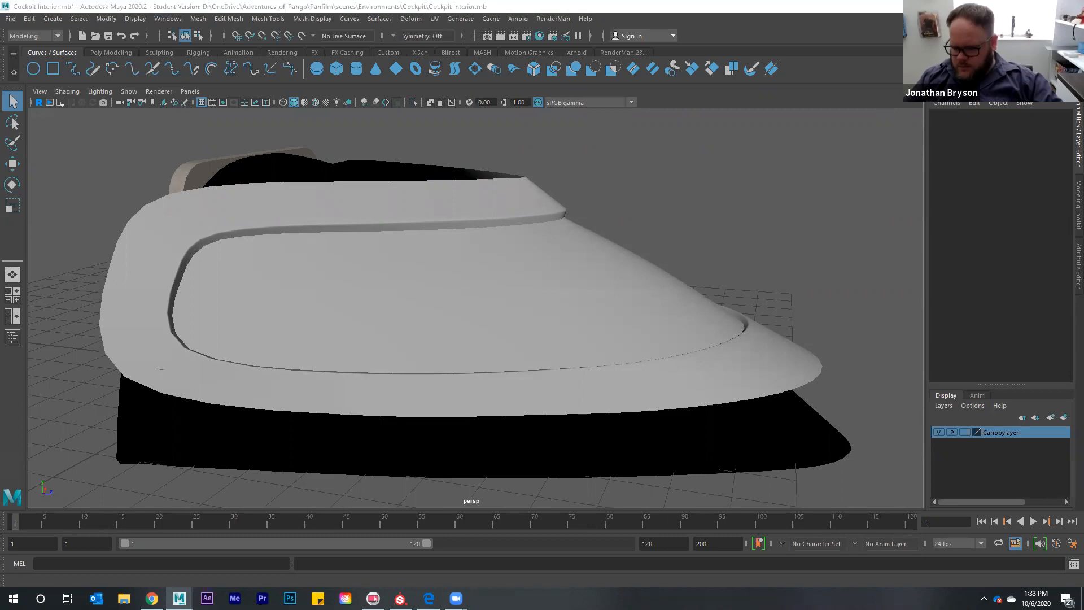
Hide the Canopylayer display layer so the cockpit interior is exposed
click(730, 229)
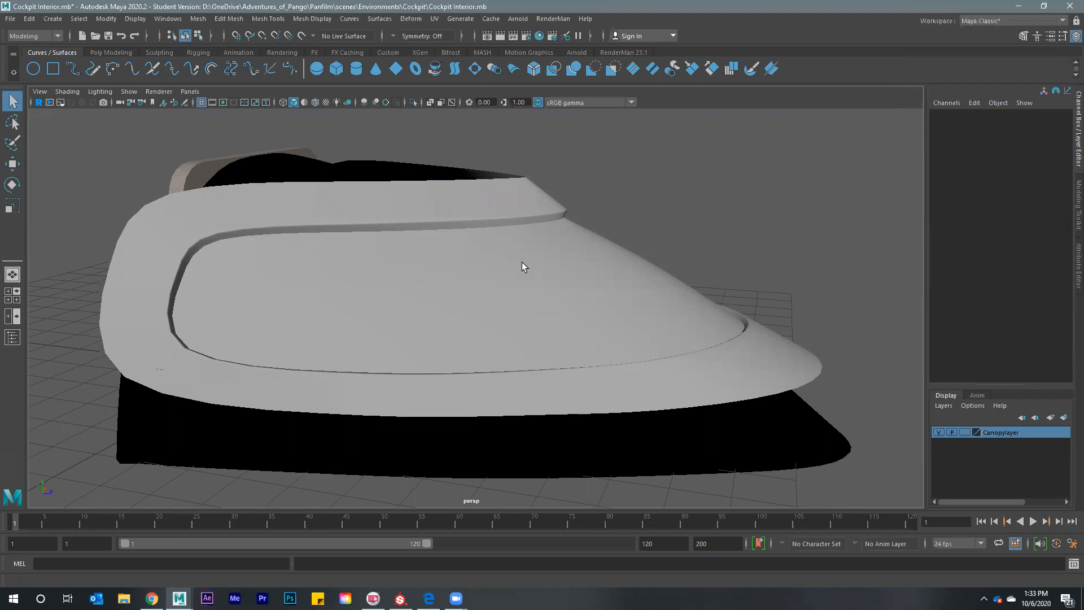
alt+drag(560, 354, 875, 435)
click(939, 432)
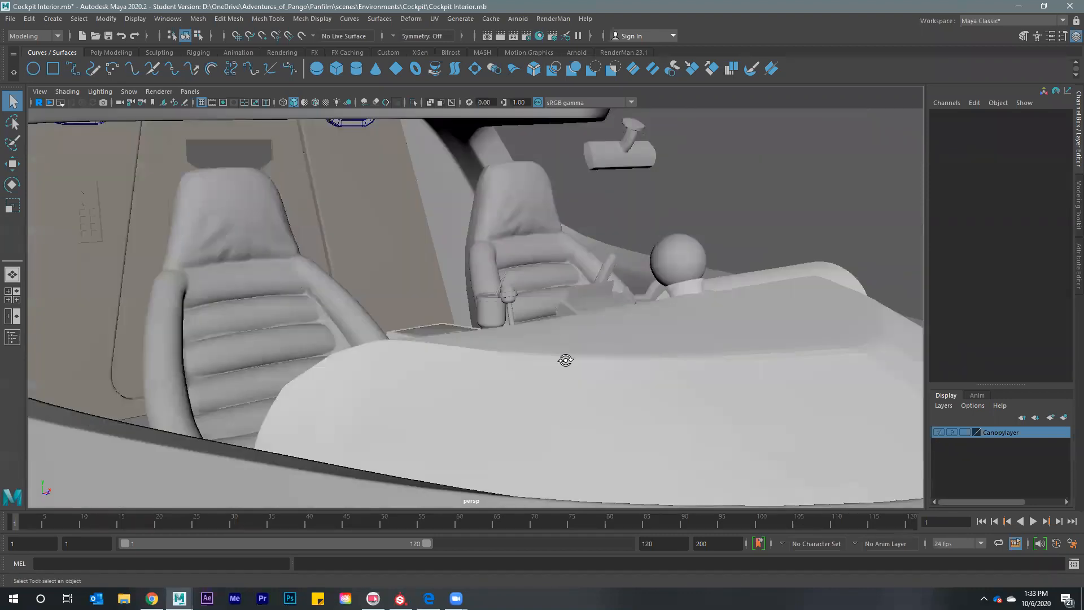
Examine the cockpit from the front and from behind the seats, including the dashboard, steering wheel, pedals and centre console
alt+middle_drag(565, 360, 637, 371)
alt+drag(636, 371, 480, 308)
alt+drag(623, 342, 691, 395)
alt+right_drag(692, 395, 557, 405)
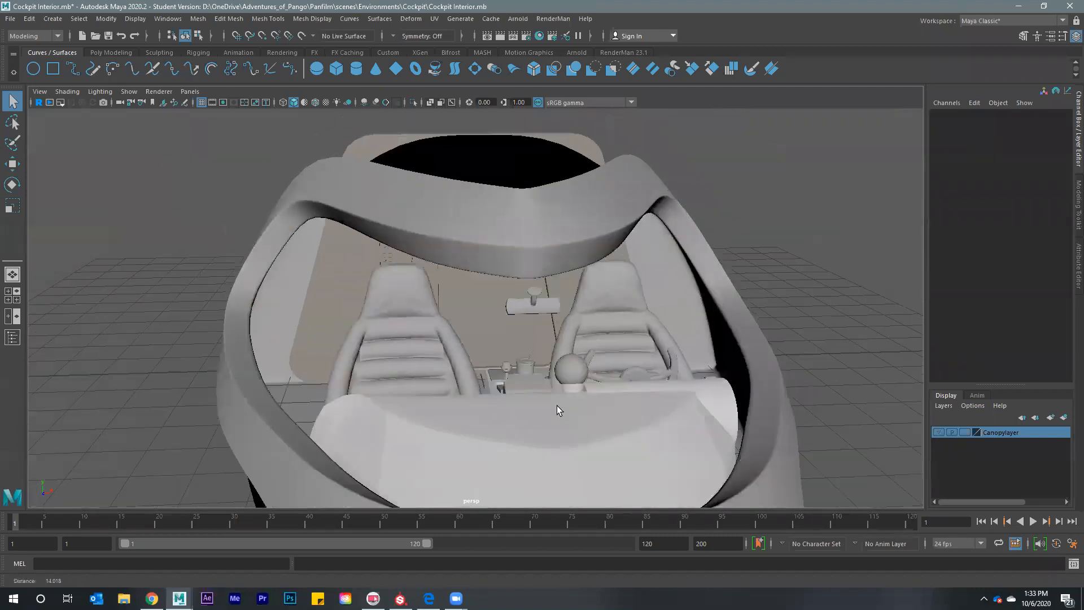
key(bracketleft)
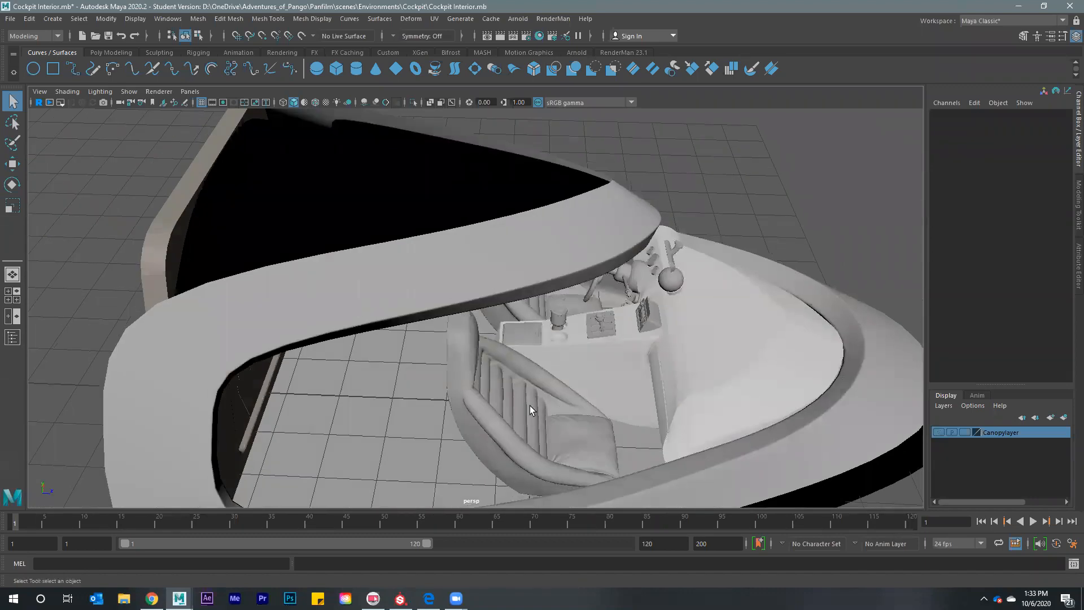
alt+drag(475, 366, 632, 388)
scroll(632, 388, up, 8)
alt+drag(550, 346, 406, 243)
alt+middle_drag(406, 242, 426, 223)
alt+right_drag(623, 342, 487, 338)
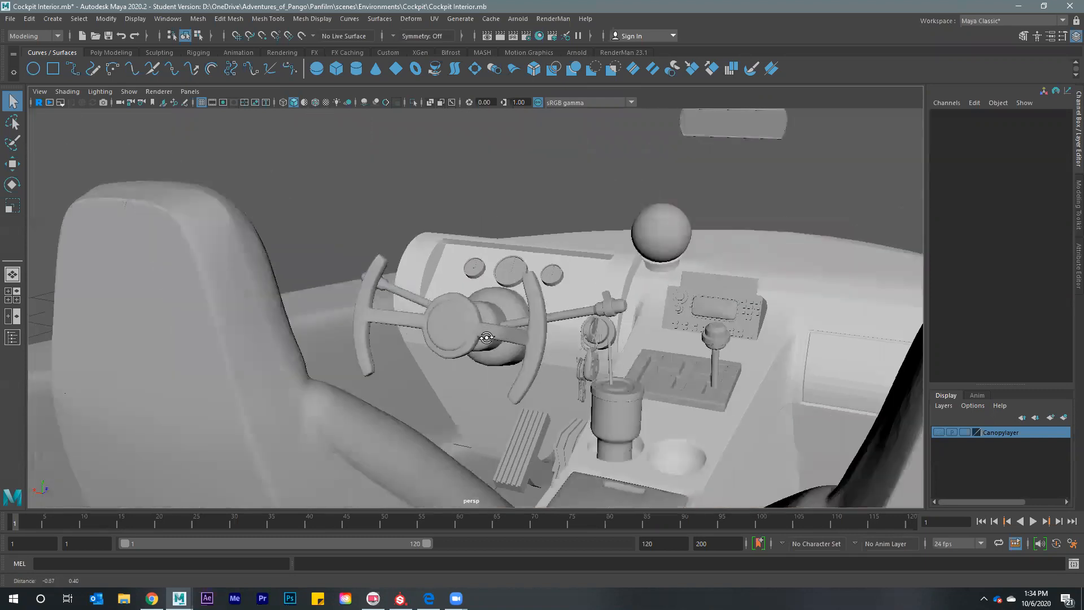
alt+drag(486, 342, 494, 377)
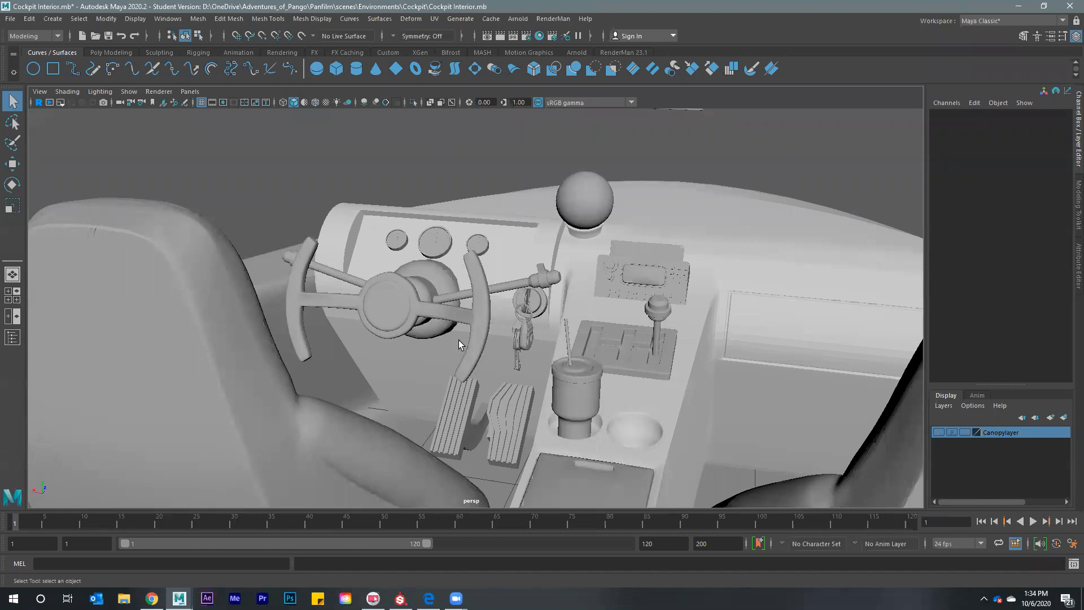
Inspect the two seats, the cup, the gear shifter and the radio on the centre console from several angles
alt+drag(394, 318, 445, 295)
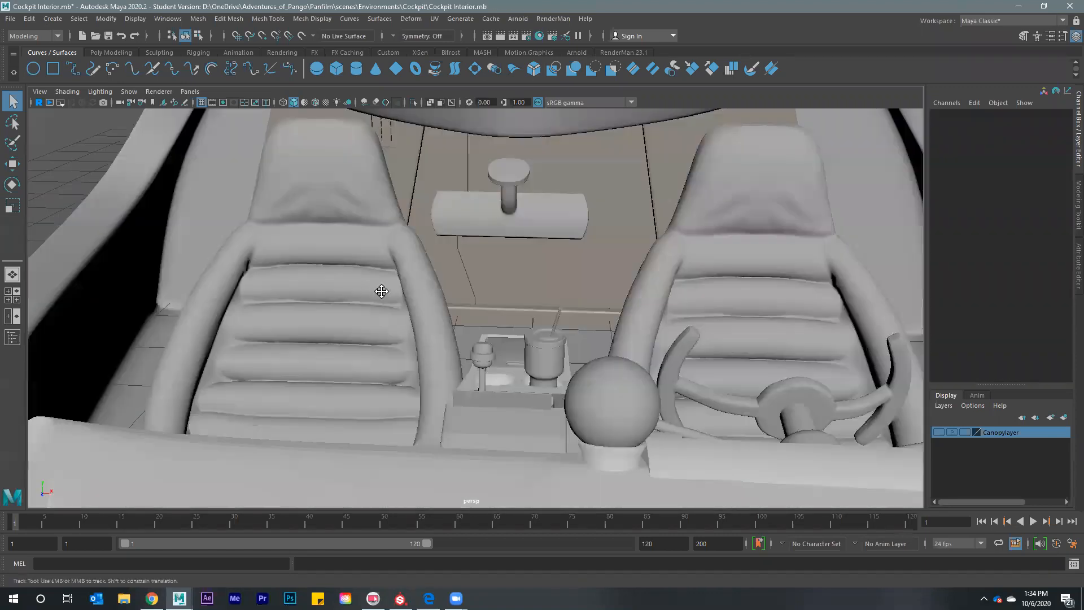
alt+drag(380, 290, 313, 344)
alt+middle_drag(533, 467, 484, 355)
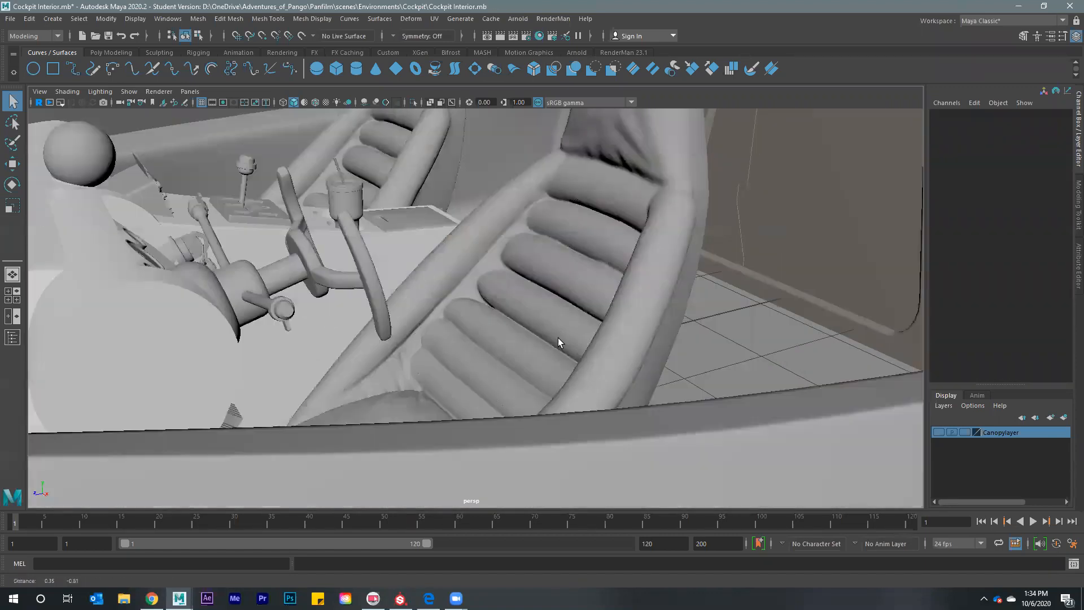
alt+middle_drag(444, 195, 485, 305)
alt+middle_drag(406, 350, 459, 332)
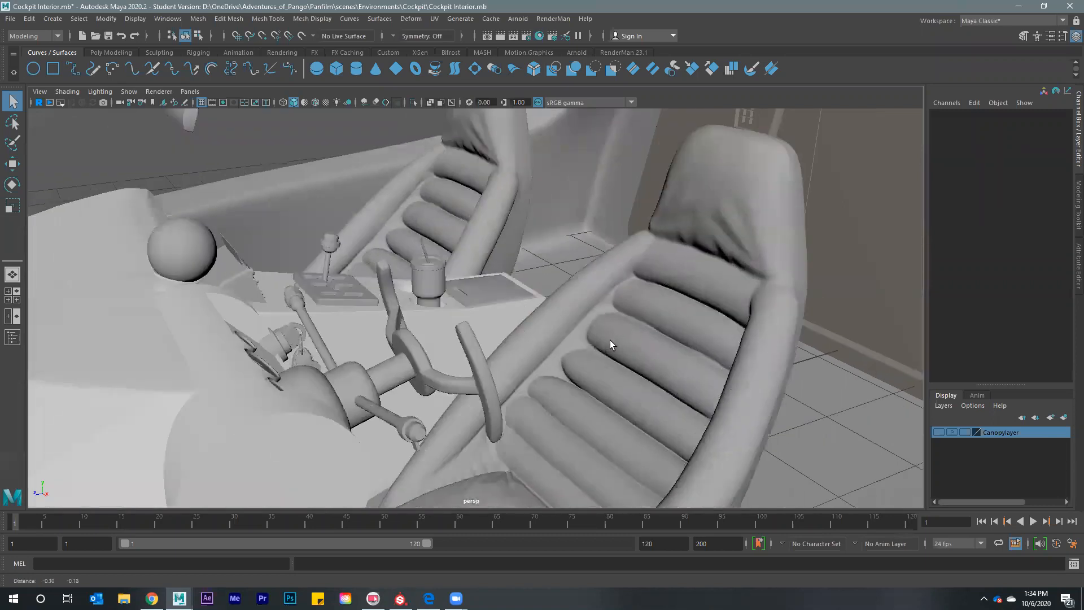
alt+drag(609, 340, 672, 342)
alt+drag(581, 340, 637, 247)
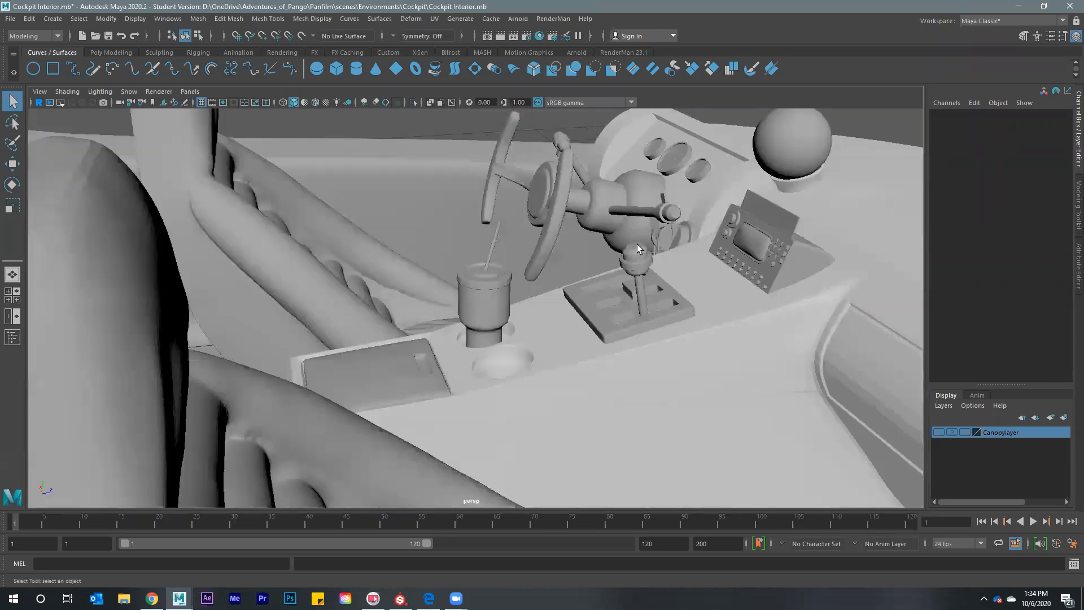
alt+right_drag(665, 209, 636, 252)
alt+middle_drag(636, 251, 490, 281)
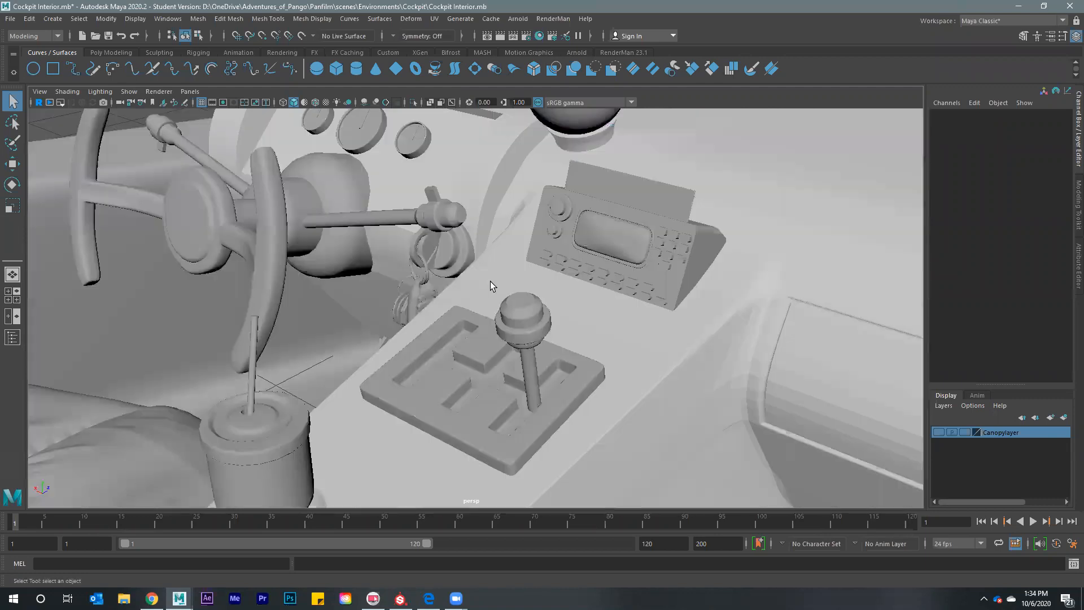
alt+middle_drag(421, 341, 486, 392)
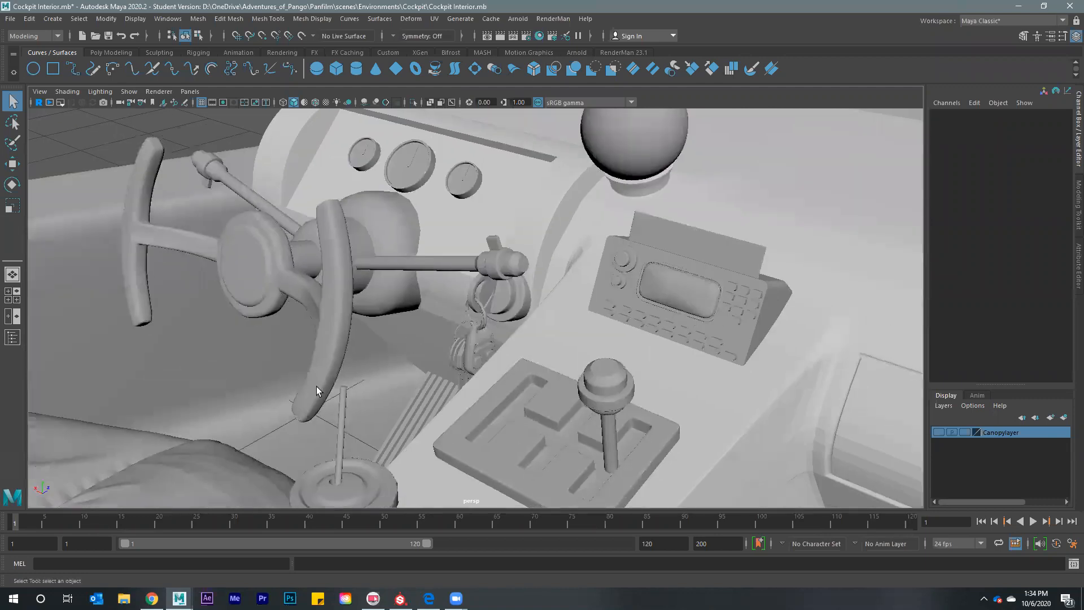
alt+drag(435, 345, 458, 326)
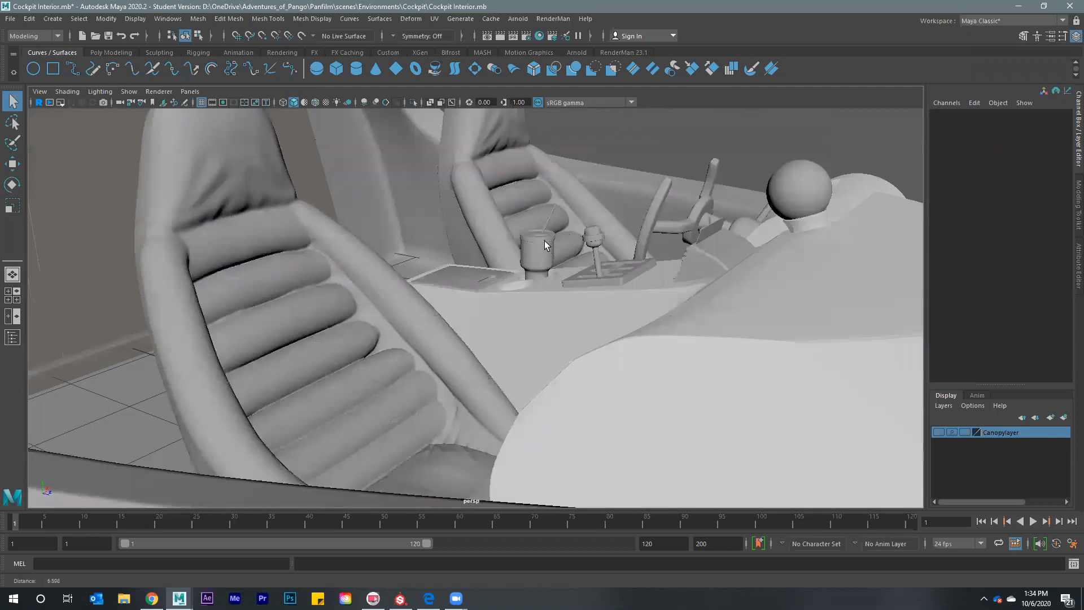
Inspect the rearview mirror up close and check its transform values
alt+drag(545, 245, 449, 295)
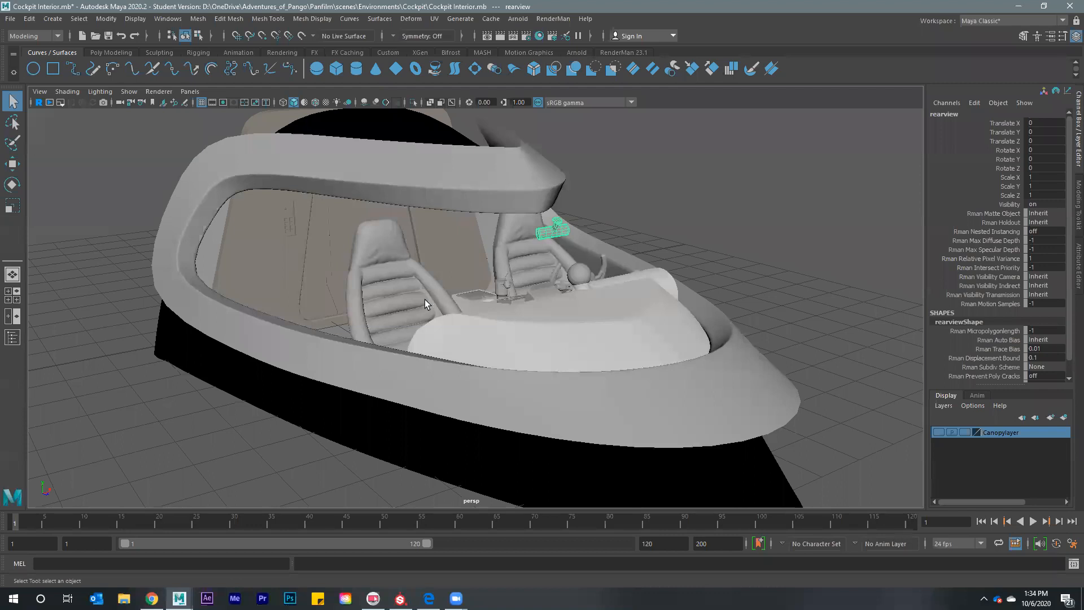
key(ctrl+z)
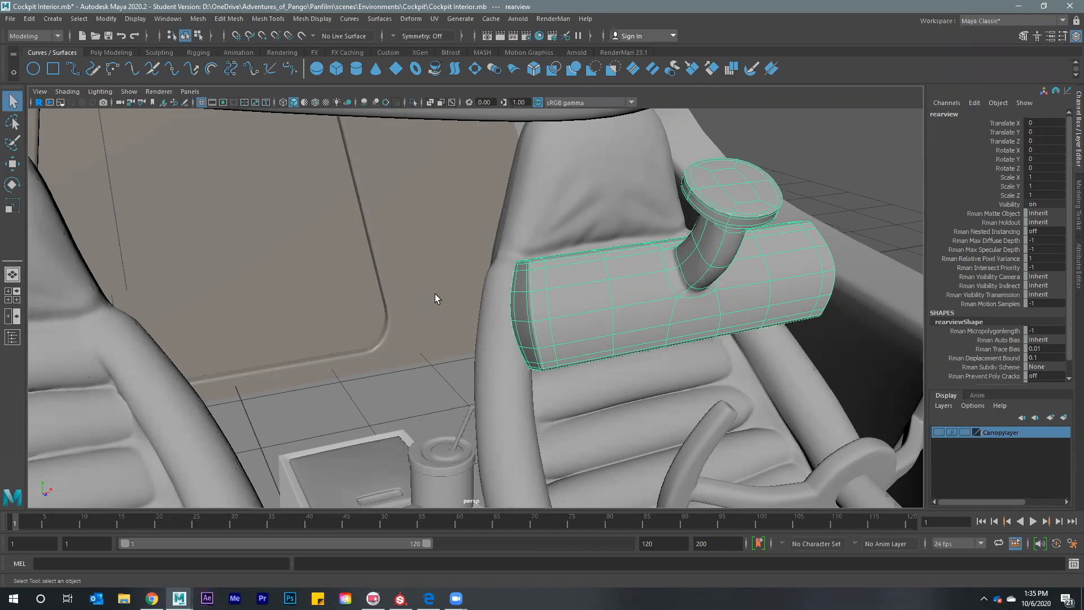
alt+drag(422, 300, 448, 303)
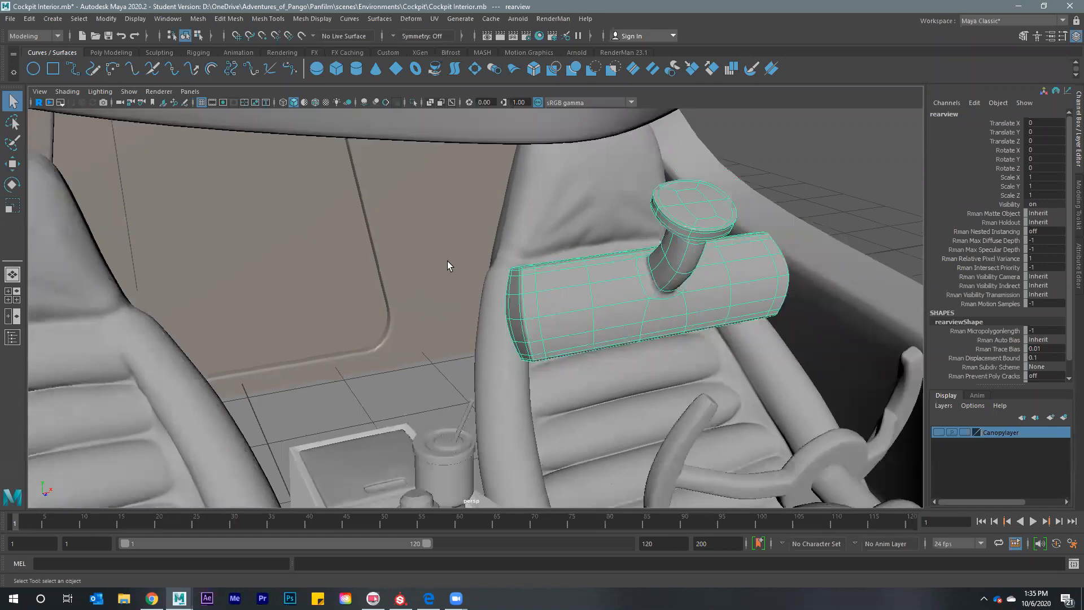
alt+drag(447, 261, 532, 230)
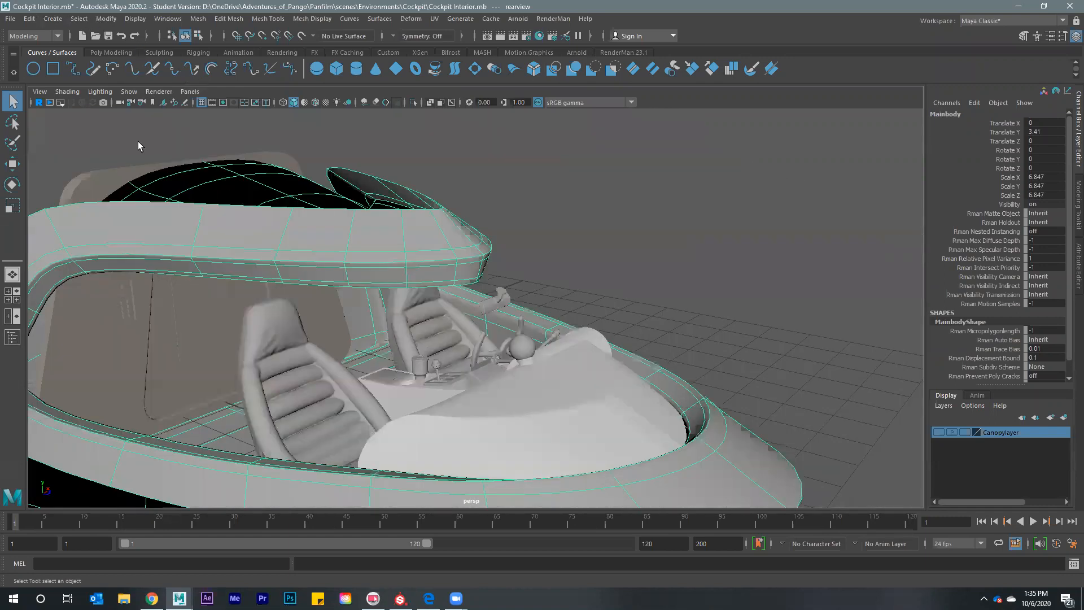
Try to freeze the transformations of all the cockpit objects at once
drag(109, 134, 796, 435)
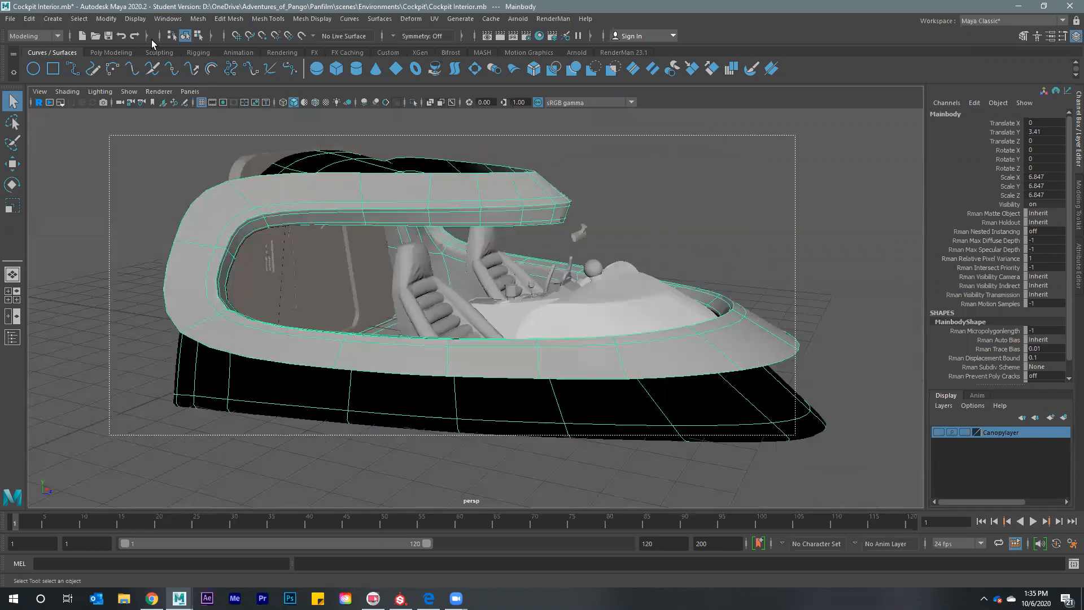
click(113, 19)
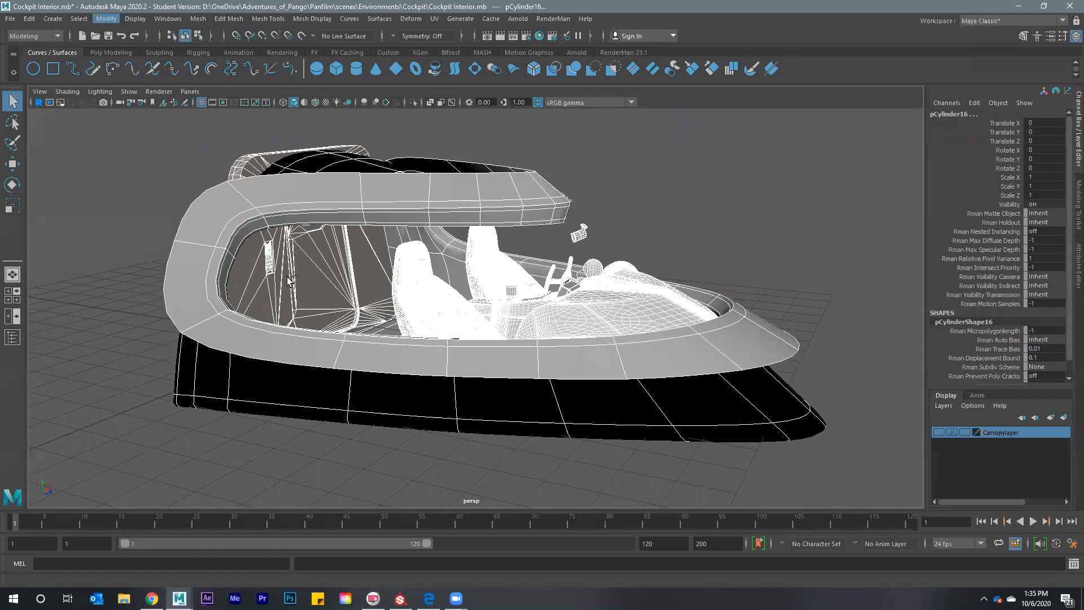
alt+middle_drag(339, 275, 467, 219)
alt+middle_drag(448, 256, 525, 236)
Undo the Freeze Transformations operation applied to all the objects
key(ctrl+z)
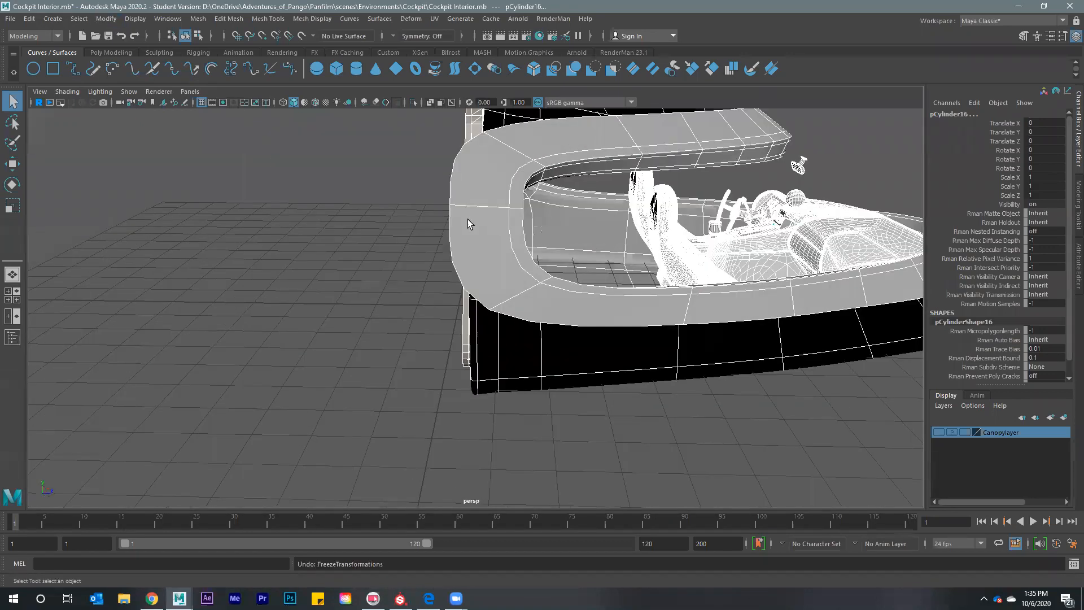
key(ctrl+z)
key(ctrl+z)
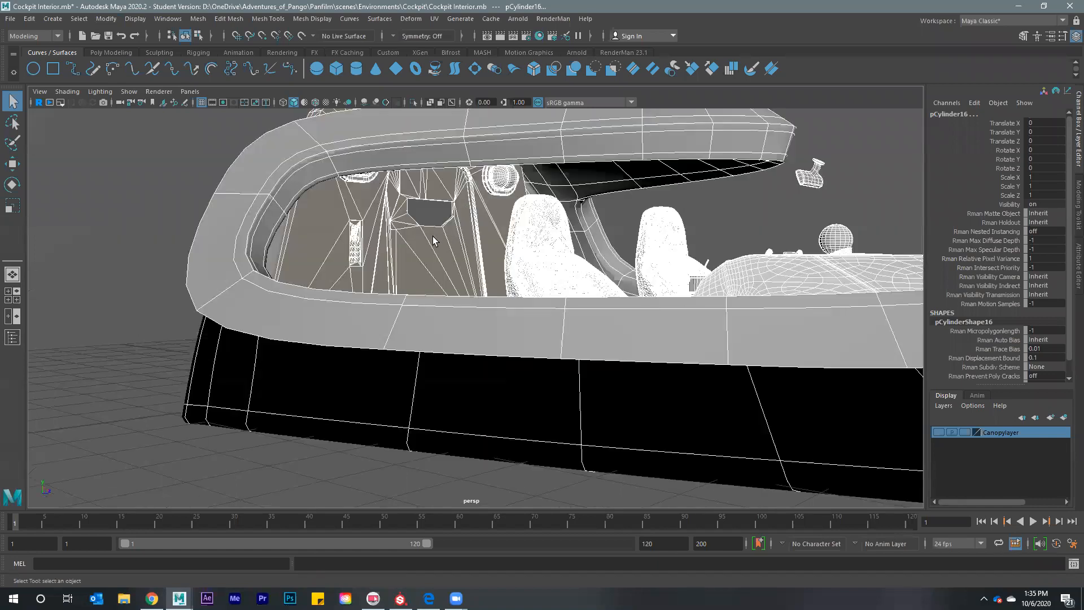
key(ctrl+z)
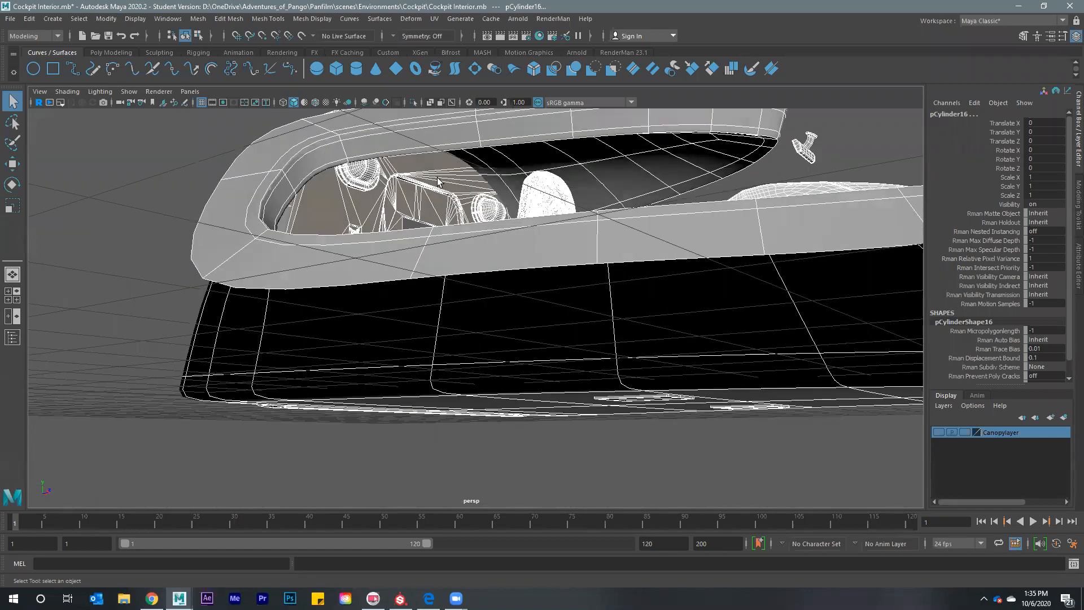
key(ctrl+z)
Check the transforms of individual parts, and freeze the transformations of the main body and door frame together
click(465, 199)
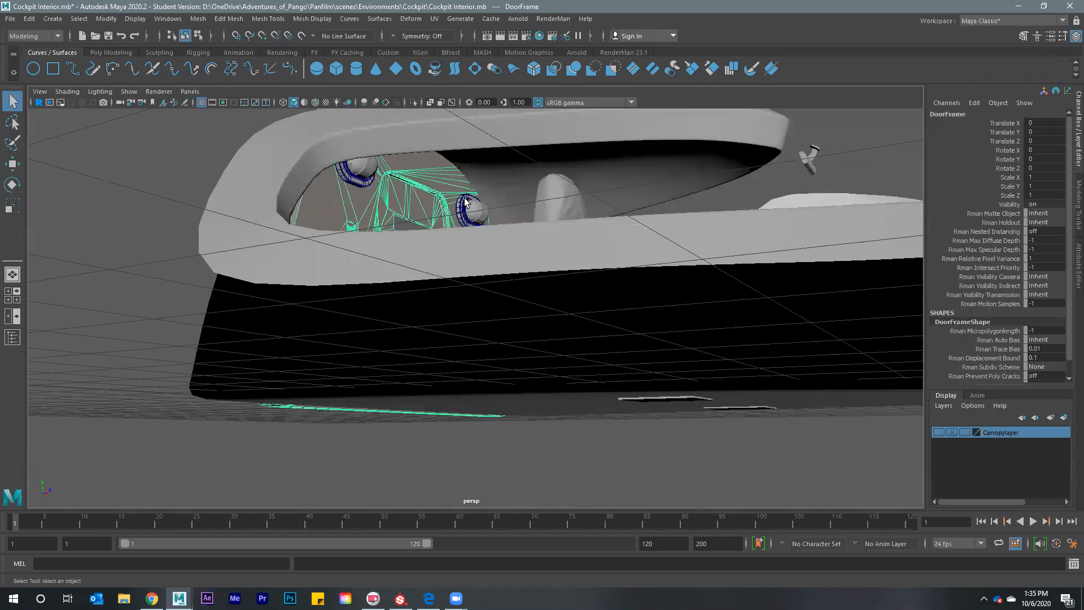
click(465, 198)
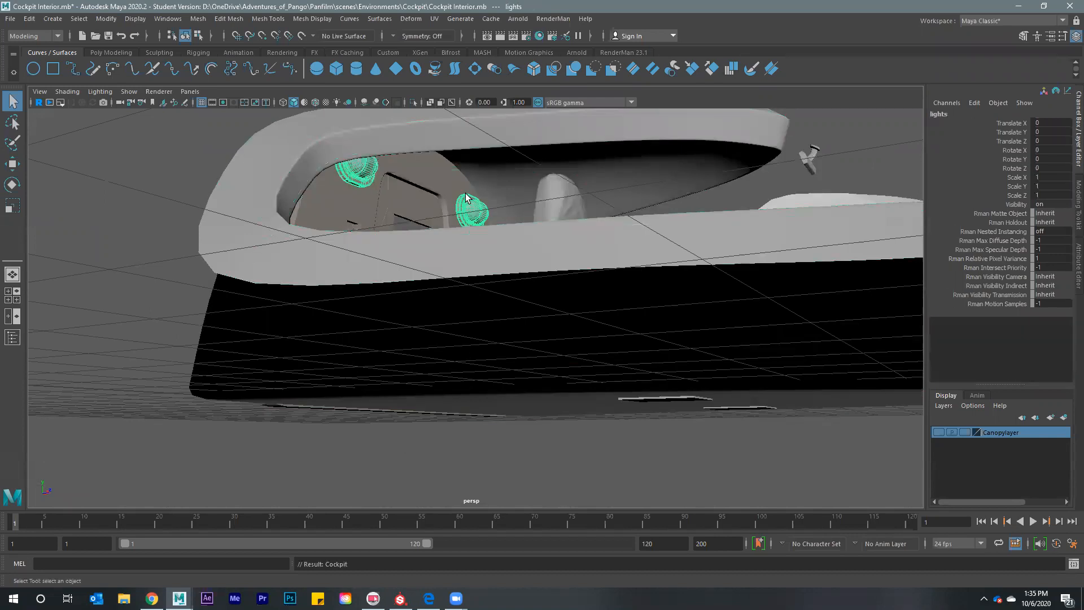
click(465, 194)
click(465, 194)
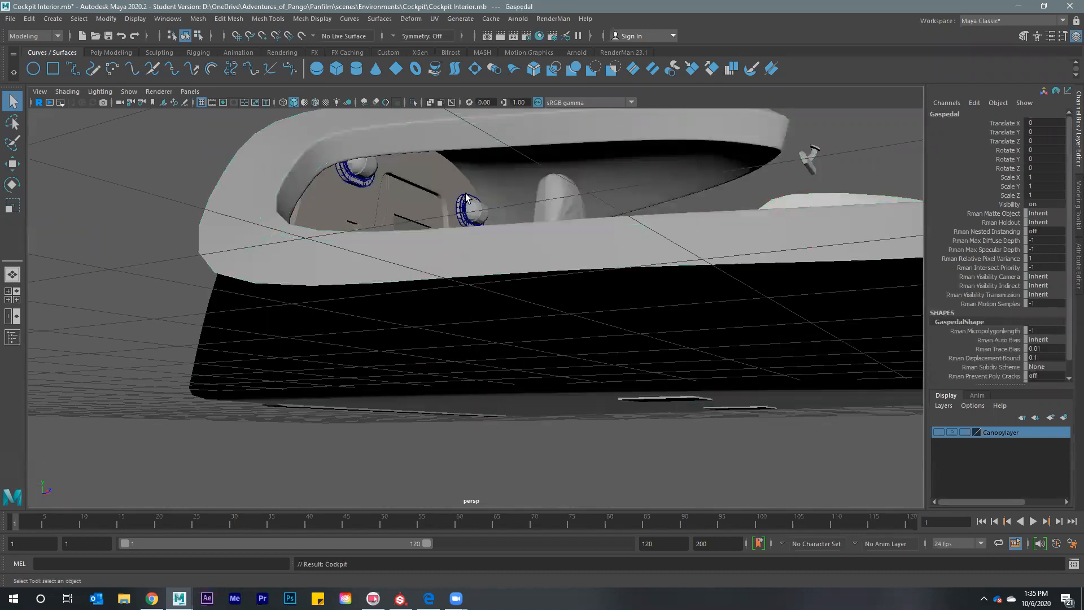
click(491, 168)
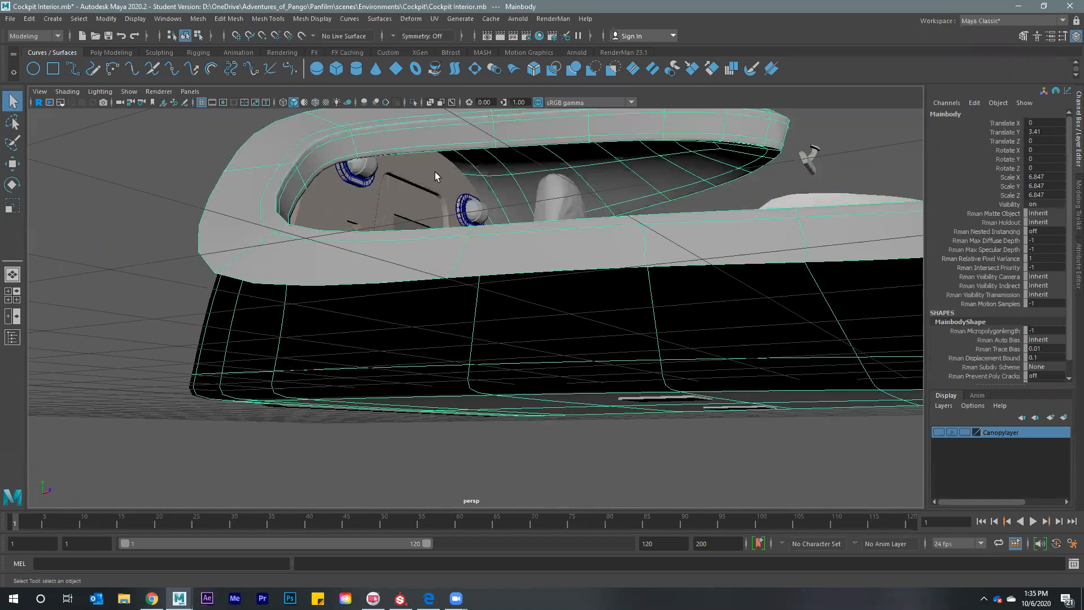
click(402, 194)
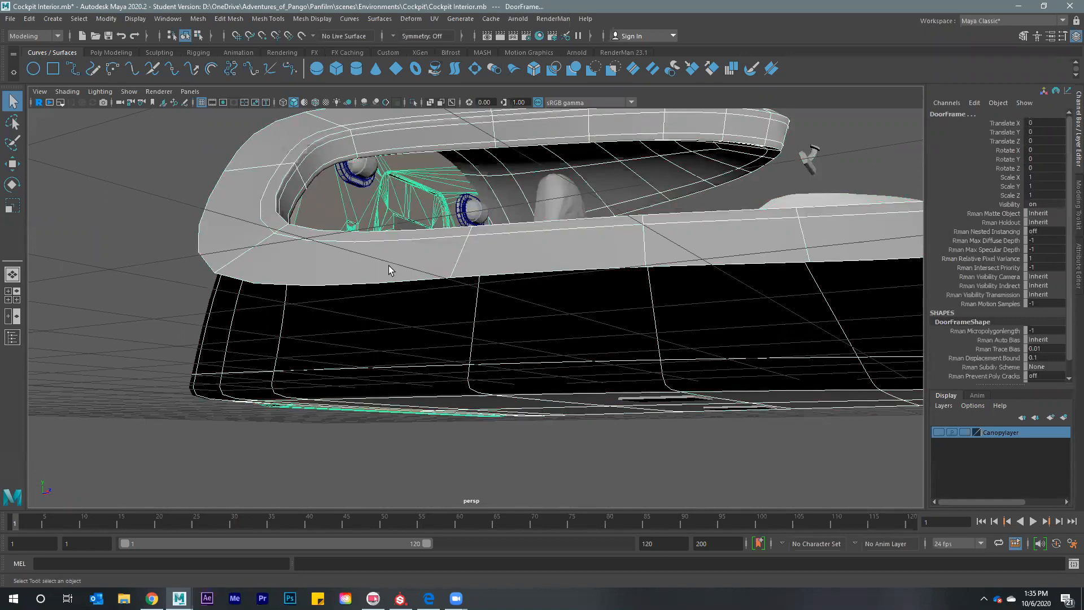
click(461, 248)
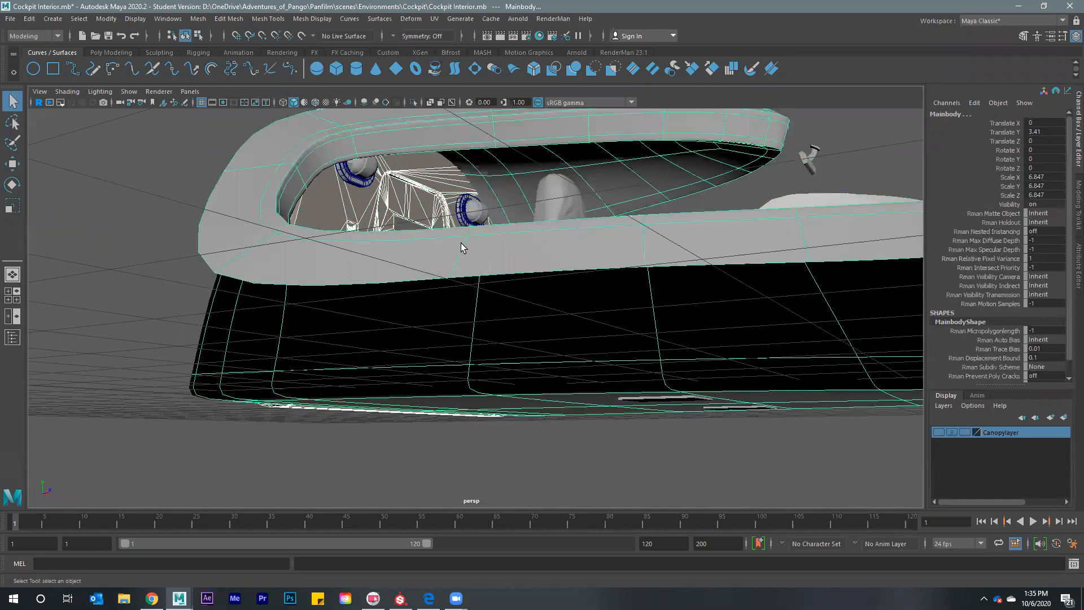
Freeze the transformations of both light housings on the rear wall
click(477, 208)
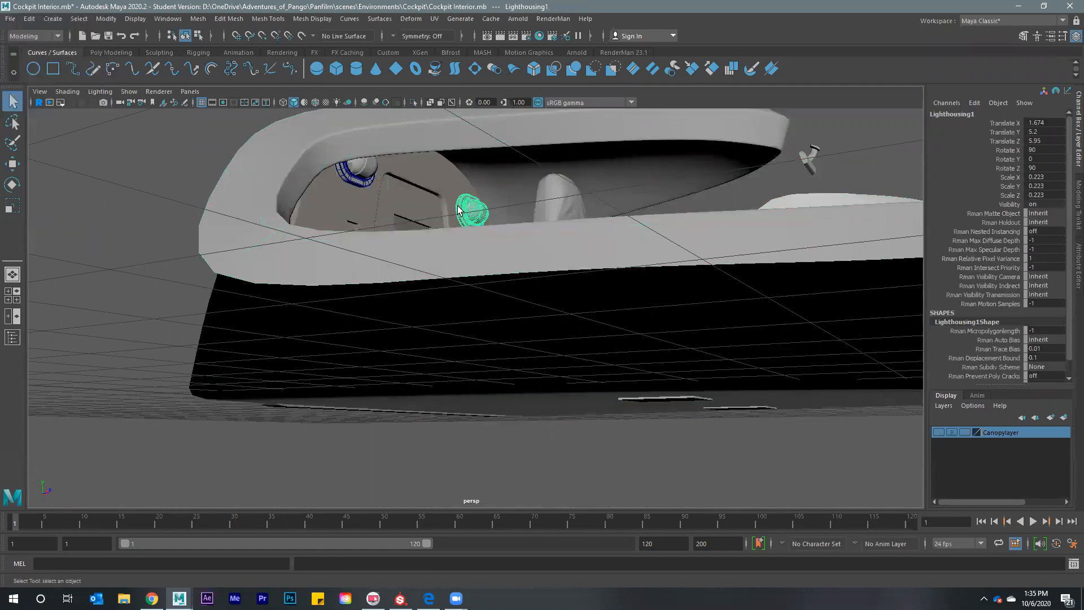
key(g)
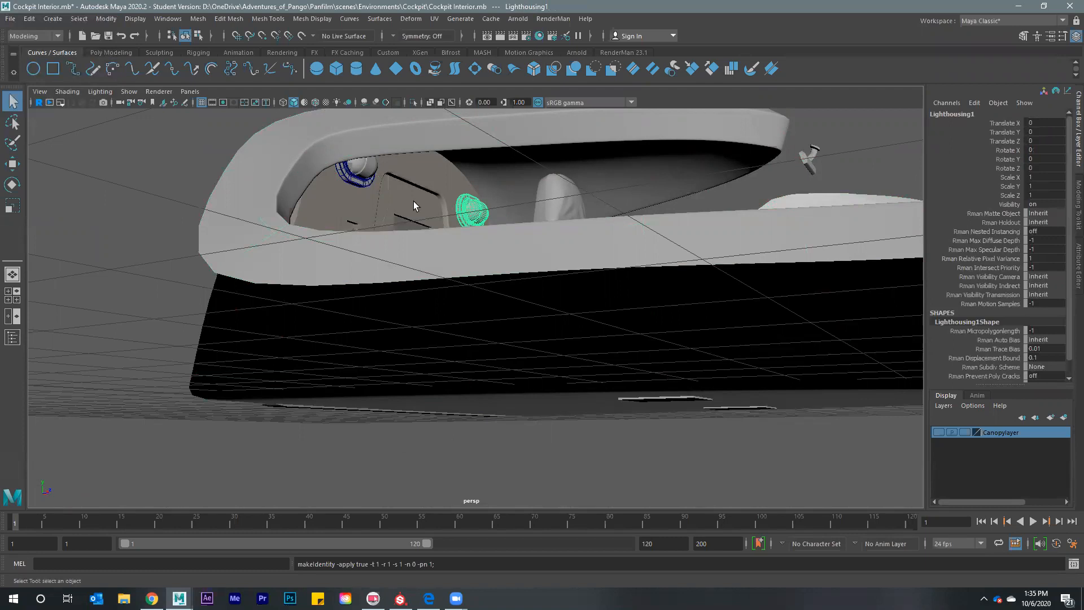
click(364, 180)
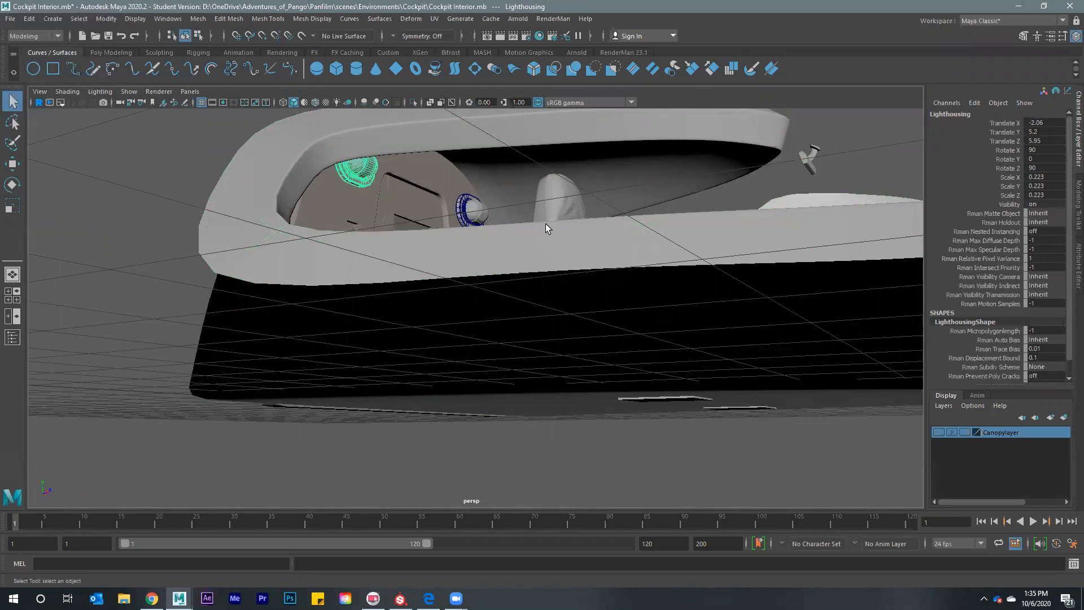
key(ctrl+f)
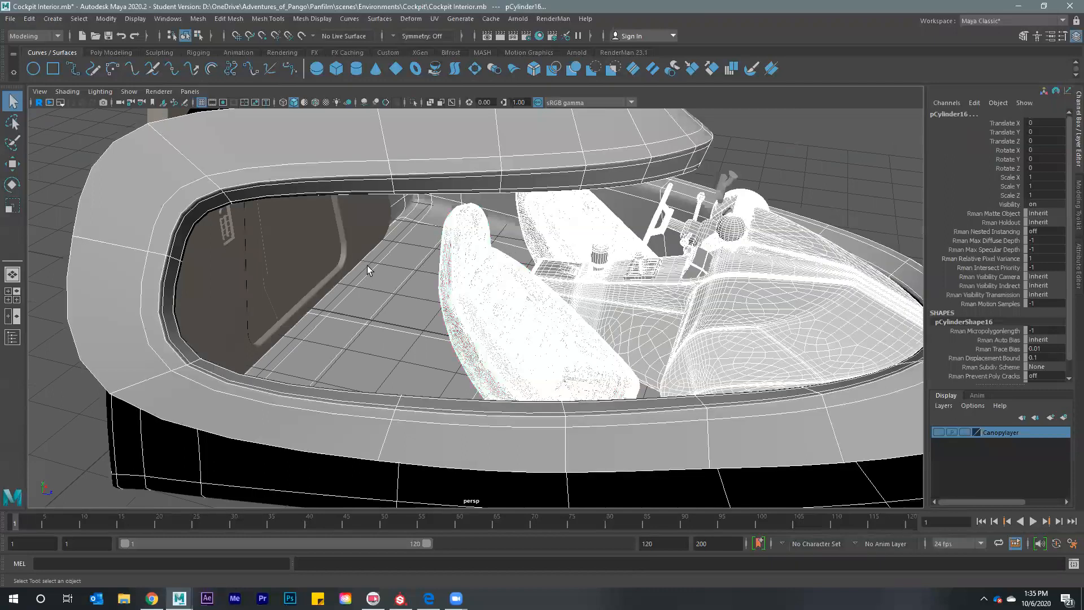
Open the UV Editor for the cockpit's main body and examine its UV layout
alt+drag(455, 252, 417, 279)
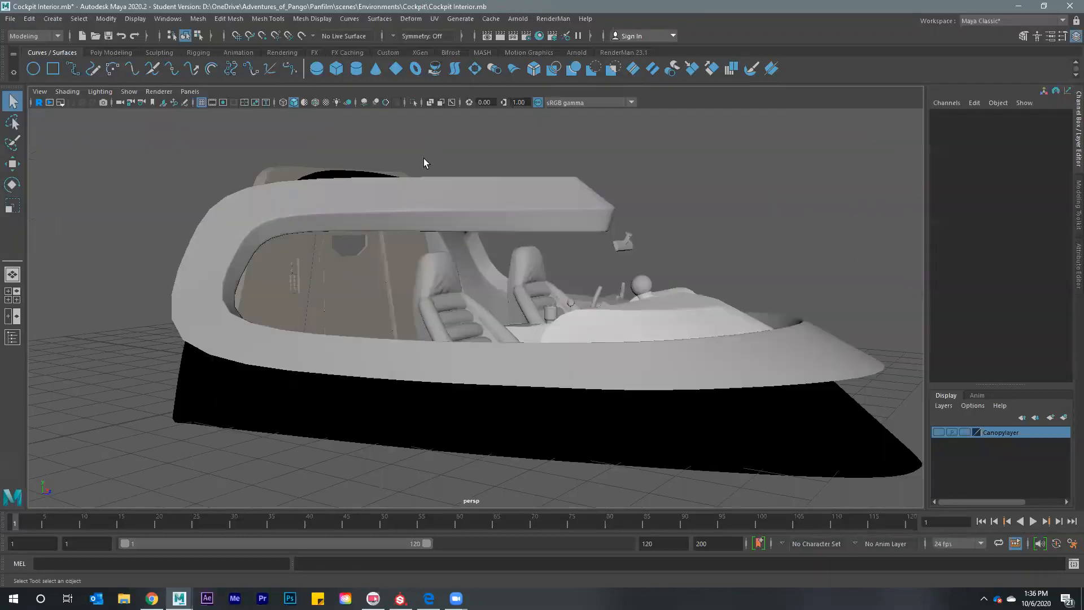
alt+drag(423, 158, 433, 21)
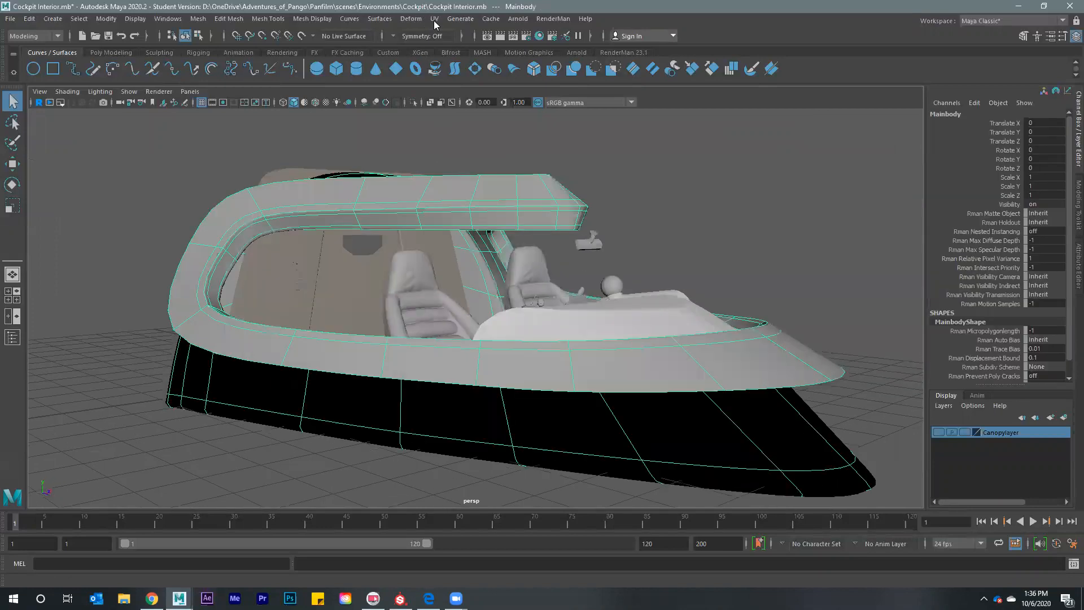
click(434, 19)
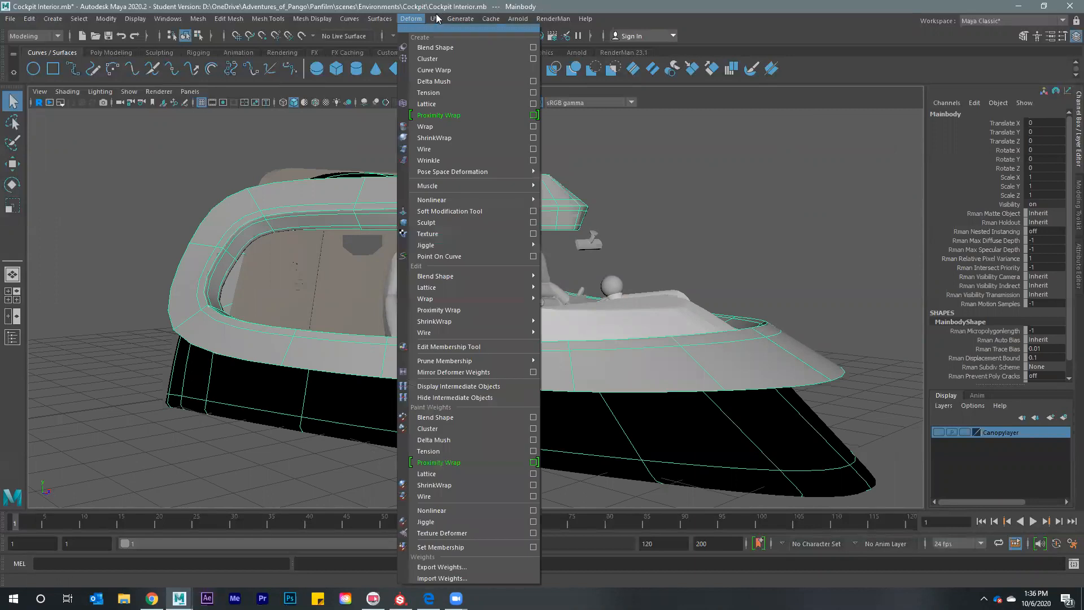
mouse_move(436, 20)
click(452, 40)
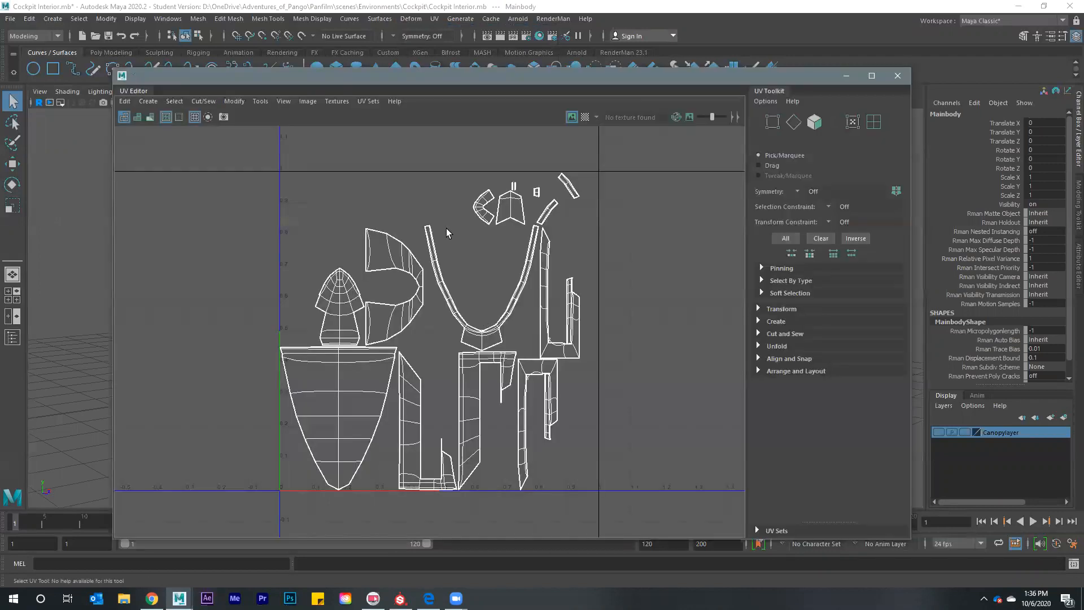
click(846, 76)
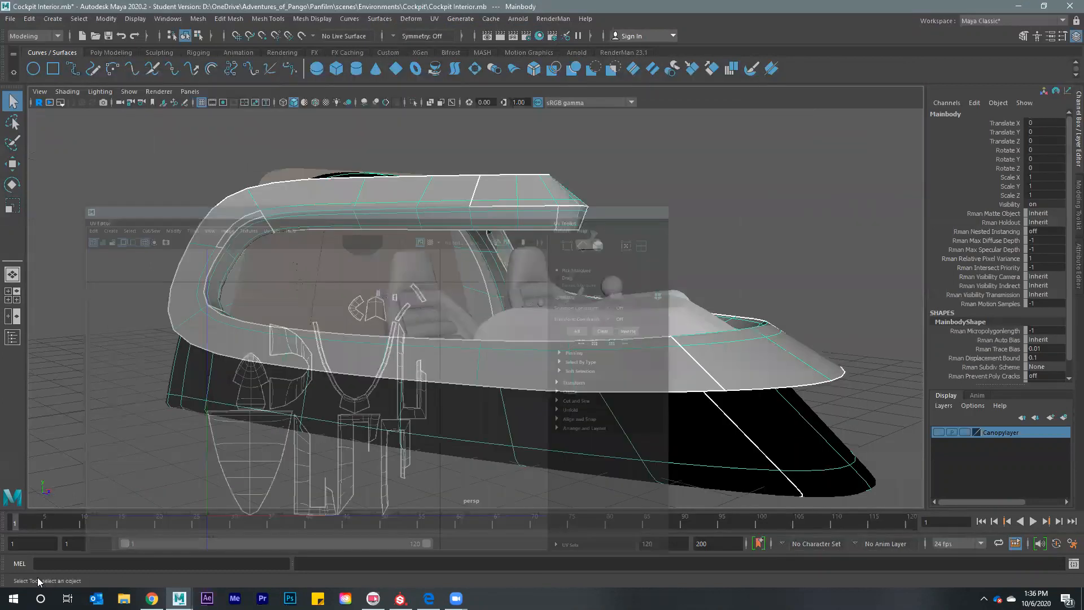
Bring the door frame, door and door lock into the UV Editor and try to lay out all their UVs together
click(414, 312)
scroll(415, 310, up, 4)
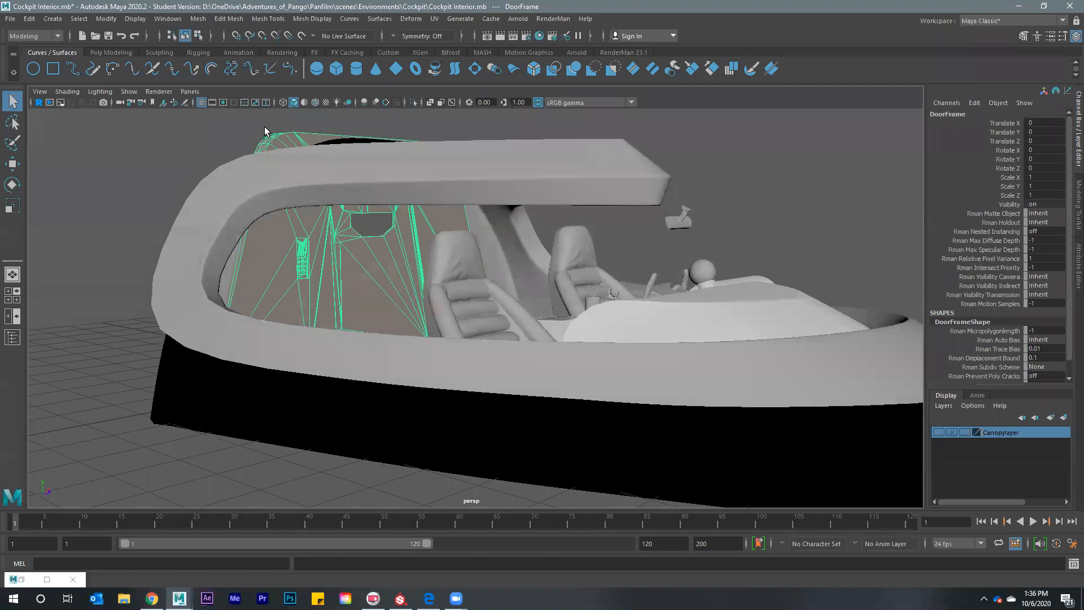
key(alt+Tab)
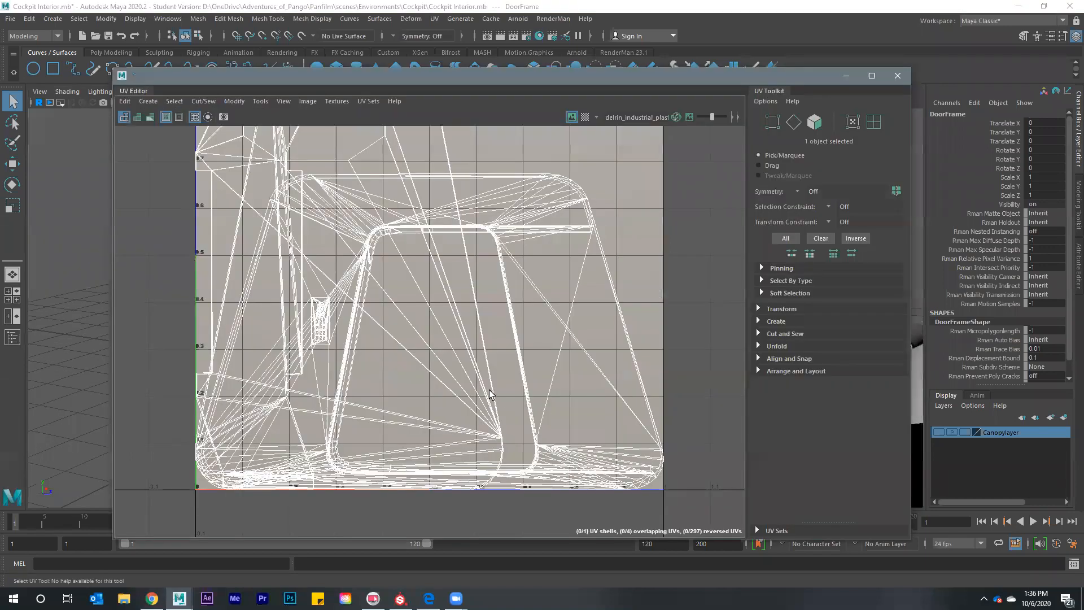
key(F8)
scroll(488, 388, down, 3)
key(ctrl+l)
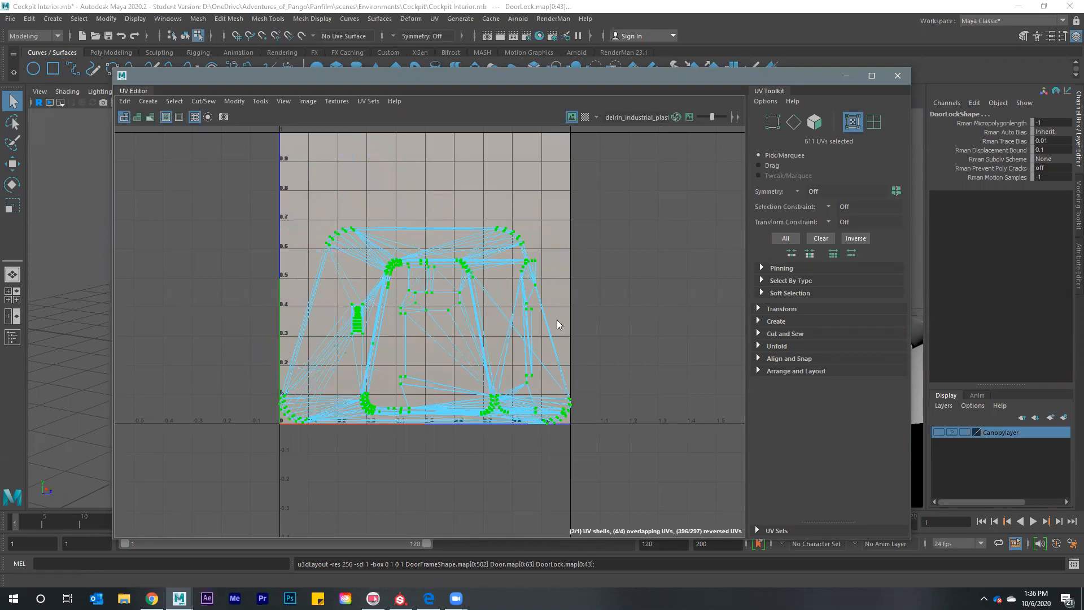
Select the door's UV shell and scale it down to fit inside the door frame's opening
alt+right_drag(556, 320, 614, 320)
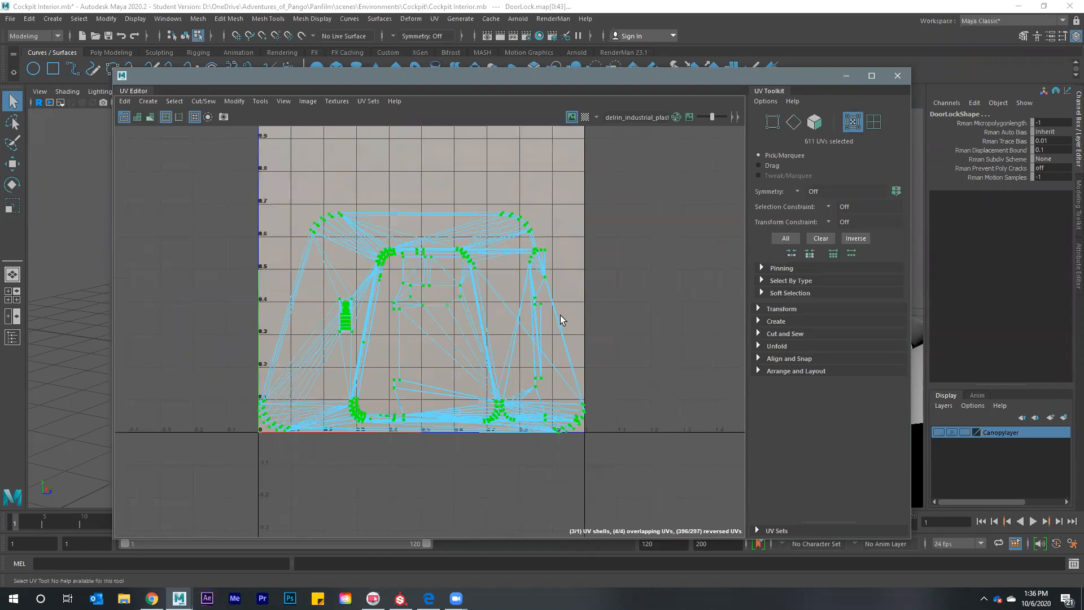
scroll(454, 249, up, 2)
click(442, 247)
double_click(433, 267)
click(420, 270)
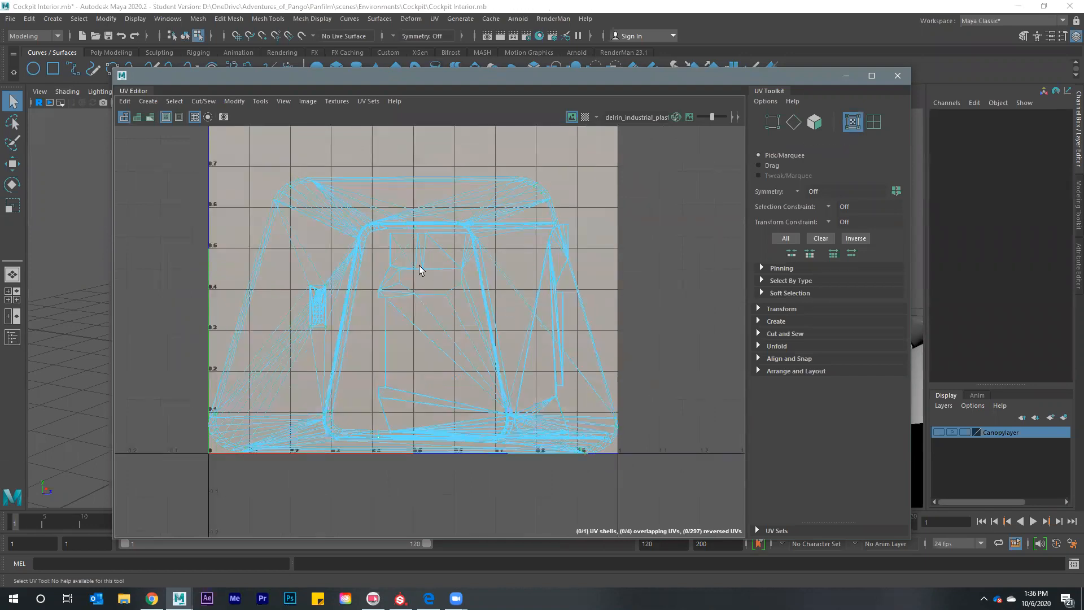
click(424, 271)
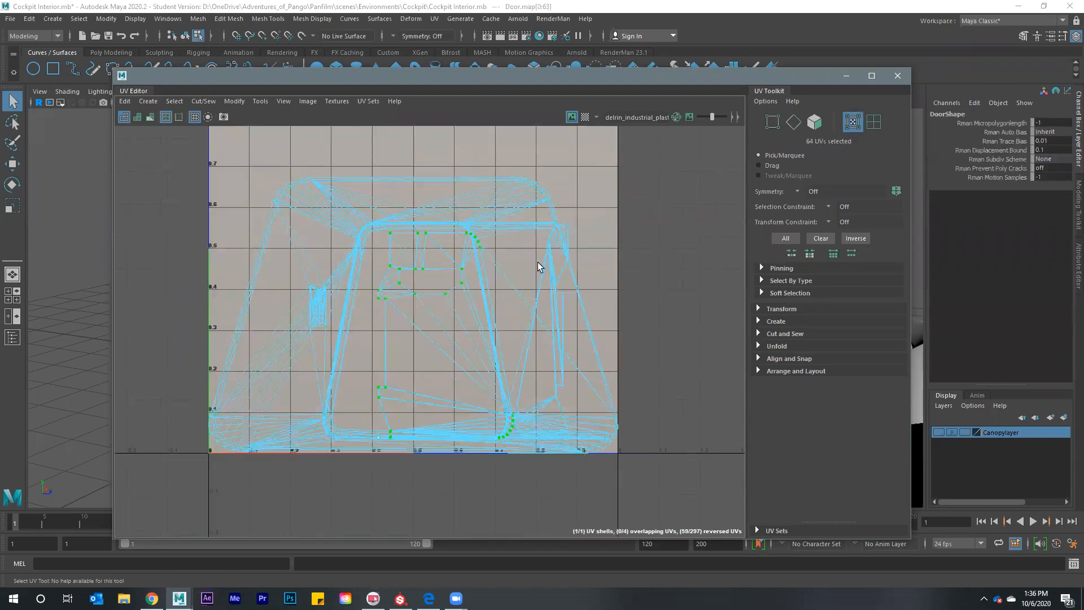
alt+middle_drag(496, 331, 506, 405)
key(r)
drag(501, 400, 491, 405)
key(w)
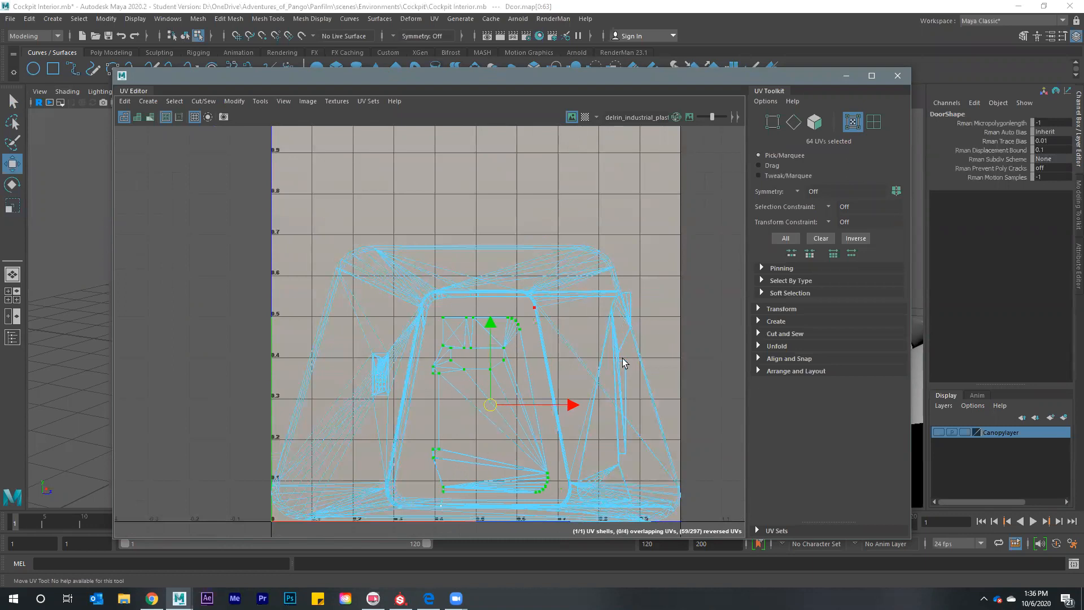
Move the door frame's UV shell left, clear of the door and door lock shells
double_click(588, 428)
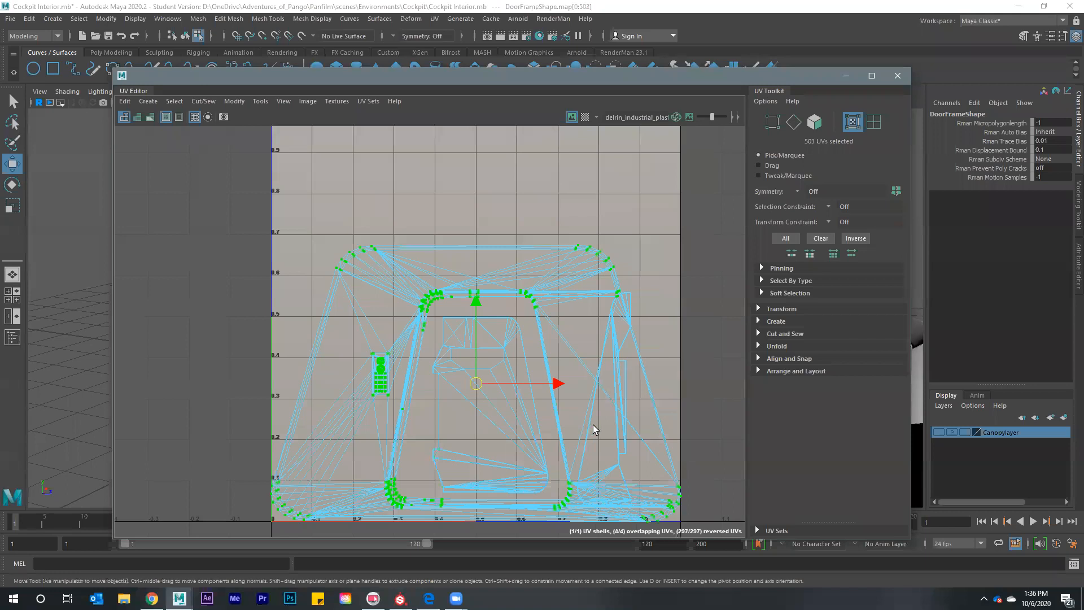
alt+middle_drag(593, 424, 561, 396)
click(526, 355)
drag(260, 325, 249, 325)
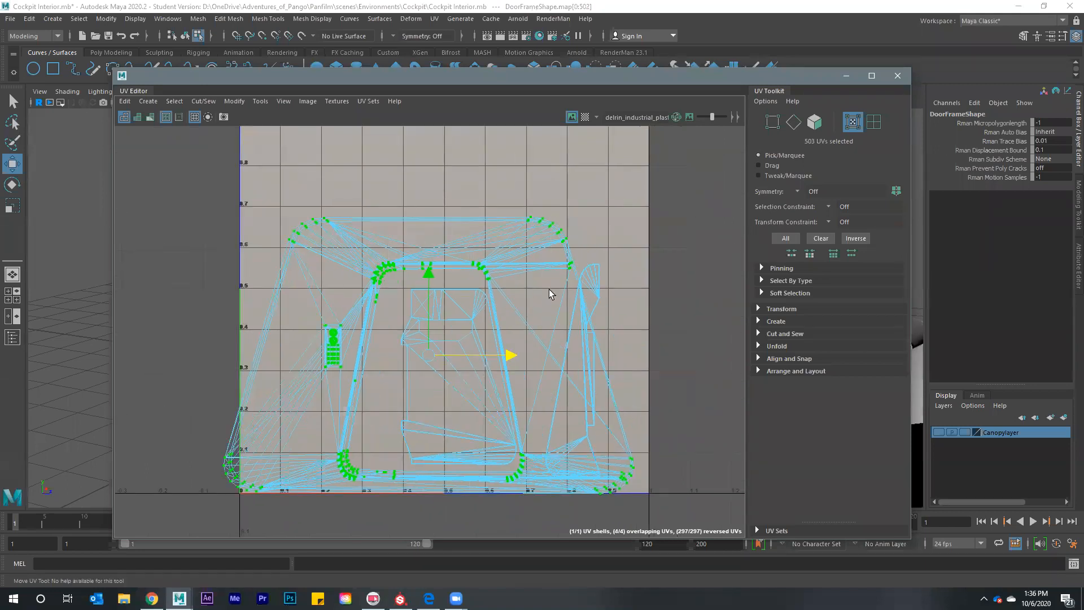
Select the door lock's UV shell and scale it down slightly
click(596, 272)
click(598, 265)
double_click(599, 266)
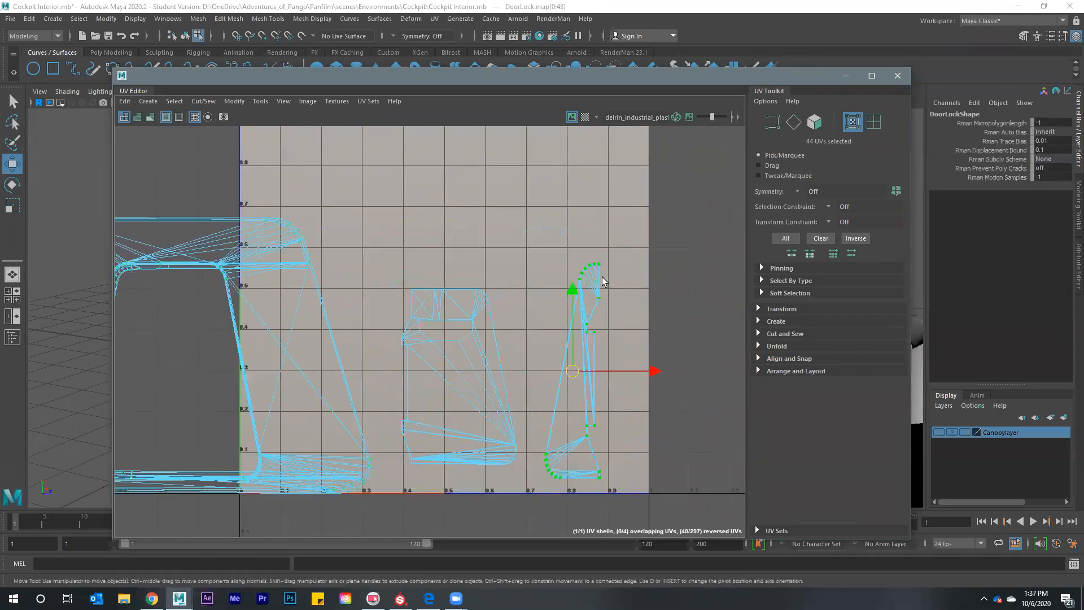
key(r)
drag(572, 371, 560, 360)
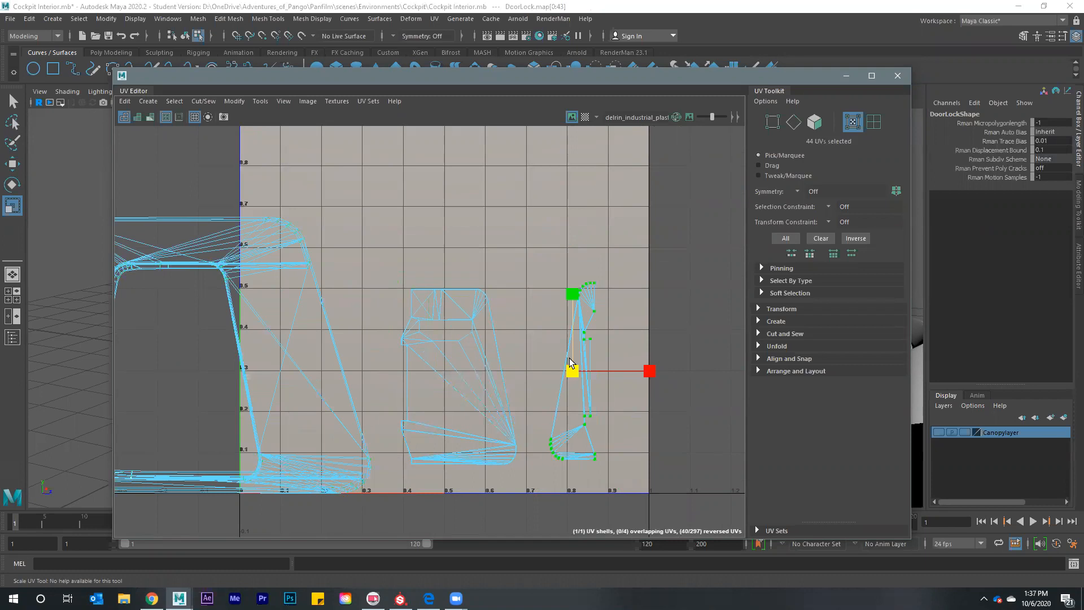
Try an automatic layout of the door frame, door and door lock UVs, and undo it
scroll(499, 400, down, 4)
drag(127, 241, 613, 547)
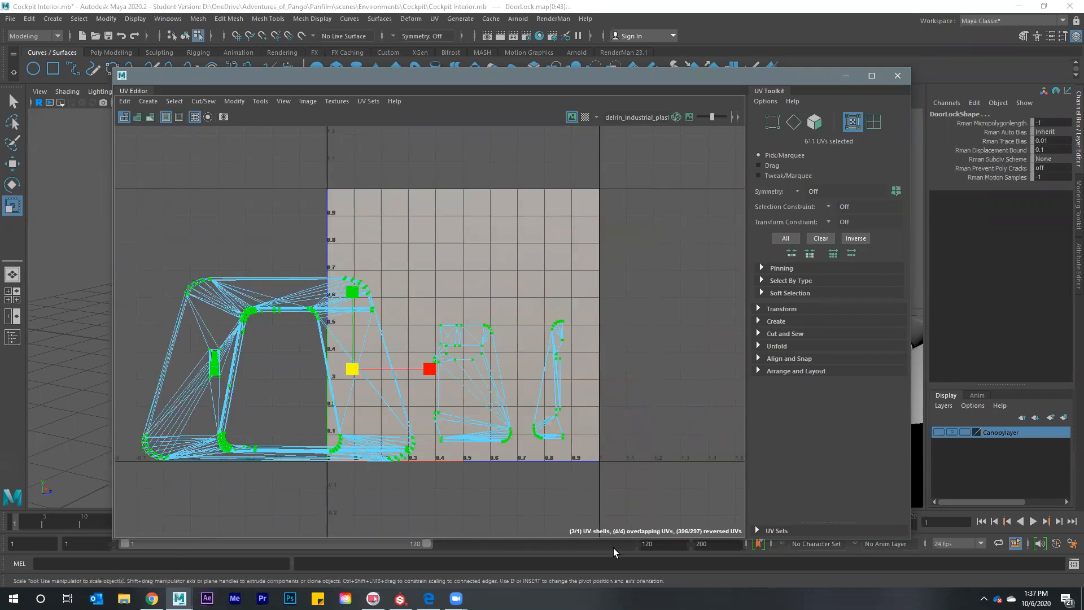
key(ctrl+l)
key(ctrl+z)
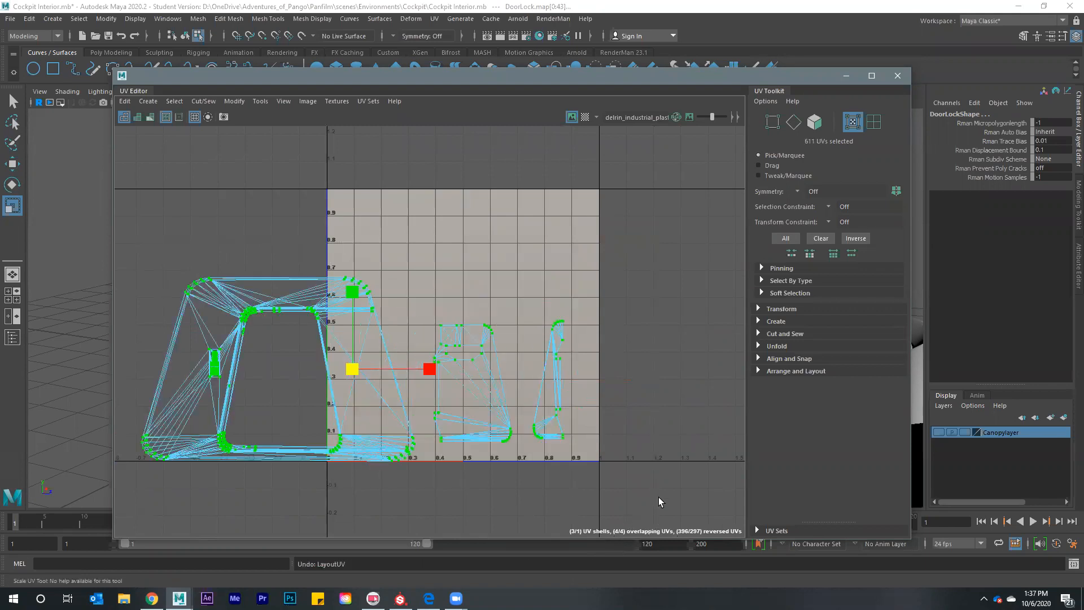
Move the door lock and door UV shells outside the 0–1 tile, to its right
click(532, 309)
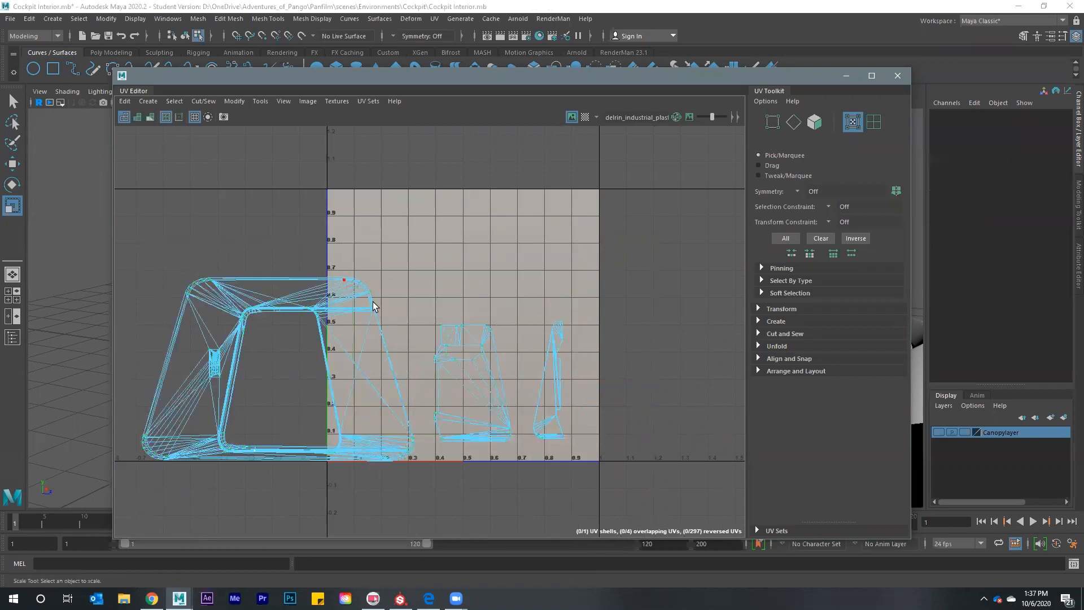
double_click(557, 327)
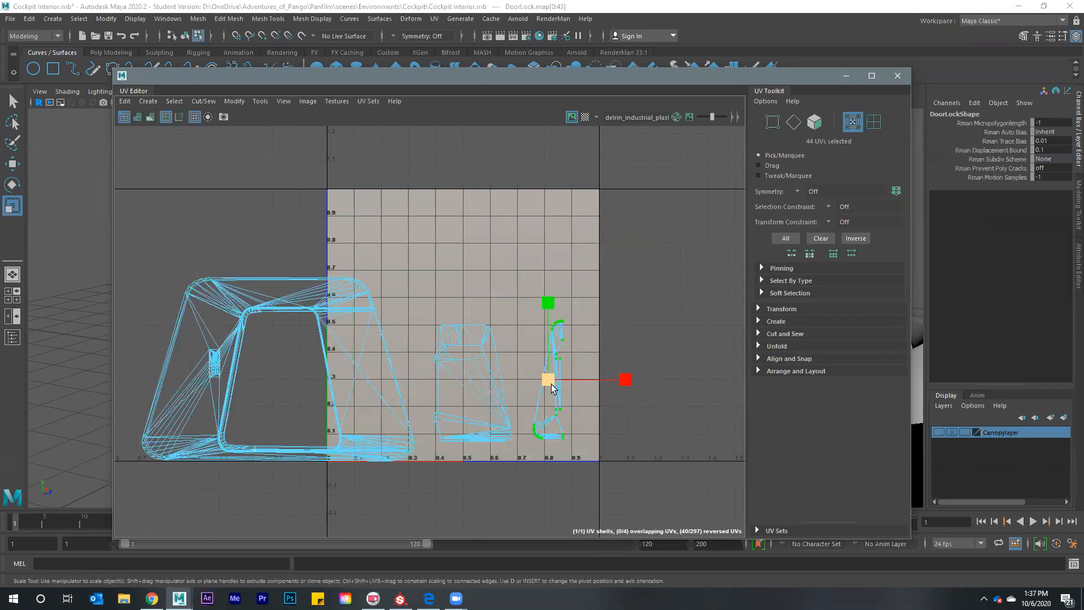
key(w)
drag(552, 387, 663, 333)
double_click(486, 324)
drag(472, 380, 664, 187)
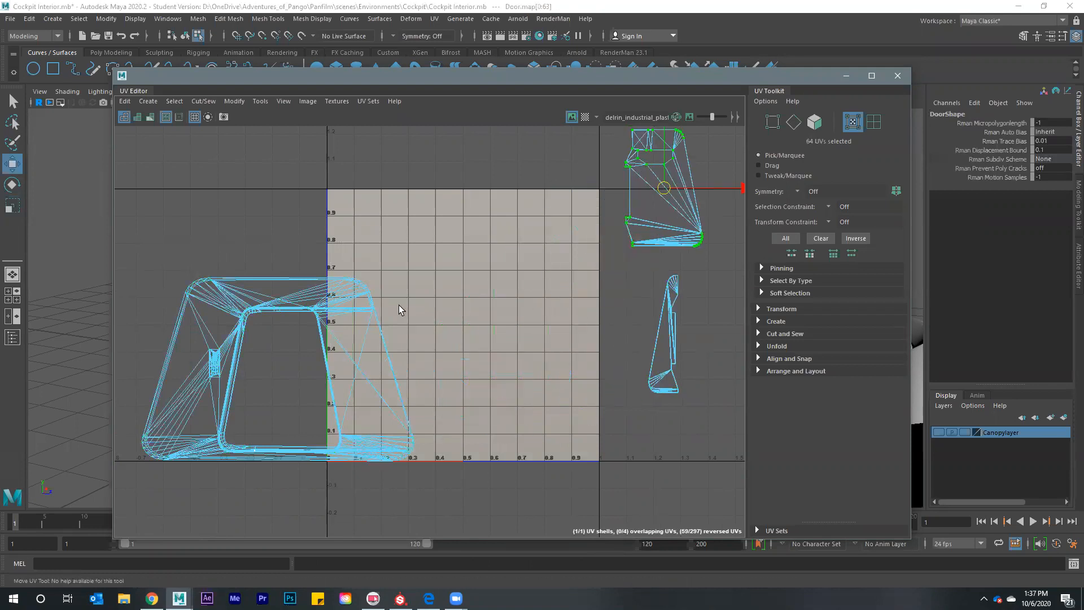
Move the door frame's UV shell back into the 0–1 tile and place the door shell inside its opening
double_click(361, 284)
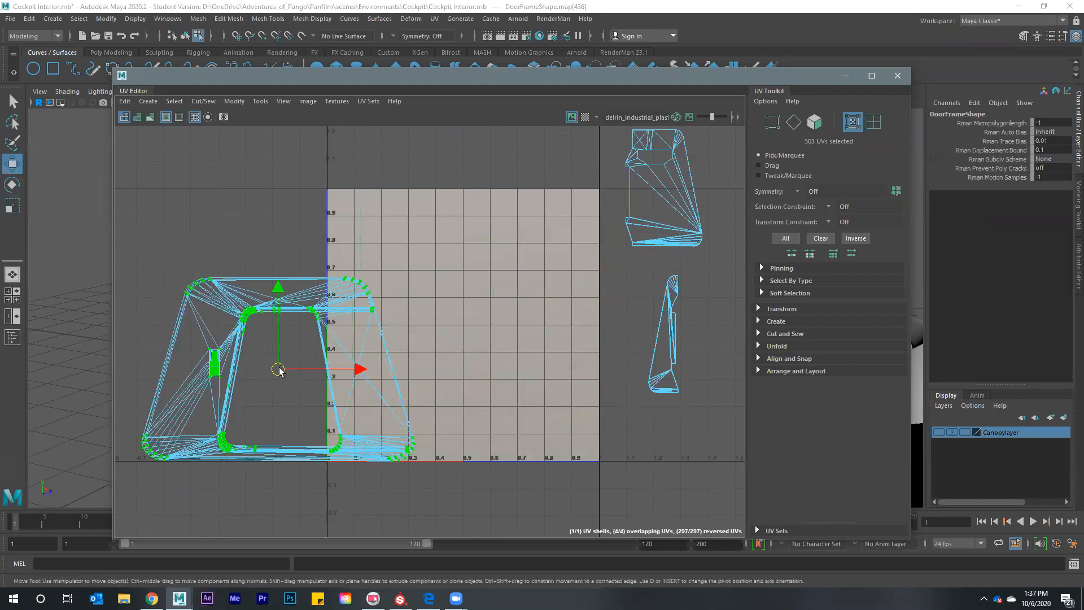
drag(281, 370, 463, 370)
double_click(699, 244)
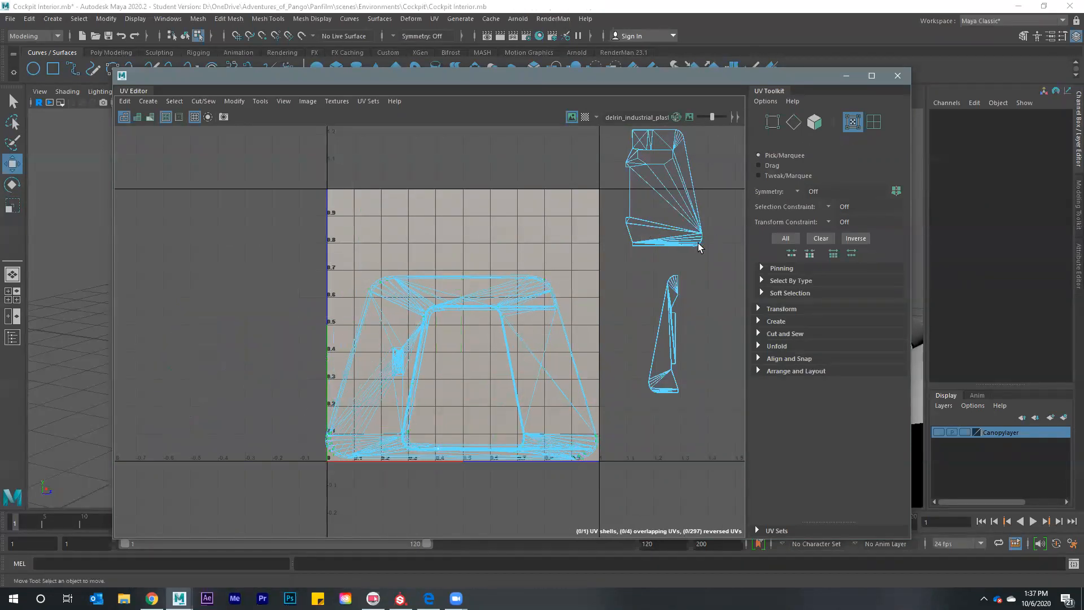
drag(664, 188, 467, 383)
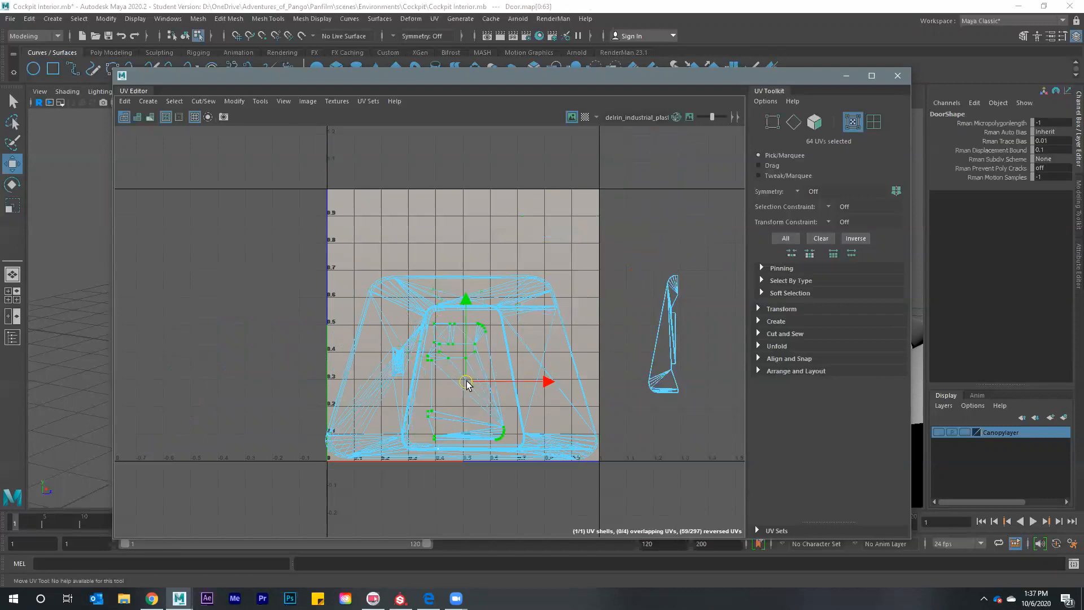
drag(467, 384, 476, 377)
Place the door lock's UV shell above the door frame shell, rotate it about a quarter turn, and minimize the UV Editor
double_click(668, 334)
drag(663, 334, 547, 299)
drag(470, 141, 470, 151)
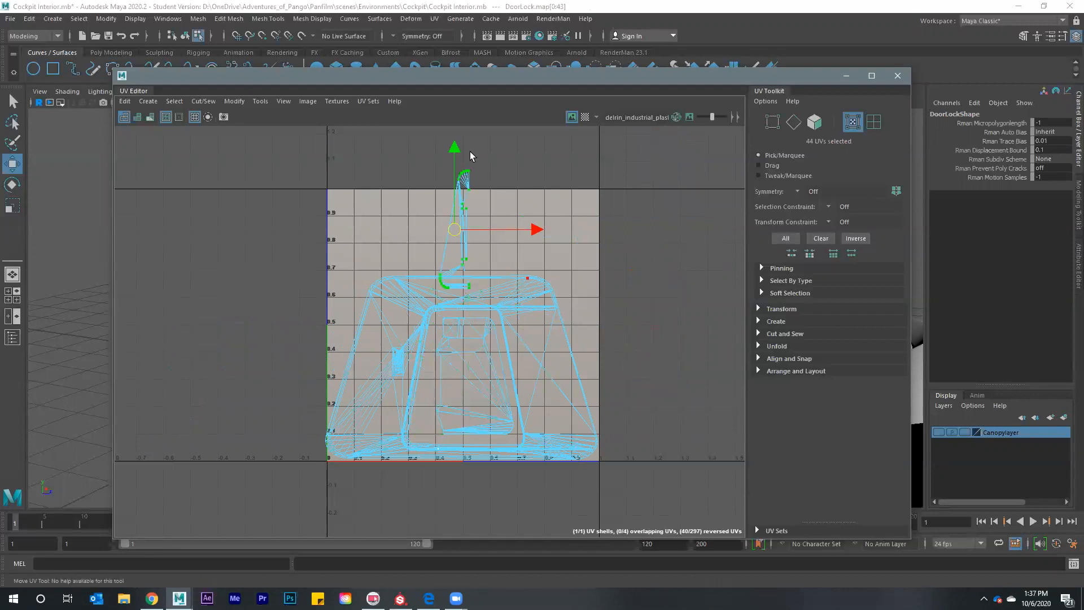
key(e)
drag(538, 246, 450, 341)
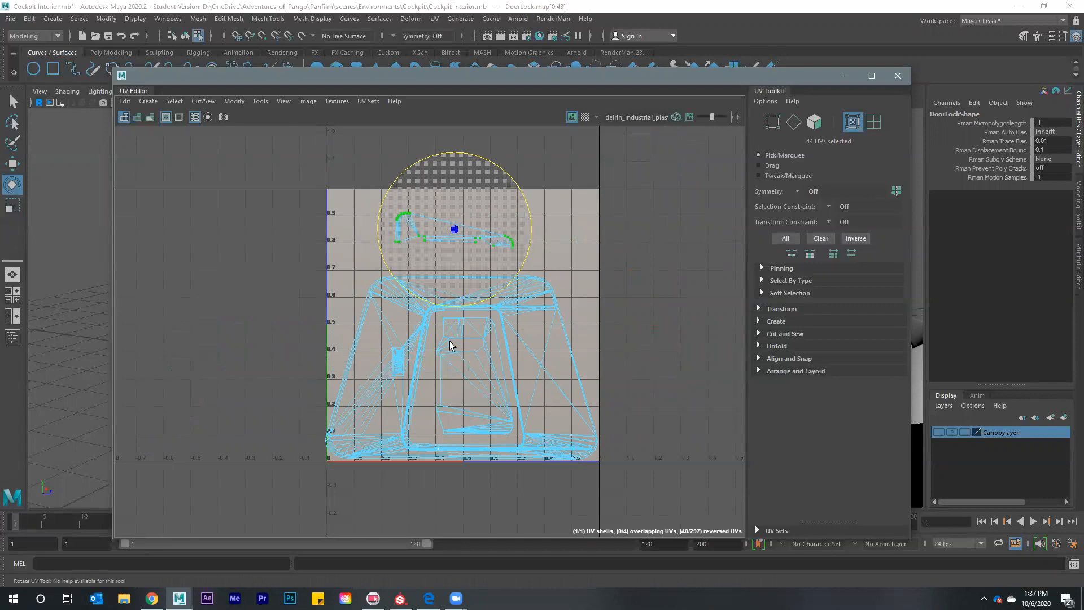
click(625, 195)
click(838, 81)
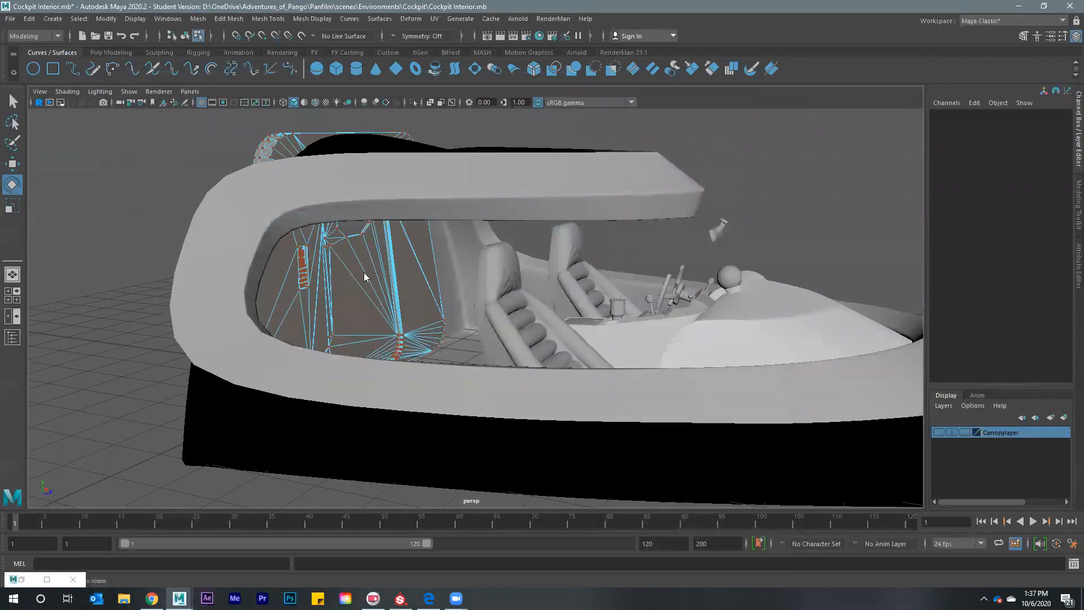
Return to object selection, select both pilot chairs, and save the scene
right_drag(343, 278, 512, 232)
click(484, 337)
alt+drag(438, 339, 462, 303)
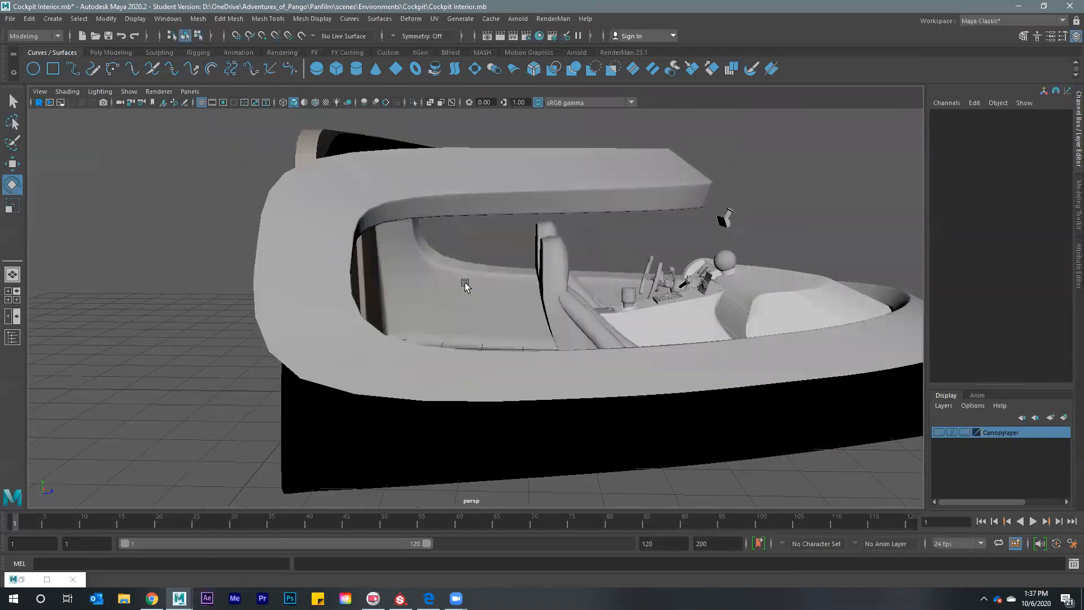
alt+drag(465, 286, 479, 243)
click(479, 248)
shift+click(517, 298)
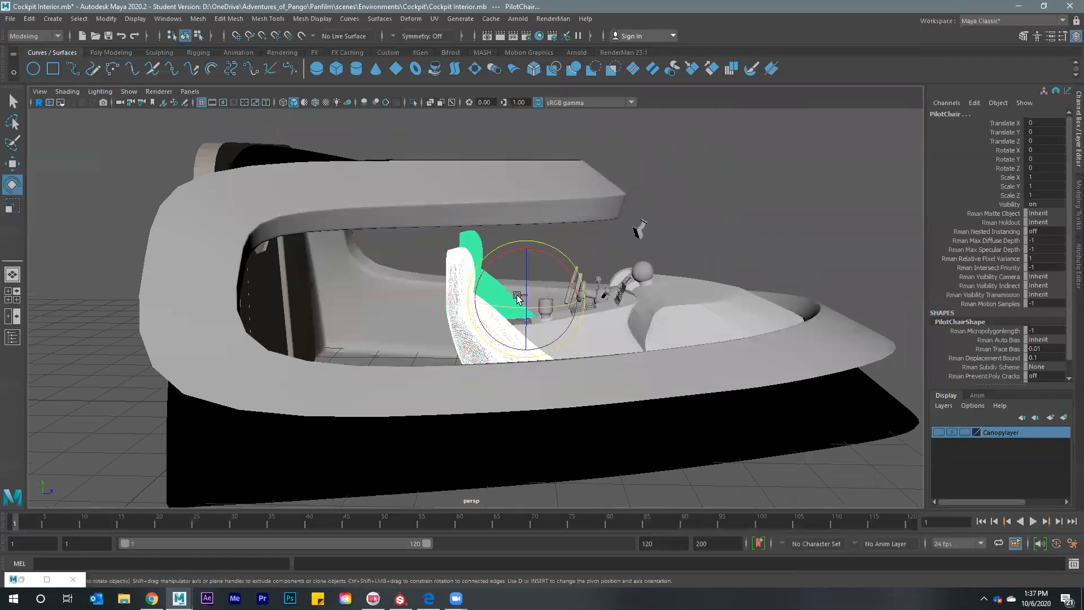
alt+drag(518, 297, 520, 300)
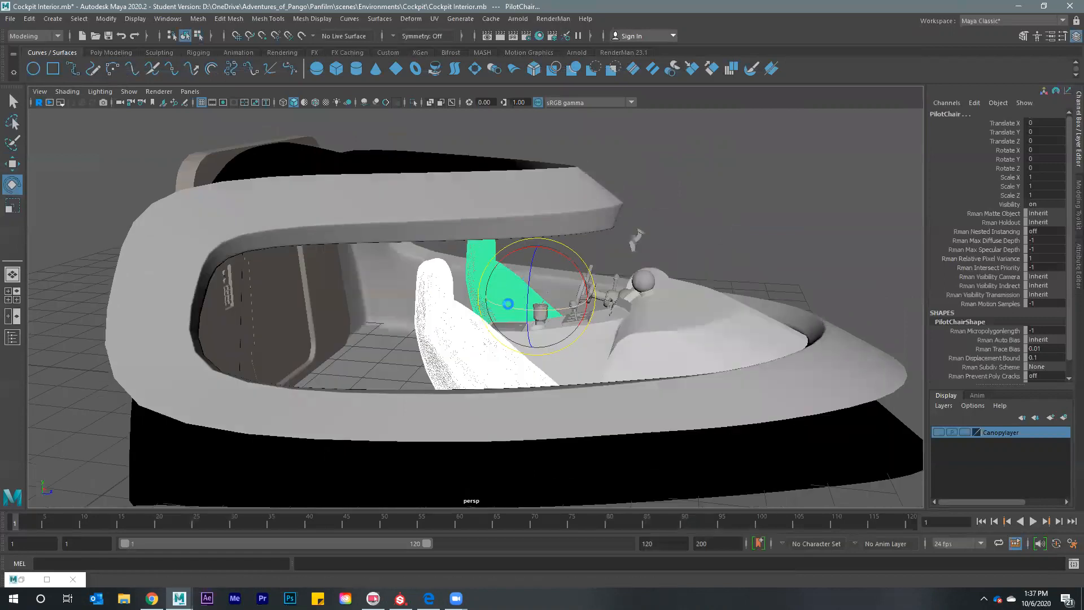
scroll(519, 315, up, 5)
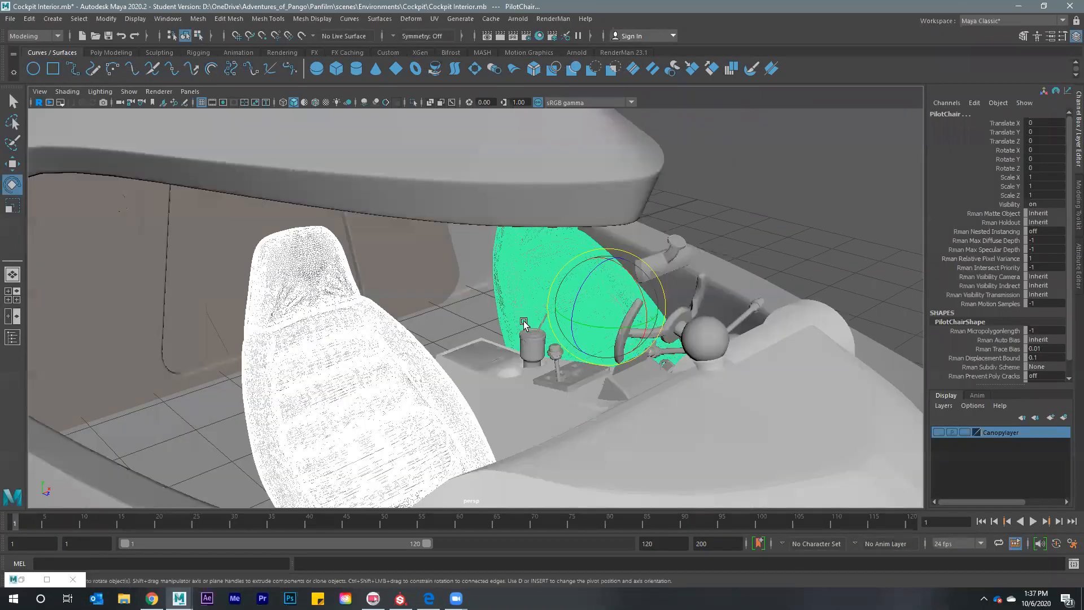
key(ctrl+s)
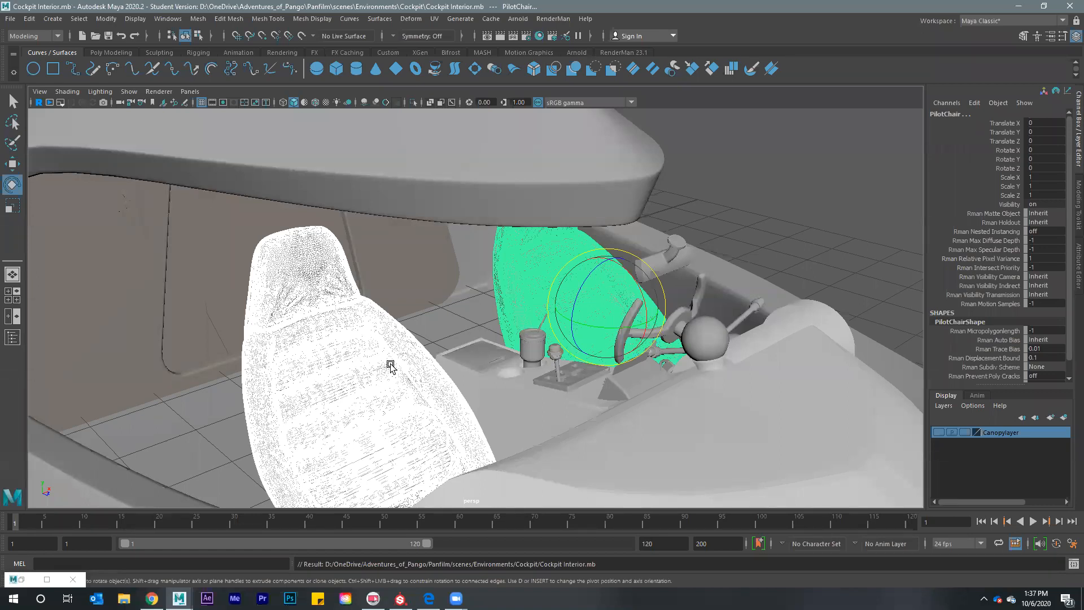
Select the pilot chair alone and examine its mesh from several sides and up close
alt+drag(468, 304, 468, 304)
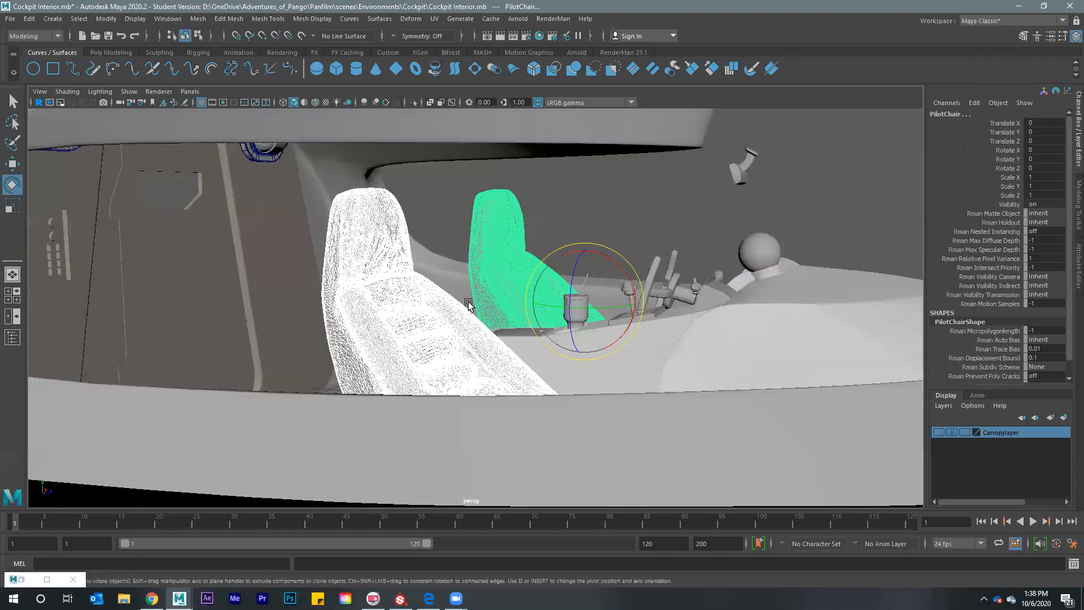
click(533, 226)
alt+drag(533, 227, 533, 227)
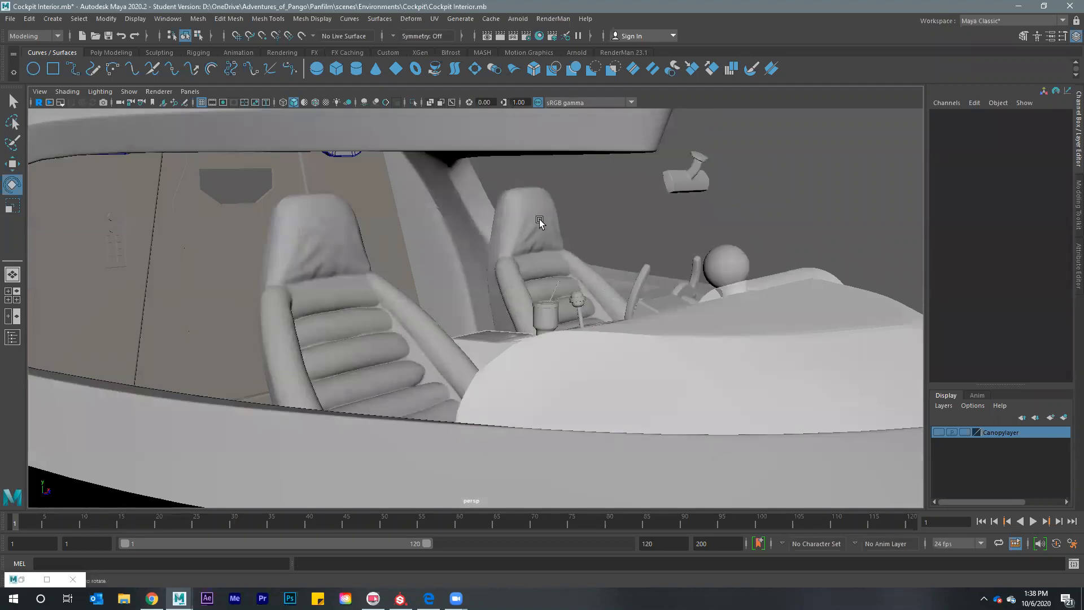
click(485, 253)
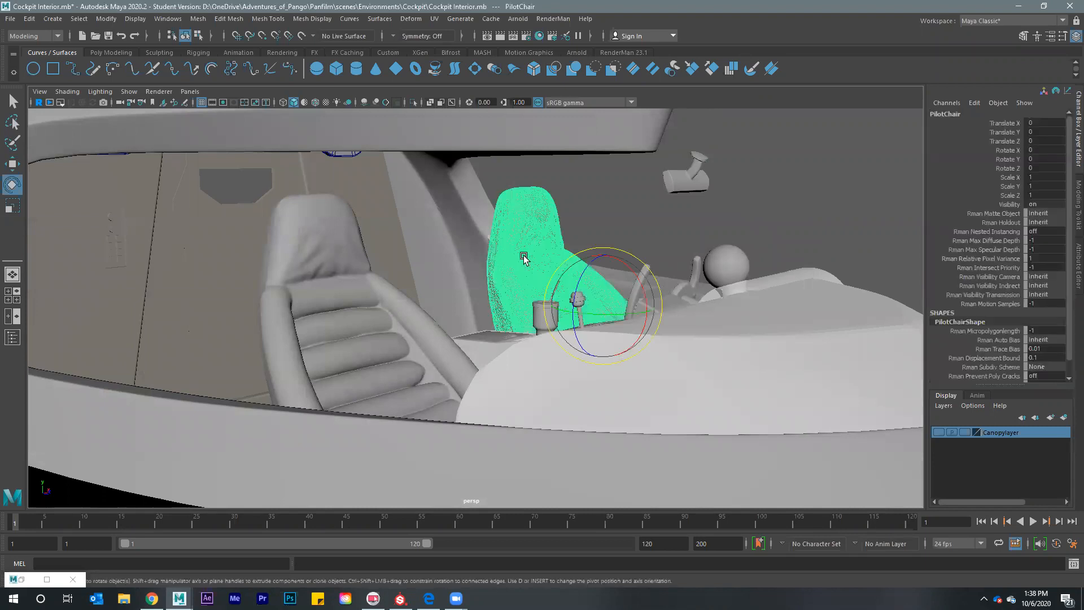
alt+drag(525, 258, 587, 252)
alt+drag(522, 257, 491, 283)
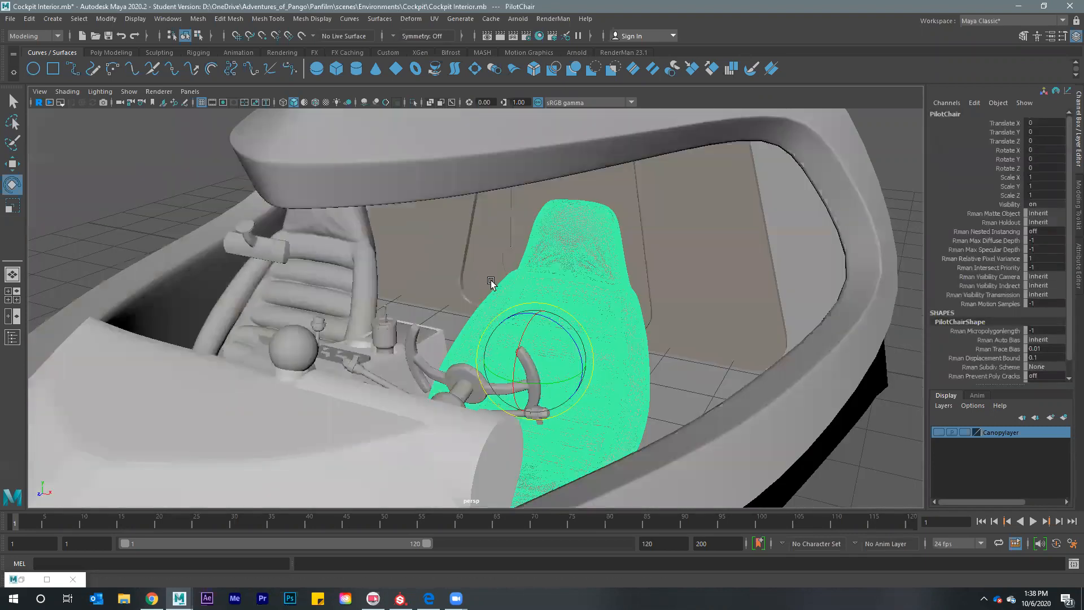
alt+drag(585, 298, 520, 268)
alt+drag(736, 269, 600, 280)
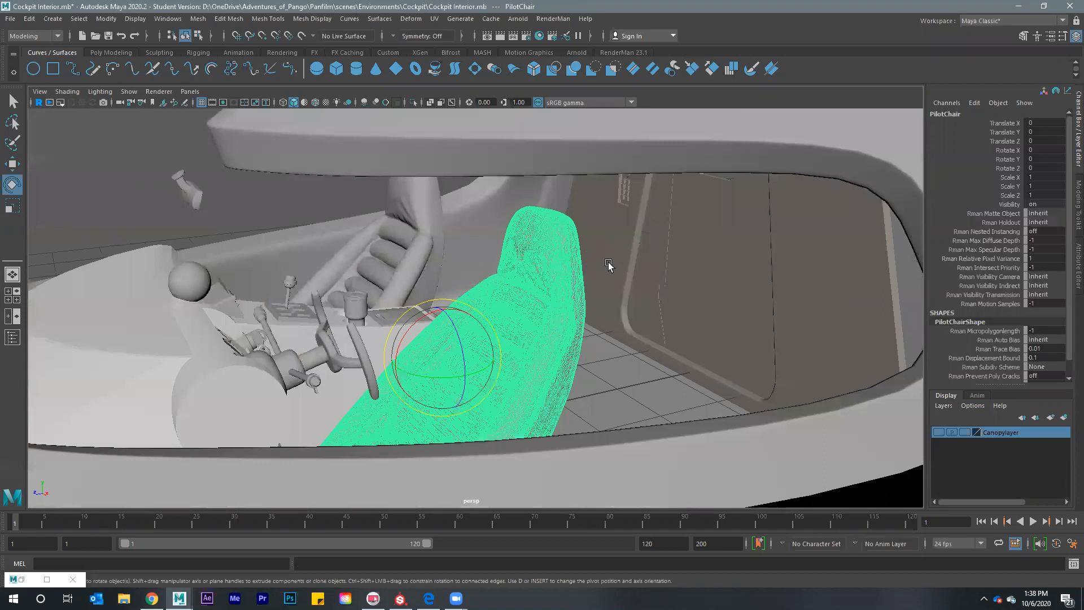
scroll(553, 243, up, 5)
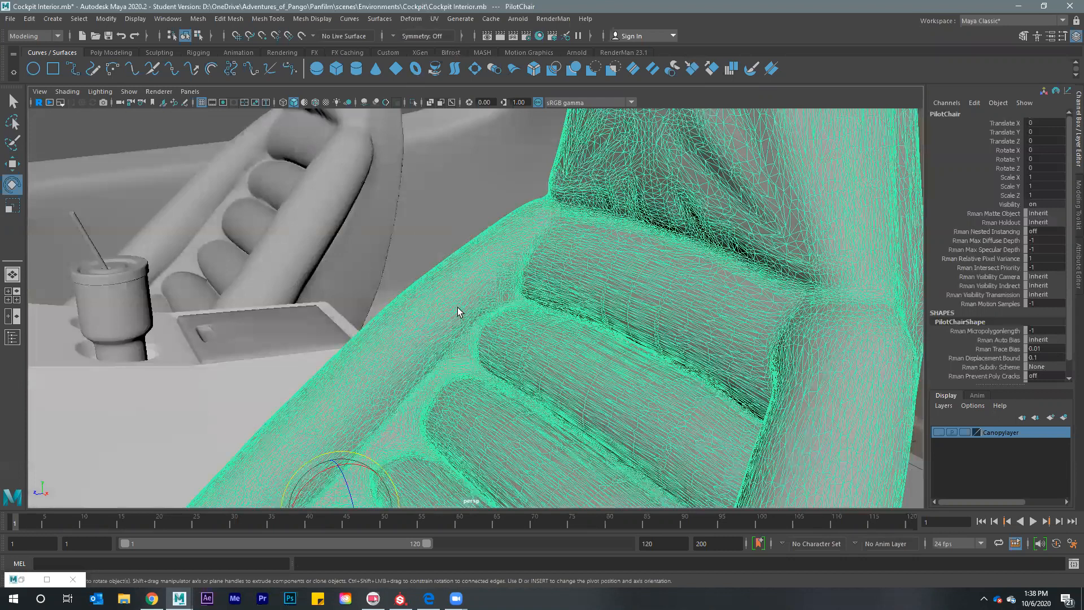
Inspect the pilot chair's complete UV layout in the UV Editor, and minimize the editor
alt+drag(473, 355, 421, 373)
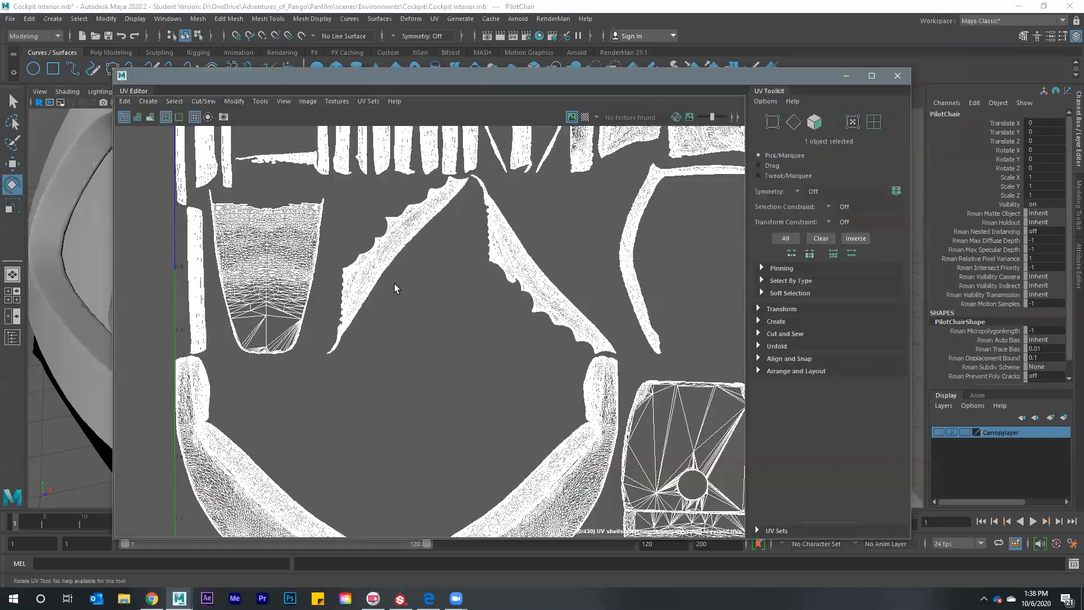
scroll(474, 296, down, 5)
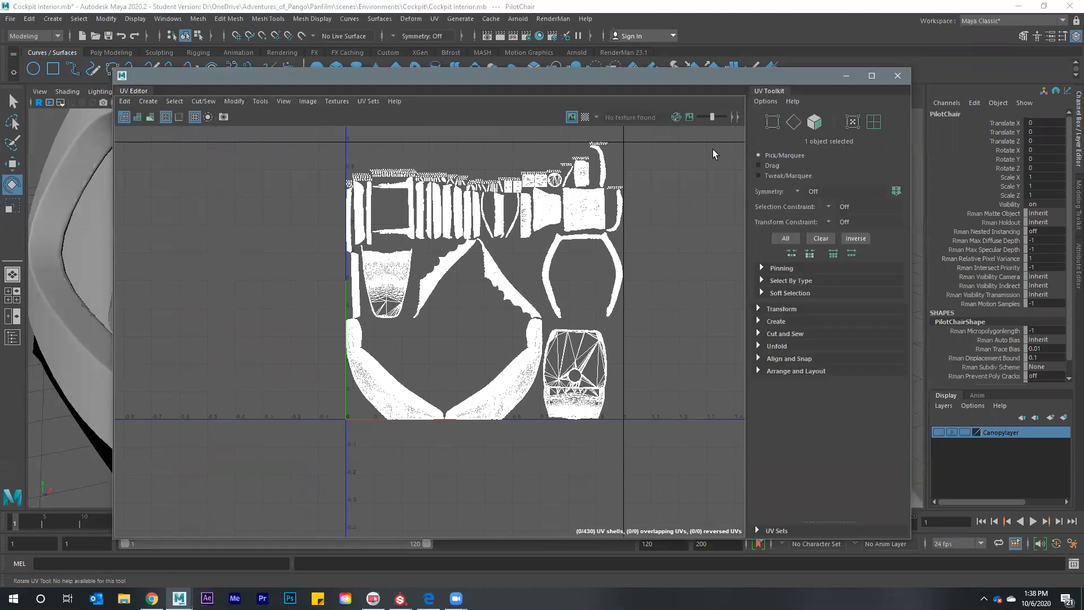
click(847, 75)
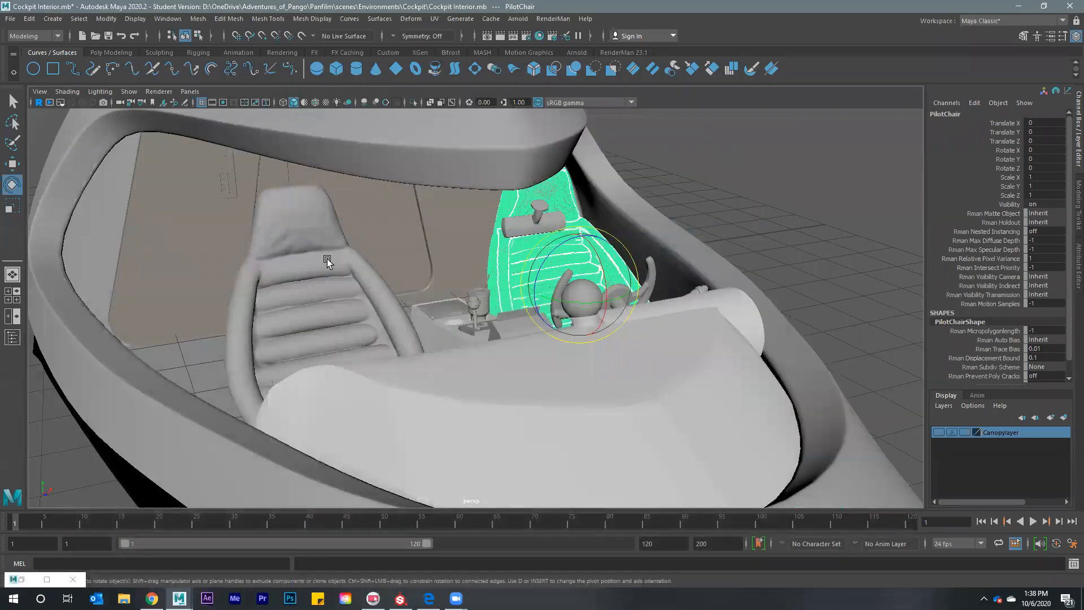
Add the copilot chair to the selection, select all UVs of both chairs, and lay them out together, fixing the non-manifold geometry
click(327, 261)
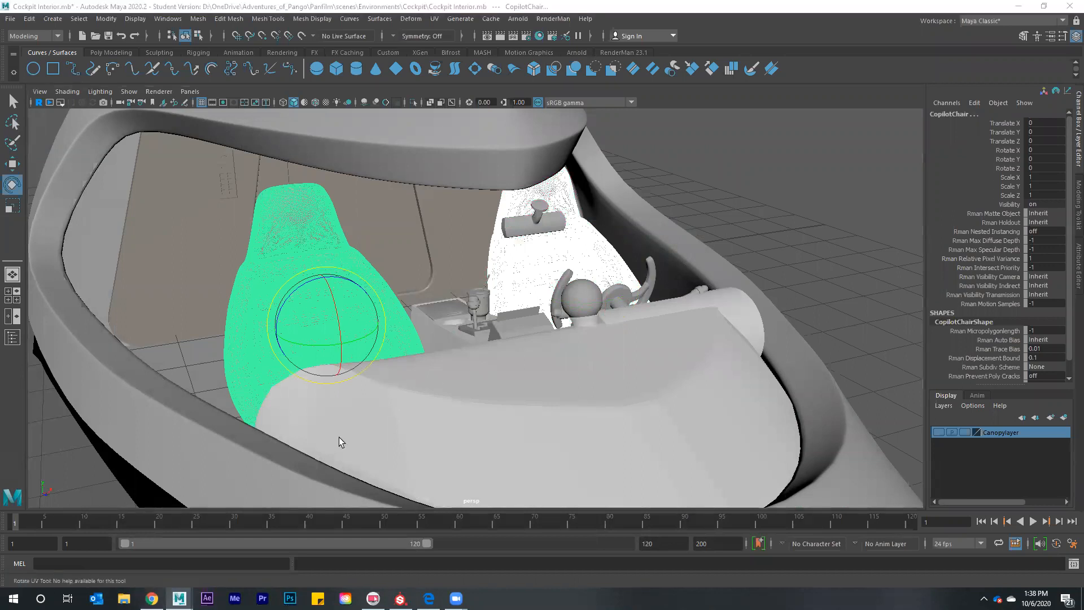
key(alt+Tab)
scroll(430, 300, down, 2)
right_drag(308, 254, 350, 254)
drag(236, 178, 632, 493)
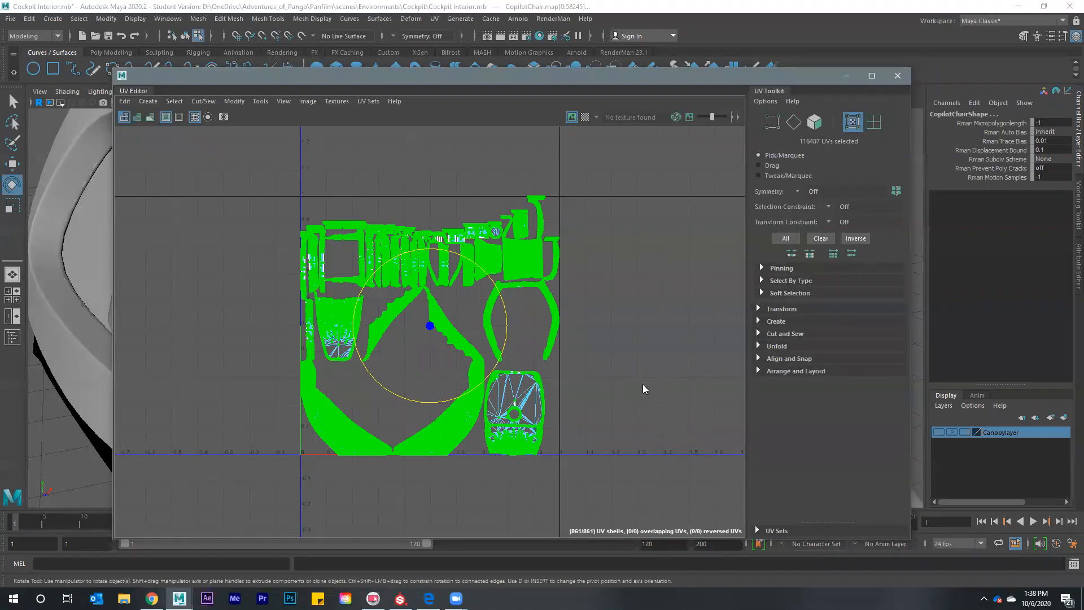
key(ctrl+l)
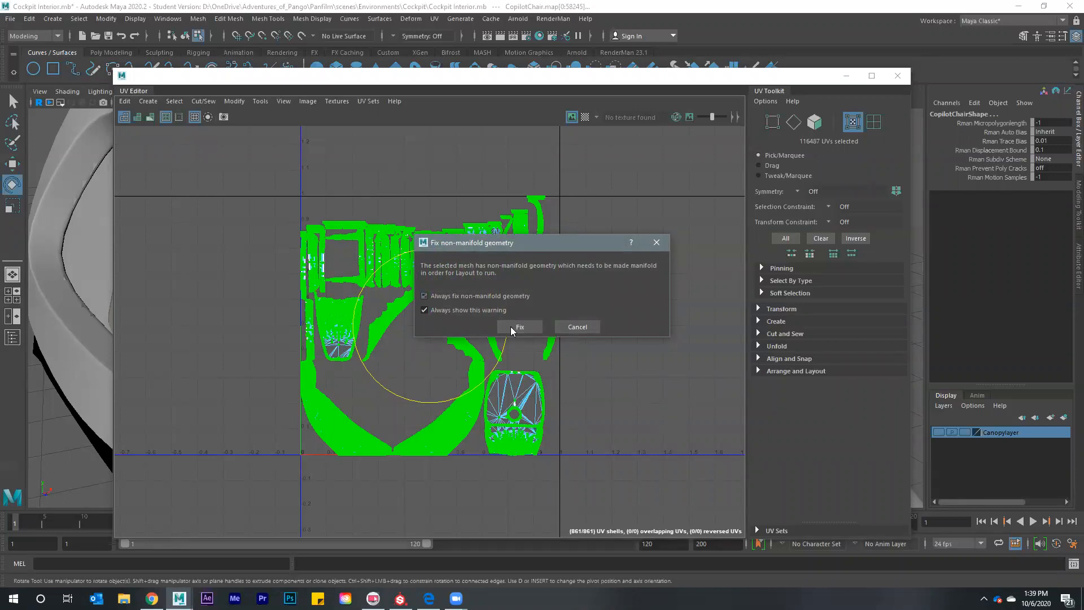
click(517, 328)
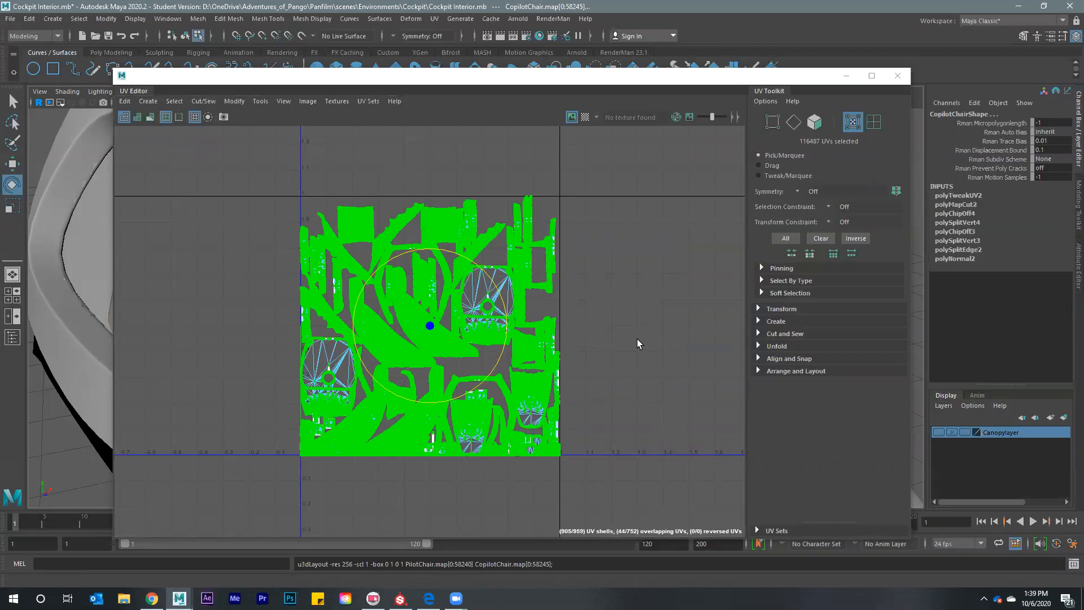
Clear the UV selection, examine how the shells of both chairs are packed in the 0–1 tile, and minimize the UV Editor
click(616, 363)
scroll(424, 368, up, 5)
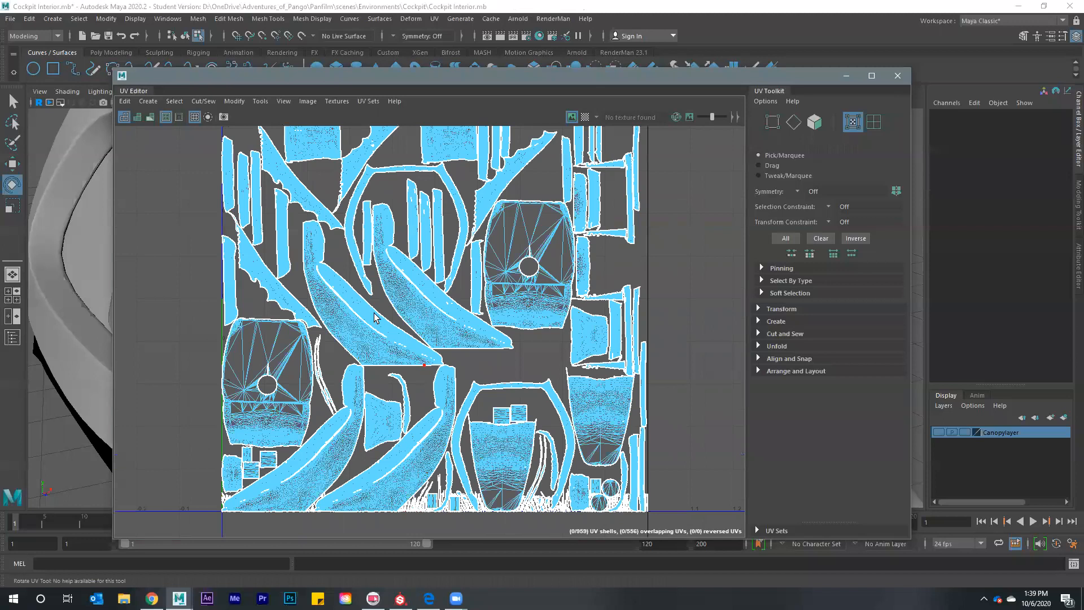
scroll(375, 317, up, 1)
scroll(350, 295, up, 3)
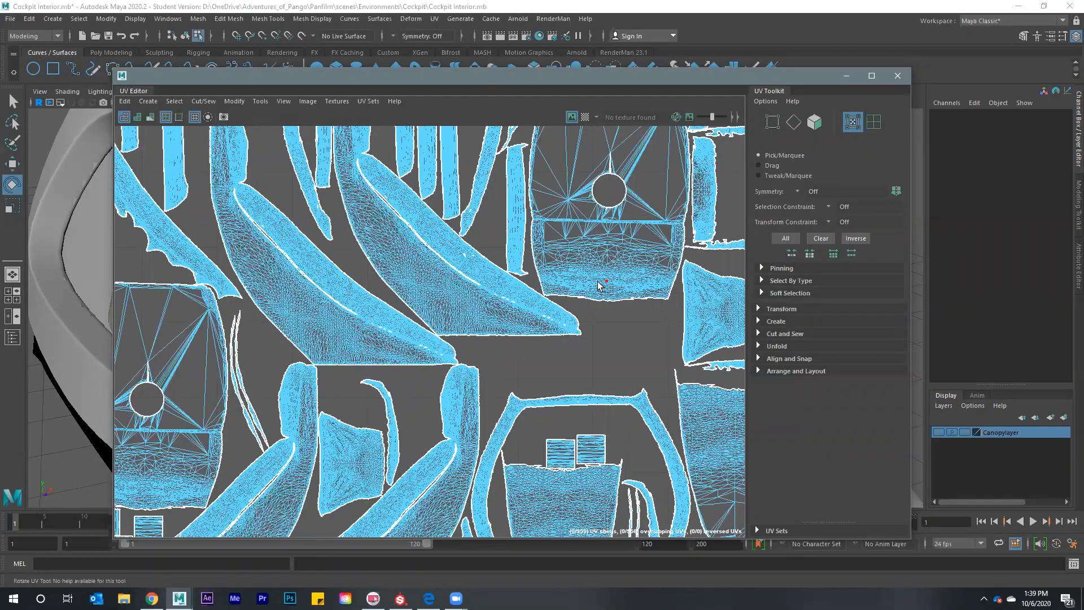
scroll(596, 314, down, 1)
scroll(596, 314, down, 6)
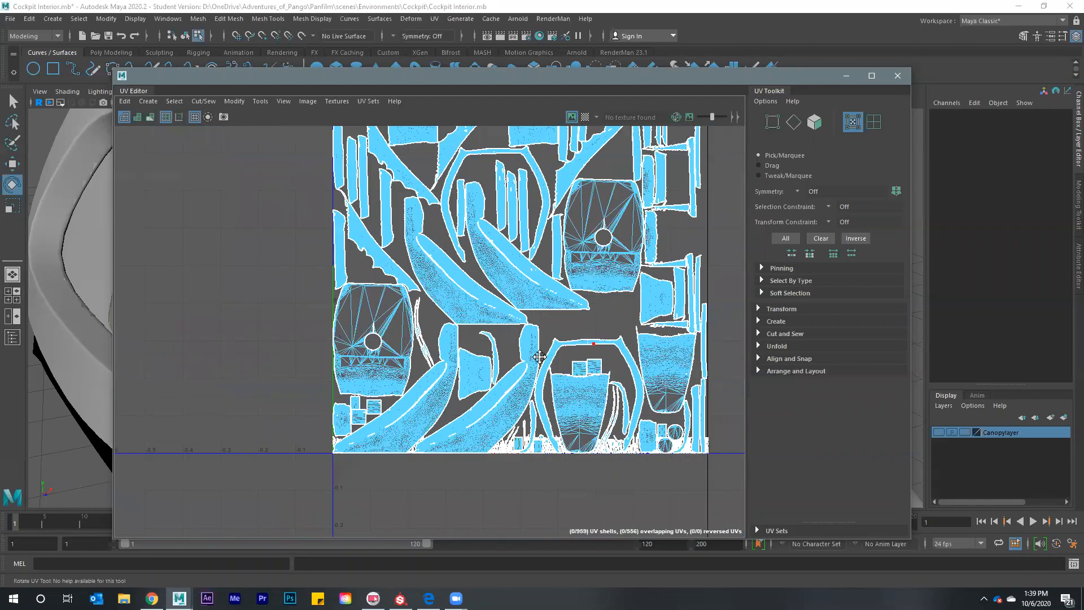
scroll(455, 333, up, 3)
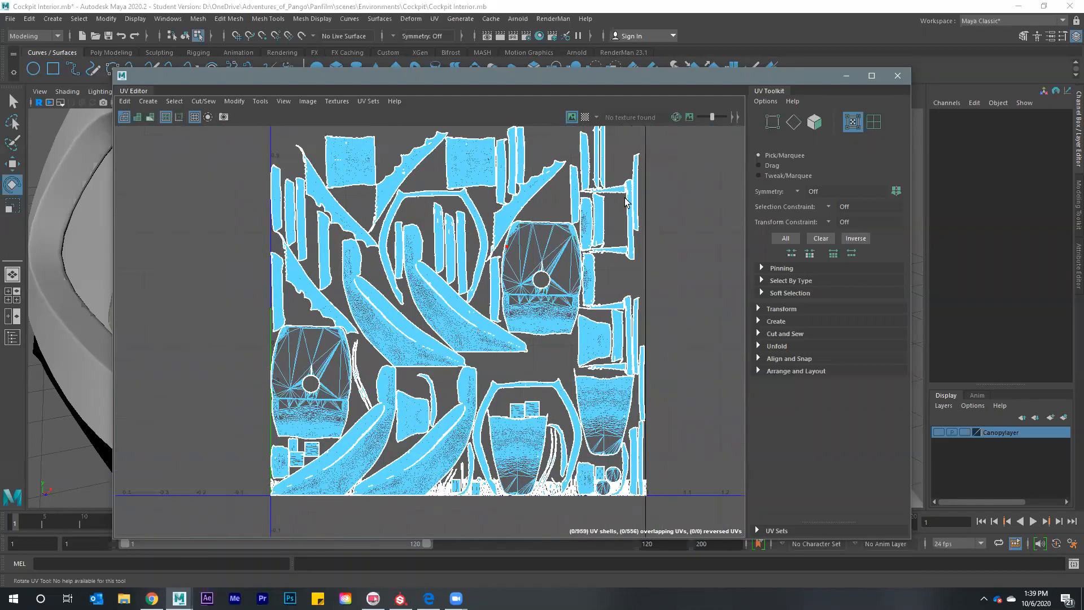
right_click(631, 203)
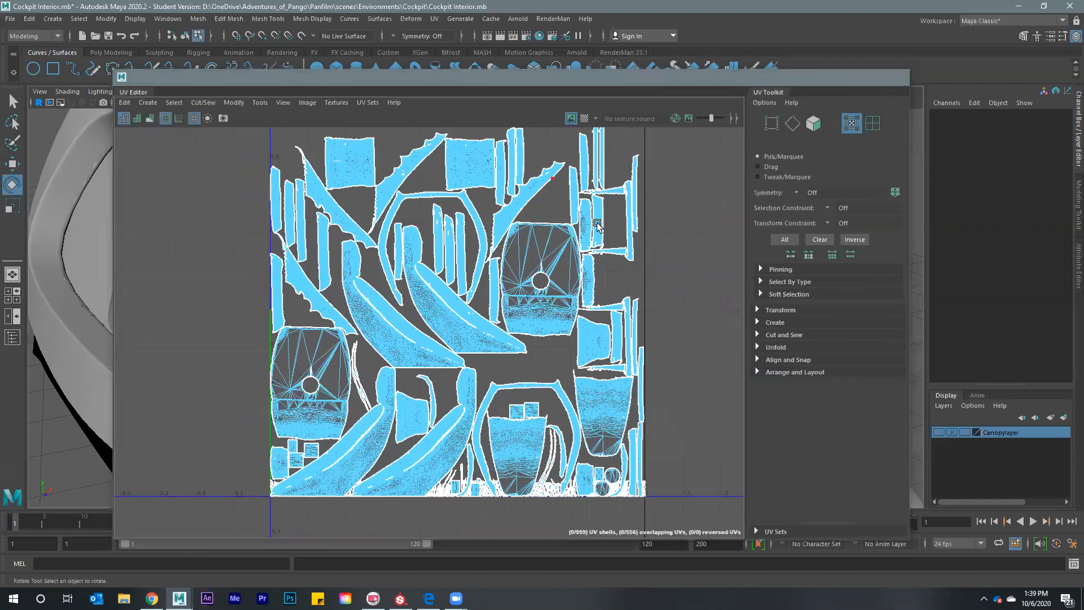
click(846, 76)
Select and frame the rearview mirror, and check its UVs in the UV Editor
right_drag(355, 254, 433, 246)
alt+drag(525, 281, 685, 186)
click(684, 176)
alt+drag(576, 290, 599, 272)
key(f)
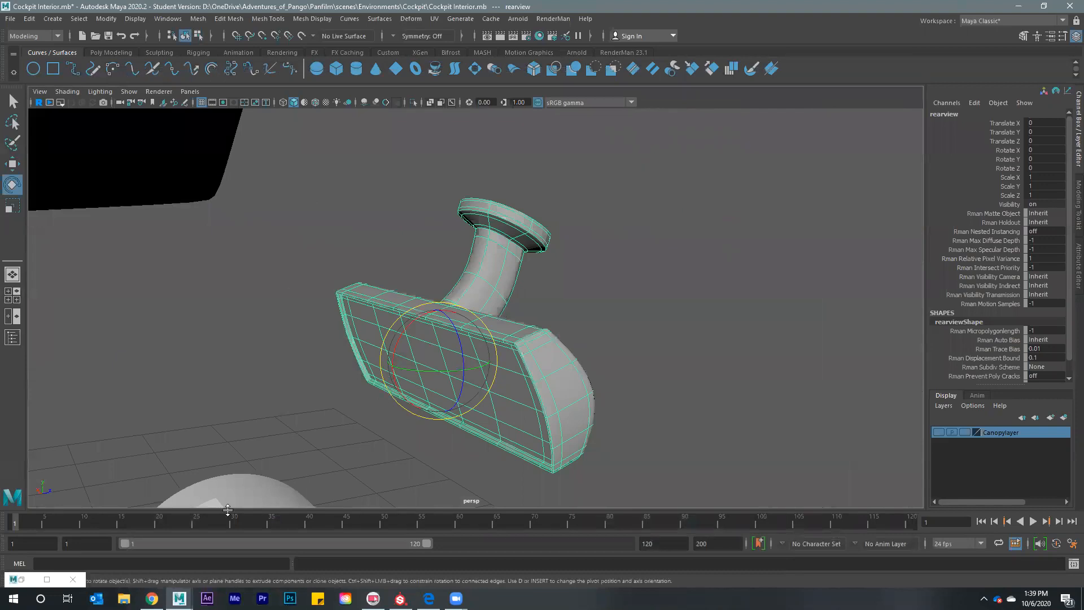
click(22, 579)
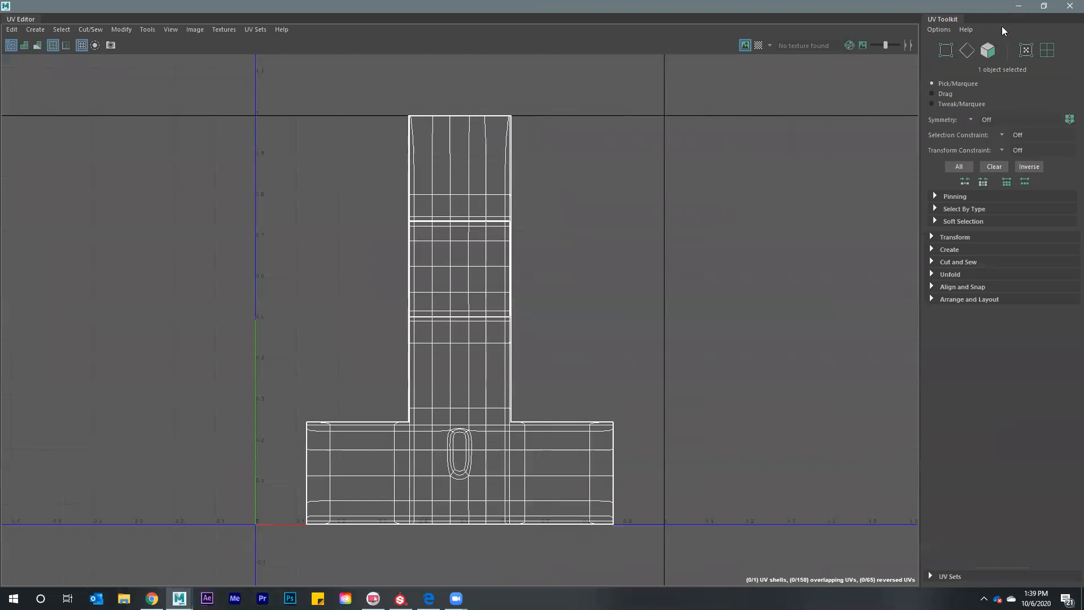
click(1018, 6)
Apply a camera-based UV projection to the whole rearview mirror, viewed straight onto its long side
alt+drag(629, 243, 649, 241)
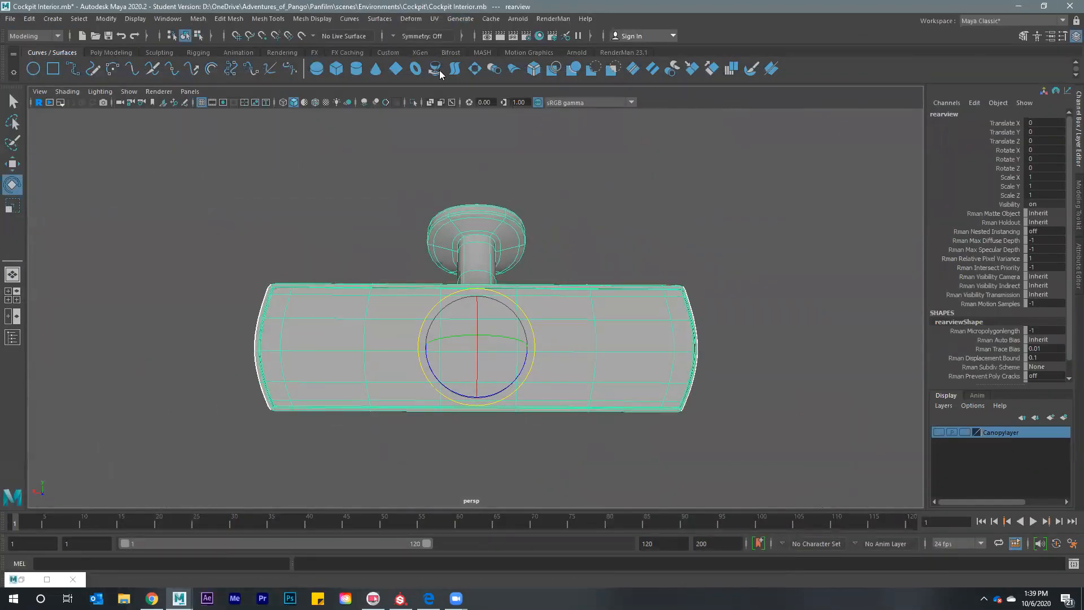
click(435, 19)
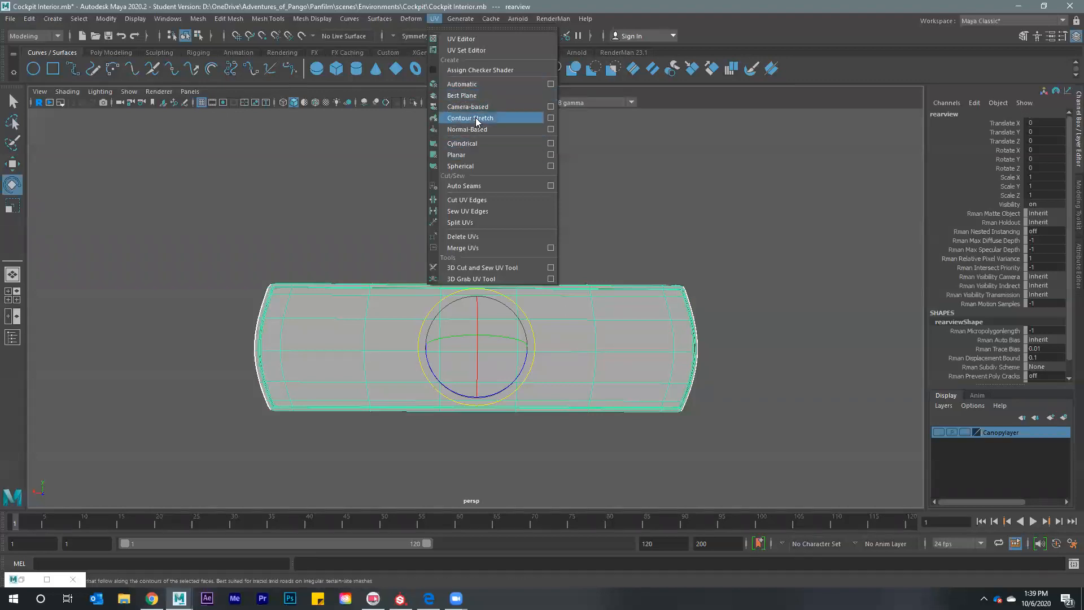
click(473, 106)
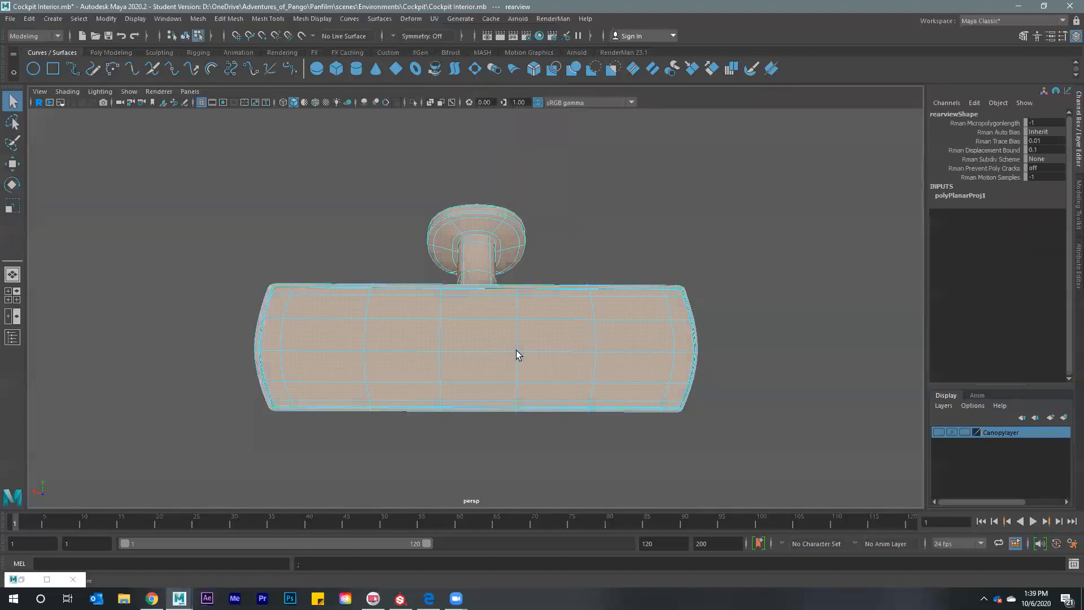
key(Right)
key(Down)
key(Left)
Select only the faces of the mirror's stem and round mount, and give them a camera-based UV projection from the side
alt+drag(423, 352, 408, 332)
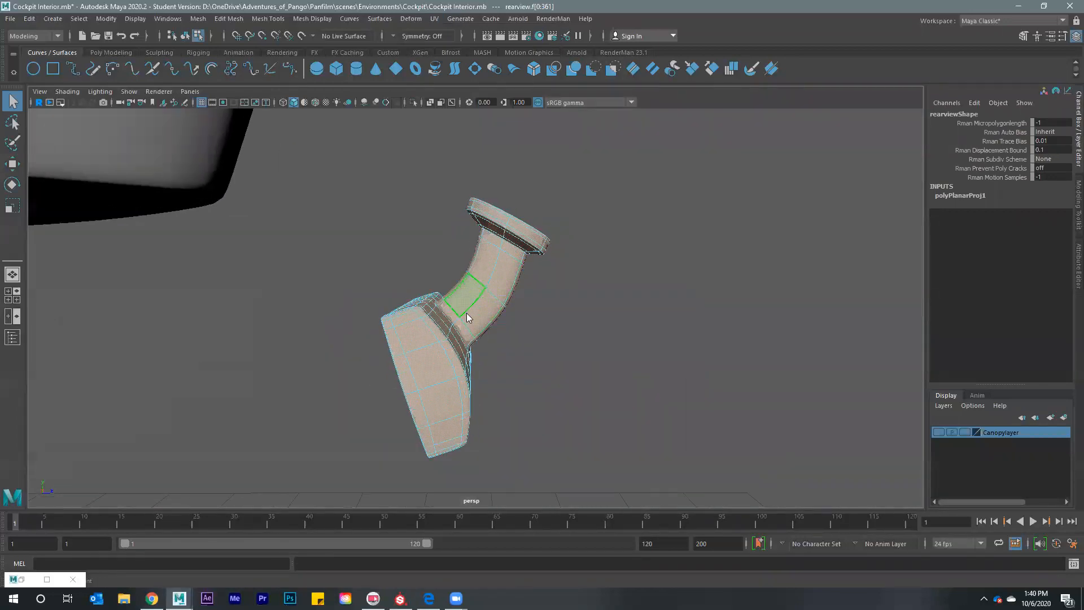
right_click(458, 288)
drag(574, 284, 576, 280)
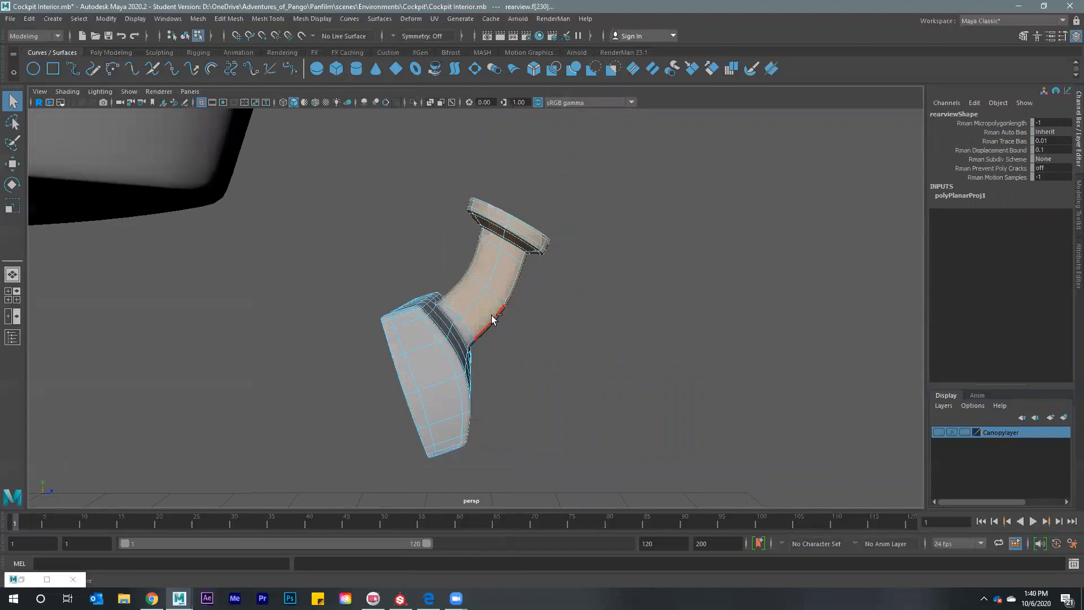
alt+drag(497, 314, 444, 351)
alt+right_drag(327, 358, 566, 378)
alt+drag(566, 377, 477, 358)
alt+drag(472, 264, 445, 307)
alt+drag(407, 262, 474, 279)
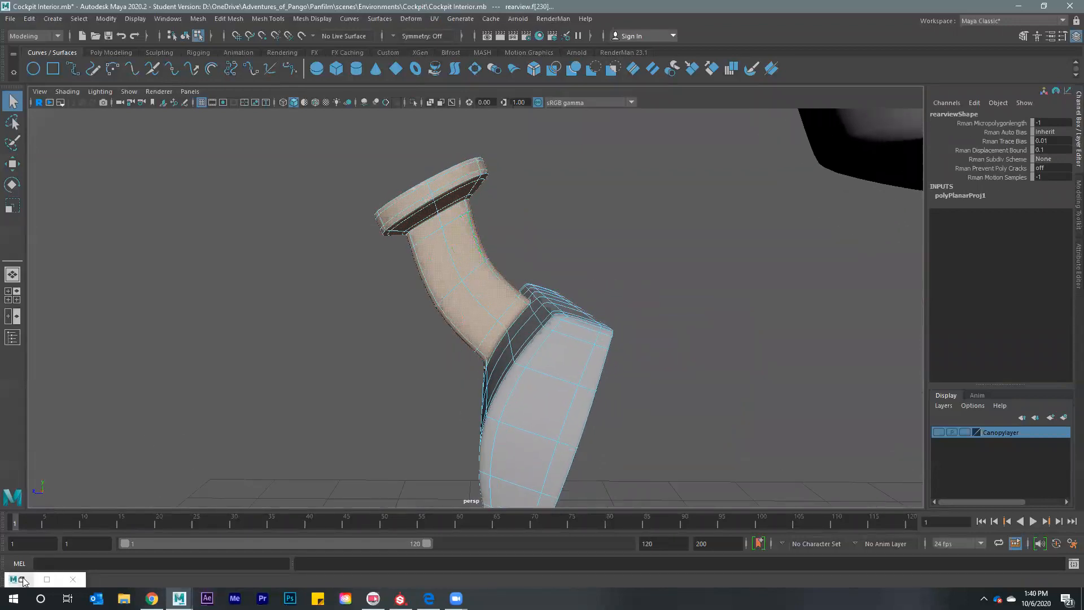
click(434, 18)
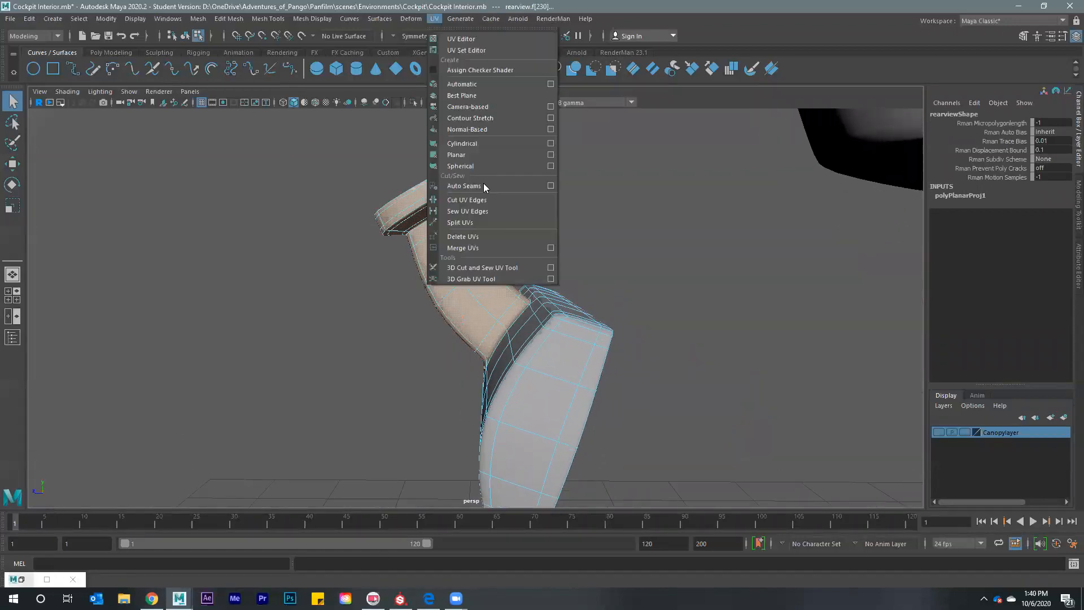
click(468, 108)
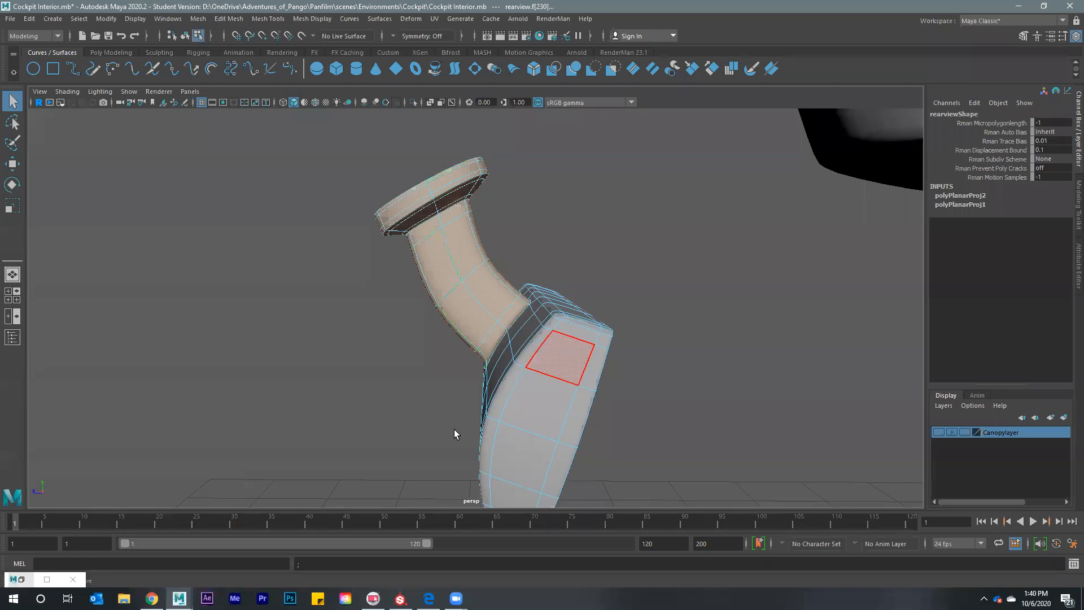
Switch to edge selection and select the lengthwise edge loop along the upper back of the mirror housing
alt+drag(602, 368, 596, 277)
right_drag(588, 287, 518, 423)
alt+drag(407, 424, 483, 419)
double_click(484, 420)
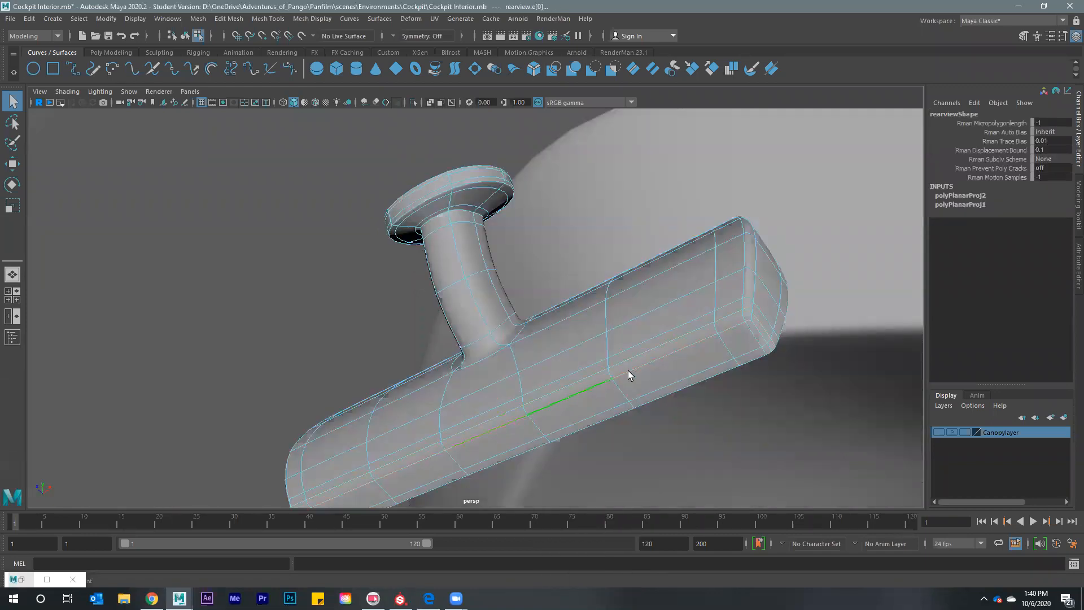
alt+drag(610, 366, 701, 262)
alt+drag(658, 305, 543, 335)
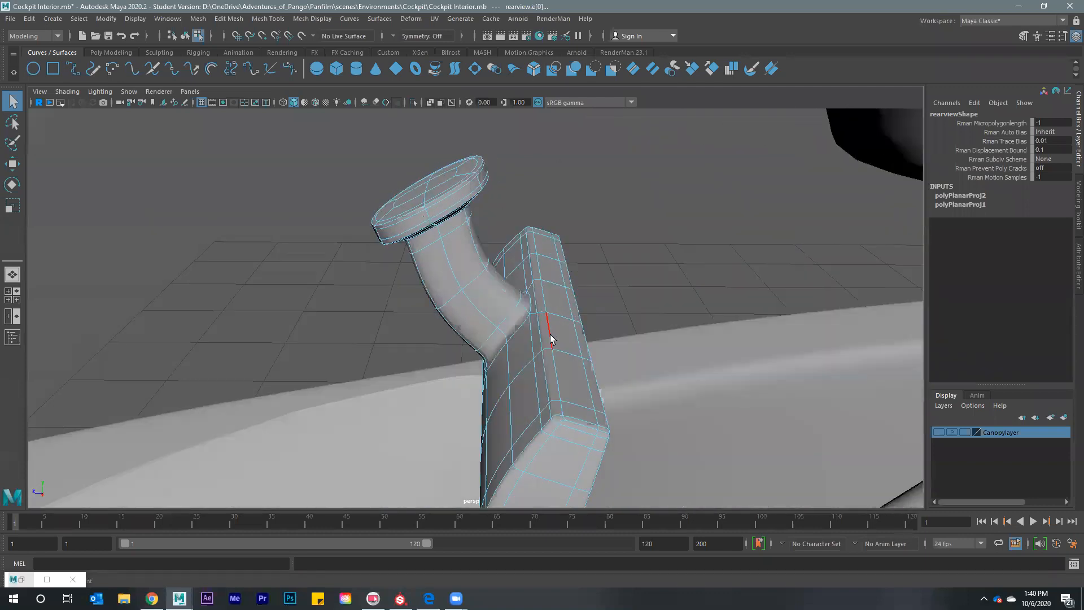
Extend the seam selection from the mirror housing's upper back edge around the back edges of both rounded ends
shift+double_click(554, 431)
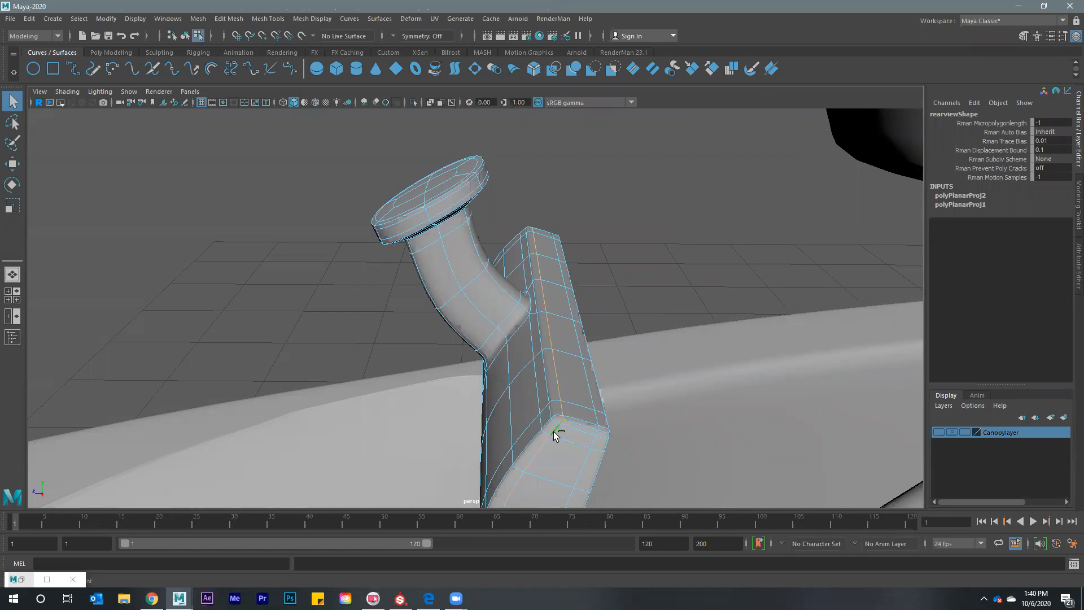
alt+drag(554, 433, 370, 349)
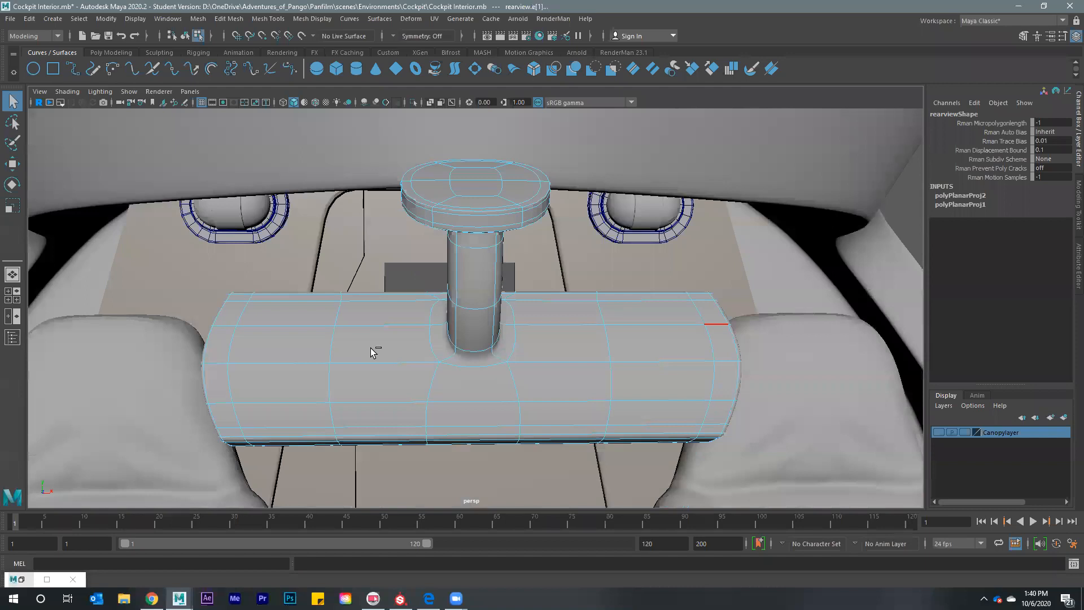
key([)
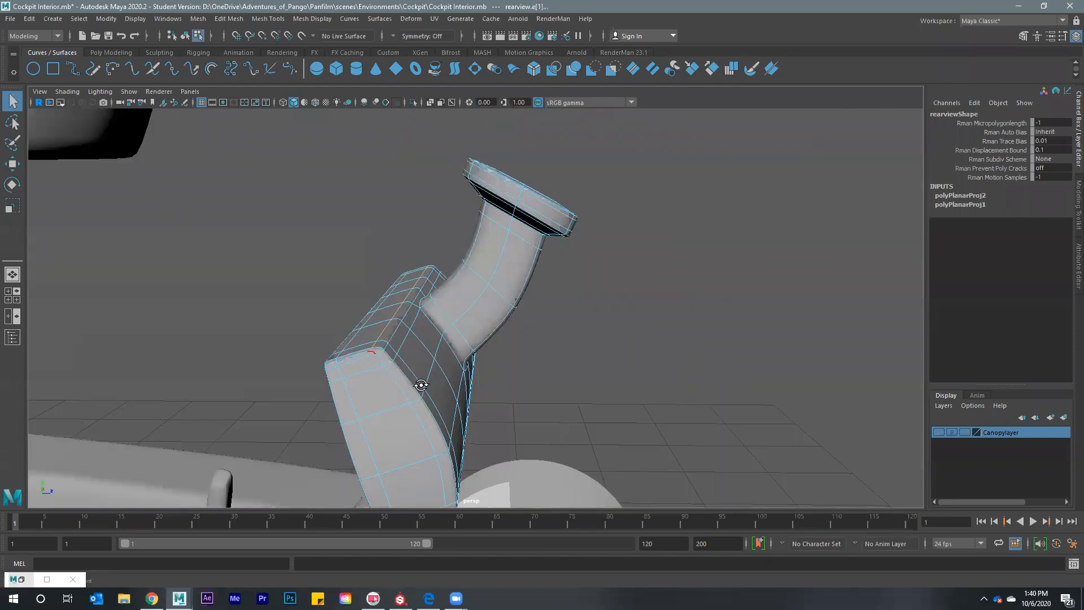
key([)
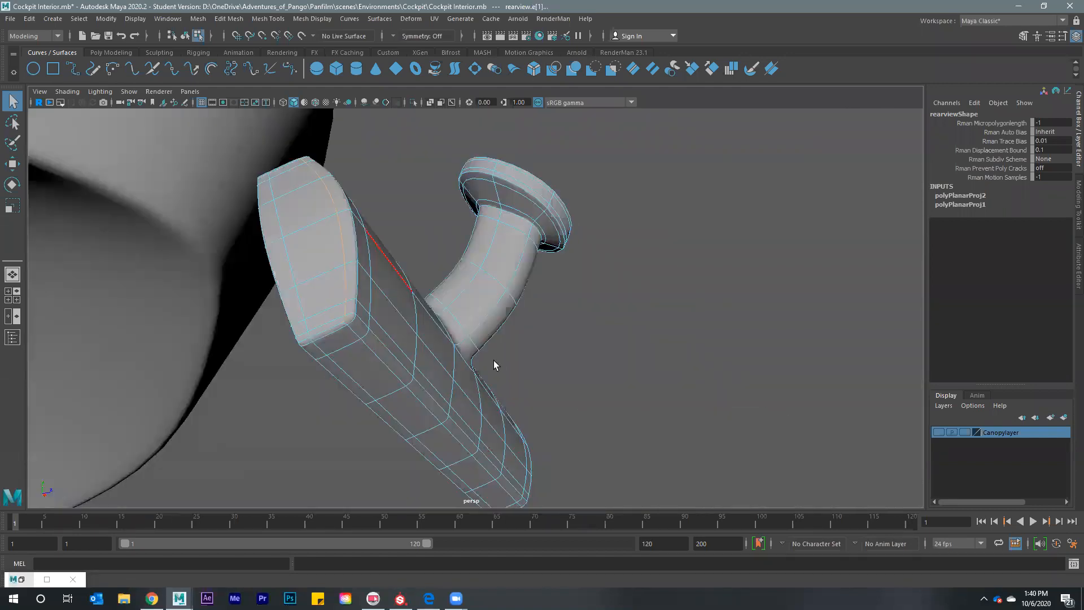
key(])
key(])
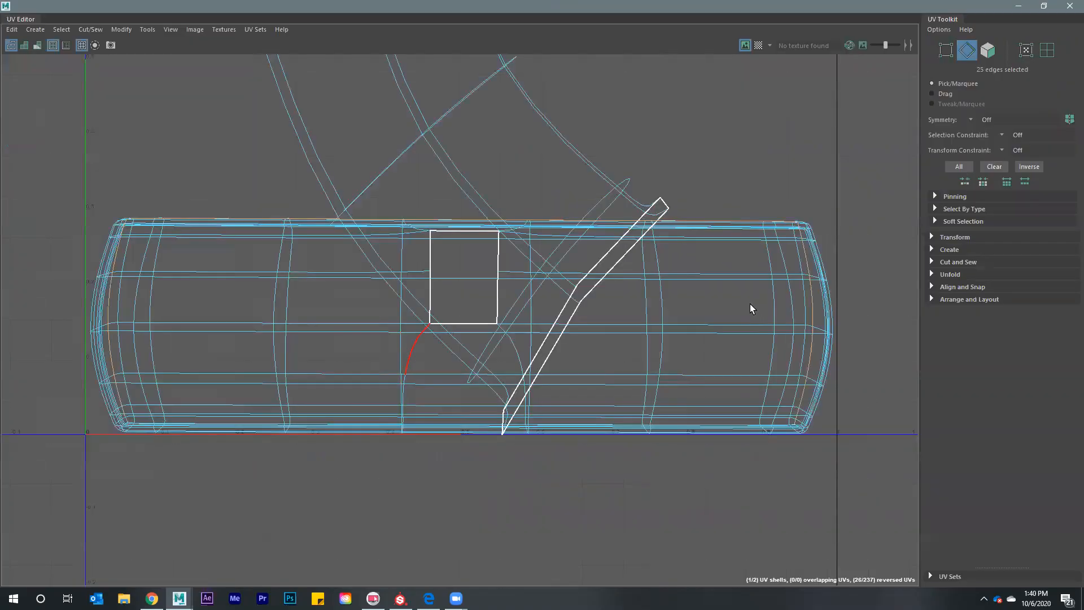
key(f)
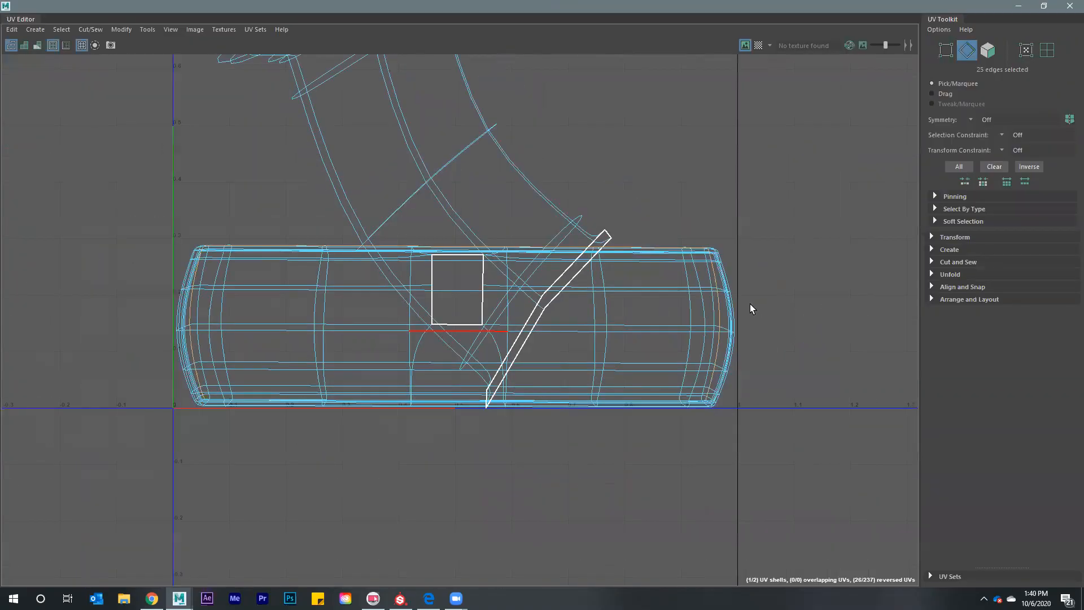
key(f)
Cut the mirror housing's UVs along the selected edges and unfold the whole housing shell
click(933, 261)
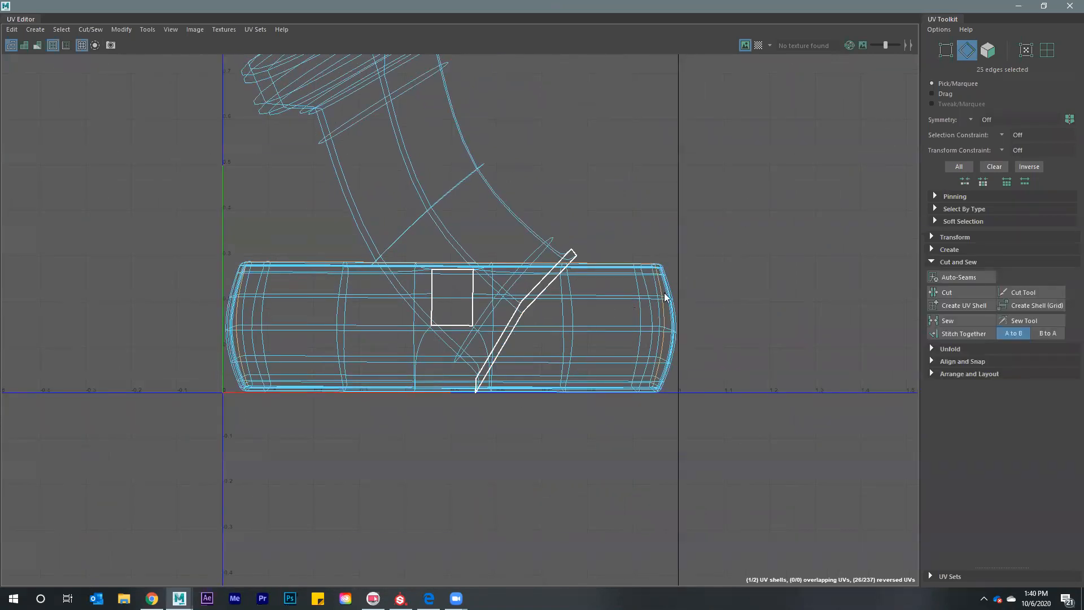
mouse_move(649, 306)
right_down()
mouse_move(692, 344)
mouse_move(664, 300)
right_up()
click(949, 323)
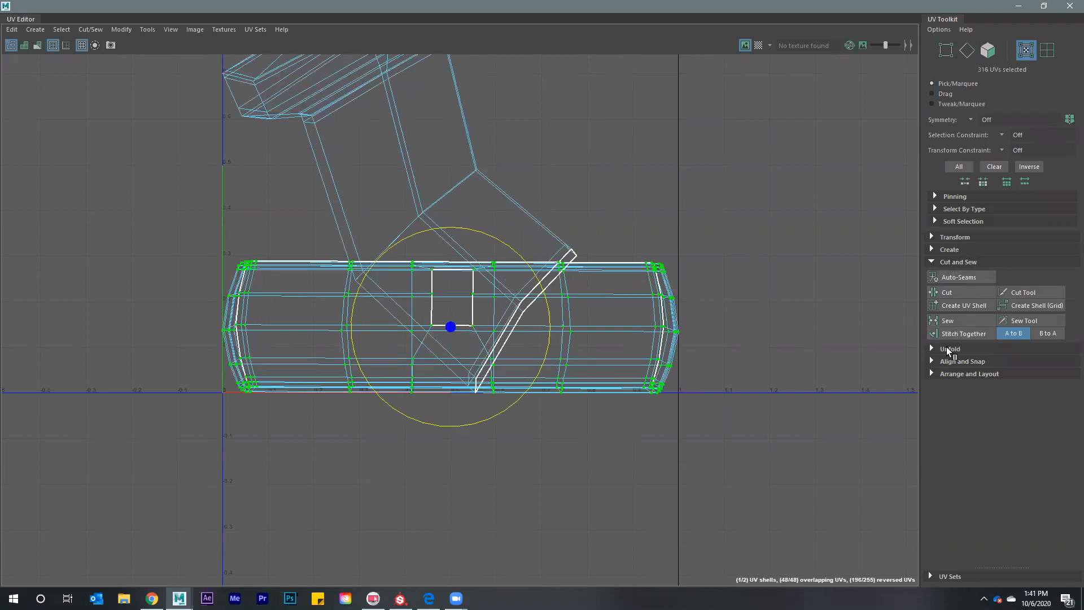
click(969, 375)
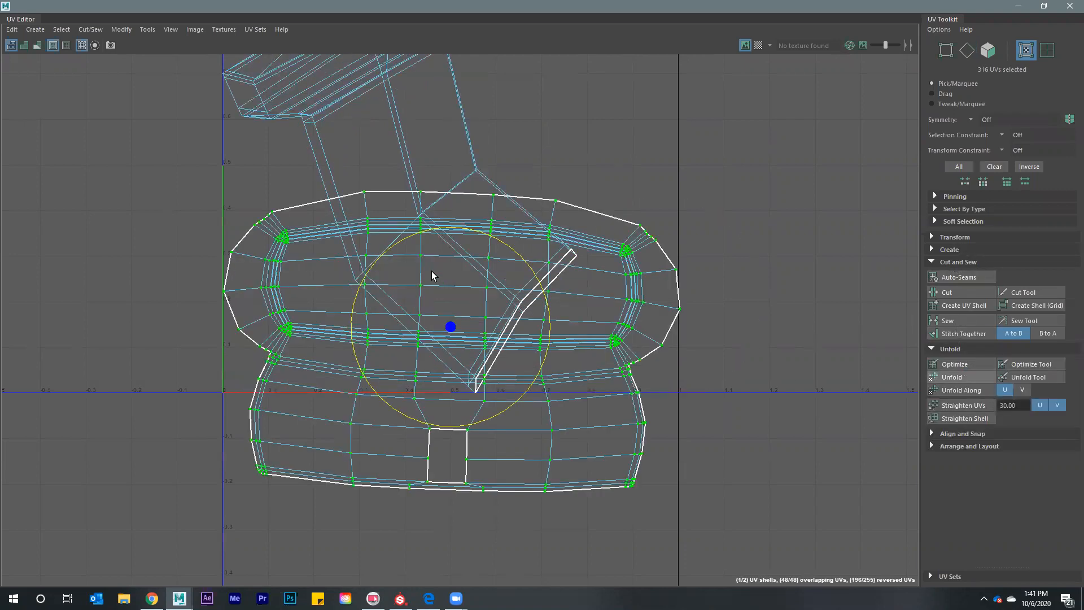
Select the lengthwise edge line running from the round mount down the stem, and cut the UVs along it
alt+middle_drag(418, 180, 432, 193)
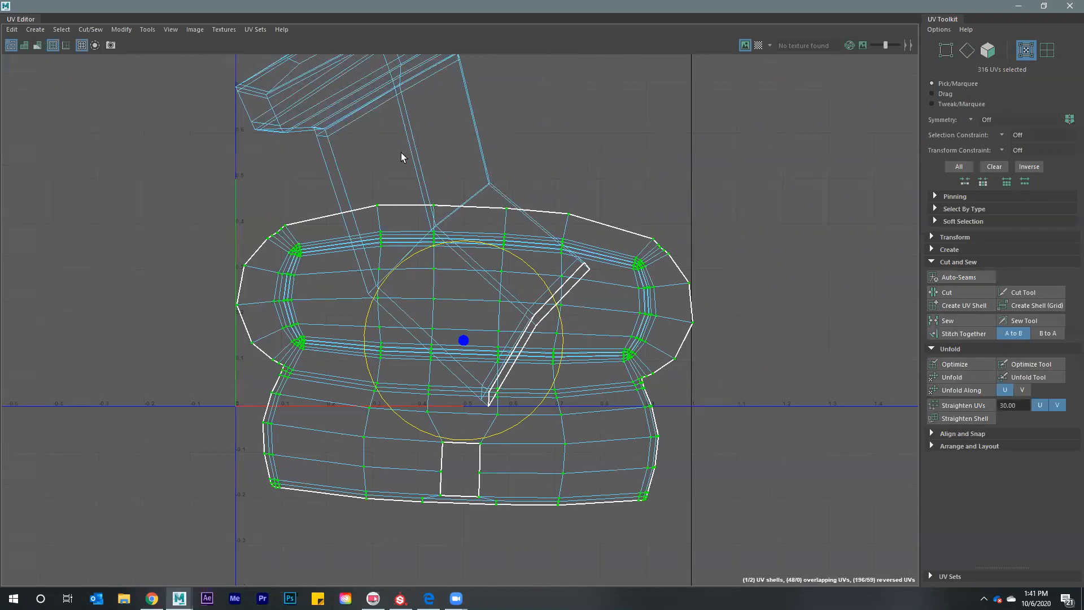
alt+middle_drag(401, 152, 433, 259)
click(394, 112)
right_drag(401, 153, 402, 121)
double_click(351, 259)
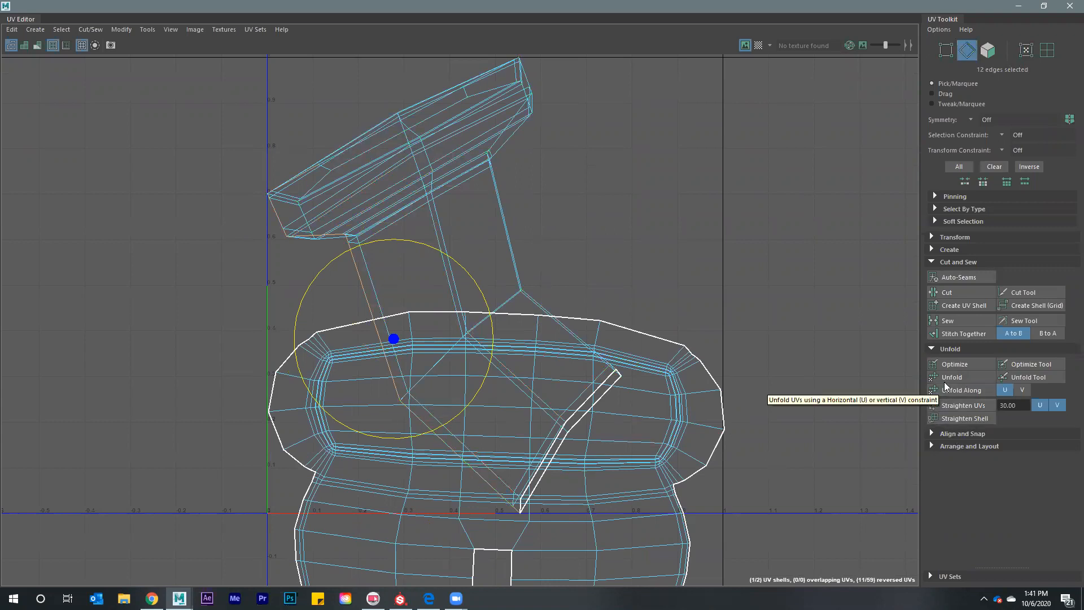
click(942, 292)
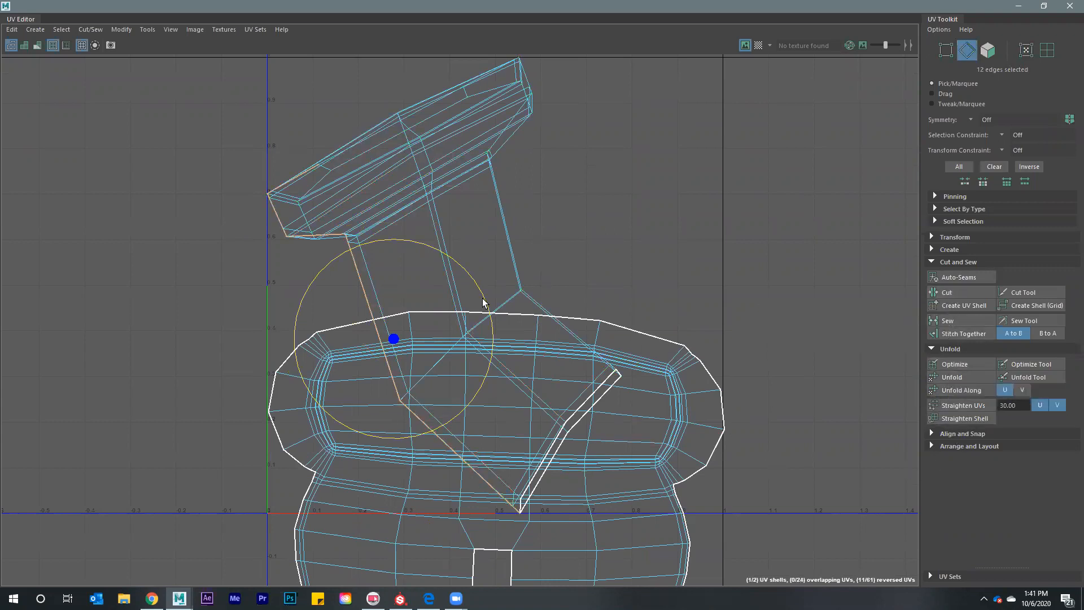
Select all UVs of the stem and mount shell and unfold it
right_drag(421, 169, 454, 174)
double_click(454, 170)
click(948, 381)
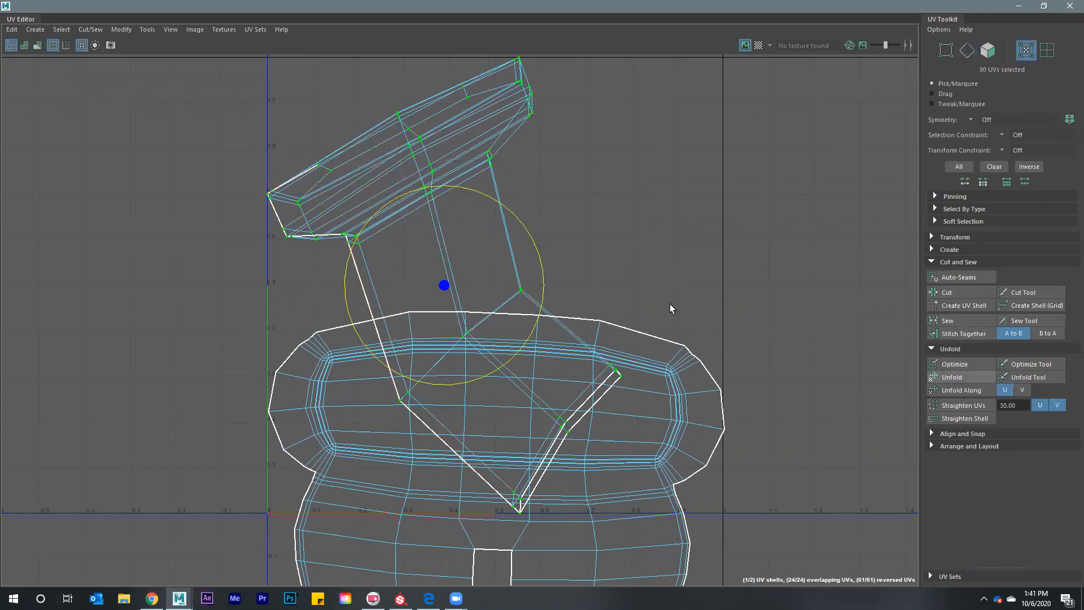
scroll(505, 258, down, 1)
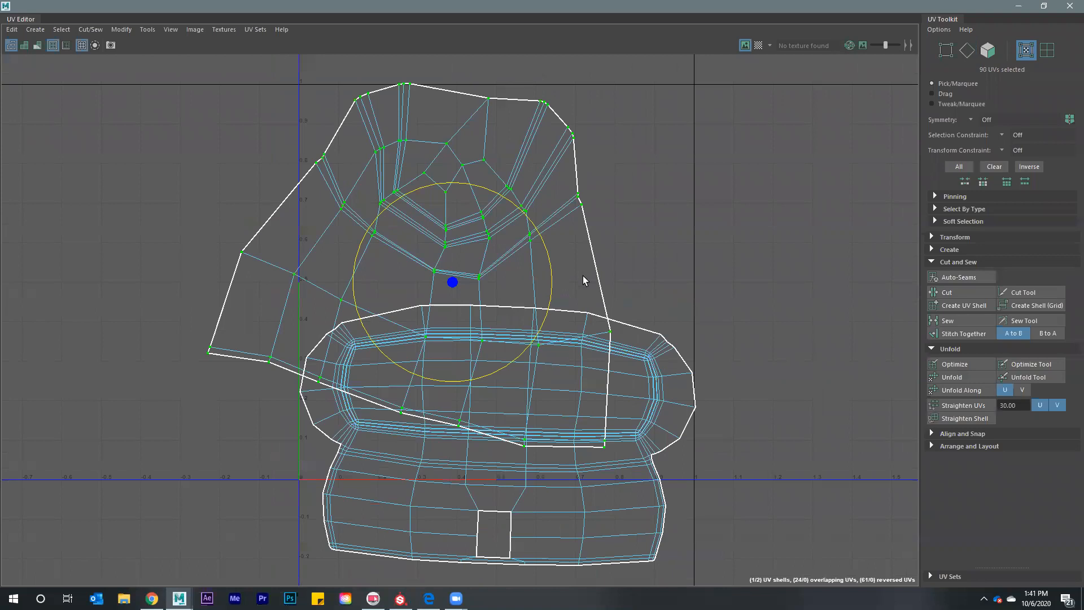
scroll(488, 505, down, 2)
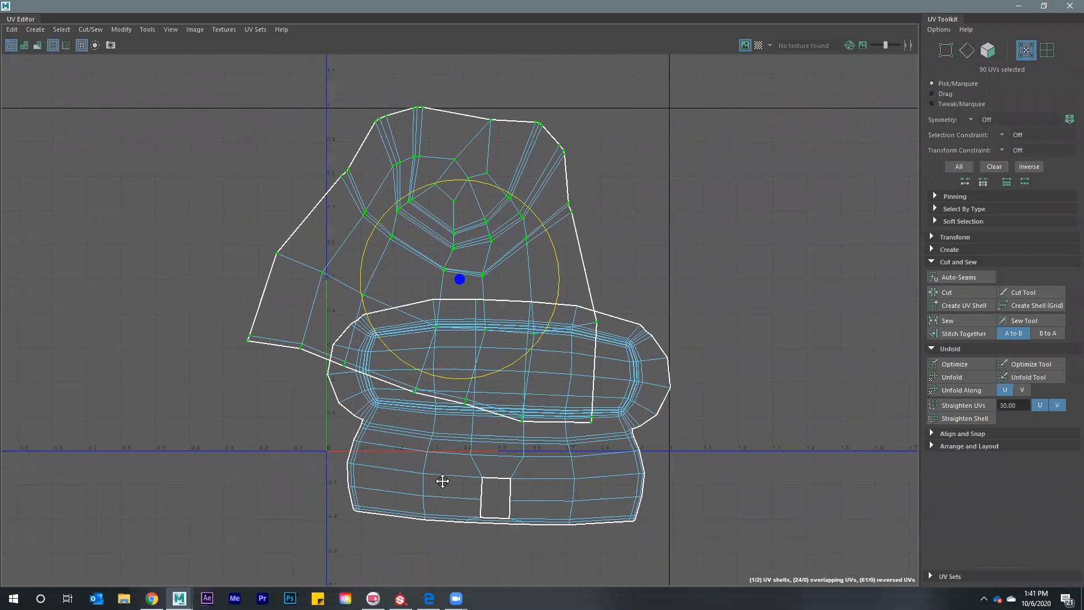
scroll(460, 252, down, 1)
Cut two connected edges on the round mount's cap and unfold the stem shell again
alt+middle_drag(472, 165, 481, 149)
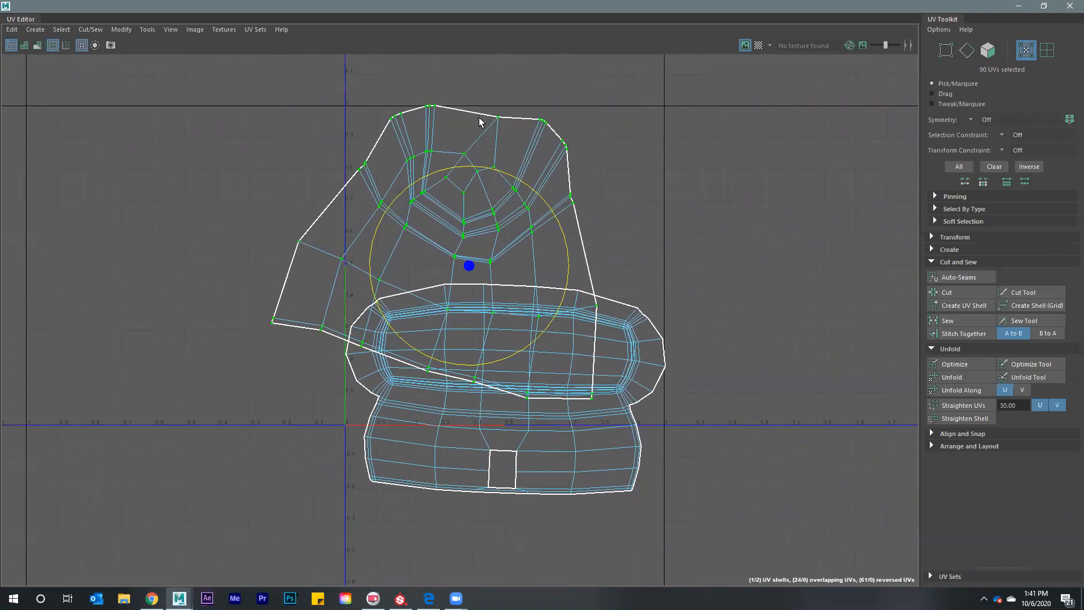
key(ctrl+z)
shift+click(474, 200)
click(950, 289)
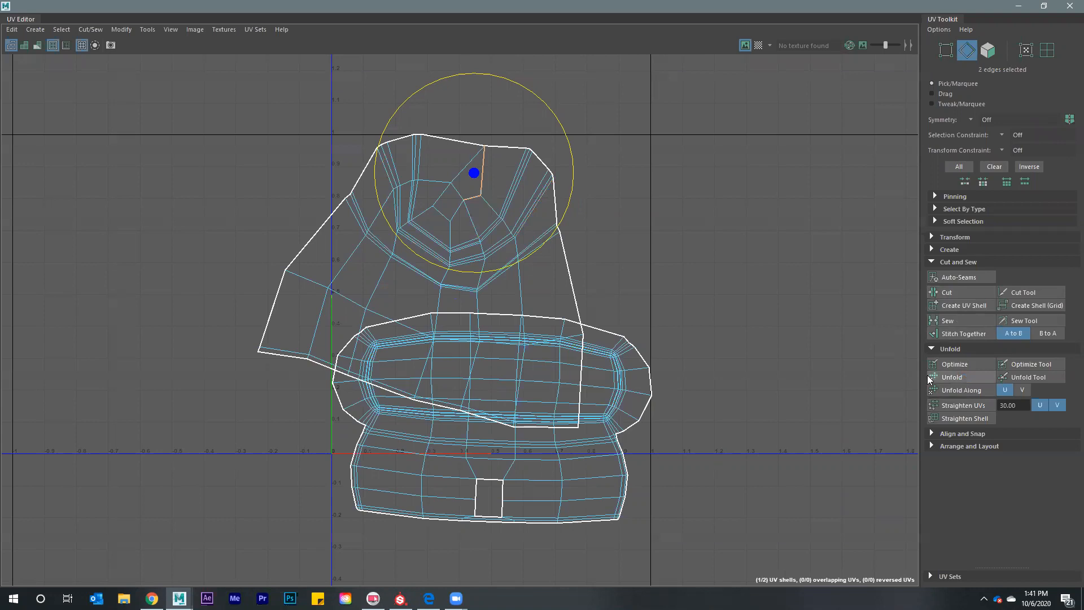
click(963, 378)
right_drag(415, 216, 445, 228)
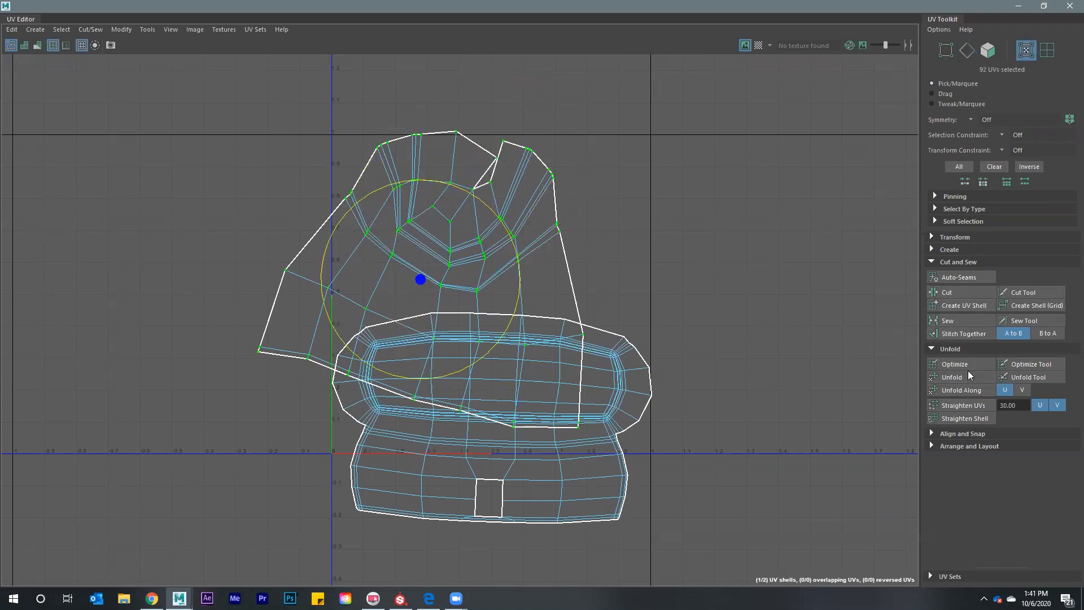
click(944, 379)
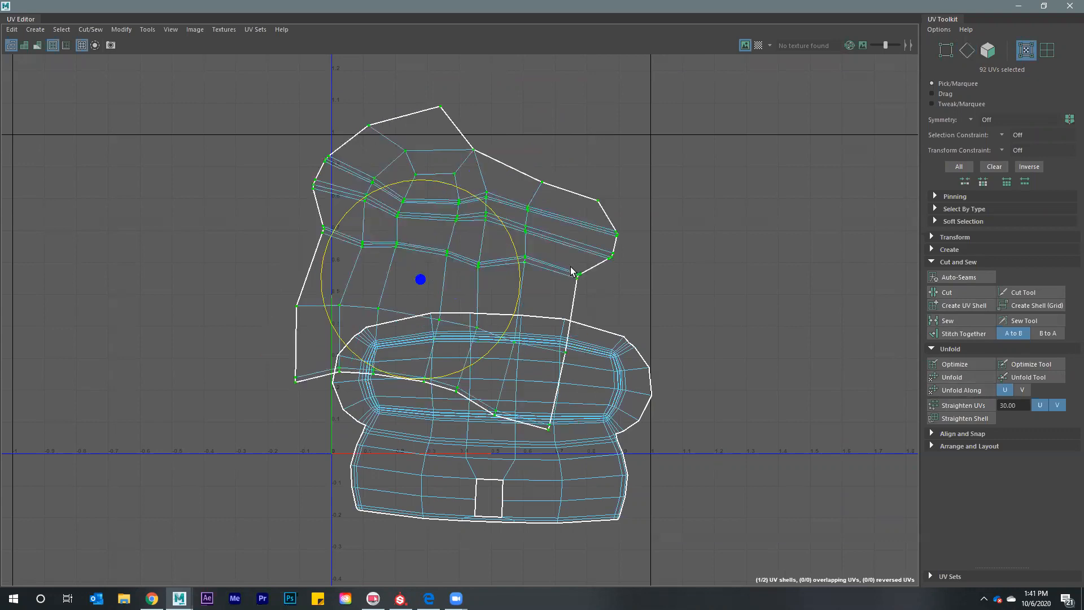
Cut one more edge on the opposite side of the mount's cap and unfold the stem shell once more
right_drag(440, 148, 439, 115)
click(443, 148)
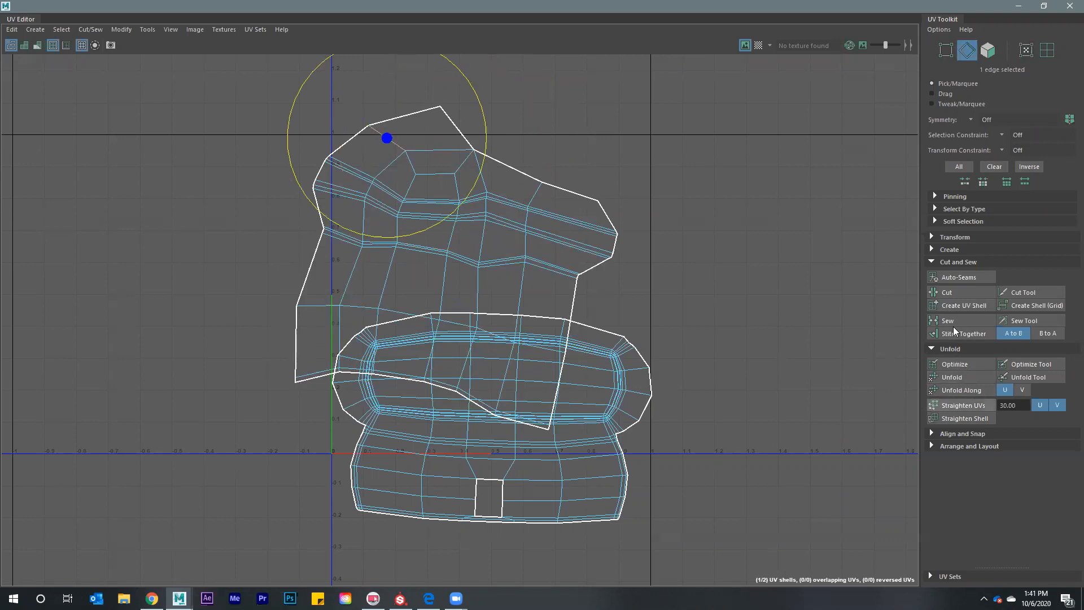
click(954, 291)
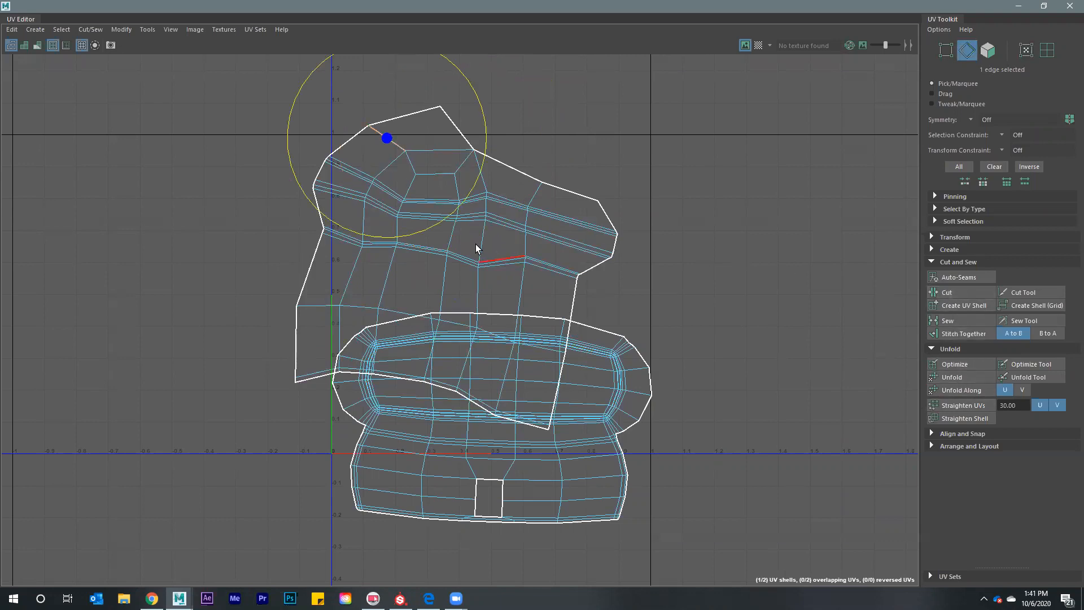
right_drag(485, 221, 494, 220)
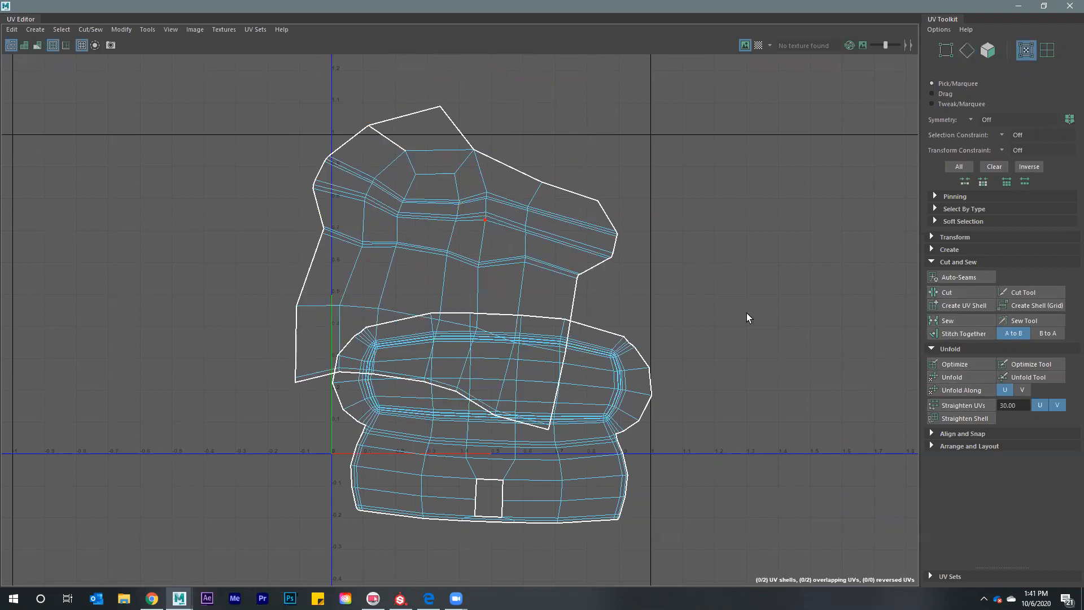
click(951, 377)
Select both the housing and stem shells and lay them out together within the UV tile
right_drag(429, 236, 492, 241)
double_click(640, 368)
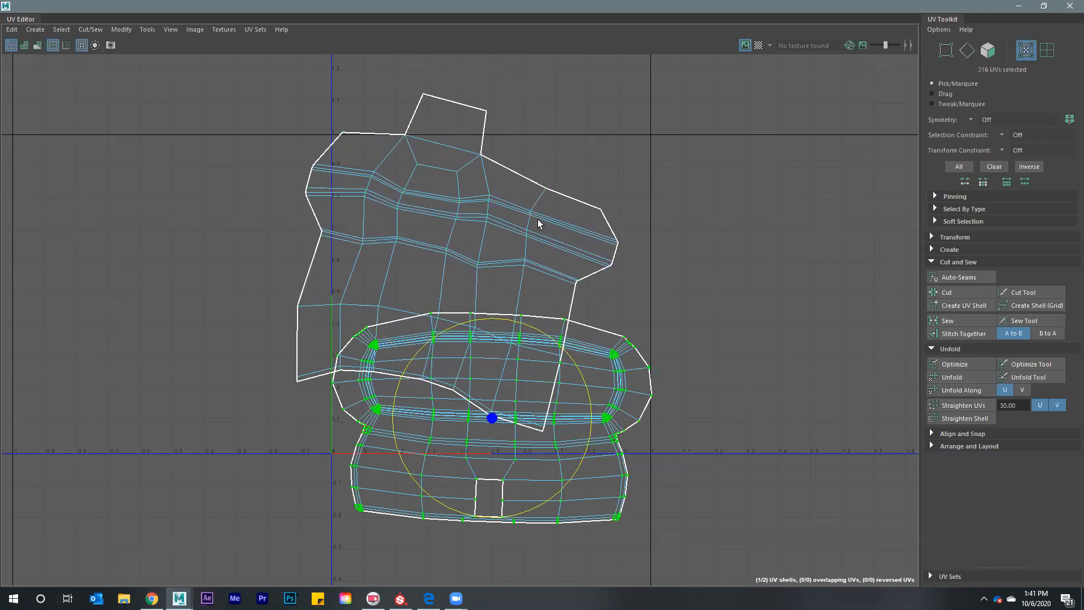
shift+double_click(526, 220)
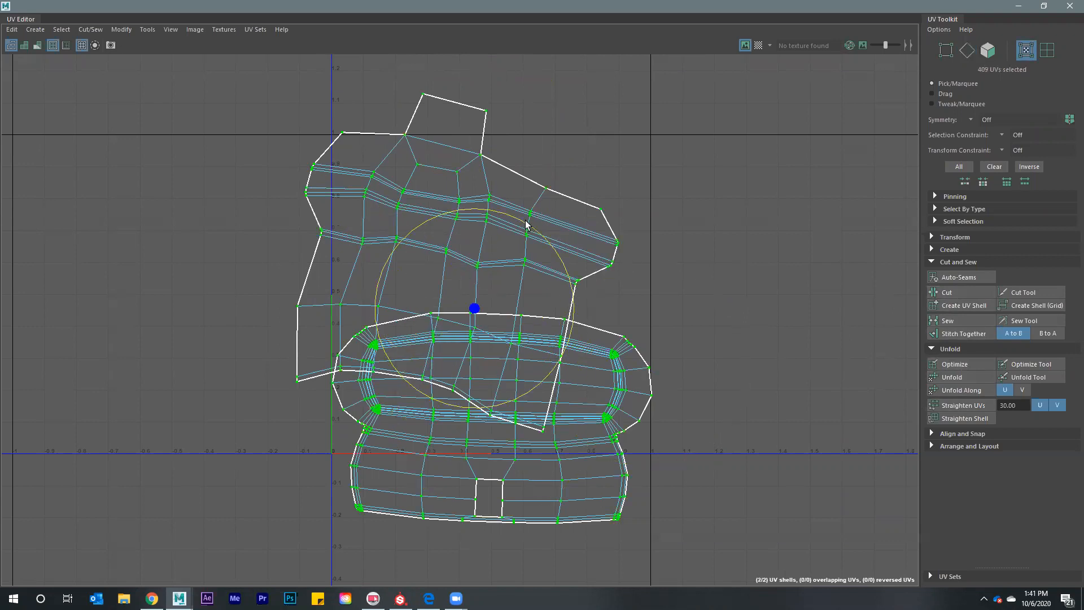
key(ctrl+l)
Return to object selection and examine the parts on the centre console and dashboard
right_drag(585, 202, 626, 211)
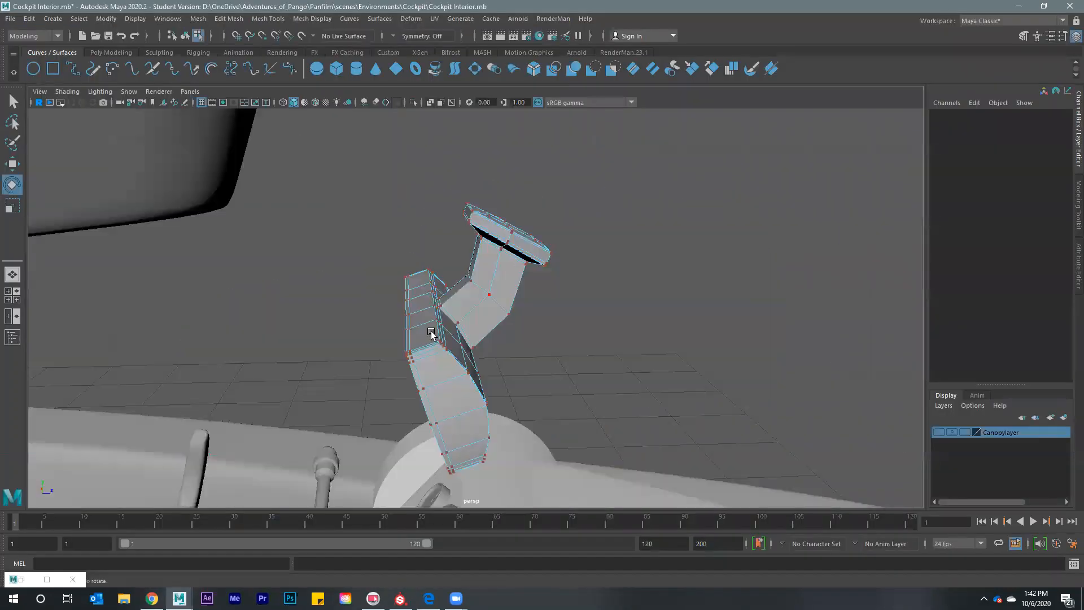
right_drag(431, 333, 508, 290)
alt+drag(551, 294, 530, 244)
alt+right_drag(530, 245, 520, 184)
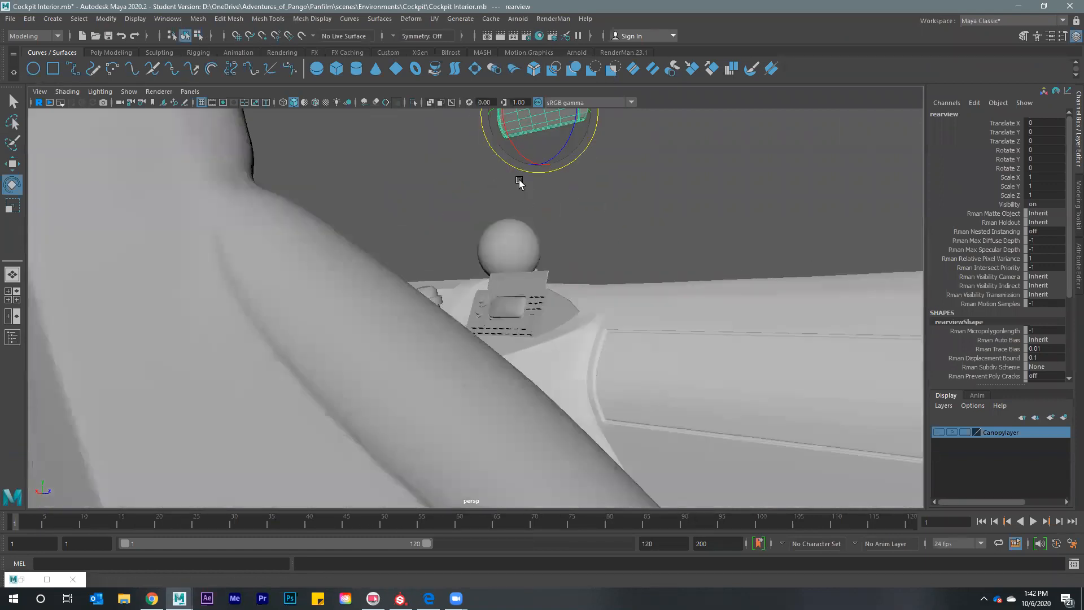
alt+drag(520, 185, 581, 192)
alt+drag(481, 266, 452, 427)
alt+middle_drag(480, 409, 520, 341)
alt+drag(520, 341, 509, 348)
scroll(511, 349, up, 2)
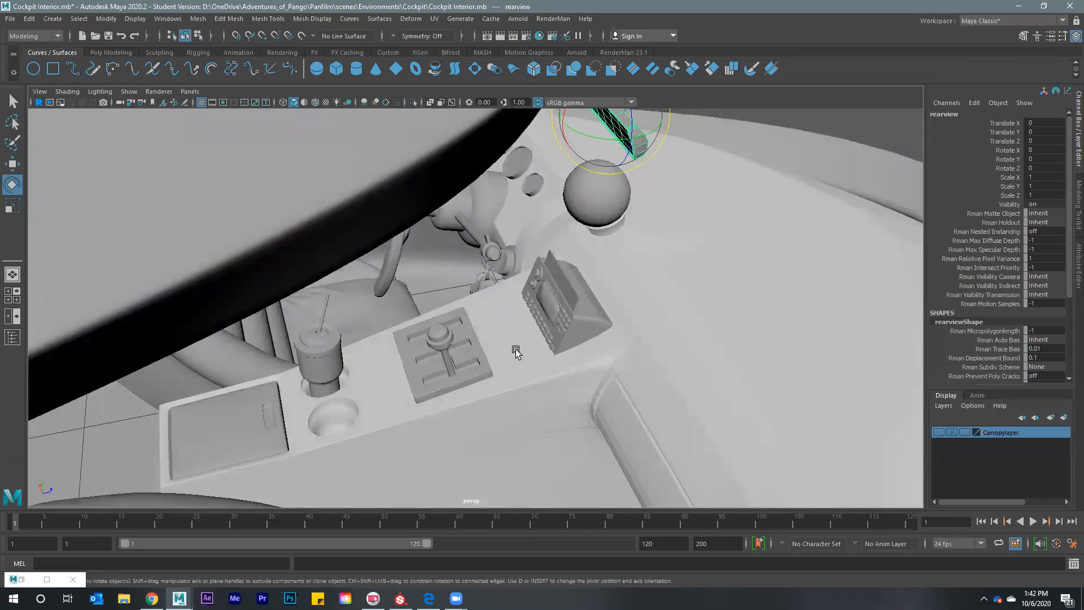
alt+drag(530, 352, 530, 348)
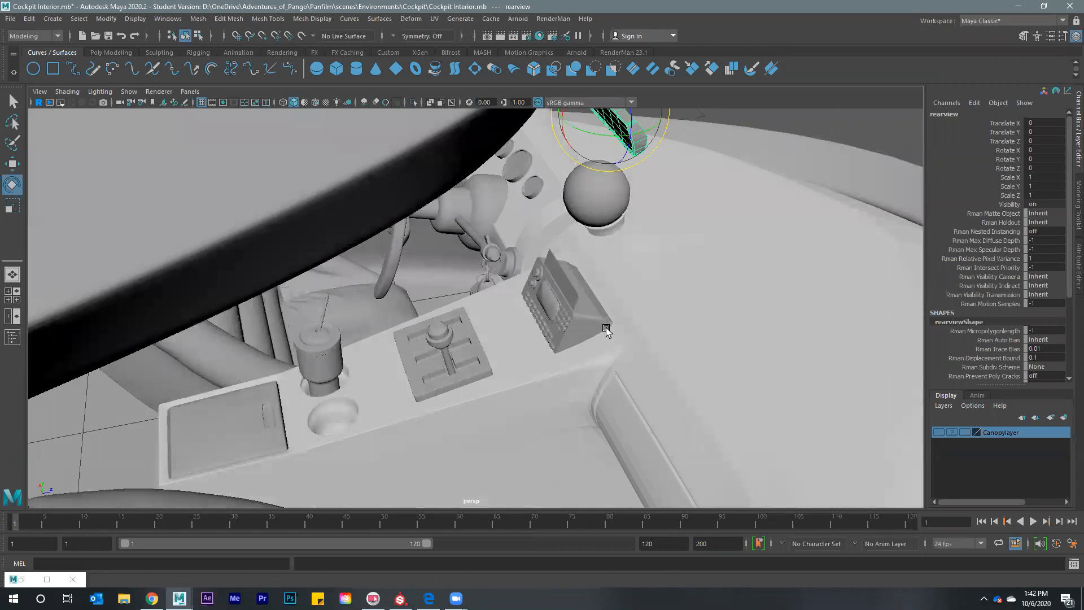
alt+drag(528, 303, 502, 172)
Select the navigation sphere on the dashboard and check its UVs in the UV Editor
click(488, 254)
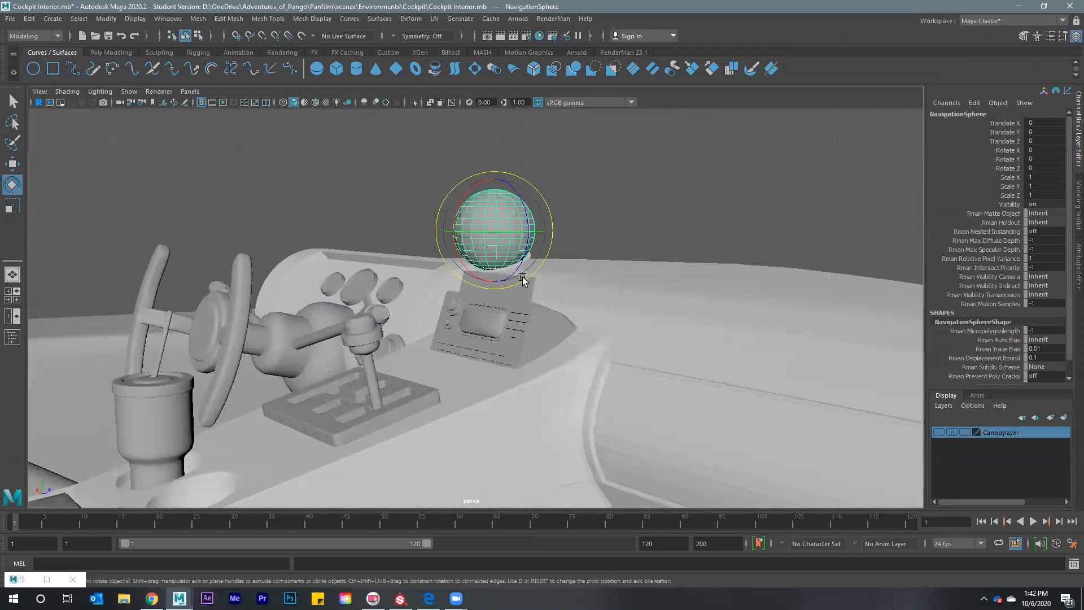
alt+drag(439, 290, 55, 585)
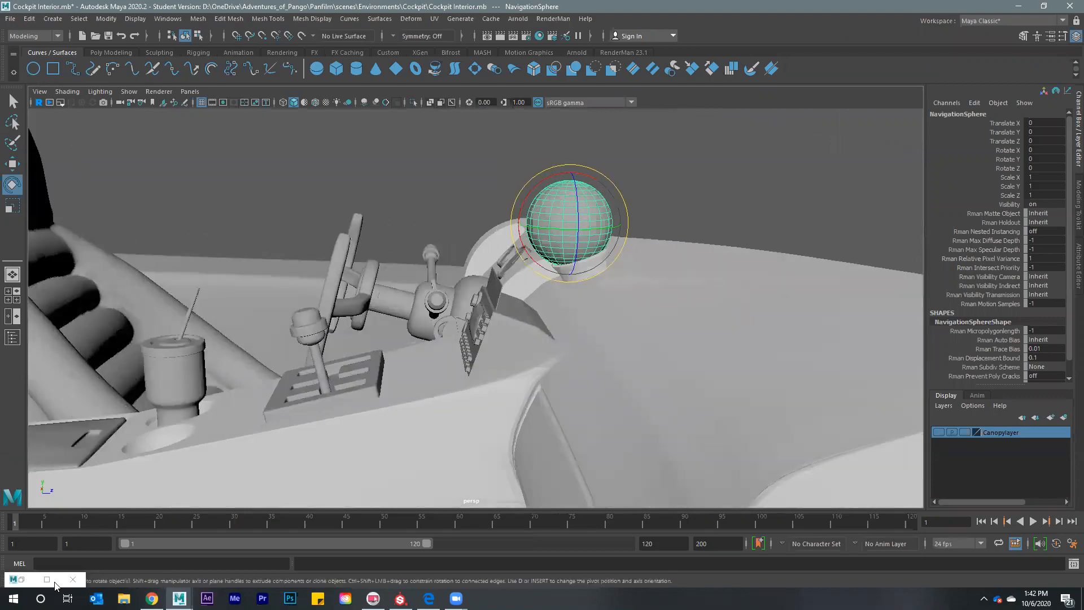
click(48, 579)
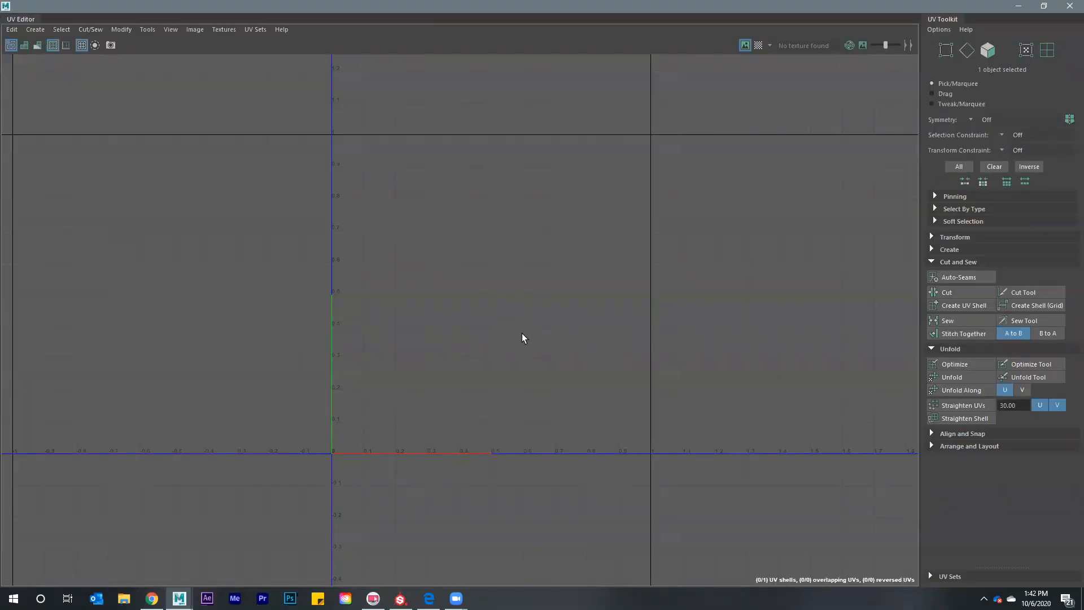
key(f)
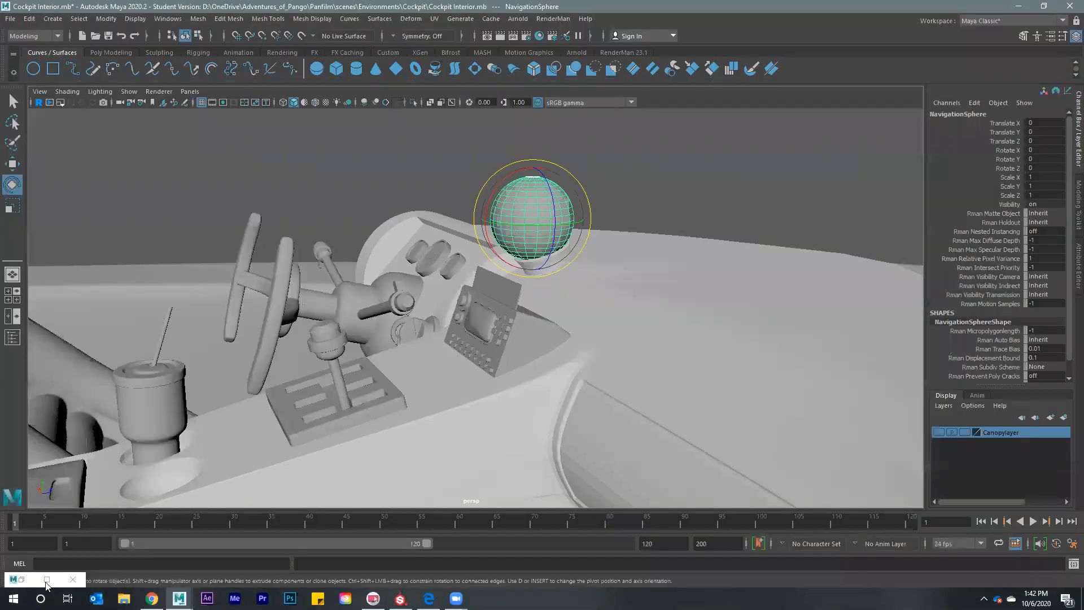
Select the cover at the rear of the centre console and apply a camera-based UV projection from above
click(381, 410)
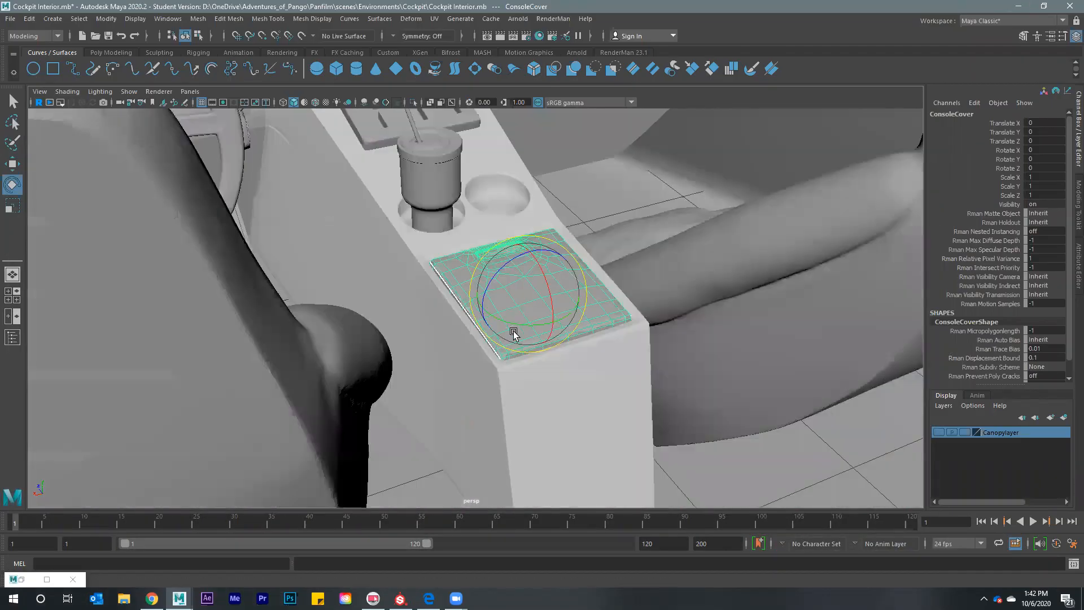
alt+drag(494, 315, 506, 283)
alt+right_drag(506, 283, 526, 353)
key([)
key([)
key([)
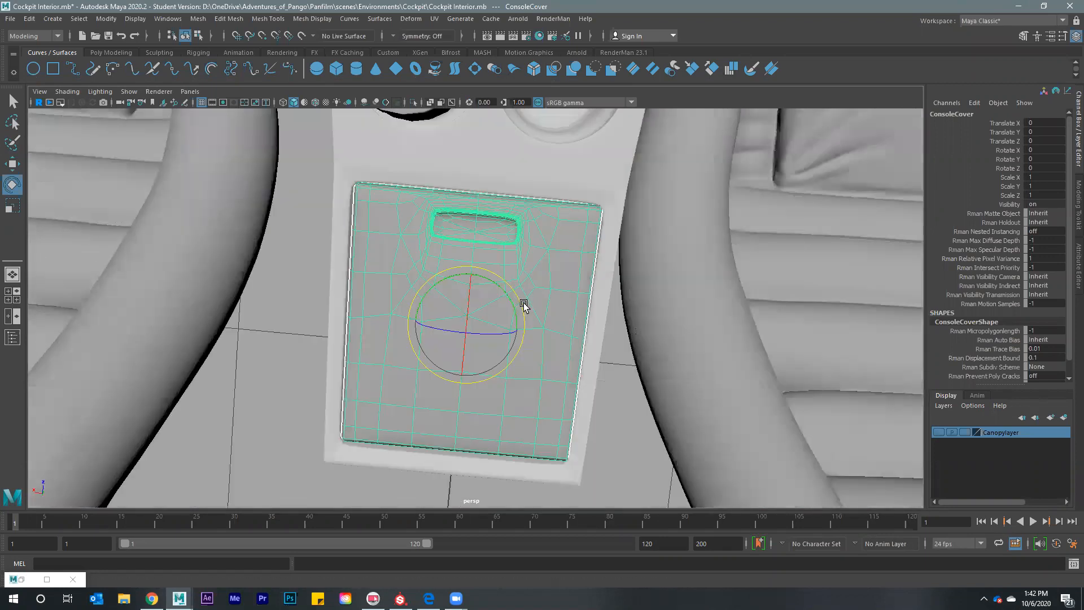
alt+drag(523, 305, 525, 303)
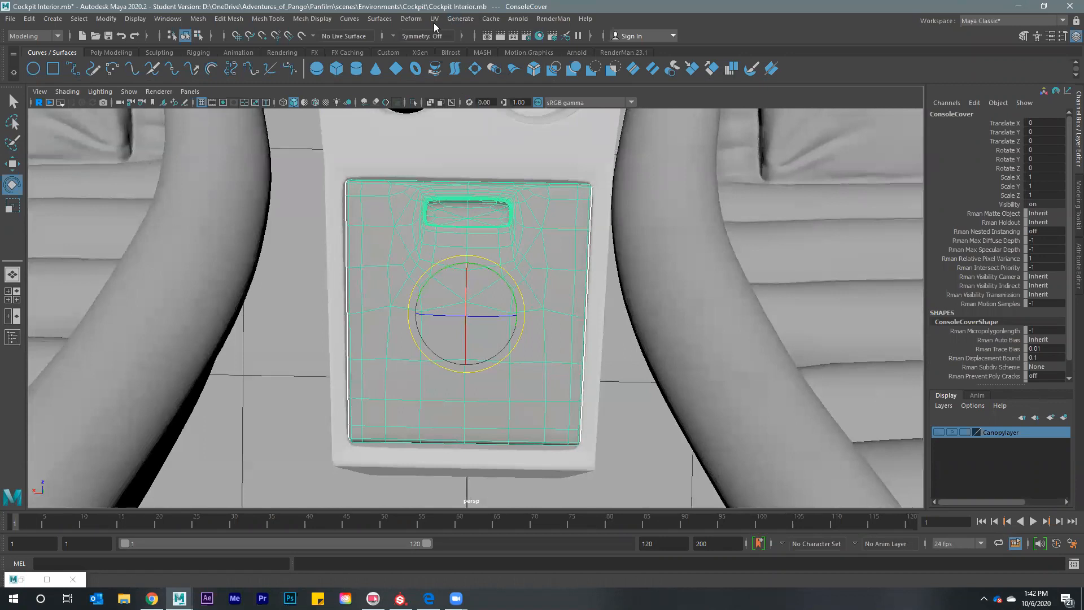
click(435, 19)
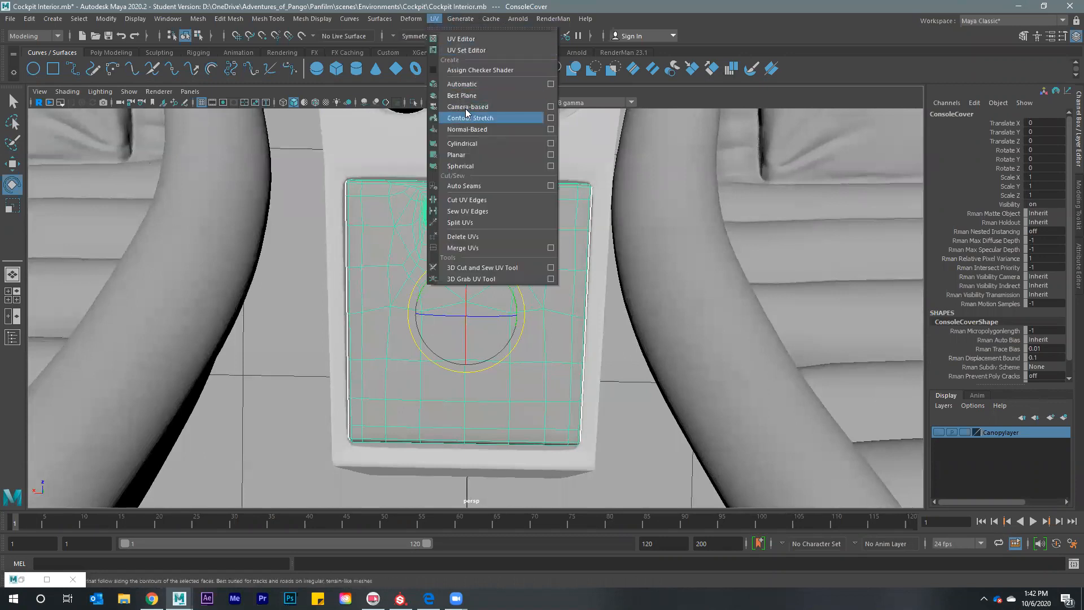
click(467, 107)
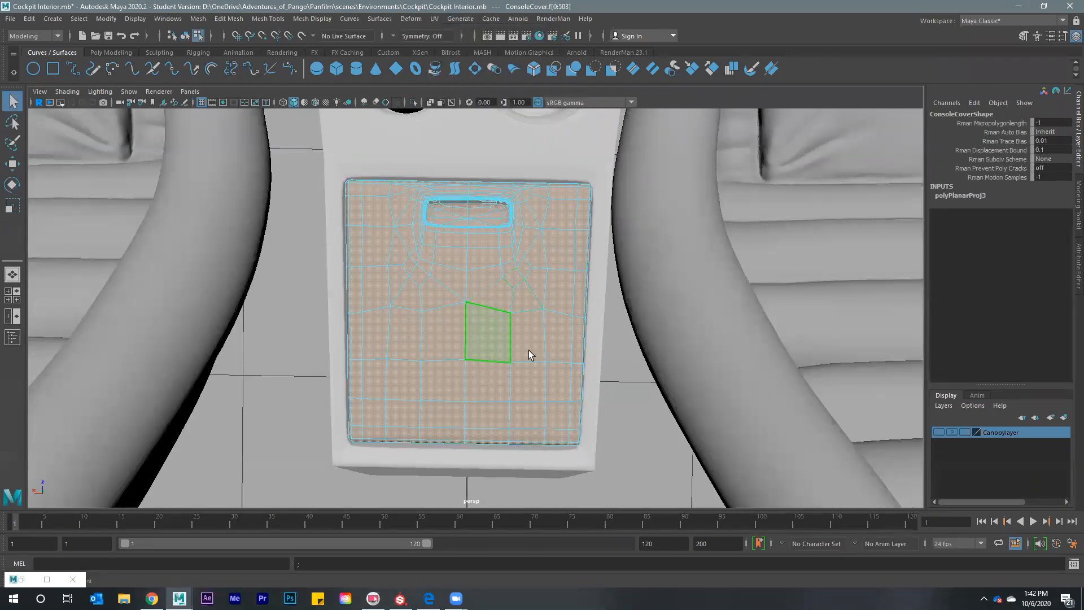
Return the console cover to object selection and raise it off the console to Translate Y 0.17
alt+drag(547, 306, 480, 253)
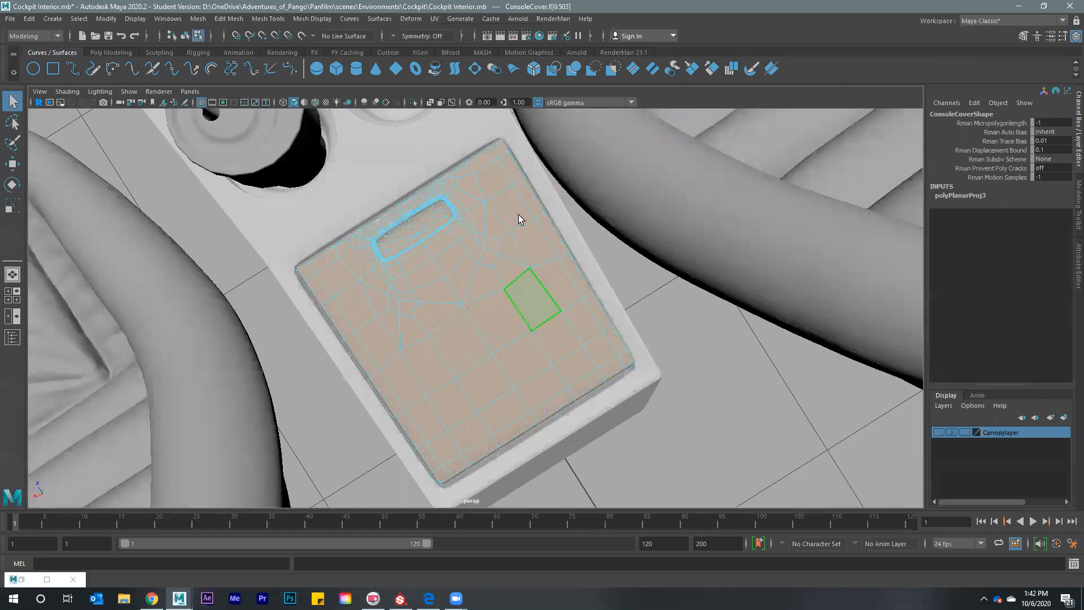
alt+drag(520, 219, 494, 247)
alt+drag(458, 285, 462, 268)
right_drag(462, 269, 474, 200)
alt+drag(467, 157, 469, 141)
key(w)
alt+drag(450, 300, 389, 204)
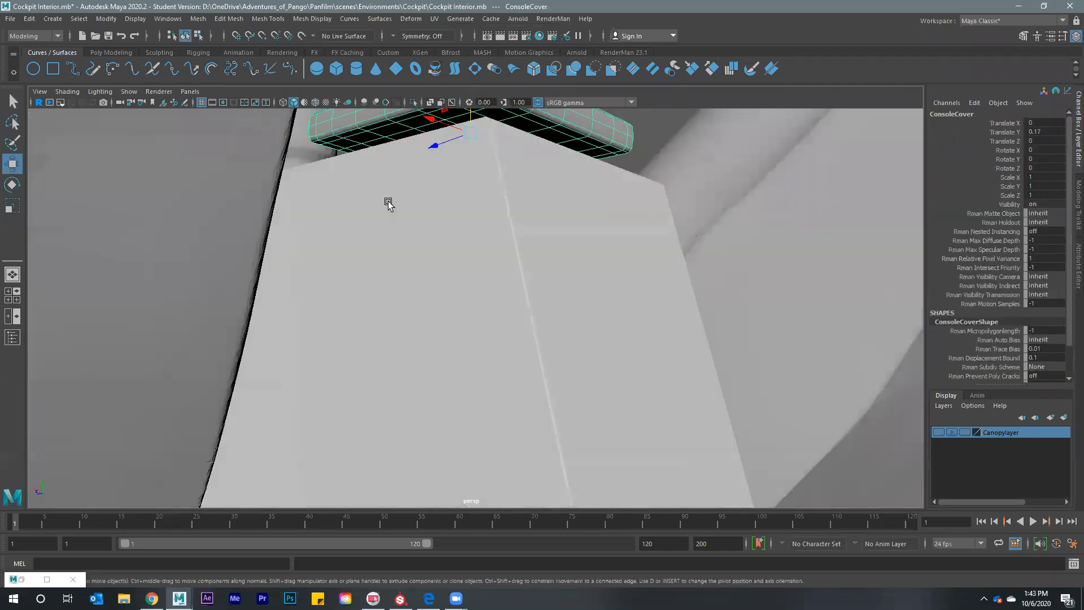
Select the lower border edges on all sides of the raised console cover and cut them as a UV seam
alt+middle_drag(319, 198, 313, 222)
scroll(313, 198, up, 3)
right_drag(313, 188, 315, 233)
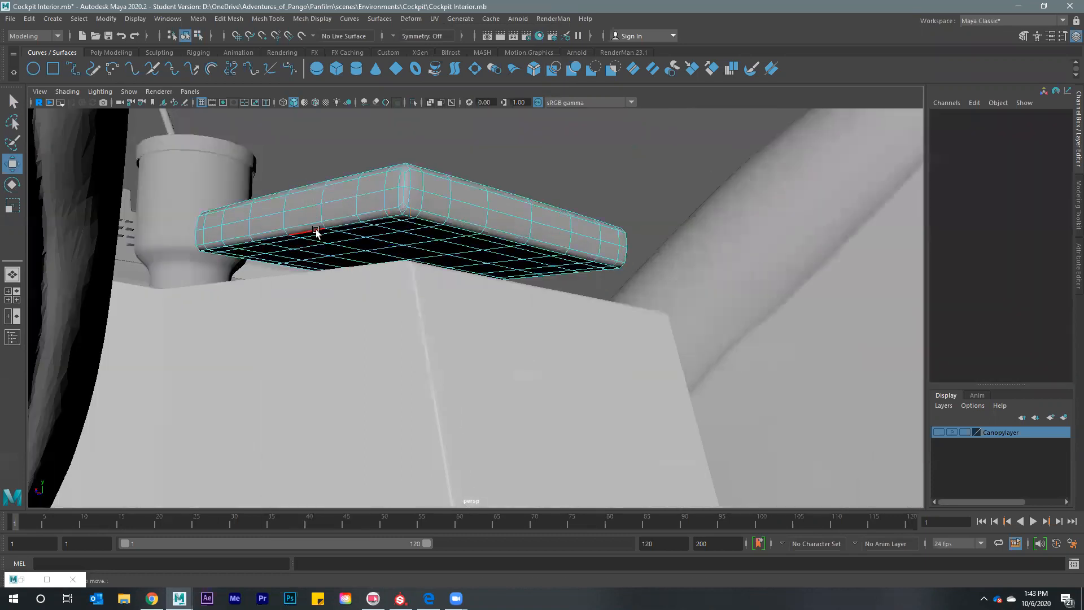
click(316, 232)
double_click(323, 224)
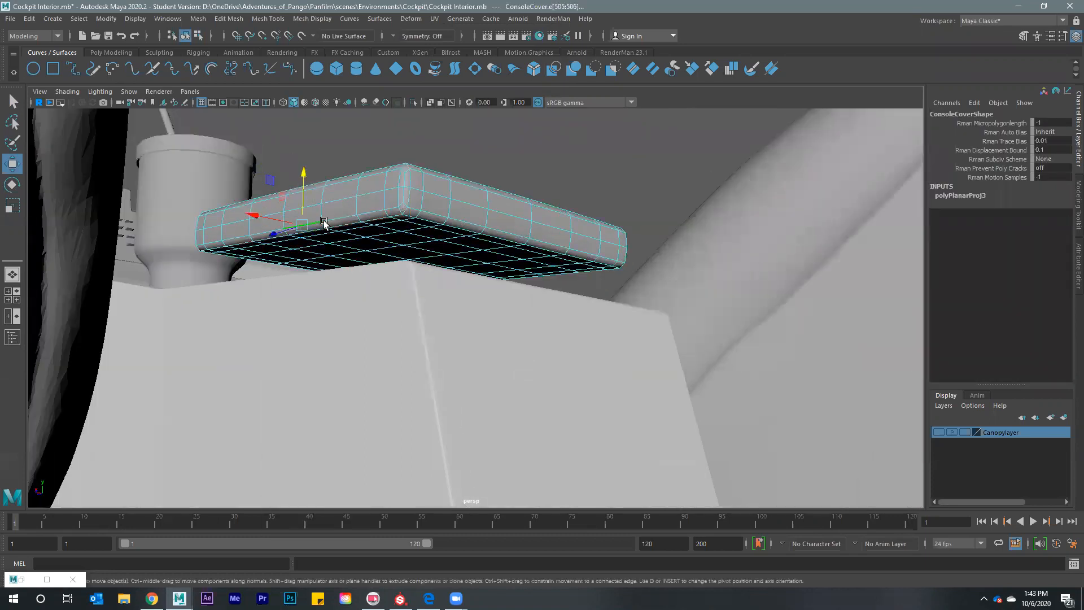
alt+drag(373, 231, 400, 232)
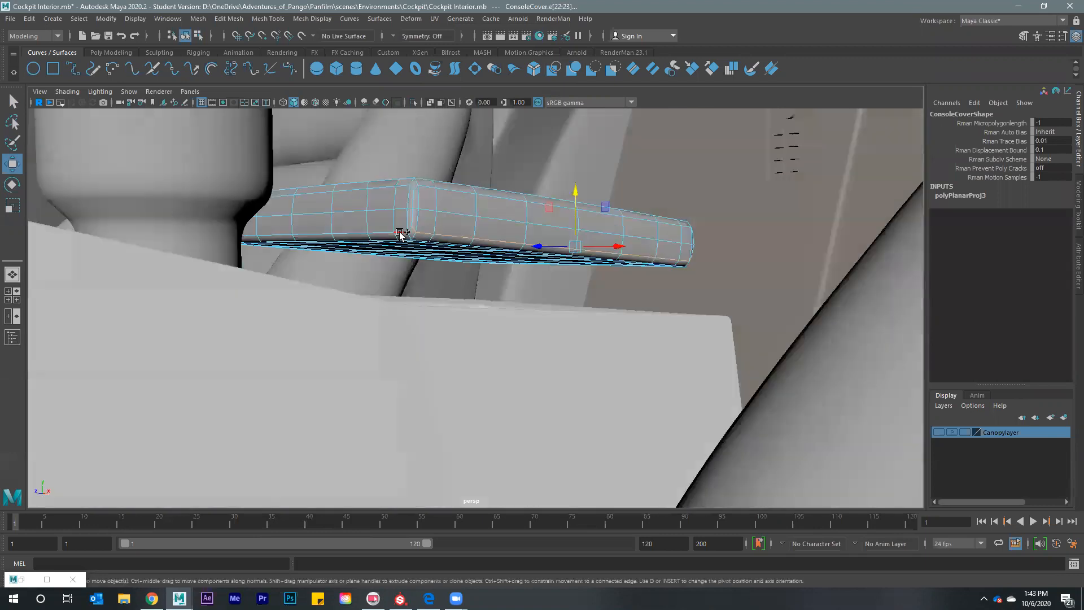
click(400, 234)
scroll(510, 276, down, 3)
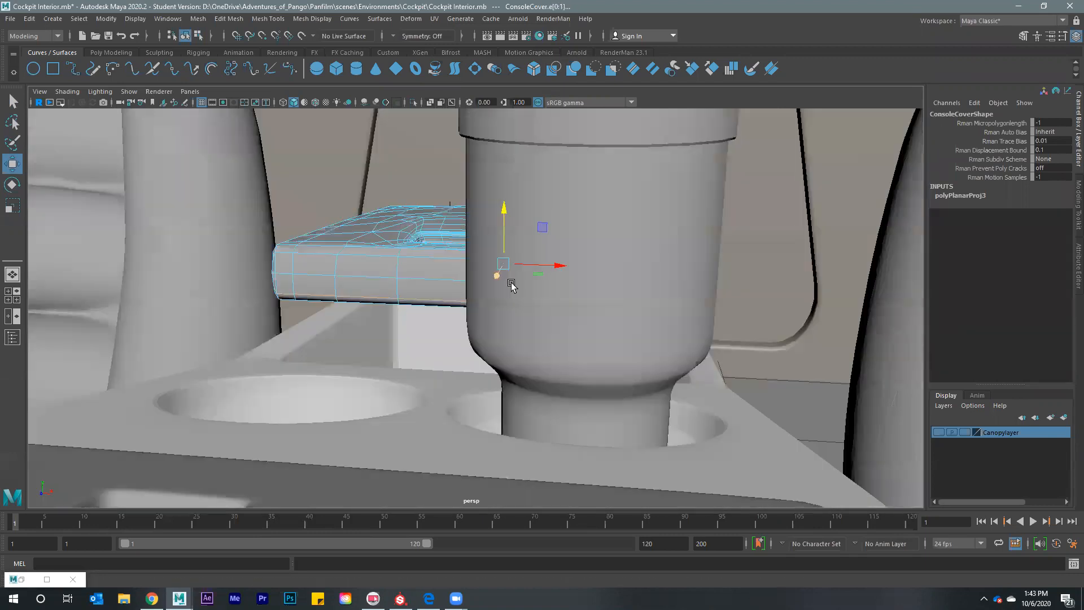
scroll(512, 281, up, 4)
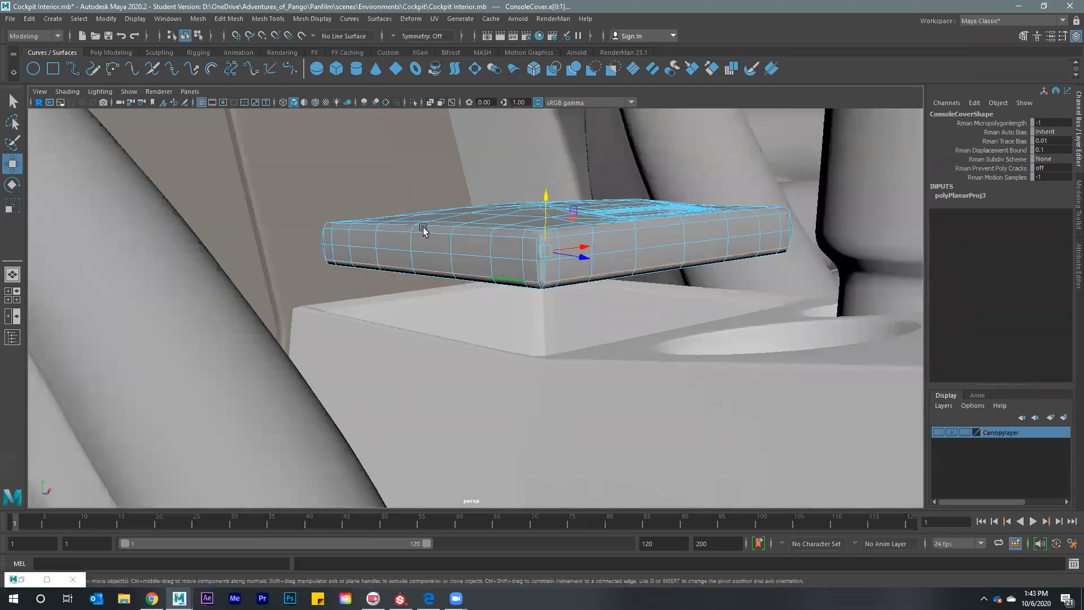
alt+drag(423, 230, 532, 253)
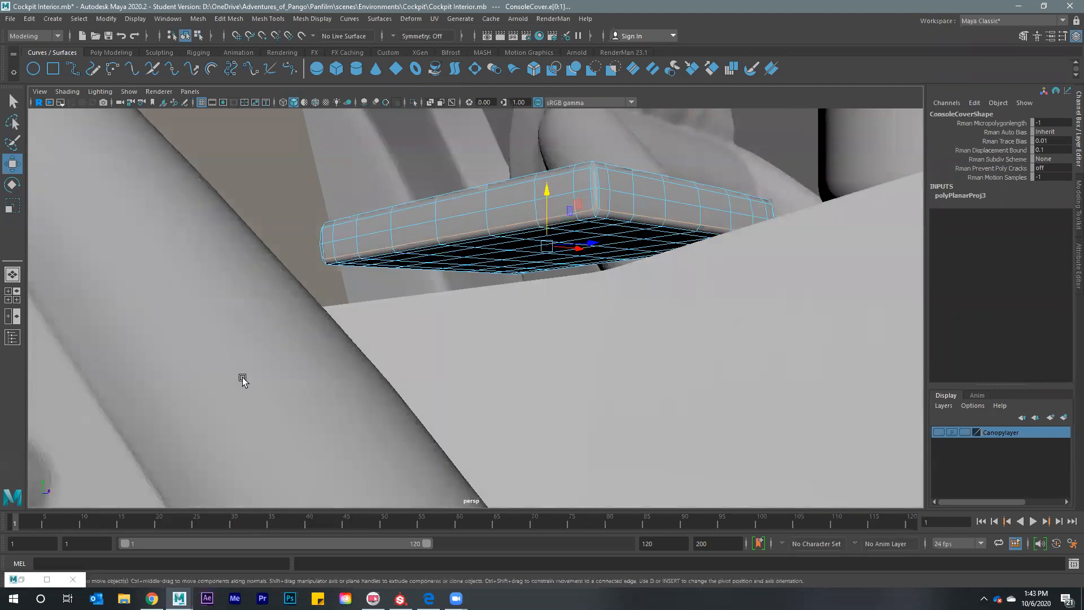
click(47, 580)
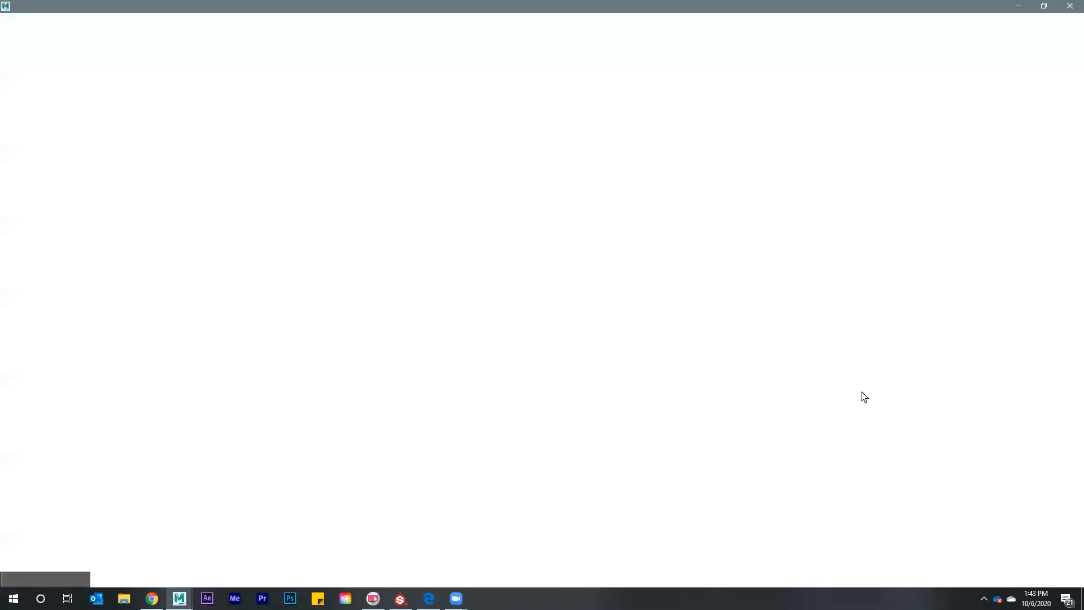
click(948, 291)
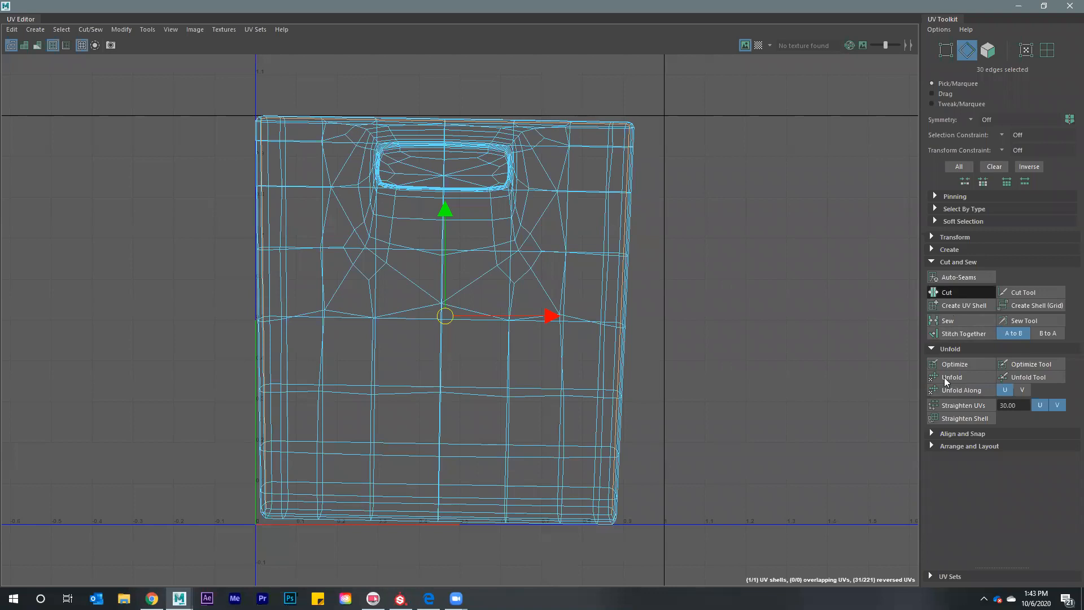
Try unfolding the console cover's whole UV shell, and undo the attempt
right_drag(592, 215, 636, 213)
double_click(600, 211)
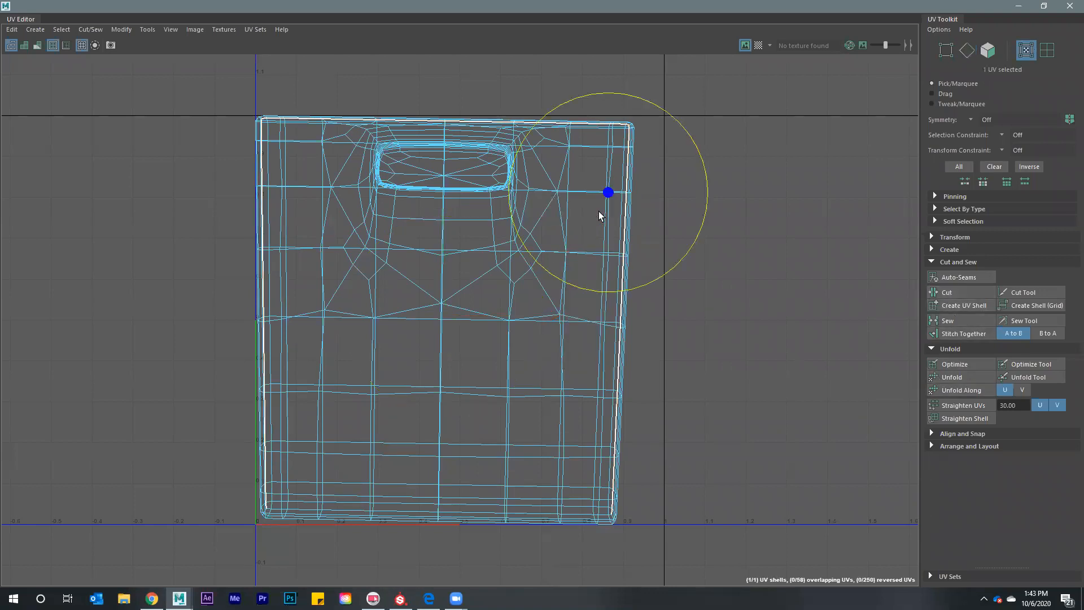
click(969, 375)
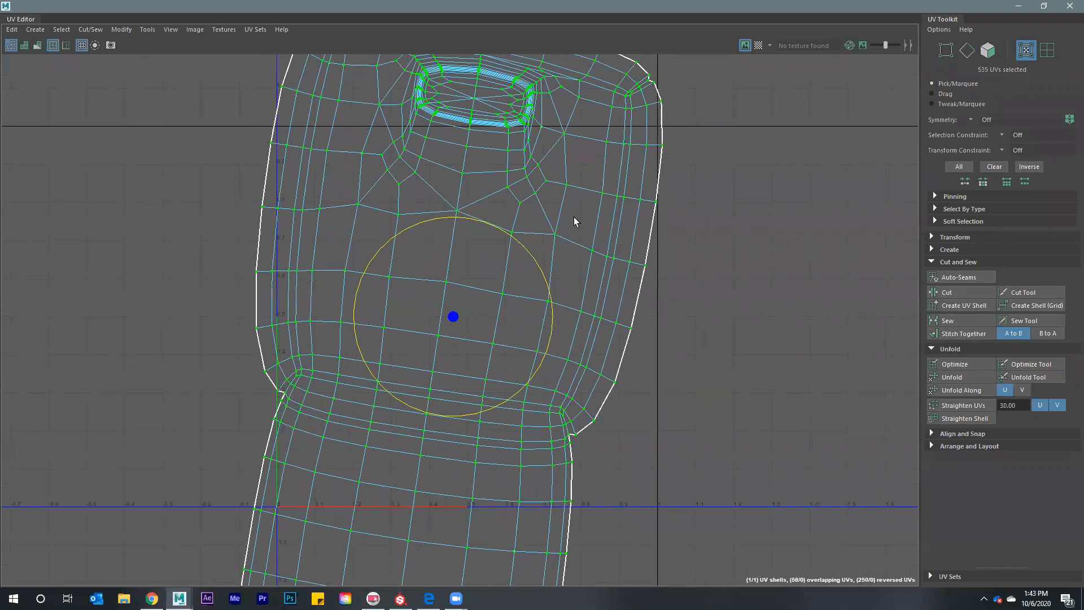
scroll(574, 216, down, 3)
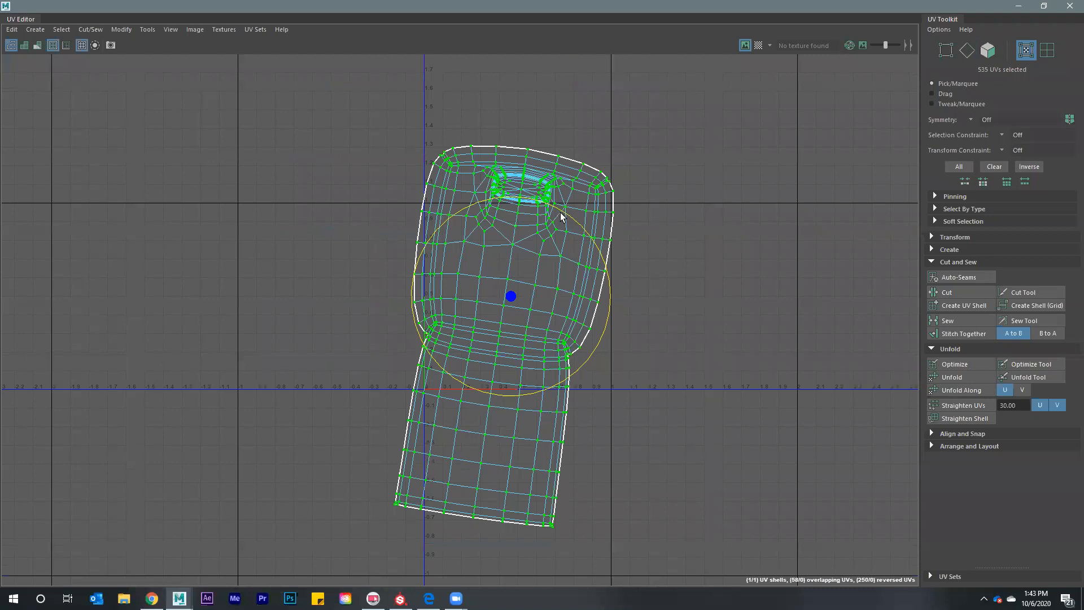
key(ctrl+z)
key(ctrl+z)
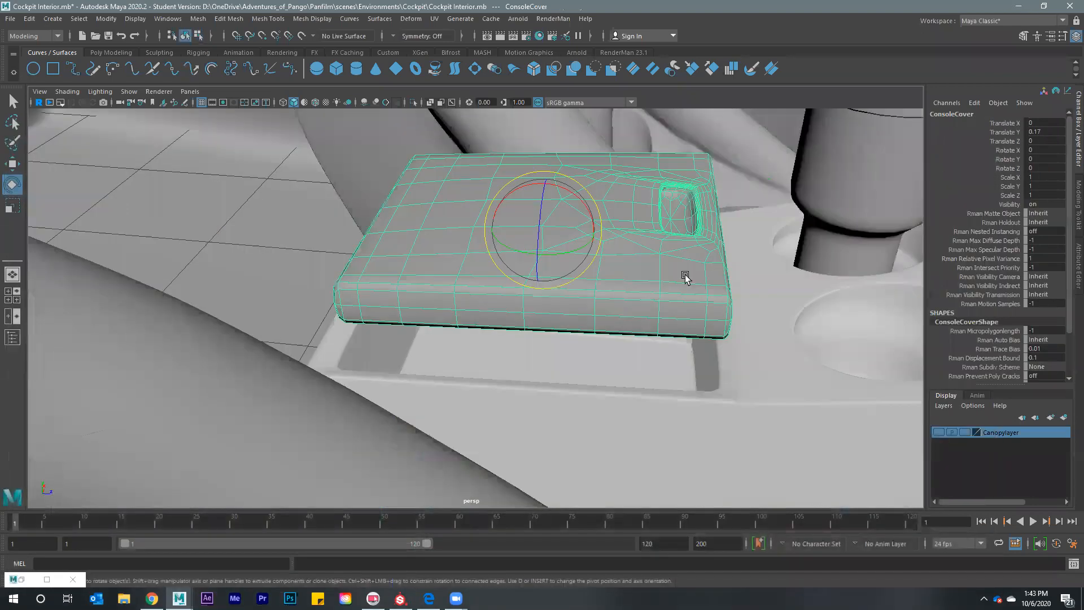
Lower the console cover back into the console with Translate Y 0 and select the console body
alt+drag(454, 341, 422, 328)
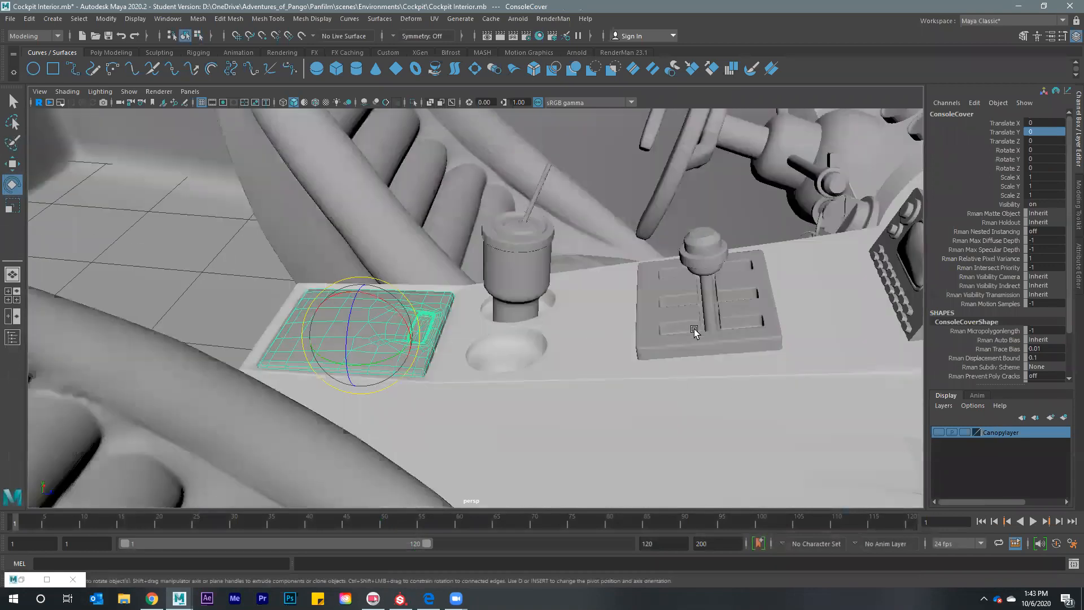
click(684, 352)
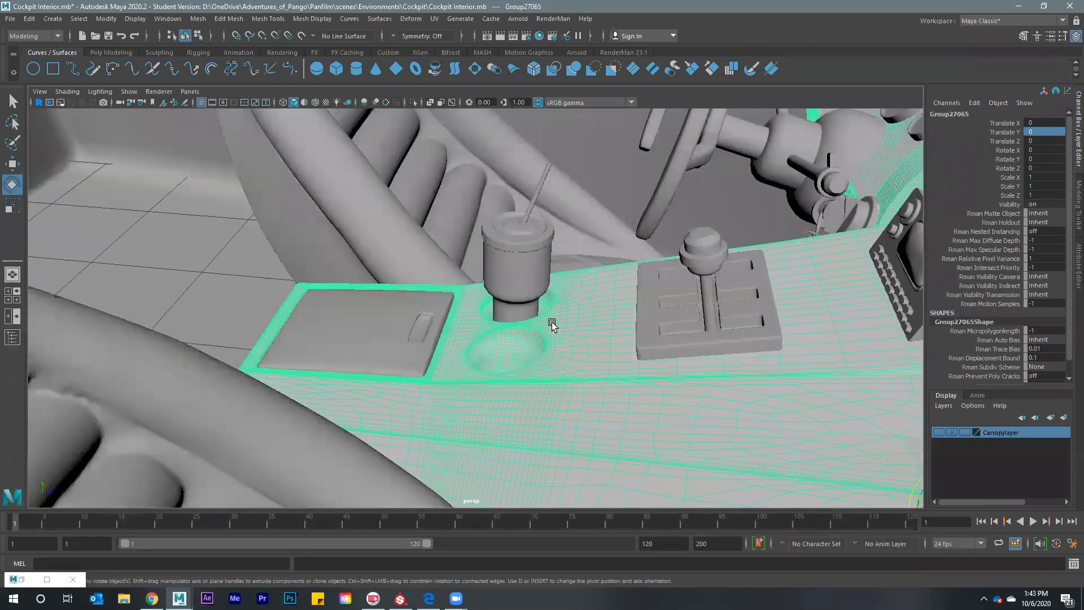
alt+drag(539, 323, 526, 320)
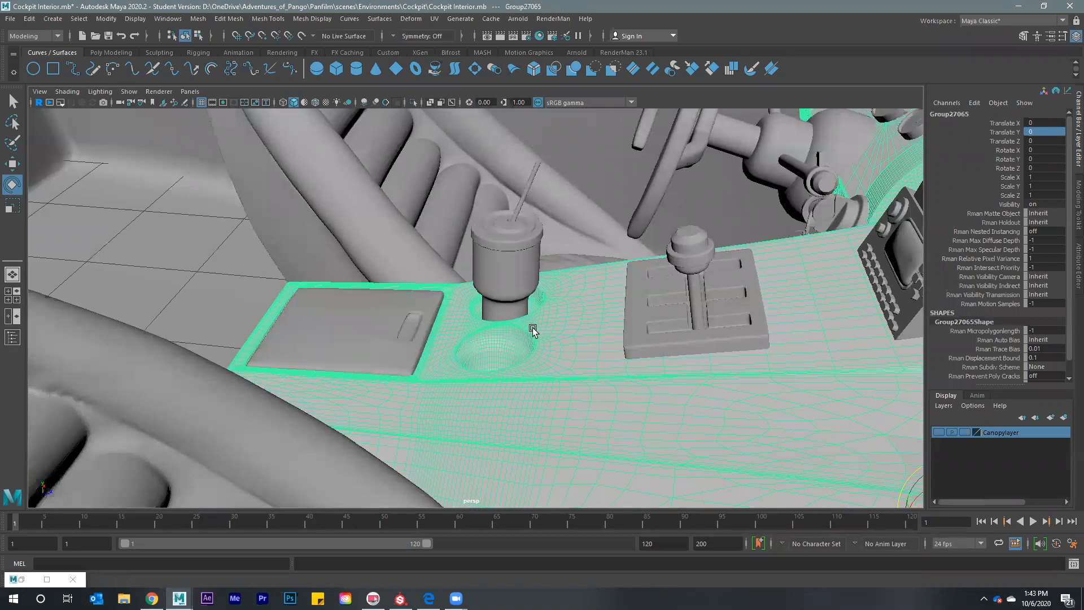
Select the gear shift base and apply a camera-based UV projection from above
alt+drag(544, 310, 438, 380)
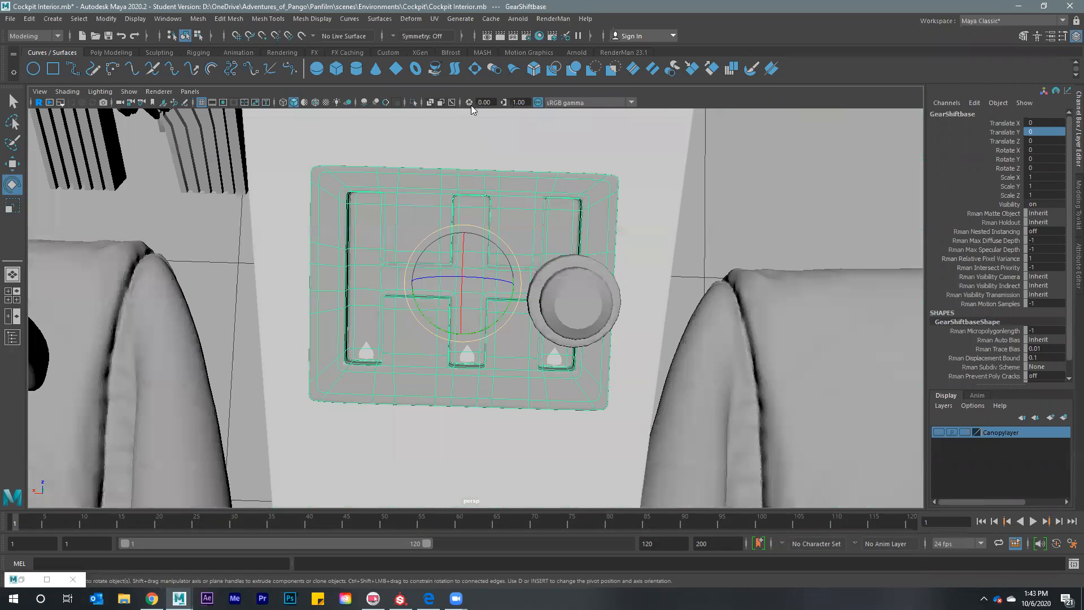
click(434, 19)
key(Up)
key(Up)
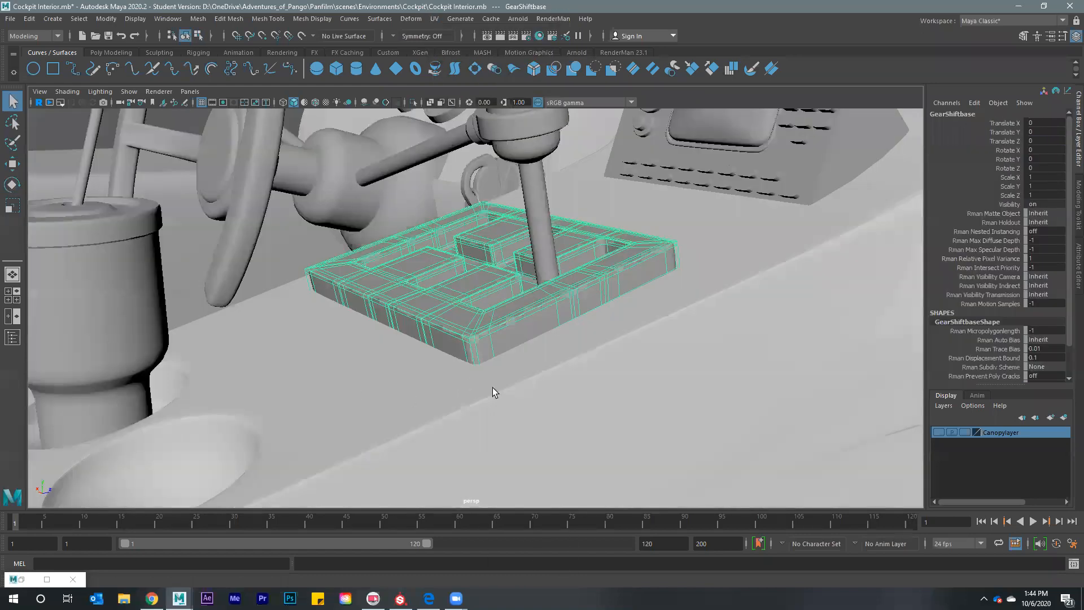
Select the bottom border edges around all sides of the gear shift base
scroll(492, 387, up, 10)
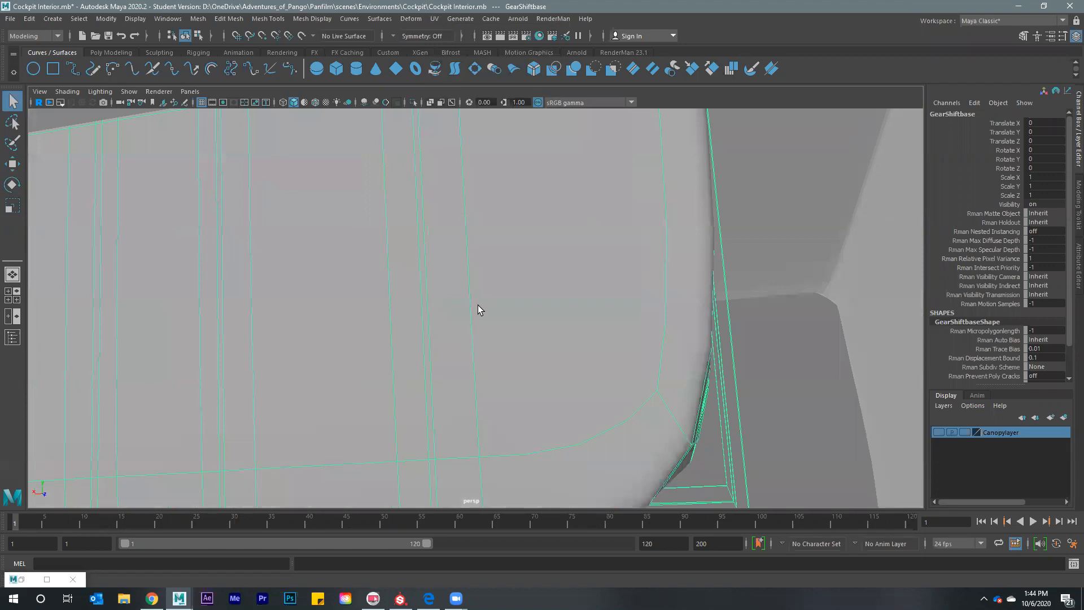
scroll(479, 309, down, 5)
alt+drag(479, 309, 526, 252)
key(1)
right_drag(528, 261, 527, 230)
click(523, 265)
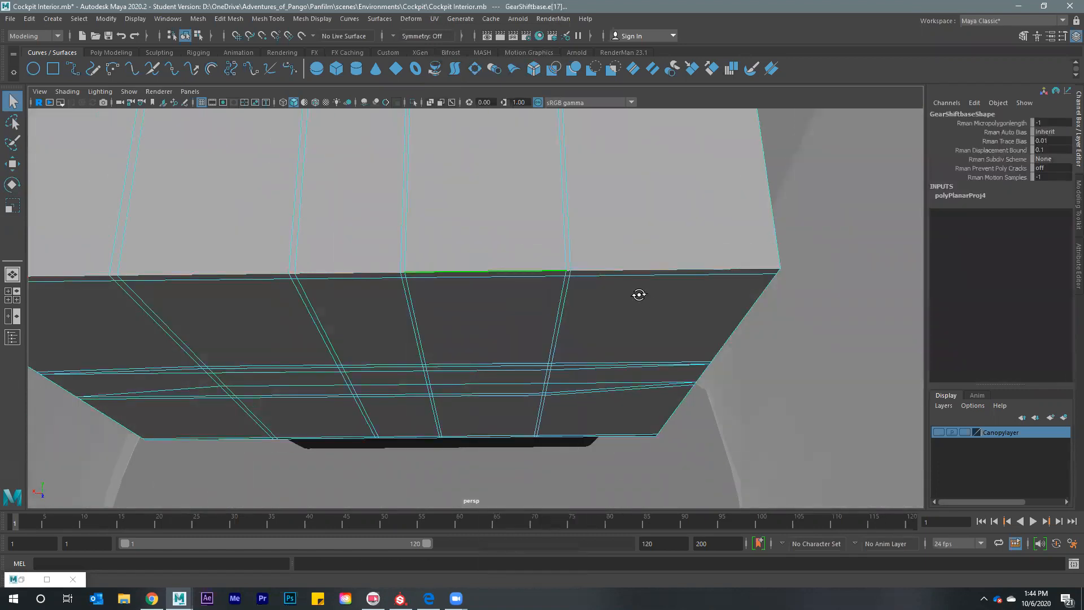
mouse_move(629, 215)
alt+mouse_down()
mouse_move(621, 186)
mouse_move(616, 201)
alt+mouse_up()
alt+drag(504, 245, 640, 184)
shift+click(616, 239)
shift+click(637, 179)
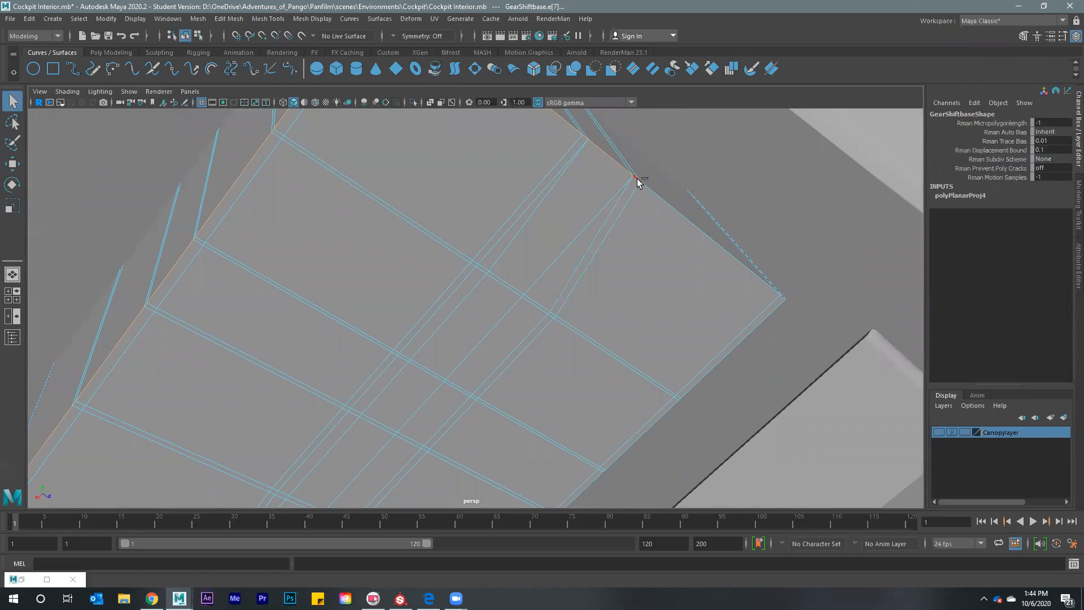
alt+drag(486, 242, 358, 302)
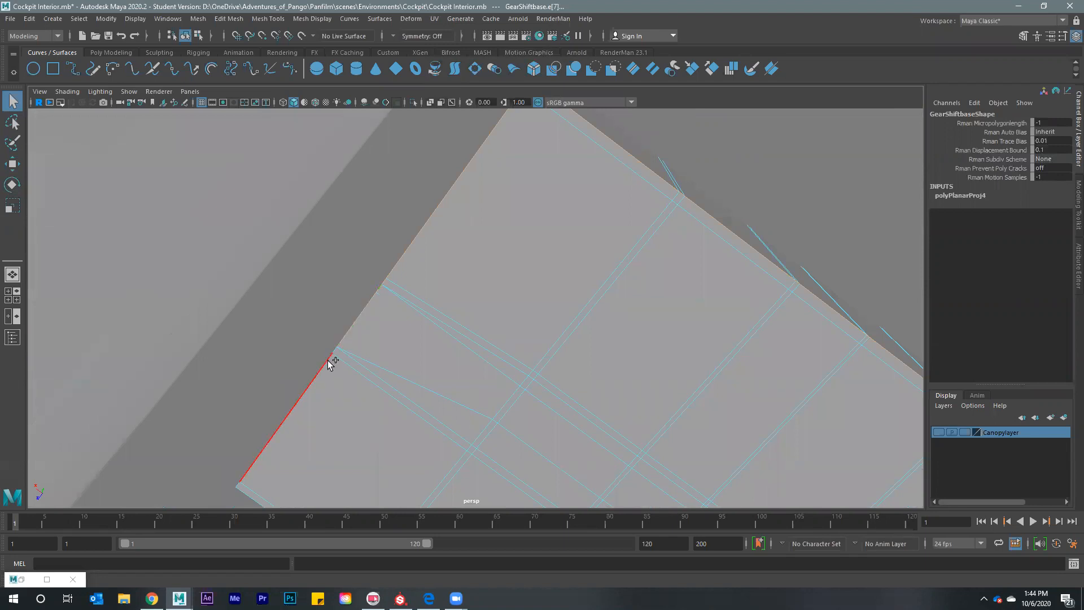
Cut the gear shift base's selected bottom edges and unfold its UV shell in the UV Editor
alt+drag(485, 322, 398, 54)
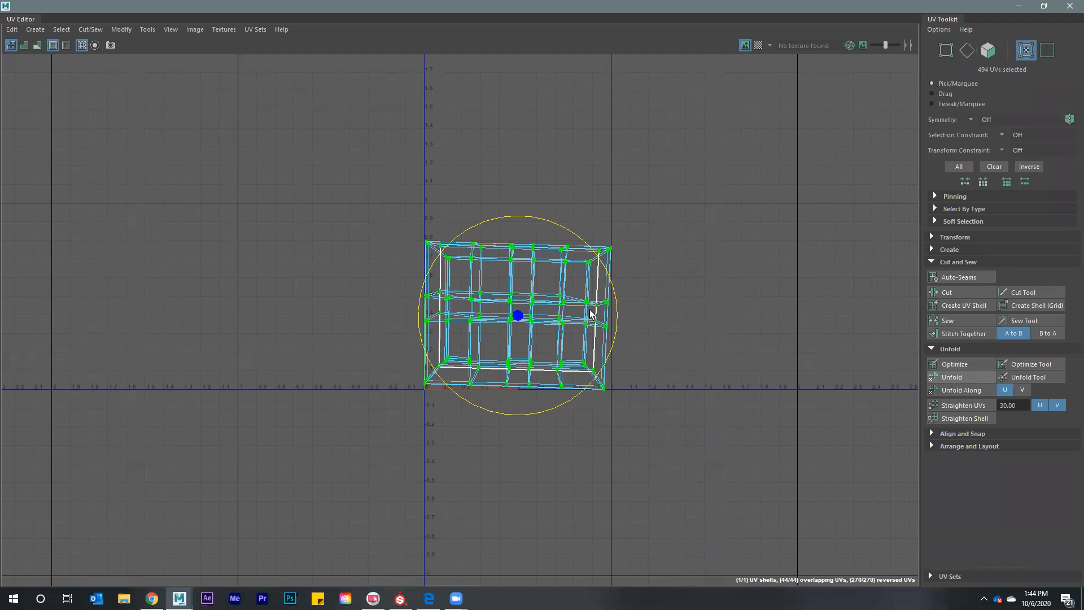
right_drag(566, 266, 611, 268)
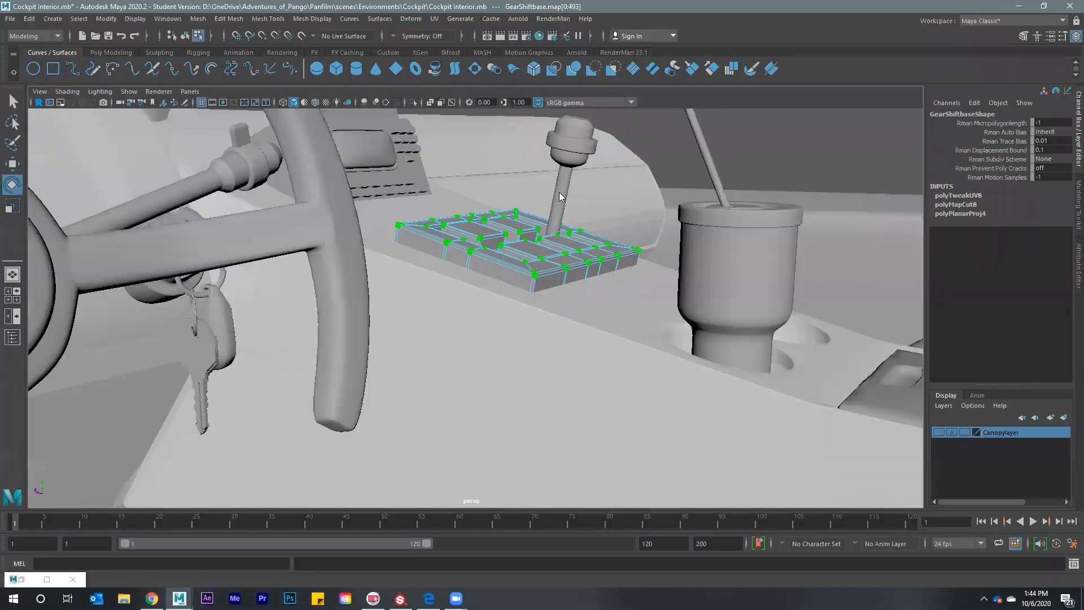
scroll(502, 206, up, 2)
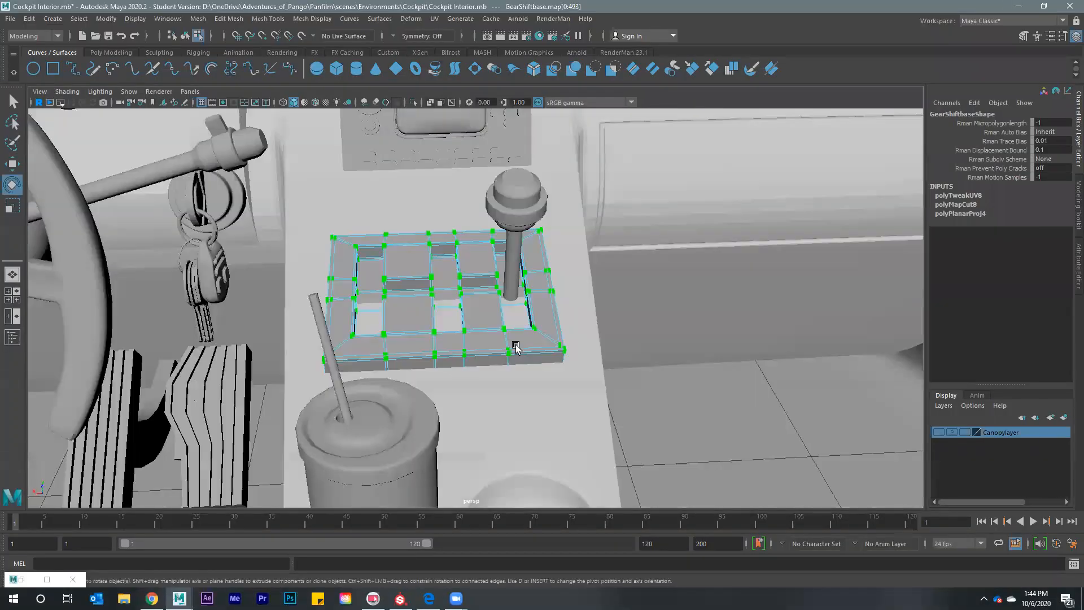
Select the gear shifter lever and apply a camera-based UV projection from a side-on view
click(519, 327)
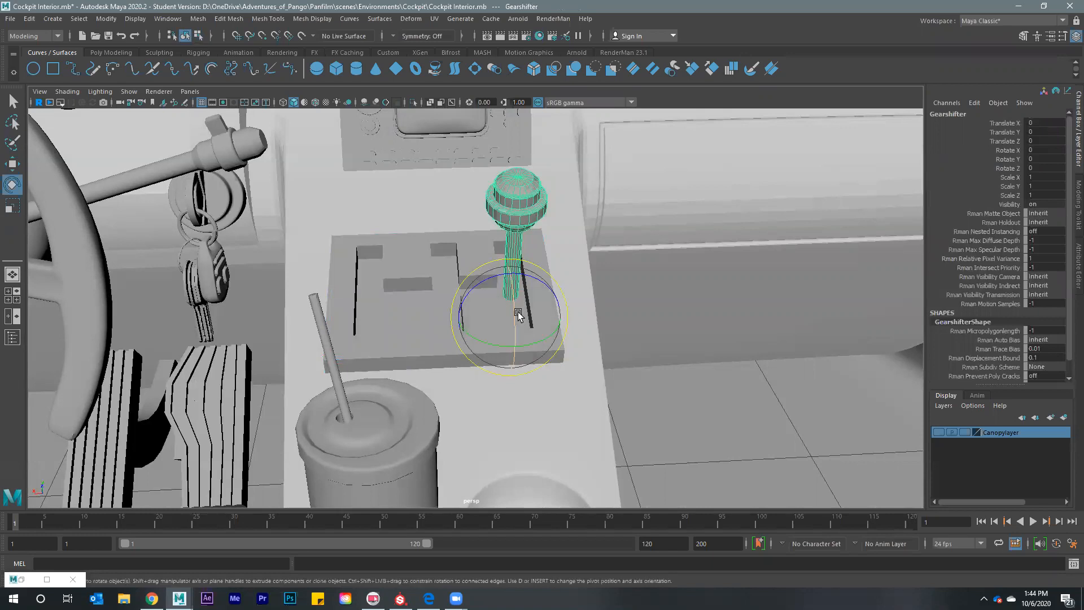
alt+drag(517, 310, 525, 344)
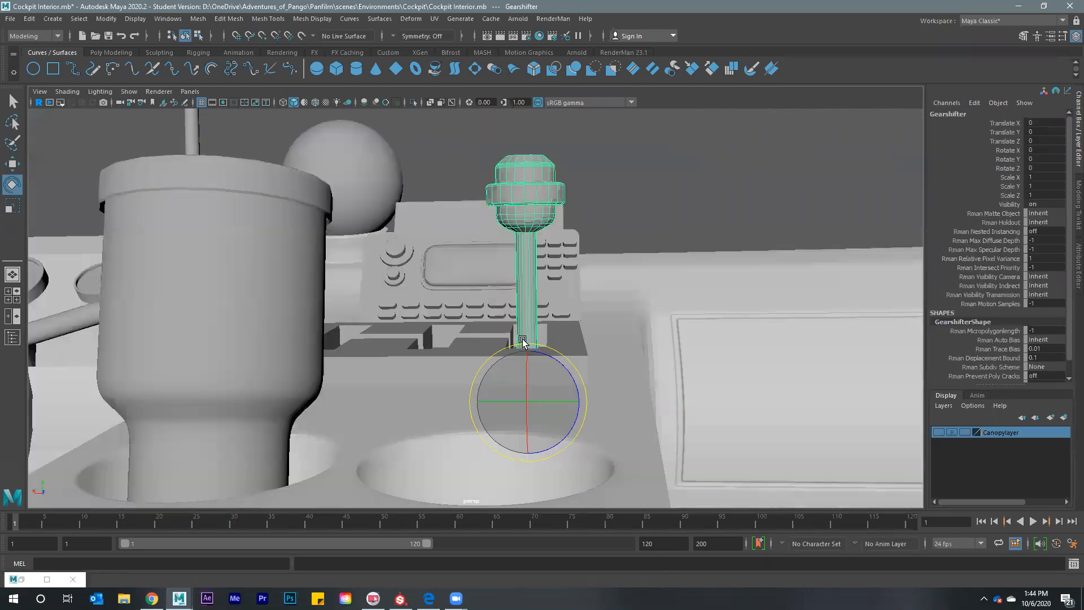
scroll(525, 343, up, 4)
click(434, 19)
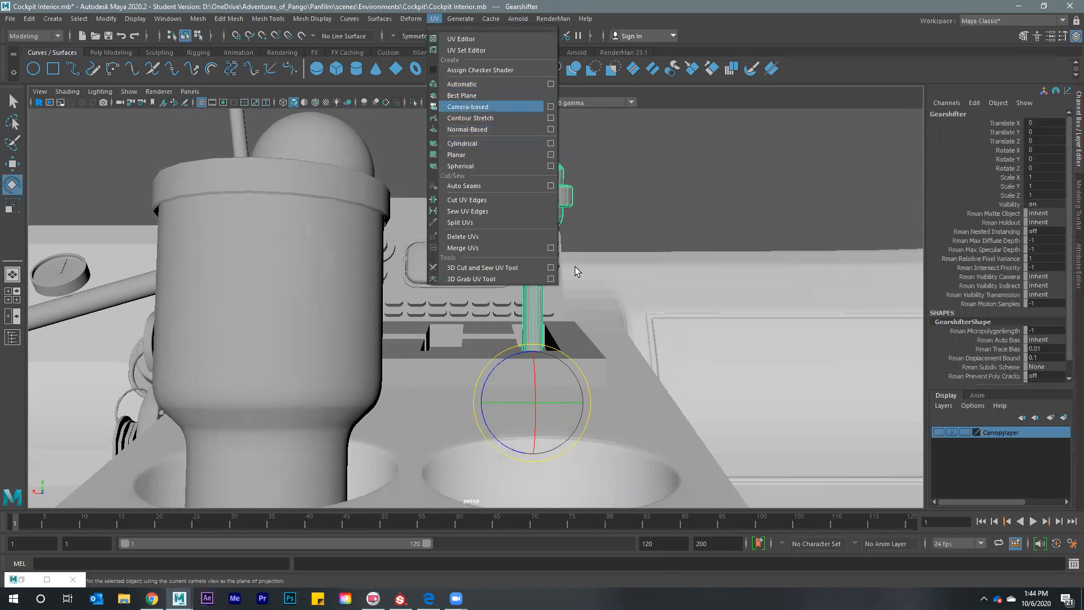
click(468, 106)
Select a lengthwise line of edges running along the gear shifter lever and bring up its UVs in the UV Editor
right_drag(539, 187, 537, 162)
alt+drag(453, 263, 371, 150)
double_click(387, 252)
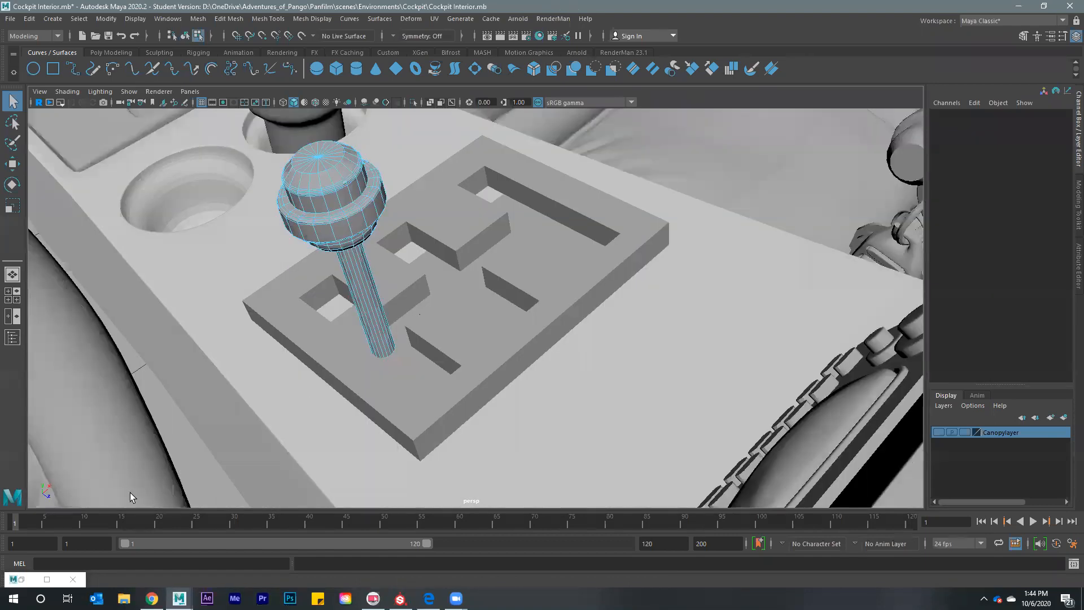
click(14, 581)
click(21, 579)
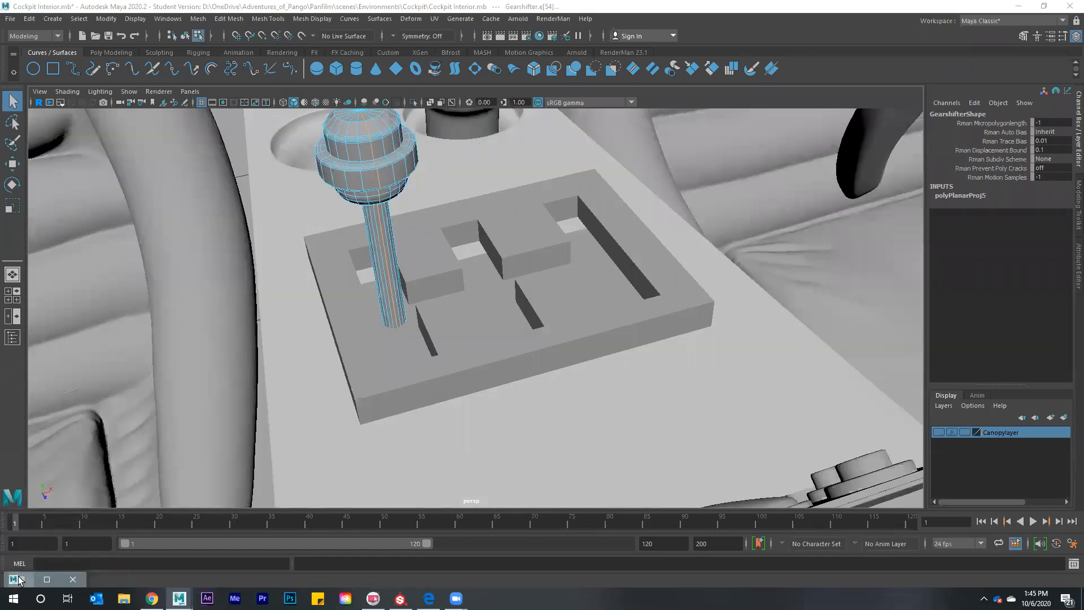
click(22, 579)
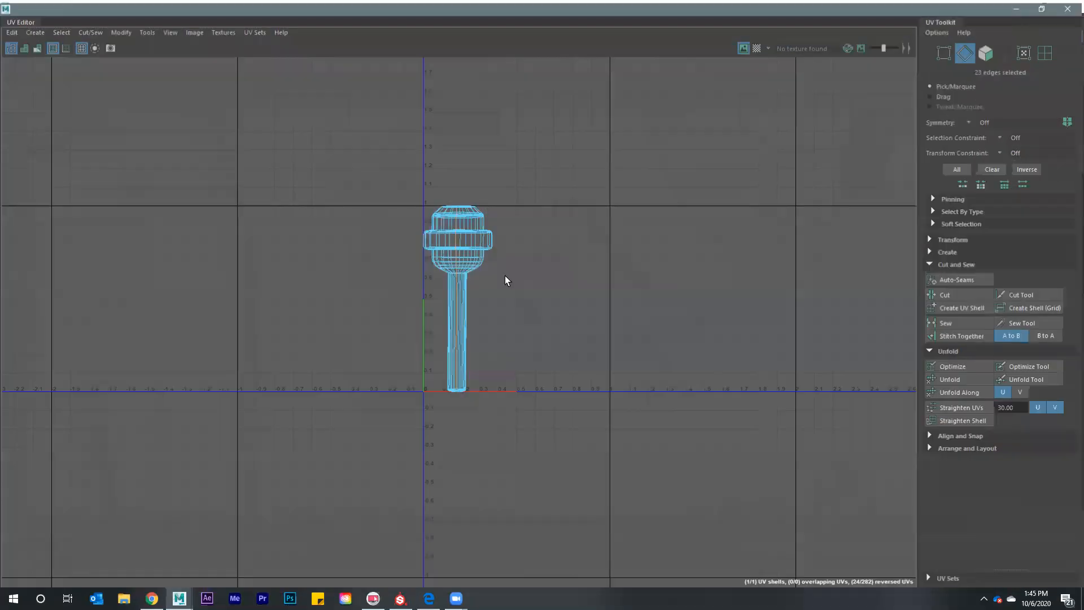
Cut the gear shifter lever along the selected lengthwise edges and unfold its UV shell
key(e)
right_drag(479, 235, 527, 234)
double_click(468, 240)
click(954, 376)
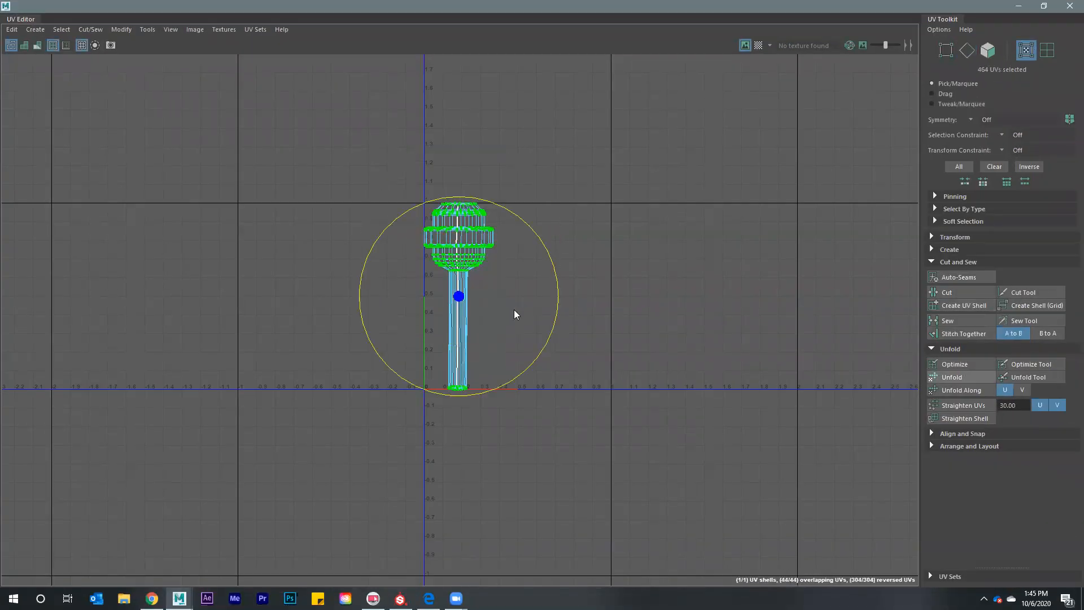
Cut the radial edges at the top of the gear shifter's knob and unfold the shell again
alt+middle_drag(864, 260, 892, 294)
scroll(473, 221, up, 4)
right_drag(473, 220, 500, 216)
drag(506, 226, 506, 226)
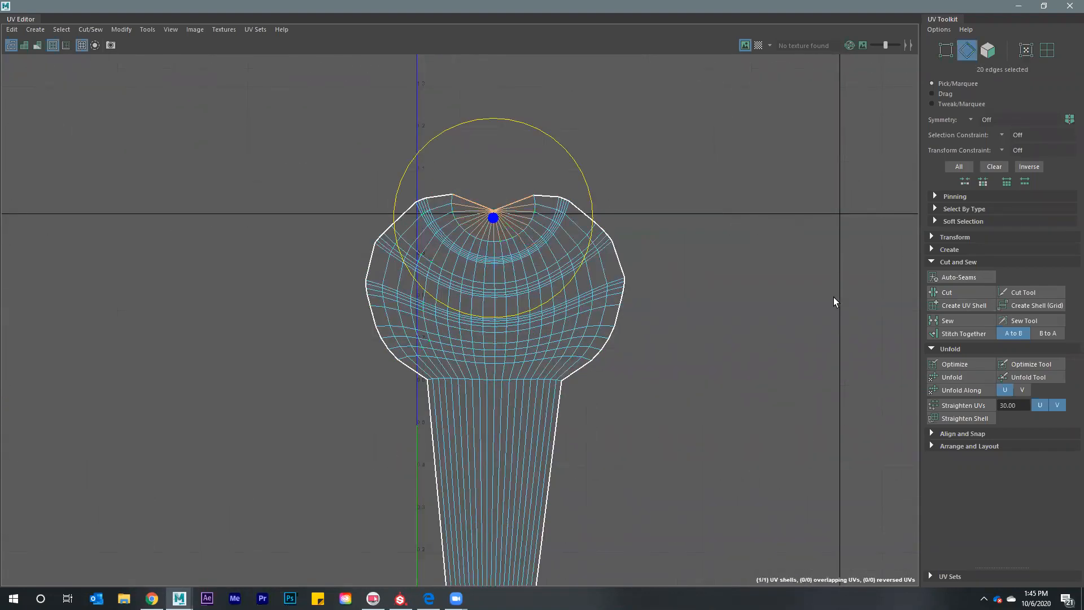
click(950, 293)
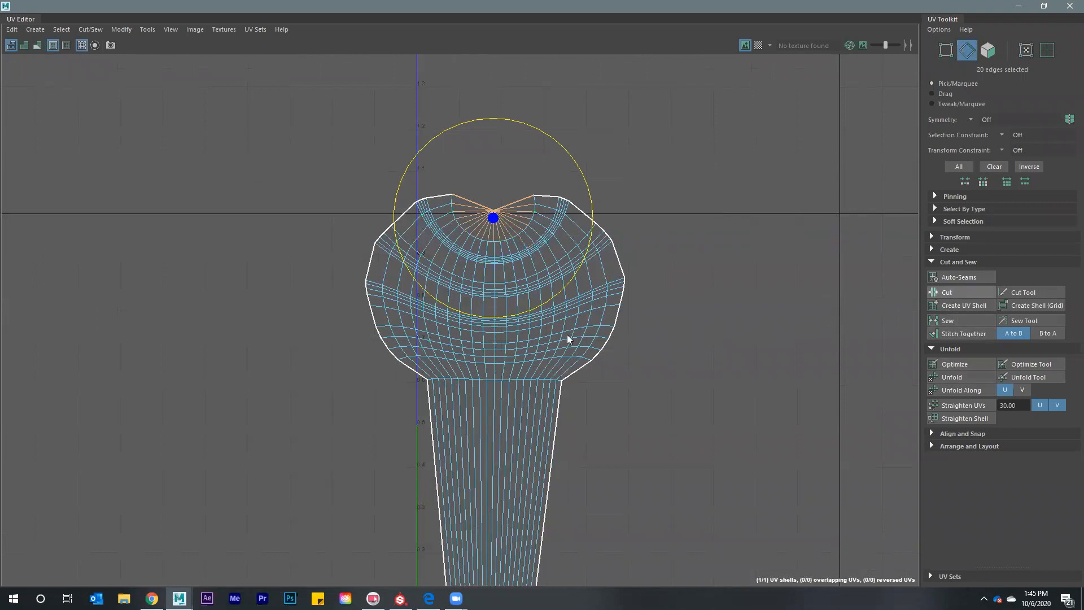
right_drag(535, 273, 587, 274)
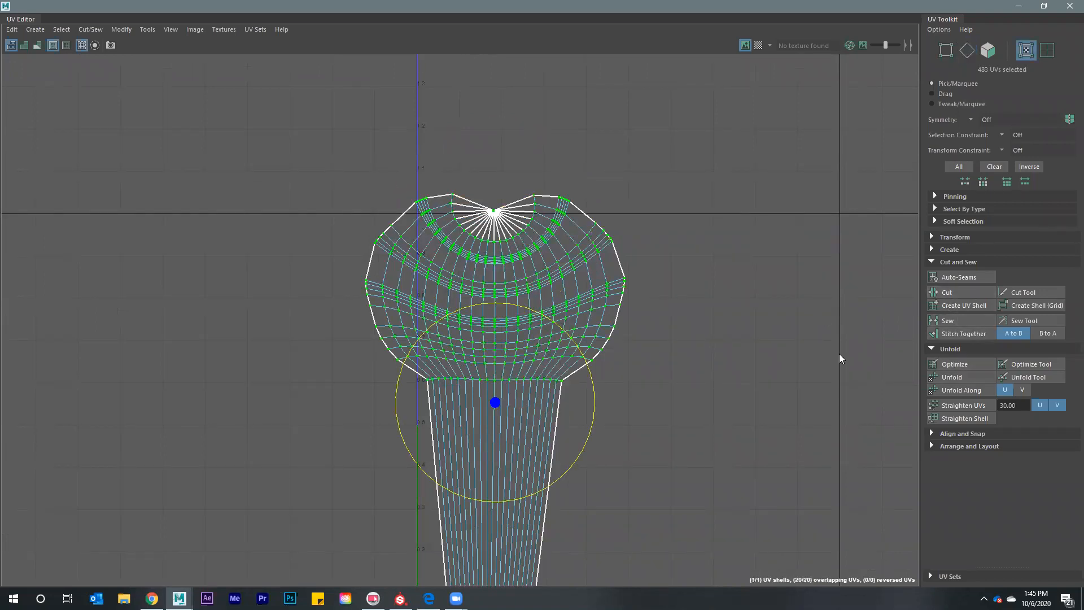
click(951, 377)
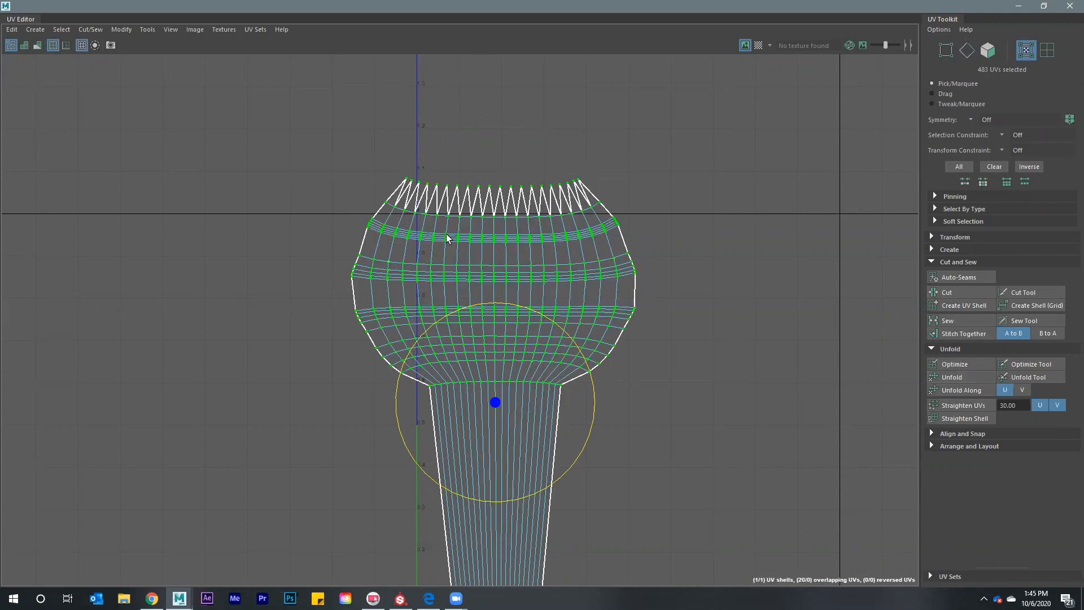
alt+middle_drag(477, 417, 479, 313)
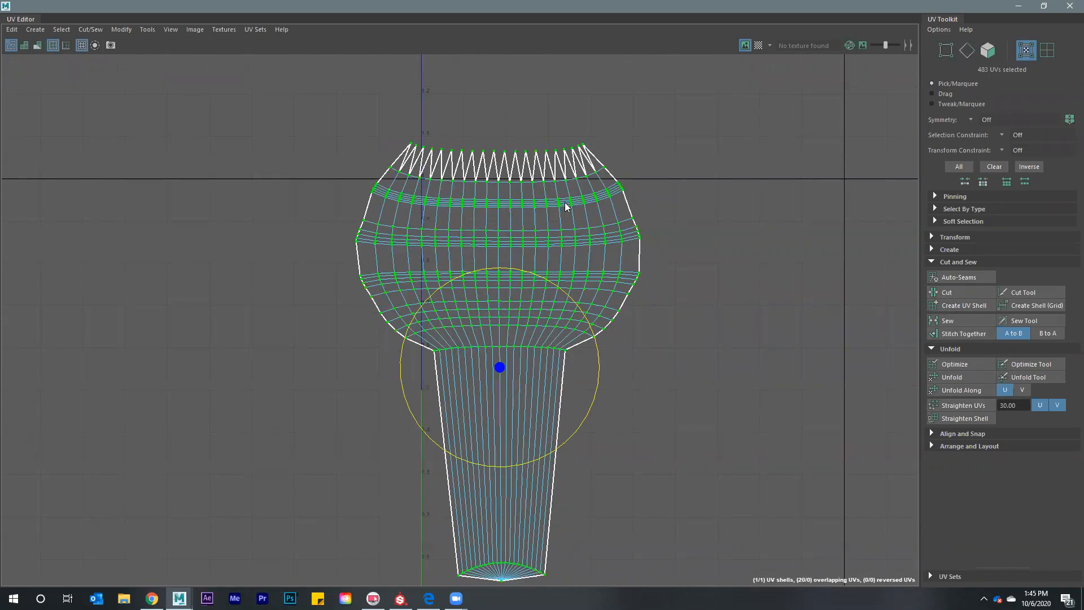
alt+middle_drag(659, 146, 649, 182)
right_drag(511, 211, 561, 209)
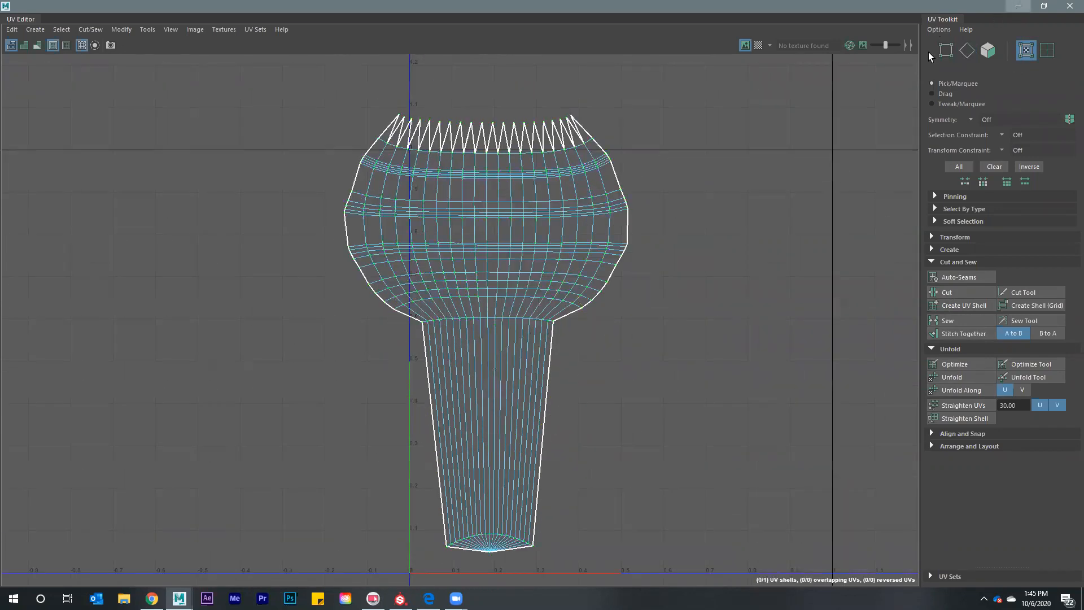
Select the cup and its straw in the cup holder and apply a camera-based UV projection from a side-on view
key(super+Down)
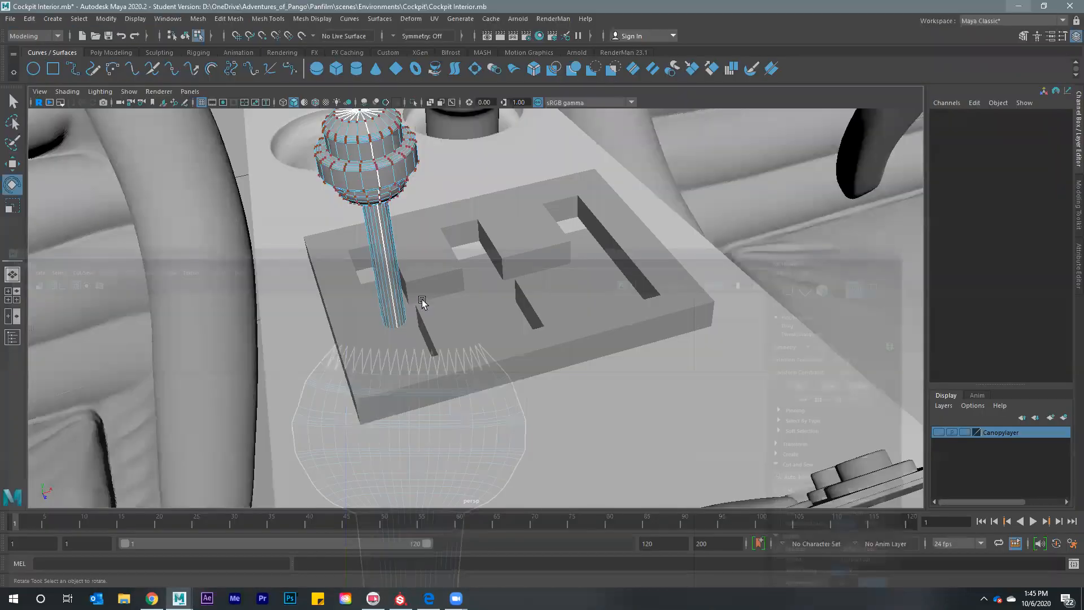
alt+drag(422, 300, 280, 380)
alt+drag(347, 328, 343, 380)
alt+middle_drag(344, 380, 588, 351)
click(356, 322)
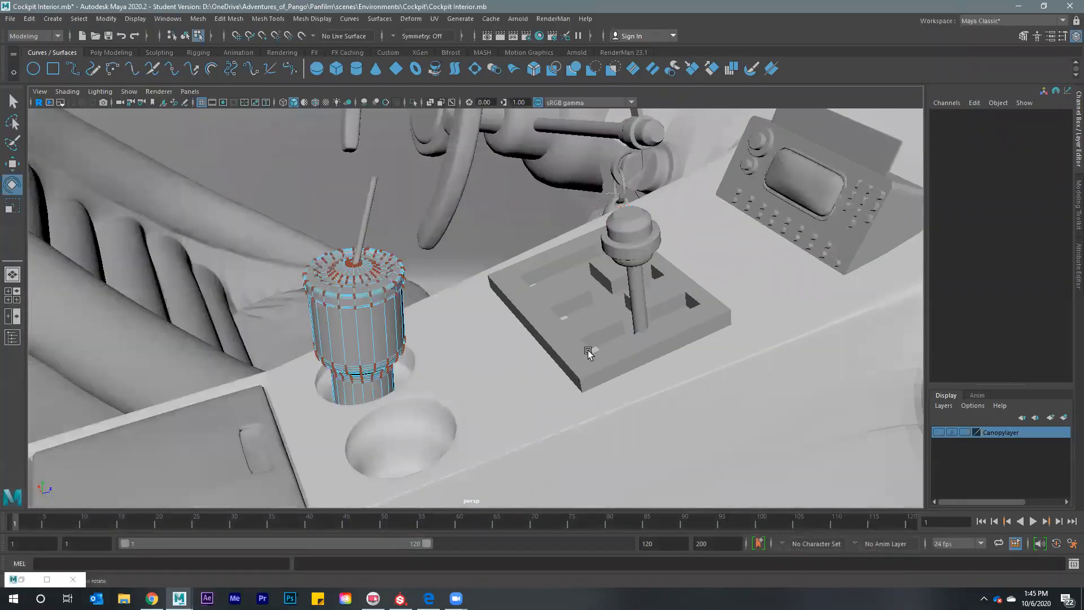
alt+drag(589, 353, 590, 295)
key(f)
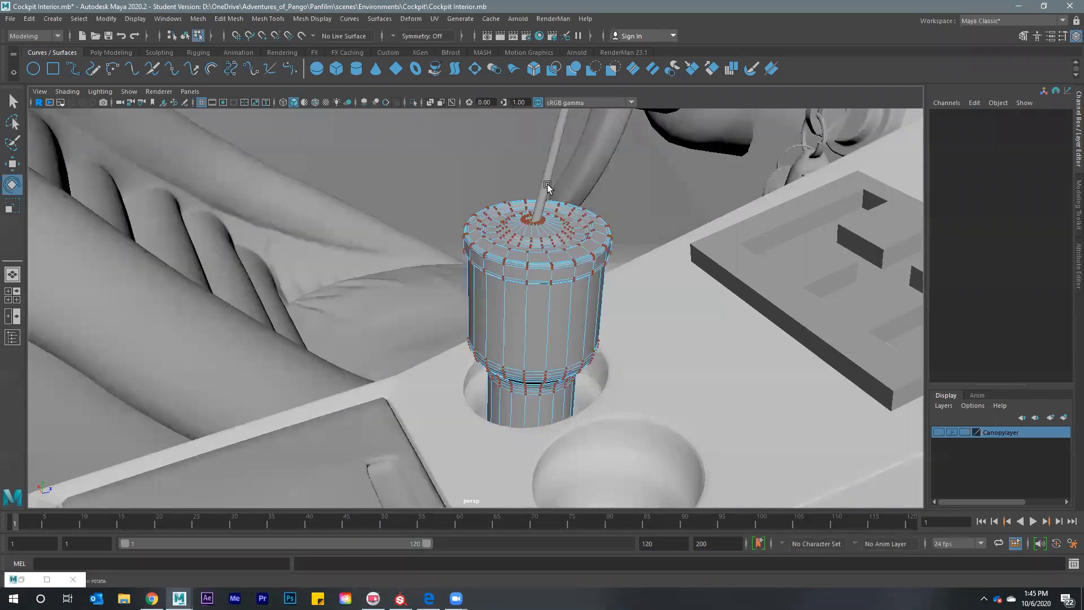
click(547, 187)
mouse_move(447, 272)
alt+mouse_down()
mouse_move(516, 298)
mouse_move(475, 328)
mouse_move(468, 277)
alt+mouse_up()
click(434, 18)
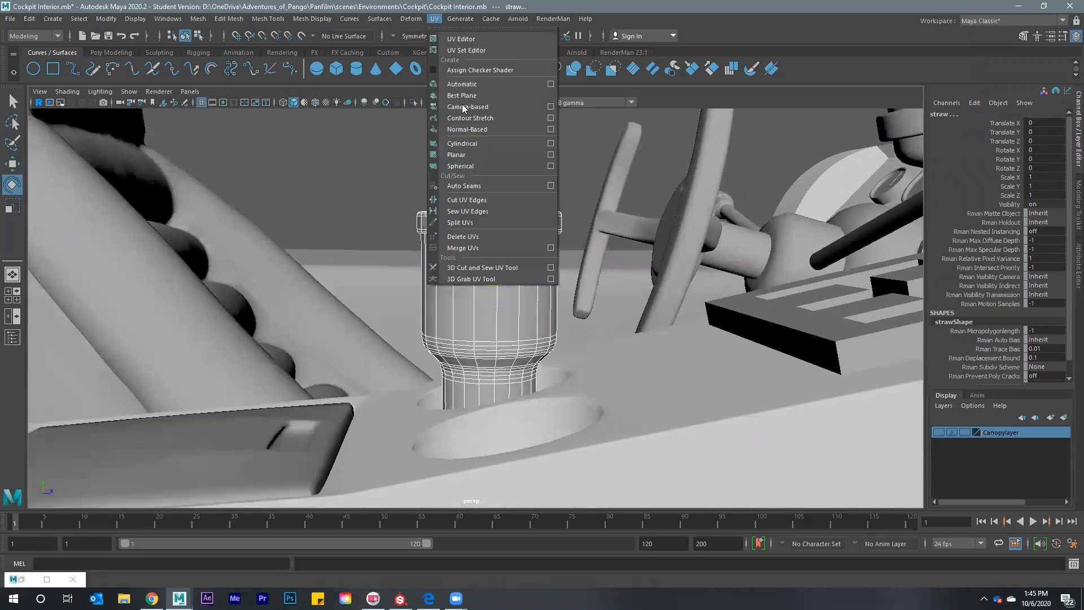
click(456, 155)
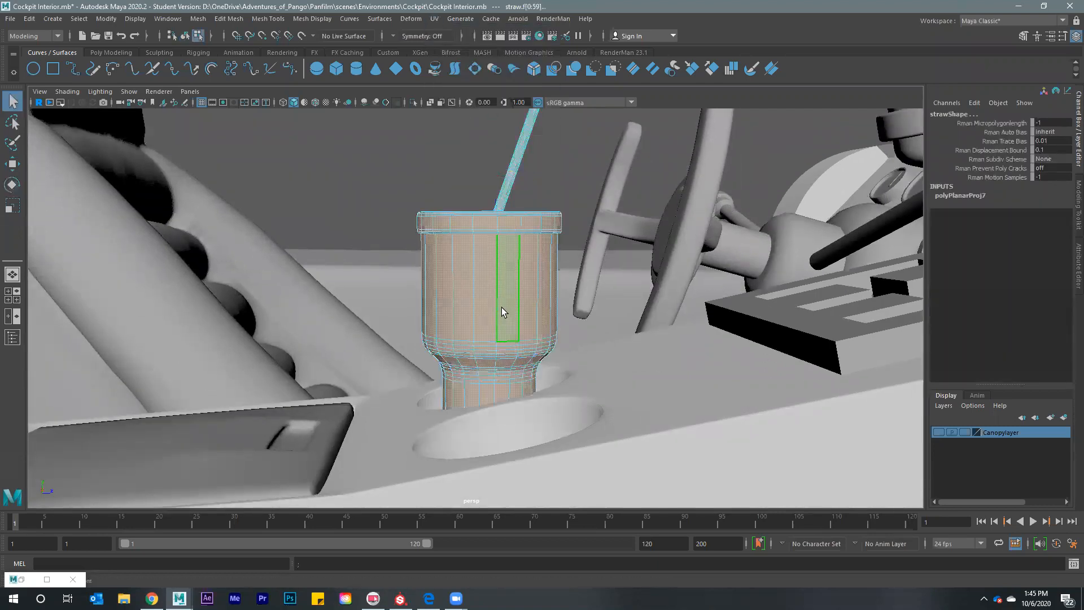
Select a line of edges running down the cup from lid to base and bring up its UVs in the UV Editor
right_click(502, 287)
alt+drag(459, 273, 395, 418)
click(485, 339)
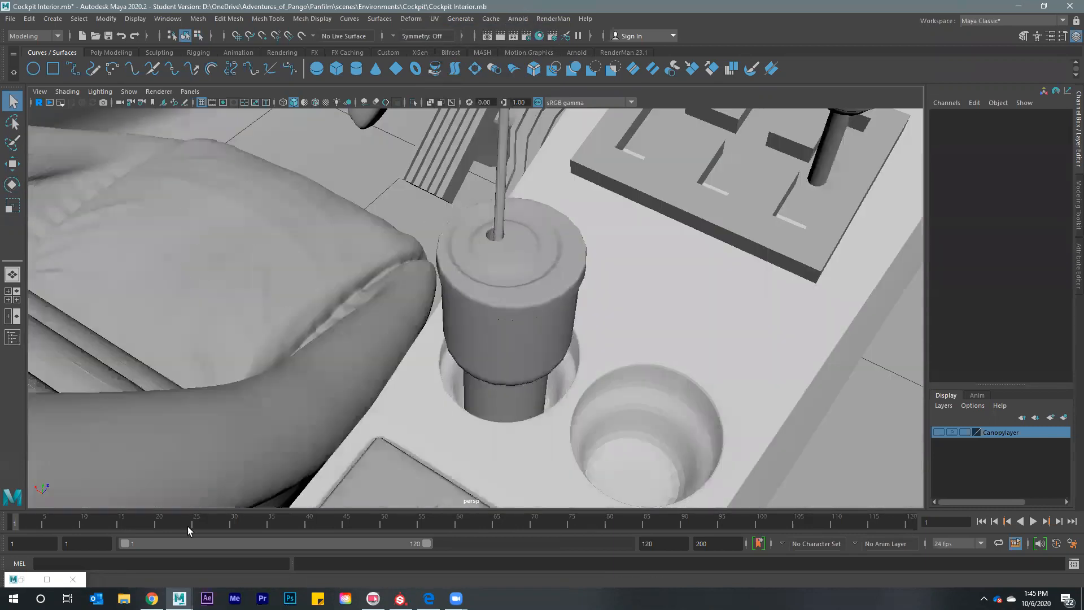
click(18, 579)
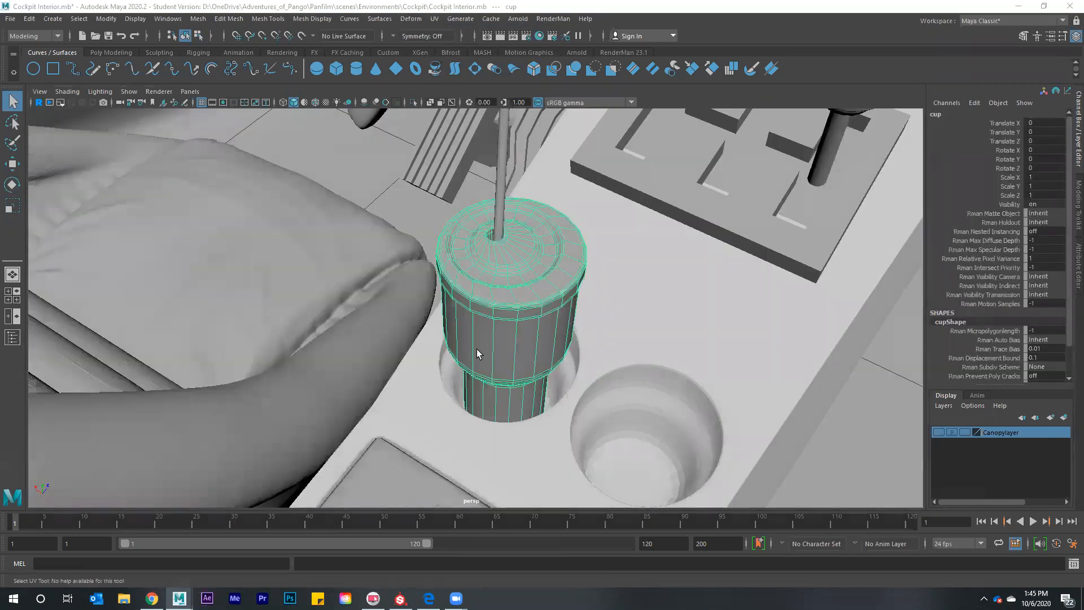
key(ctrl+e)
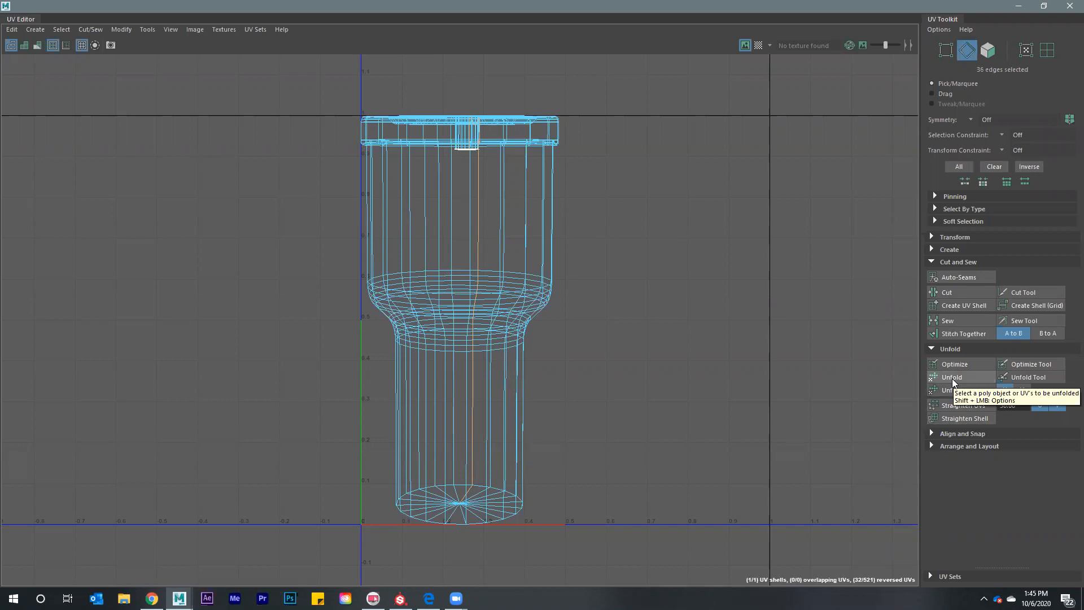
Cut the cup's UVs along the selected vertical seam and unfold the shell
click(958, 290)
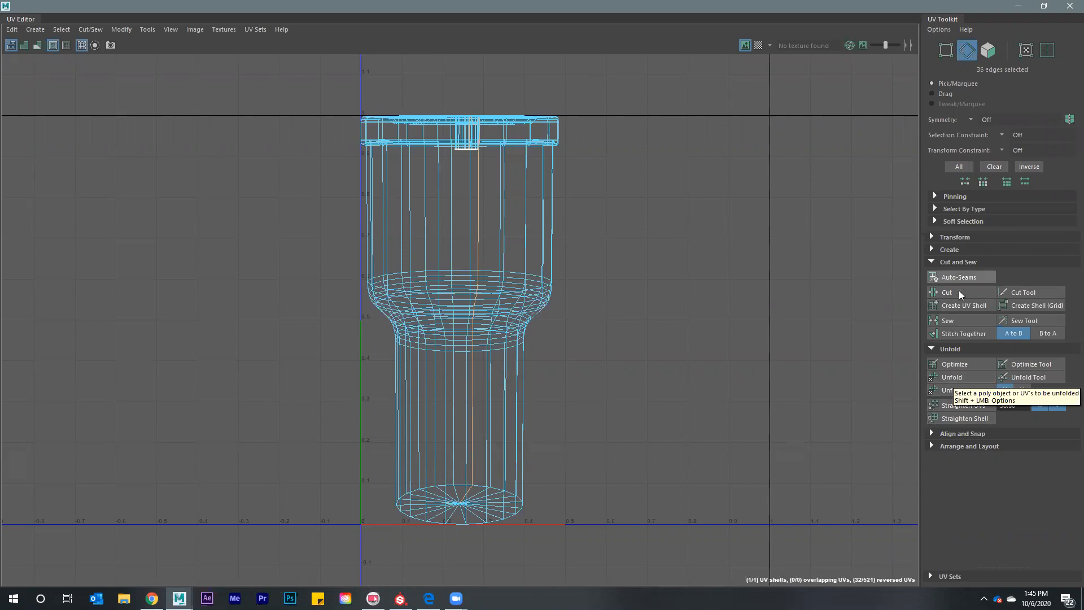
right_drag(536, 173, 576, 170)
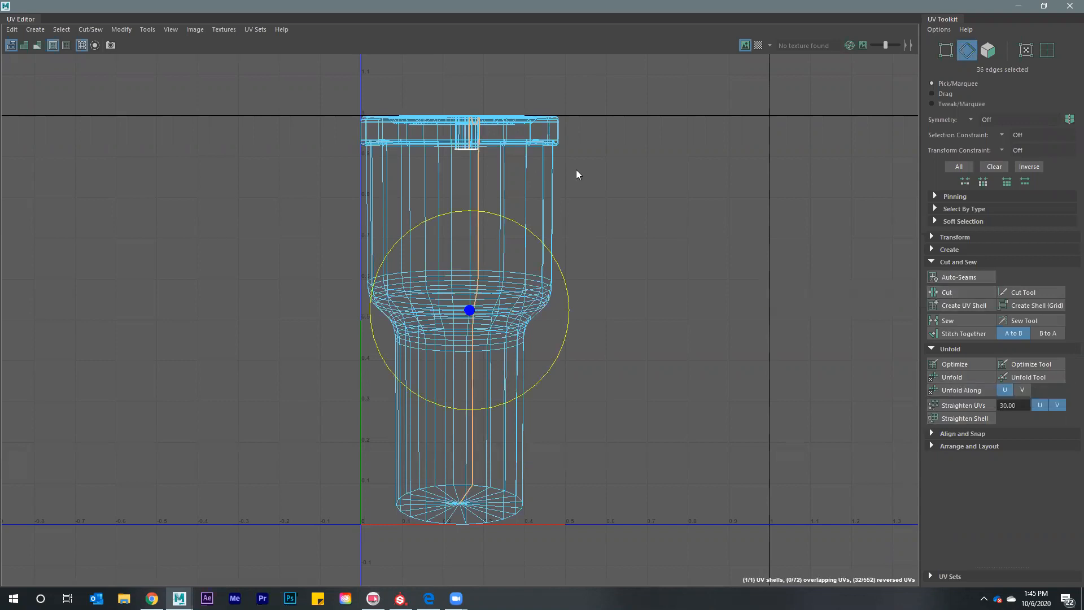
click(947, 375)
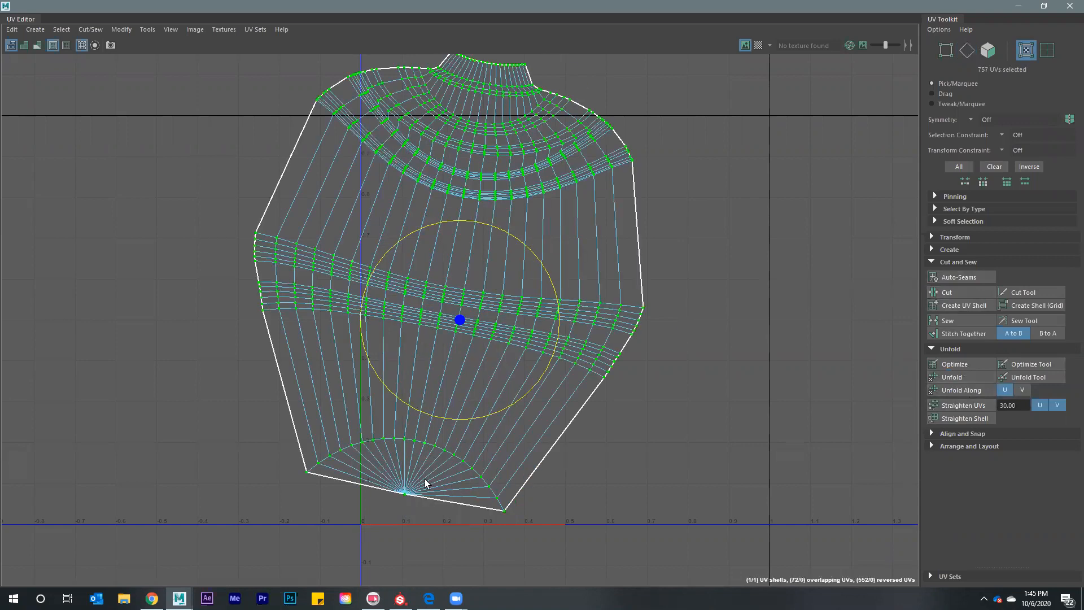
Cut the radial edges of the cup's bottom face and unfold the cup's UV shell again
key(F10)
drag(419, 476, 375, 515)
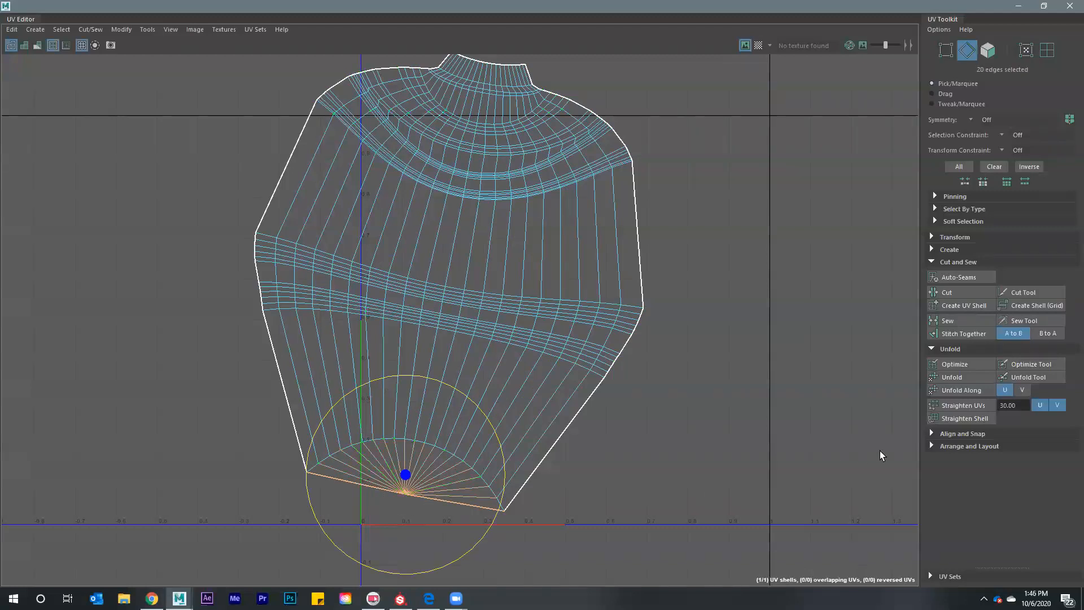
click(947, 293)
right_drag(508, 326, 557, 327)
double_click(513, 329)
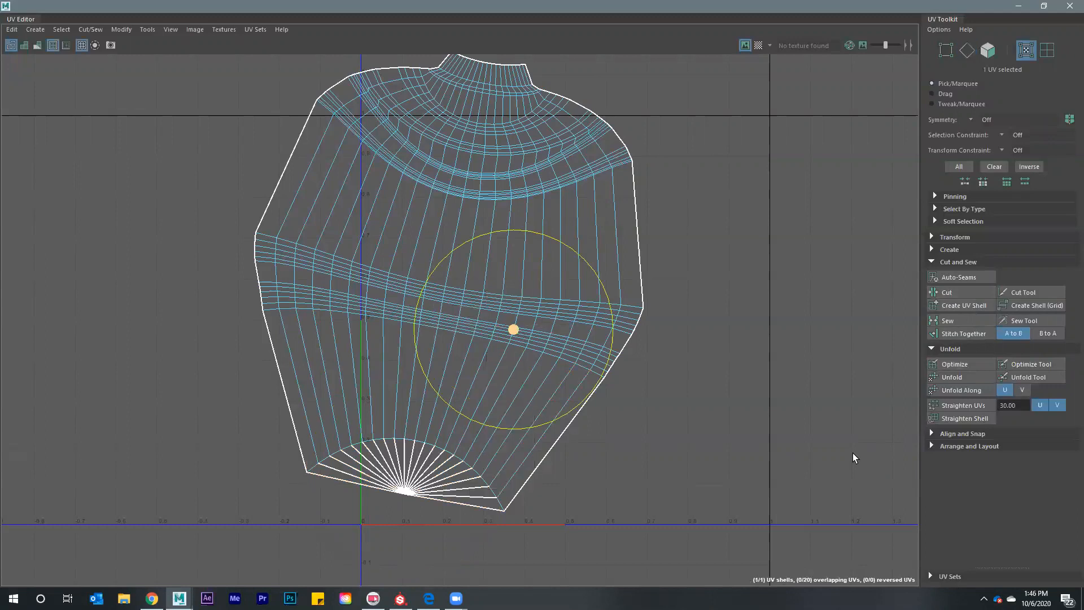
click(956, 375)
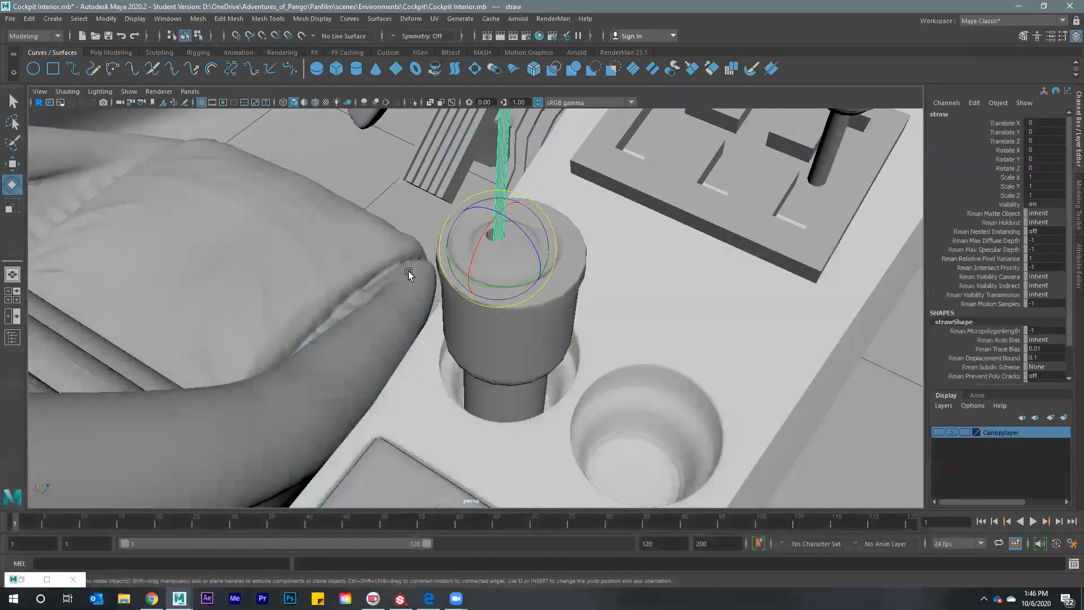
Cut the straw along a lengthwise line of edges and unfold its UV shell in the UV Editor
alt+drag(409, 274, 453, 53)
alt+drag(490, 20, 454, 207)
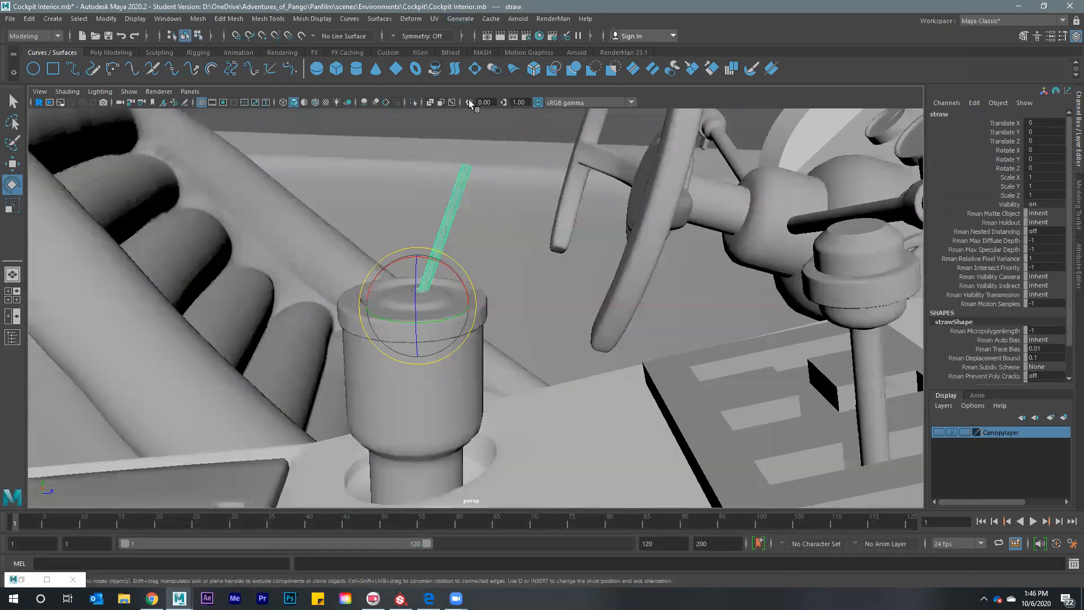
click(22, 578)
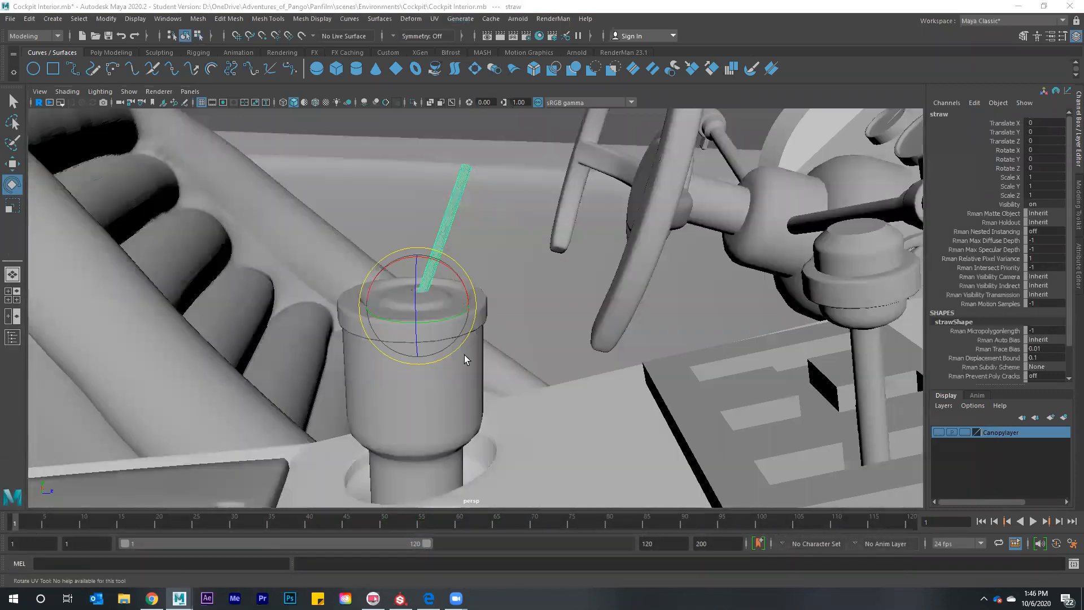
key(ctrl+u)
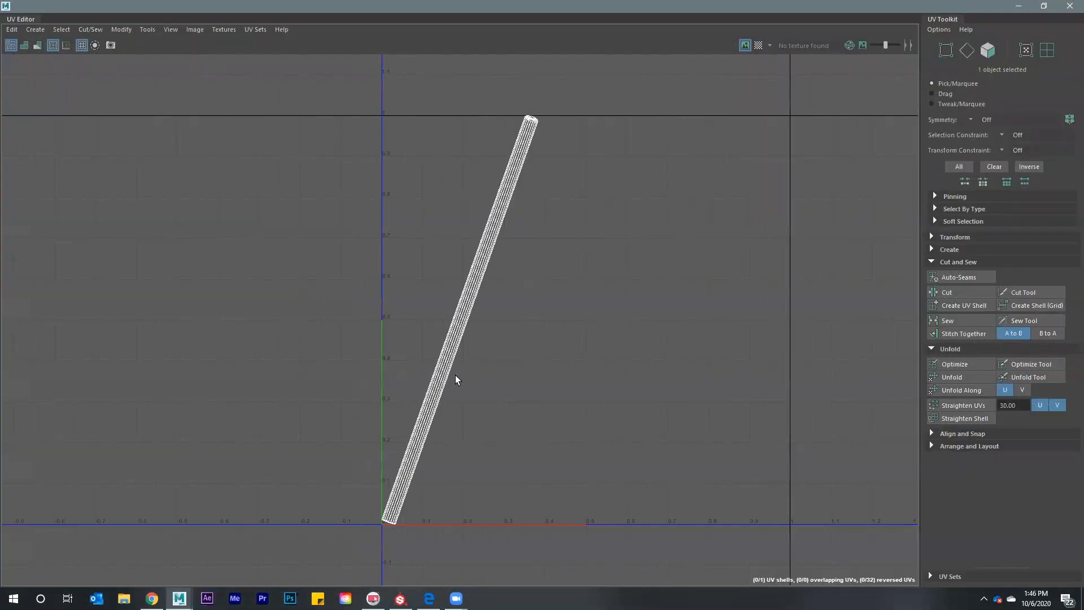
right_drag(458, 347, 450, 350)
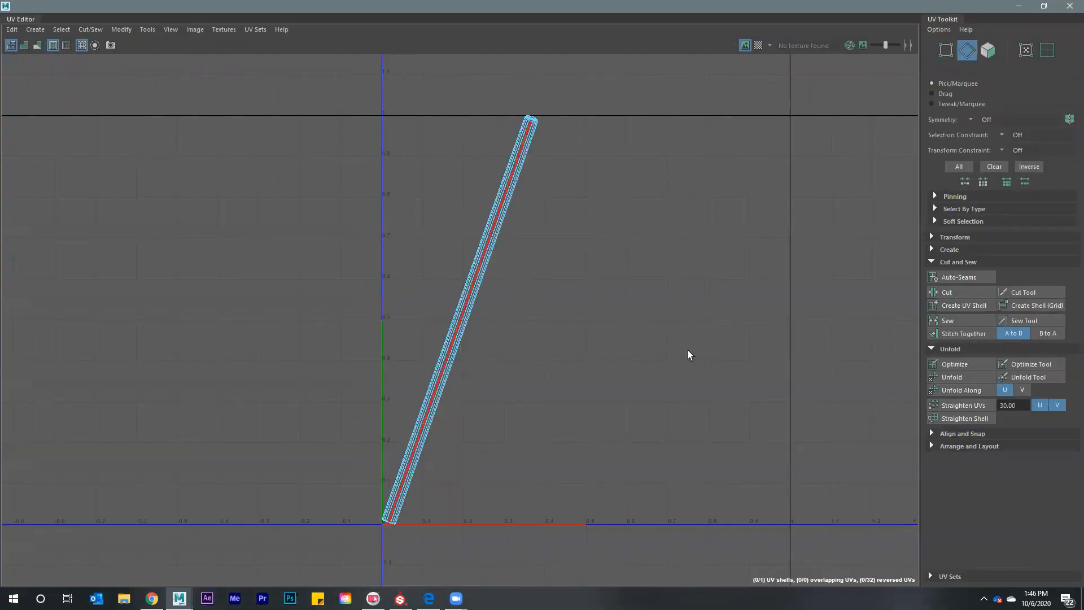
click(957, 293)
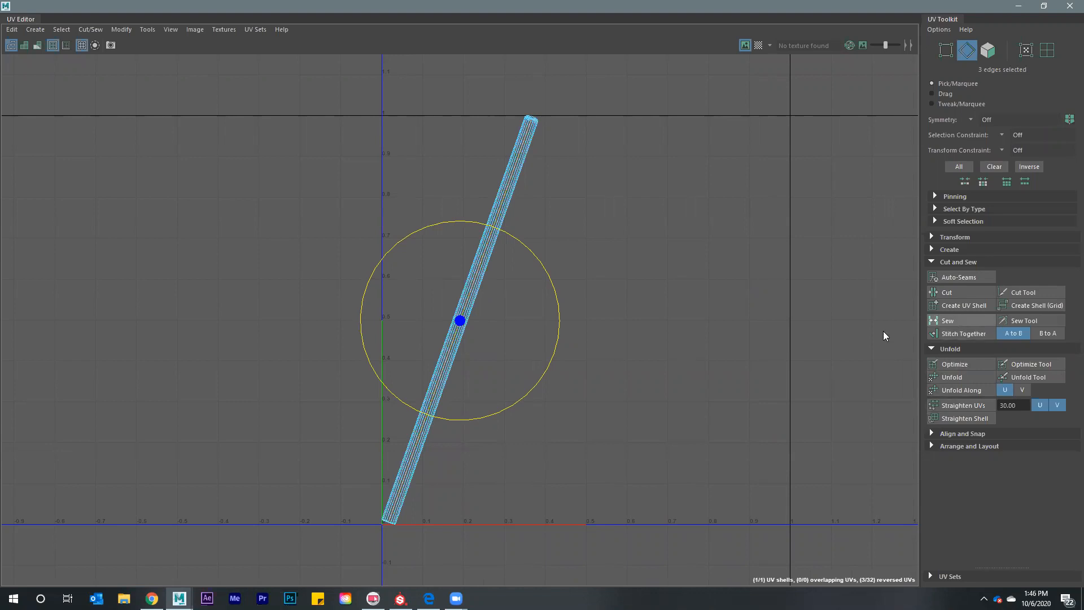
right_drag(513, 179, 547, 181)
click(951, 377)
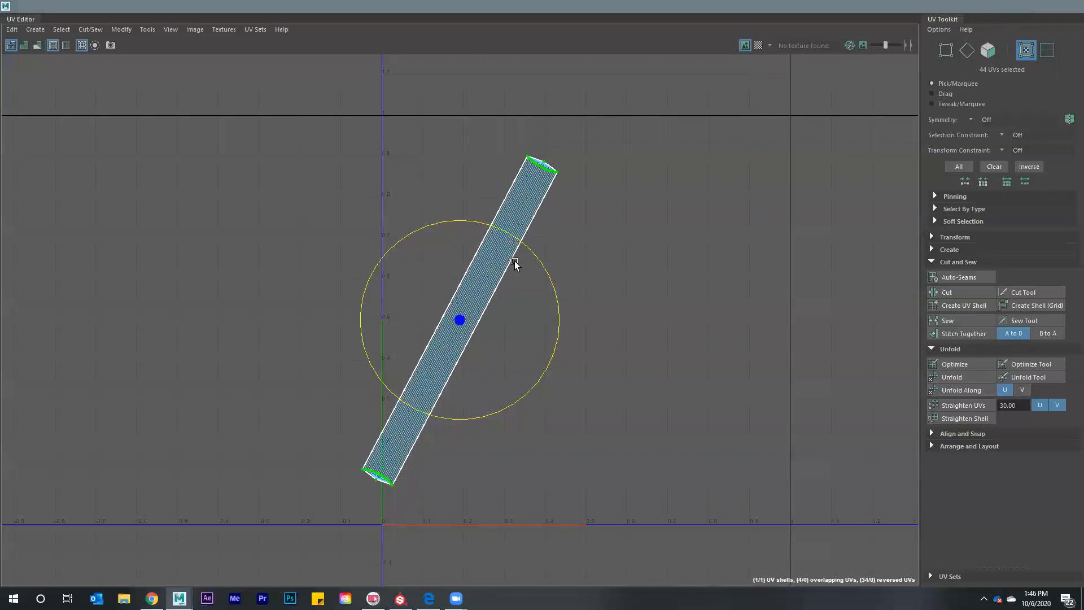
Select the steering wheel and apply a camera-based UV projection from a front-on view
right_drag(519, 285, 587, 257)
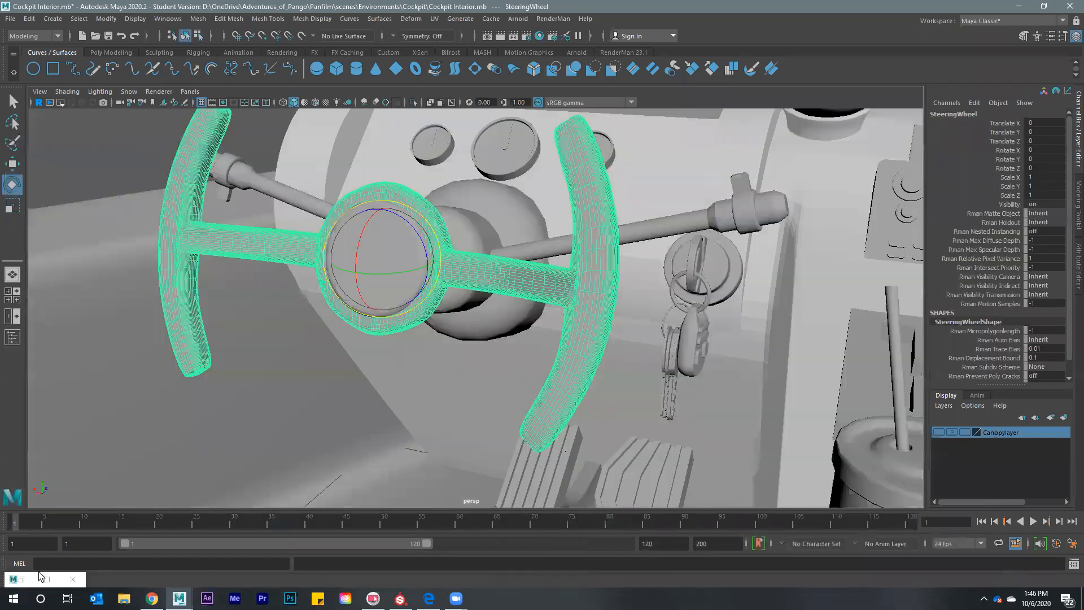
alt+middle_drag(414, 365, 422, 365)
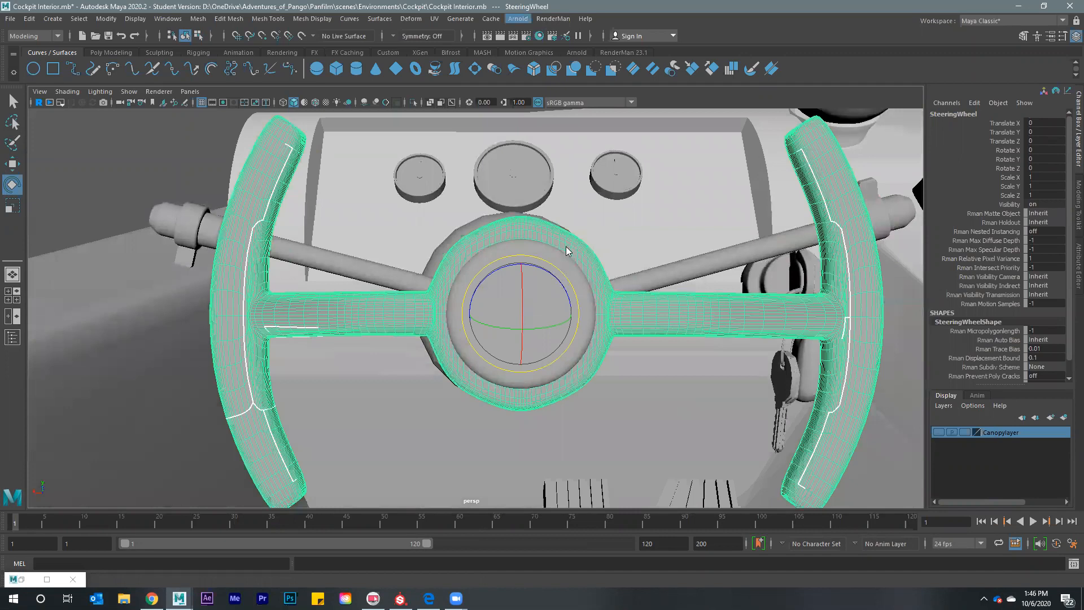
key(ctrl+F11)
key(q)
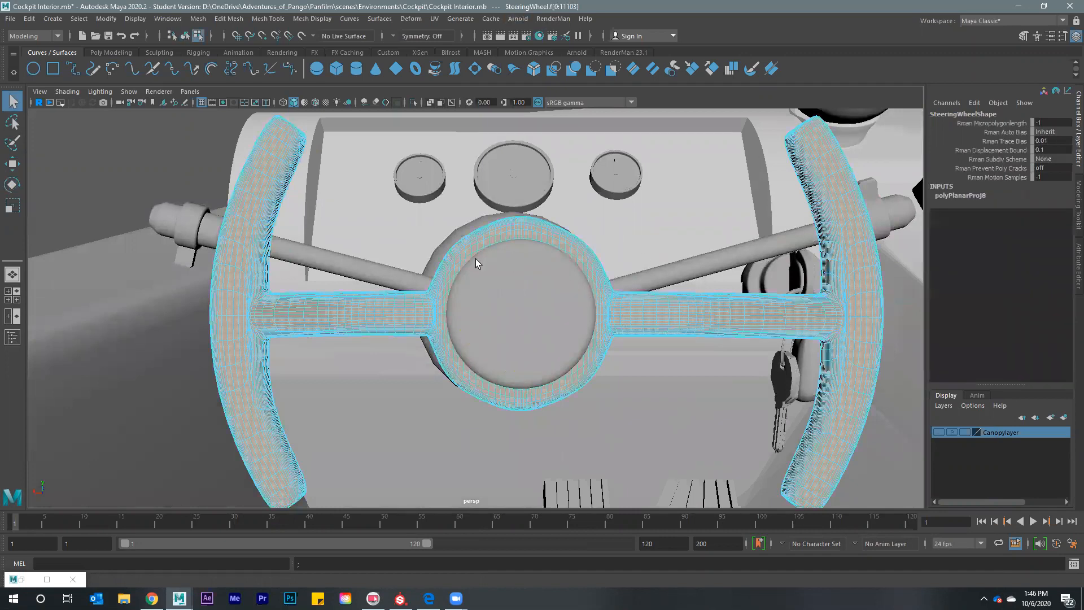
Select the edges around the junction where the first steering wheel spoke meets its side grip
right_drag(566, 247, 621, 230)
alt+drag(672, 278, 595, 278)
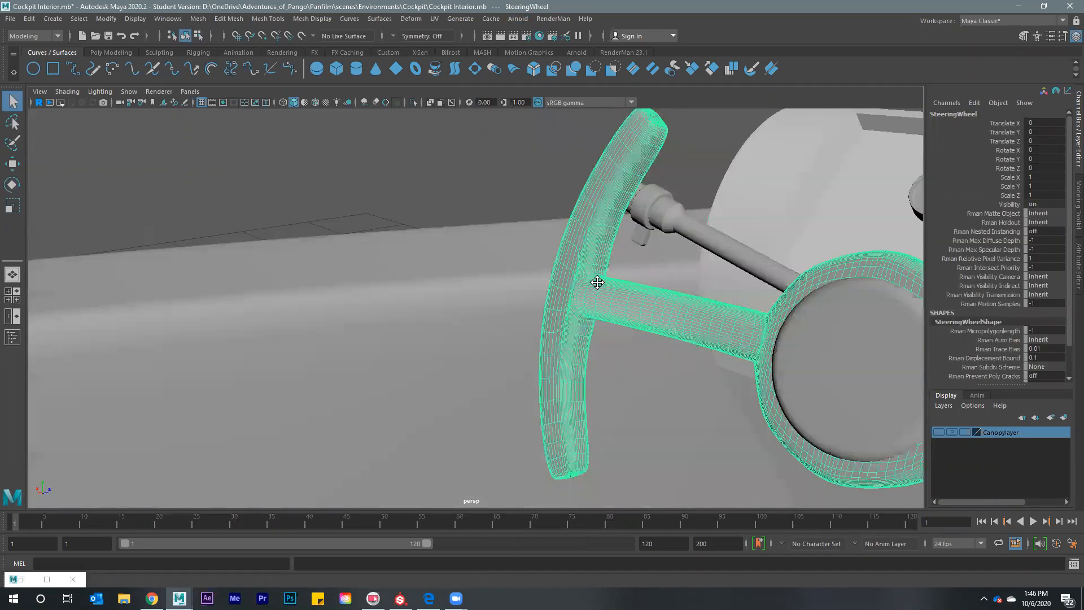
alt+drag(619, 346, 566, 392)
alt+middle_drag(540, 404, 574, 242)
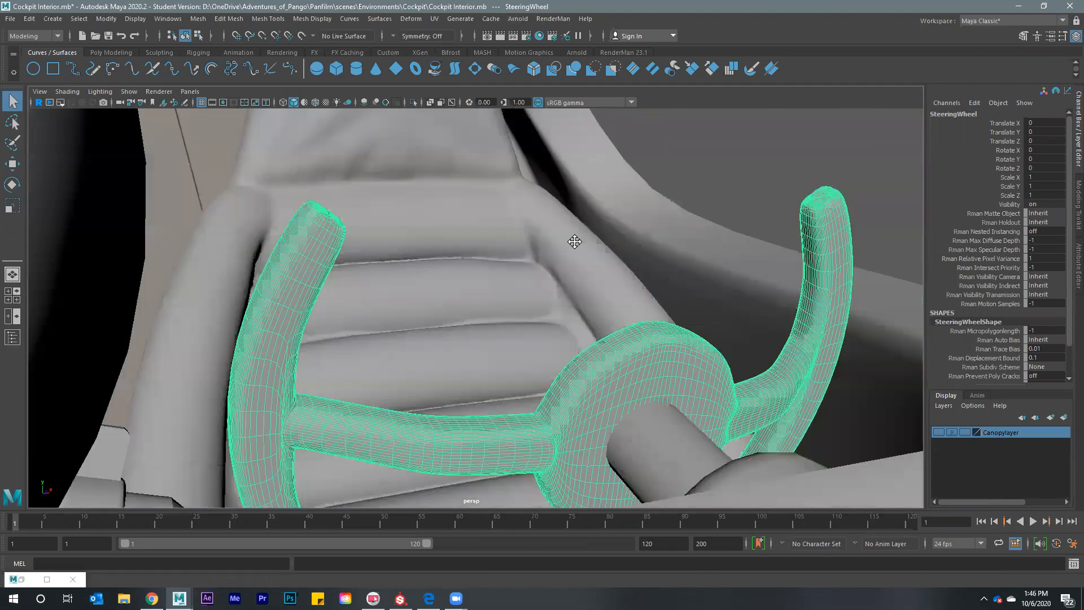
scroll(494, 327, up, 5)
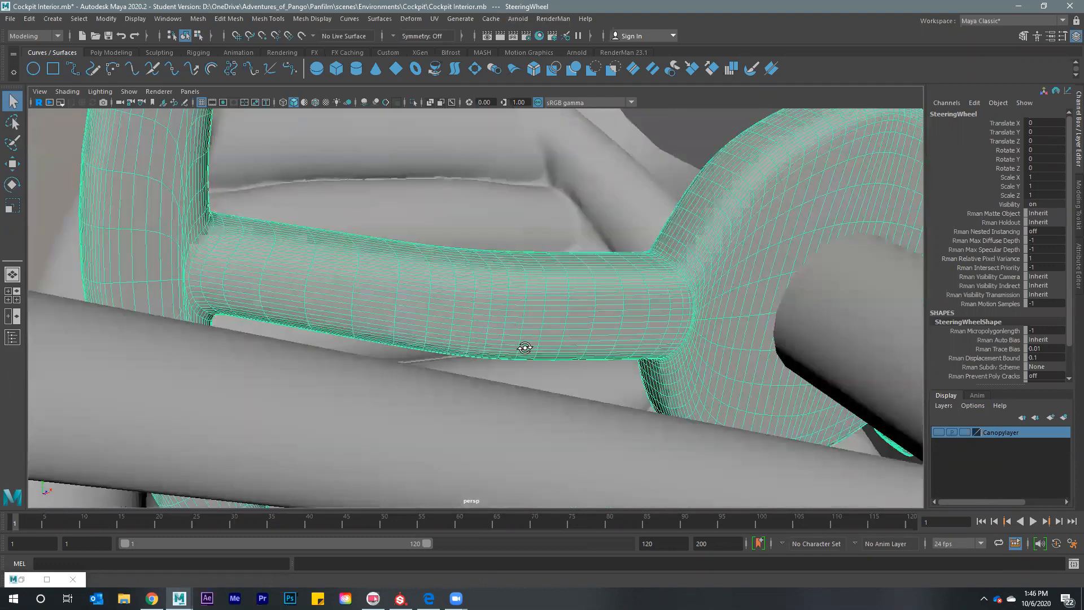
scroll(508, 353, down, 5)
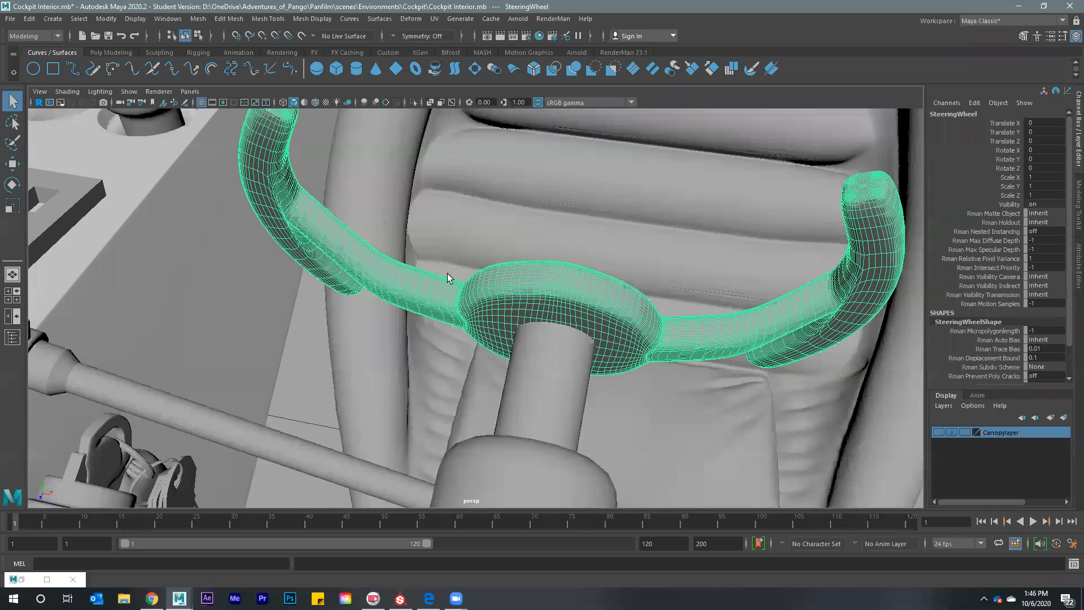
alt+right_drag(450, 276, 442, 299)
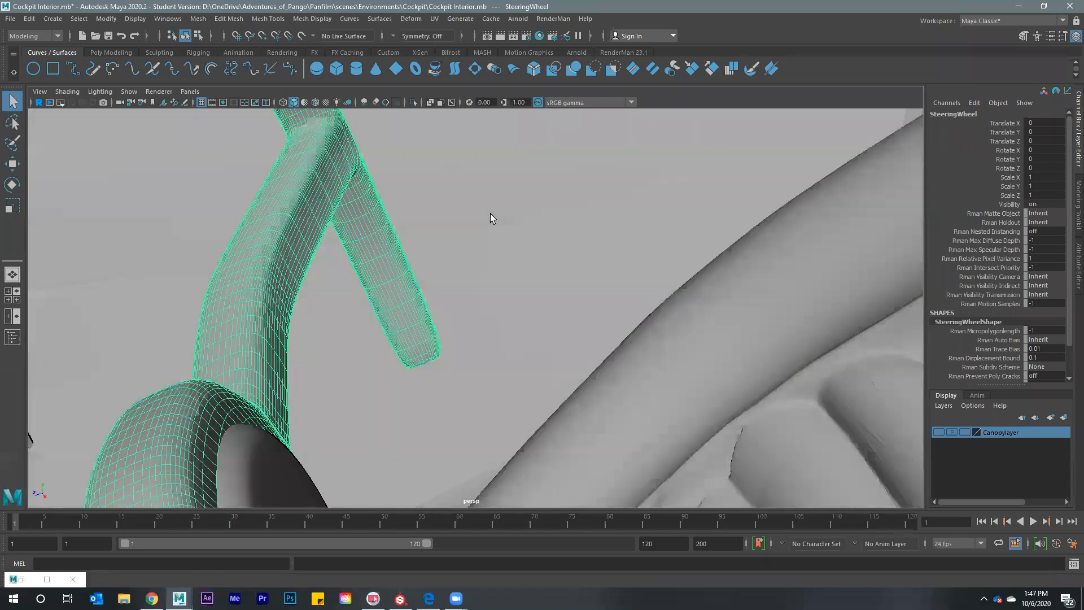
scroll(490, 215, up, 5)
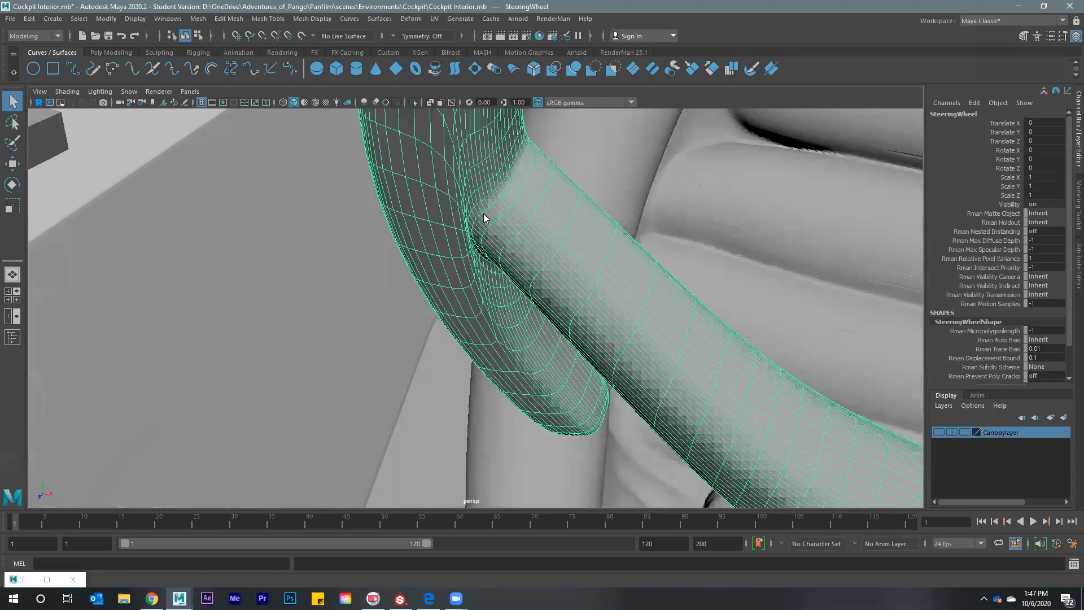
alt+drag(480, 213, 484, 213)
right_drag(483, 213, 515, 228)
alt+drag(455, 365, 565, 353)
alt+drag(354, 303, 626, 355)
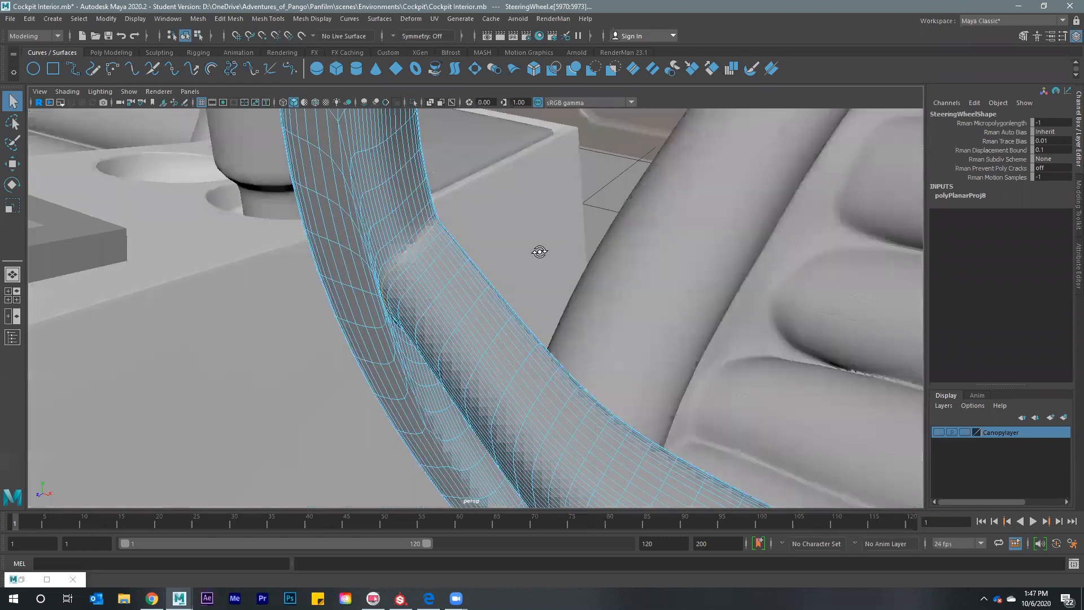
Add the edges around the opposite spoke-to-grip junction of the steering wheel to the seam selection
alt+right_drag(539, 249, 409, 190)
key(bracketleft)
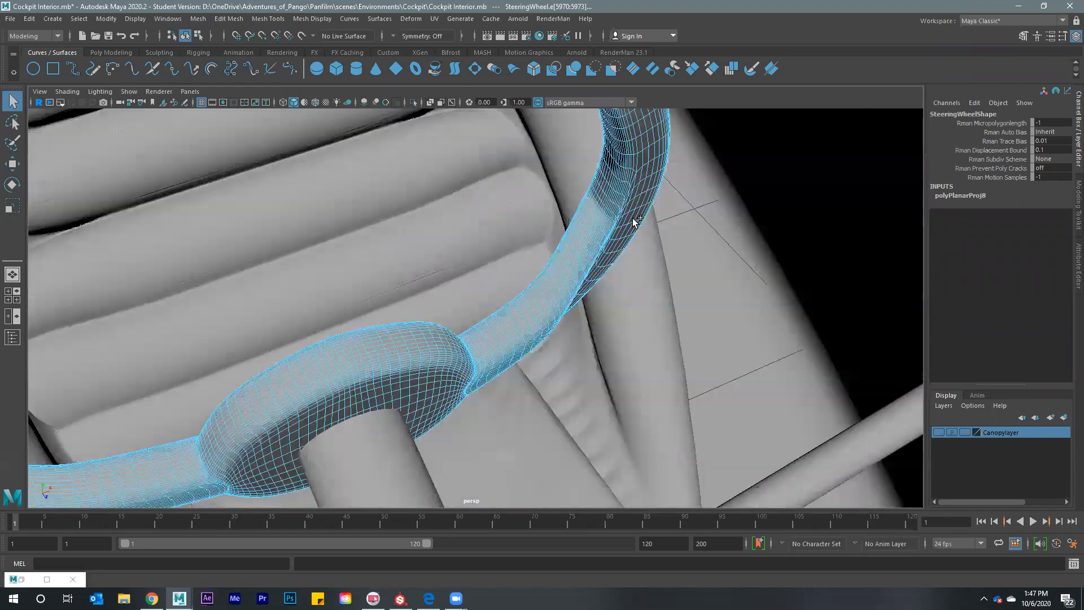
key(bracketleft)
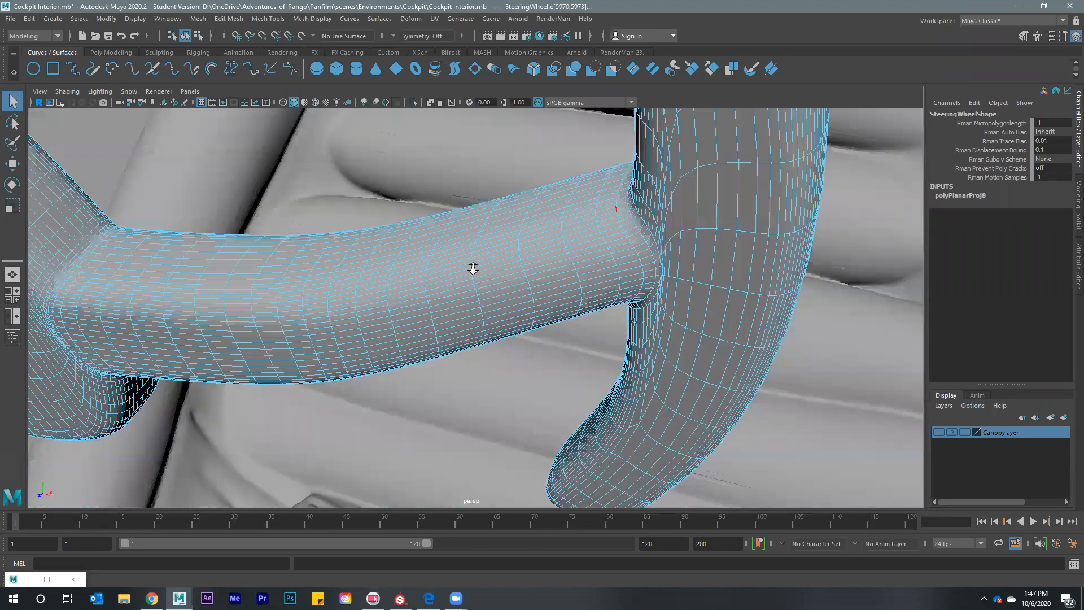
alt+middle_drag(685, 292, 630, 296)
key(bracketleft)
alt+drag(664, 271, 467, 219)
key(bracketleft)
key(bracketleft)
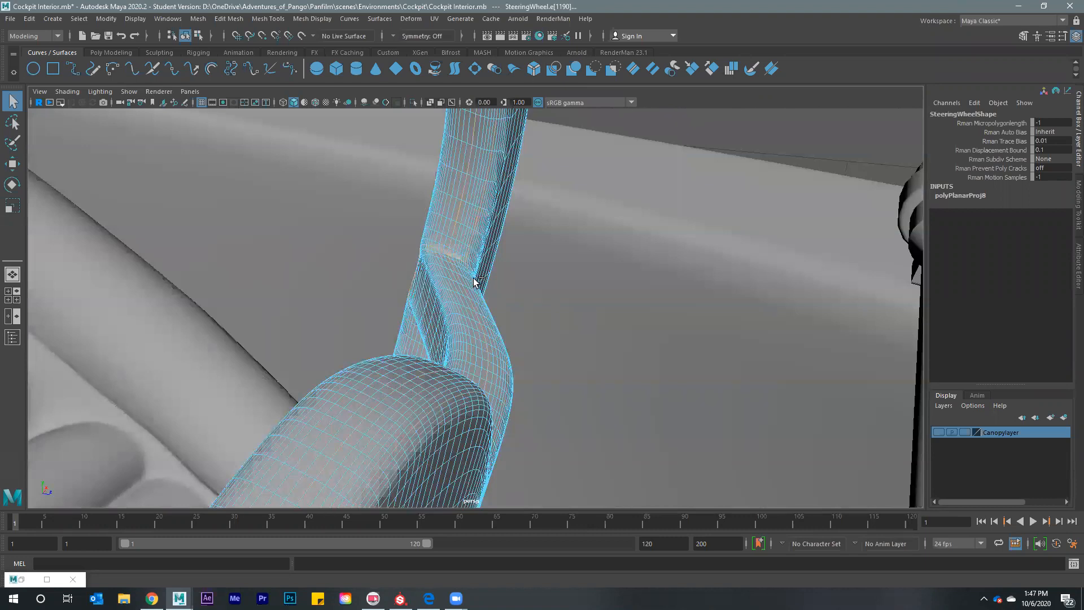
key(bracketleft)
key(bracketleft)
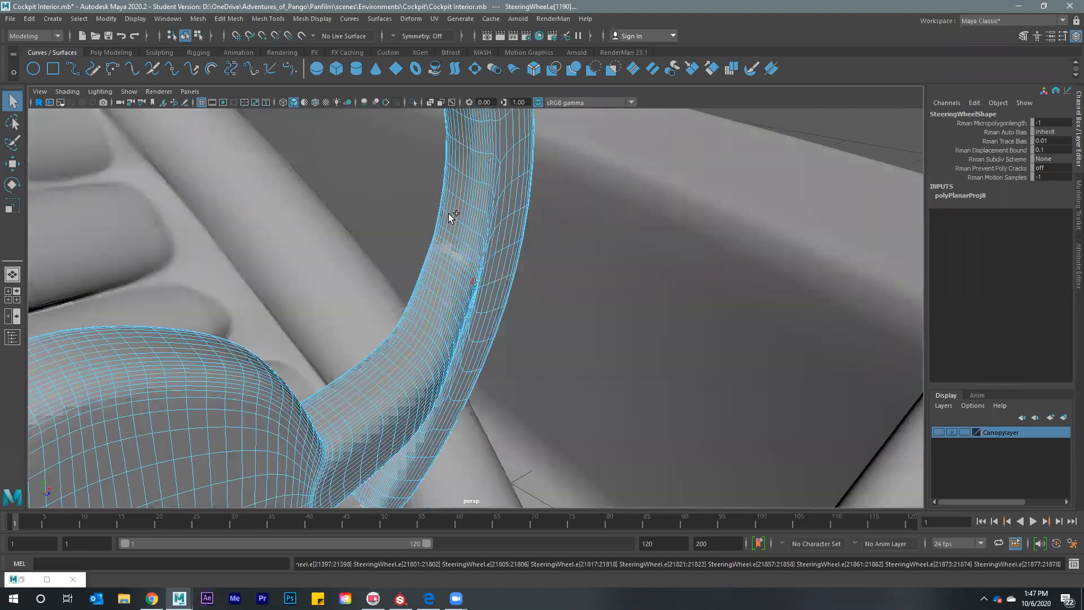
Undo the last selection change and add the lengthwise seam edges along the steering wheel's spokes, hub rim and grips
key(ctrl+z)
alt+drag(462, 225, 416, 288)
alt+middle_drag(430, 264, 513, 359)
alt+drag(454, 310, 397, 305)
alt+drag(292, 371, 513, 262)
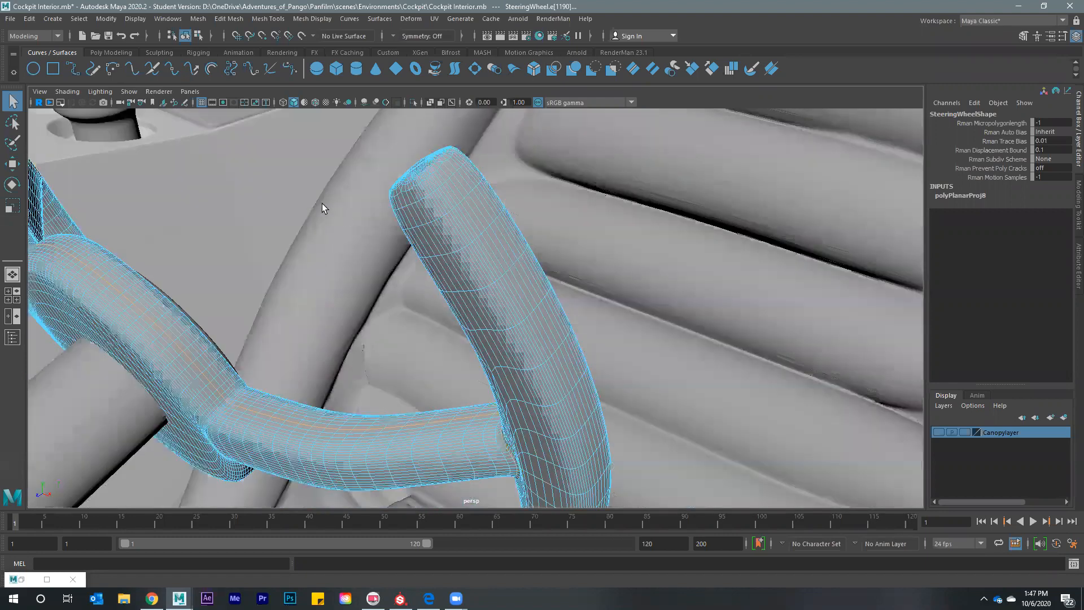
key(bracketleft)
key(bracketleft)
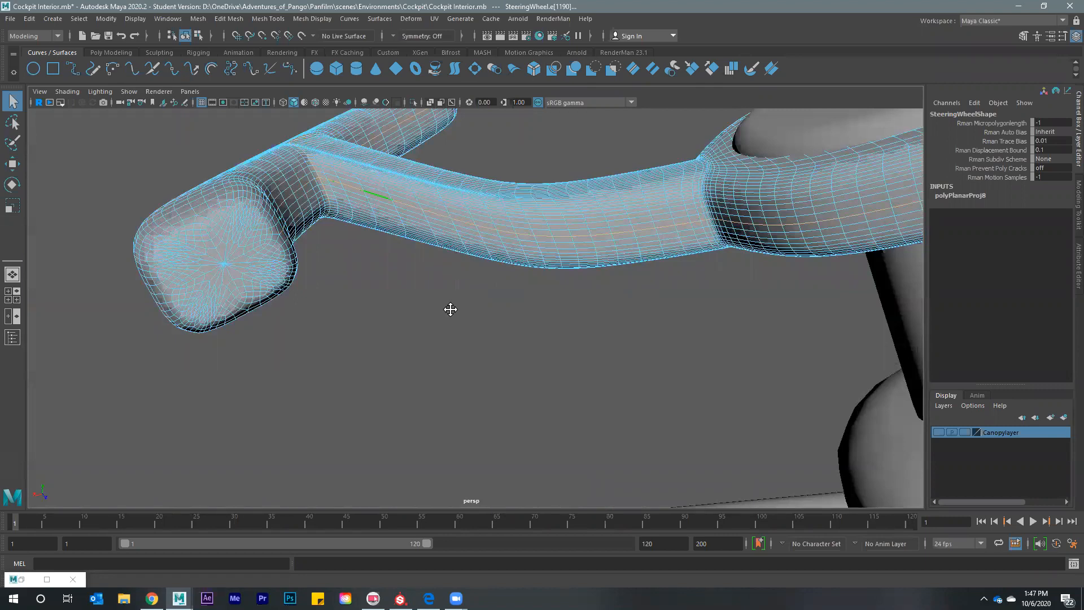
key(bracketleft)
key(bracketleft)
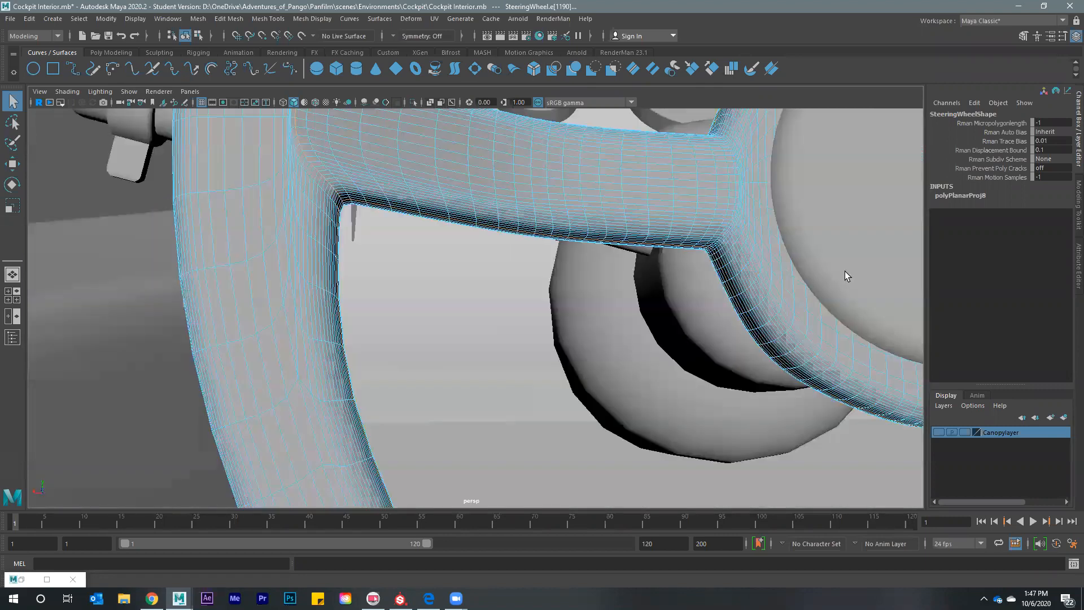
key(bracketleft)
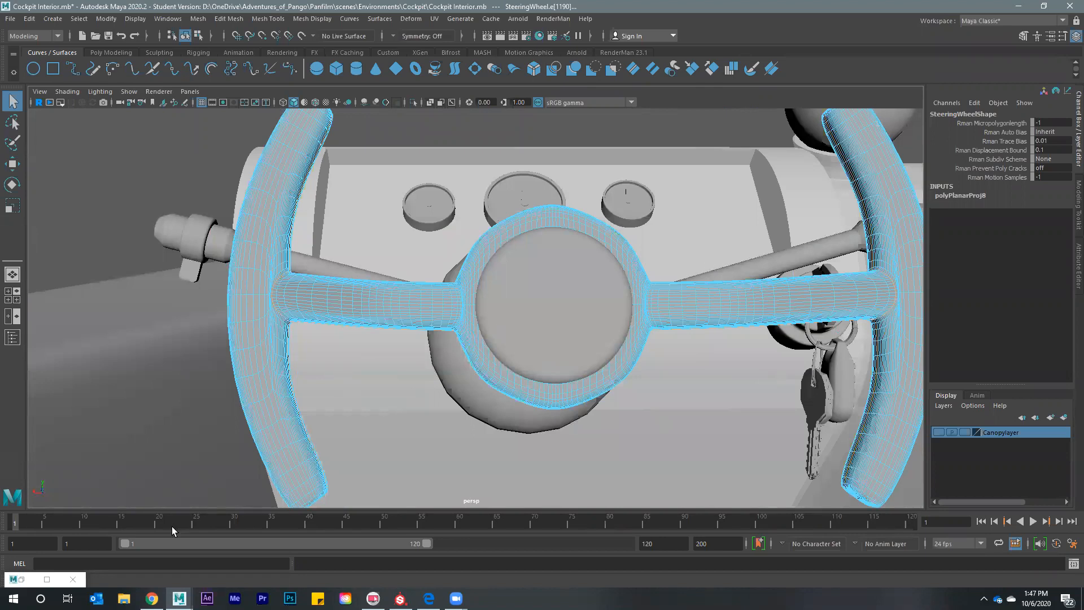
Cut the steering wheel's UVs along the selected edges and move one hub-and-spoke shell up off the overlapping one
click(21, 581)
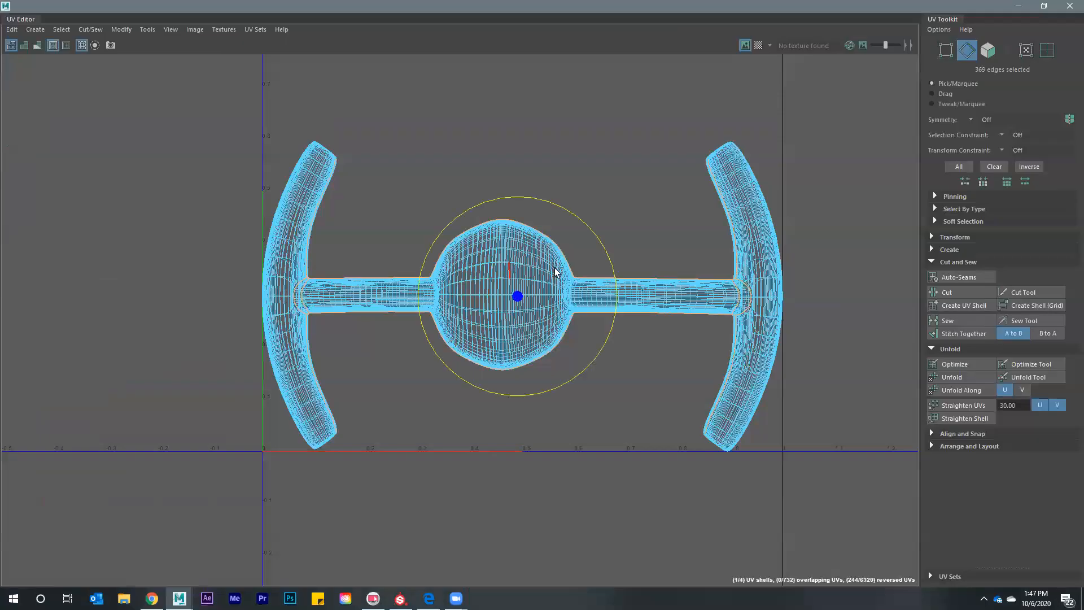
right_drag(509, 273, 525, 268)
double_click(525, 264)
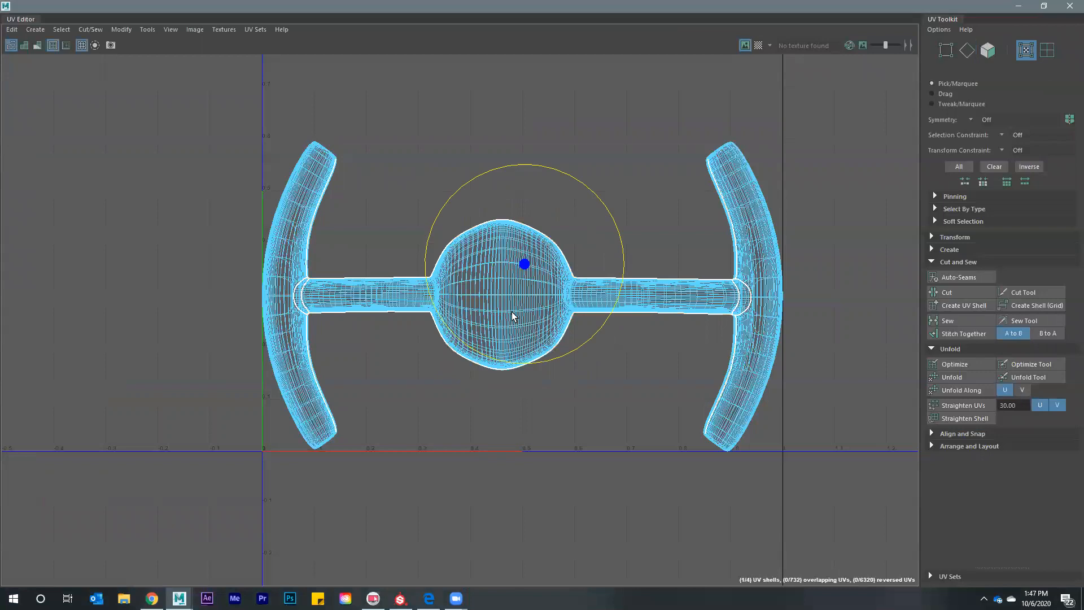
key(w)
drag(522, 294, 525, 243)
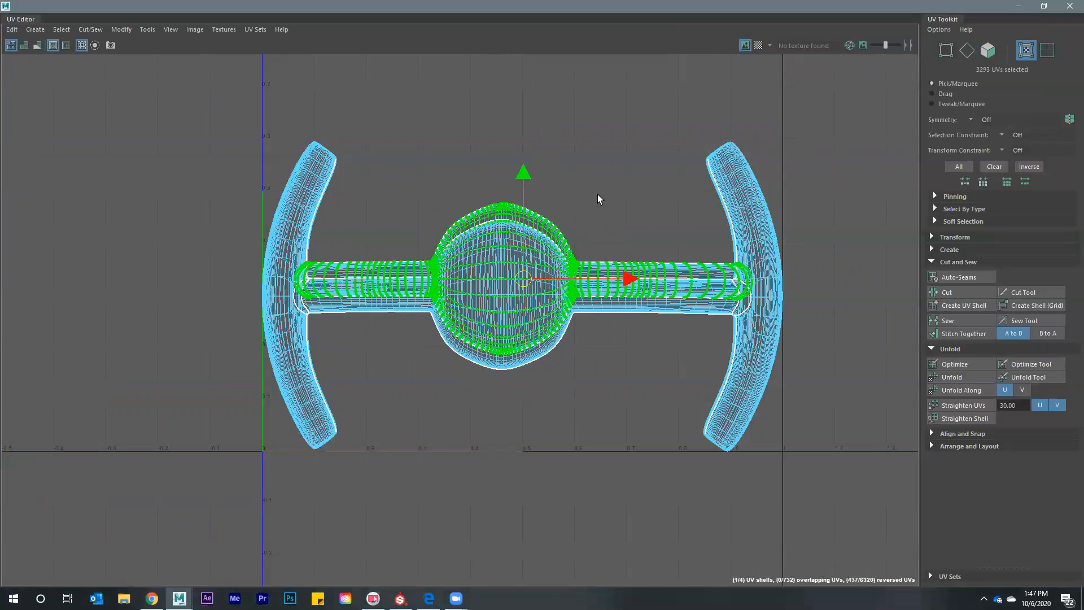
Save the scene and unfold both hub-and-spoke shells of the steering wheel, placing the first one above the other shells
click(952, 377)
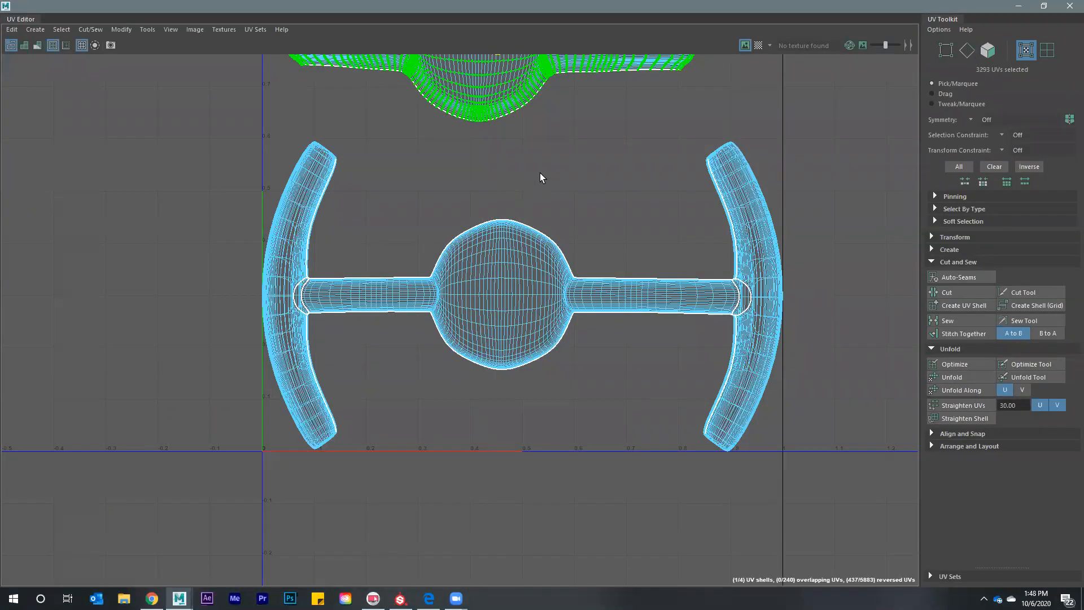
key(ctrl+s)
click(514, 309)
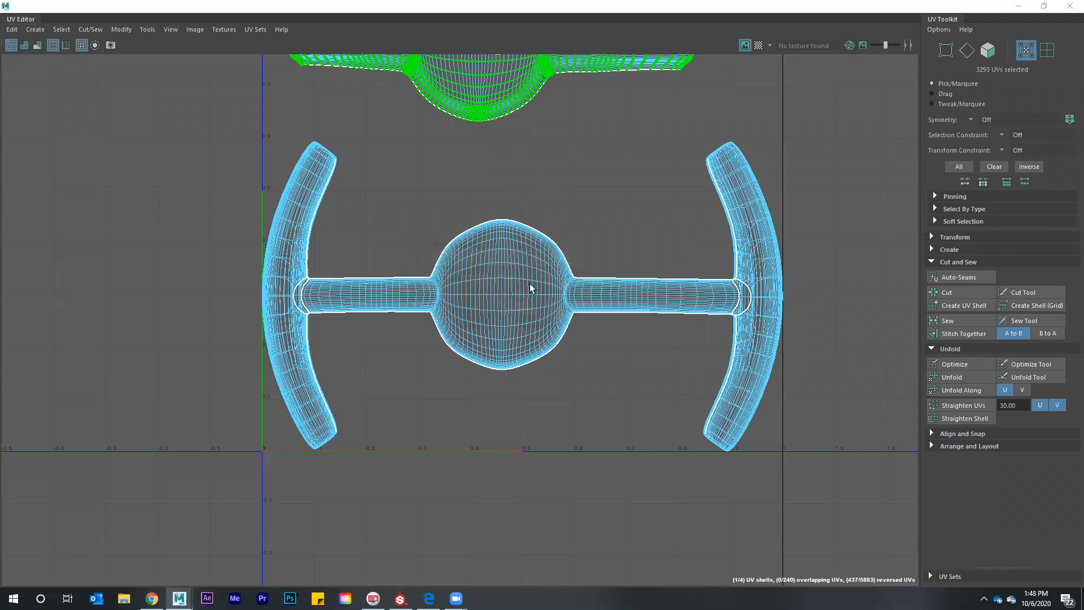
click(531, 284)
click(952, 377)
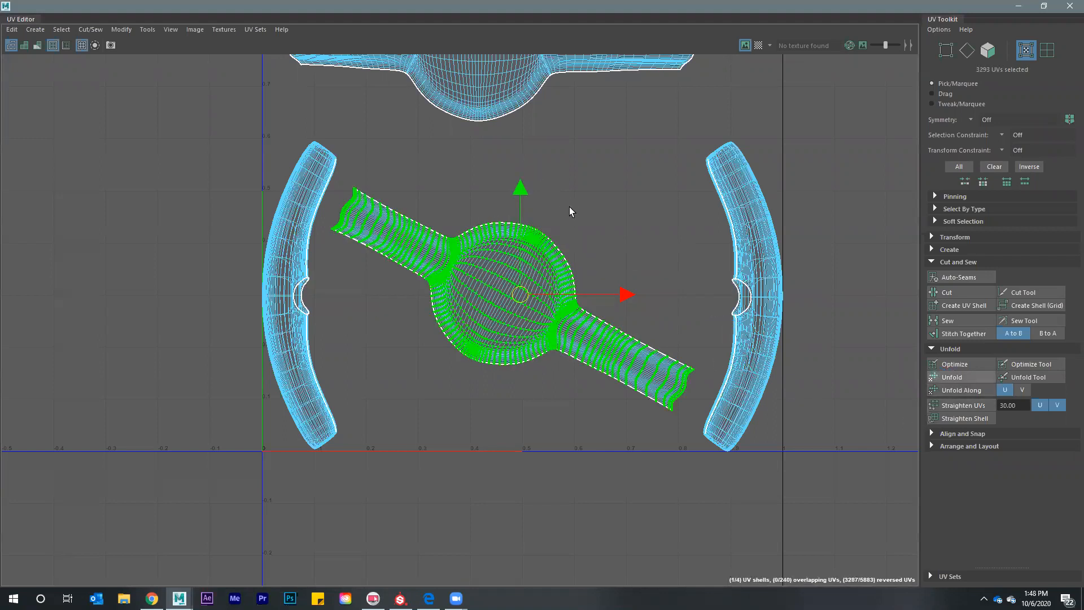
Unfold the UV shells of the steering wheel's two side grips
alt+middle_drag(814, 392, 805, 401)
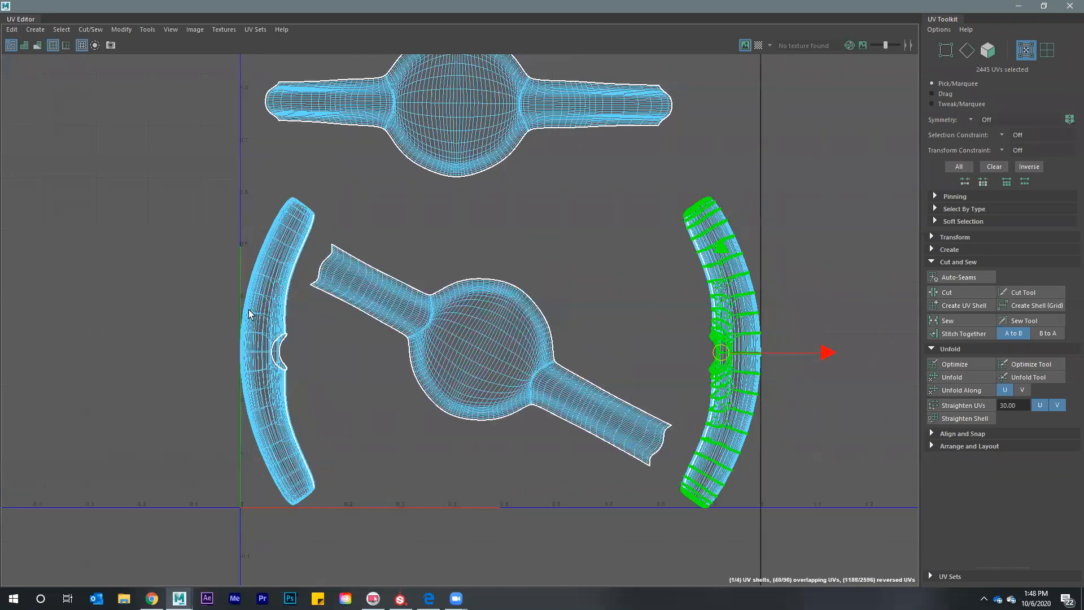
shift+right_drag(265, 317, 335, 350)
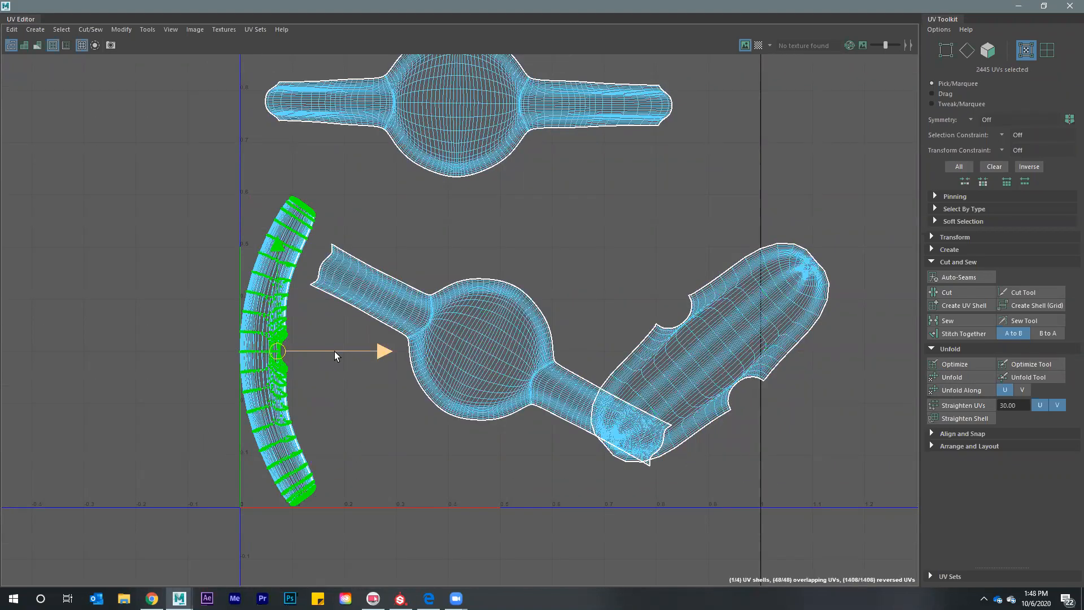
shift+right_drag(325, 364, 353, 392)
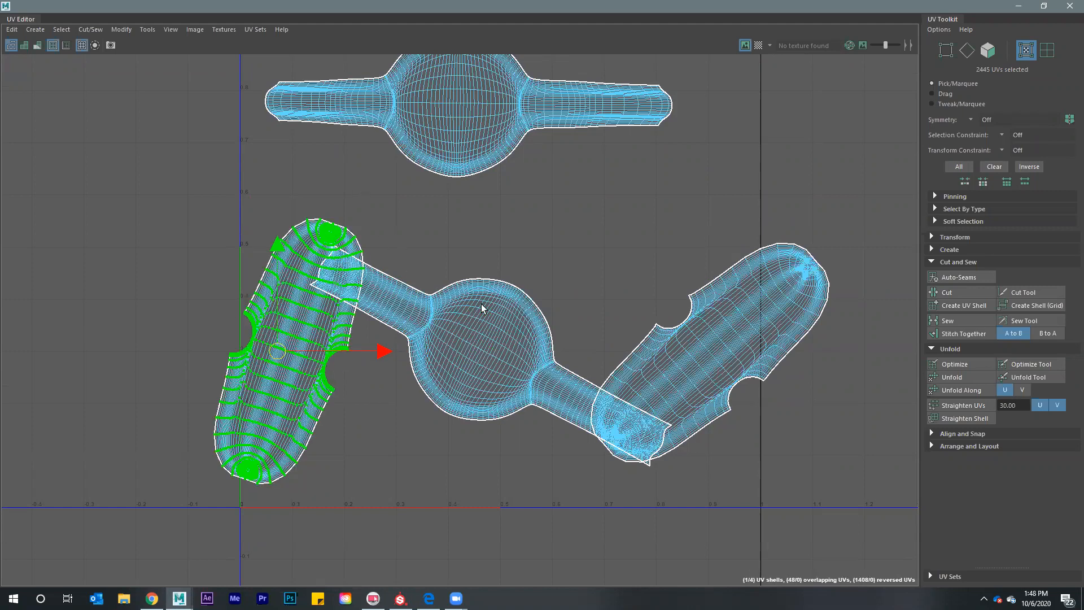
Select a few UVs in the middle of the upper hub shell and check their location on the steering wheel model
alt+middle_drag(421, 267, 442, 294)
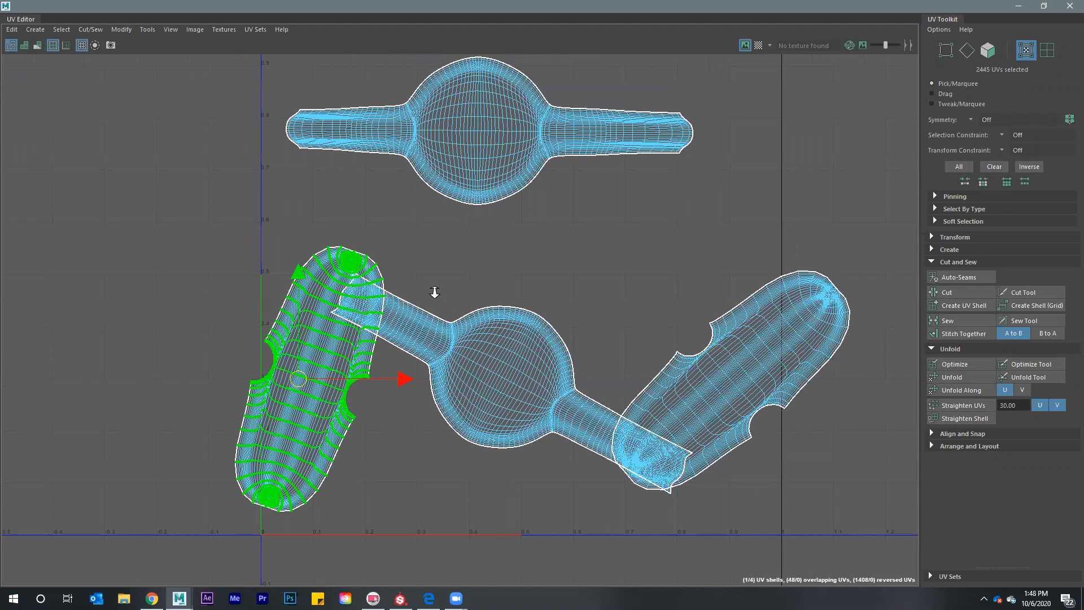
alt+middle_drag(374, 198, 486, 293)
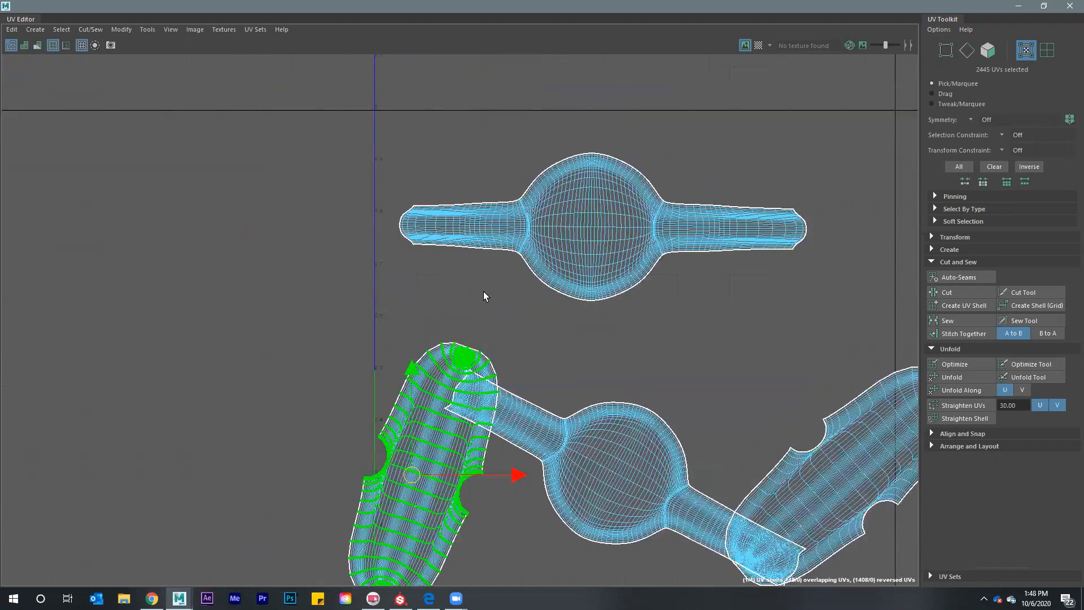
scroll(697, 220, up, 3)
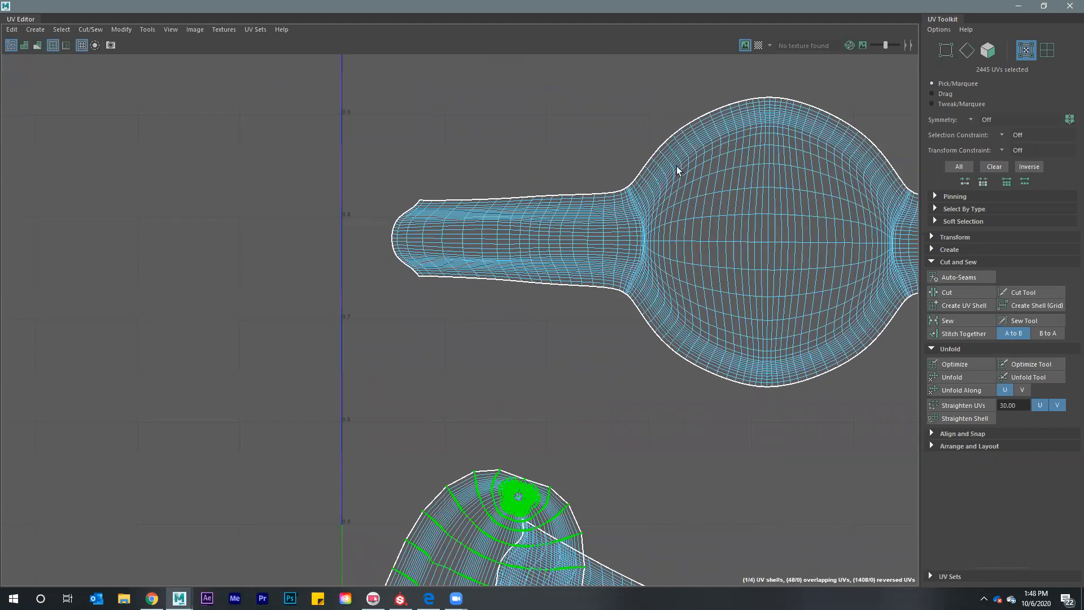
alt+middle_drag(676, 166, 595, 150)
drag(654, 162, 729, 246)
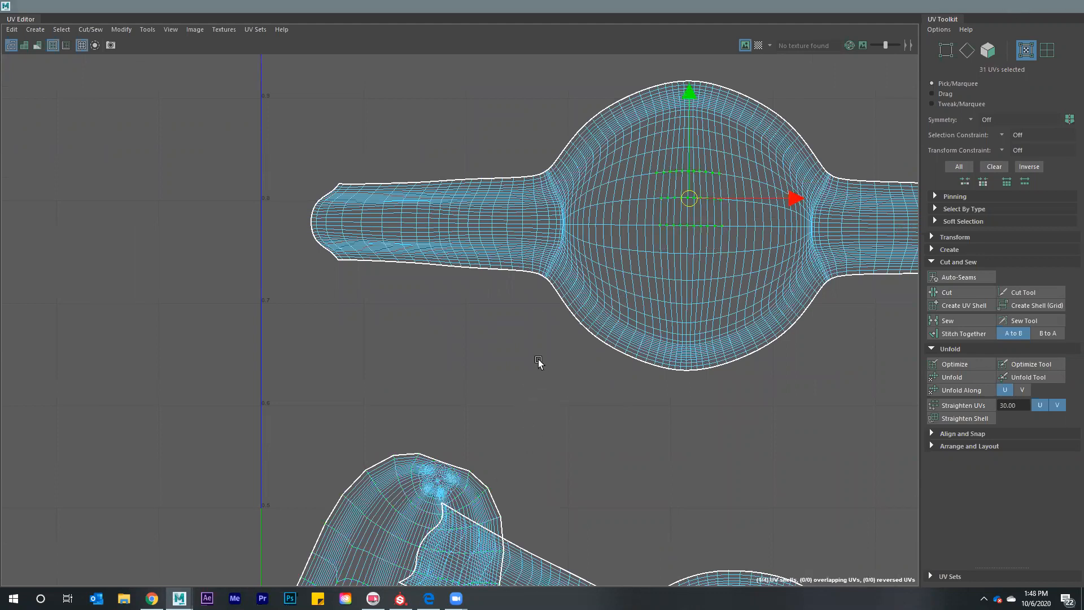
key(super+Down)
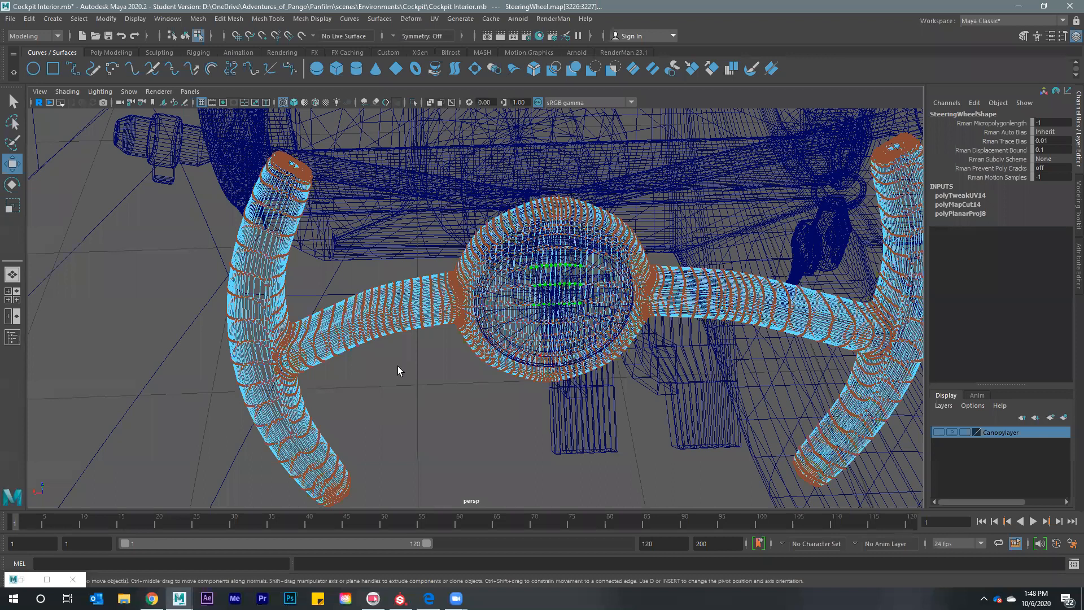
alt+drag(410, 274, 626, 363)
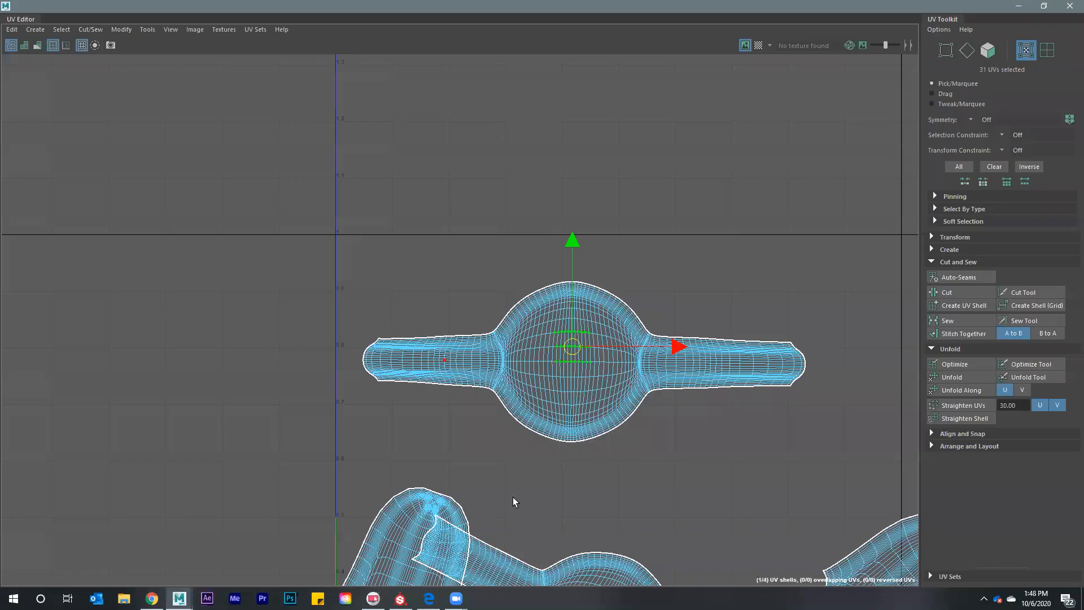
scroll(511, 494, up, 3)
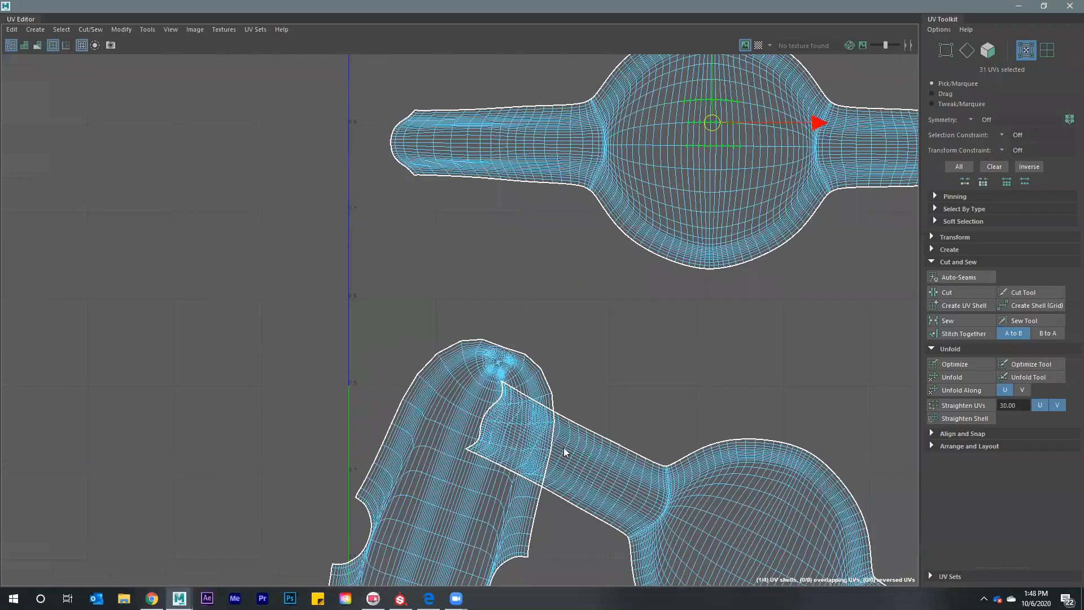
Select the edges where the first side grip meets the upper hub shell's spoke and stitch the two shells together
alt+middle_drag(562, 444, 637, 556)
right_drag(514, 442, 559, 456)
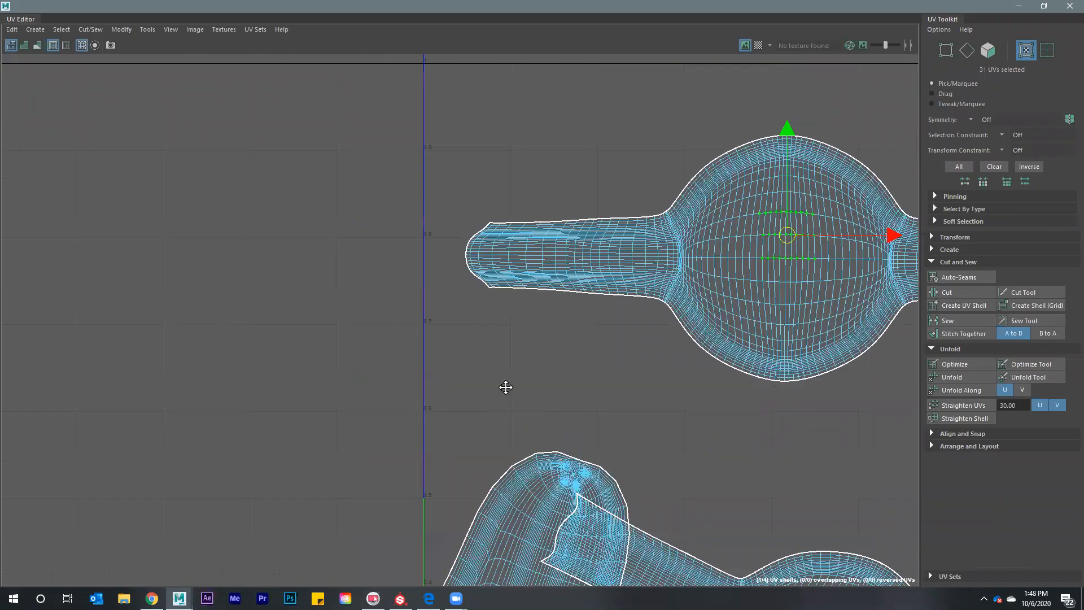
alt+middle_drag(630, 500, 677, 294)
drag(583, 427, 644, 461)
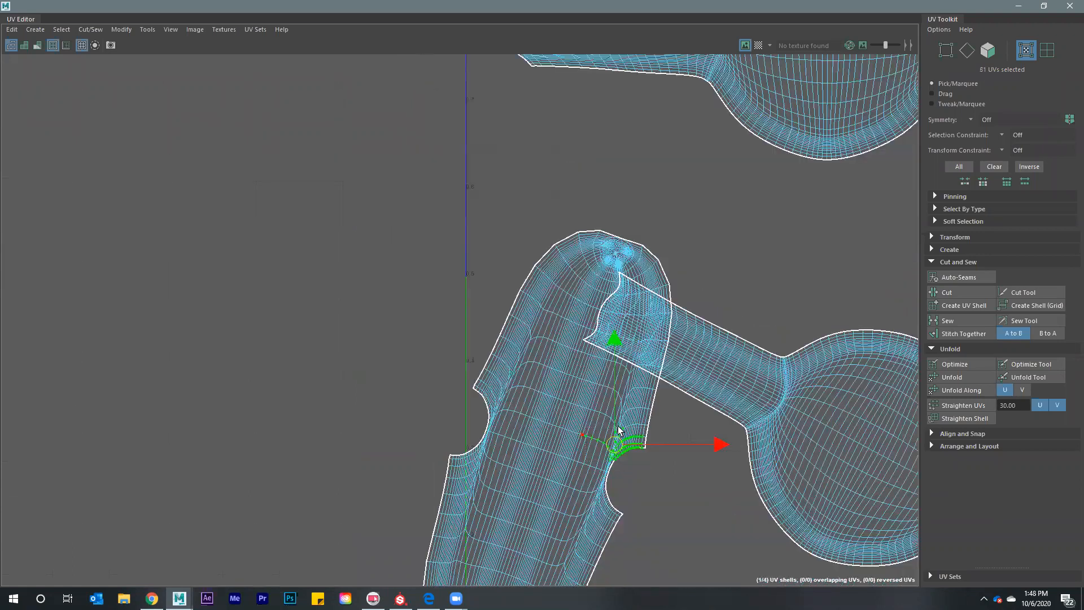
right_drag(546, 391, 559, 376)
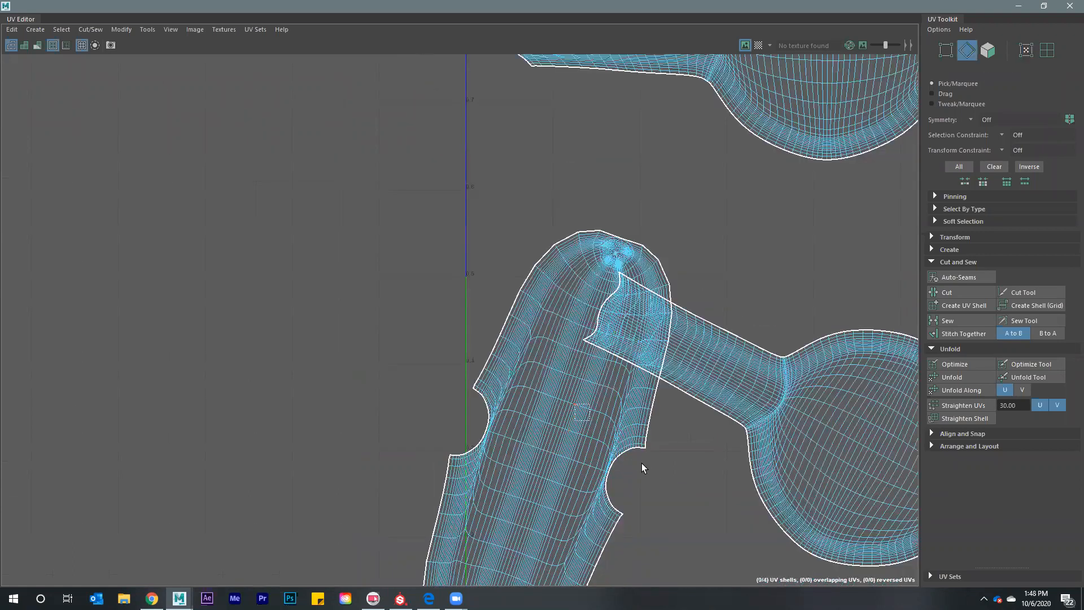
alt+middle_drag(530, 464, 459, 455)
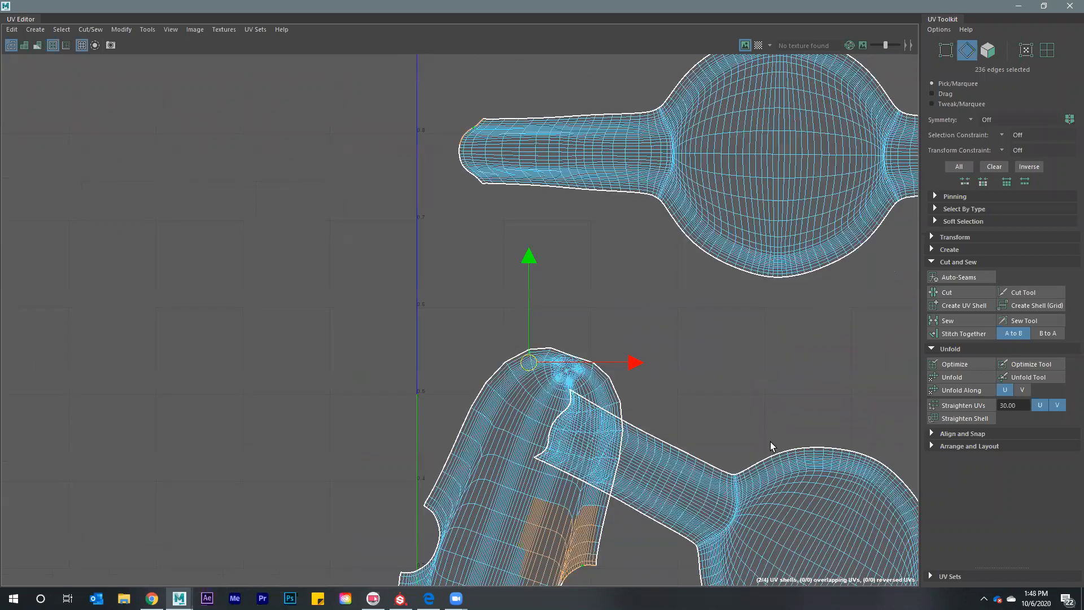
click(949, 333)
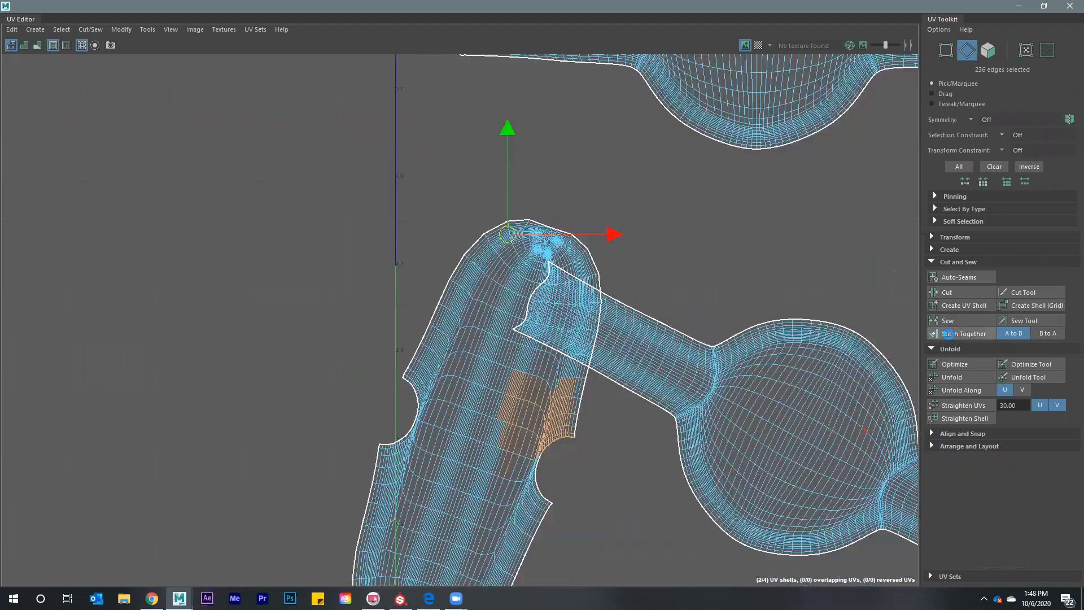
alt+middle_drag(580, 231, 591, 272)
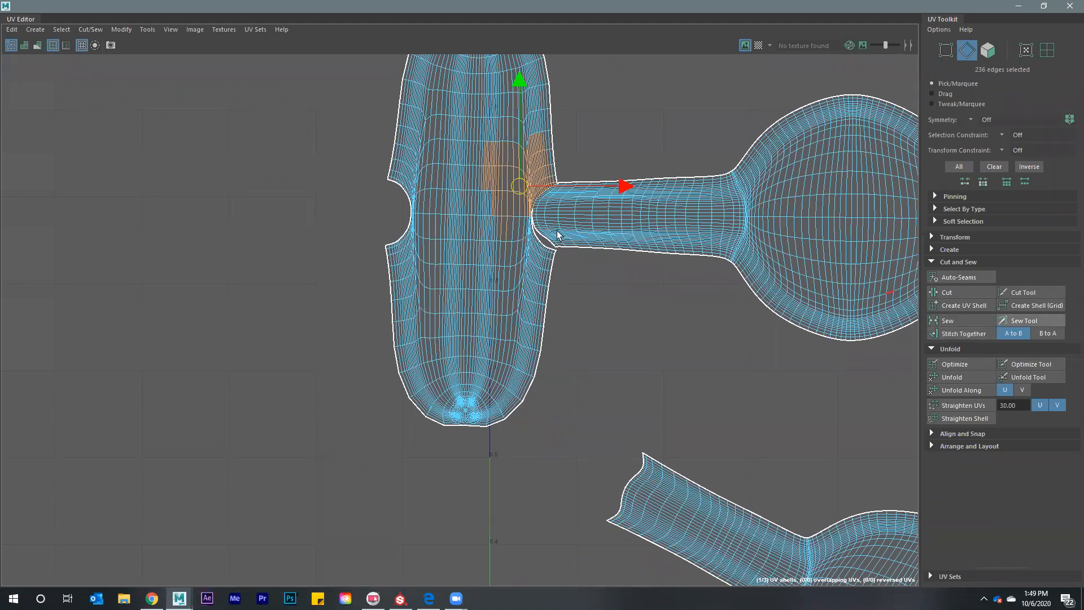
Sew the remaining open seam edges between the attached grip and the upper hub's spoke with the Sew Tool
scroll(563, 247, up, 3)
drag(490, 189, 549, 244)
scroll(633, 280, down, 1)
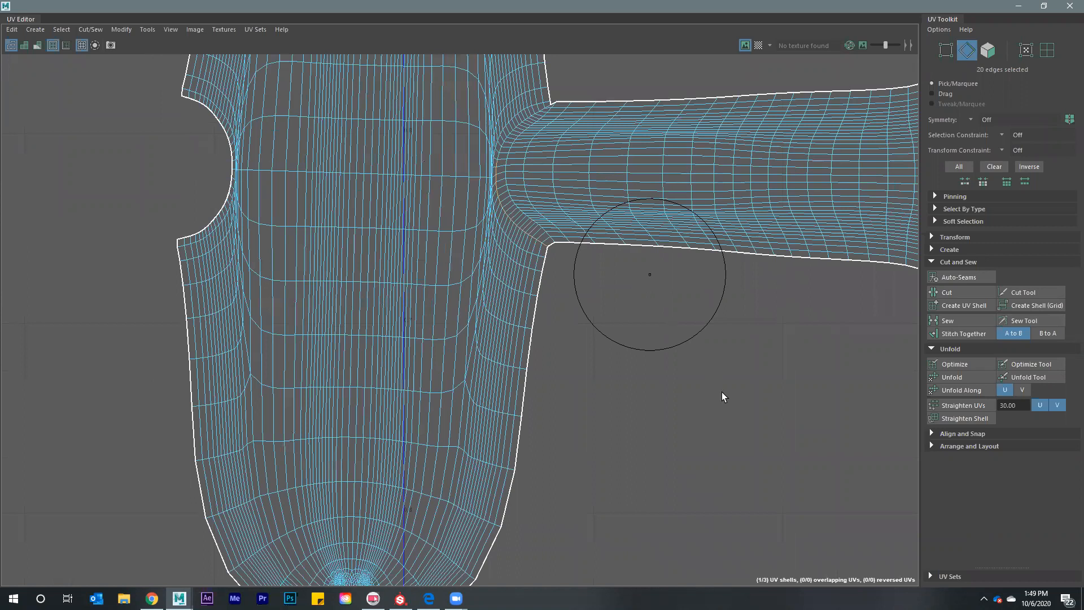
scroll(722, 392, down, 2)
scroll(602, 420, down, 4)
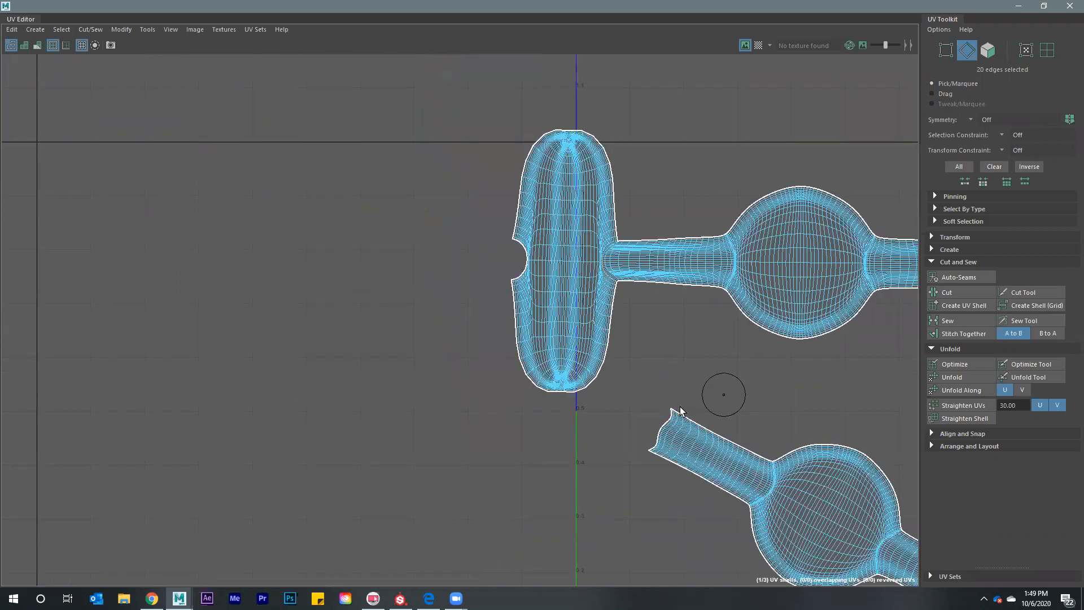
Select the edges around the second grip's spoke opening and stitch that grip to the upper hub's opposite spoke
alt+middle_drag(681, 407, 294, 328)
key(q)
mouse_move(677, 391)
right_down()
mouse_move(622, 383)
mouse_move(653, 381)
right_up()
click(660, 411)
drag(626, 390, 670, 425)
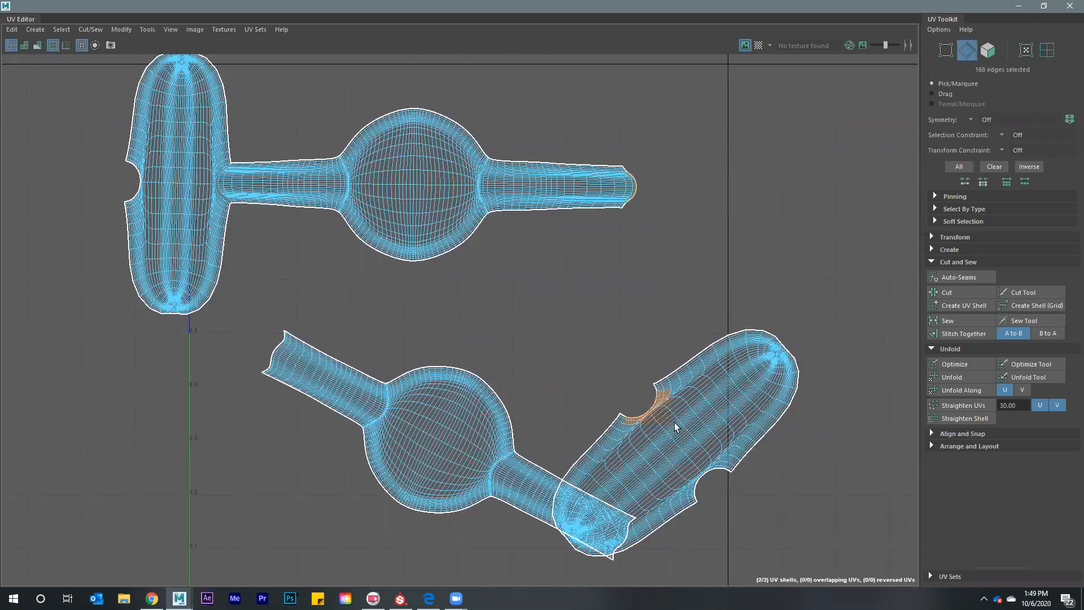
click(969, 334)
right_drag(654, 190, 657, 159)
Sew the leftover seam edges between the second grip and its spoke with the Sew Tool
click(1004, 324)
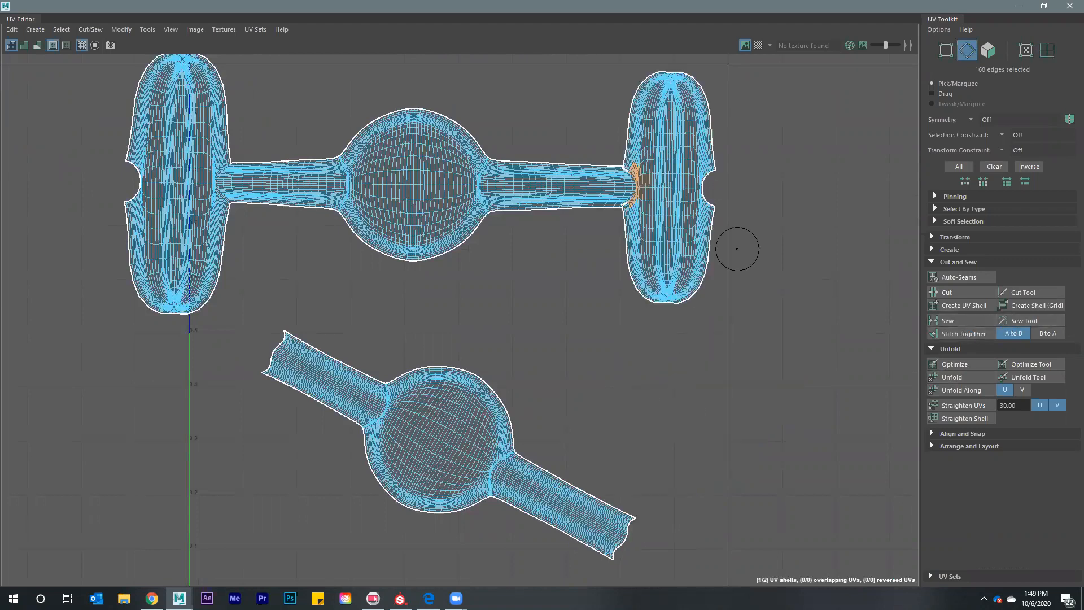
alt+middle_drag(575, 224, 566, 257)
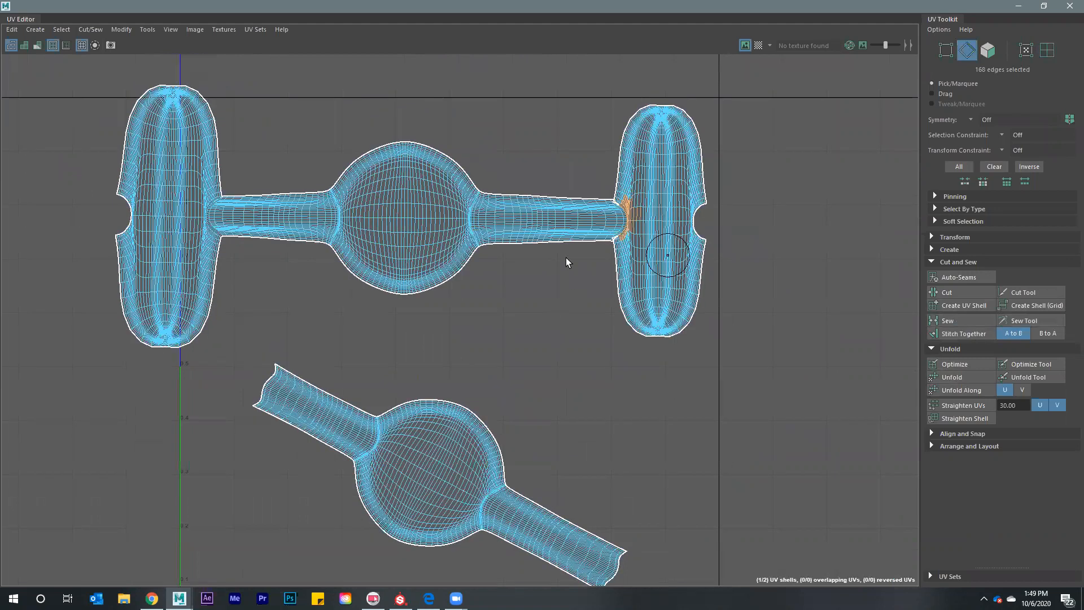
alt+middle_drag(562, 305, 518, 350)
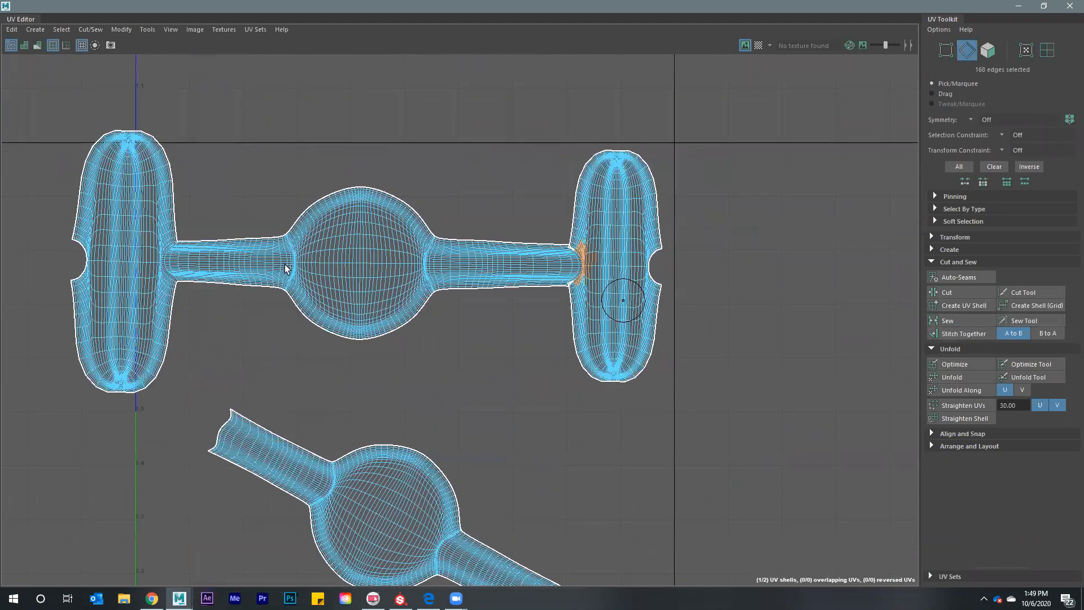
alt+right_drag(582, 257, 569, 309)
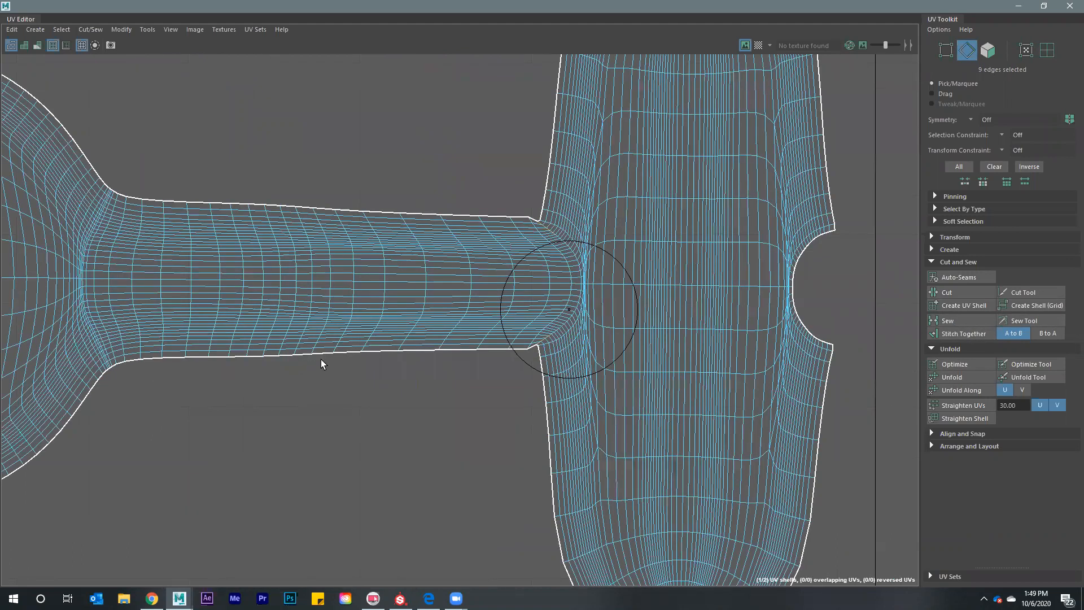
alt+right_drag(413, 361, 413, 350)
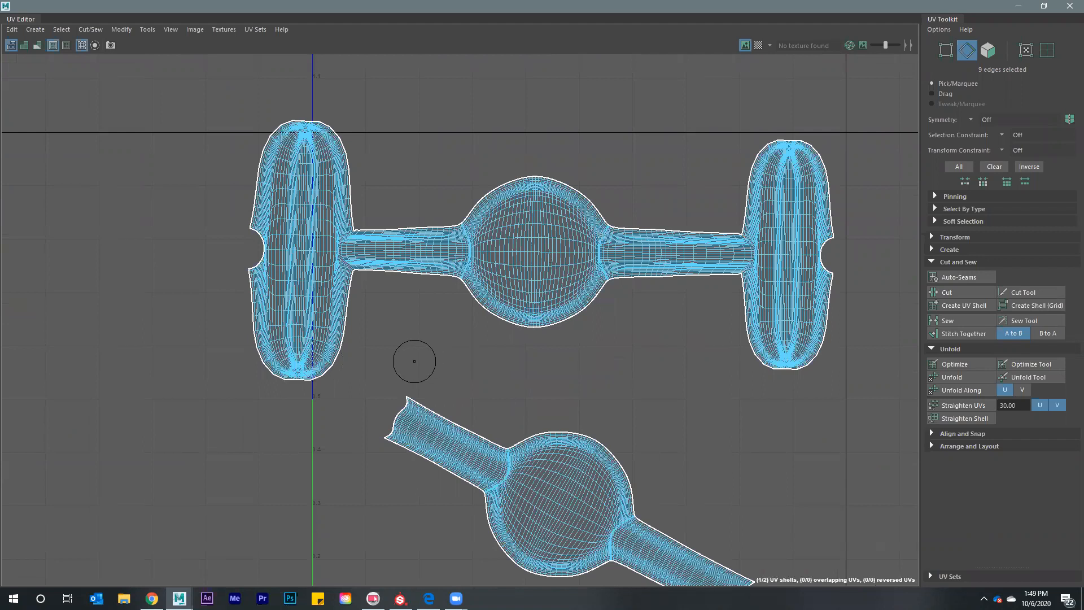
Select all UVs of the joined hub, spokes and grips shell and unfold it
right_click(553, 247)
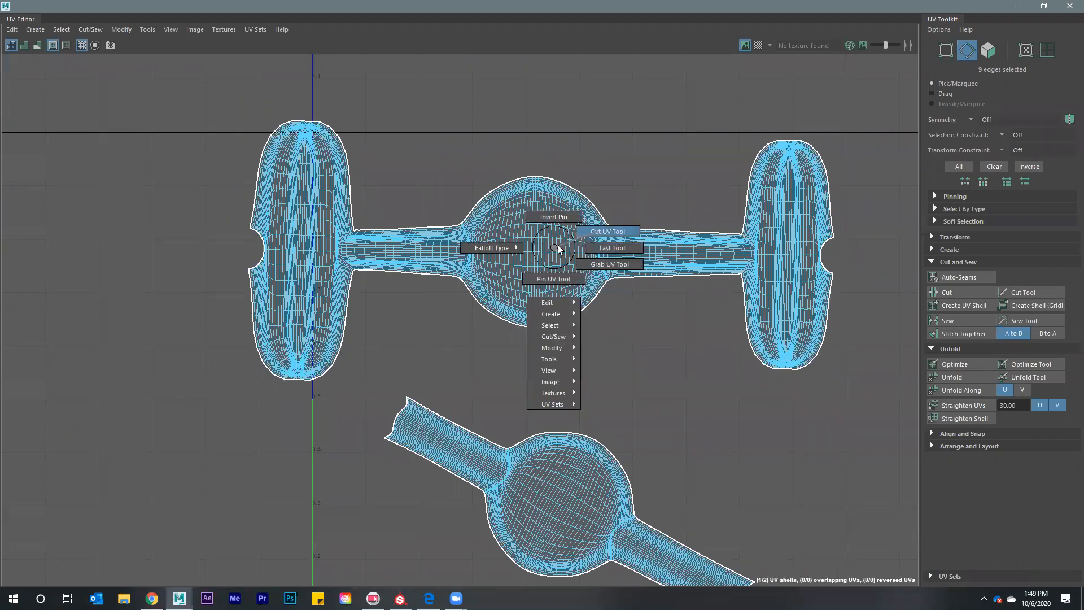
click(953, 376)
right_drag(536, 244, 570, 252)
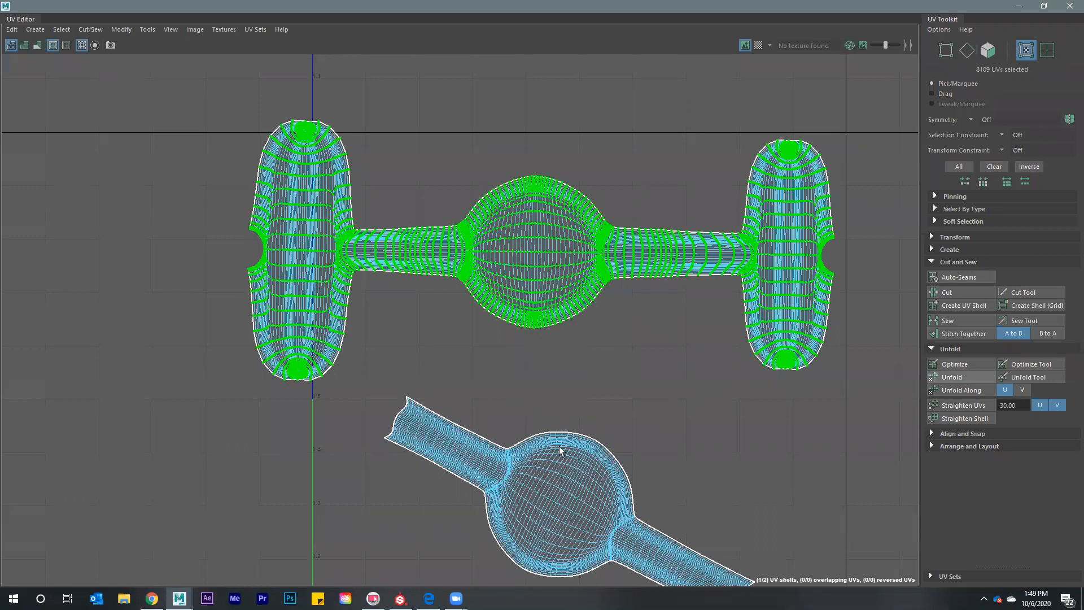
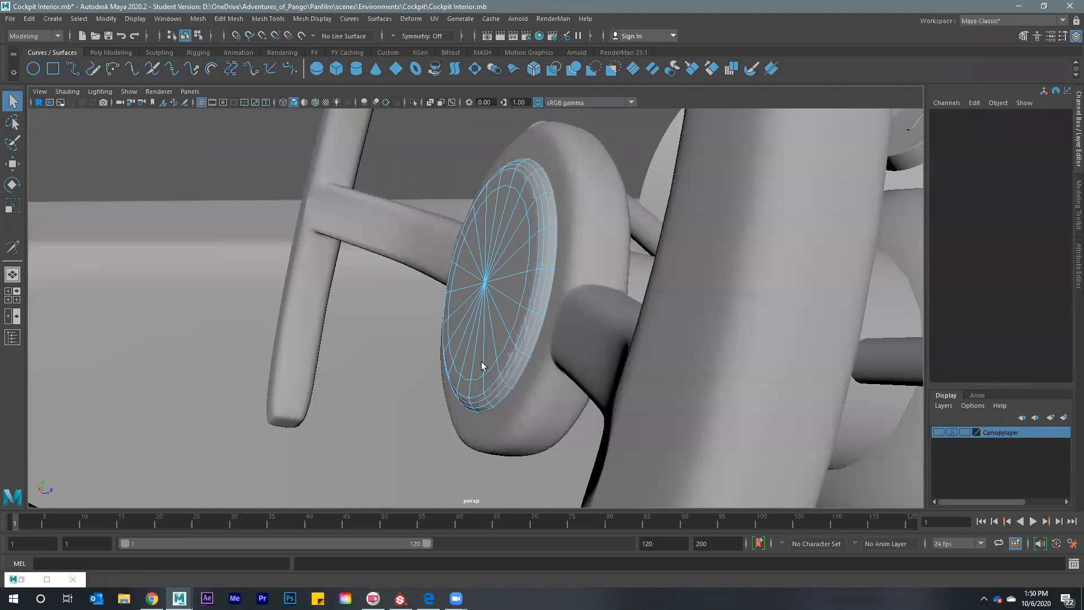
Select all UVs of the horn center disc's two shells and unfold them
key(4)
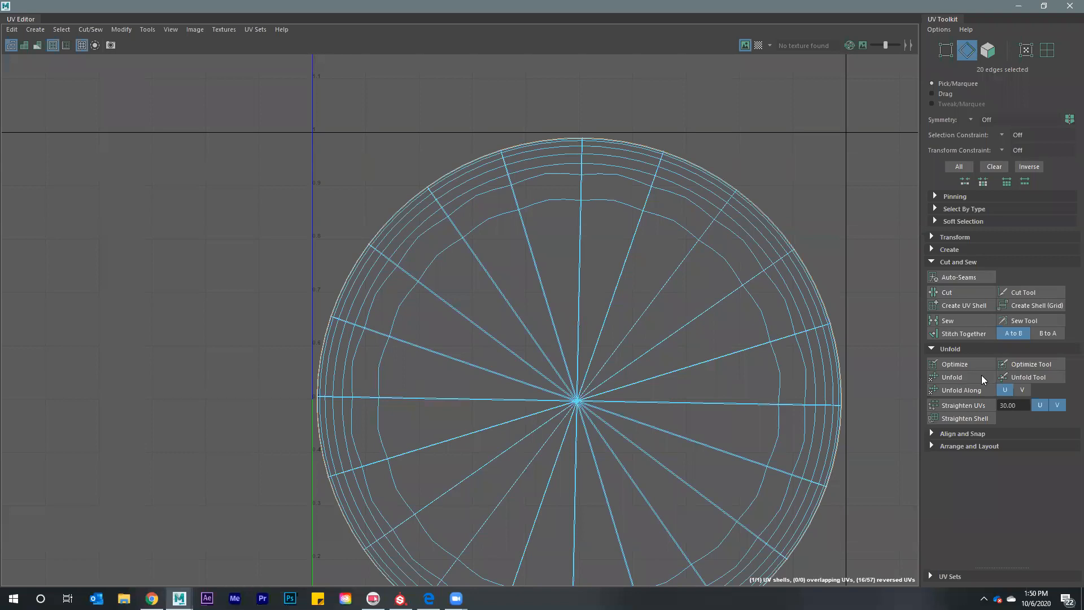
click(981, 377)
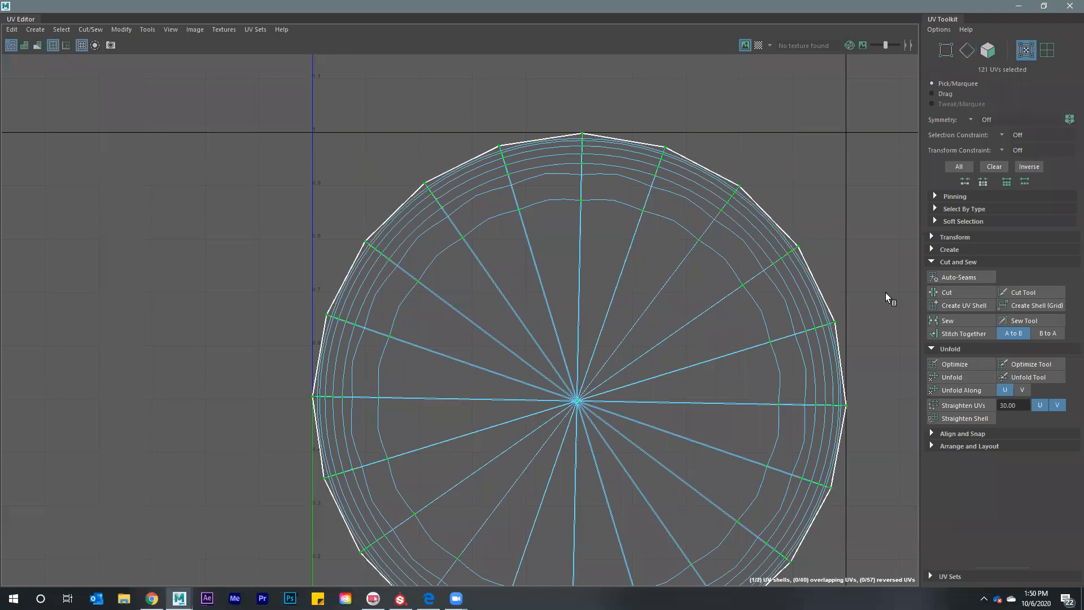
click(946, 375)
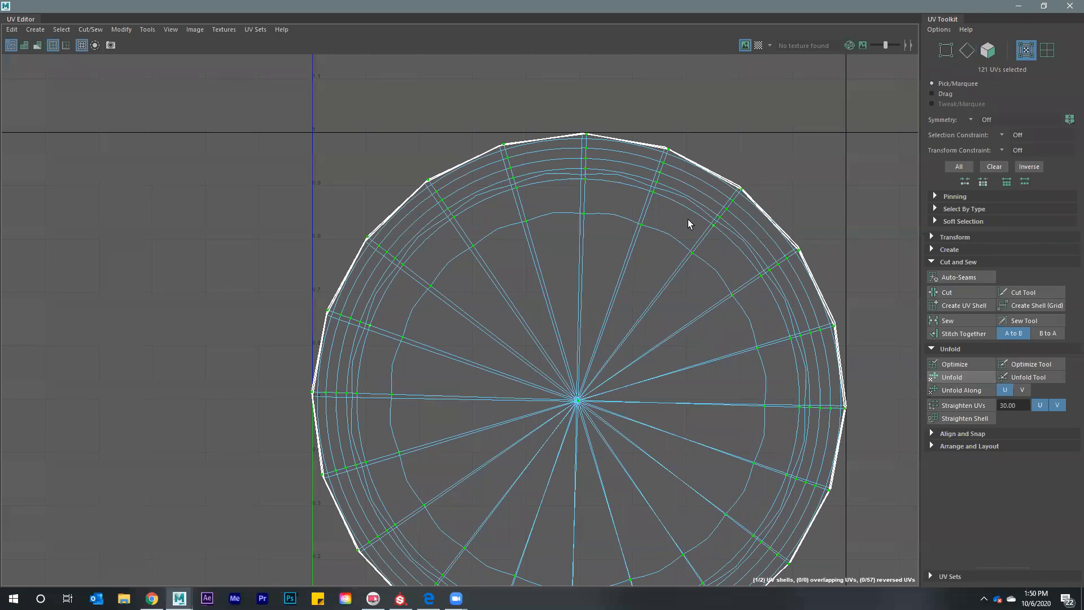
click(583, 214)
click(993, 421)
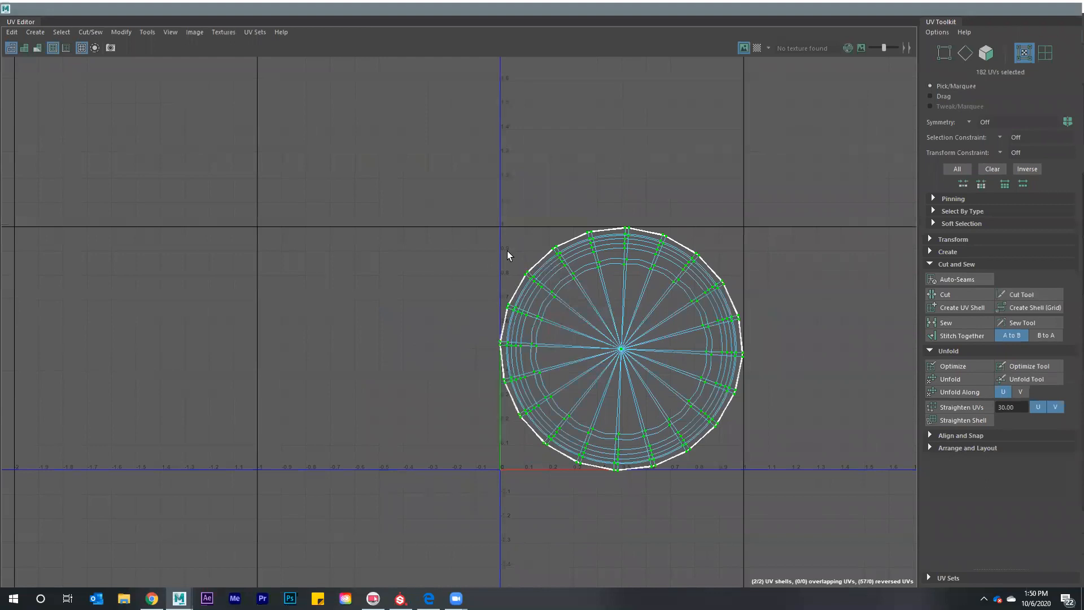
key(super+Down)
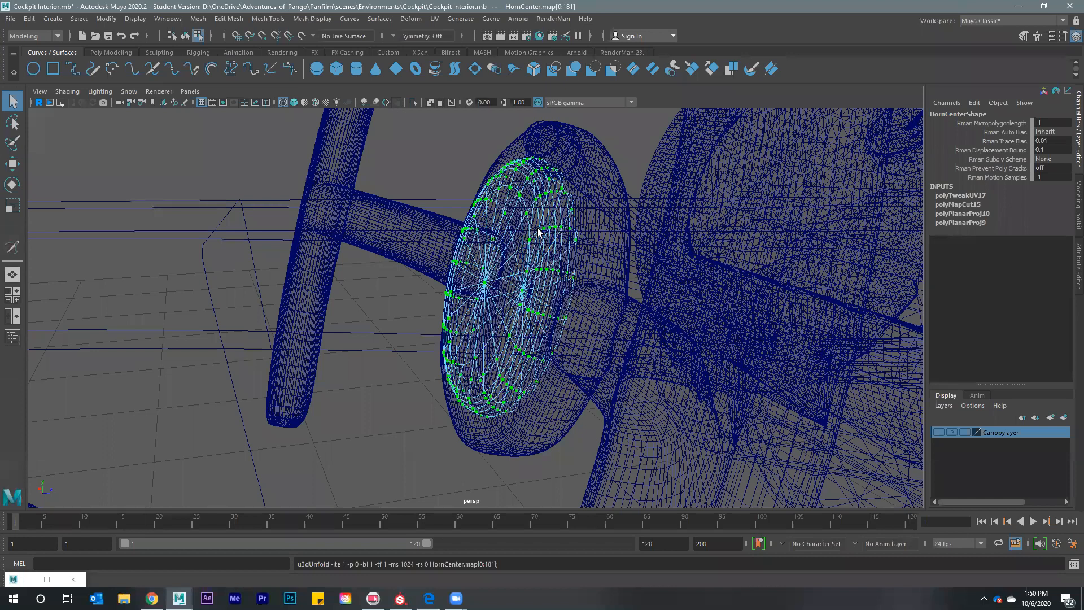
Select the three dashboard gauge dials together with their needles and bring up their UVs
right_click(497, 248)
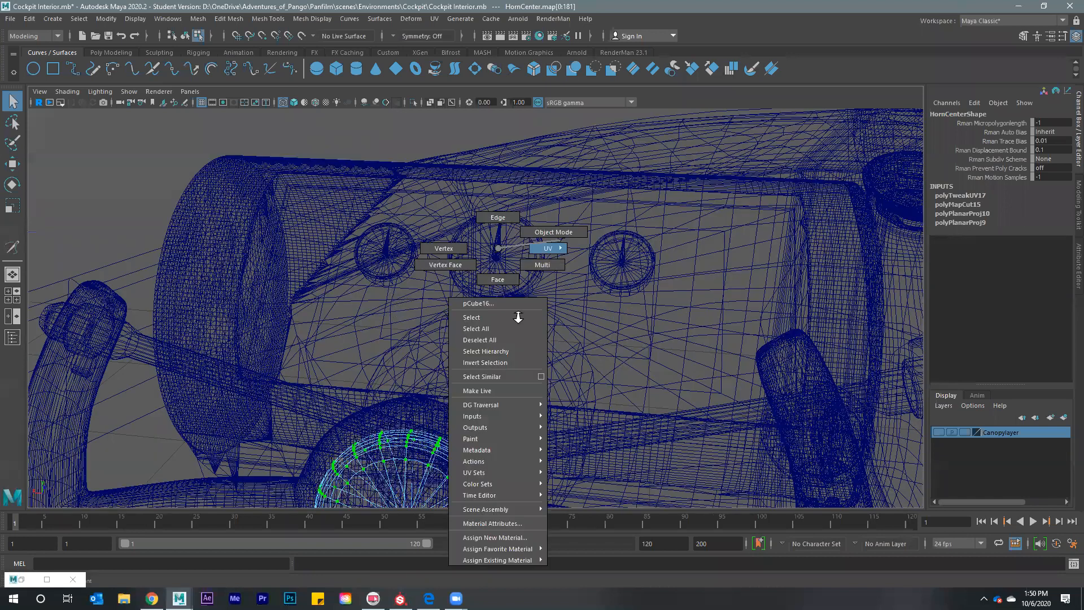
right_drag(498, 247, 560, 240)
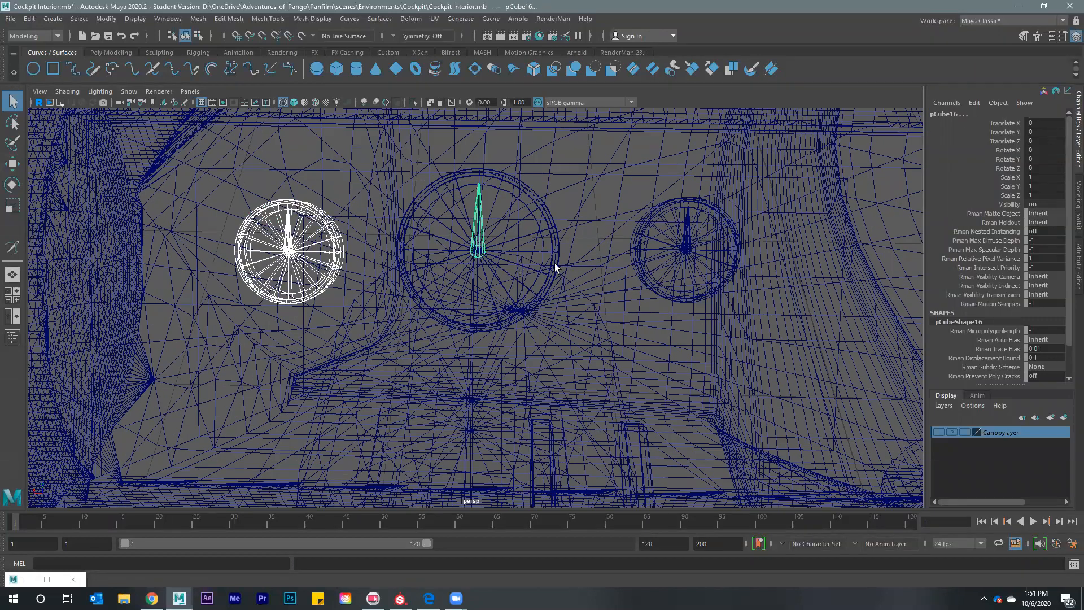
key(Up)
shift+drag(689, 242, 645, 227)
shift+click(637, 250)
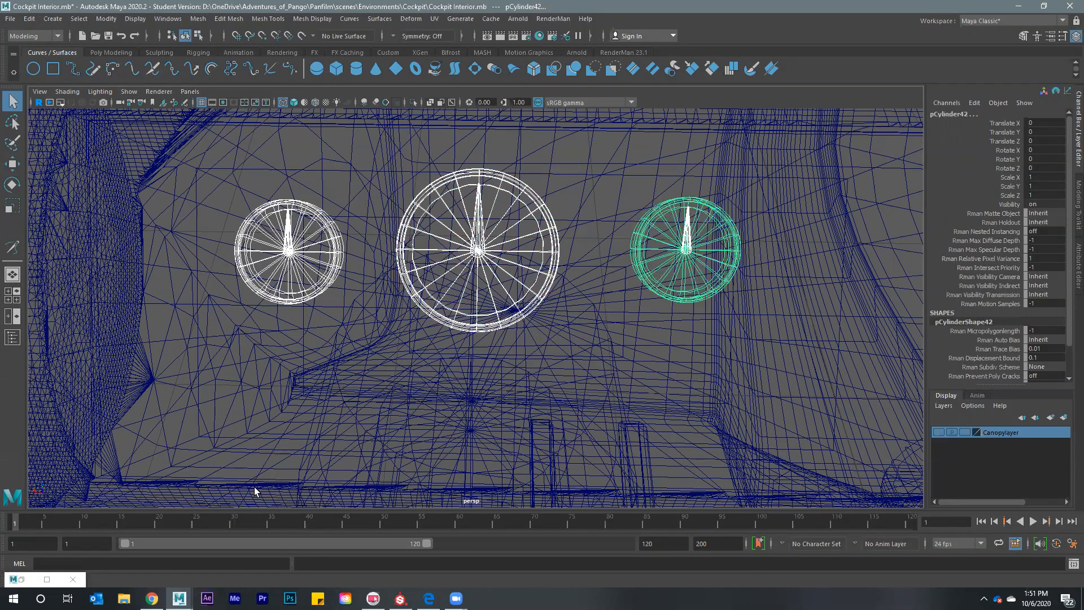
click(46, 580)
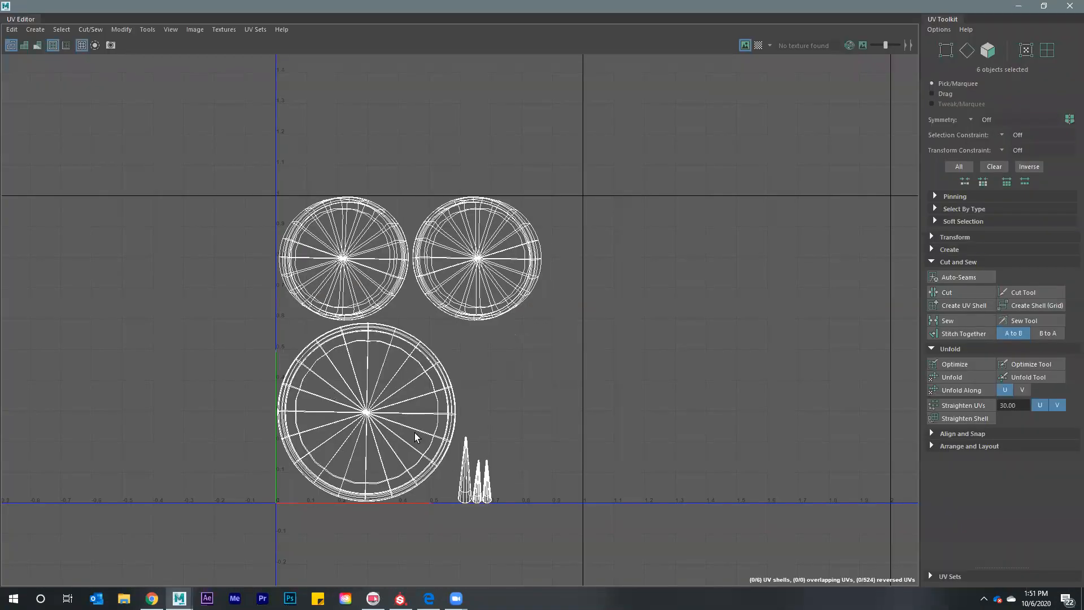
Lay out the UV shells of the gauge dials and needles without overlap in the UV square
alt+middle_drag(482, 422, 518, 377)
alt+middle_drag(455, 362, 541, 330)
key(alt)
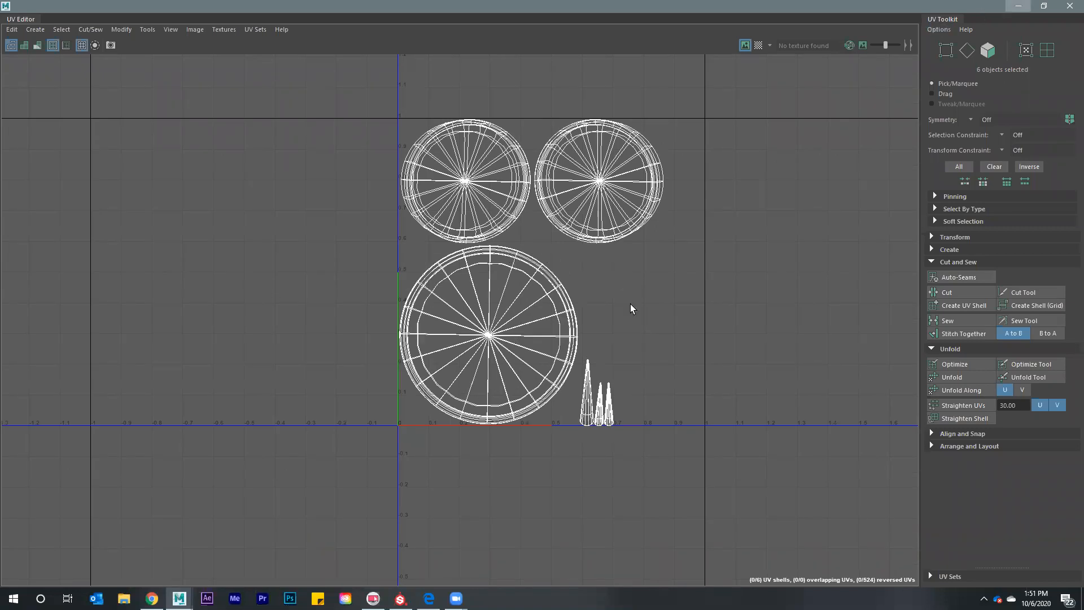
key(super+Down)
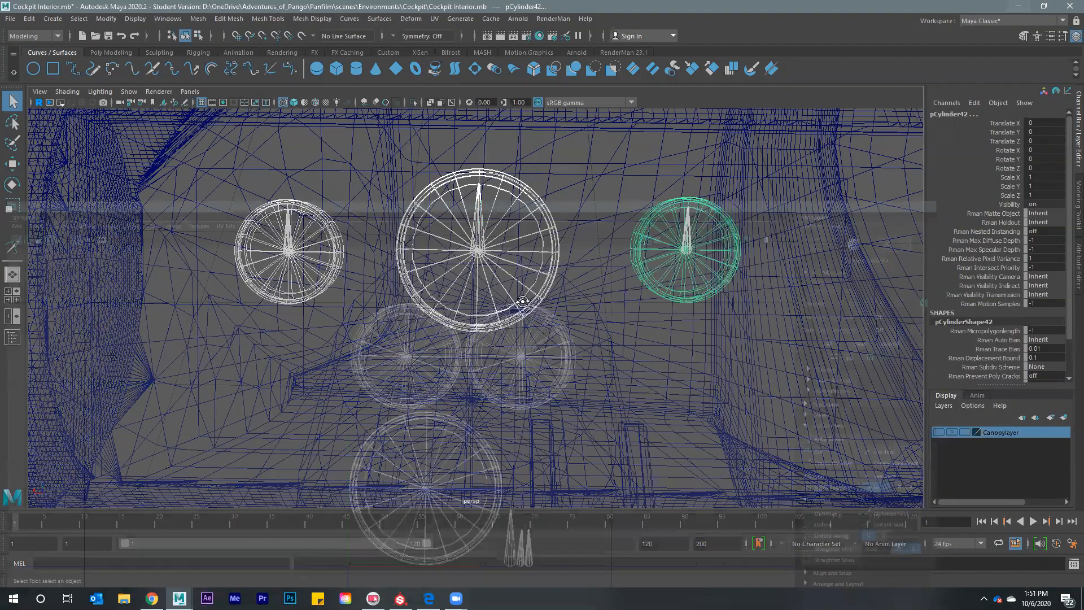
Select the bottom edge loop of the large middle gauge dial and cut its UVs there
alt+drag(522, 301, 529, 299)
alt+drag(763, 319, 588, 316)
right_drag(532, 287, 539, 339)
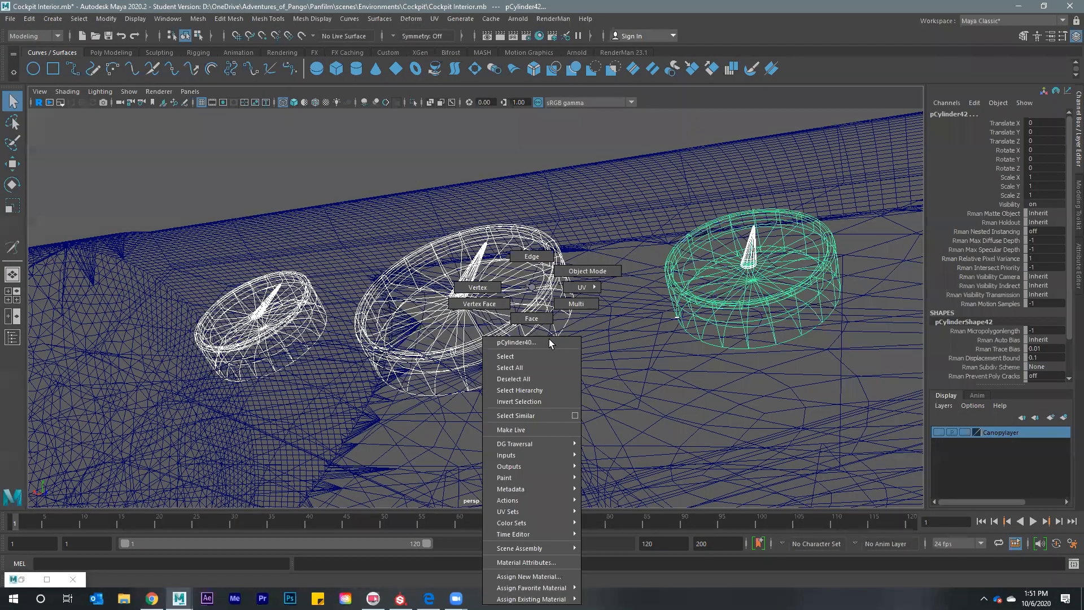
alt+drag(668, 293, 541, 266)
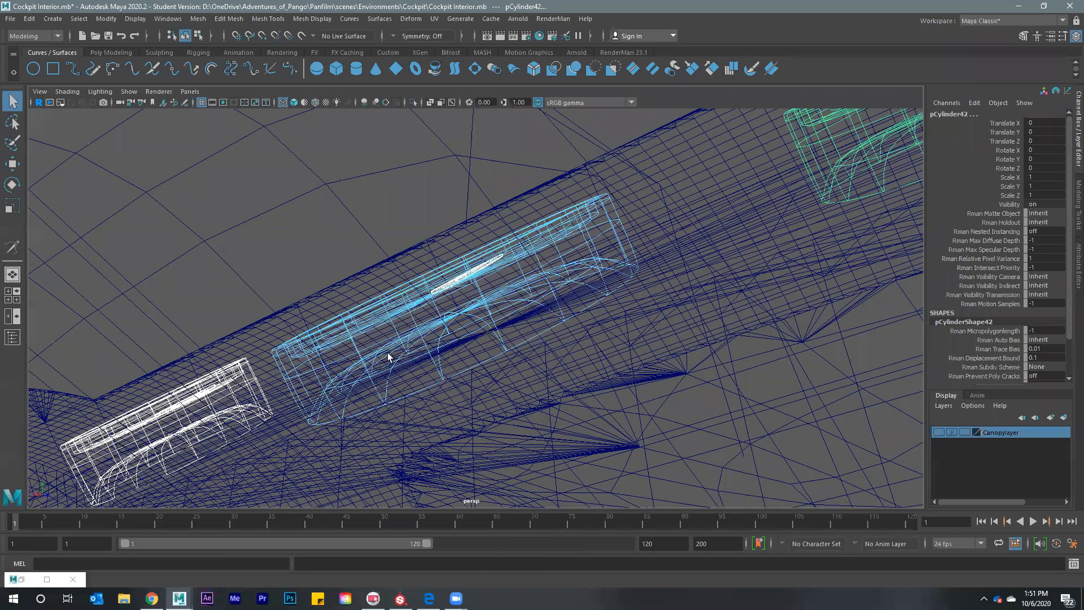
alt+drag(458, 298, 444, 305)
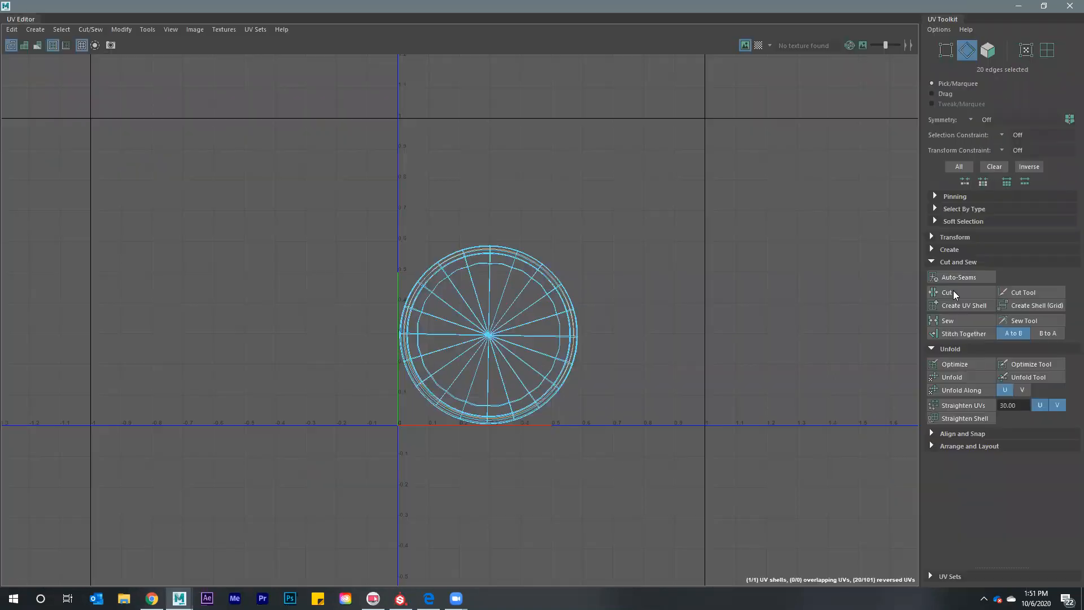
click(953, 290)
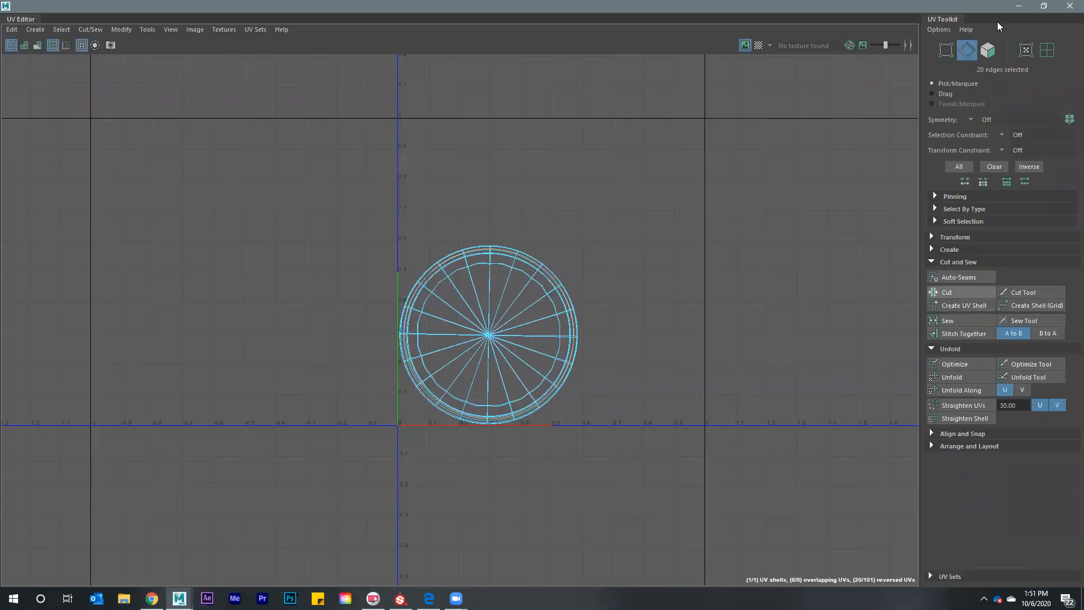
Shrink the UV Editor window and cut the UVs along the right gauge dial's bottom edge loop
double_click(956, 12)
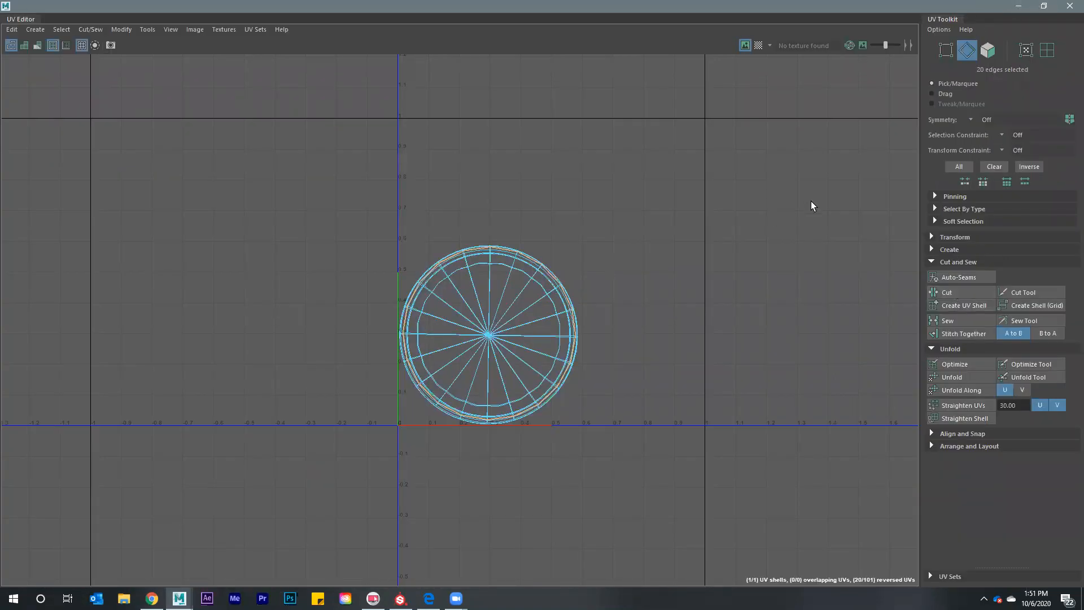
click(750, 242)
click(752, 232)
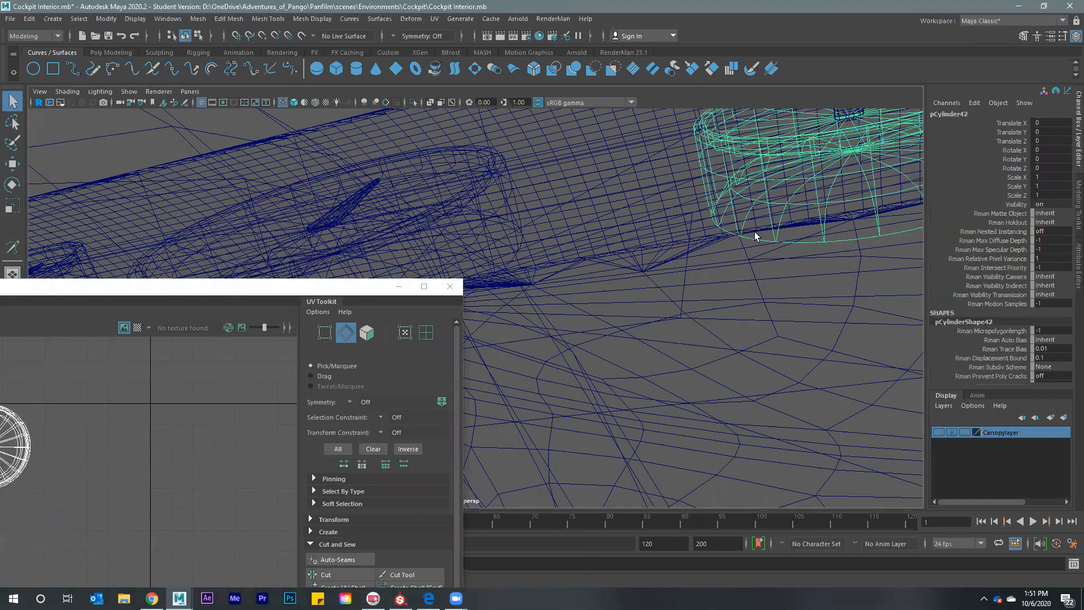
mouse_move(756, 238)
right_down()
mouse_move(758, 225)
mouse_move(755, 239)
right_up()
double_click(756, 239)
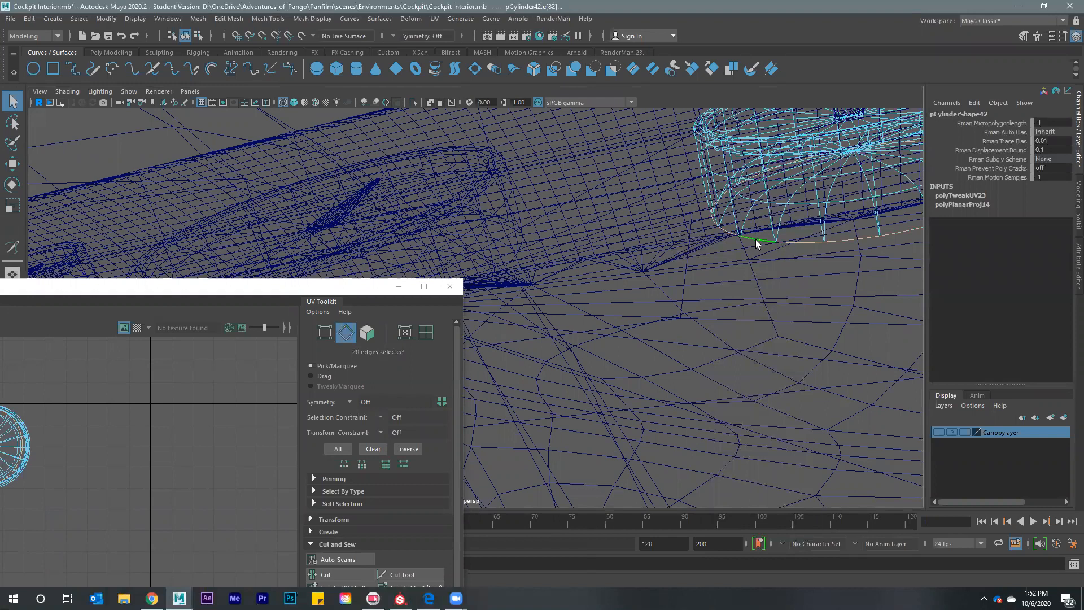
key(shift+x)
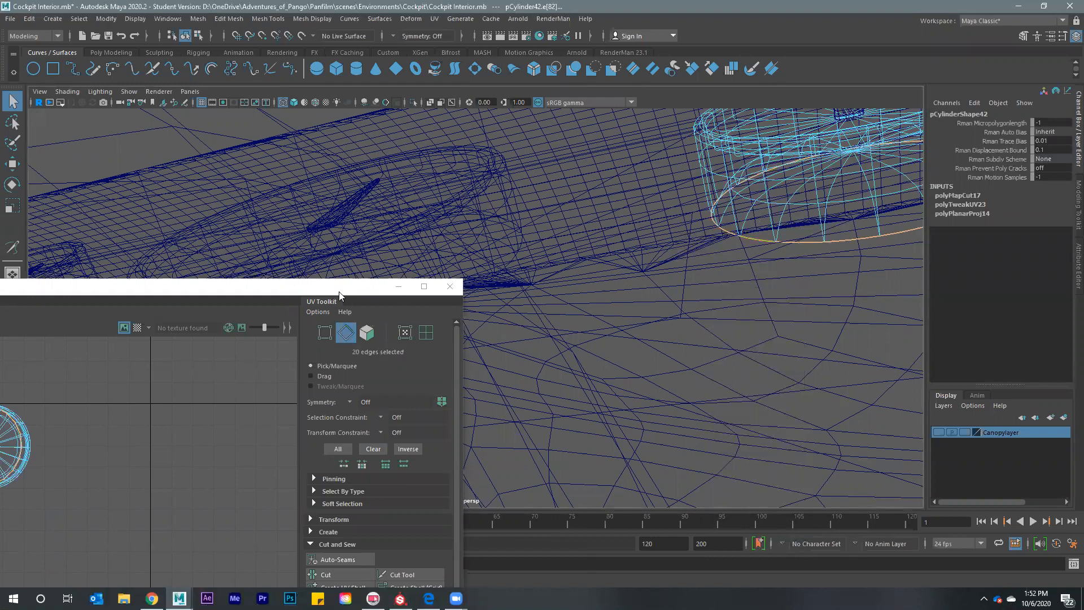
Select the left gauge dial's bottom edge loop and cut its UVs along it
drag(338, 291, 791, 296)
alt+middle_drag(305, 221, 516, 195)
alt+drag(530, 211, 506, 182)
click(507, 183)
right_drag(507, 183, 506, 152)
double_click(523, 179)
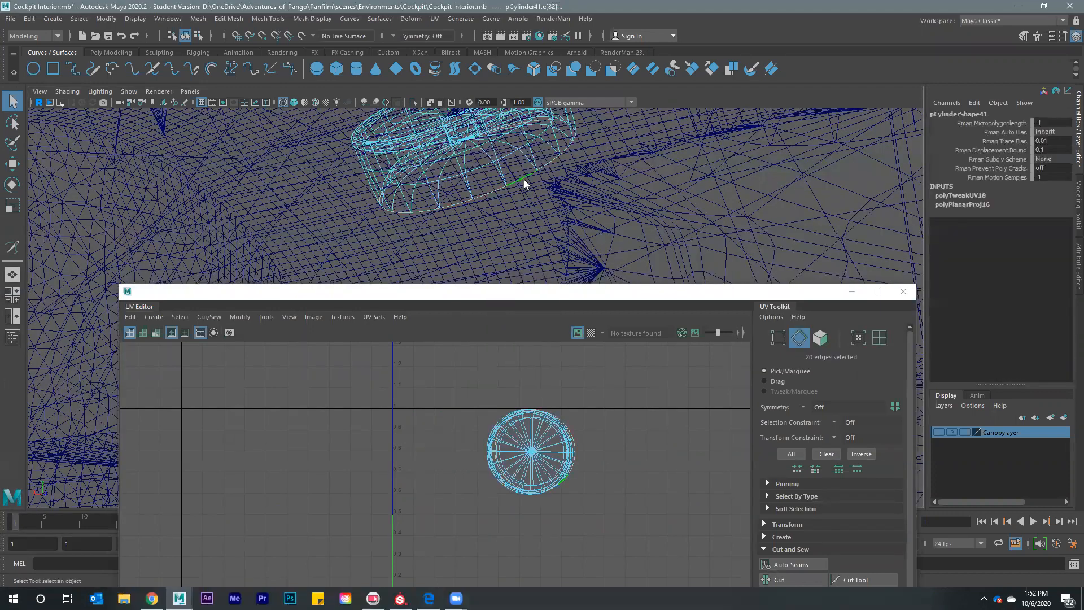
key(shift+x)
Put all three gauge dials into UV component mode and show their shells together in the UV Editor
drag(550, 294, 531, 71)
right_drag(507, 228, 547, 232)
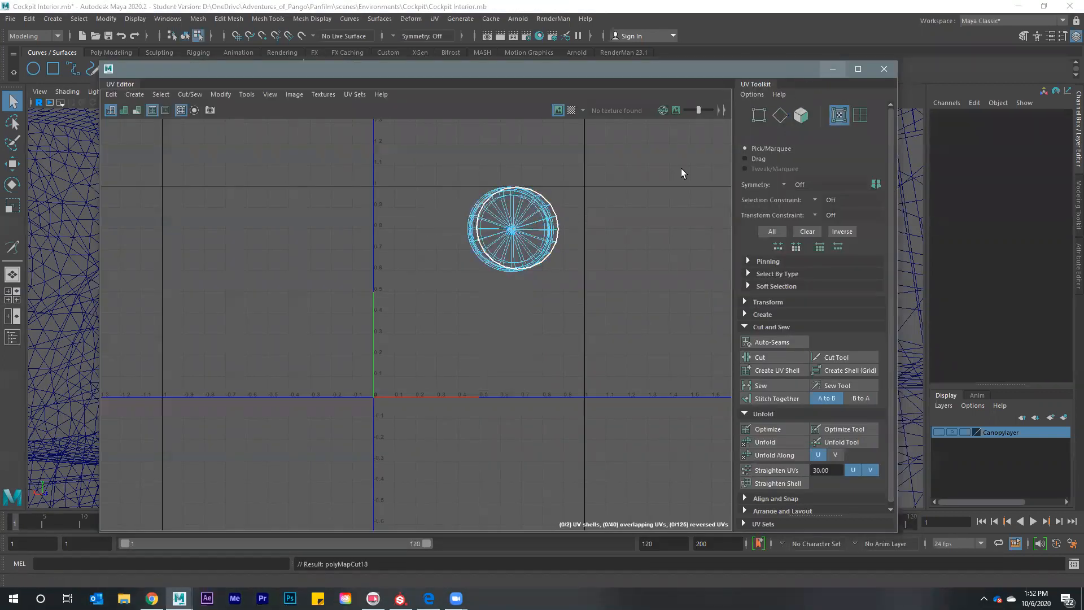
key(super+Down)
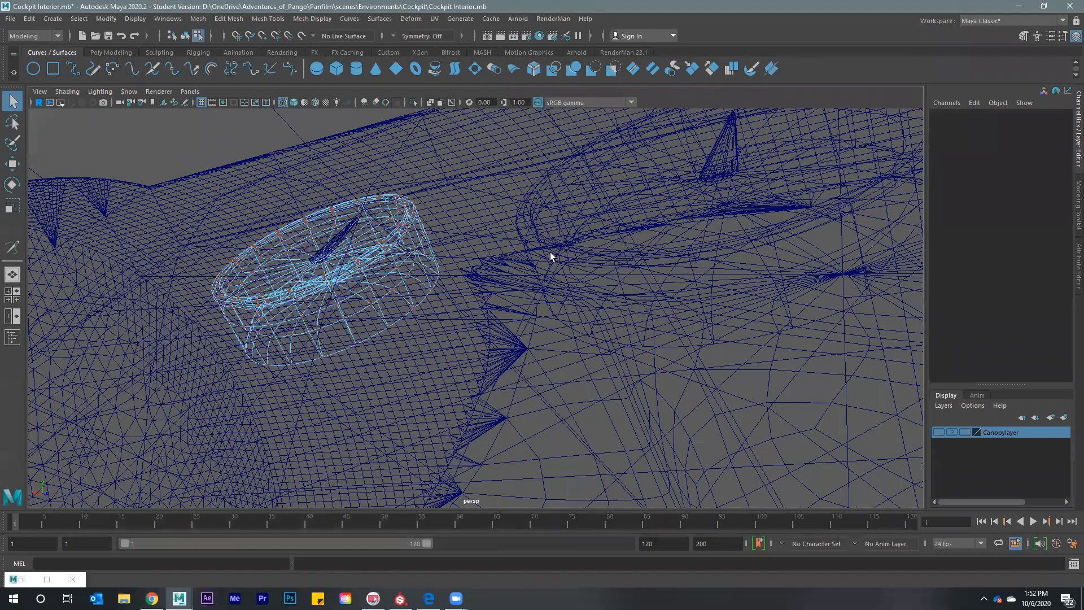
shift+click(550, 252)
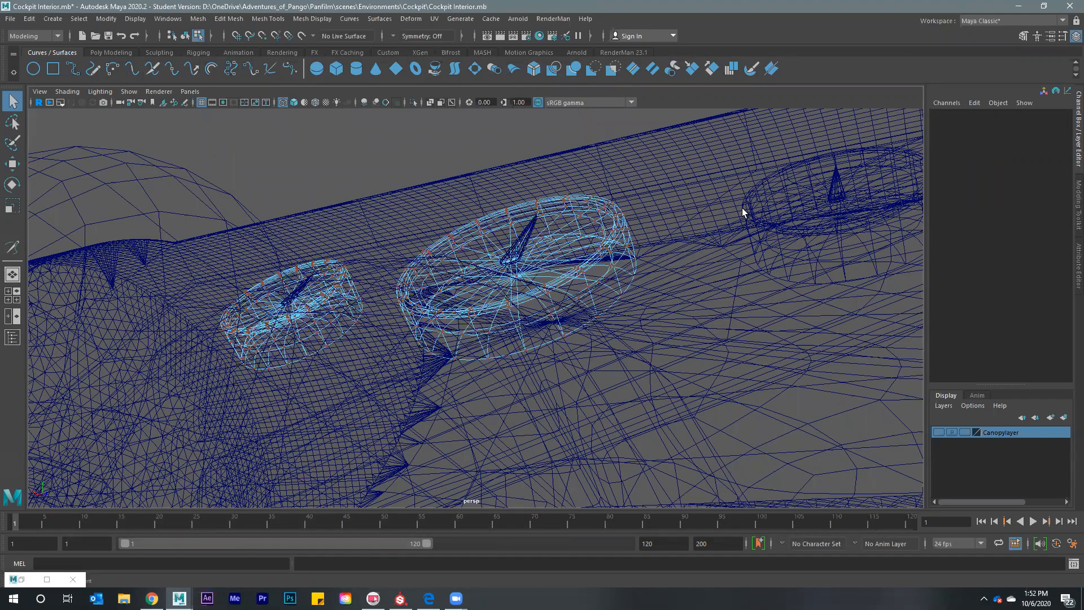
shift+click(746, 210)
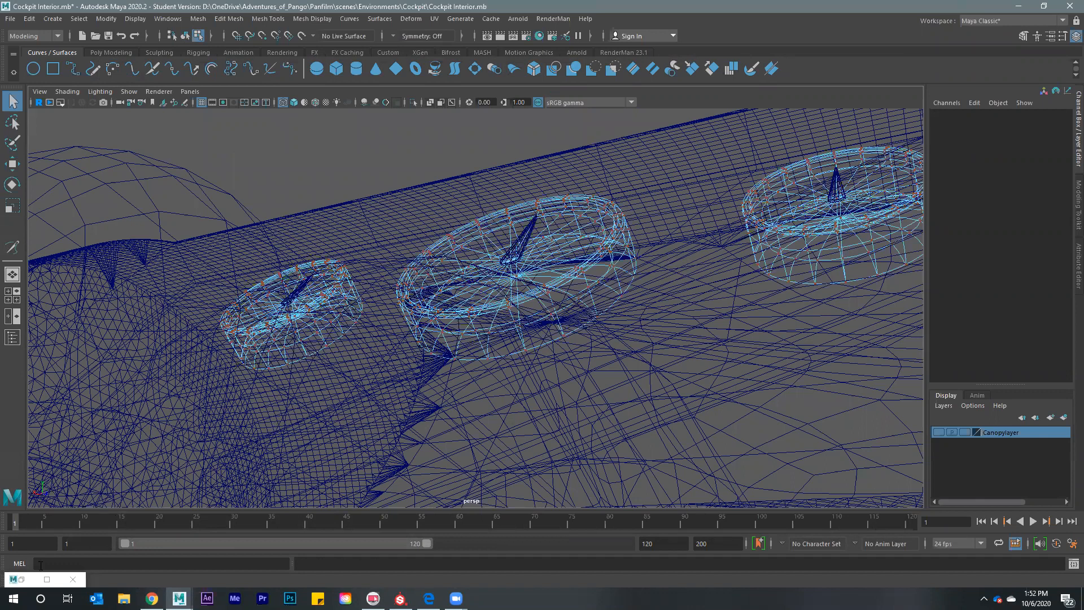
click(21, 579)
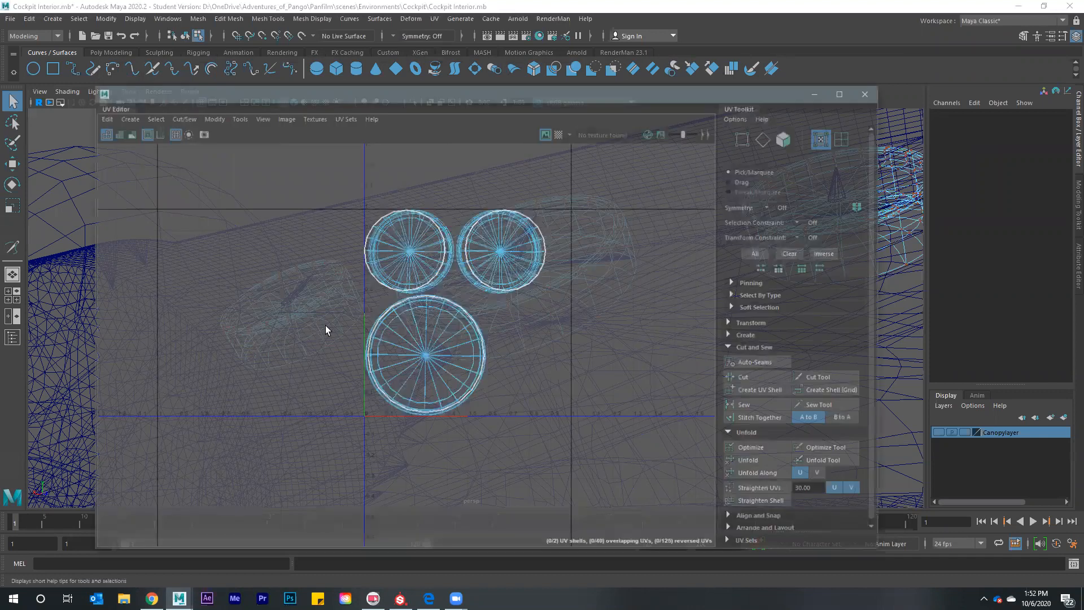
Select all UVs of the three gauge dials, unfold them and lay out the resulting shells
click(769, 442)
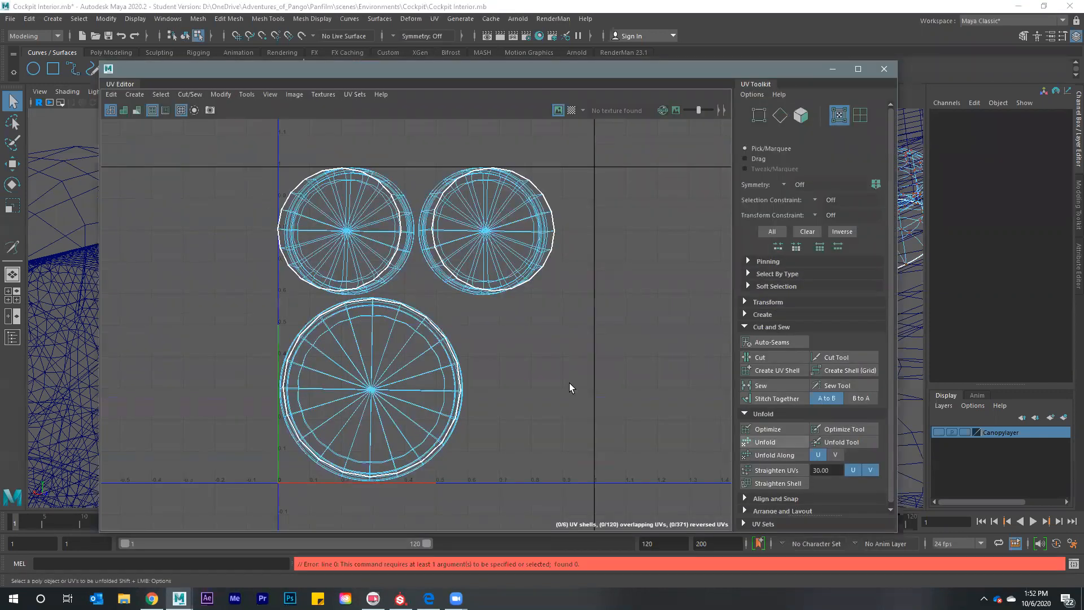
right_drag(339, 221, 388, 220)
drag(256, 158, 636, 479)
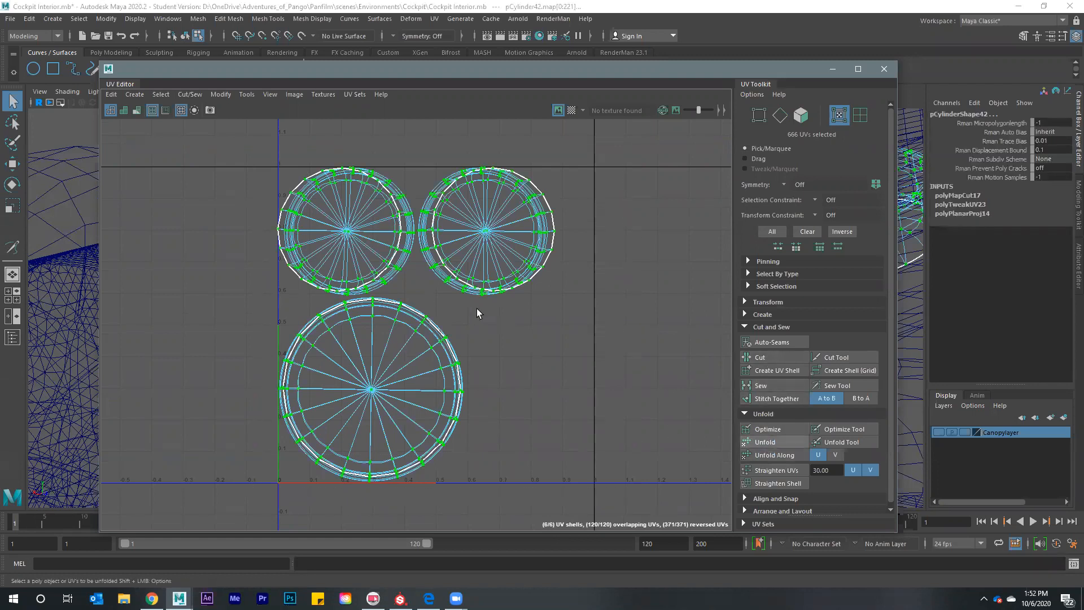
click(769, 442)
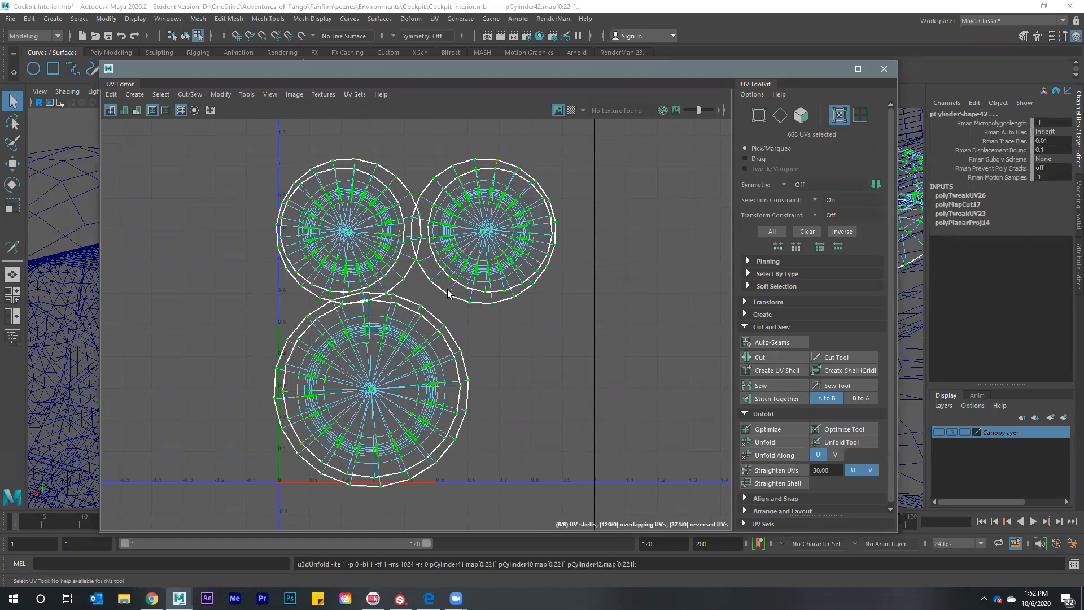
key(ctrl+l)
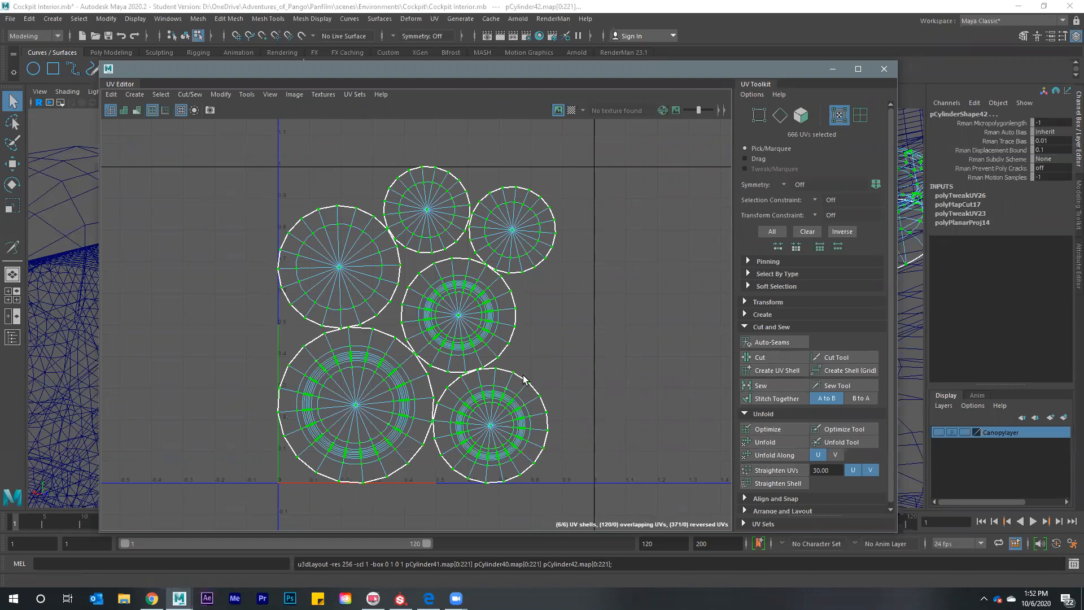
Apply an automatic UV projection to the three gauge needles
click(830, 70)
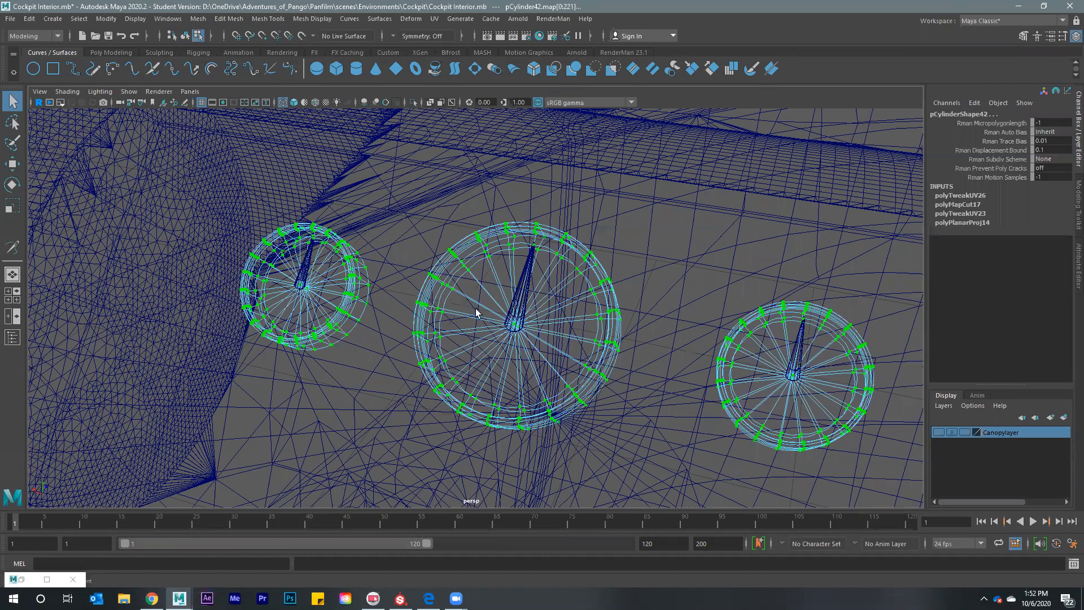
click(434, 19)
click(469, 92)
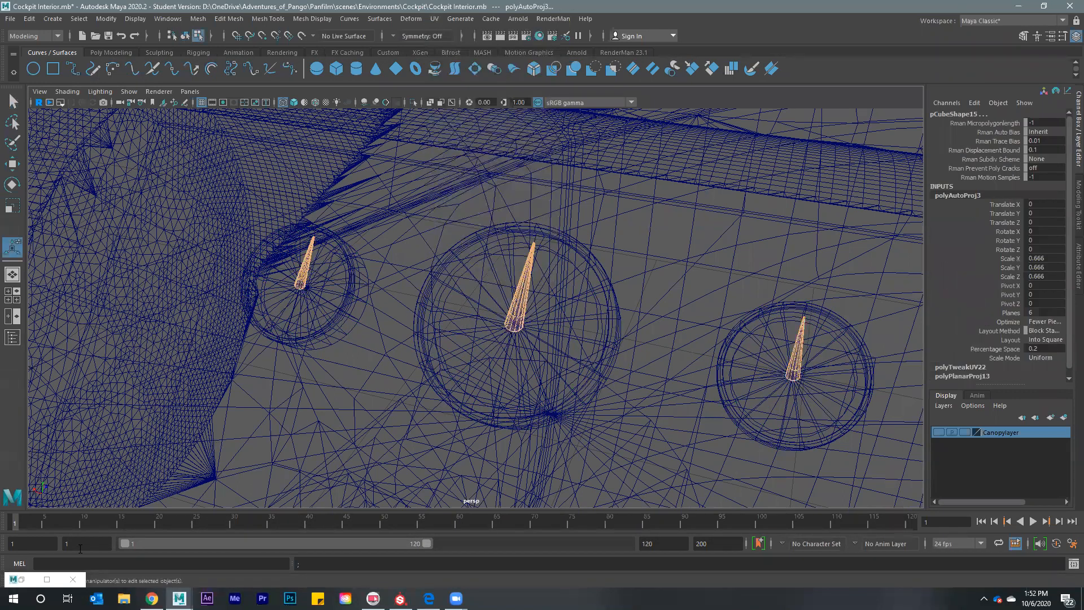
Select the three gauge needles along with their three dials and bring up their UVs
right_drag(301, 277, 344, 261)
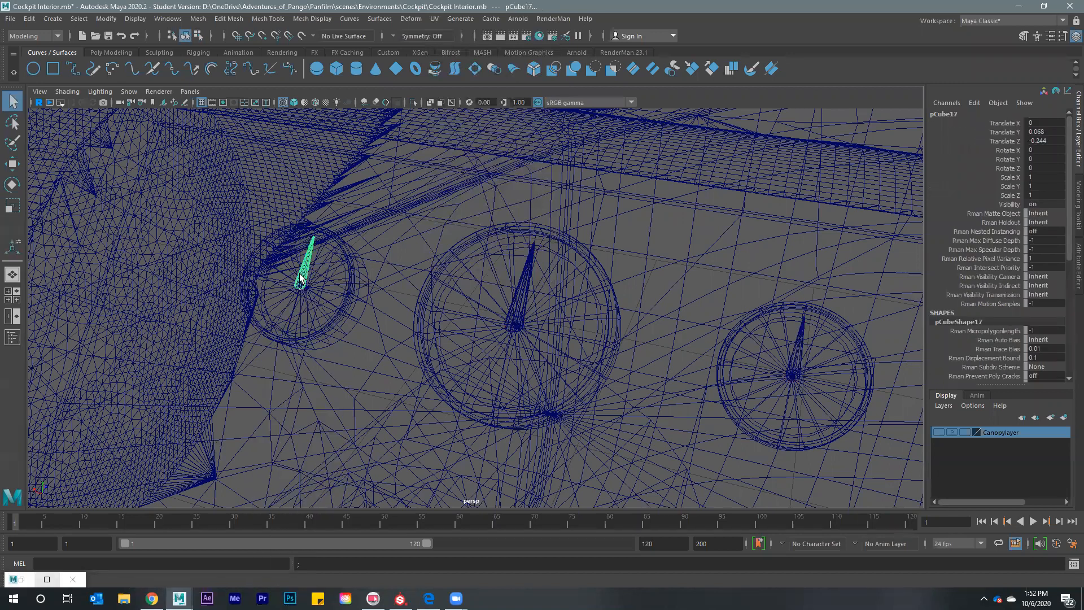
shift+click(522, 294)
shift+click(793, 353)
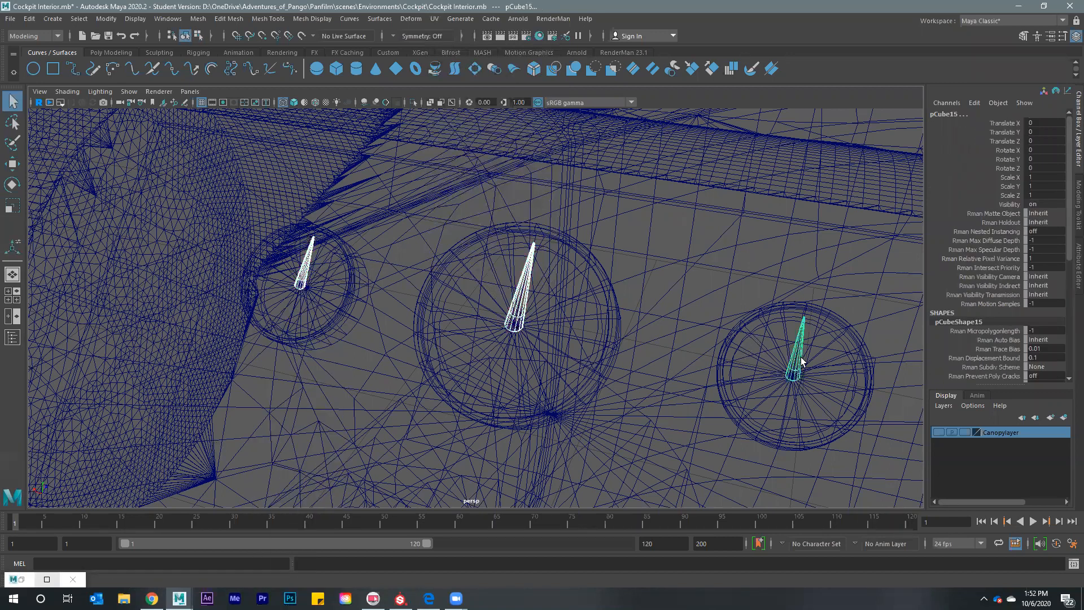
shift+click(744, 350)
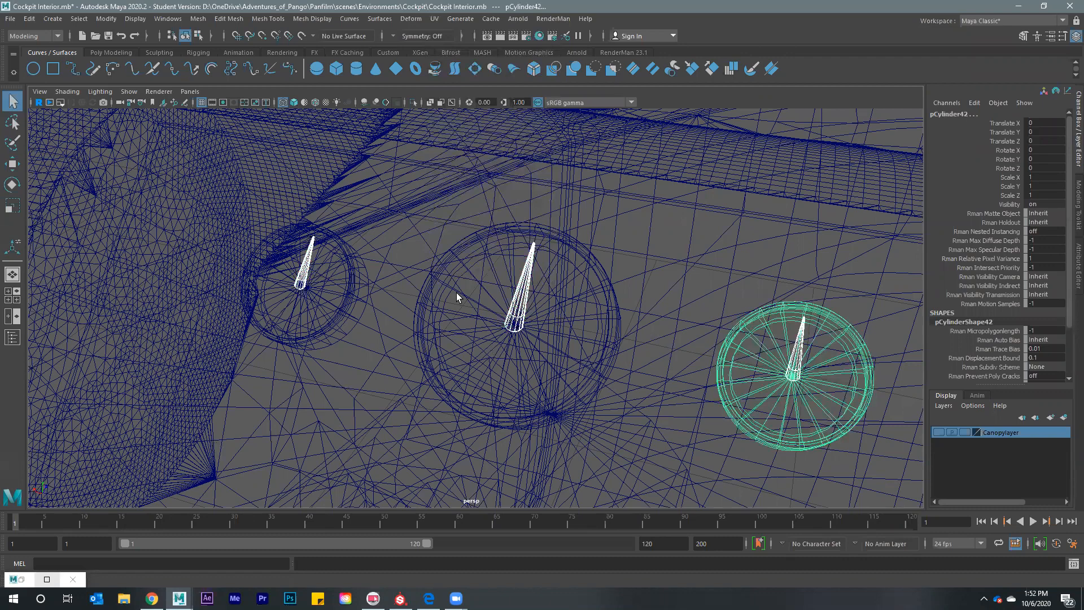
shift+click(456, 286)
shift+click(353, 300)
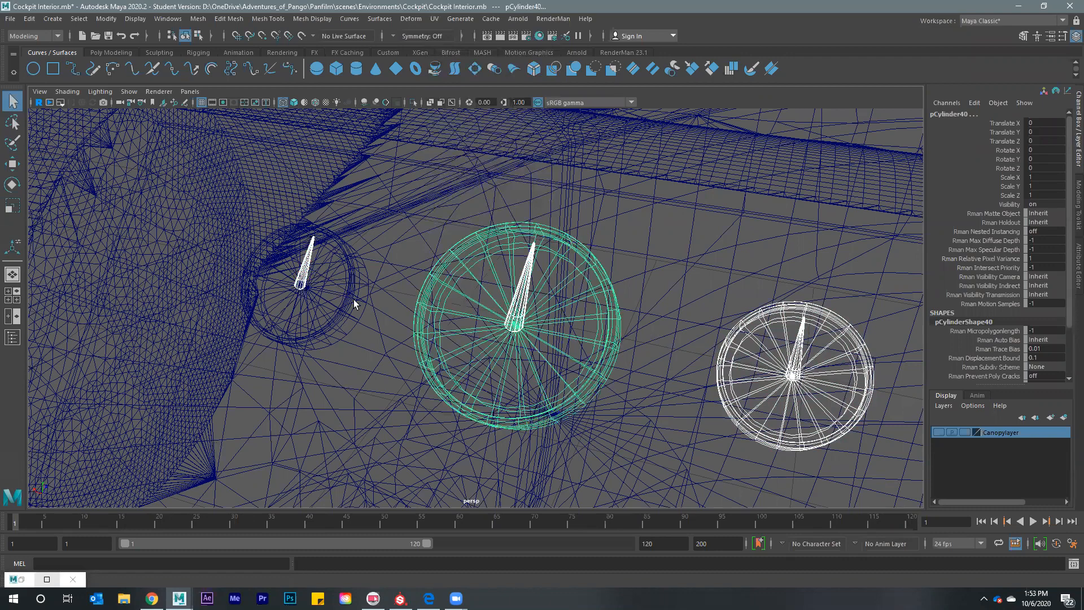
click(51, 578)
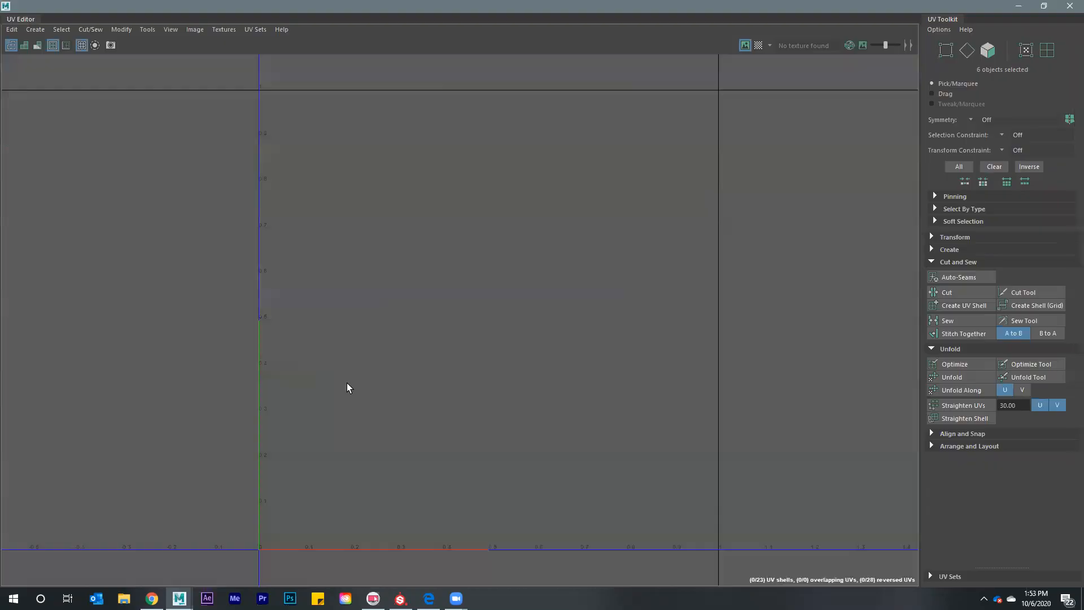
Lay out the UV shells of the three gauge dials and needles together and save the scene
key(f)
key(ctrl+l)
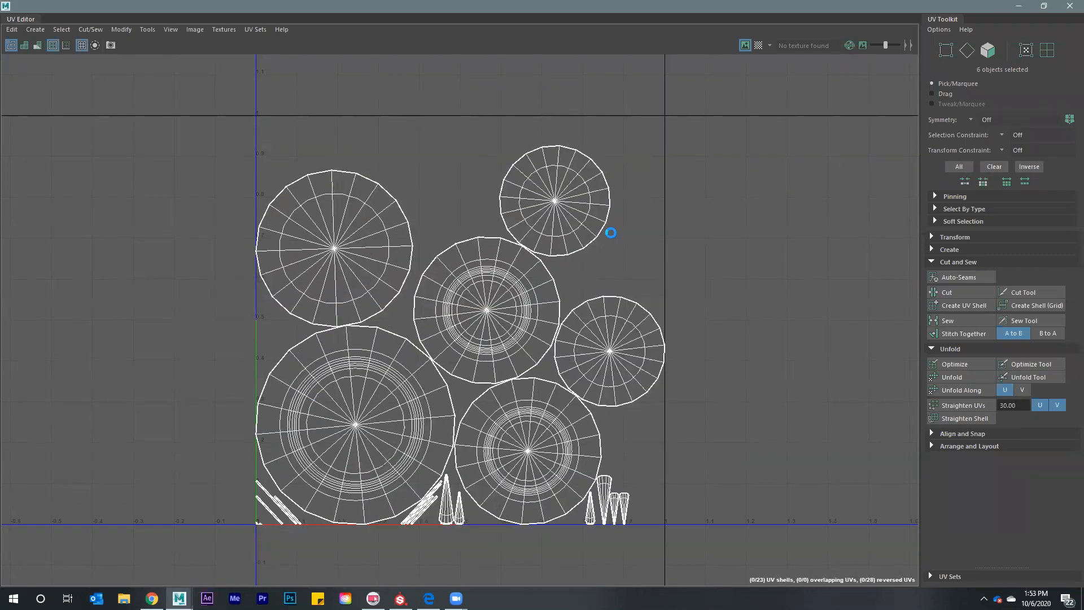
key(ctrl+s)
click(510, 309)
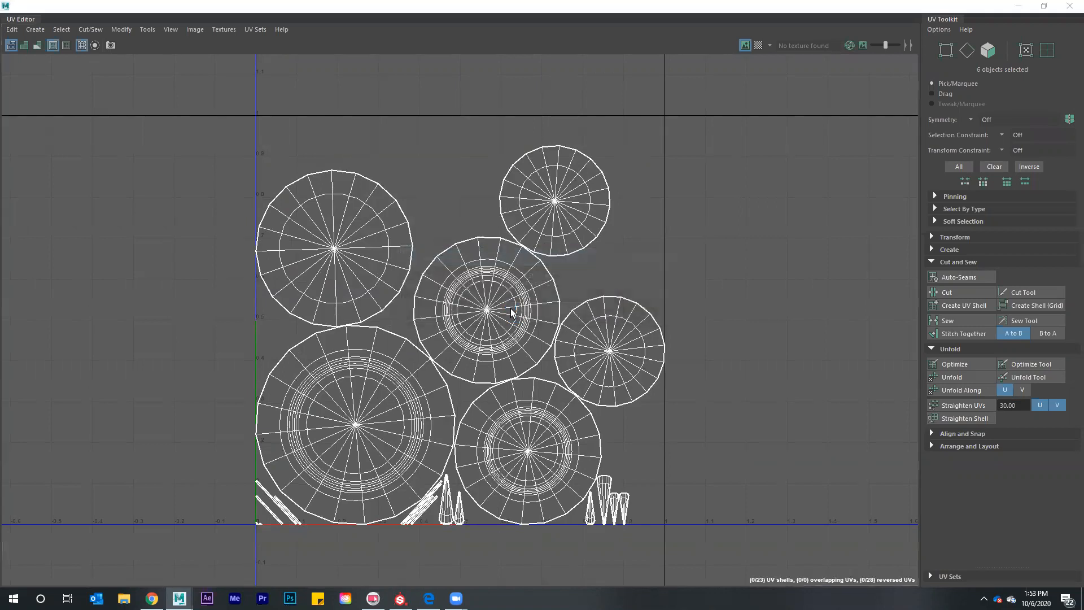
click(1018, 8)
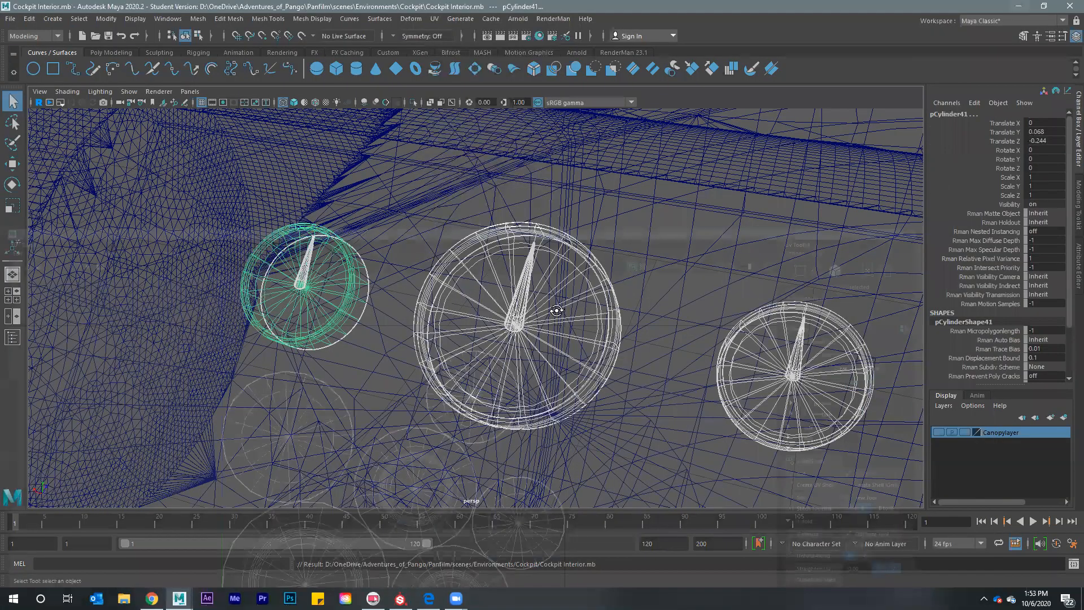
Select the brake and gas pedals together with their two mounting arms below the steering wheel
scroll(528, 332, down, 5)
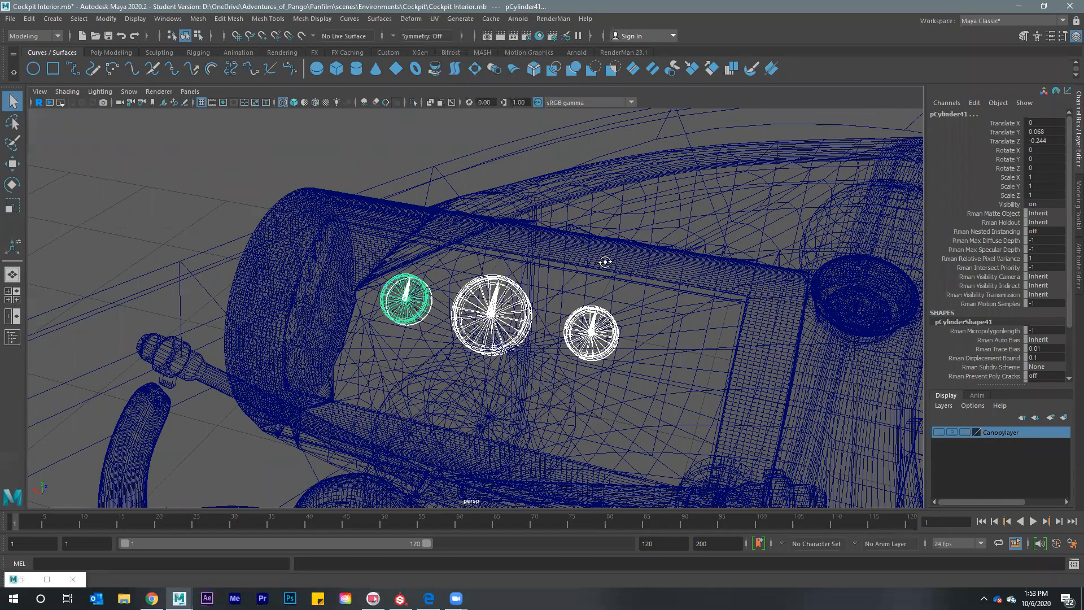
alt+drag(683, 289, 570, 273)
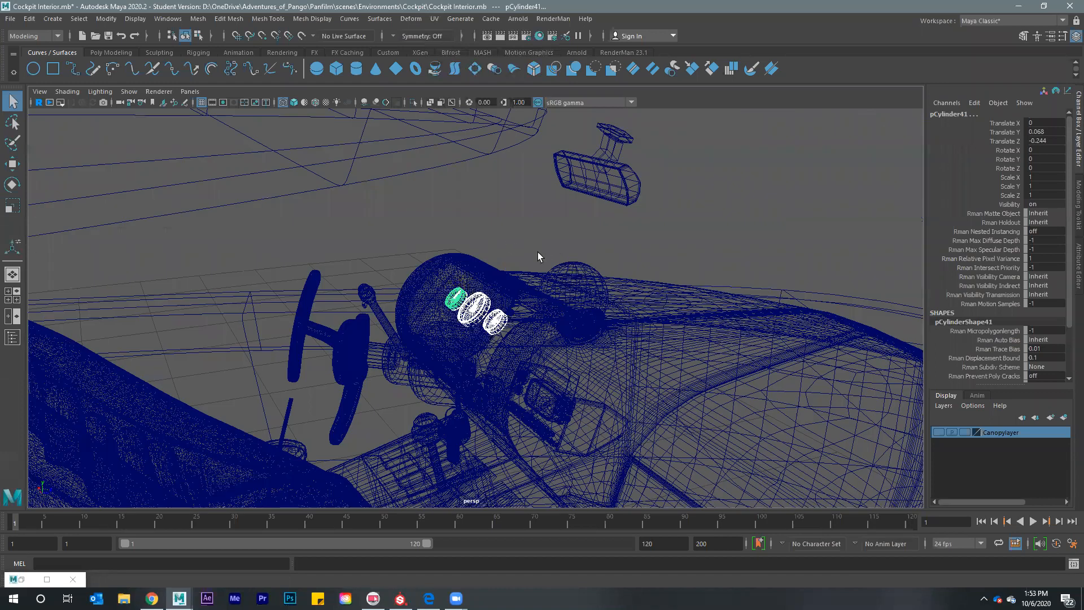
key([)
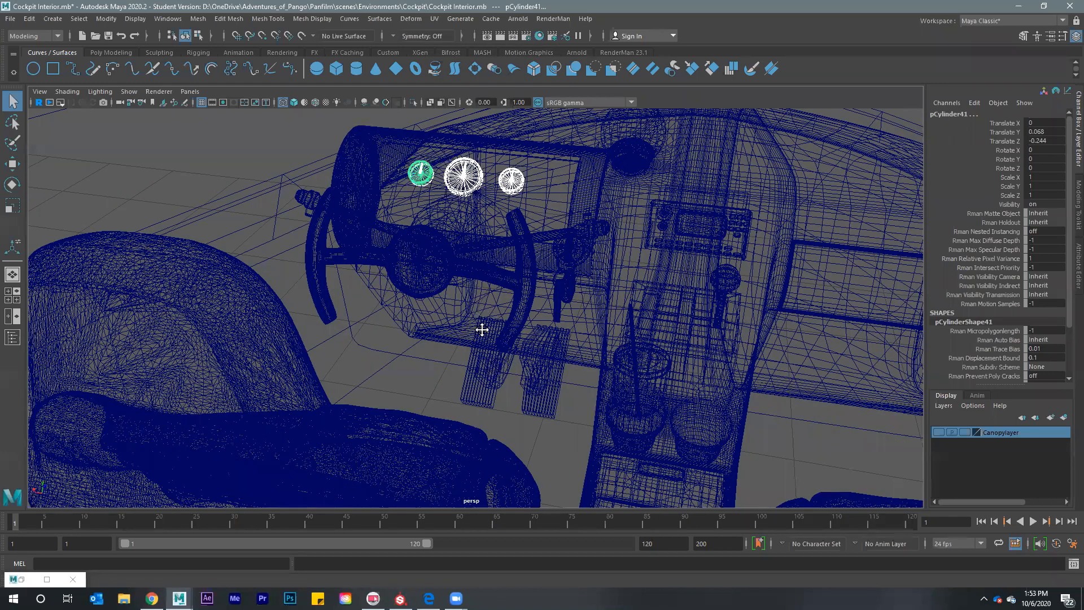
key([)
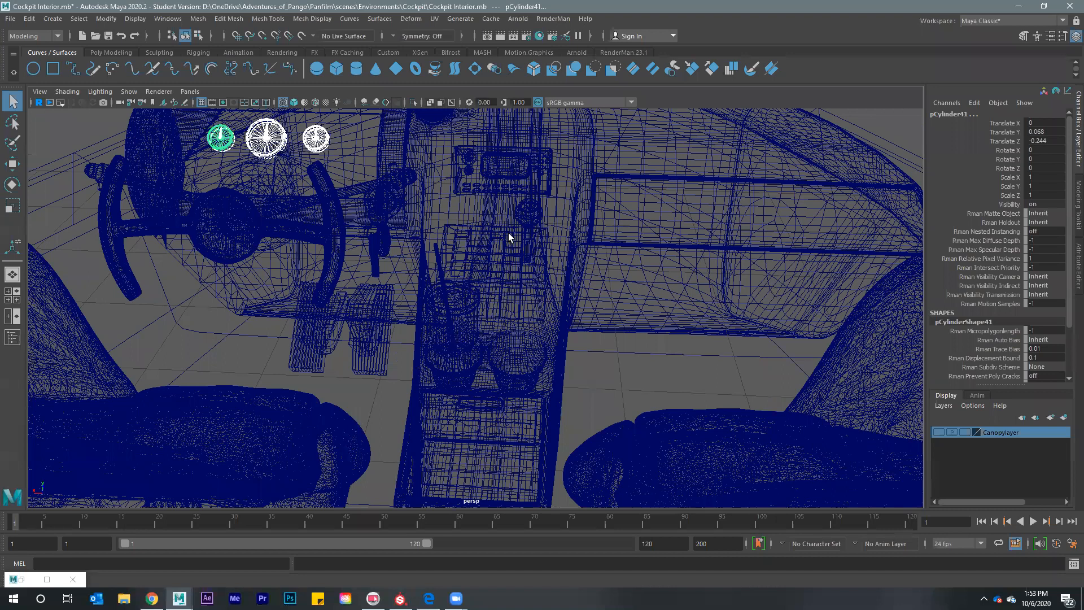
key([)
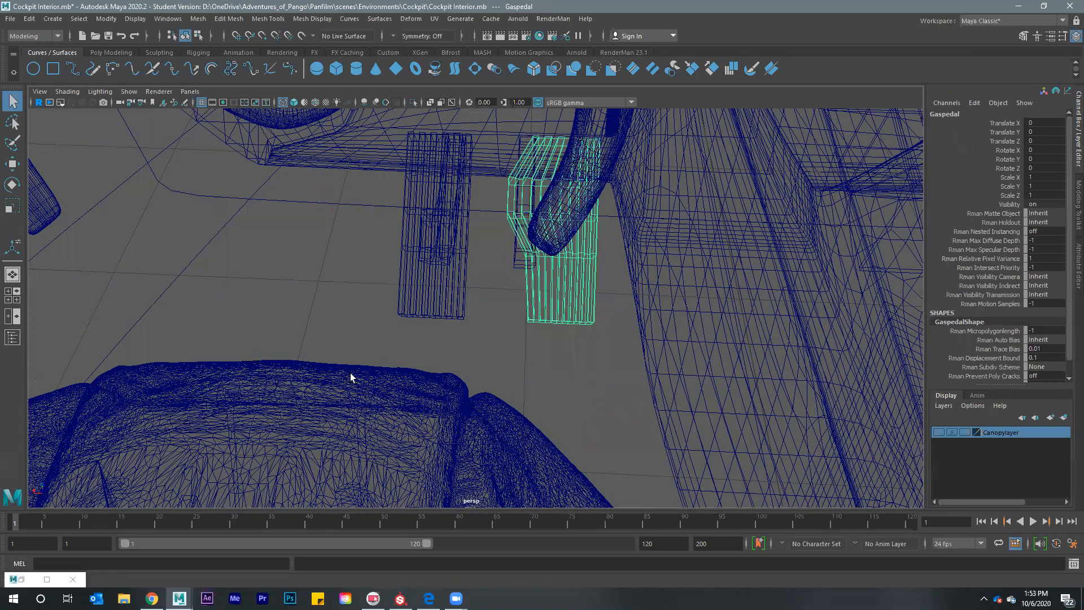
key(ctrl+z)
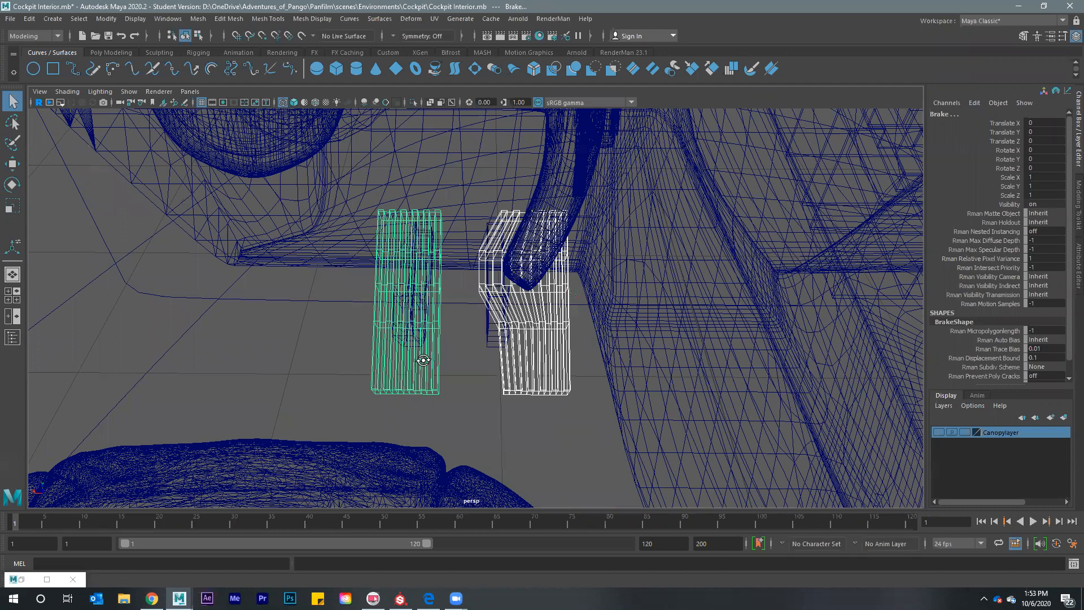
key(ctrl+z)
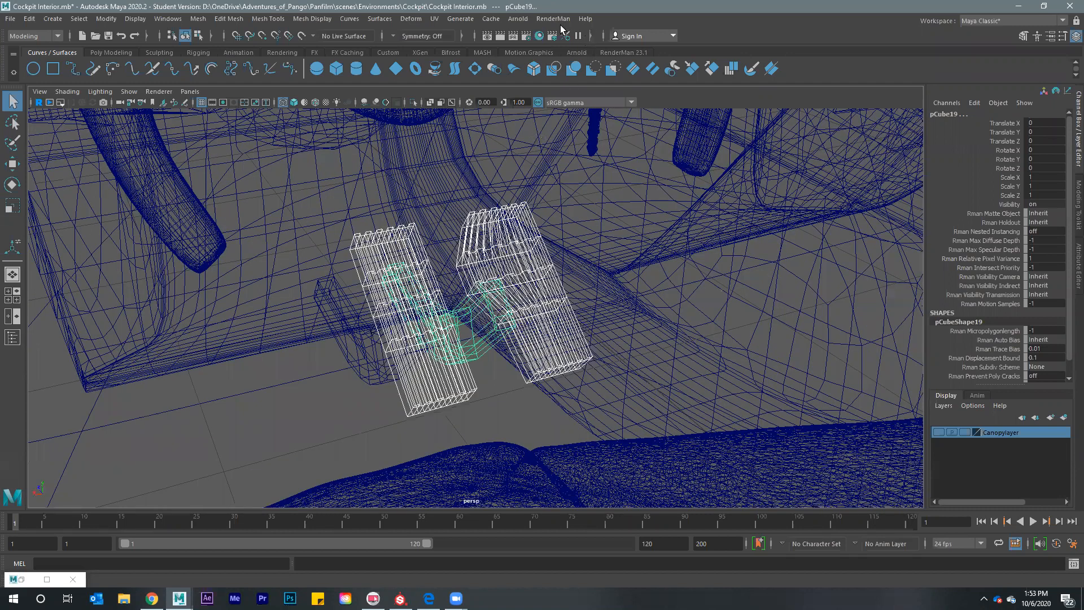
key(ctrl+z)
key(ctrl+z)
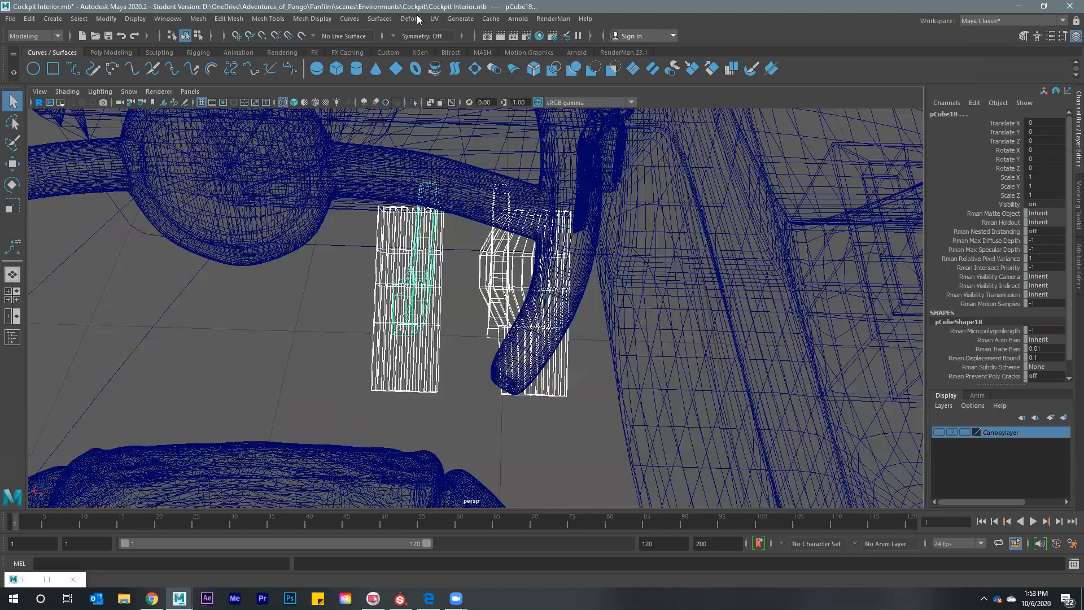
Apply an automatic UV projection to both pedals and their arms and lay out the resulting shells
mouse_move(435, 20)
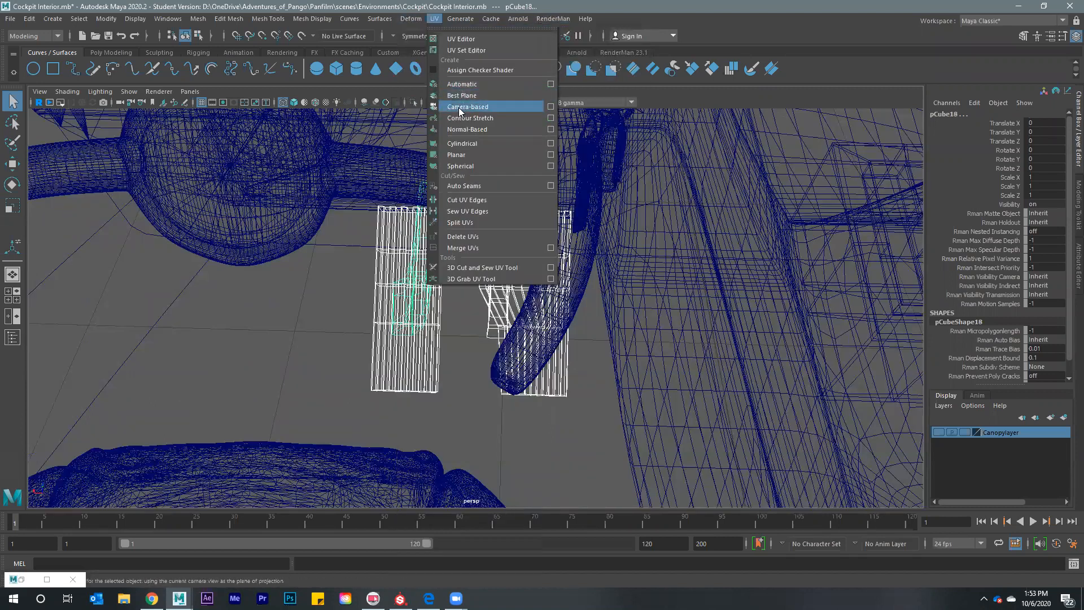
click(461, 83)
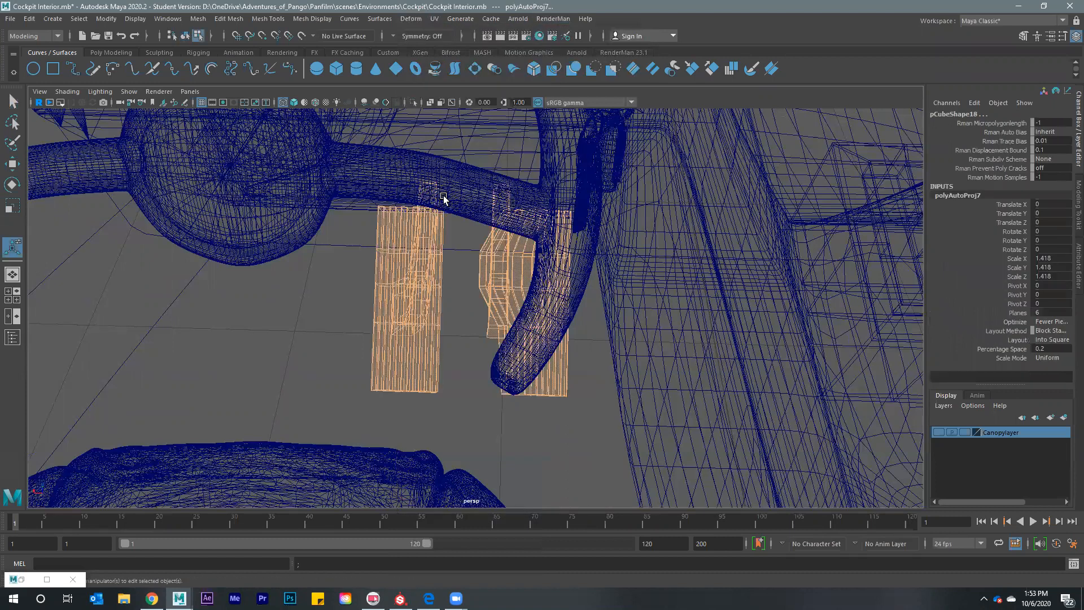
click(20, 581)
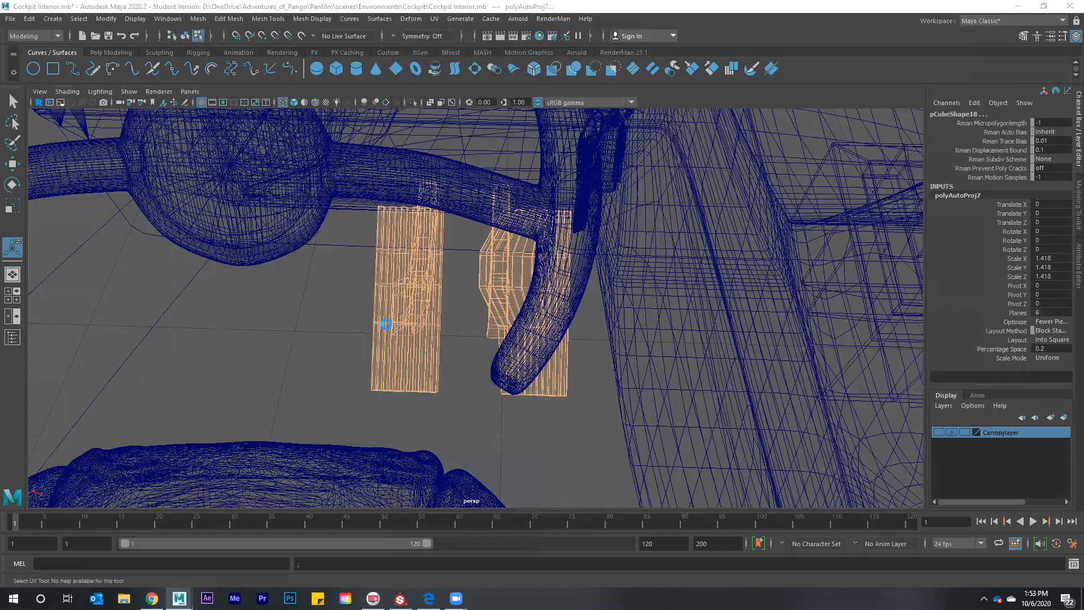
key(ctrl+u)
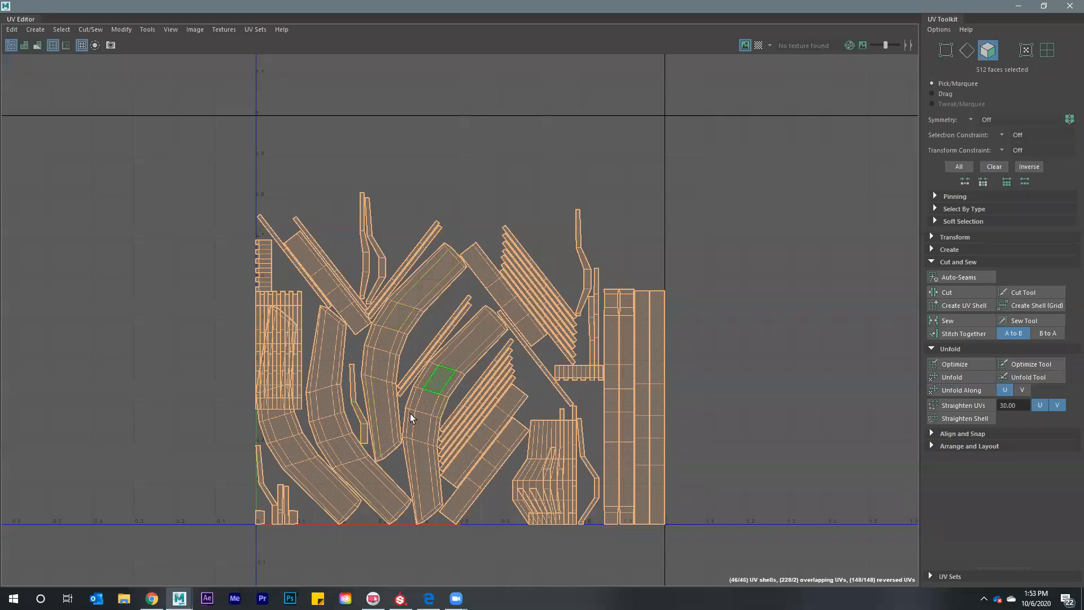
click(1019, 10)
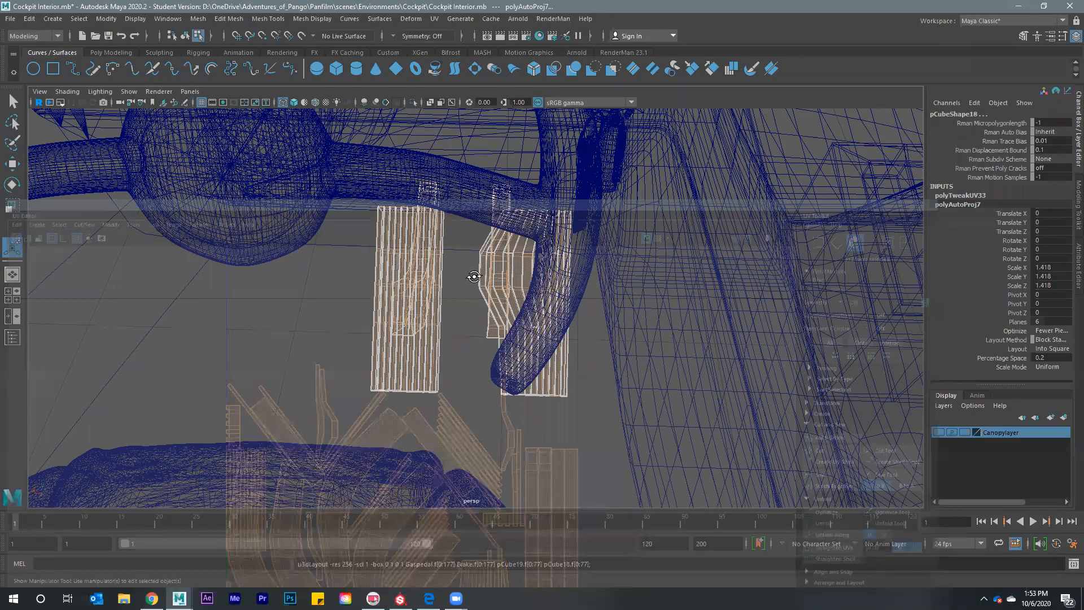
Select only the brake and gas pedals and apply a planar UV projection to them
key(f)
right_click(464, 301)
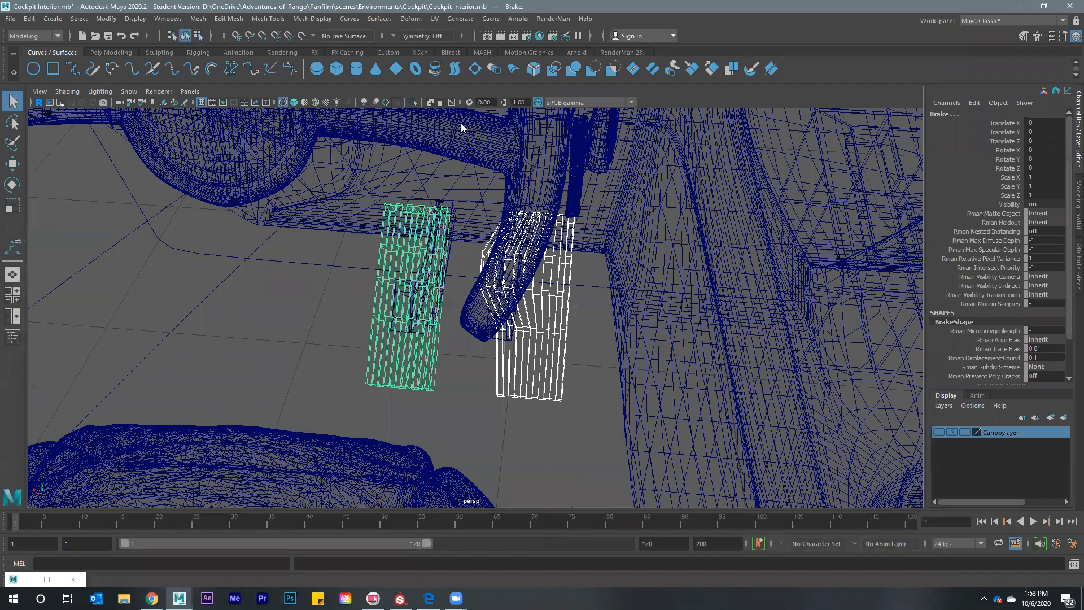
alt+drag(461, 123, 461, 105)
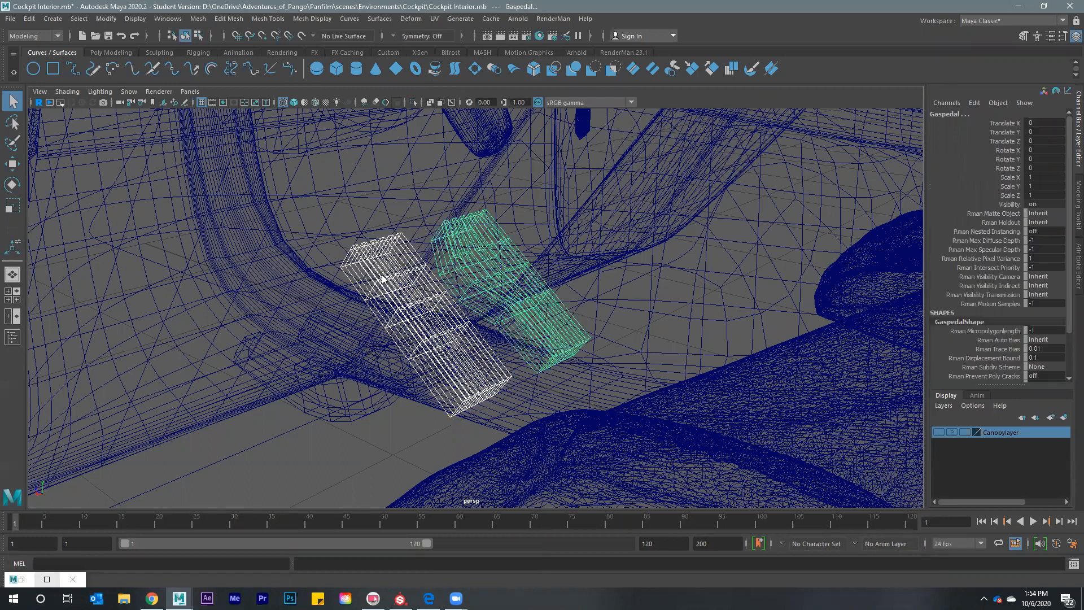
alt+drag(418, 229, 361, 210)
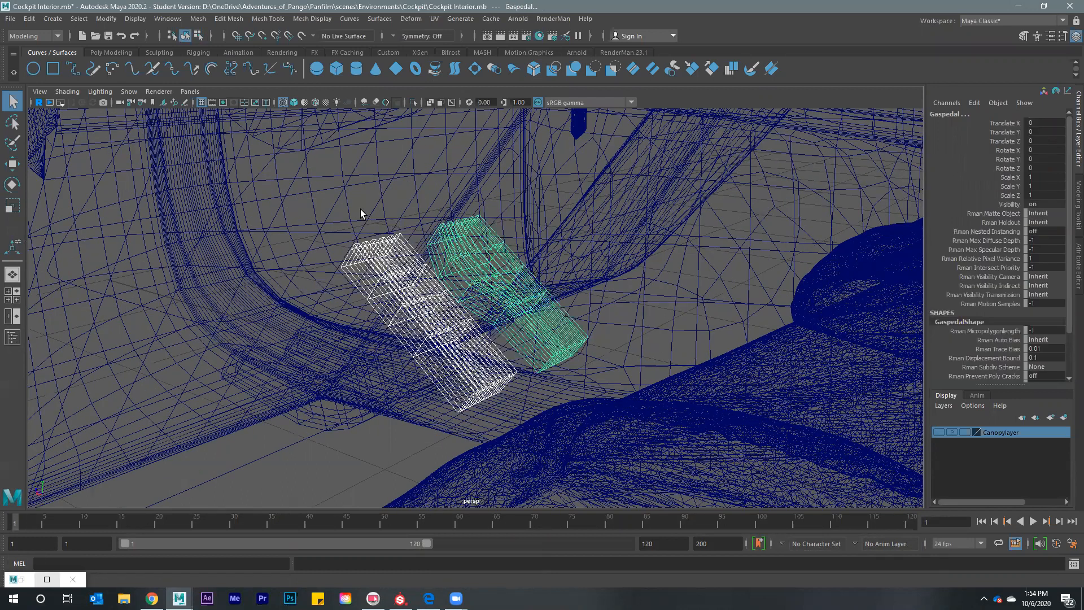
key(f)
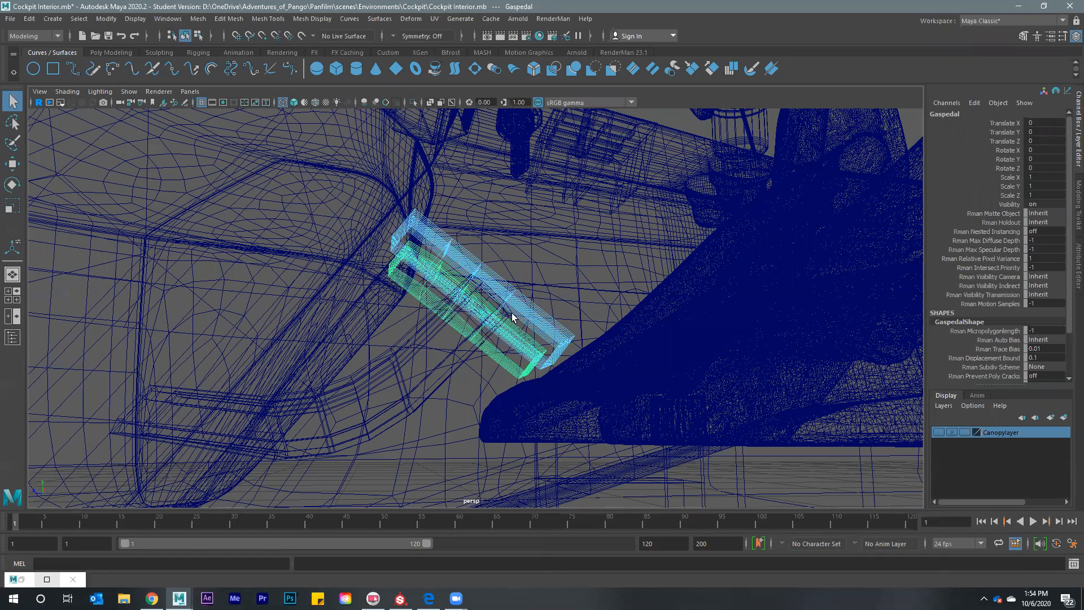
Cut the UVs of the brake and gas pedals along the side and lower edges of their pads
alt+drag(510, 305, 404, 327)
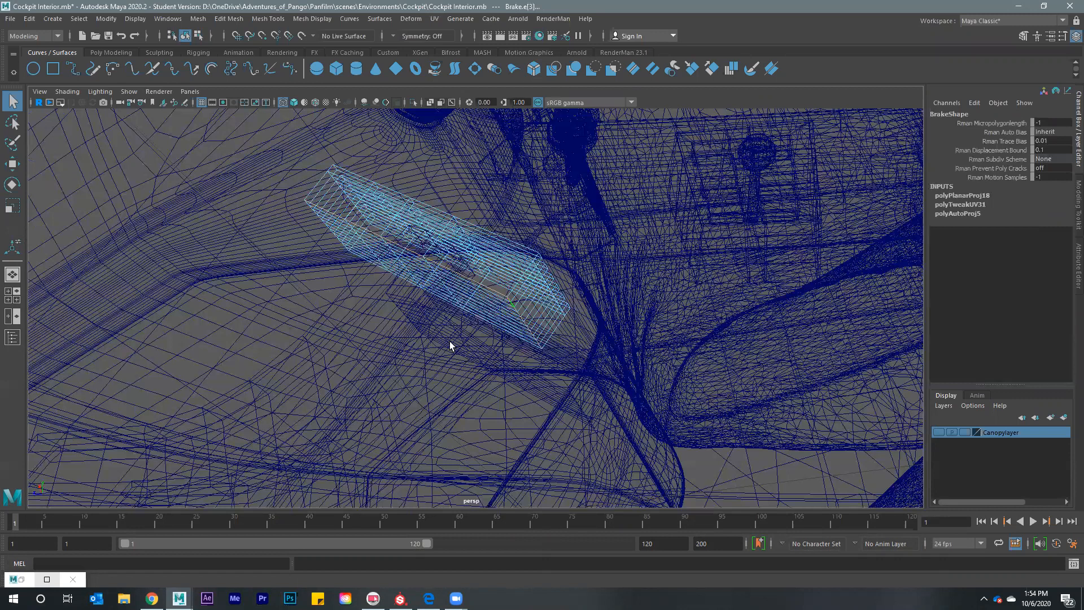
key(f)
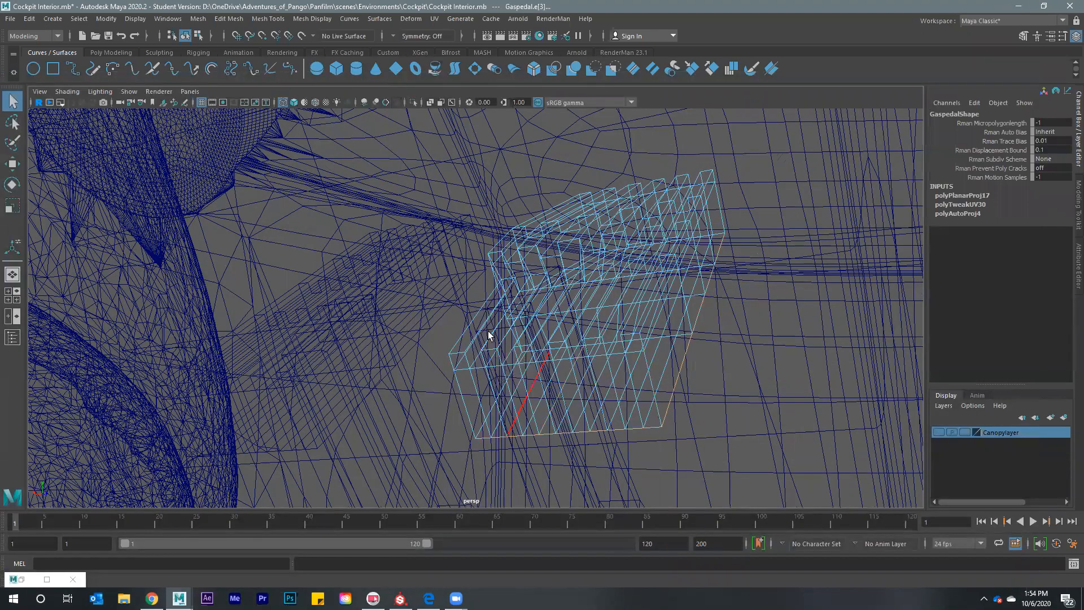
alt+drag(491, 336, 484, 322)
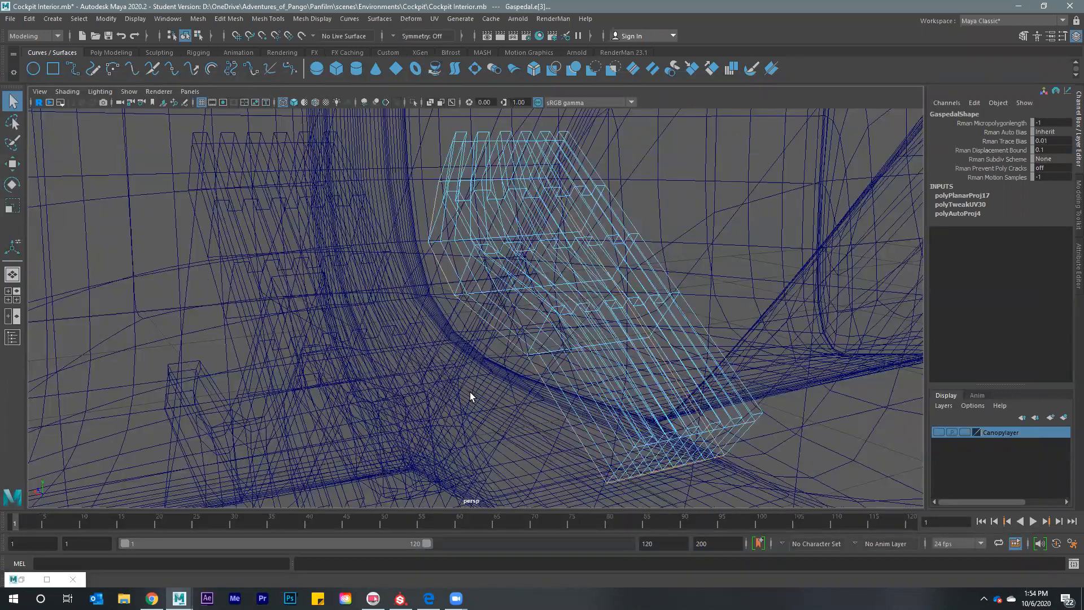
key(shift+x)
right_drag(500, 257, 551, 234)
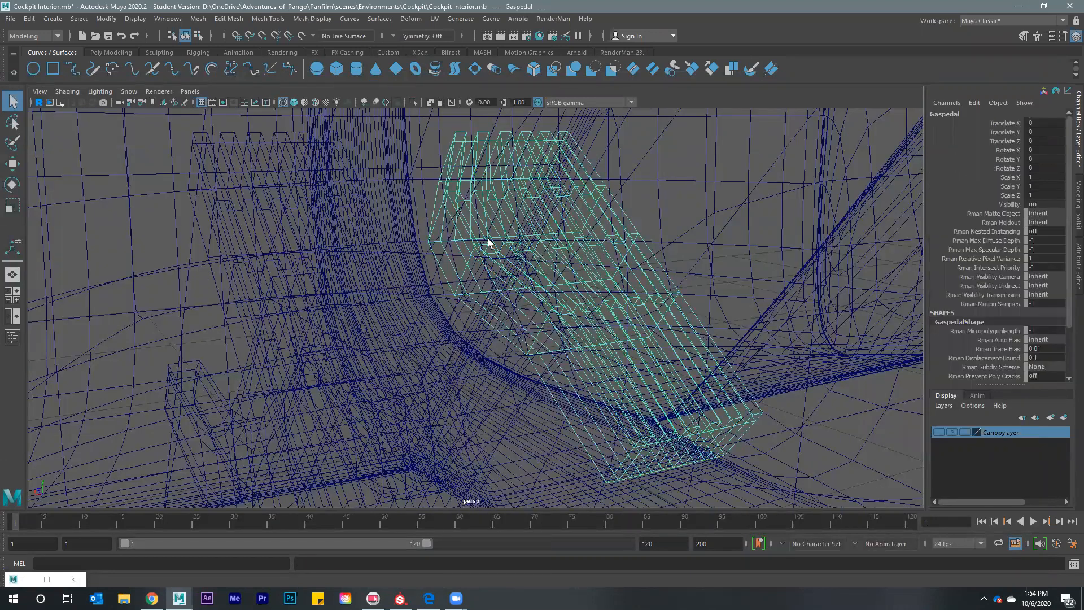
Select all UVs of both pedals, unfold them and lay out the two shells
click(377, 253)
click(13, 579)
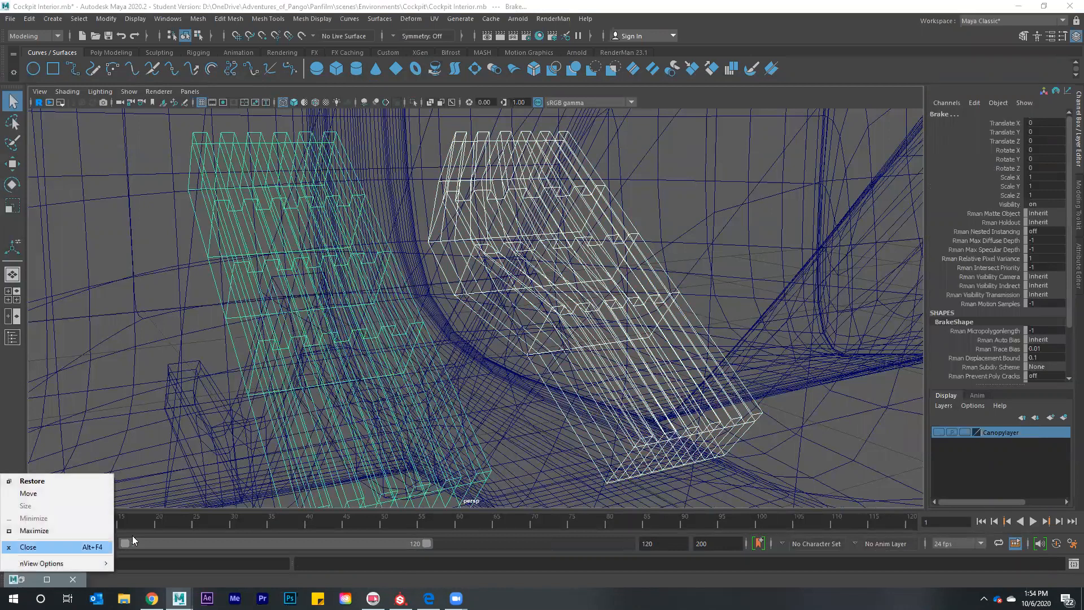
click(22, 583)
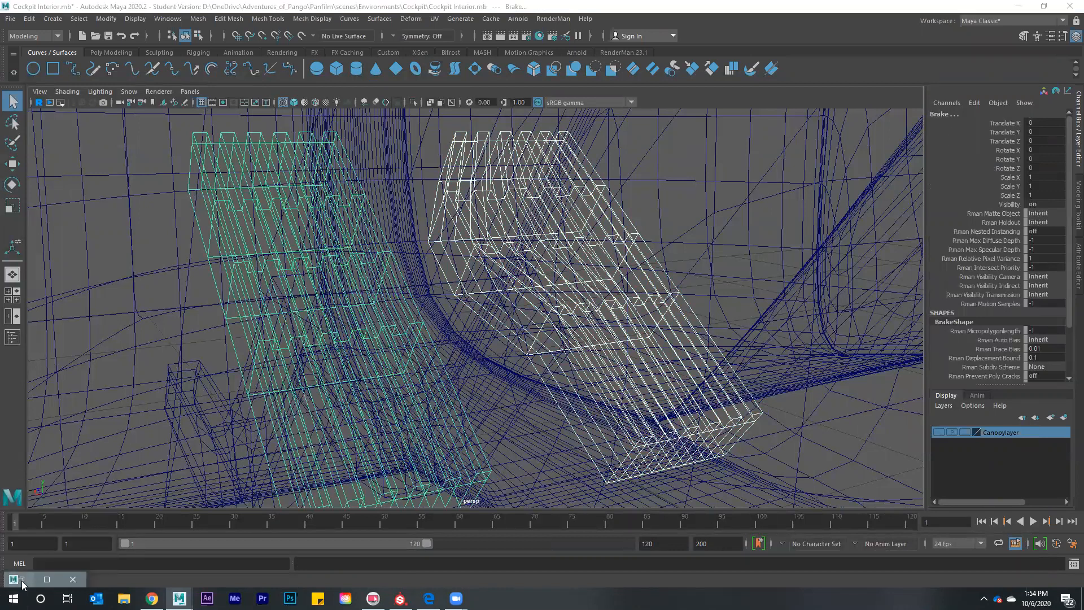
click(26, 578)
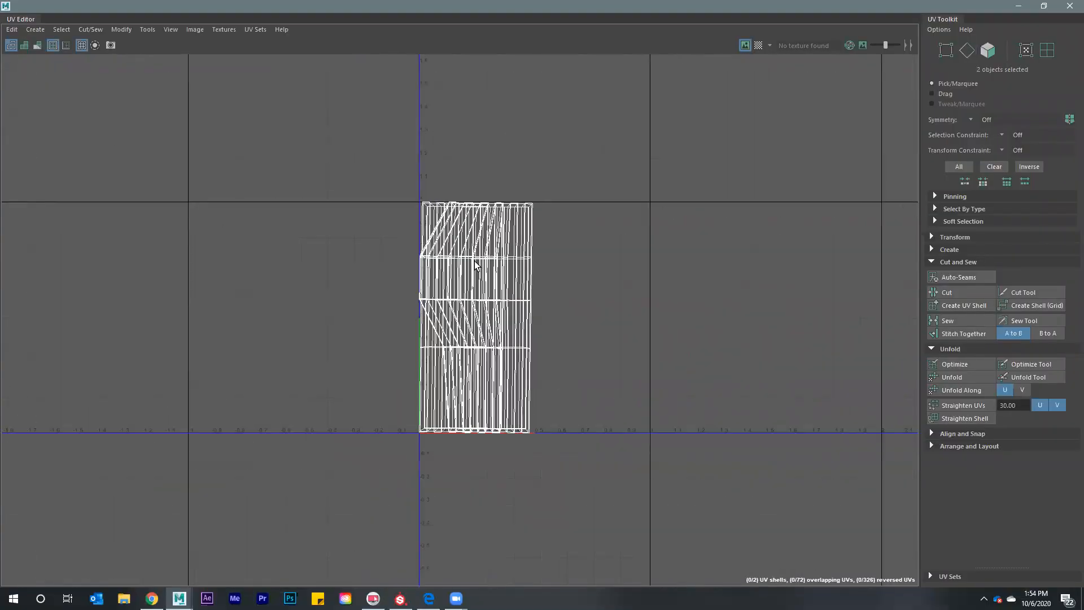
right_drag(476, 262, 545, 266)
drag(387, 175, 635, 460)
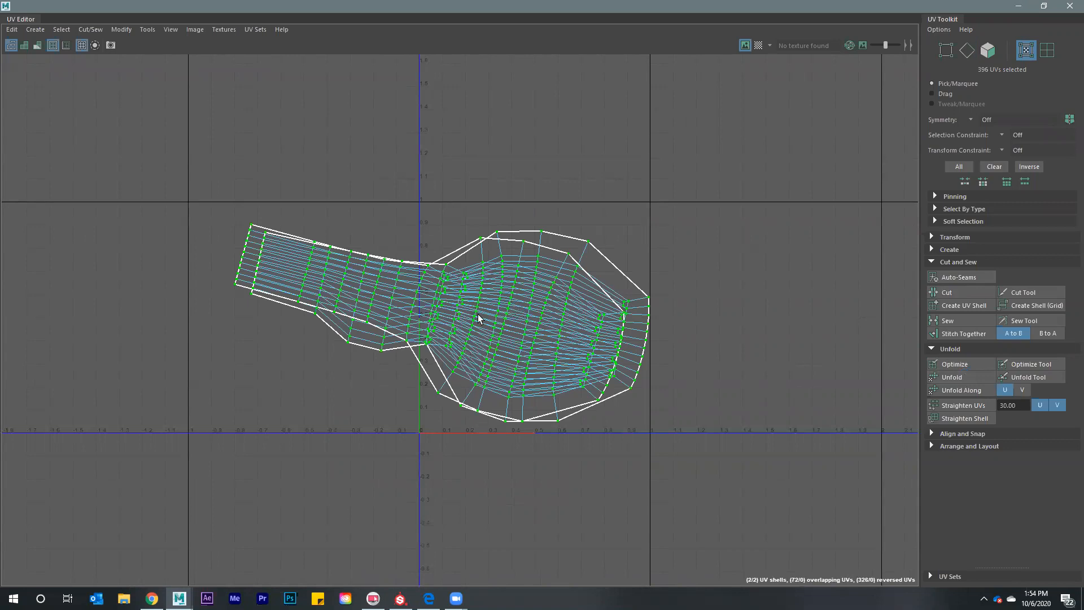
key(ctrl+l)
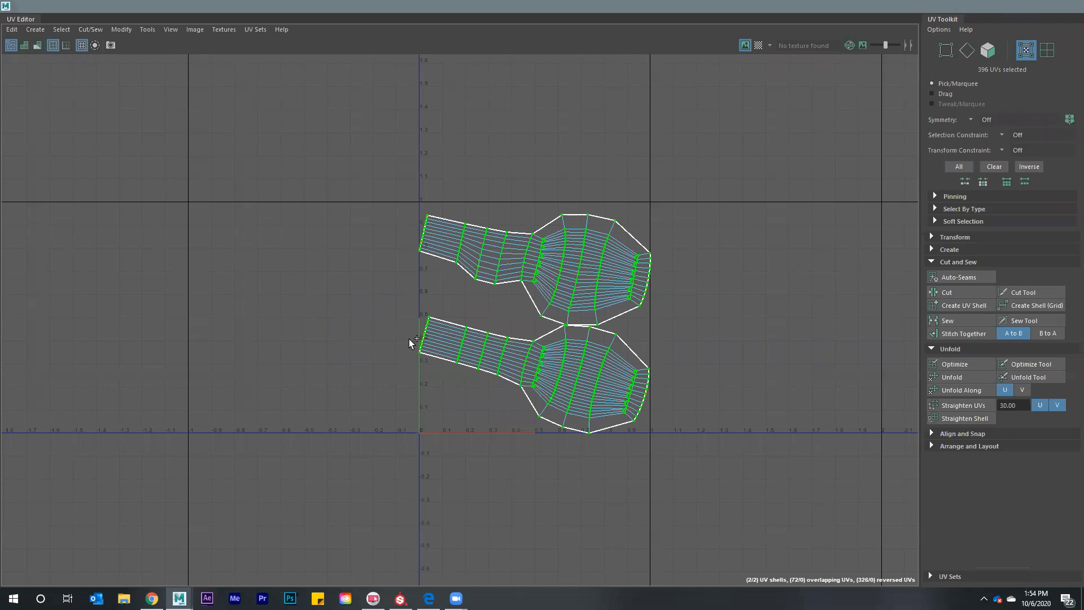
key(super+Down)
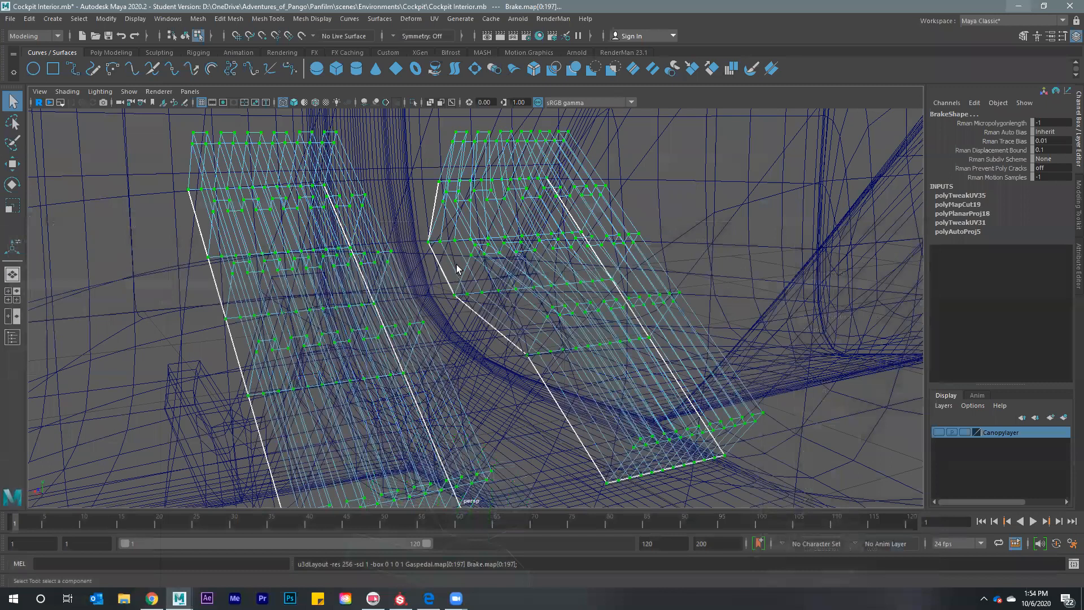
Select both pedal arms along with the two pedals and lay out all their UV shells together
right_drag(412, 288, 468, 271)
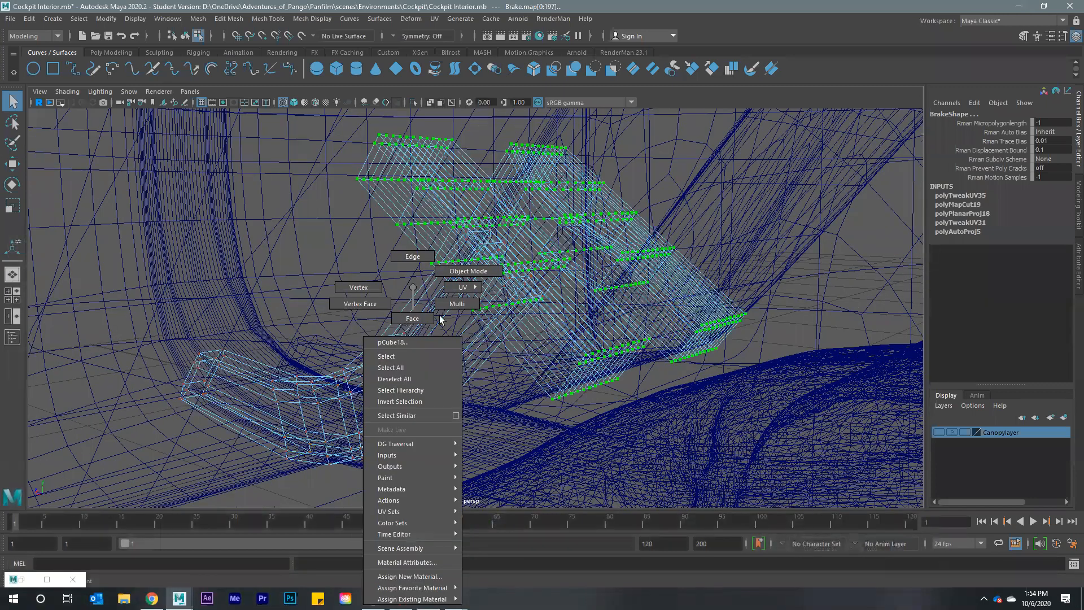
click(550, 295)
alt+drag(554, 288, 500, 314)
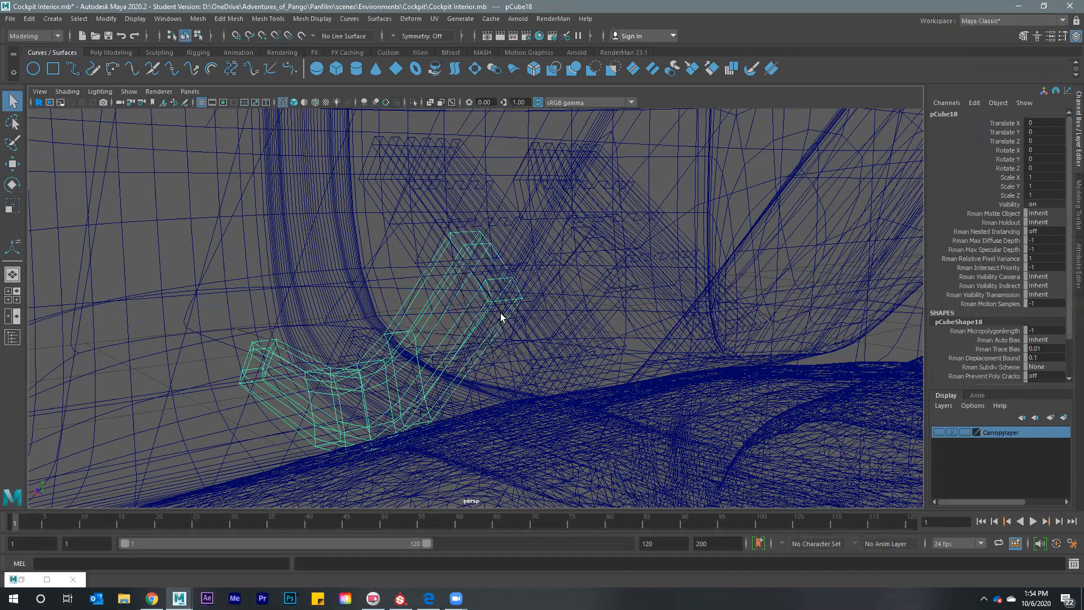
alt+drag(573, 188, 440, 211)
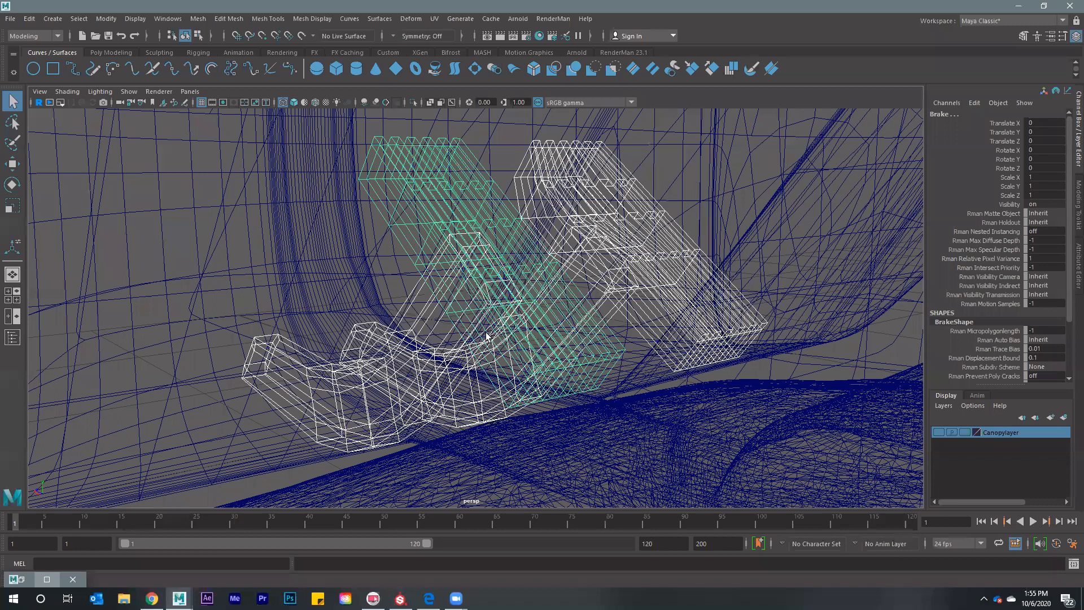
key(alt+Tab)
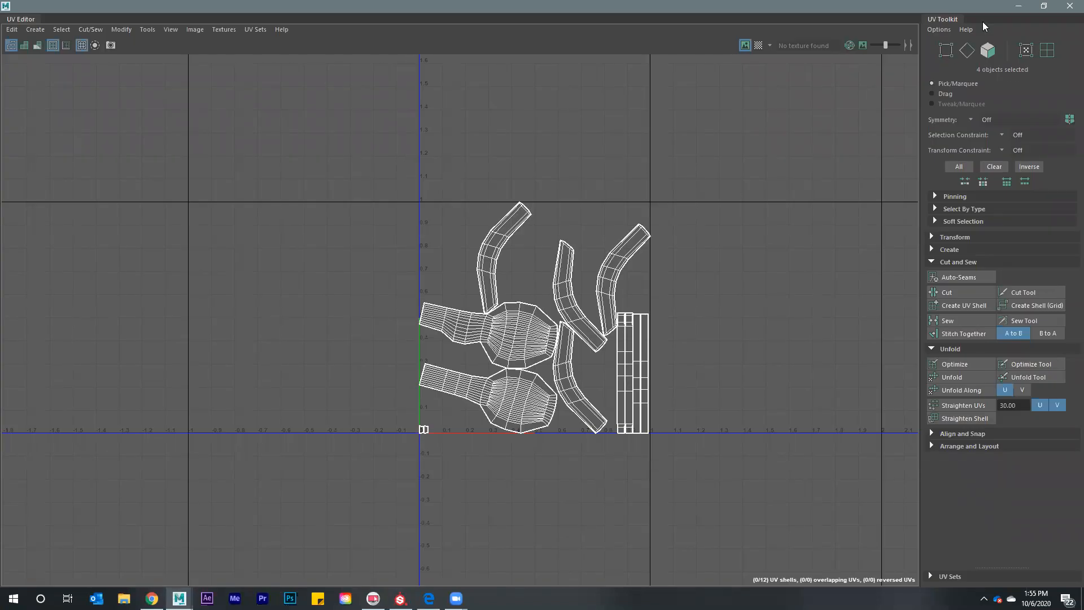
click(1017, 7)
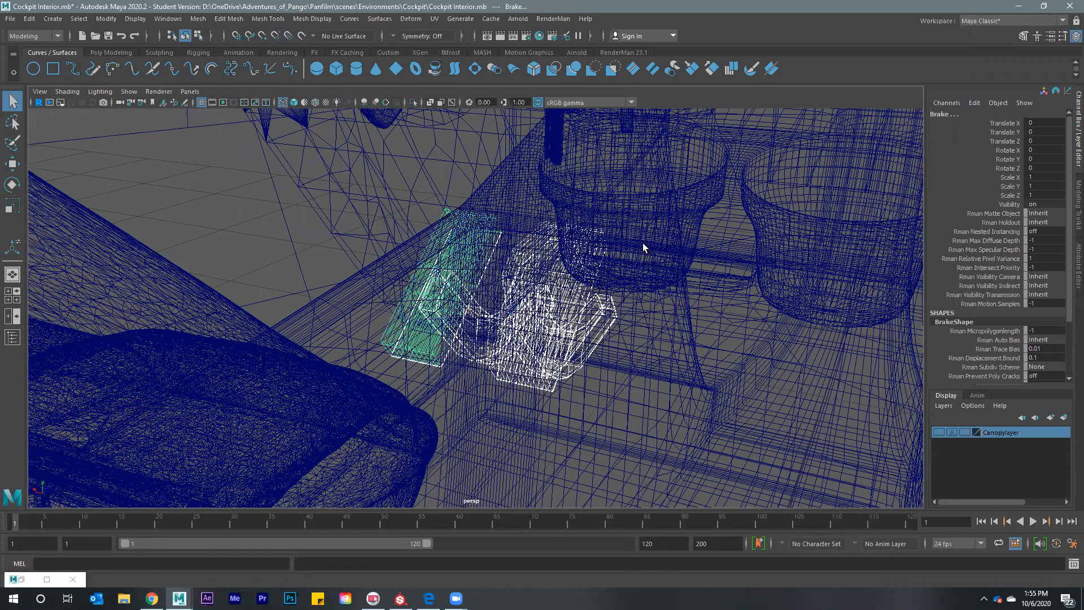
Select the base panel of the radio in the centre console
alt+right_drag(642, 238, 621, 295)
alt+middle_drag(620, 296, 589, 308)
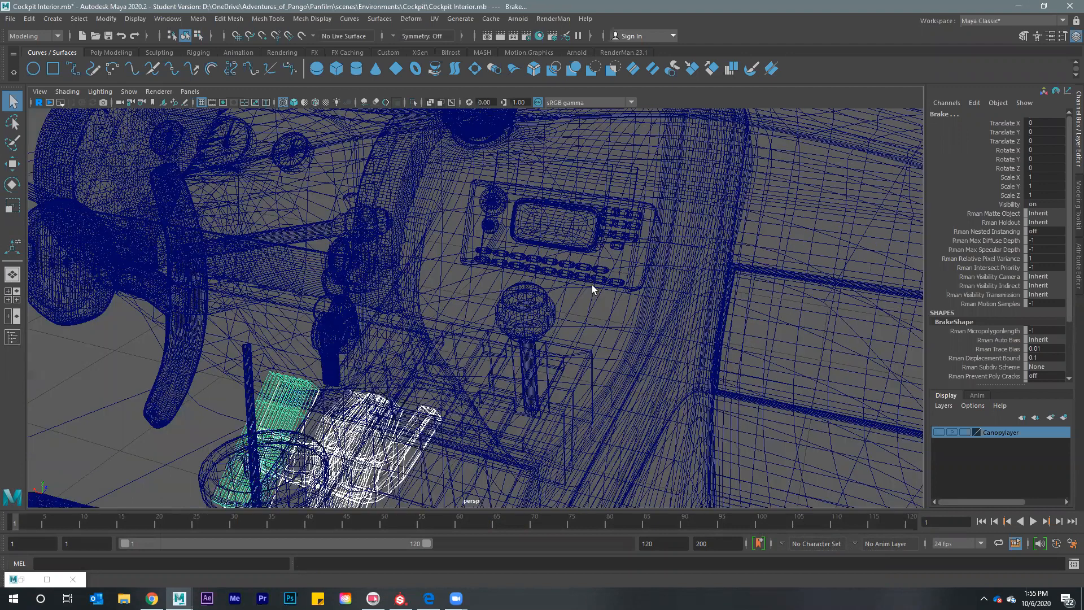
scroll(608, 321, up, 2)
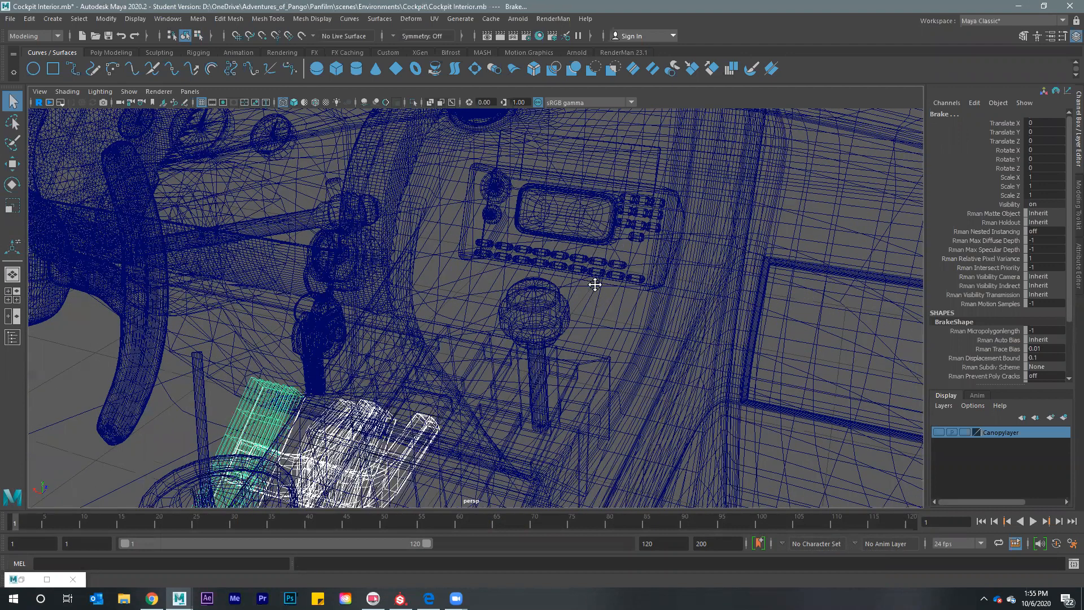
scroll(618, 217, up, 3)
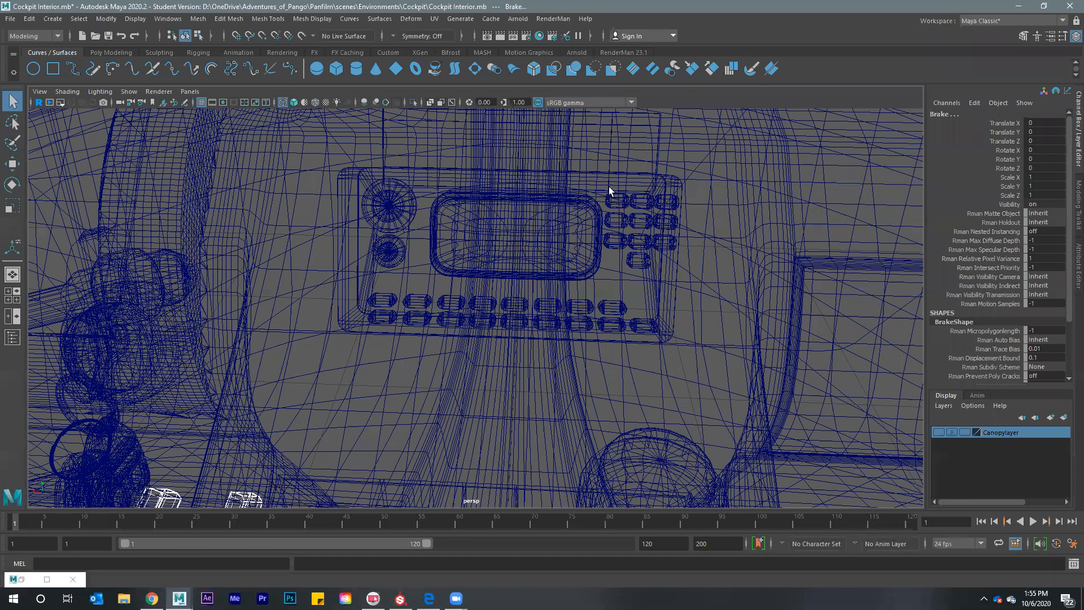
scroll(609, 191, up, 2)
click(609, 198)
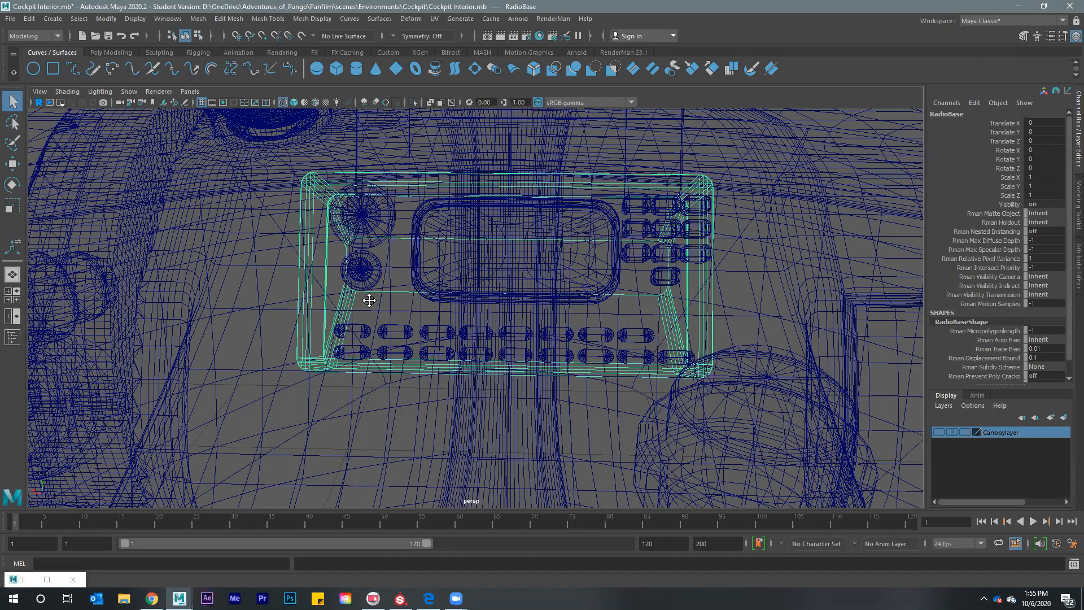
alt+drag(442, 318, 398, 346)
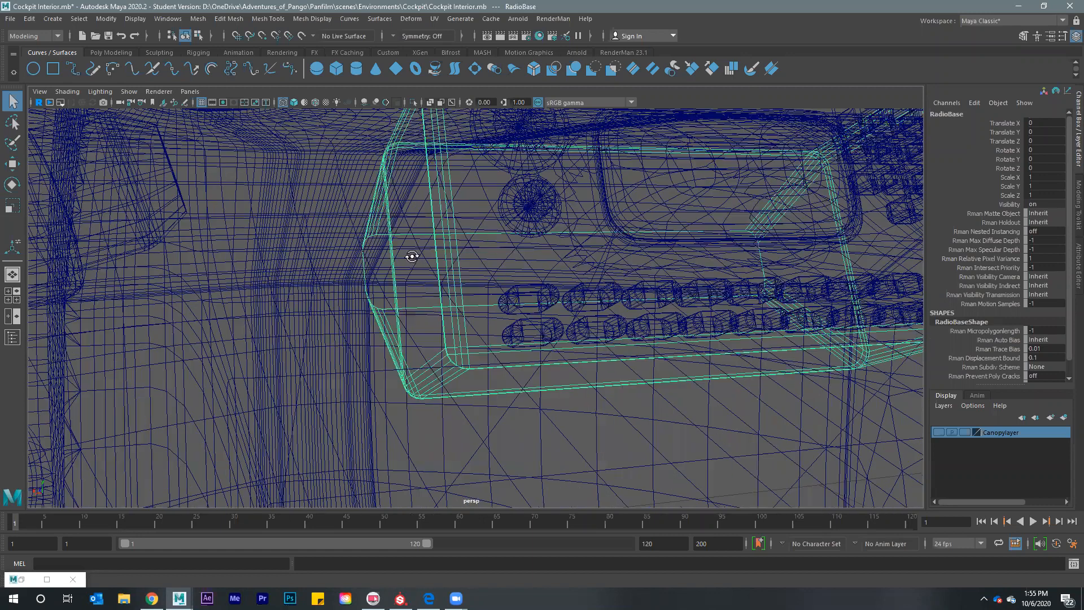
scroll(411, 252, down, 3)
alt+drag(403, 253, 354, 268)
scroll(357, 268, down, 3)
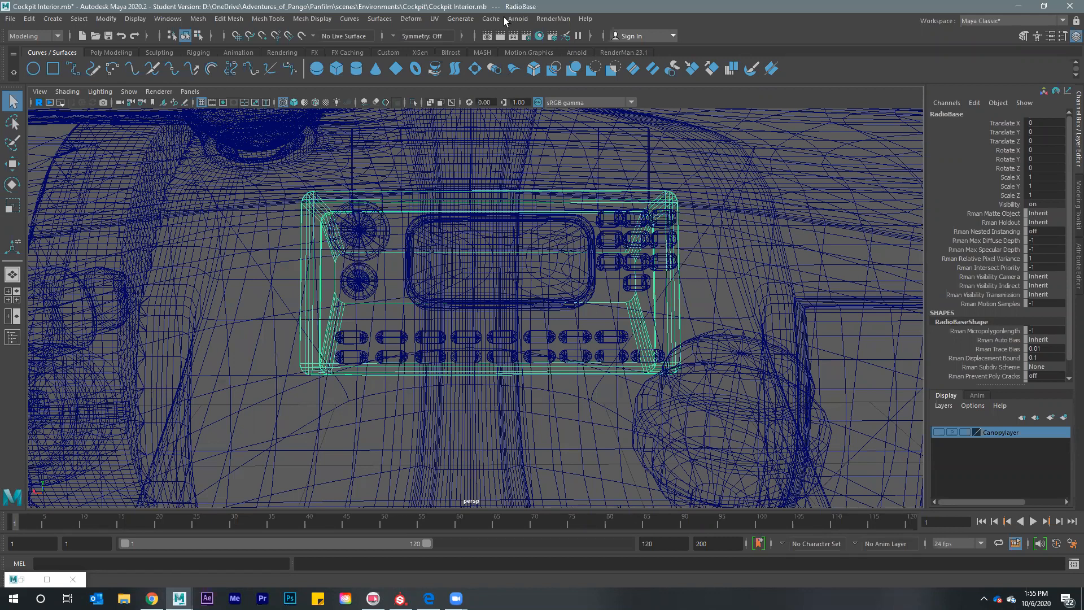
key(f)
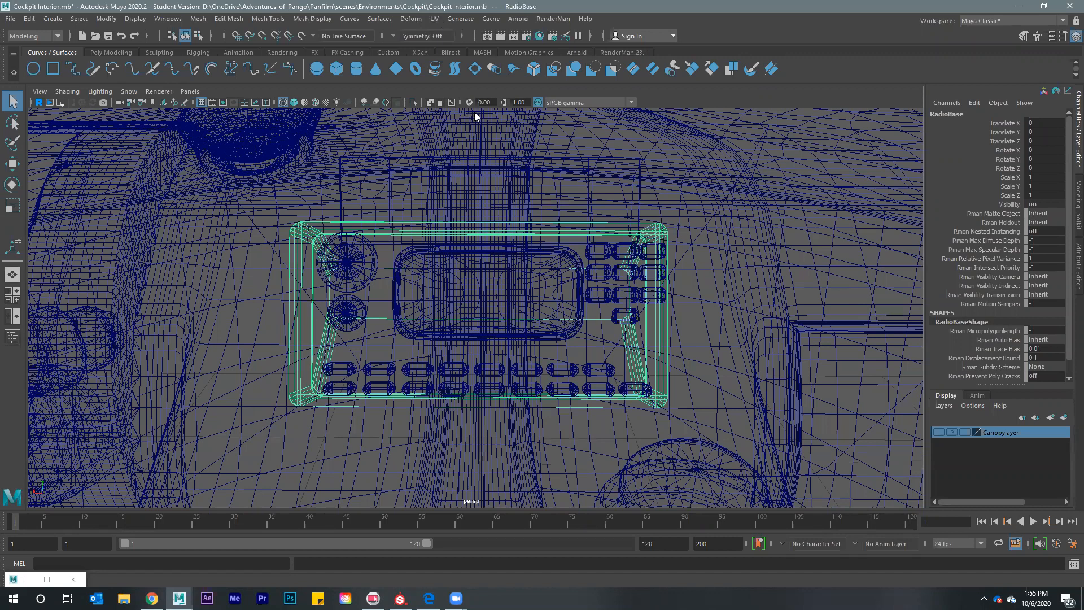
alt+drag(447, 215, 441, 266)
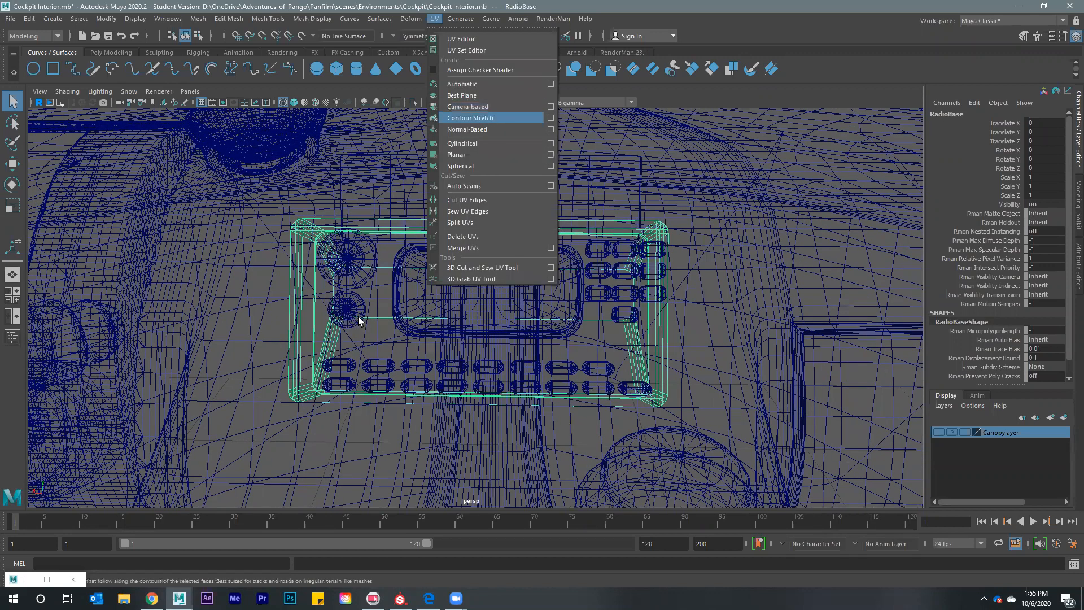
Select the radio's two knobs, its screen and the first five columns of buttons in the lower two rows
click(359, 320)
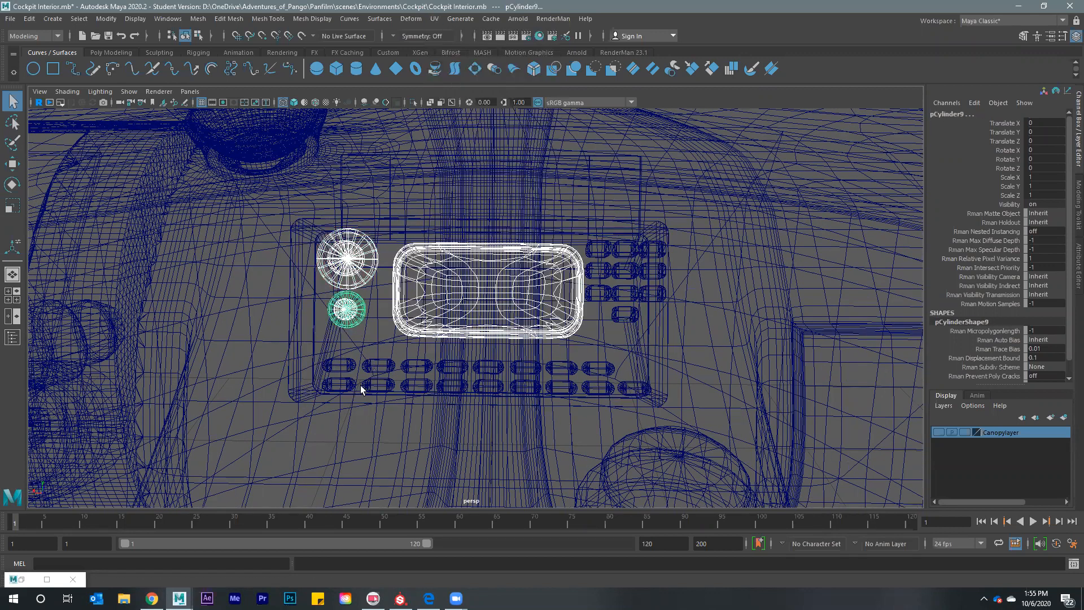
shift+click(400, 383)
shift+click(440, 382)
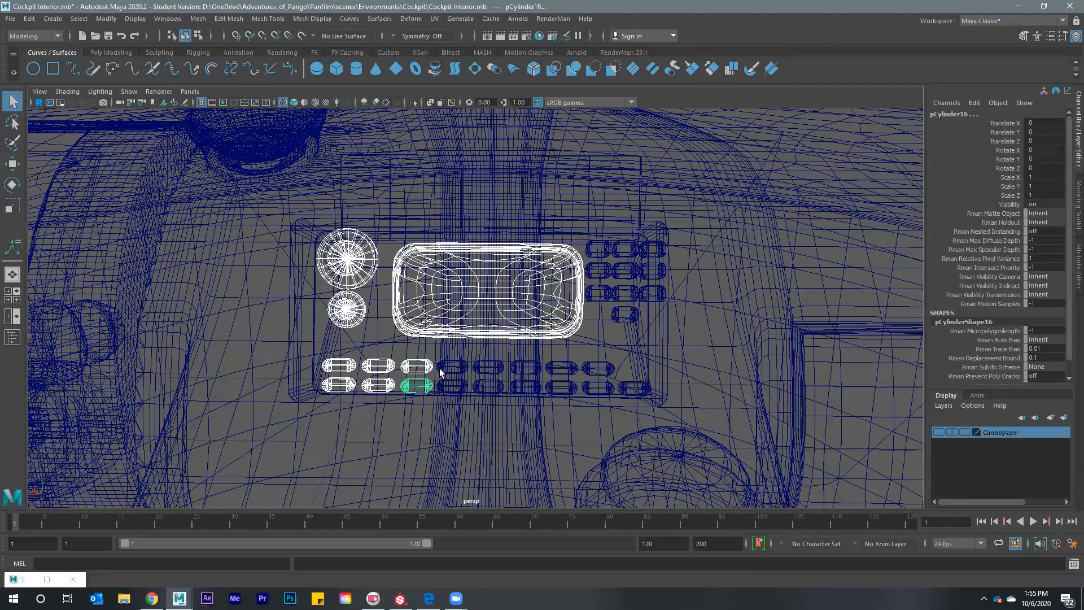
shift+click(451, 367)
shift+click(489, 367)
shift+click(488, 387)
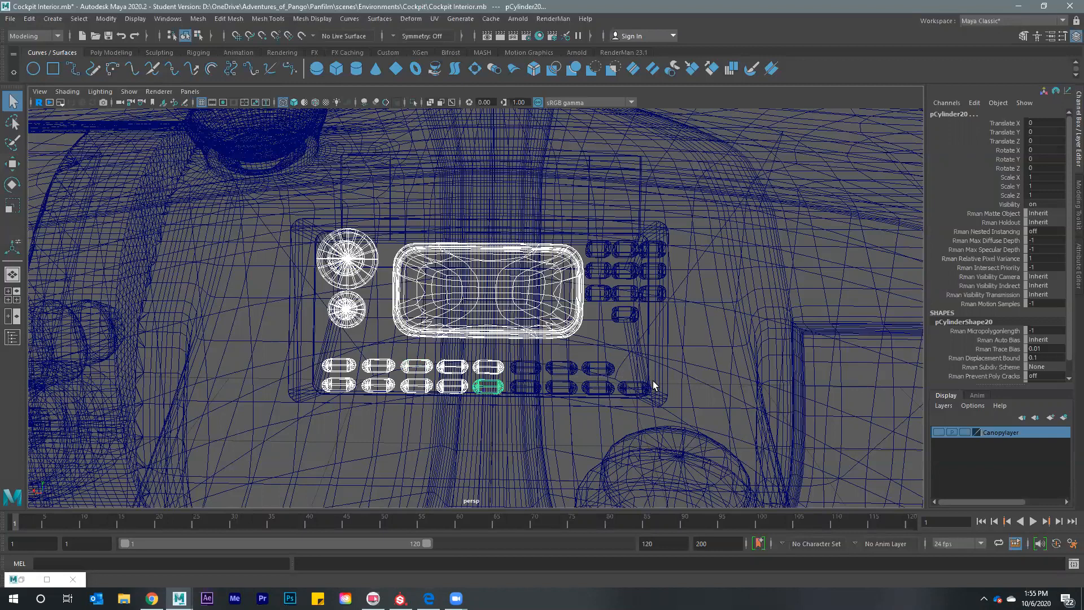
Extend the selection to the radio's remaining lower buttons, upper keypad buttons and base panel, leaving out the surrounding cockpit shell
shift+drag(666, 401, 516, 356)
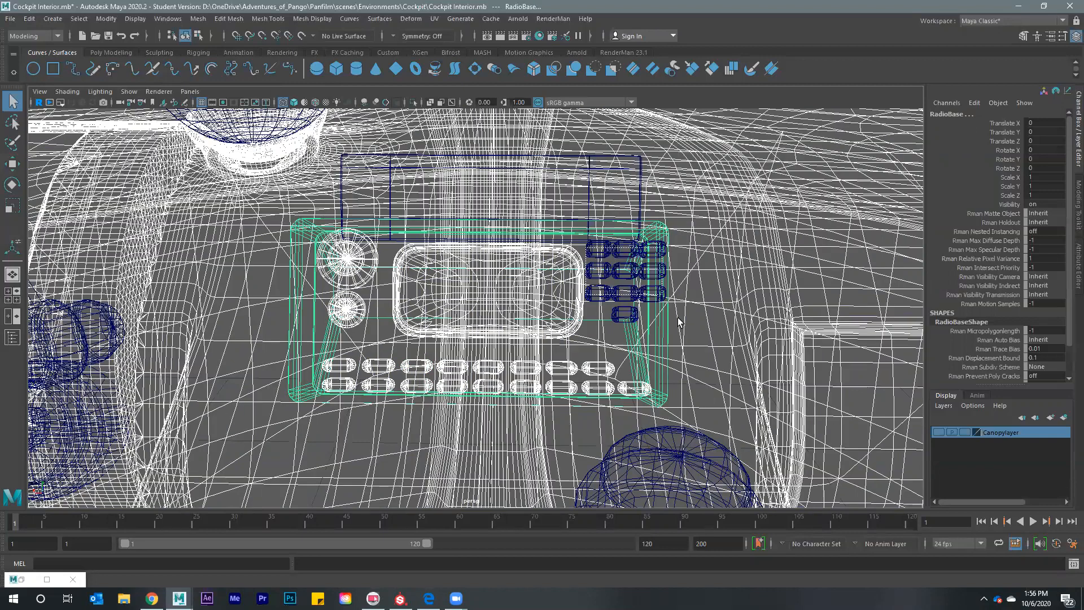
shift+drag(679, 320, 590, 238)
shift+click(697, 281)
key(ctrl+z)
shift+click(511, 310)
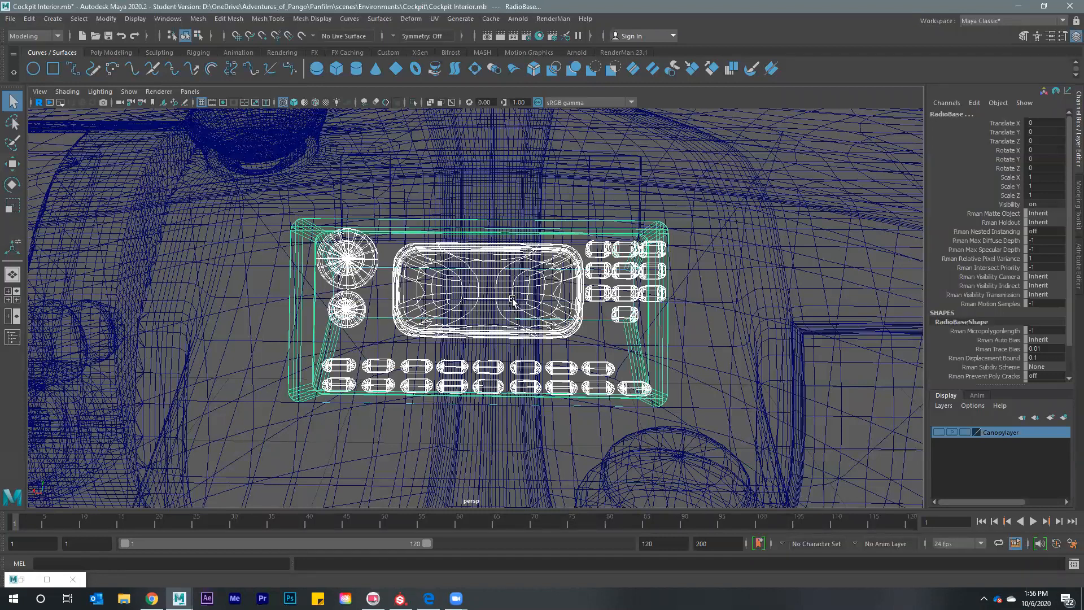
alt+drag(513, 304, 489, 292)
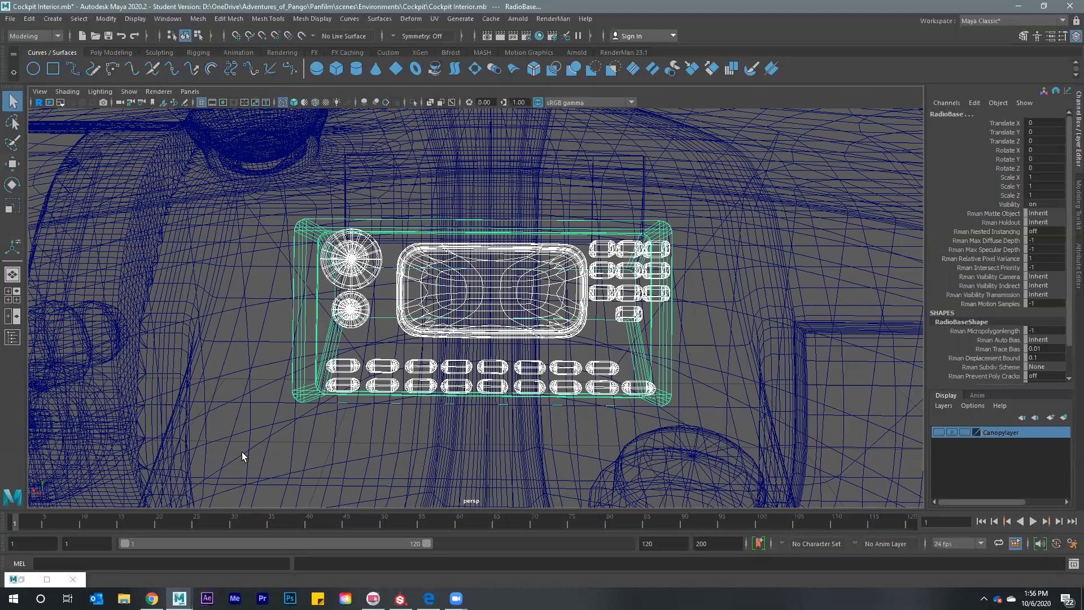
key(ctrl+z)
Examine the radio parts' UV shells and how they are arranged in the UV Editor
click(46, 579)
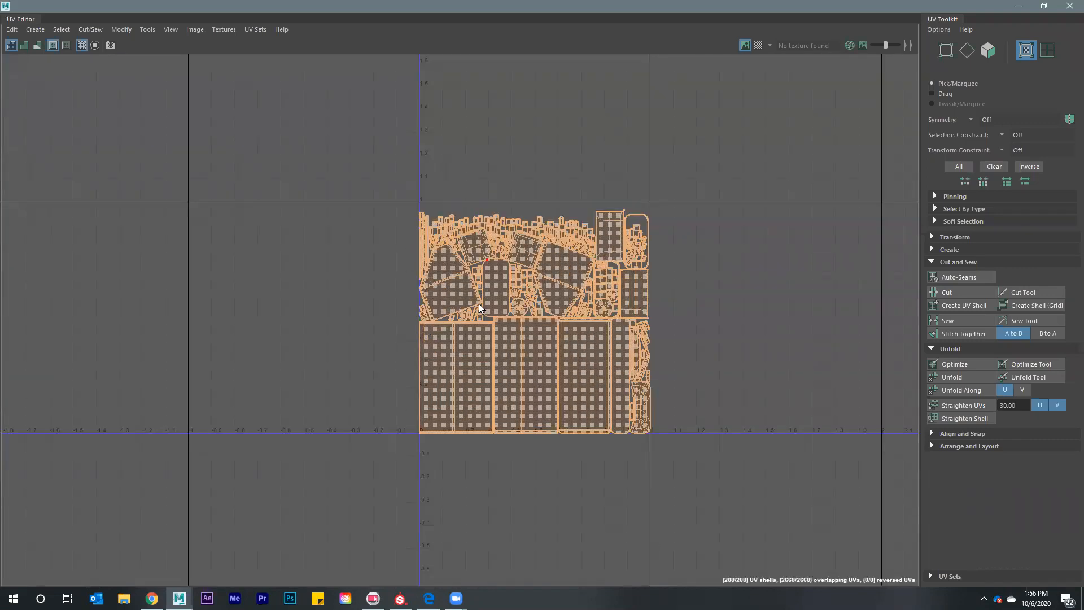
right_drag(503, 228, 507, 249)
scroll(507, 248, up, 2)
scroll(505, 248, up, 1)
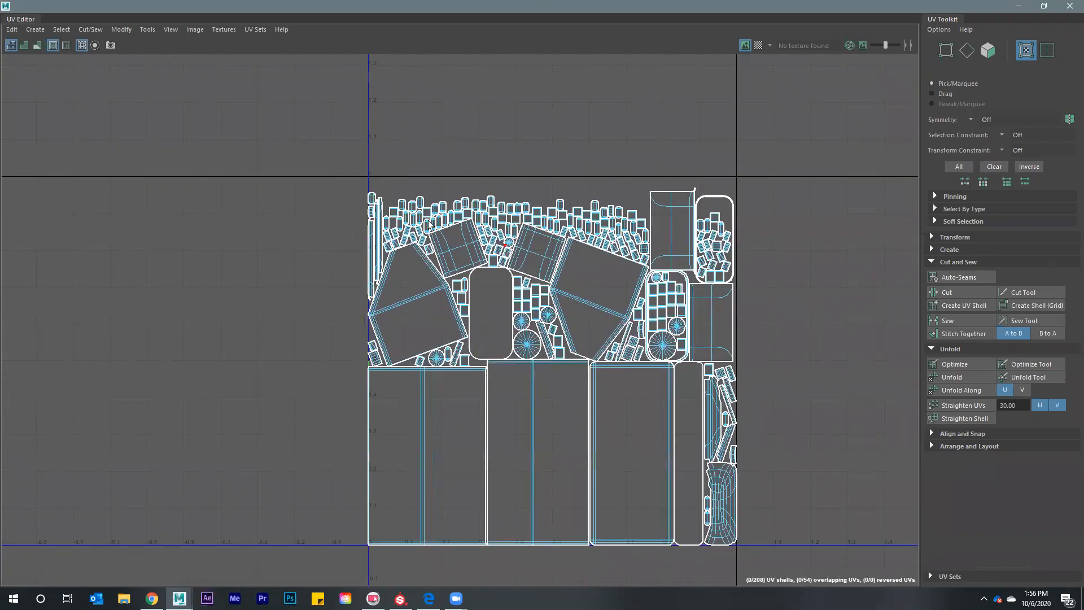
scroll(502, 280, up, 3)
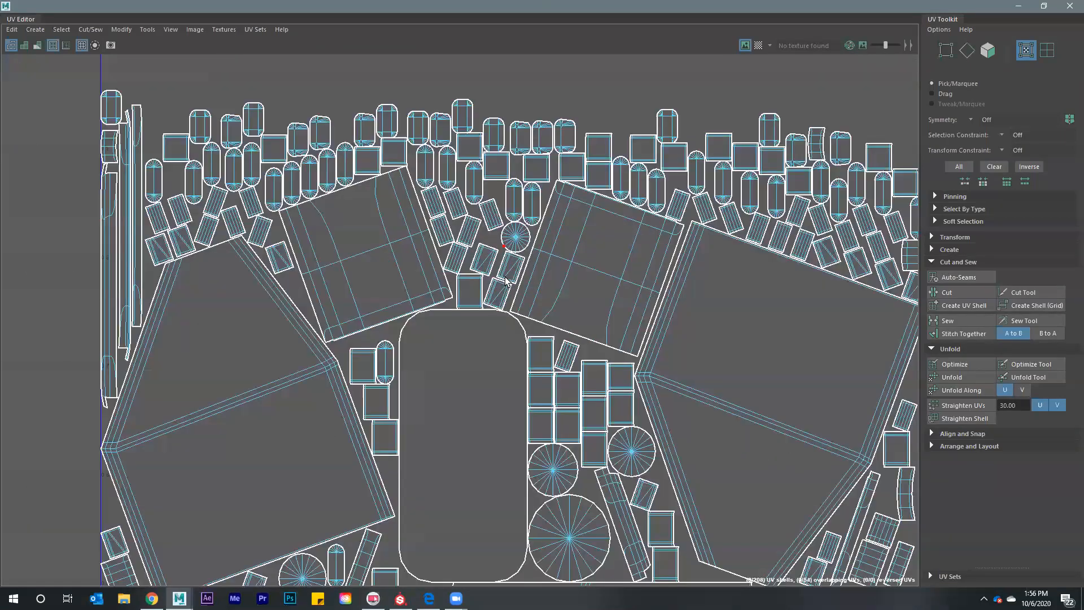
scroll(505, 281, down, 2)
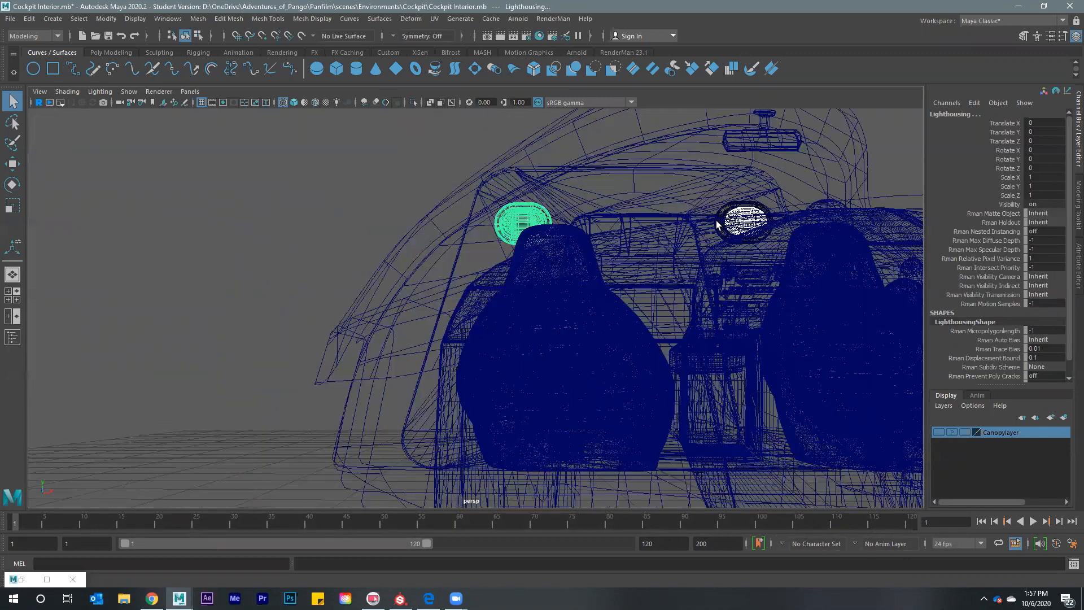
Try to apply an automatic UV projection to both light housings above the seats together
shift+click(718, 208)
shift+click(717, 210)
shift+click(714, 208)
alt+middle_drag(595, 238, 518, 269)
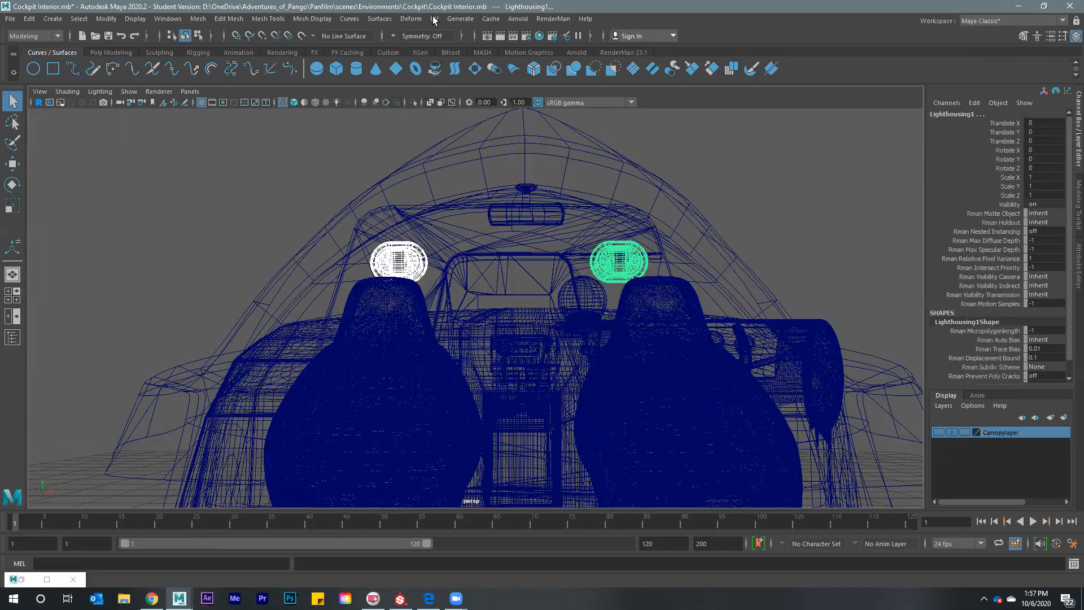
click(434, 19)
click(462, 85)
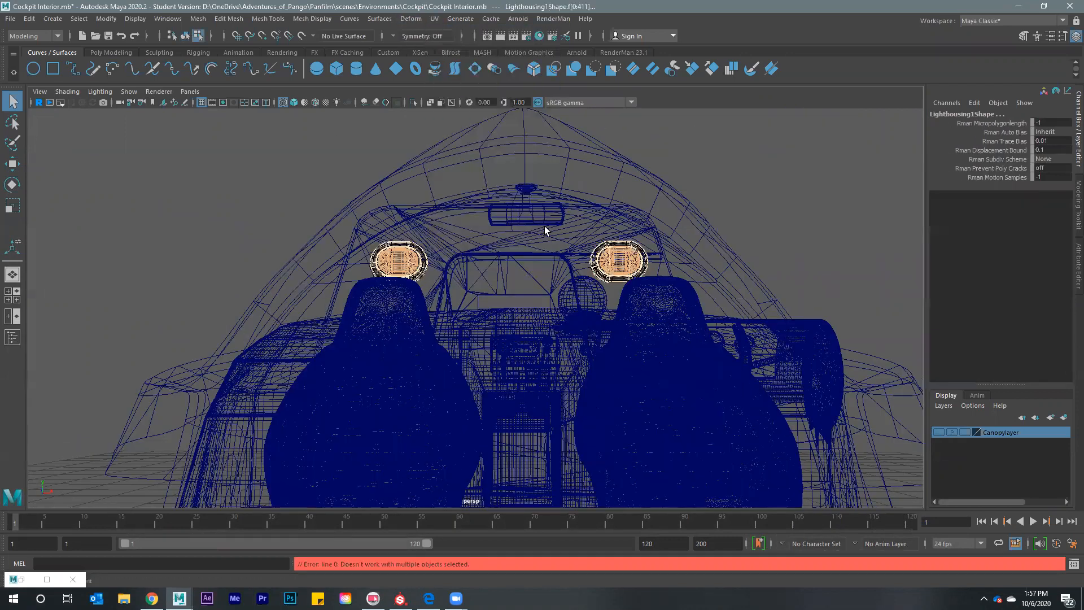
Apply an automatic UV projection separately to the bulb and the housing of the right-hand light
alt+middle_drag(516, 332, 572, 321)
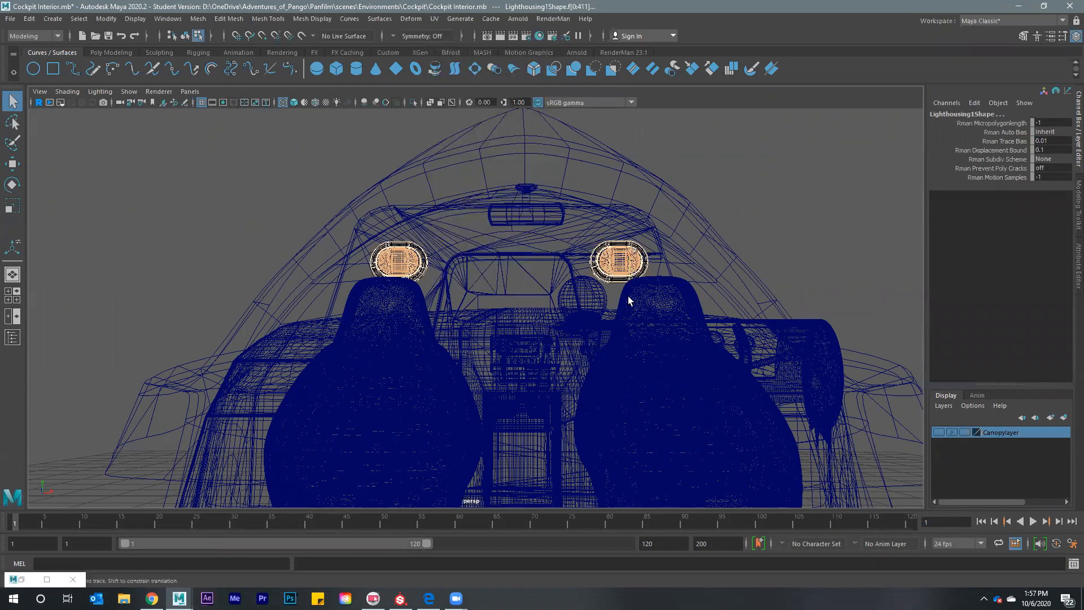
alt+drag(630, 260, 636, 263)
right_click(638, 264)
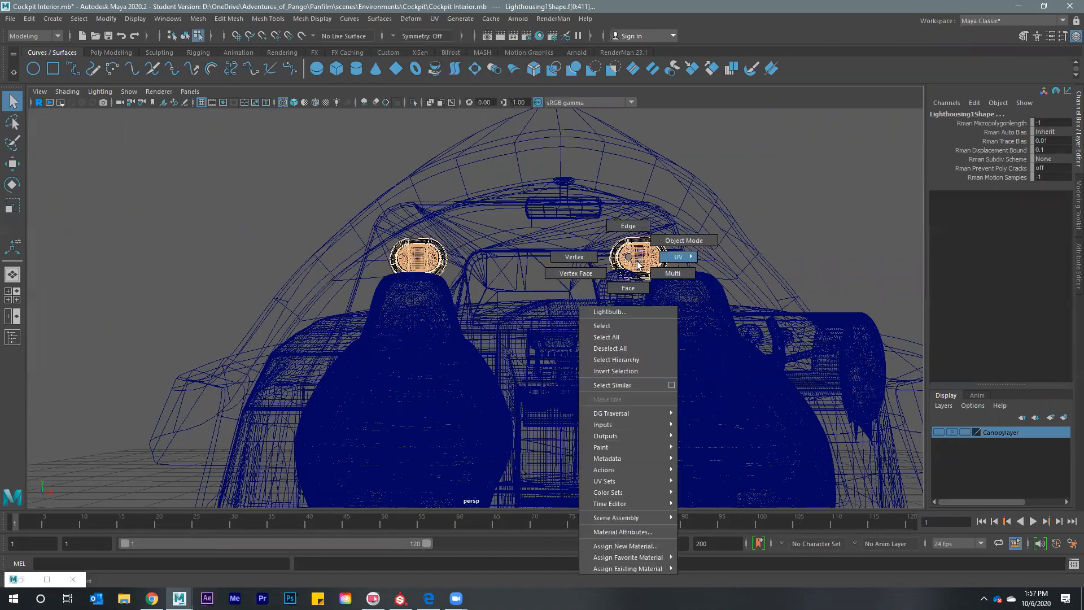
key(g)
right_drag(637, 262, 613, 248)
click(618, 248)
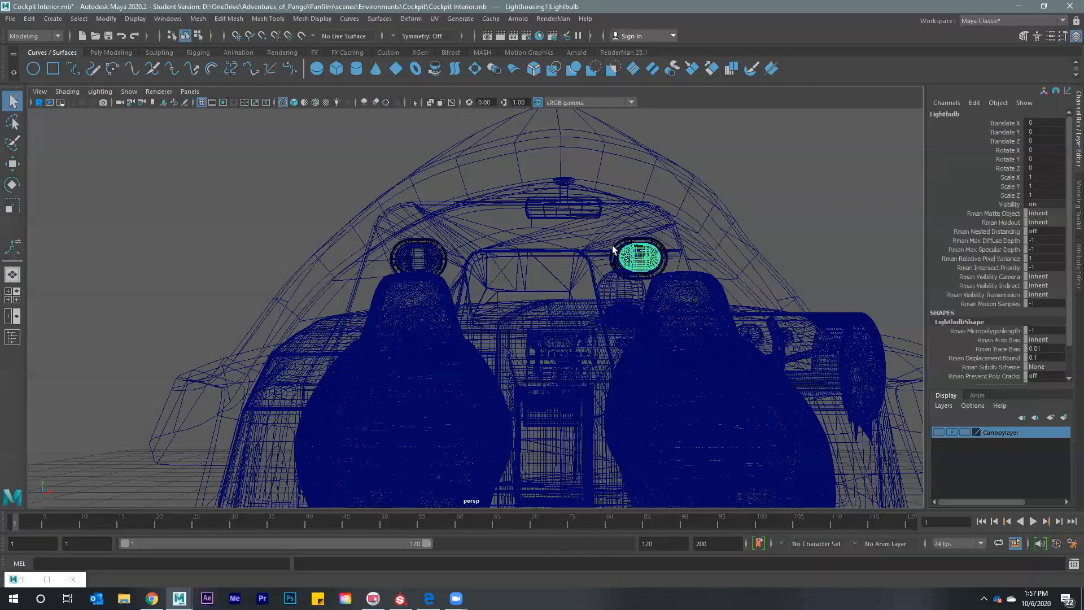
click(615, 249)
key(g)
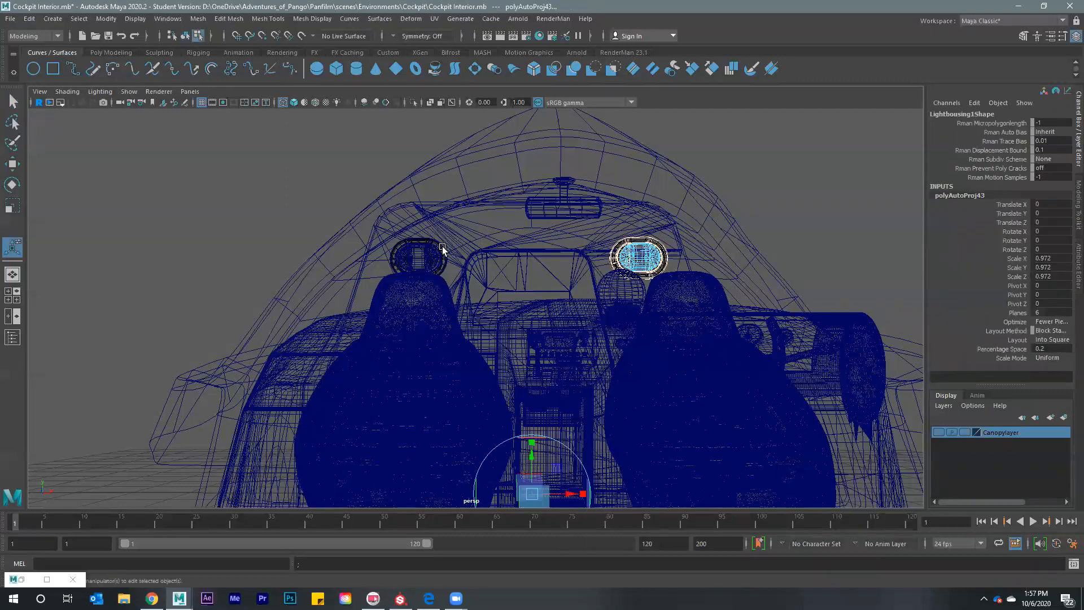
Apply an automatic UV projection separately to the housing and the bulb of the left-hand light
click(443, 249)
key(g)
right_drag(448, 250, 444, 255)
key(g)
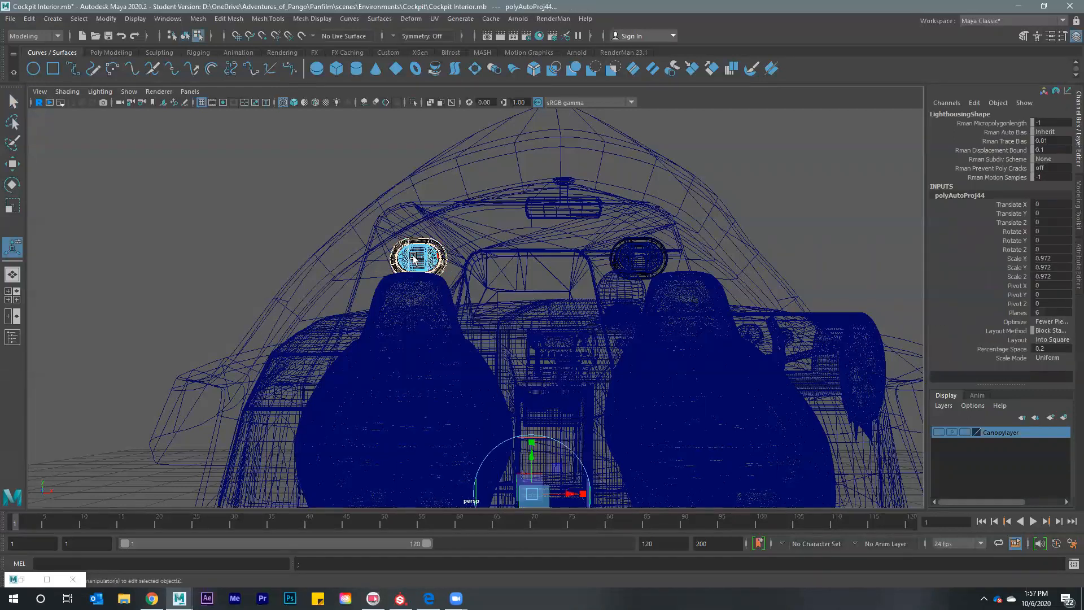
click(415, 258)
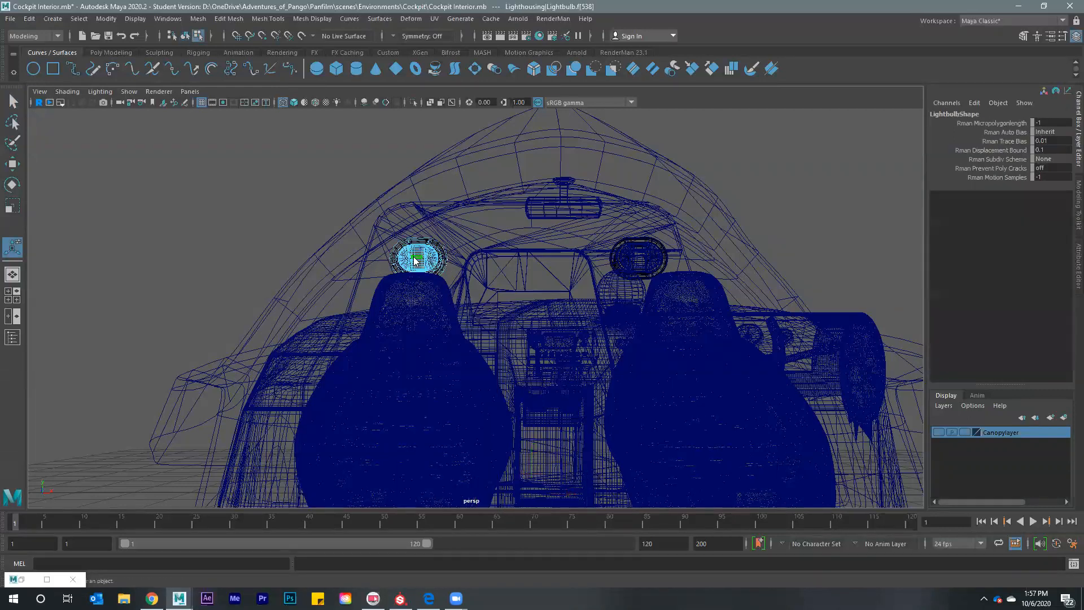
right_drag(413, 257, 610, 263)
key(g)
Check the projected UVs of both lights in the UV Editor, selecting all the housing and bulb shells
click(435, 255)
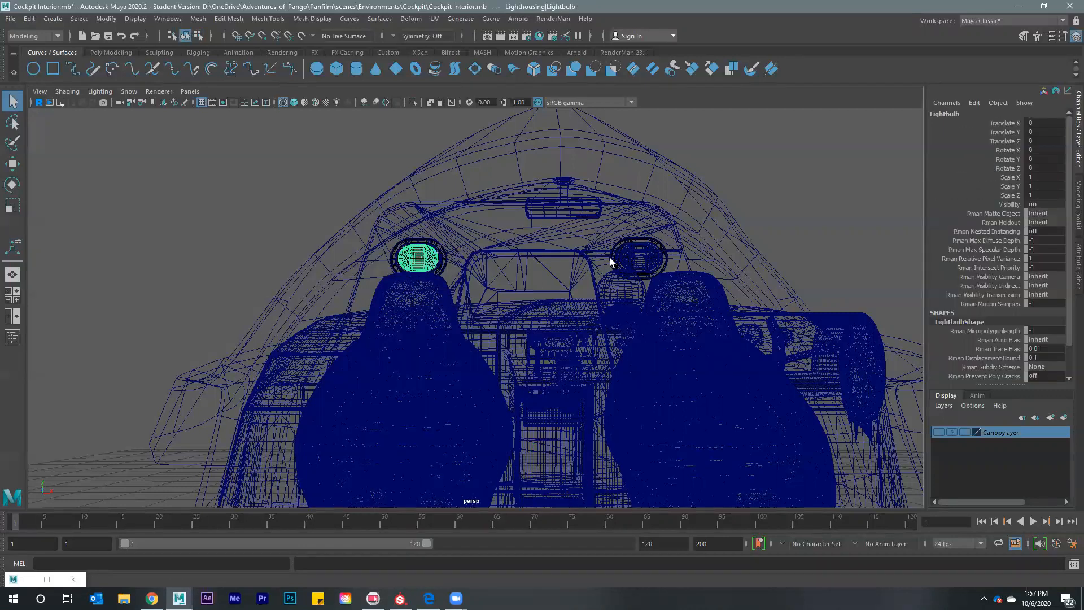
click(24, 579)
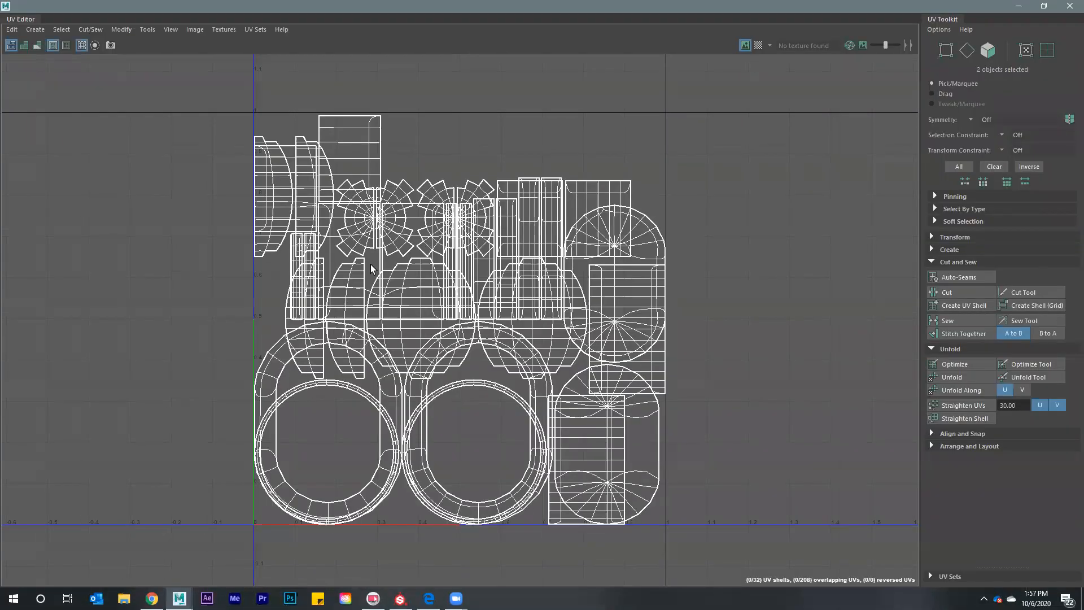
alt+right_drag(475, 301, 370, 264)
drag(245, 162, 688, 507)
right_drag(557, 418, 615, 420)
drag(279, 108, 736, 492)
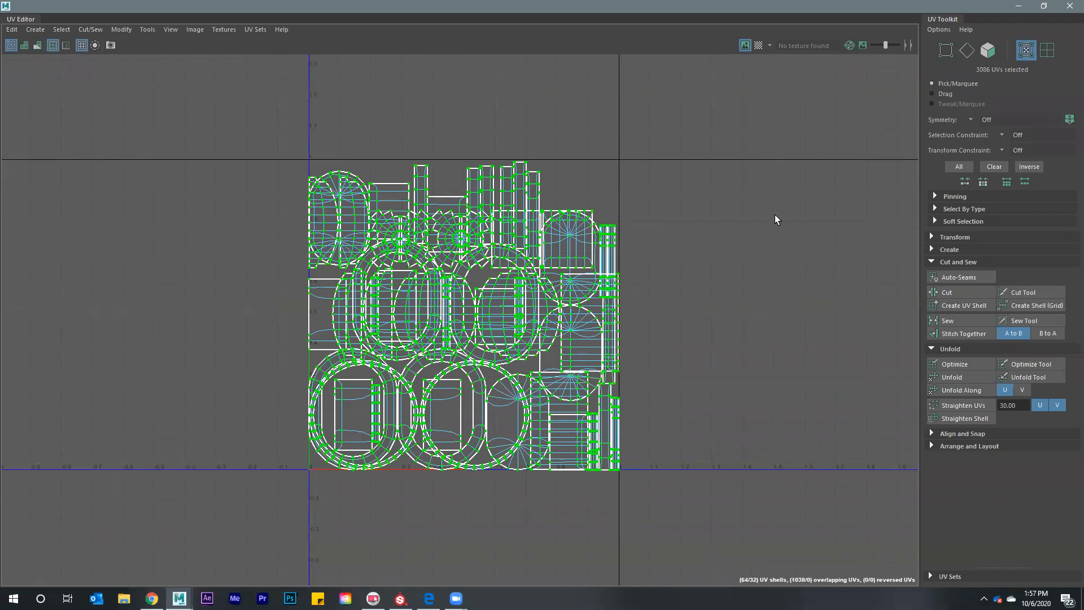
click(1017, 7)
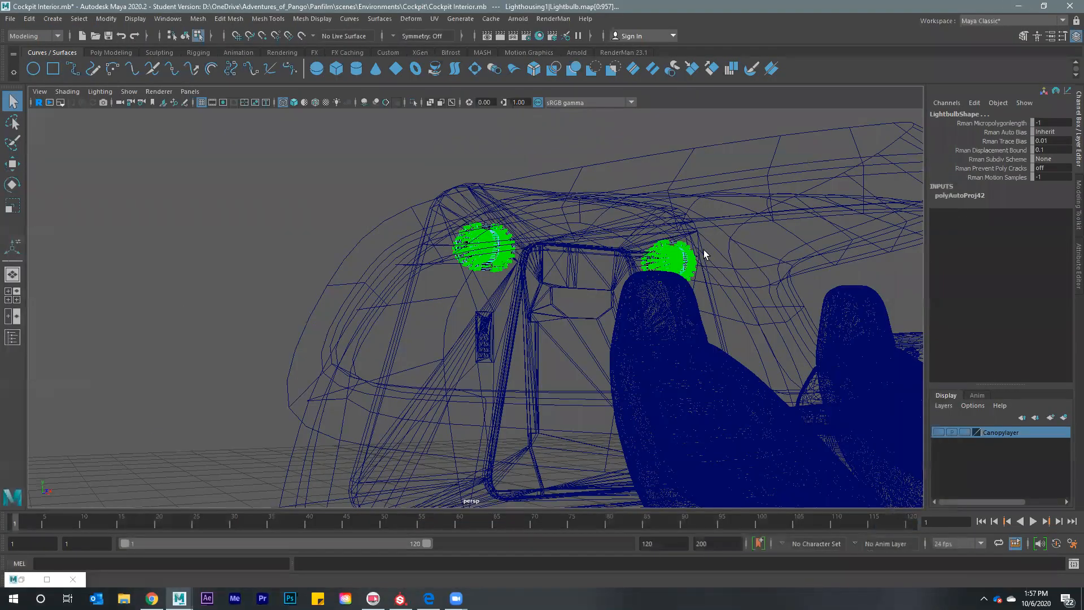
Return to object selection and unparent the two light bulbs from their housings
scroll(706, 252, up, 3)
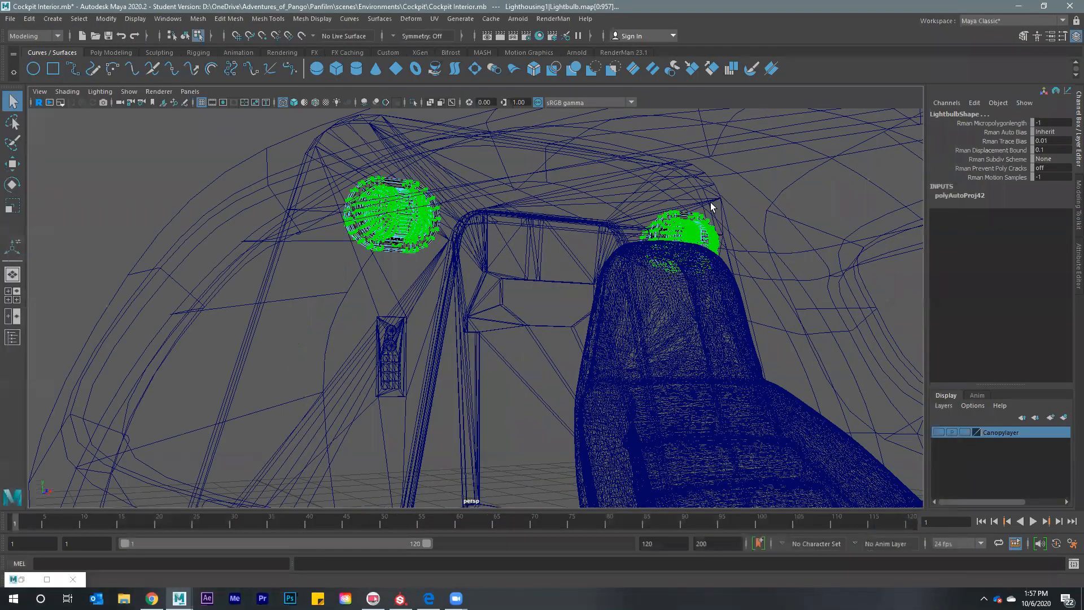
click(674, 230)
alt+middle_drag(674, 230, 650, 224)
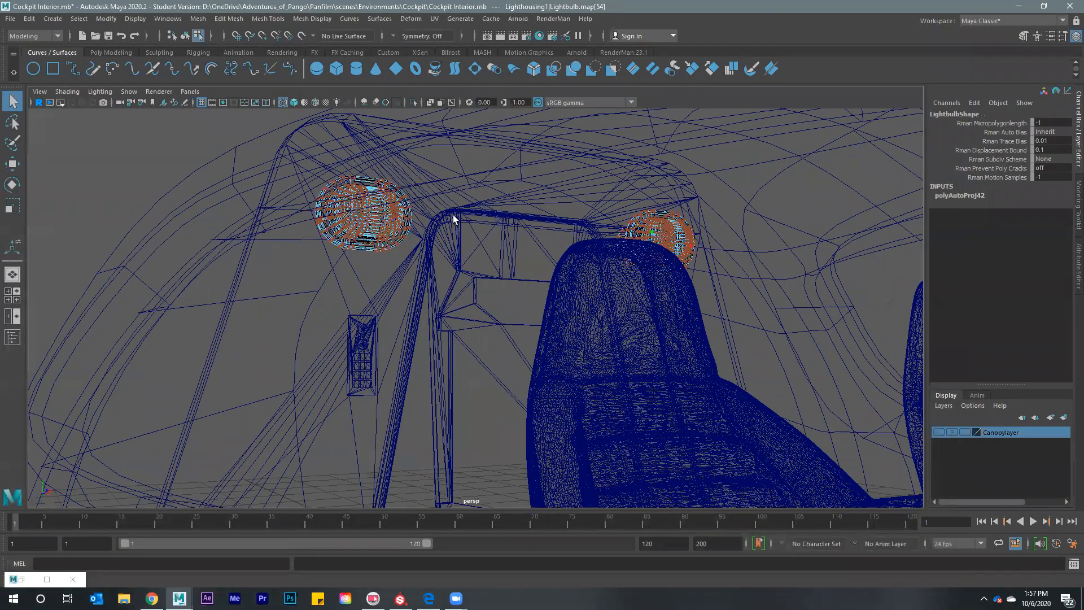
key(F8)
key(shift+p)
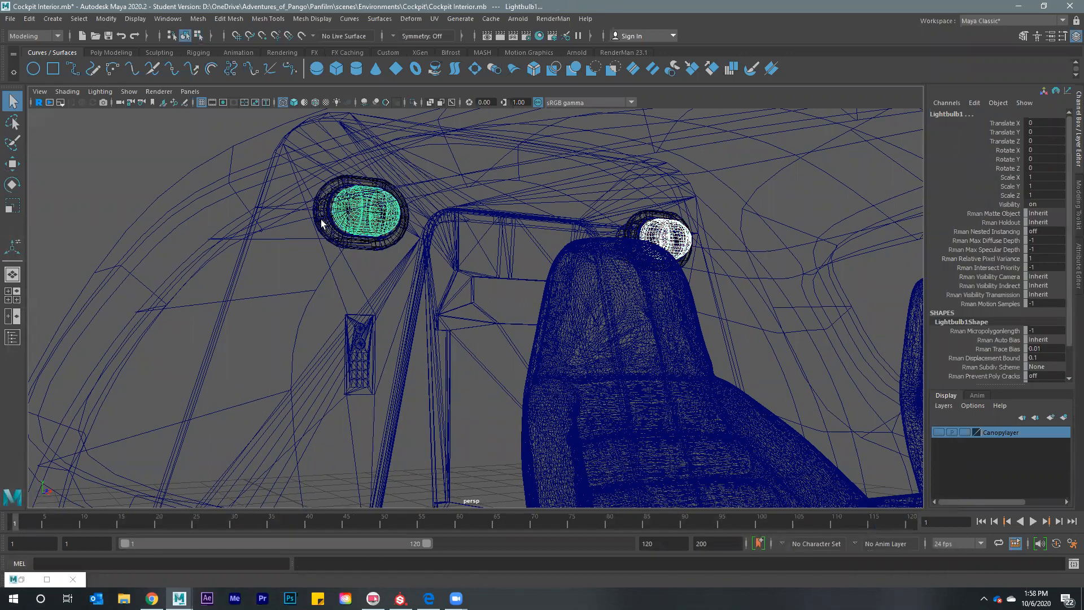
Select both light housings together with their two bulbs
click(316, 217)
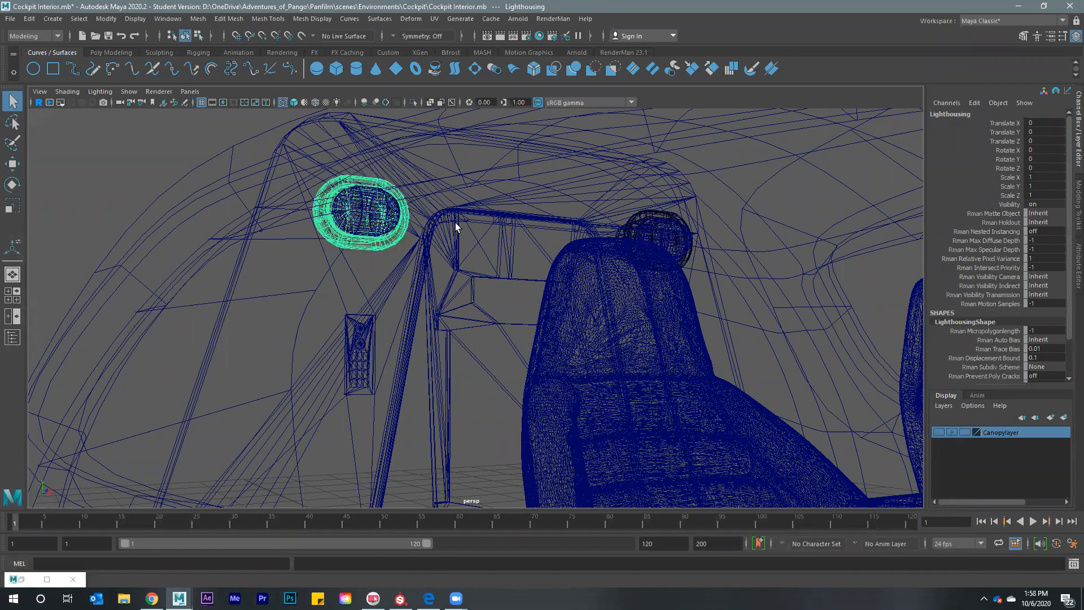
shift+click(648, 228)
shift+click(638, 216)
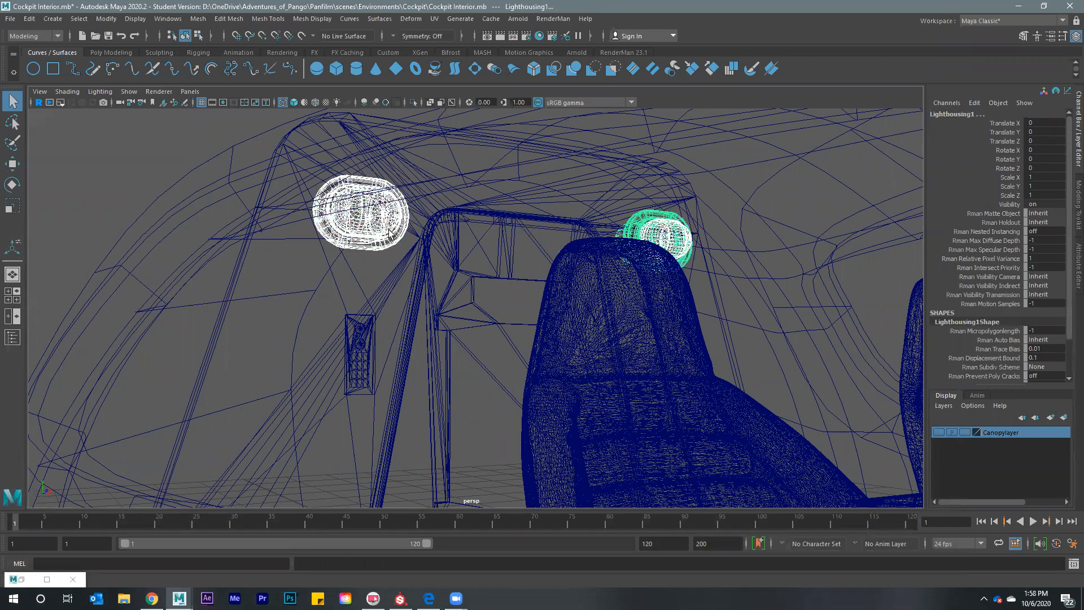
alt+drag(441, 229, 643, 272)
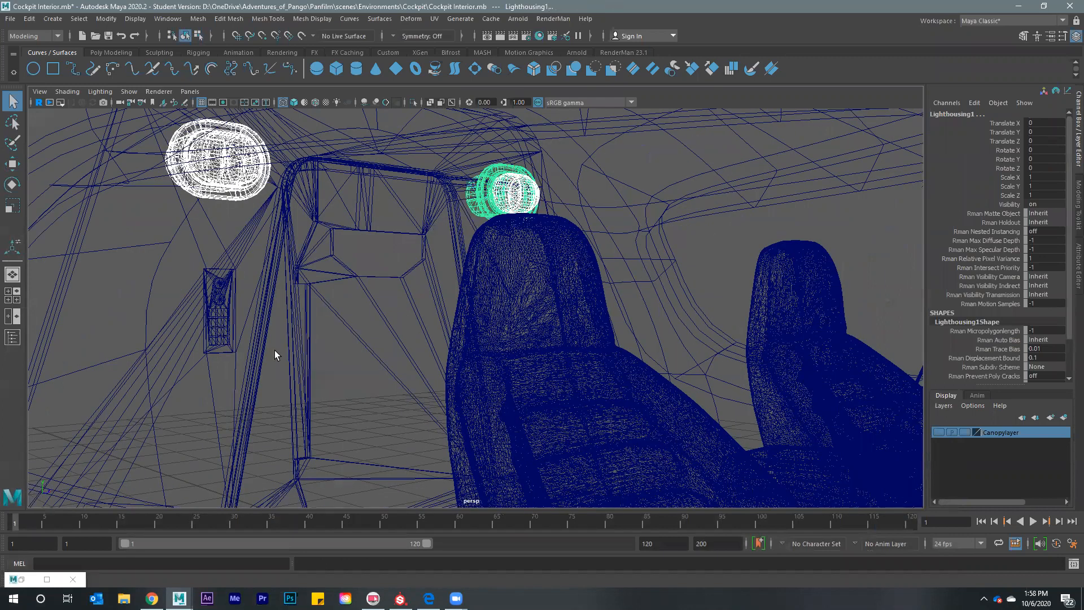
Lay out all UV shells of the two light housings and bulbs without overlaps, and return to the scene with nothing selected
alt+drag(274, 350, 429, 362)
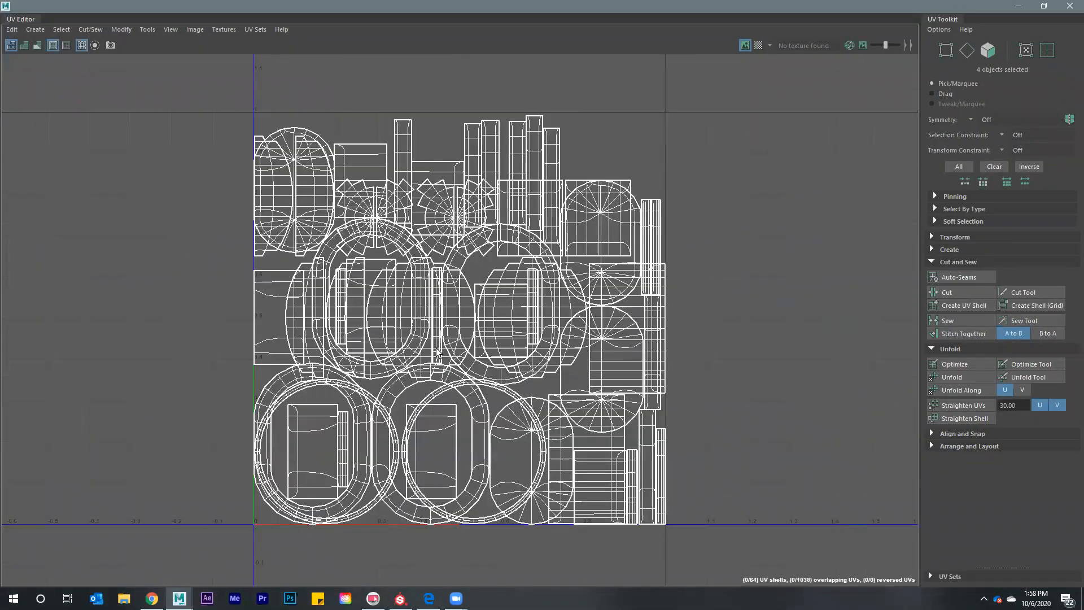
key(ctrl+l)
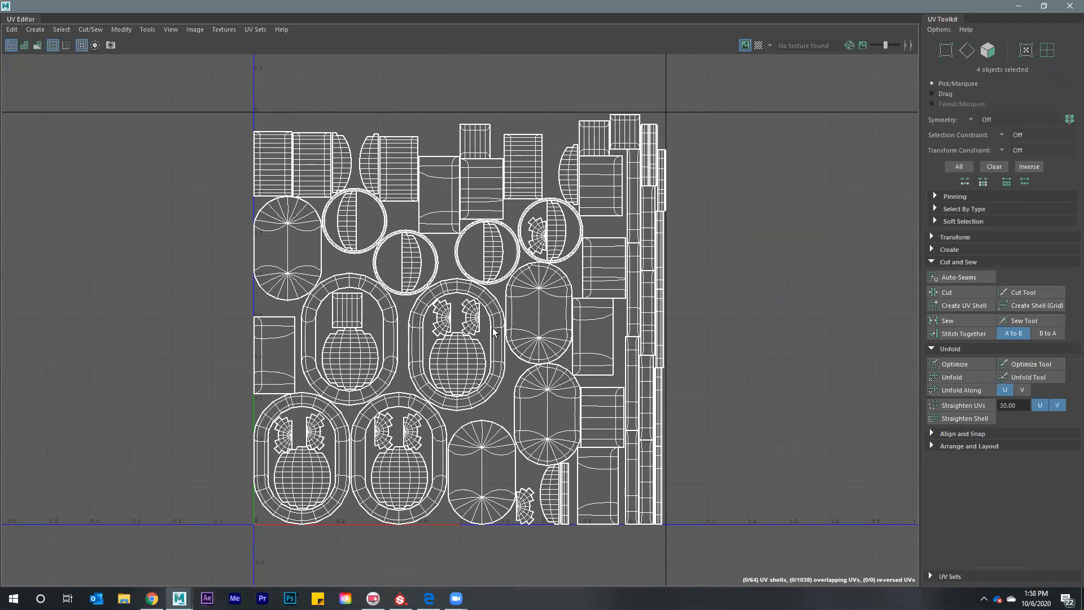
click(1015, 5)
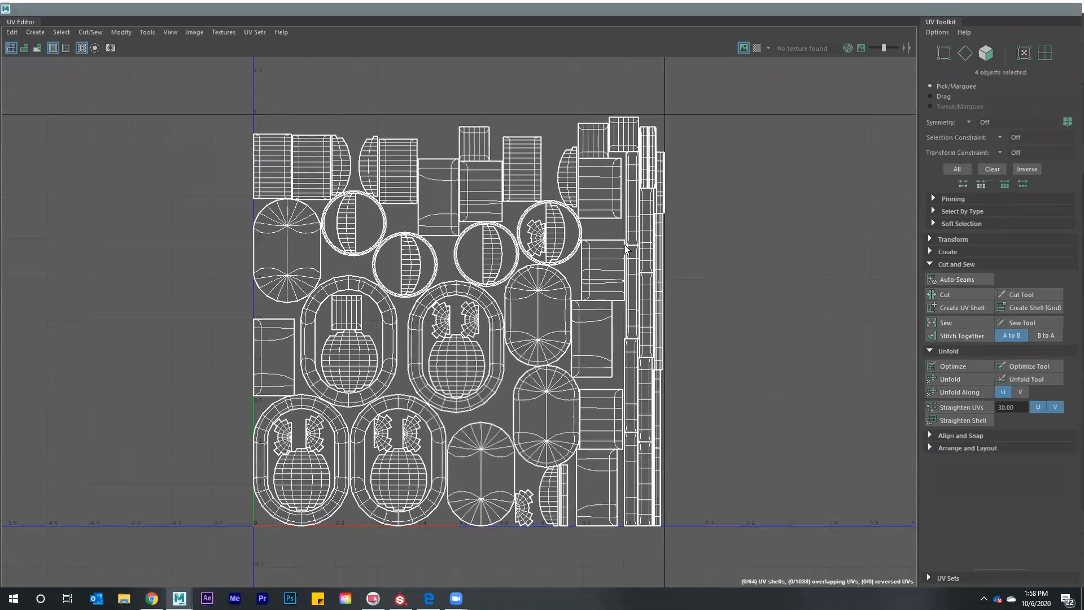
key(super+Down)
click(467, 251)
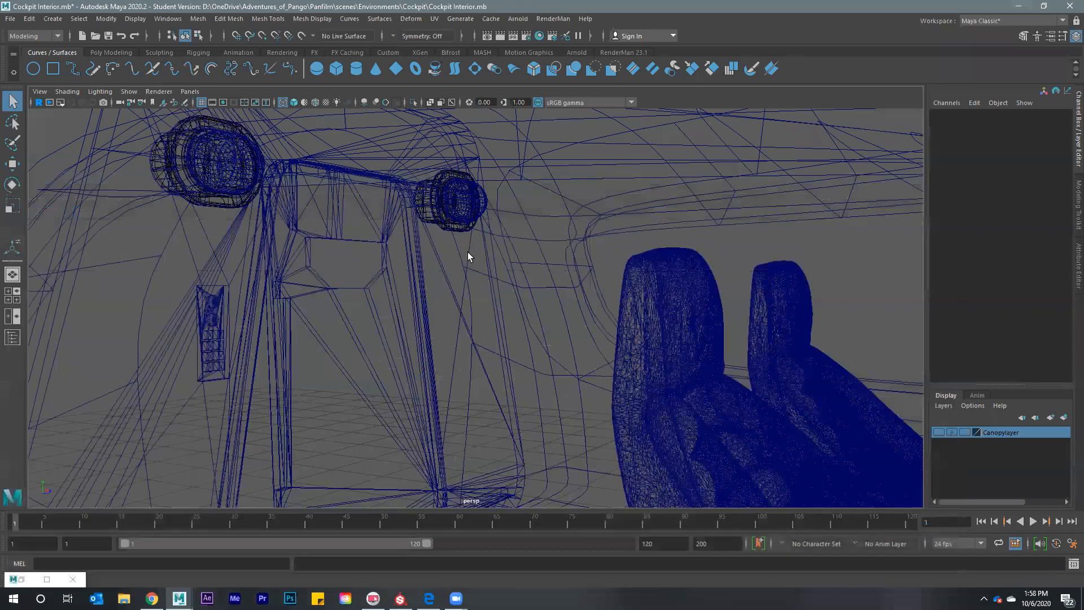
Inspect the main body, both chairs and the door by selecting them one at a time, and clear the selection
scroll(467, 252, down, 4)
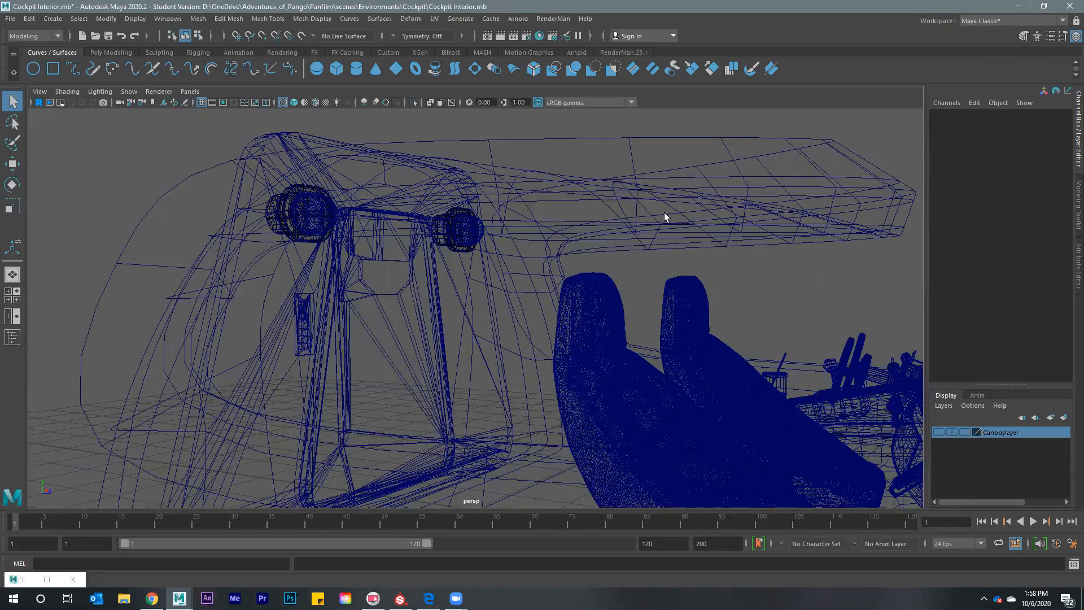
drag(661, 237, 621, 211)
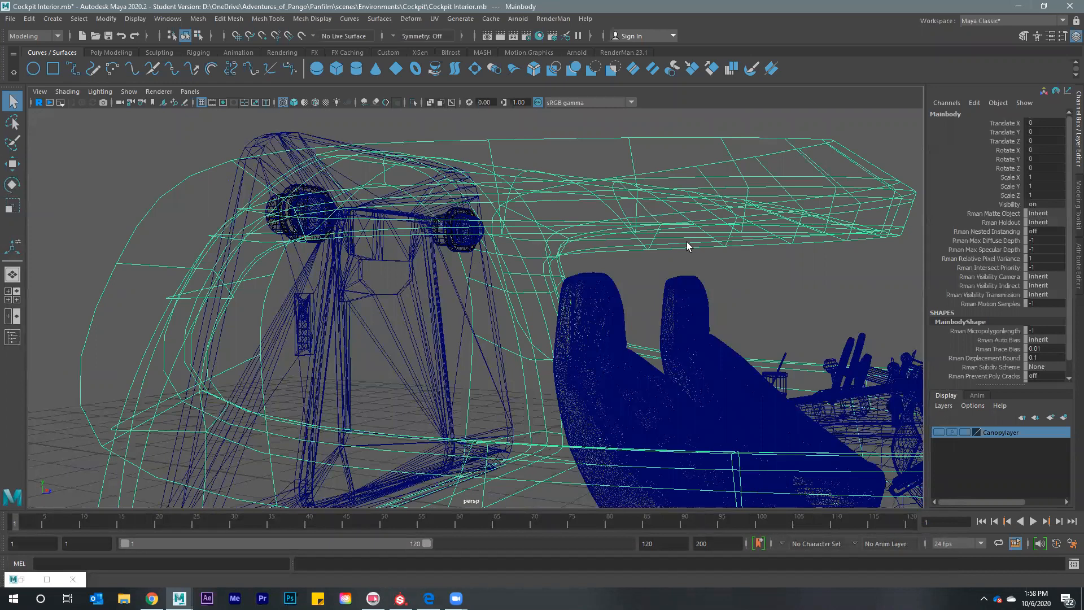
click(685, 293)
click(576, 324)
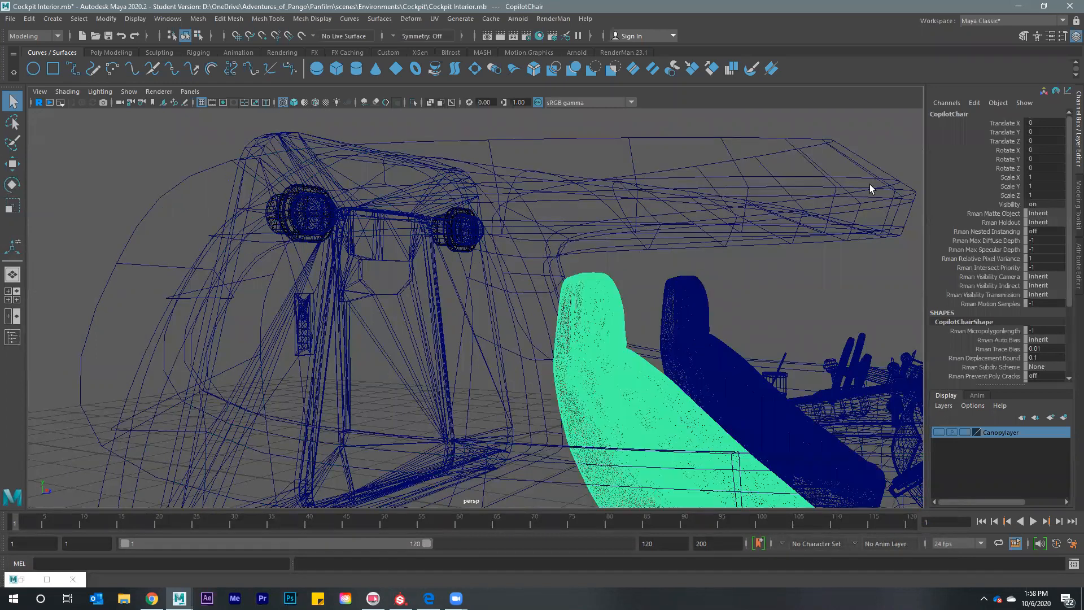
click(680, 282)
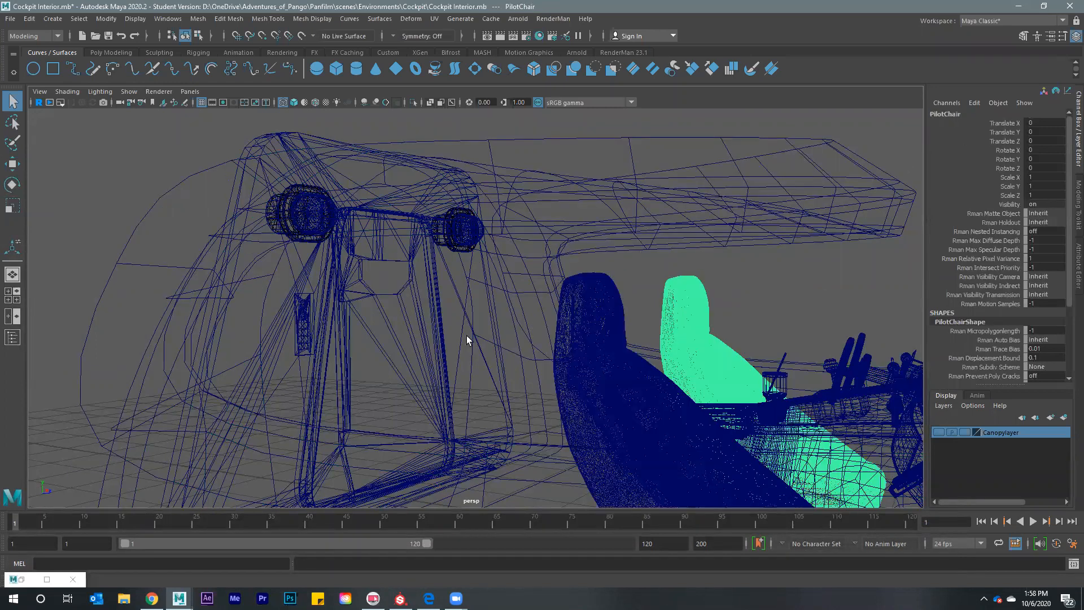
key(Up)
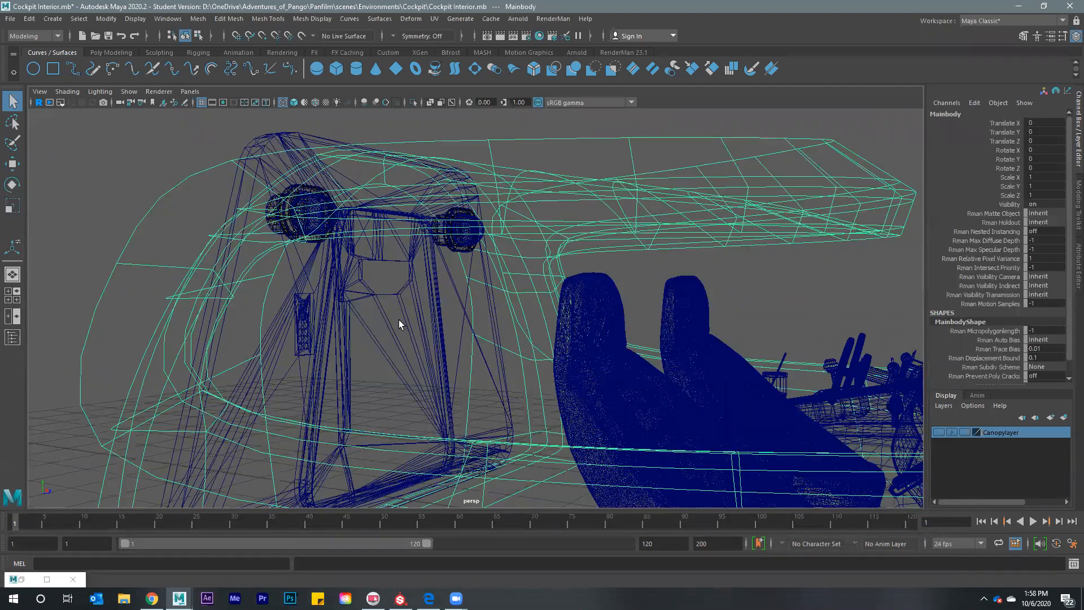
key(Down)
click(406, 312)
drag(389, 274, 406, 312)
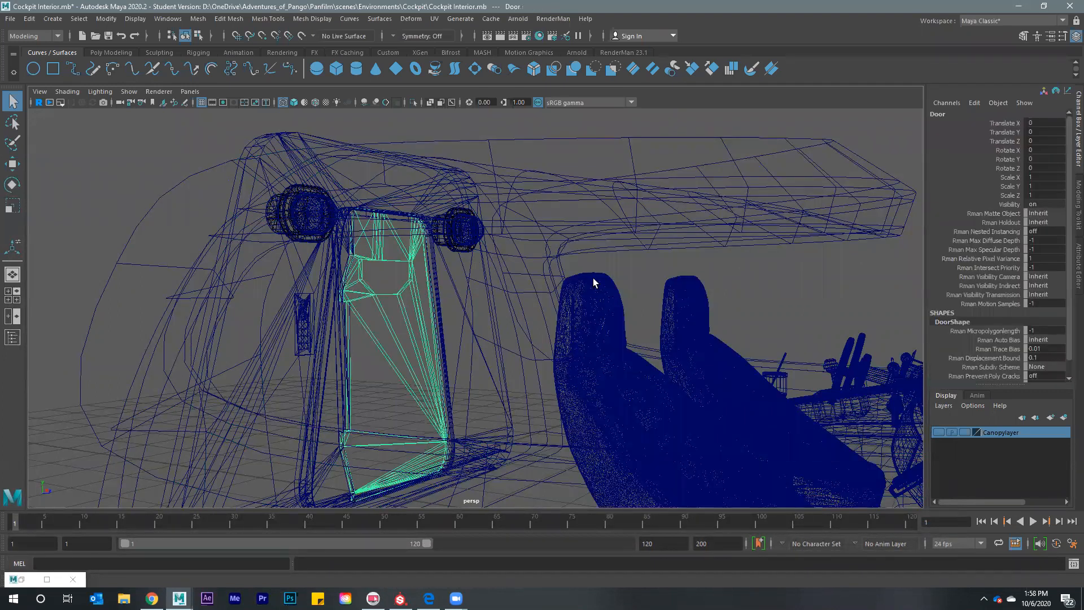
key(ctrl+z)
key(ctrl+z)
key(ctrl+z)
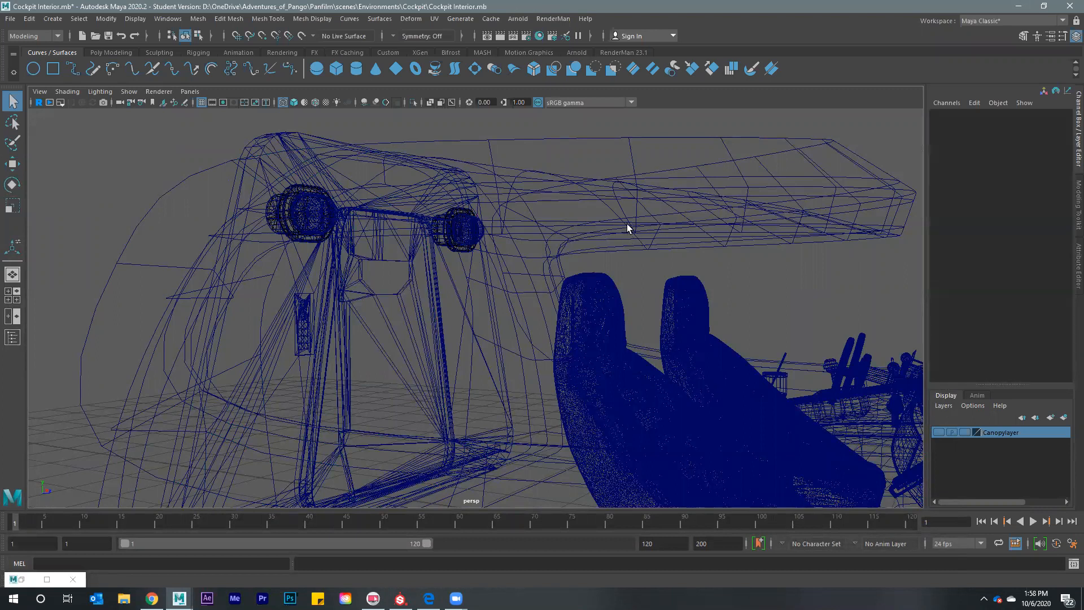
Assign a new Lambert material to the cockpit's main body
right_drag(623, 525, 716, 505)
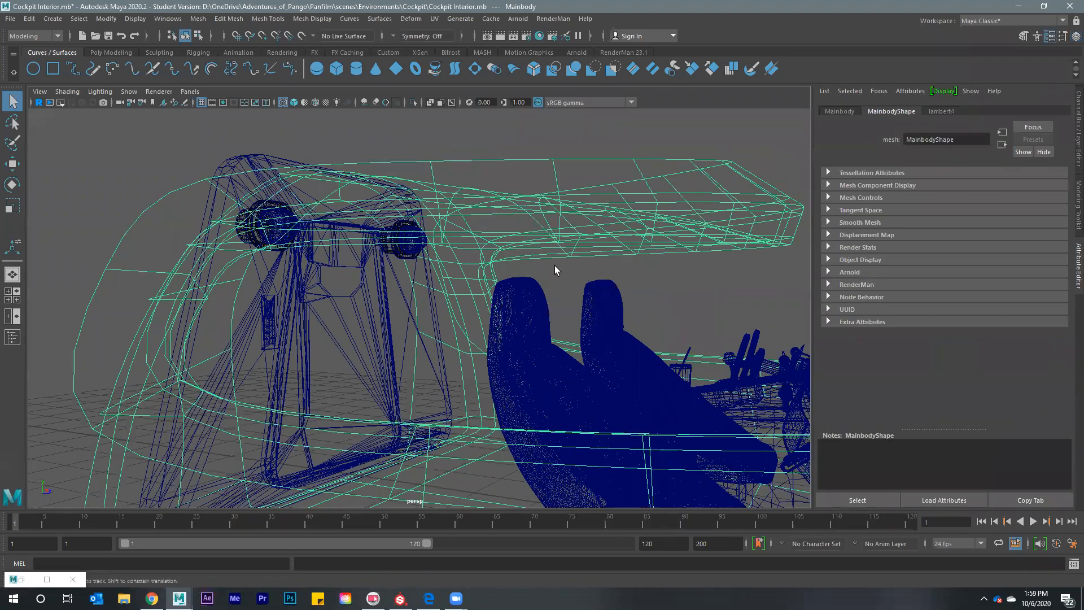
scroll(549, 267, up, 1)
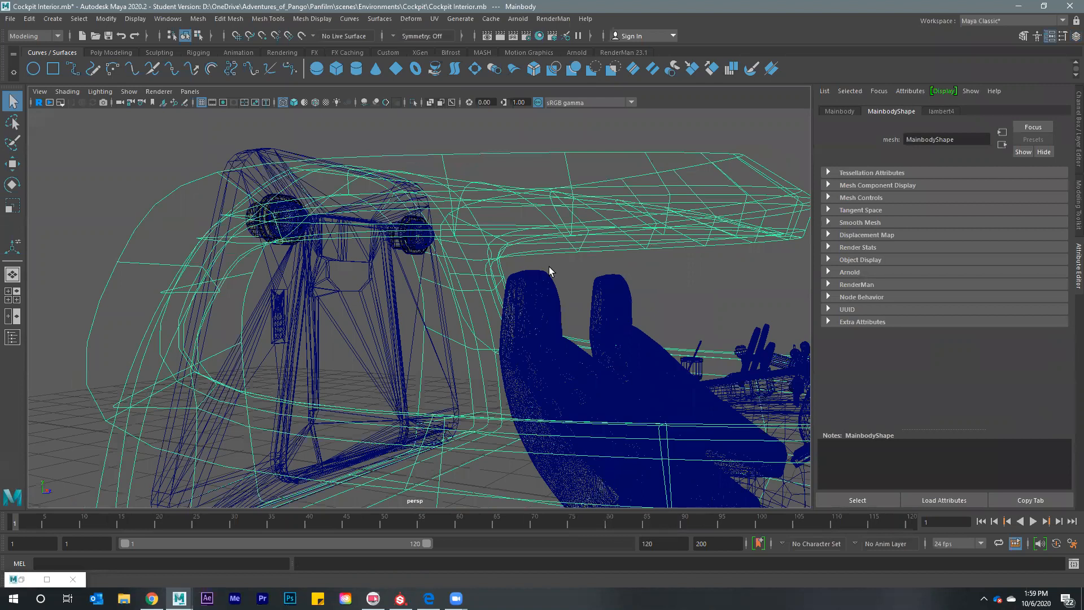
scroll(549, 266, up, 1)
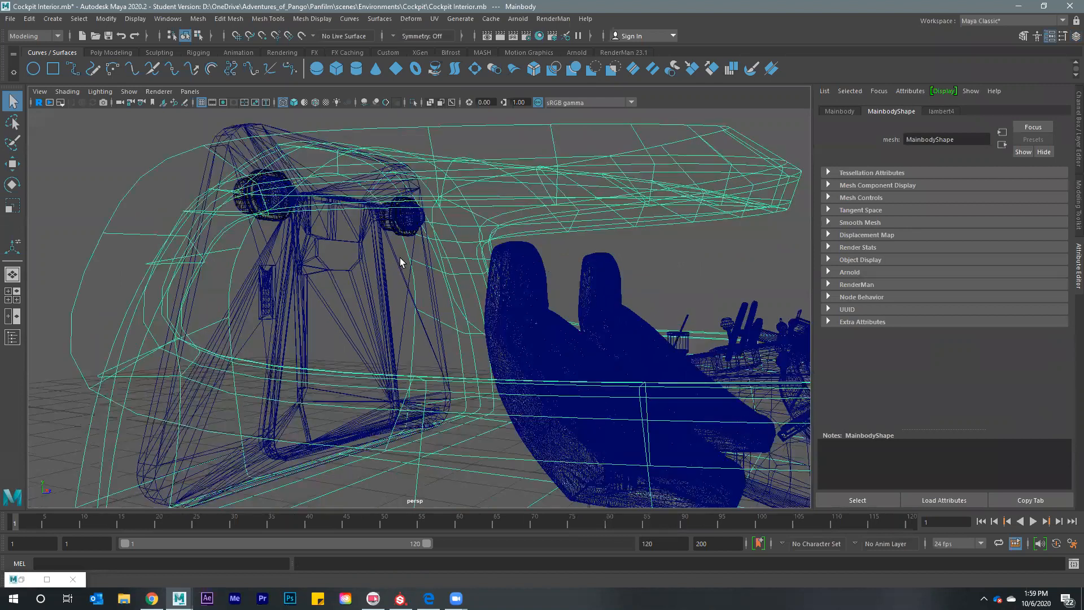
Check the door frame's UVs in the UV Editor and assign a new Lambert material to the frame
click(348, 308)
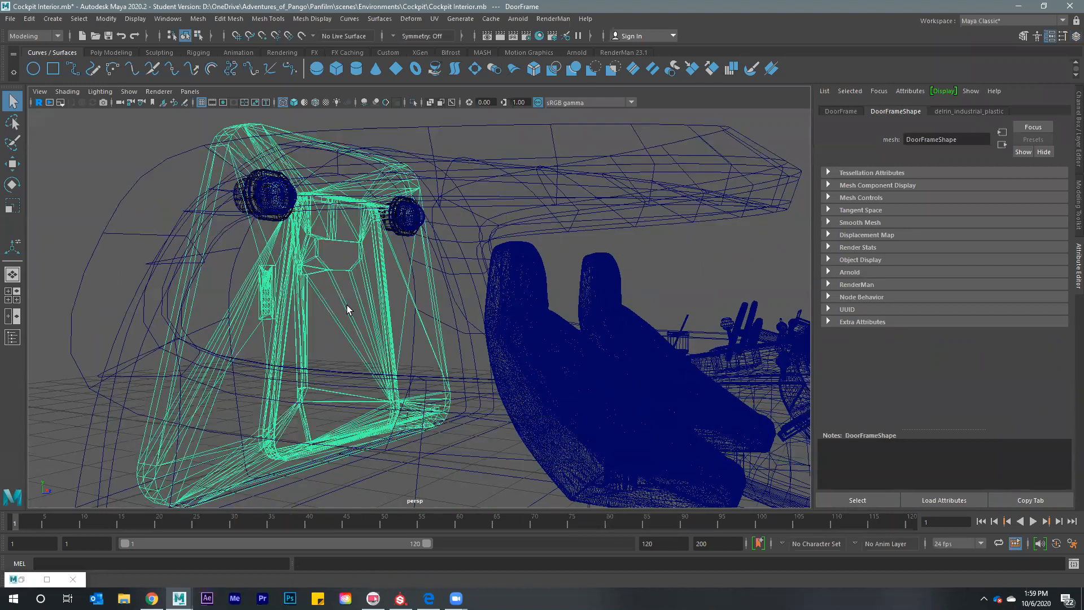
scroll(221, 416, up, 1)
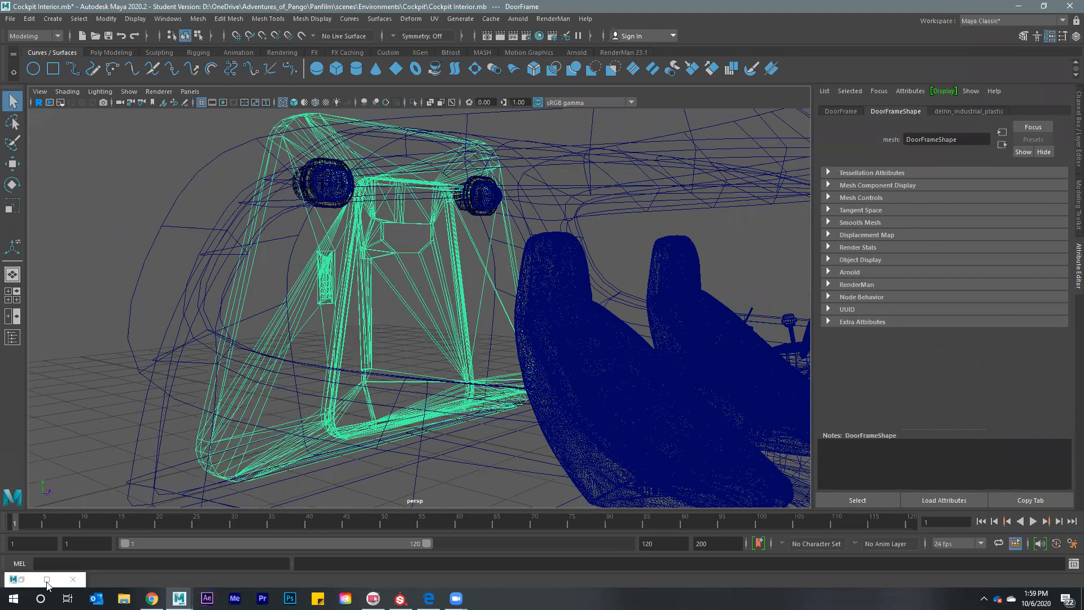
scroll(336, 386, up, 1)
key(alt+Tab)
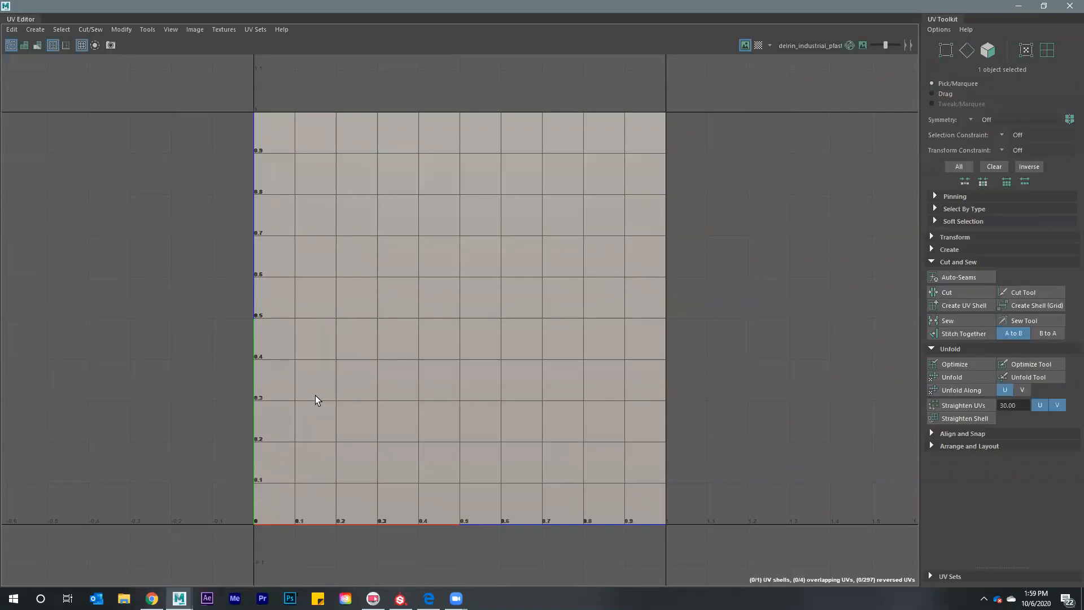
key(f)
click(1020, 6)
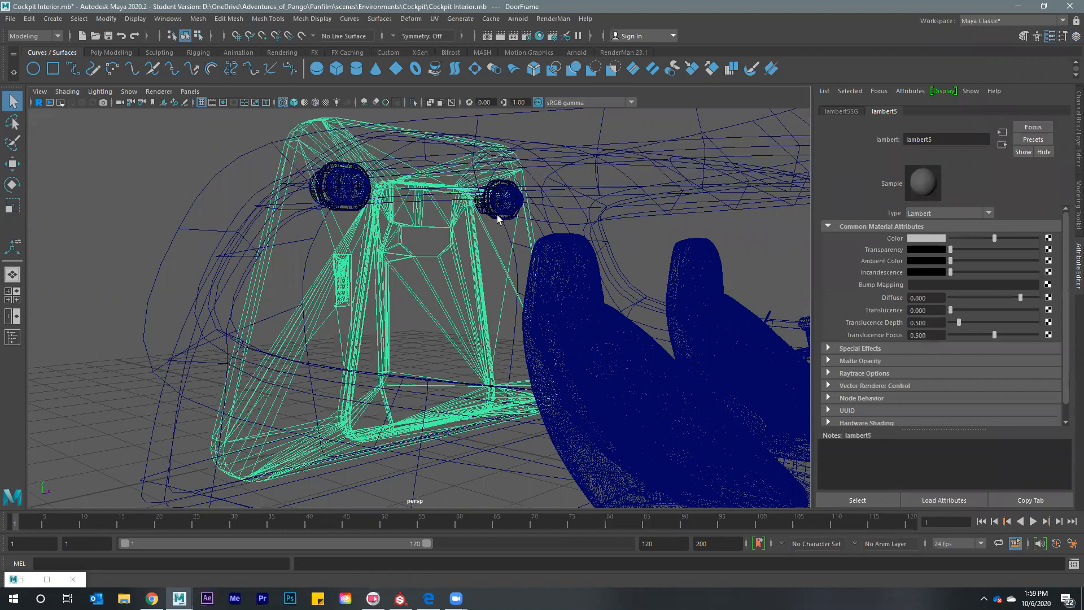
click(492, 216)
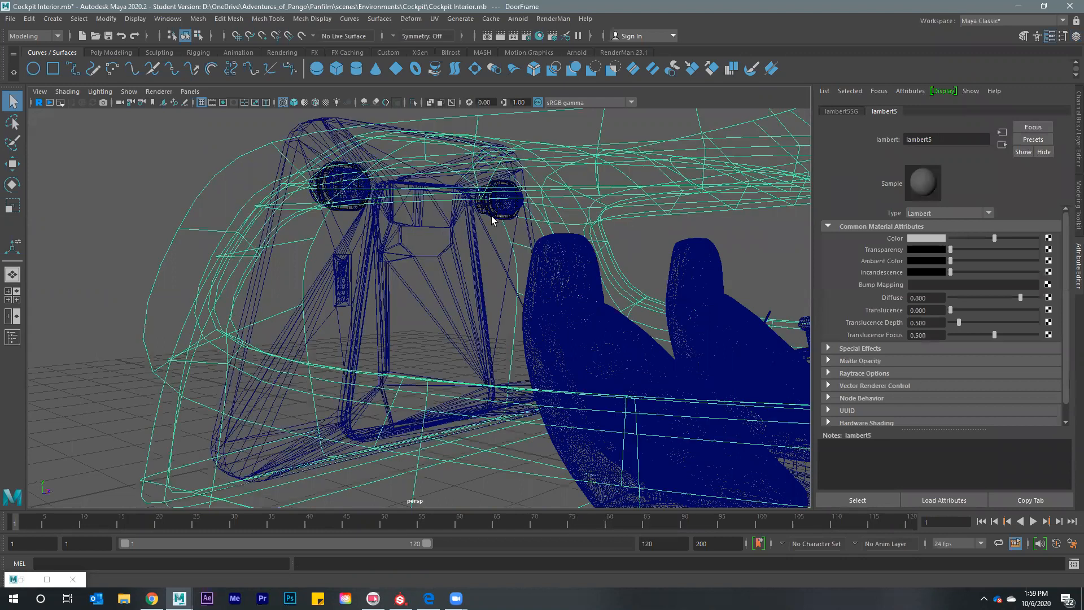
Assign one new Lambert material to both light housings and both bulbs together
click(479, 211)
shift+click(335, 201)
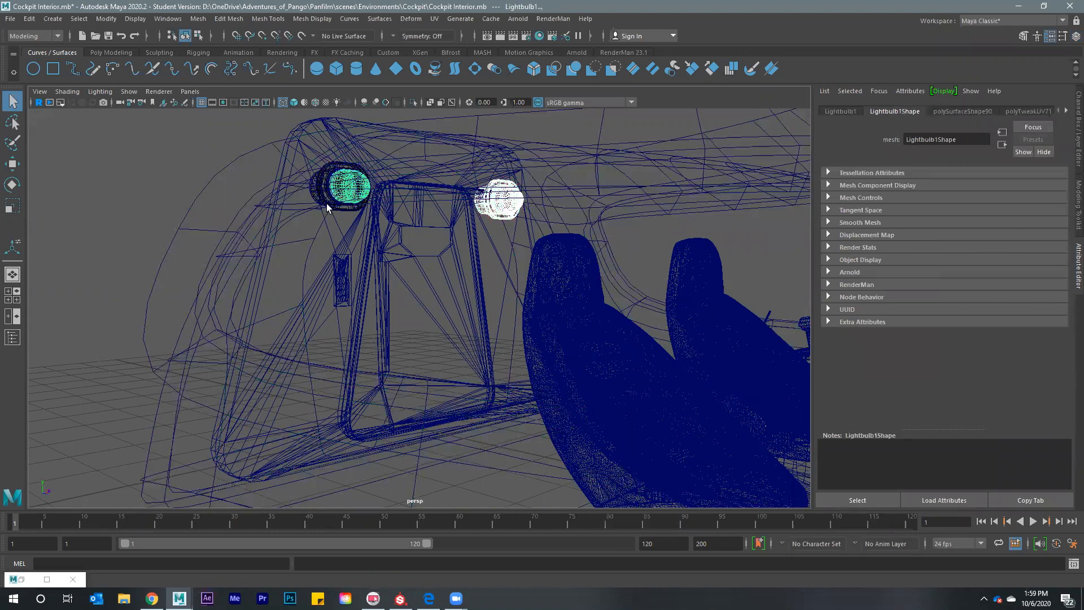
shift+click(343, 208)
shift+click(363, 203)
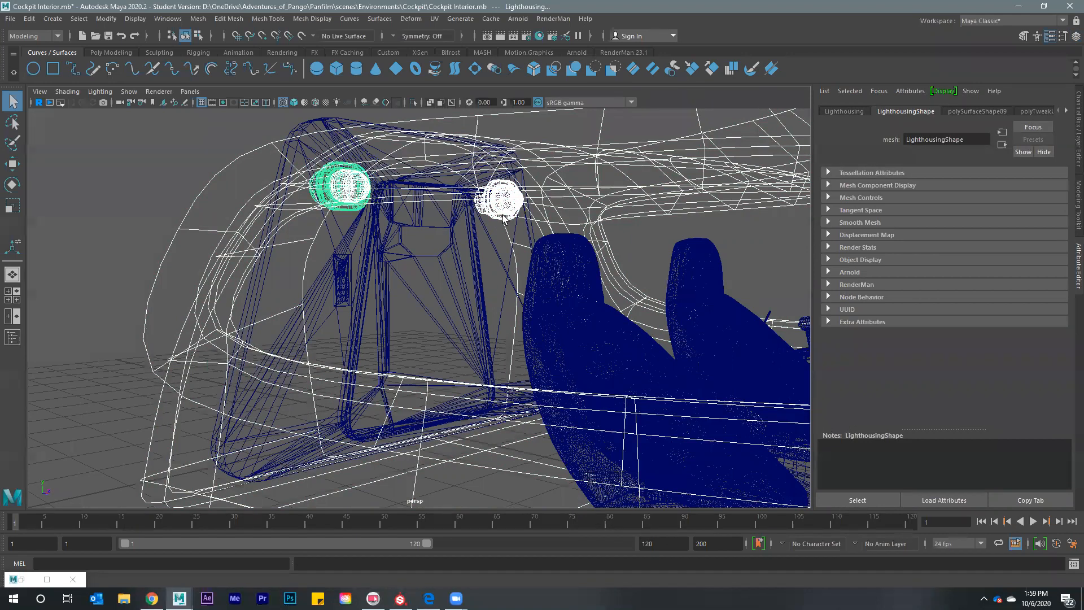
key(g)
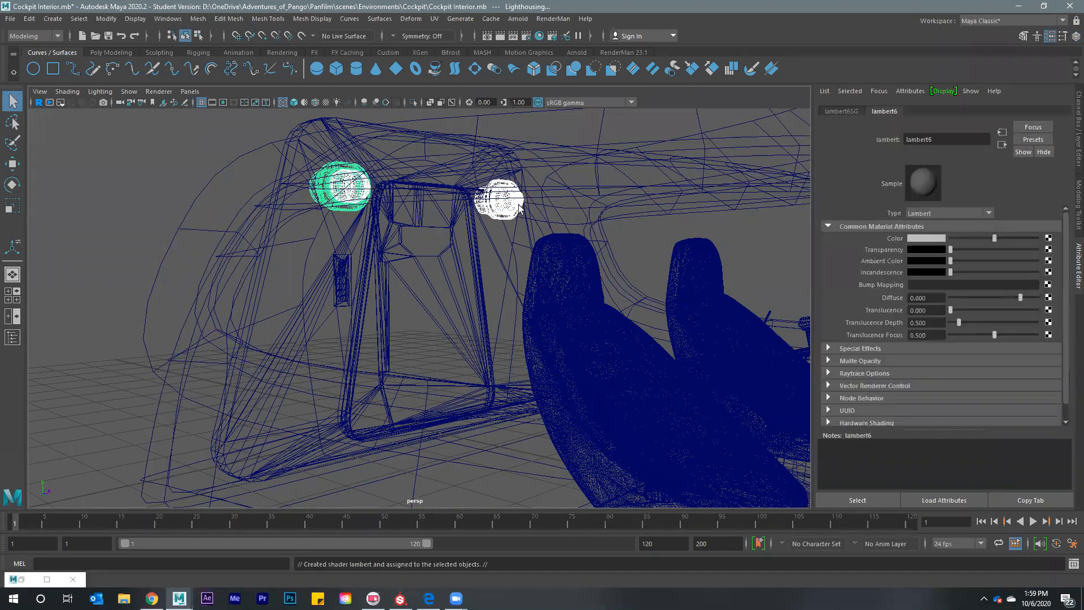
Assign one new Lambert material to the pilot and copilot chairs together
alt+drag(518, 203, 553, 323)
alt+drag(388, 313, 468, 242)
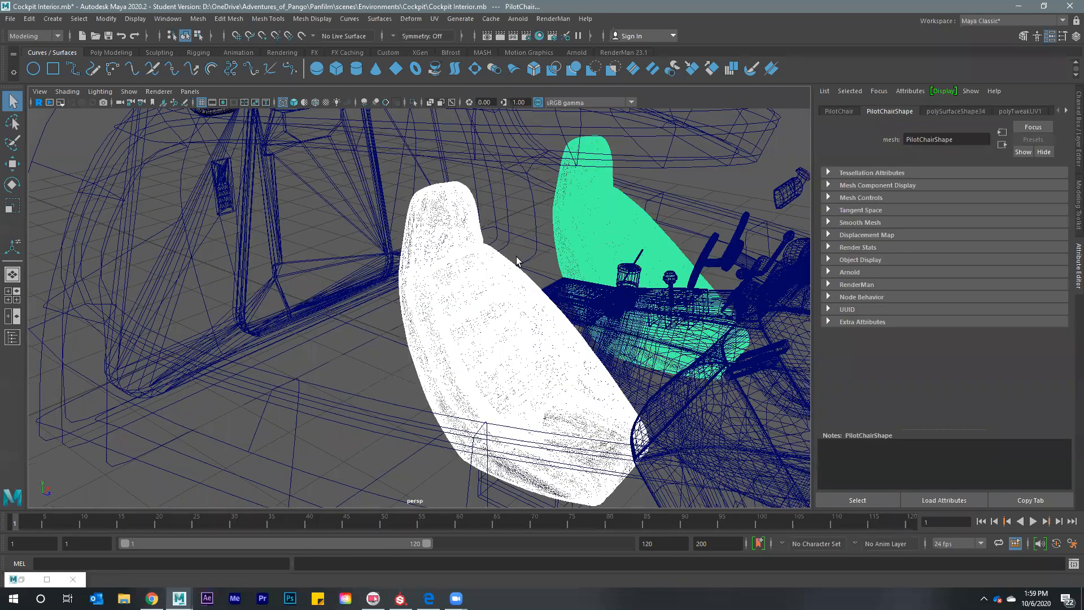
alt+middle_drag(517, 261, 477, 286)
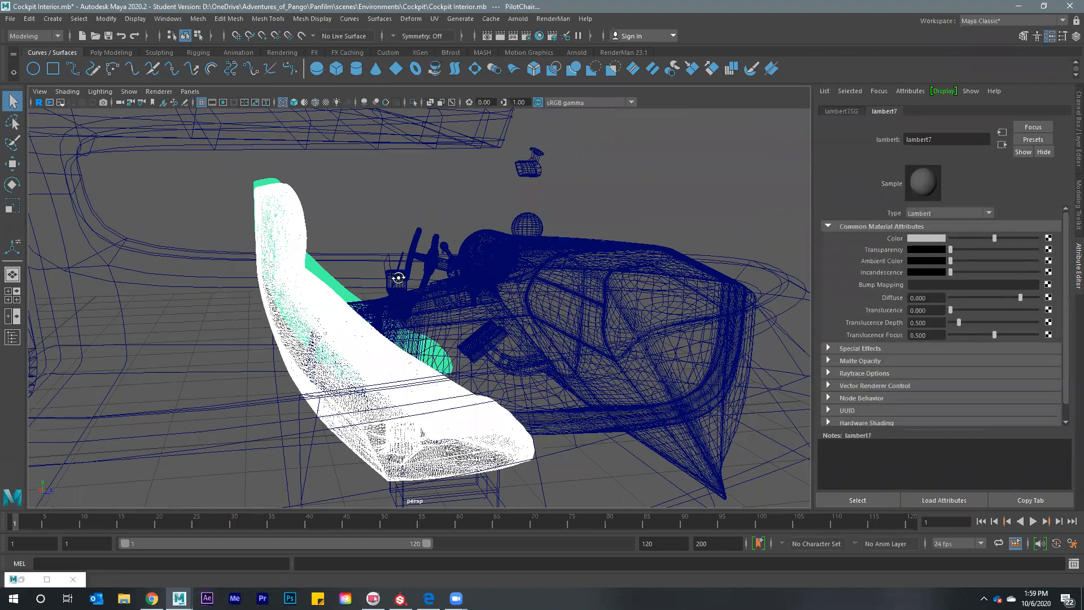
key(ctrl+z)
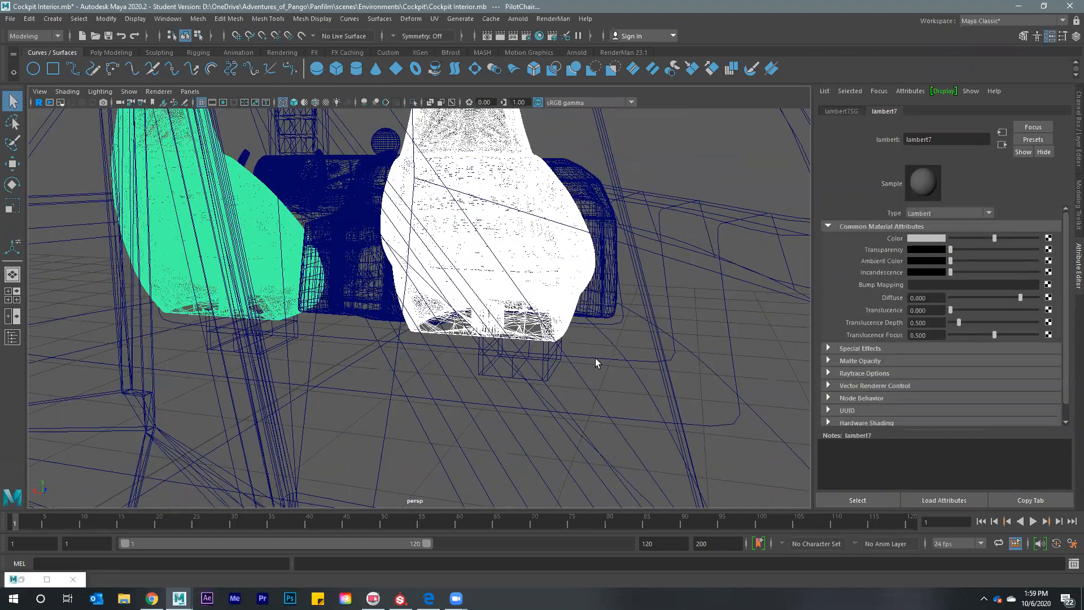
Apply an automatic UV projection to both box-shaped mounts under the chairs
key(ctrl+z)
key(ctrl+z)
click(204, 327)
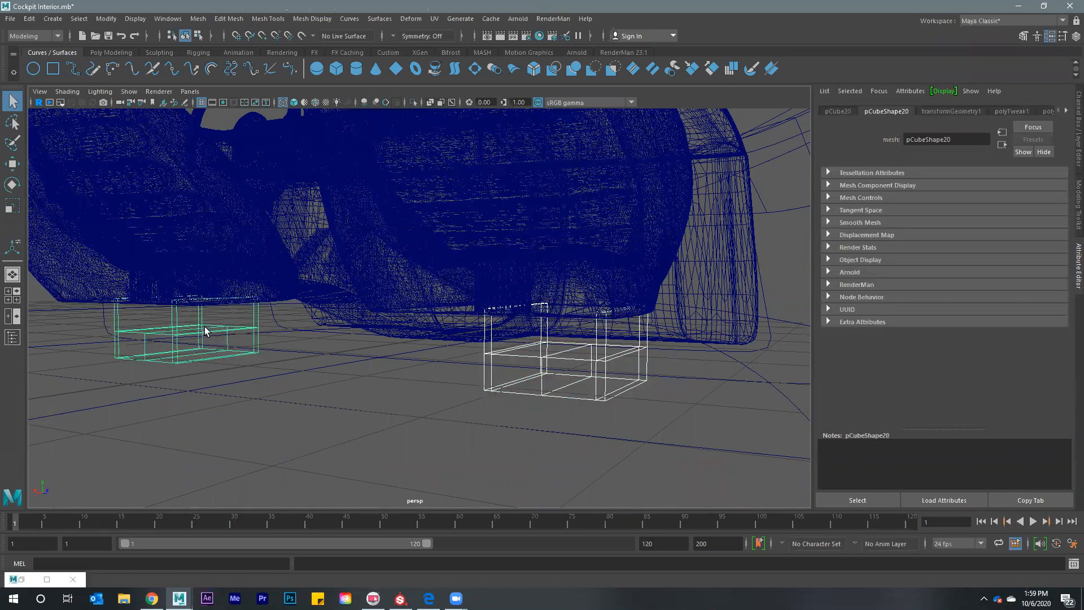
click(433, 19)
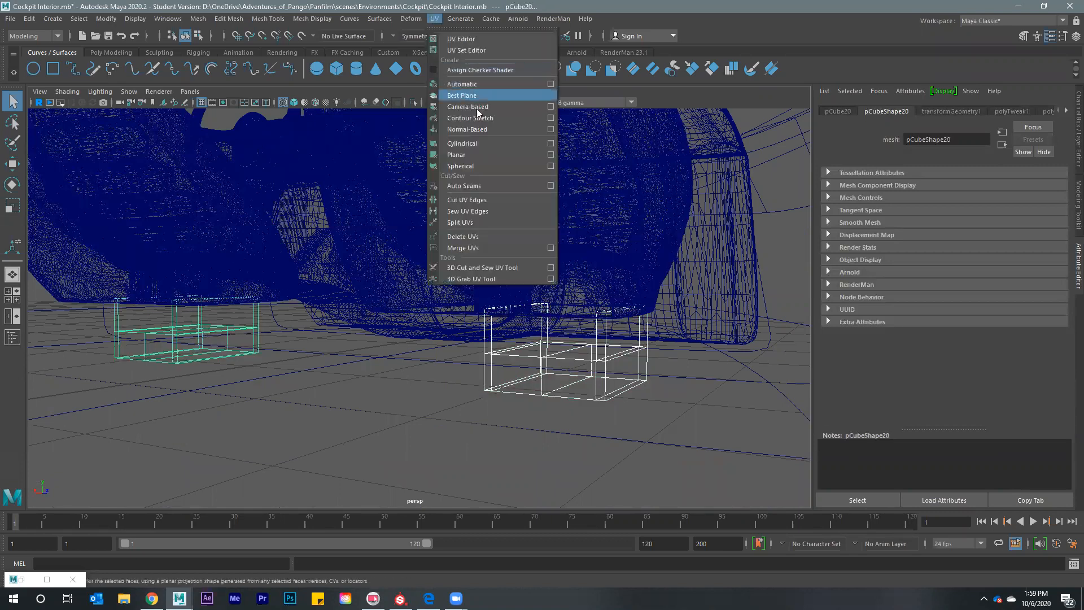
click(468, 85)
Rename the mount under the right-hand chair as Chairmountright
right_drag(548, 283, 593, 270)
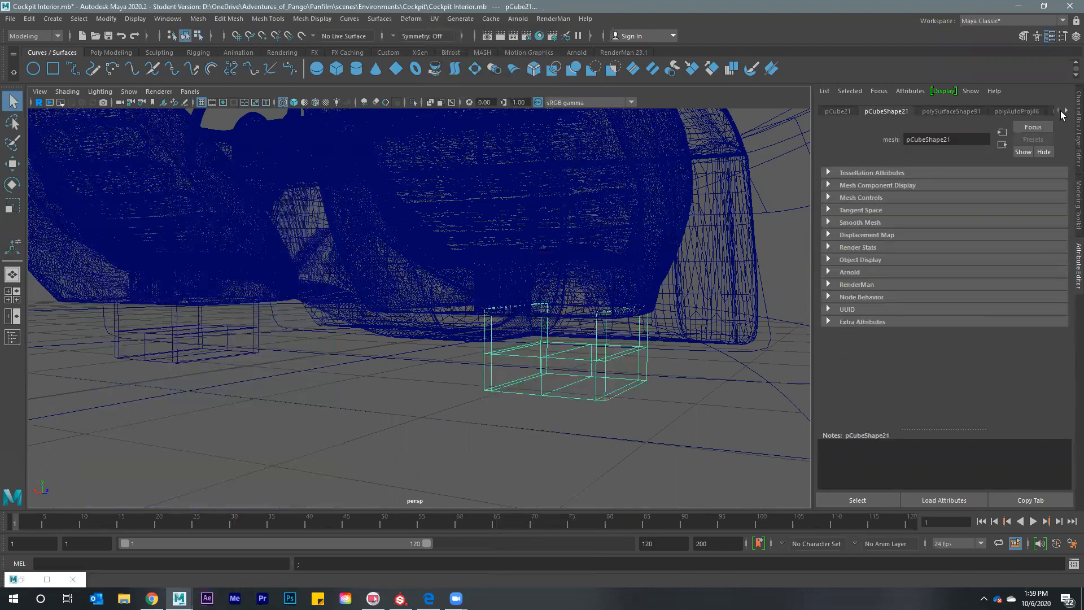
click(1076, 123)
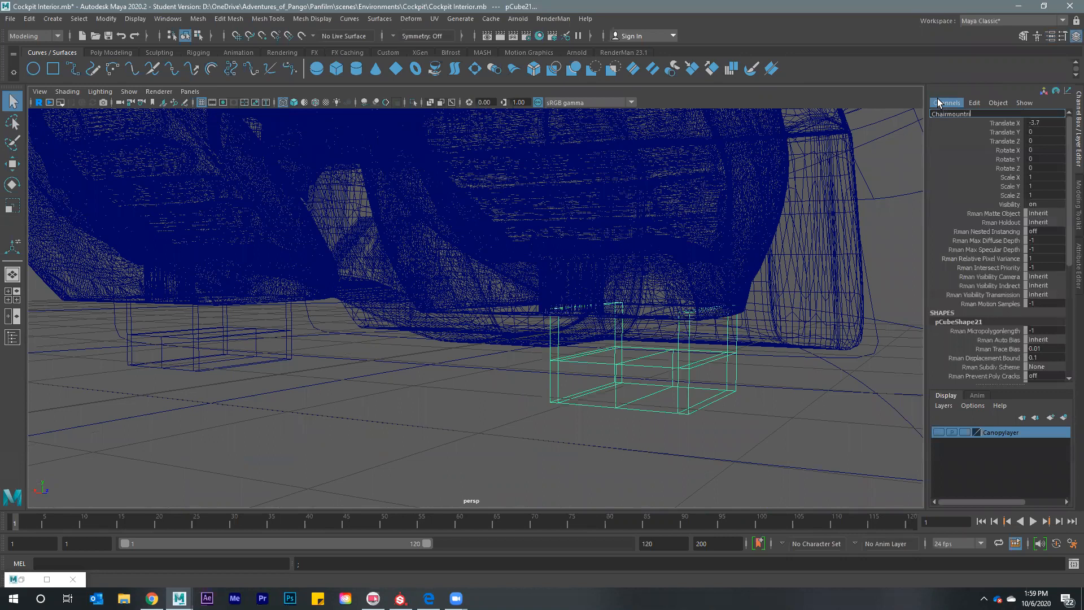
text(right)
key(Return)
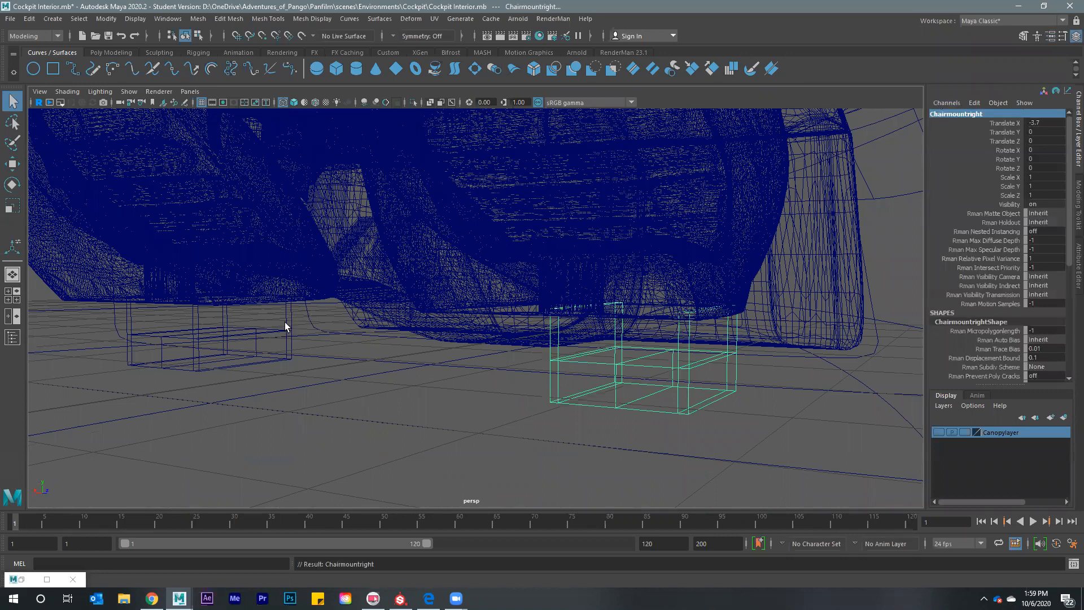
Rename the mount under the left-hand chair as chairmountleft
click(319, 322)
double_click(933, 116)
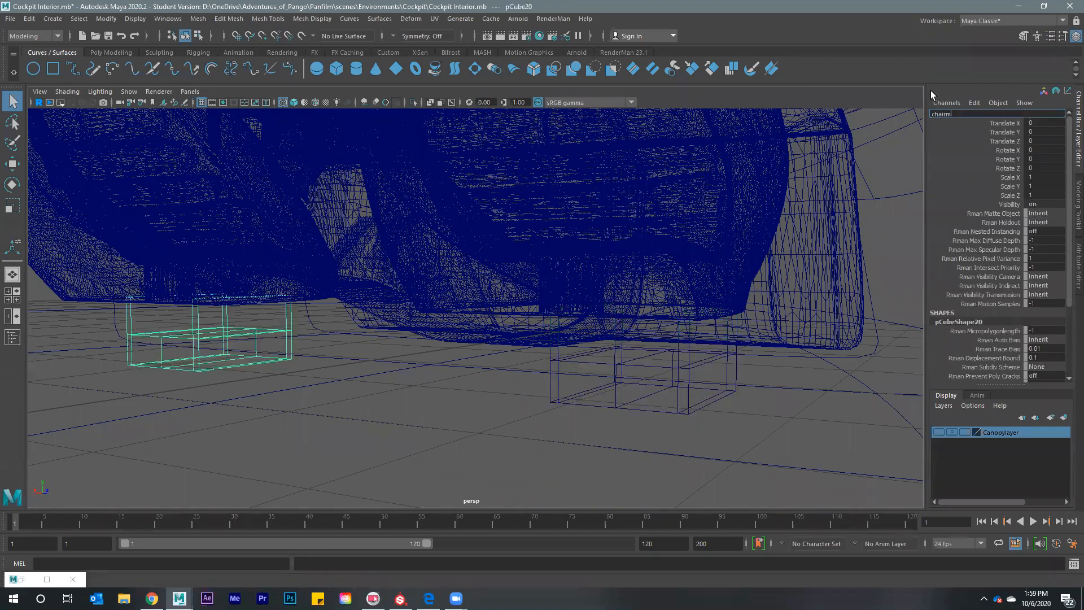
text(chairmountleft)
key(Return)
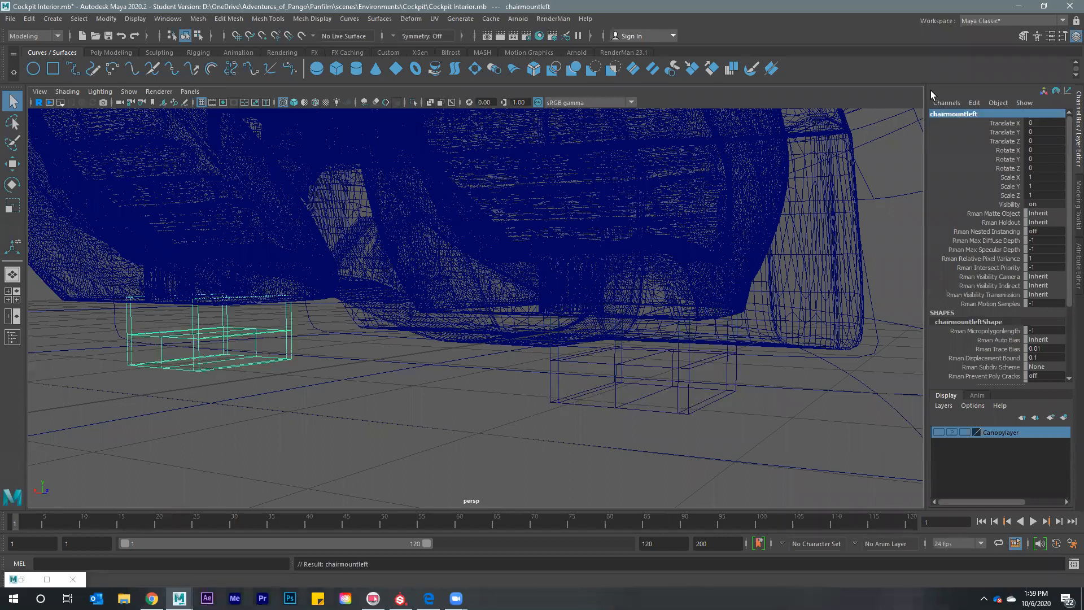
Assign one new Lambert material to both chair mounts together
click(683, 366)
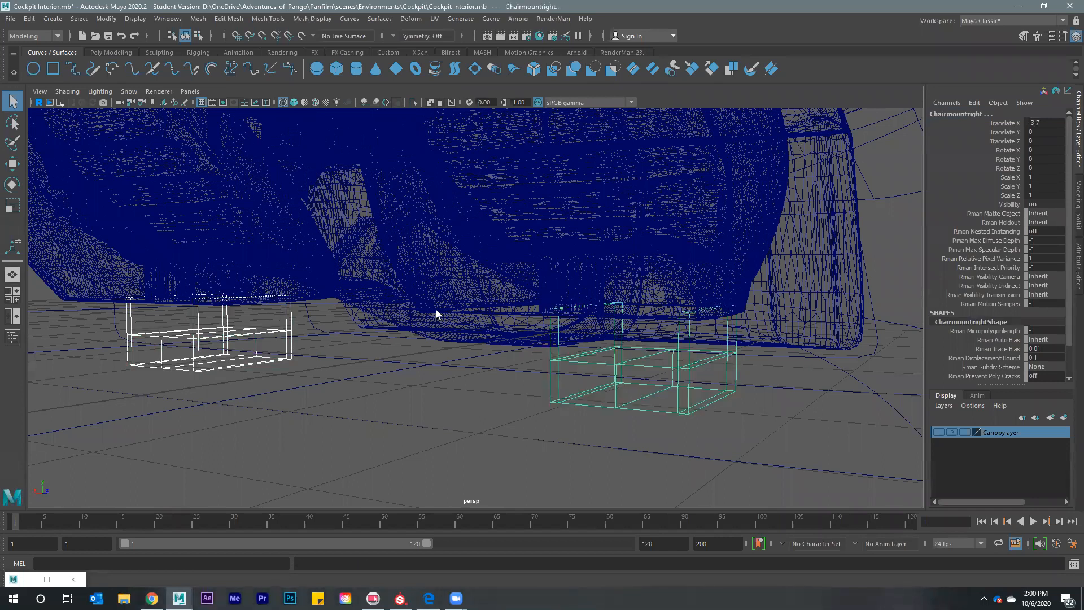
right_drag(567, 287, 576, 590)
right_drag(657, 539, 653, 520)
click(642, 516)
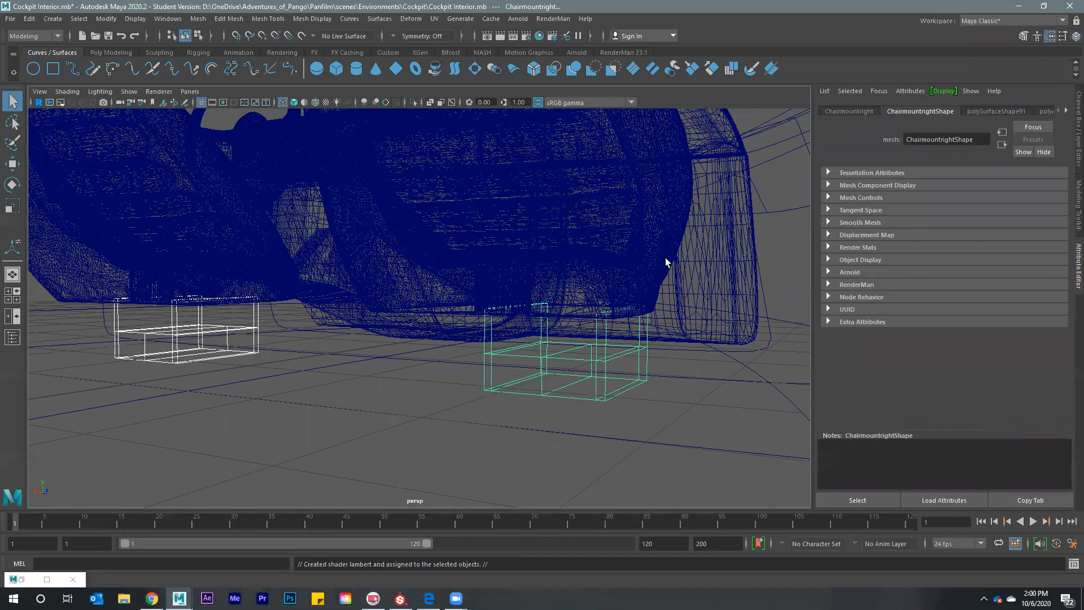
alt+drag(547, 291, 376, 303)
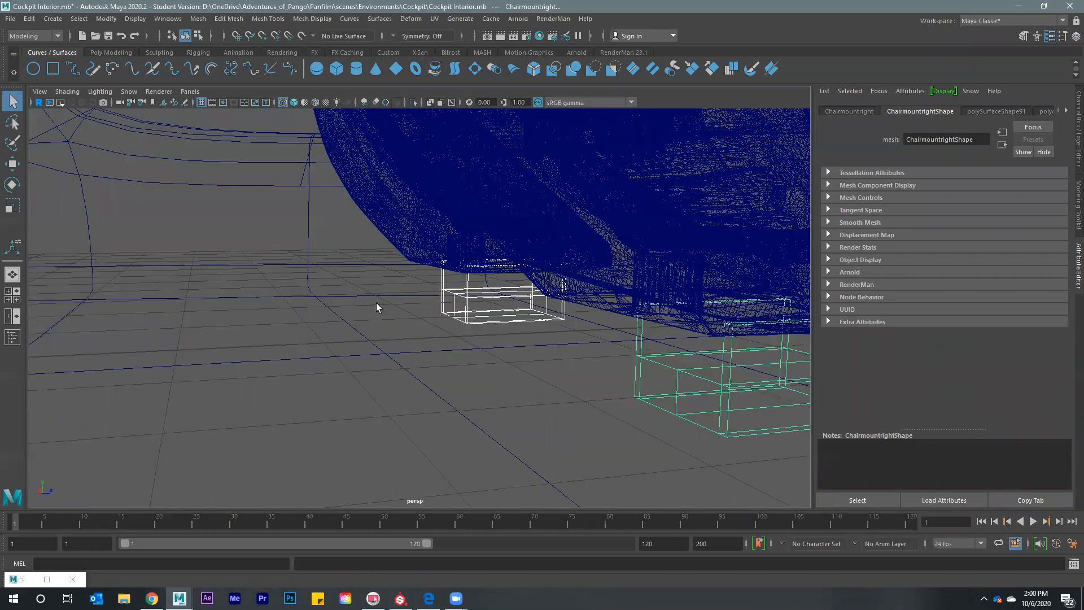
Assign a new Lambert material to the large dashboard and console body in front of the chairs
alt+drag(477, 326, 513, 293)
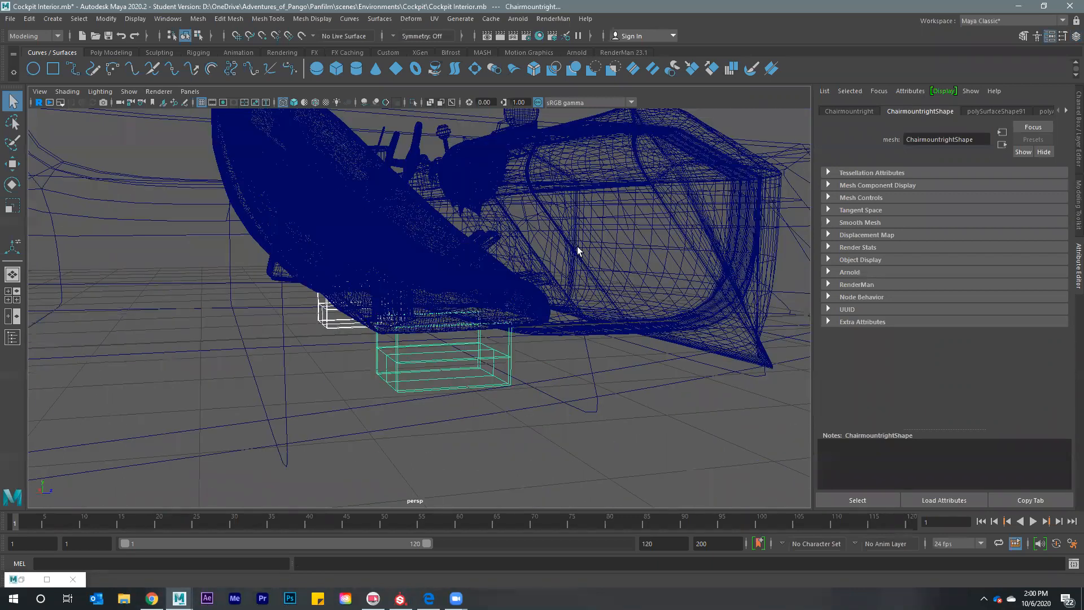
alt+drag(577, 250, 491, 283)
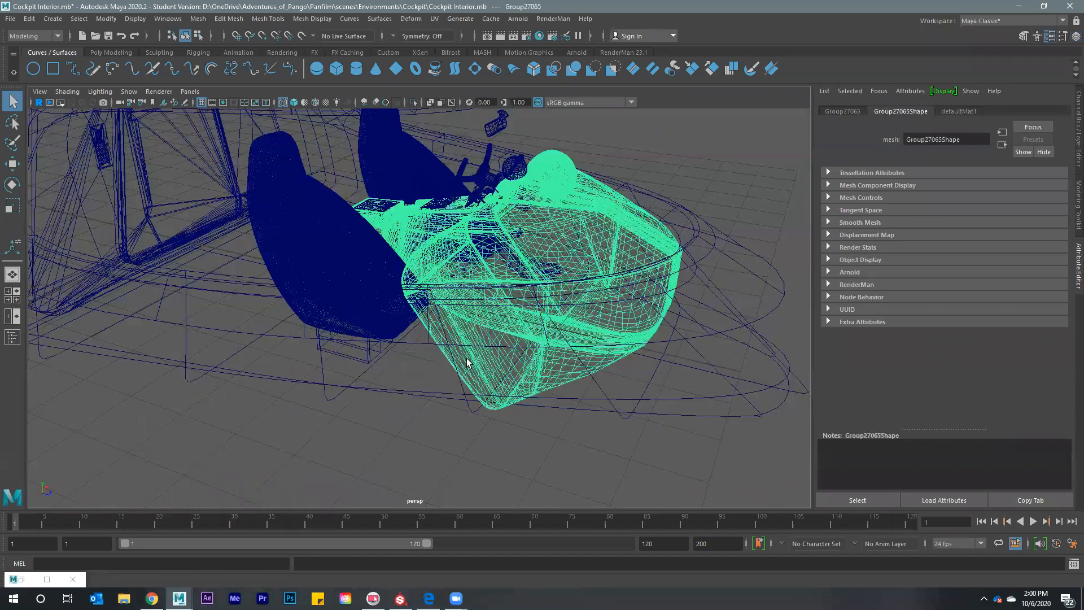
alt+drag(522, 325, 650, 222)
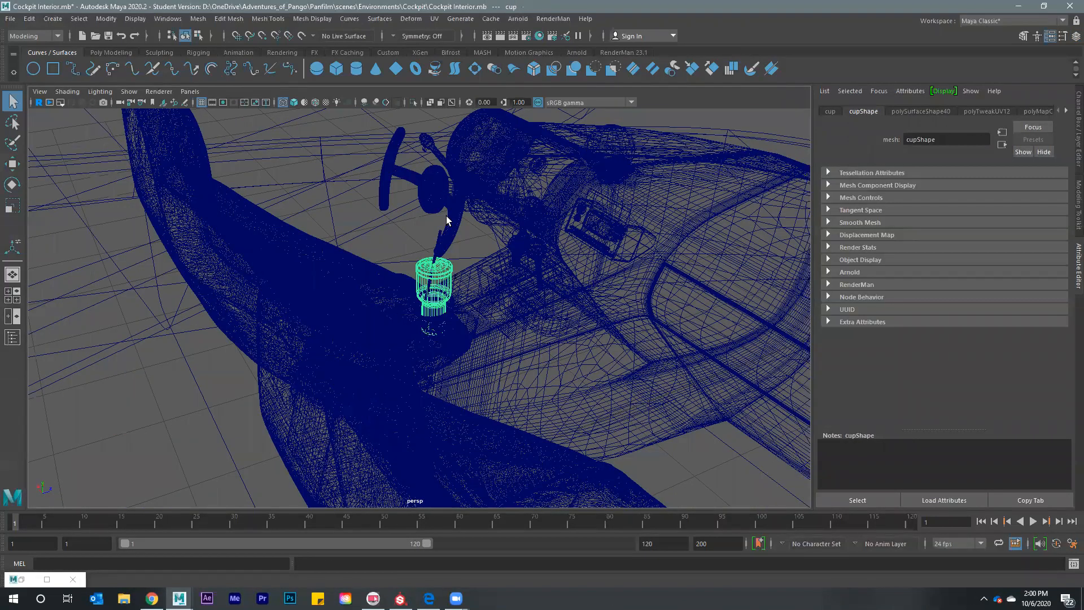
Give the console cover, the gear shifter and the steering wheel their own new Lambert materials
alt+middle_drag(446, 215, 447, 218)
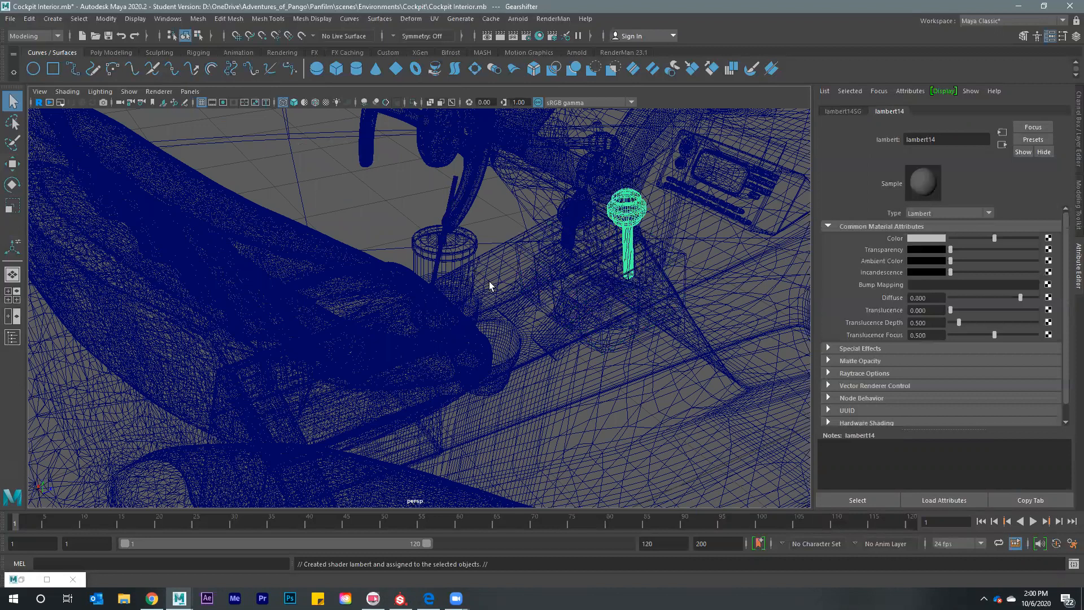
alt+drag(383, 227, 409, 233)
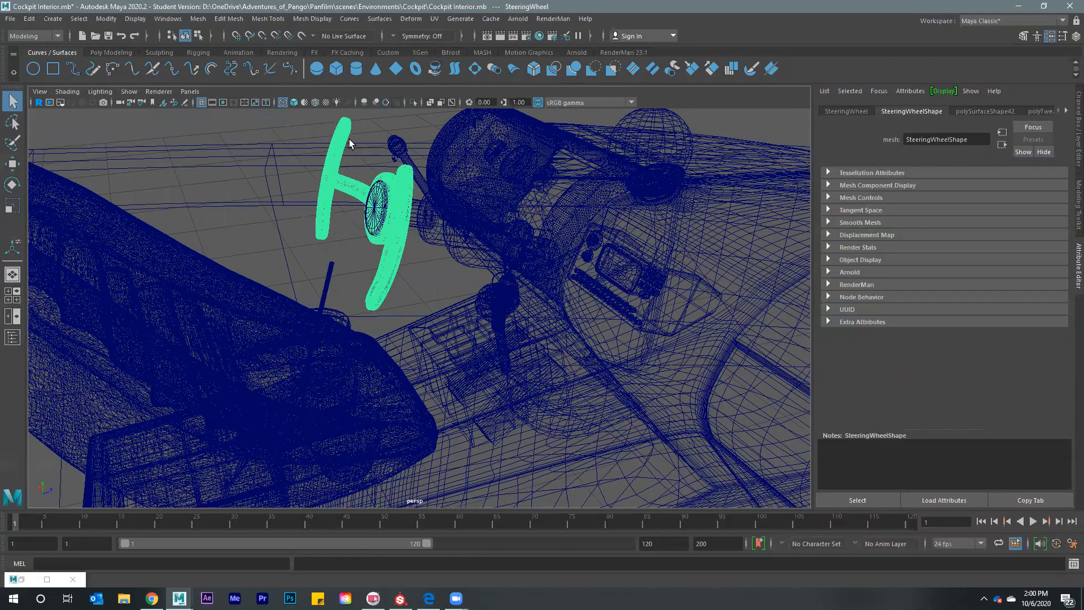
alt+drag(455, 224, 498, 234)
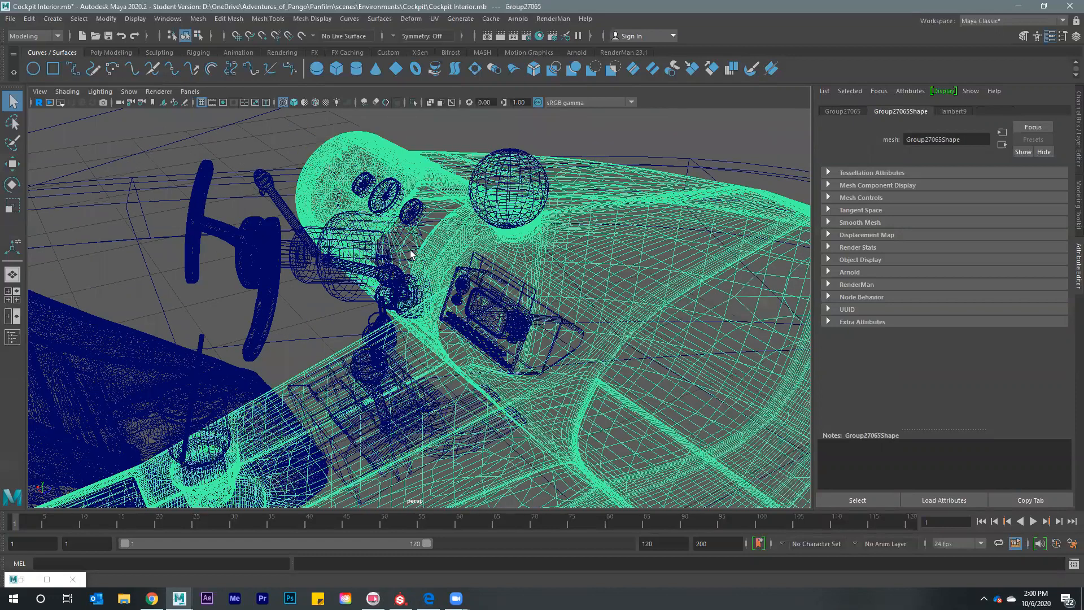
Assign one new Lambert material to the whole radio unit on the console, including its screen, knobs and buttons
alt+middle_drag(611, 341, 597, 349)
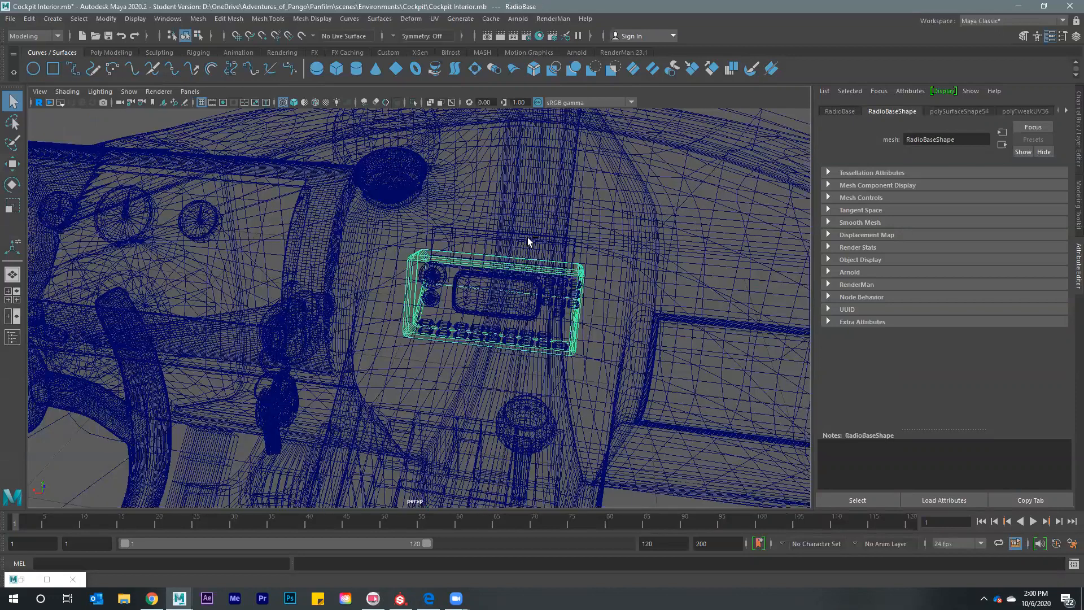
click(437, 251)
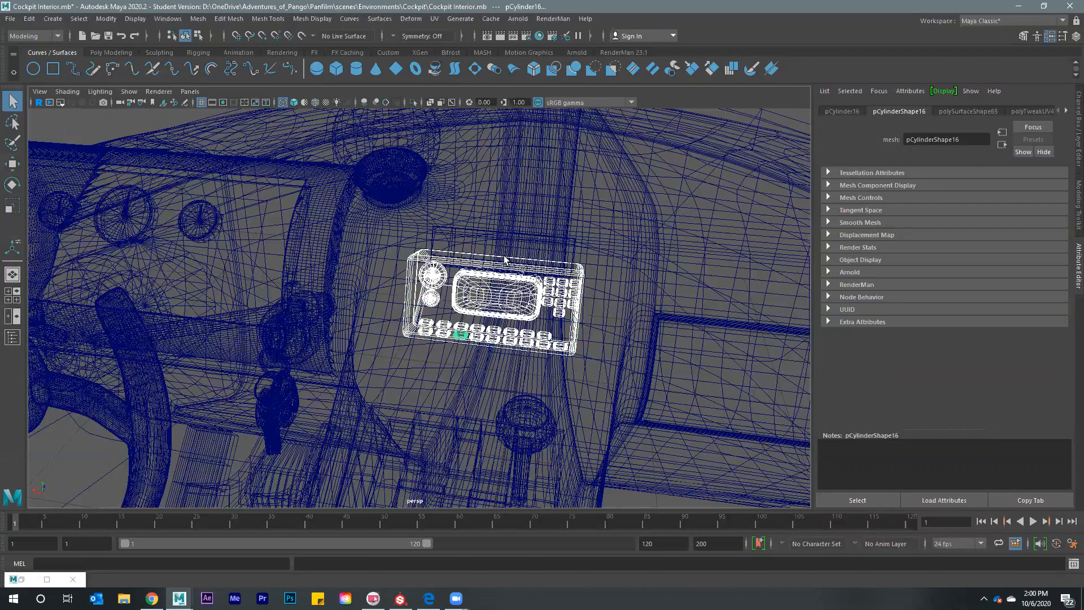
alt+drag(493, 252, 545, 263)
key(5)
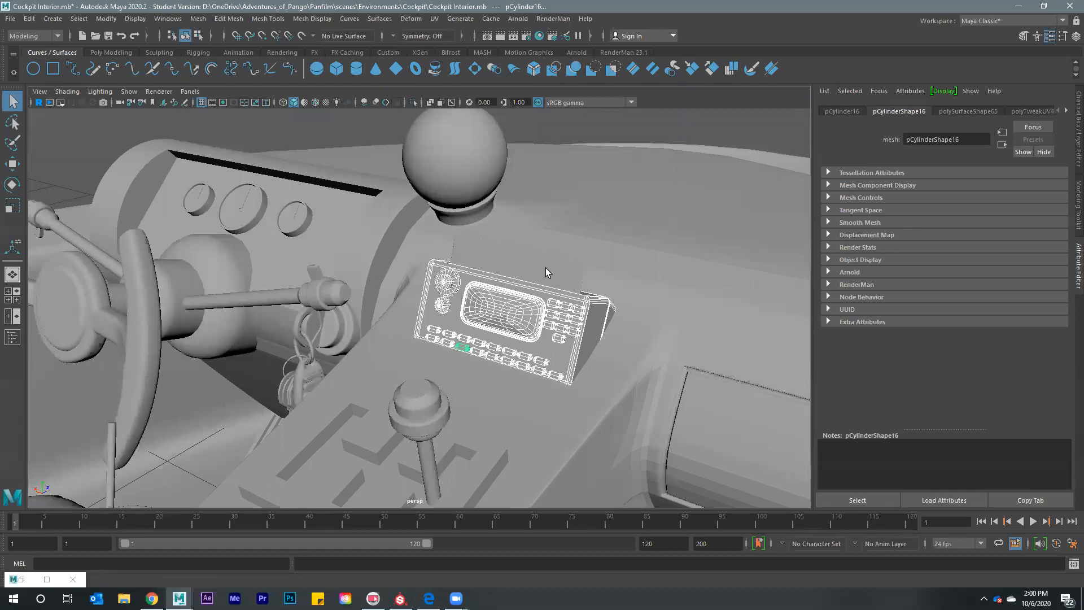
alt+drag(477, 336, 499, 327)
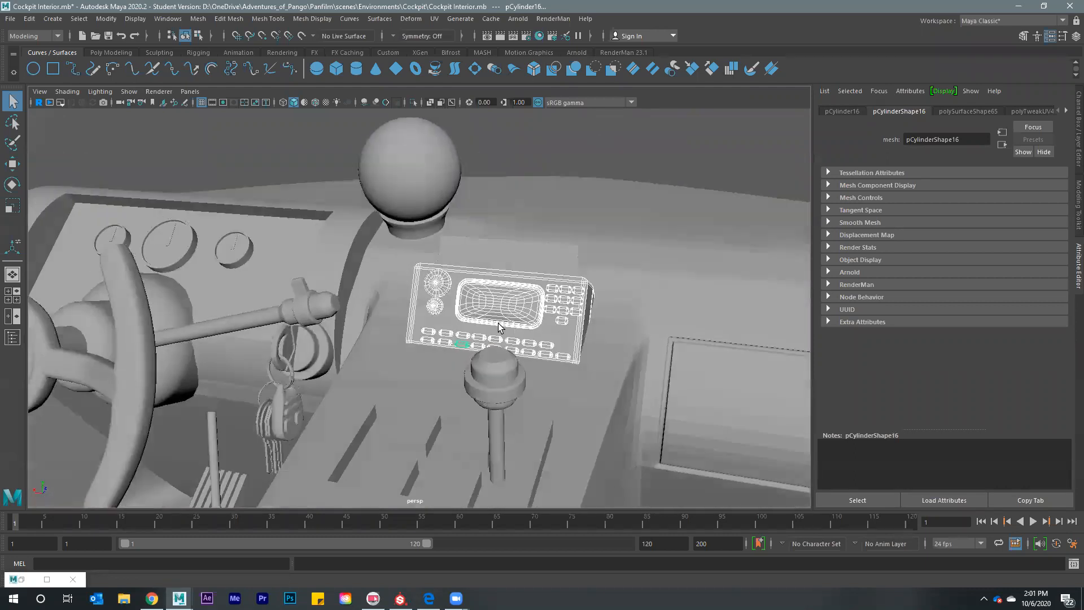
key(g)
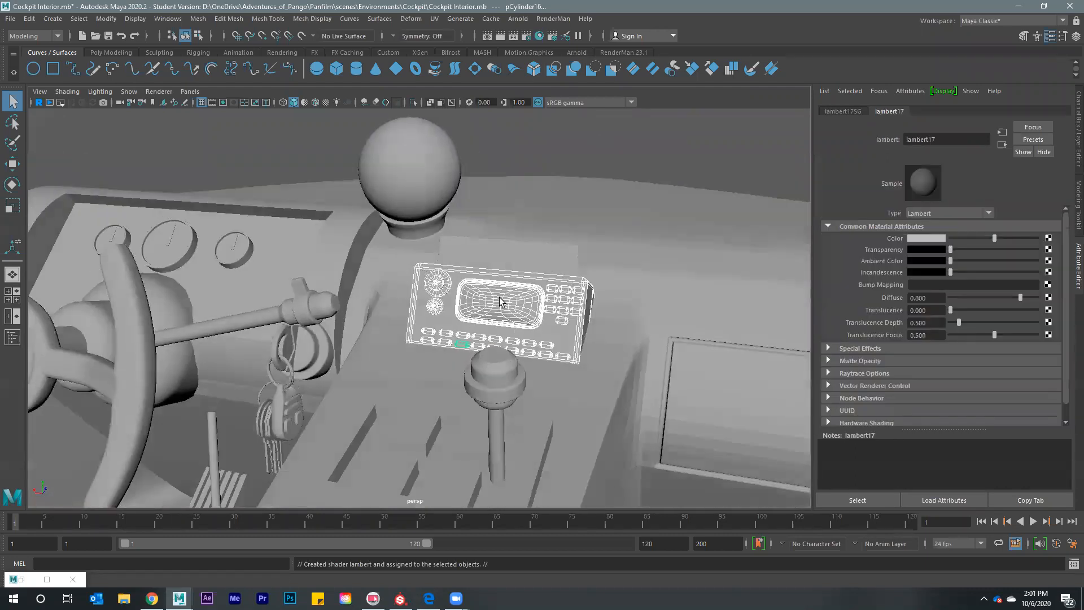
Assign one new Lambert material to the three round dashboard gauges together with their needles
click(398, 169)
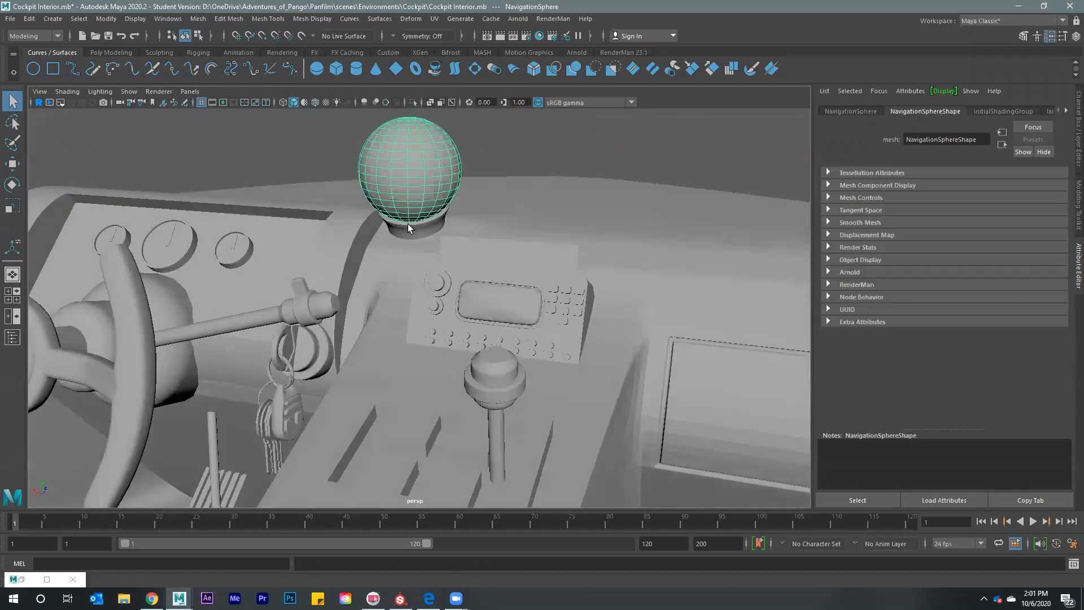
click(363, 278)
alt+middle_drag(597, 140, 628, 136)
alt+middle_drag(461, 320, 632, 266)
click(586, 121)
click(394, 187)
drag(389, 178, 419, 201)
shift+drag(336, 198, 331, 201)
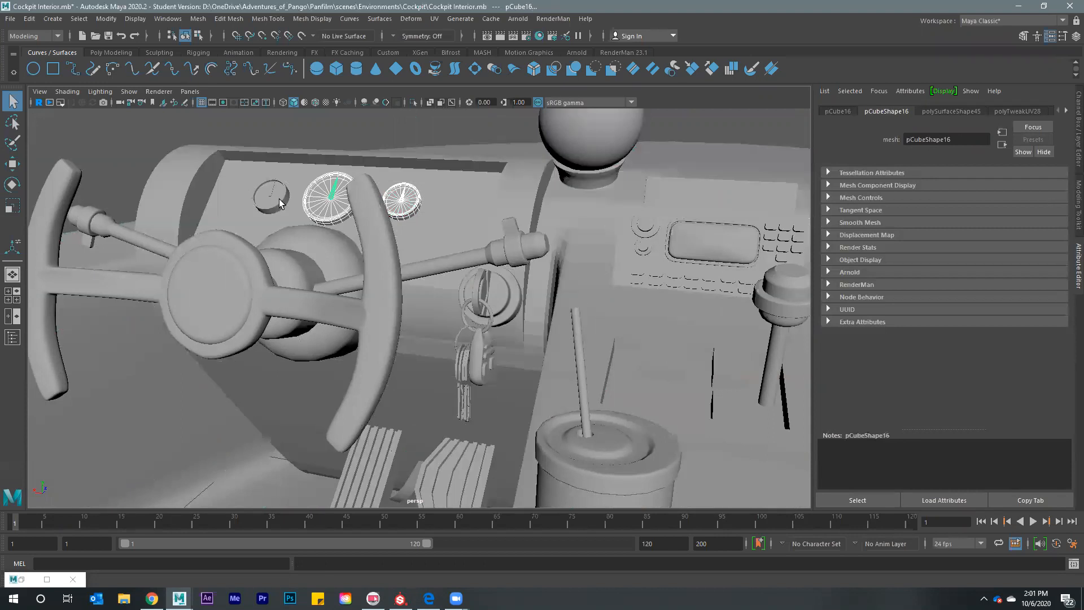
shift+drag(251, 180, 272, 195)
click(342, 187)
key(g)
Apply an automatic UV projection to the two rounded steering column housings behind the steering wheel
alt+drag(301, 278, 278, 256)
click(282, 256)
alt+drag(335, 278, 419, 305)
shift+click(418, 305)
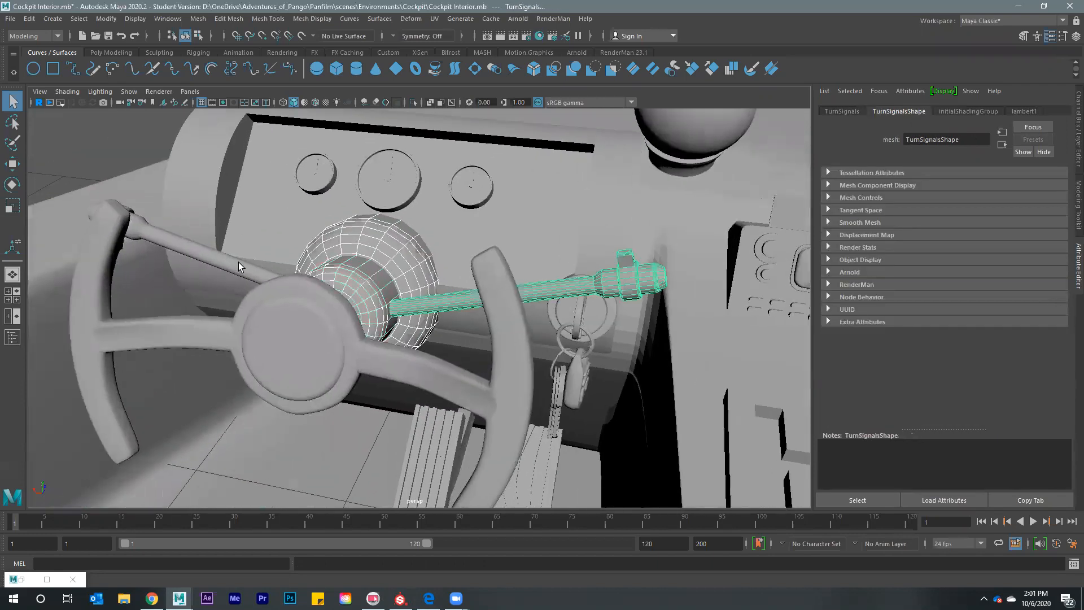
click(239, 261)
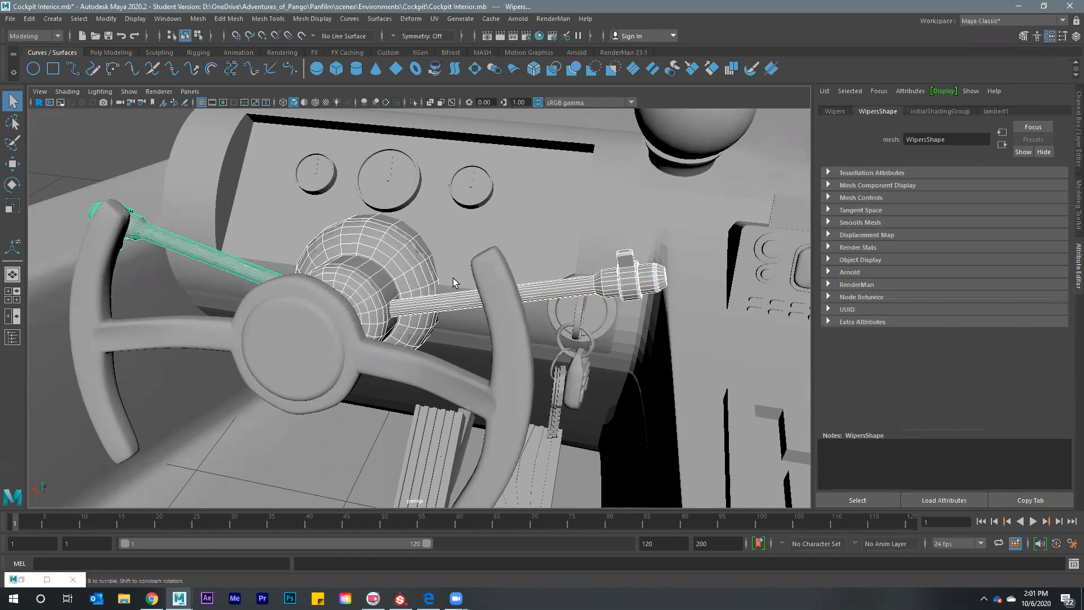
alt+drag(452, 278, 427, 268)
click(383, 264)
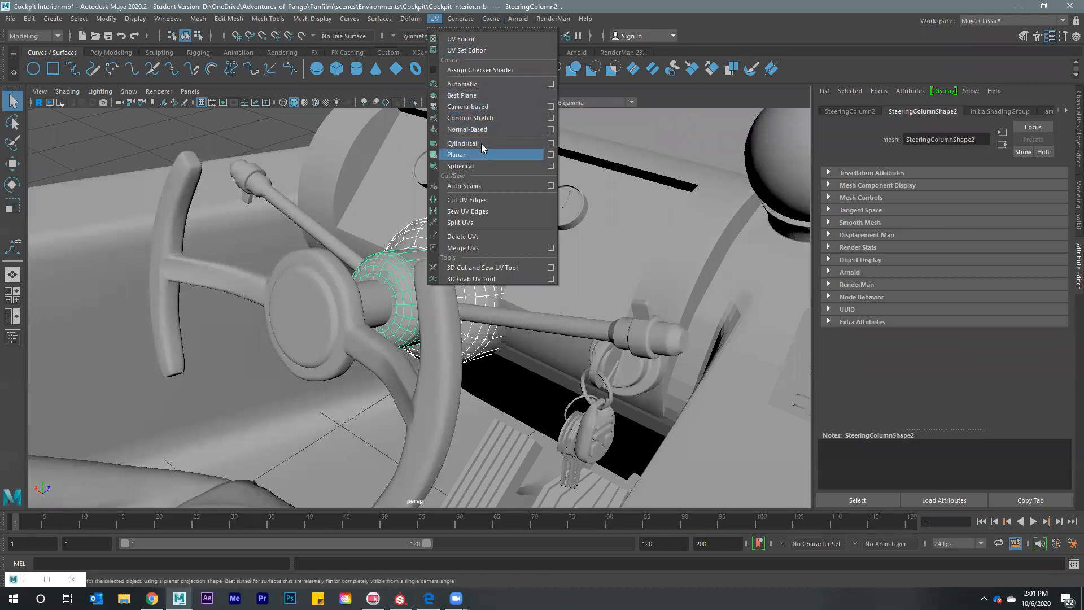
click(462, 84)
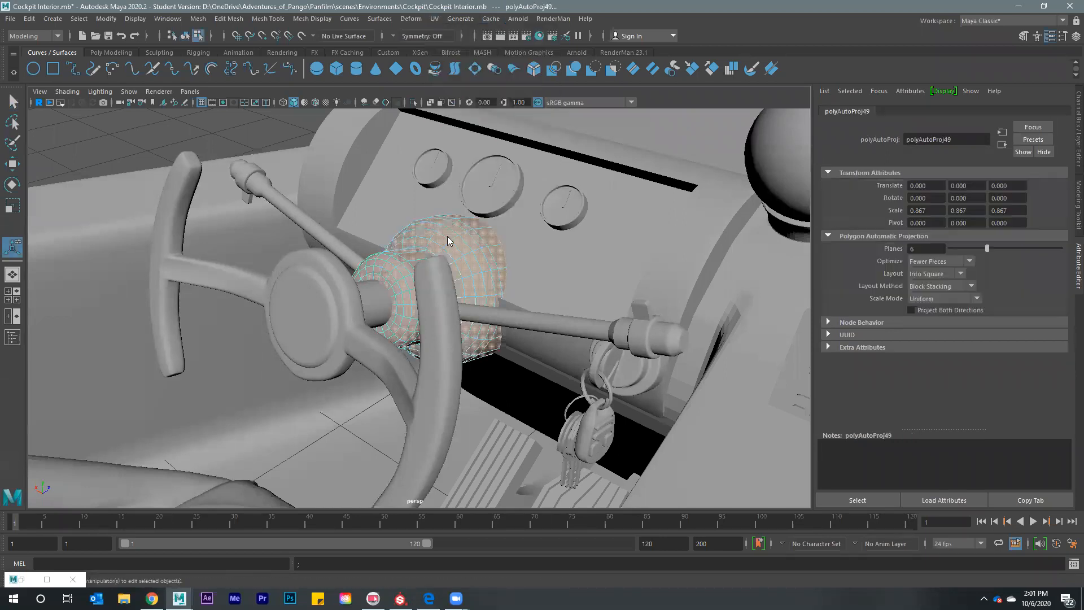
Assign one new Lambert material to both steering column housings
right_drag(447, 236, 501, 220)
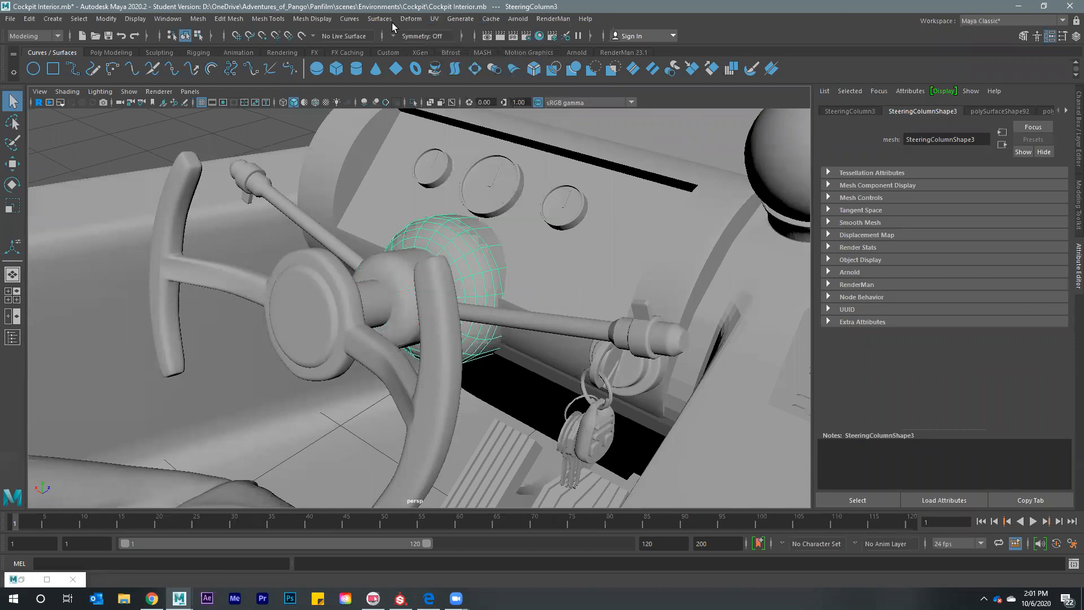
click(434, 22)
right_drag(393, 256, 496, 516)
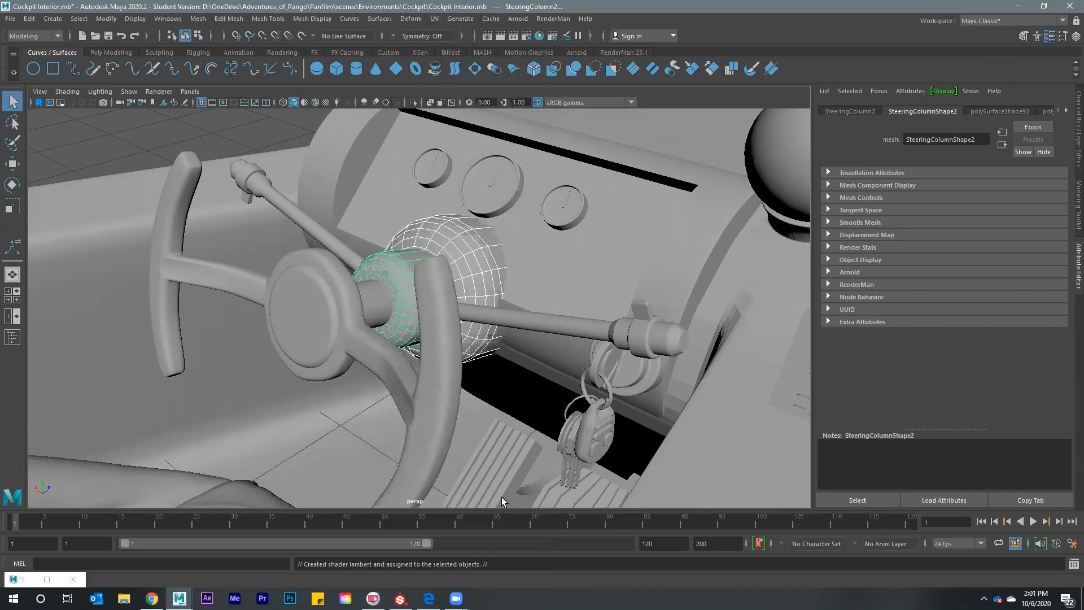
Apply an automatic UV projection to the turn signal and wiper stalks on the steering column
click(486, 314)
shift+click(248, 186)
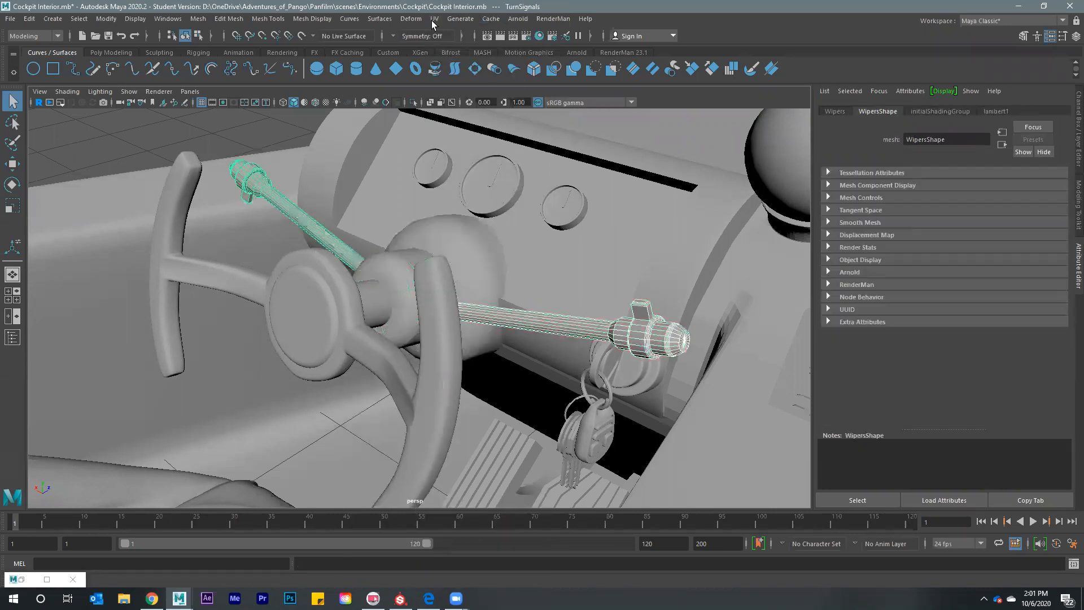
click(433, 21)
click(463, 82)
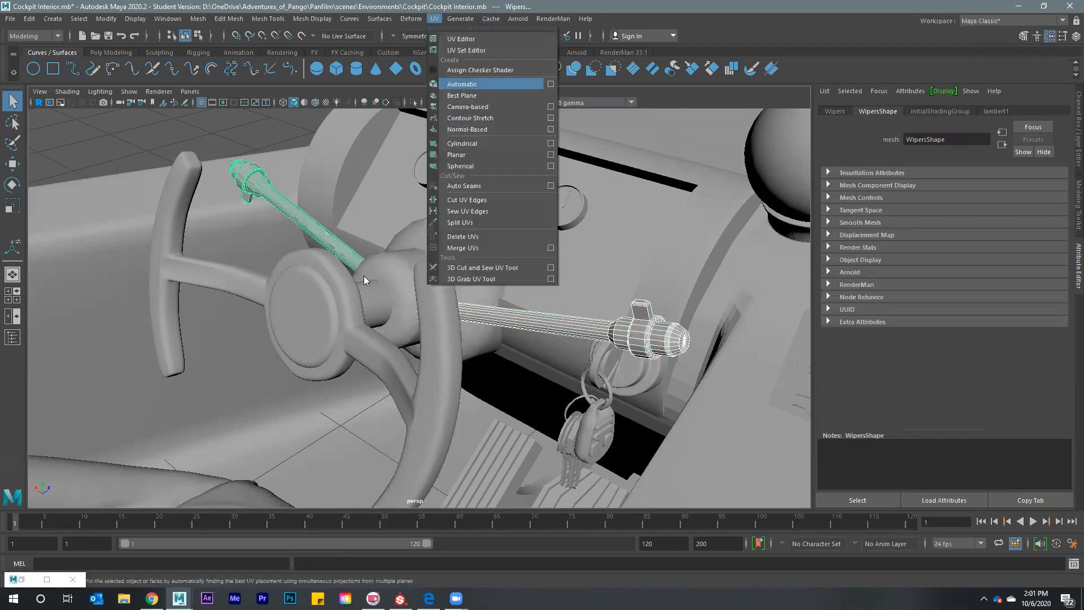
Assign one new Lambert material to the turn signal and wiper stalks together
right_drag(506, 287, 561, 271)
shift+click(304, 226)
right_drag(511, 316, 513, 576)
right_drag(598, 527, 598, 518)
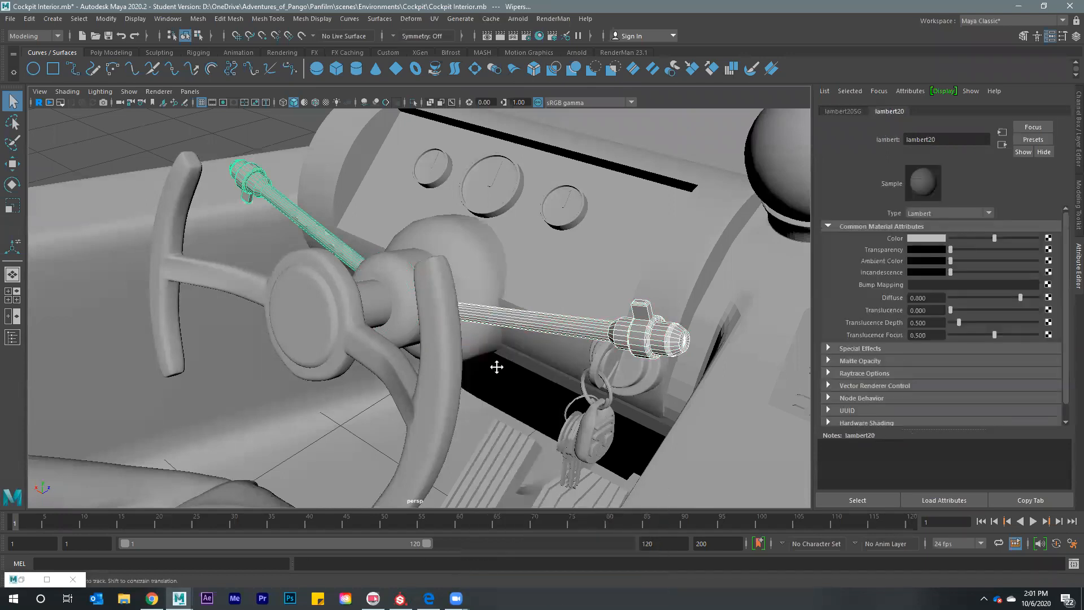
Assign one new Lambert material to both ribbed foot pedals and the curved arms behind them
alt+drag(360, 364, 286, 469)
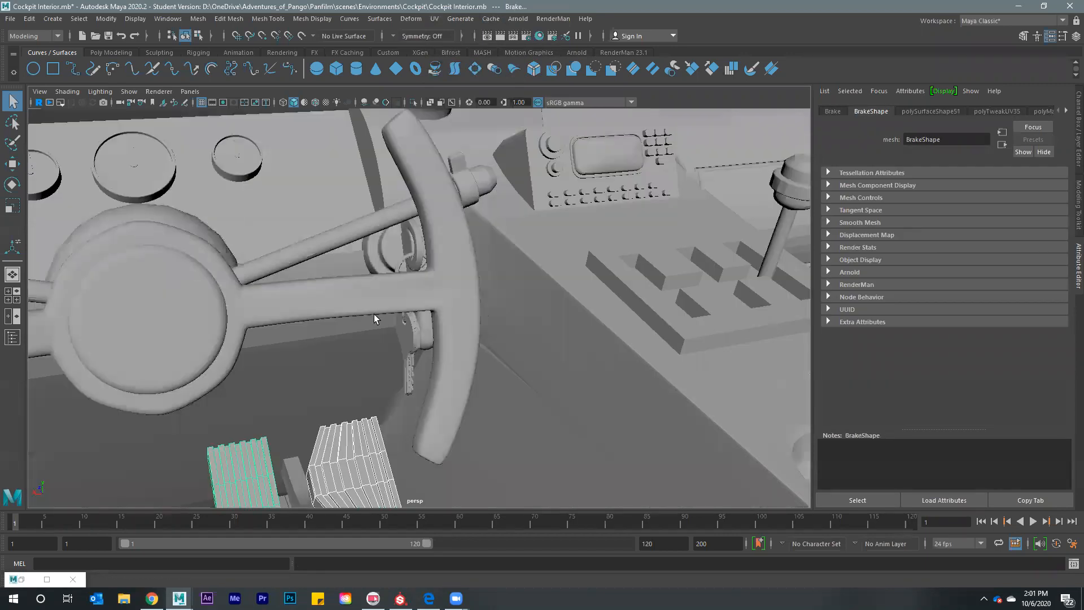
key(f)
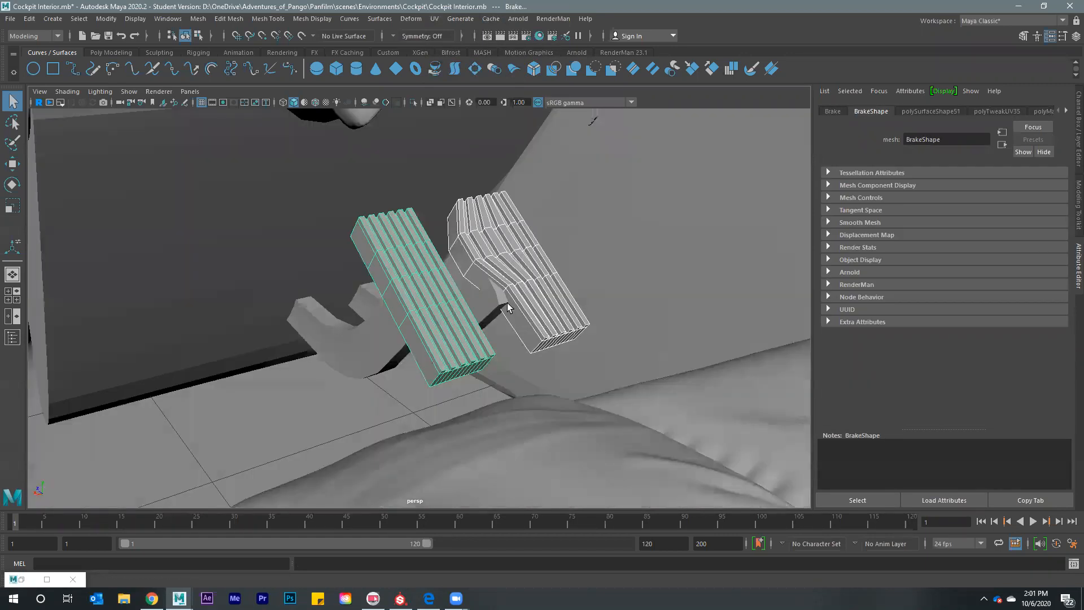
click(506, 305)
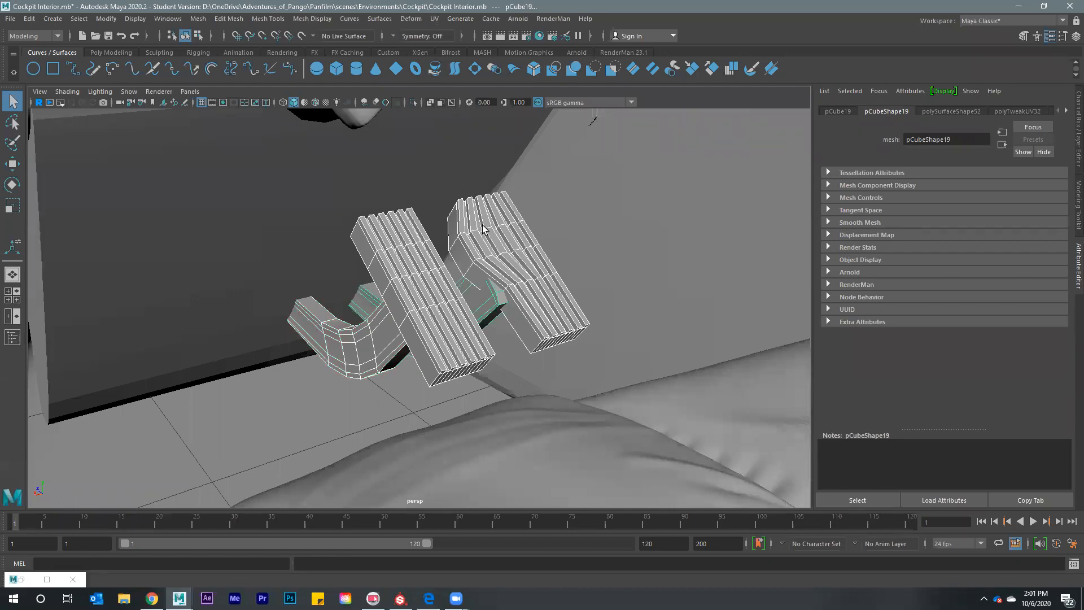
right_drag(483, 226, 566, 518)
Apply an automatic UV projection to the round ignition housing and assign it a new Lambert material
alt+drag(455, 310, 424, 349)
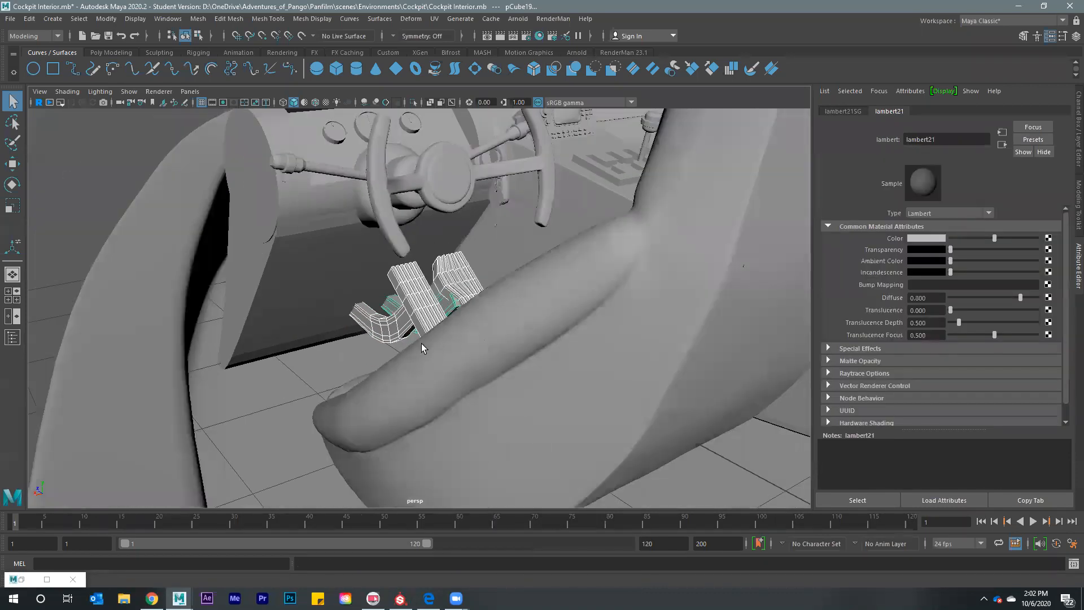
alt+drag(512, 321, 333, 366)
alt+drag(481, 346, 422, 337)
alt+drag(596, 400, 368, 291)
alt+right_drag(368, 291, 461, 334)
alt+drag(595, 352, 500, 300)
scroll(508, 237, up, 8)
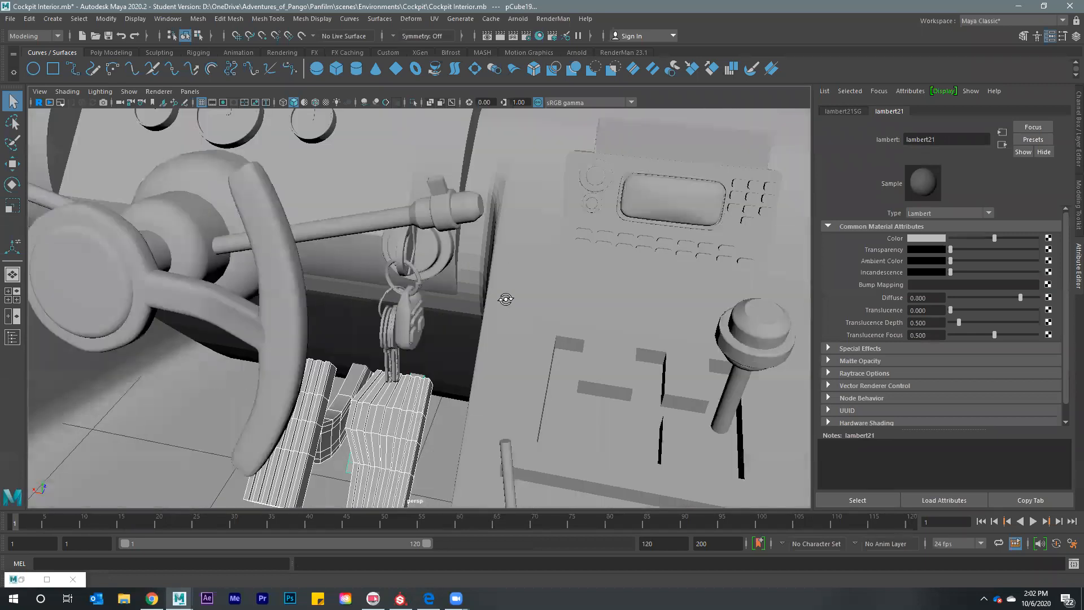
click(421, 186)
alt+drag(421, 186, 446, 169)
click(434, 19)
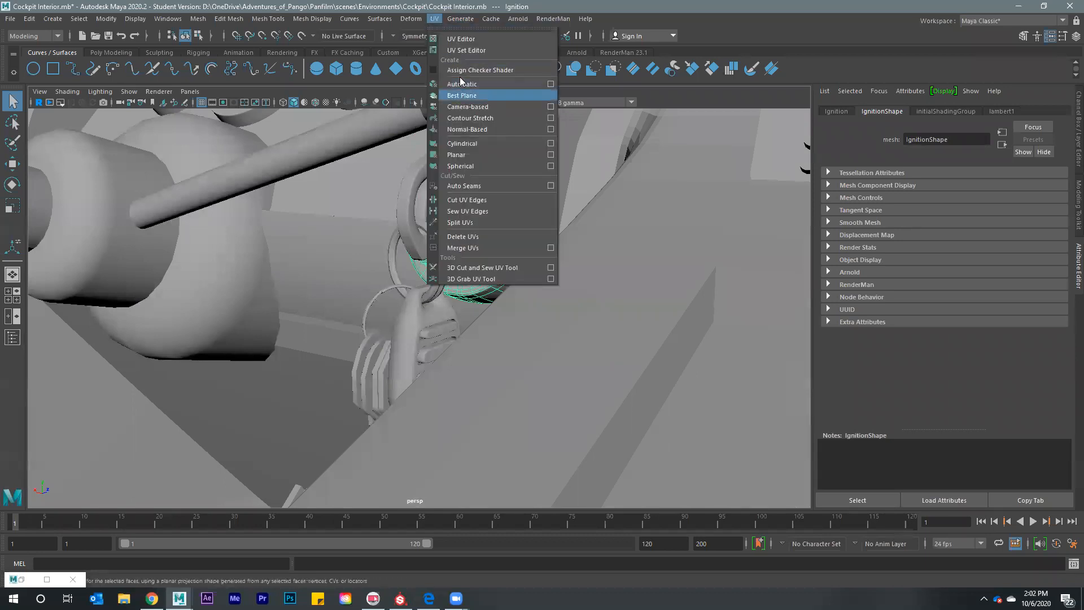
click(460, 84)
click(477, 220)
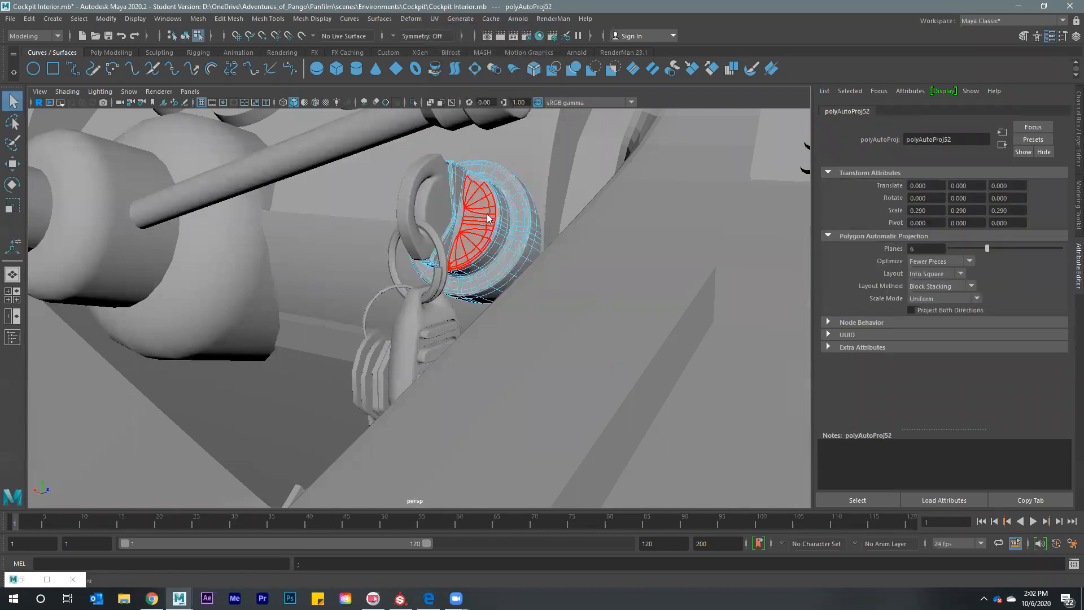
right_drag(489, 219, 596, 516)
Apply one automatic UV projection to the ignition key, both key rings, the key fob and the hanging keys
click(440, 198)
click(432, 242)
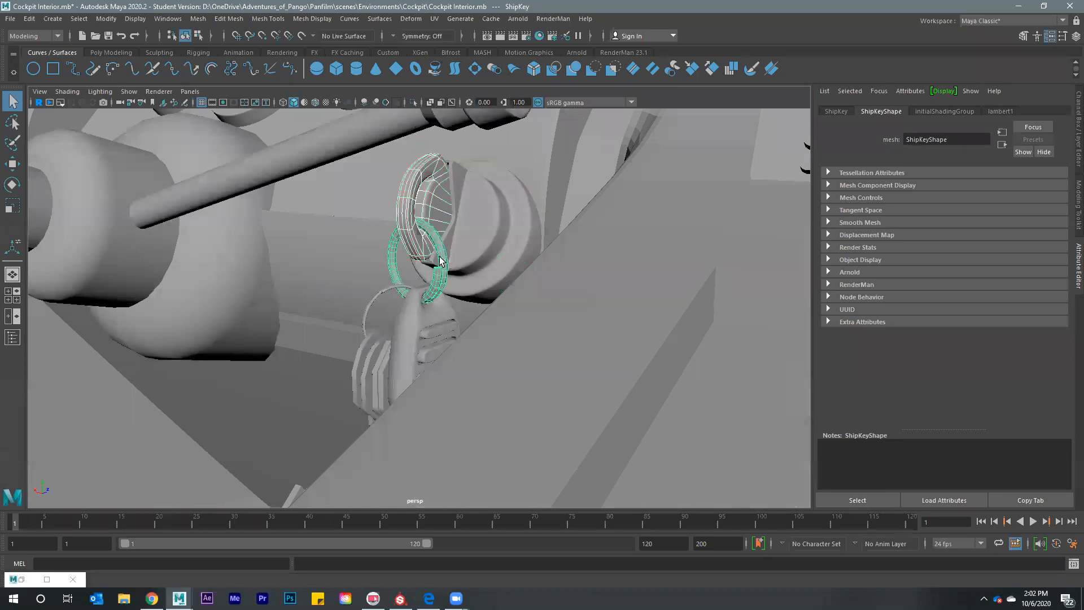
click(436, 213)
click(406, 341)
key(f)
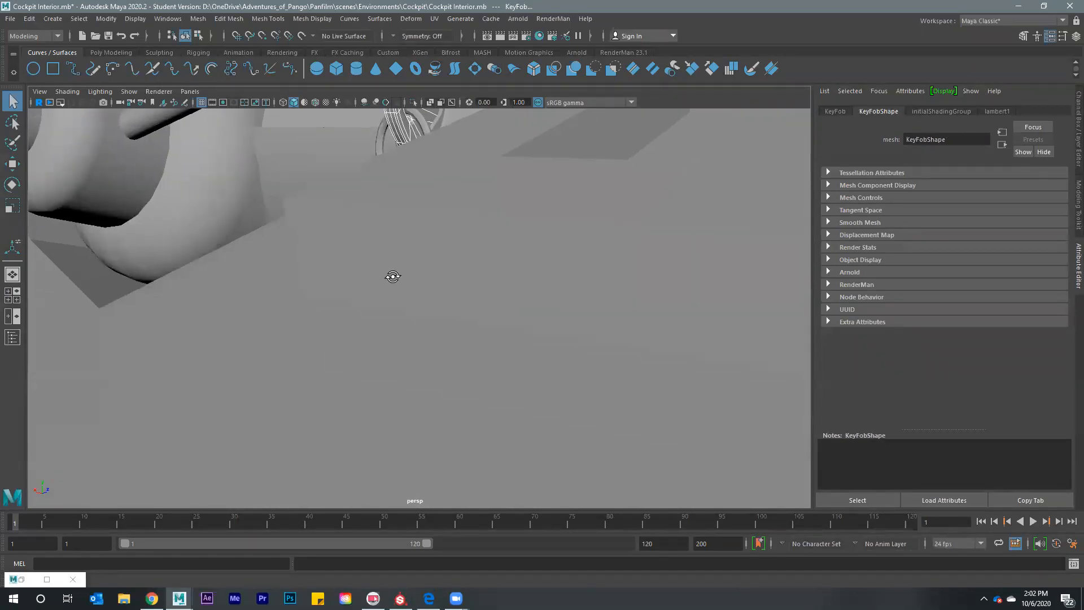
click(409, 258)
alt+middle_drag(422, 271, 429, 393)
alt+drag(434, 193, 426, 154)
click(425, 153)
click(394, 345)
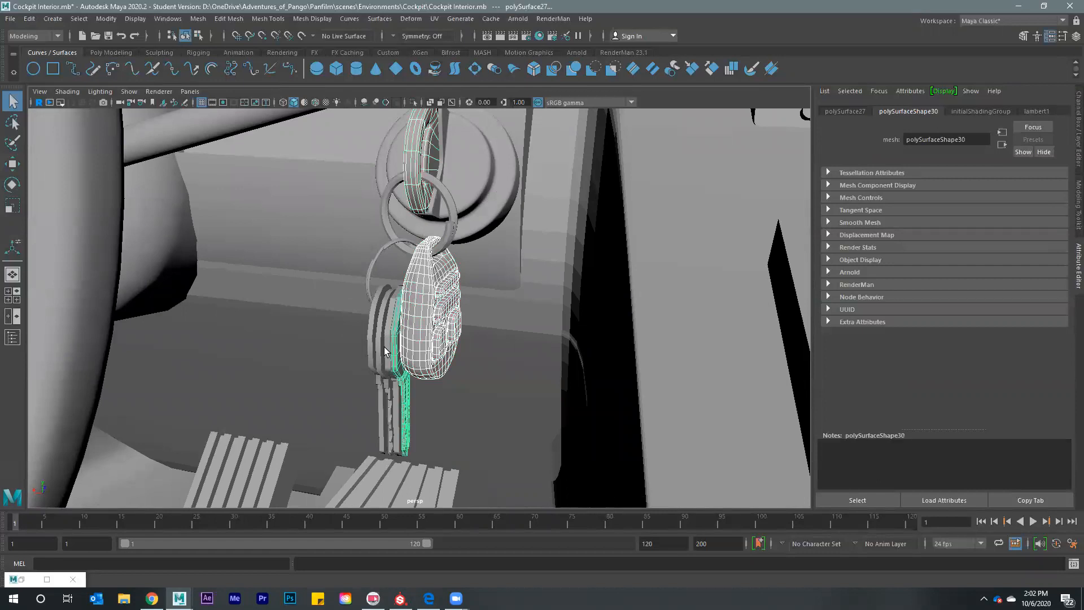
click(368, 347)
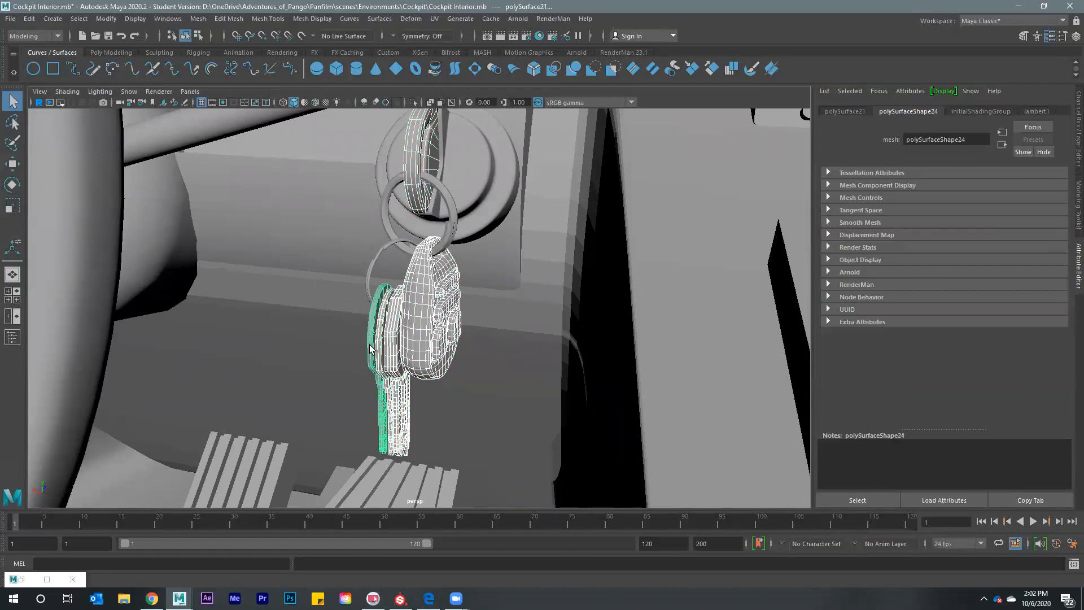
click(369, 283)
click(446, 240)
click(433, 19)
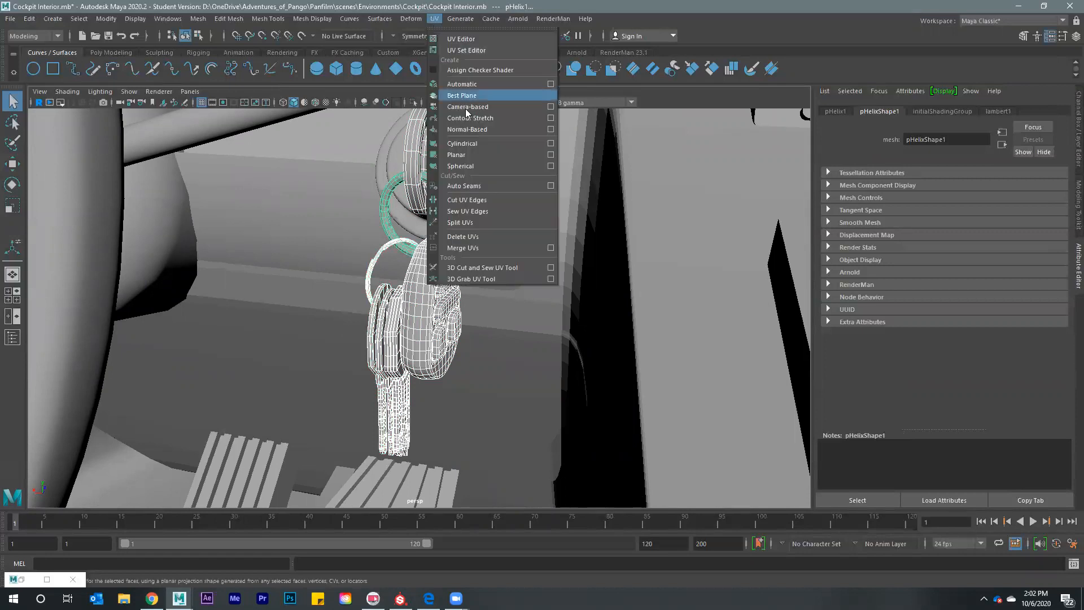
click(432, 307)
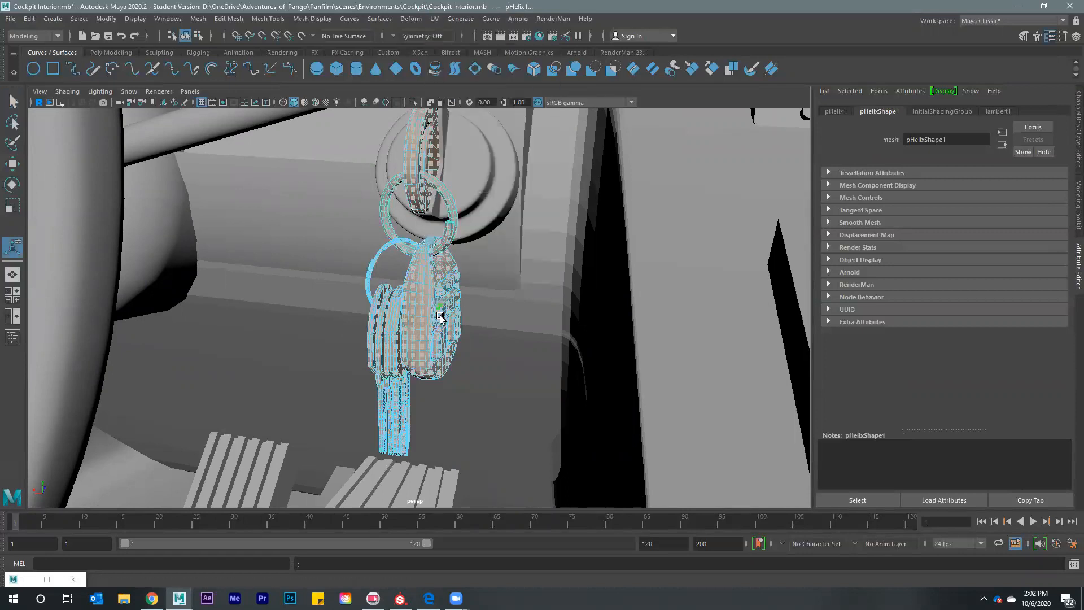
Assign a new Lambert material to the key fob, and another shared by the ignition key, both key rings and the hanging keys
right_click(425, 287)
right_drag(426, 299, 493, 518)
click(397, 361)
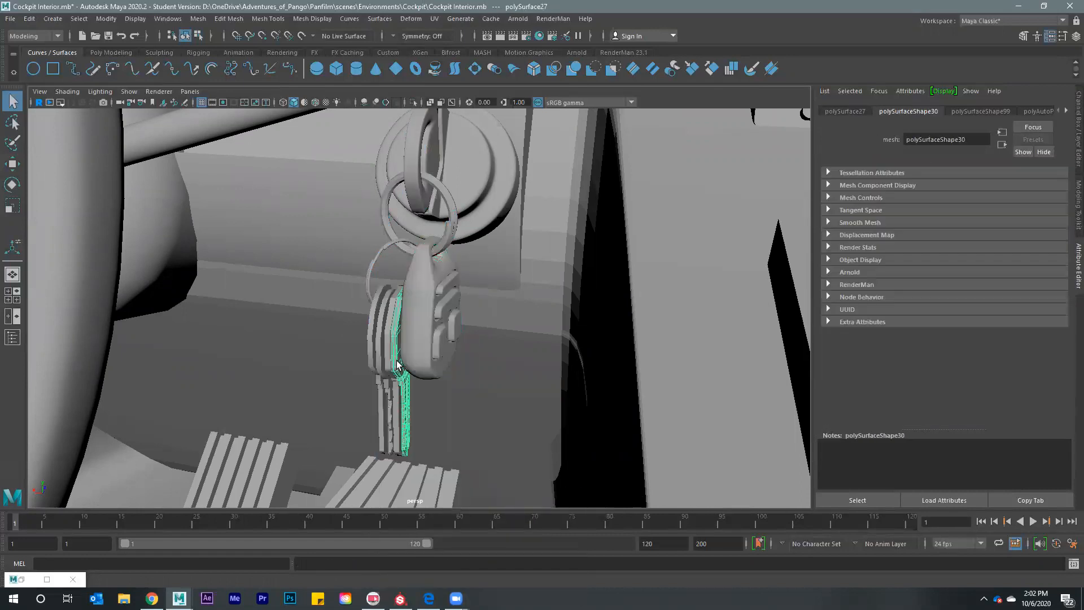
shift+click(389, 359)
shift+click(378, 358)
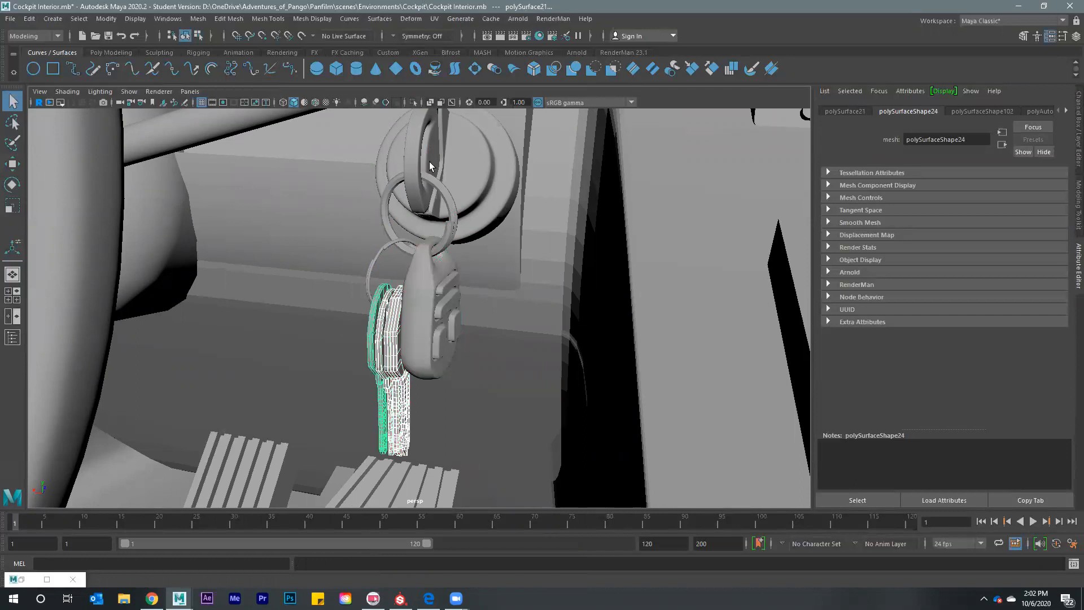
click(418, 149)
shift+click(441, 194)
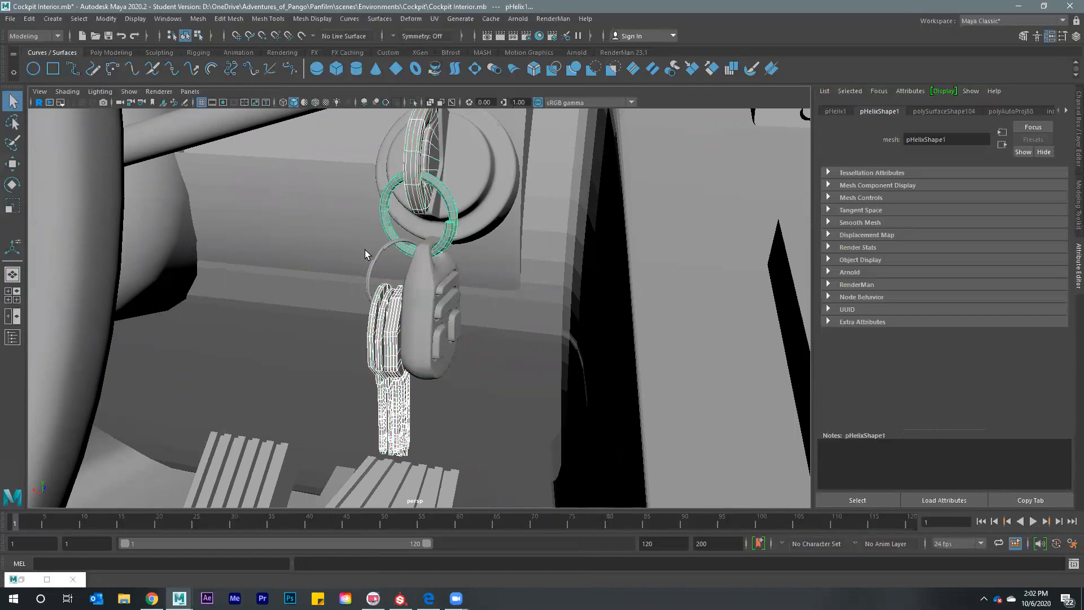
shift+click(377, 265)
key(g)
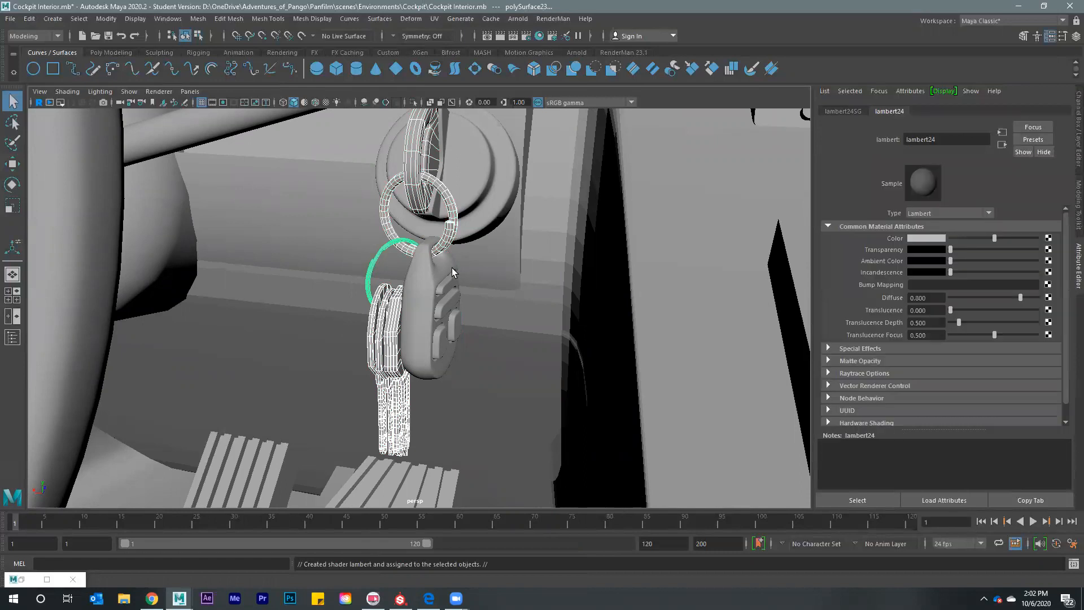
scroll(556, 313, down, 5)
alt+drag(556, 305, 651, 279)
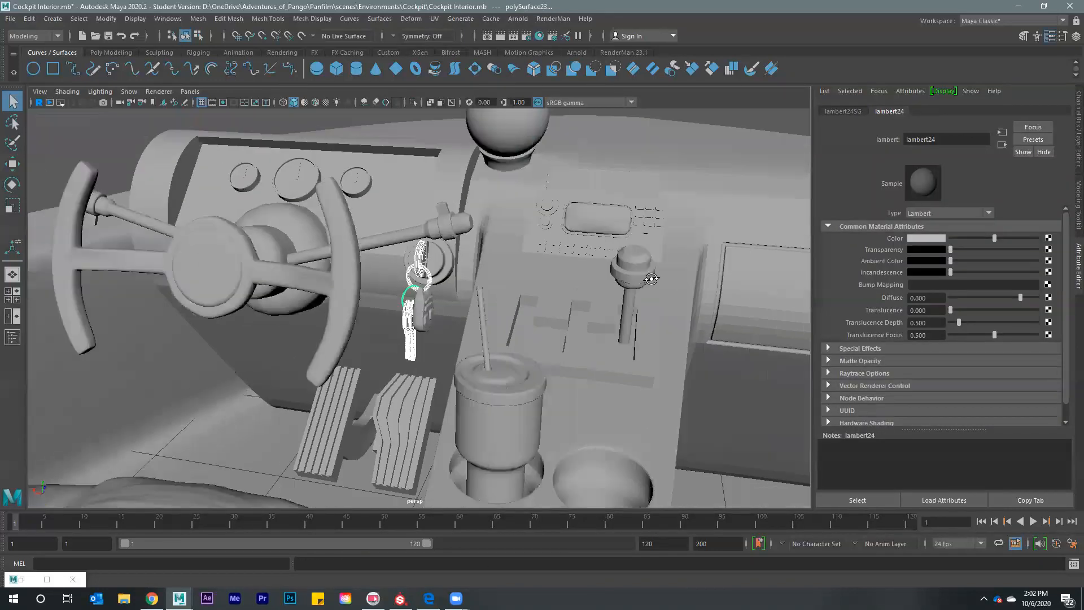
scroll(650, 278, down, 3)
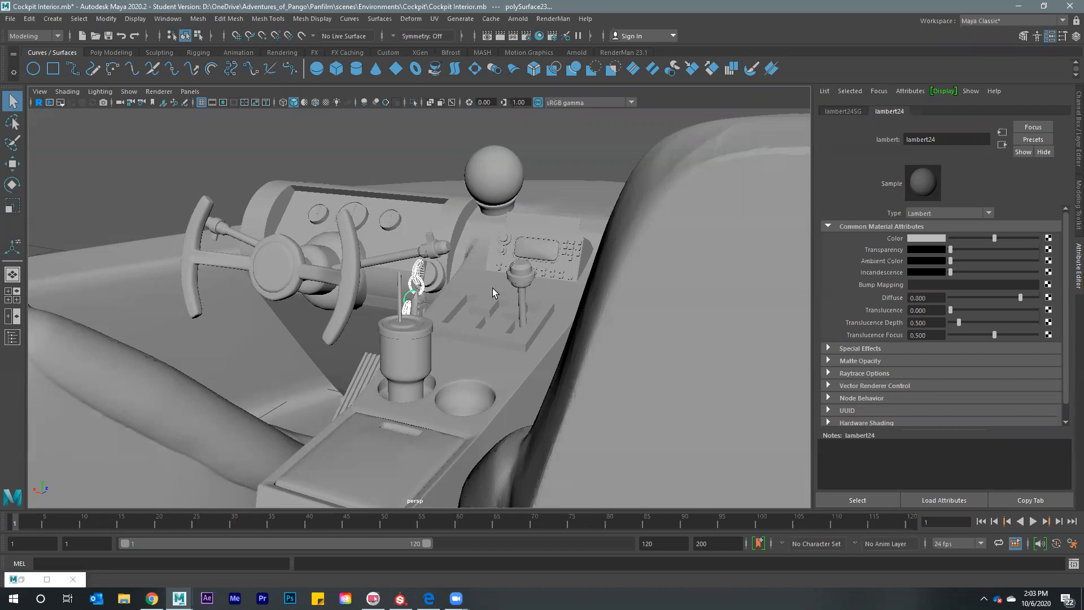
Clear the key selection and save the scene
click(390, 183)
key(ctrl+s)
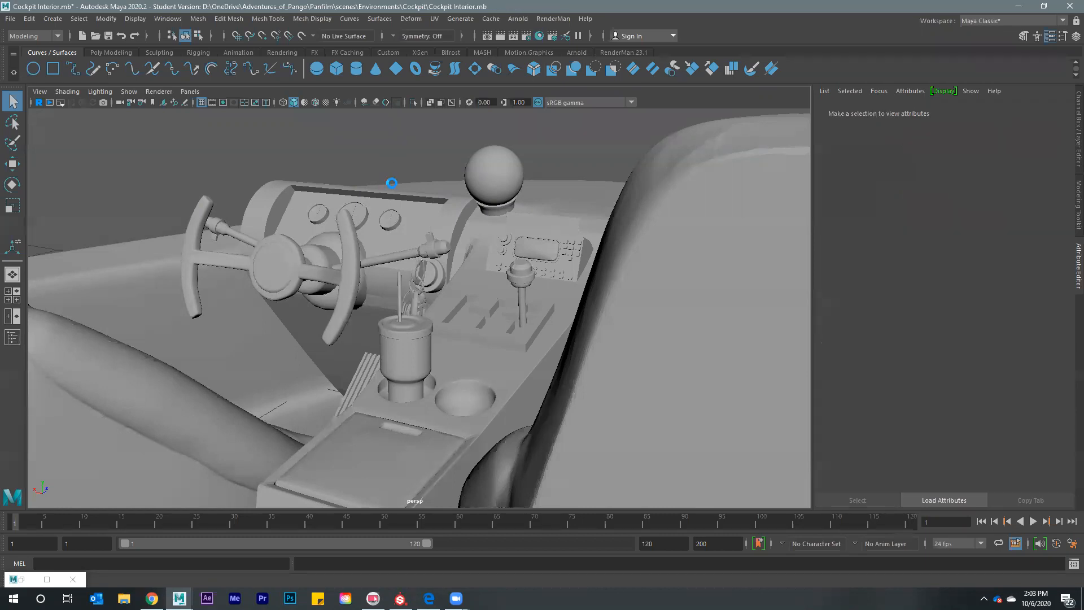
key(Return)
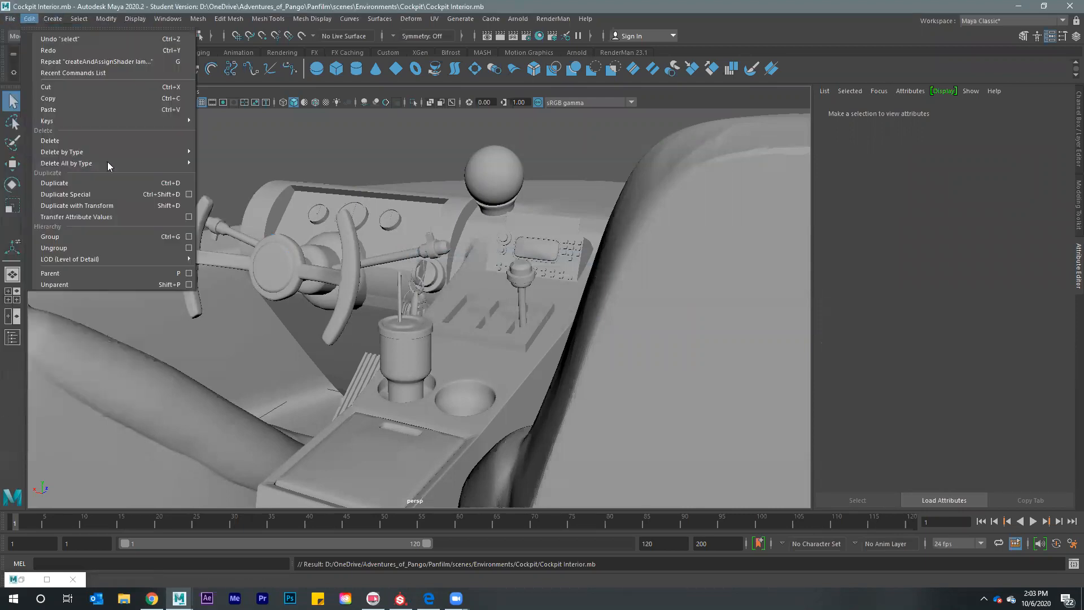
mouse_move(113, 163)
click(361, 212)
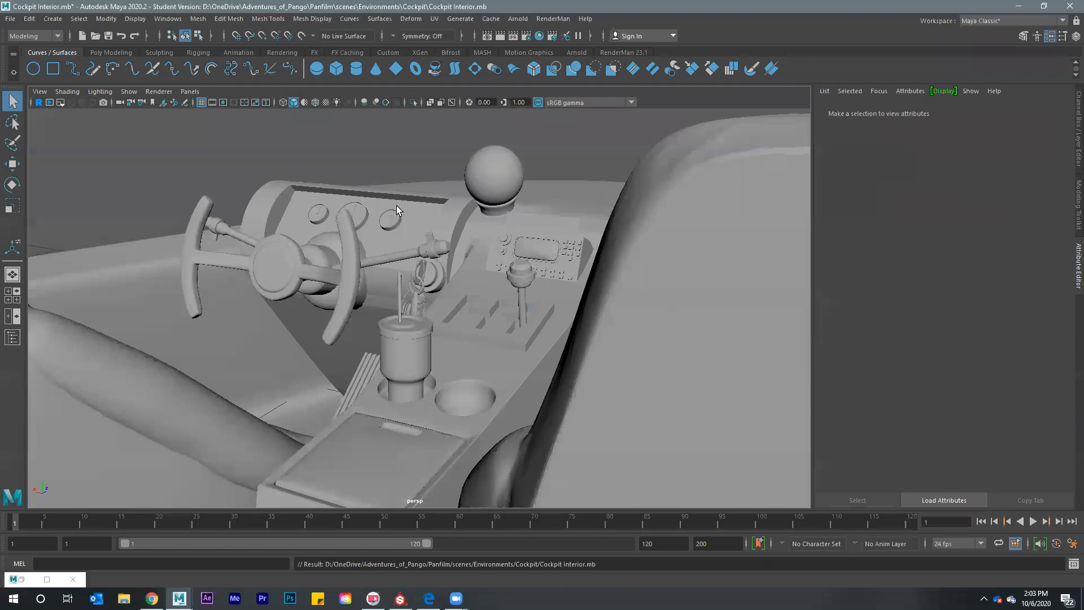
Check the material of the rearview mirror below the front edge of the roof and assign the mirror a new Lambert material
alt+drag(474, 256, 327, 209)
alt+right_drag(327, 210, 438, 266)
alt+drag(439, 266, 684, 220)
click(506, 197)
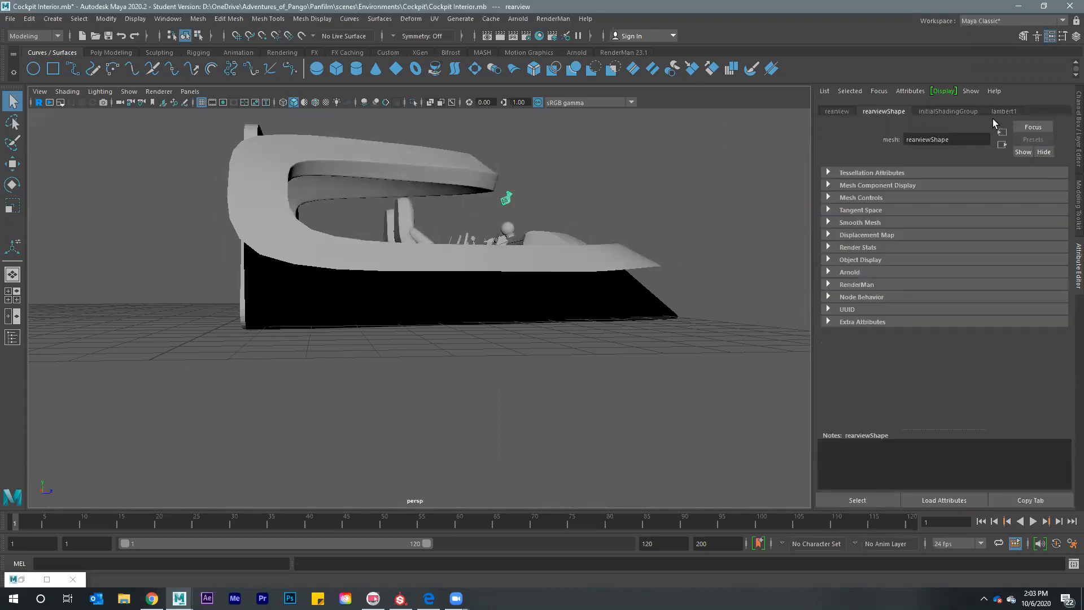
click(1006, 110)
click(494, 203)
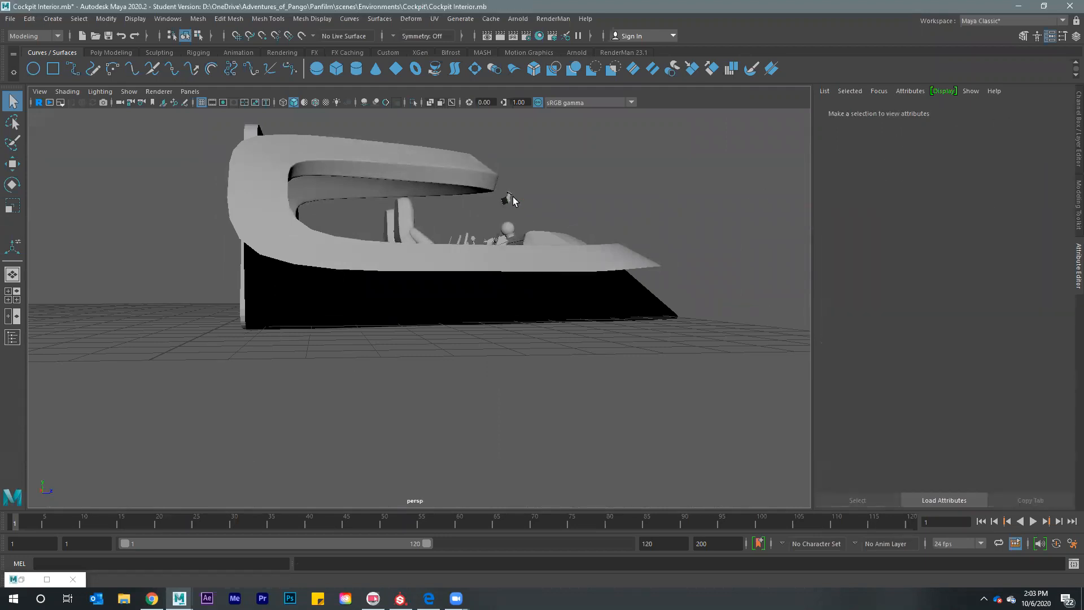
click(507, 199)
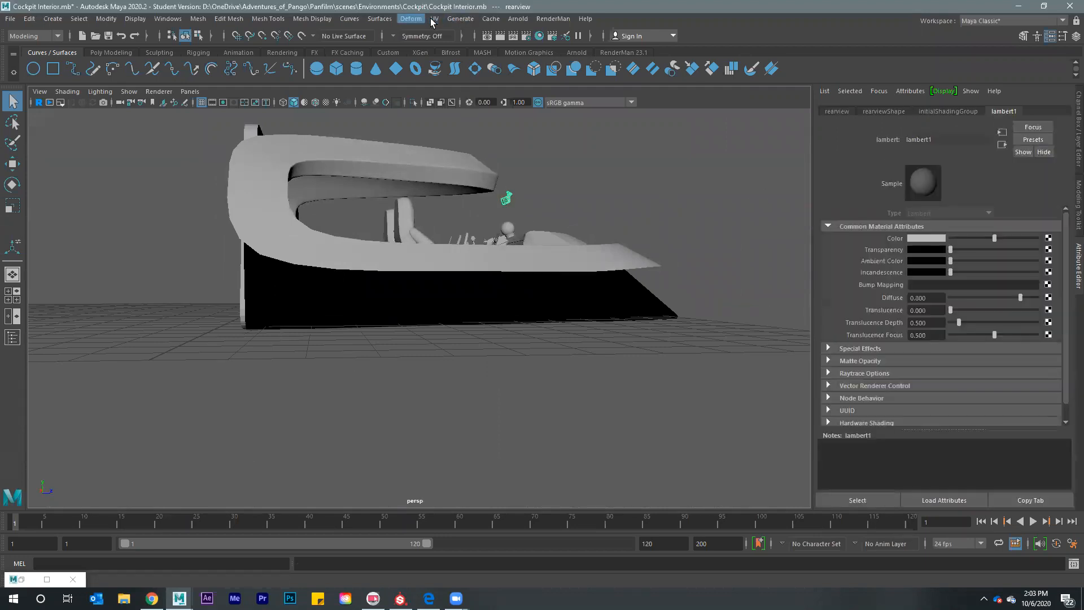
right_drag(504, 200, 582, 518)
click(548, 169)
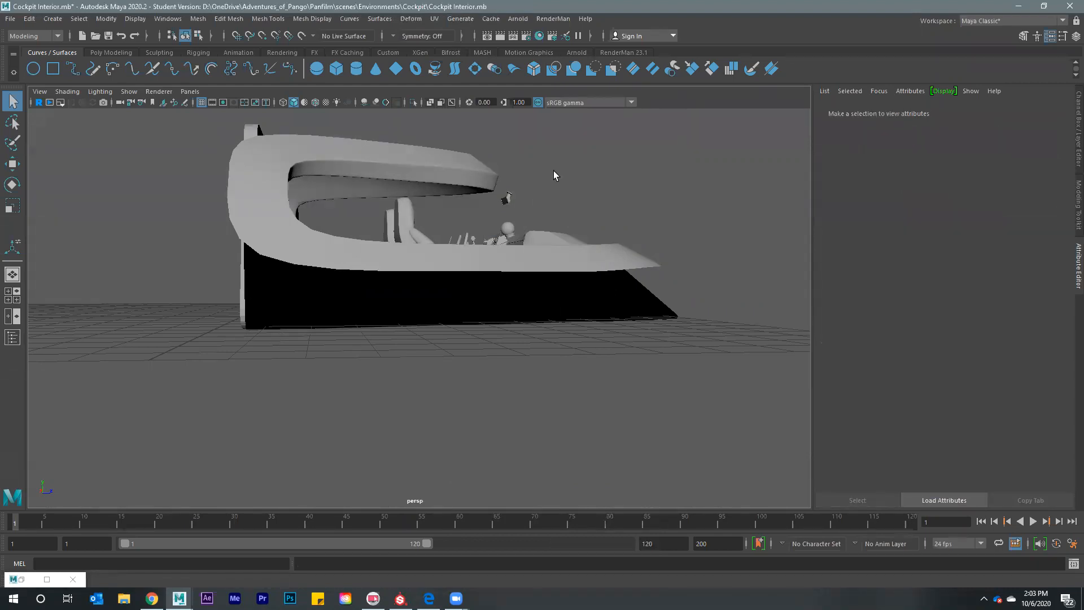
Select all of the cockpit's geometry and save the scene, accepting the student version notice
alt+drag(545, 159, 216, 166)
drag(147, 133, 702, 329)
alt+drag(505, 235, 460, 192)
alt+drag(398, 148, 288, 167)
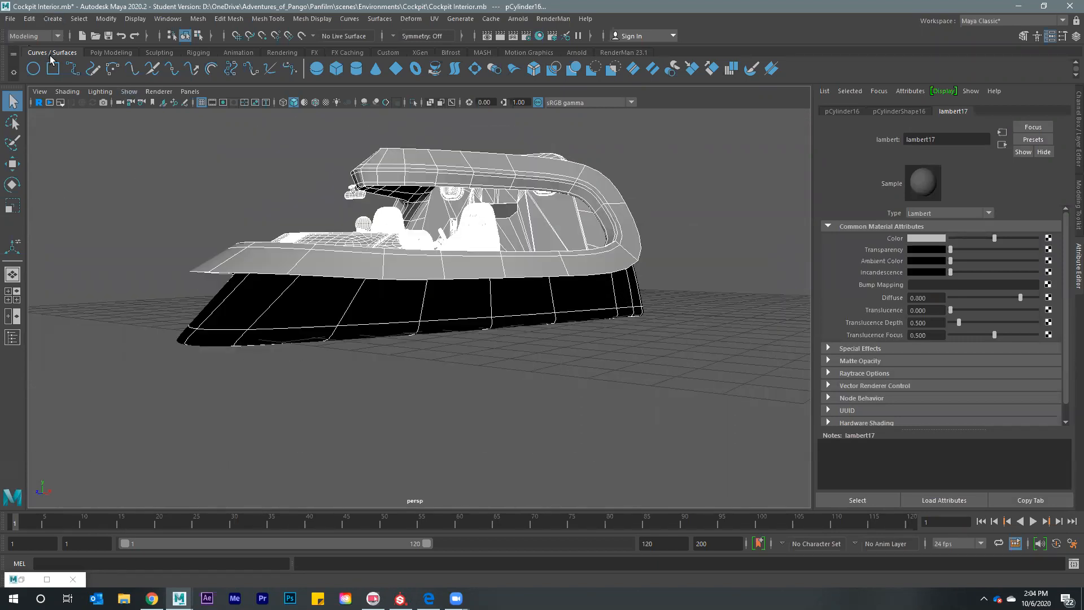
key(ctrl+s)
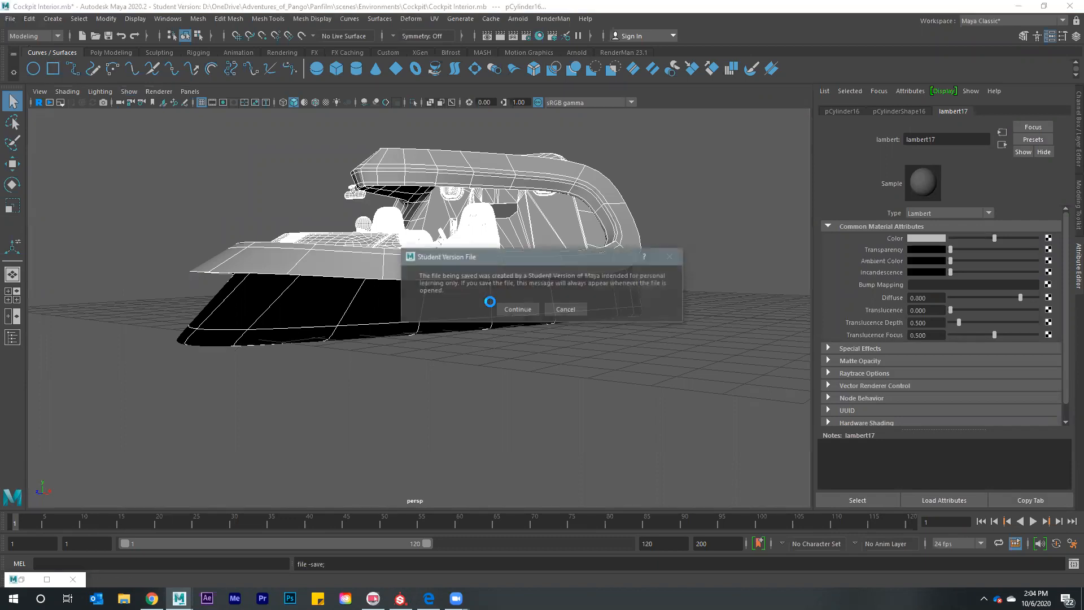
click(514, 309)
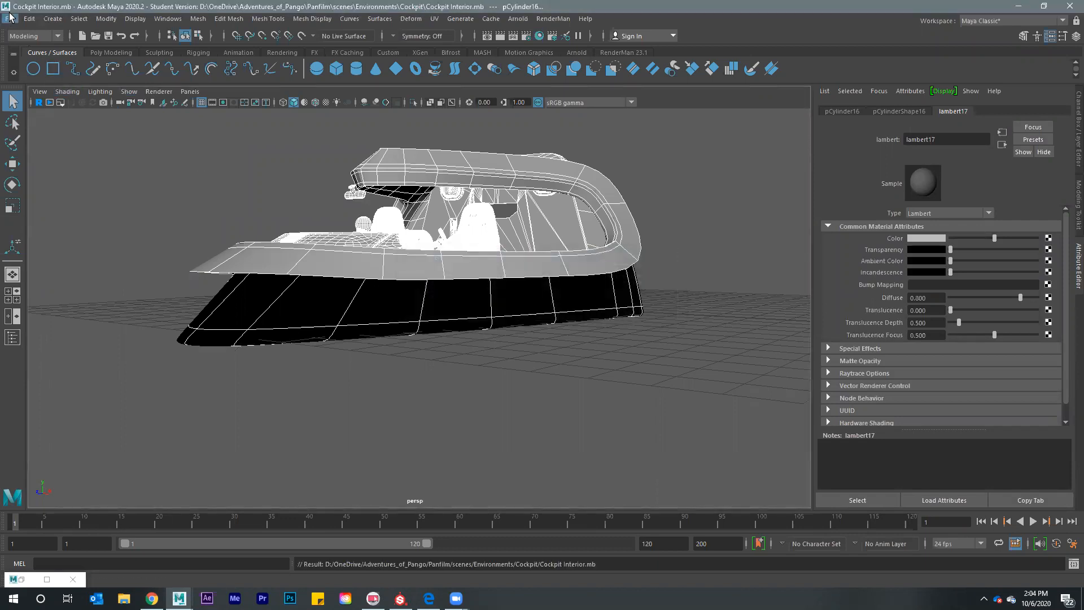
key(alt+f)
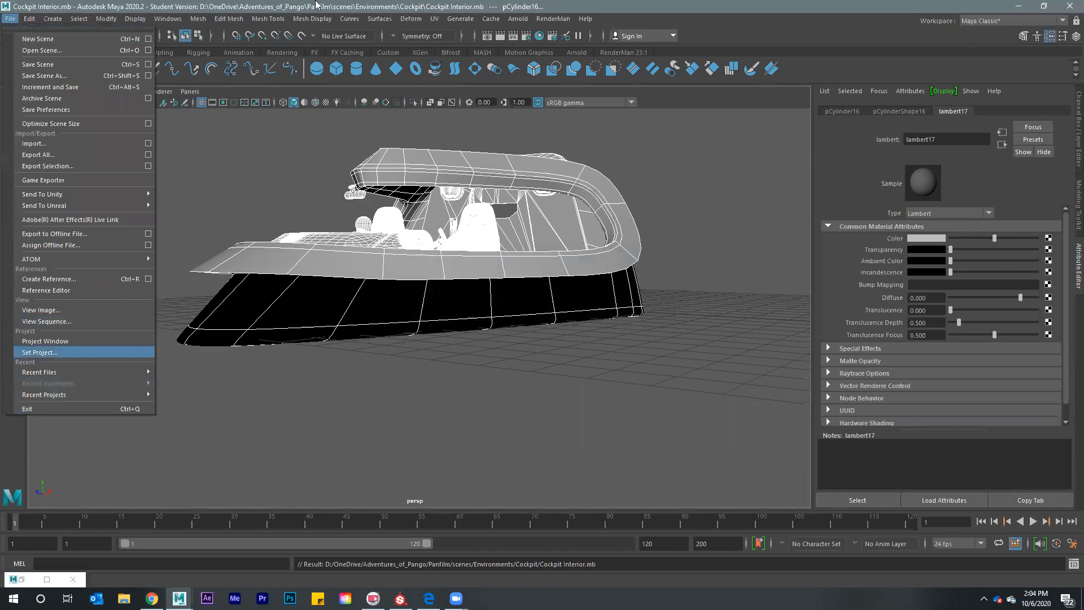
key(Escape)
key(alt+m)
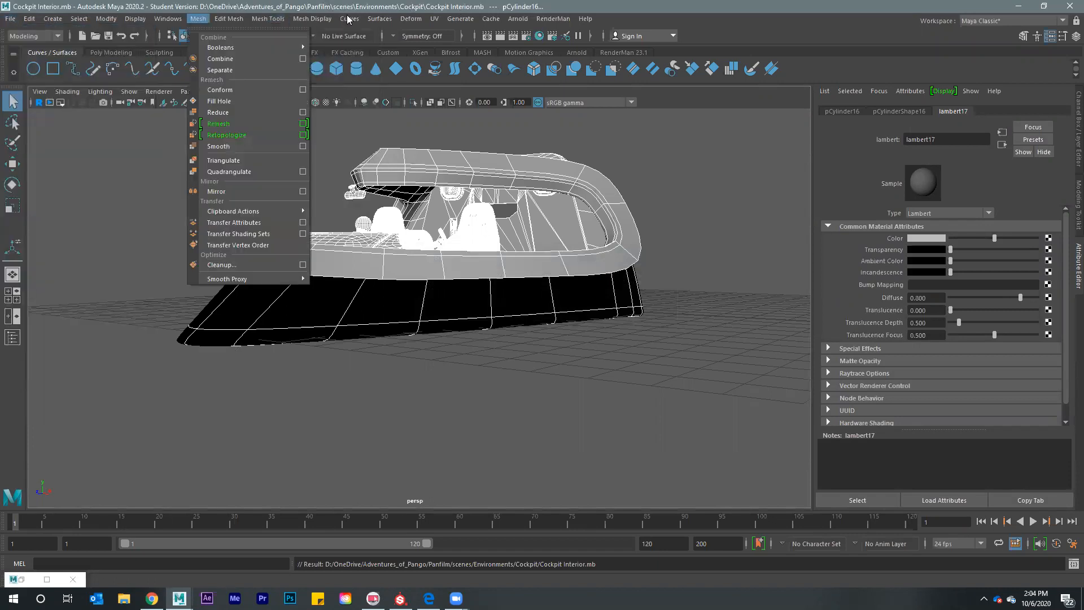
key(Escape)
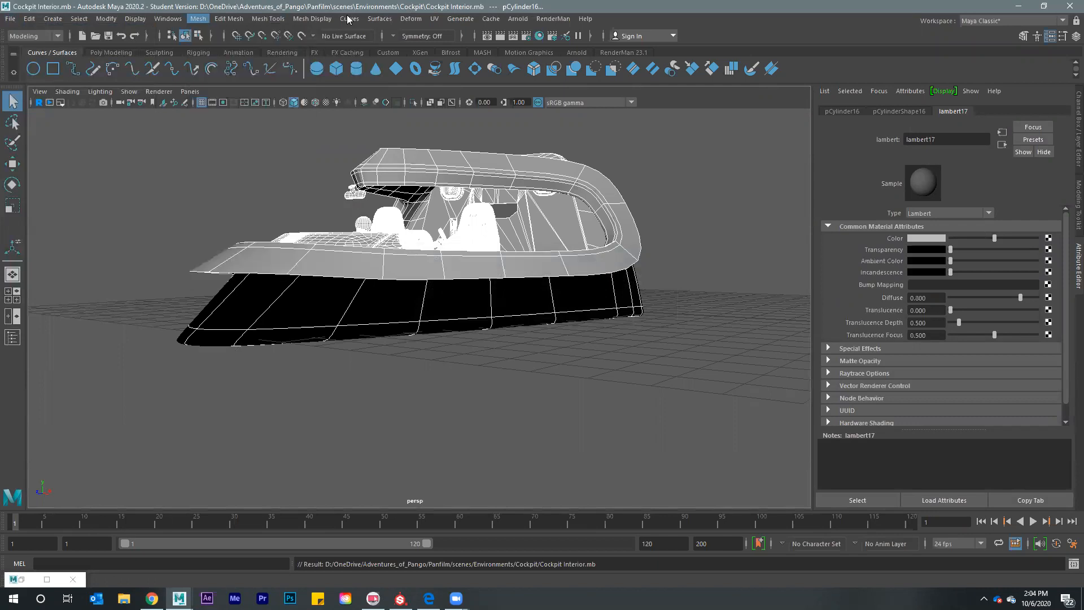
Start exporting the selected cockpit geometry with the file type set to OBJexport
click(10, 19)
click(55, 355)
key(Down)
key(Down)
key(Down)
key(Down)
key(Down)
key(Down)
key(Down)
key(Down)
key(Down)
key(Down)
key(Down)
key(Down)
key(Down)
key(Down)
key(Down)
key(Down)
key(Down)
key(Down)
key(Down)
key(Down)
key(Down)
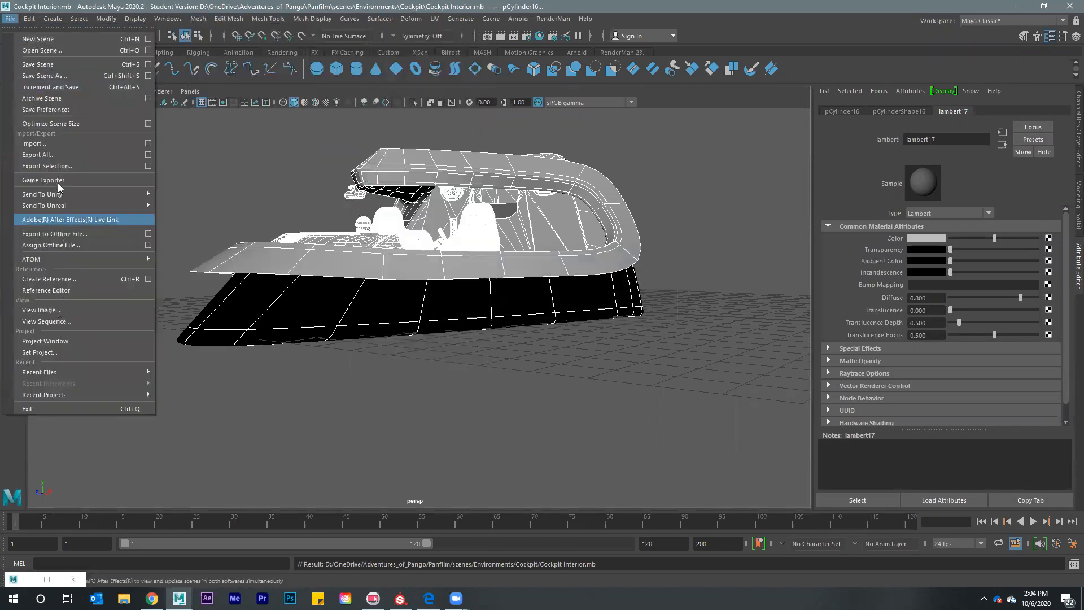
key(Down)
key(Down)
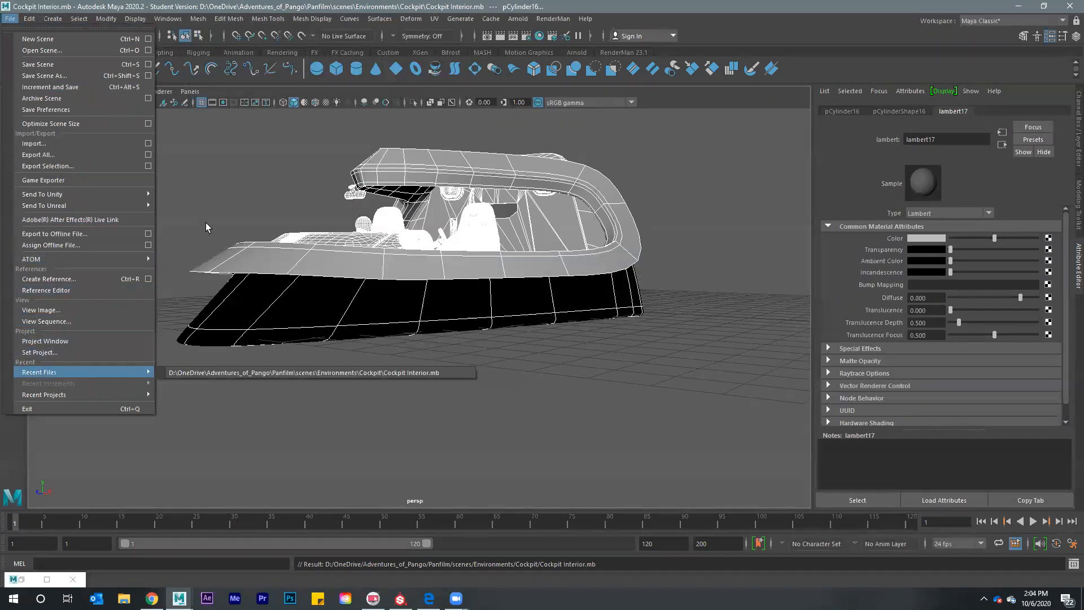
key(Up)
key(Up)
key(Up)
key(Up)
key(Up)
key(Up)
key(Up)
key(Up)
key(Up)
key(Up)
key(Up)
key(Up)
key(Up)
key(Up)
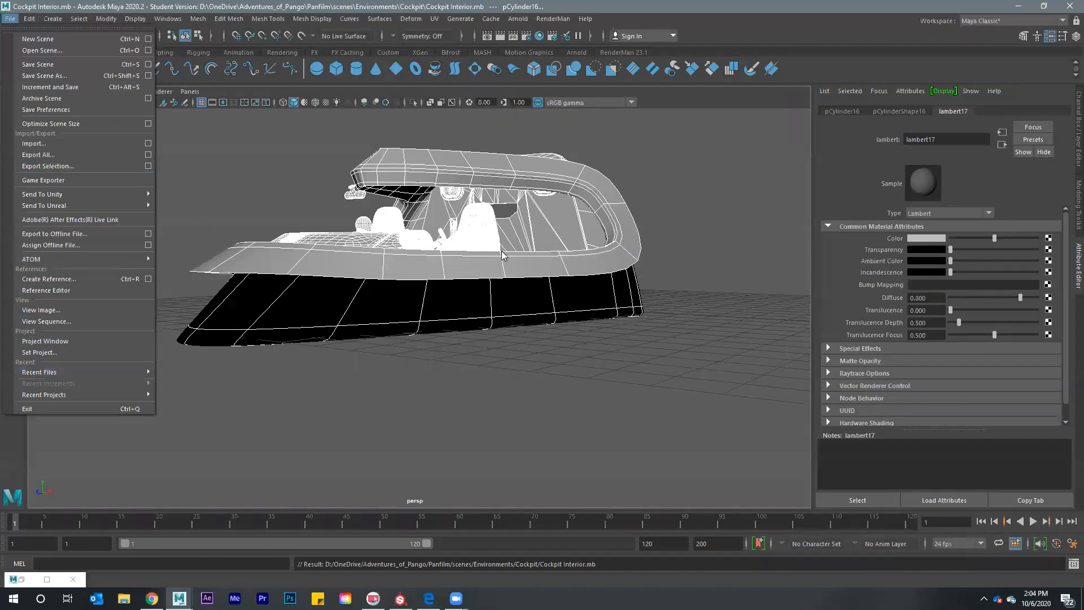
key(Return)
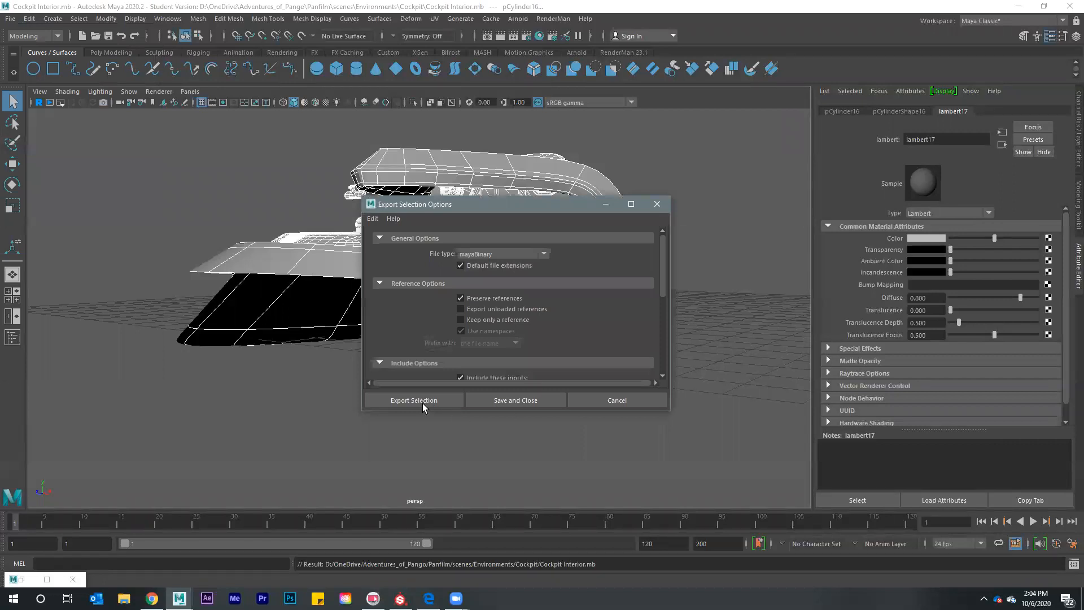
key(space)
key(Down)
key(Down)
key(Down)
key(Down)
key(Down)
key(Down)
key(Down)
key(Return)
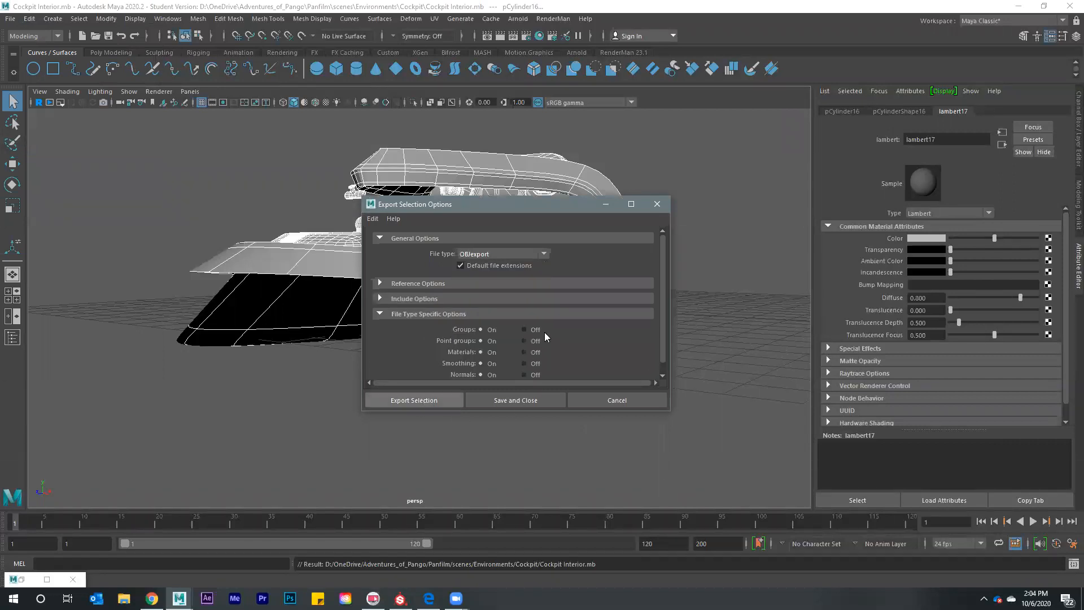
key(Return)
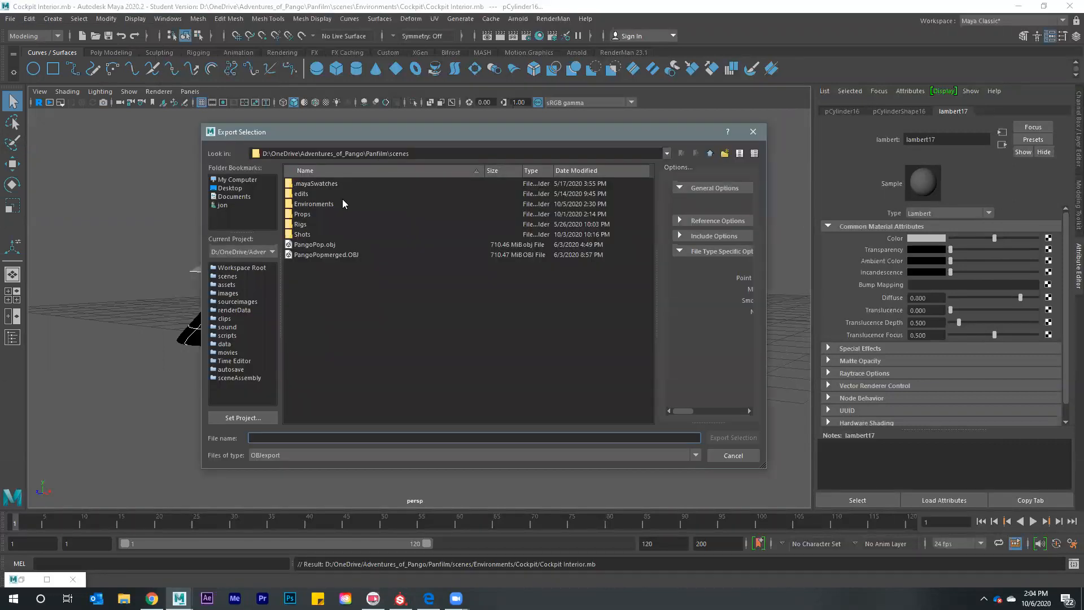
Export the selection as CockpitGeoall in the Environments/Cockpit folder of the project's scenes
double_click(314, 203)
double_click(305, 193)
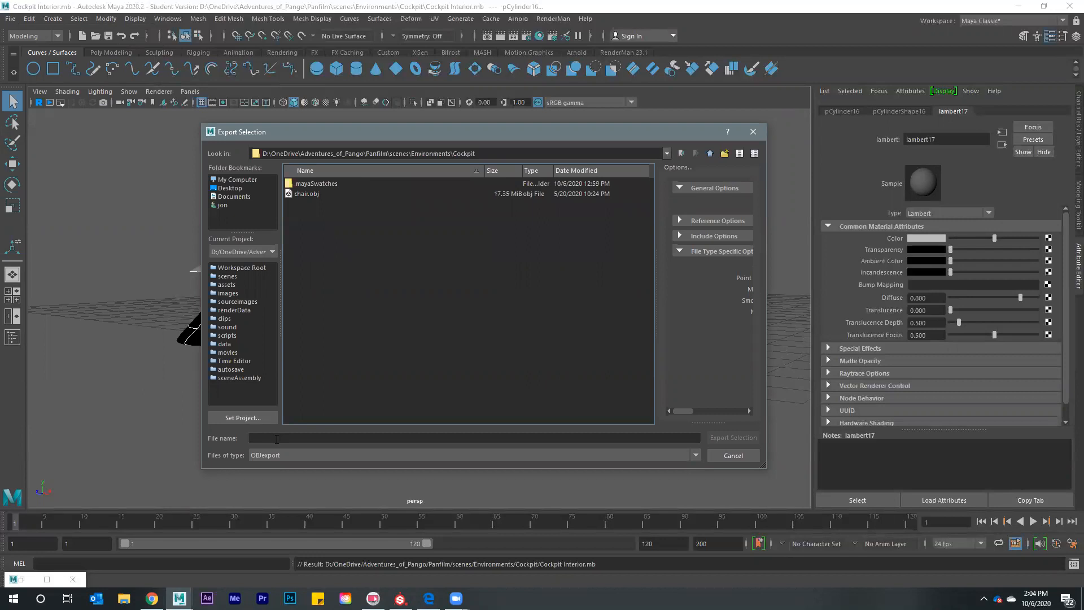
click(277, 438)
text(cockpitGeo)
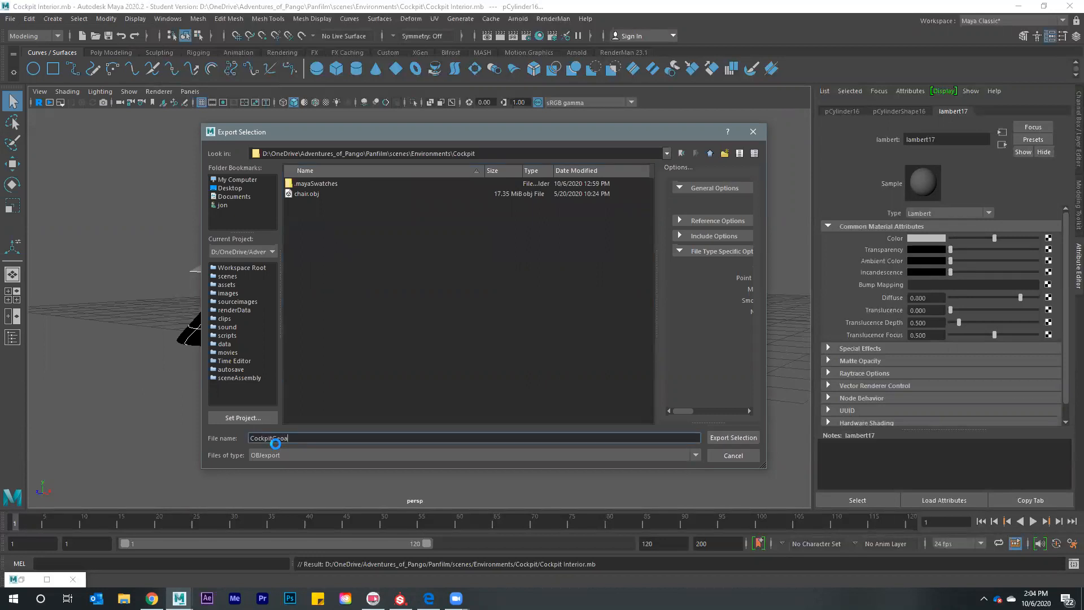
key(Return)
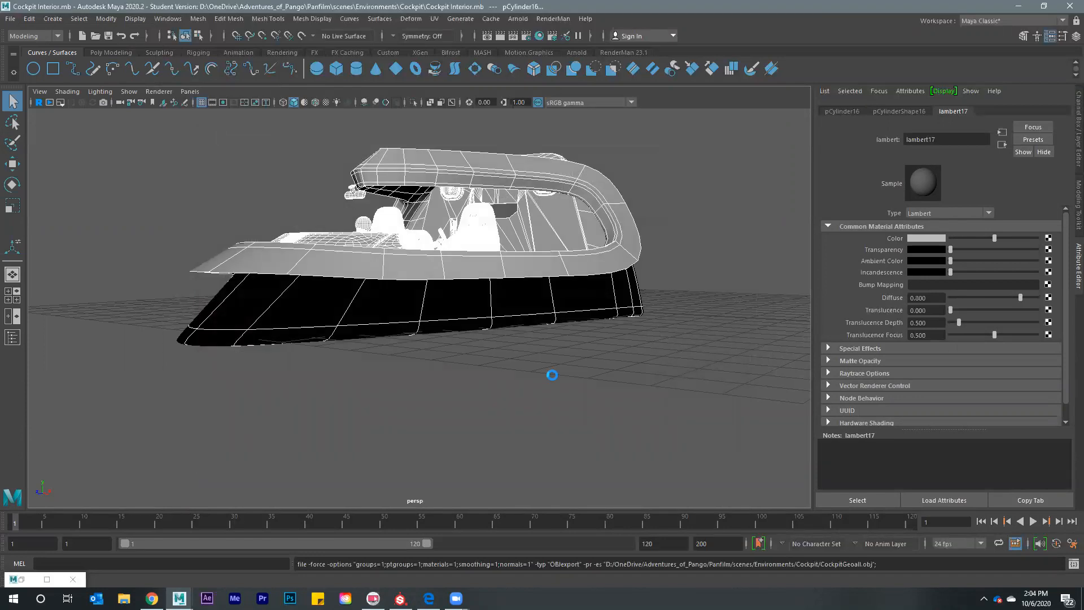
Deselect the exported cockpit geometry and save the Maya scene
click(482, 391)
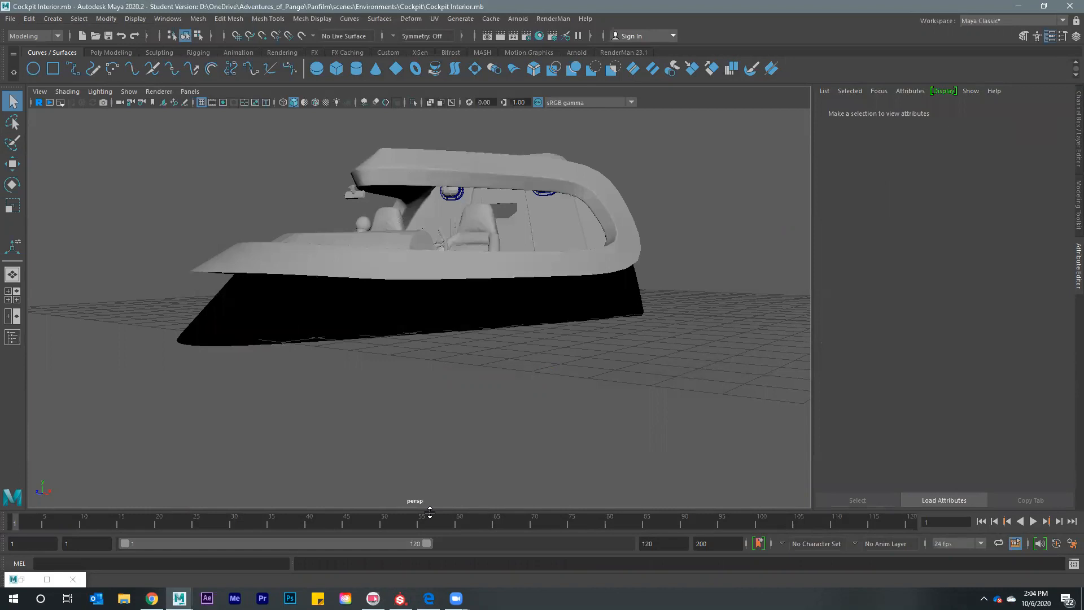
alt+drag(529, 408, 503, 319)
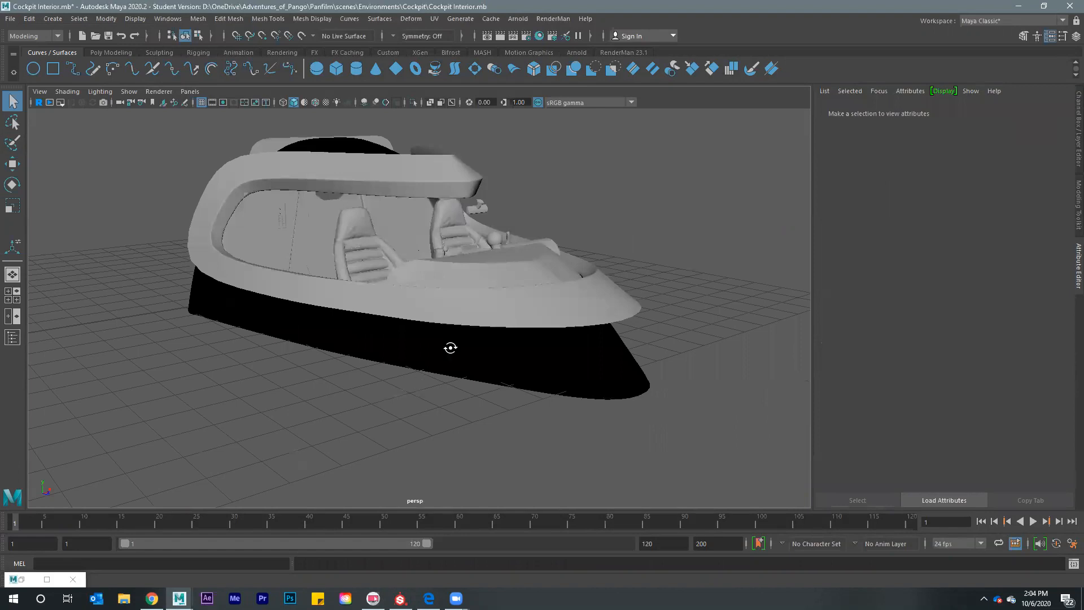
alt+drag(450, 346, 317, 423)
key(ctrl+s)
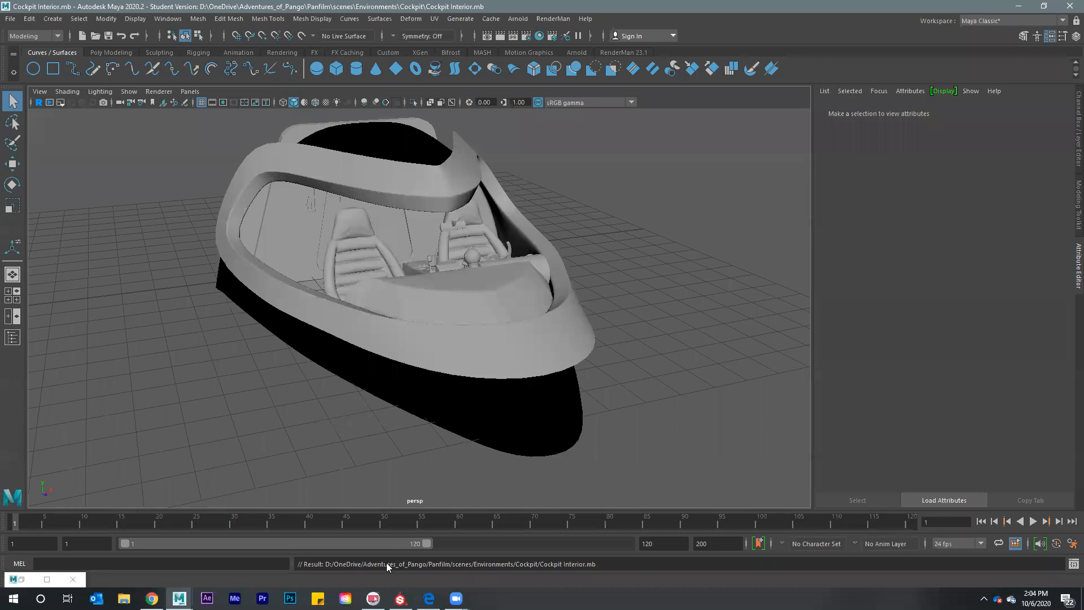
key(ctrl+z)
key(ctrl+z)
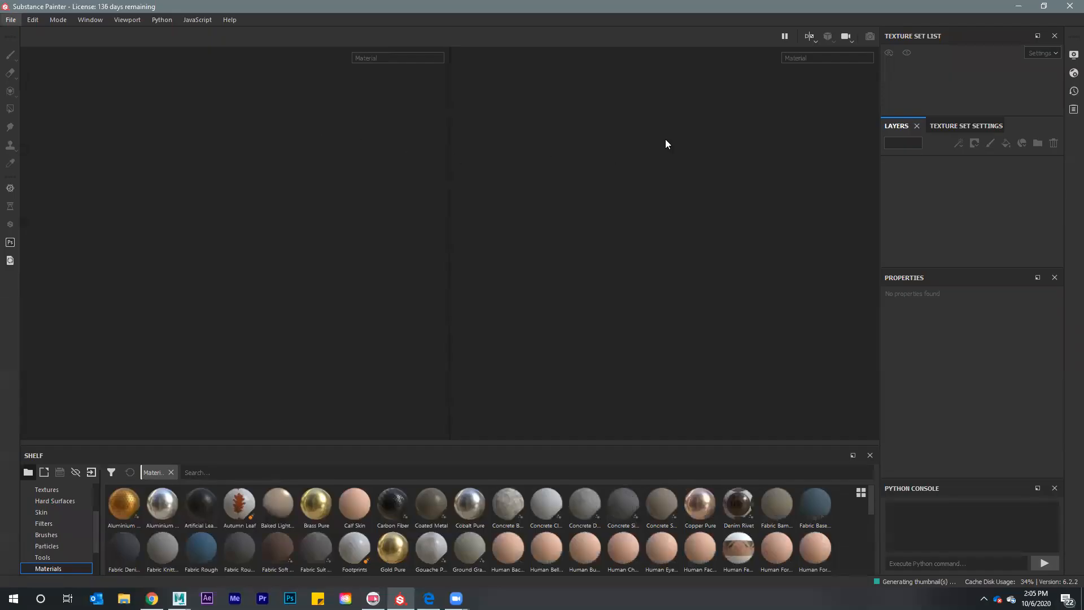
Start a new project in Substance Painter and browse for its mesh file in the Adventures_of_Pango/Panfilm/scenes folder
key(ctrl+n)
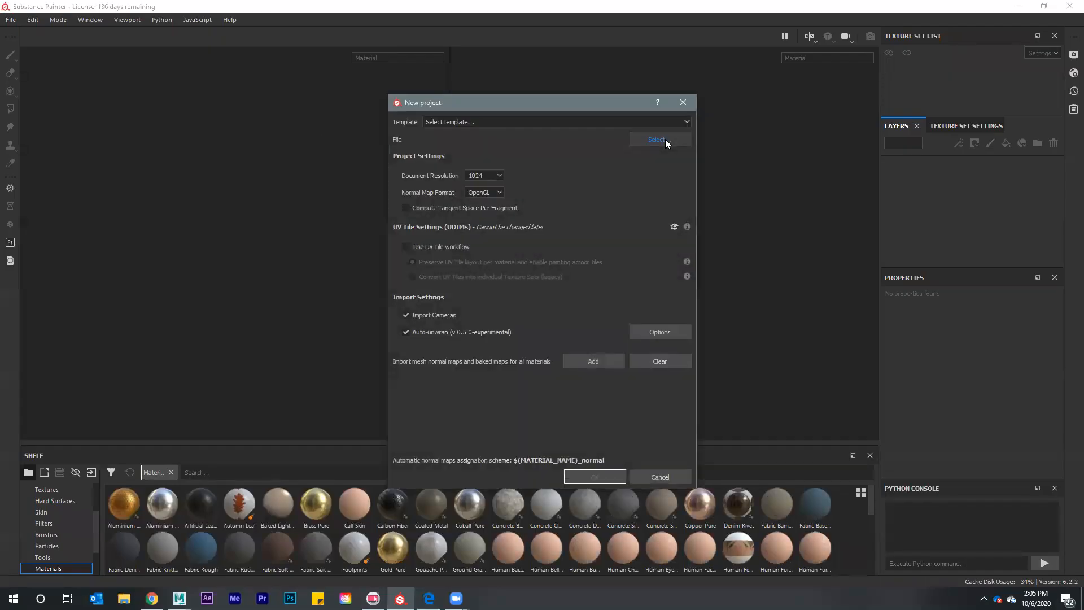
click(661, 140)
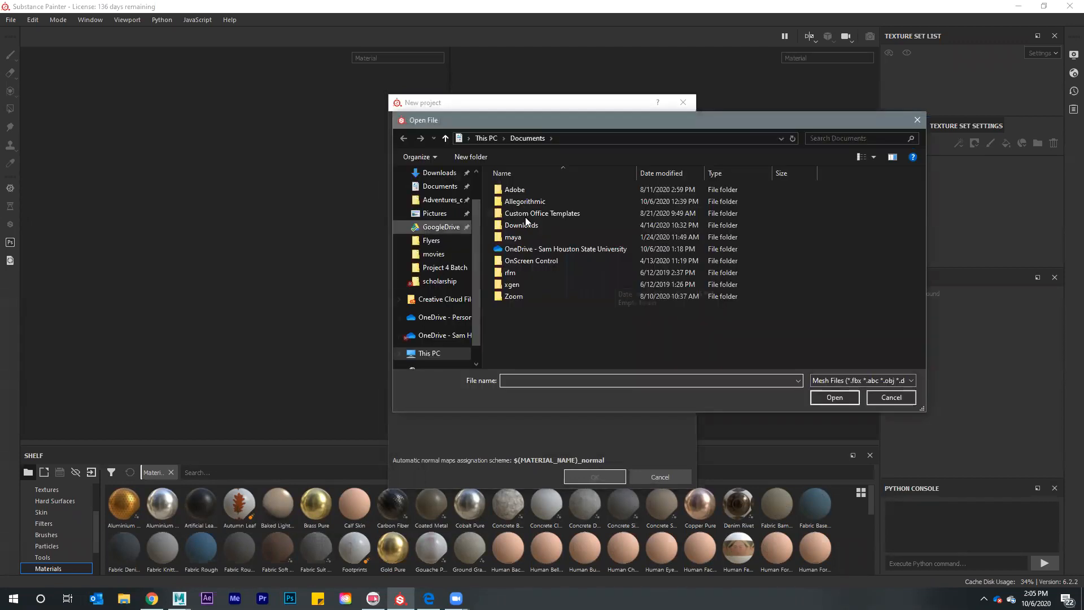
click(442, 200)
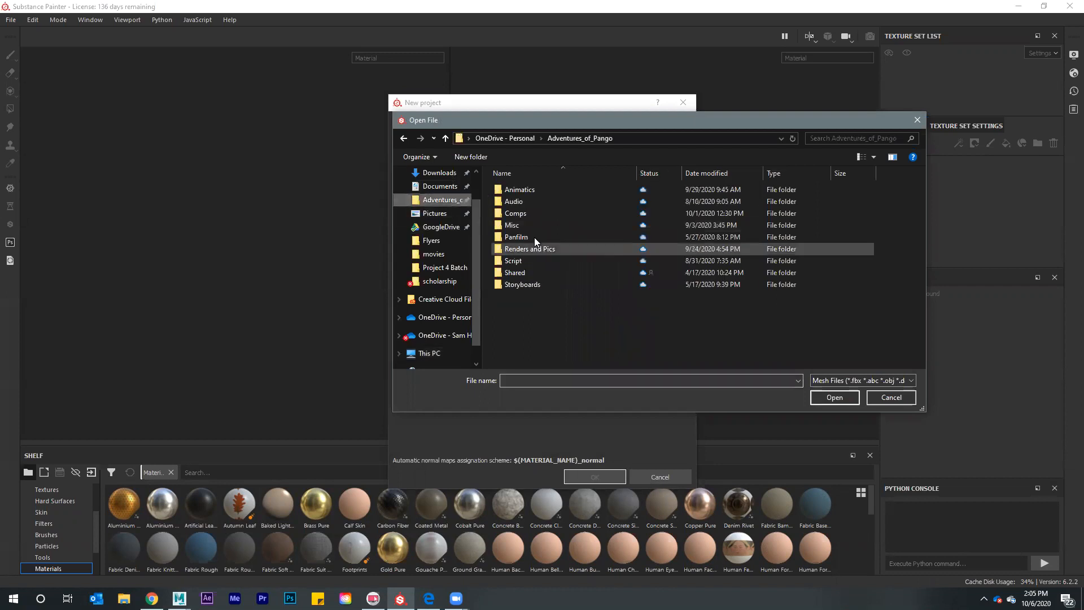
click(534, 237)
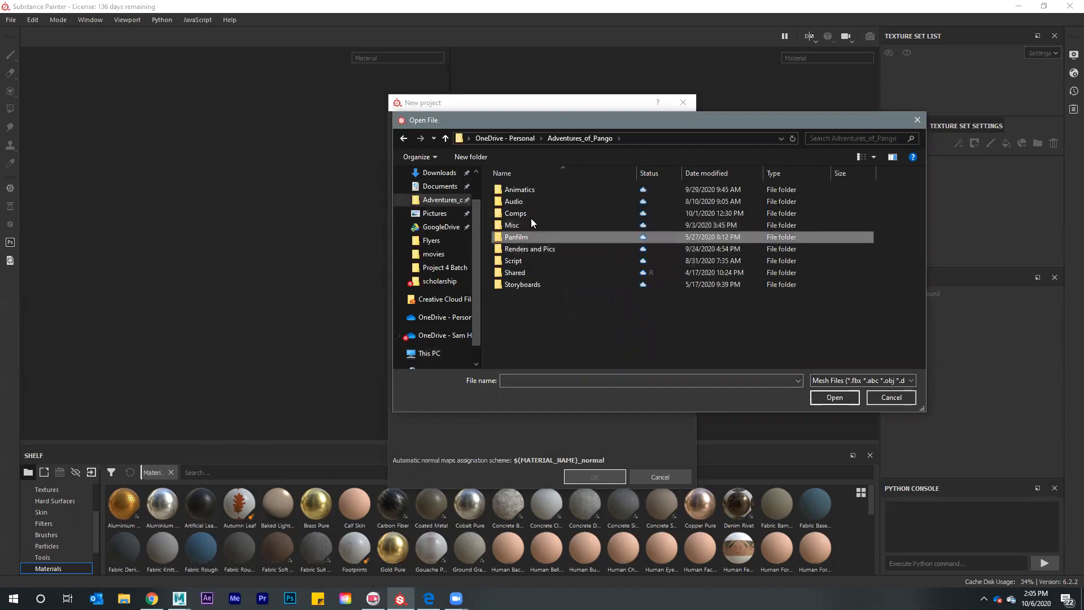
key(Return)
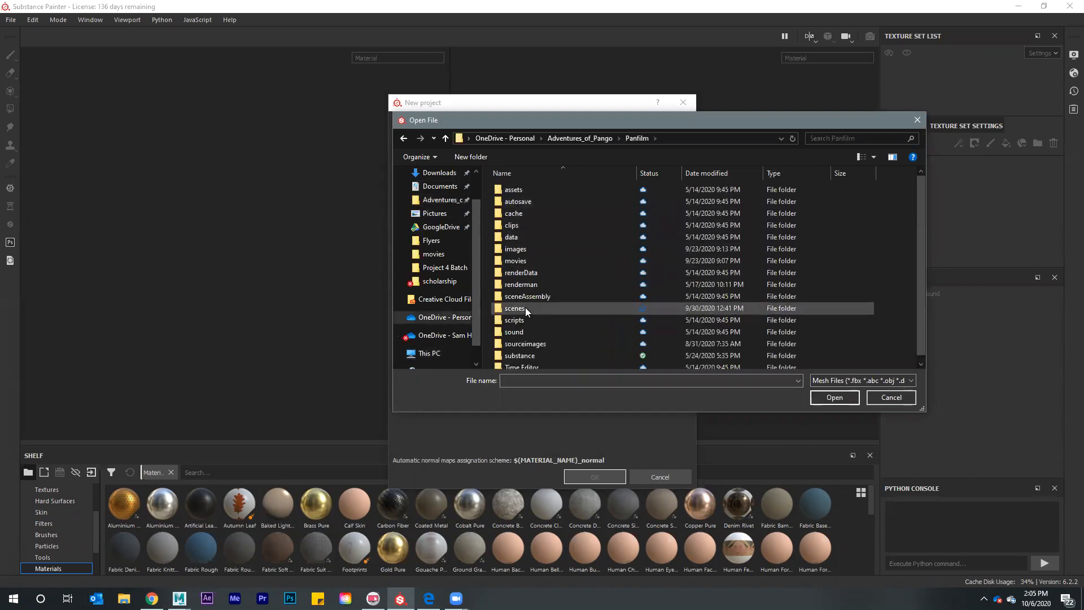
double_click(525, 307)
Load CockpitGeoall.obj from the Environments/Cockpit folder as the mesh and create the project
click(527, 214)
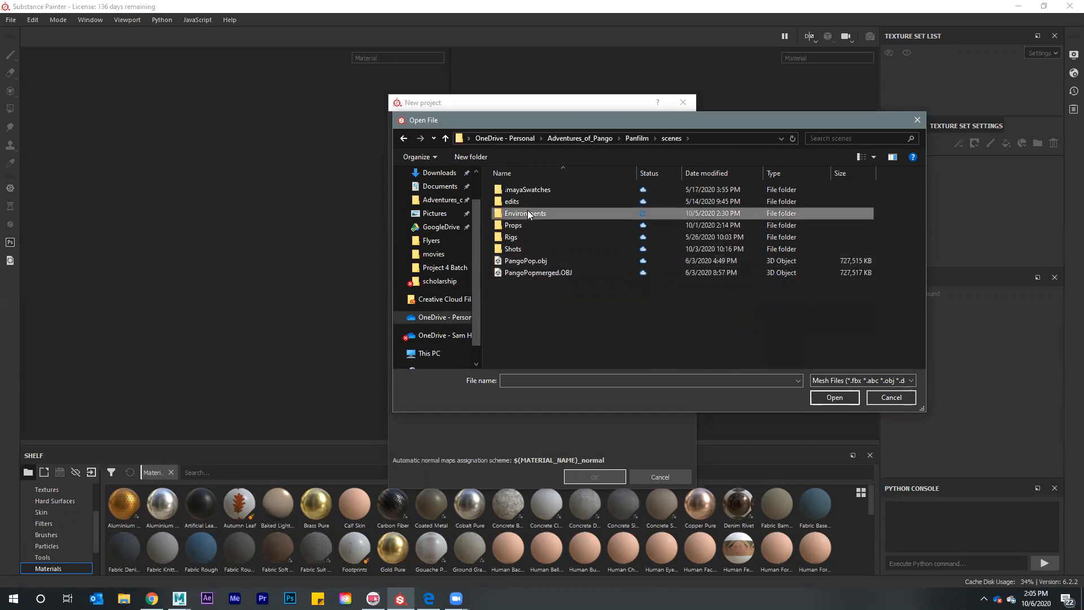
double_click(528, 214)
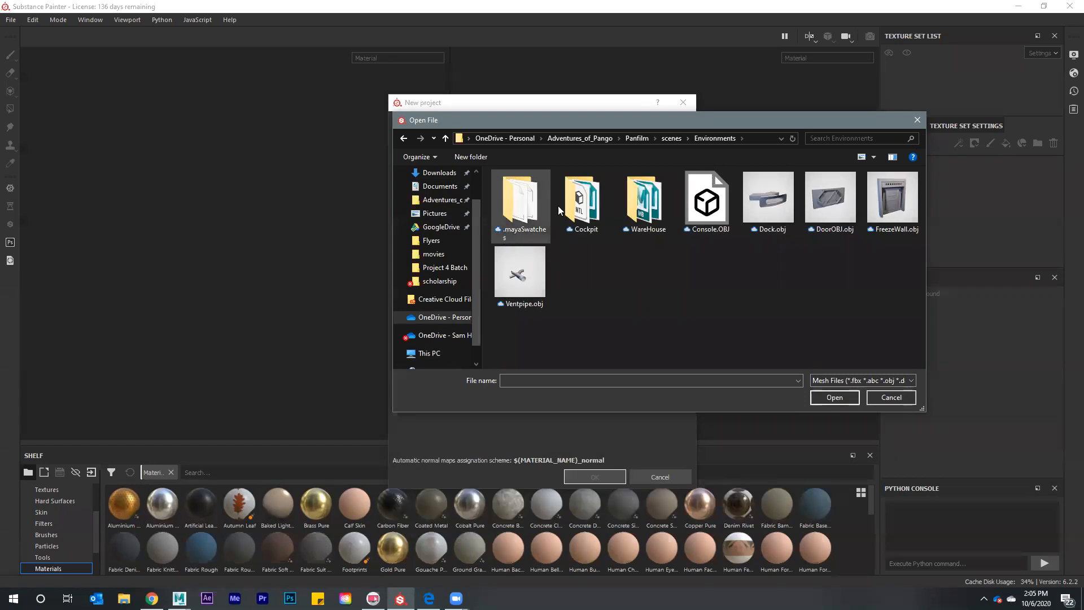
double_click(582, 201)
click(644, 217)
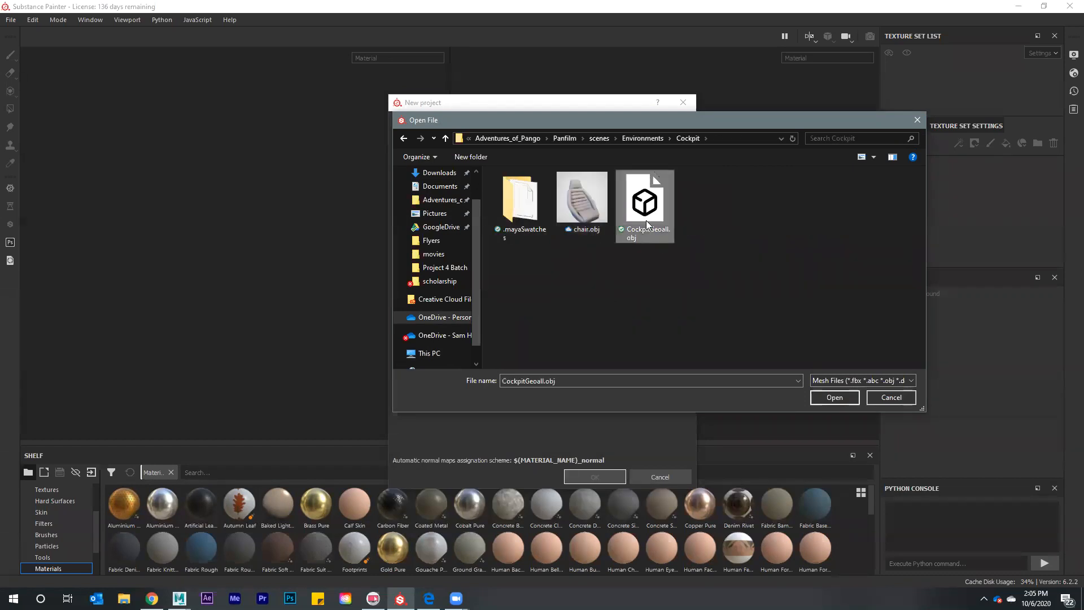
click(830, 400)
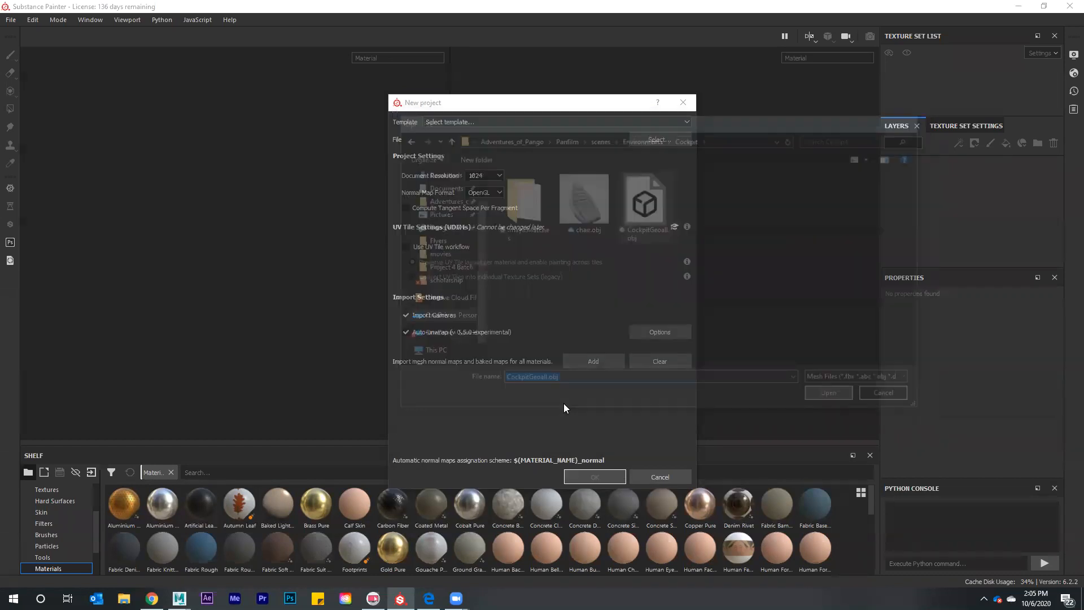
click(597, 477)
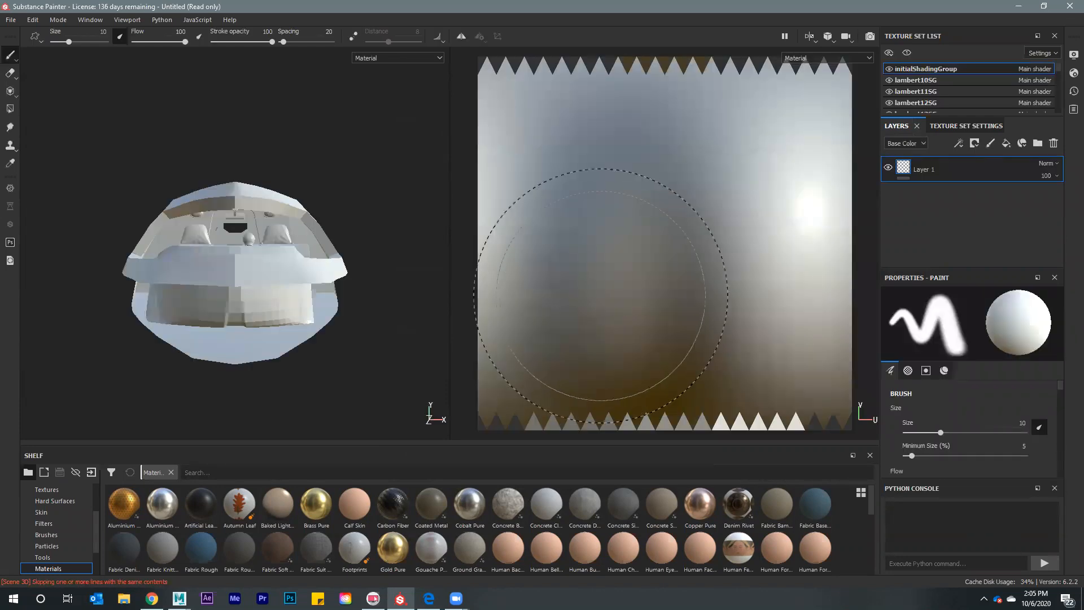
Enlarge the texture set list to show more entries and check which part lambert10SG covers by toggling its visibility
alt+drag(396, 205, 394, 213)
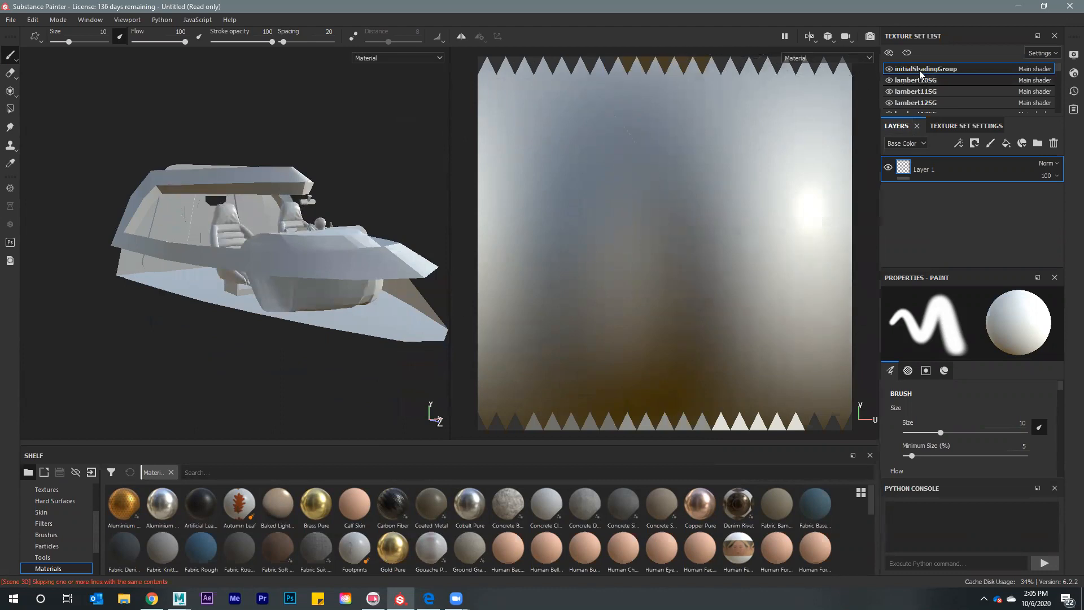
drag(1008, 117, 1005, 285)
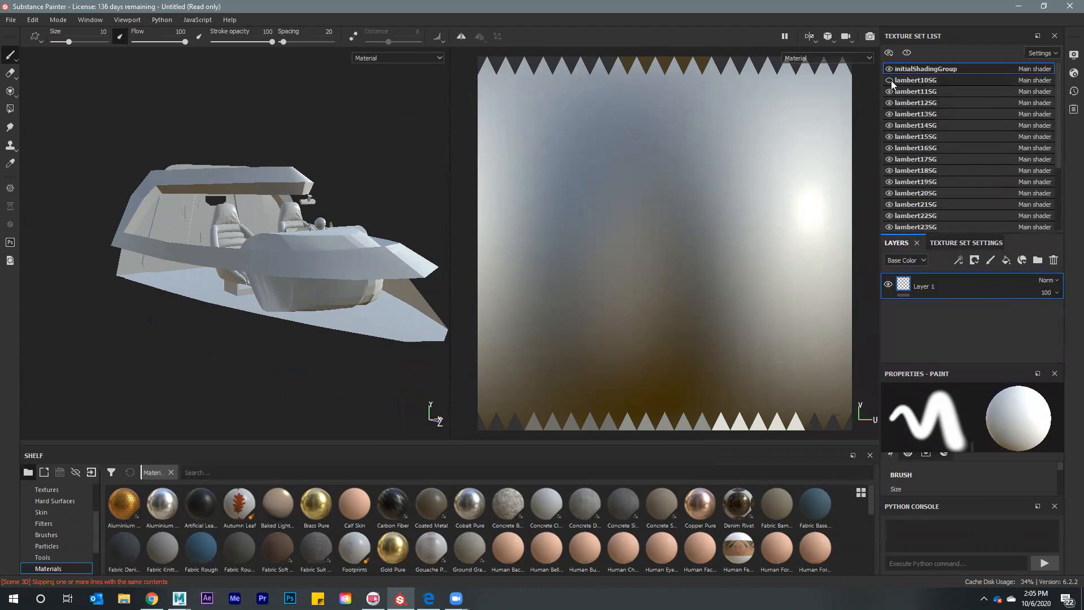
click(891, 81)
alt+drag(401, 141, 435, 139)
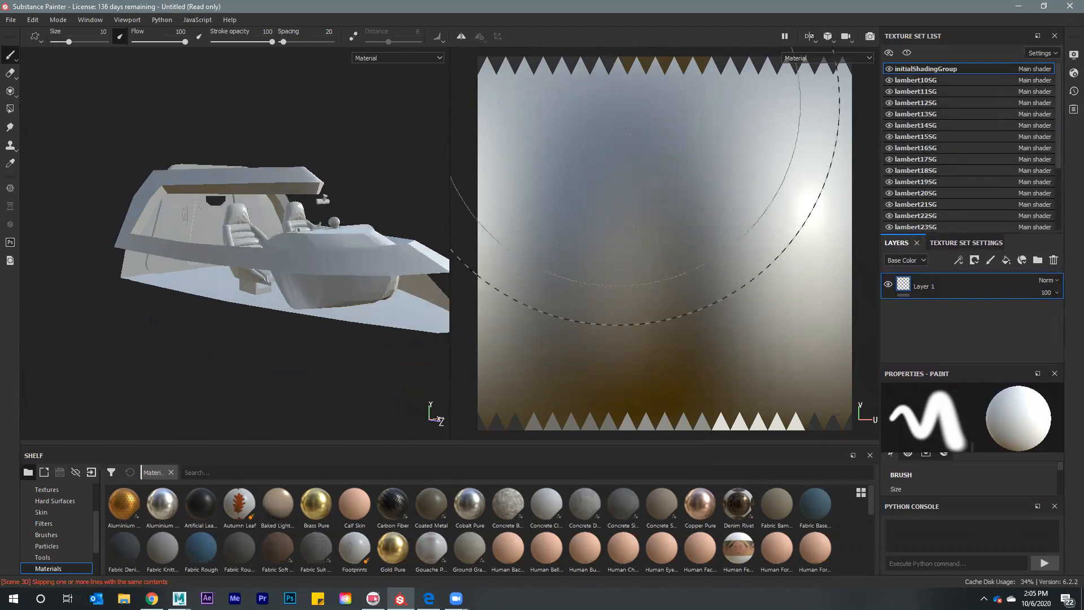
Switch the viewport from the split view to the 3D view only
click(809, 36)
click(808, 56)
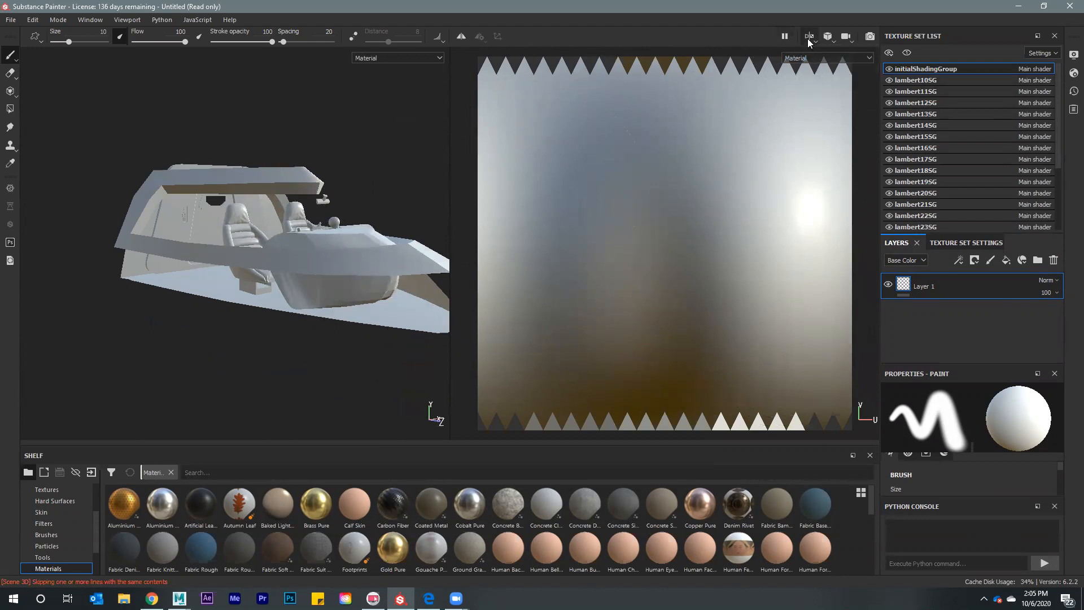
click(809, 36)
click(819, 67)
alt+drag(654, 173, 694, 180)
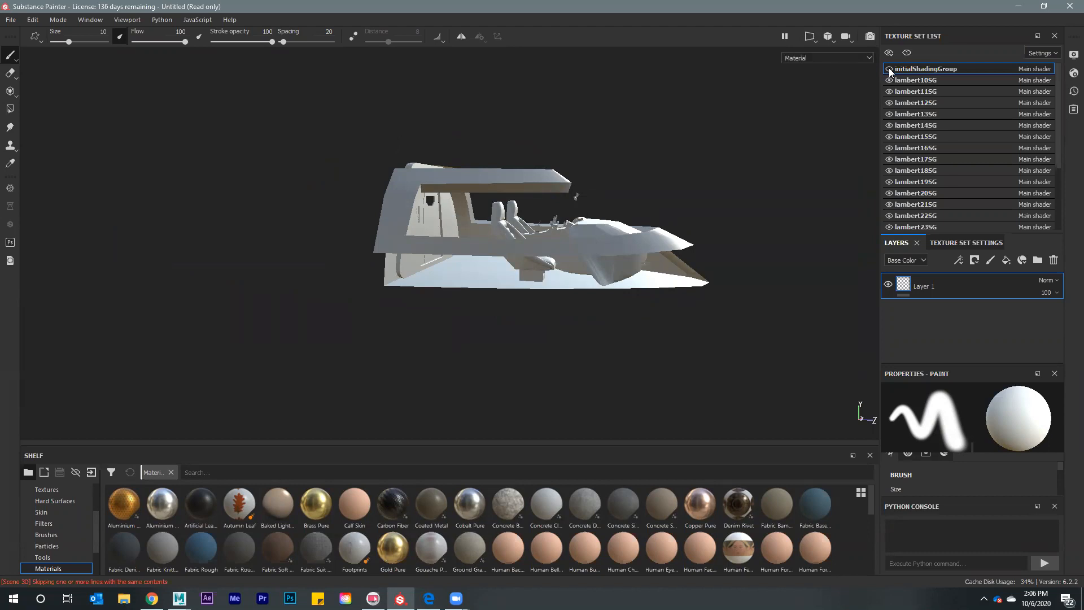
Inspect the cockpit interior up close and toggle the initialShadingGroup texture set off and on to identify its geometry
alt+middle_drag(578, 165, 485, 165)
scroll(530, 189, down, 1)
scroll(536, 198, up, 8)
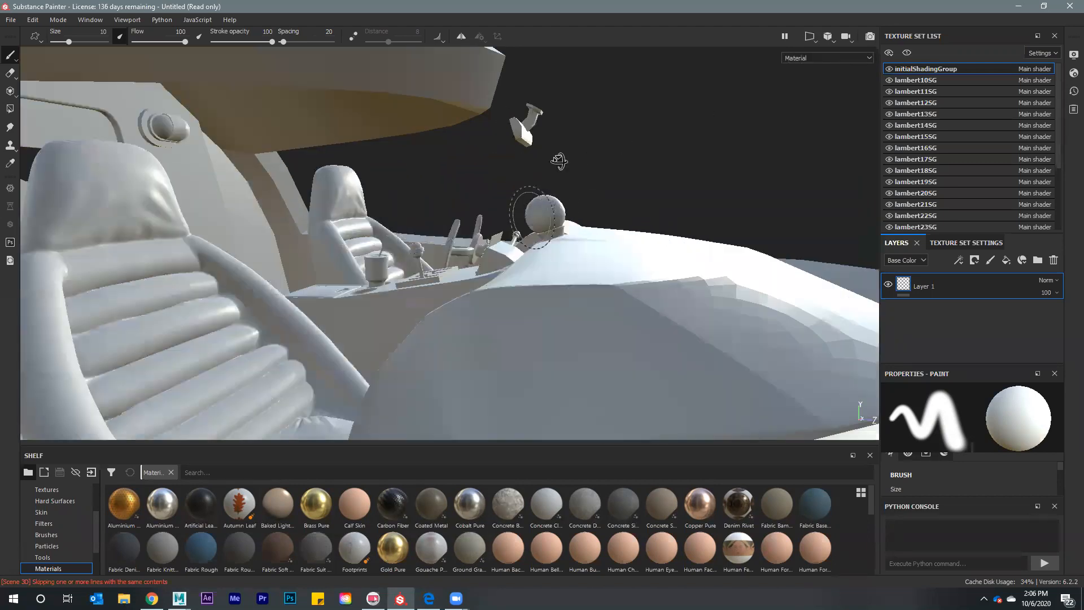
alt+drag(536, 198, 570, 197)
click(889, 68)
click(889, 69)
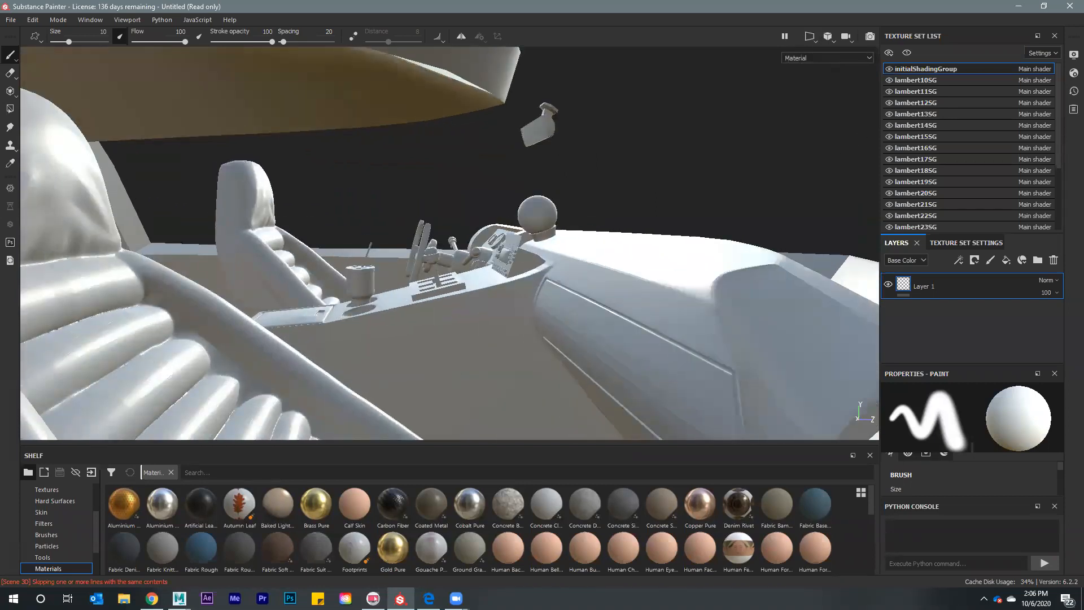
mouse_move(610, 134)
alt+mouse_down()
mouse_move(575, 173)
mouse_move(655, 139)
mouse_move(638, 141)
mouse_move(721, 203)
alt+mouse_up()
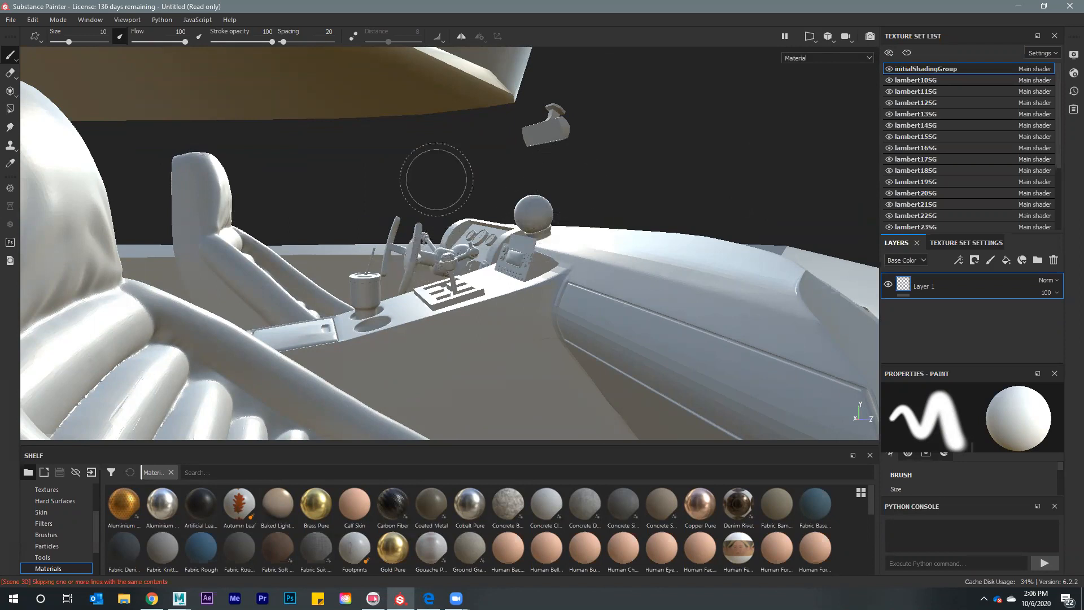
Check which part lambert10SG covers by toggling its visibility and rename the texture set Consolecover
click(888, 81)
click(888, 79)
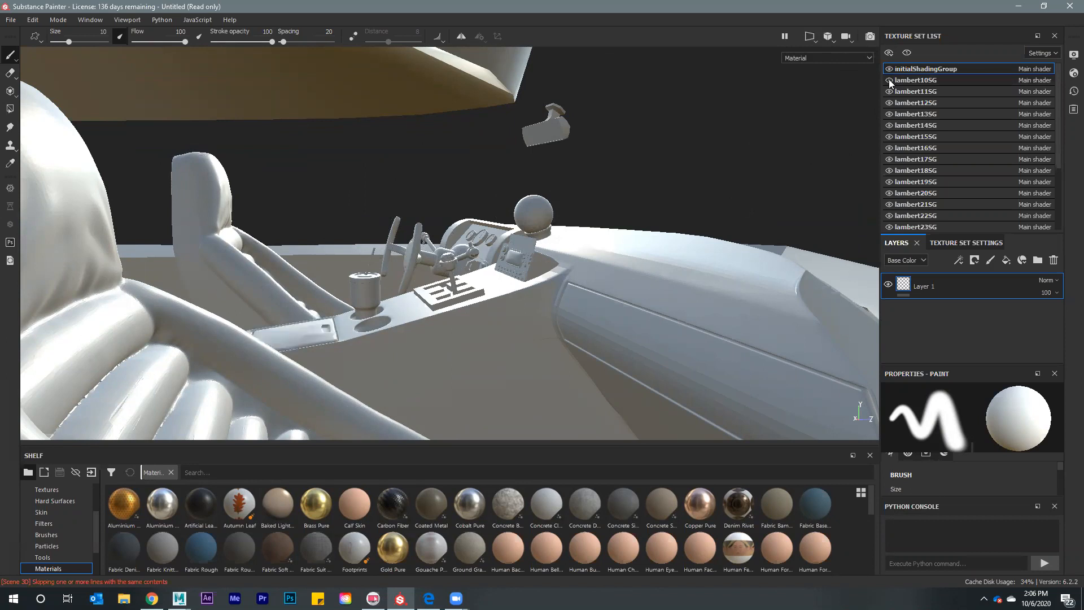
double_click(923, 79)
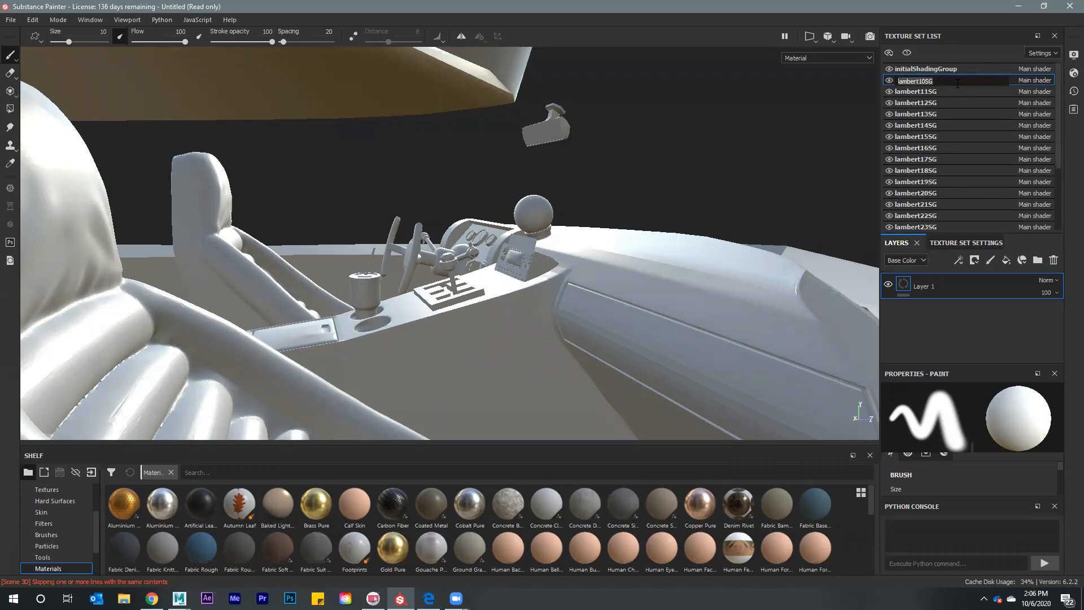
text(Consolecover)
key(Return)
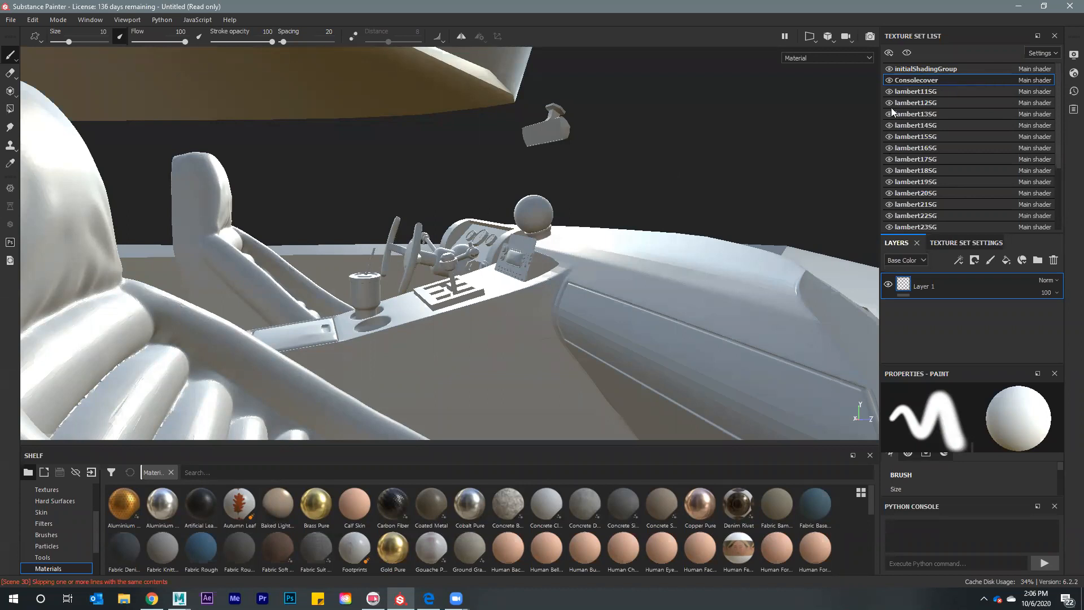
Toggle lambert11SG off and on to identify its geometry and rename the texture set Cup
click(889, 91)
click(889, 91)
double_click(905, 92)
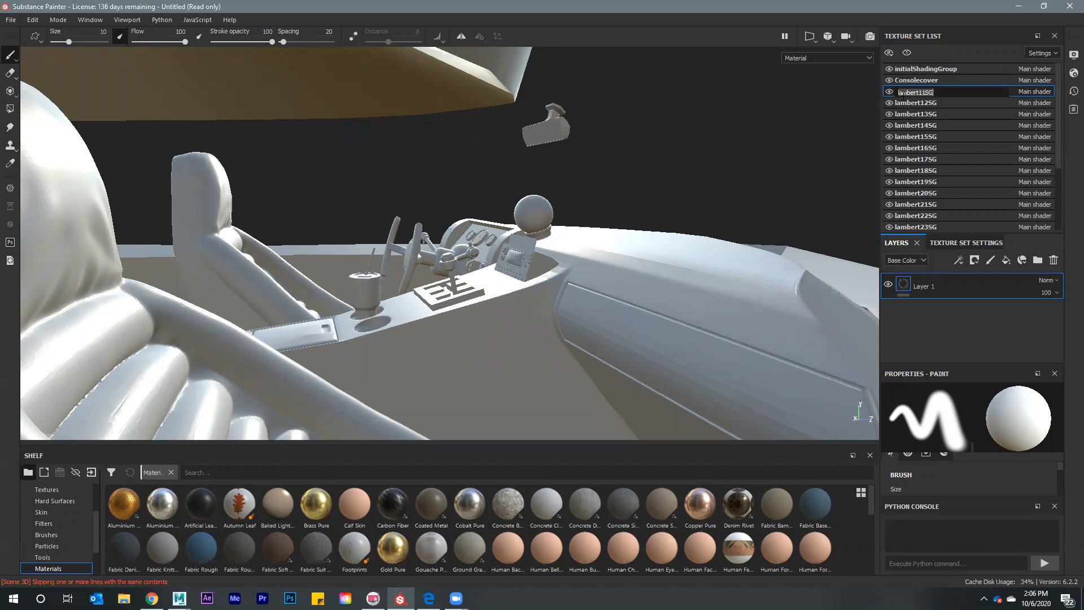
text(Cup)
key(Return)
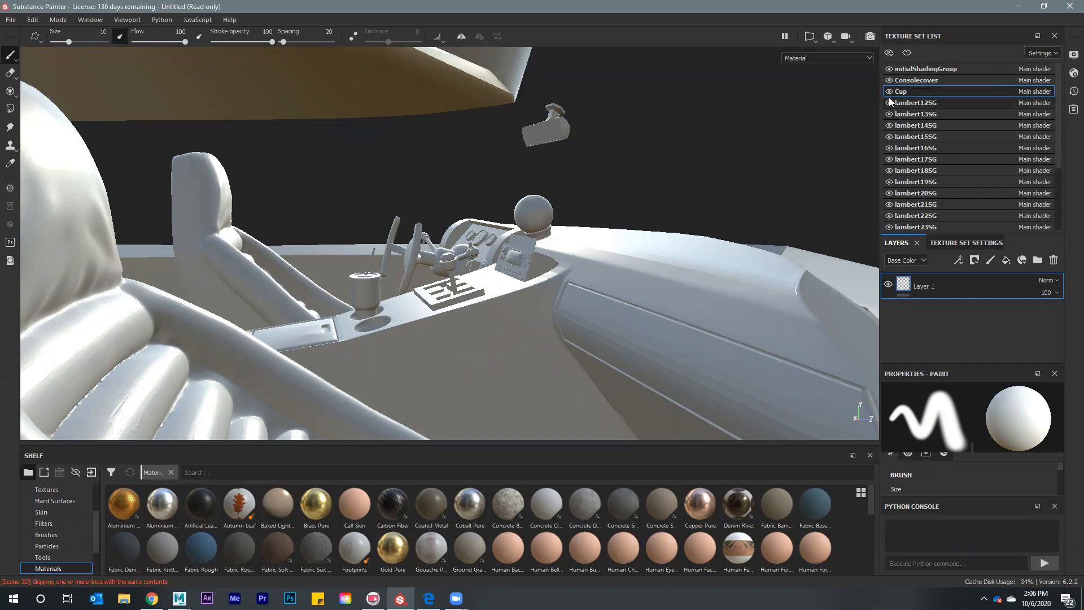
Rename the lambert12SG texture set to Straw
click(903, 104)
double_click(903, 102)
text(Straw)
key(Return)
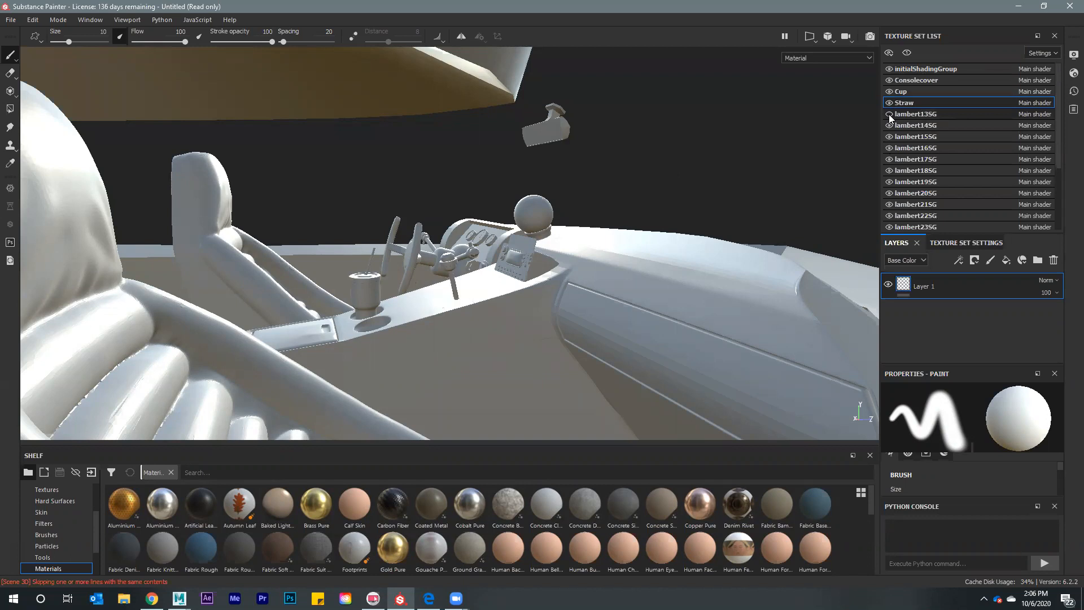
Rename the lambert13SG texture set to shifterbox and lambert14SG to shifterknob
double_click(904, 112)
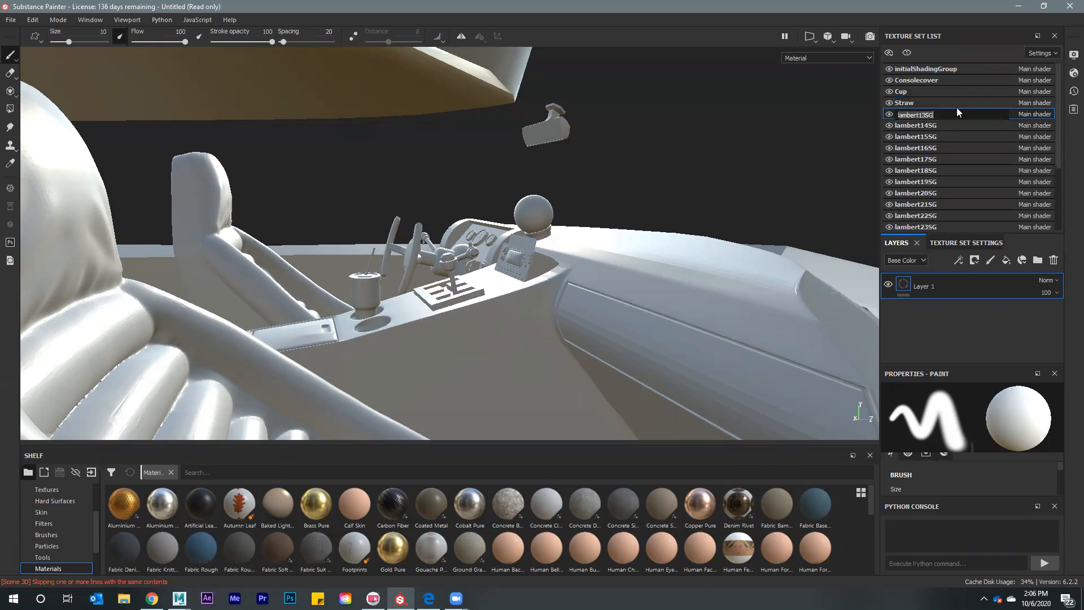
text(shifterbox)
key(Return)
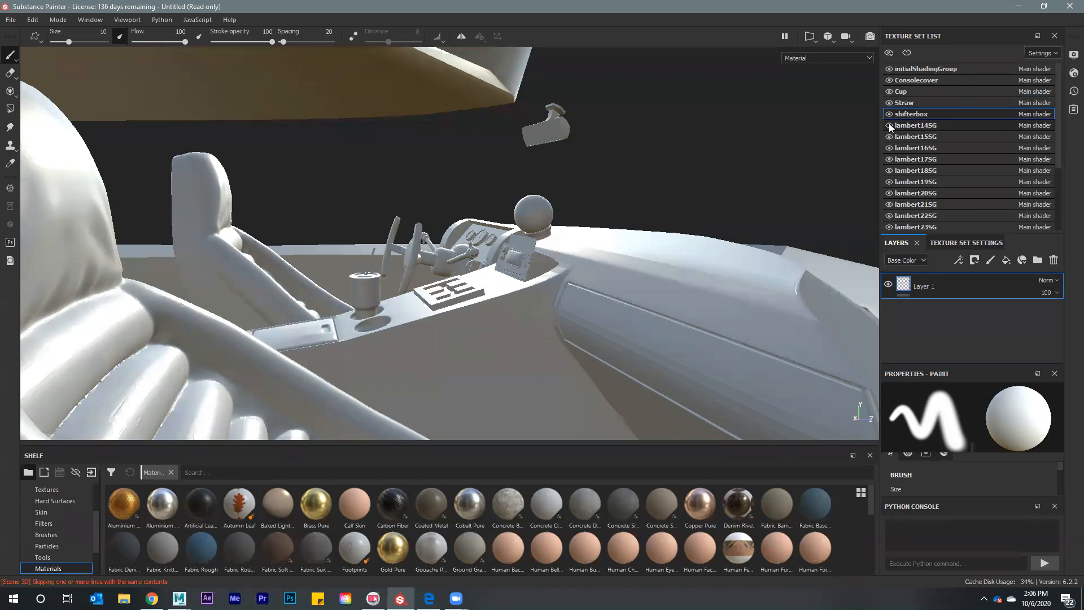
double_click(914, 125)
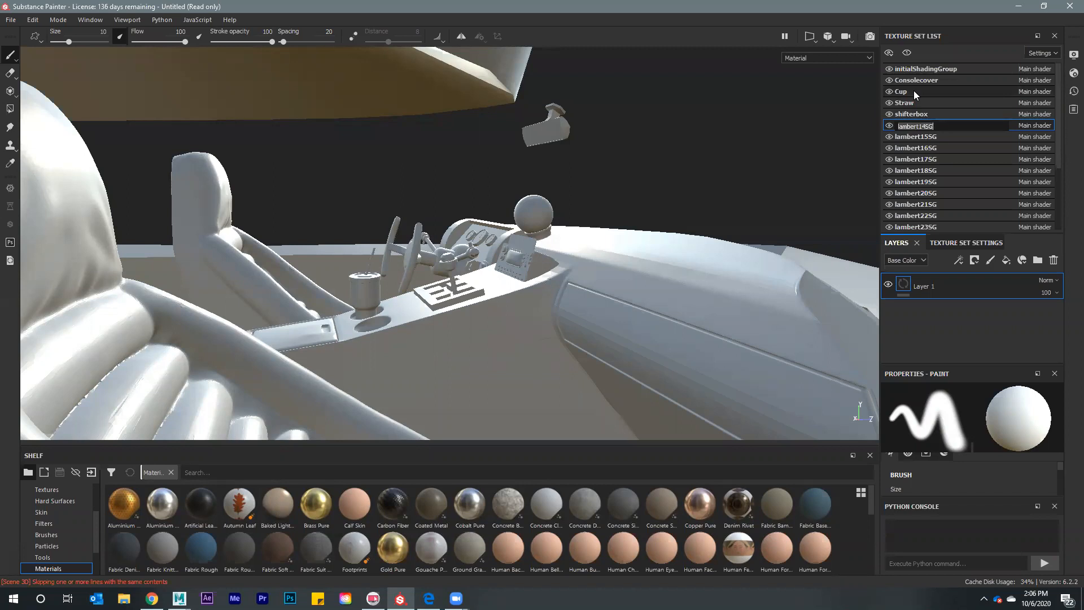
text(shifterknob)
key(Return)
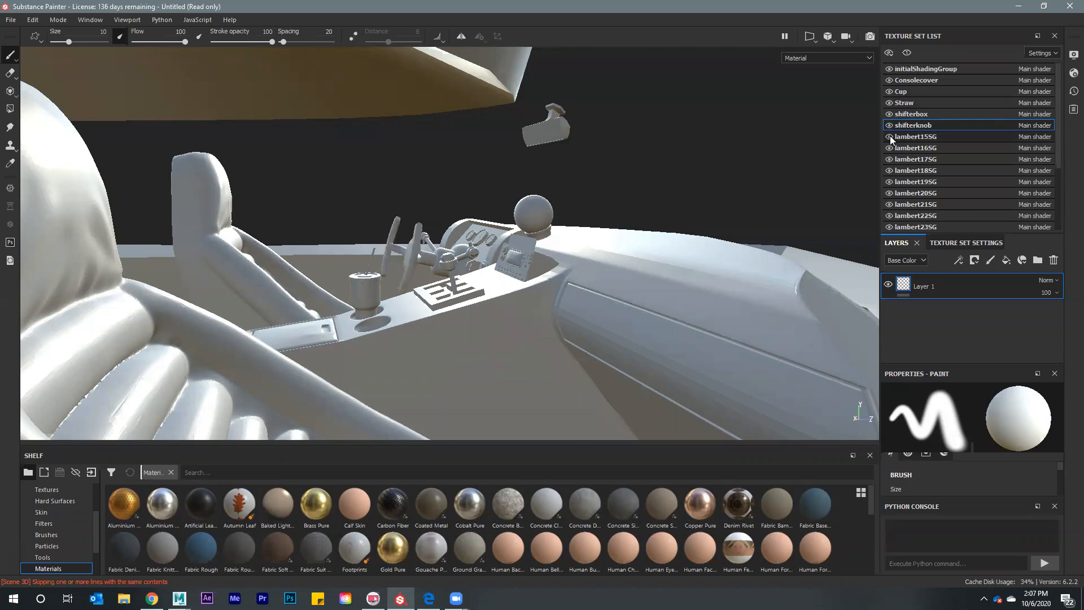
Rename the lambert15SG texture set to Wheel
double_click(907, 136)
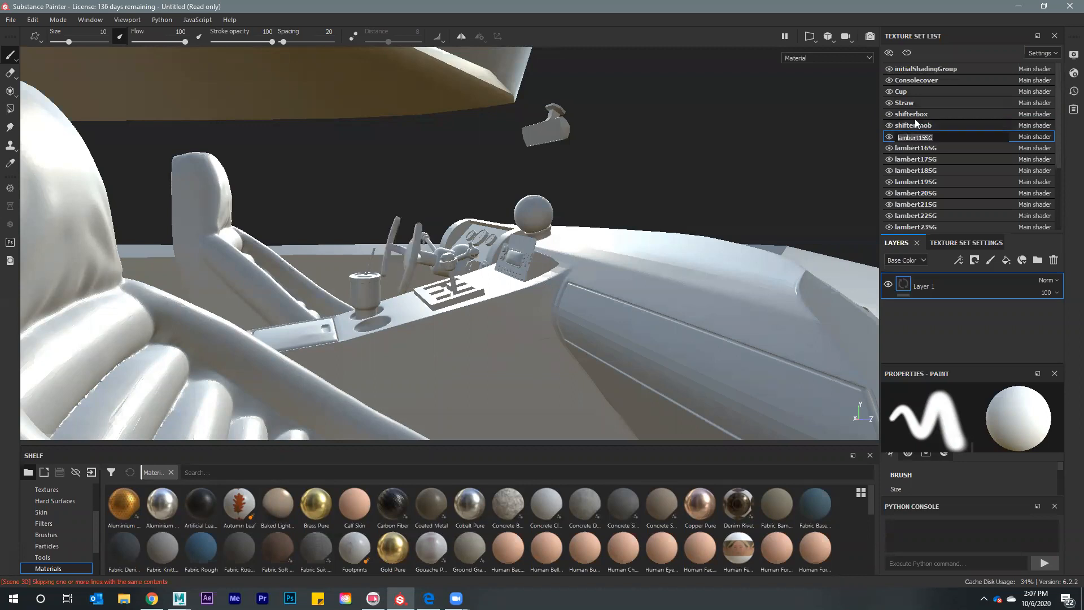
text(Wheel)
key(Return)
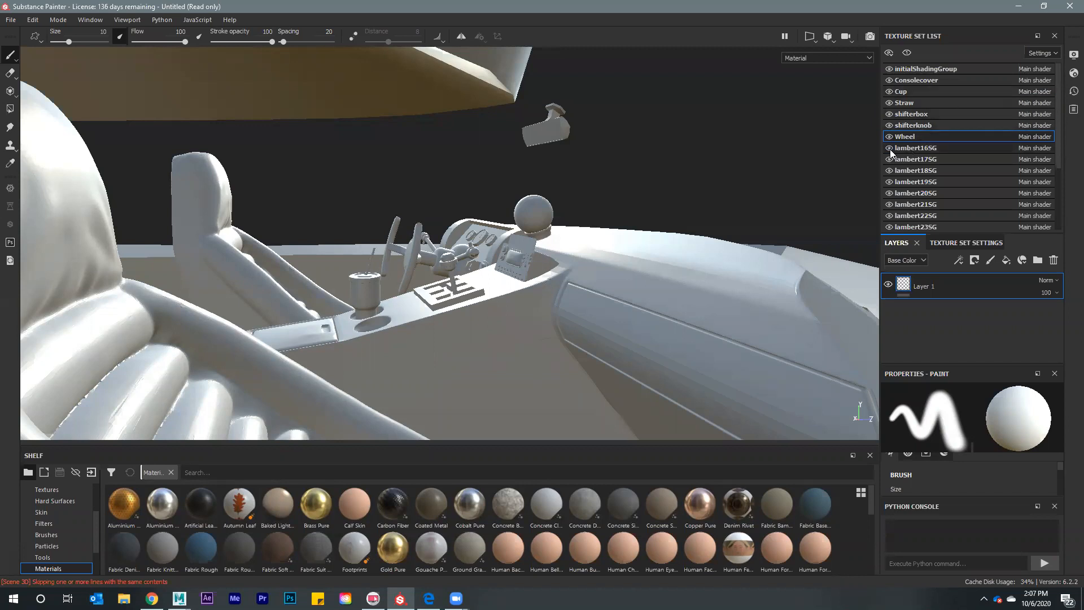
Locate the lambert16SG part around the steering wheel and rename the texture set WheelHorn
alt+drag(533, 201, 357, 213)
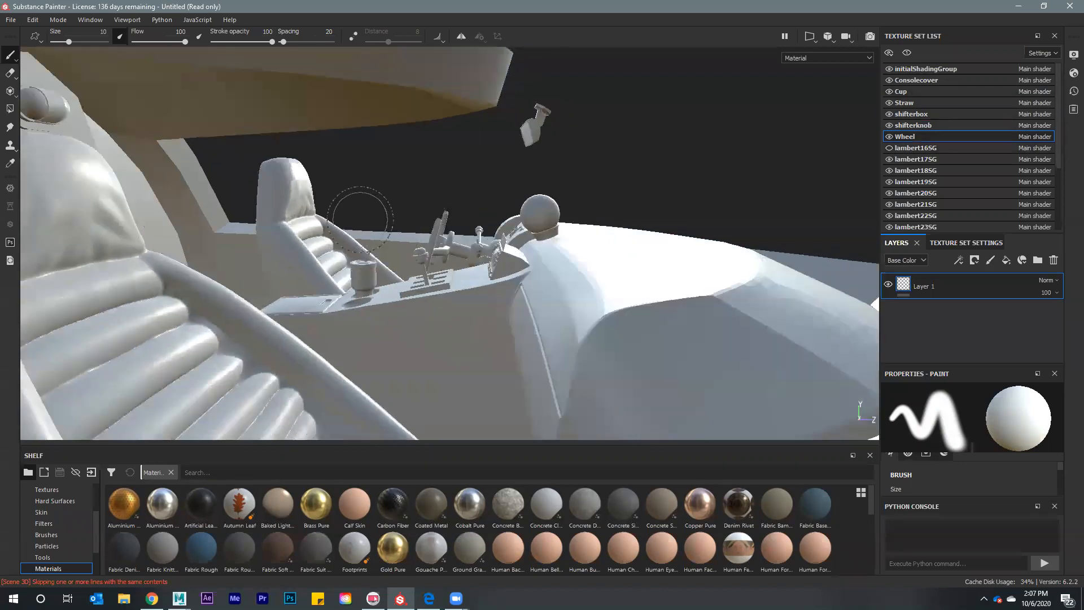
alt+middle_drag(319, 213, 790, 221)
alt+middle_drag(463, 226, 533, 229)
alt+drag(532, 229, 544, 176)
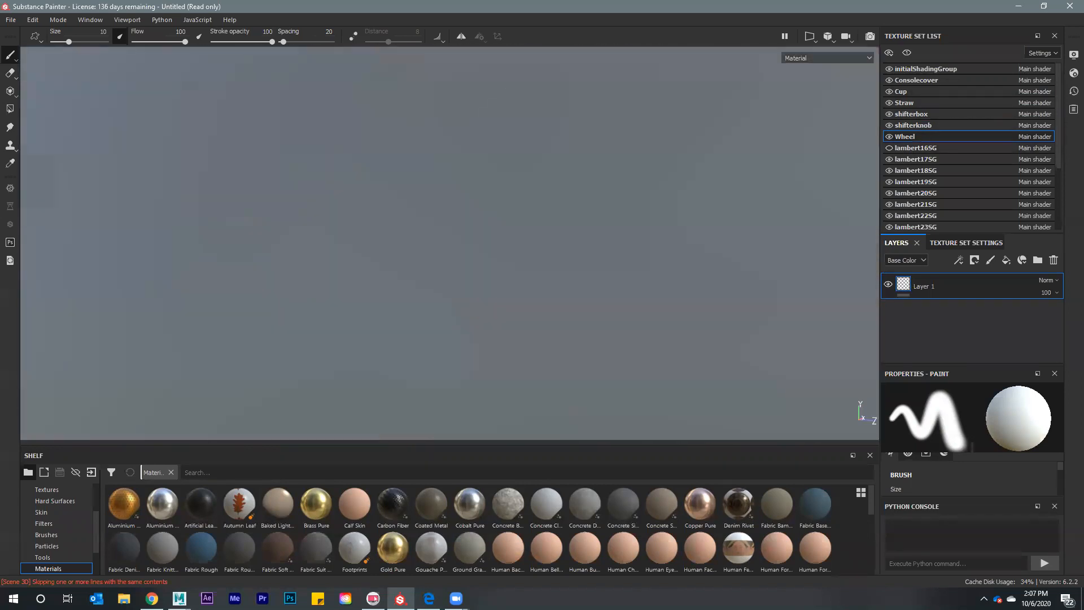
alt+right_drag(623, 178, 623, 191)
scroll(564, 254, down, 2)
key(f)
alt+drag(464, 171, 399, 205)
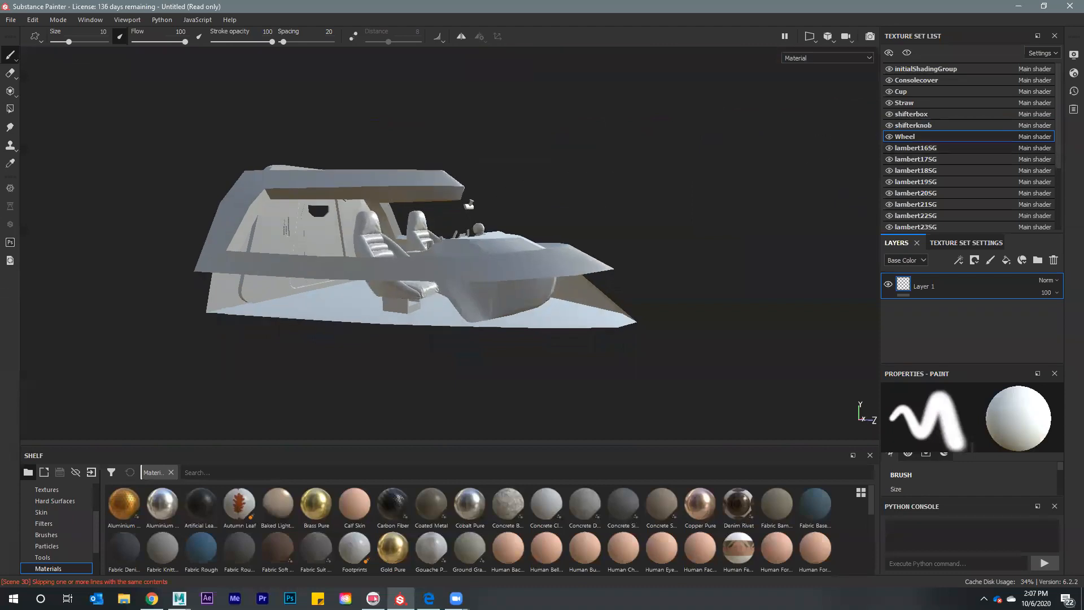
alt+drag(486, 222, 624, 232)
scroll(623, 232, up, 3)
alt+drag(498, 232, 668, 232)
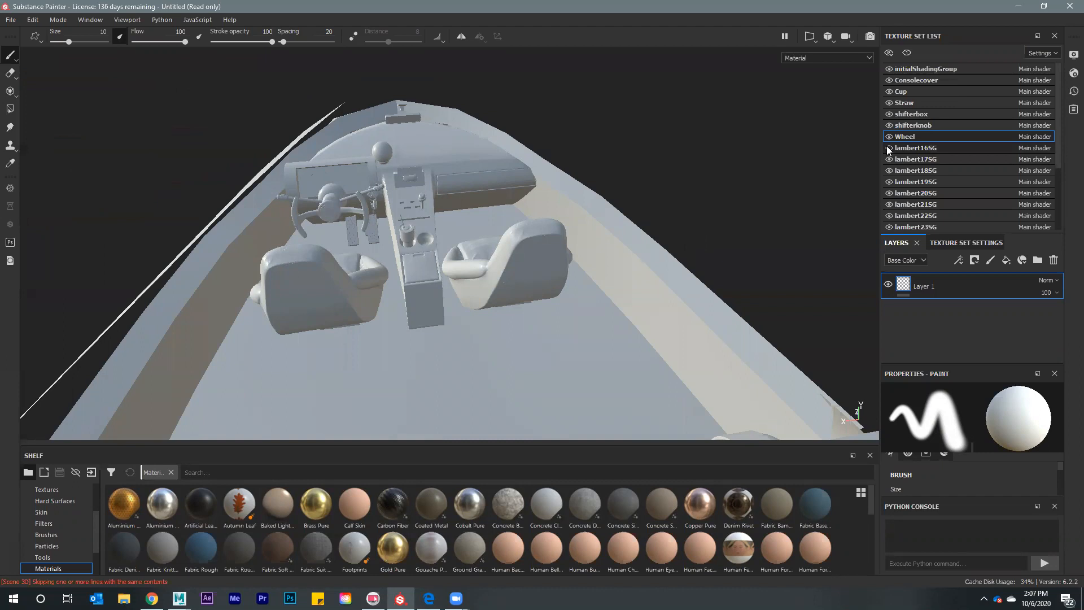
double_click(902, 148)
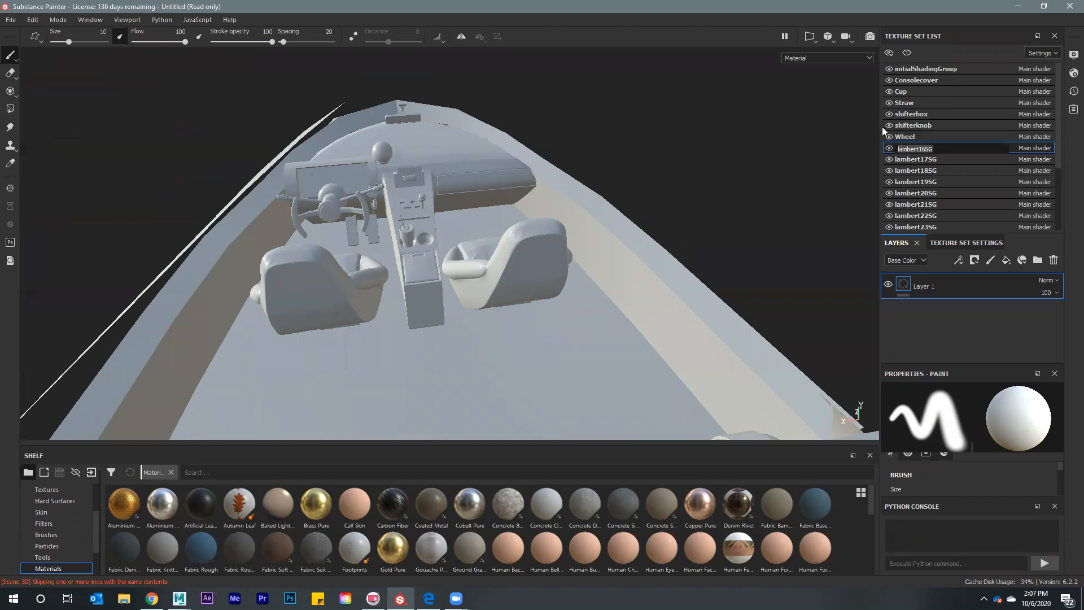
text(WheelHorn)
key(Return)
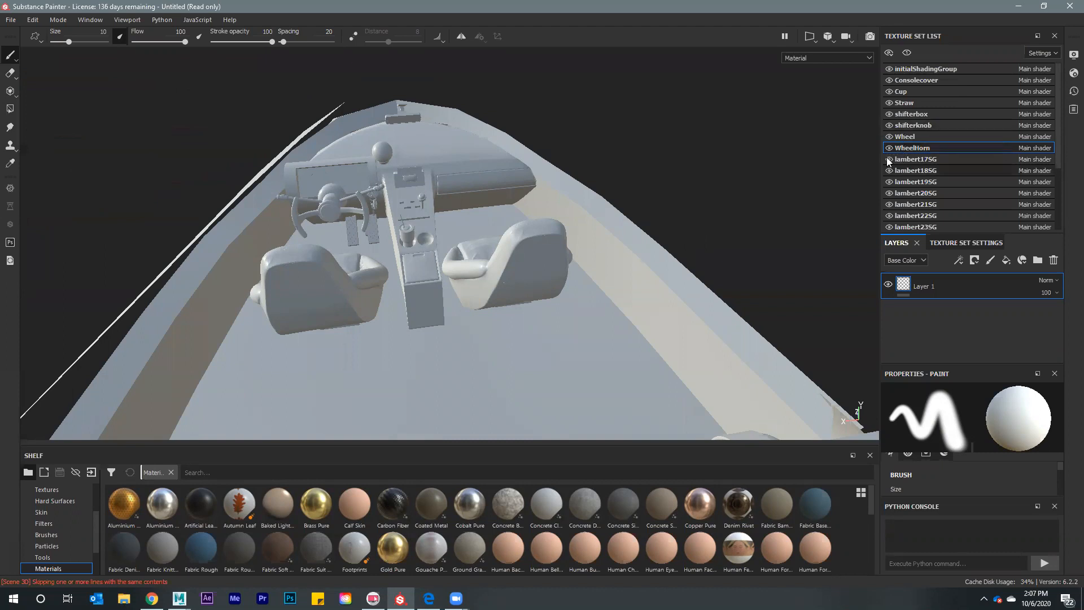
Toggle lambert17SG off and on to identify its geometry and rename the texture set Radio
click(889, 160)
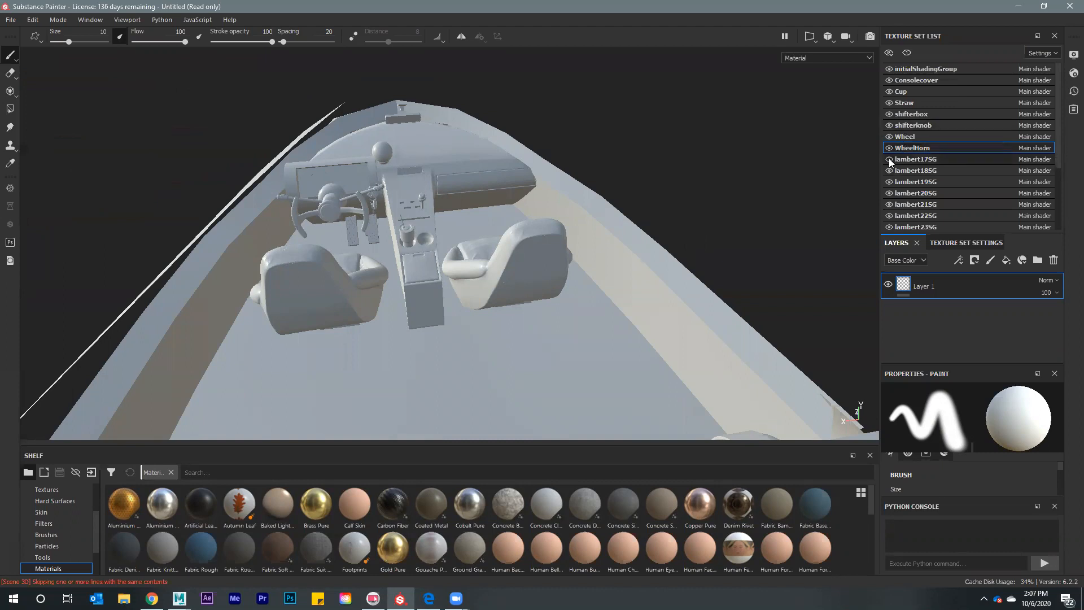
click(889, 159)
double_click(907, 160)
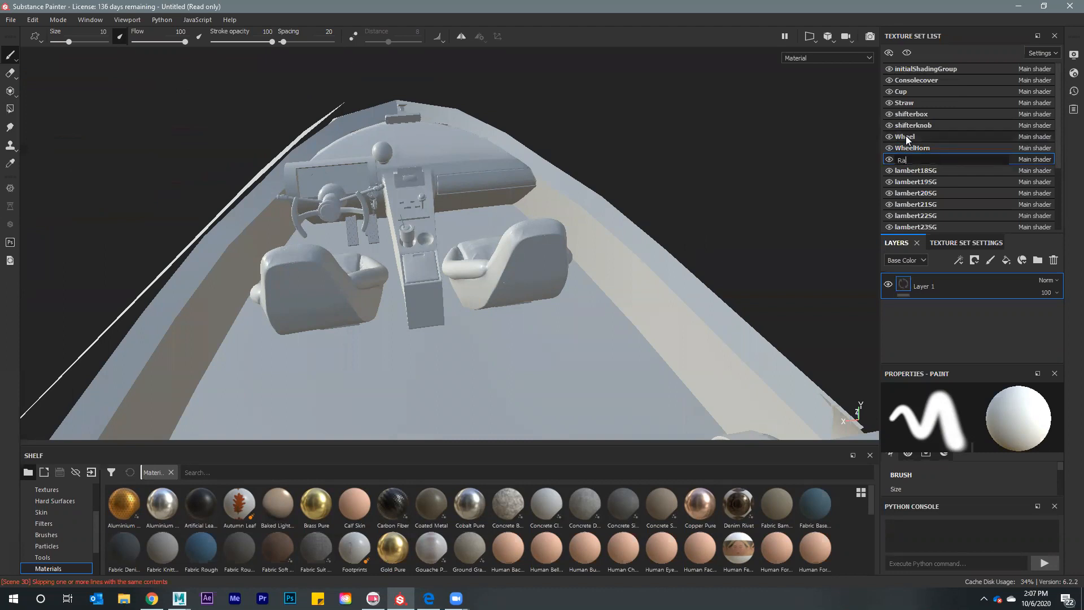
Toggle lambert18SG off and on to identify its geometry and rename the texture set Body
click(889, 170)
click(889, 171)
click(889, 171)
click(889, 171)
click(898, 172)
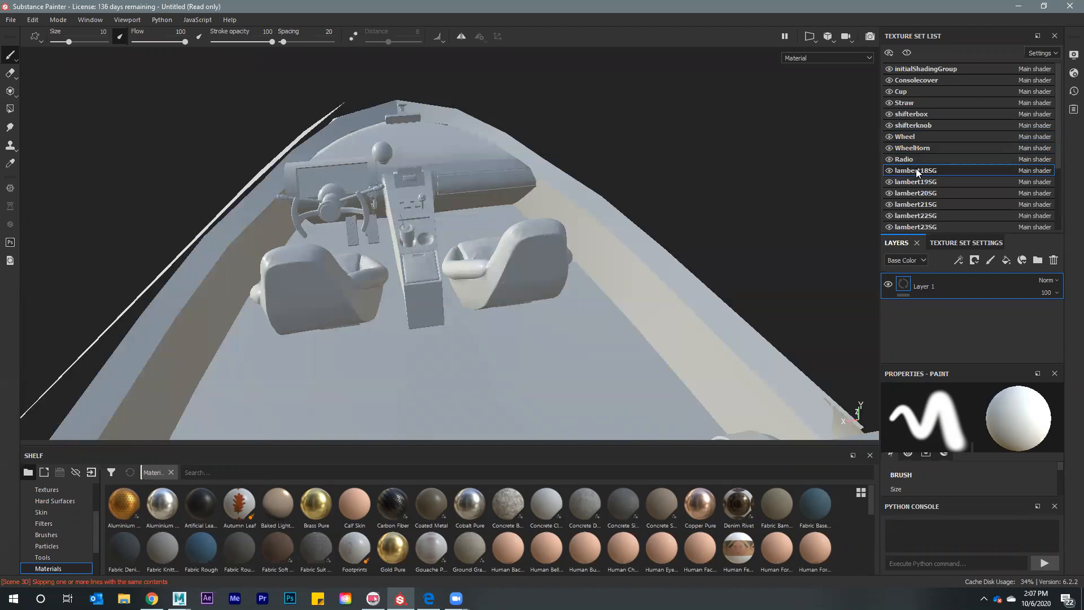
double_click(915, 168)
text(Body)
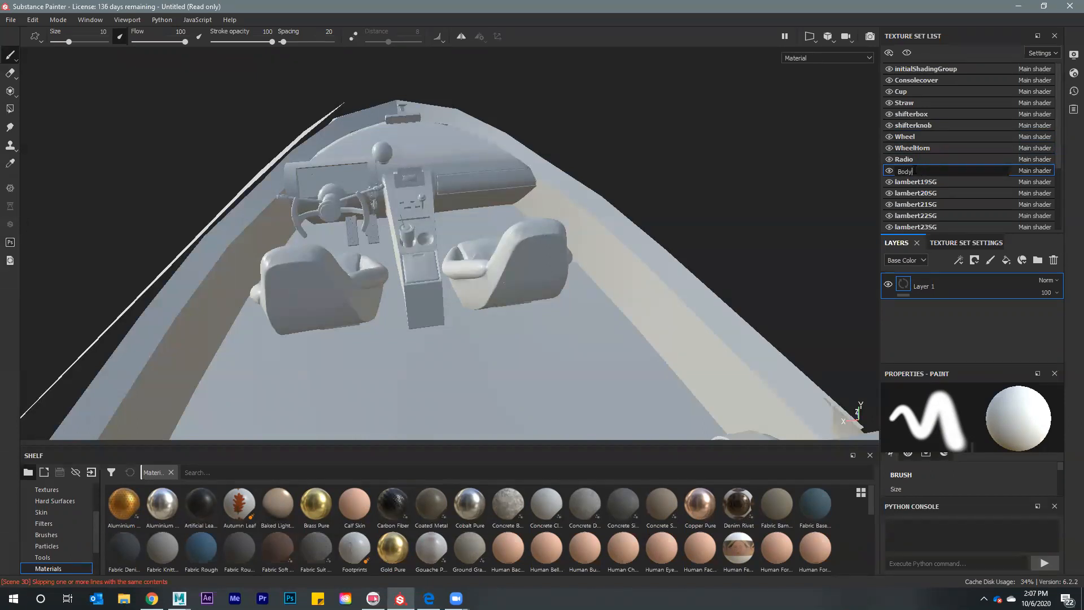
key(Return)
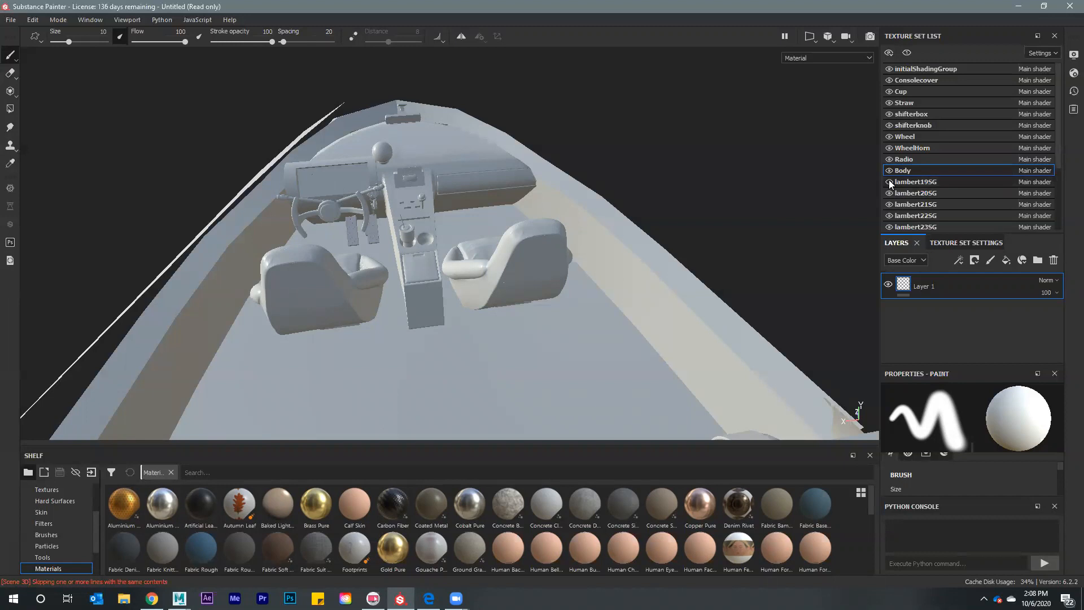
Rename the lambert19SG texture set to Steering and lambert20SG to Sticks
double_click(918, 181)
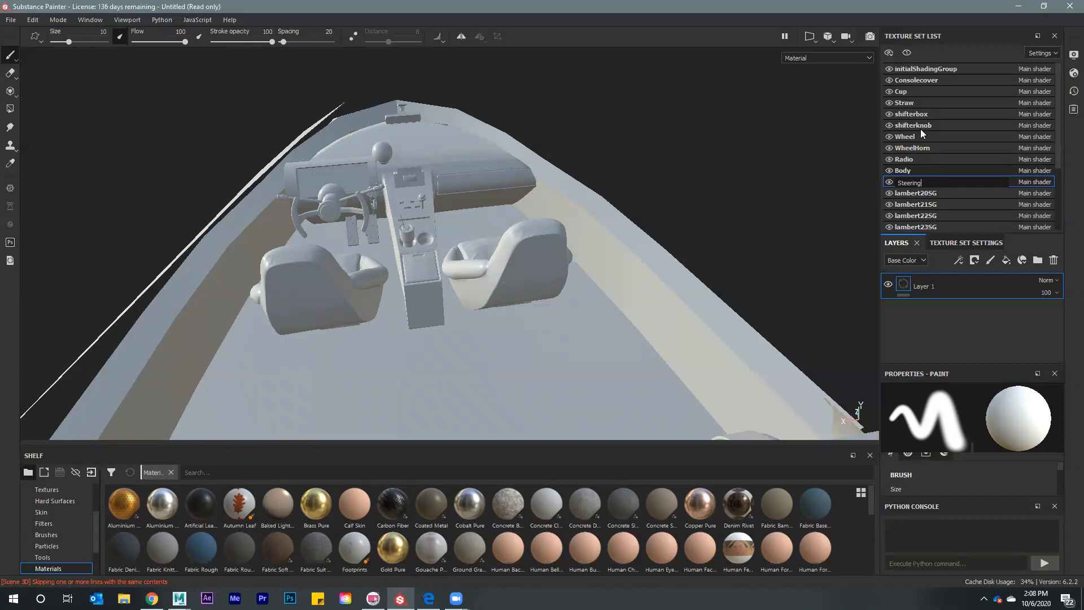
click(889, 194)
double_click(924, 192)
text(Sticks)
key(Return)
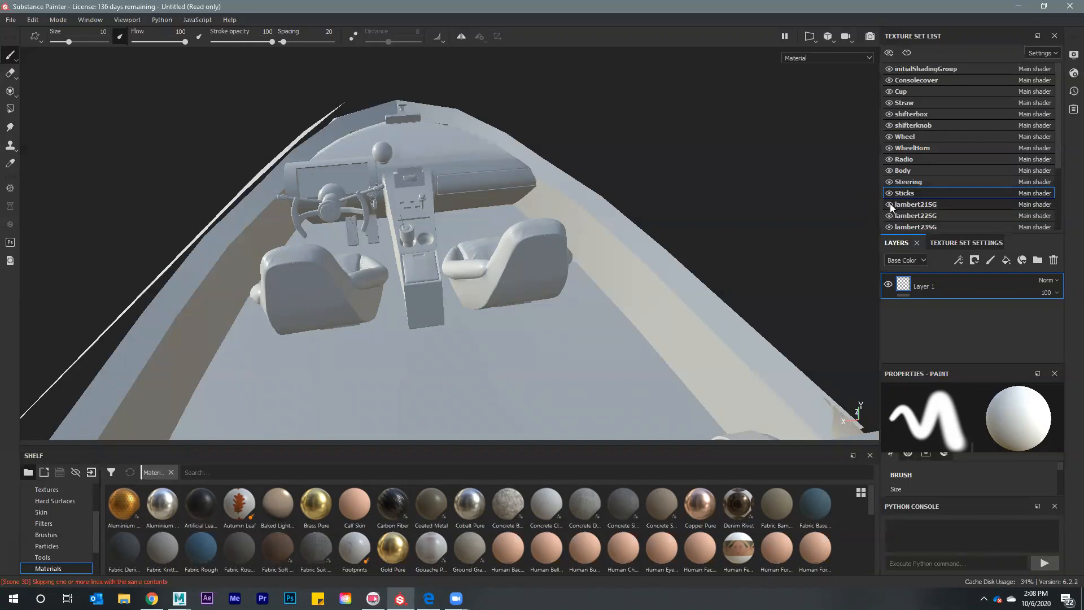
Rename the lambert21SG texture set to Pedals
click(908, 203)
double_click(907, 203)
text(Peda)
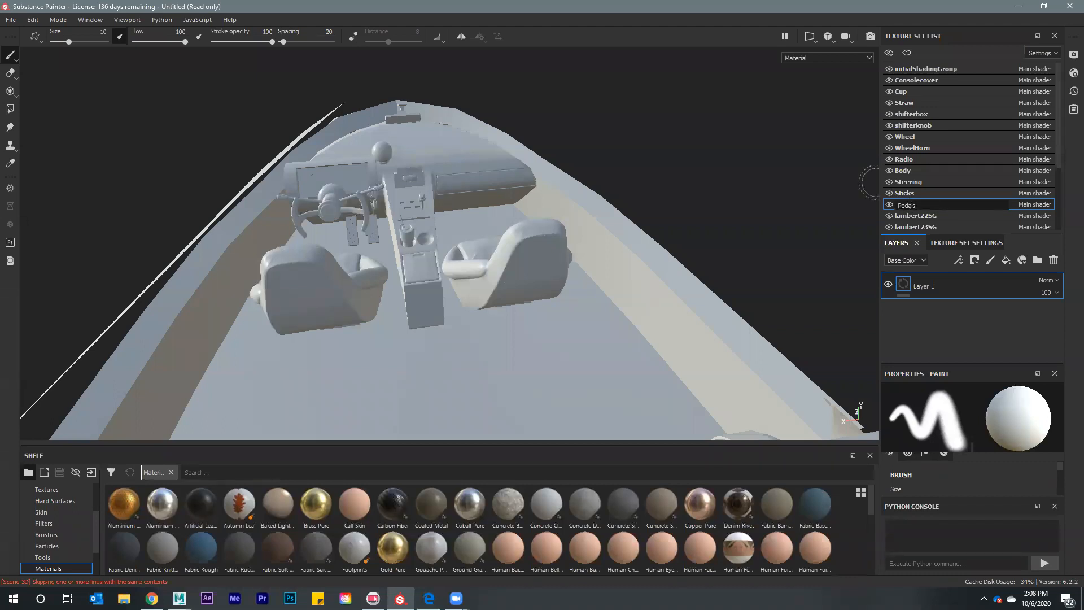
text(ls)
key(Return)
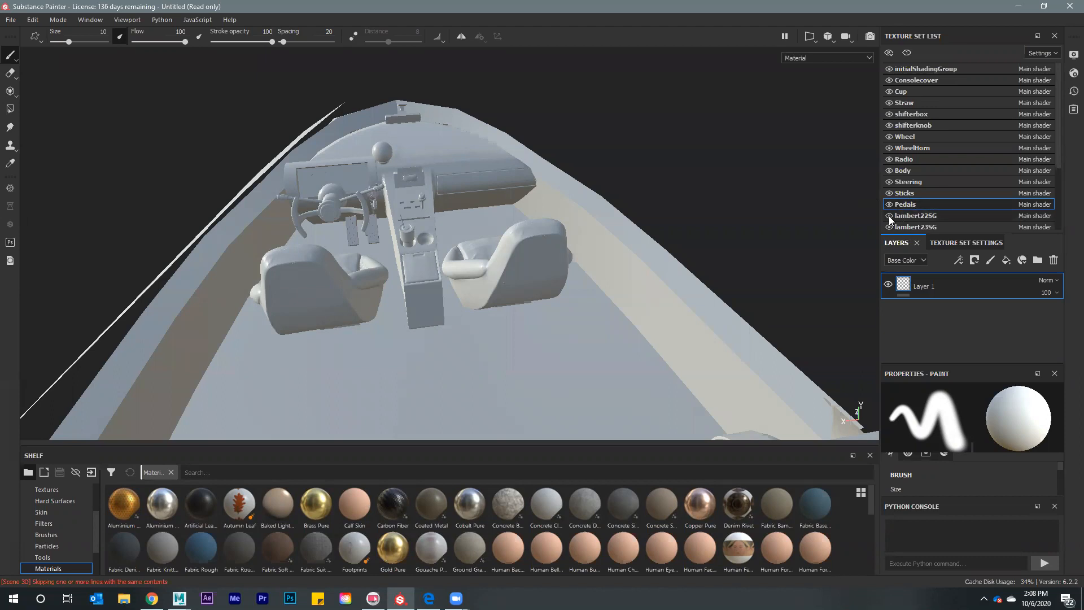
Identify the lambert22SG geometry by toggling its visibility from several angles and rename the texture set ignition
alt+drag(648, 242, 754, 278)
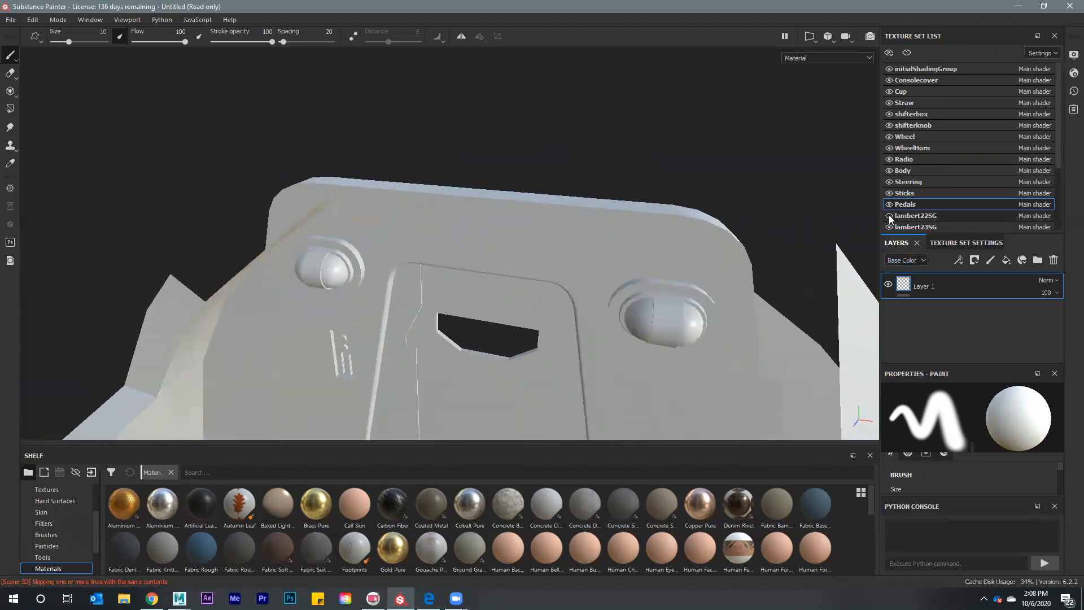
alt+drag(658, 248, 243, 158)
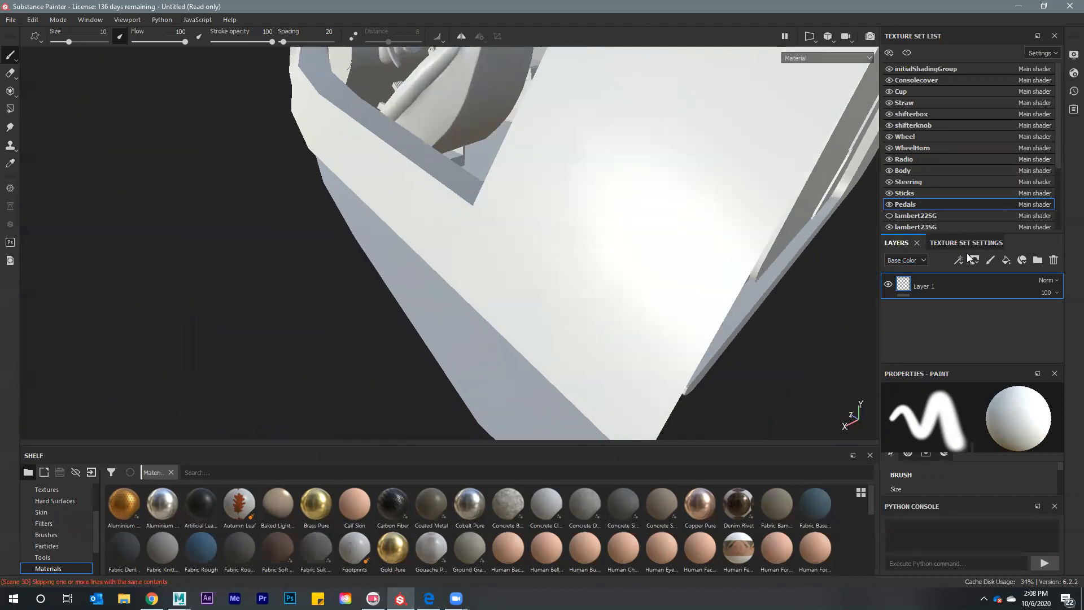
click(887, 217)
mouse_move(657, 331)
alt+mouse_down()
mouse_move(607, 281)
mouse_move(523, 279)
mouse_move(549, 280)
mouse_move(607, 233)
mouse_move(418, 196)
mouse_move(364, 217)
mouse_move(544, 236)
alt+mouse_up()
scroll(544, 236, up, 5)
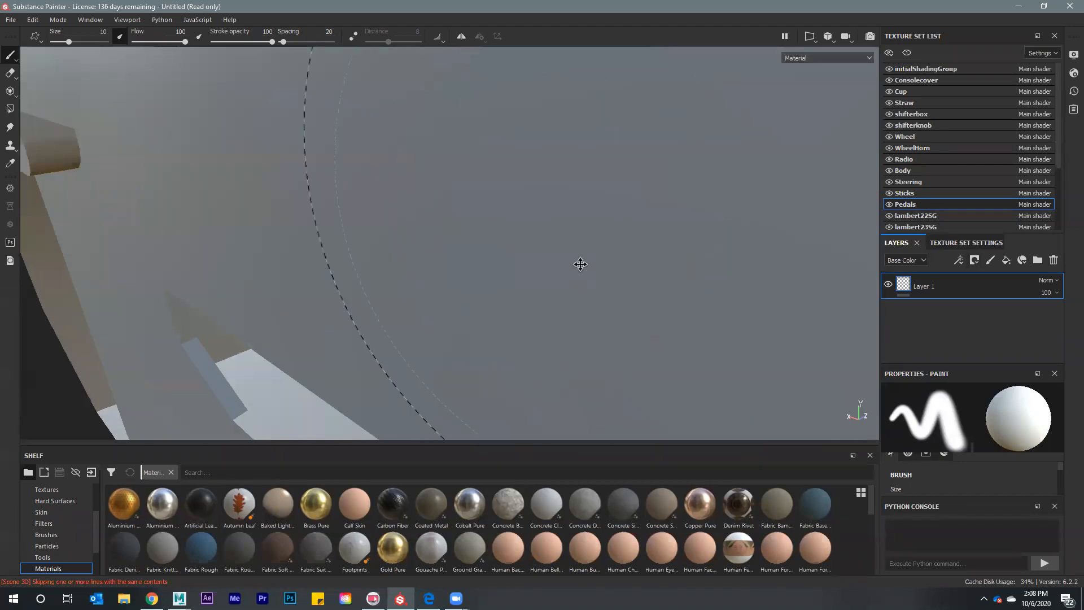
scroll(458, 256, up, 1)
scroll(458, 257, down, 6)
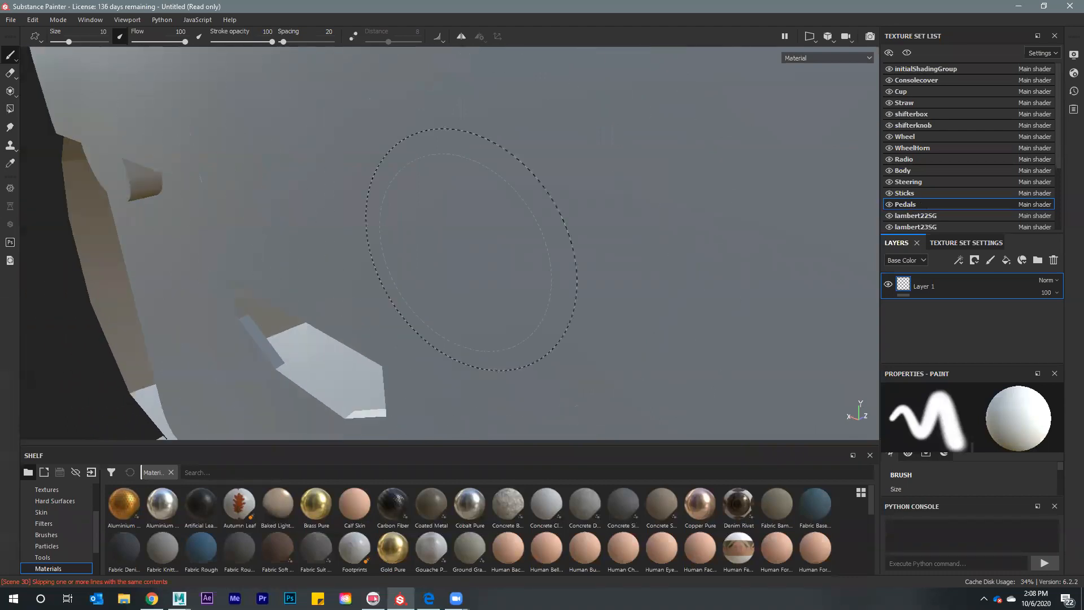
alt+drag(543, 255, 553, 282)
alt+drag(667, 315, 811, 325)
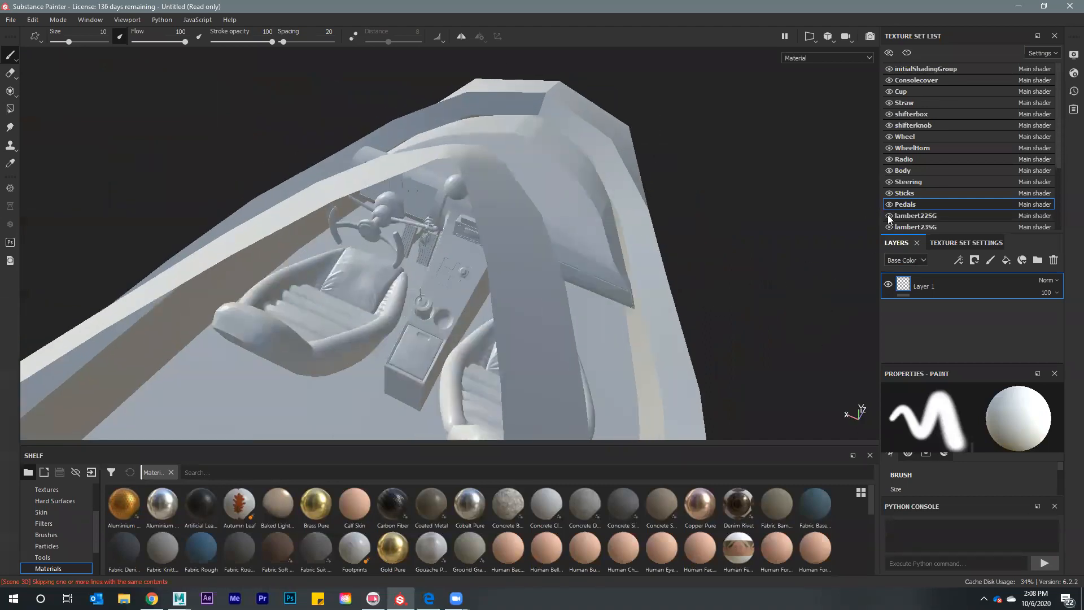
double_click(902, 217)
key(BackSpace)
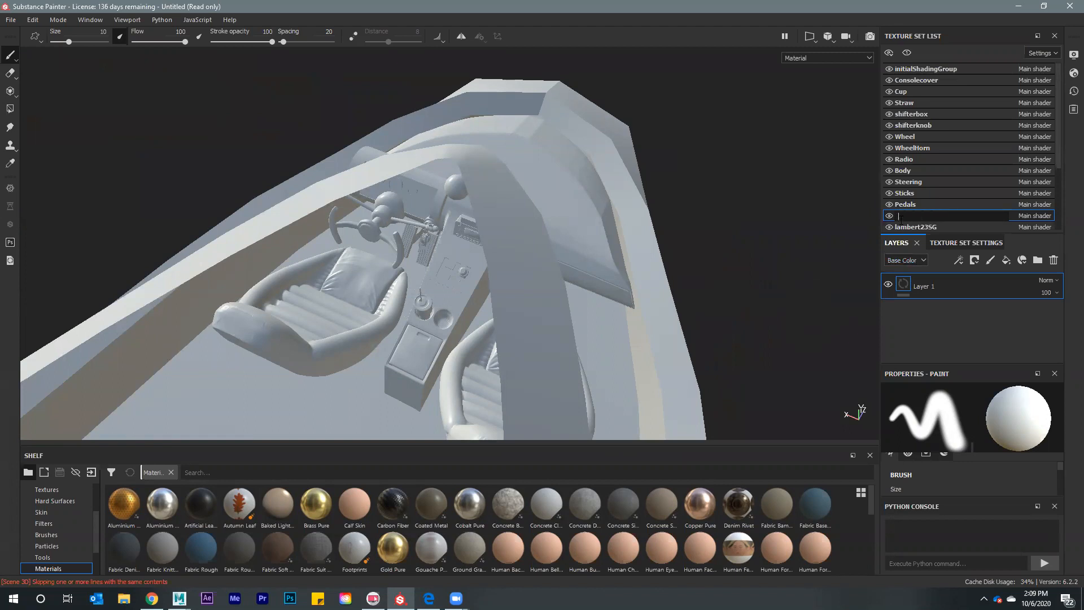
text(ignition)
key(Return)
Check which part lambert23SG covers by toggling its visibility and rename the texture set keyfob
click(891, 227)
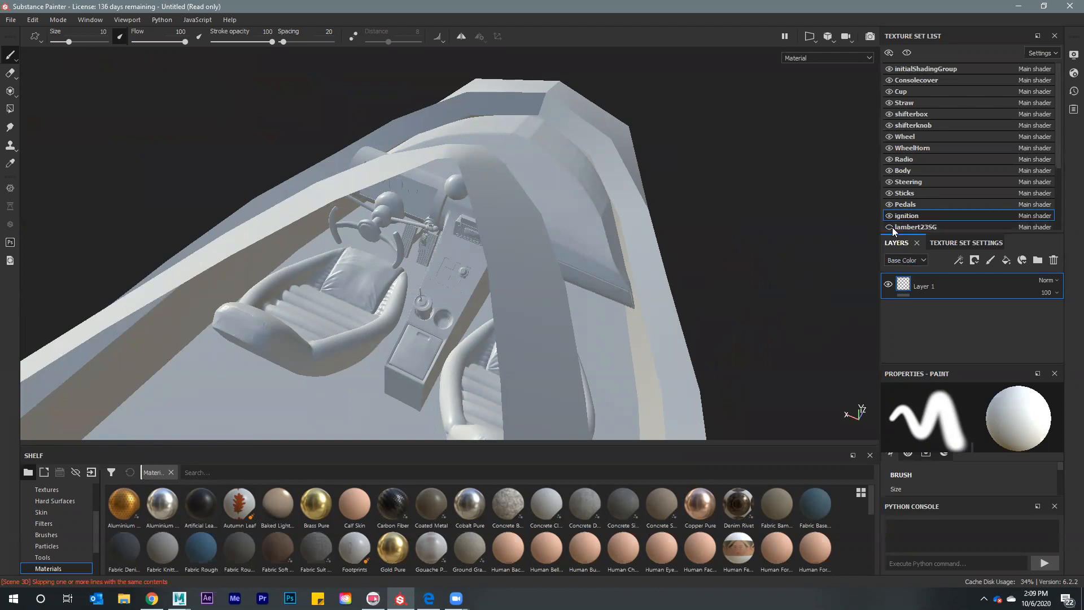
double_click(909, 226)
text(keyfob)
key(Return)
Check which part lambert24SG covers by hiding it, and rename the texture set keys
scroll(918, 190, down, 1)
scroll(904, 178, down, 1)
click(892, 170)
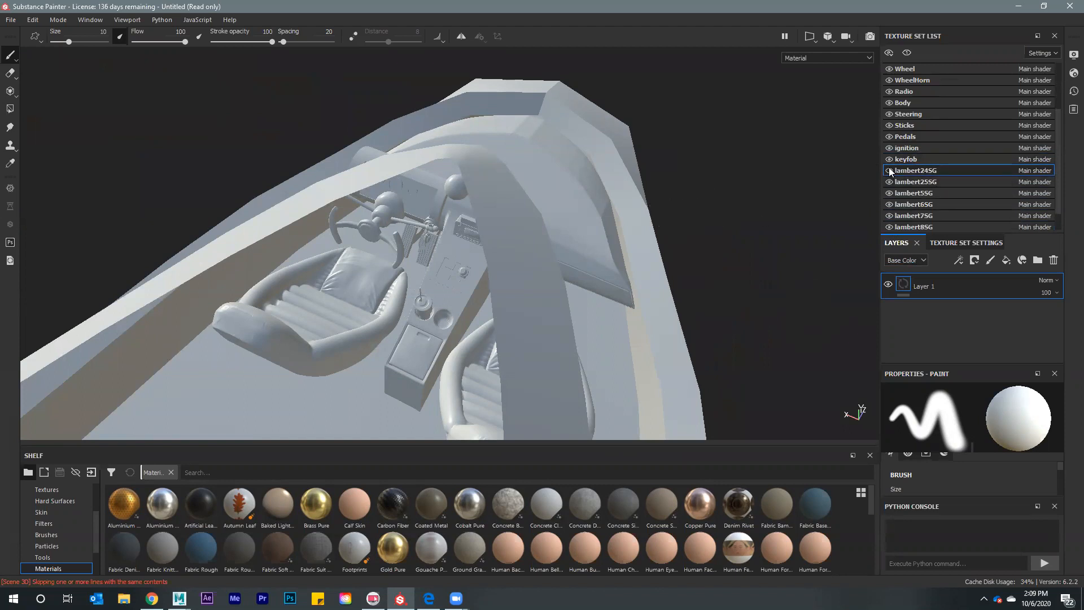
double_click(905, 168)
text(keys)
key(Return)
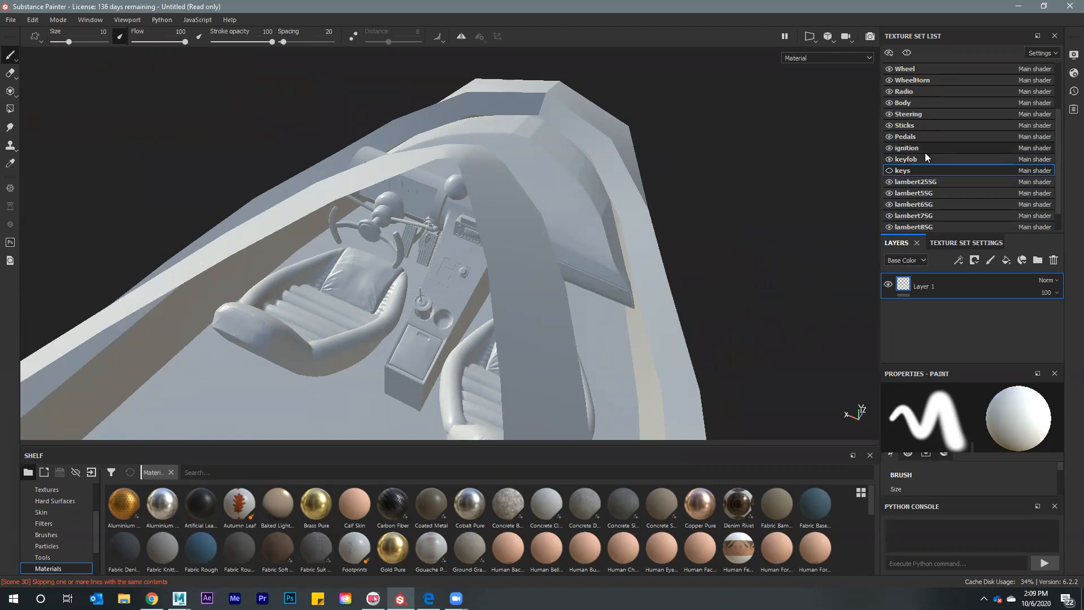
Show keys again, identify the lambert25SG geometry by toggling its visibility from another angle, and rename the texture set rearviewmirror
click(889, 182)
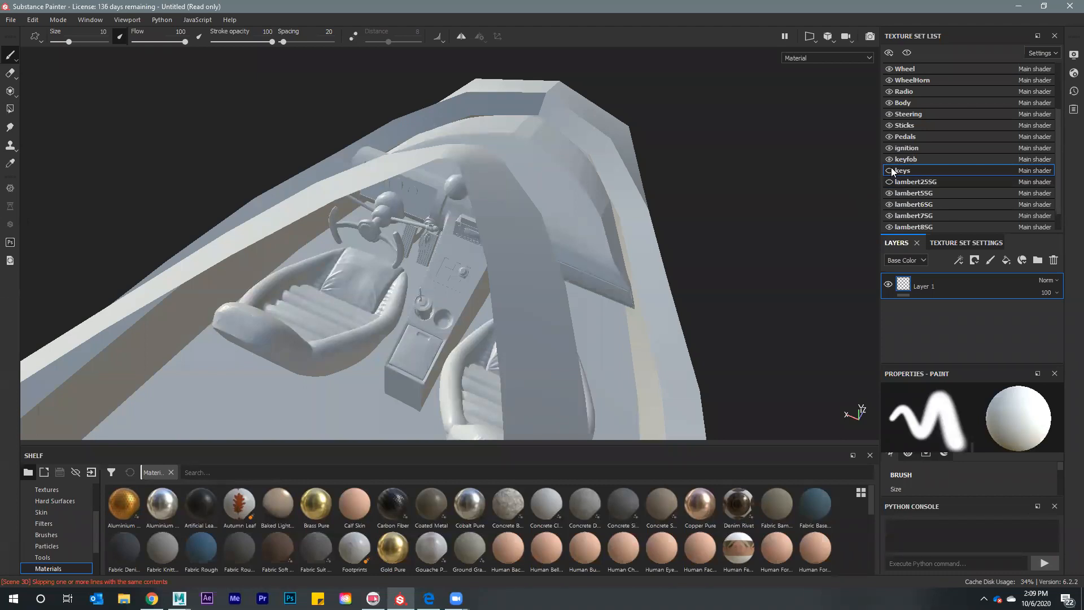
alt+drag(683, 218, 237, 131)
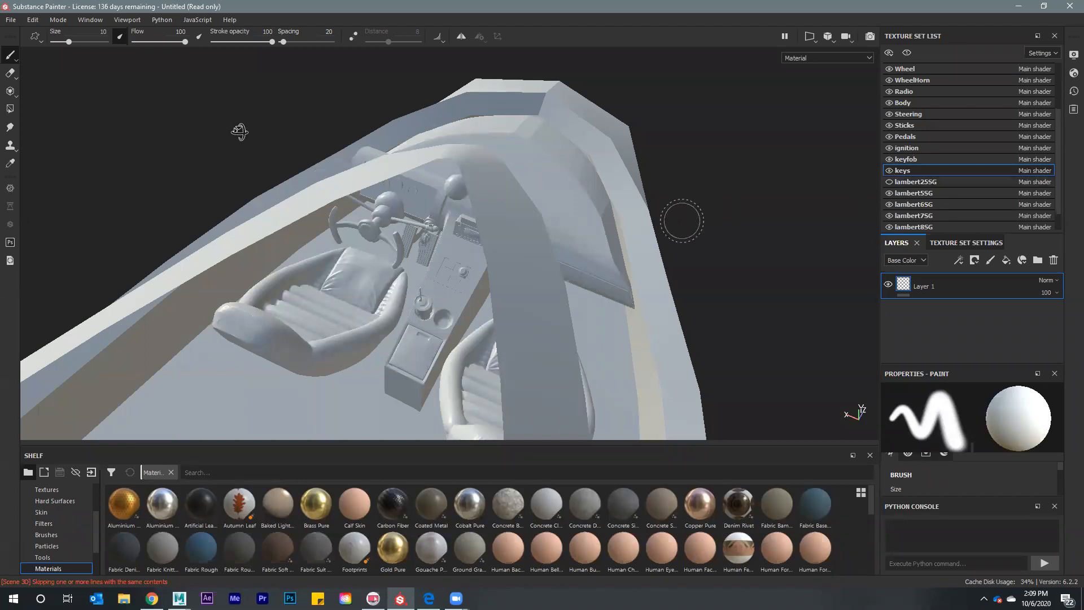
click(889, 170)
click(889, 182)
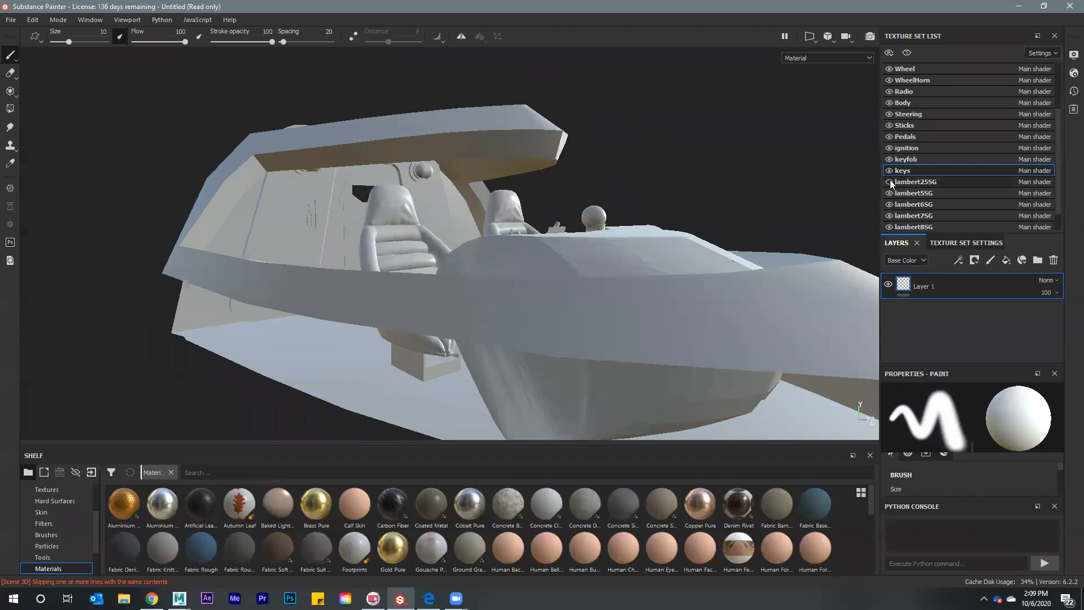
click(889, 181)
click(889, 181)
double_click(899, 182)
text(rearview)
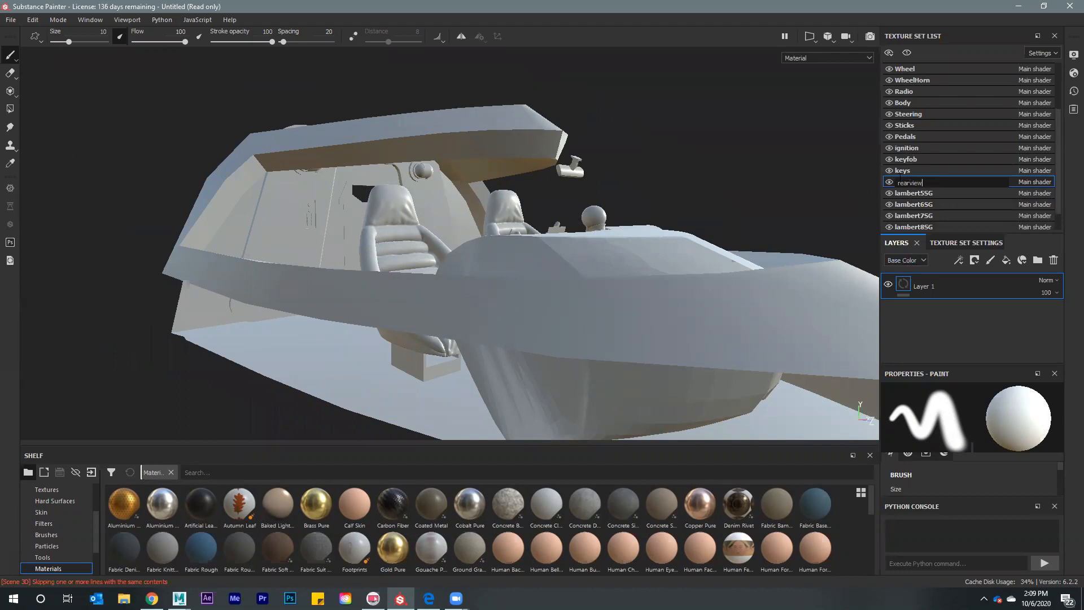
text(mirror)
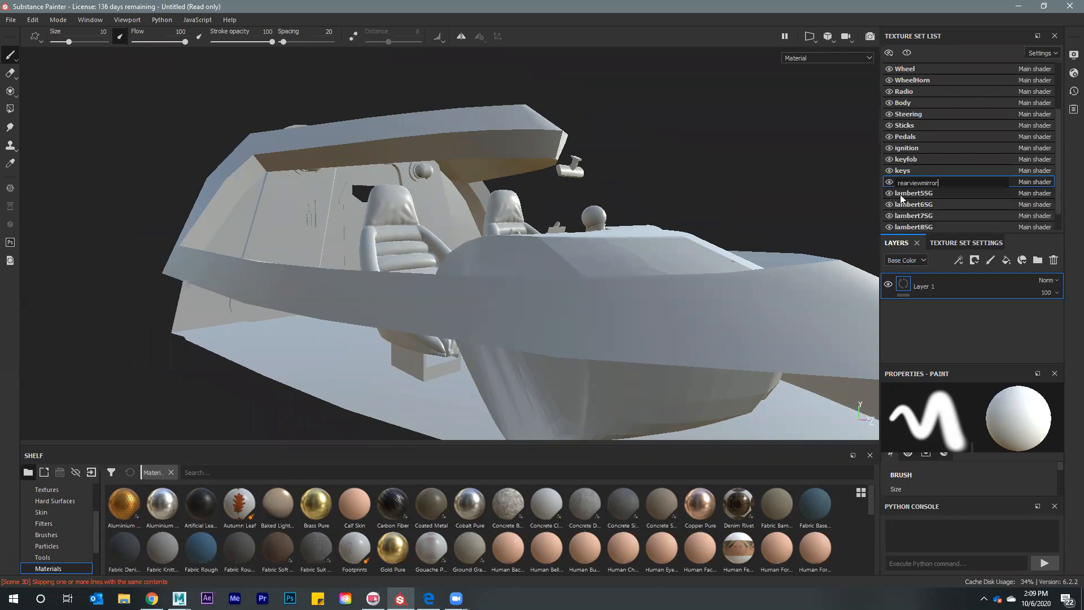
Identify the lambert5SG geometry by toggling its visibility and rename the texture set door
alt+drag(626, 215, 920, 261)
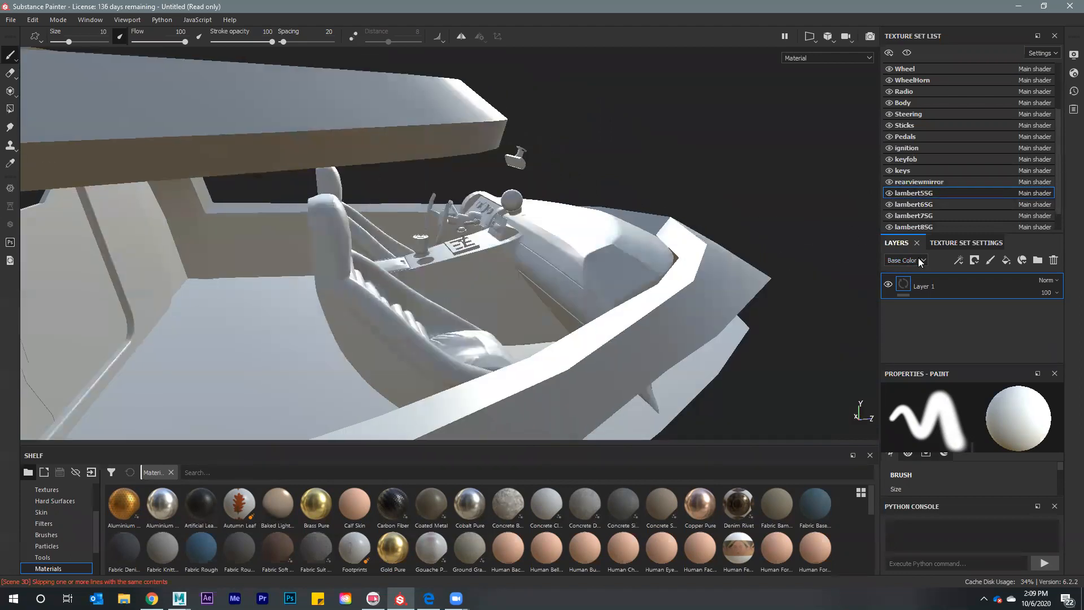
click(888, 195)
click(889, 194)
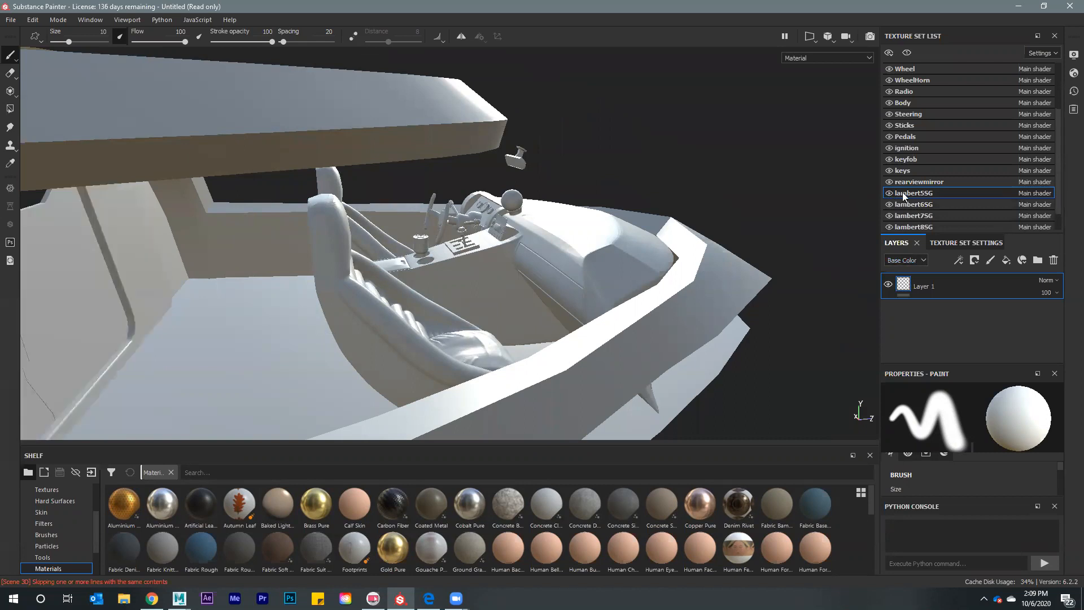
double_click(913, 194)
text(door)
key(Return)
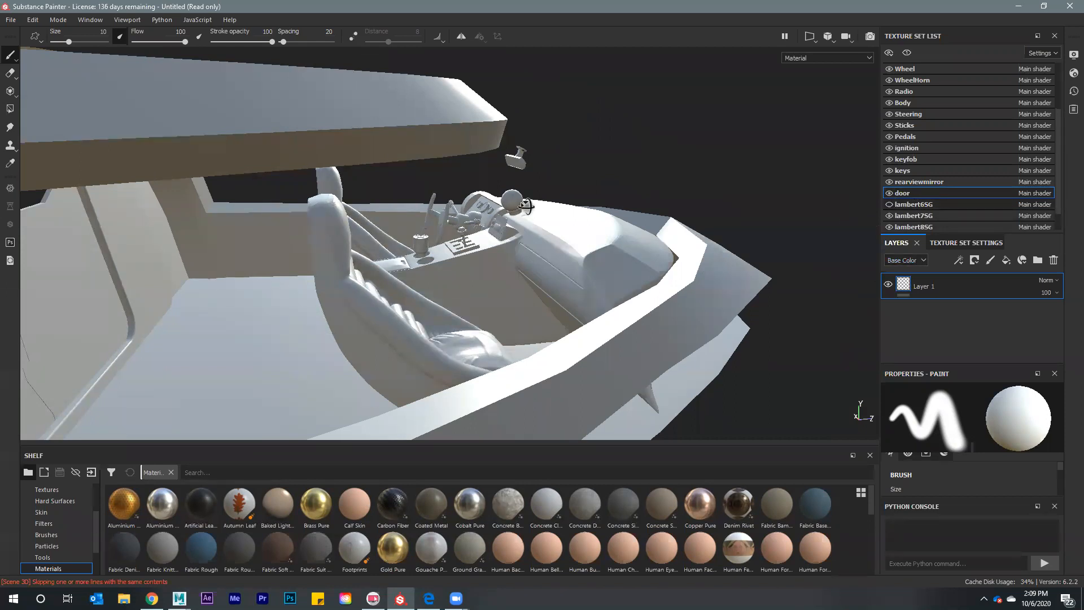
Rename the hidden lambert6SG texture set lights and make it visible again
alt+drag(556, 221, 539, 194)
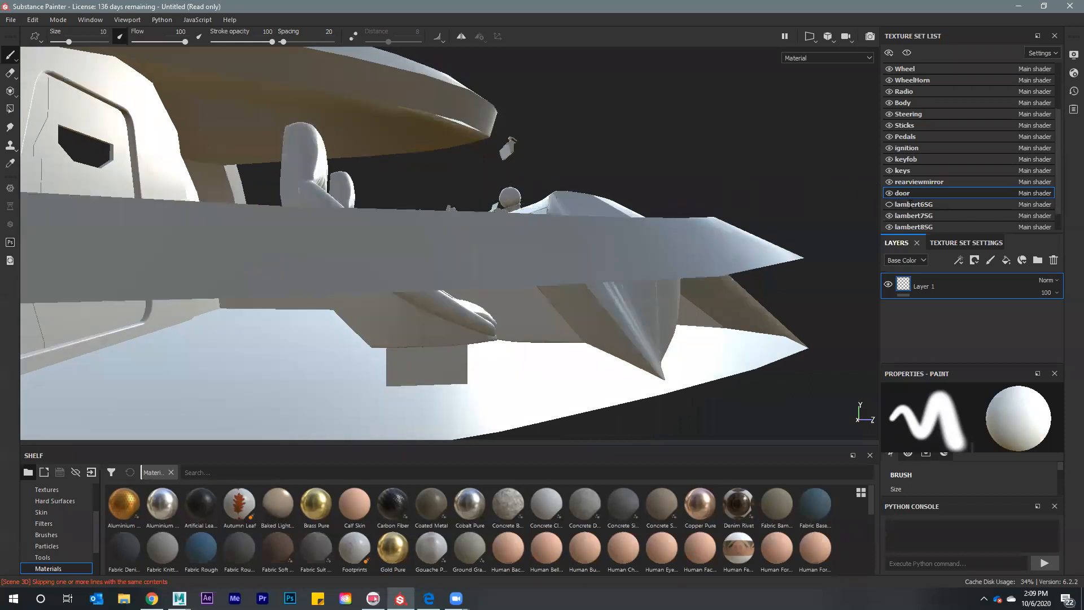
double_click(910, 202)
text(lig)
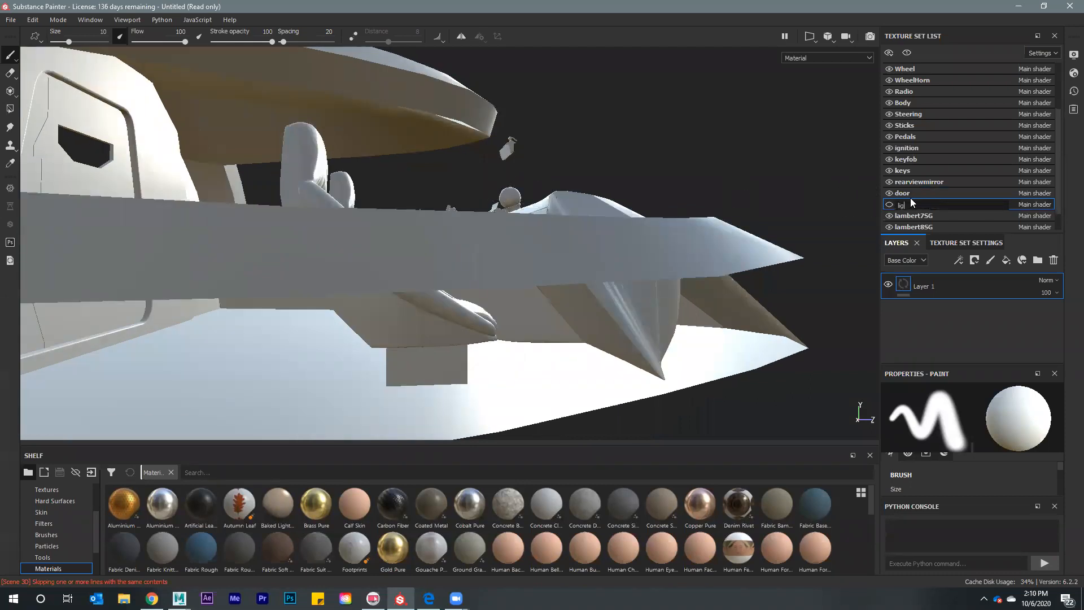
text(hts)
key(Return)
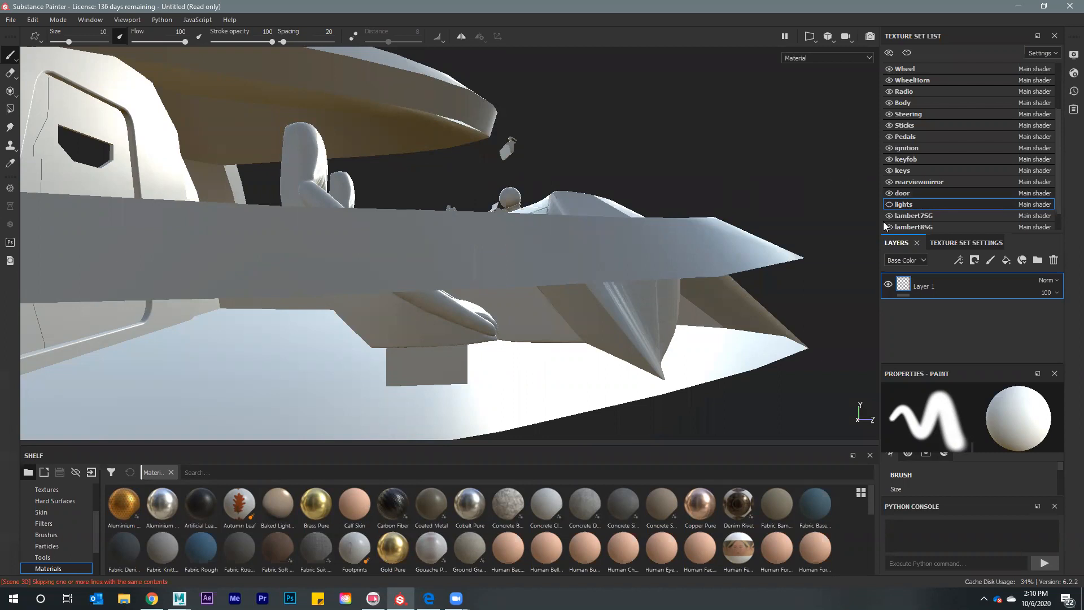
click(889, 205)
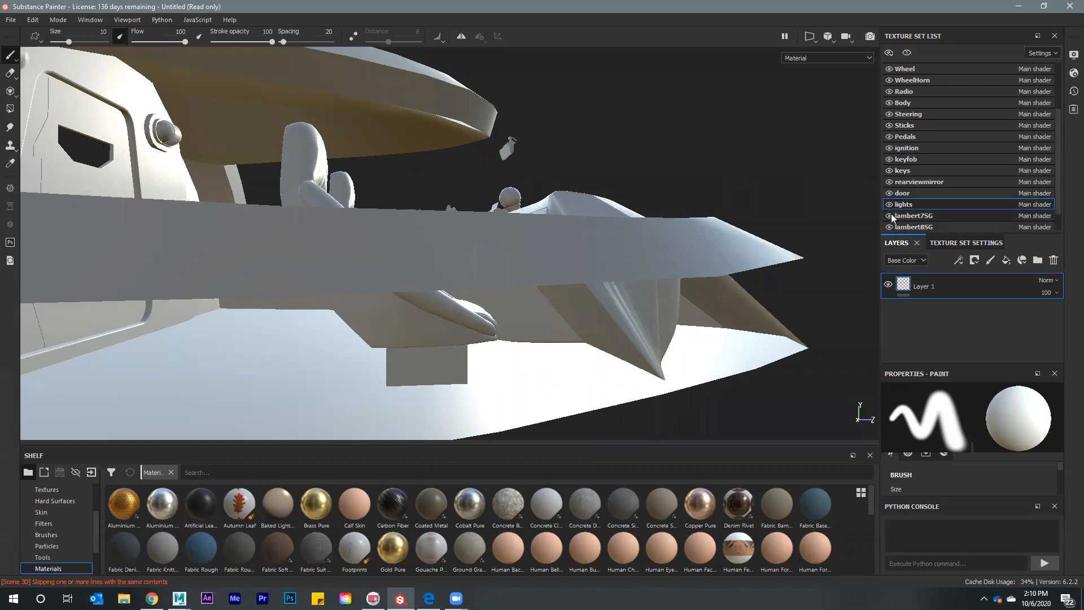
Rename the lambert7SG texture set to chairs and lambert8SG to chairmount
double_click(906, 214)
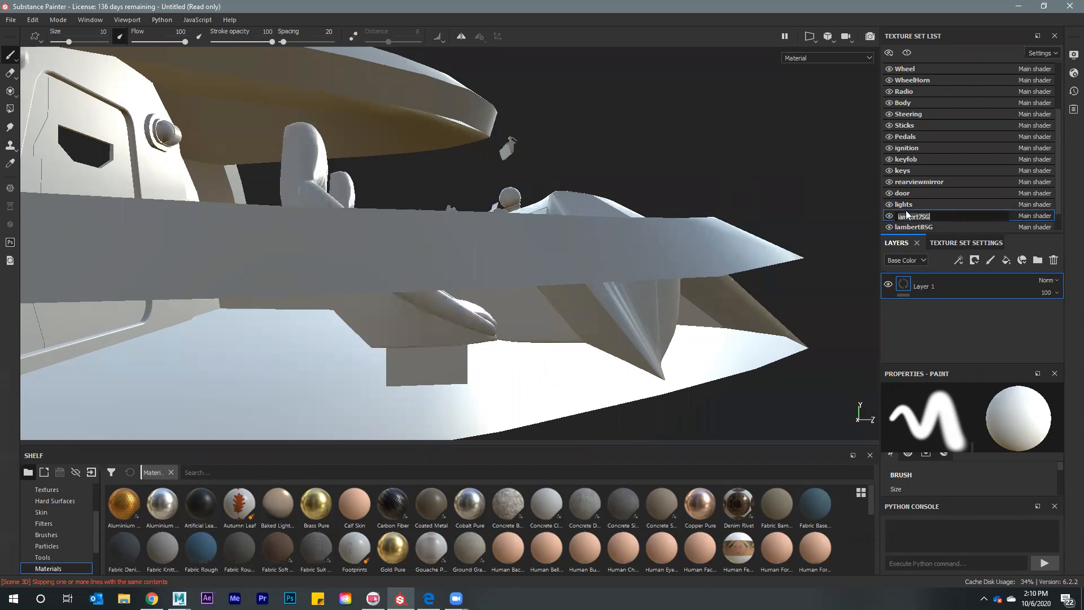
text(chairs)
key(Return)
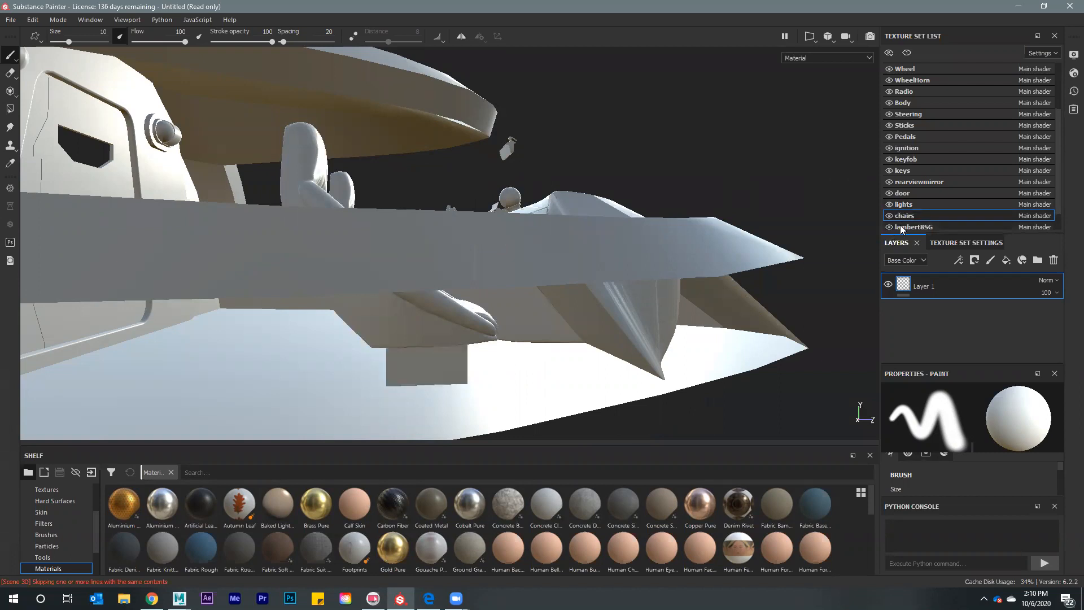
double_click(900, 225)
text(dhai)
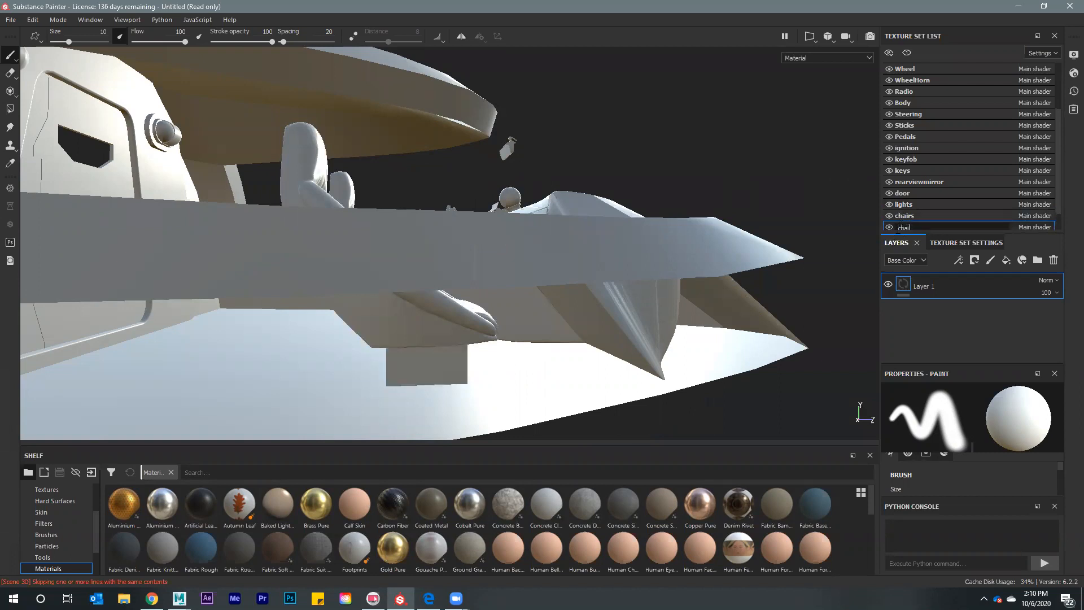
text(rmount)
key(Return)
Rename the lambert9SG texture set to Console
scroll(932, 194, down, 1)
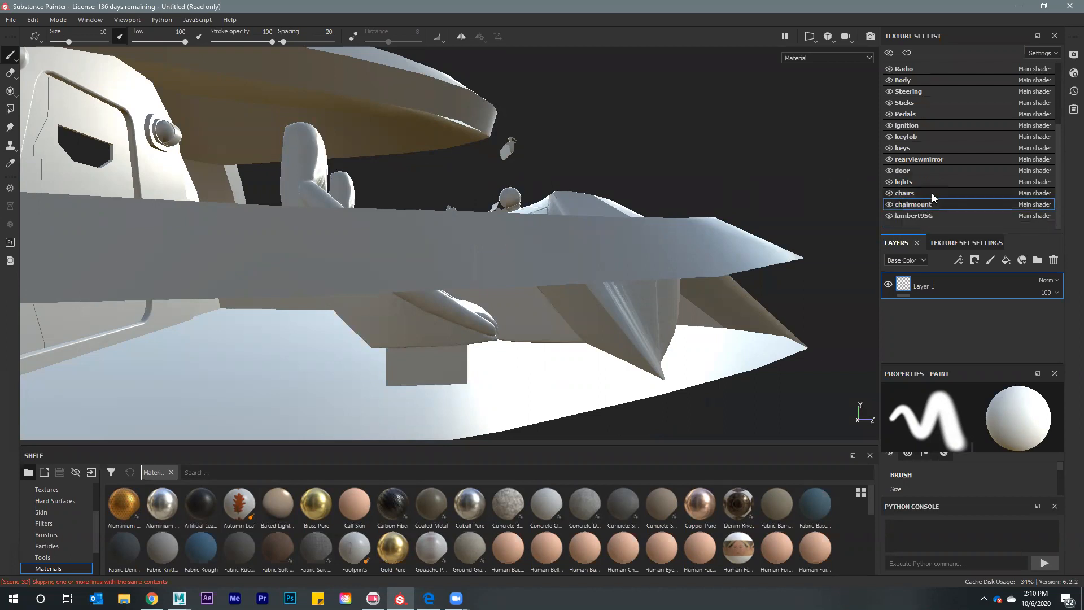
double_click(897, 216)
key(Return)
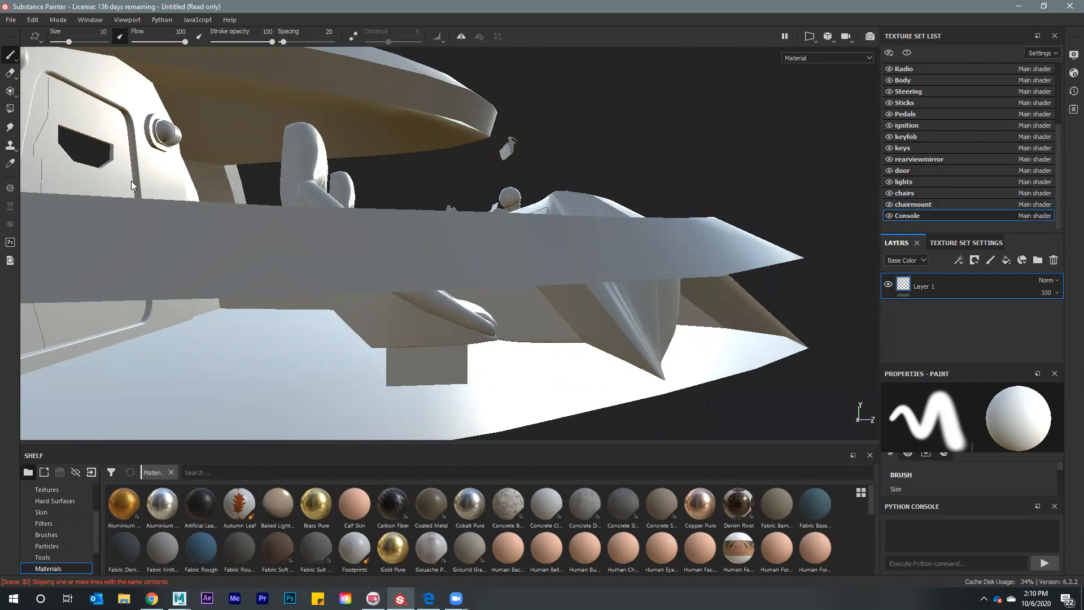
Save the project as Cockpit in the Adventures_of_Pango project's Panfilm/sourceimages/Environments/Cockpit folder
key(ctrl+s)
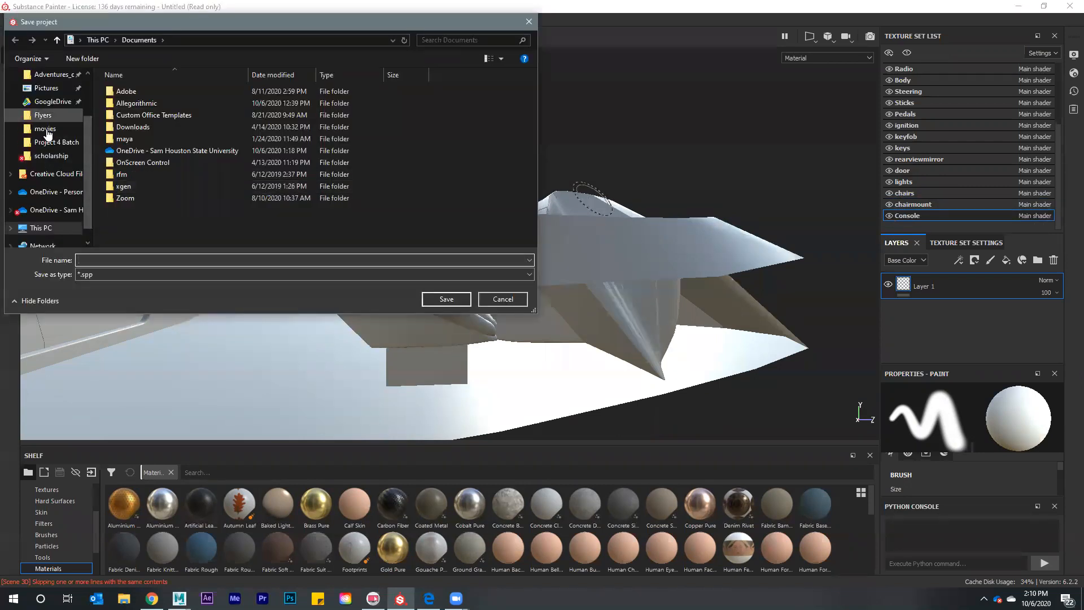
scroll(48, 133, up, 3)
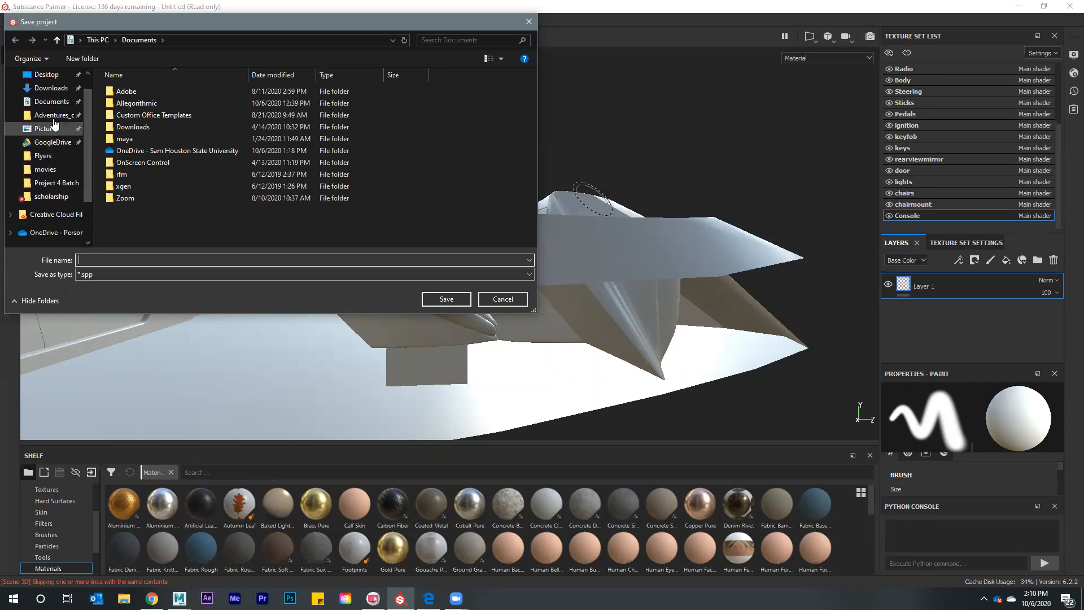
click(53, 116)
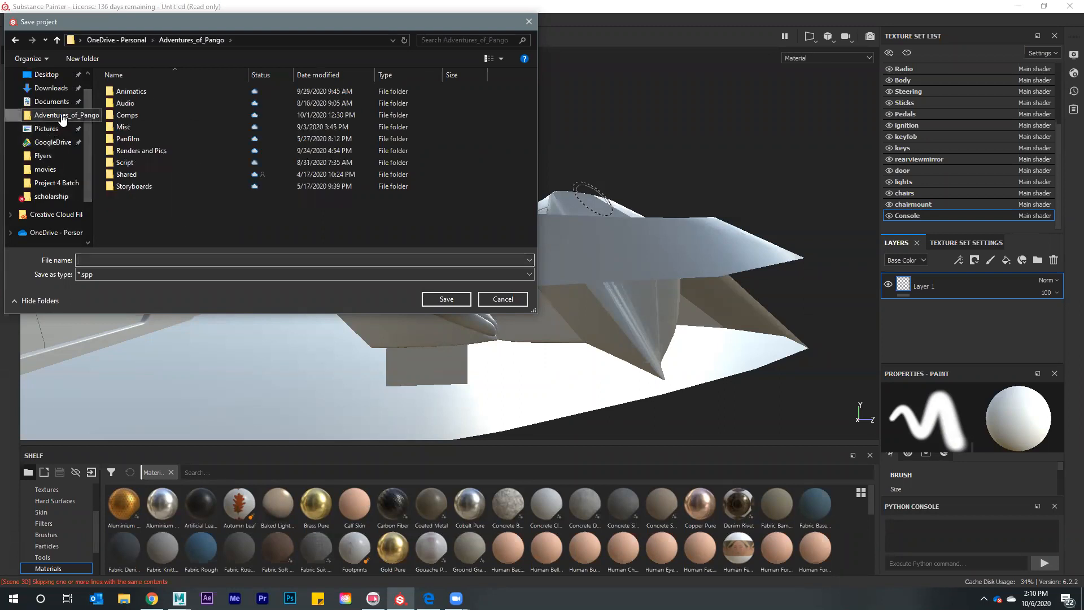
double_click(131, 140)
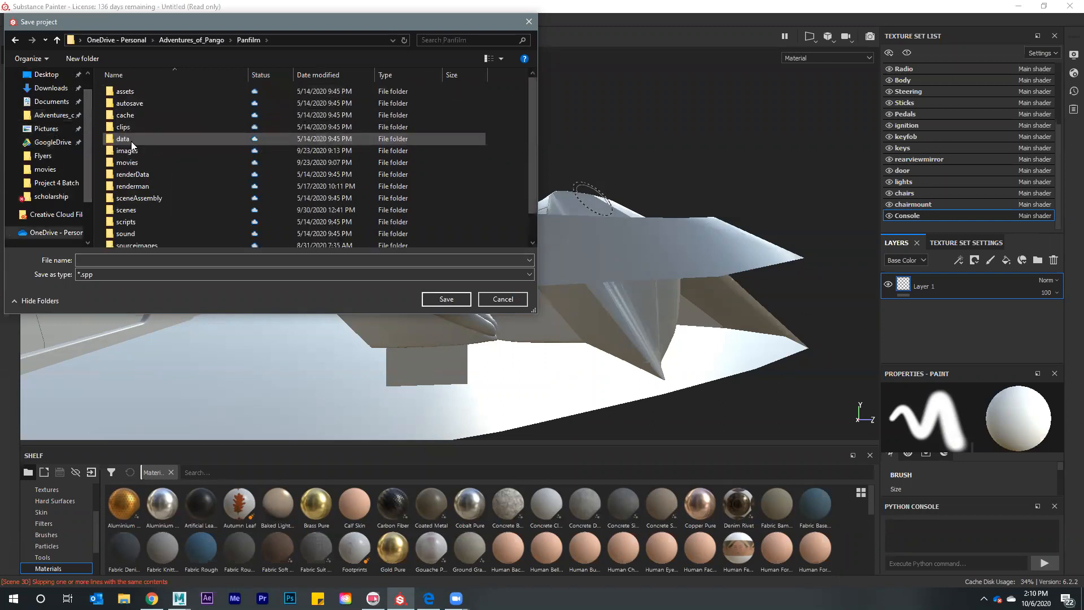
click(128, 209)
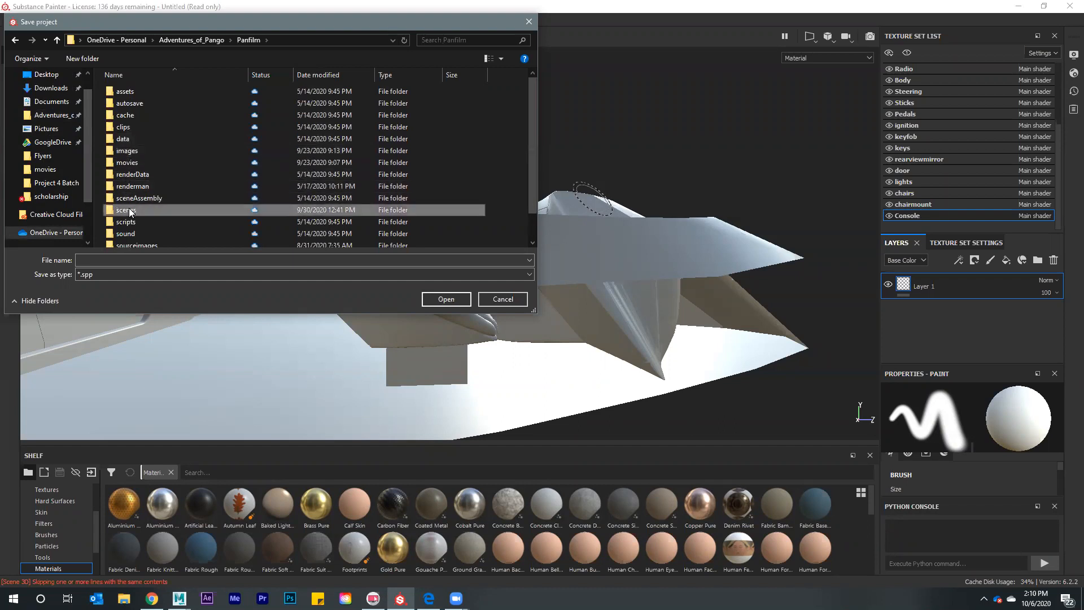
double_click(129, 210)
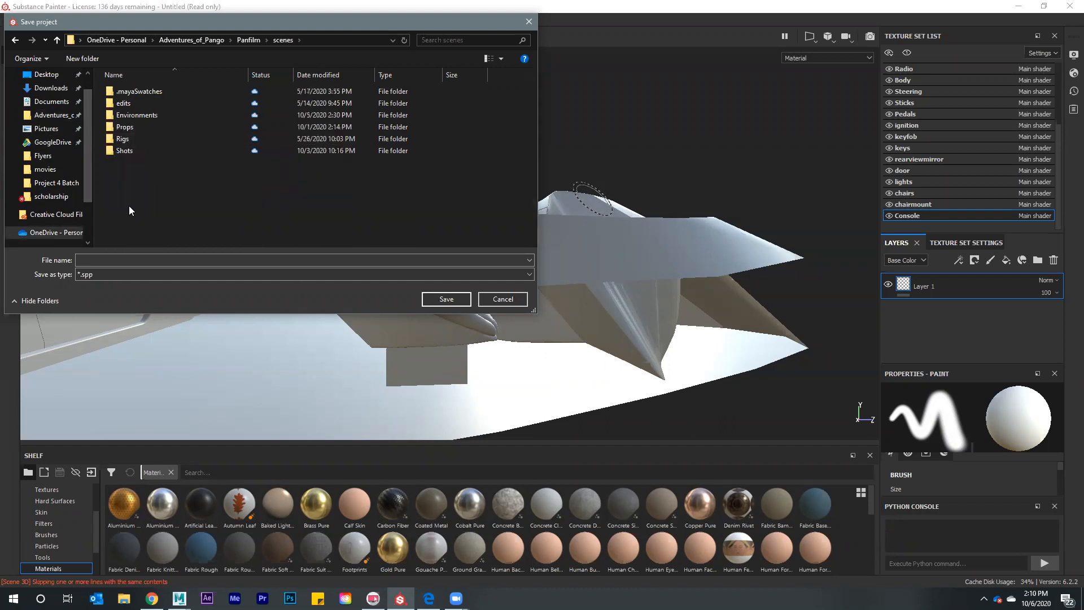
click(248, 40)
double_click(141, 242)
double_click(137, 114)
text(Cockpit)
key(Return)
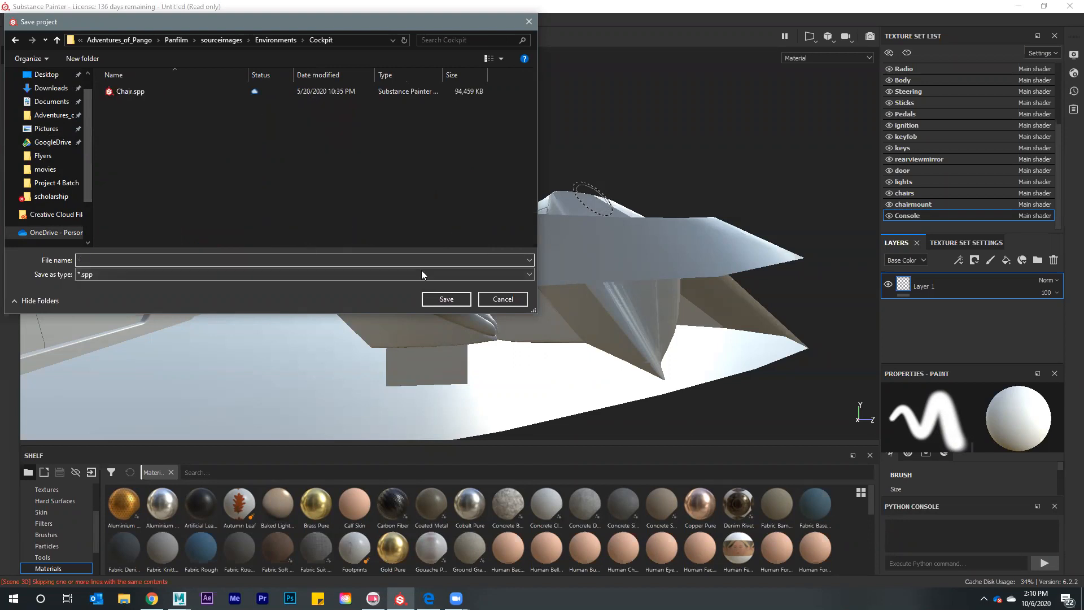
text(Cockpit)
key(Return)
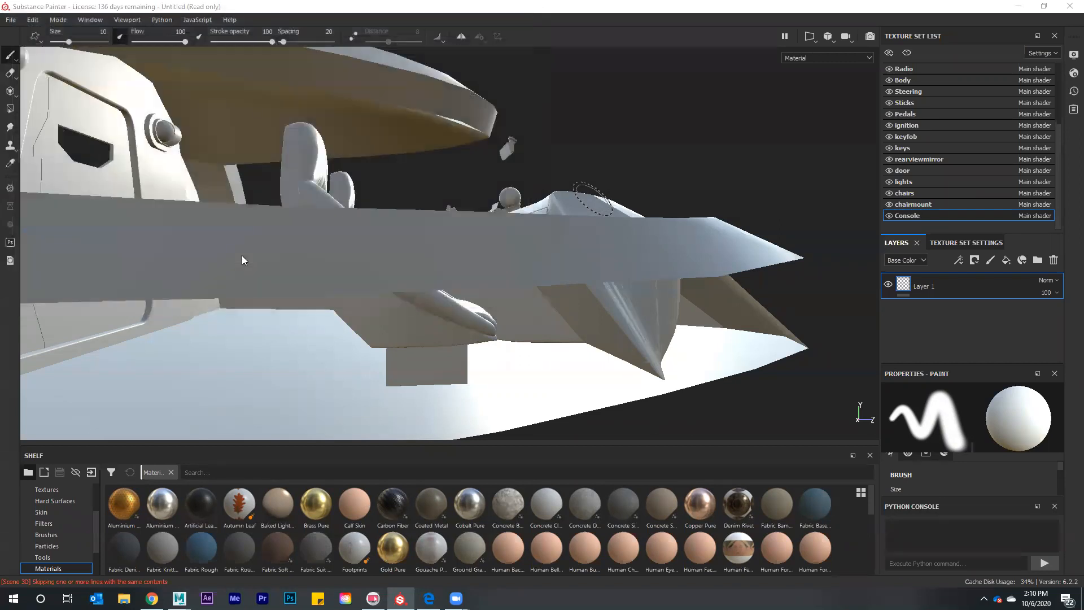
Bake all mesh maps for every texture set with the common output size at 512, and inspect the baked cockpit
mouse_move(629, 153)
alt+mouse_down()
mouse_move(458, 193)
mouse_move(495, 191)
mouse_move(370, 199)
mouse_move(502, 231)
alt+mouse_up()
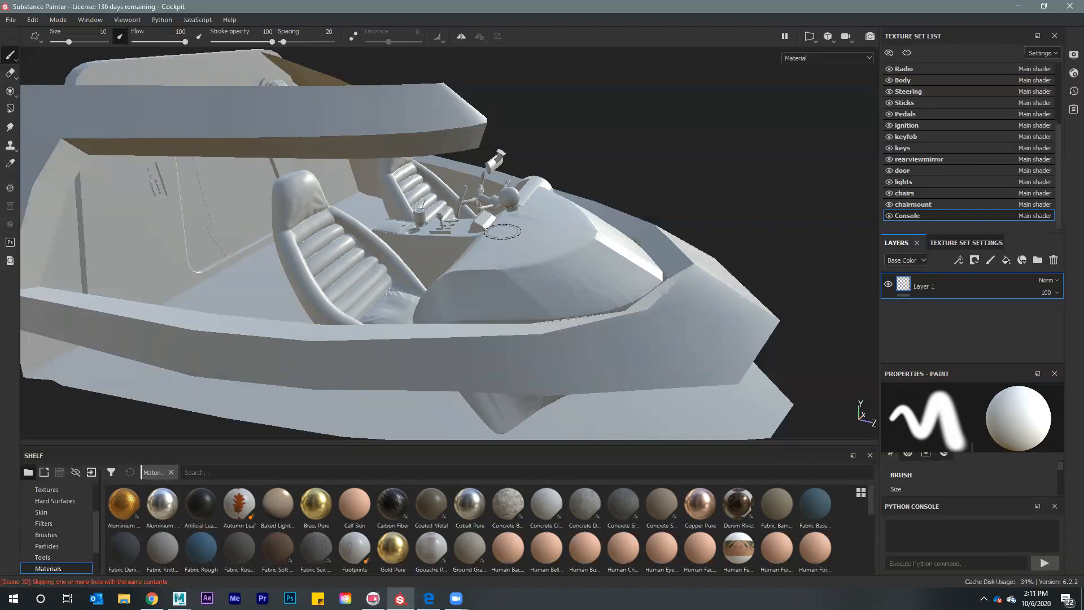
click(966, 242)
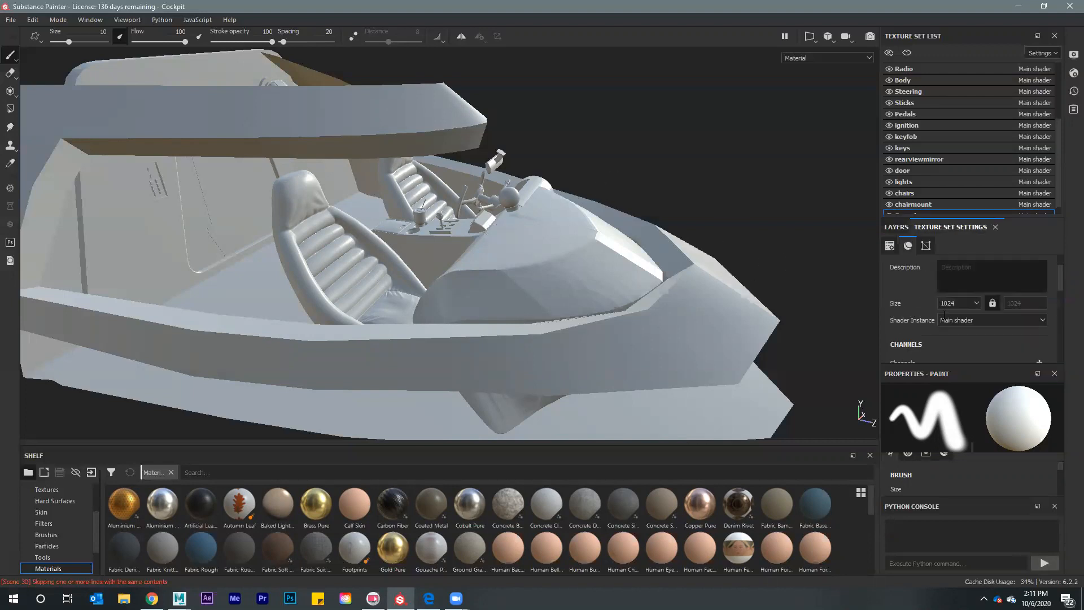
scroll(943, 314, down, 2)
scroll(943, 314, down, 6)
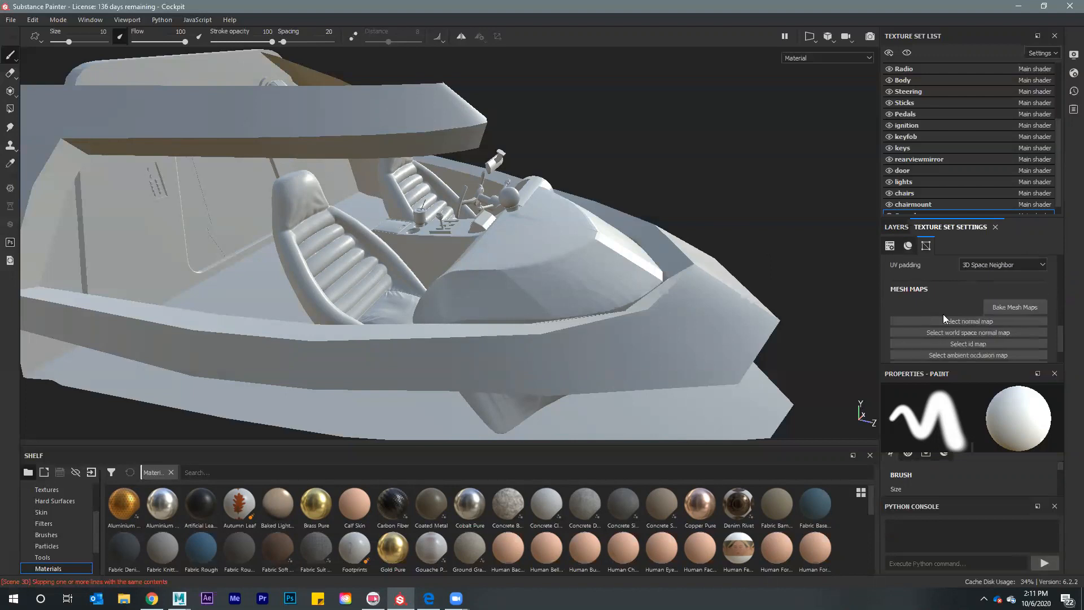
click(1001, 306)
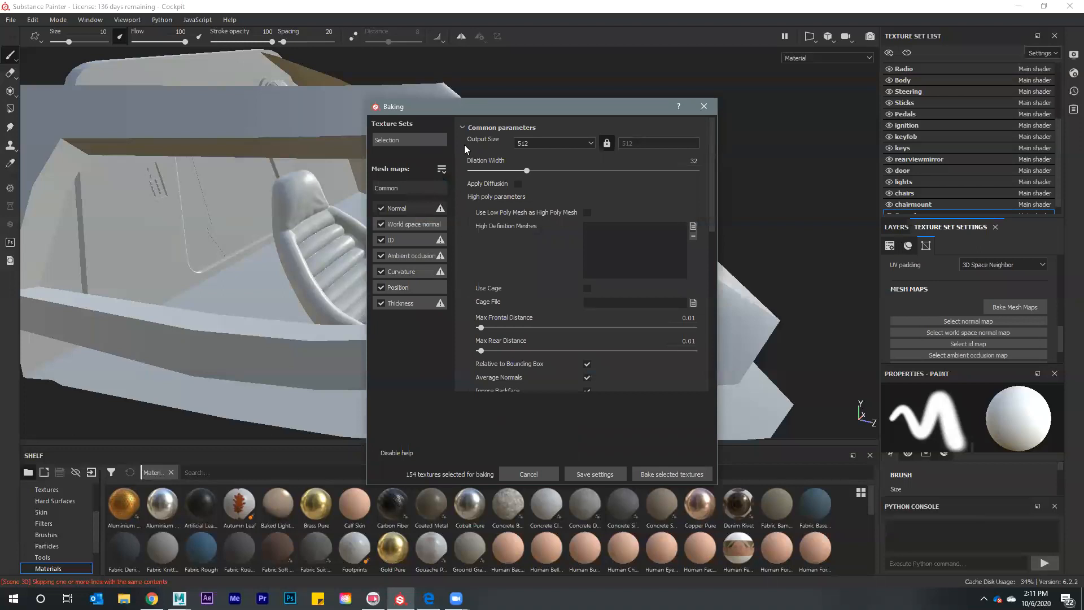
click(420, 139)
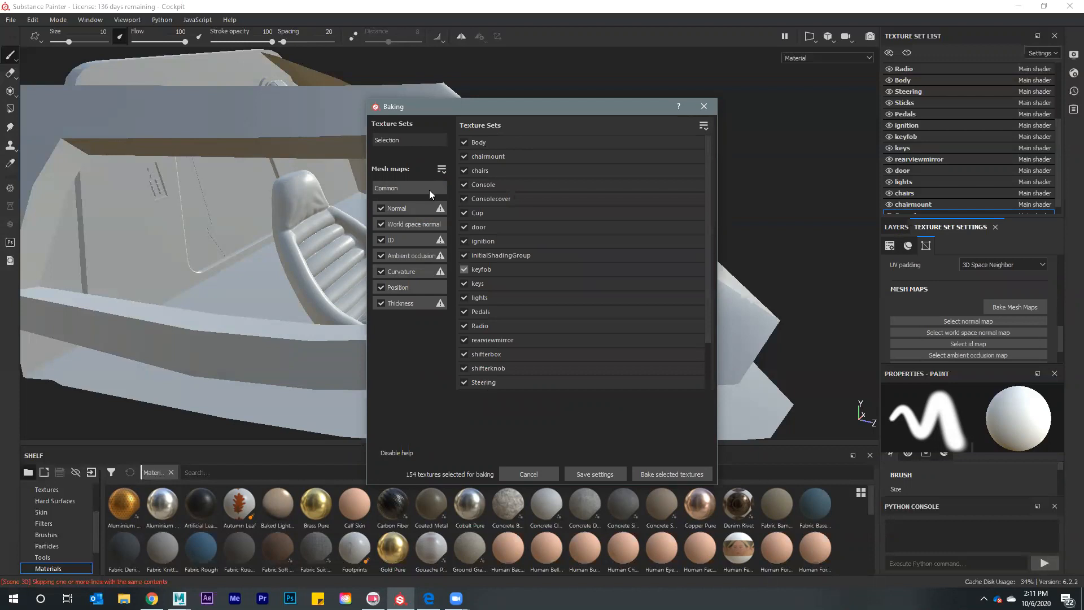
click(401, 188)
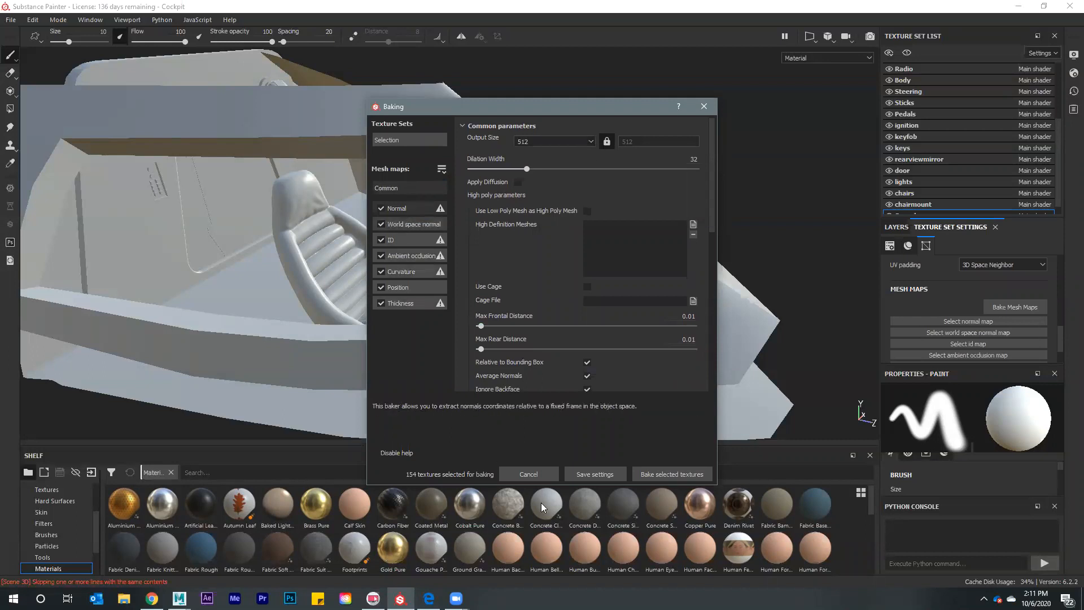
click(685, 474)
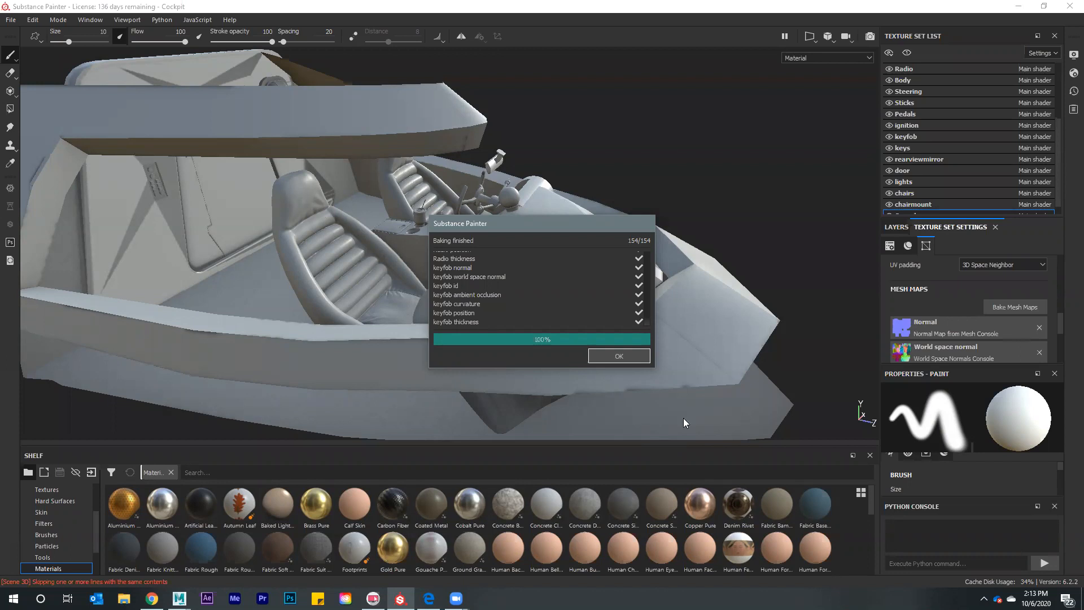
click(628, 357)
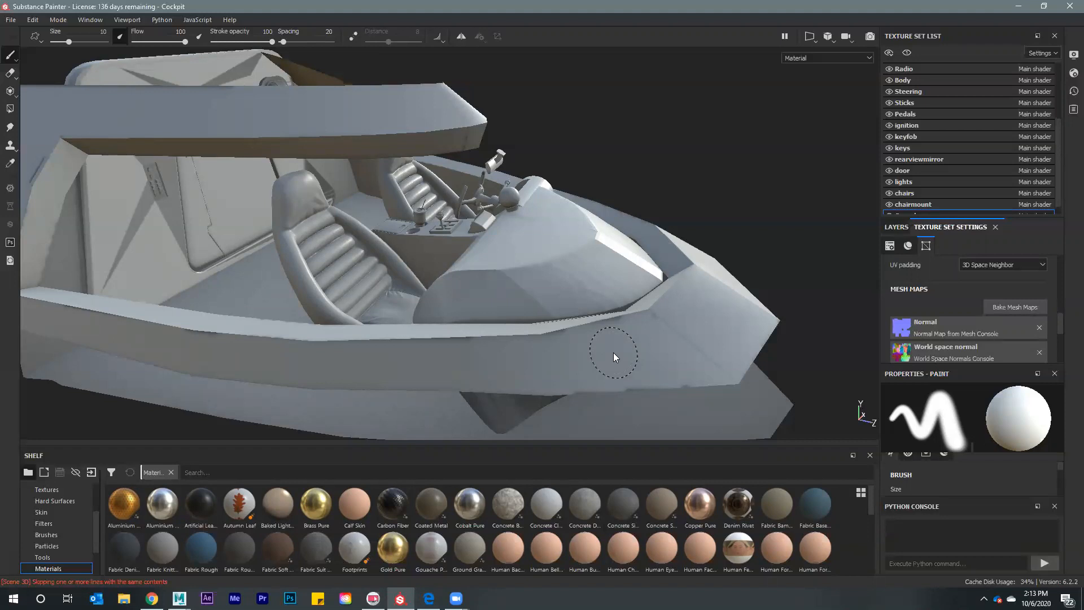
mouse_move(409, 312)
alt+mouse_down()
mouse_move(580, 272)
mouse_move(482, 318)
alt+mouse_up()
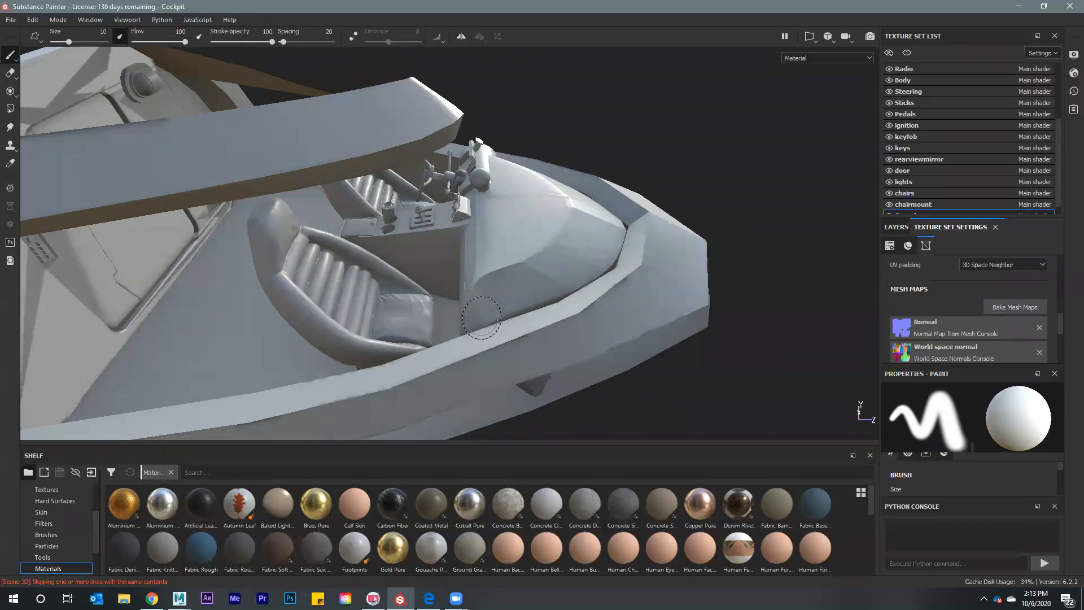
Clear the Materials filter from the shelf and frame the whole cockpit in the viewport
mouse_move(448, 220)
alt+mouse_down()
mouse_move(649, 218)
mouse_move(578, 204)
mouse_move(463, 223)
mouse_move(339, 214)
mouse_move(328, 178)
mouse_move(183, 165)
mouse_move(341, 237)
mouse_move(370, 181)
alt+mouse_up()
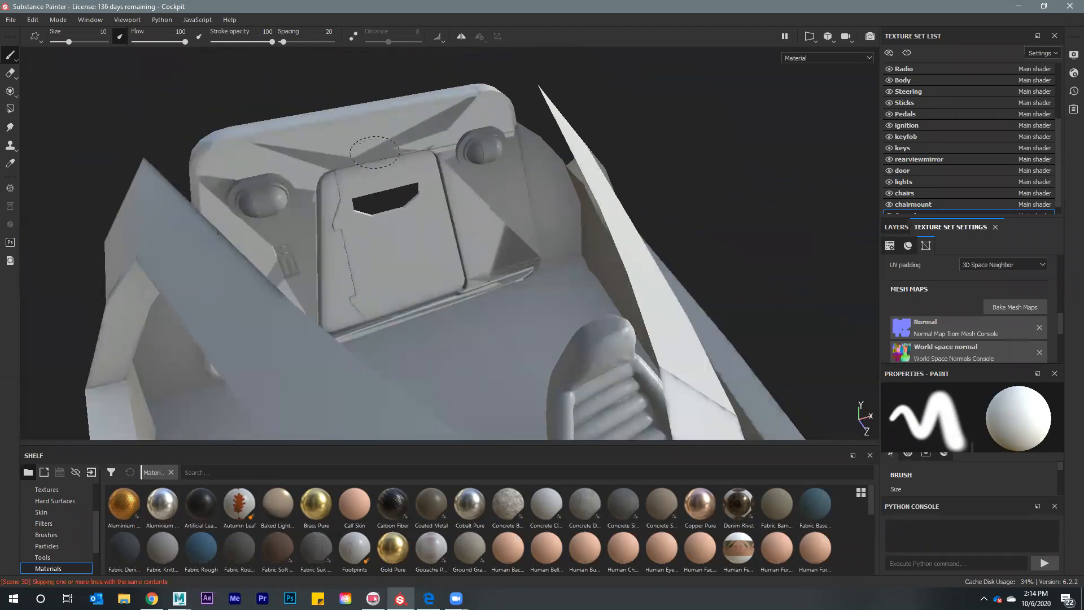
mouse_move(350, 214)
alt+mouse_down()
mouse_move(395, 198)
mouse_move(297, 226)
mouse_move(254, 265)
mouse_move(178, 295)
mouse_move(165, 314)
mouse_move(282, 254)
mouse_move(396, 220)
alt+mouse_up()
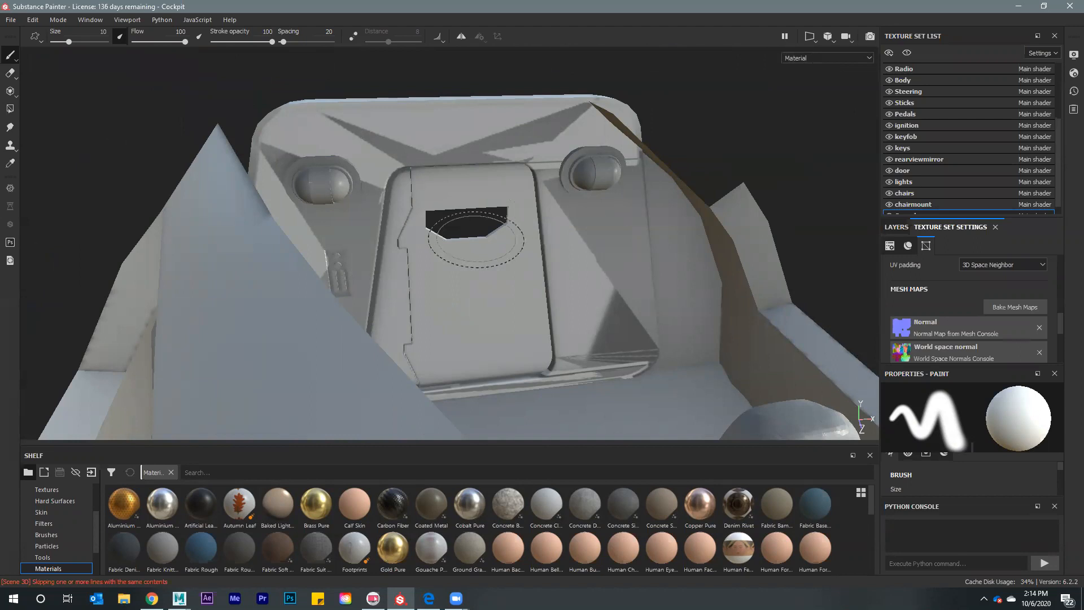
click(171, 472)
alt+middle_drag(491, 174, 486, 174)
alt+drag(486, 173, 477, 56)
mouse_move(495, 304)
alt+mouse_down()
mouse_move(461, 117)
mouse_move(443, 181)
mouse_move(463, 215)
mouse_move(429, 243)
mouse_move(396, 215)
mouse_move(418, 186)
alt+mouse_up()
key(f)
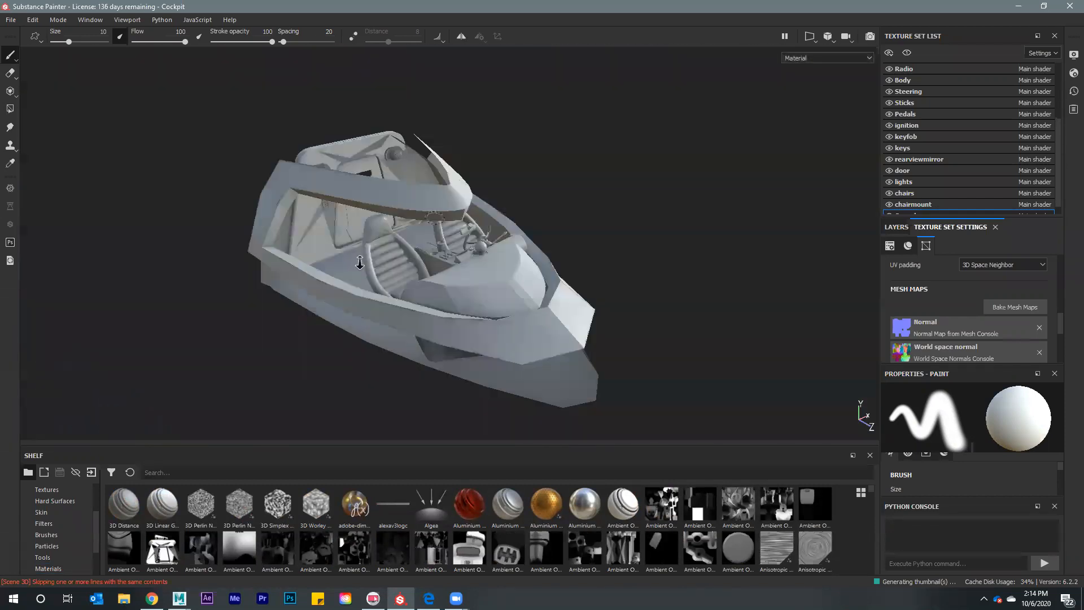
scroll(525, 277, up, 3)
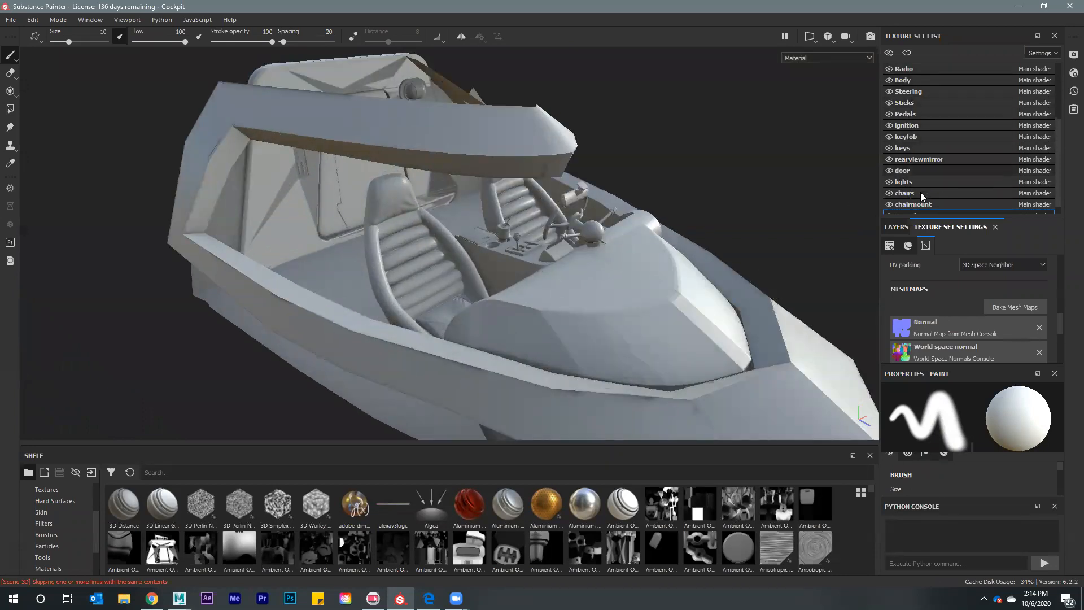
Select the chairs texture set, show its layer stack and search the shelf for fabric
click(934, 195)
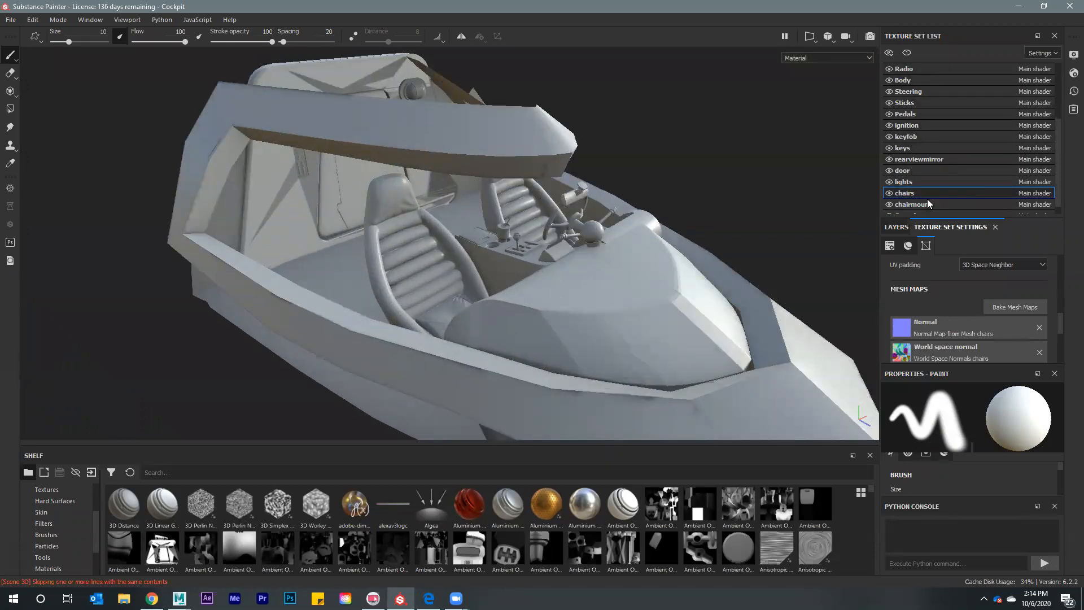
click(888, 225)
click(159, 477)
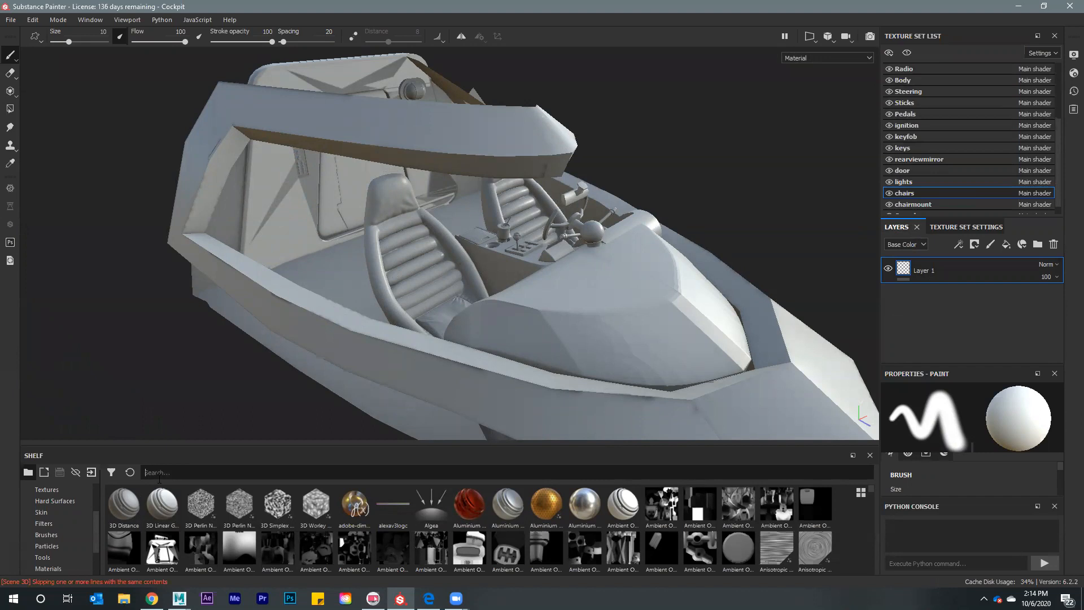
text(fabric)
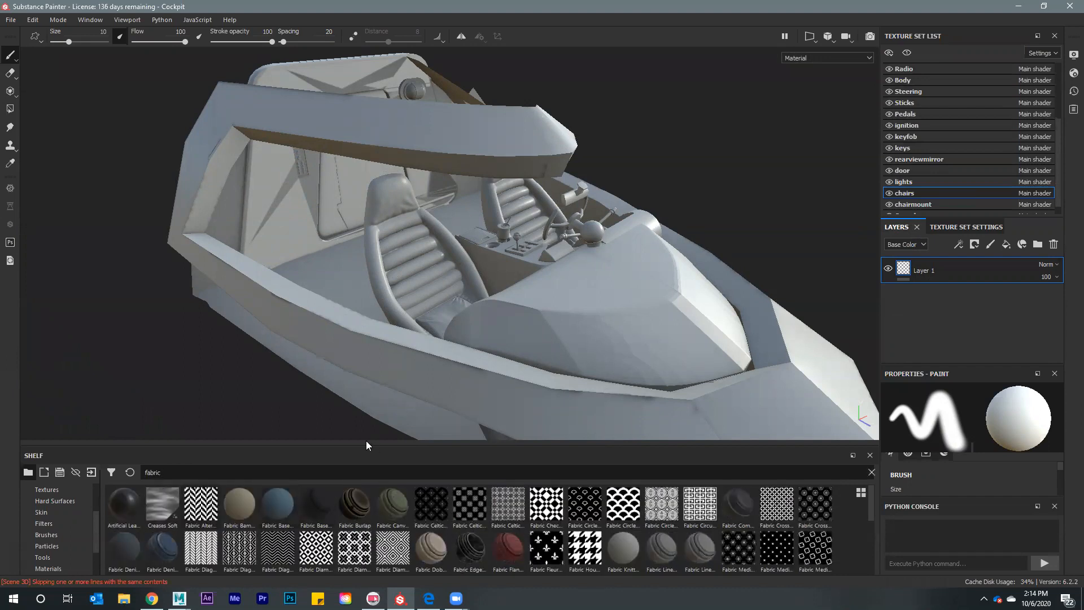
Enlarge the shelf and examine the previews of the fabric materials as candidates for the chairs
drag(362, 445, 362, 217)
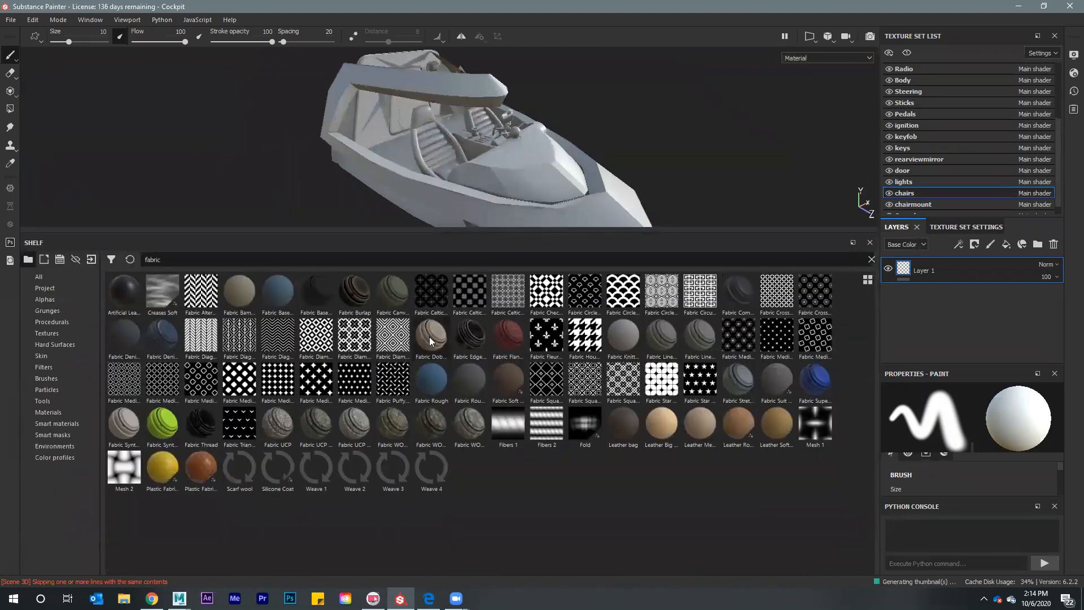
mouse_move(429, 336)
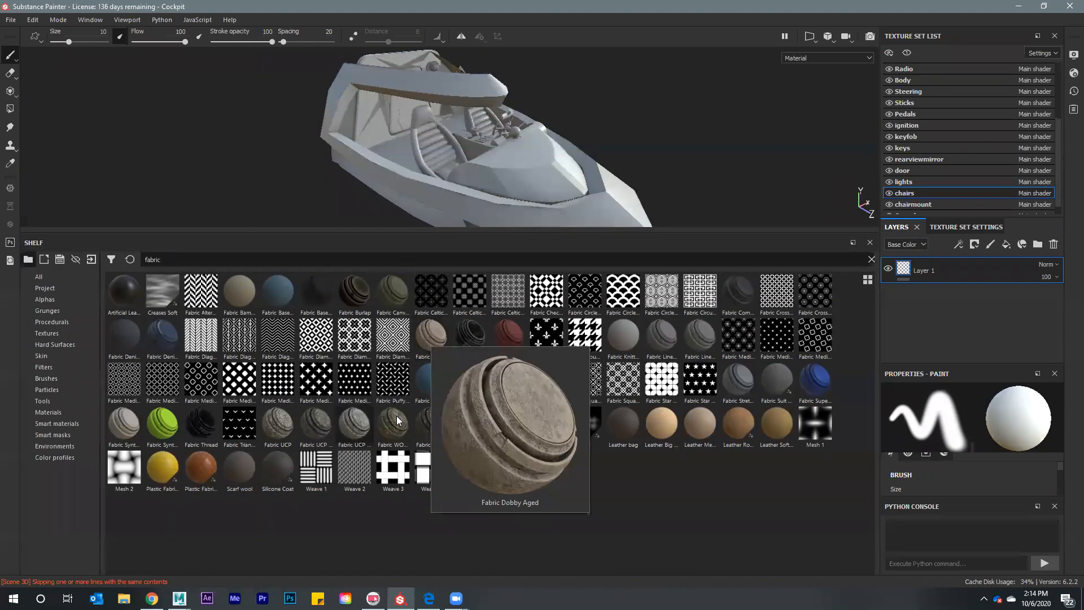
mouse_move(194, 429)
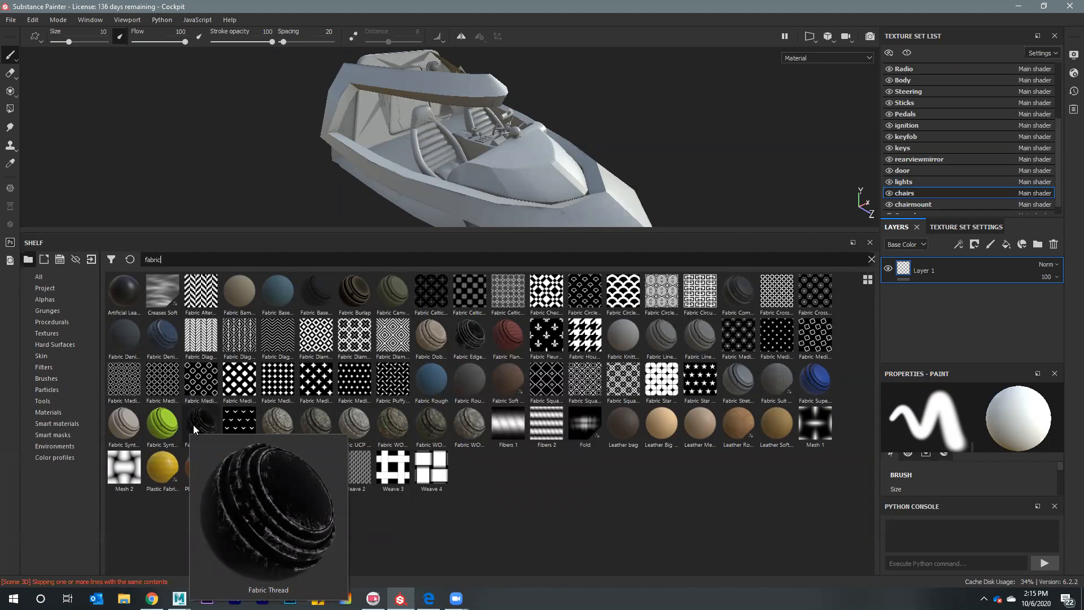
mouse_move(156, 424)
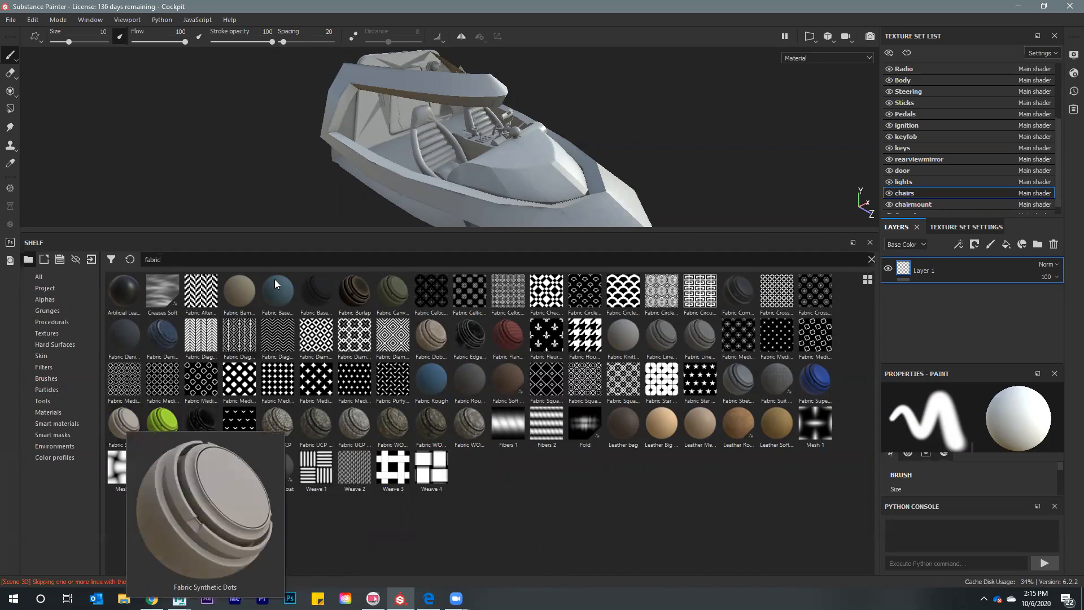
mouse_move(151, 339)
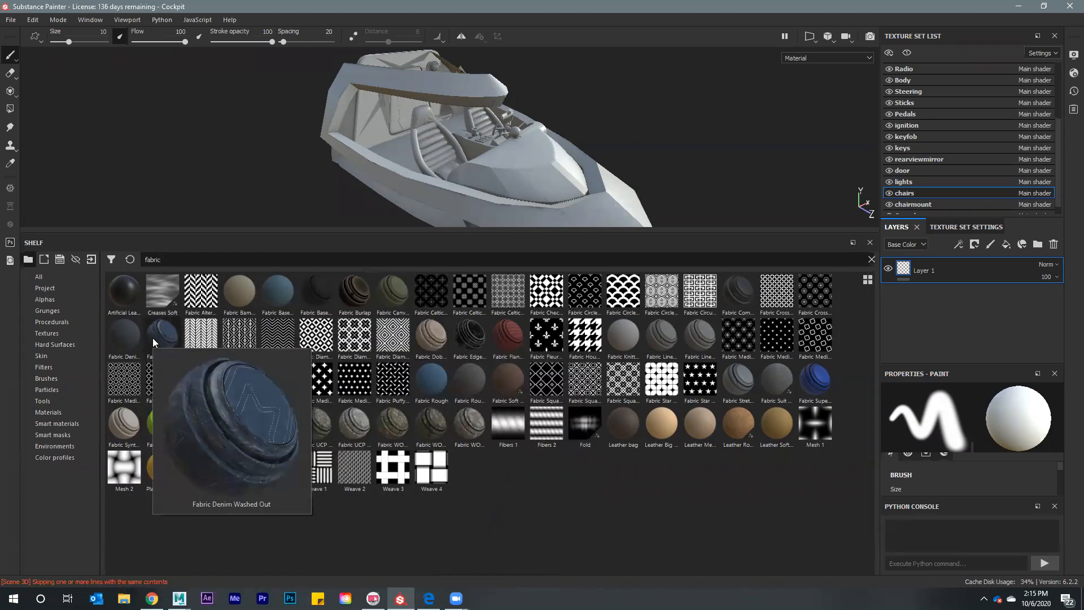
mouse_move(381, 292)
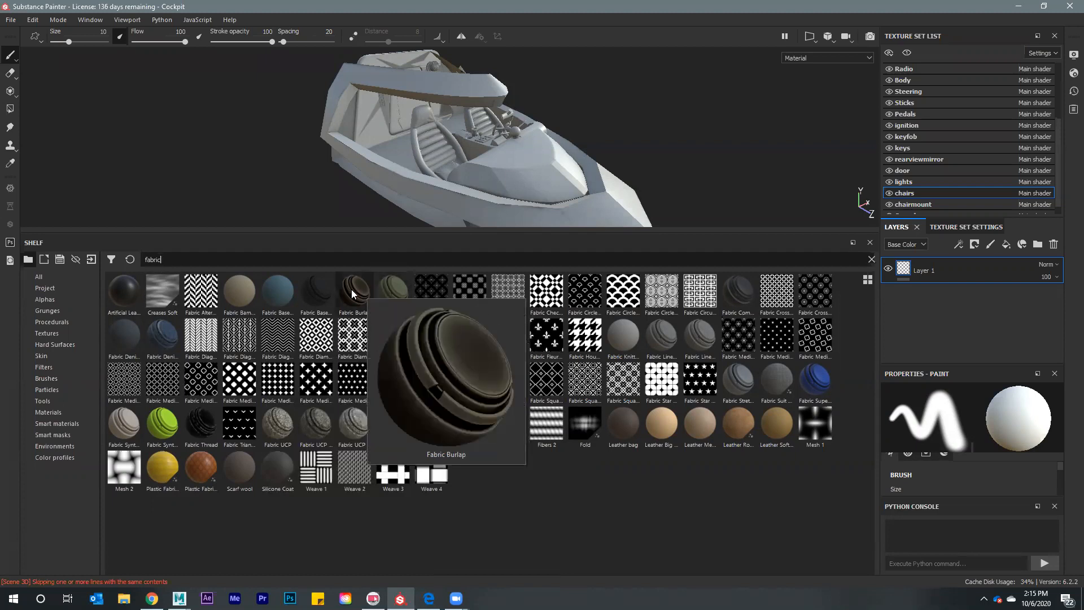
mouse_move(313, 293)
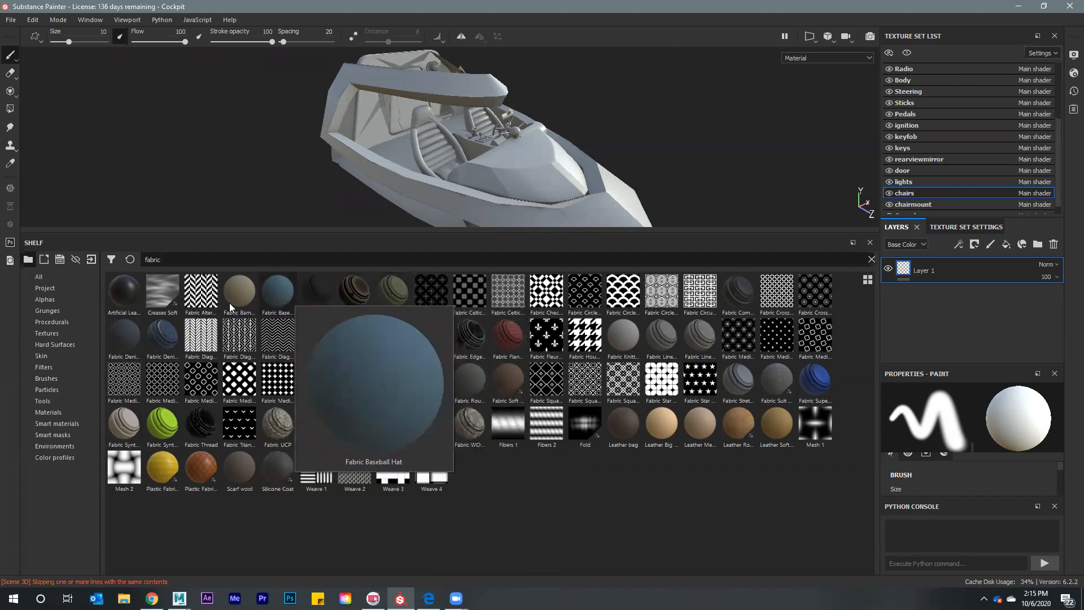
mouse_move(232, 305)
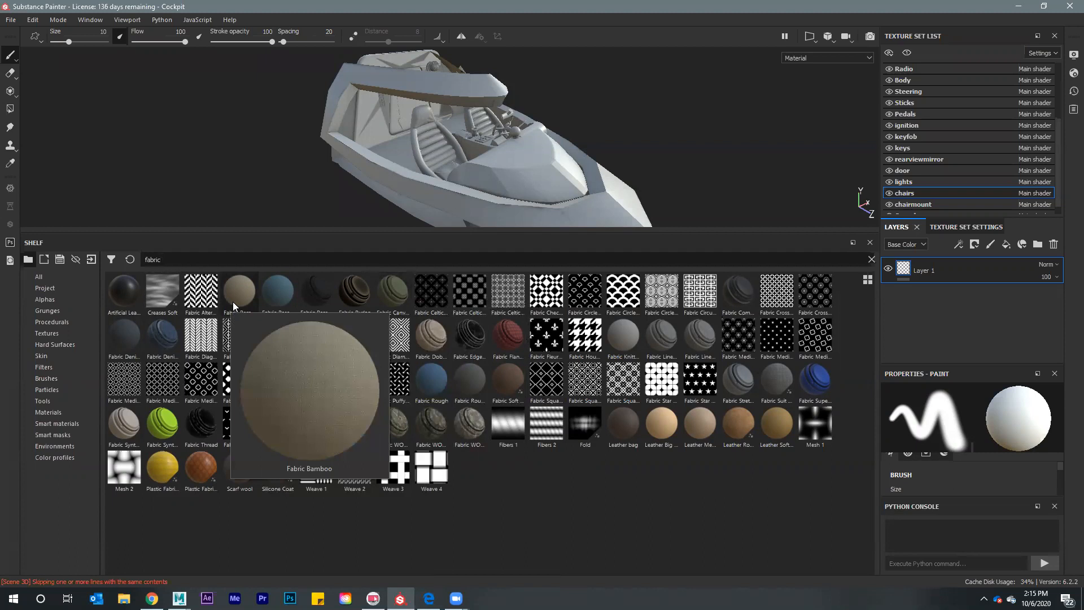
Apply the Fabric Bamboo material to the chairs, shrink the shelf again and inspect the weave on the seats
drag(233, 303, 360, 196)
alt+right_drag(360, 195, 729, 186)
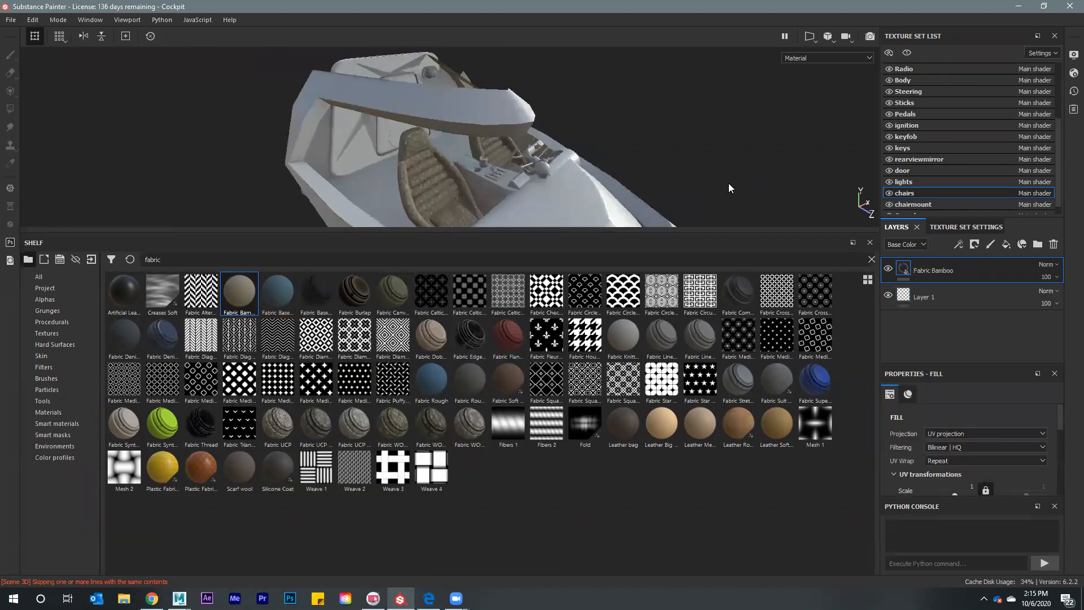
scroll(444, 123, down, 3)
scroll(444, 127, down, 2)
scroll(431, 204, up, 5)
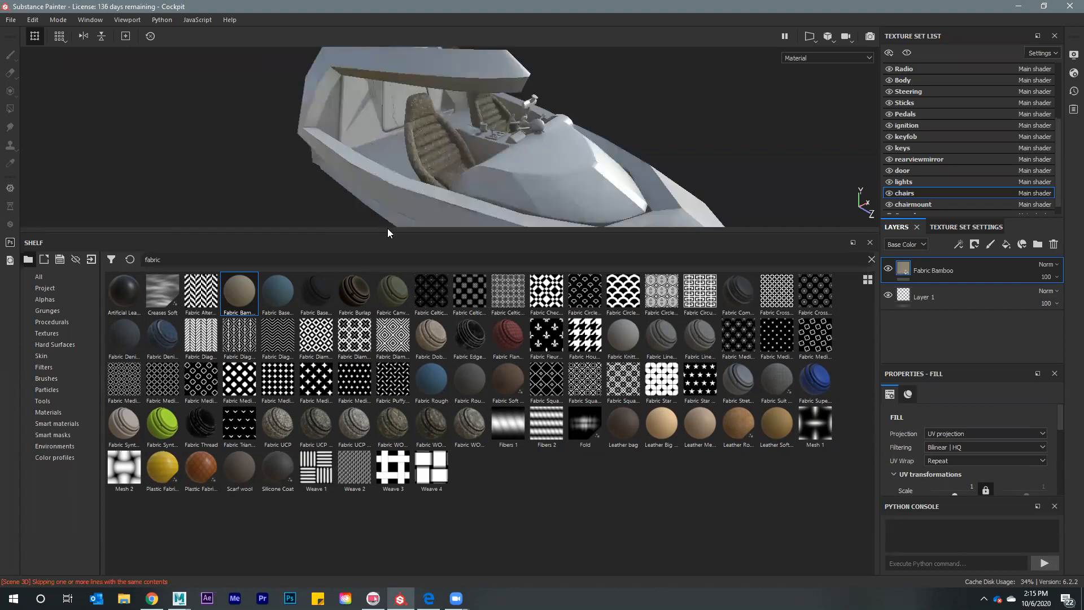
drag(387, 232, 386, 476)
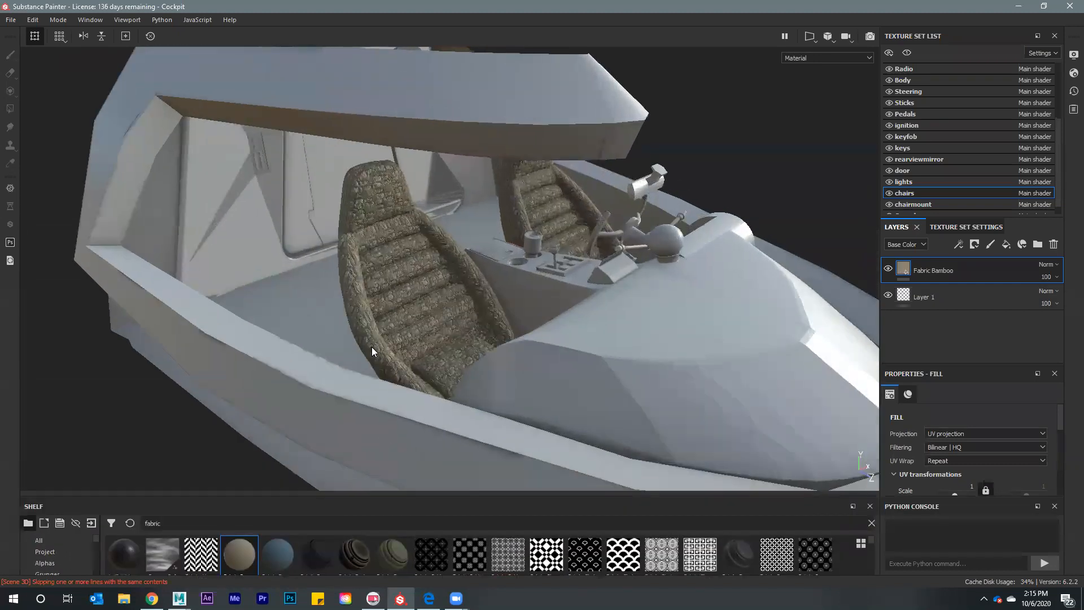
scroll(375, 351, up, 5)
alt+drag(355, 317, 956, 238)
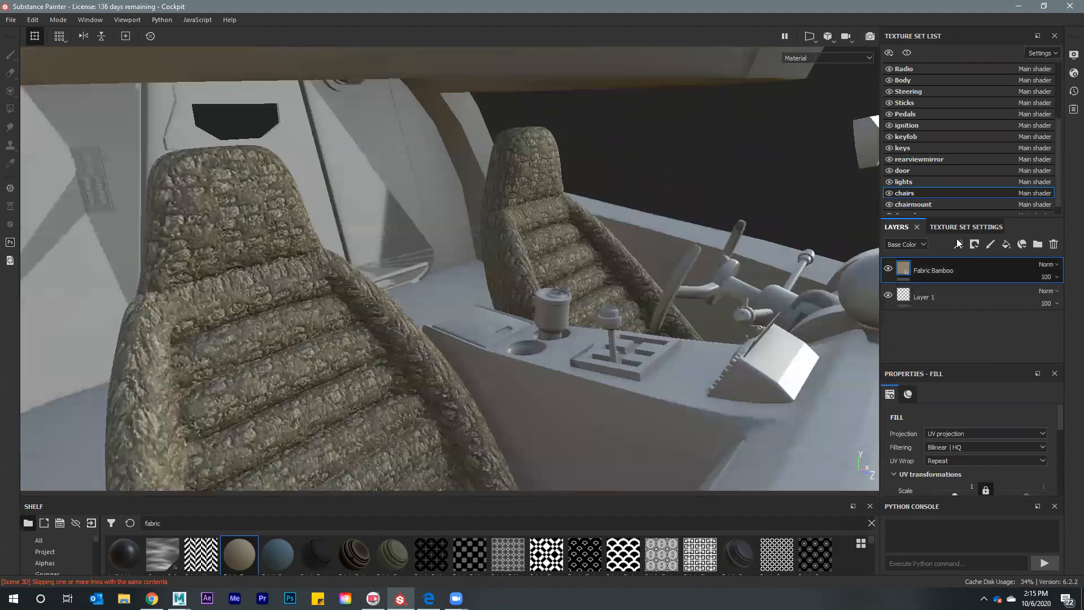
Dock the fill layer's properties beside the layer stack so both are shown together
click(950, 226)
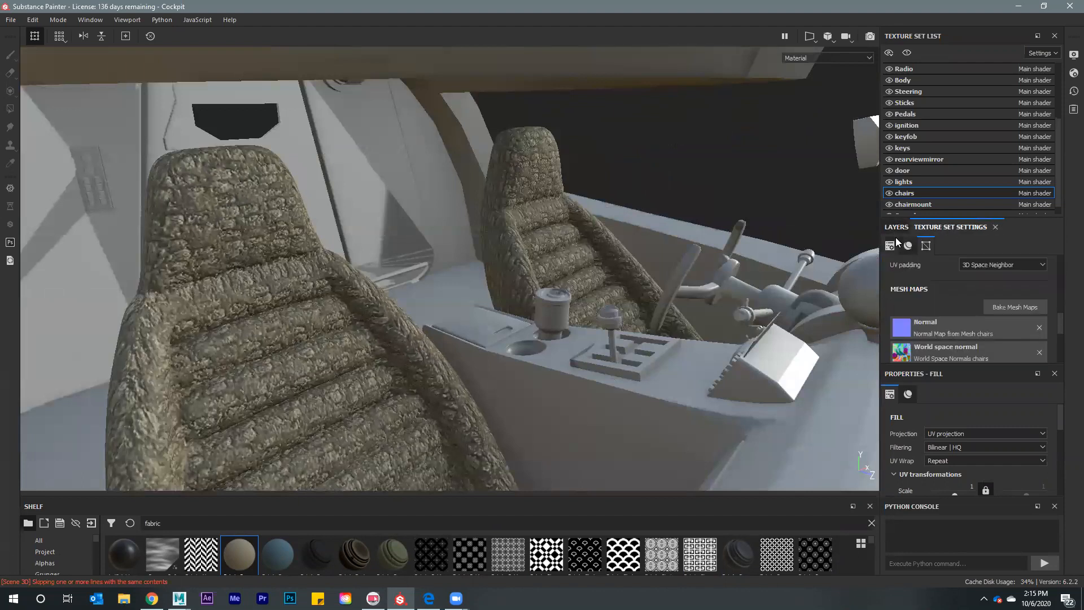
click(895, 227)
scroll(906, 415, down, 3)
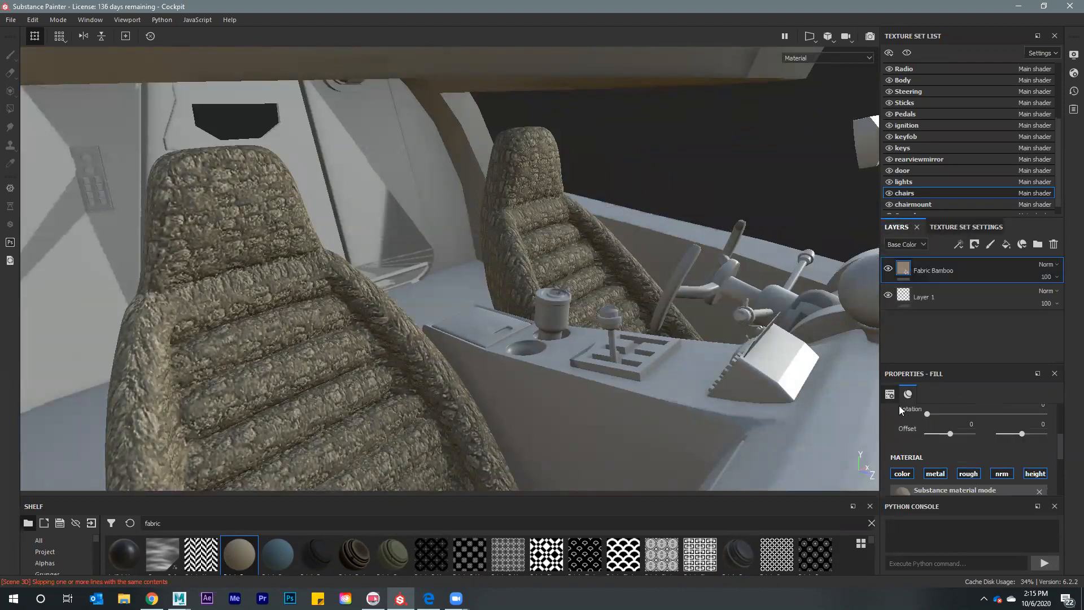
drag(888, 372, 844, 269)
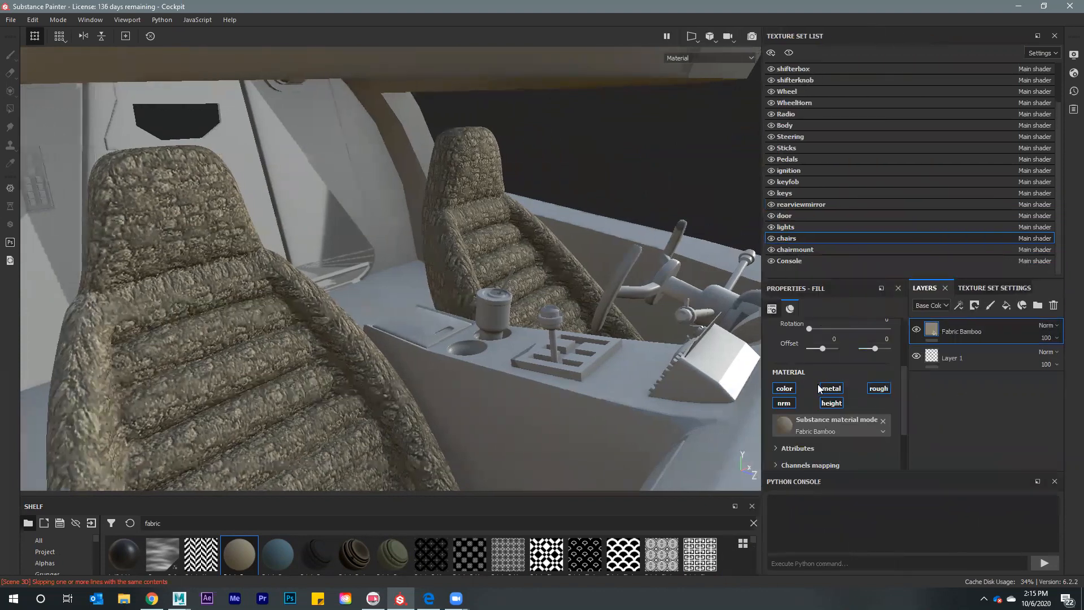
Change the Fabric Bamboo fill layer's projection to Tri-planar projection and inspect the chair
scroll(818, 387, up, 3)
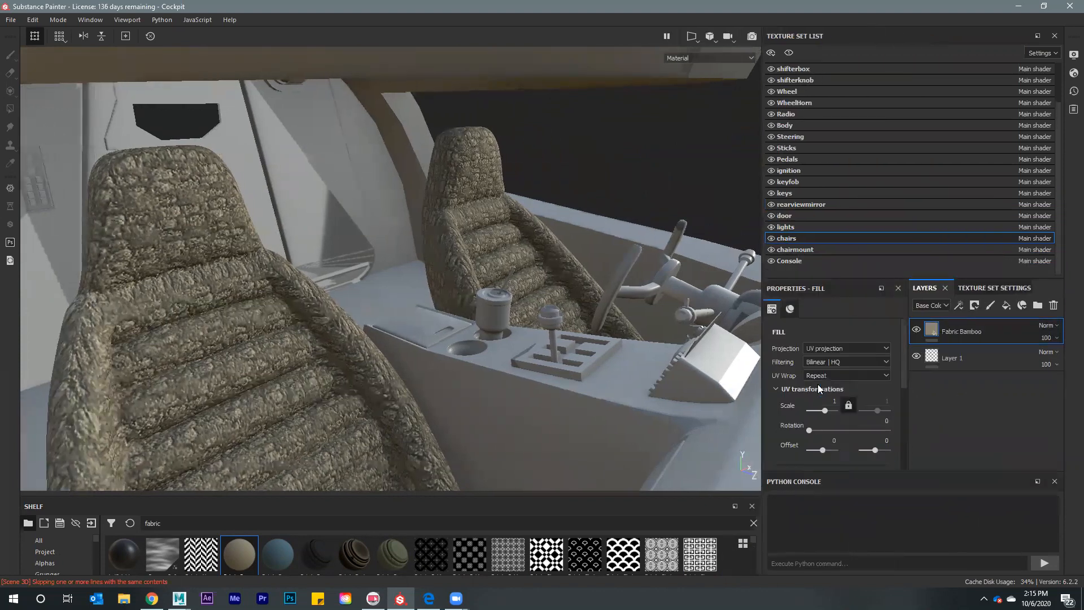
click(816, 348)
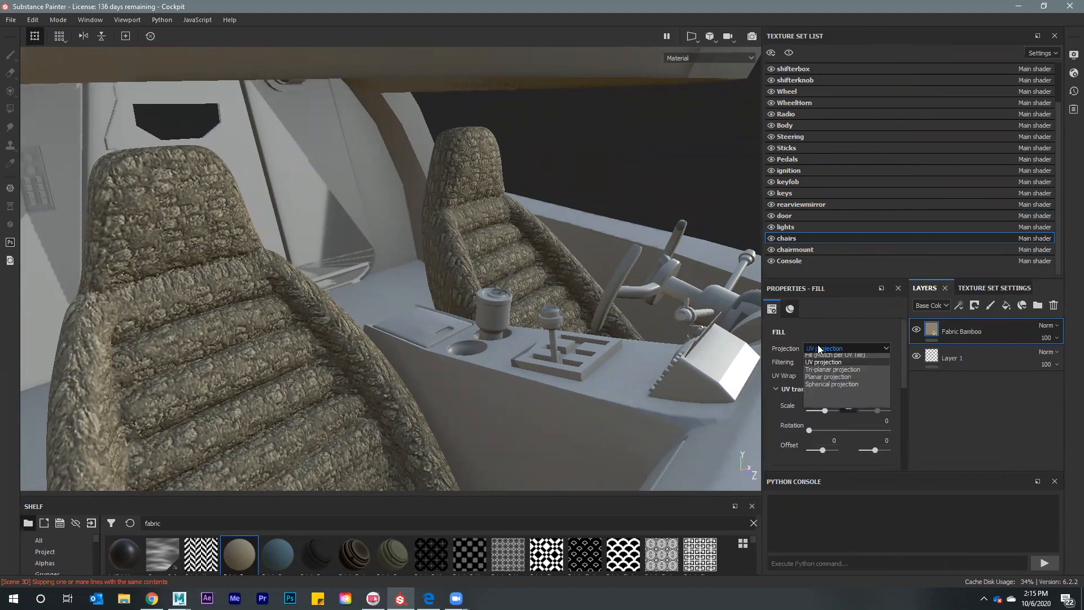
click(822, 372)
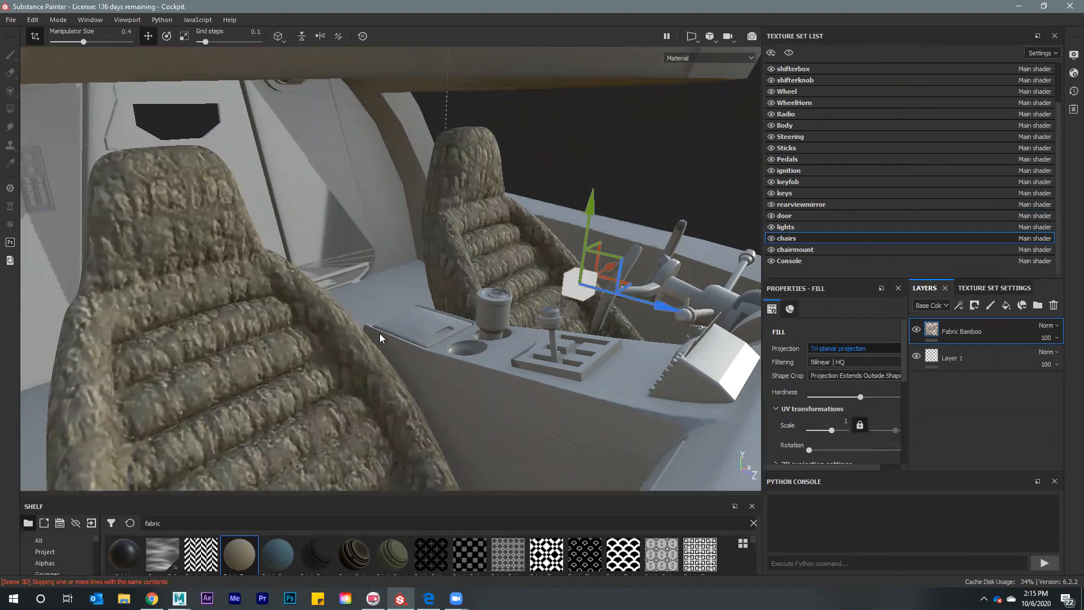
alt+drag(331, 225, 424, 314)
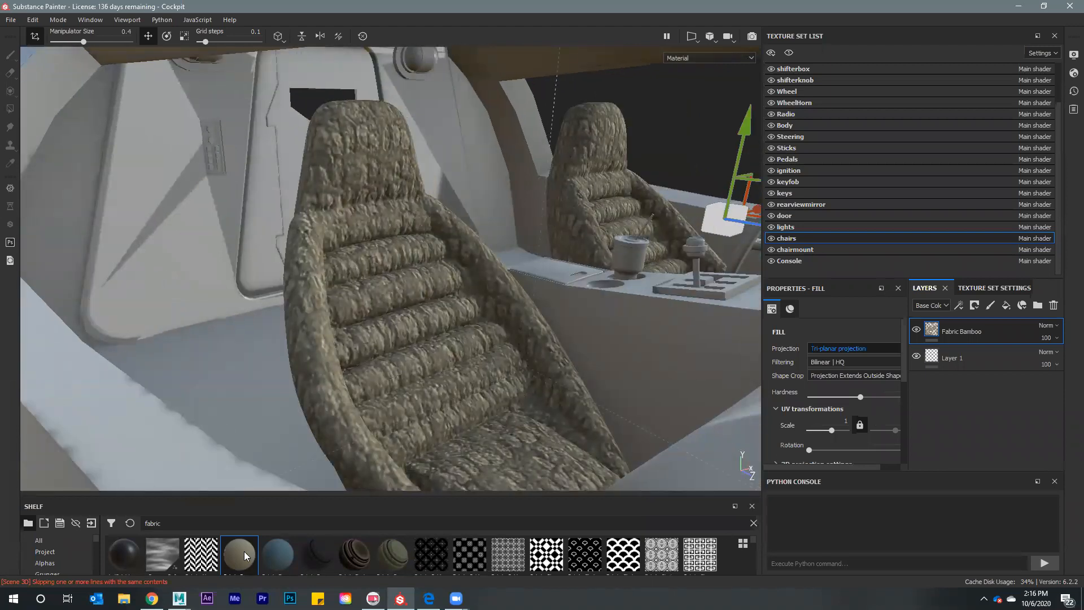
mouse_move(244, 556)
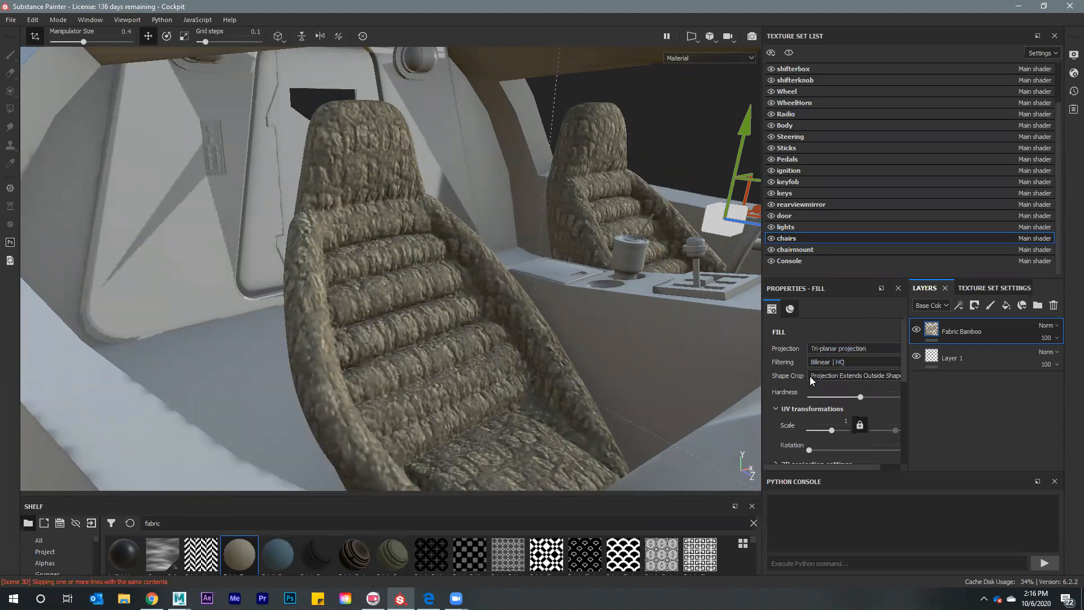
Set the Fabric Bamboo layer's UV scale to 5
click(832, 430)
click(841, 421)
text(5)
key(Return)
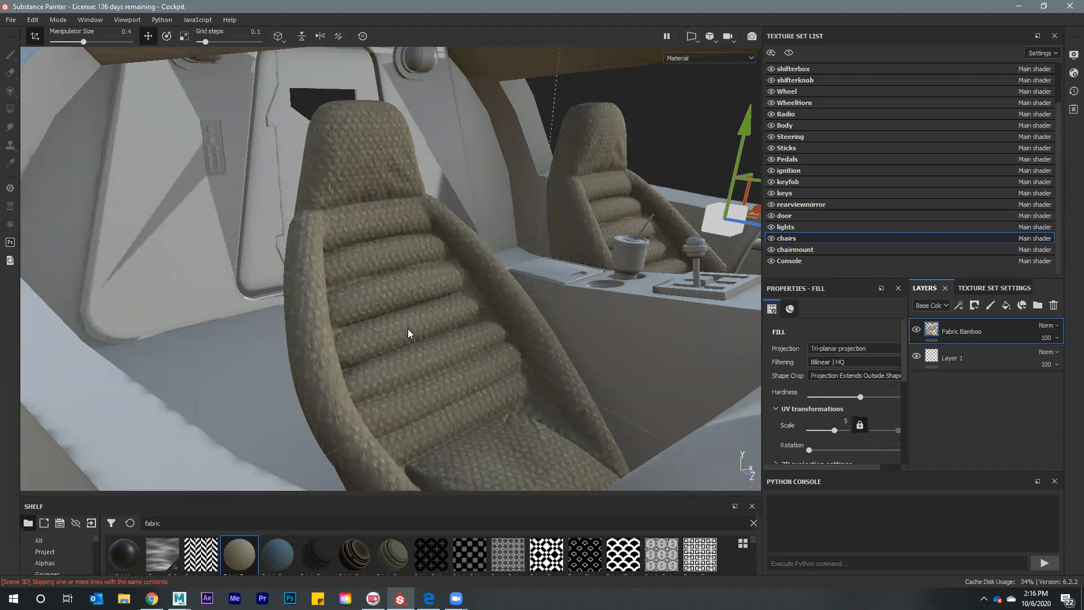
Inspect the seat fabric up close and set the Fabric Bamboo layer's UV scale to 10
alt+drag(493, 315, 440, 392)
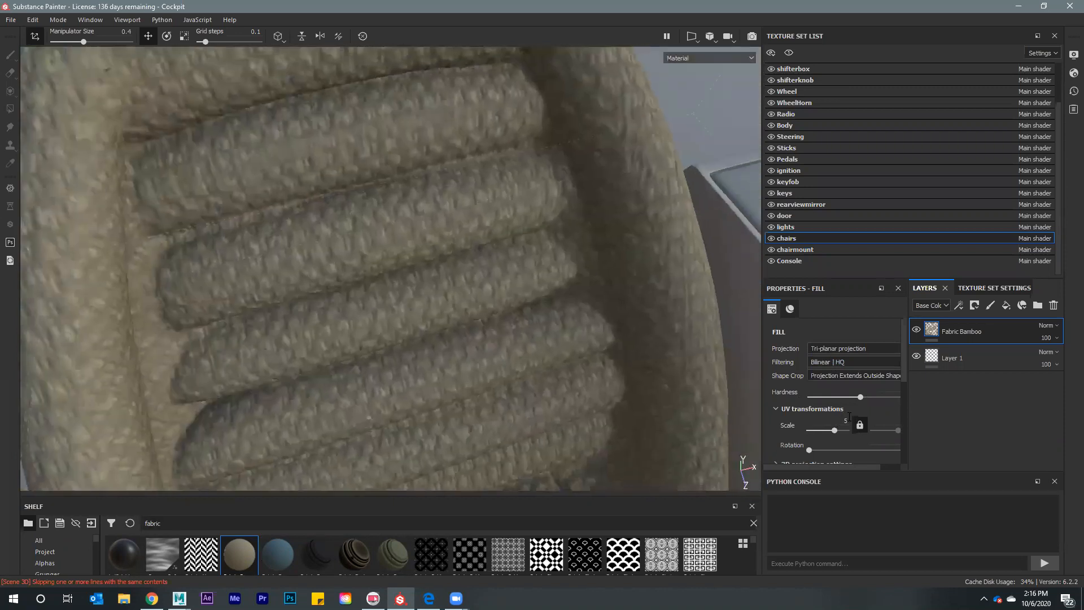
text(10)
key(Return)
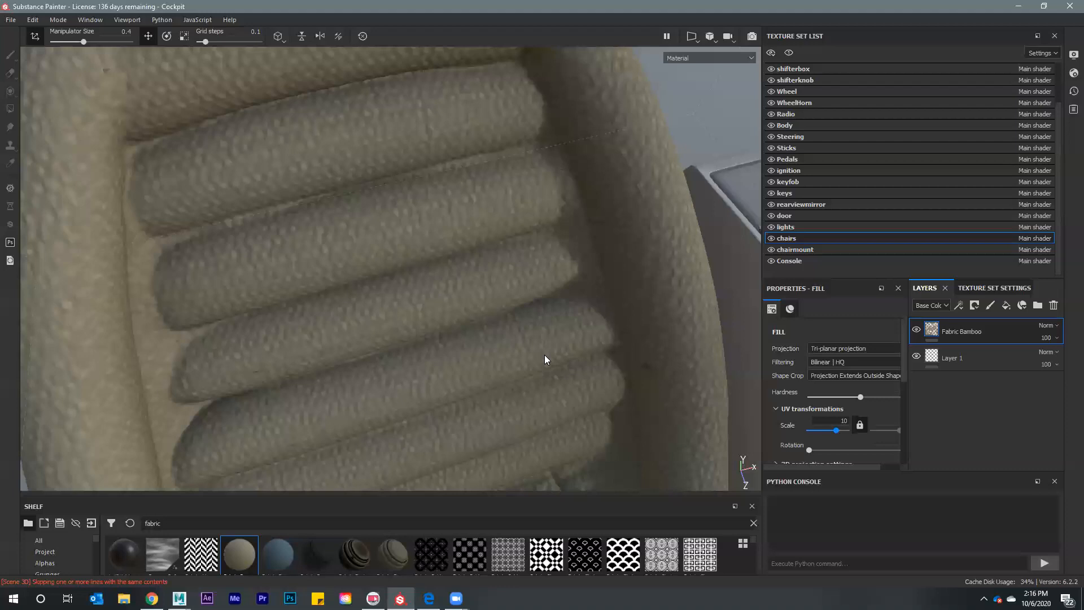
scroll(526, 342, down, 4)
alt+drag(666, 281, 503, 291)
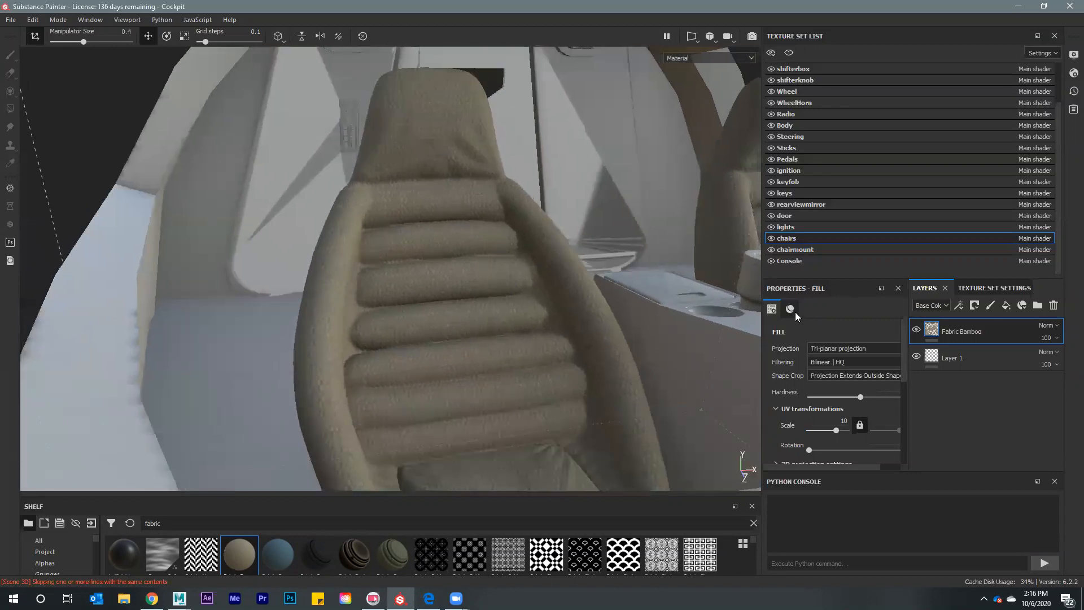
Raise the chairs texture set's size to 4096 and check the fabric detail on the seat
click(976, 287)
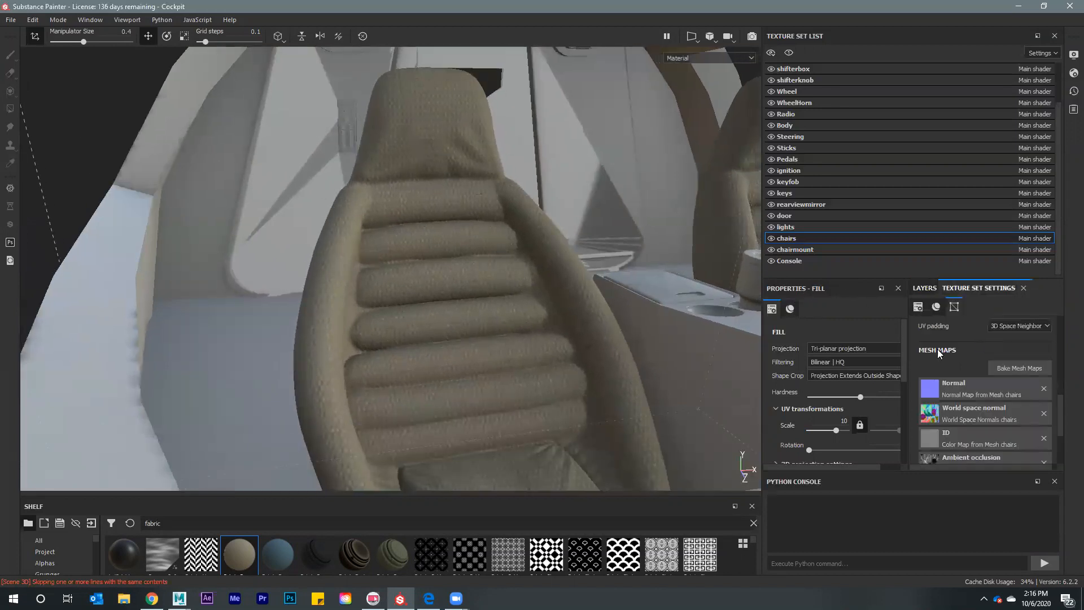
scroll(960, 372, up, 5)
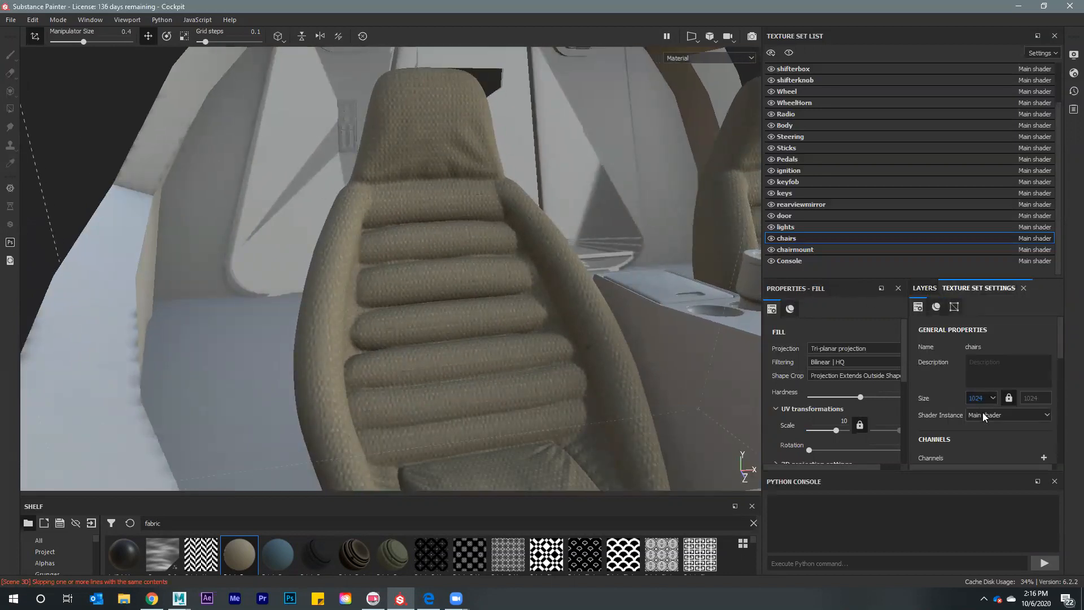
click(977, 440)
click(984, 396)
click(968, 440)
alt+drag(461, 372, 454, 370)
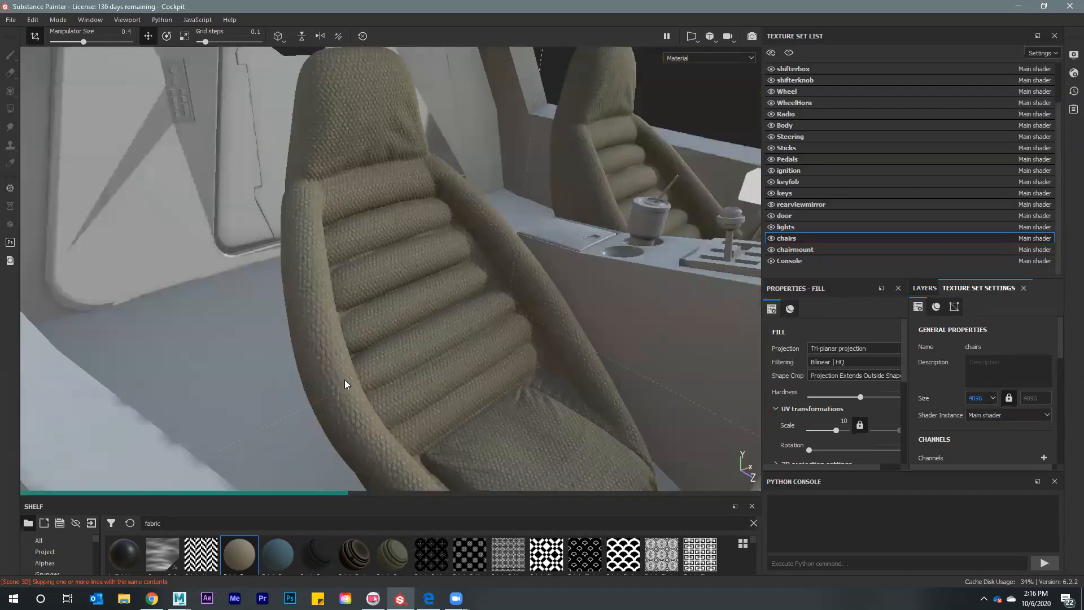
key(alt)
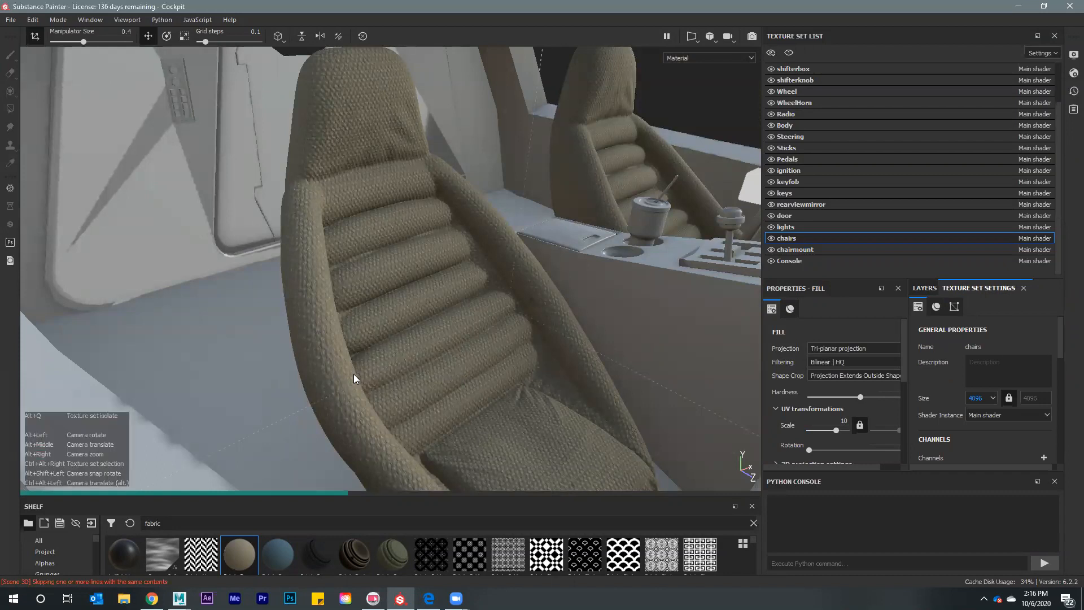
Change the Fabric Bamboo layer's colour parameter to a more saturated brown (R 0.365, G 0.298, B 0.140)
alt+drag(353, 373, 268, 384)
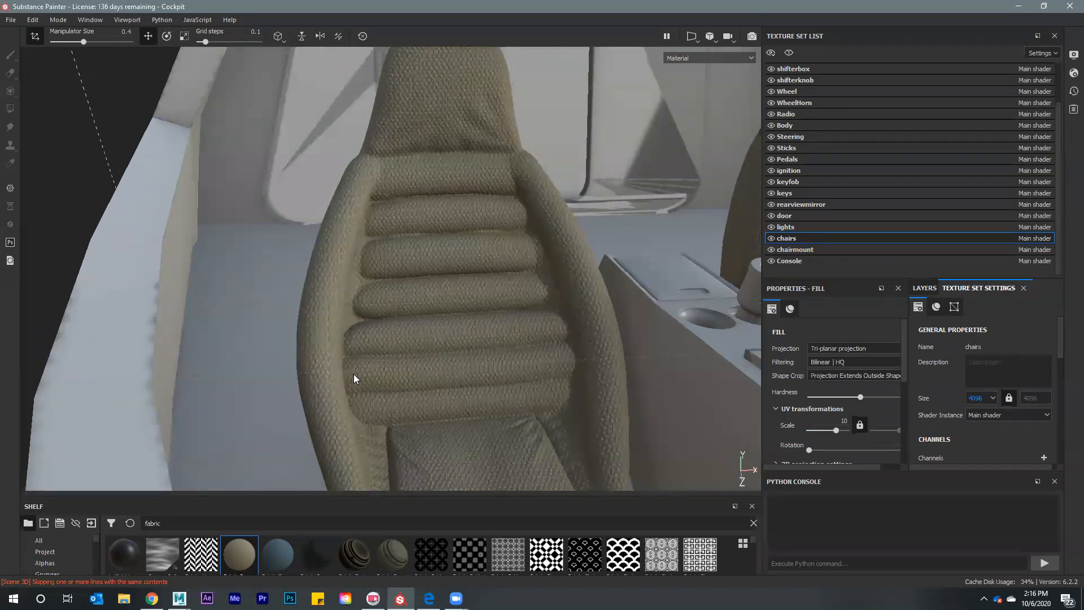
click(923, 288)
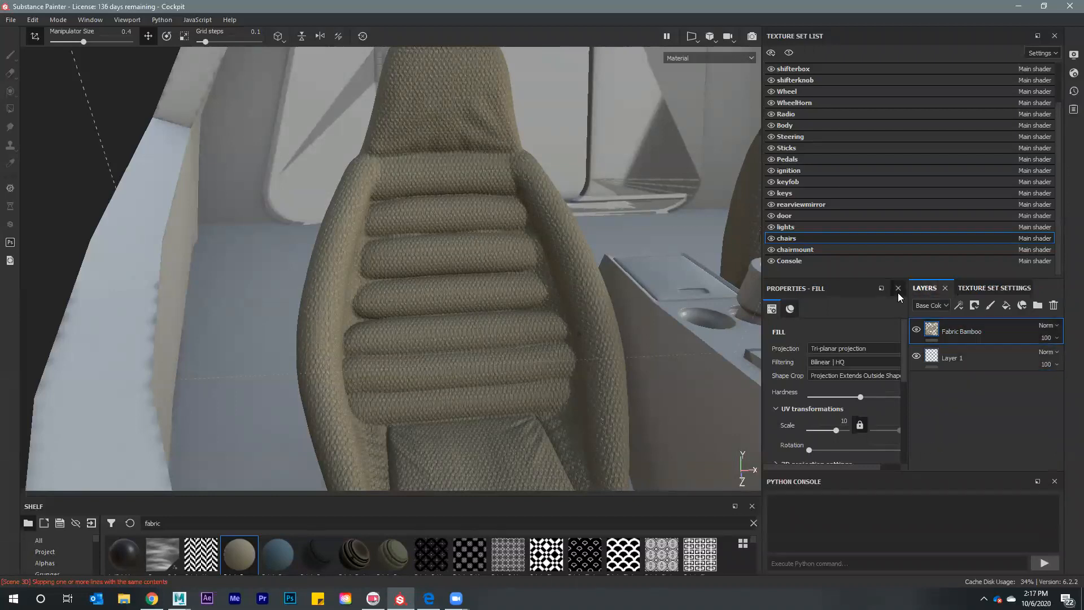
scroll(829, 375, down, 5)
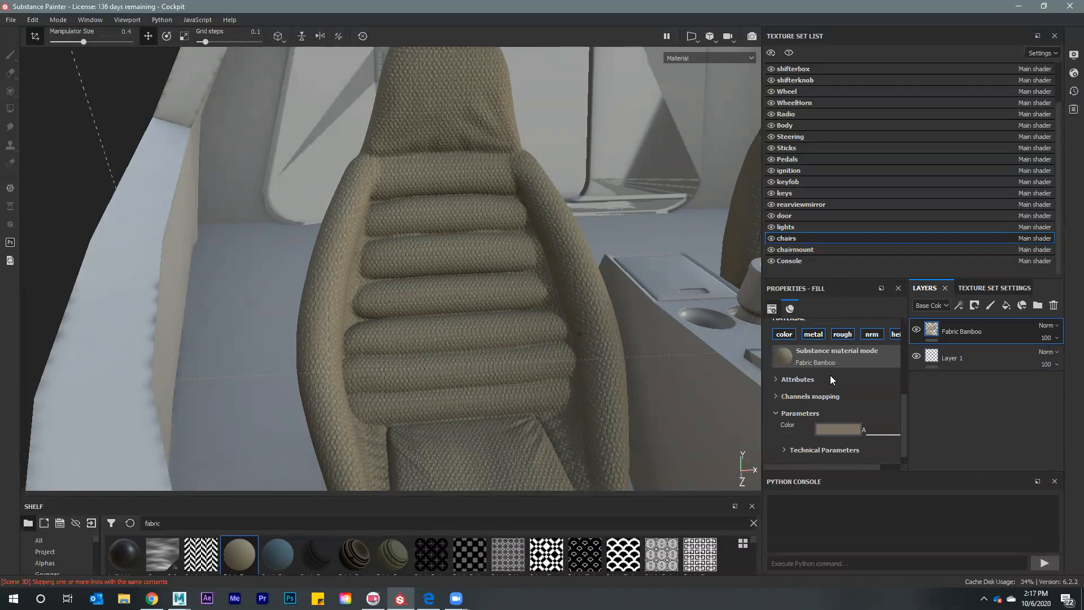
click(831, 415)
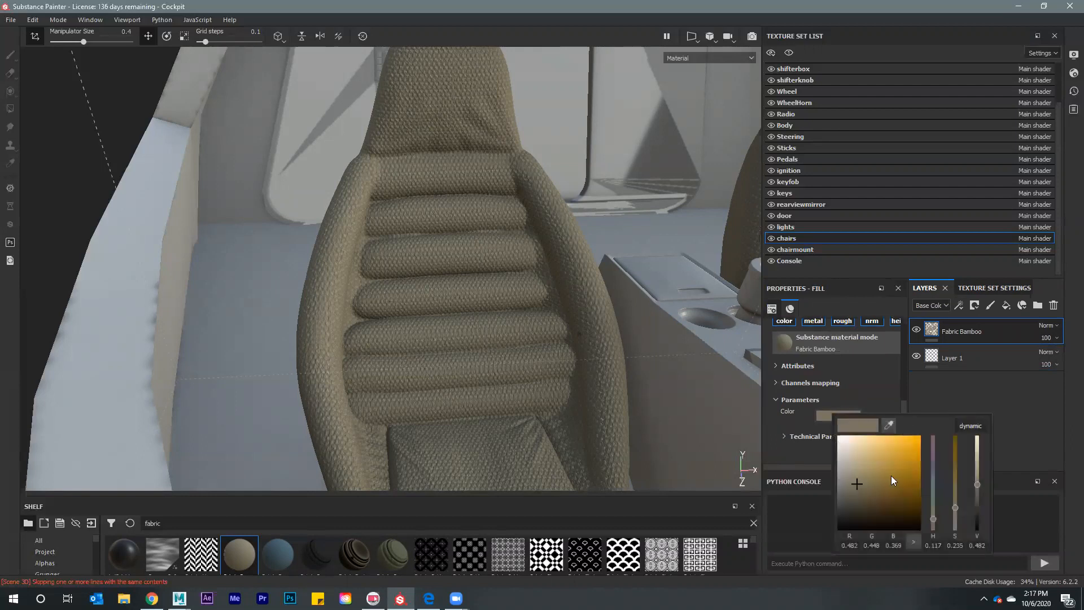
click(865, 494)
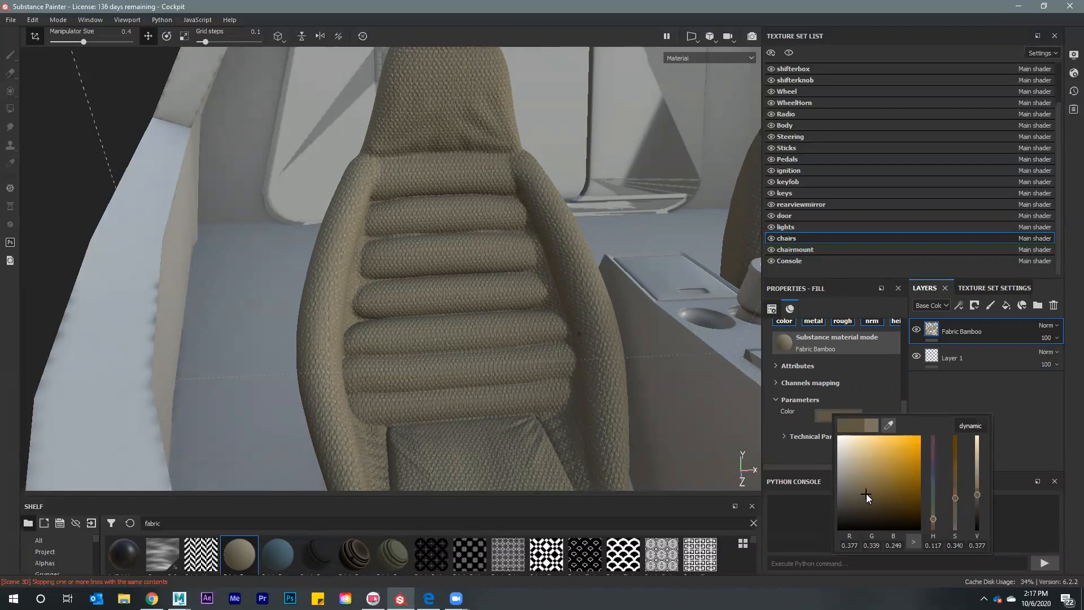
click(955, 472)
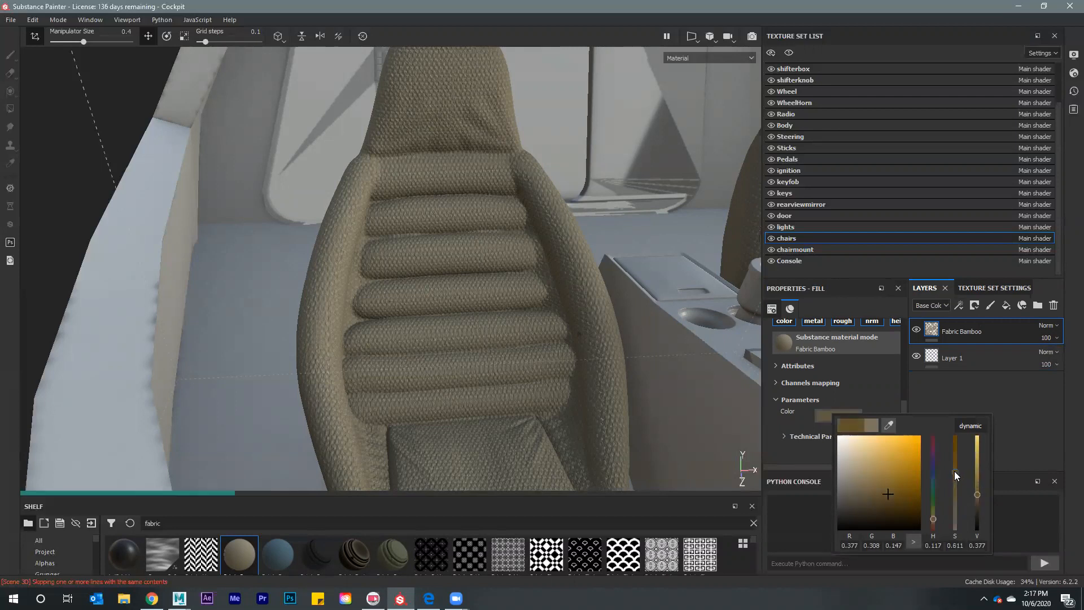
click(977, 492)
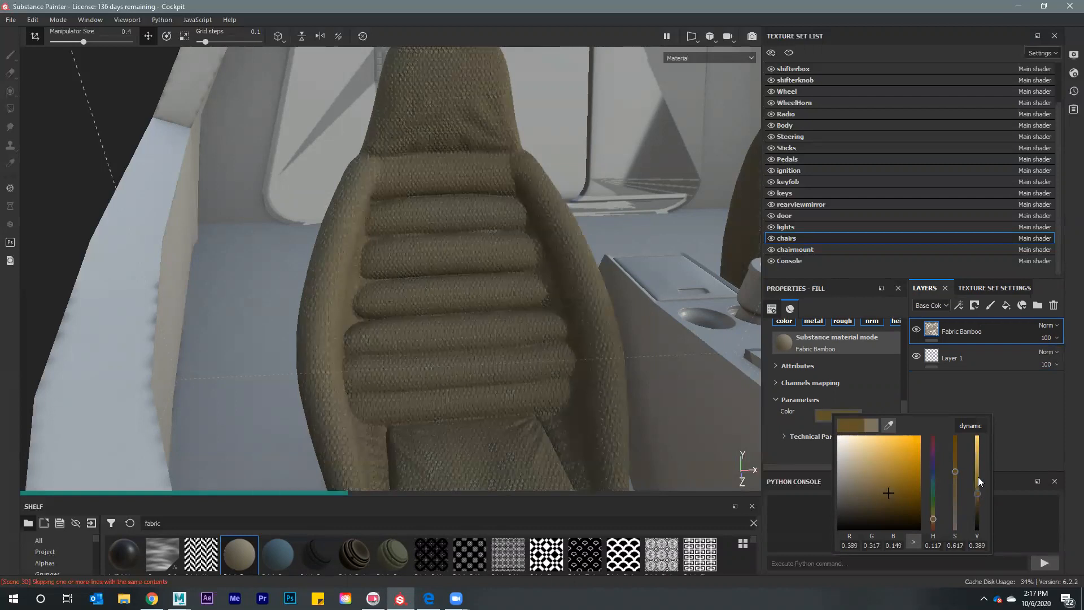
click(976, 495)
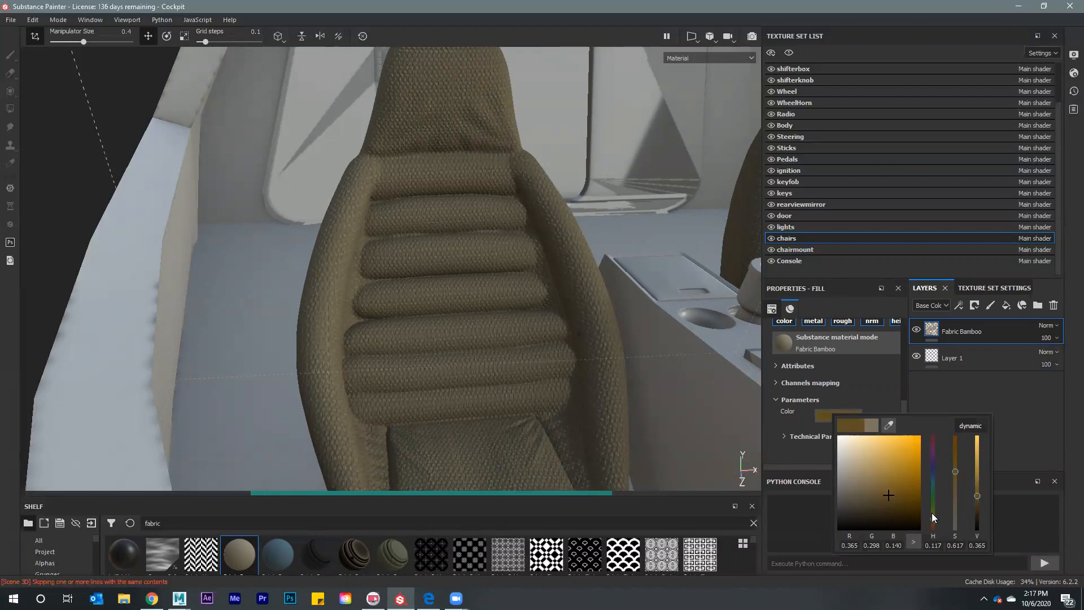
Lower the chairs texture set's size to 2048 and darken the Fabric Bamboo colour to R 0.269, G 0.233, B 0.147
click(989, 286)
click(980, 396)
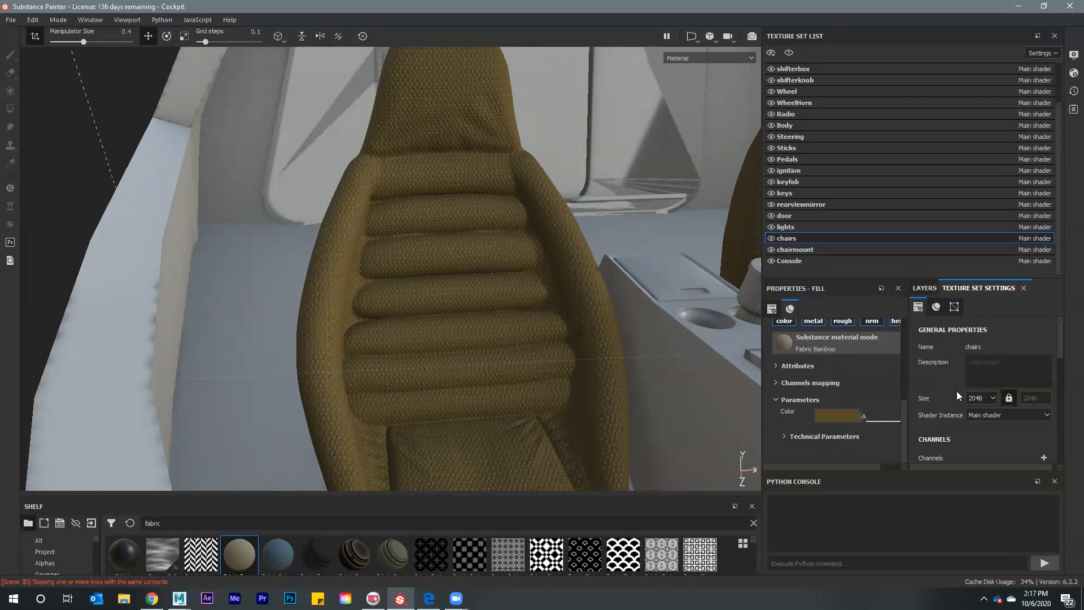
click(841, 417)
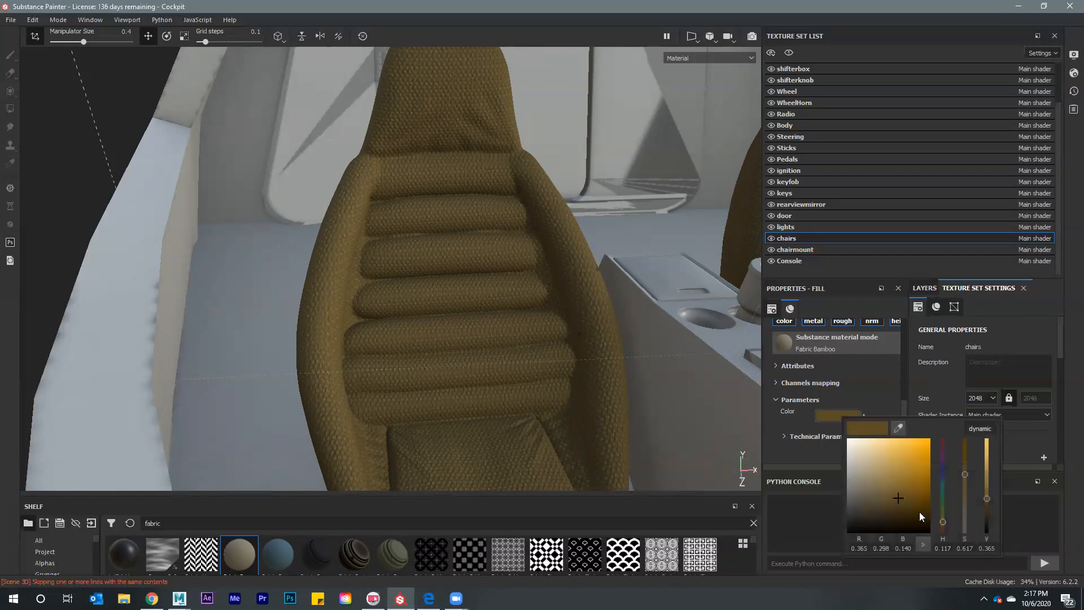
click(882, 504)
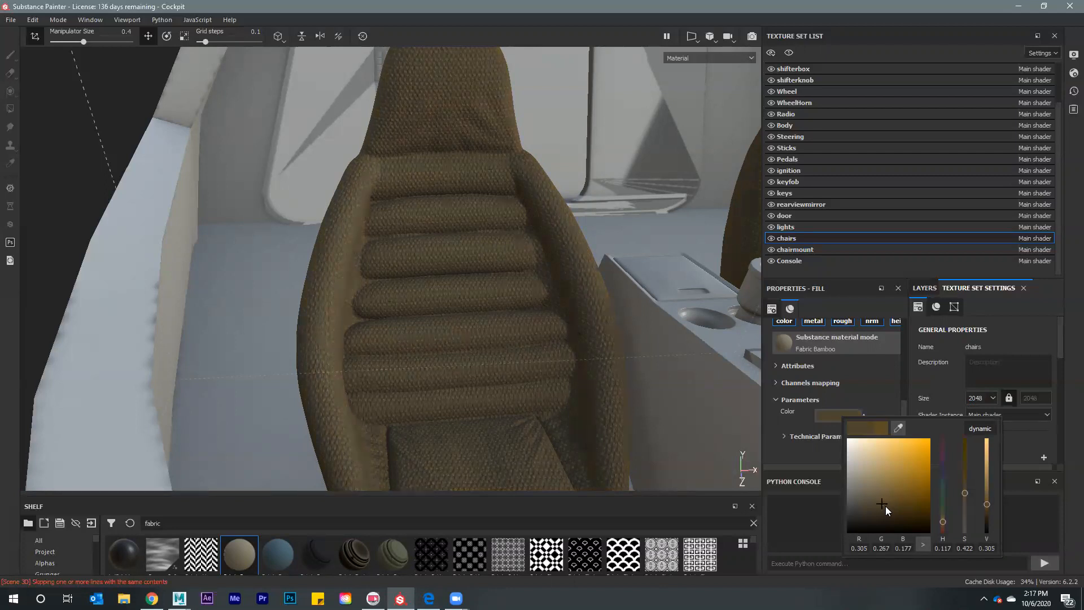
click(884, 507)
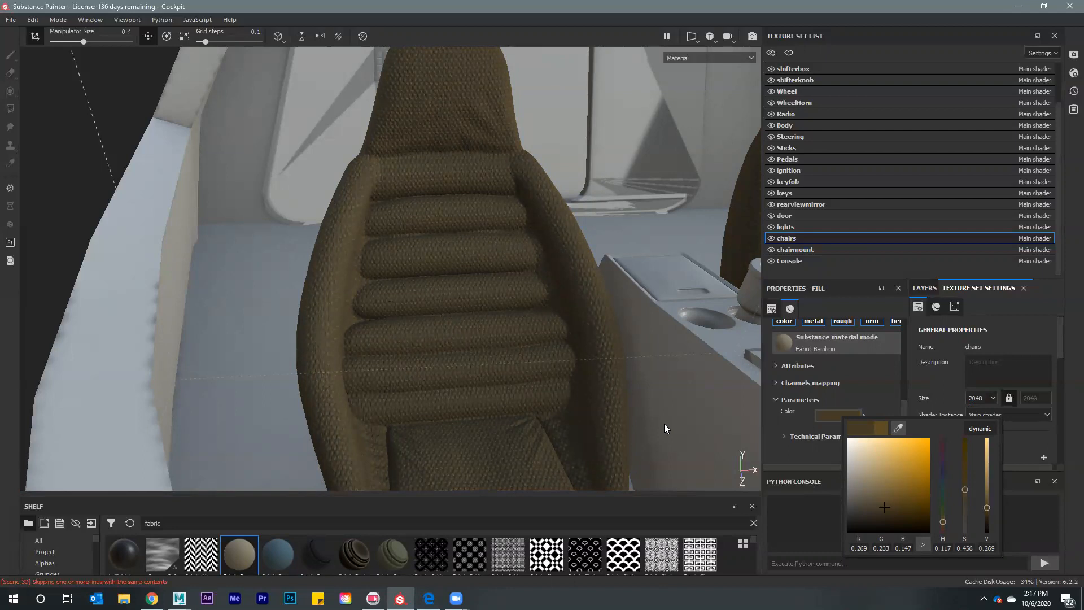
click(490, 397)
alt+drag(491, 363, 668, 334)
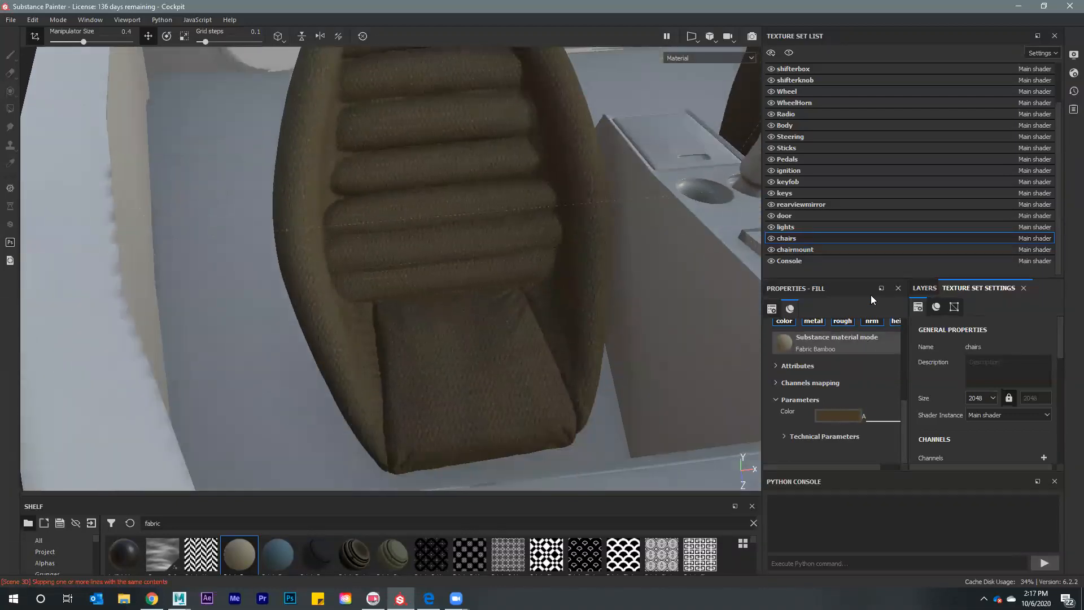
Add a paint layer above Fabric Bamboo and, on top of it, a fill layer with a pure black base colour
click(924, 288)
click(989, 305)
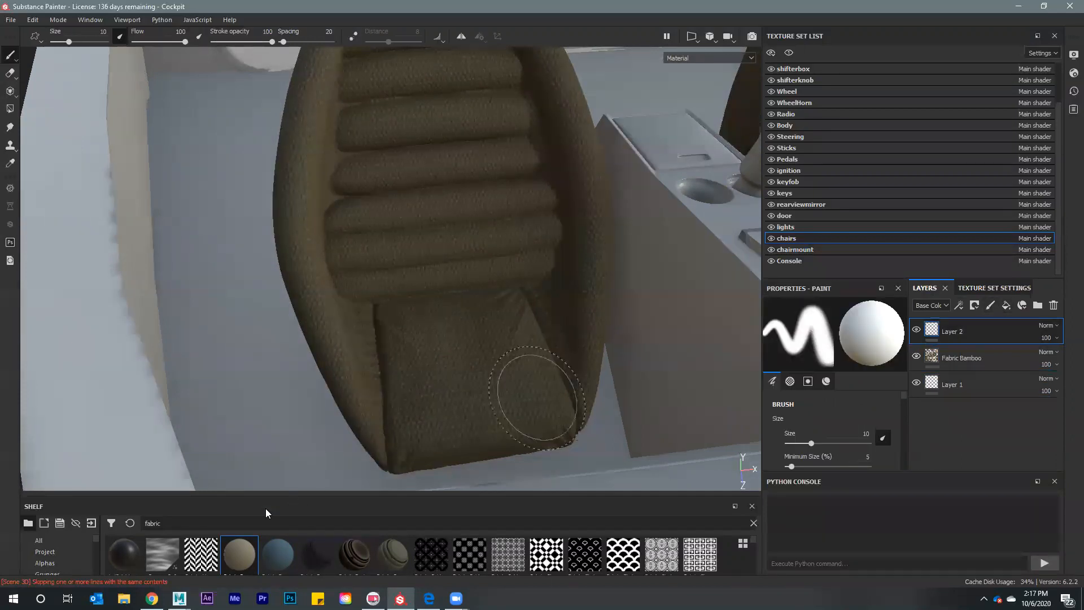
drag(238, 495, 237, 441)
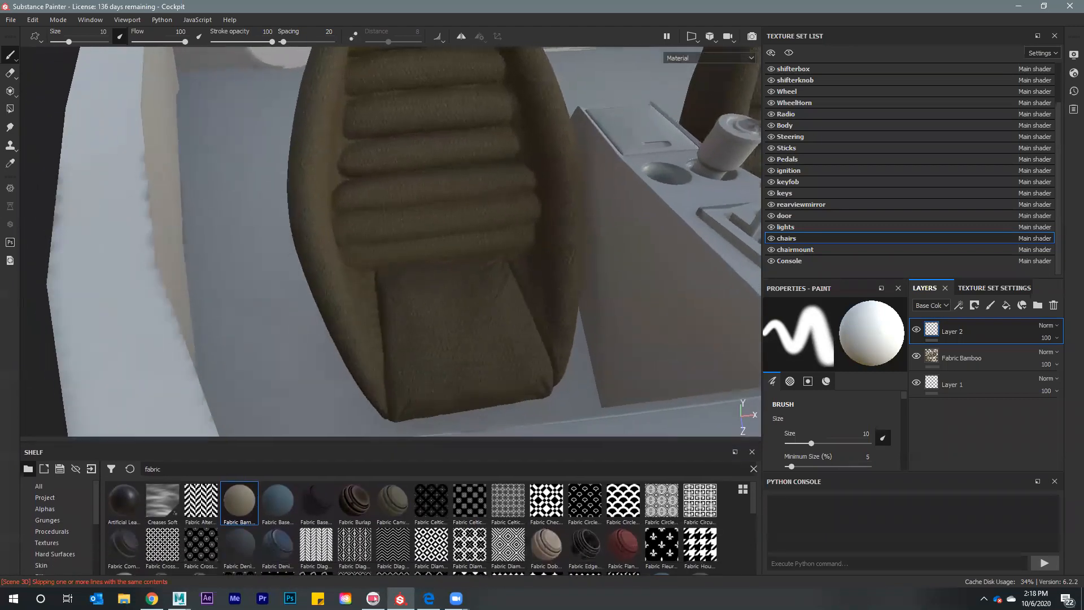
click(1007, 306)
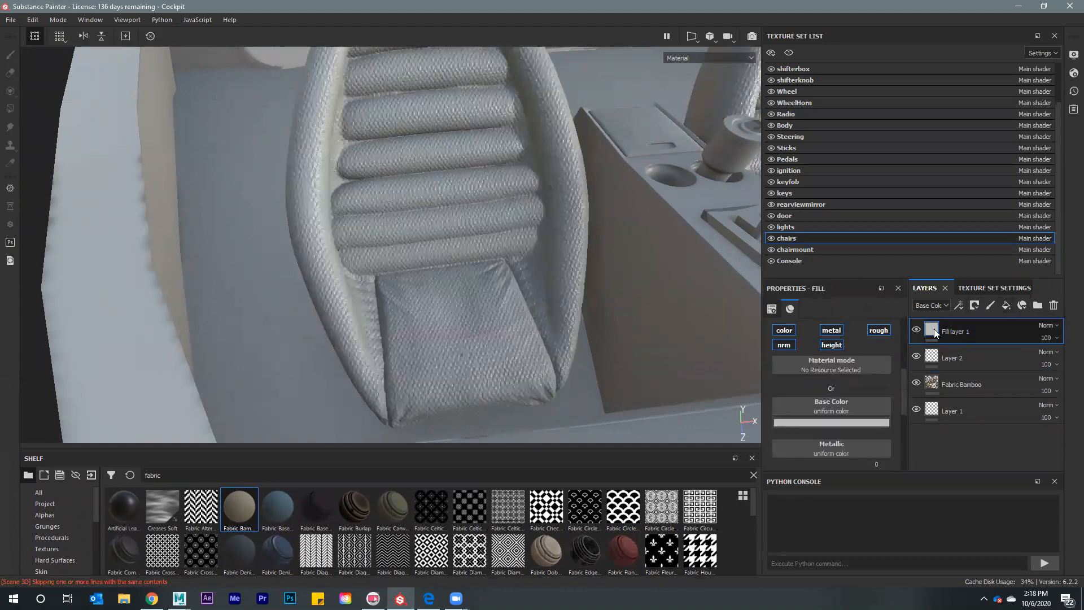
click(834, 422)
drag(863, 493, 813, 551)
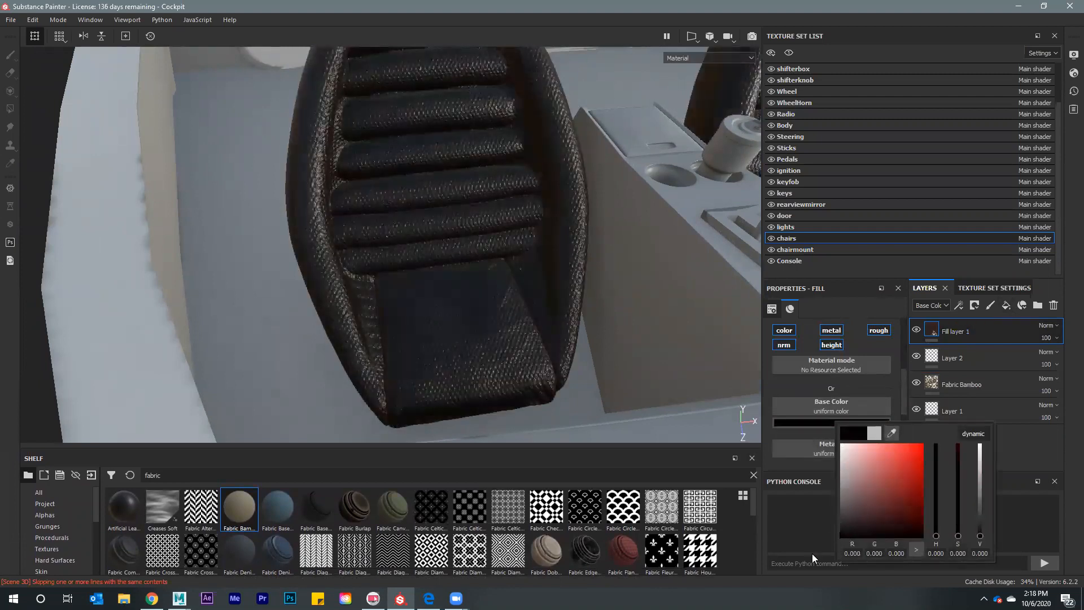
Give the black fill layer a black mask and add a generator to the mask using the Dirt preset
click(974, 305)
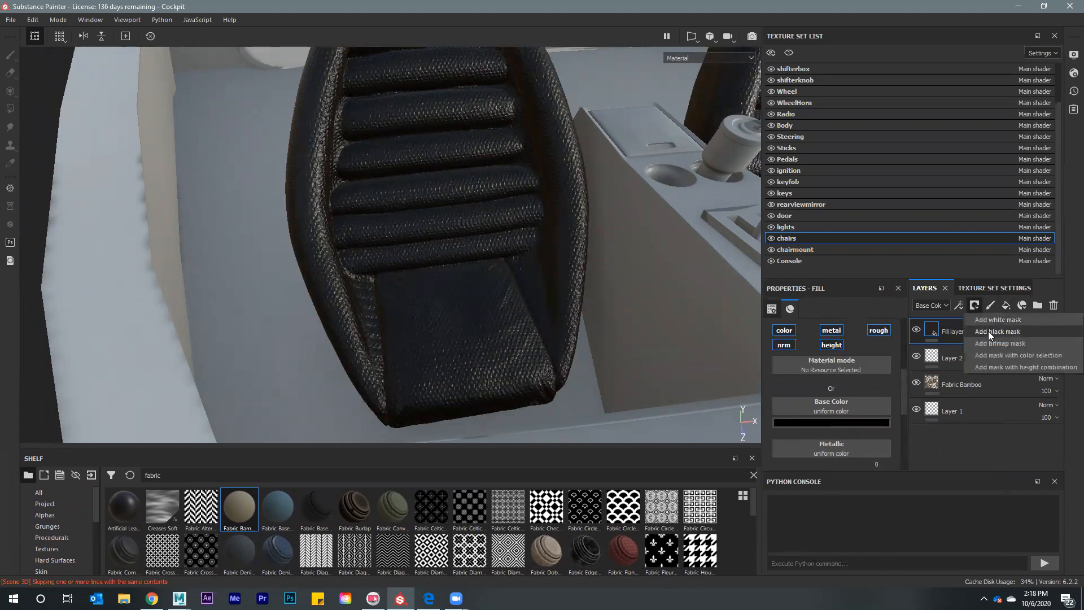
click(987, 329)
right_click(967, 328)
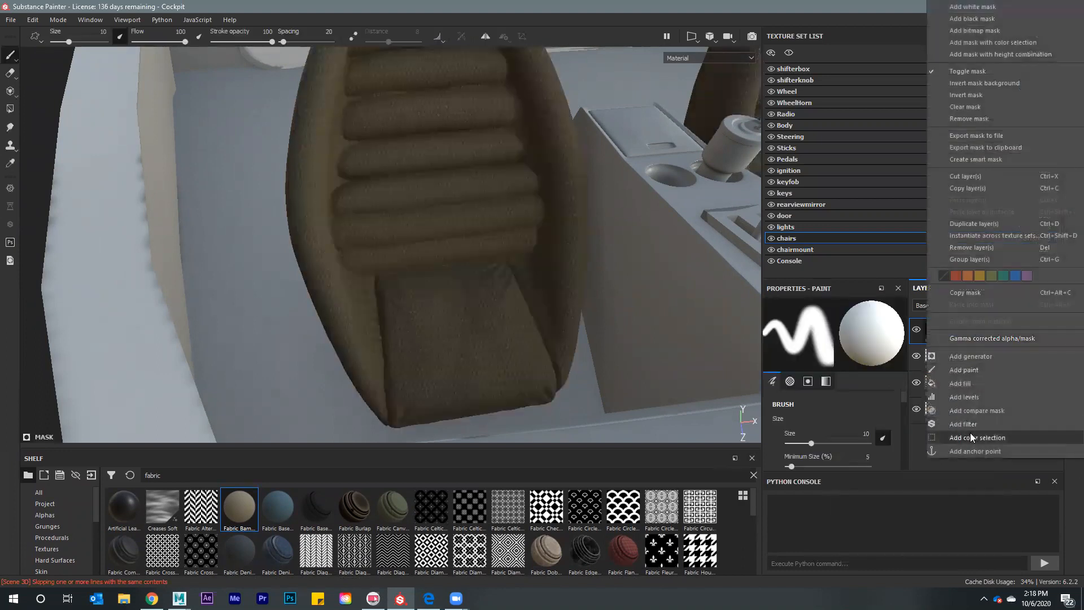
click(971, 356)
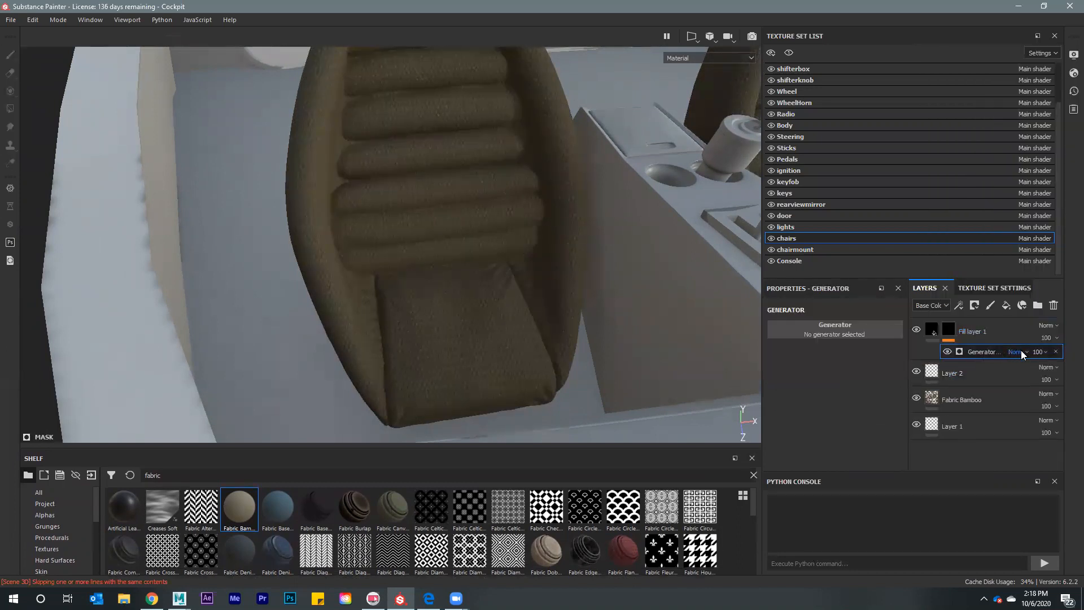
right_click(992, 350)
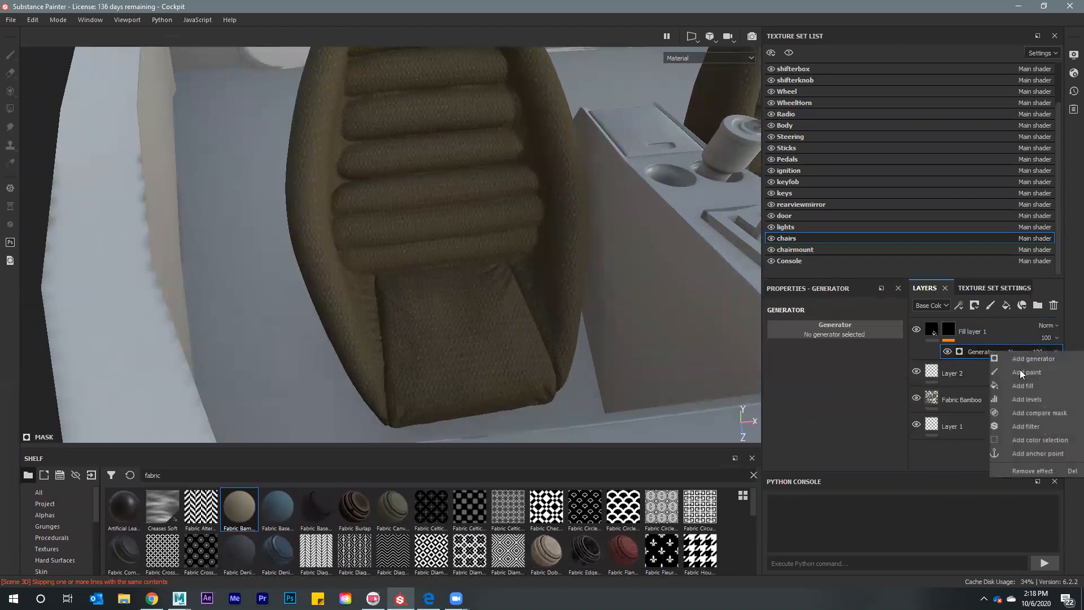
click(958, 350)
right_click(978, 353)
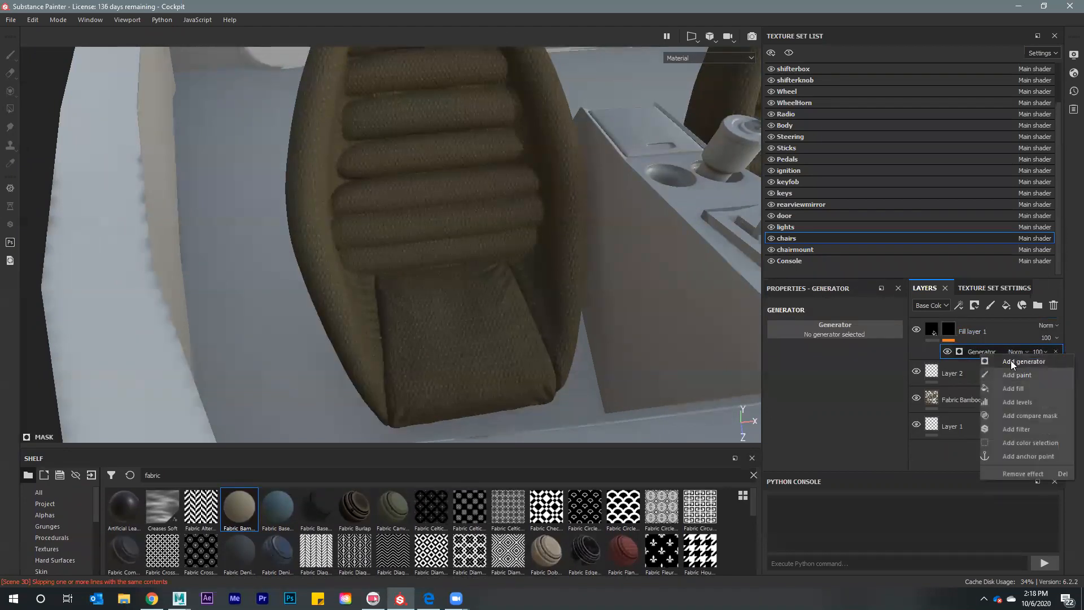
click(959, 349)
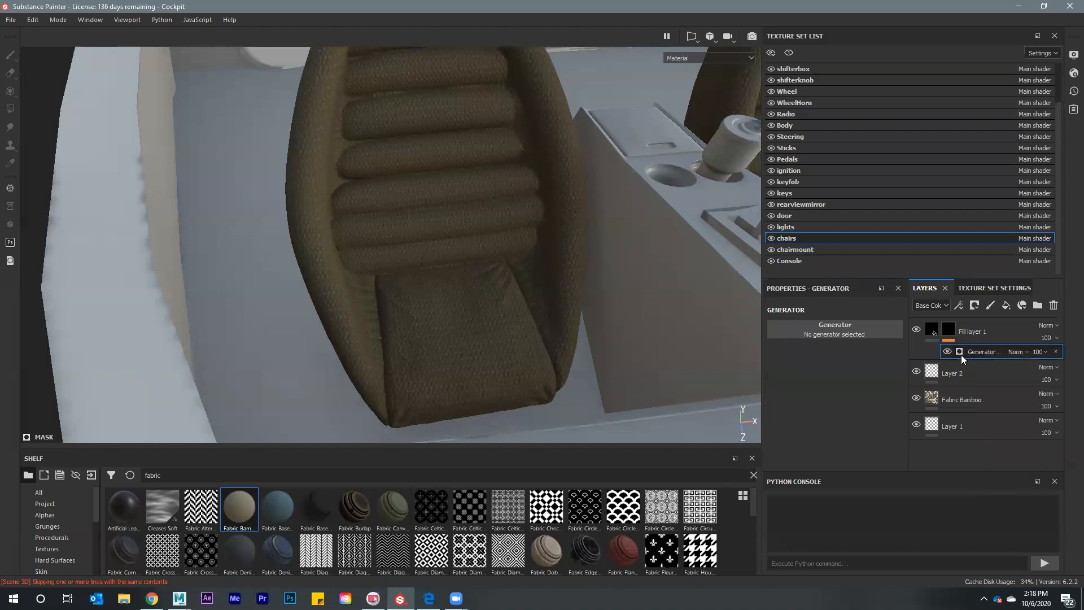
click(831, 341)
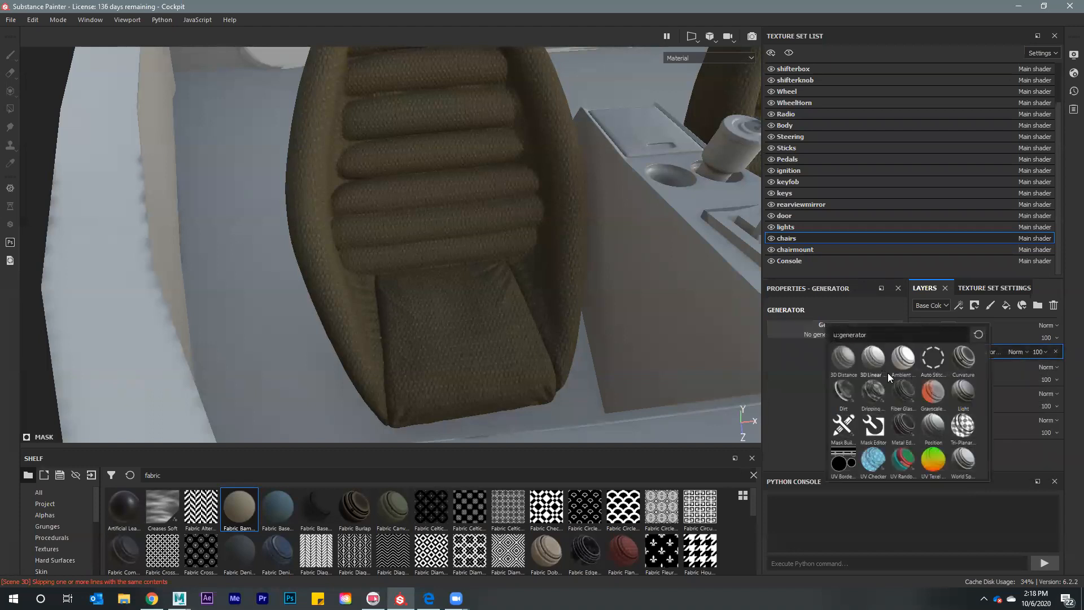
click(843, 391)
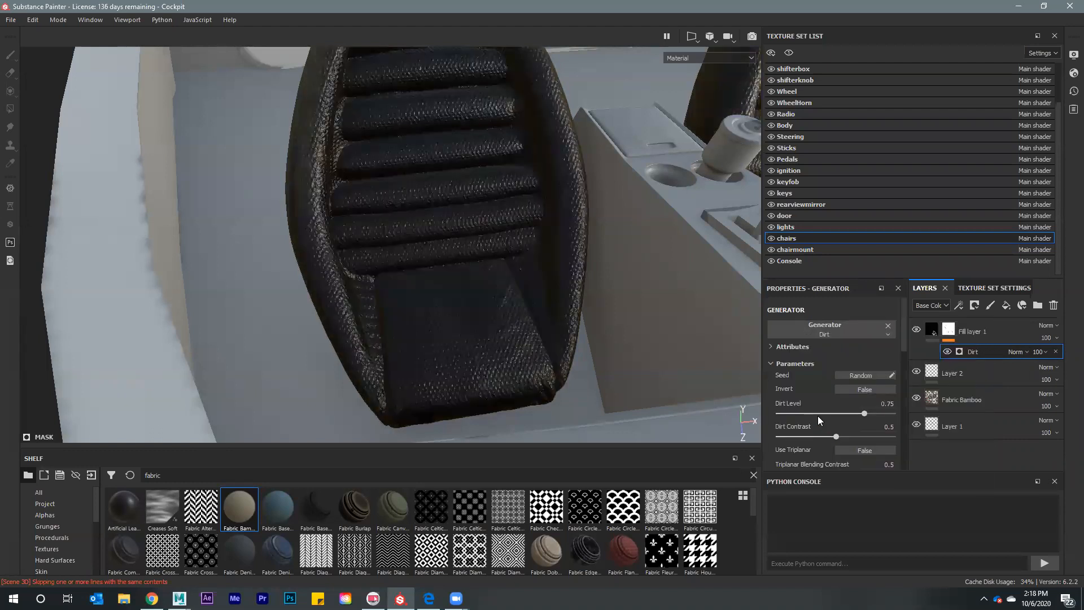
Lower the generator's Dirt Level to 0.21 and check the result on both chairs
click(827, 412)
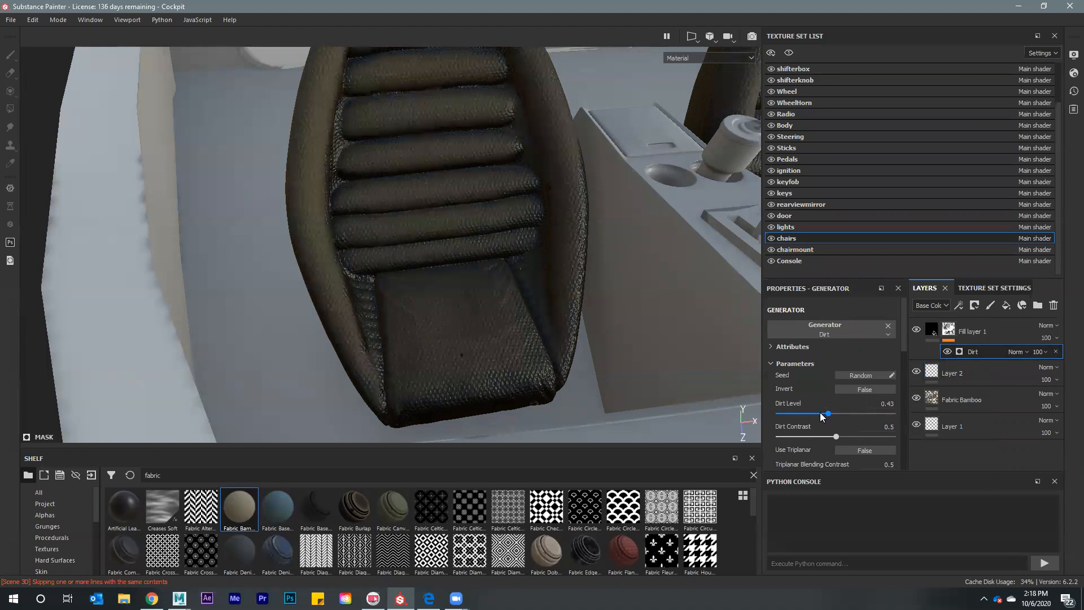
mouse_move(823, 414)
mouse_down()
mouse_move(768, 421)
mouse_move(821, 416)
mouse_move(802, 414)
mouse_up()
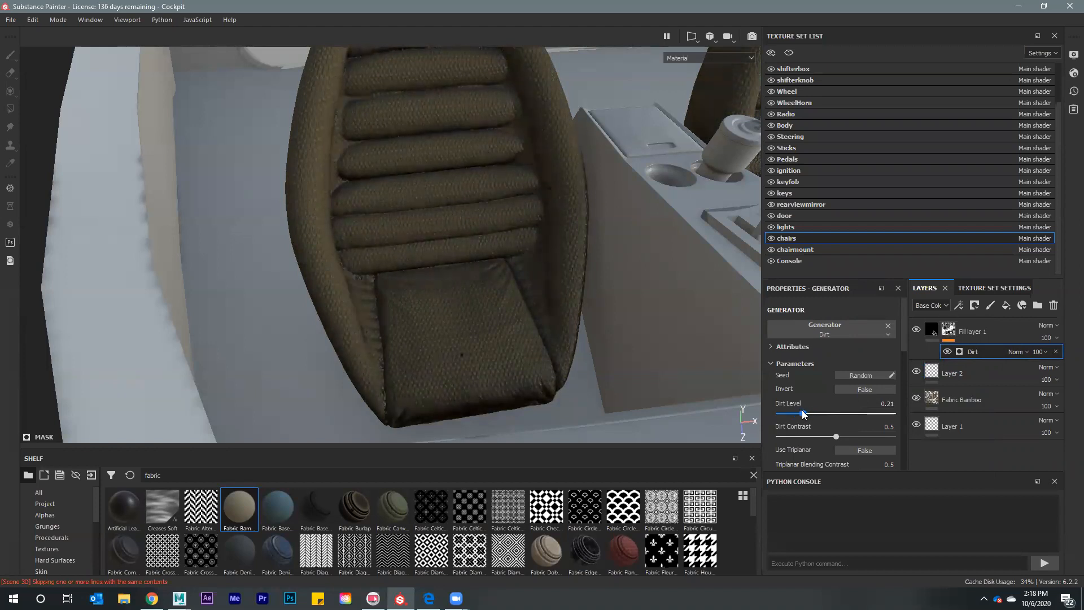
alt+drag(515, 281, 453, 284)
alt+drag(450, 337, 483, 283)
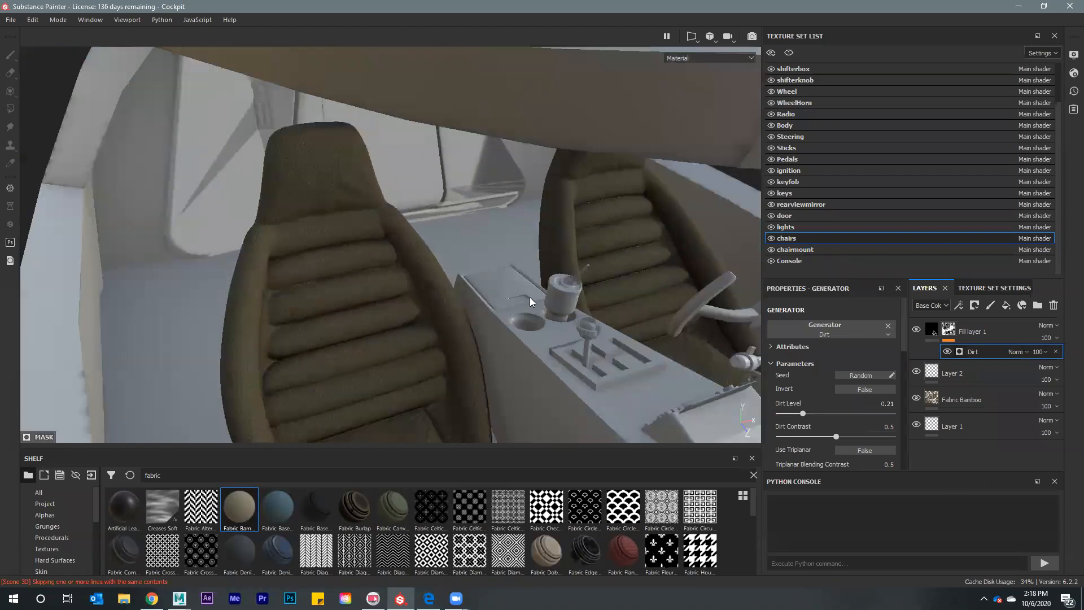
Try low and high Dirt Contrast values while inspecting the seat, and settle on a Dirt Contrast of 0.32
click(812, 437)
alt+drag(416, 353, 534, 366)
alt+right_drag(535, 366, 525, 212)
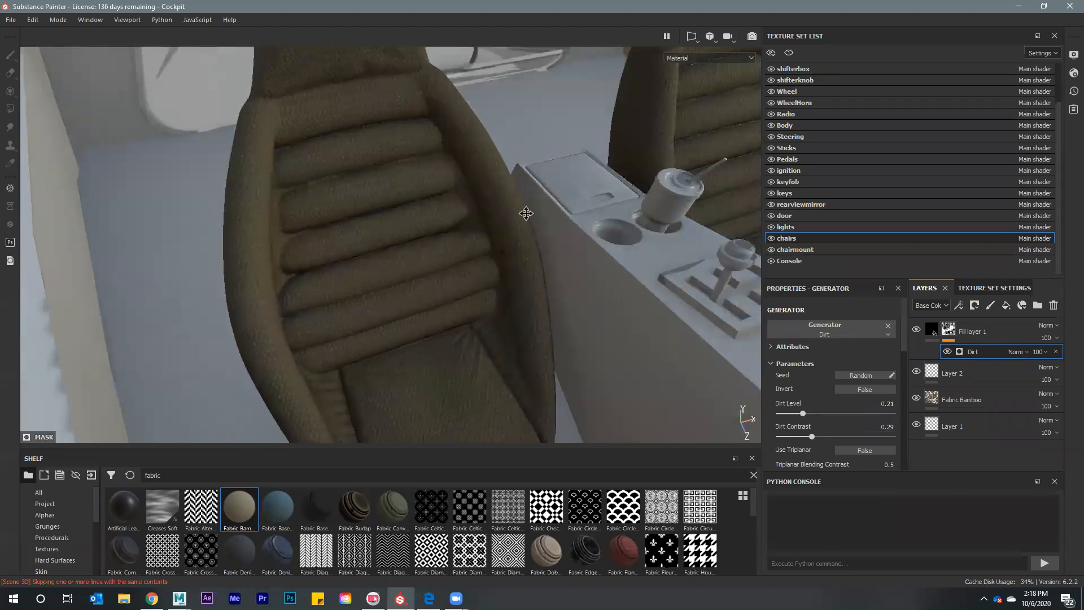
alt+middle_drag(495, 389, 518, 289)
drag(810, 436, 789, 438)
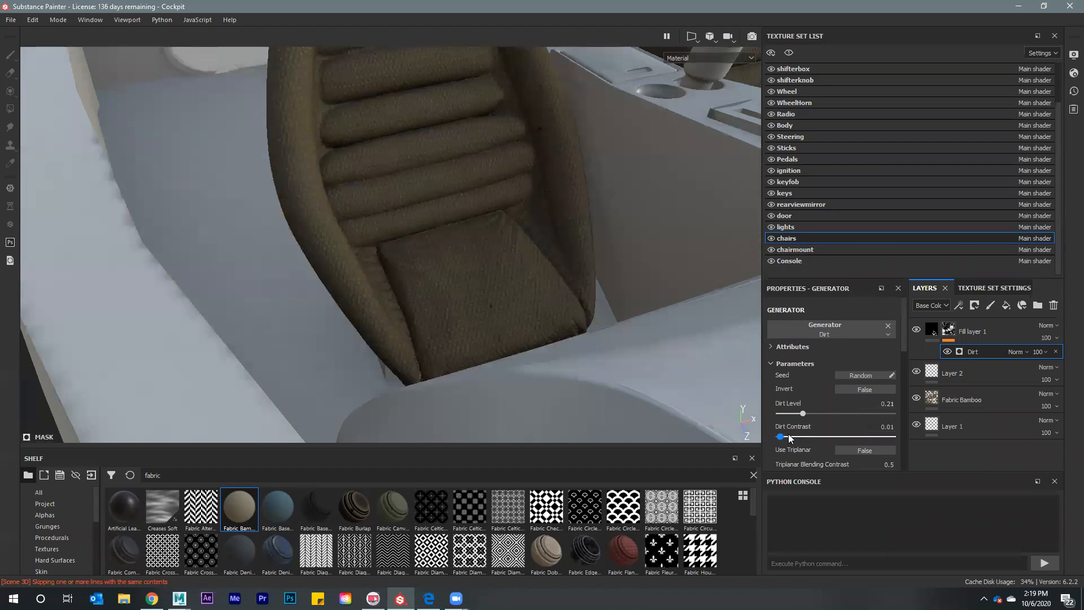
drag(887, 436, 817, 436)
click(816, 436)
click(800, 436)
Adjust the generator's Dirt Level to 0.26 and check the chair from the front
click(815, 413)
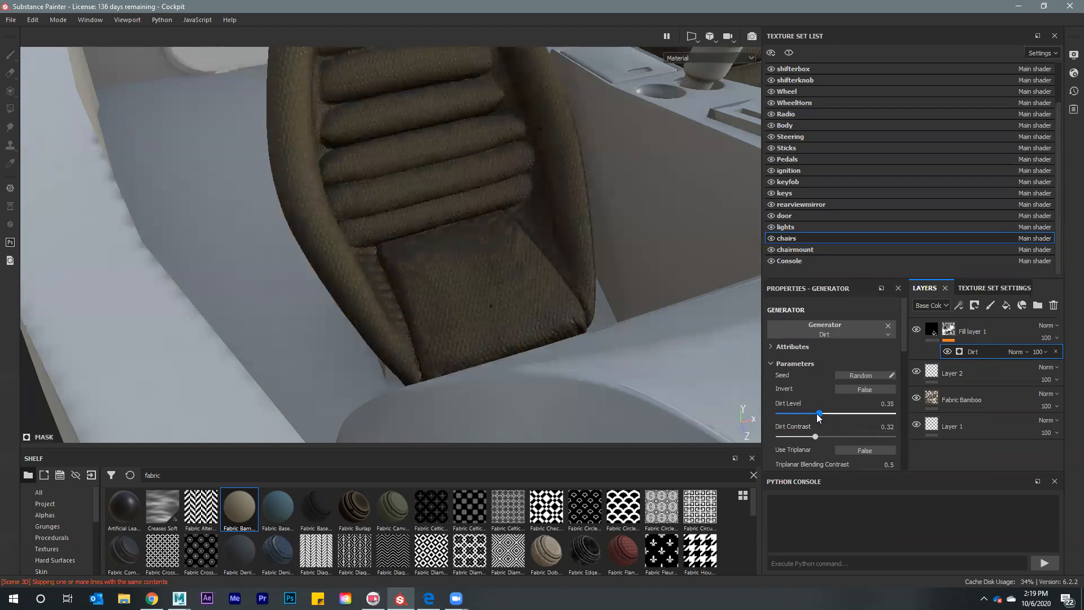
drag(815, 413, 806, 416)
drag(806, 416, 803, 411)
alt+drag(638, 243, 813, 421)
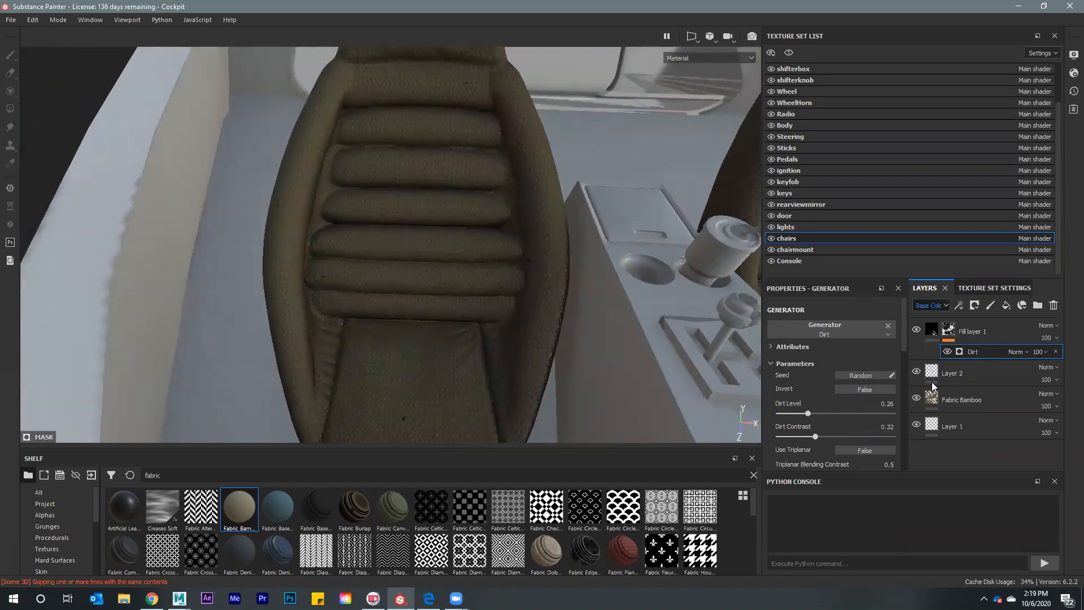
Select Layer 2 above the Fabric Bamboo layer and list the particle brushes in the shelf
click(977, 374)
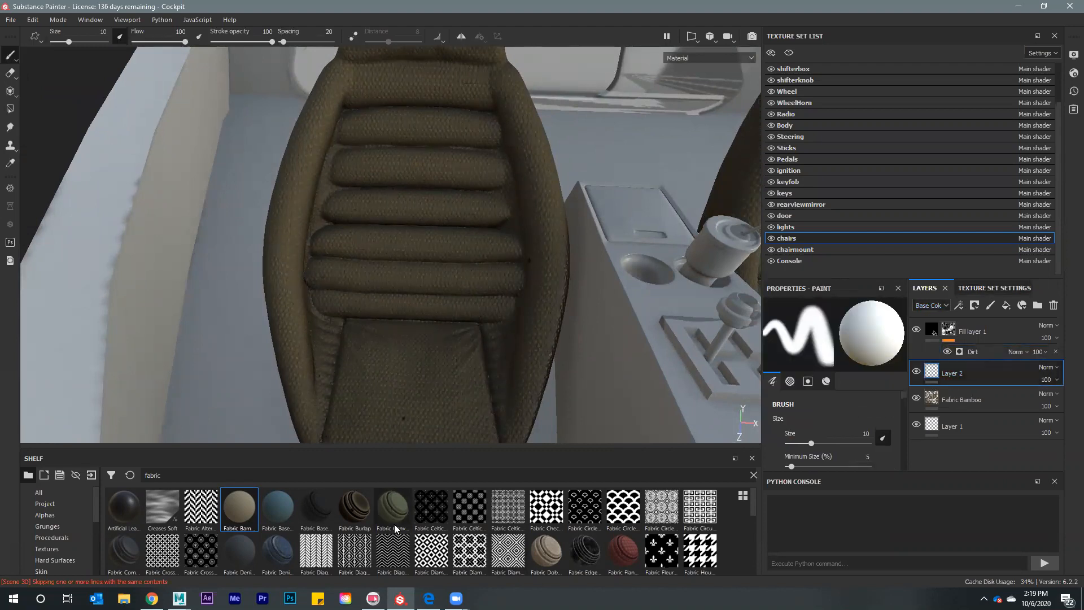
click(54, 537)
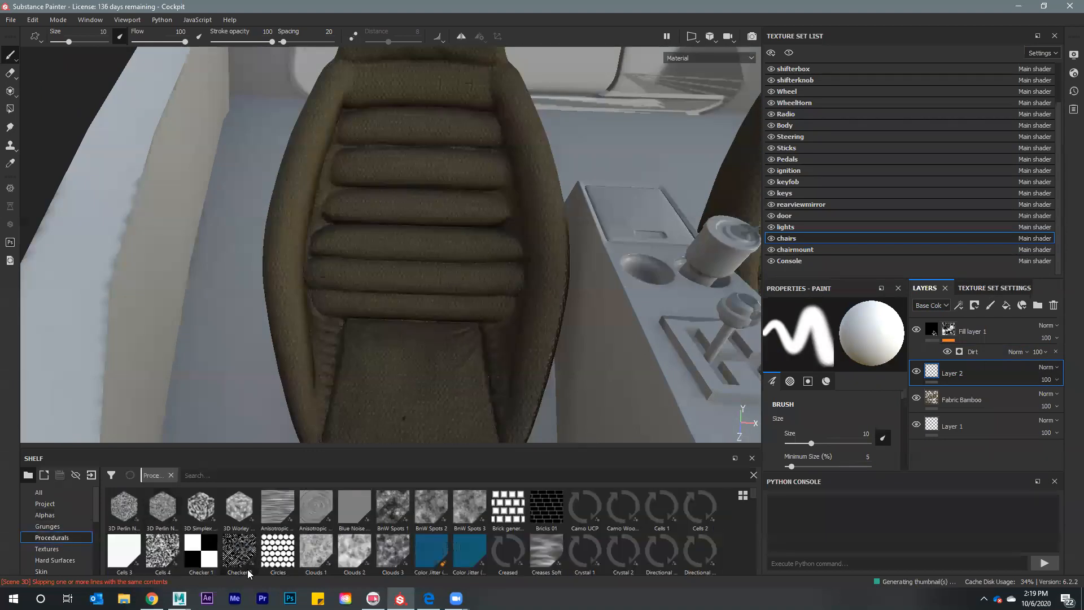
scroll(32, 559, down, 3)
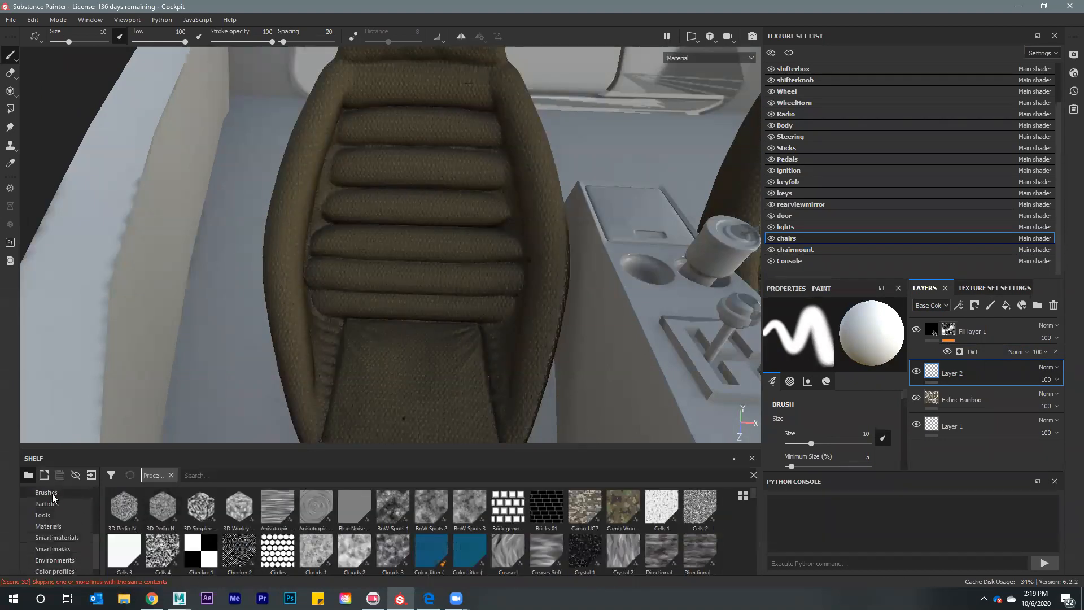
click(54, 505)
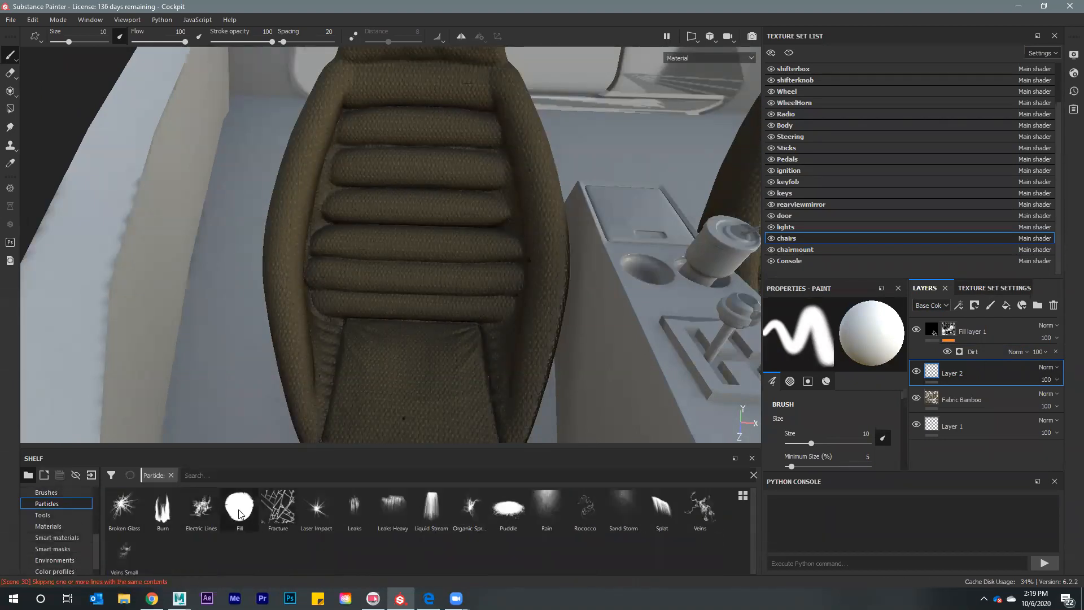
mouse_move(228, 518)
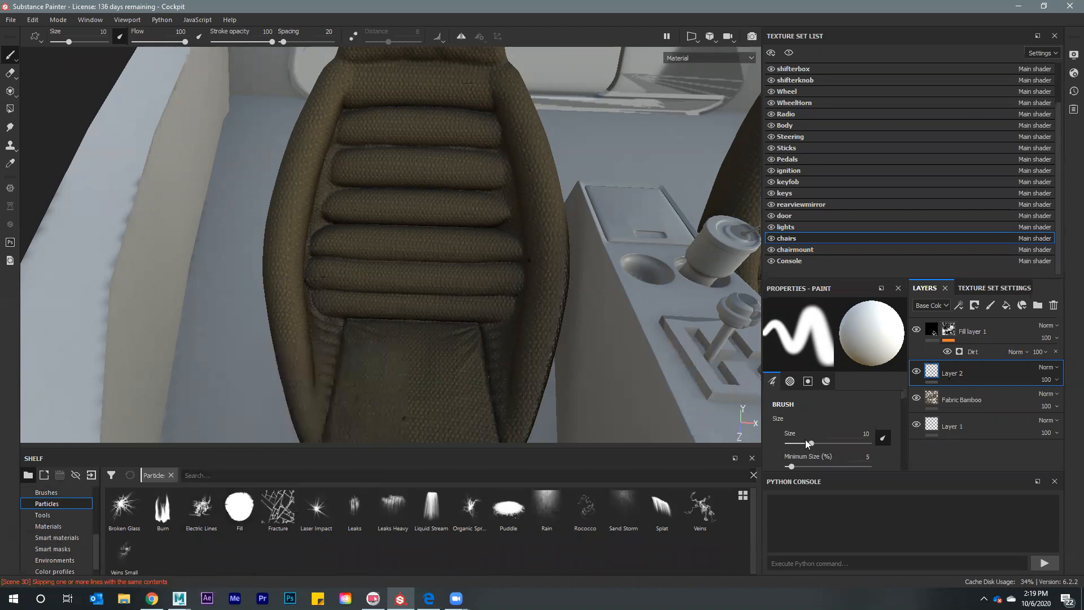
Turn off the metal, height and normal channels of the paint material while keeping color enabled
scroll(806, 447, down, 3)
scroll(808, 448, down, 6)
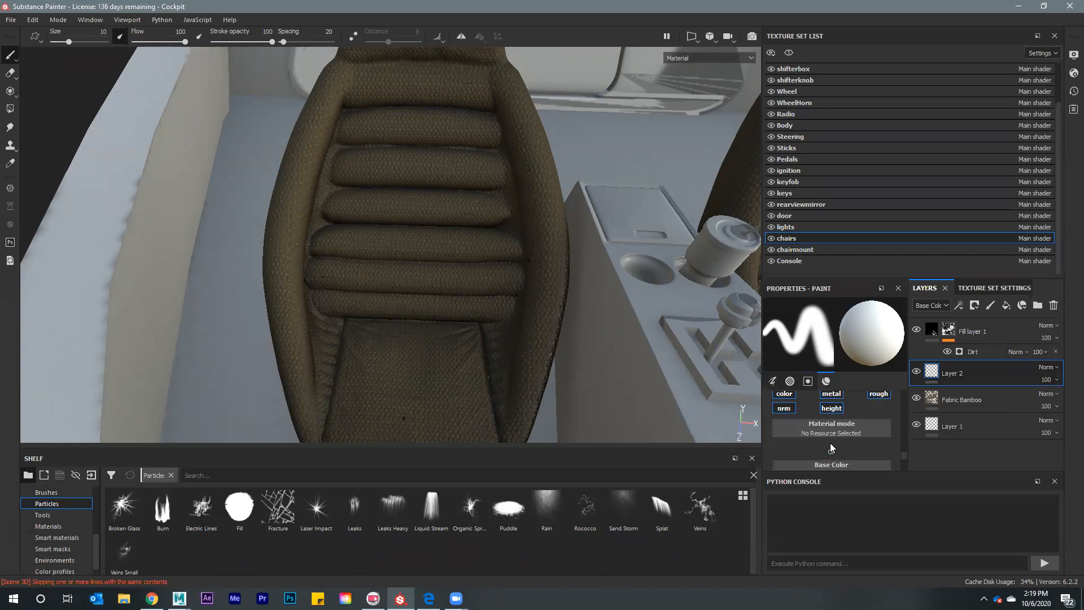
scroll(830, 443, up, 1)
click(831, 428)
click(831, 442)
click(790, 442)
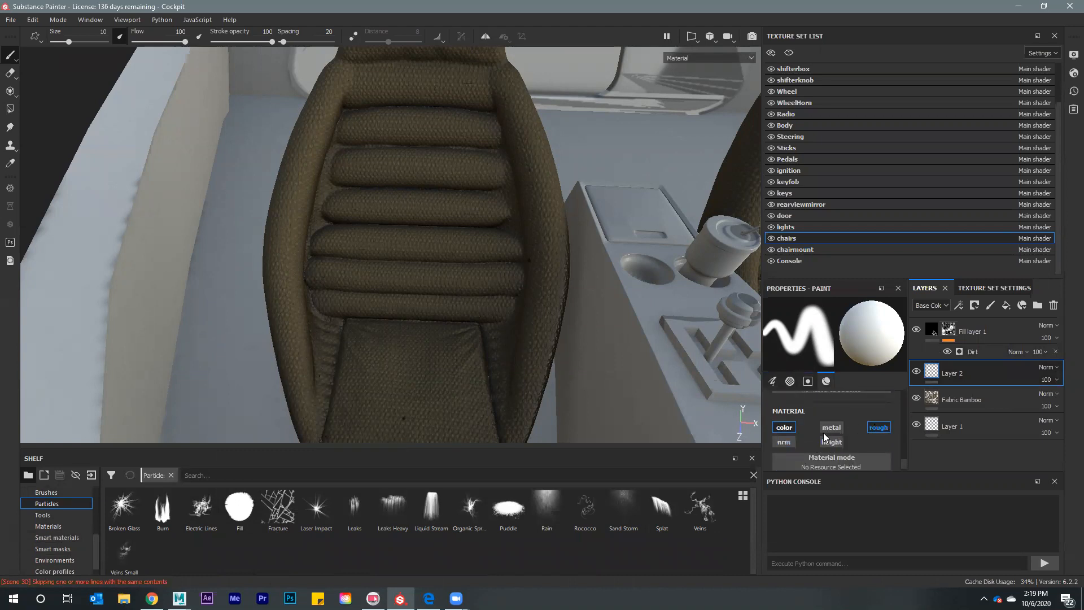
Set the paint's base color to a medium brown (R 0.180, G 0.088, B 0.028)
scroll(827, 462, down, 1)
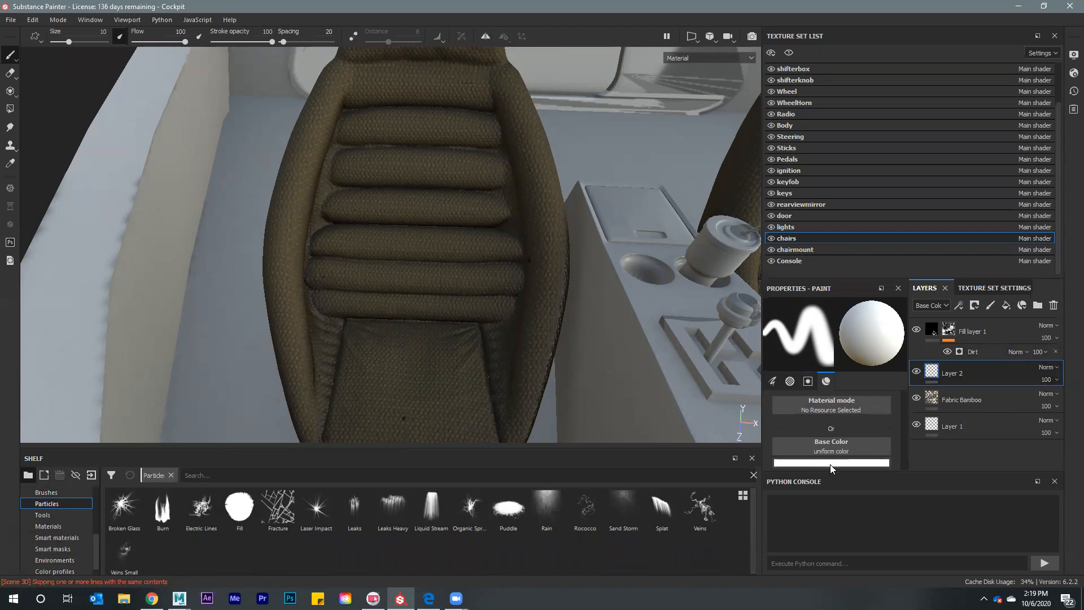
click(830, 462)
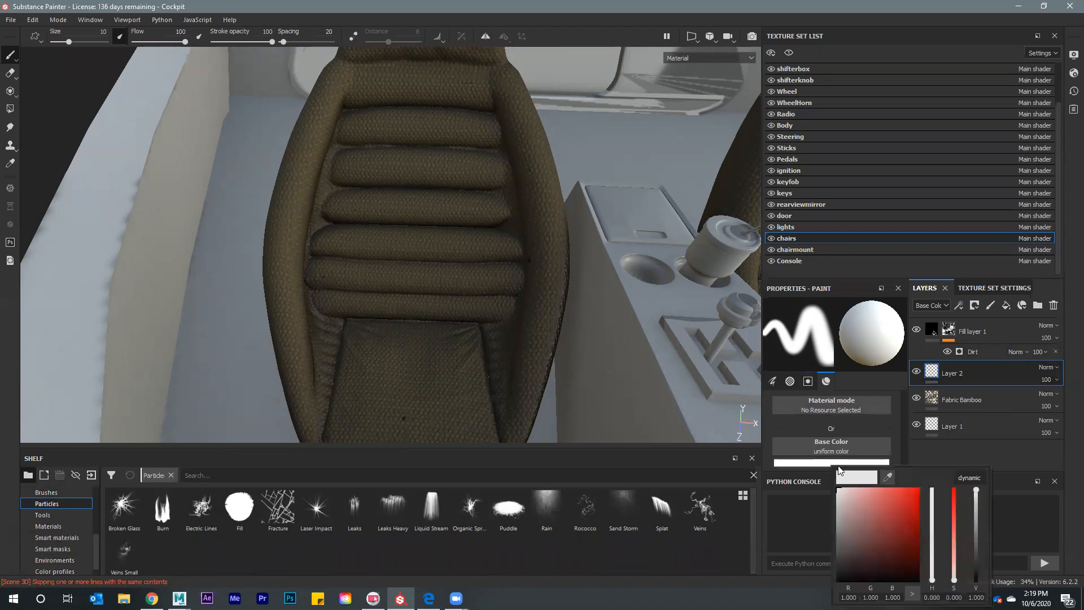
click(955, 541)
mouse_move(933, 556)
mouse_down()
mouse_move(934, 587)
mouse_move(933, 550)
mouse_move(931, 577)
mouse_move(875, 548)
mouse_move(877, 531)
mouse_move(883, 538)
mouse_up()
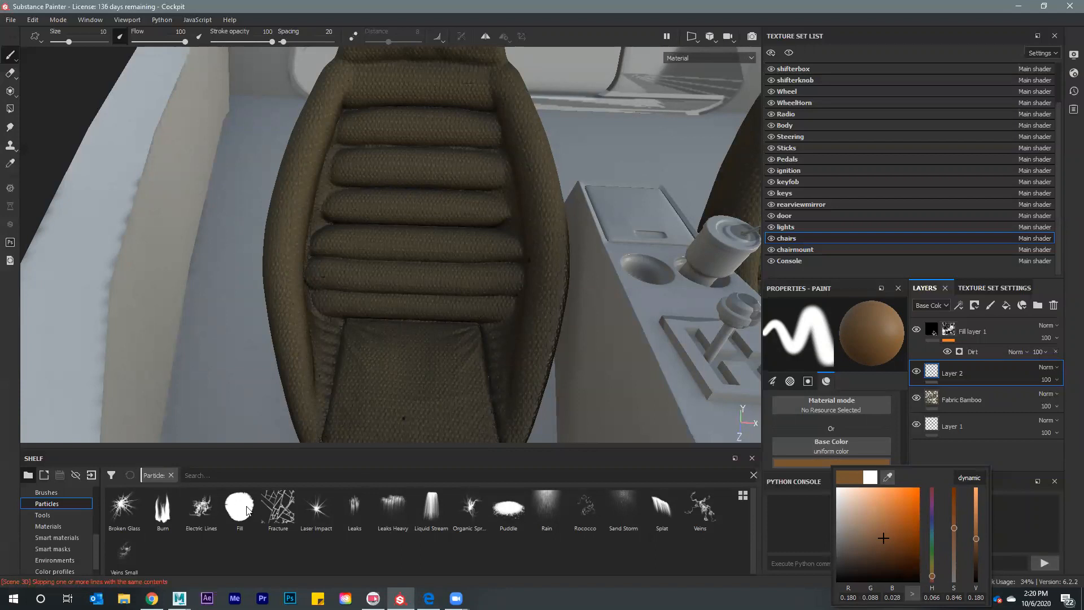
Test the Puddle particle brush and then the Liquid Stream particle brush on the chair's seat cushion
click(506, 514)
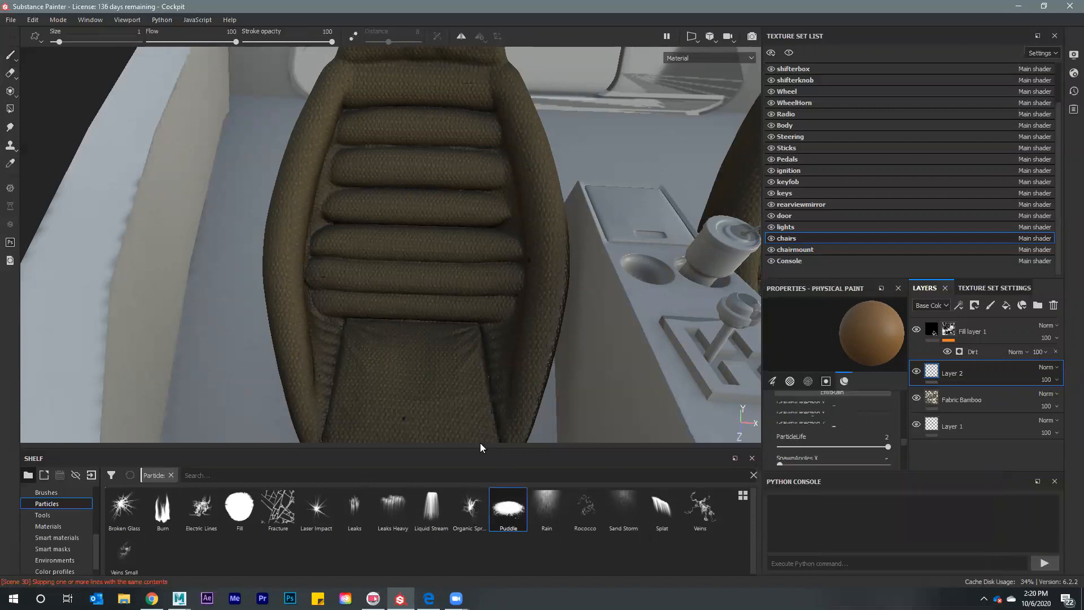
click(360, 392)
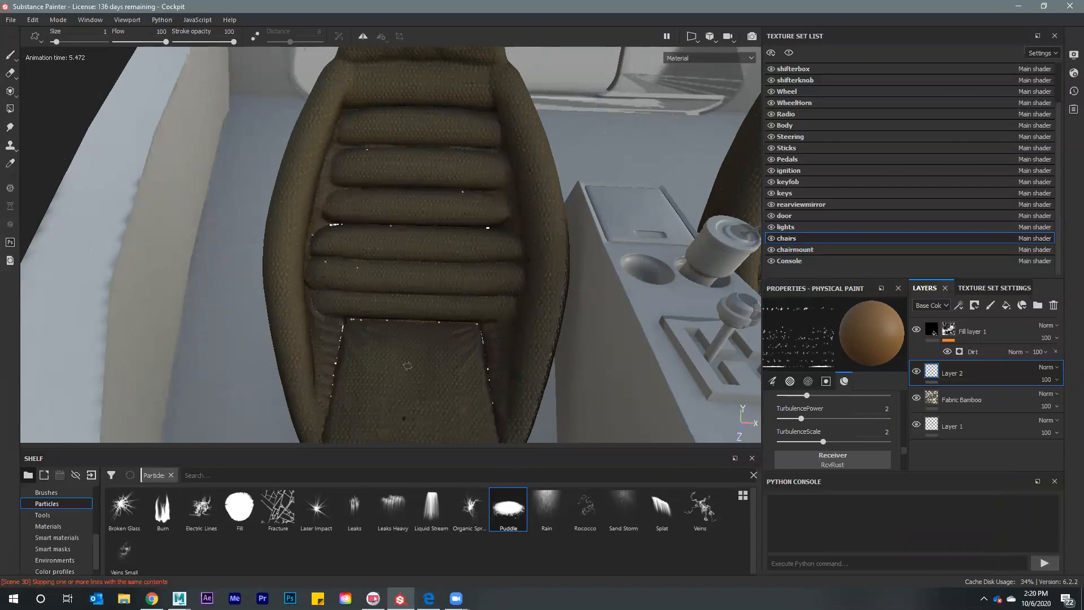
alt+drag(411, 313, 448, 348)
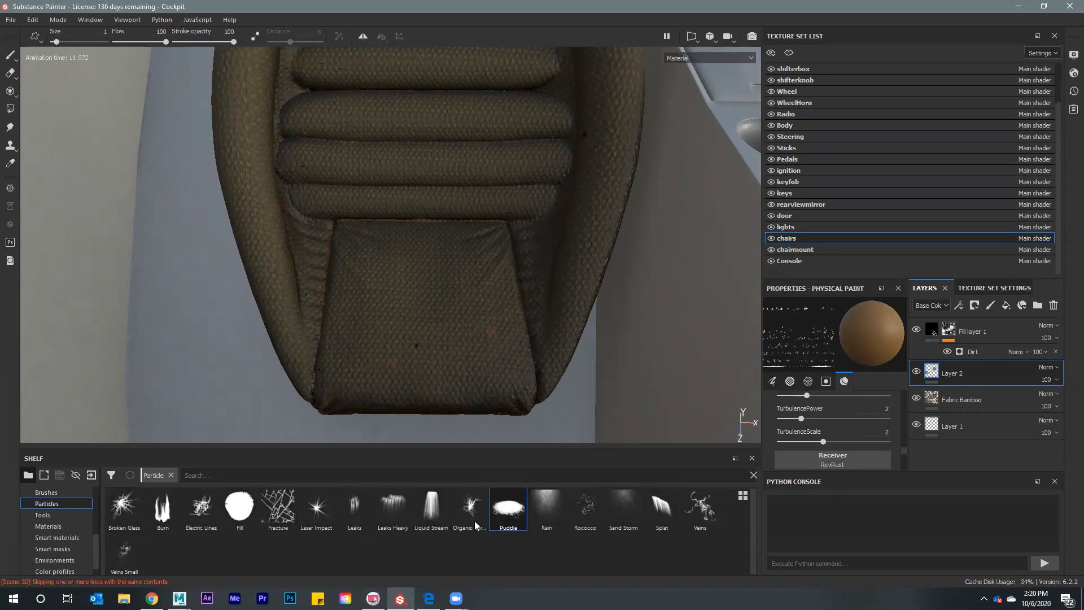
click(433, 501)
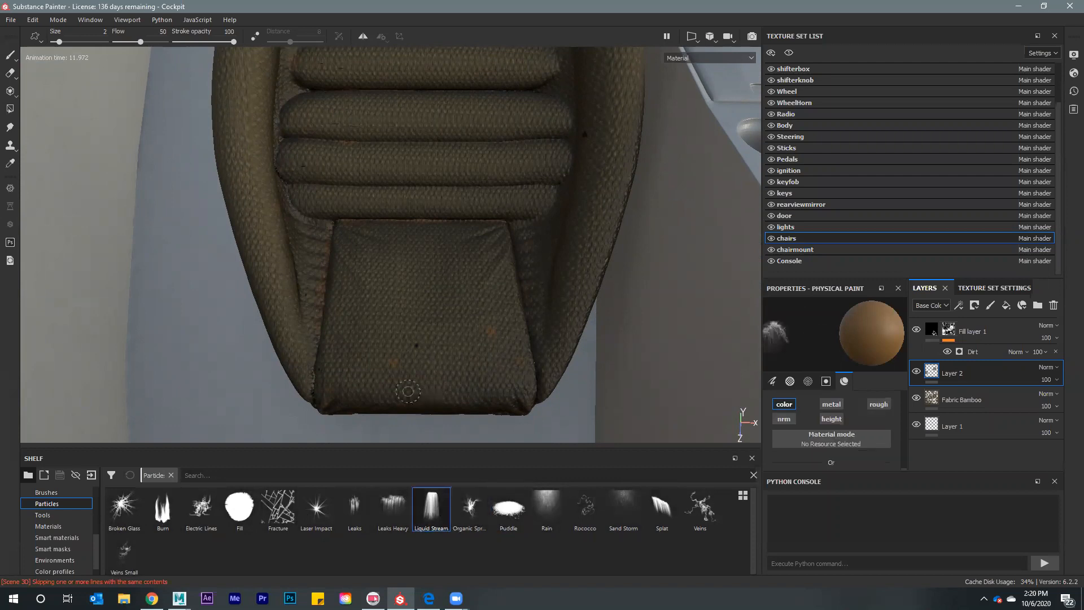
click(388, 312)
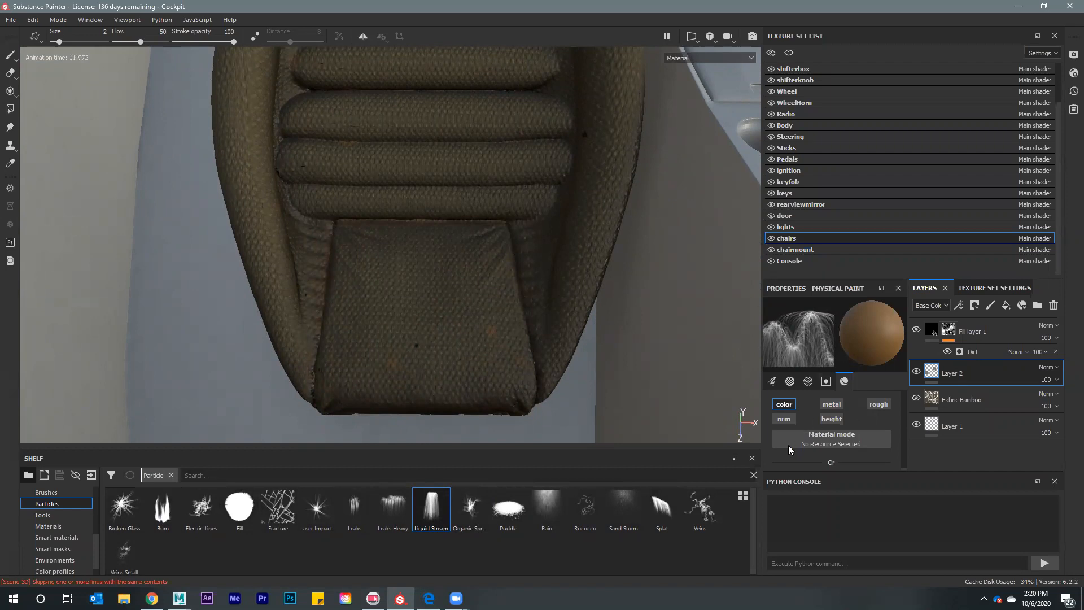
Enlarge the brush properties area and set the Liquid Stream brush's SpawnSpread to 0.05
click(773, 381)
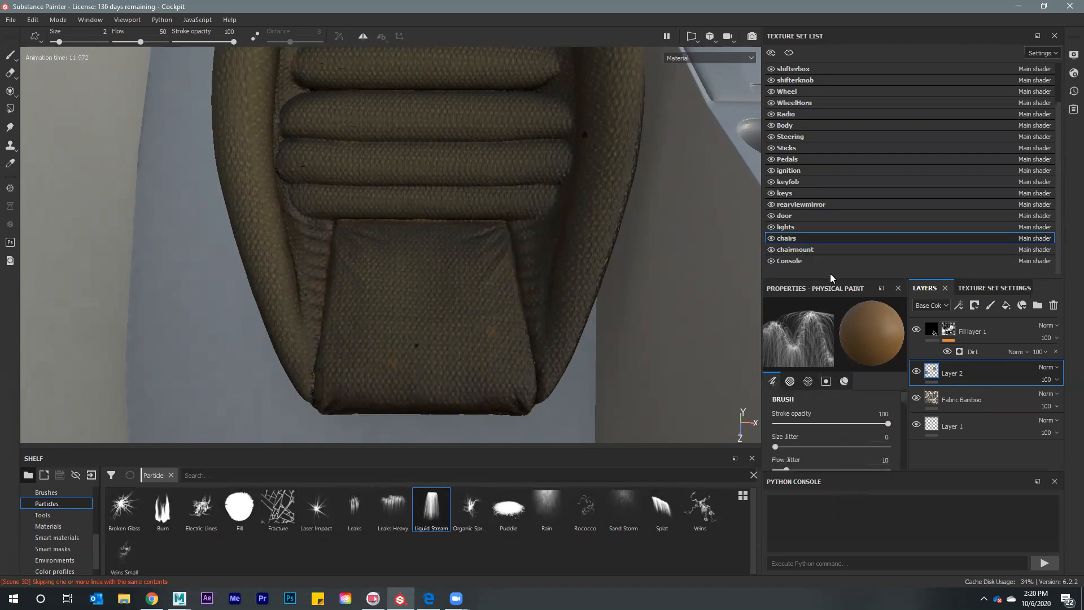
drag(830, 279, 833, 20)
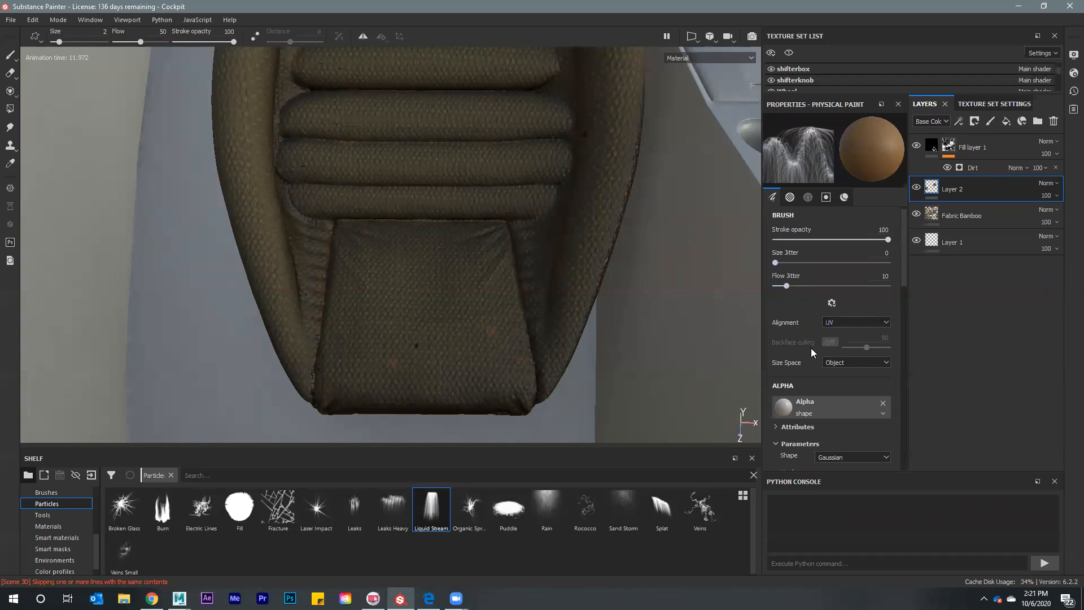
scroll(811, 348, down, 3)
scroll(809, 357, down, 3)
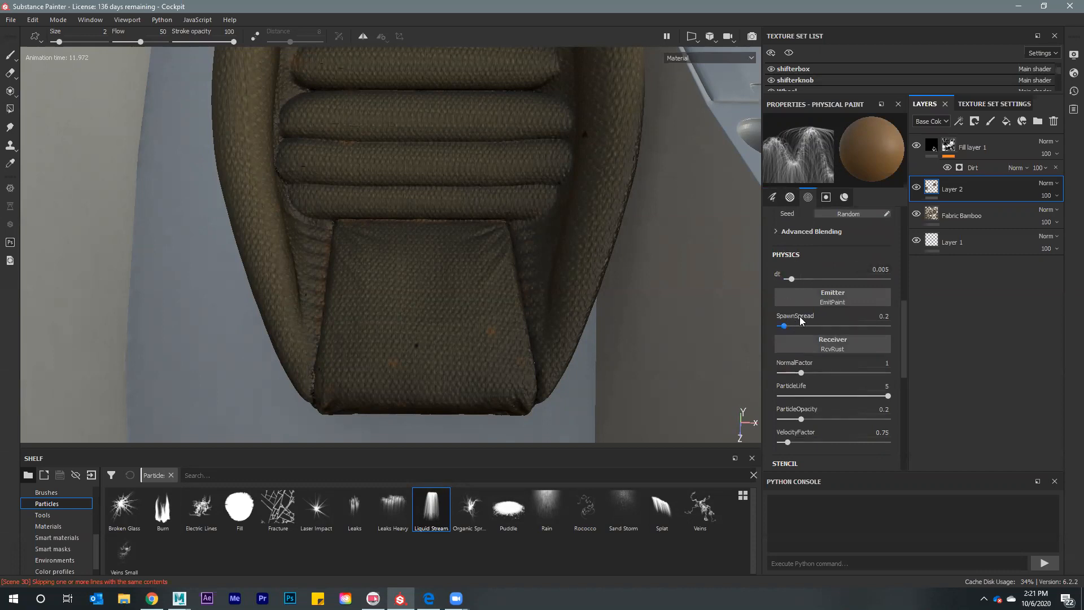
click(890, 314)
text(0.05)
key(Return)
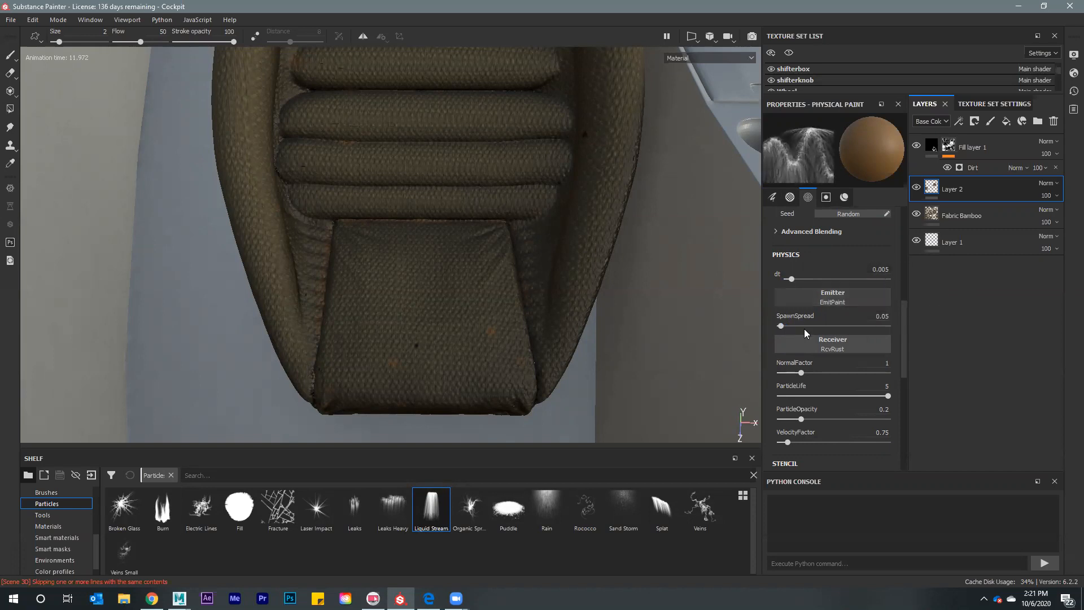
Try a ParticleLife of 0.5 for the particle brush, set VelocityFactor to 0.2, and settle on a ParticleLife of 0.2
click(887, 385)
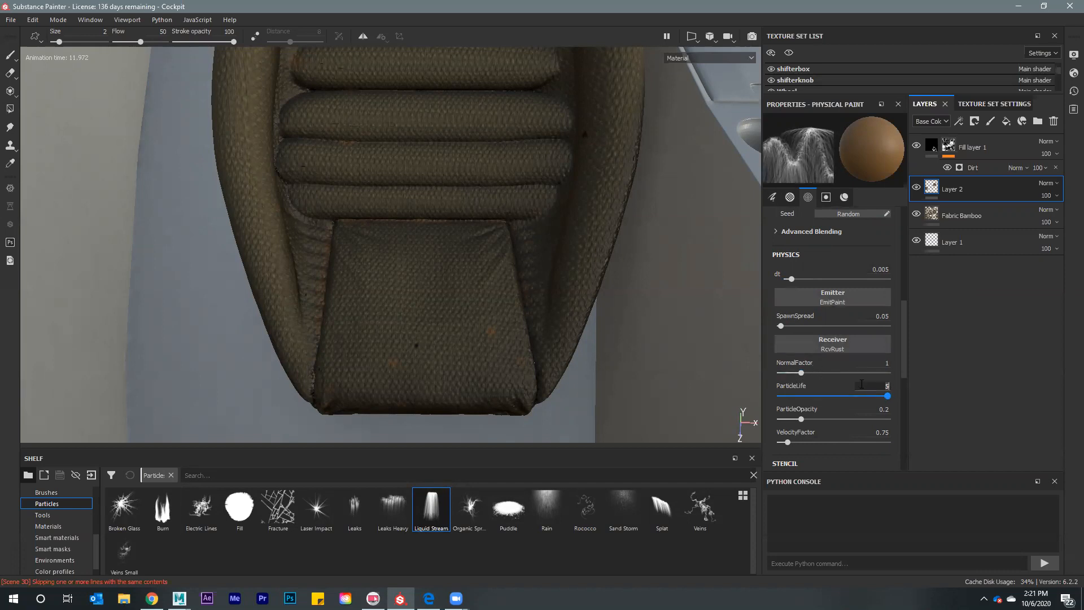
key(Return)
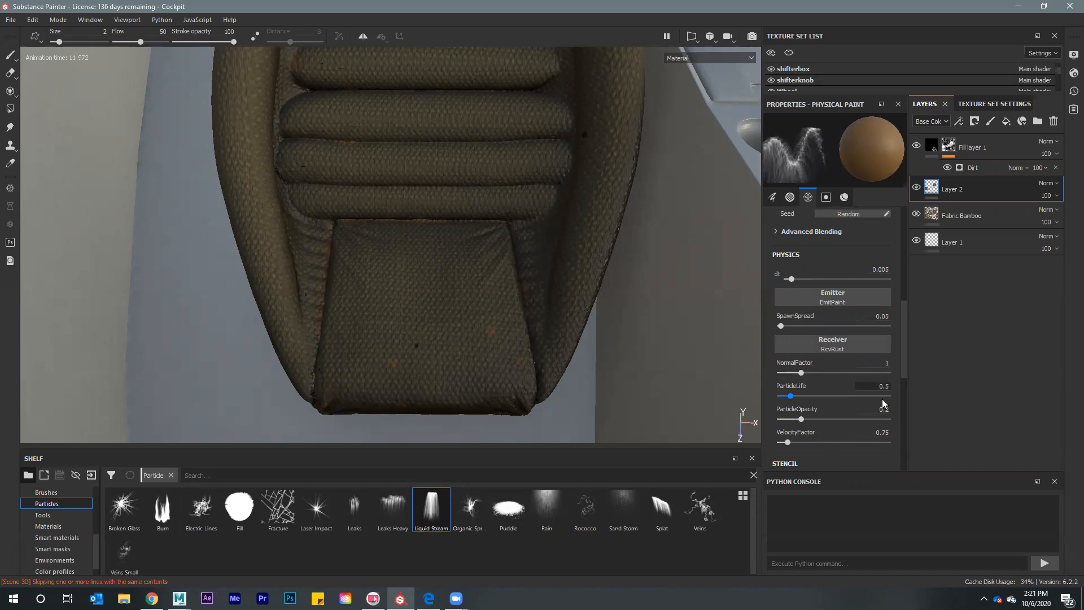
click(879, 431)
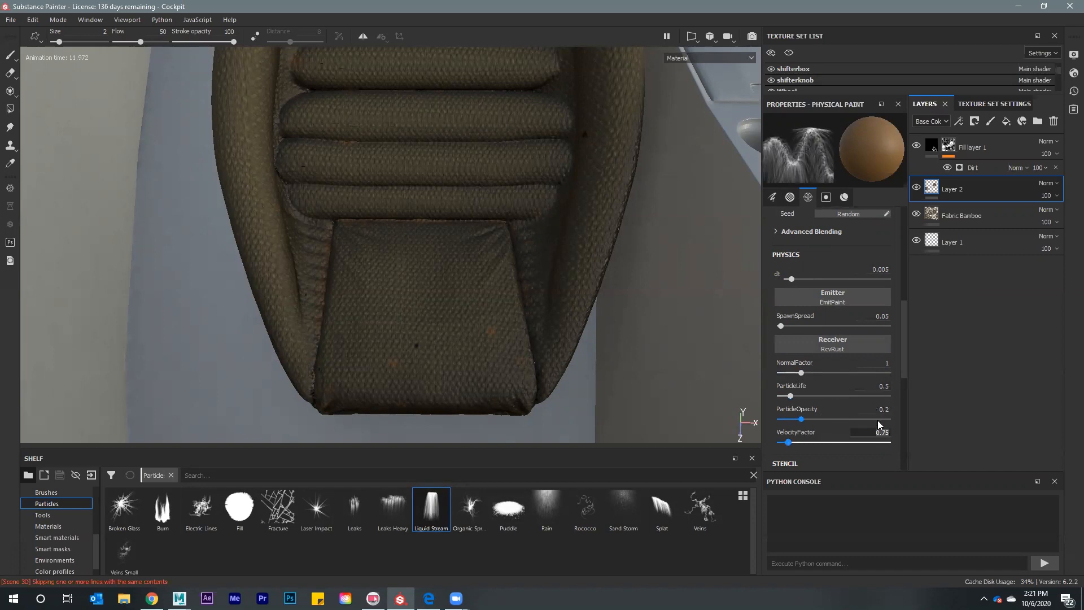
key(Return)
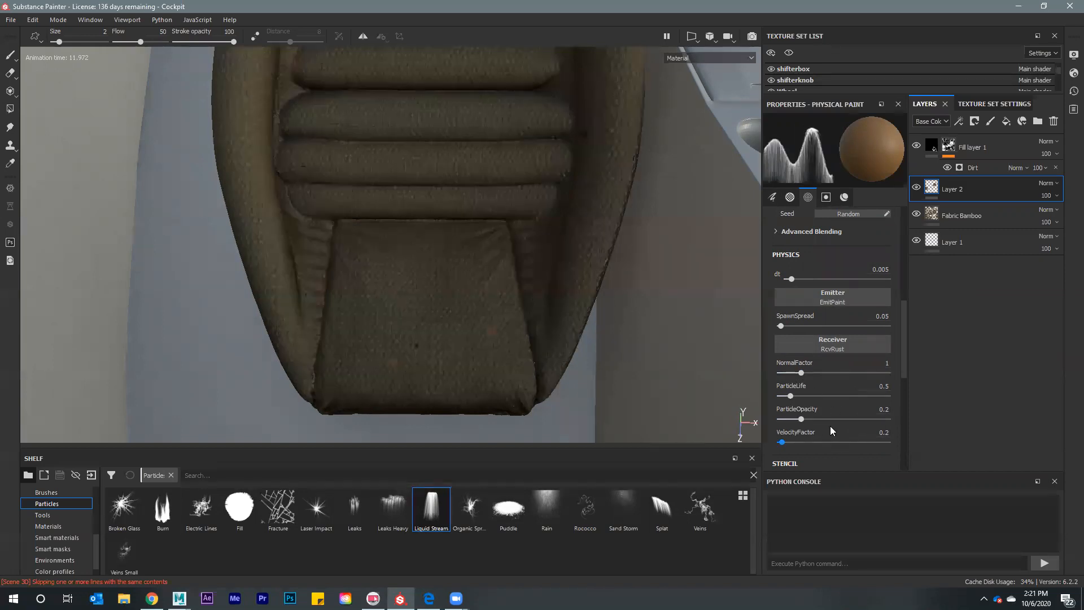
scroll(830, 425, down, 1)
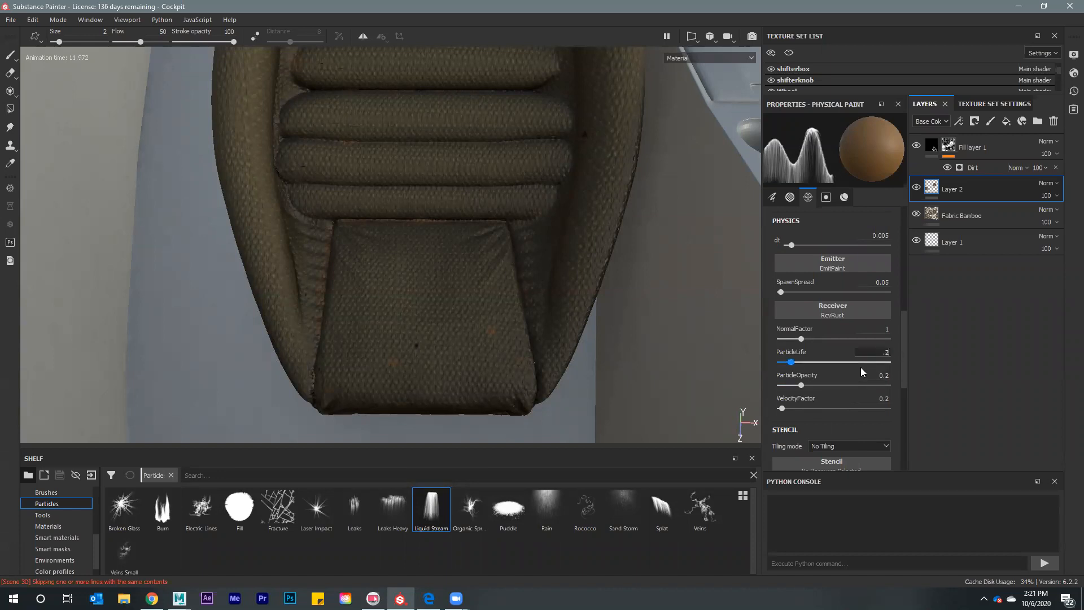
key(Return)
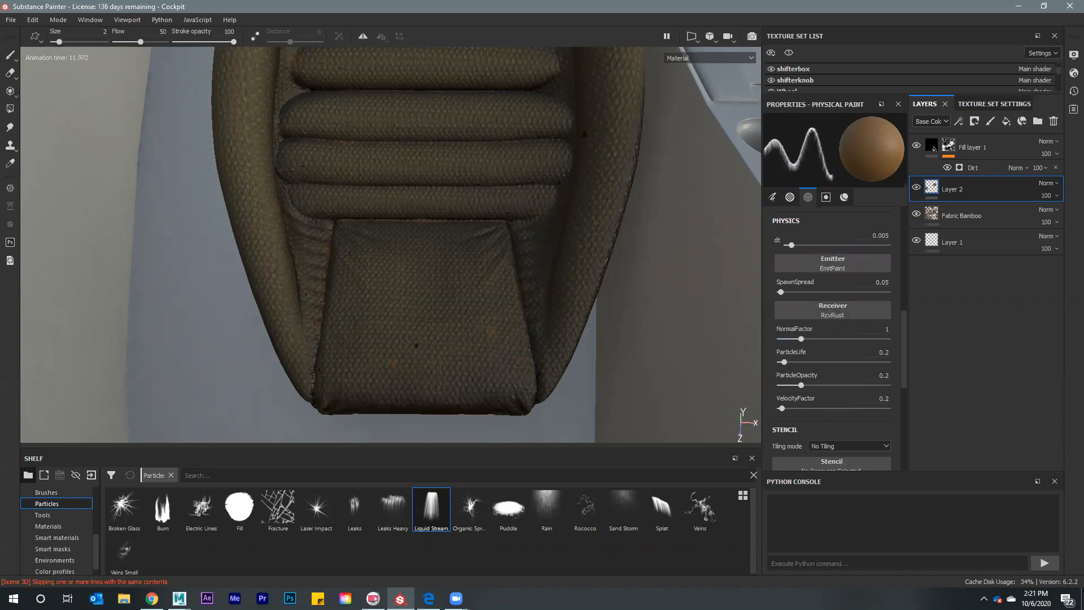
Paint brown stains on two areas of the seat cushion and on the left side bolster of the backrest
click(364, 300)
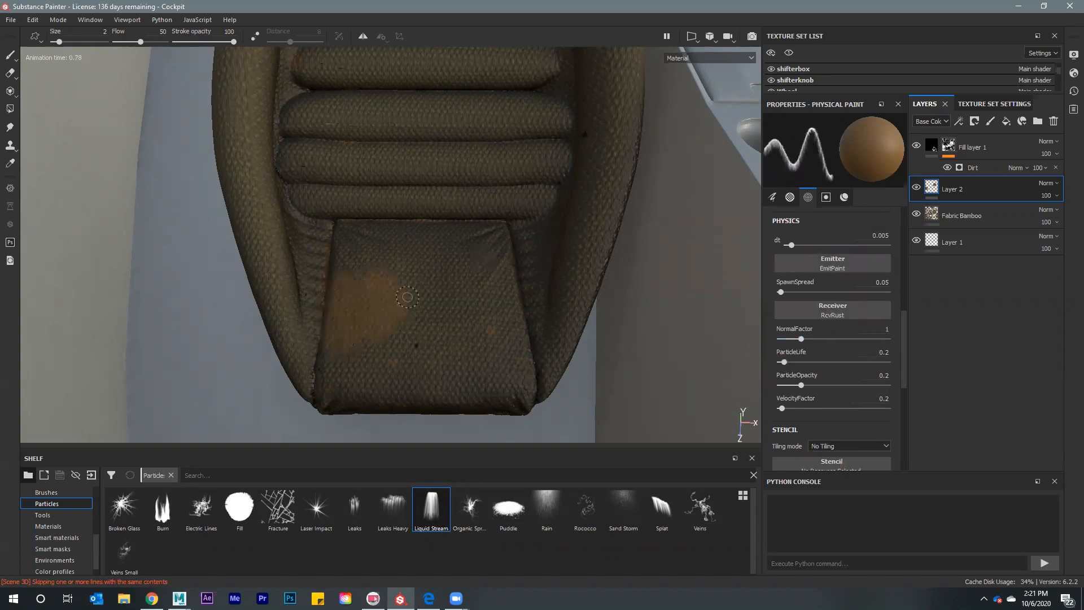
click(477, 262)
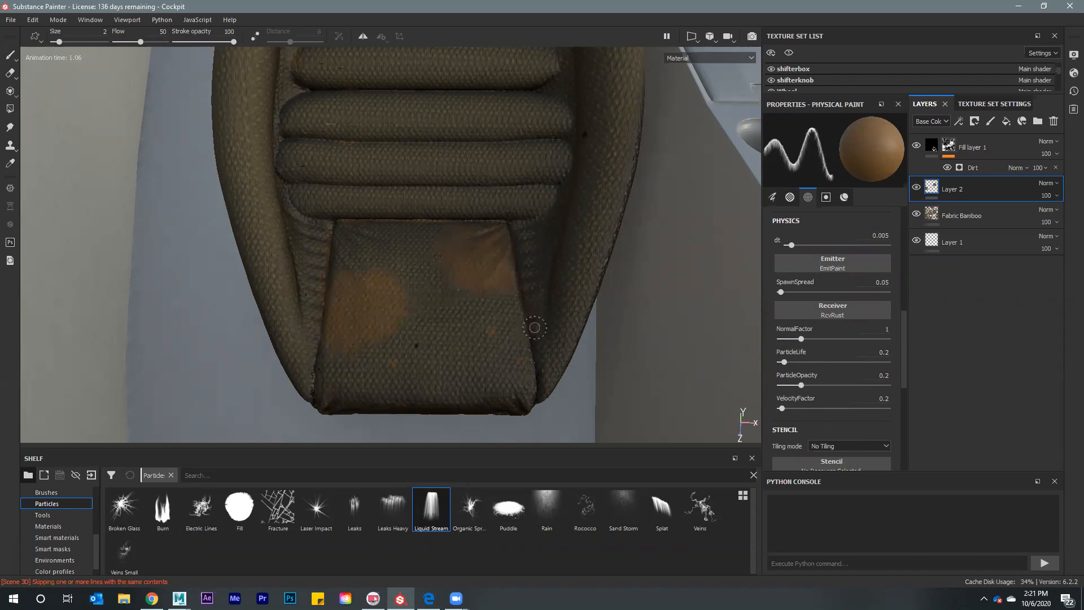
alt+middle_drag(501, 215, 522, 305)
alt+right_drag(522, 304, 342, 191)
click(341, 178)
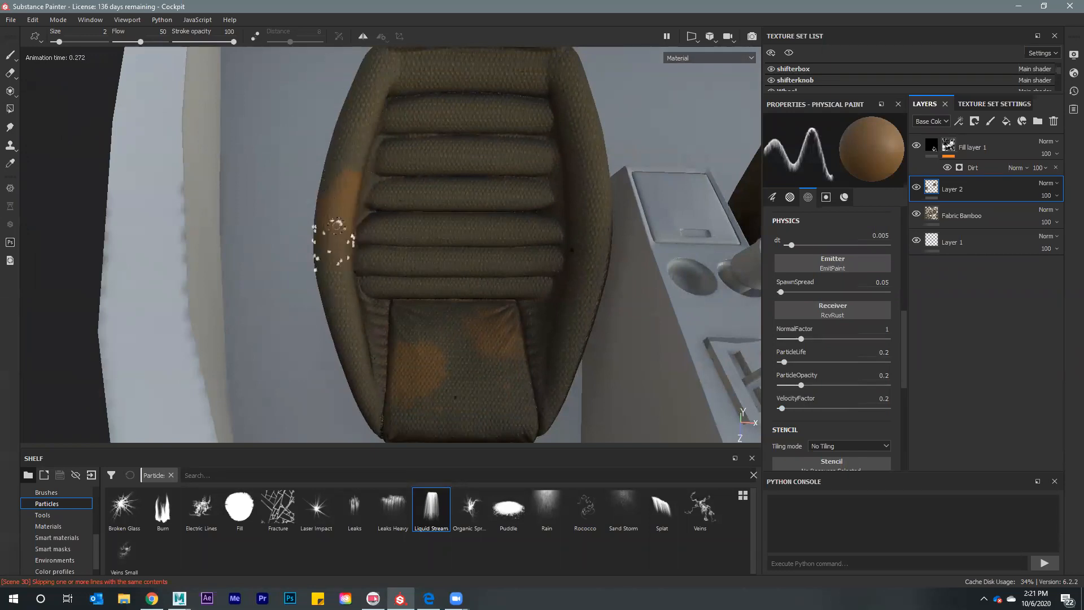
Darken the paint color to R 0.059, G 0.028, B 0.008 and paint stains on the right bolster and adjoining backrest padding
scroll(837, 312, up, 5)
scroll(836, 312, down, 8)
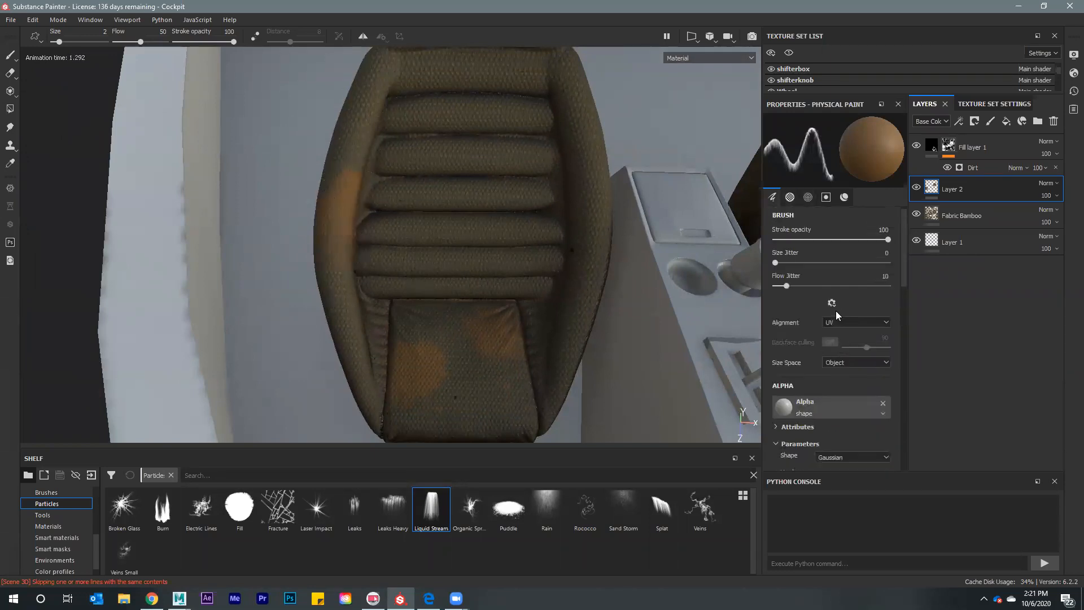
scroll(830, 351, down, 1)
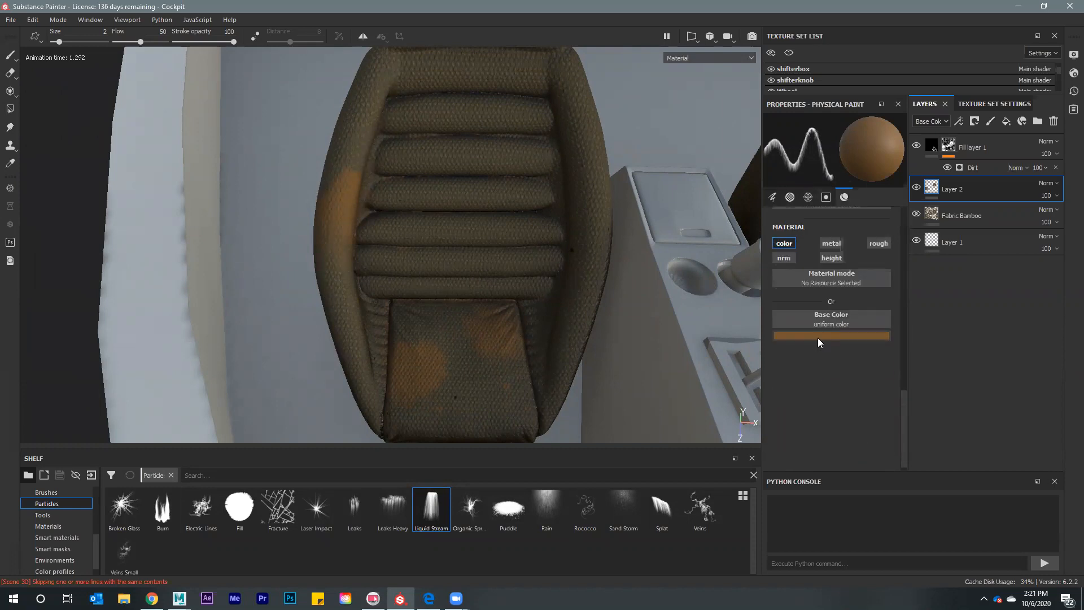
click(821, 338)
drag(869, 412, 873, 432)
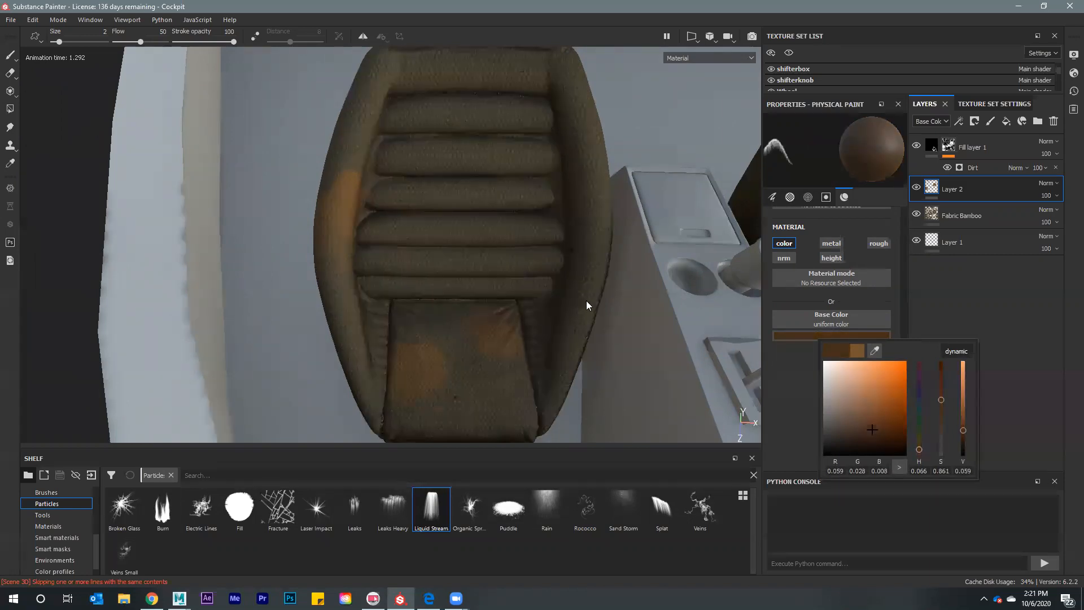
click(584, 262)
mouse_move(583, 262)
mouse_down()
mouse_move(590, 203)
mouse_move(557, 209)
mouse_up()
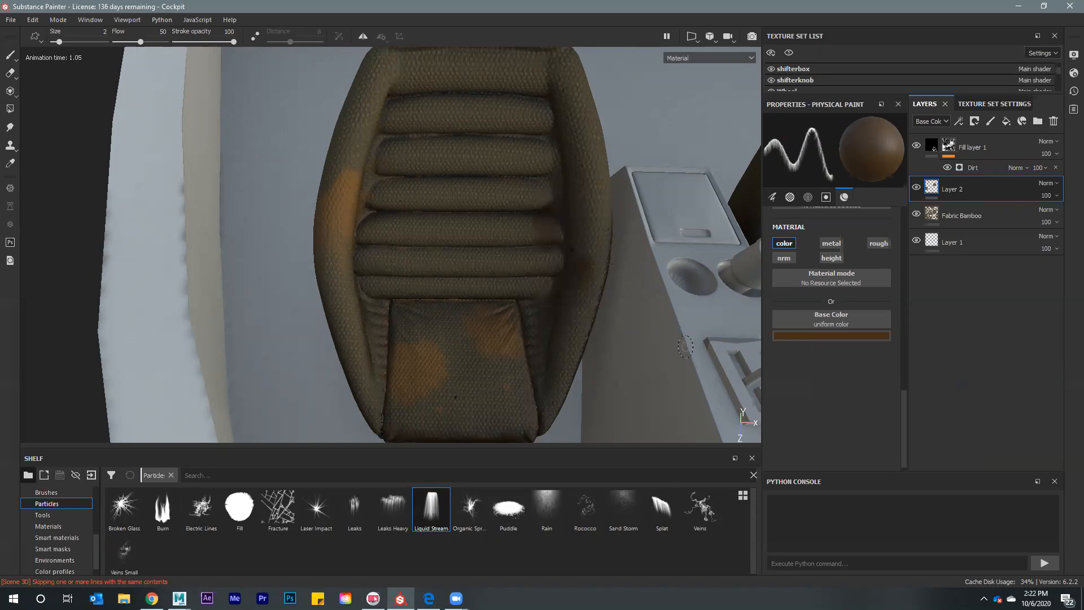
Set the paint's base color to a more saturated orange-brown (R 0.151, G 0.062, B 0.003)
click(812, 336)
click(891, 393)
click(887, 409)
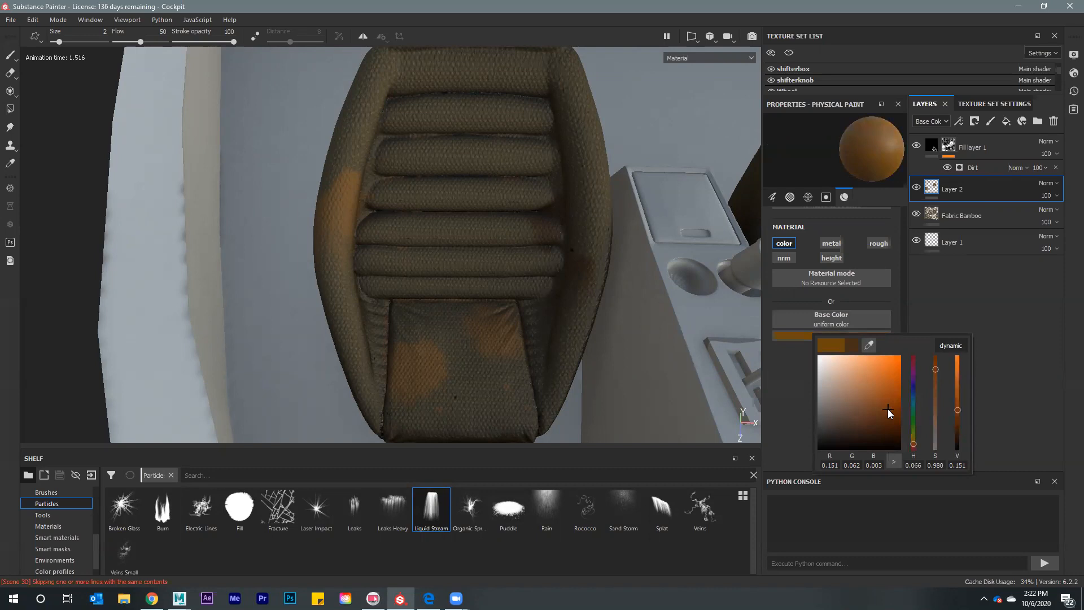
Paint orange-brown stains on the seat cushions and side bolsters of both chairs with the Liquid Stream particle brush
click(482, 388)
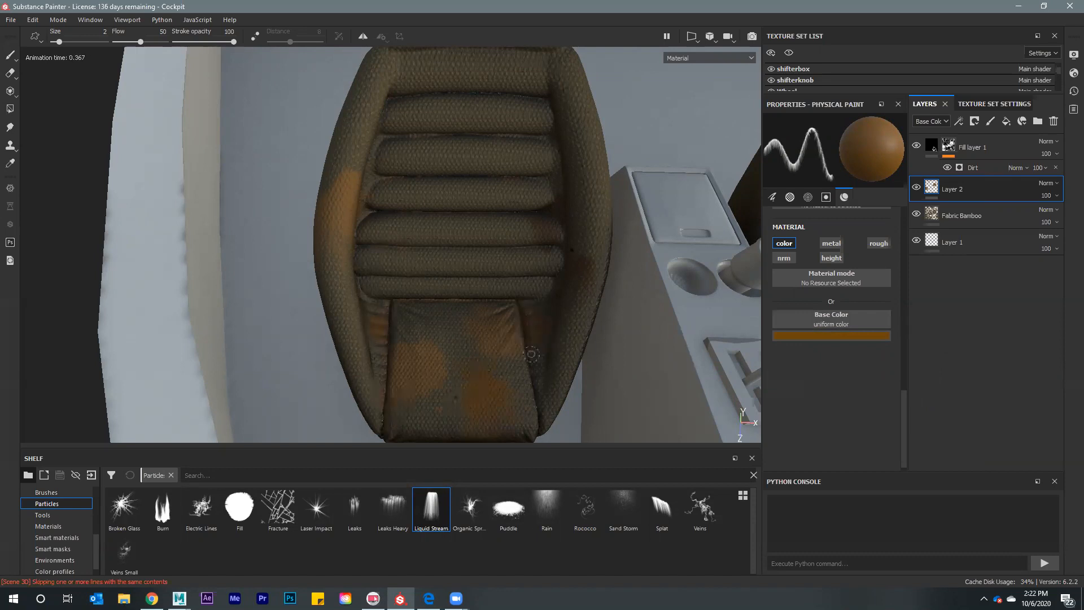
alt+drag(531, 355, 493, 223)
click(485, 351)
click(483, 264)
click(433, 267)
click(428, 249)
alt+drag(428, 249, 510, 307)
click(494, 297)
click(438, 295)
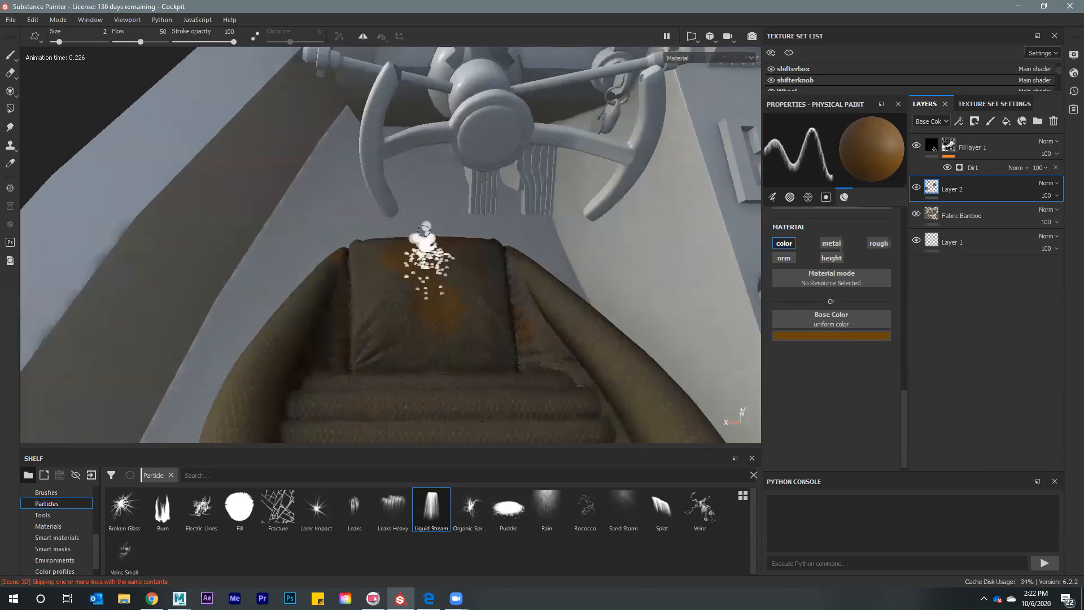
click(436, 342)
alt+drag(260, 285, 343, 275)
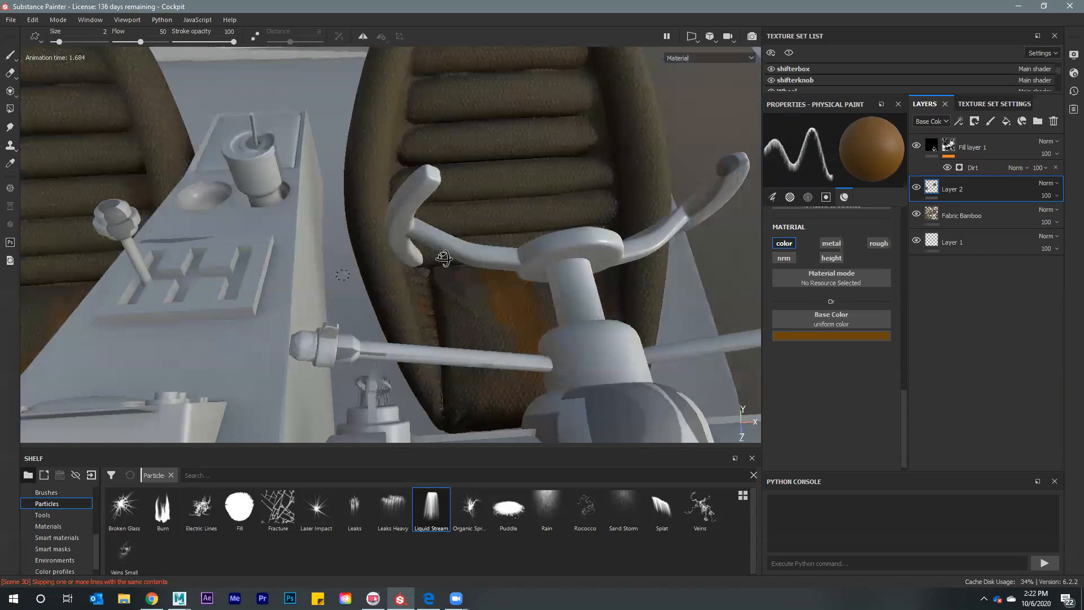
alt+drag(444, 258, 360, 250)
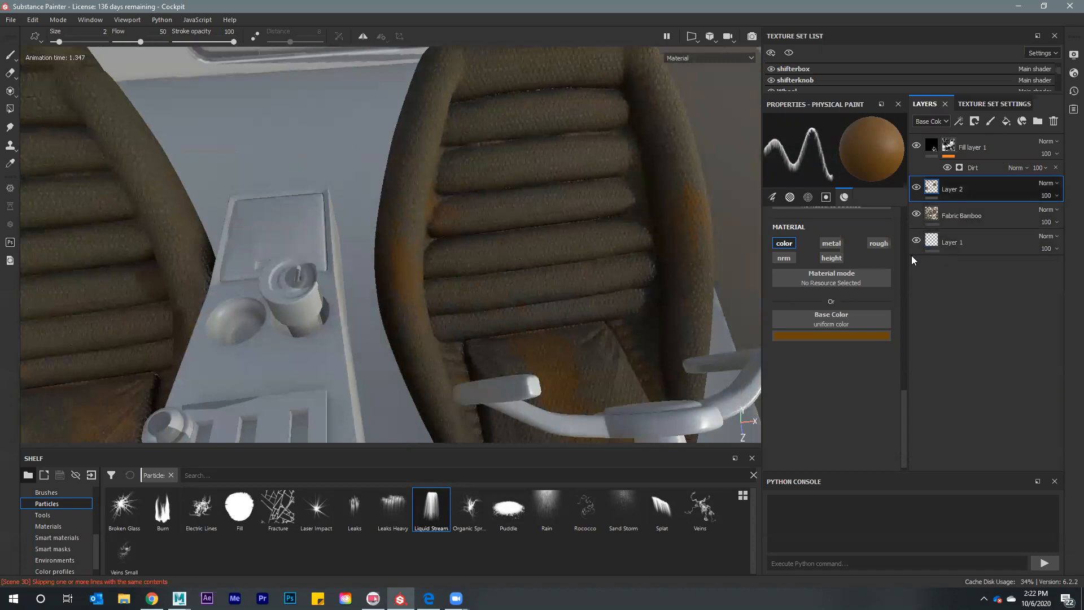
Add a new paint layer above Layer 2 and enlarge the shelf to show more brush presets
click(990, 121)
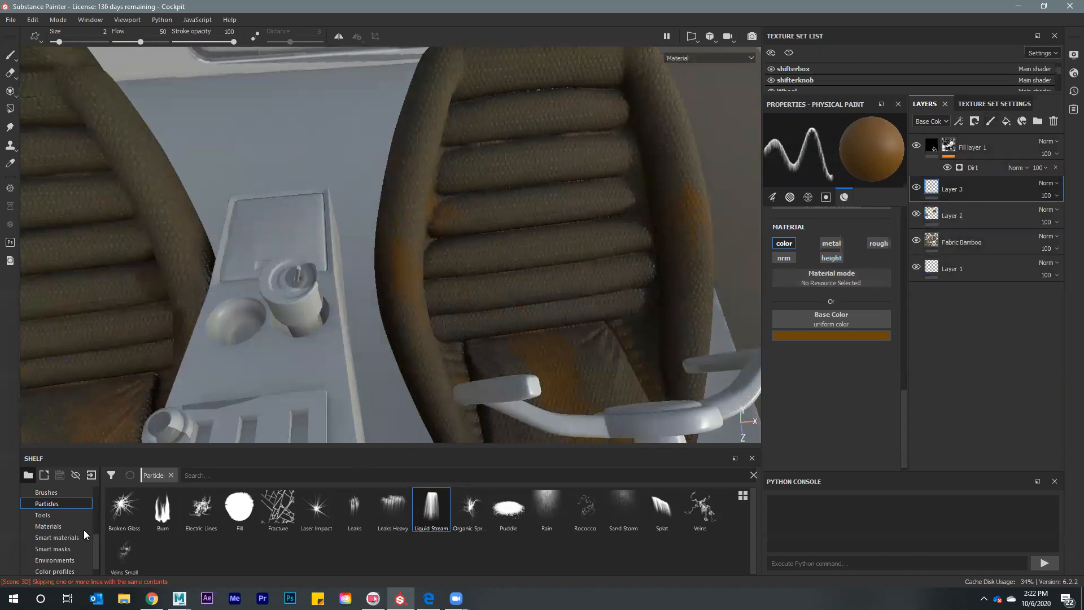
click(53, 493)
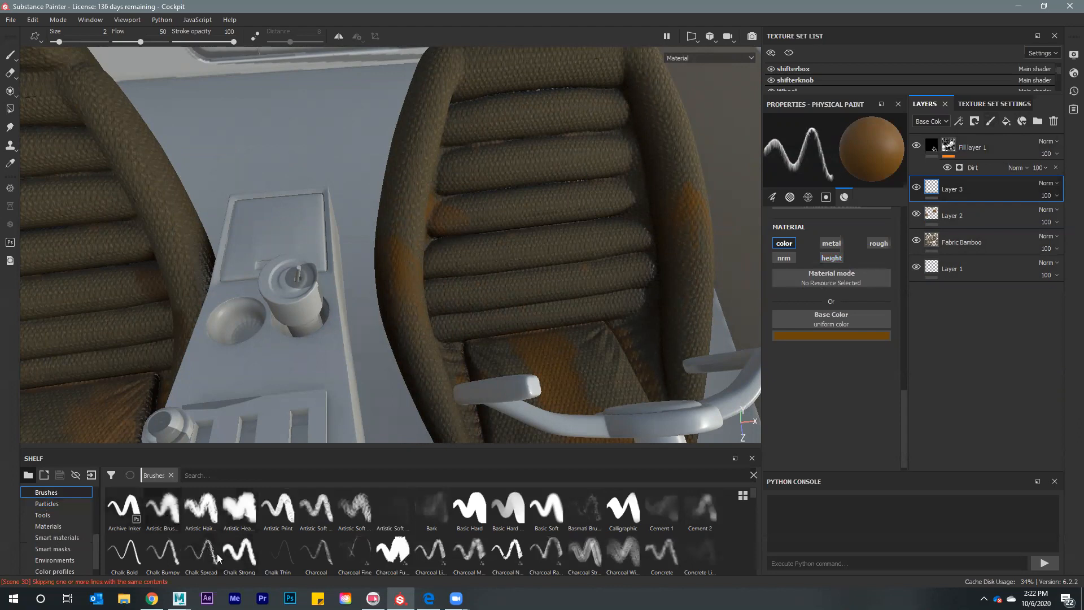
mouse_move(239, 556)
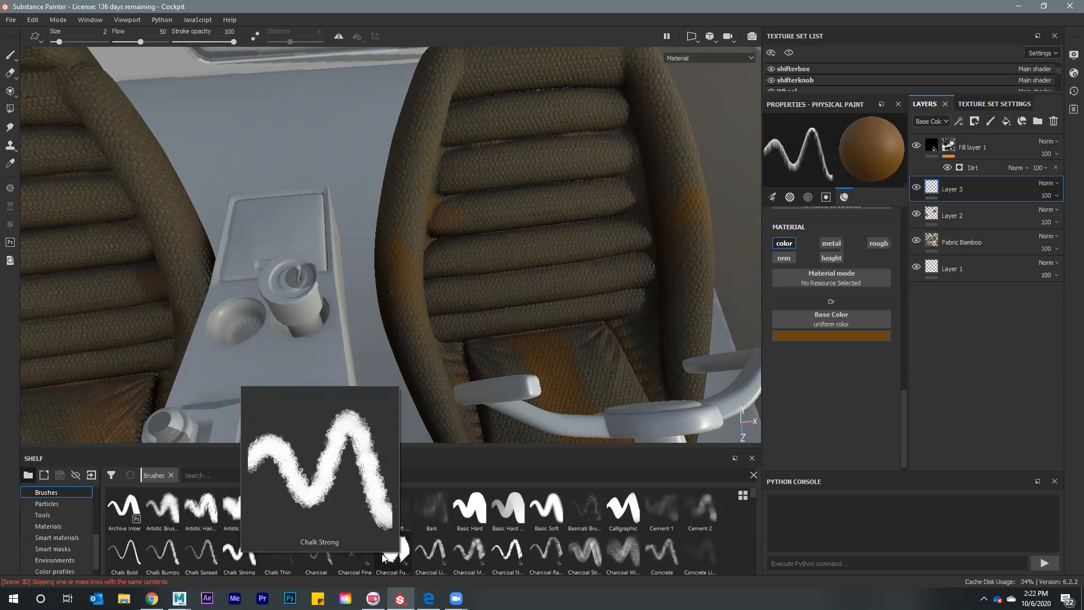
mouse_move(394, 548)
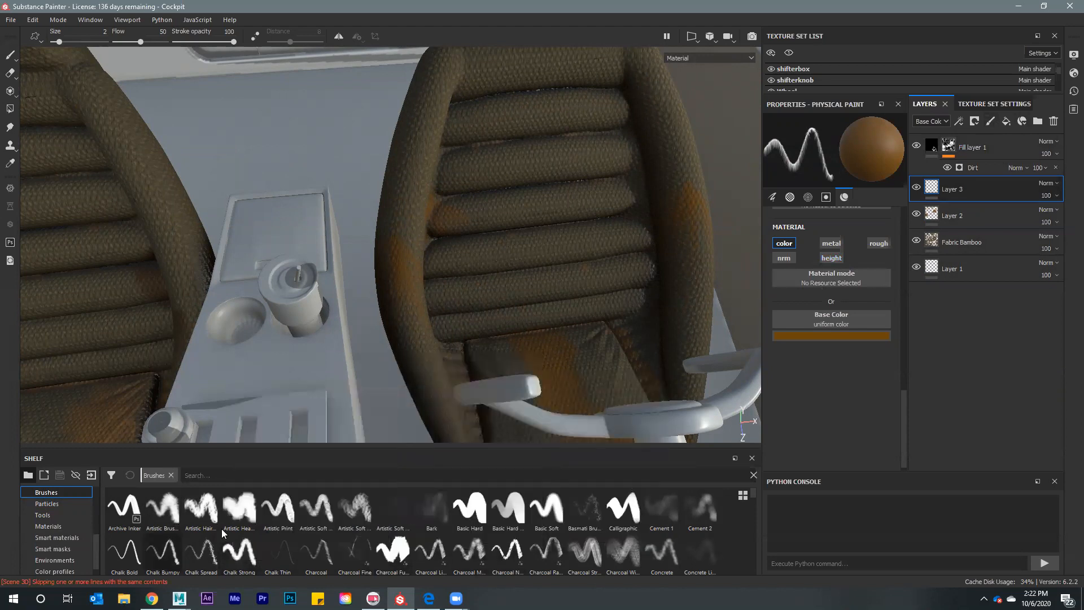
mouse_move(129, 550)
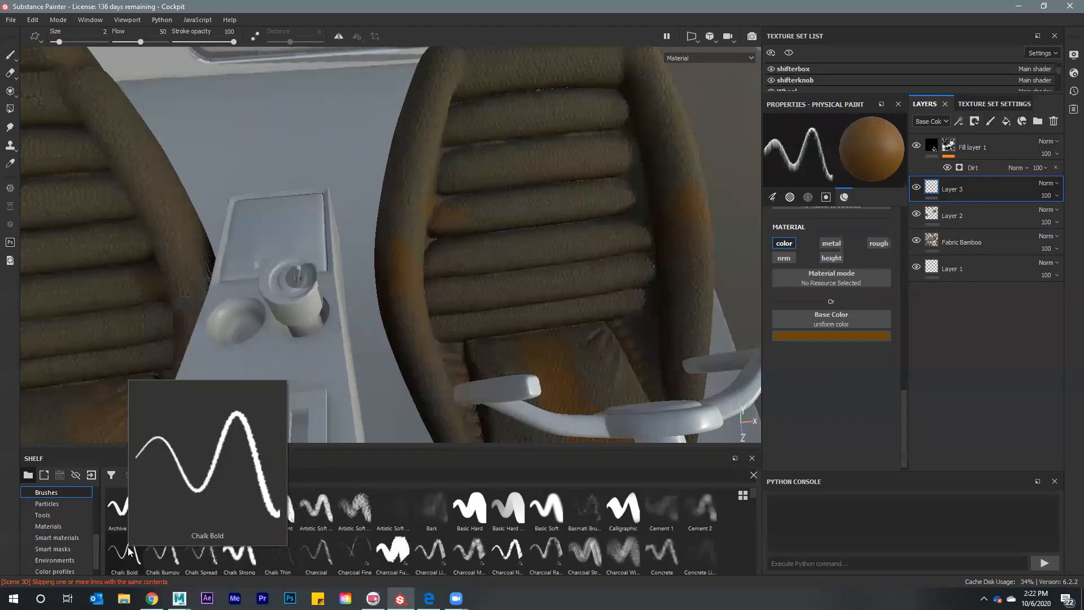
scroll(350, 536, down, 5)
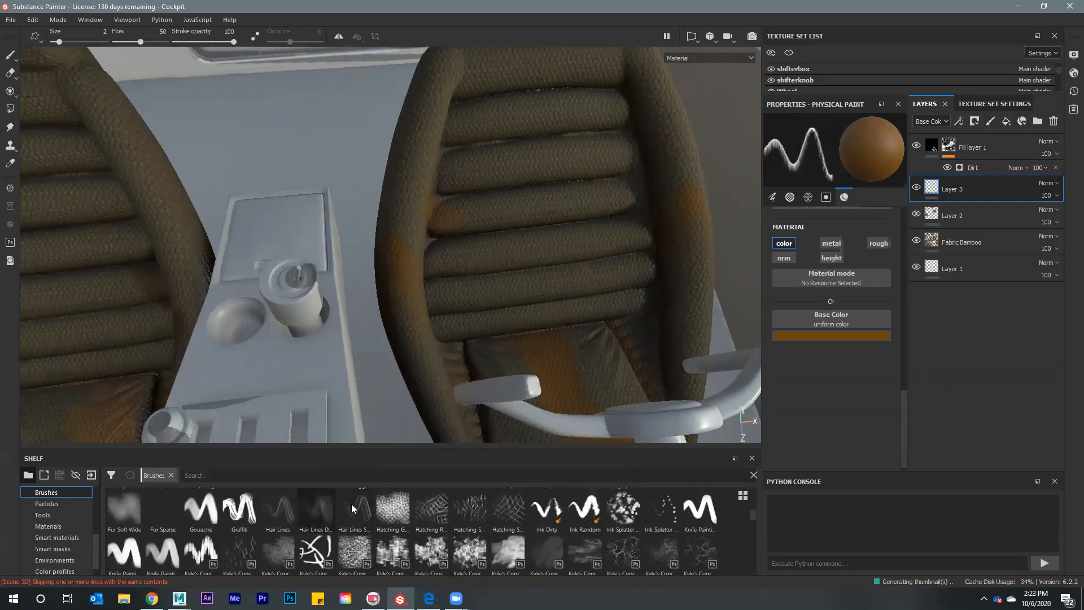
mouse_move(350, 511)
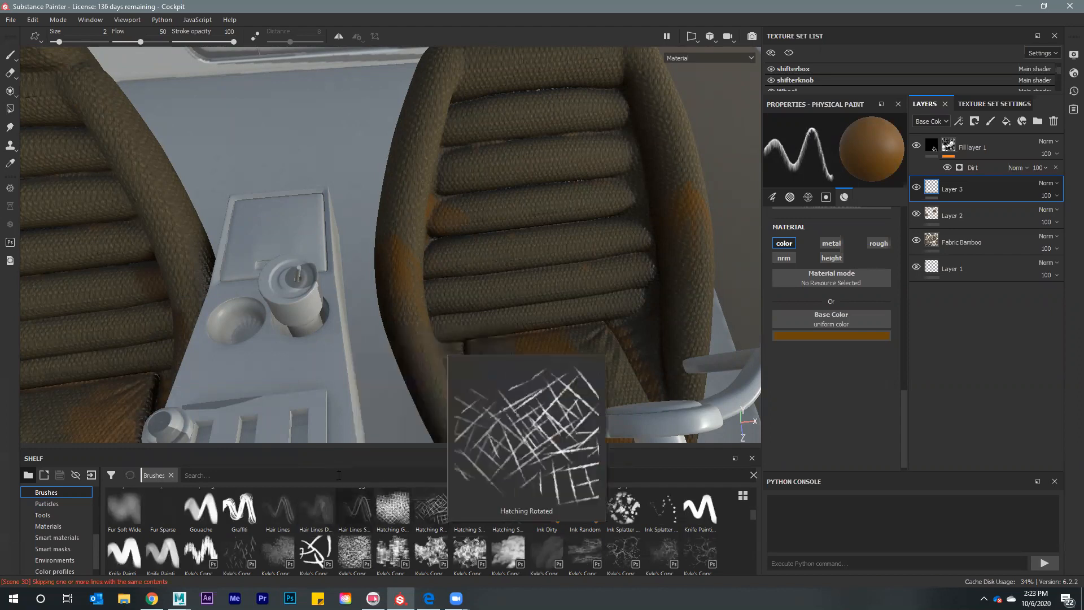
drag(334, 445, 367, 387)
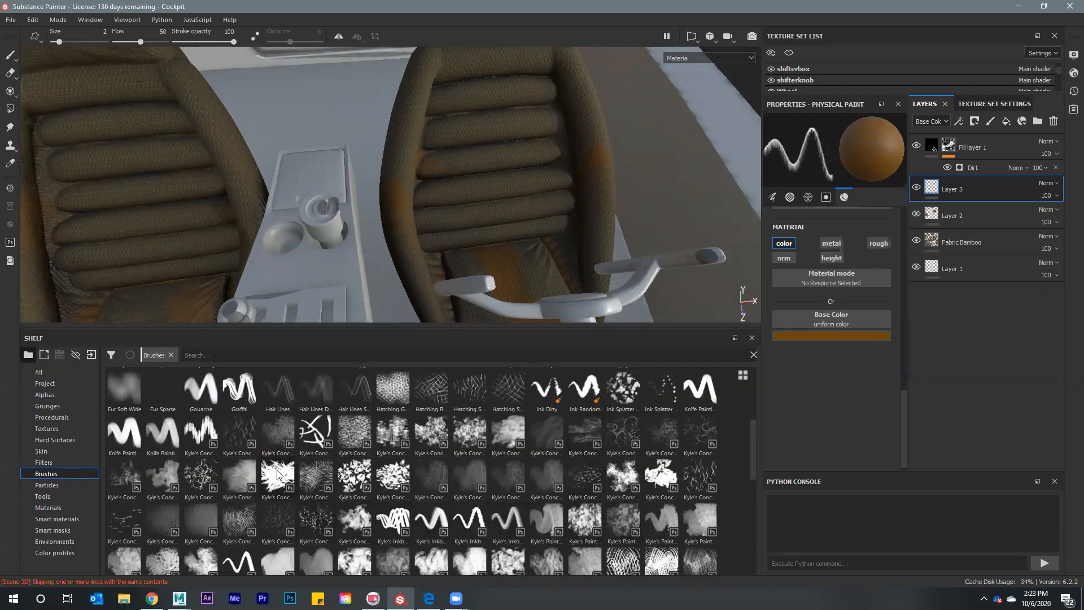
Look through the brush presets and select the Chalk Bold brush
mouse_move(272, 491)
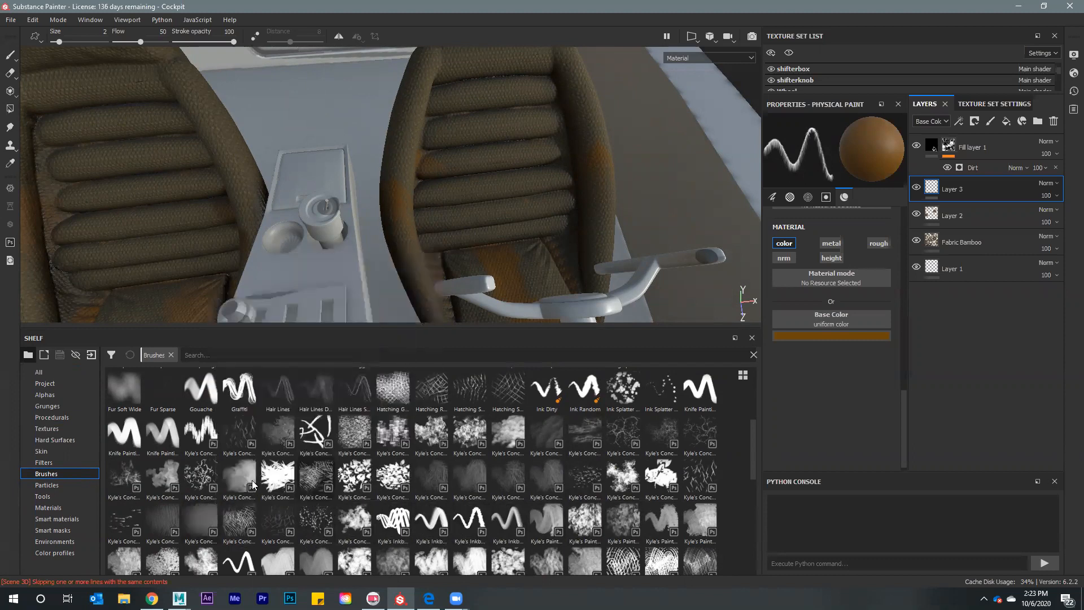
mouse_move(236, 479)
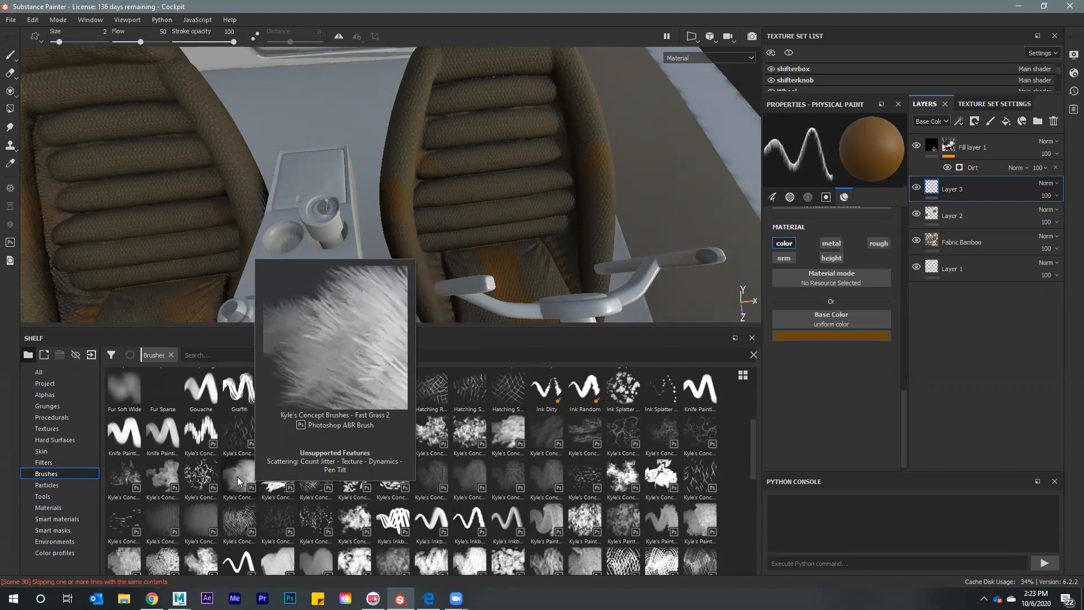
mouse_move(201, 475)
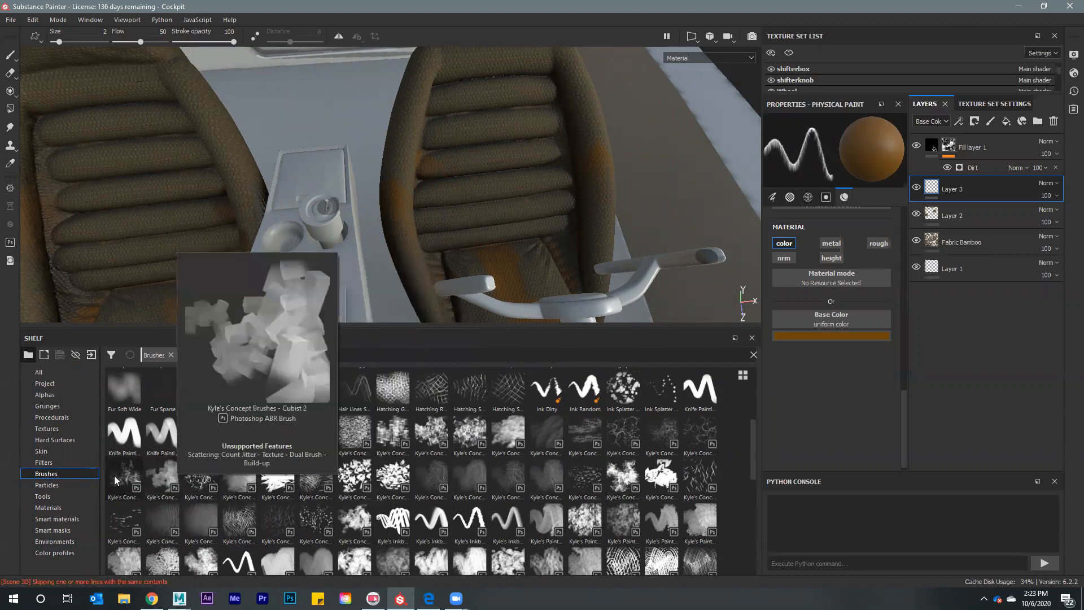
mouse_move(114, 476)
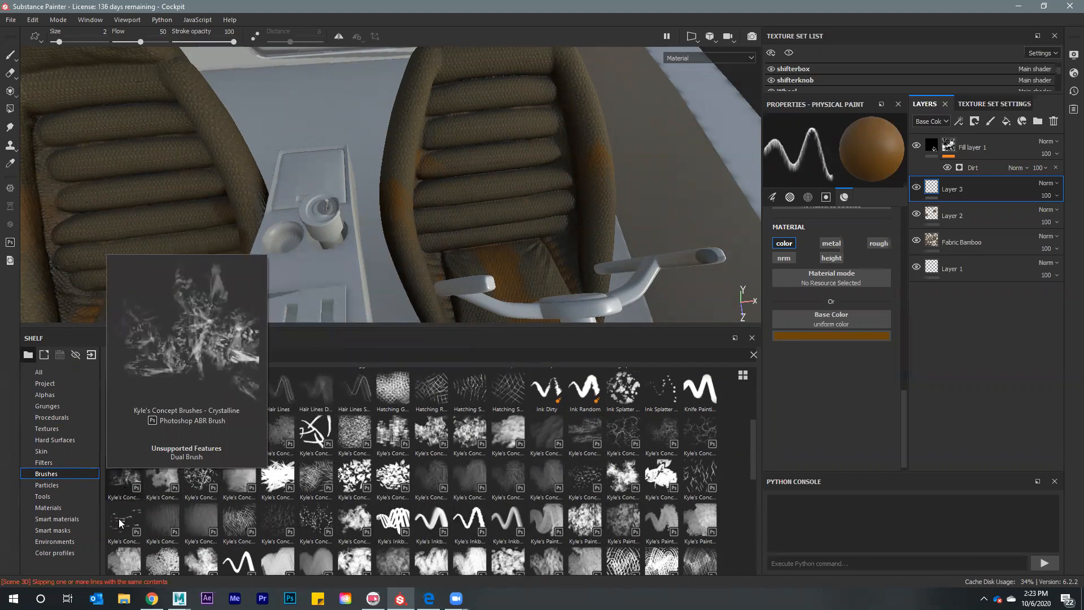
mouse_move(119, 522)
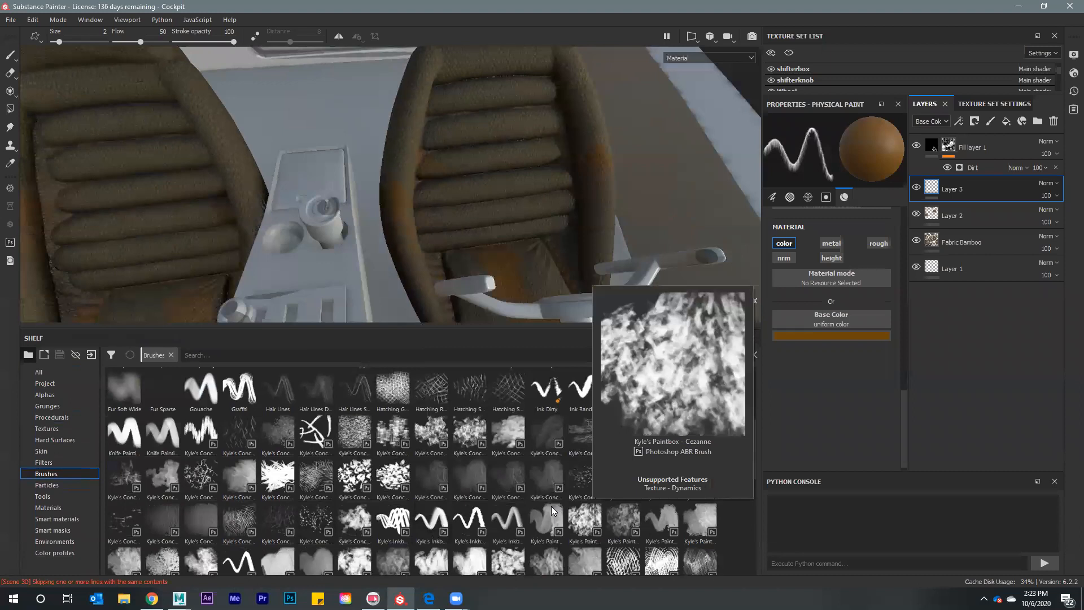
scroll(342, 480, down, 3)
scroll(320, 473, down, 5)
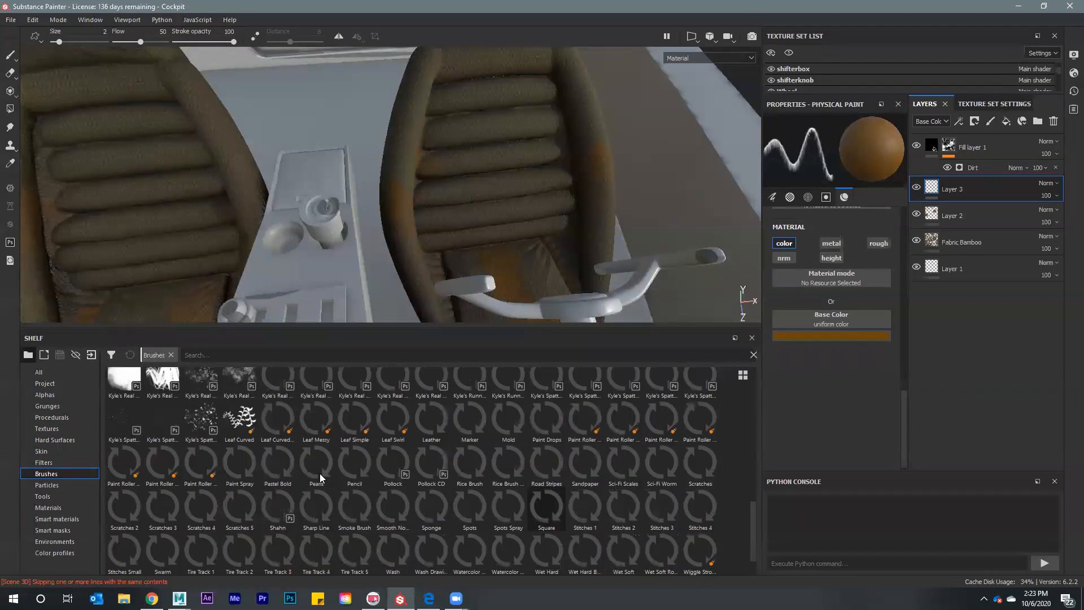
scroll(313, 472, up, 10)
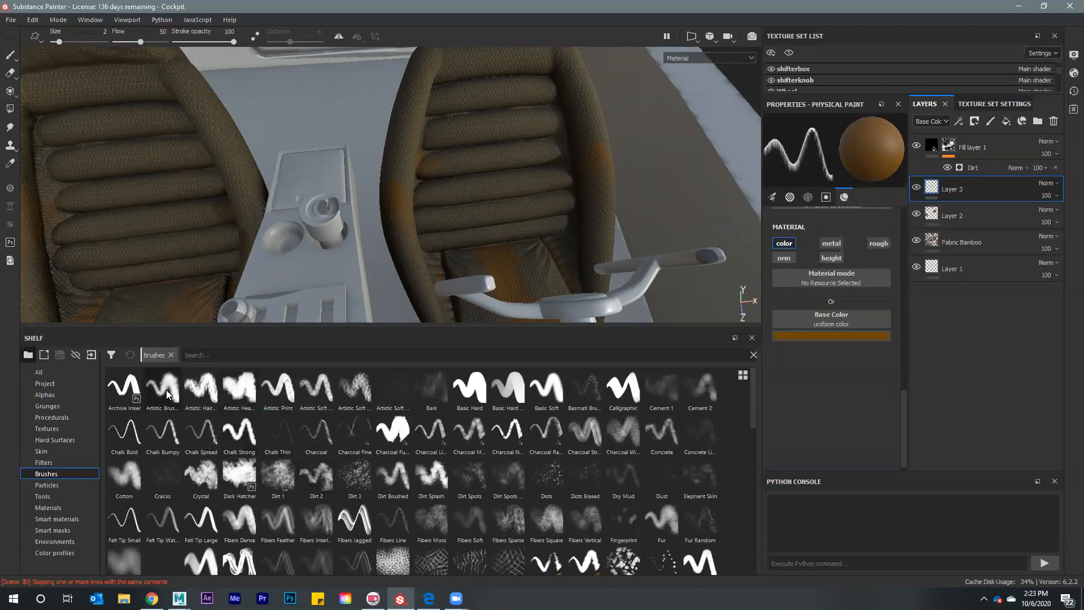
click(126, 435)
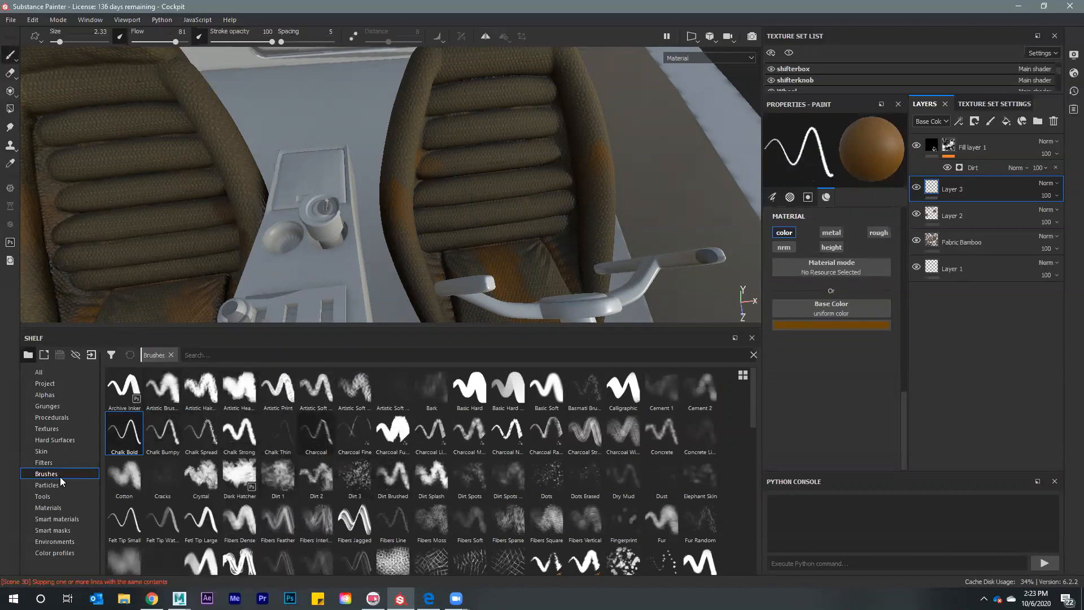
Set the paint's base color to a pale peach tan
click(820, 324)
drag(858, 380, 849, 367)
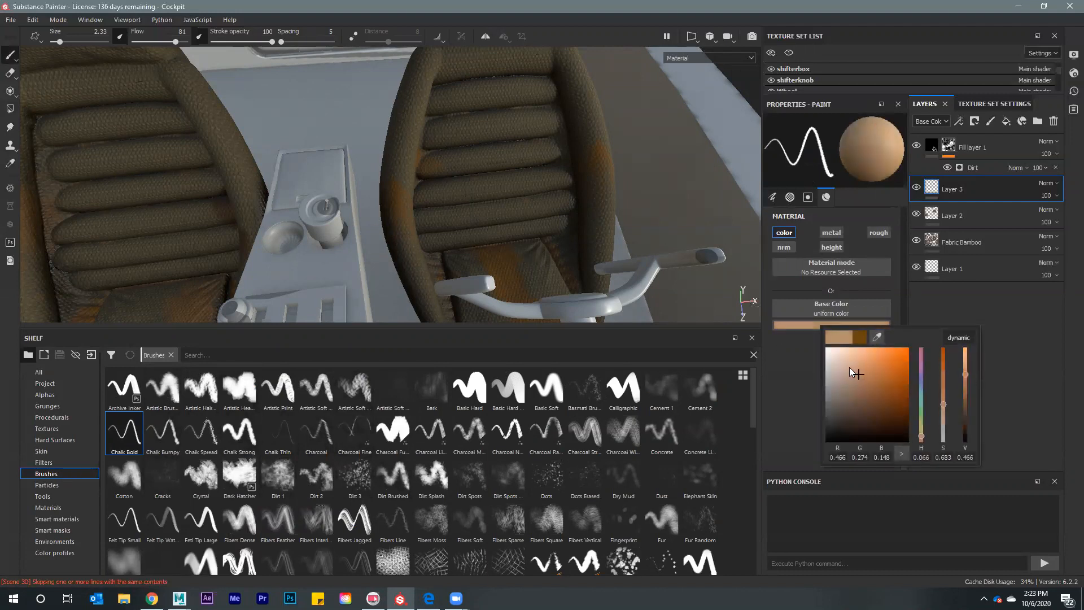
alt+drag(460, 278, 498, 175)
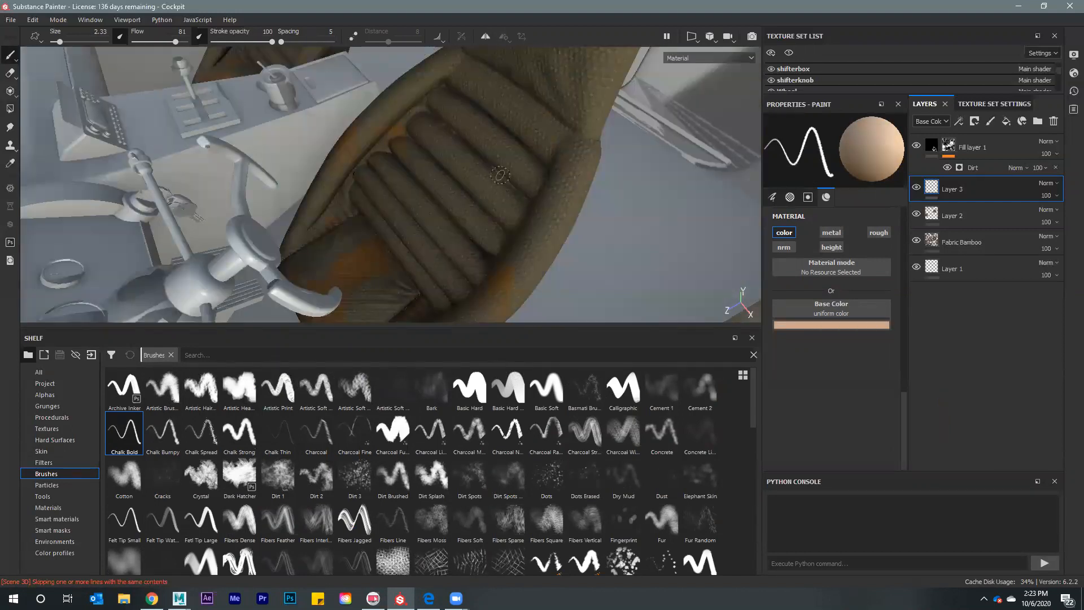
Try a pale chalk stroke on the driver's seat cushion and undo it
alt+drag(489, 249, 354, 240)
alt+drag(474, 180, 374, 210)
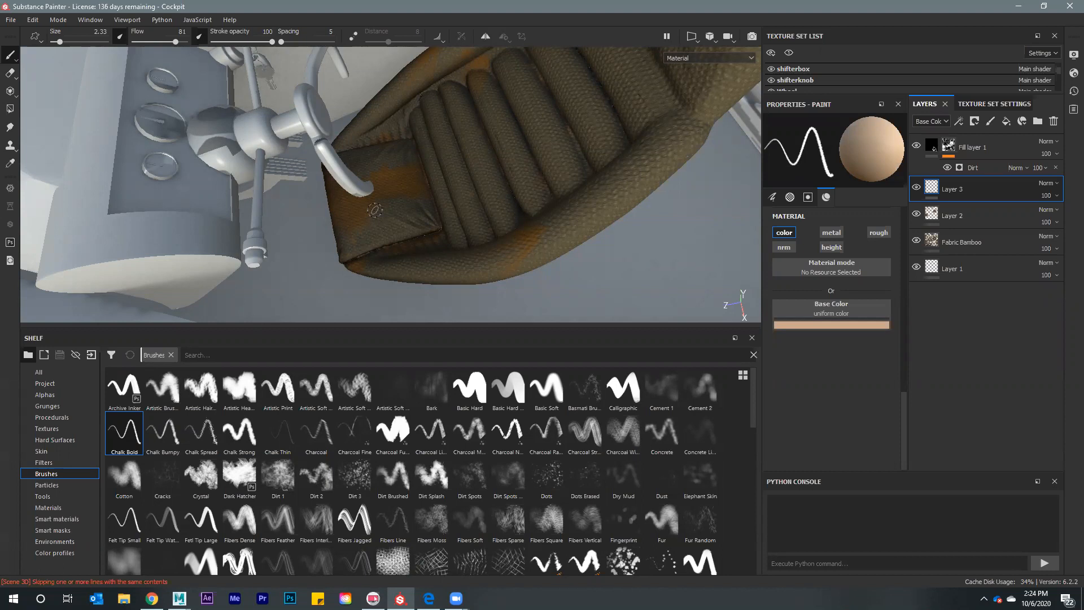
mouse_move(419, 237)
alt+mouse_down()
mouse_move(490, 199)
mouse_move(515, 237)
mouse_move(496, 350)
mouse_move(402, 172)
mouse_move(346, 240)
mouse_move(370, 218)
mouse_move(353, 257)
mouse_move(378, 228)
alt+mouse_up()
key(ctrl+z)
key(ctrl+z)
key(ctrl+z)
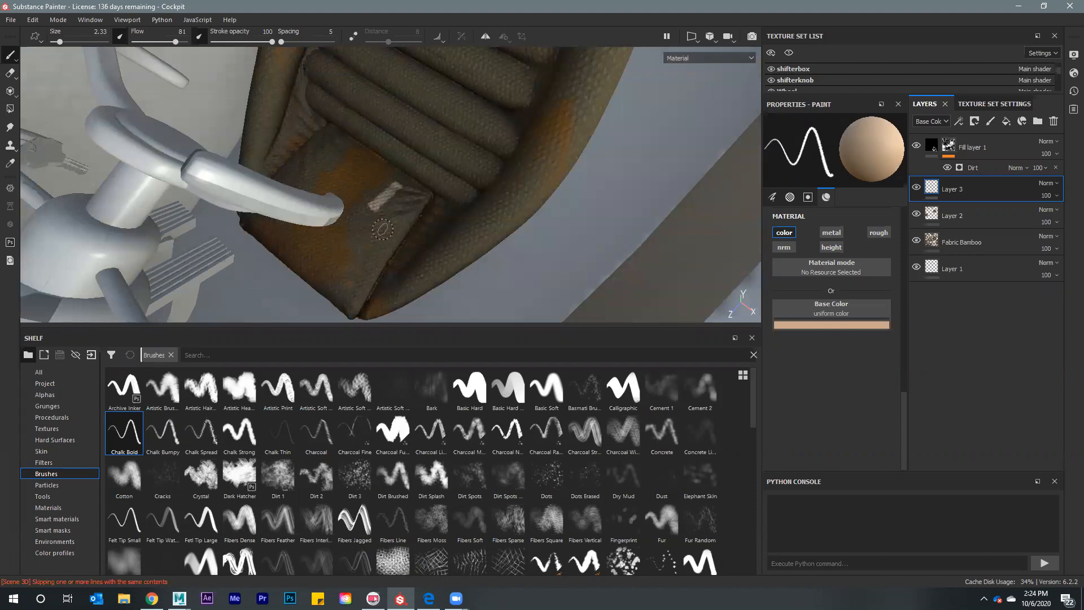
Reduce the Chalk Bold brush size to 0.53
key(bracketleft)
key(bracketleft)
key(bracketleft)
key(bracketleft)
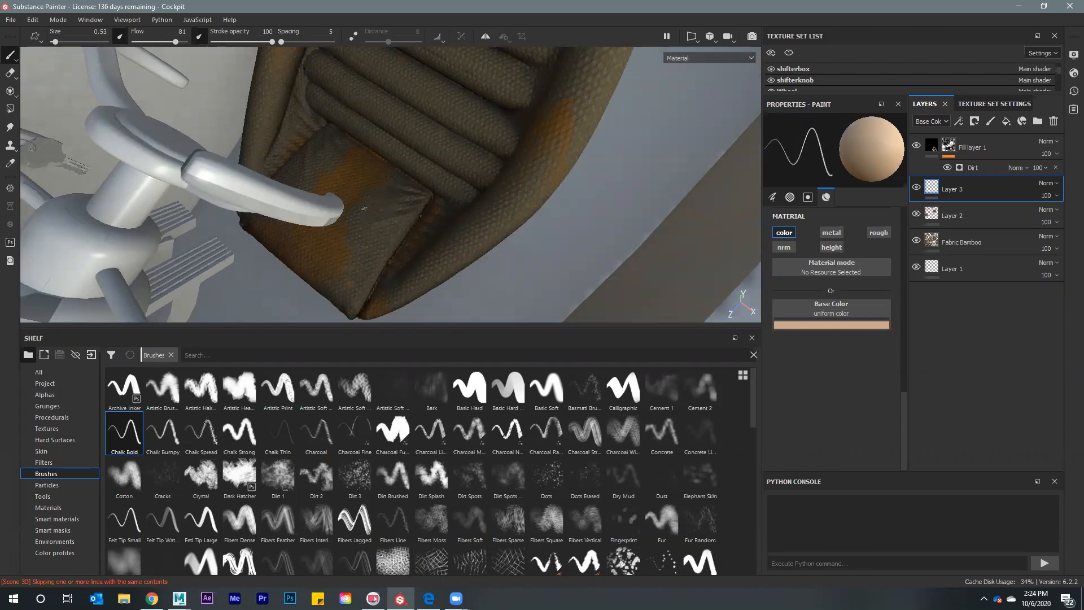
Try several short, thin chalk strokes along the outer side bolster of the driver's chair and undo them
mouse_move(469, 220)
mouse_down()
mouse_move(467, 237)
mouse_move(488, 239)
mouse_up()
drag(496, 189, 508, 212)
drag(518, 166, 524, 189)
drag(541, 151, 531, 172)
key(ctrl+z)
key(ctrl+z)
key(ctrl+z)
key(ctrl+z)
key(ctrl+z)
Set the brush flow to 18 and stroke opacity to 38, and paint faint scratches along the driver's chair outer bolster
mouse_move(154, 43)
mouse_down()
mouse_move(164, 44)
mouse_move(142, 42)
mouse_up()
click(236, 41)
drag(509, 191, 503, 224)
mouse_move(507, 209)
mouse_down()
mouse_move(513, 222)
mouse_move(513, 198)
mouse_move(469, 242)
mouse_move(489, 241)
mouse_move(462, 245)
mouse_move(481, 247)
mouse_move(450, 264)
mouse_up()
drag(464, 225, 469, 254)
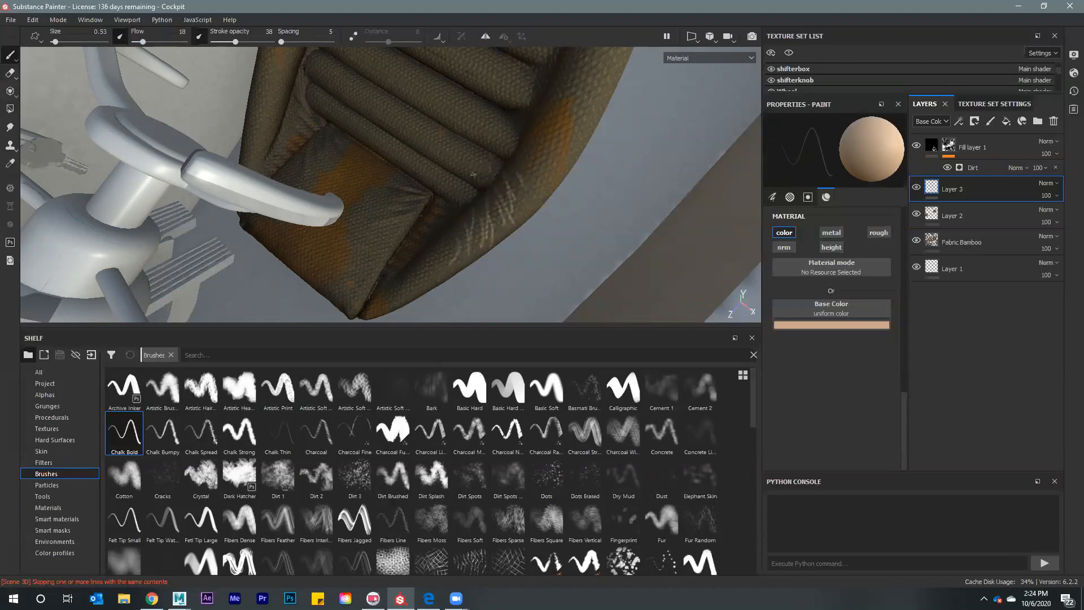
drag(447, 245, 443, 272)
Examine the chairs' painted wear and the surrounding cockpit parts from several angles, both framed whole and close up
key(alt)
key(alt)
key(f)
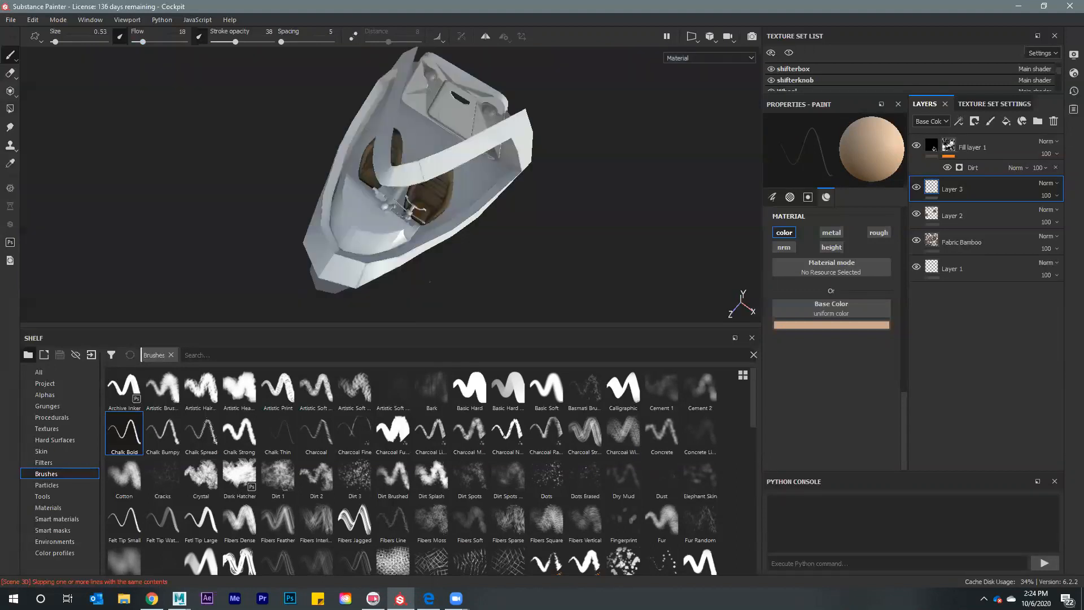
key(alt)
alt+drag(429, 282, 375, 269)
alt+middle_drag(374, 269, 295, 155)
alt+right_drag(294, 155, 300, 201)
alt+right_drag(359, 120, 147, 102)
alt+middle_drag(309, 134, 383, 102)
alt+drag(383, 102, 295, 109)
alt+middle_drag(295, 109, 435, 210)
alt+right_drag(355, 183, 384, 187)
alt+drag(394, 185, 621, 62)
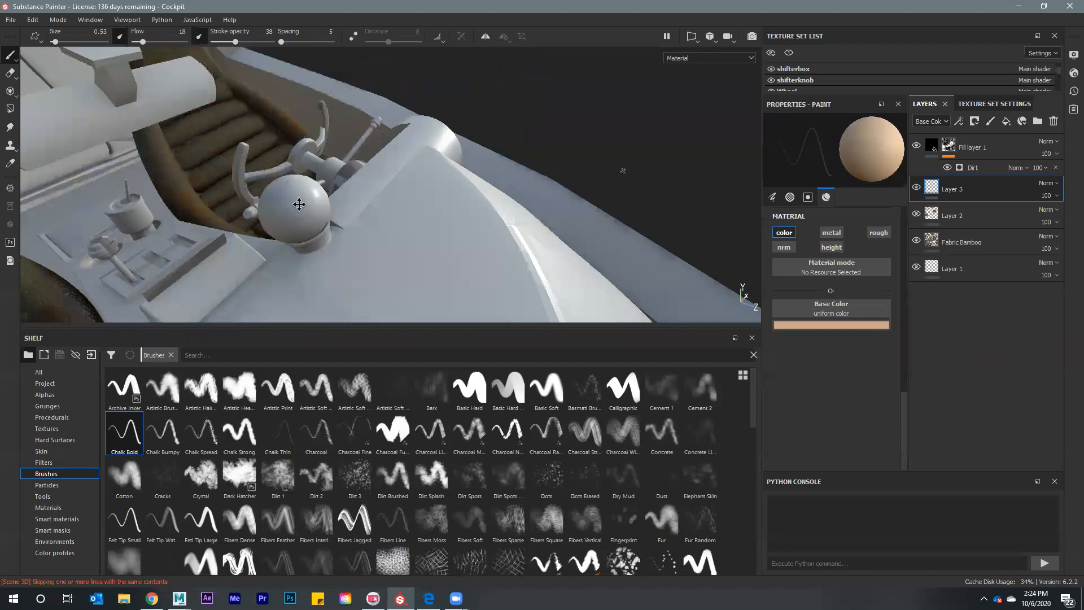
alt+middle_drag(271, 282, 484, 236)
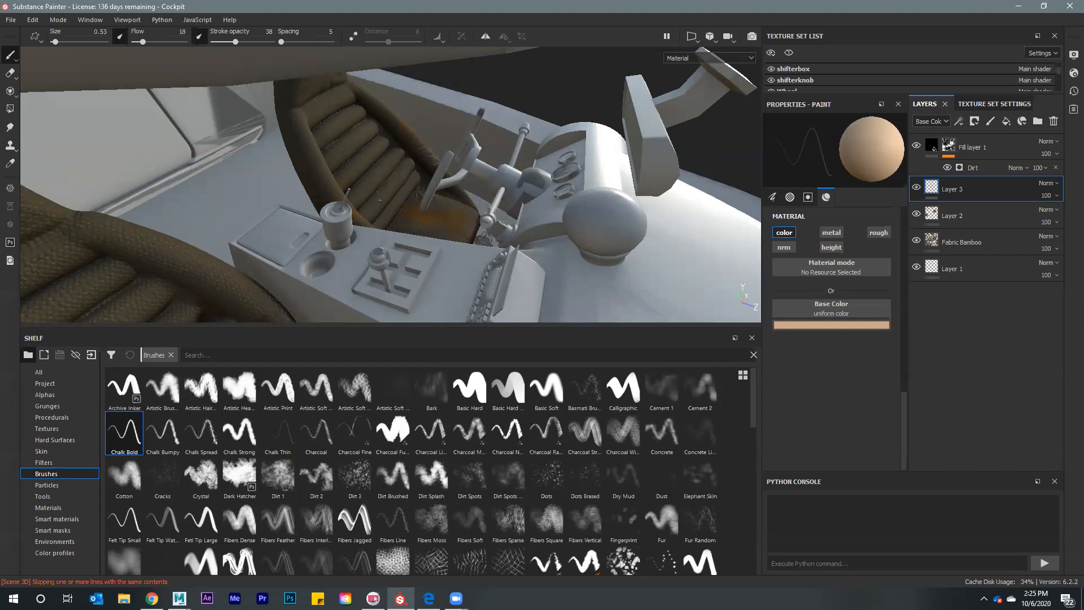
Select the Sand Storm particle brush and scatter fine pale wear marks over the chairs on Layer 3
click(45, 418)
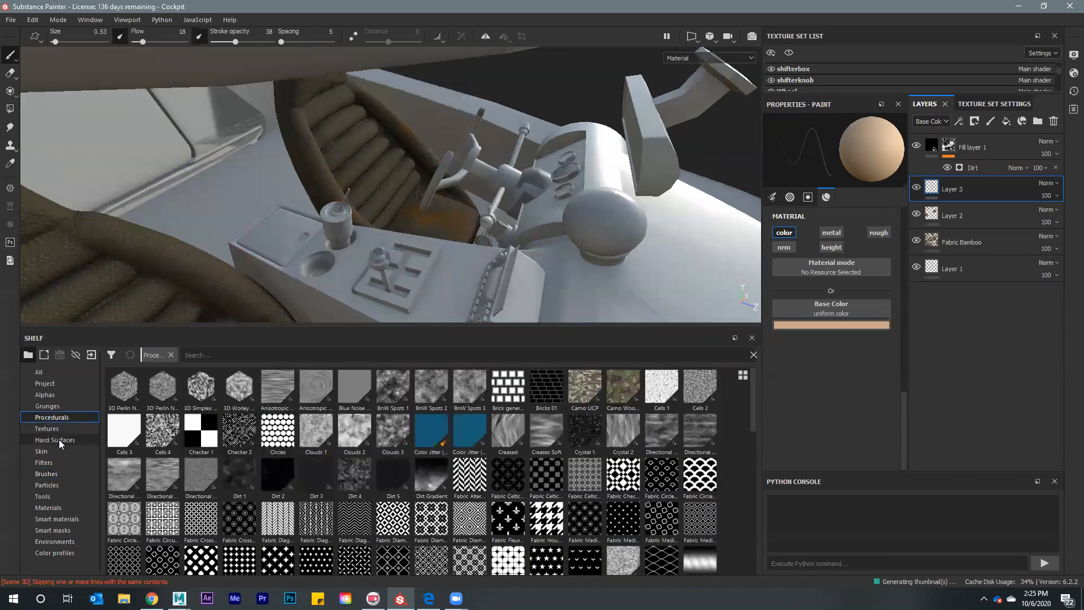
click(46, 484)
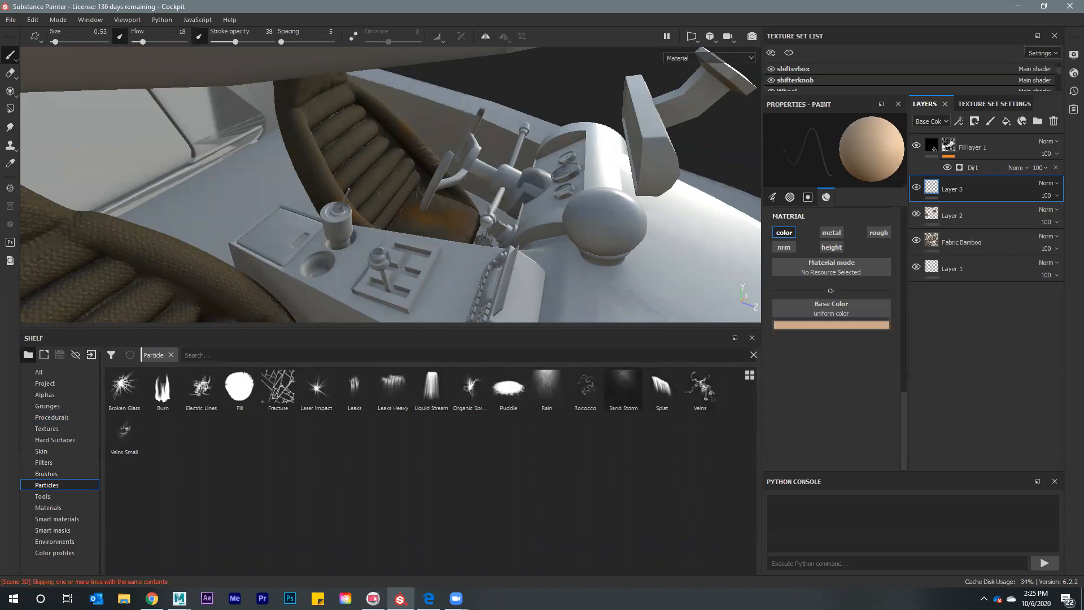
click(623, 389)
mouse_move(421, 227)
alt+mouse_down()
mouse_move(401, 220)
mouse_move(495, 202)
alt+mouse_up()
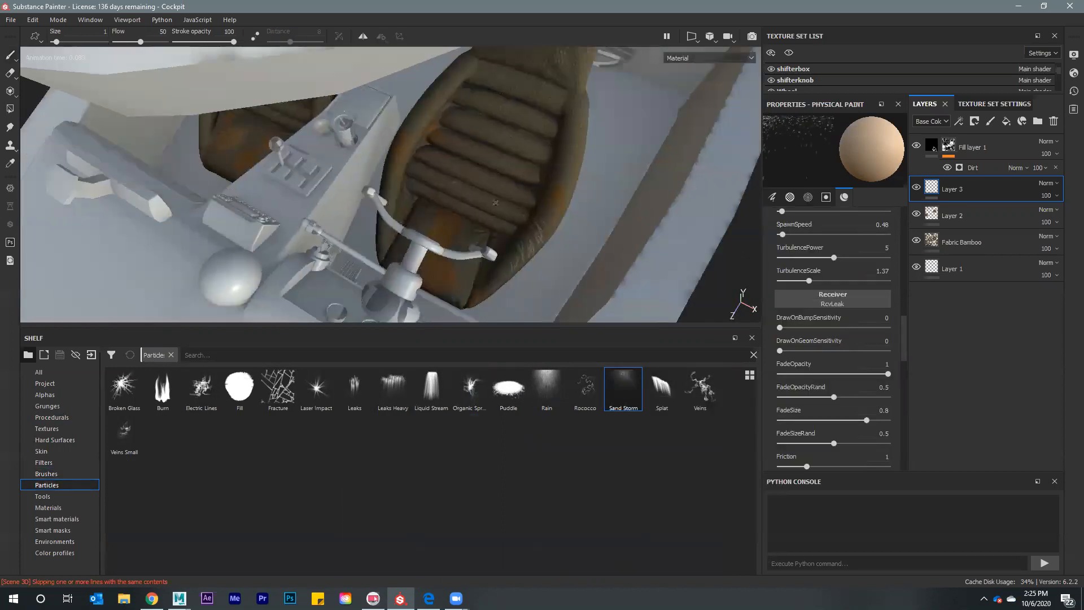
click(489, 171)
click(507, 189)
alt+drag(507, 238, 578, 230)
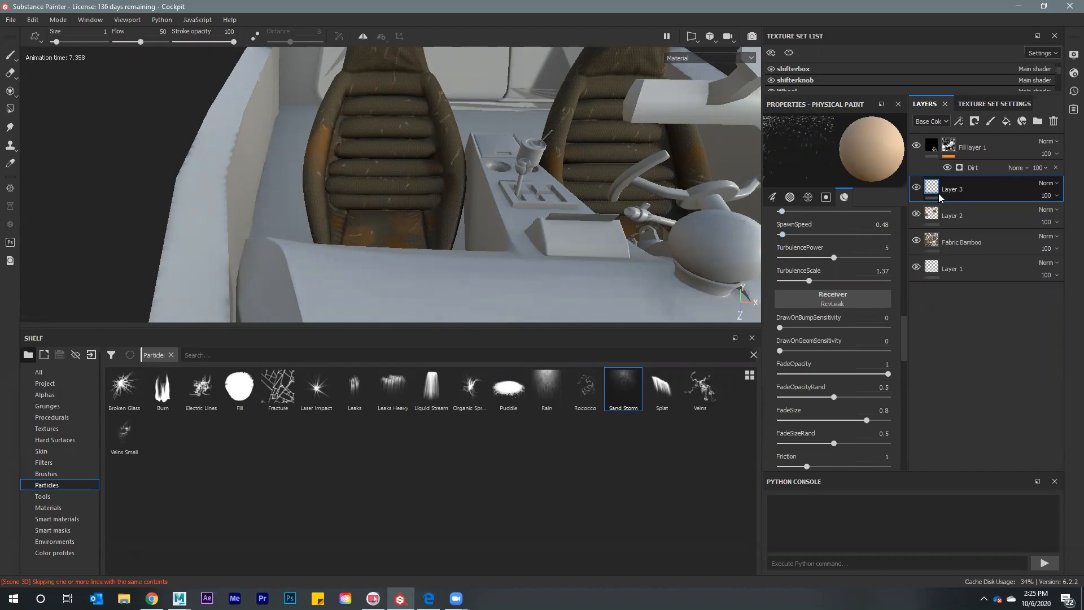
Add a filter to Layer 3 and choose Blur to soften its pale wear marks
key(f)
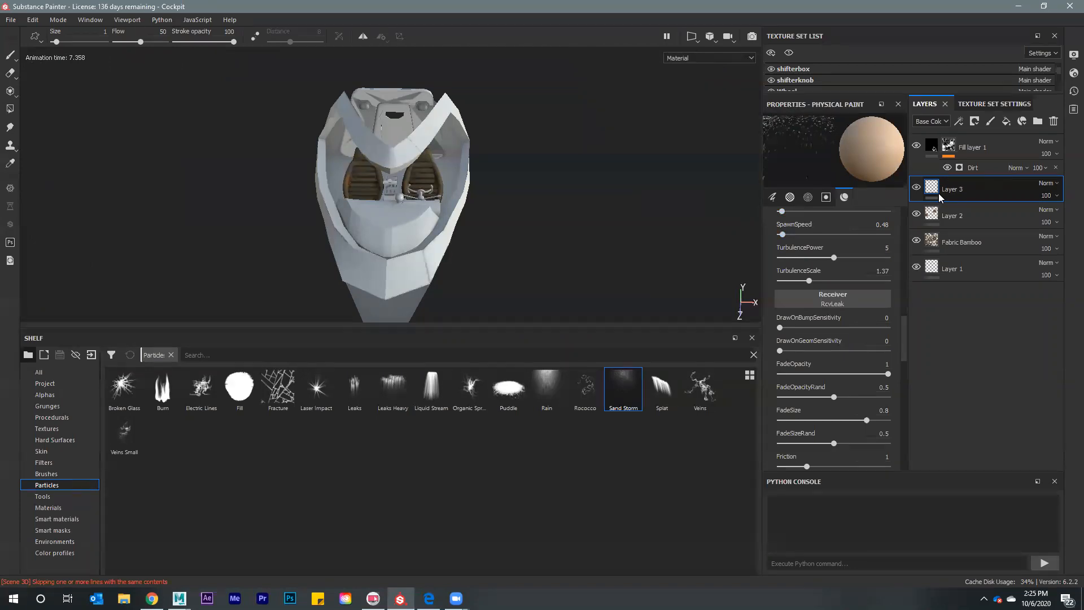
right_click(983, 191)
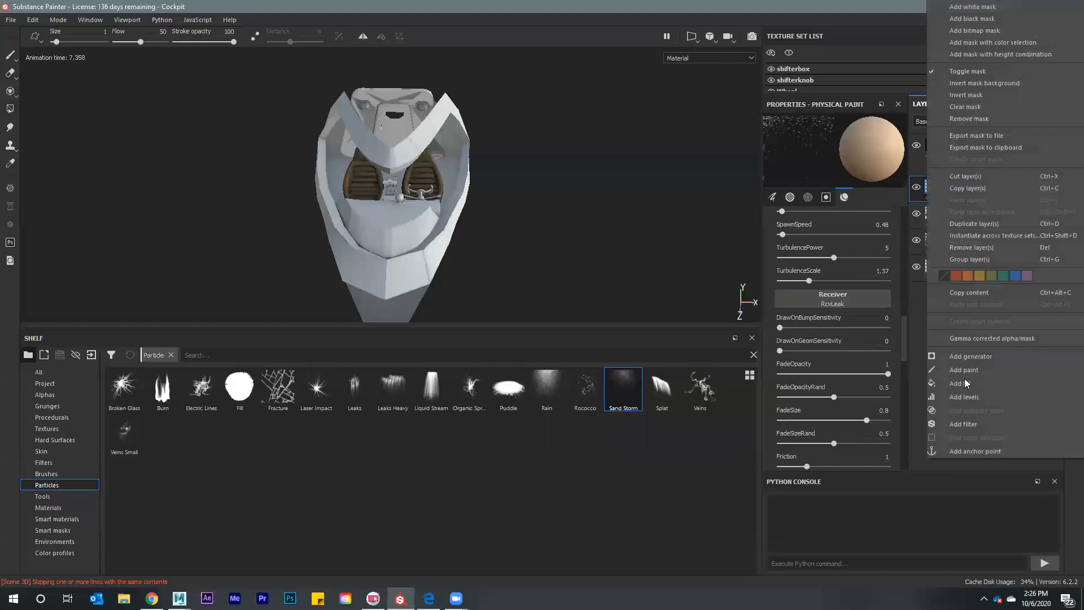
click(976, 424)
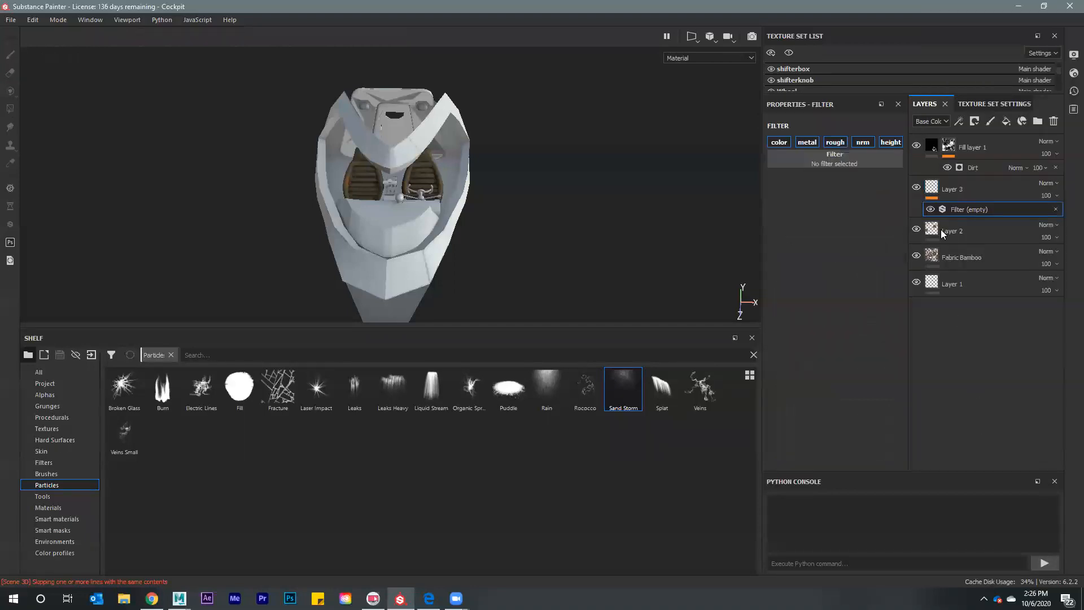
click(832, 161)
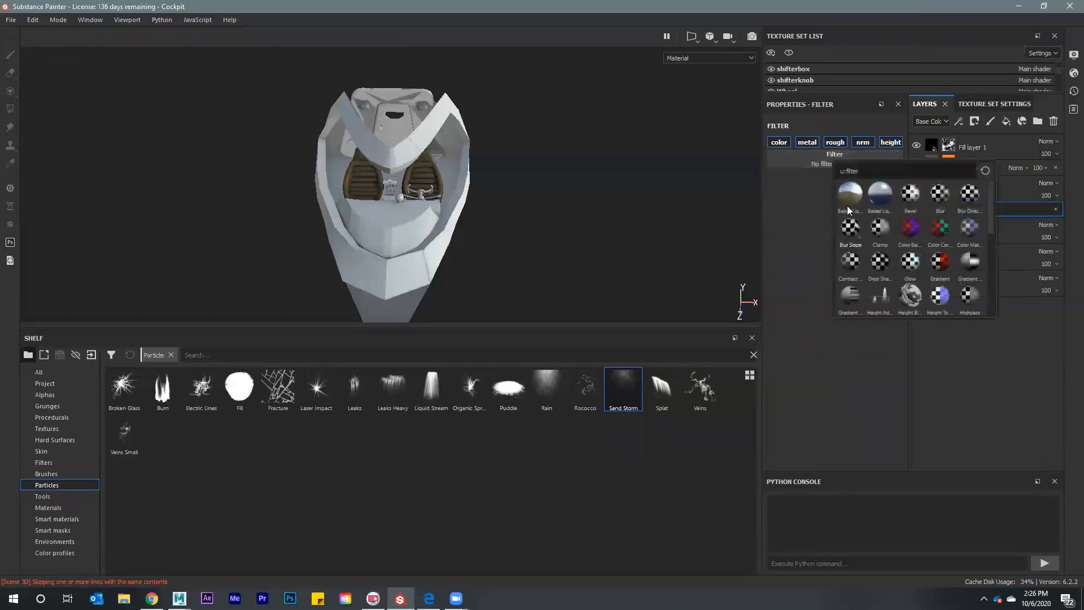
click(939, 199)
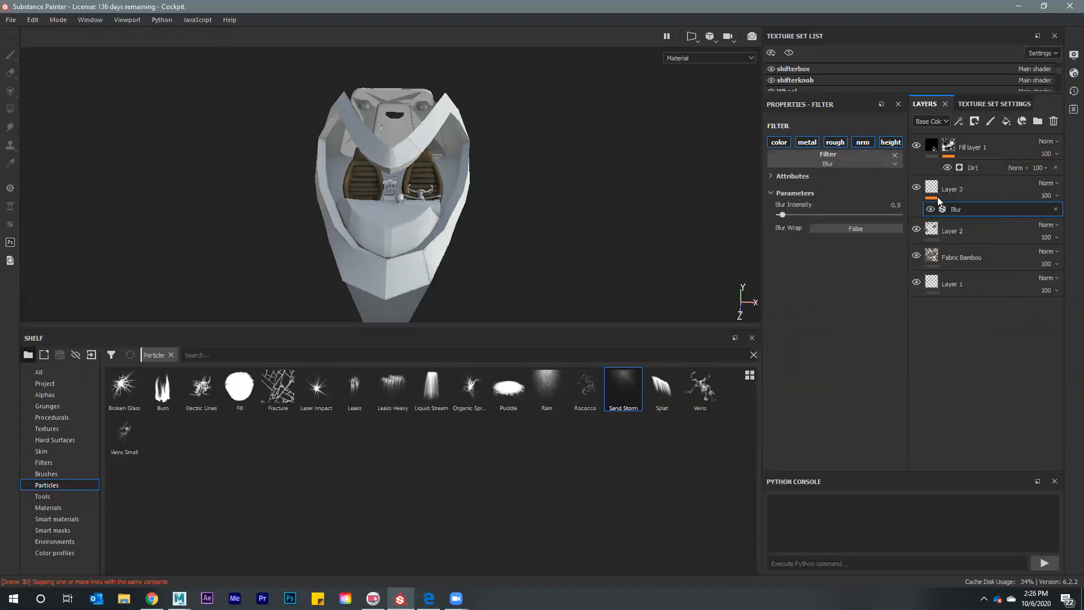
Set the Layer 3 Blur filter's intensity to 0.75 and check the softened marks on both chairs
alt+right_drag(418, 205, 537, 265)
alt+drag(538, 265, 450, 194)
alt+right_drag(450, 194, 810, 215)
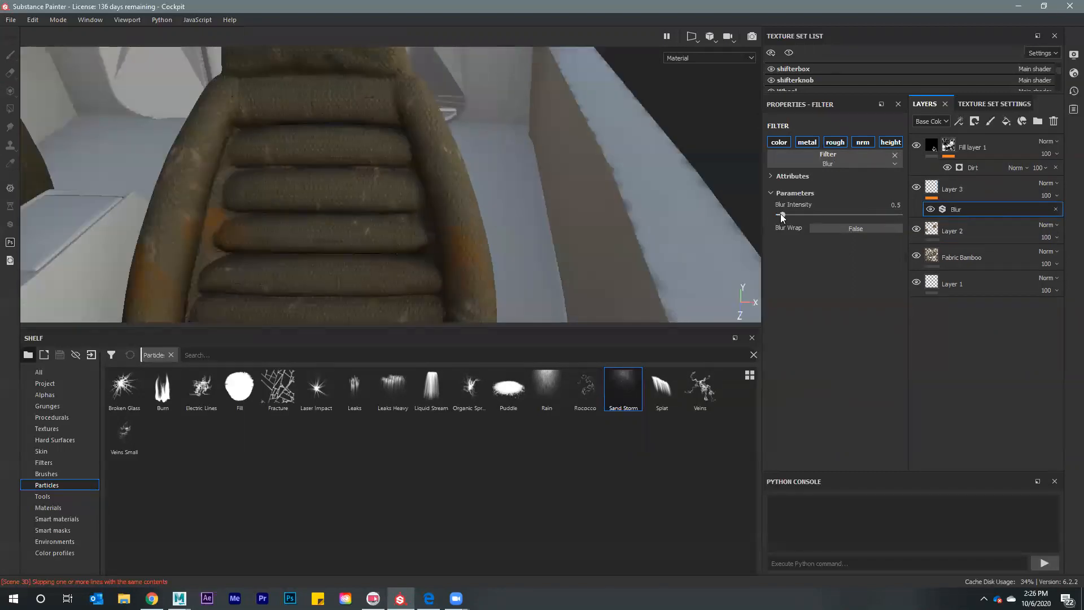
mouse_move(782, 215)
mouse_down()
mouse_move(807, 215)
mouse_move(779, 216)
mouse_up()
click(784, 217)
alt+drag(485, 94, 475, 181)
scroll(350, 143, down, 4)
scroll(476, 184, up, 4)
alt+drag(407, 198, 273, 216)
scroll(395, 204, down, 3)
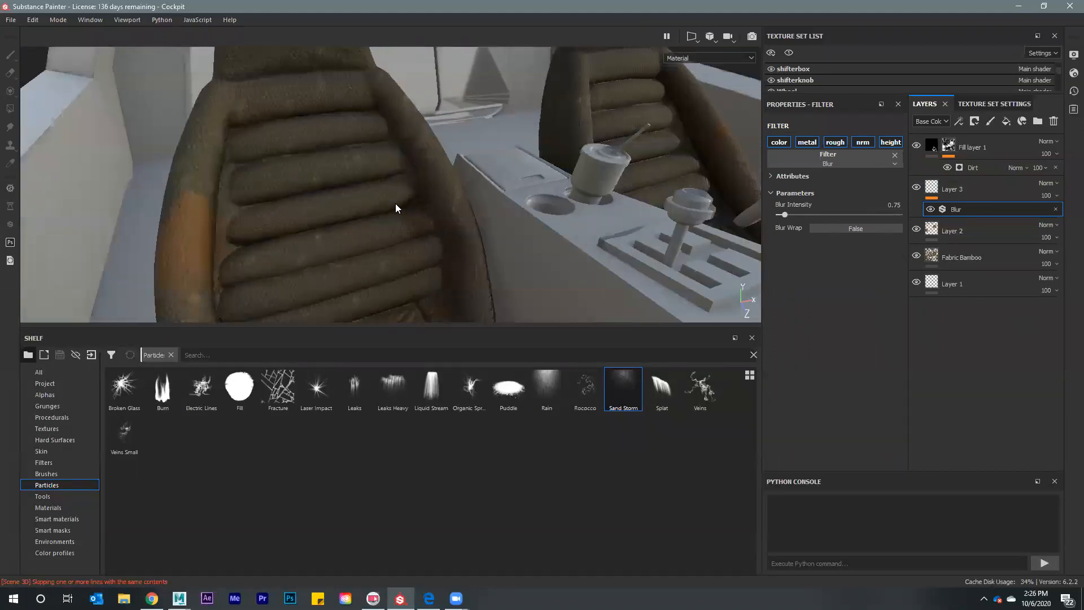
alt+drag(525, 233, 781, 214)
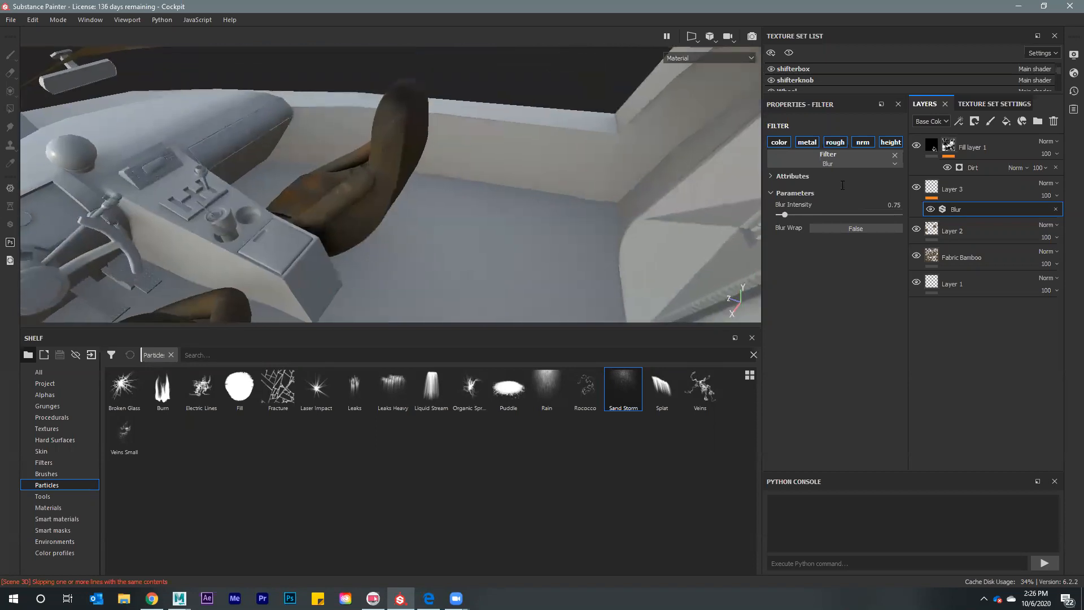
Set Layer 2's opacity to 57
click(1049, 240)
text(57)
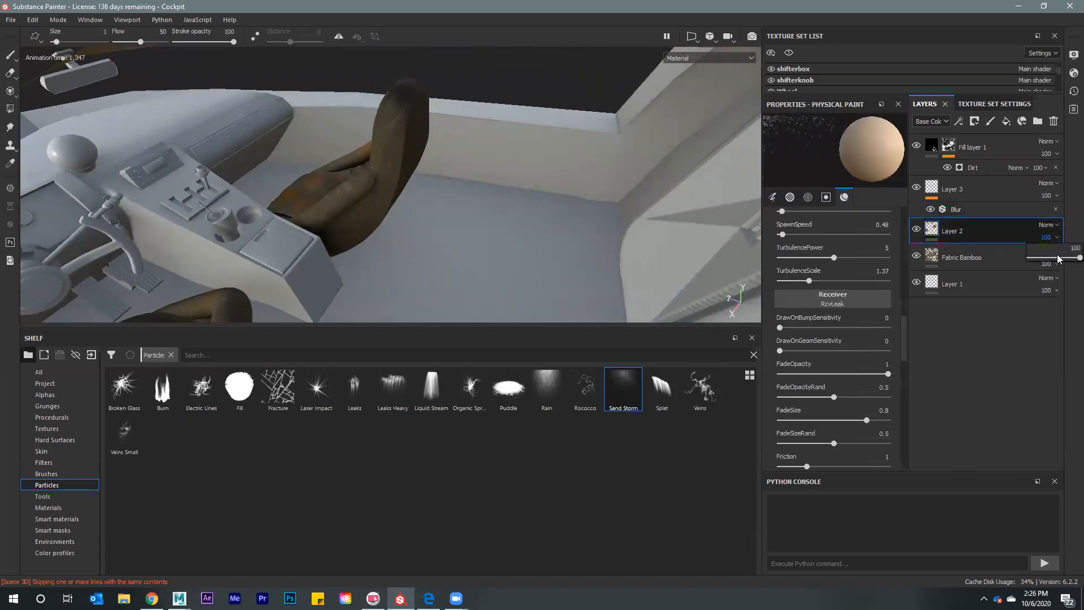
key(Return)
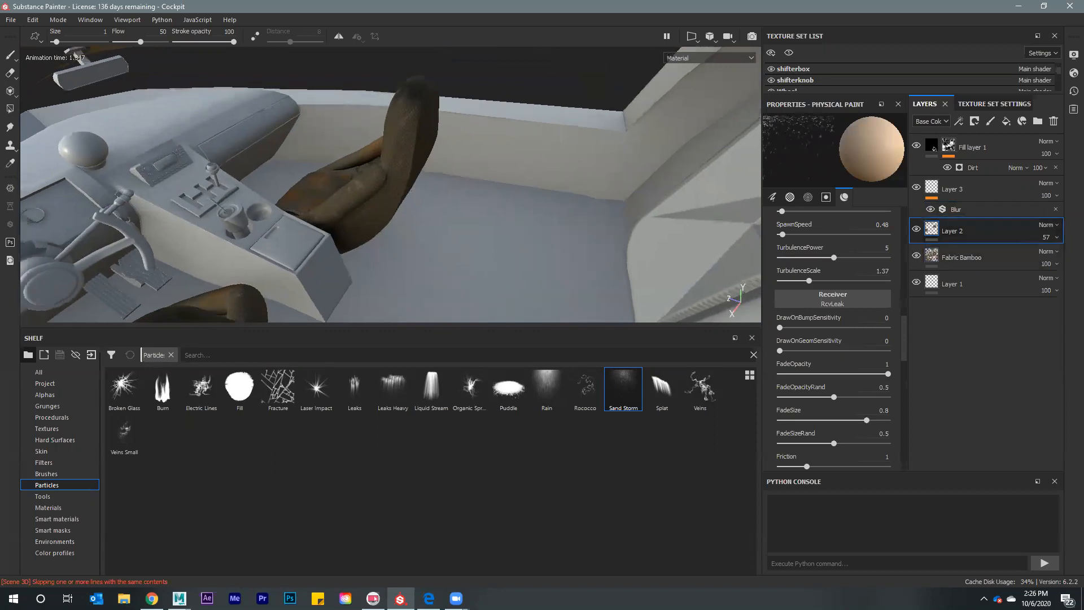
scroll(402, 242, down, 5)
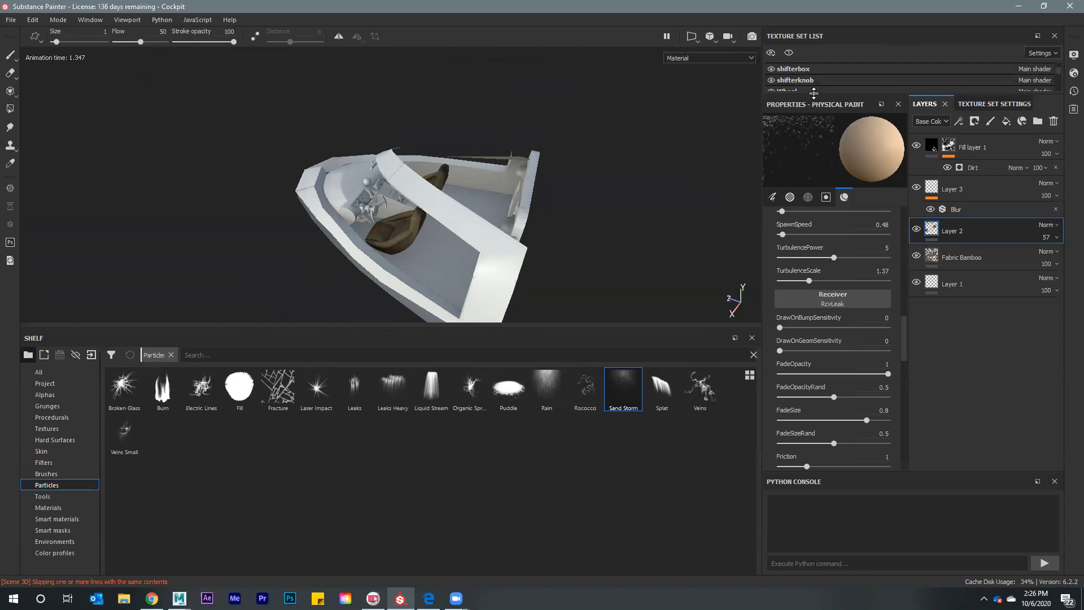
Enlarge the texture set list and hide the lights, door, rearviewmirror, keys, keyfob, ignition, Pedals, Sticks and Body texture sets
drag(813, 99, 807, 281)
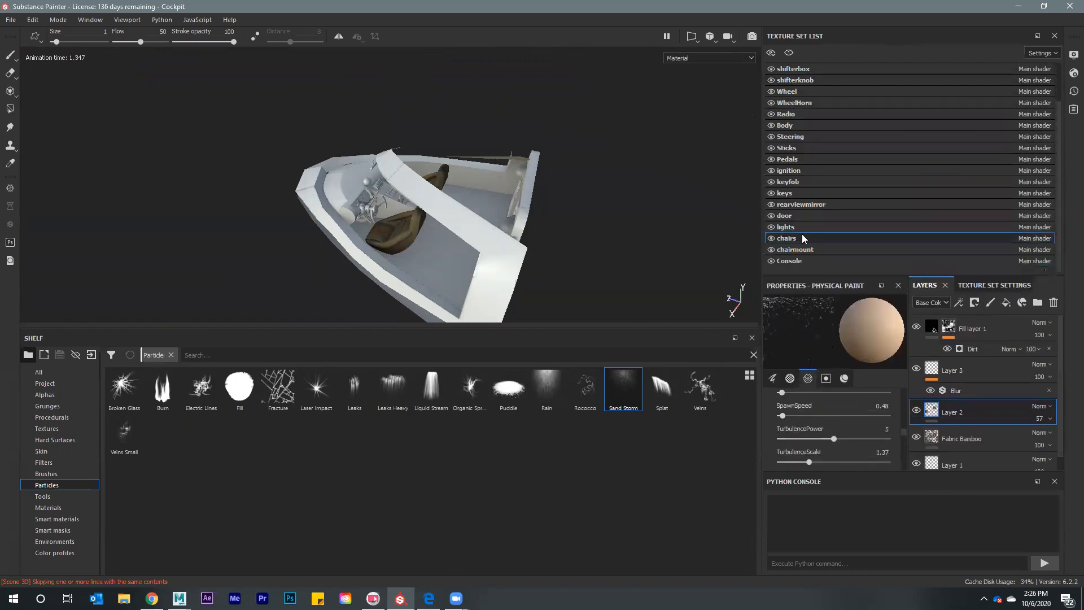
click(770, 227)
click(771, 216)
click(770, 204)
click(771, 182)
click(770, 170)
click(772, 158)
click(771, 148)
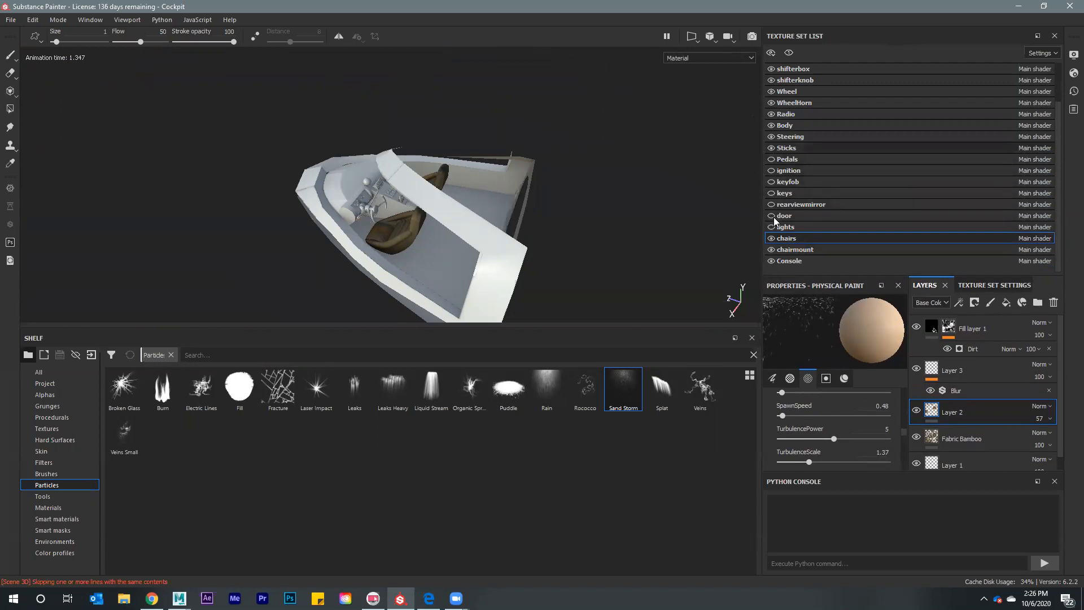
click(770, 125)
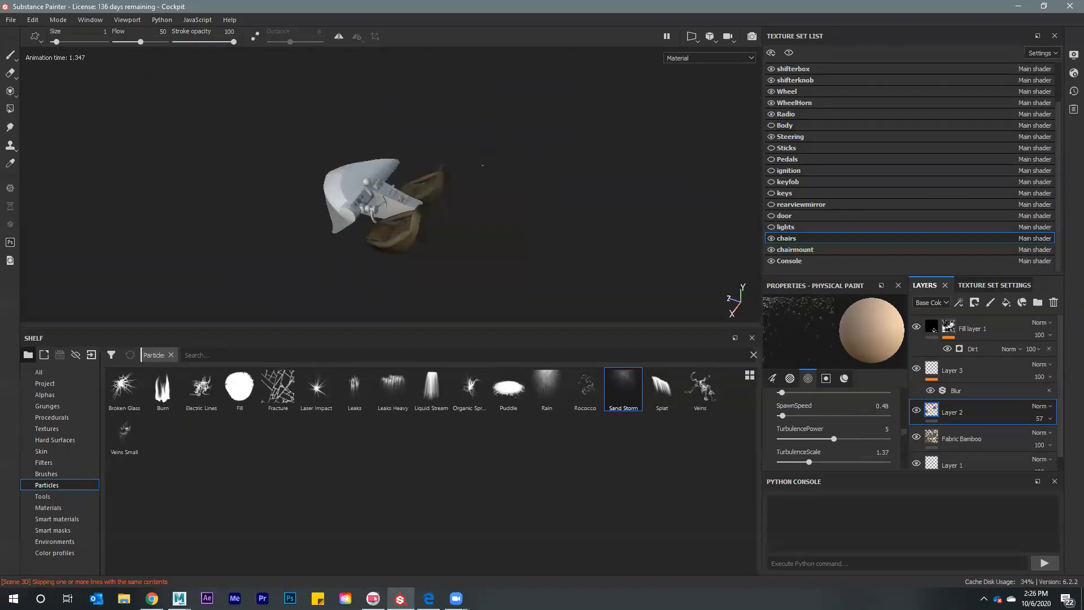
Lower Layer 2's opacity to 38 to fade the brown stains on the chairs
alt+drag(508, 228, 536, 175)
alt+right_drag(439, 244, 588, 249)
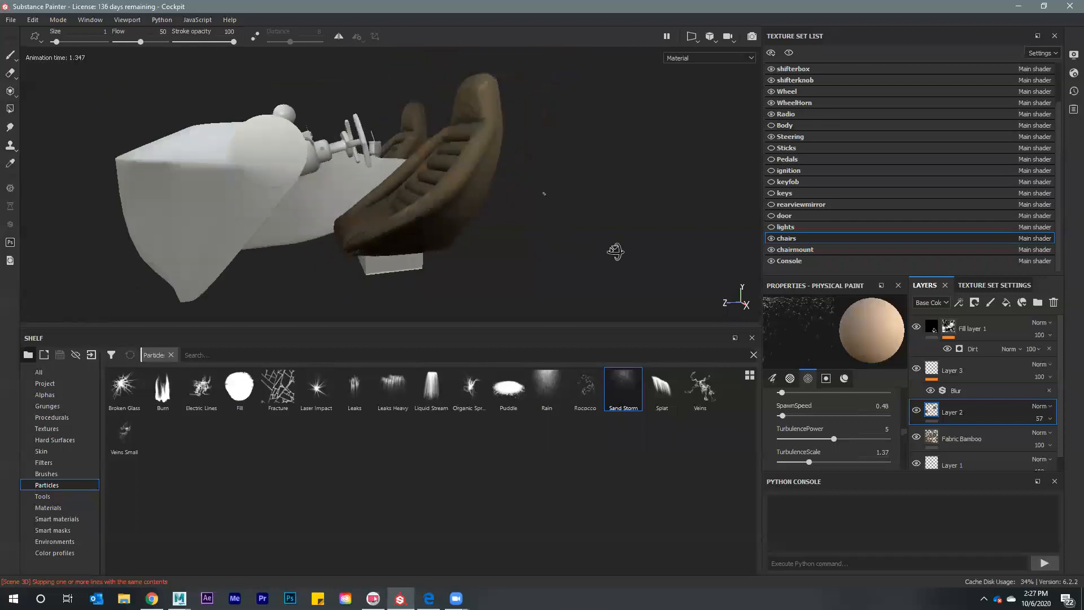
alt+drag(615, 251, 559, 231)
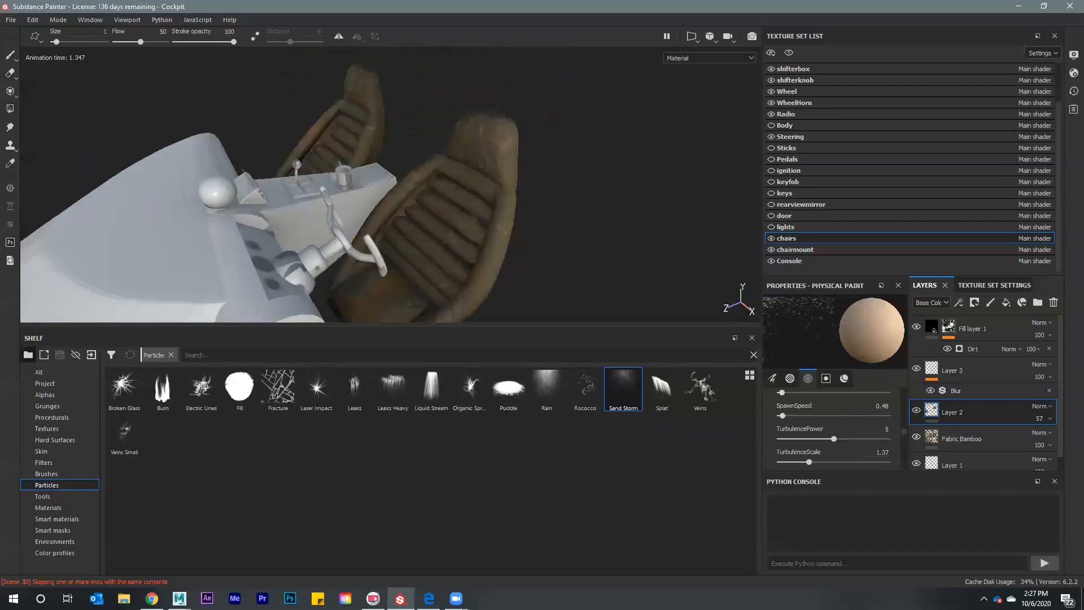
alt+middle_drag(559, 231, 564, 210)
click(1040, 418)
click(1049, 419)
mouse_move(1039, 439)
mouse_down()
mouse_move(1027, 440)
mouse_move(1049, 440)
mouse_up()
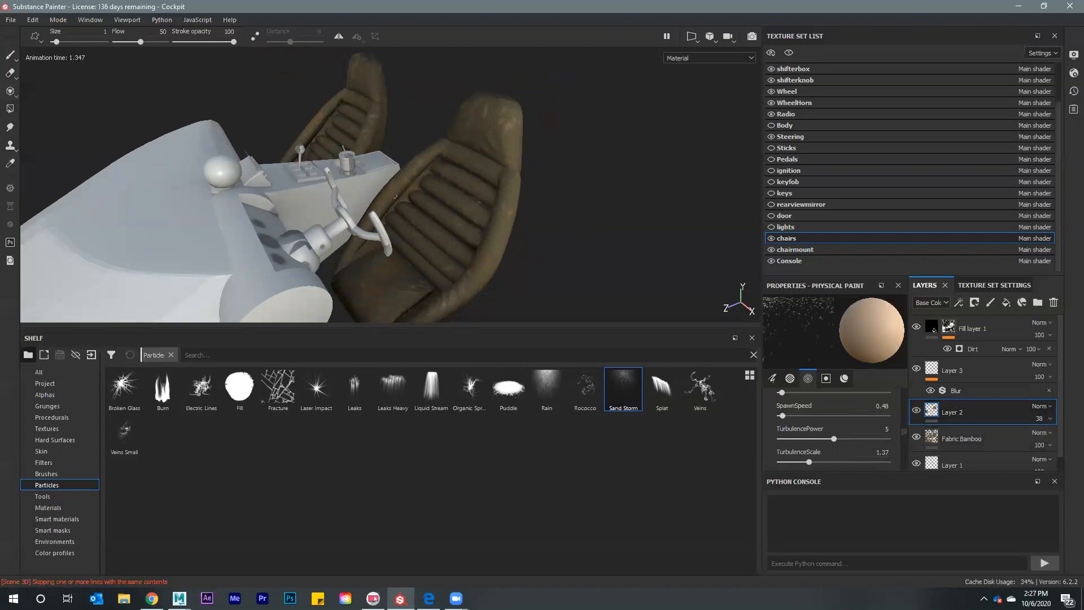
Show all the hidden texture sets again, from lights and door through Pedals and Sticks to Body
alt+drag(505, 226, 401, 184)
alt+middle_drag(401, 184, 359, 125)
alt+drag(359, 124, 370, 176)
click(771, 226)
click(772, 215)
click(771, 193)
click(771, 182)
click(771, 170)
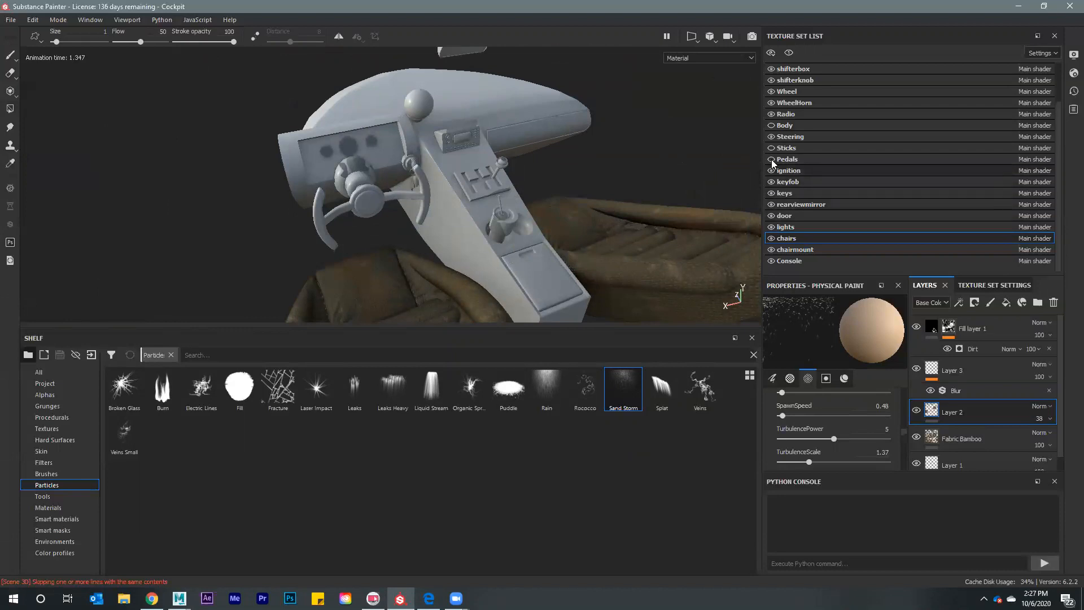
click(772, 159)
click(771, 147)
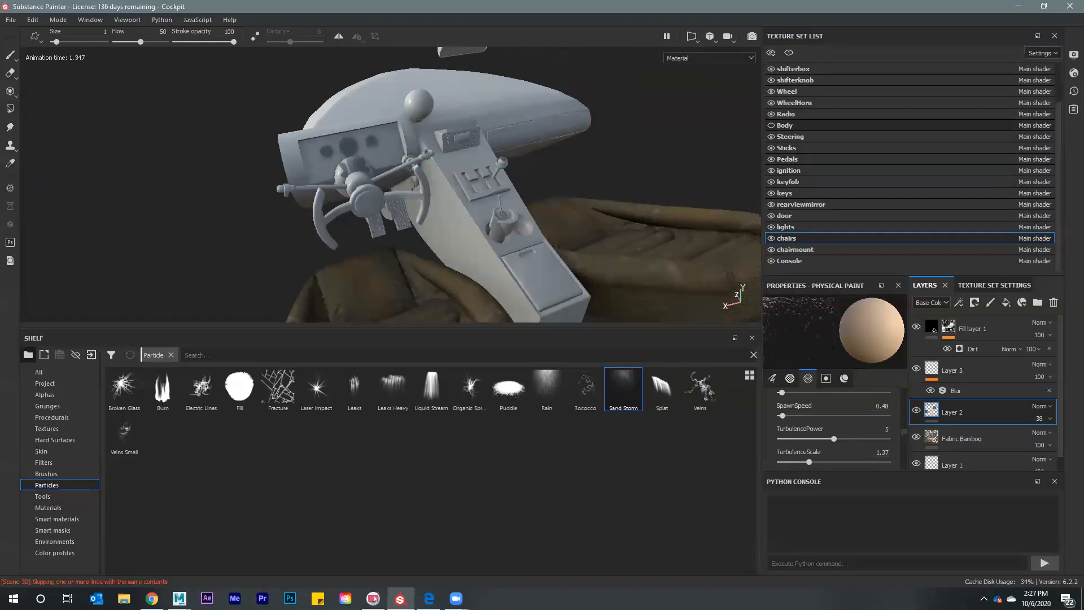
click(771, 125)
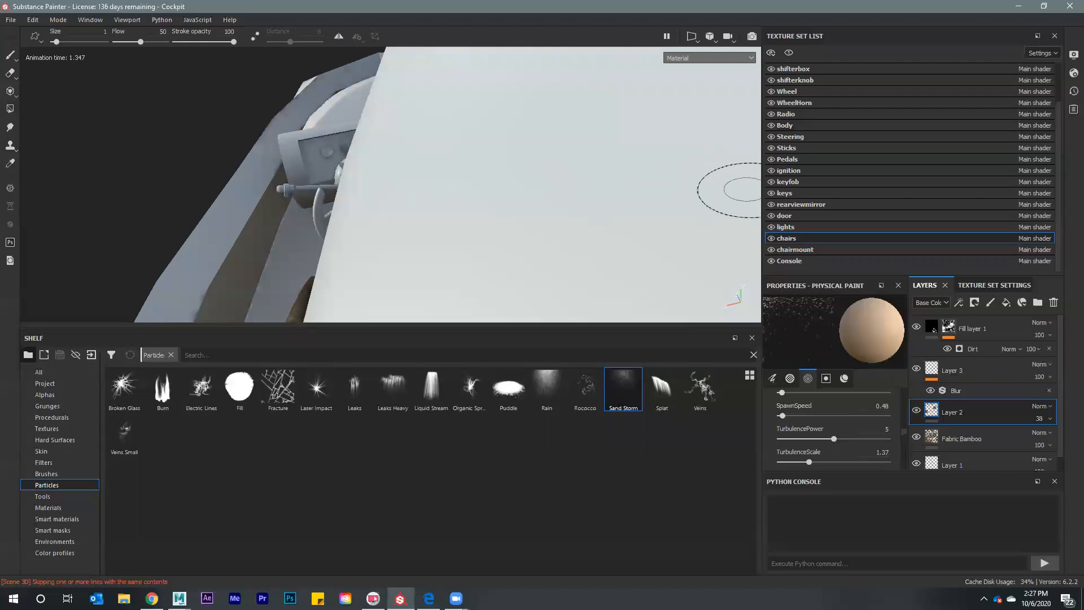
key(alt)
key(alt)
scroll(746, 189, down, 5)
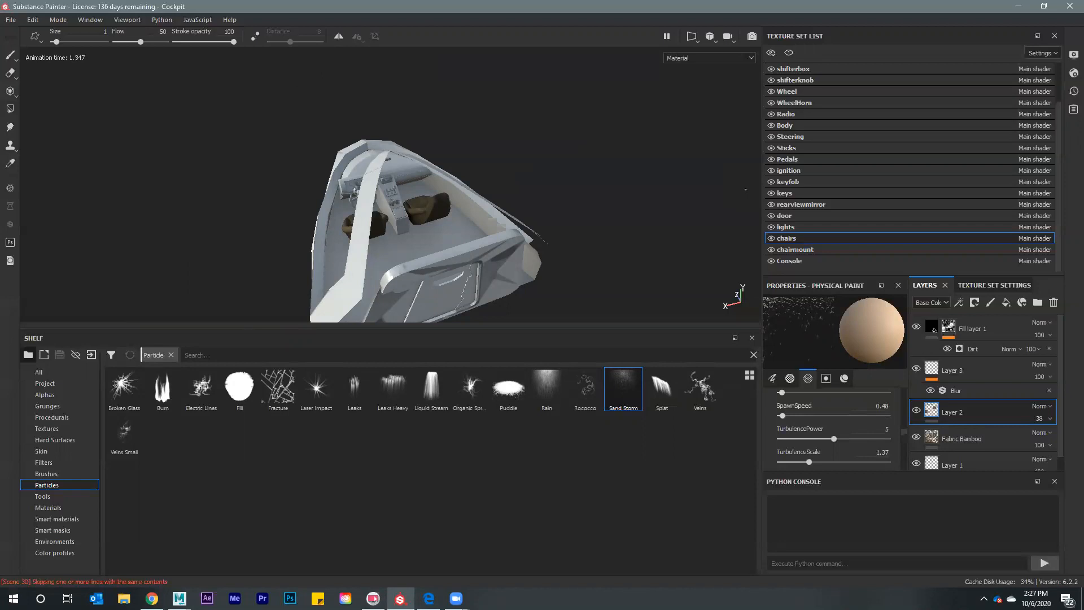
key(super)
key(super)
key(super)
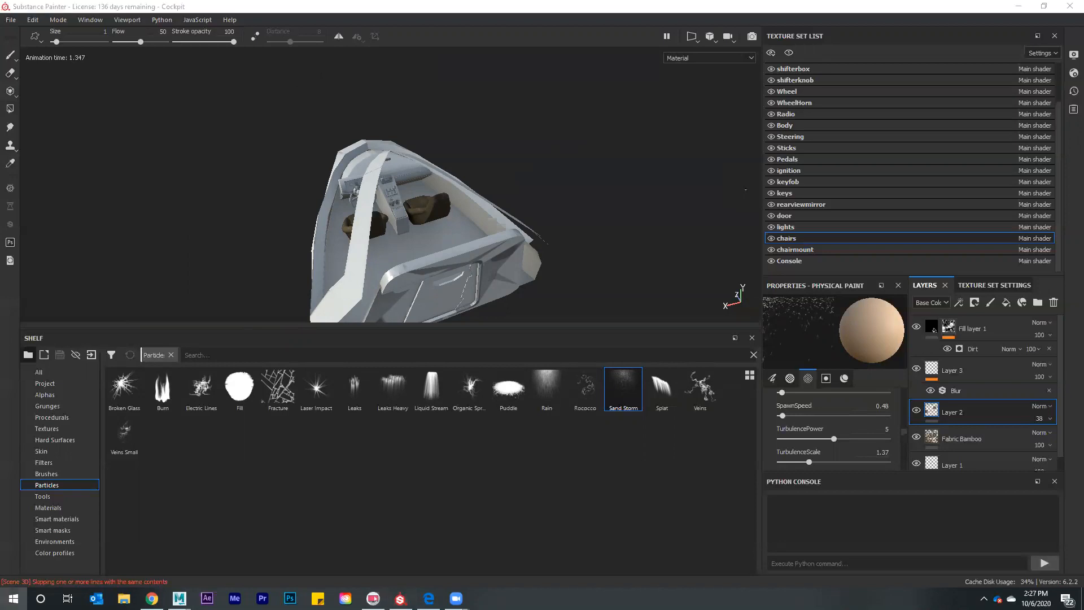
key(super)
key(Escape)
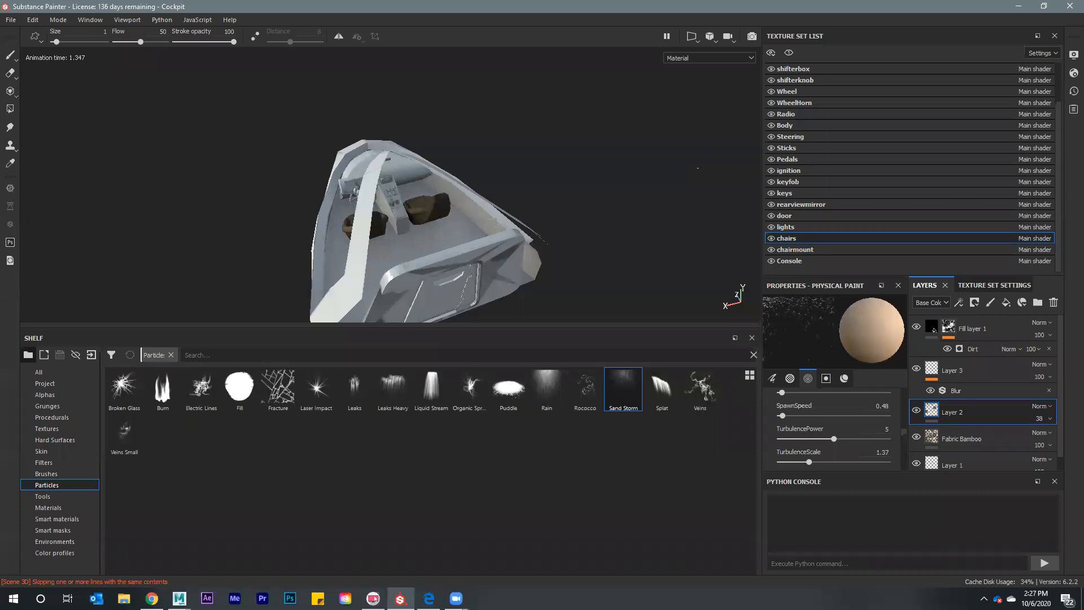
Clear the Particles filter from the shelf and search all its resources for "metal"
key(alt)
alt+drag(705, 187, 409, 90)
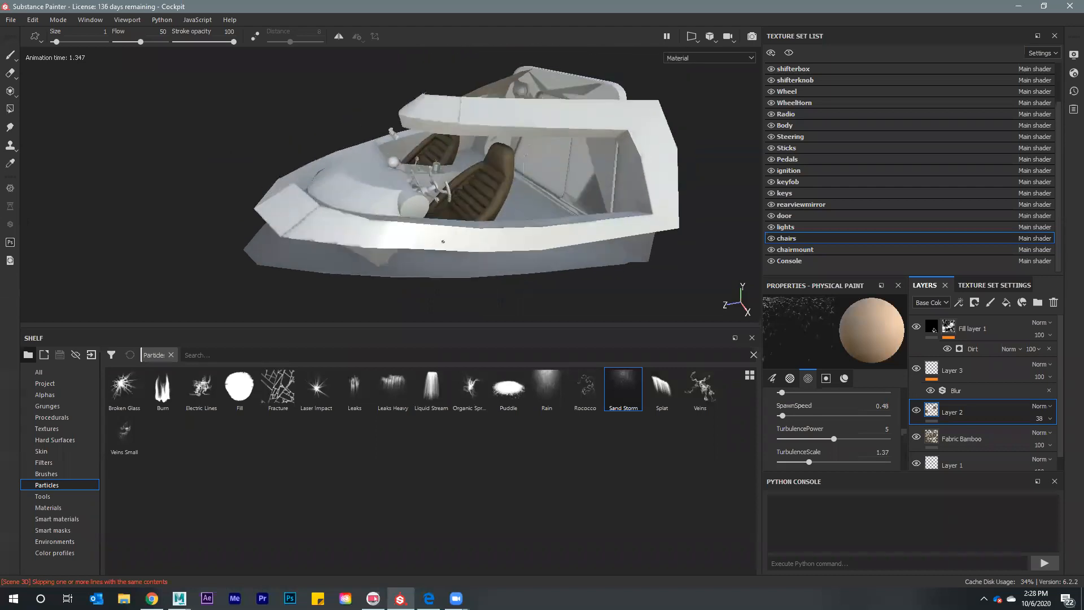
alt+right_drag(443, 241, 591, 253)
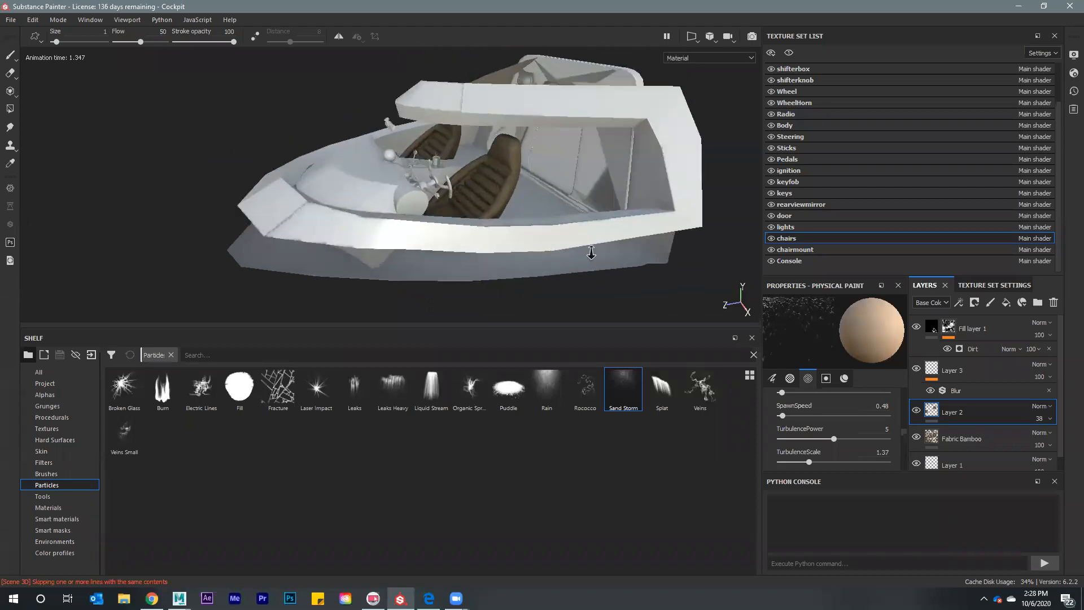
alt+drag(591, 252, 204, 356)
alt+right_drag(203, 356, 205, 358)
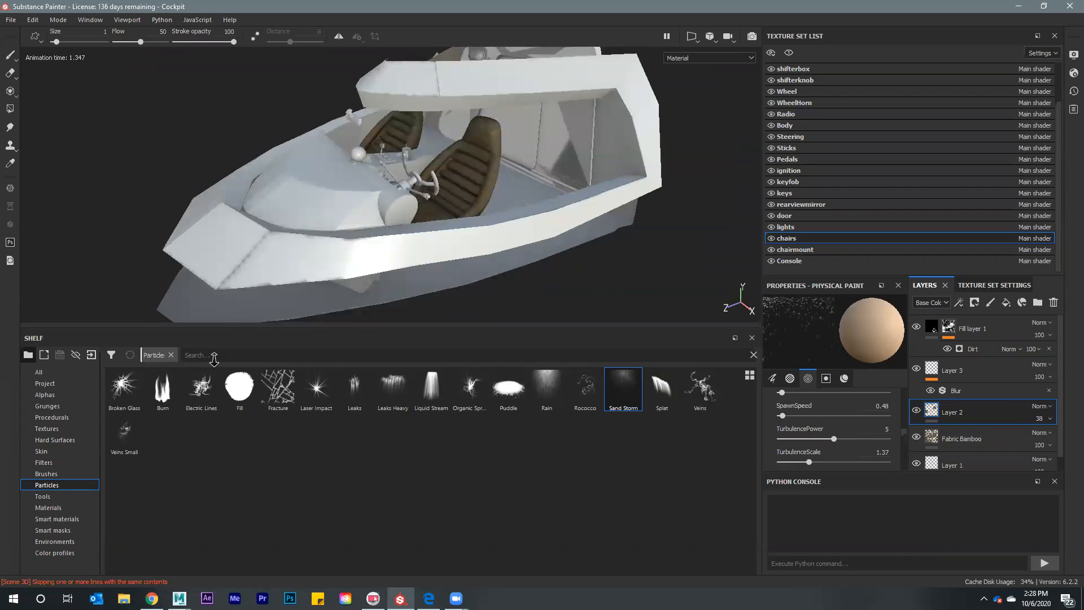
click(214, 359)
key(BackSpace)
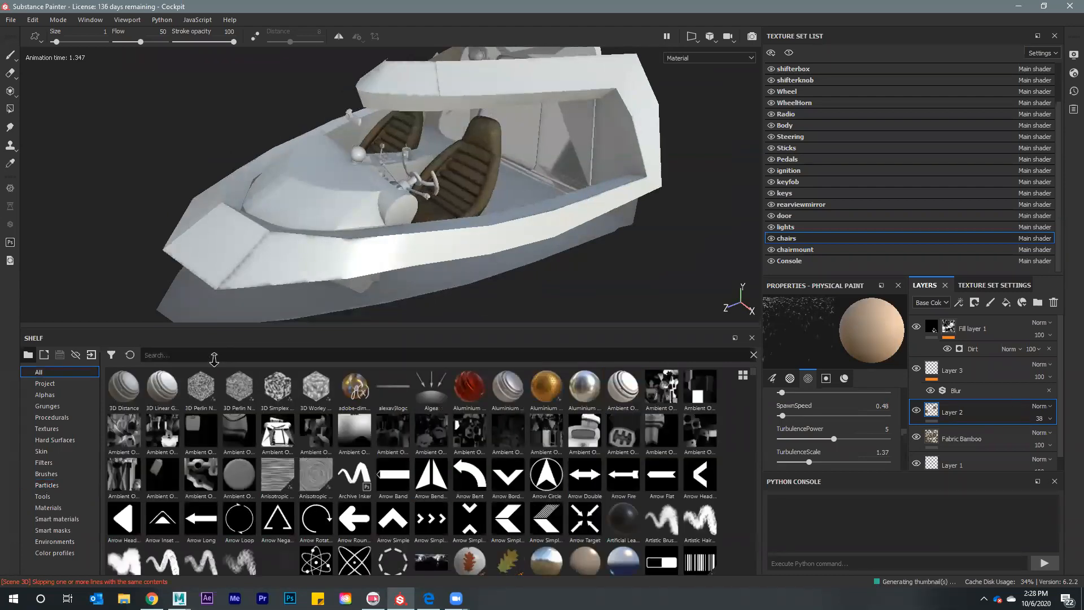
text(met)
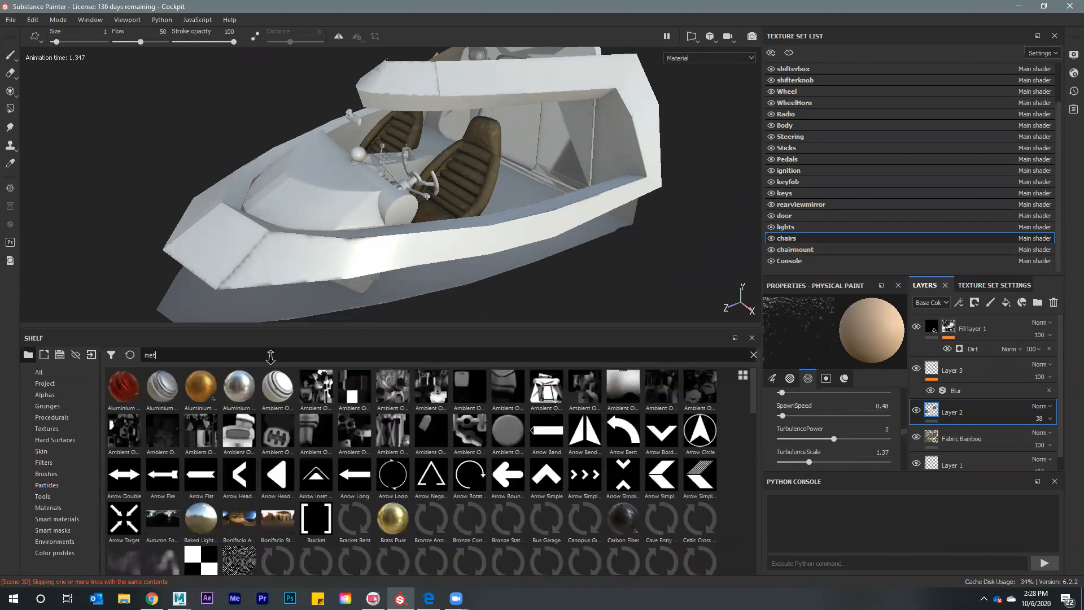
text(al)
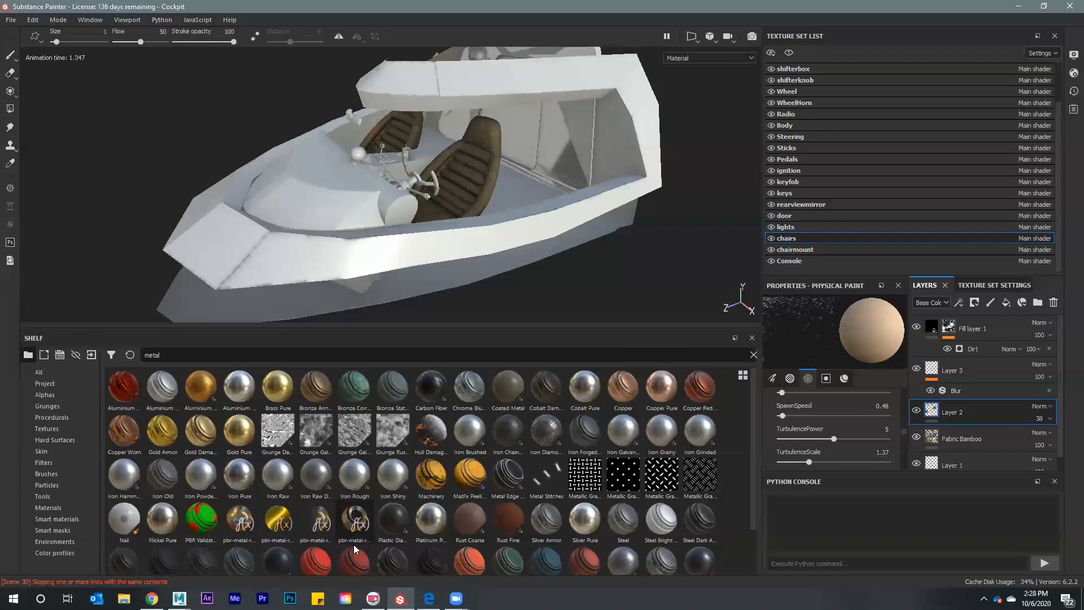
Compare the steel material previews and apply the dark blue Steel Painted material to the cockpit's Body
scroll(354, 544, down, 1)
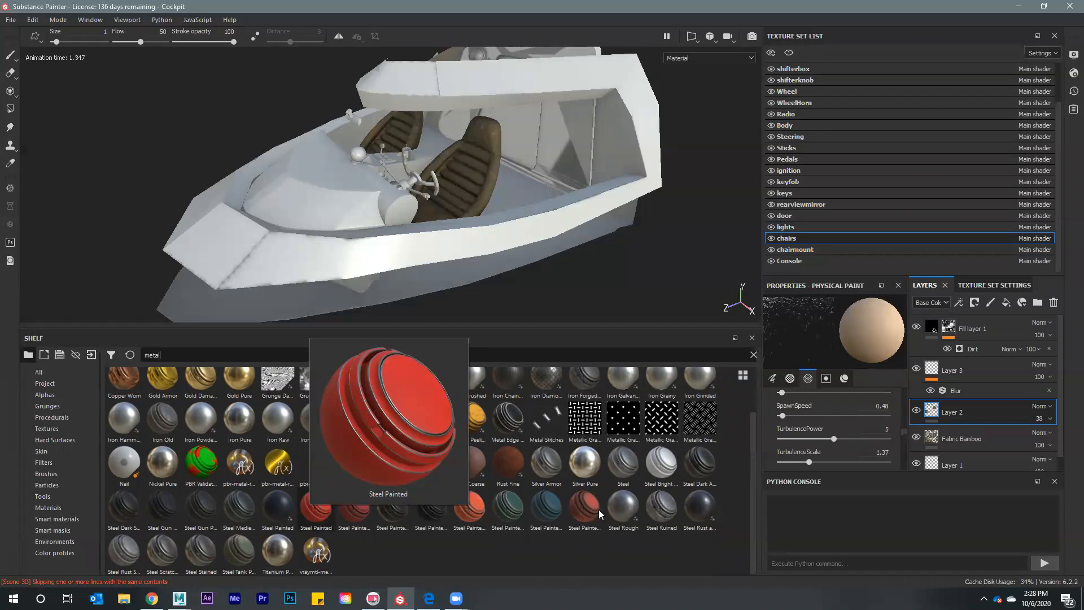
mouse_move(598, 509)
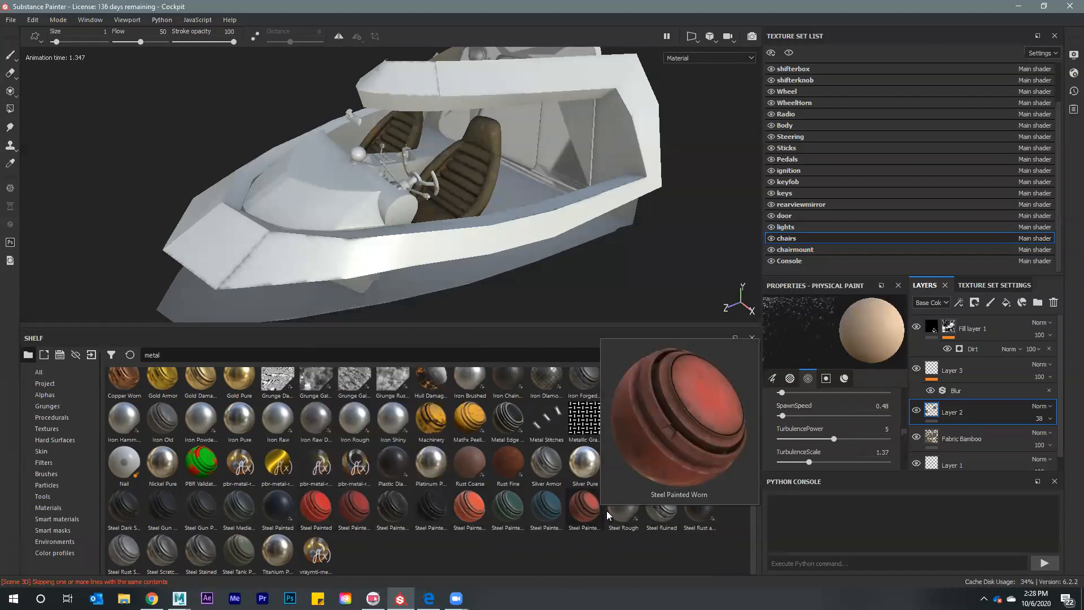
mouse_move(705, 515)
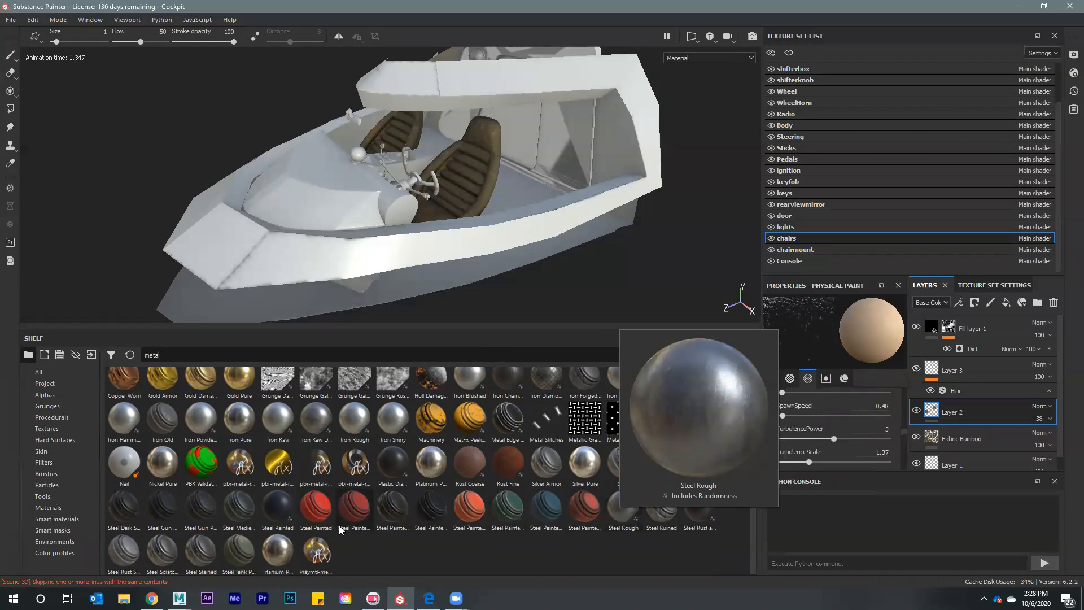
mouse_move(277, 505)
mouse_down()
mouse_move(269, 257)
mouse_move(242, 255)
mouse_up()
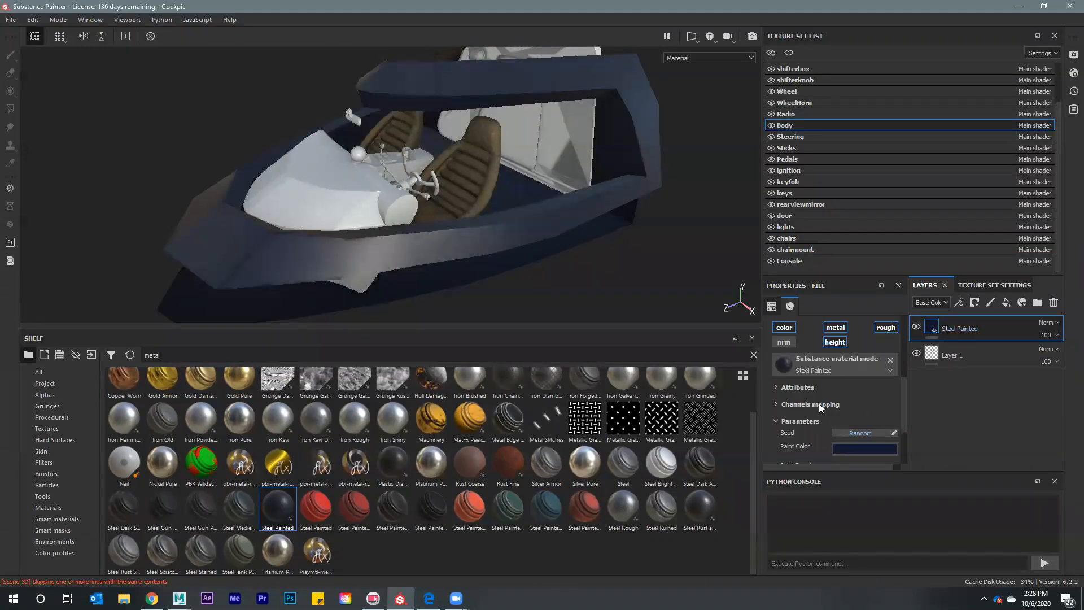
Switch the Steel Painted fill to tri-planar projection and set its UV scale to 12.68
scroll(819, 403, up, 4)
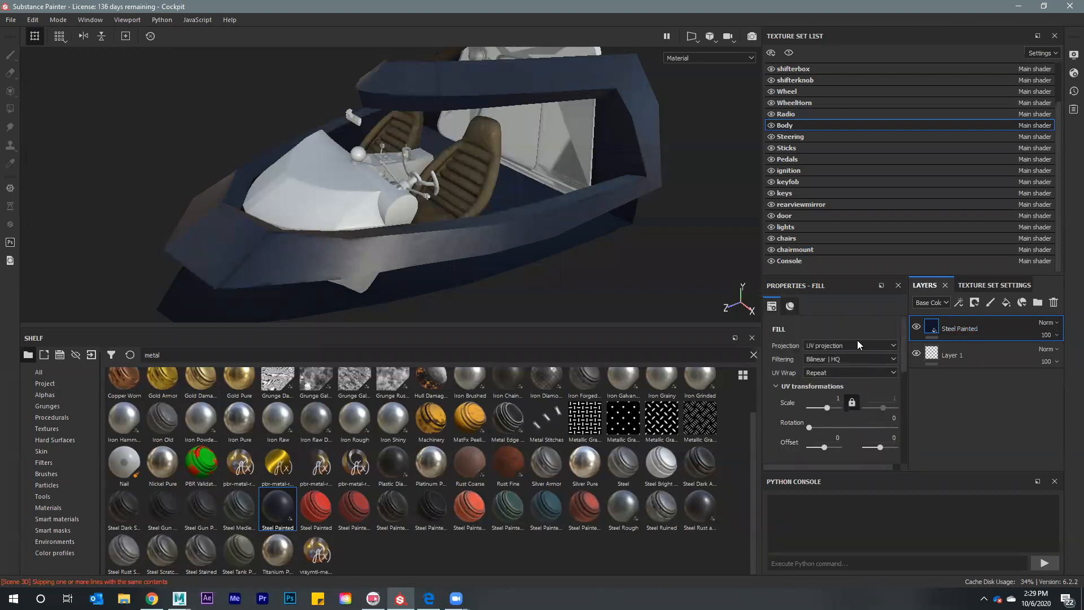
click(844, 346)
click(827, 369)
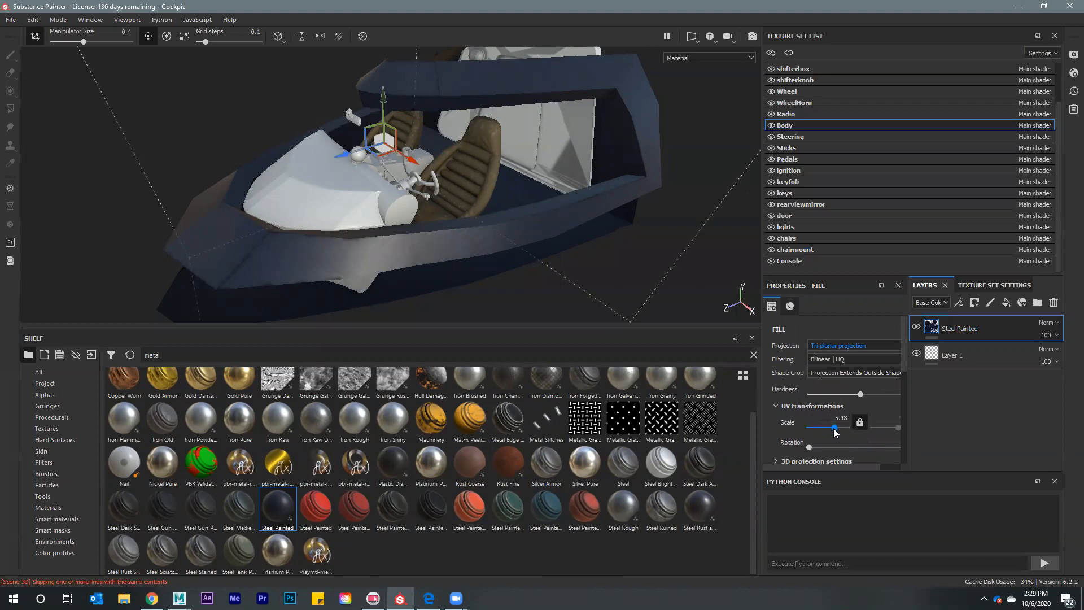
drag(833, 427, 835, 427)
Set the Body texture set's size to 2048 and inspect the painted steel around the cockpit
alt+drag(504, 216, 681, 241)
click(985, 285)
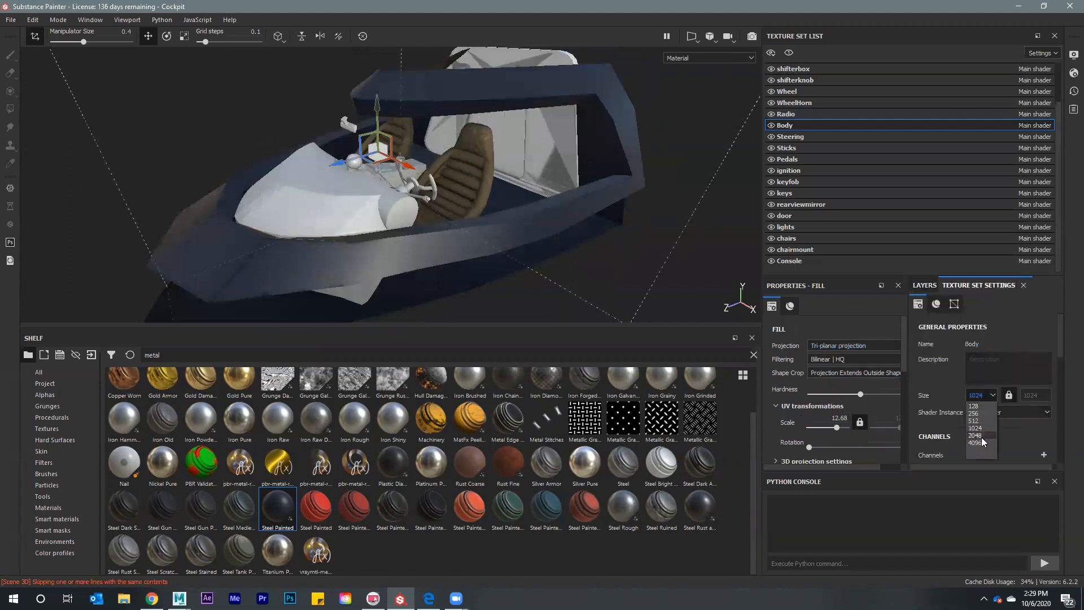
click(981, 436)
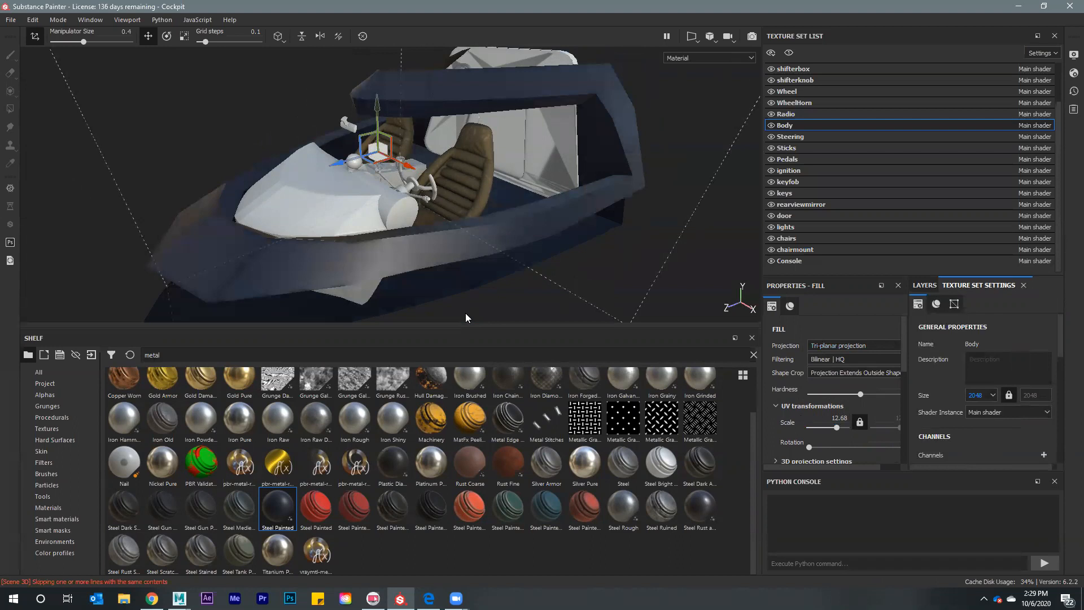
alt+drag(542, 201, 678, 226)
alt+drag(279, 218, 430, 208)
alt+drag(242, 241, 429, 230)
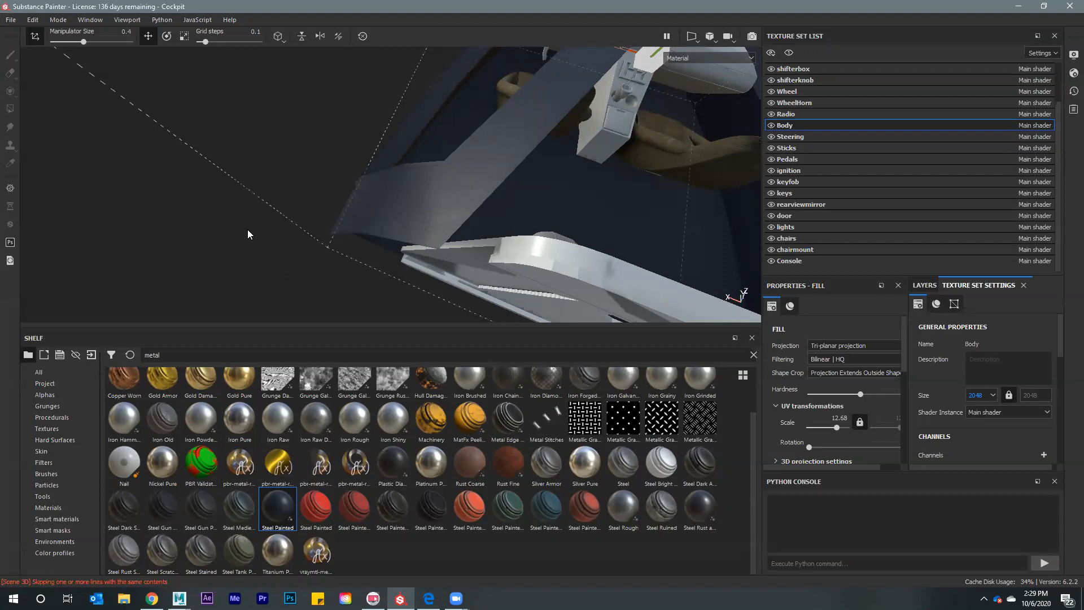
Examine the dark blue painted steel body from several angles around the whole cockpit, down to the chairs and center console
key(f)
key(alt)
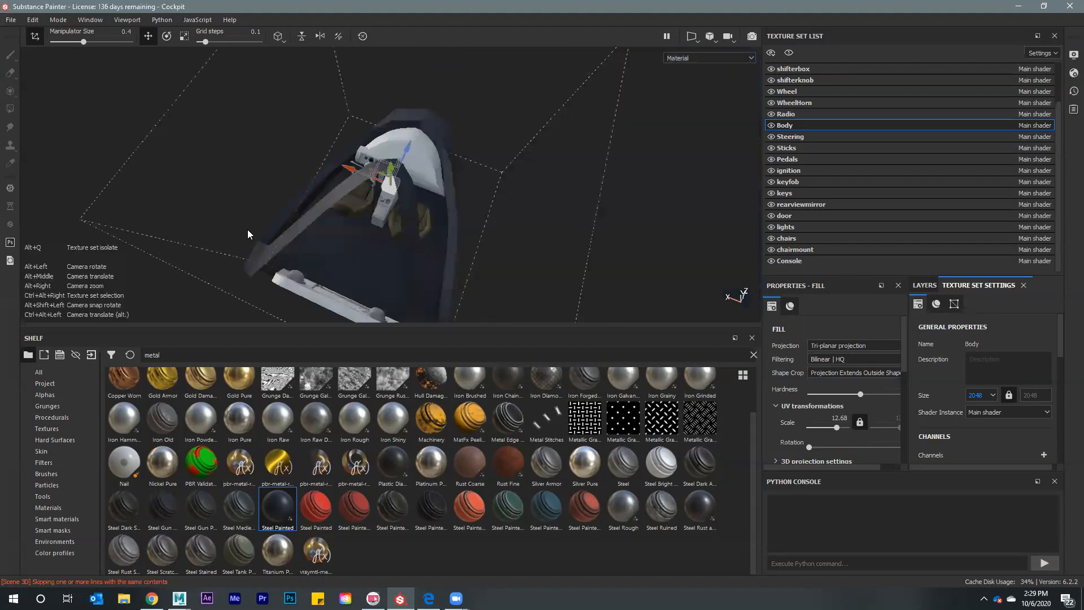
key(alt)
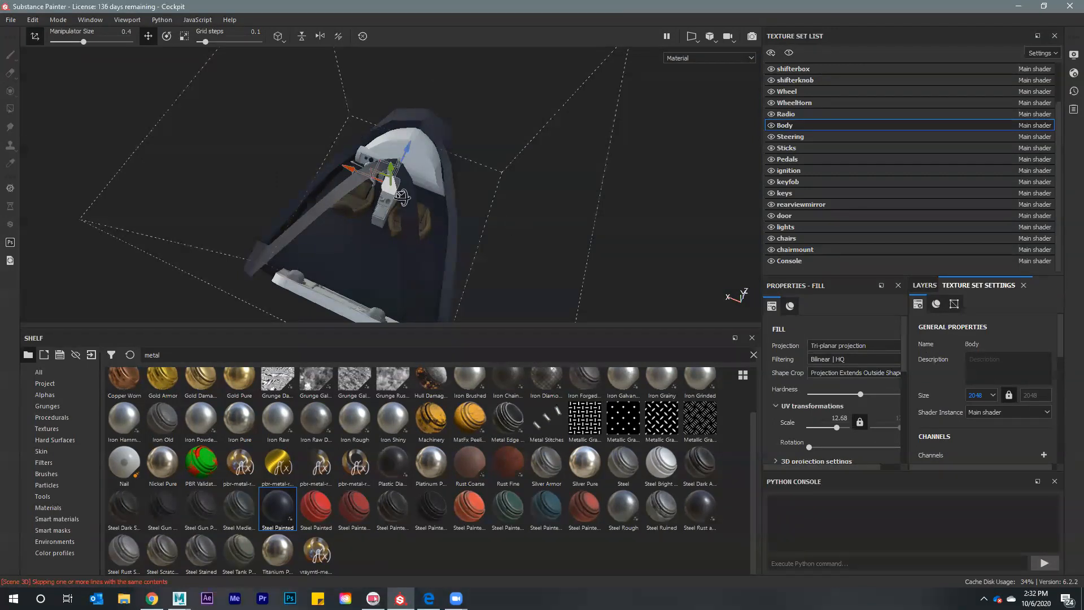
alt+drag(402, 197, 515, 129)
alt+drag(436, 177, 367, 213)
alt+middle_drag(368, 213, 555, 163)
alt+middle_drag(483, 207, 273, 336)
scroll(462, 192, down, 4)
alt+drag(360, 172, 384, 172)
alt+drag(403, 117, 408, 186)
alt+middle_drag(421, 77, 410, 265)
alt+drag(410, 265, 702, 216)
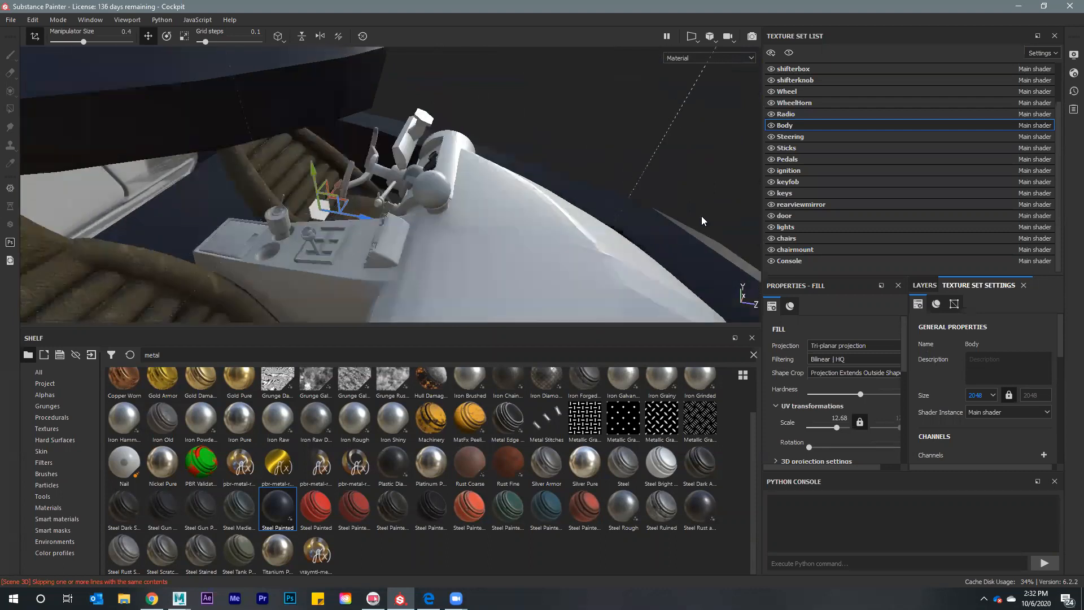
Lighten the Body's Steel Painted paint color to a muted grey-blue and check it around the cockpit
scroll(873, 398, down, 3)
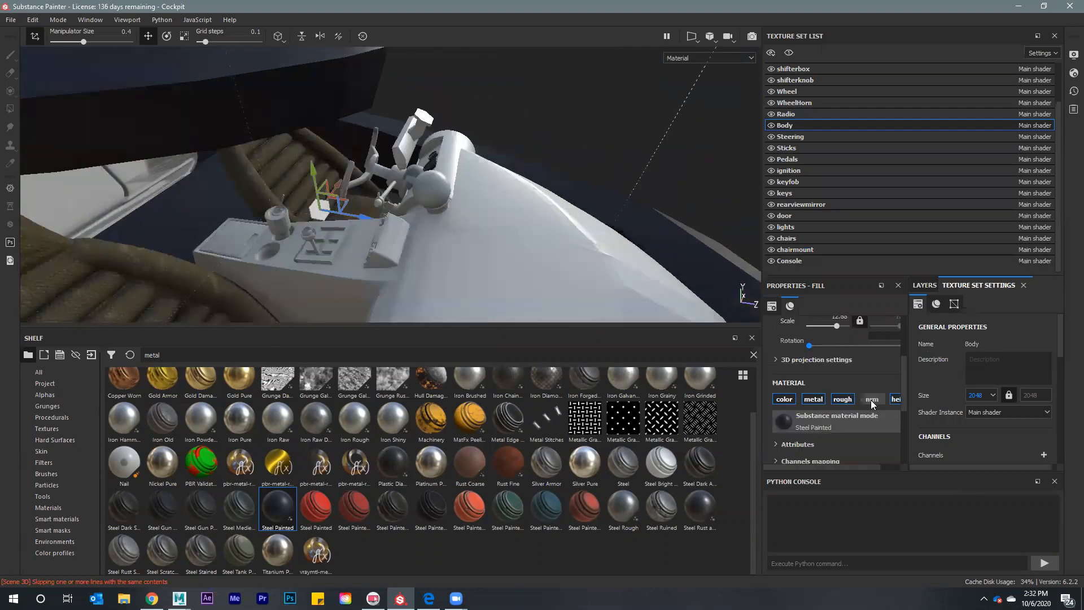
scroll(805, 432, down, 4)
click(855, 372)
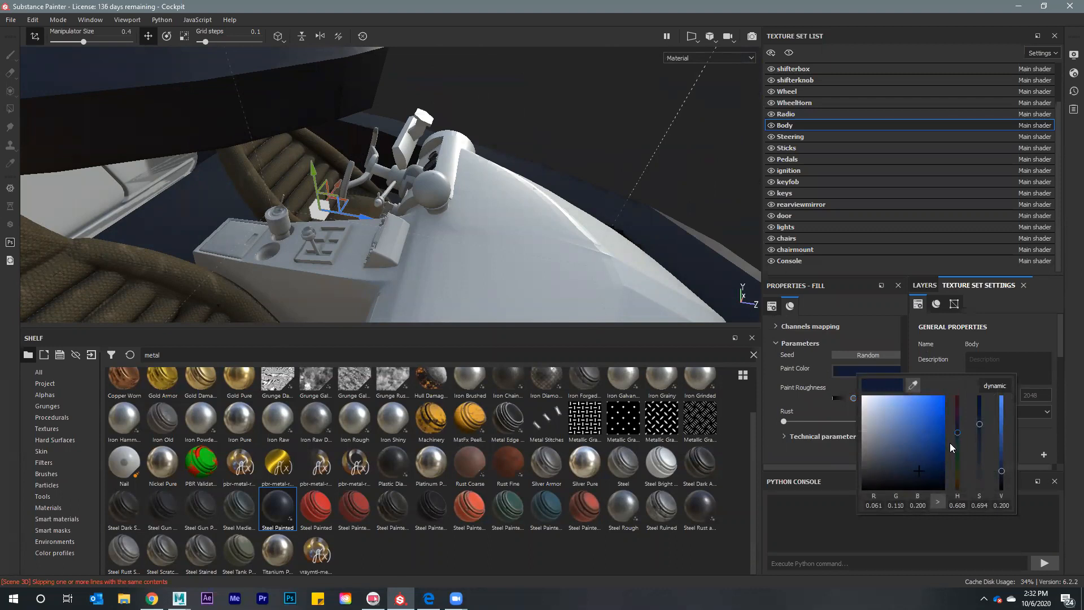
mouse_move(905, 434)
mouse_down()
mouse_move(957, 434)
mouse_move(895, 431)
mouse_move(893, 444)
mouse_move(887, 418)
mouse_move(876, 439)
mouse_up()
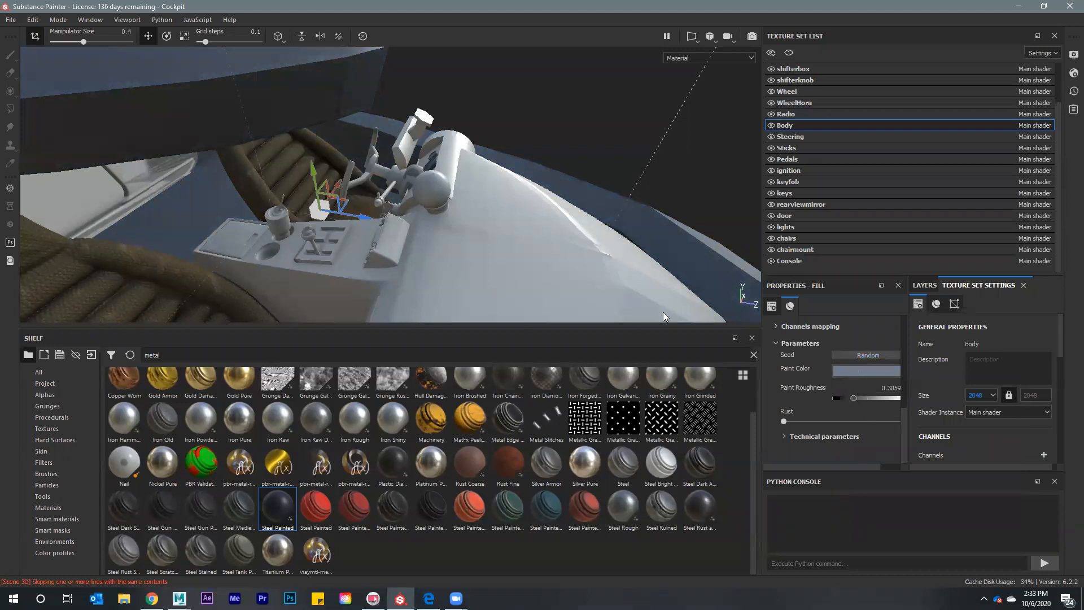
alt+drag(237, 258, 369, 239)
scroll(369, 241, down, 4)
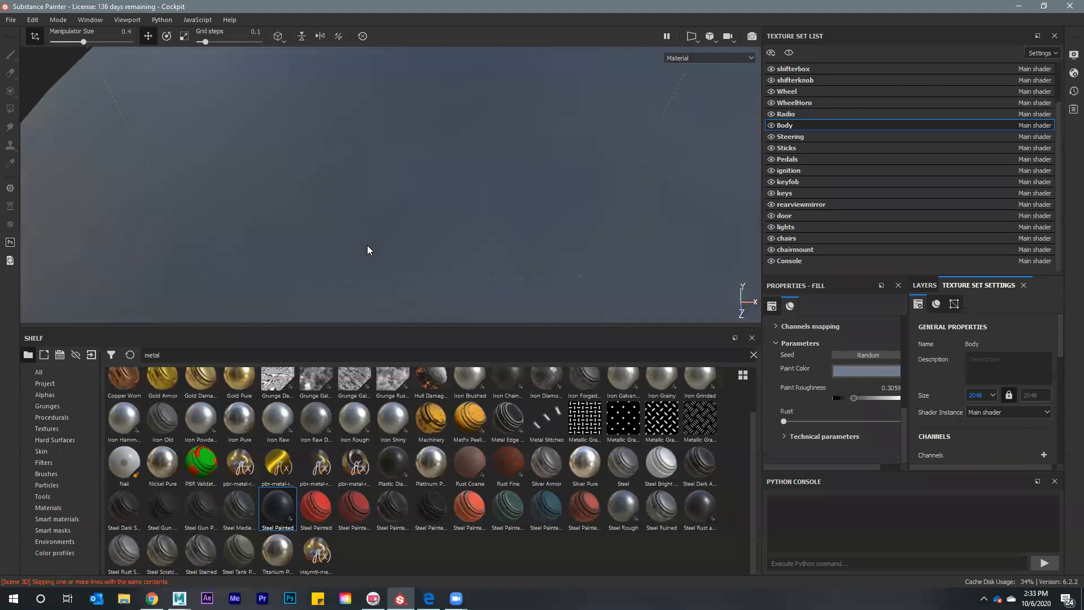
scroll(365, 250, down, 8)
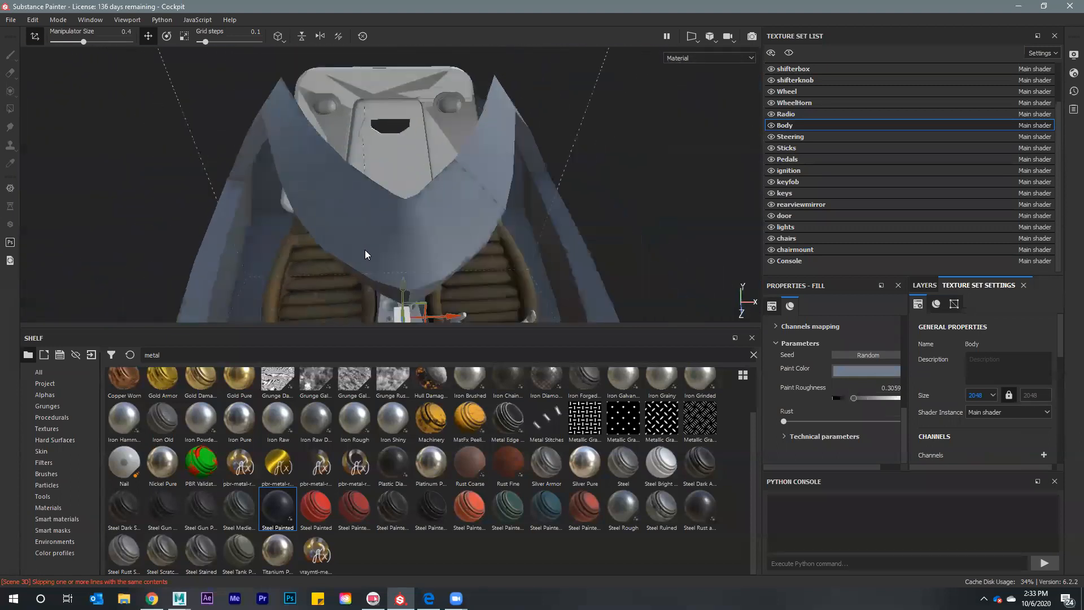
alt+drag(387, 230, 438, 115)
alt+drag(370, 172, 750, 154)
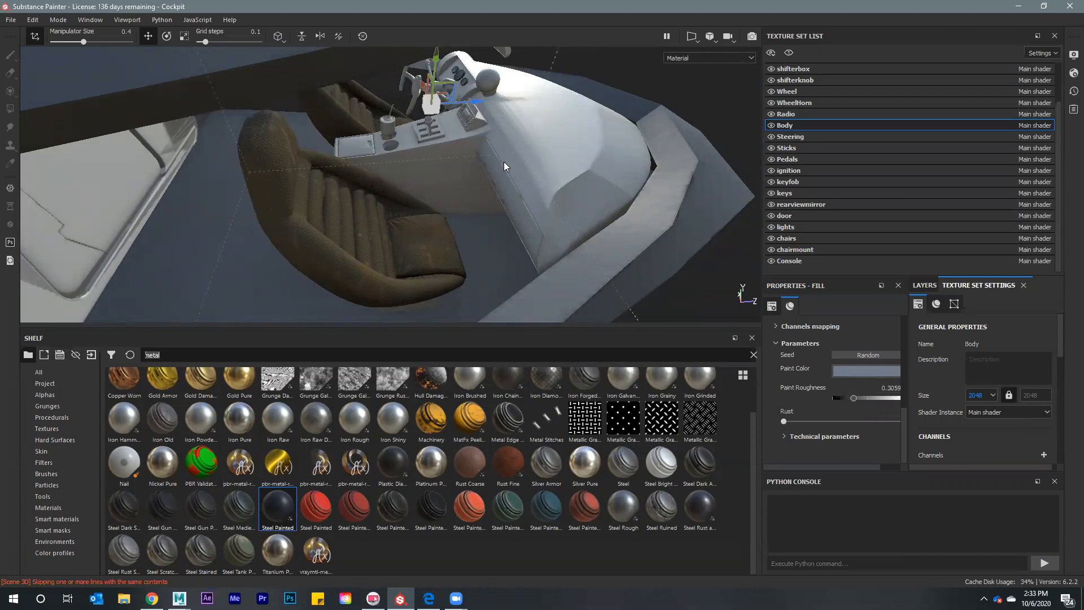
Search the shelf for "plastic", compare the material previews, and apply Plastic Thick Cracked to the cockpit's Console
key(BackSpace)
text(plastic)
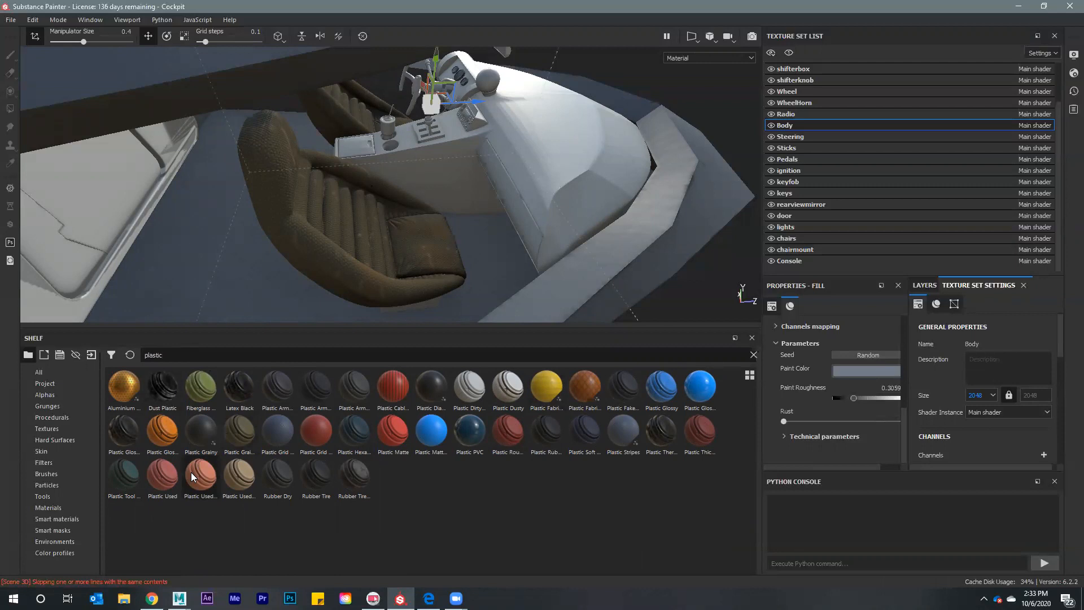
mouse_move(191, 472)
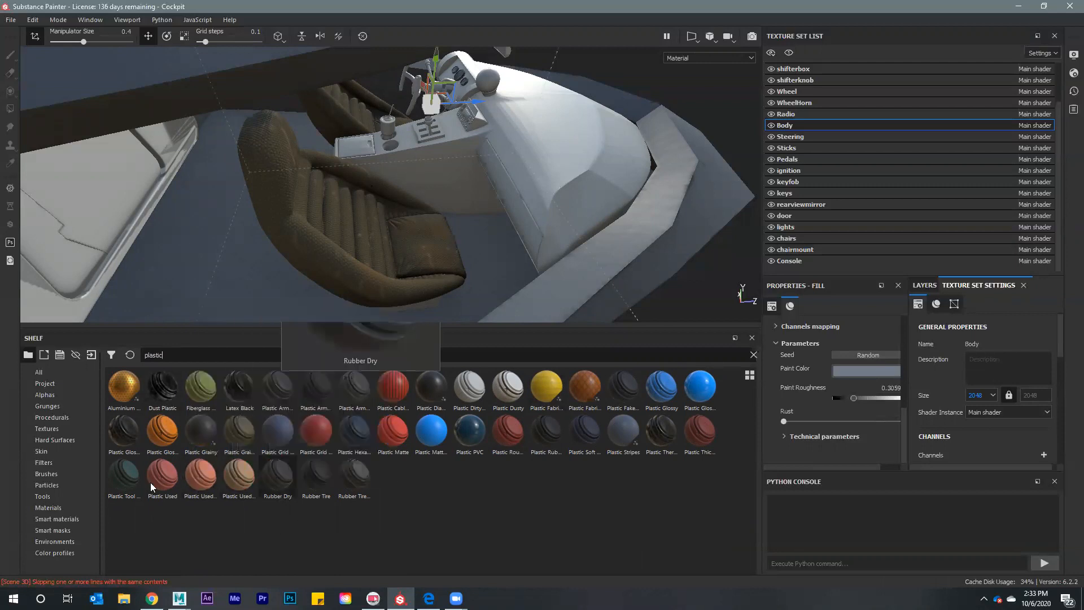
mouse_move(156, 481)
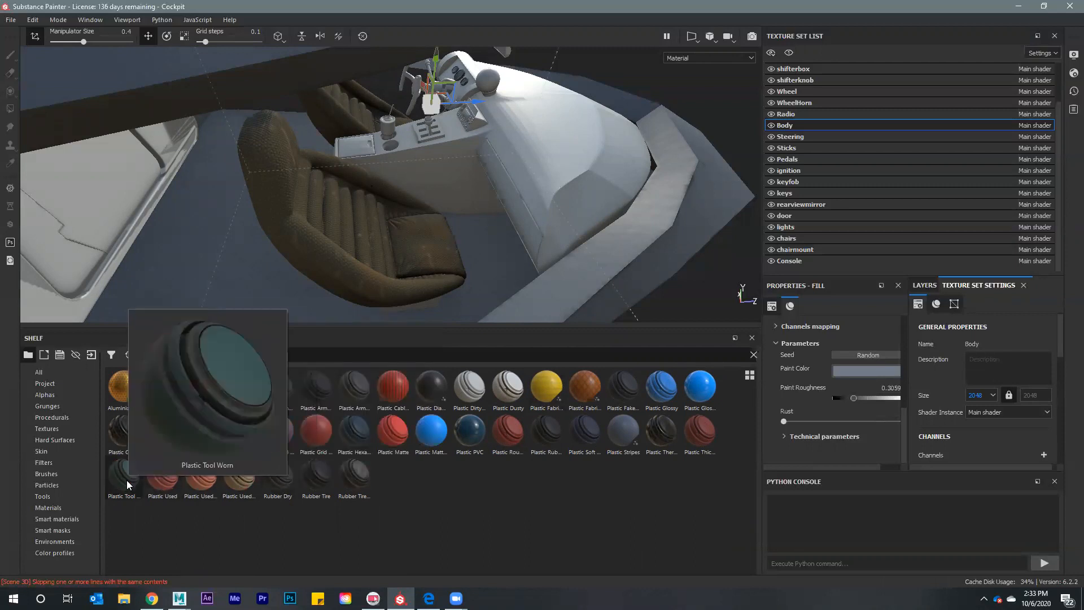
mouse_move(708, 439)
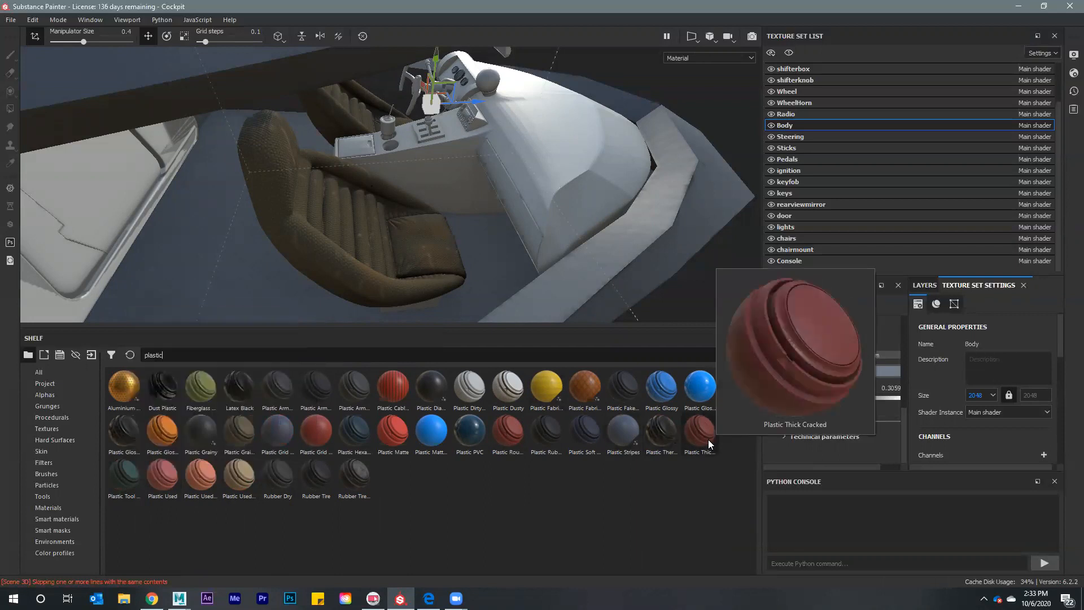
drag(708, 439, 548, 175)
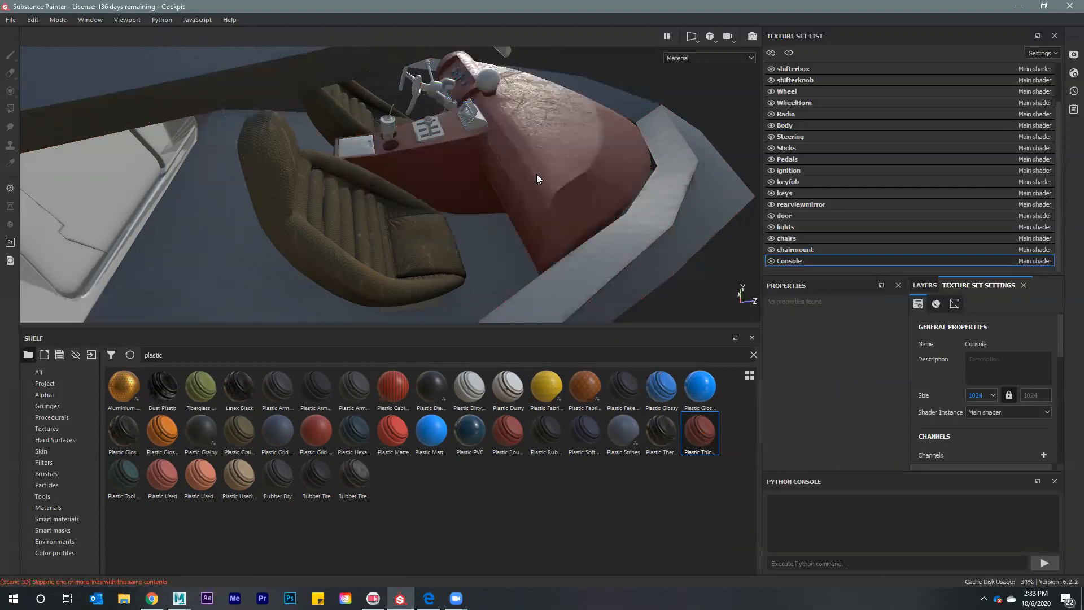
Inspect the red cracked plastic around the dashboard and raise the Console texture set's size
alt+drag(467, 264, 508, 226)
click(921, 285)
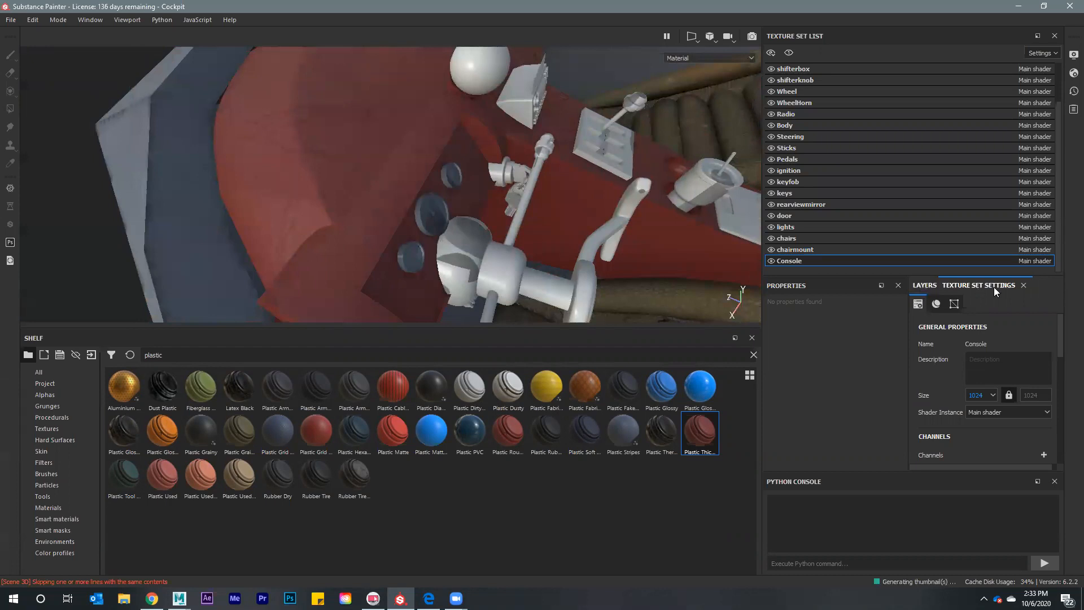
click(994, 285)
click(980, 395)
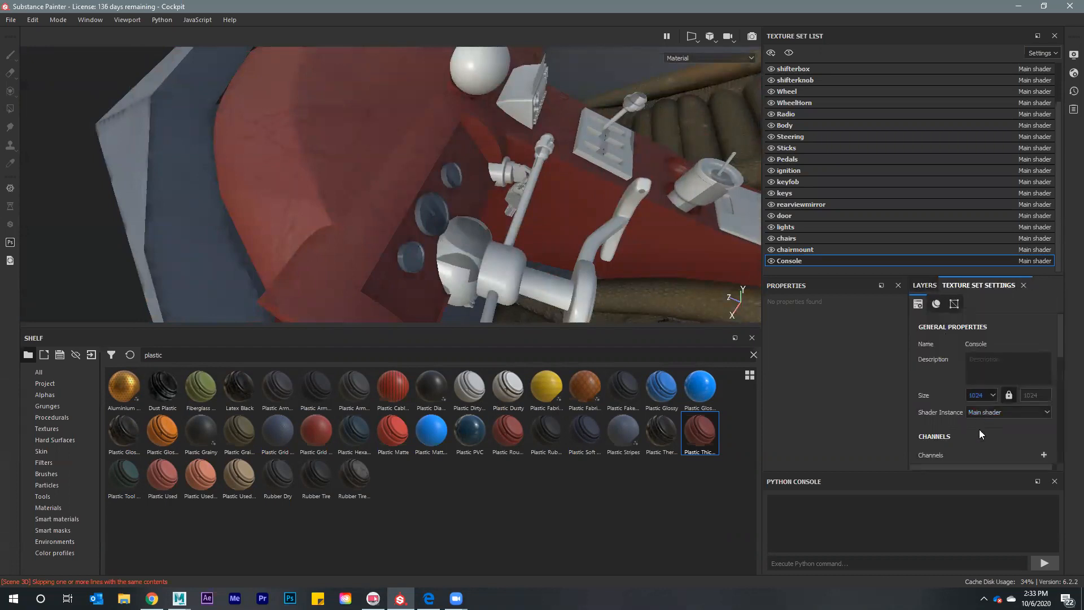
click(980, 436)
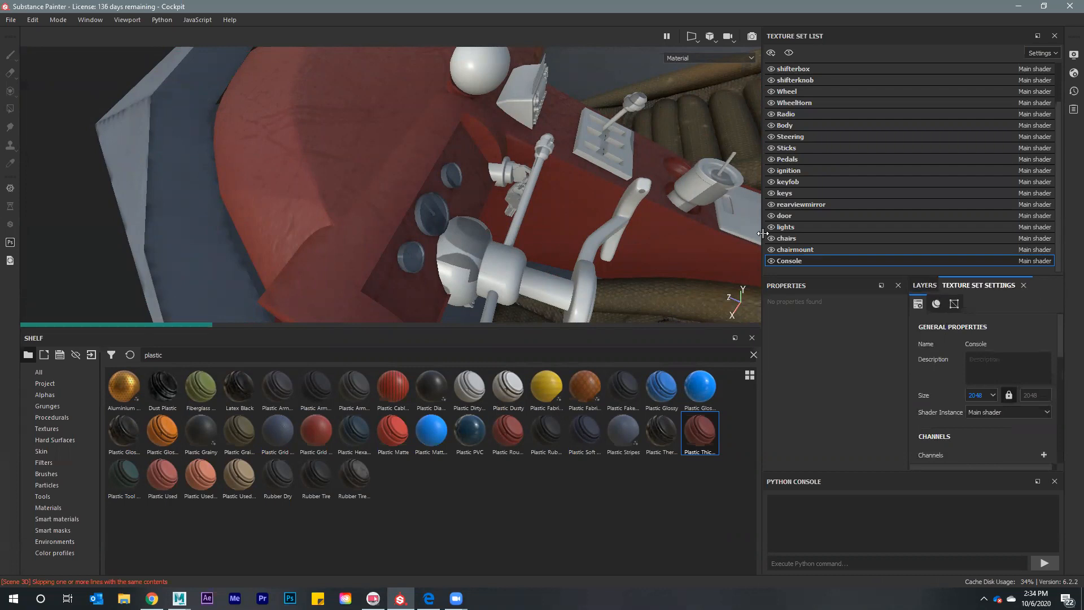
Within the Console's Plastic Thick Cracked group, switch the Plastic layer to tri-planar projection with a UV scale of 21.56
click(916, 287)
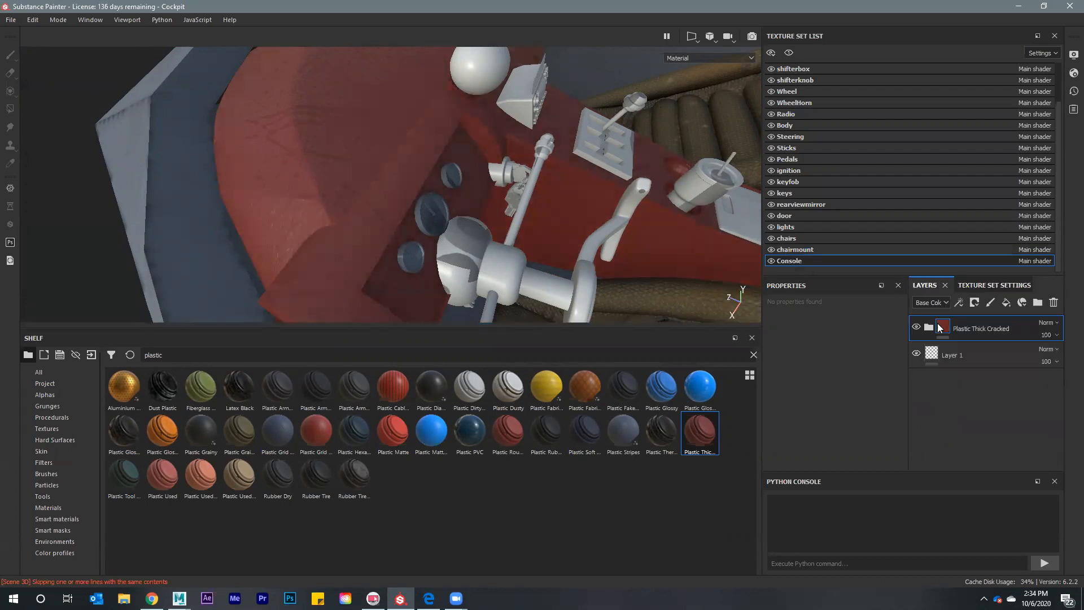
click(928, 332)
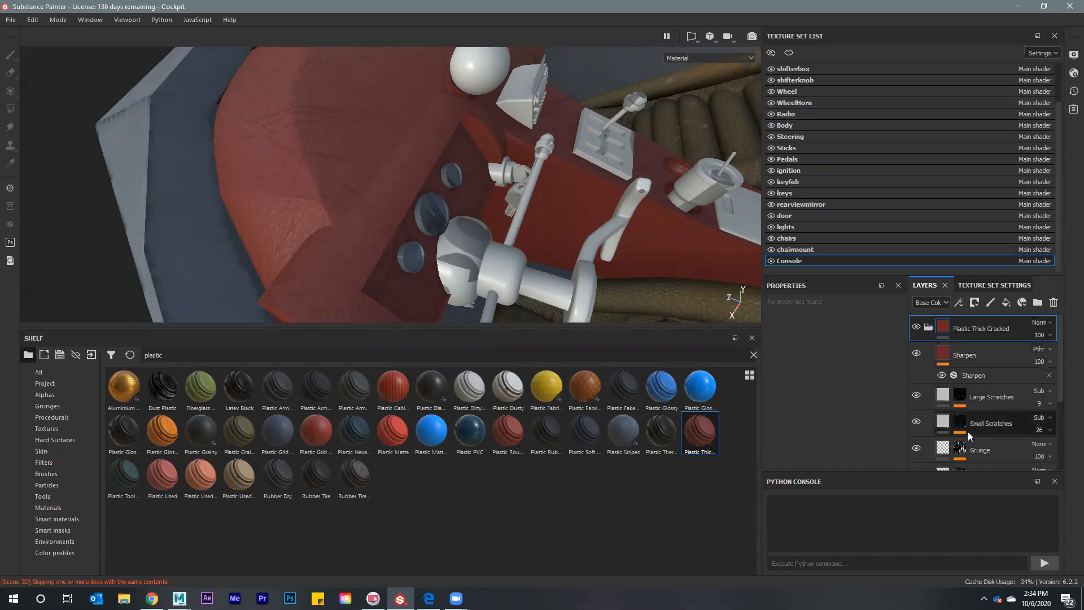
scroll(982, 403, down, 3)
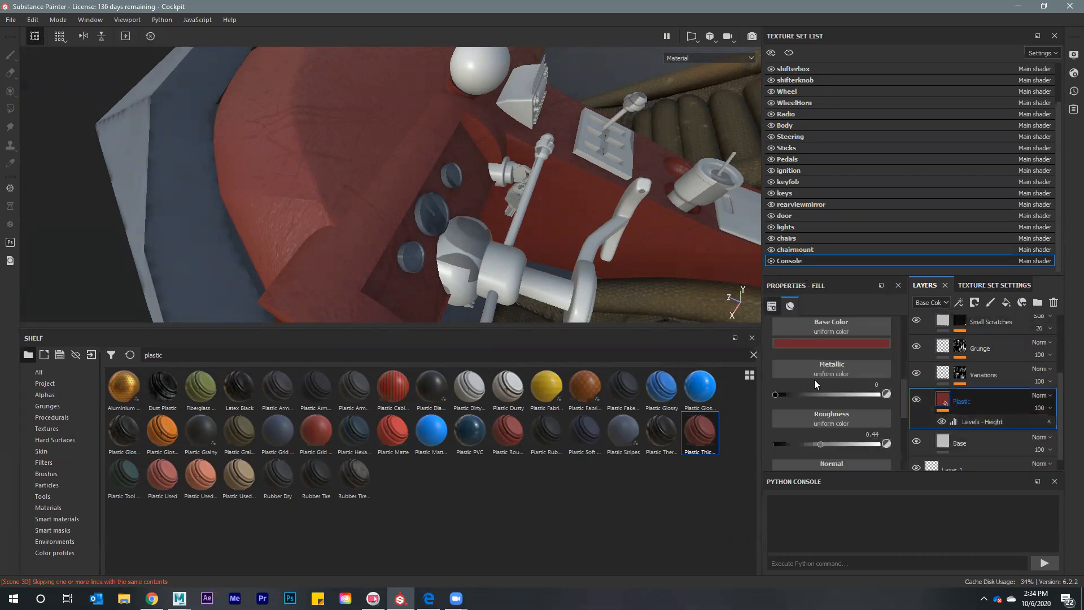
scroll(830, 345, up, 5)
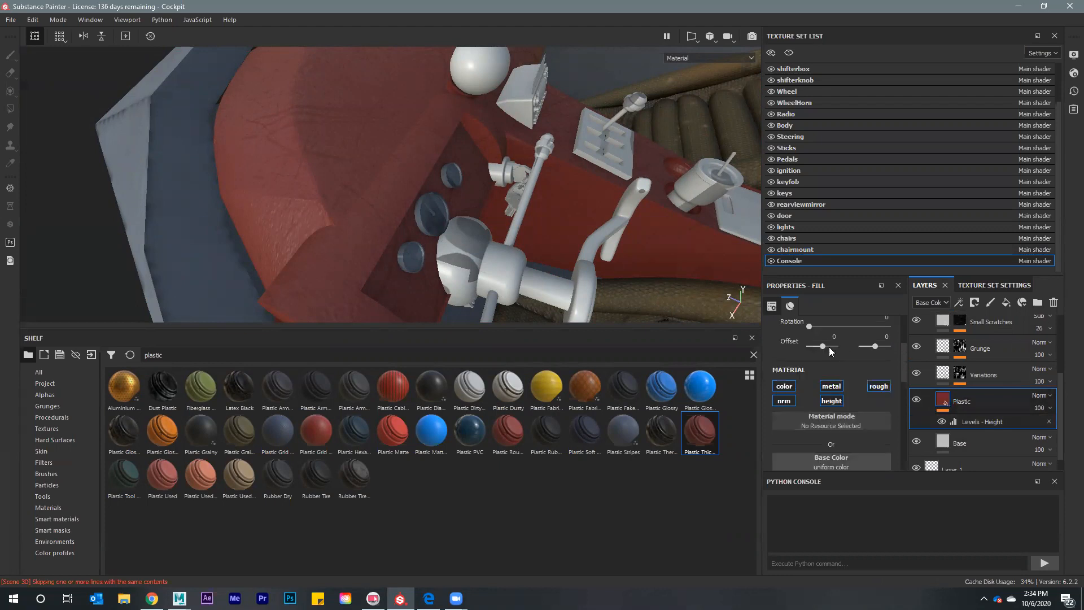
click(823, 367)
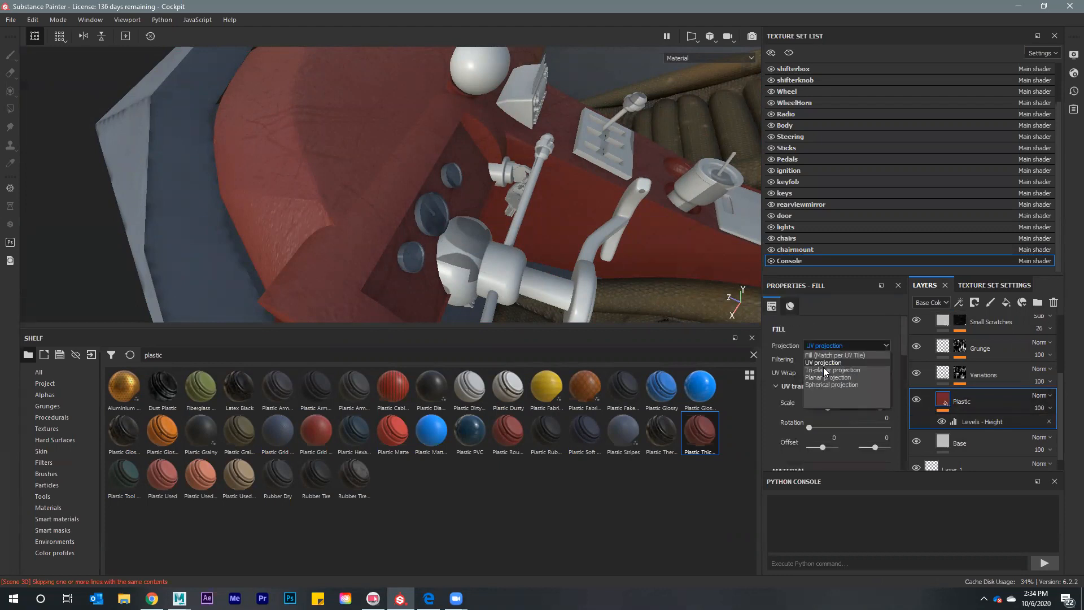
click(823, 367)
click(837, 427)
click(837, 427)
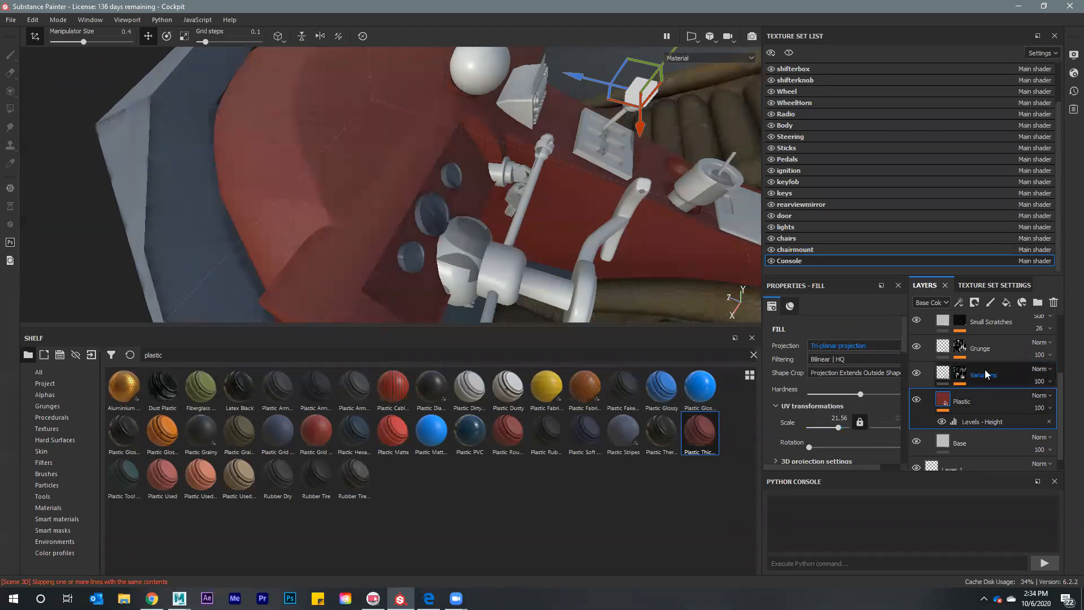
Switch the Variations layer's fill to tri-planar projection and set its UV scale to 10
click(941, 374)
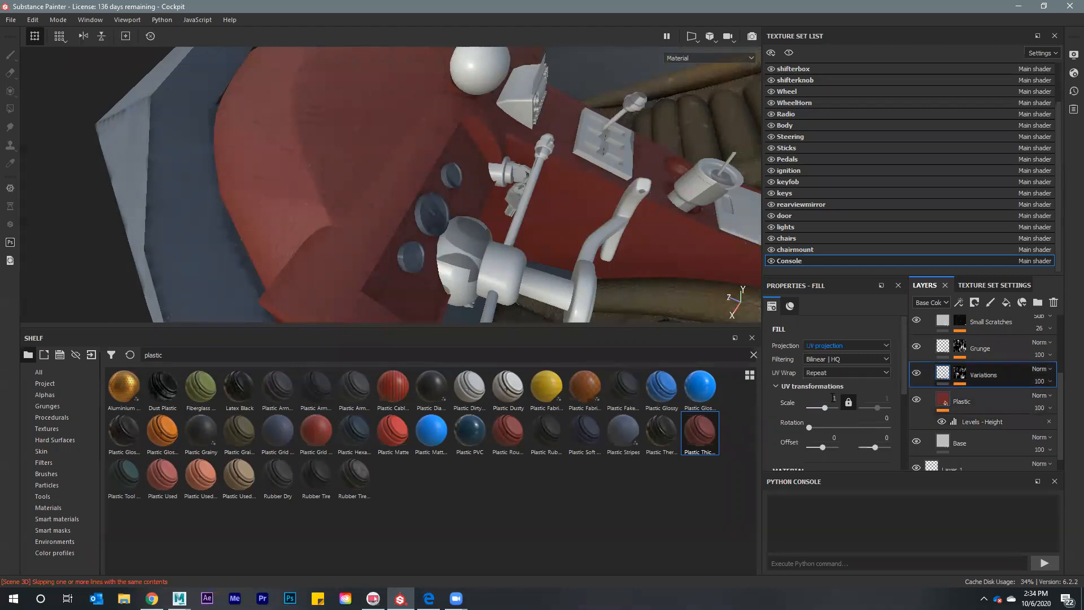
click(825, 345)
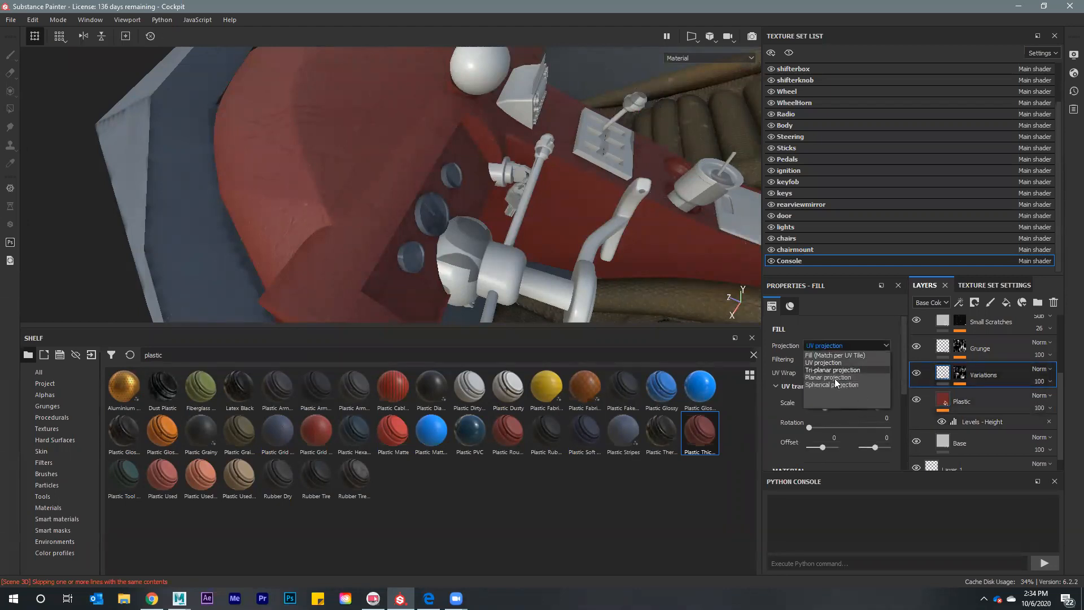
click(833, 369)
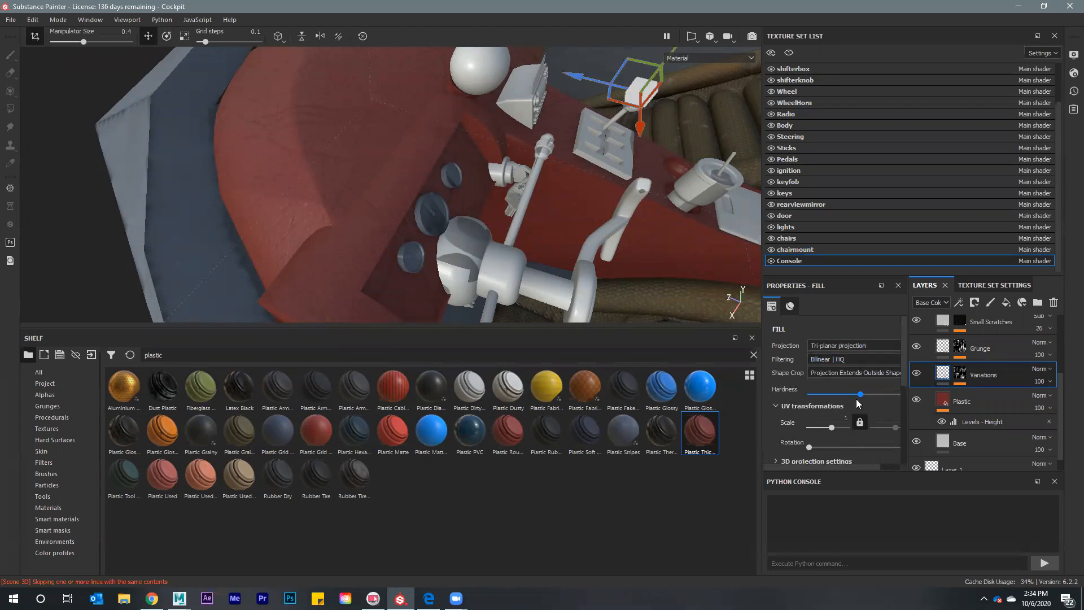
click(840, 418)
text(0)
key(Return)
Switch the Grunge layer's fill to tri-planar projection and set its UV scale to 10
click(942, 346)
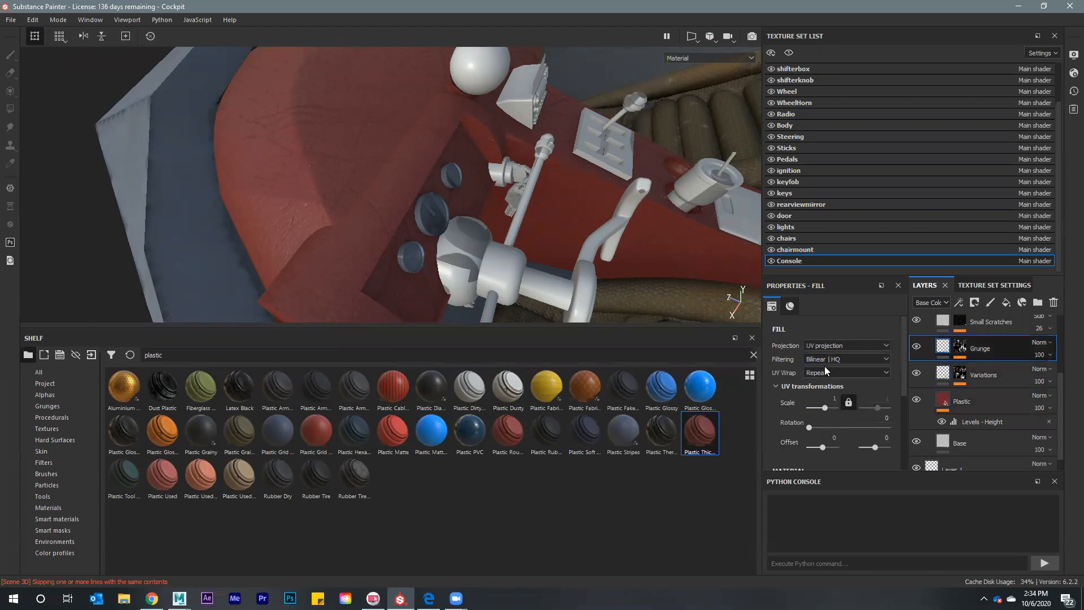
click(843, 344)
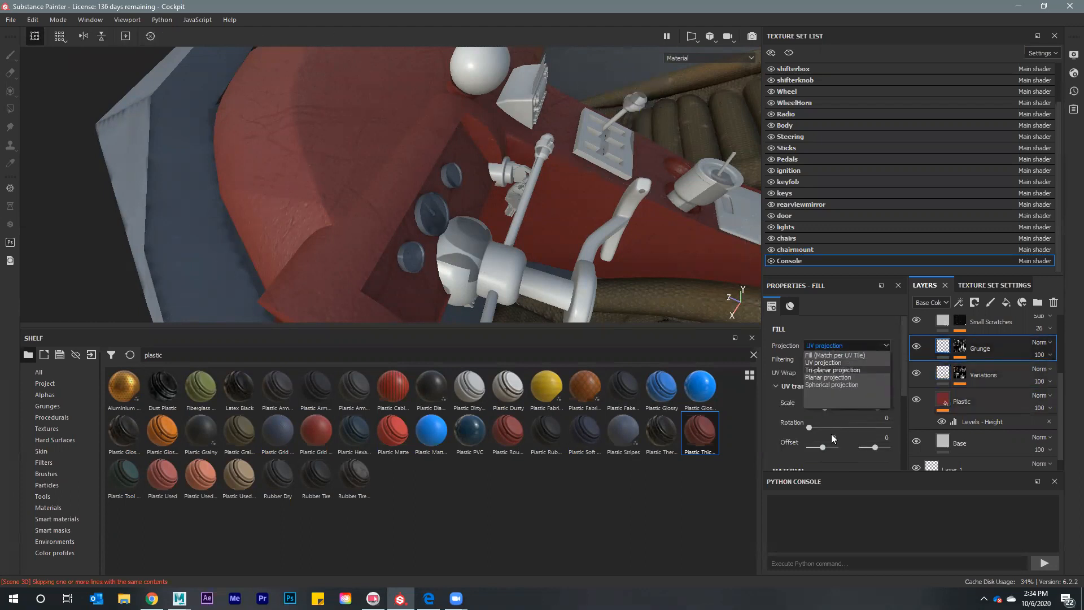
click(836, 364)
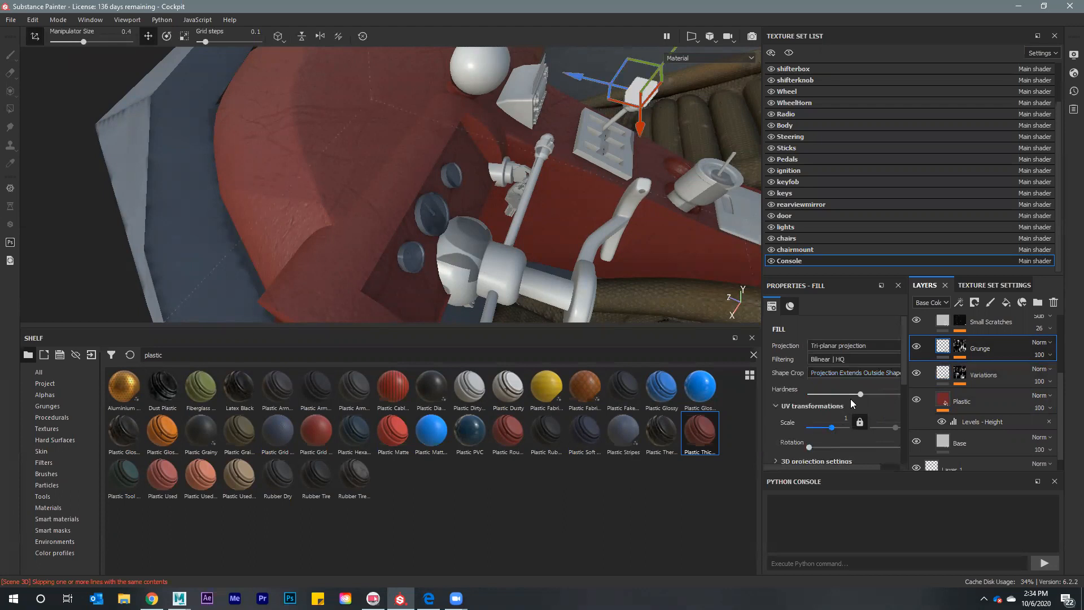
text(0)
key(Return)
Switch the Small Scratches layer's fill to tri-planar projection and set its UV scale to 10
click(991, 323)
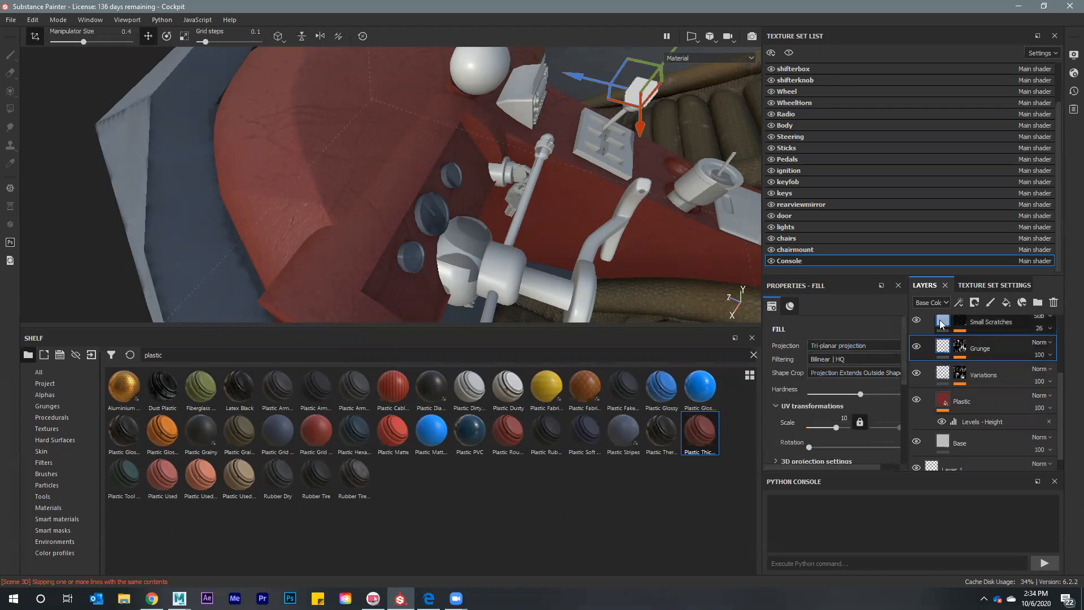
click(821, 345)
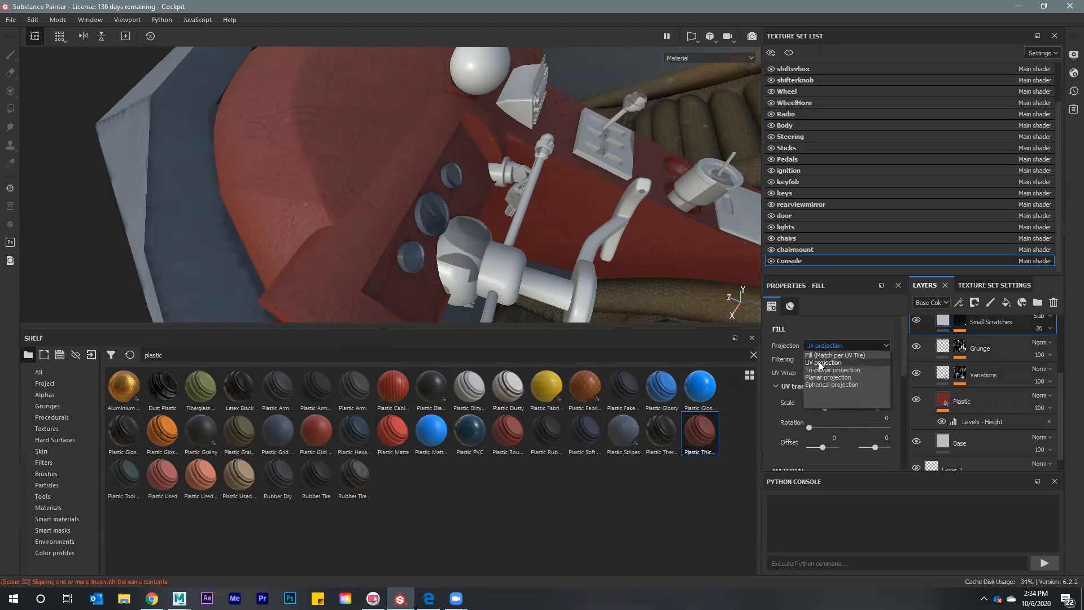
click(820, 368)
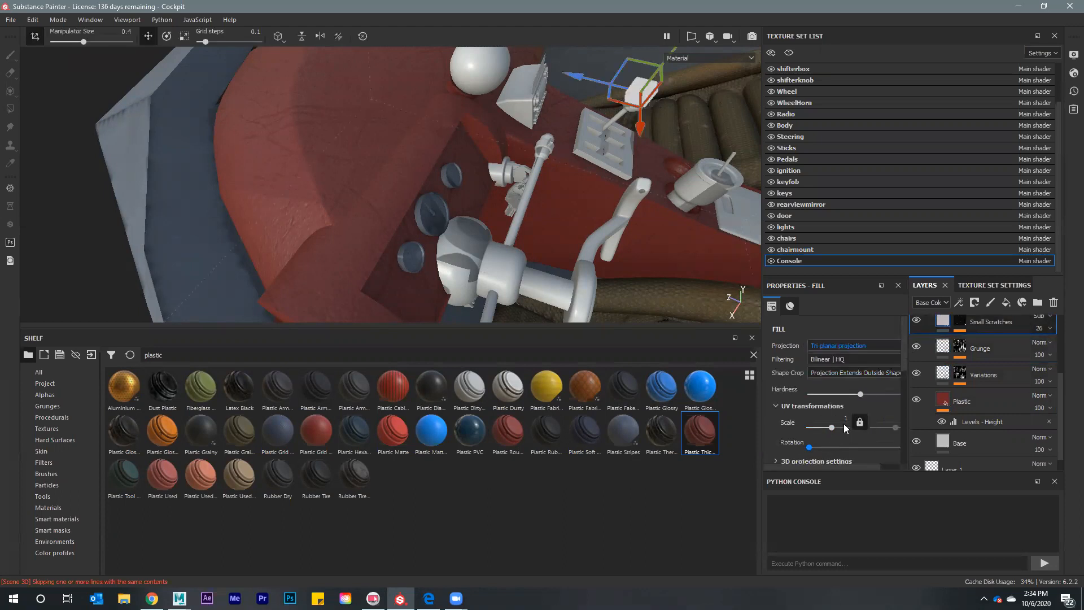
click(843, 416)
key(Return)
Switch the Large Scratches layer's fill to tri-planar projection and set its UV scale to 10
scroll(961, 385, up, 1)
scroll(958, 385, up, 1)
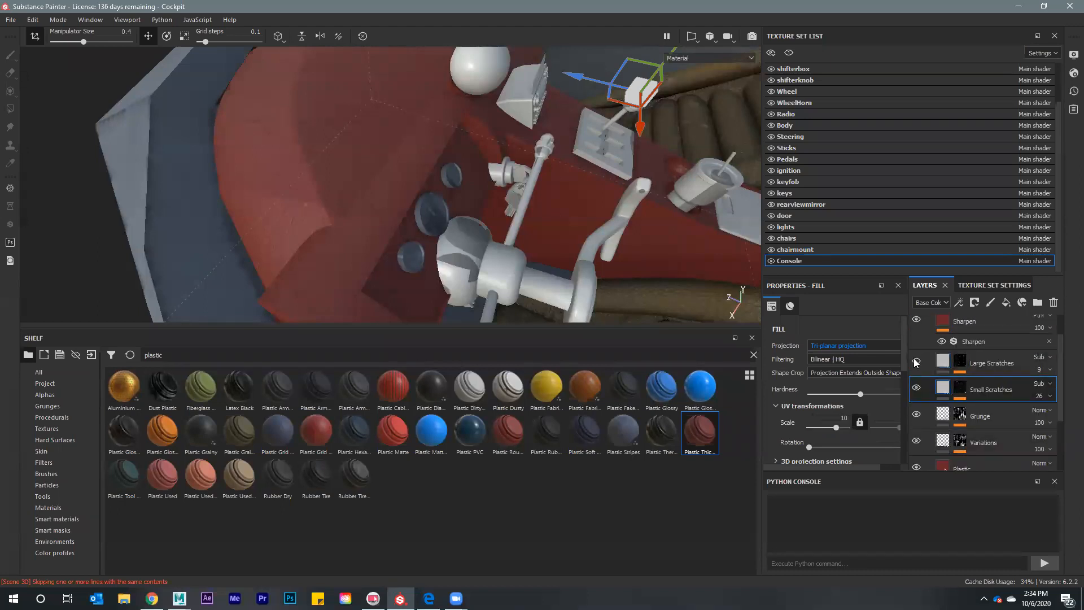
click(942, 364)
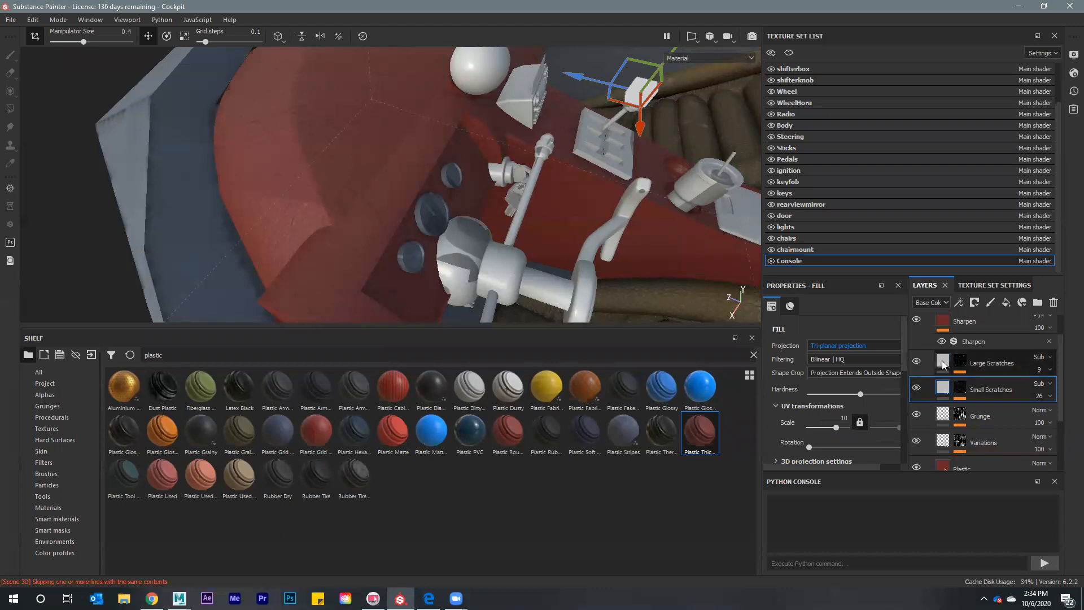
click(852, 346)
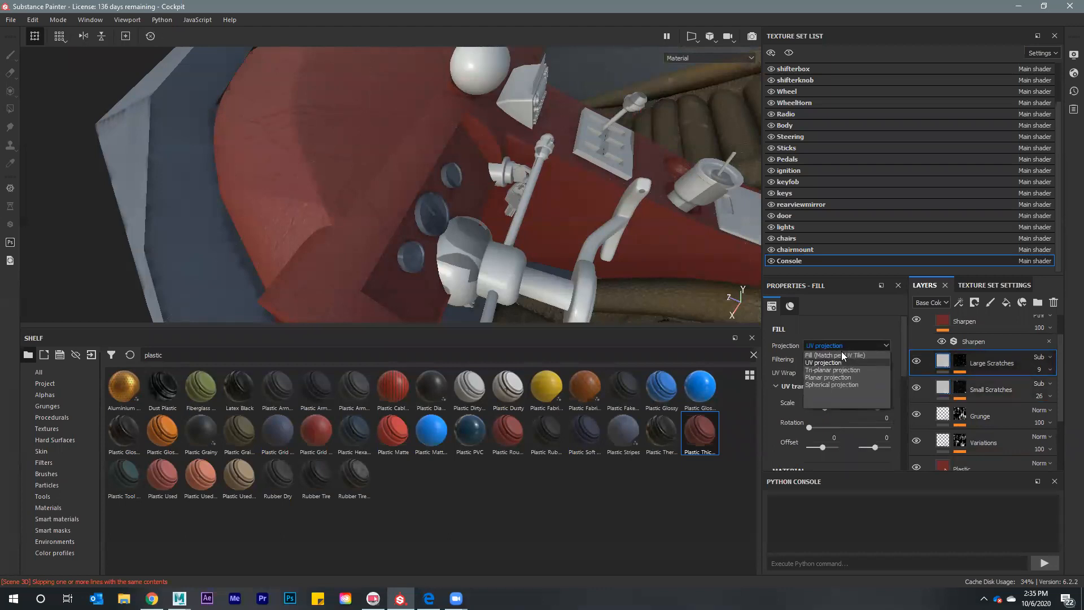
click(831, 370)
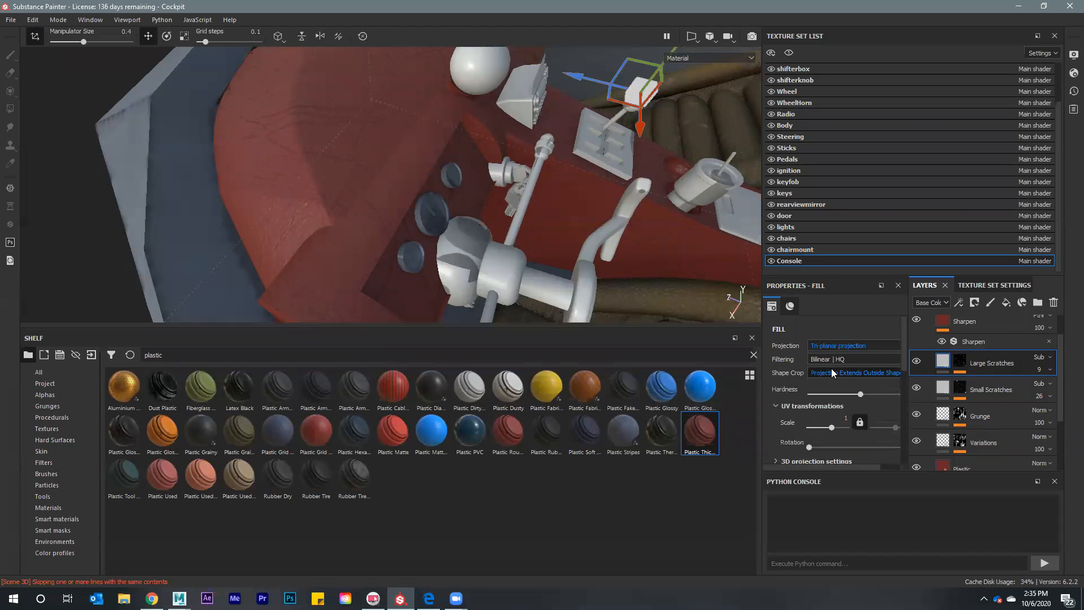
click(837, 418)
text(0)
key(Return)
Switch the Base layer's fill to tri-planar projection and set its UV scale to 10
scroll(954, 388, down, 2)
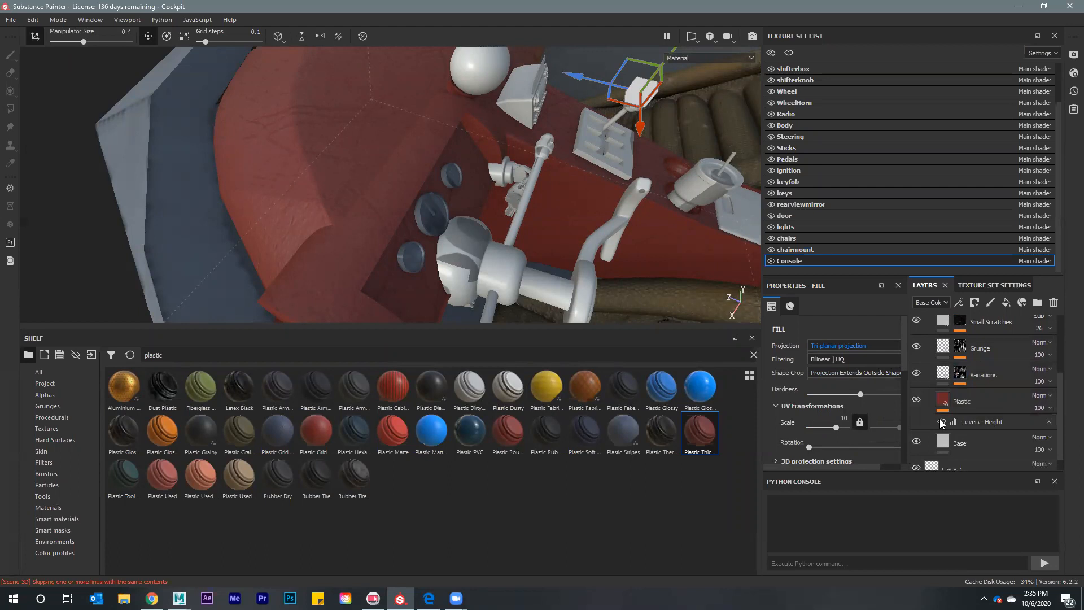
click(943, 401)
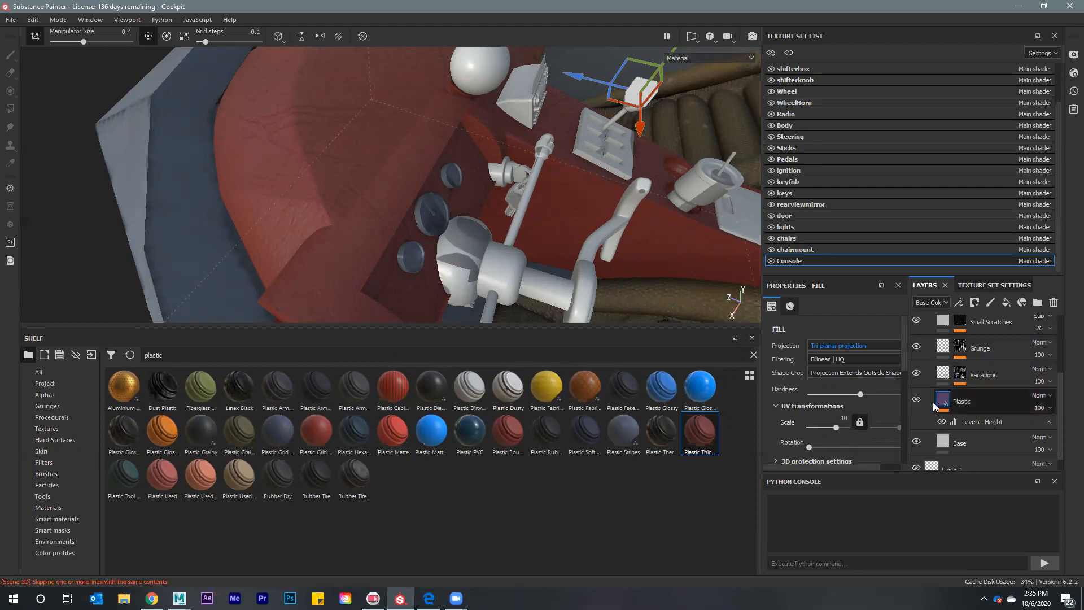
drag(835, 427, 839, 428)
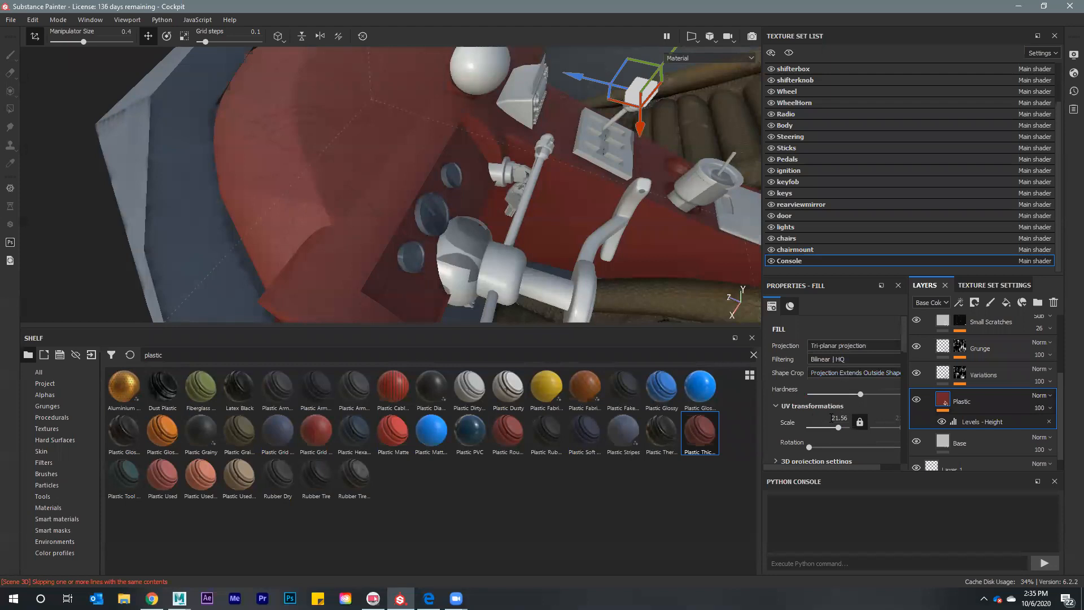
scroll(946, 421, down, 1)
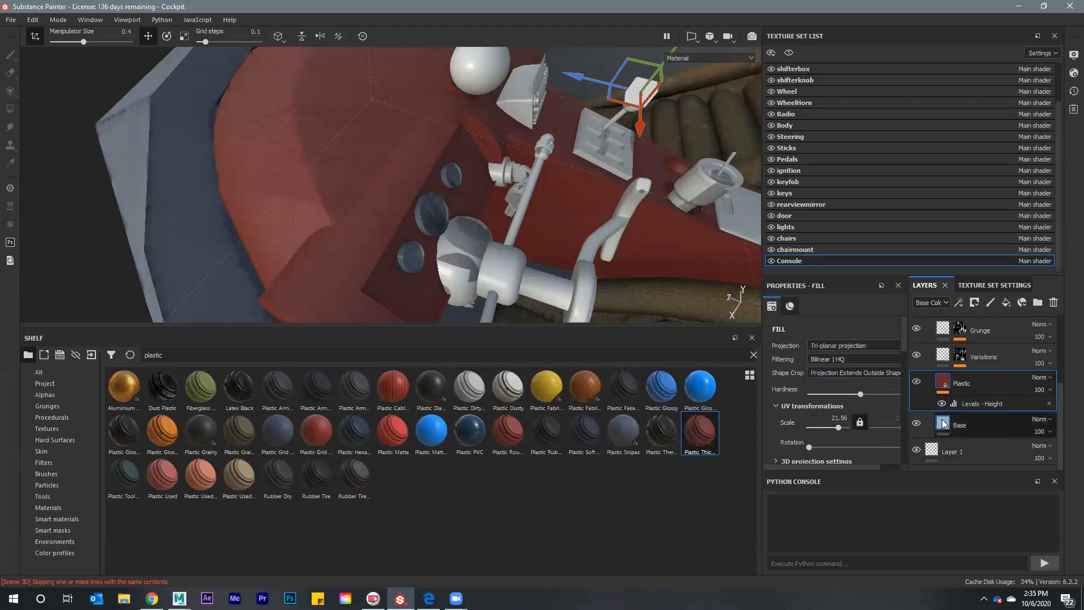
click(944, 423)
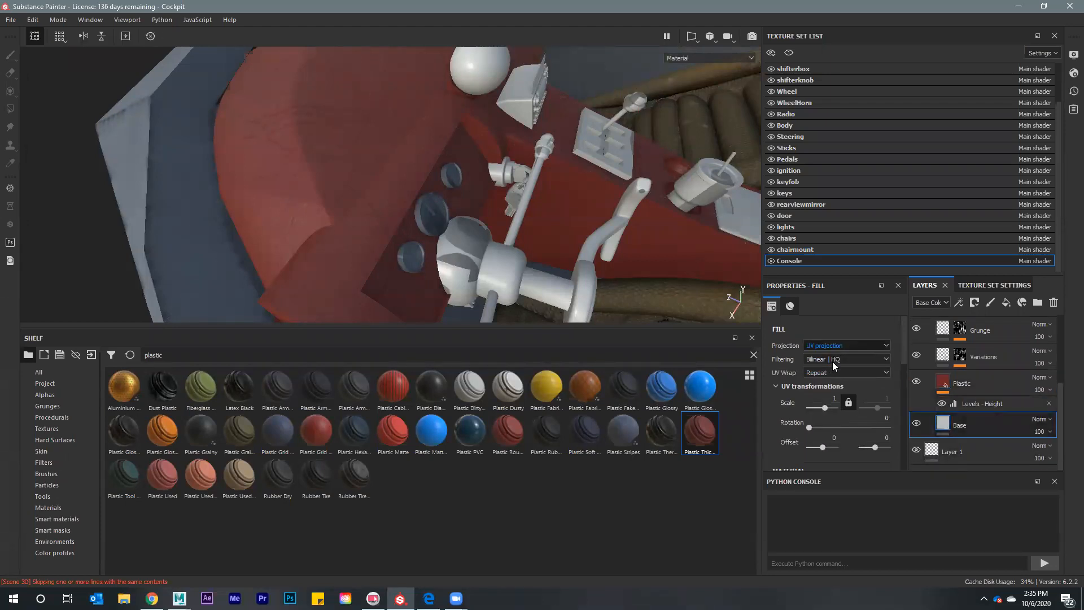
click(834, 346)
click(829, 368)
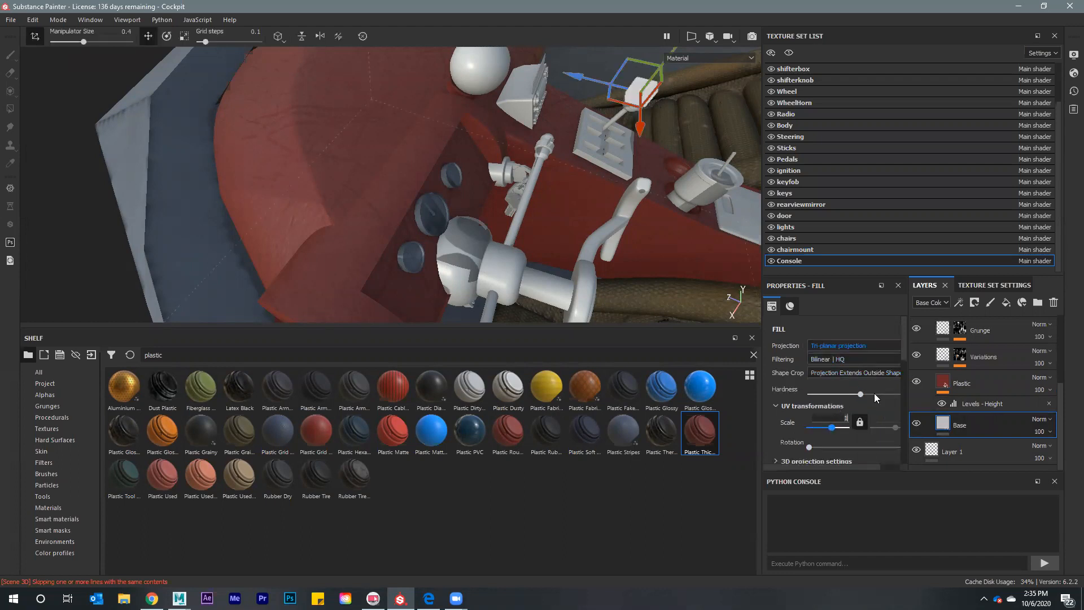
text(0)
key(Return)
Delete the Plastic Thick Cracked group from the Console texture set
alt+drag(305, 254, 700, 283)
drag(952, 417, 947, 415)
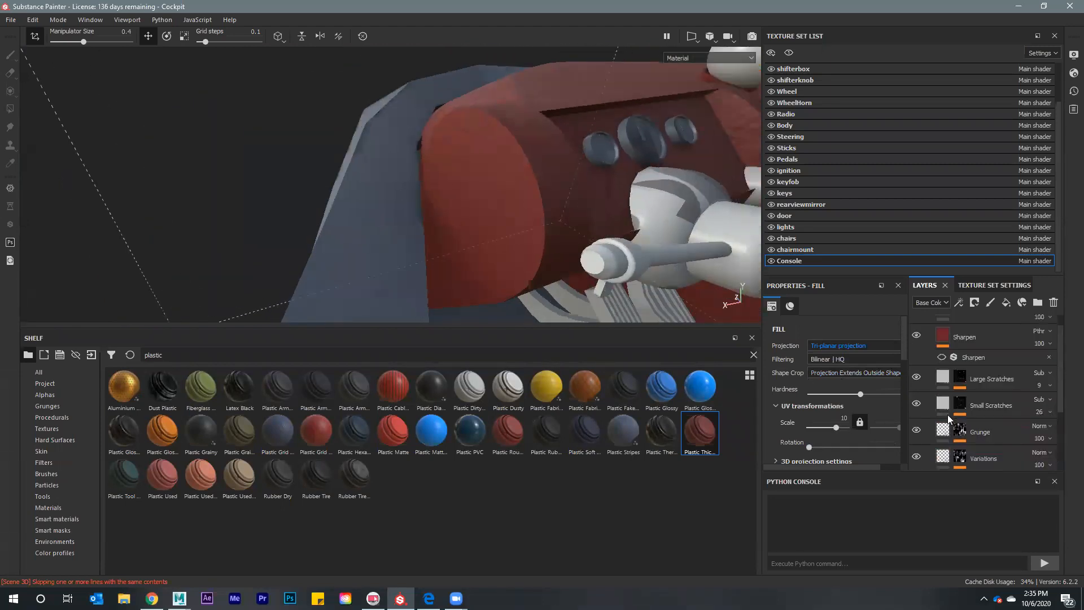
click(944, 330)
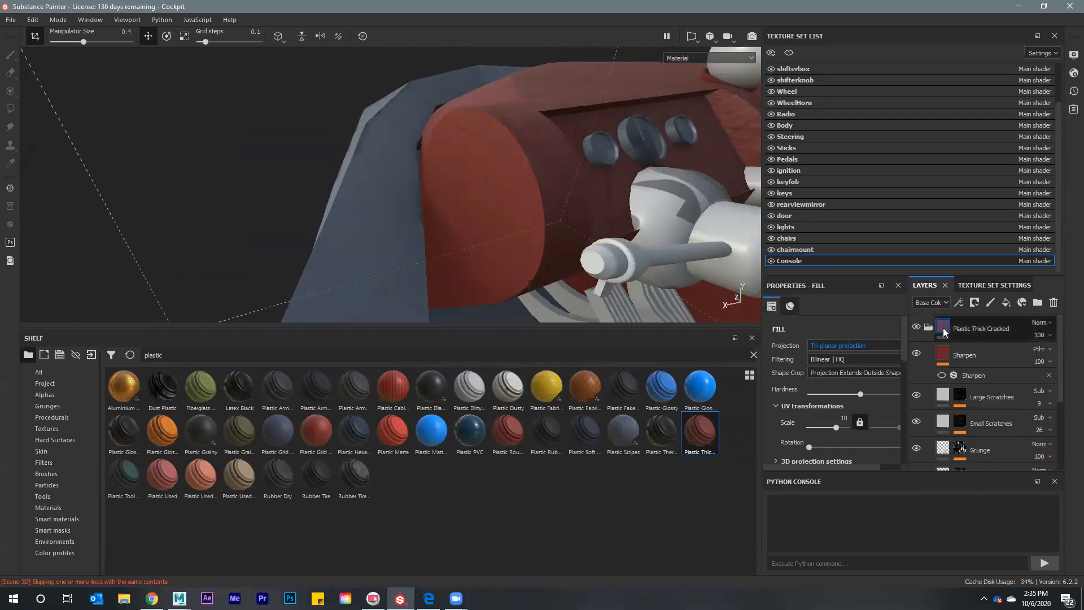
click(953, 329)
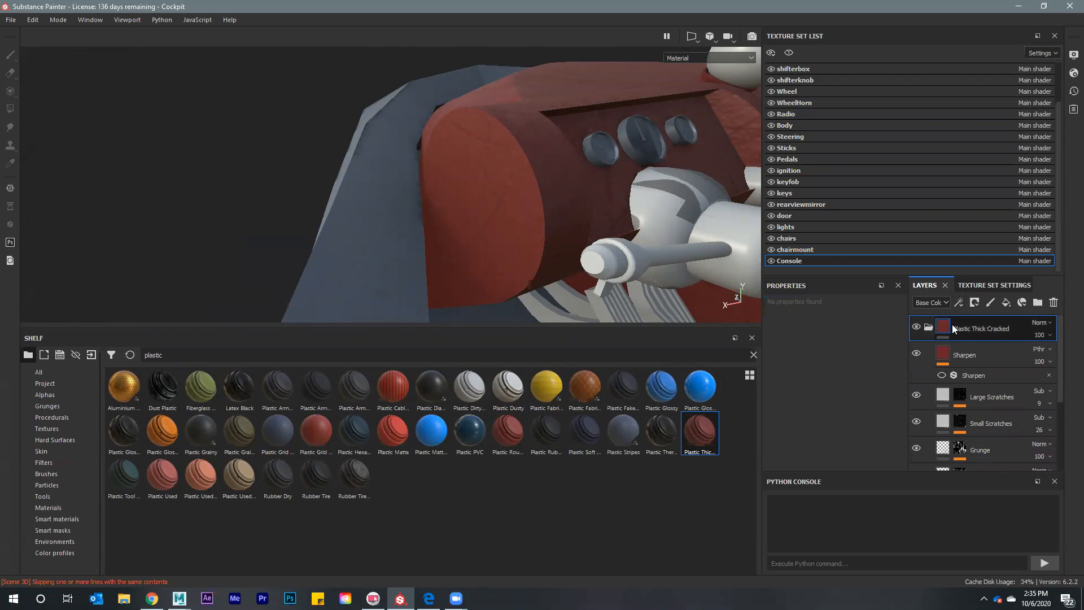
double_click(991, 325)
key(Delete)
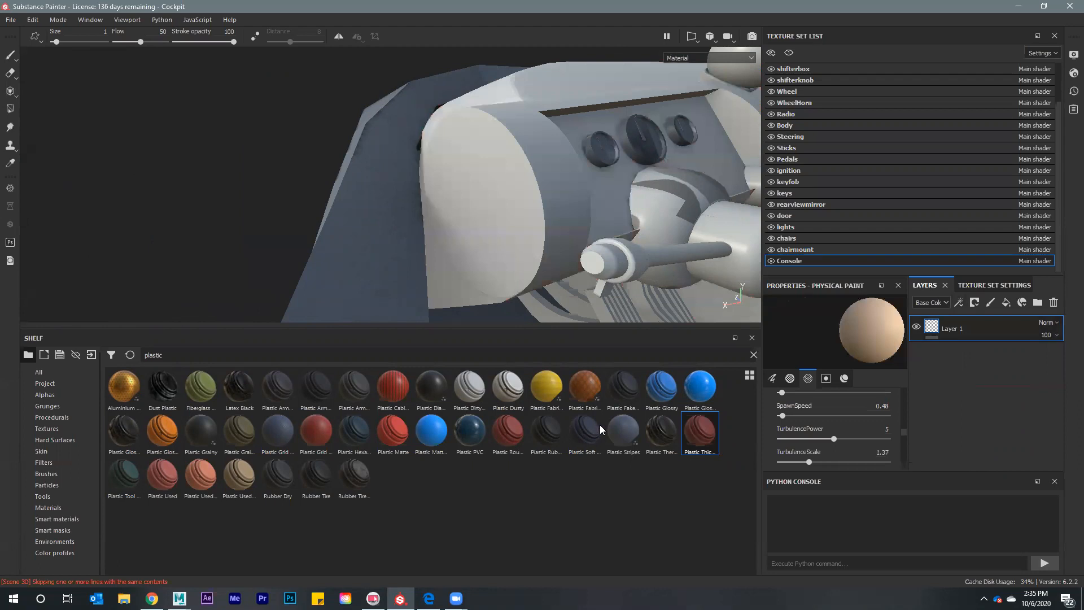
Try the Plastic Matte material on the console, inspect it from above, and undo it
mouse_move(505, 434)
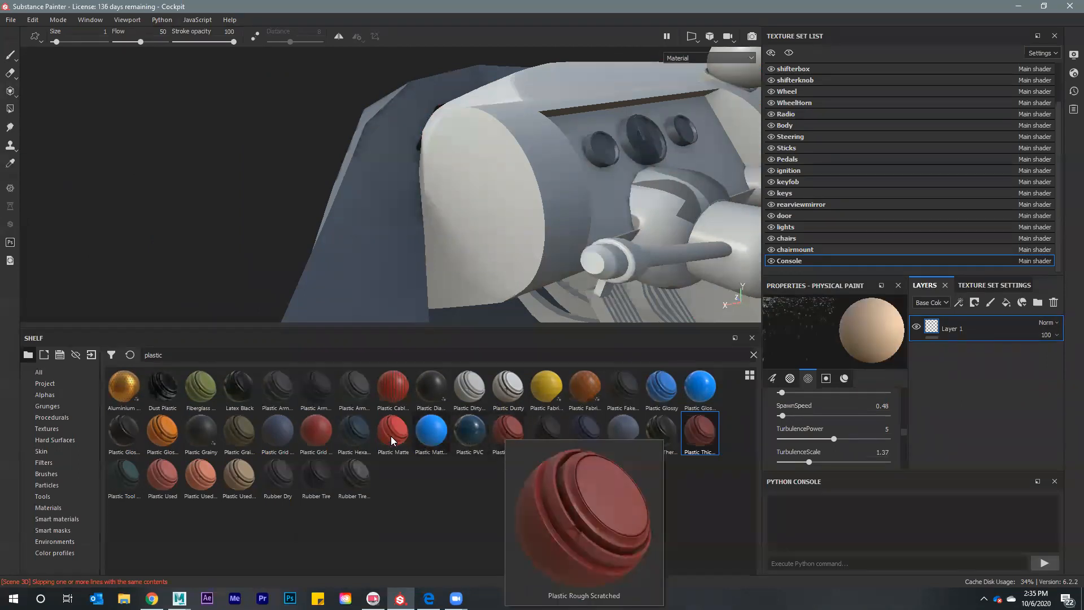
drag(391, 436, 487, 219)
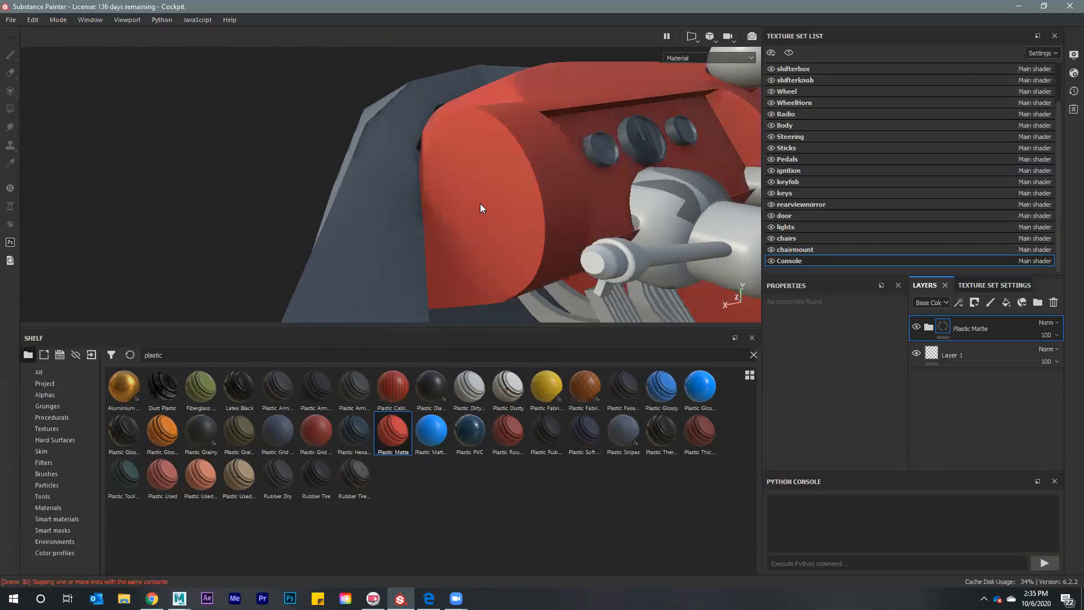
alt+drag(480, 204, 465, 268)
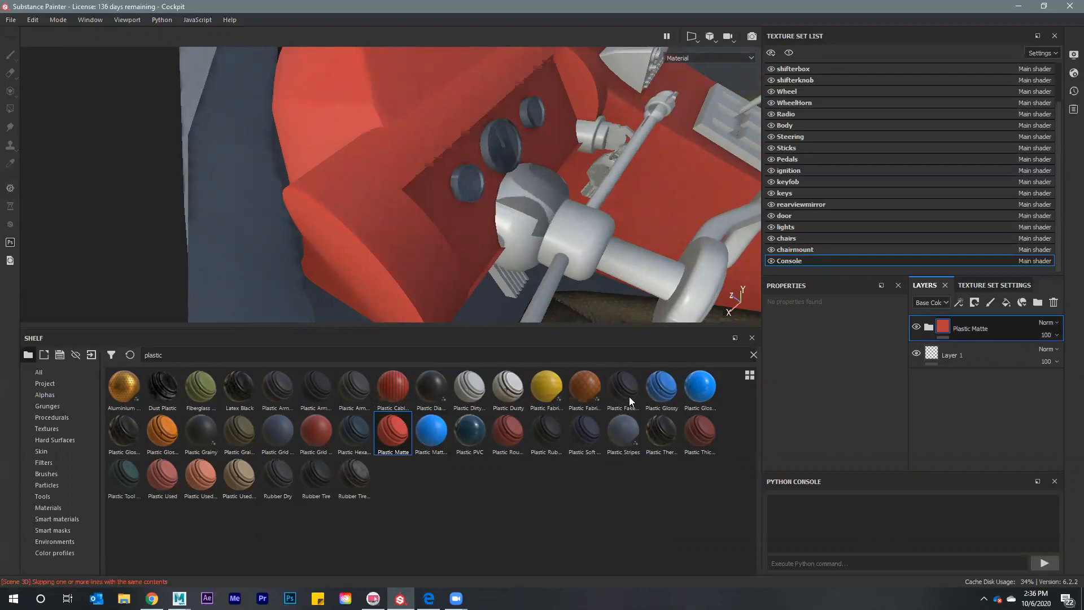
key(ctrl+z)
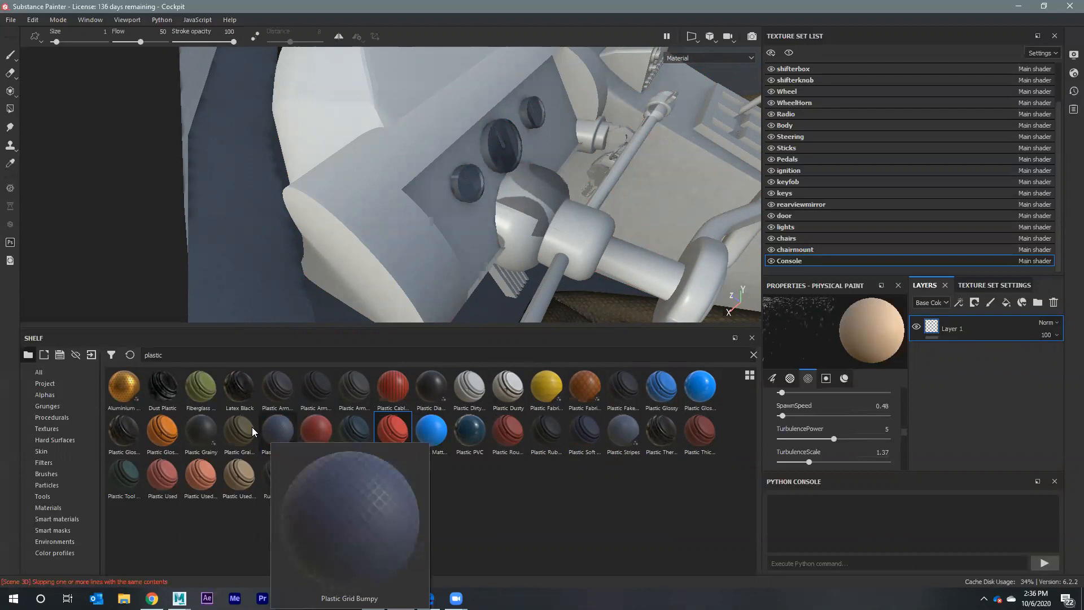
Apply the Plastic Grainy material to the console, using tri-planar projection with a UV scale of 15
drag(197, 428, 383, 231)
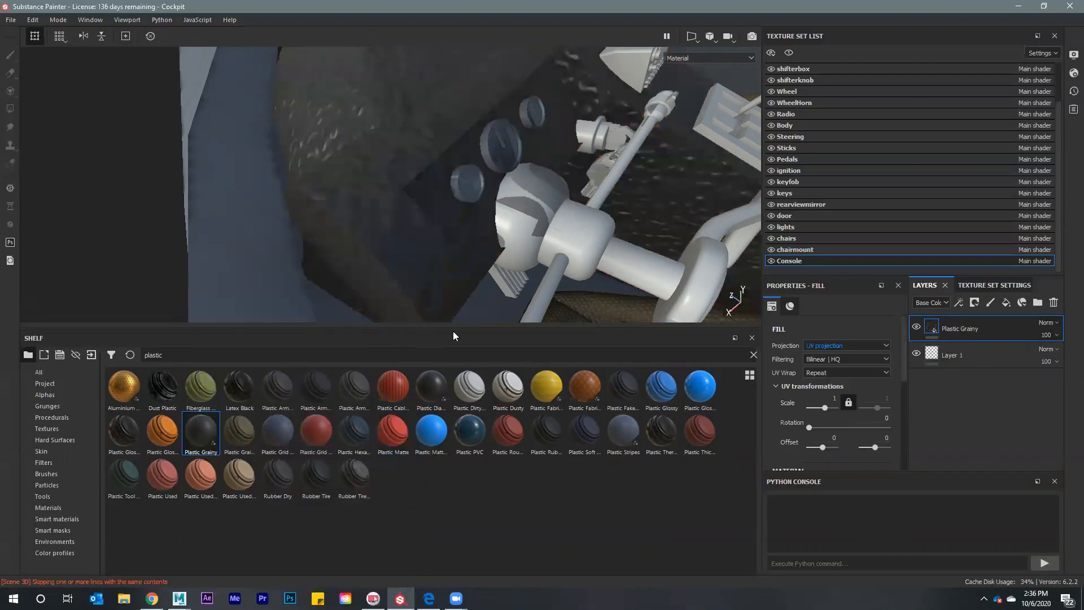
click(844, 345)
click(836, 370)
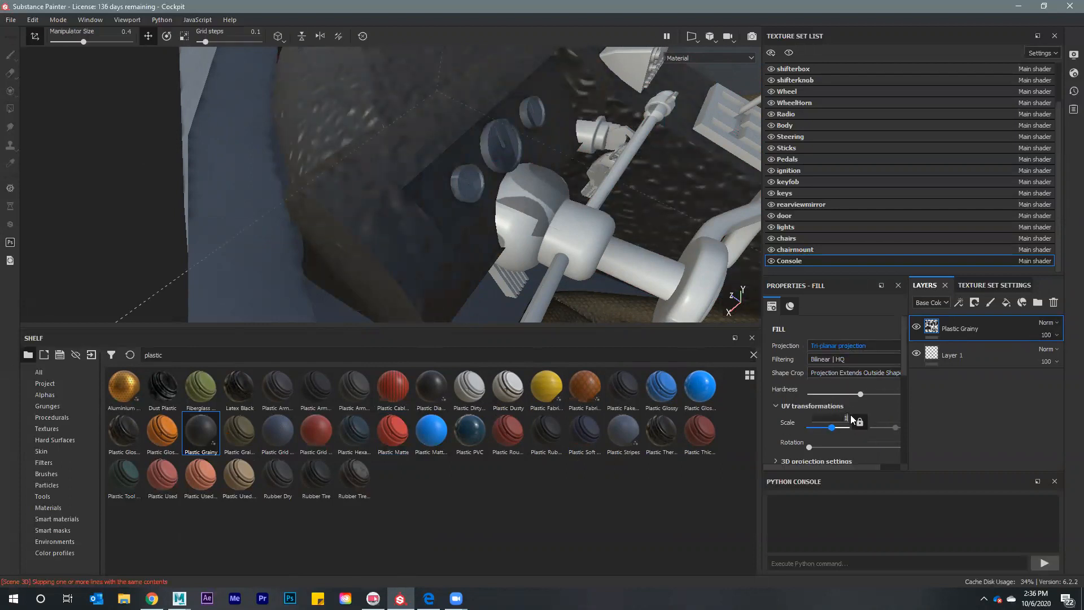
text(0)
key(Return)
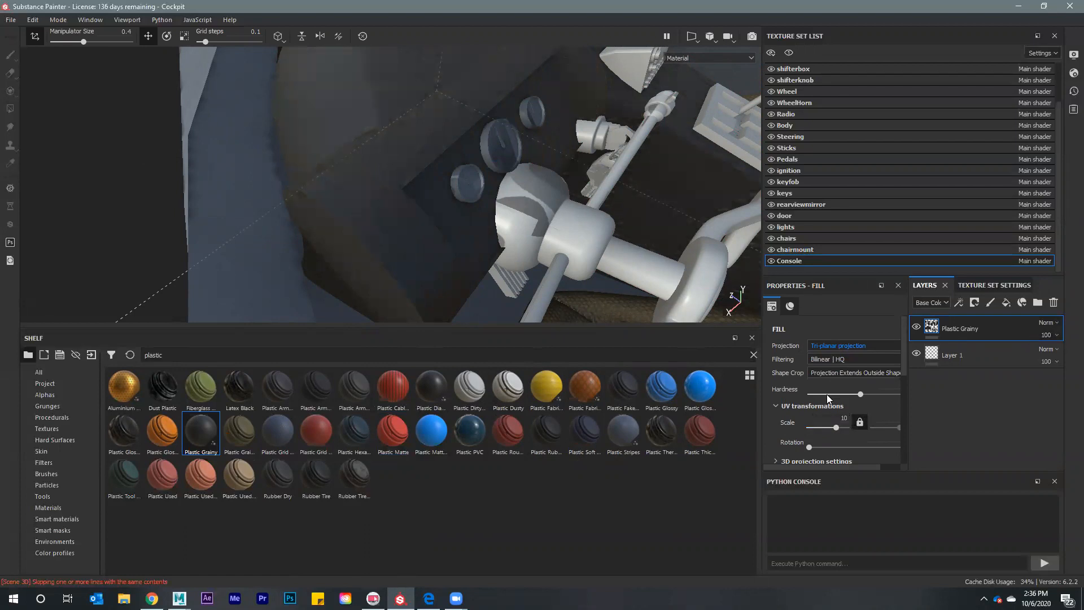
click(843, 417)
key(Return)
Change the Plastic Grainy material's colour to a muted red, RGB 0.599, 0.358, 0.358
alt+drag(511, 248, 480, 198)
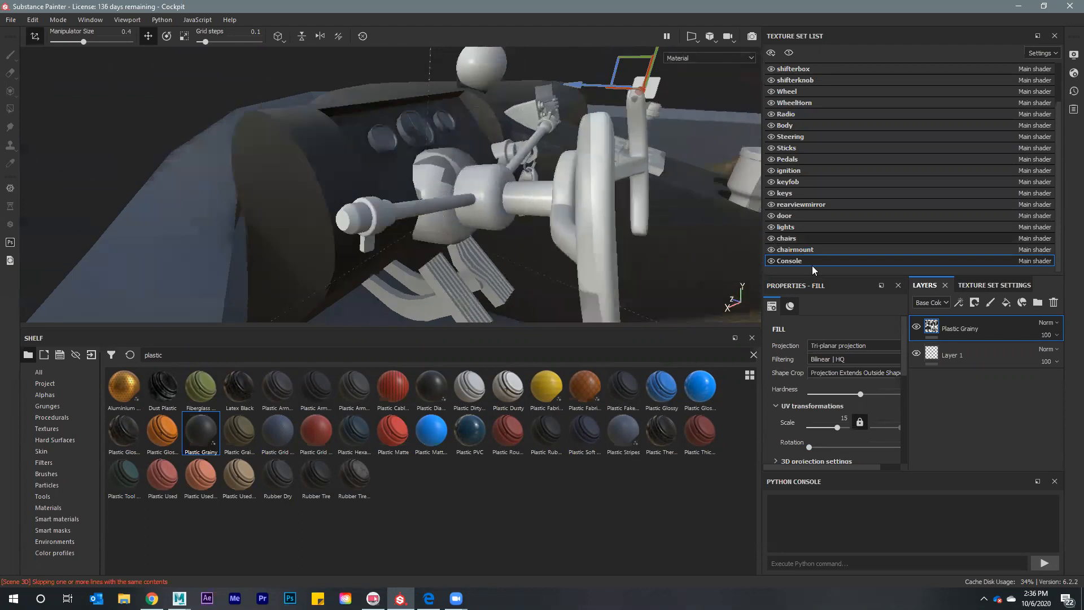
scroll(824, 424, down, 3)
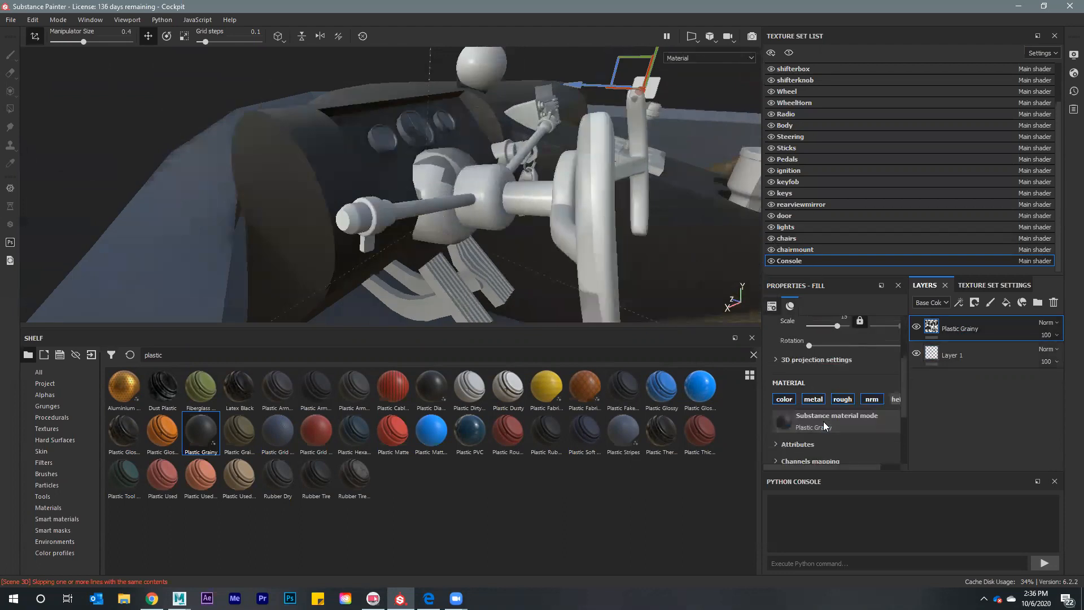
scroll(823, 421, down, 3)
click(844, 404)
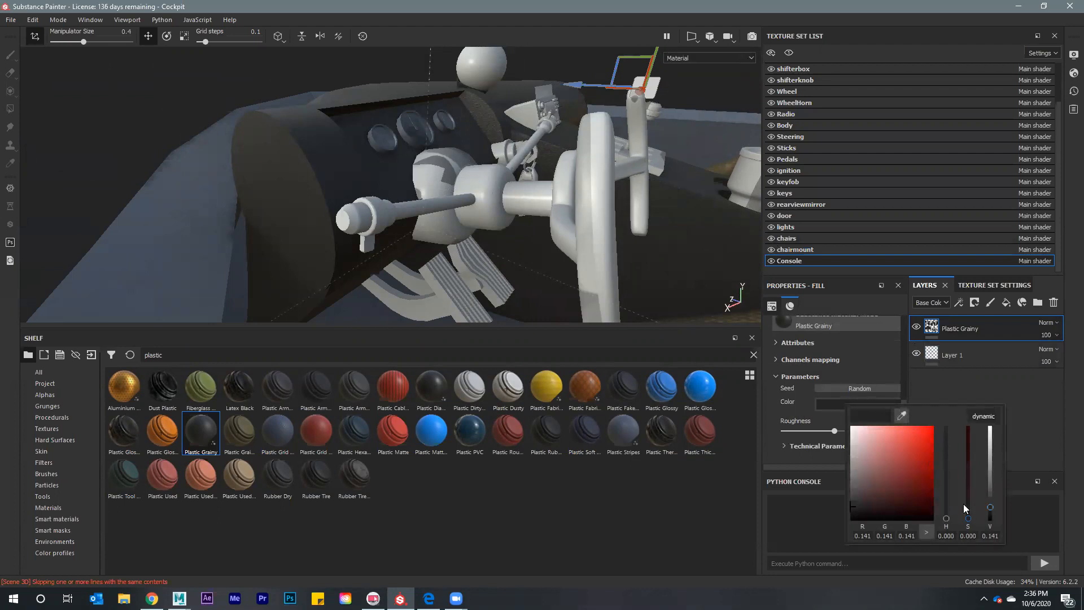
drag(969, 499, 966, 457)
click(888, 466)
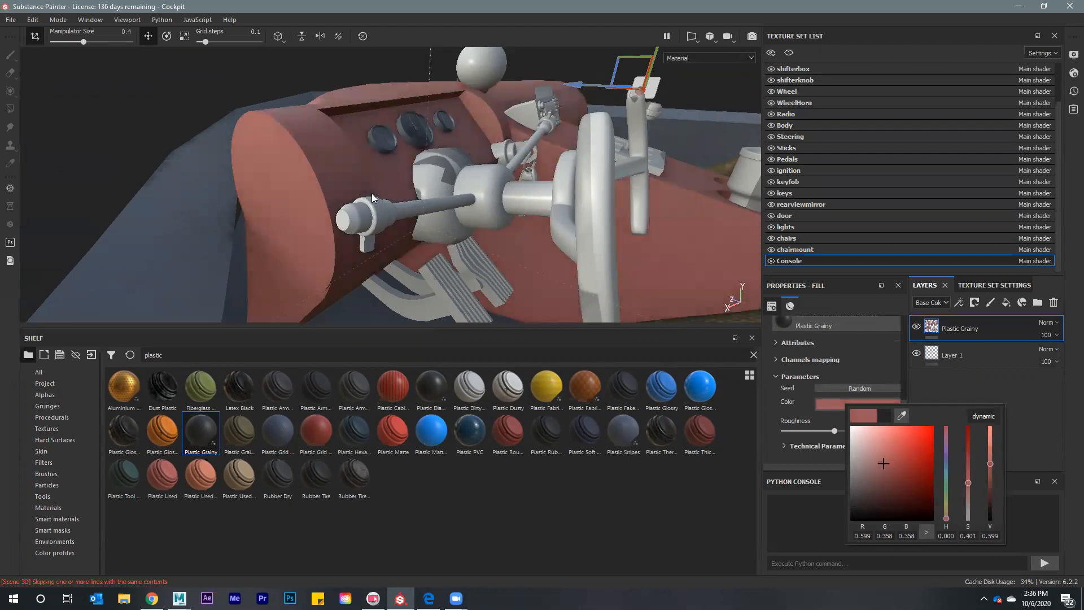
click(448, 269)
alt+drag(448, 269, 586, 234)
scroll(513, 258, up, 5)
scroll(511, 259, down, 5)
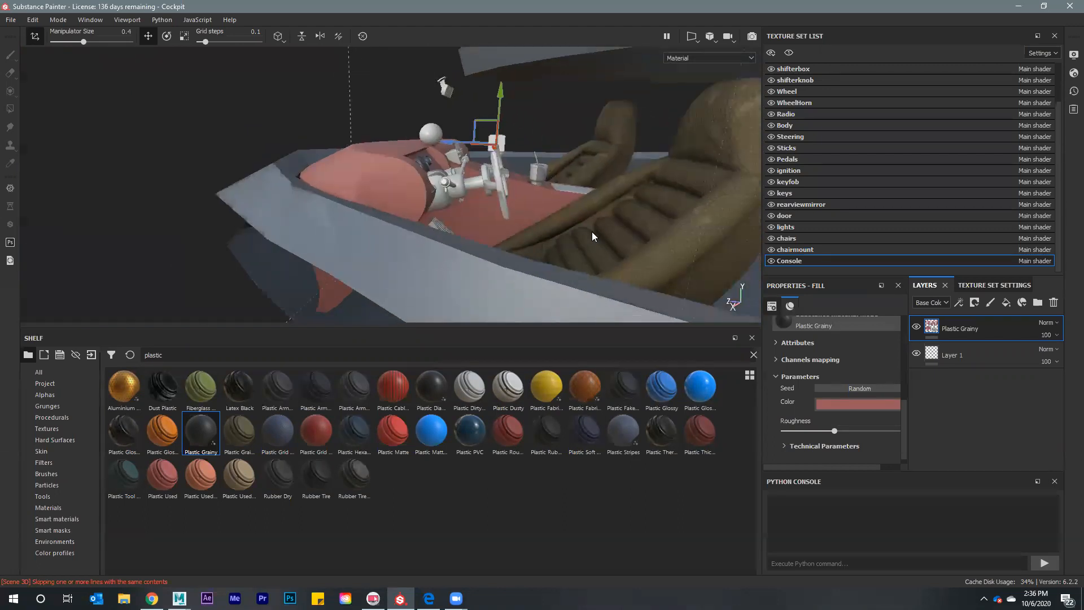
click(845, 402)
Switch to Chrome and search Google Images for "1990 lincoln interior" in a new tab to browse reference photos
click(152, 598)
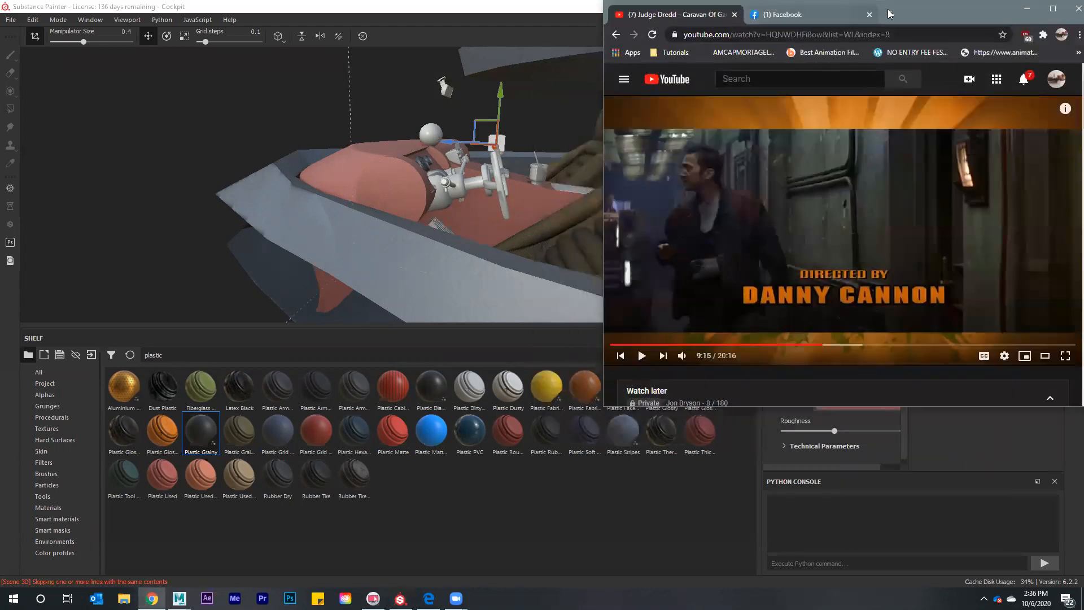
click(890, 14)
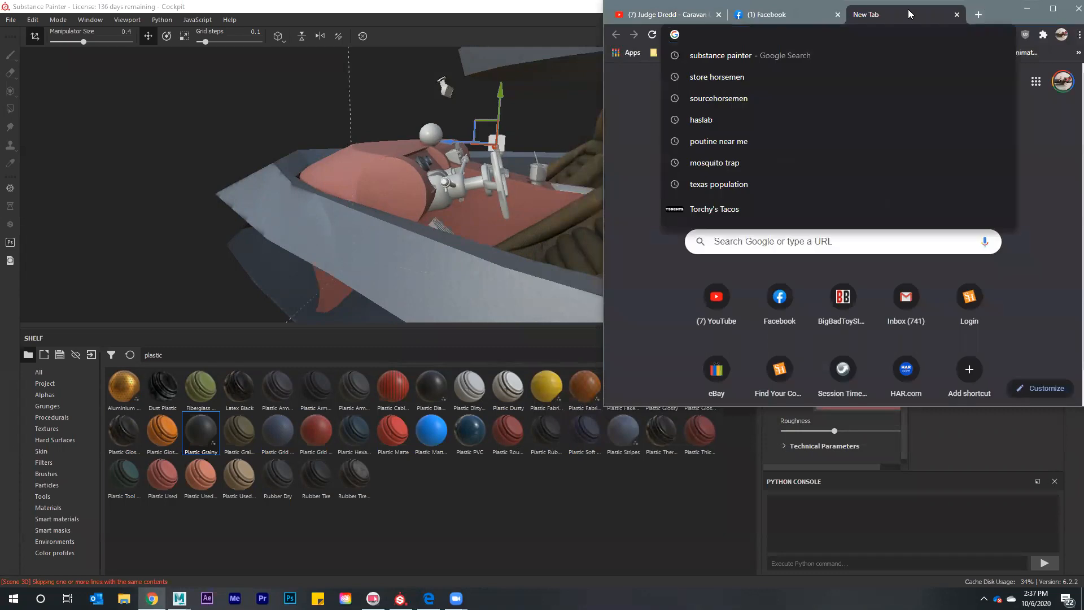
text(1990)
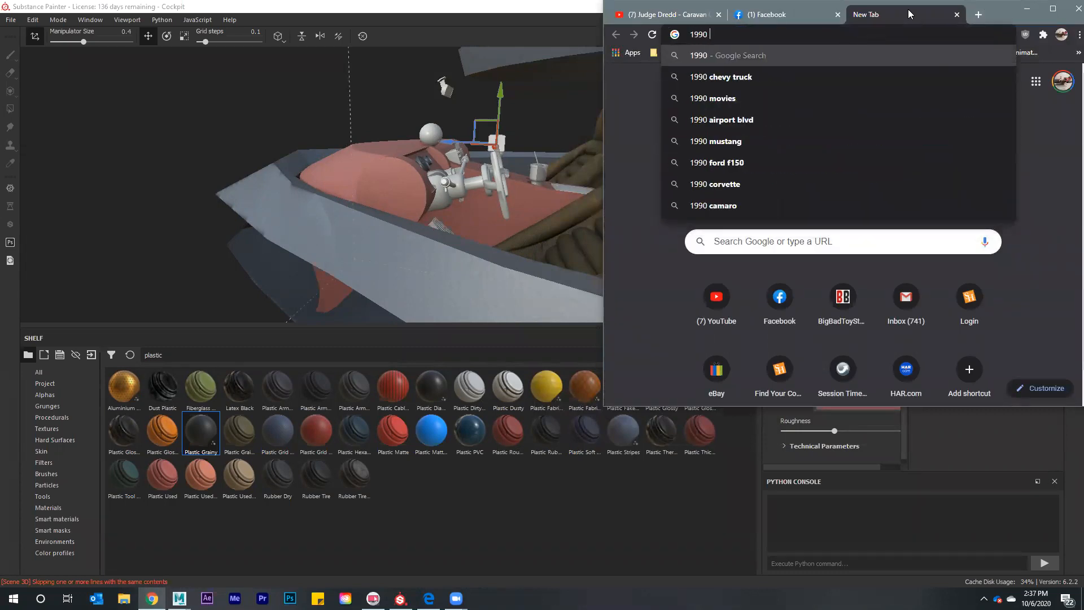
text( li)
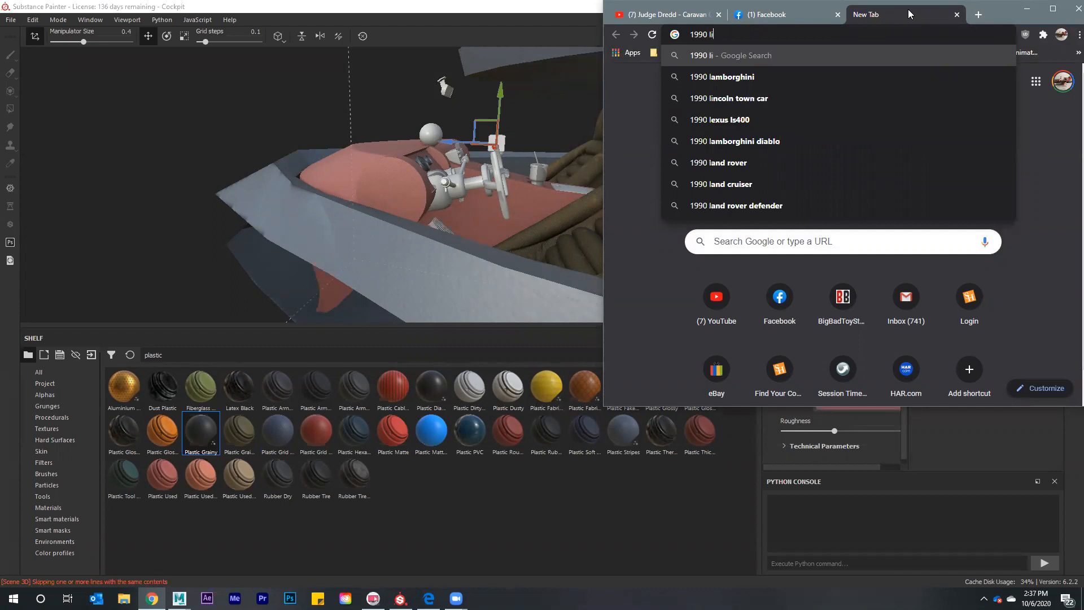
text(ncoln )
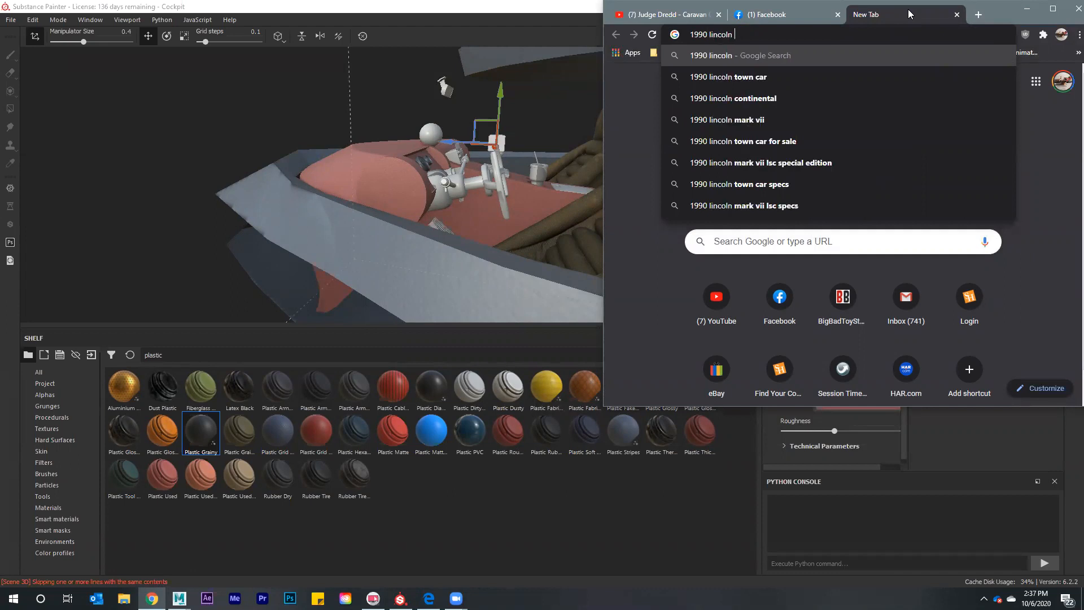
text(interior)
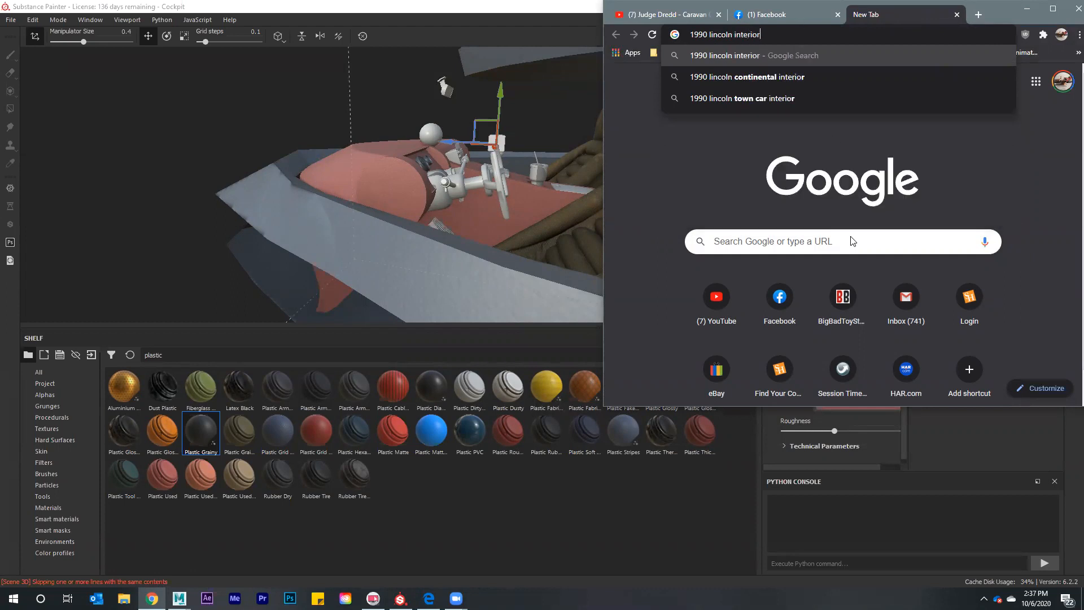
key(Return)
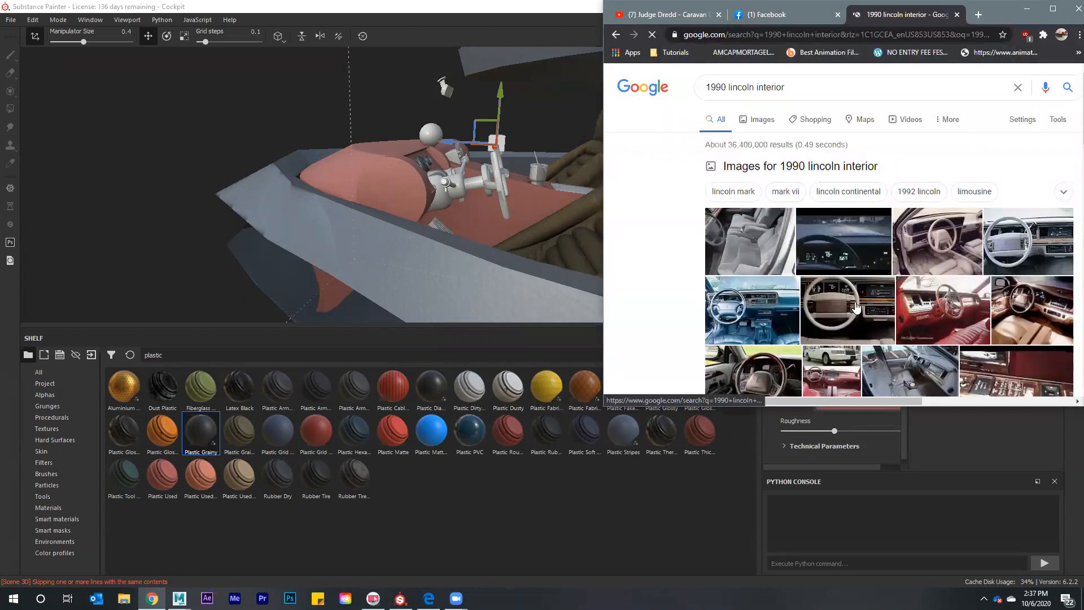
click(760, 120)
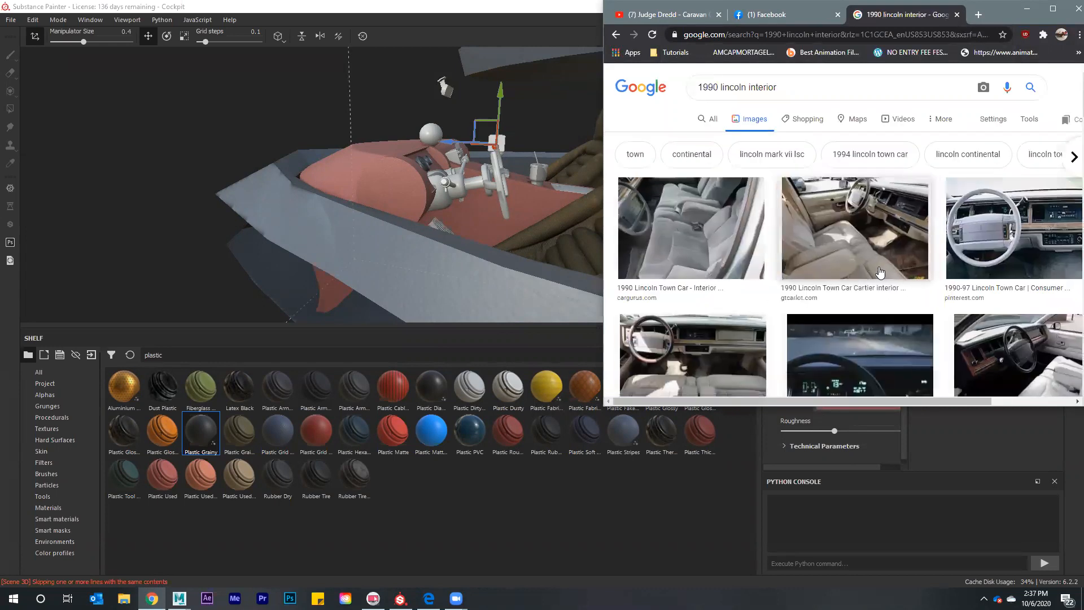
scroll(993, 260, down, 1)
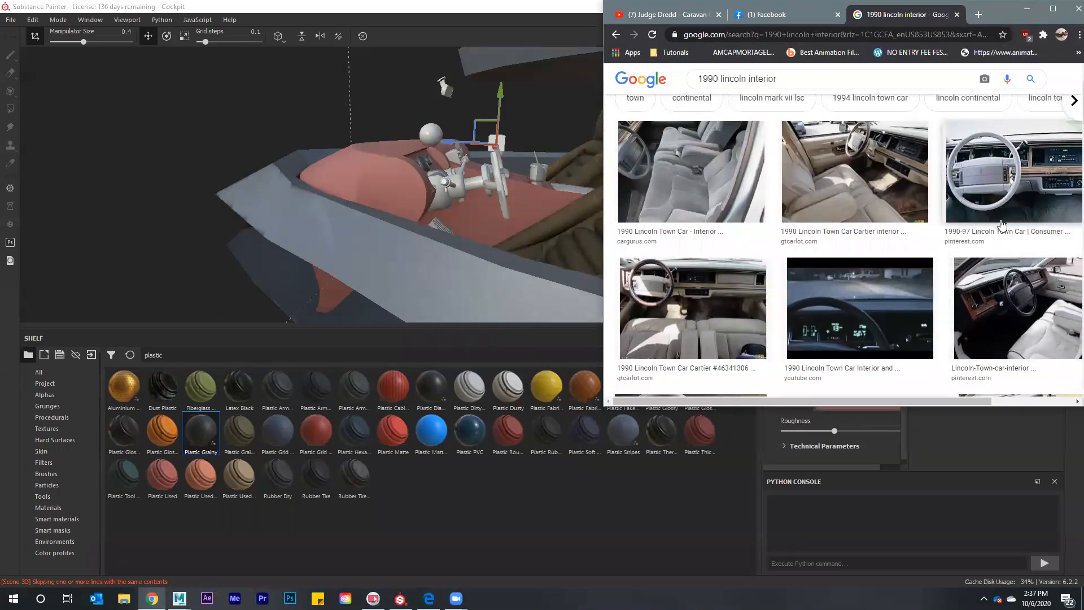
View the bisque Lincoln Town Car dashboard photo, then in Substance Painter recolour the console's Plastic Grainy off-white, RGB 0.701, 0.691, 0.653
click(705, 297)
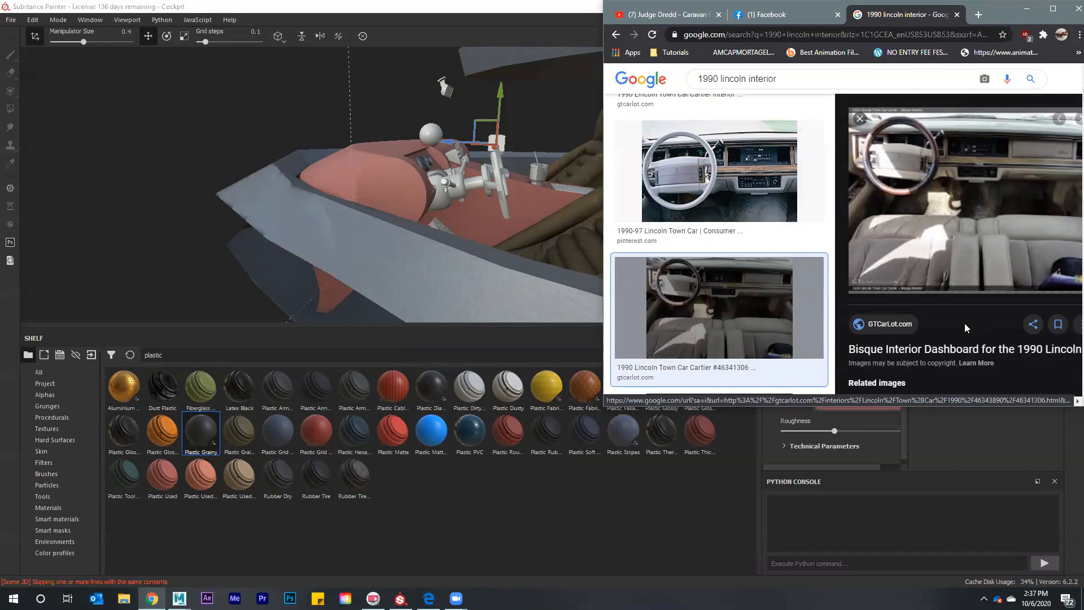
click(853, 407)
click(858, 404)
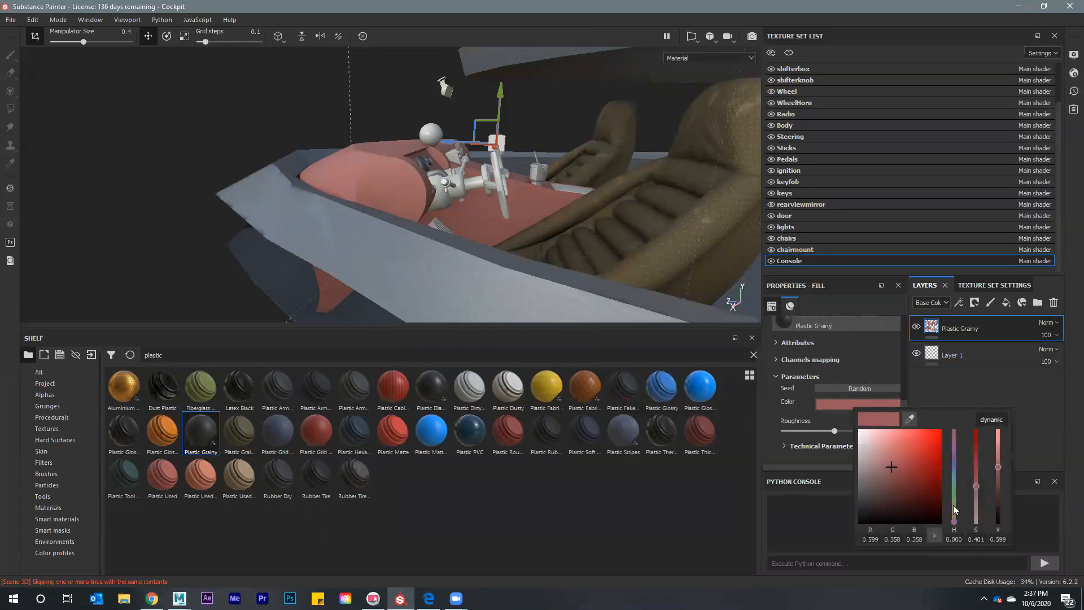
drag(953, 505, 953, 510)
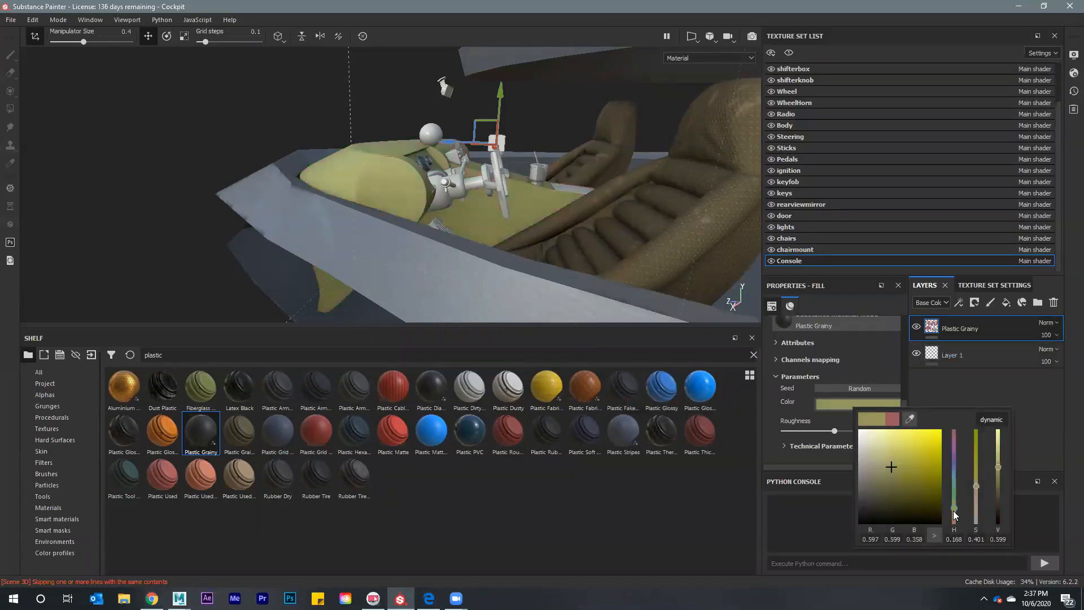
click(863, 457)
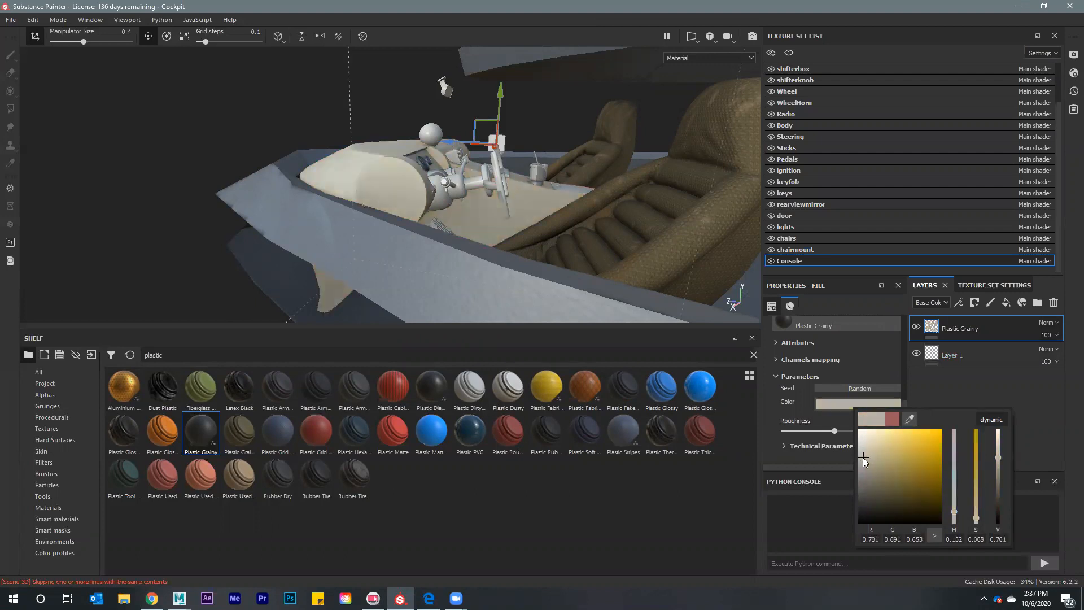
alt+drag(584, 226, 594, 156)
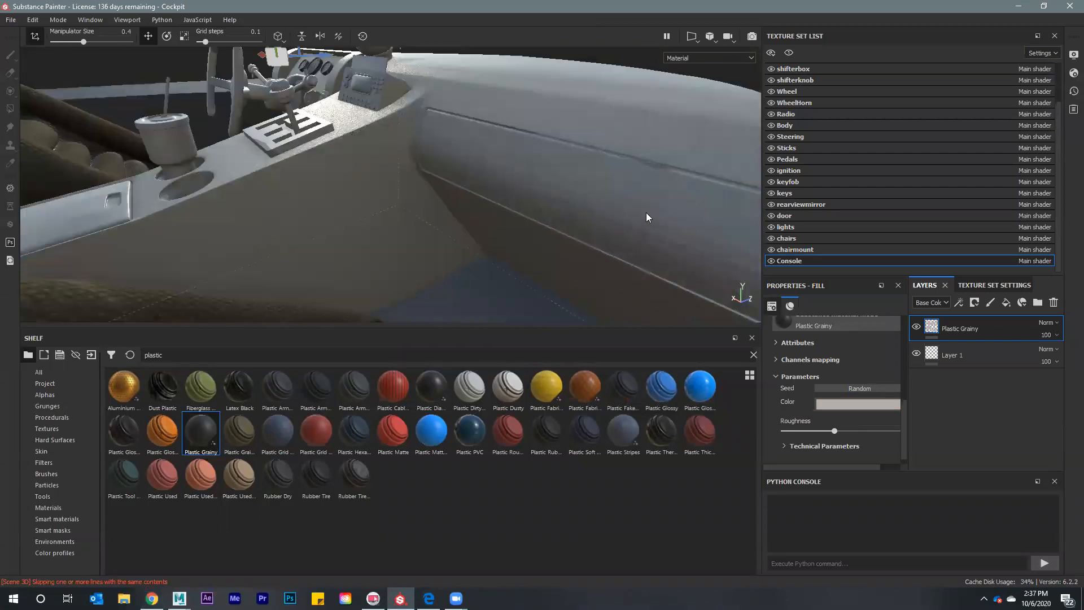
alt+drag(385, 129, 649, 226)
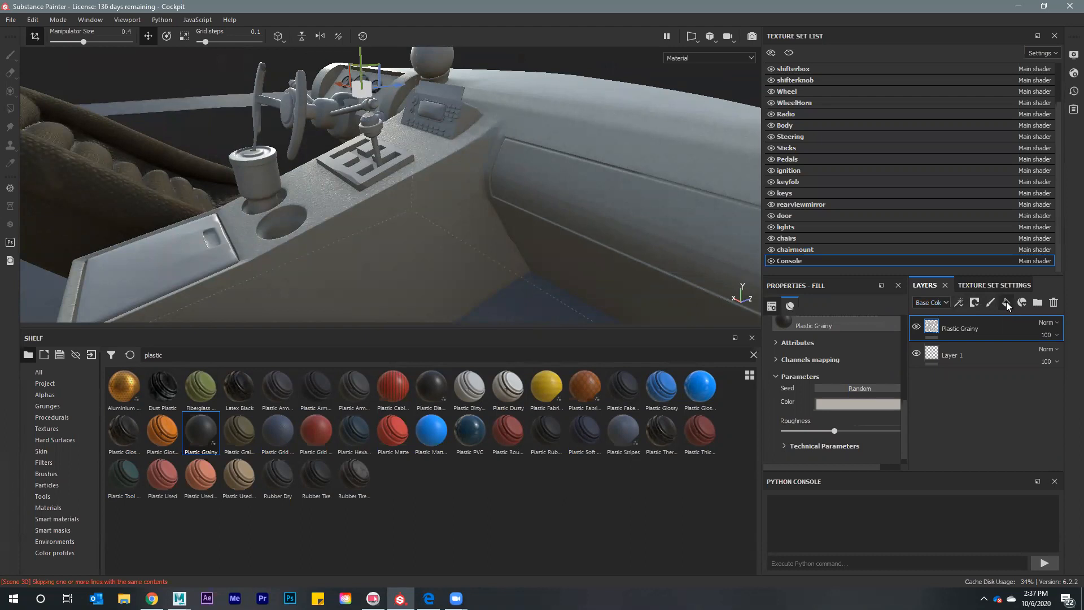
Search the shelf for "wood", compare the wood materials, and apply Wood American Cherry to the console above the Plastic Grainy layer
click(753, 355)
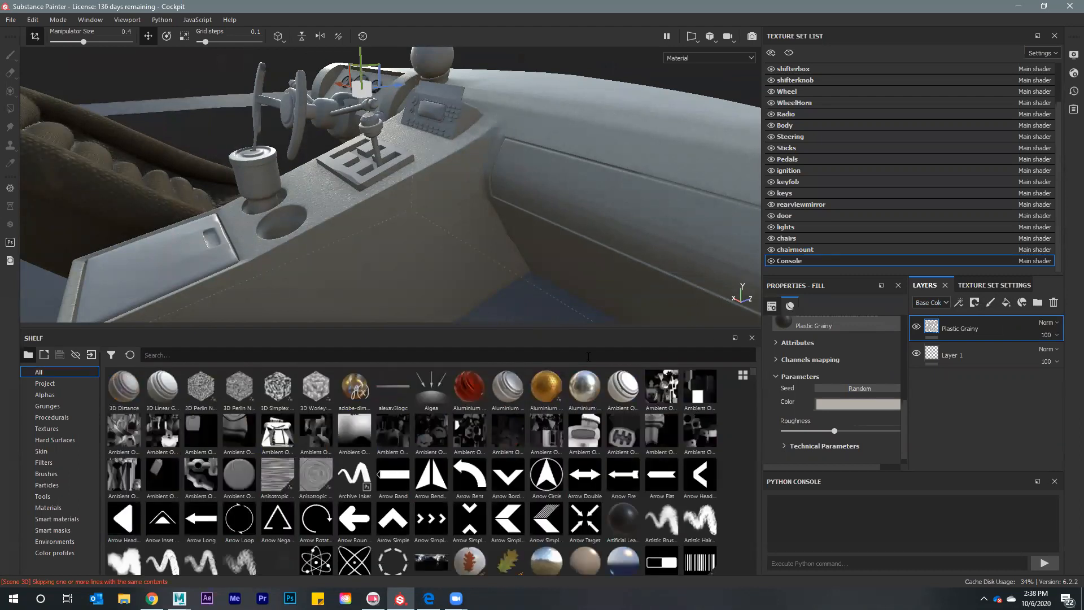
text(wood)
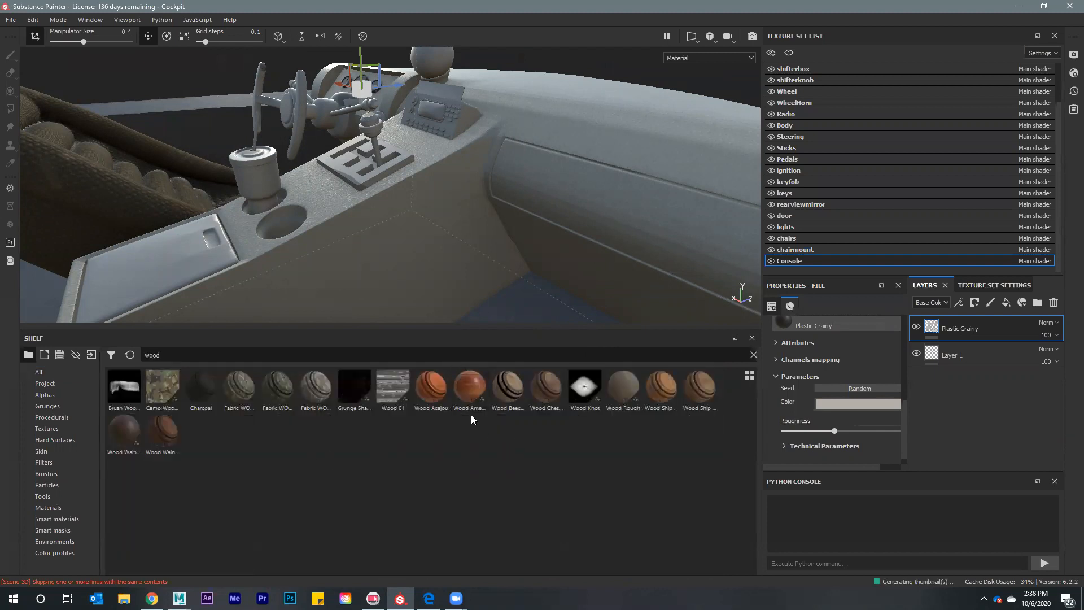
mouse_move(468, 389)
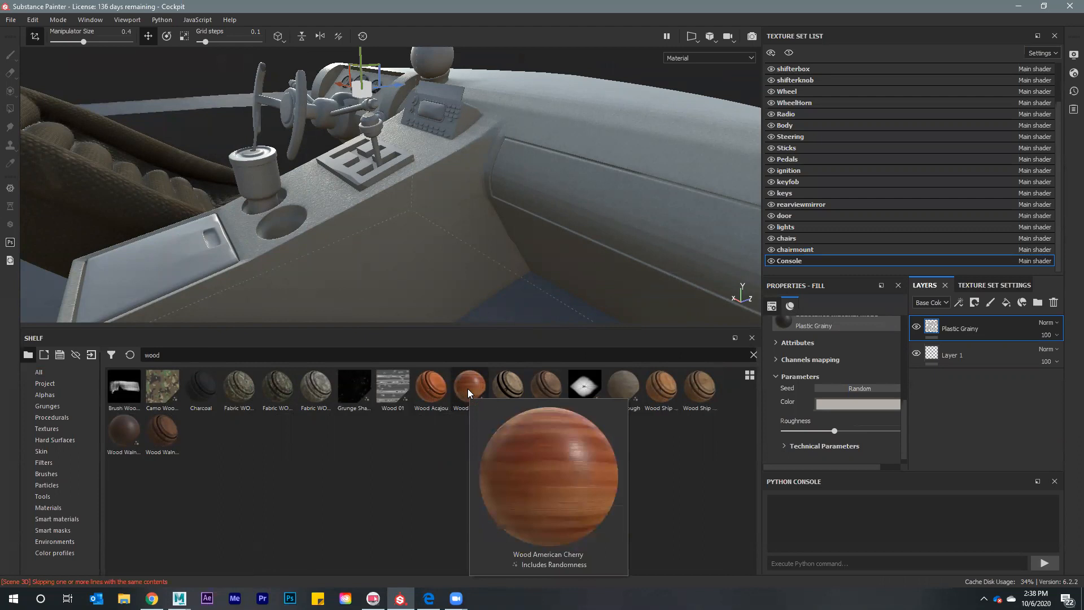
mouse_move(431, 390)
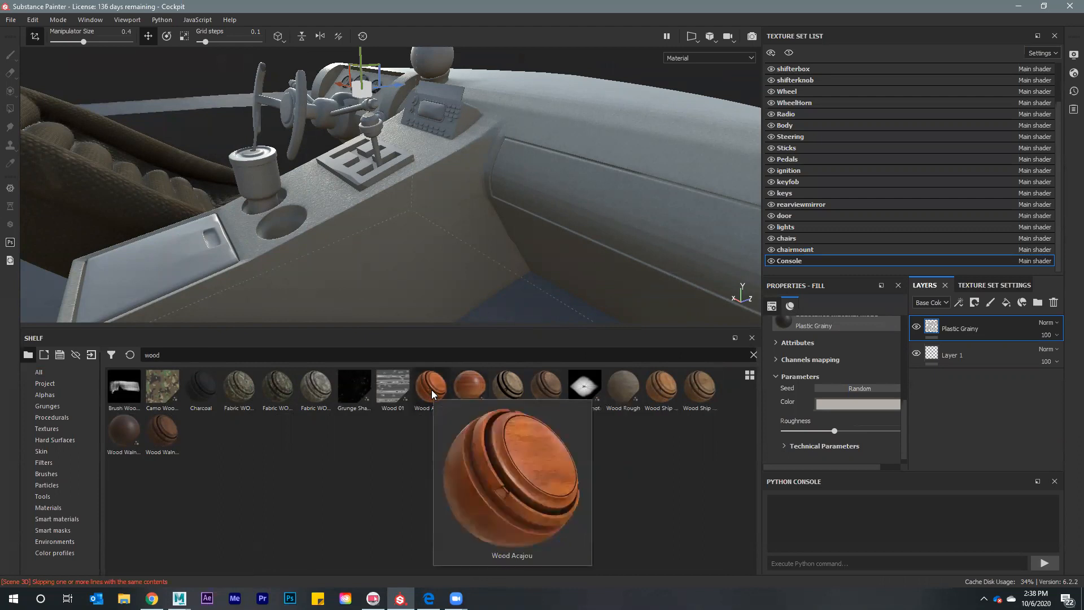
mouse_move(653, 392)
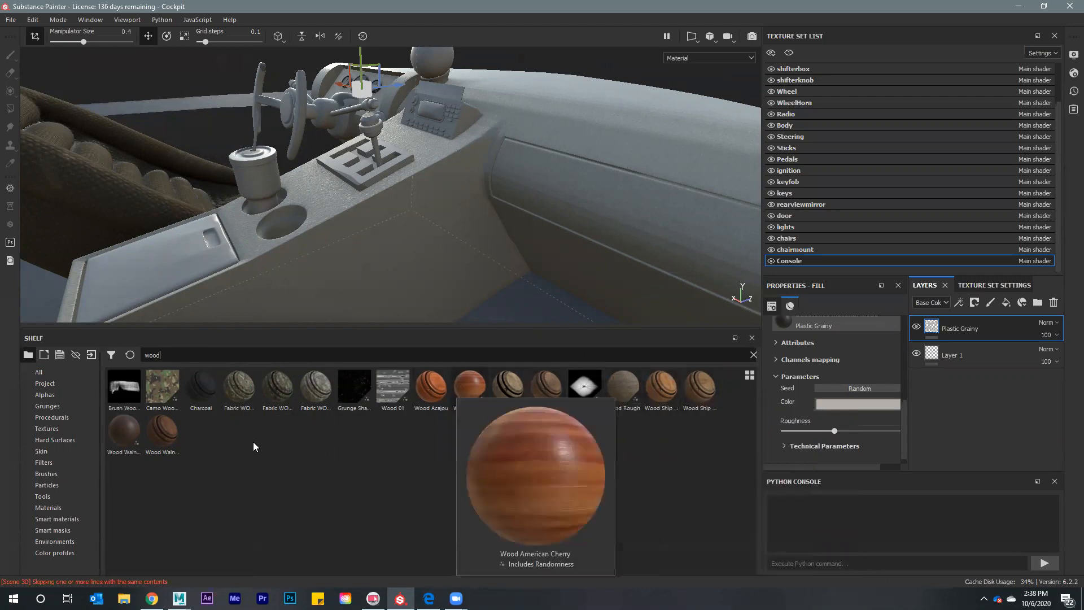
mouse_move(120, 436)
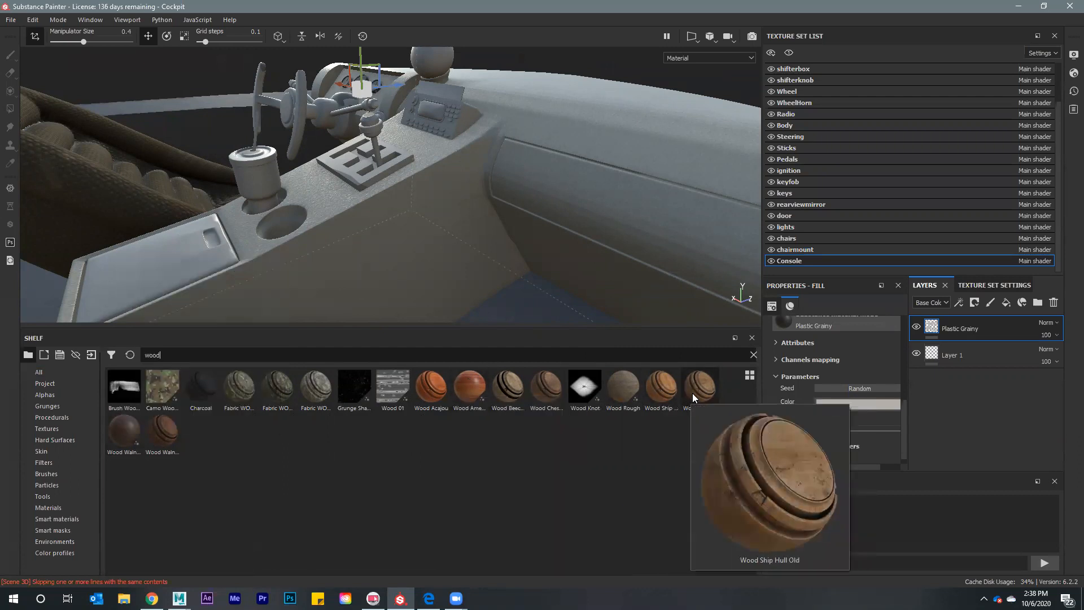
mouse_move(619, 391)
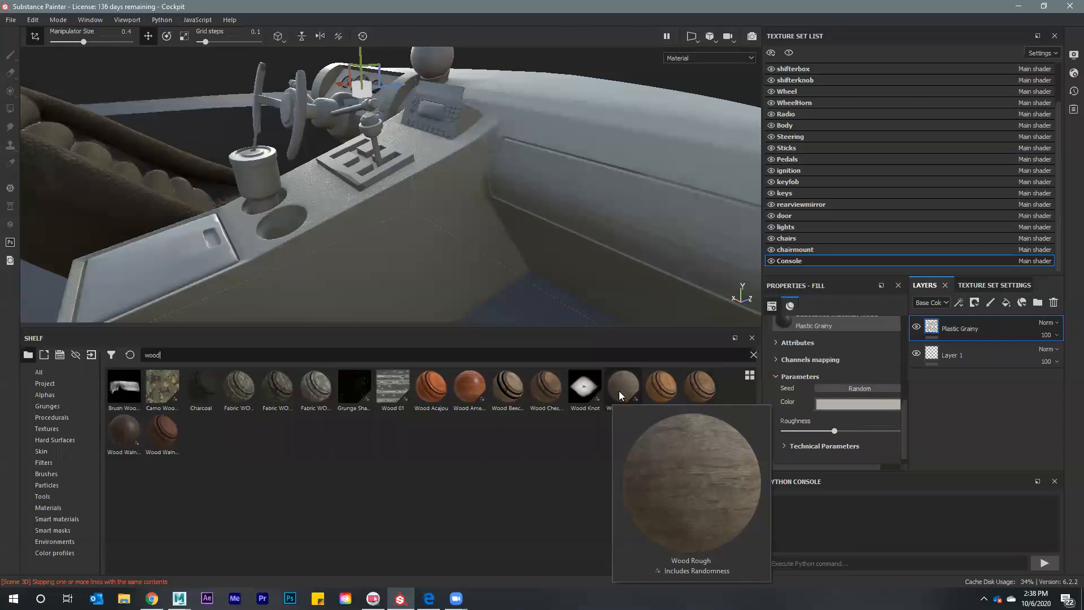
drag(462, 381, 578, 179)
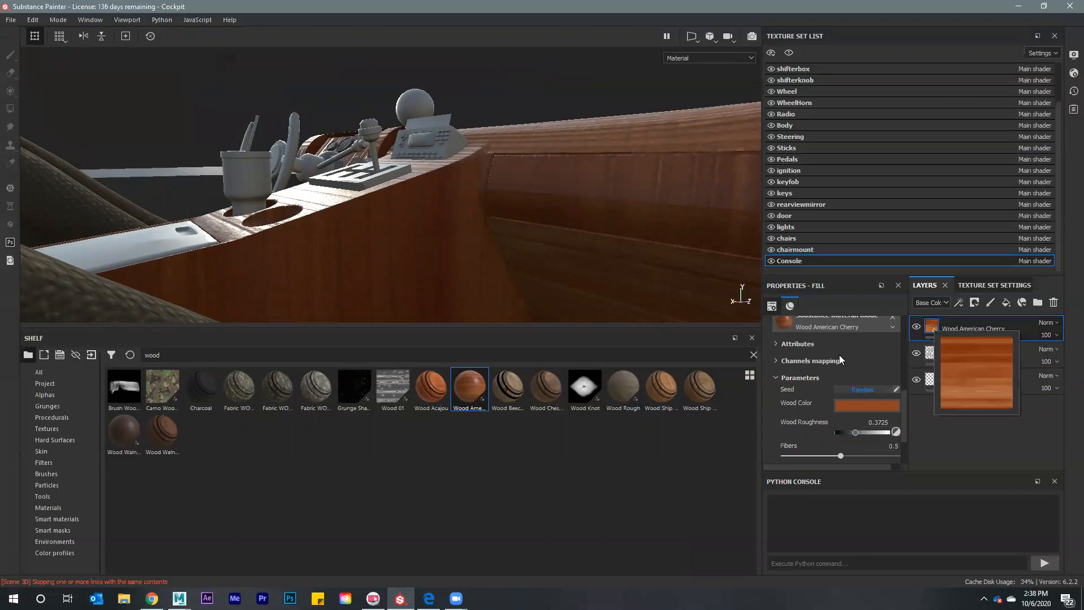
scroll(816, 381, up, 3)
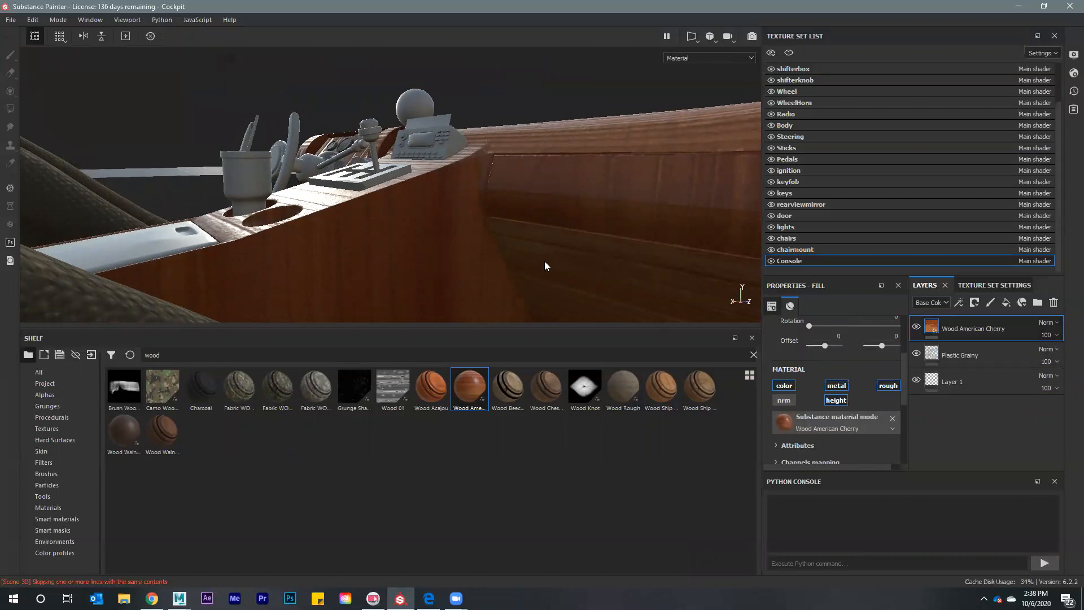
alt+drag(452, 164, 452, 187)
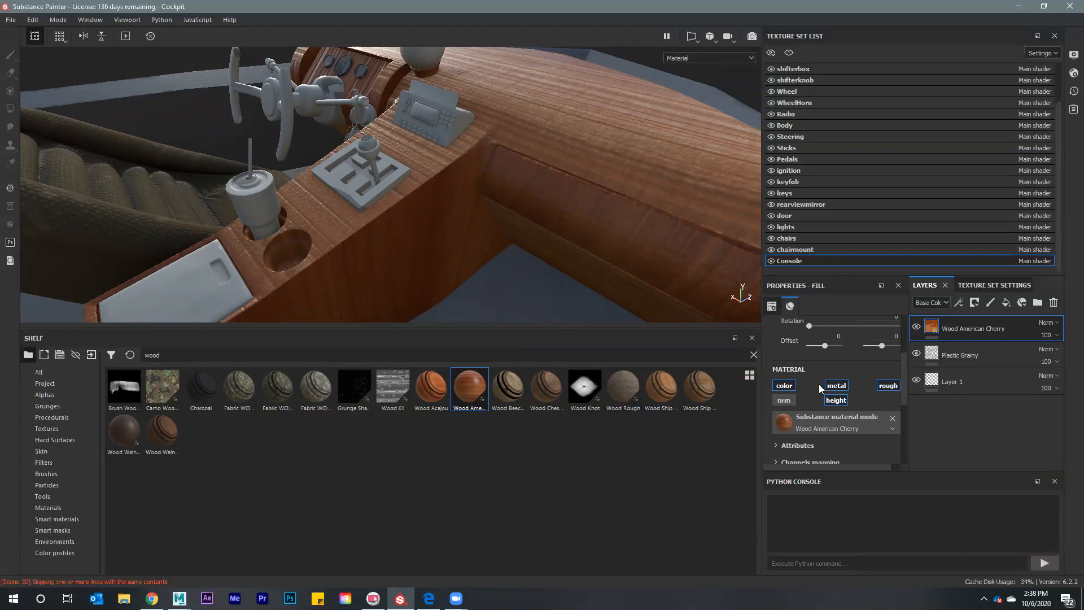
Set the Wood American Cherry layer to tri-planar projection with a UV scale of 10
scroll(822, 388, up, 3)
click(830, 345)
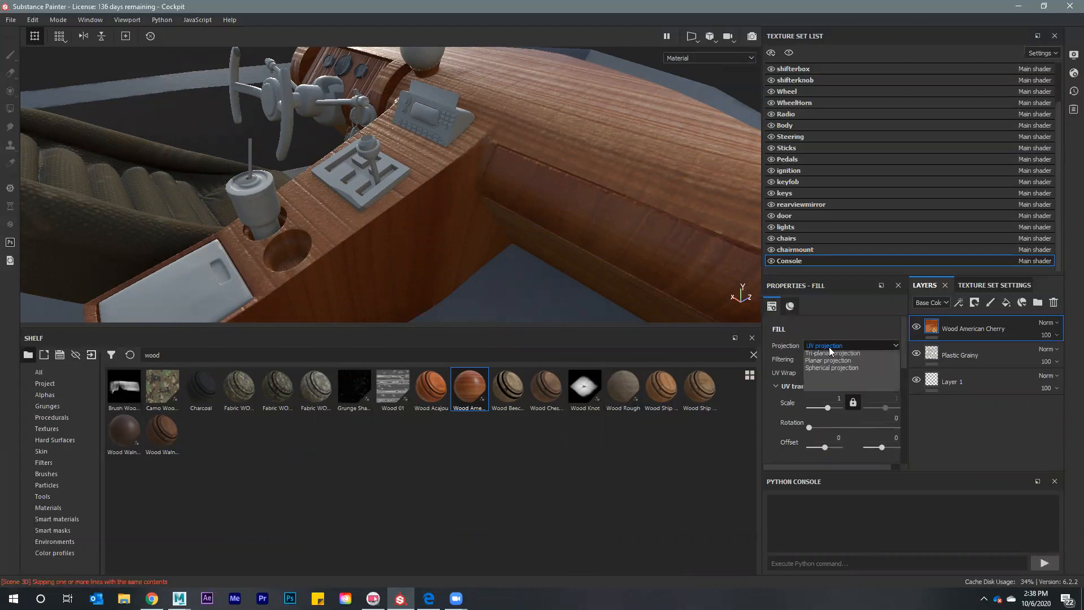
click(820, 370)
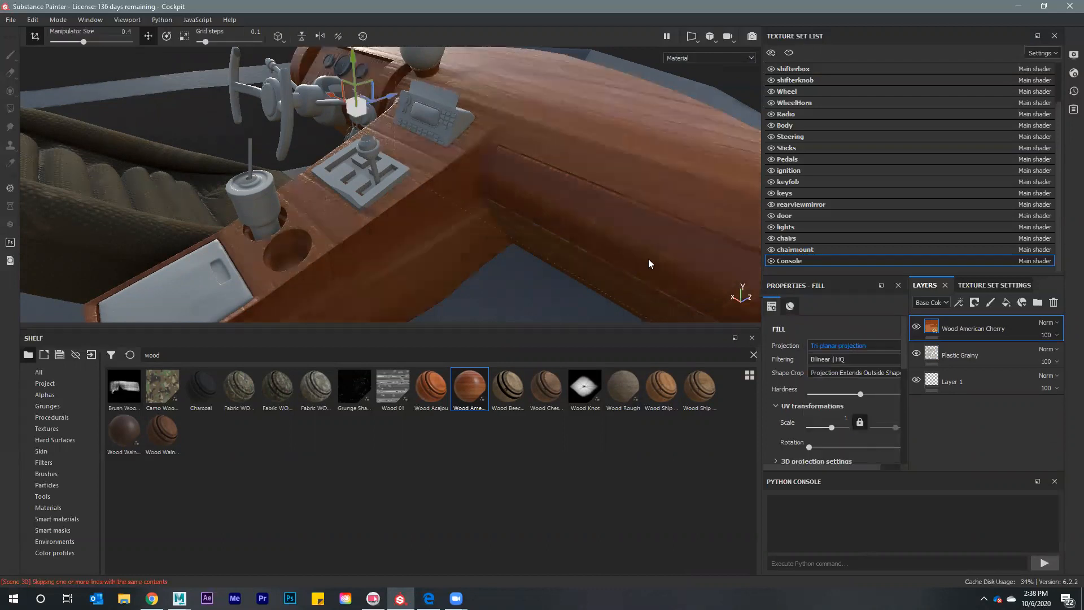
click(845, 417)
key(Return)
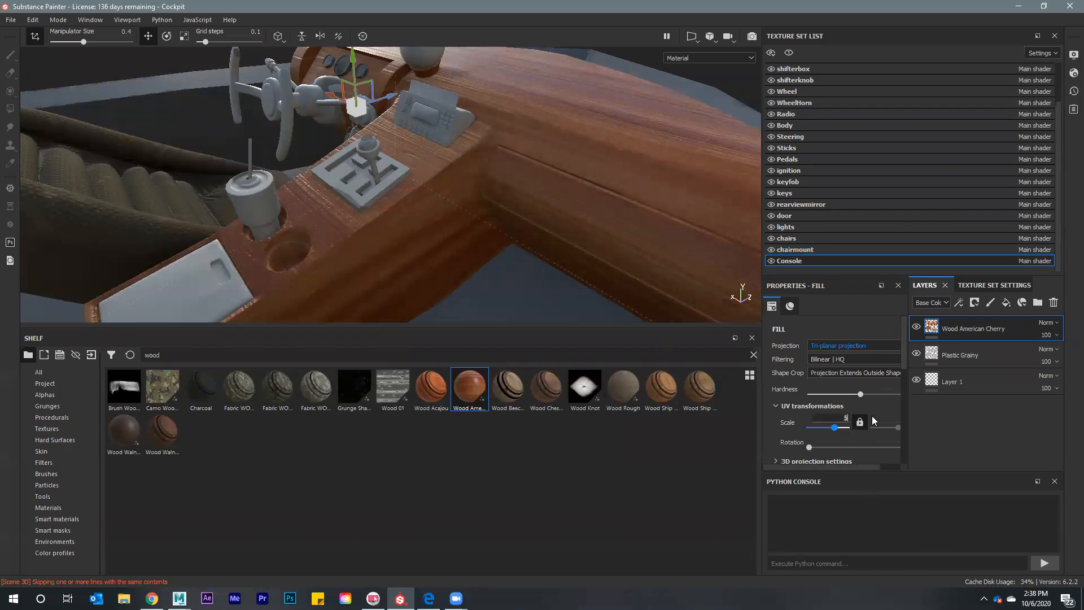
text(0)
key(Return)
alt+drag(548, 236, 626, 244)
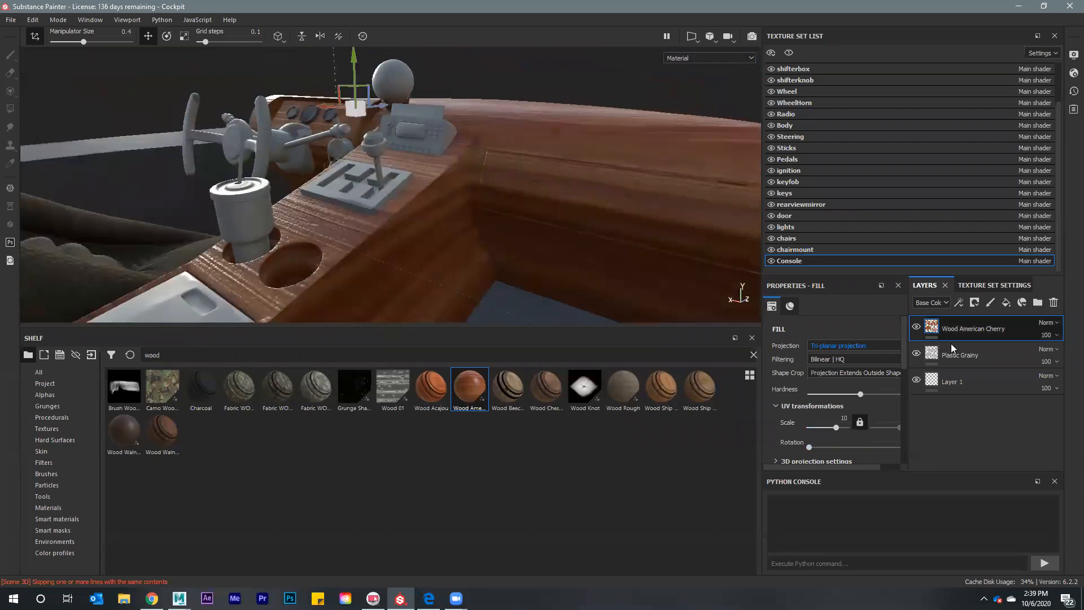
Add a black mask to the Wood American Cherry layer and paint the wood onto the recessed passenger-side dashboard panel
click(972, 304)
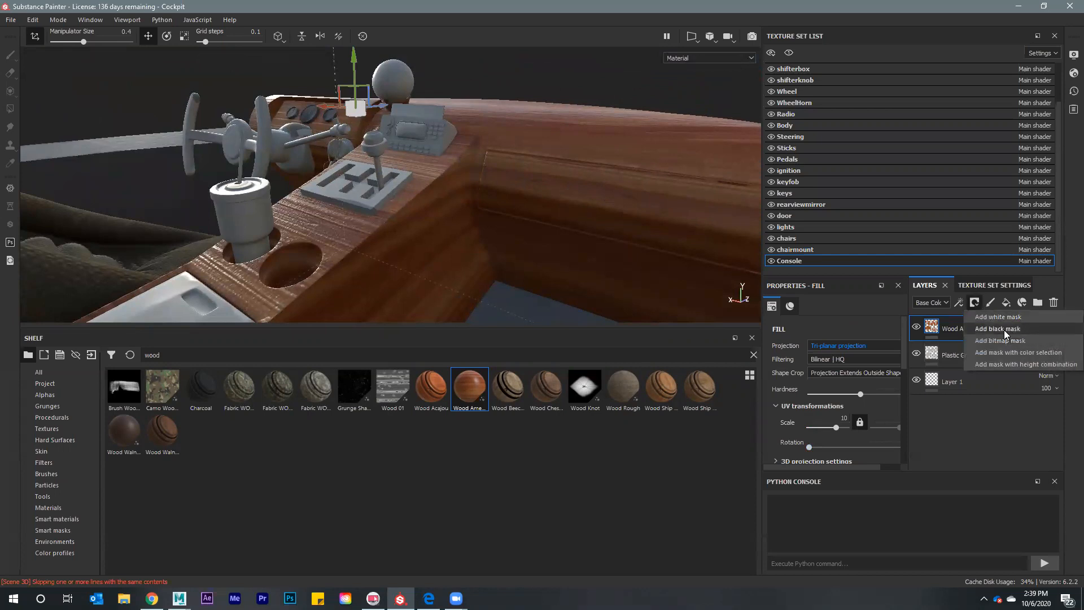
click(998, 329)
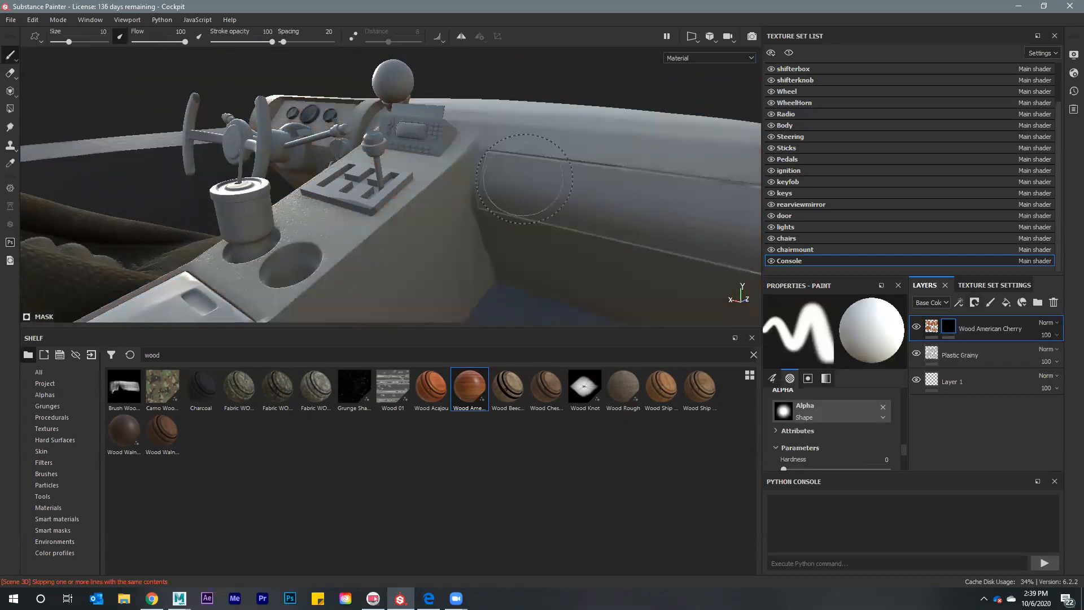
drag(508, 195, 690, 212)
alt+drag(466, 218, 550, 217)
mouse_move(678, 223)
mouse_down()
mouse_move(448, 205)
mouse_move(620, 215)
mouse_up()
alt+middle_drag(442, 189, 548, 214)
alt+drag(548, 215, 543, 240)
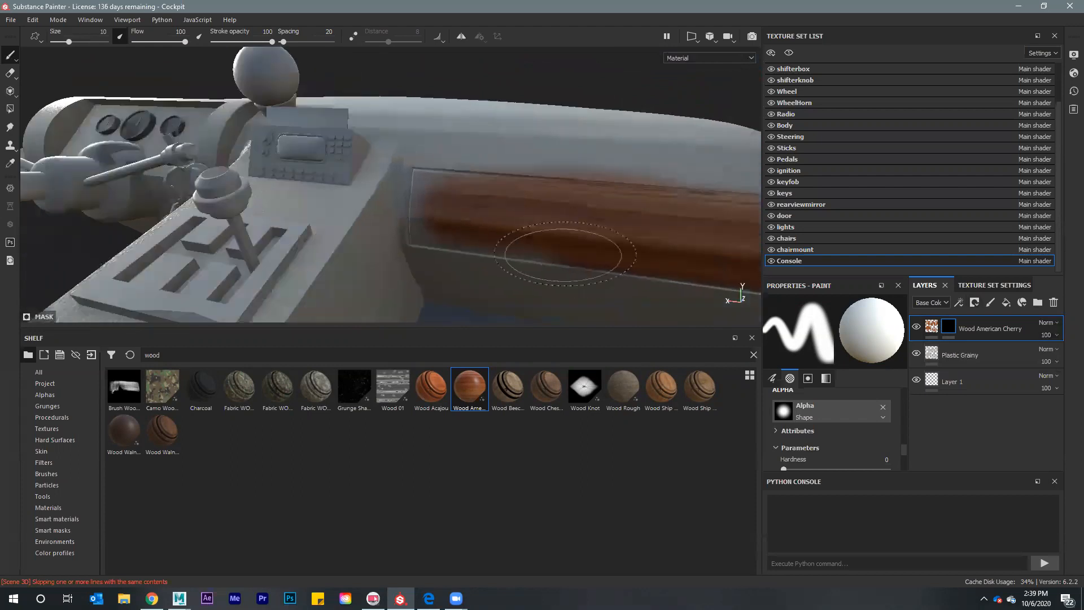
Extend the painted wood to the near edge, outer end and lower border of the passenger-side dashboard panel
mouse_move(434, 199)
mouse_down()
mouse_move(452, 228)
mouse_move(566, 252)
mouse_up()
mouse_move(297, 217)
alt+mouse_down()
mouse_move(423, 222)
mouse_move(474, 242)
alt+mouse_up()
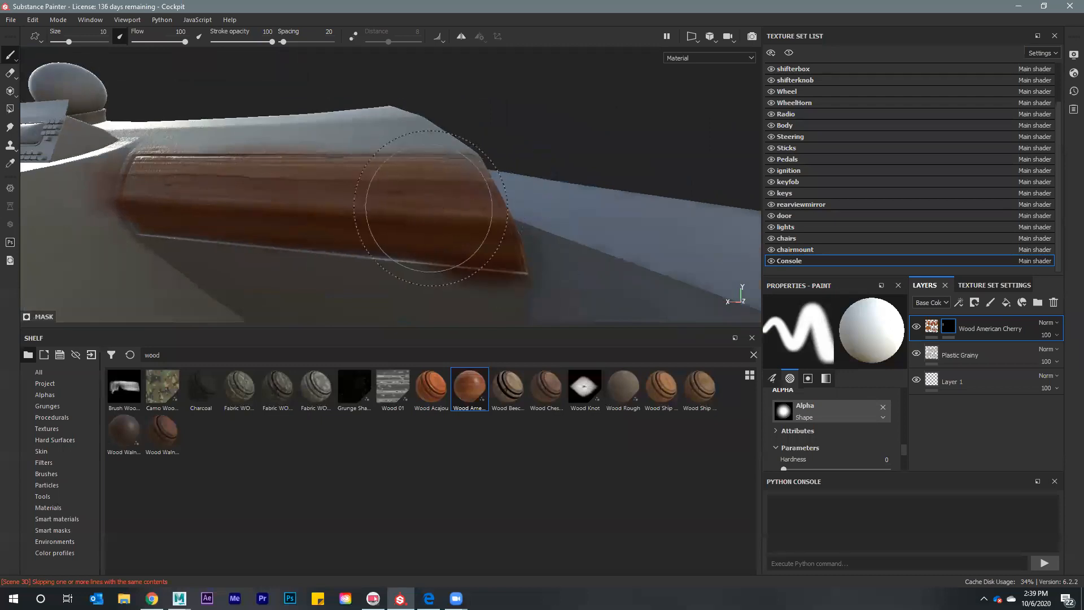
alt+middle_drag(450, 162, 593, 87)
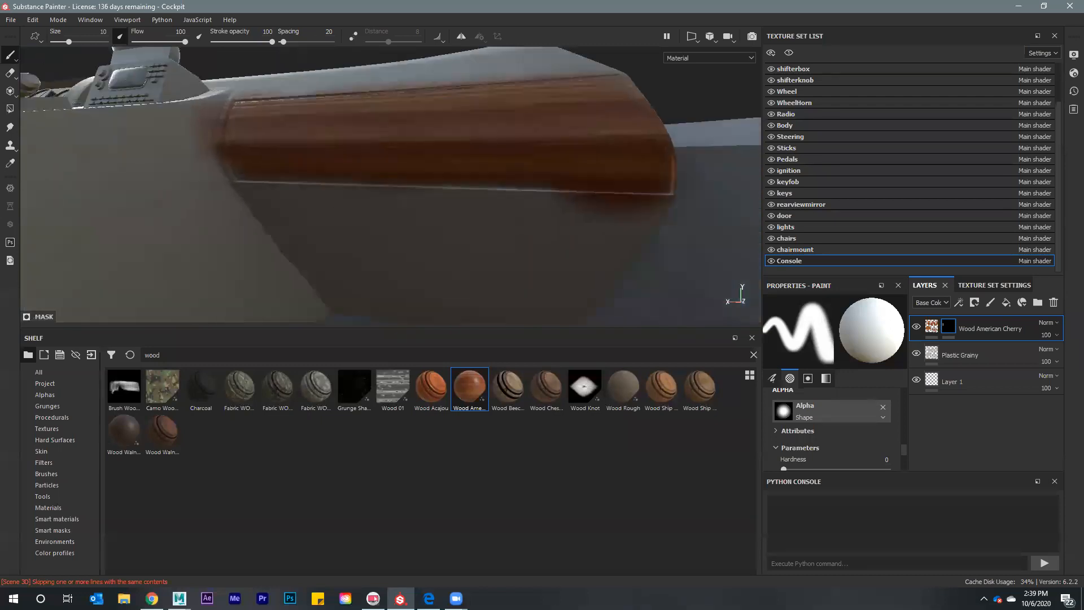
mouse_move(573, 182)
mouse_down()
mouse_move(458, 153)
mouse_move(344, 160)
mouse_up()
alt+middle_drag(402, 172, 537, 183)
mouse_move(536, 183)
mouse_down()
mouse_move(462, 177)
mouse_move(556, 130)
mouse_up()
Look over the centre console from above, then switch to Chrome and browse more Lincoln interior photos for wood trim placement
alt+drag(442, 162, 350, 154)
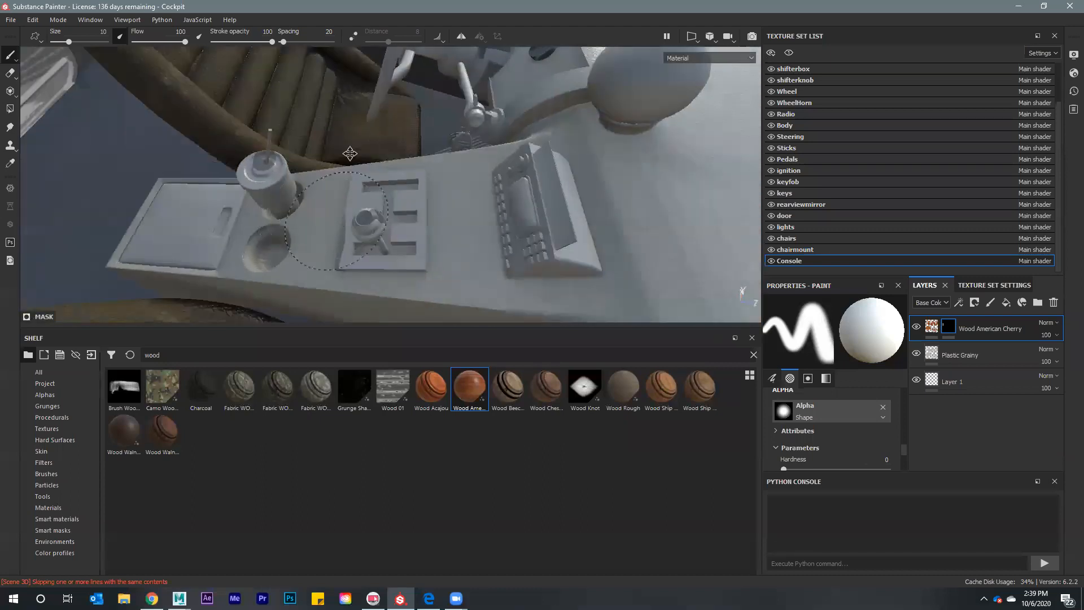
alt+middle_drag(350, 153, 362, 93)
click(151, 598)
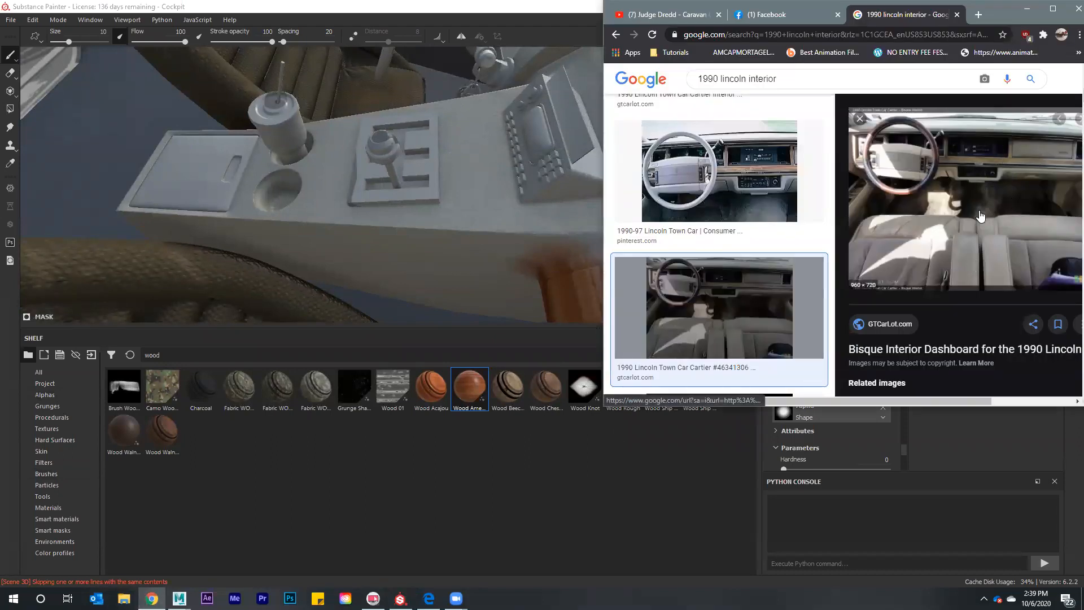
scroll(728, 282, down, 5)
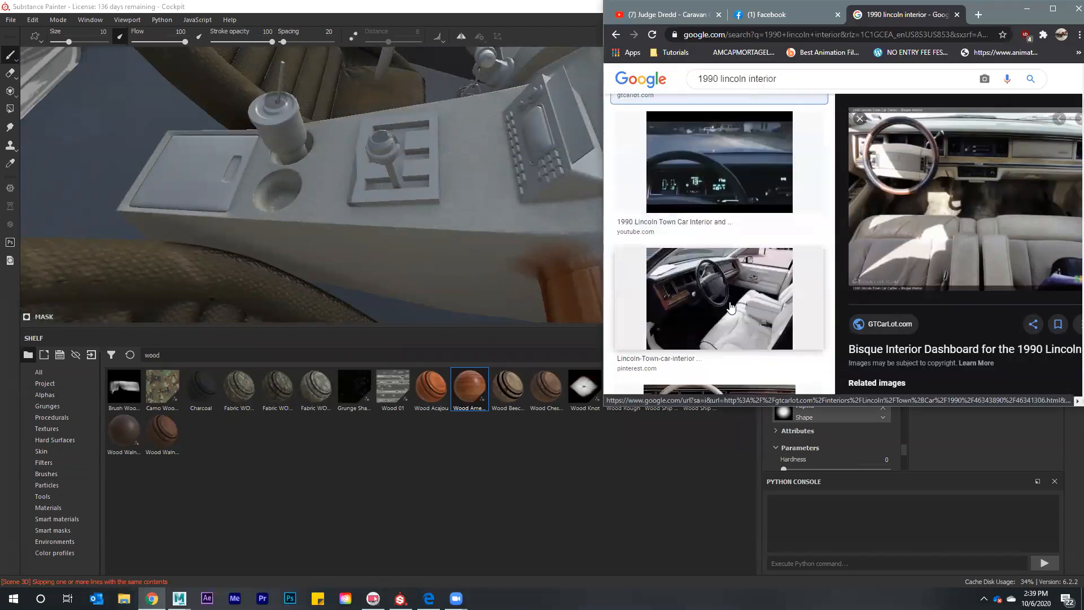
scroll(731, 308, down, 5)
scroll(731, 307, up, 4)
Return to Substance Painter and paint the wood onto the driver-side instrument panel around the gauges
alt+drag(491, 174, 574, 172)
alt+drag(330, 114, 513, 213)
alt+right_drag(513, 213, 401, 180)
mouse_move(401, 179)
alt+mouse_down()
mouse_move(552, 169)
mouse_move(491, 122)
mouse_move(446, 153)
mouse_move(402, 113)
mouse_move(459, 105)
mouse_move(500, 117)
alt+mouse_up()
mouse_move(470, 158)
alt+mouse_down()
mouse_move(339, 186)
mouse_move(449, 186)
alt+mouse_up()
alt+middle_drag(453, 213, 271, 231)
scroll(554, 173, up, 3)
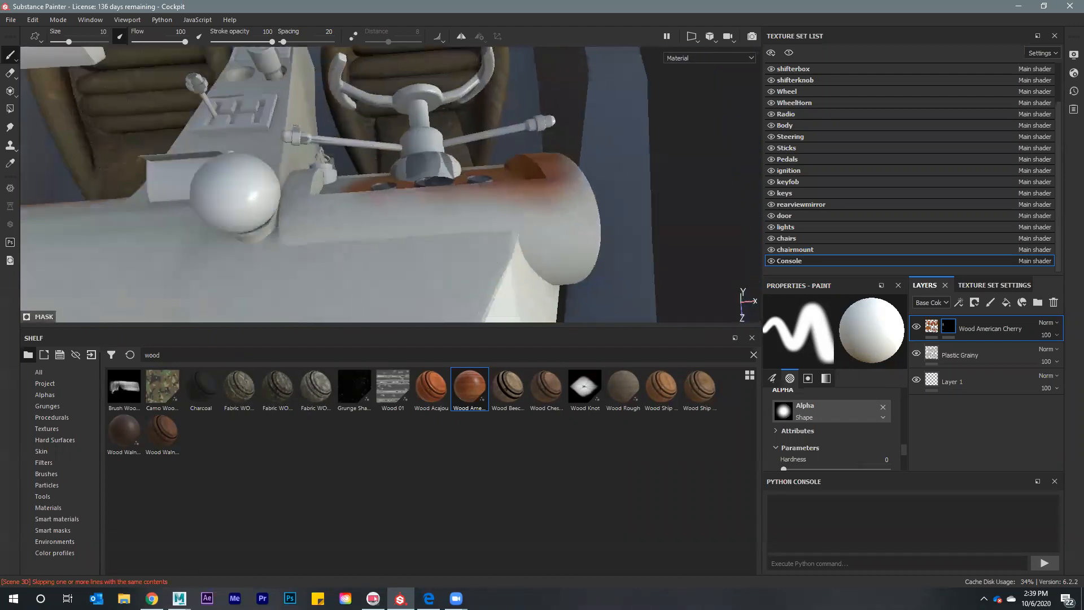
Paint the wood over the outer end of the driver-side dashboard, down to its lower tip beside the body
mouse_move(554, 173)
mouse_down()
mouse_move(570, 220)
mouse_move(545, 242)
mouse_move(492, 192)
mouse_move(418, 214)
mouse_move(266, 203)
mouse_move(313, 175)
mouse_move(239, 198)
mouse_move(488, 57)
mouse_move(465, 145)
mouse_up()
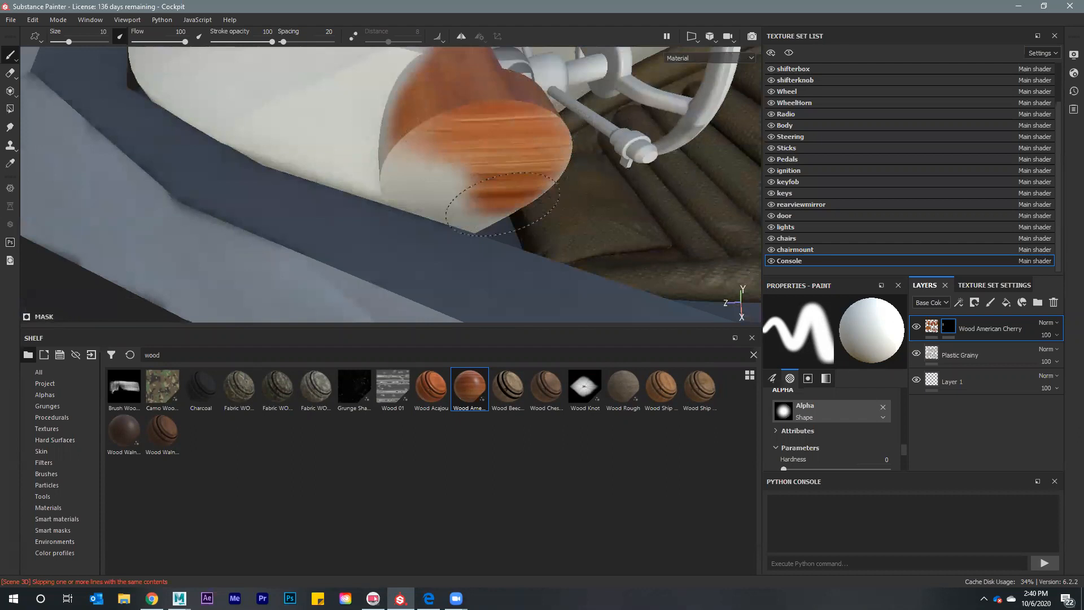
alt+drag(462, 132, 409, 133)
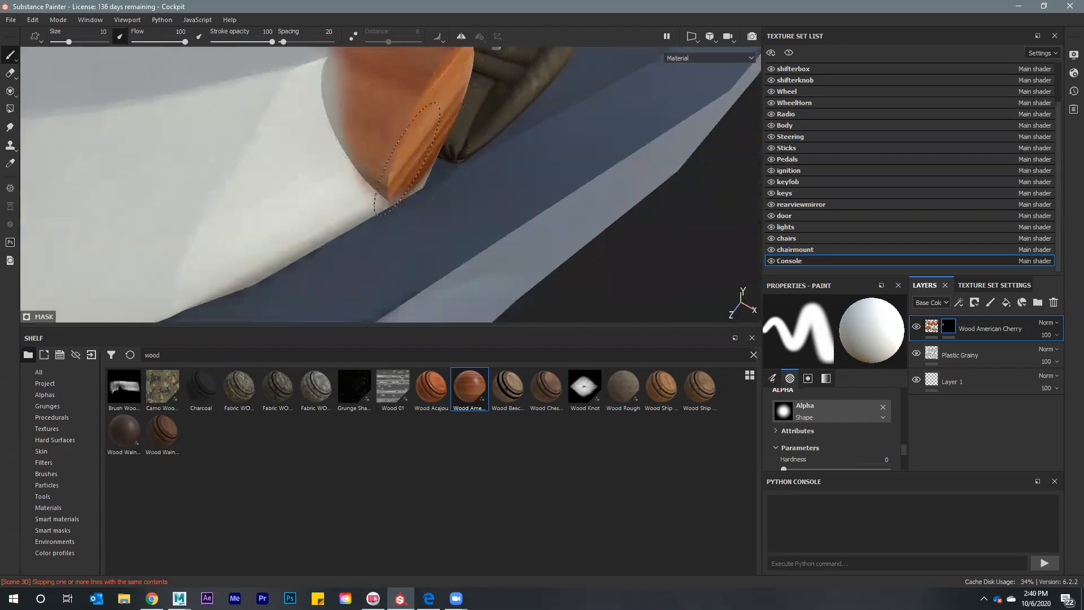
alt+drag(517, 236, 437, 127)
alt+drag(507, 172, 380, 194)
alt+middle_drag(498, 185, 463, 203)
Extend the wood across the lower driver-side dashboard face around the steering column and ignition, and check it beside the centre console
scroll(463, 203, down, 2)
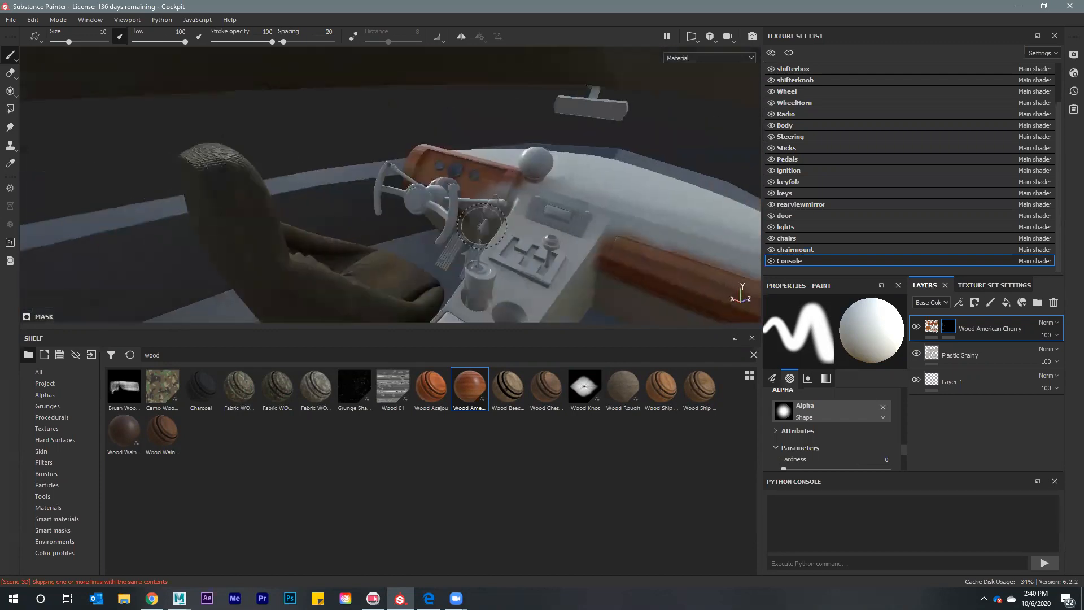
scroll(463, 203, up, 2)
scroll(457, 201, down, 1)
scroll(469, 205, up, 1)
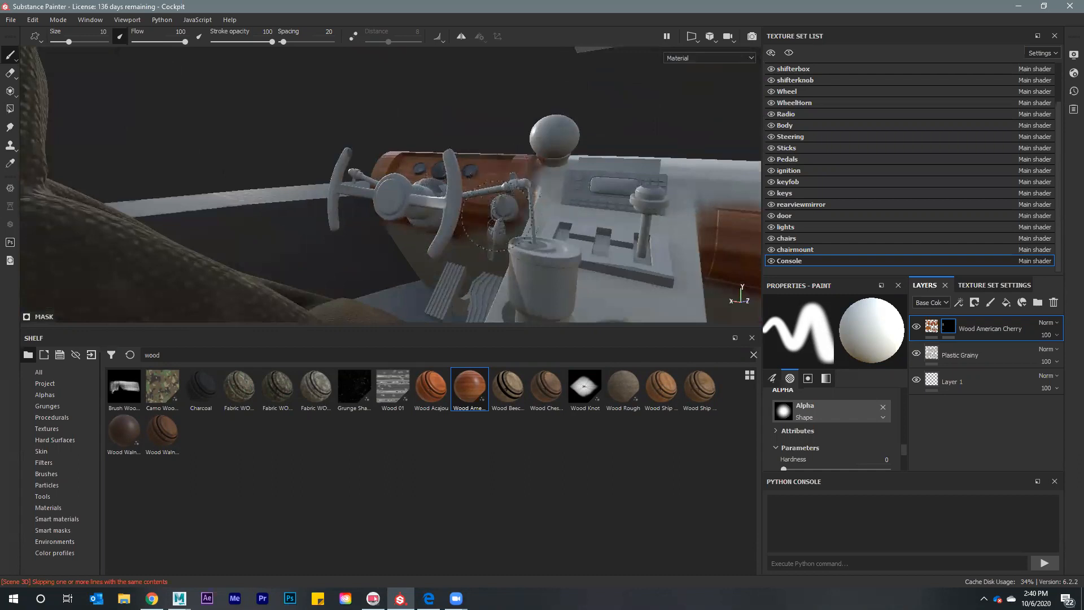
alt+drag(450, 248, 497, 282)
scroll(496, 282, up, 2)
alt+drag(541, 197, 474, 175)
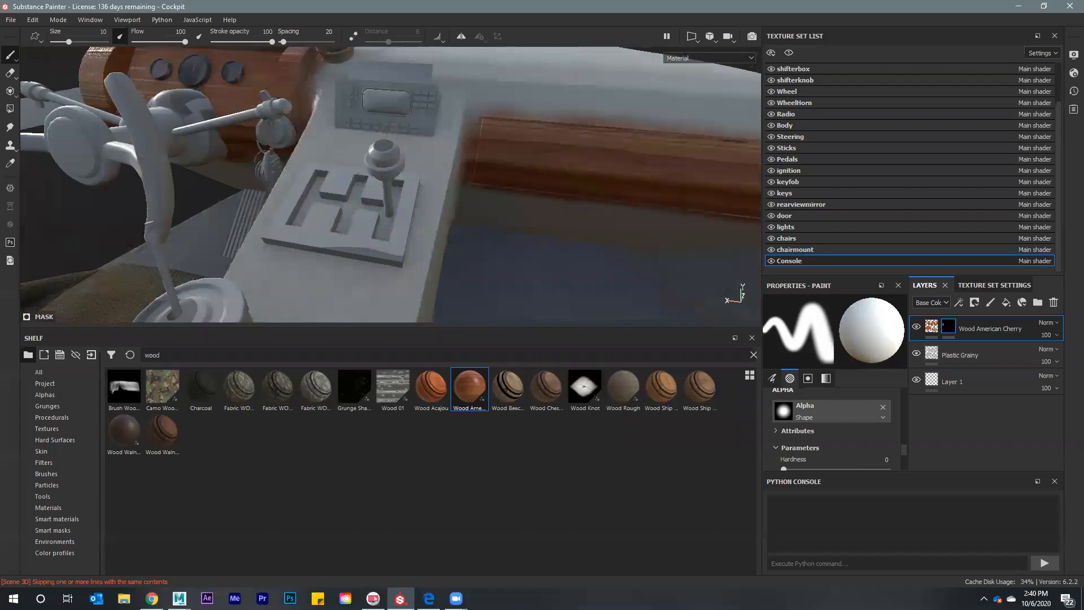
alt+drag(361, 170, 377, 172)
alt+middle_drag(377, 171, 394, 189)
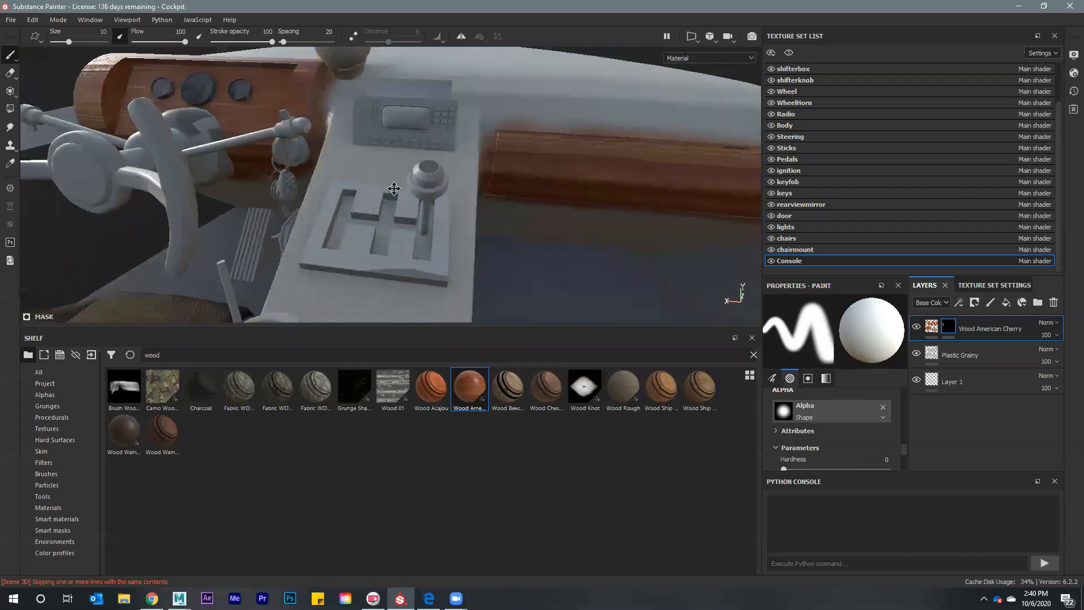
Paint the cherry wood around the ignition and into the corner beside the centre console, reducing the brush size to 5.58
alt+drag(367, 209, 371, 161)
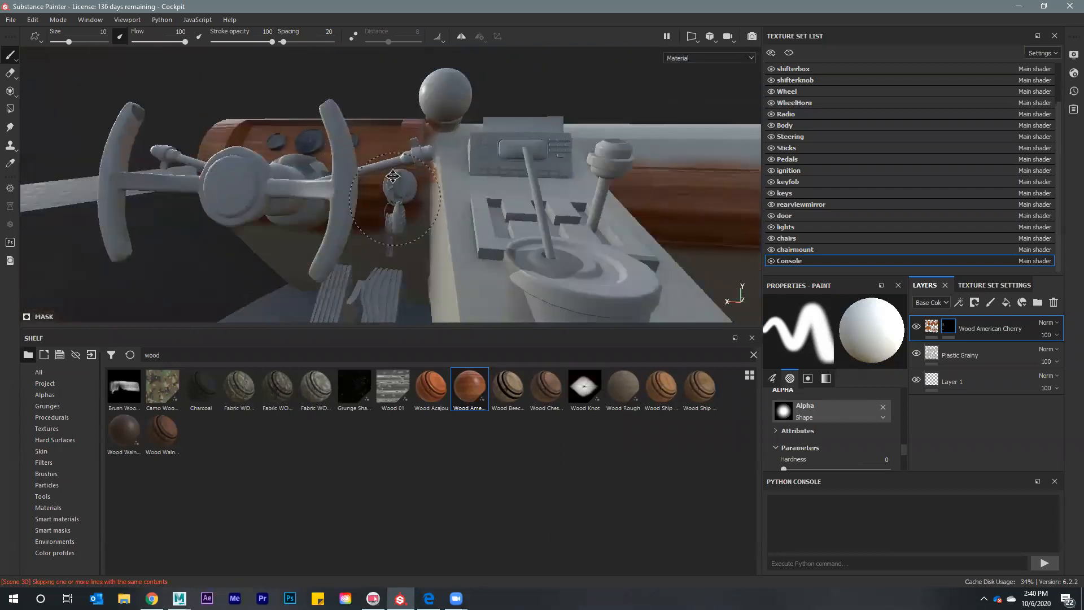
alt+middle_drag(391, 177, 394, 181)
mouse_move(373, 226)
alt+mouse_down()
mouse_move(398, 197)
mouse_move(390, 209)
alt+mouse_up()
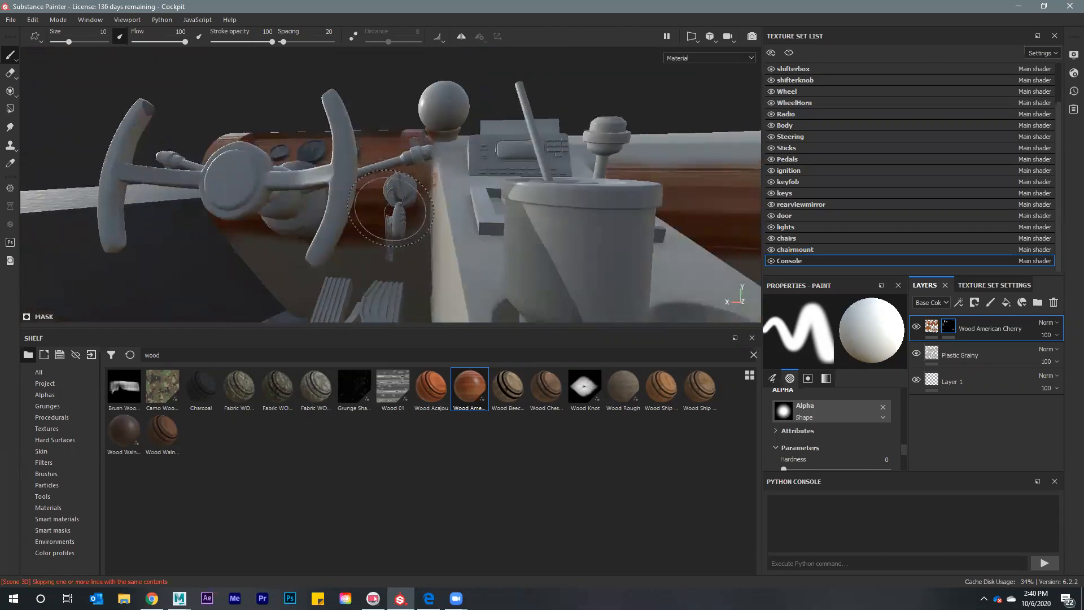
key(bracketleft)
ctrl+right_drag(405, 226, 398, 226)
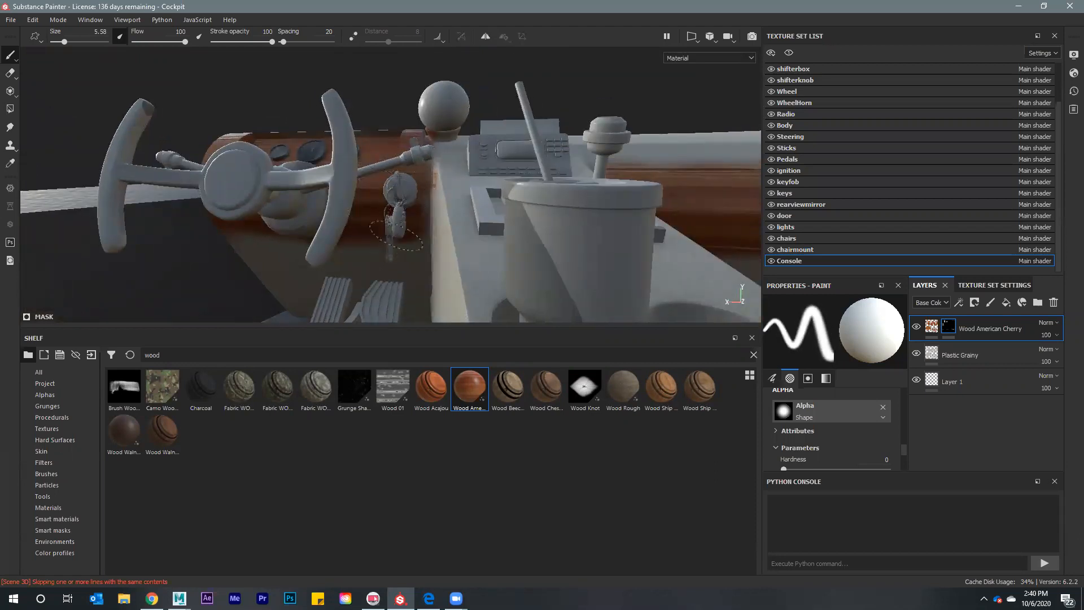
mouse_move(433, 184)
alt+mouse_down()
mouse_move(398, 192)
mouse_move(615, 228)
mouse_move(568, 243)
mouse_move(436, 239)
alt+mouse_up()
Touch up the wood over the top and outer end of the driver-side dashboard, and save the project
mouse_move(566, 231)
mouse_down()
mouse_move(710, 232)
mouse_move(533, 190)
mouse_move(417, 137)
mouse_up()
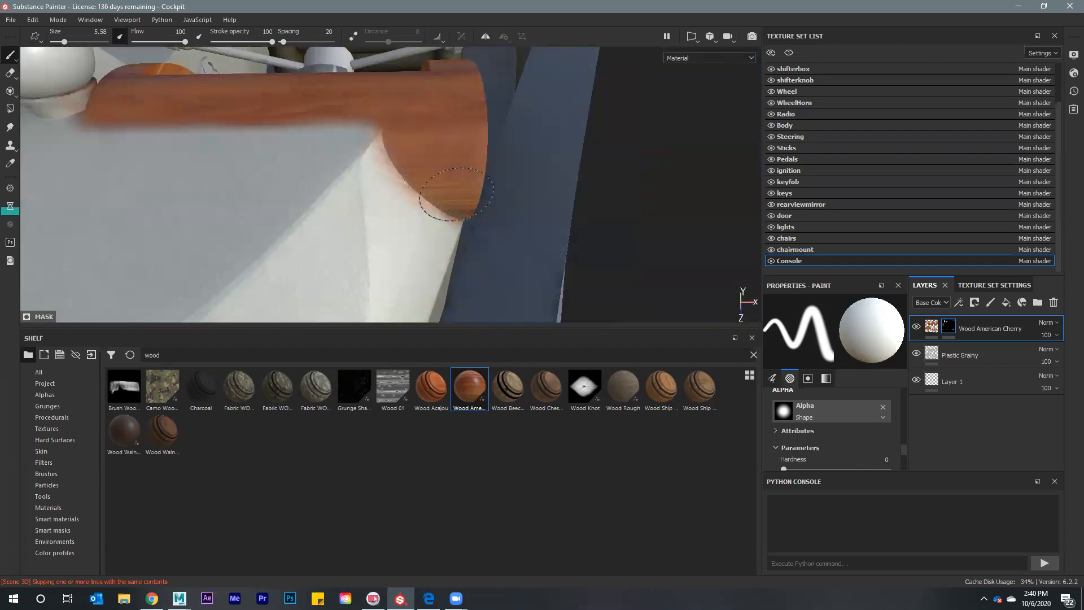
mouse_move(245, 141)
alt+mouse_down()
mouse_move(443, 167)
mouse_move(612, 158)
mouse_move(378, 181)
mouse_move(380, 220)
mouse_move(574, 97)
alt+mouse_up()
alt+drag(420, 195, 285, 193)
key(ctrl+s)
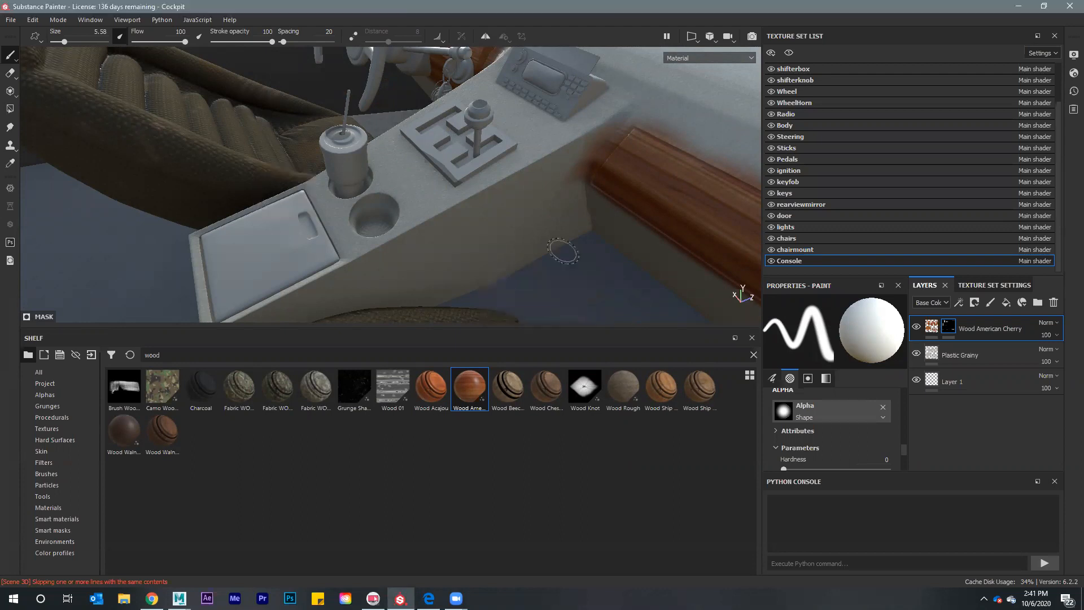
Paint the wood across the centre console's upper surface around the radio, shifter, cup holders and armrest lid
alt+drag(576, 190, 429, 294)
drag(557, 210, 575, 200)
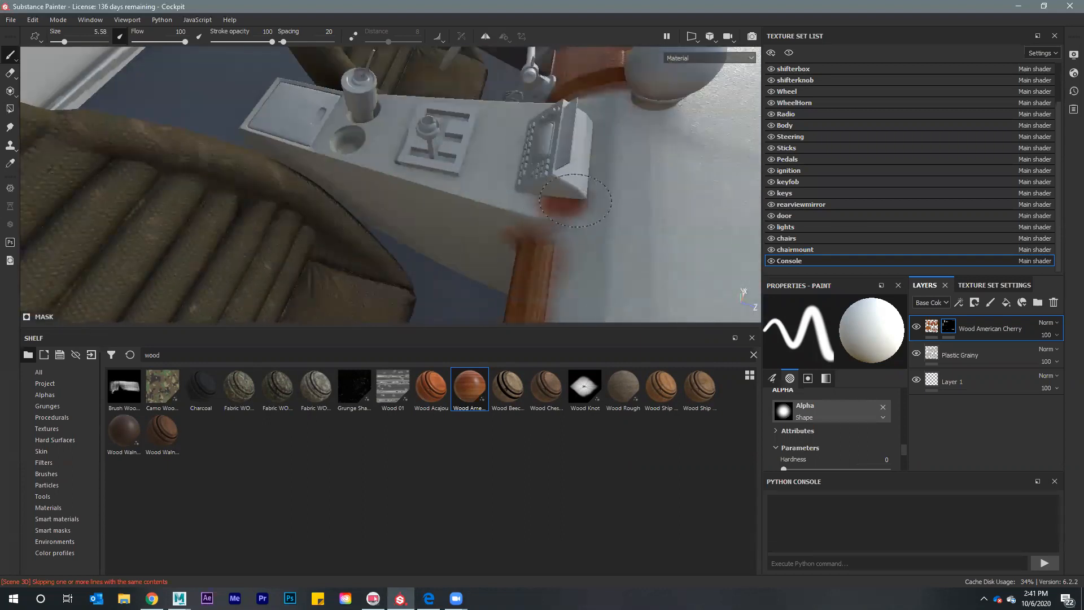
mouse_move(570, 119)
mouse_down()
mouse_move(465, 107)
mouse_move(502, 150)
mouse_move(457, 153)
mouse_move(522, 191)
mouse_move(274, 144)
mouse_move(399, 134)
mouse_move(399, 106)
mouse_up()
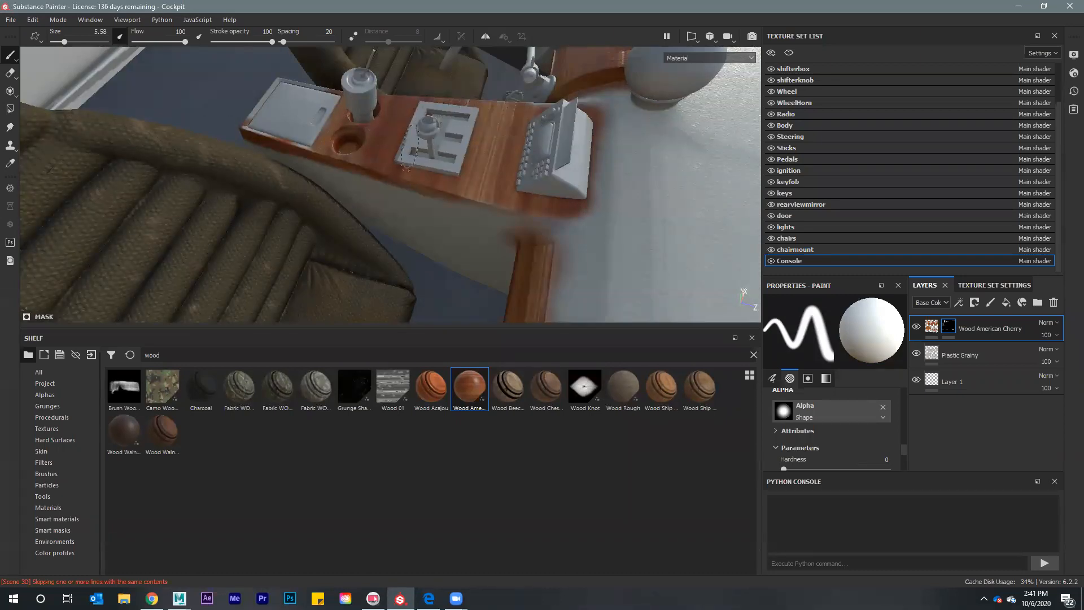
alt+drag(409, 148, 440, 139)
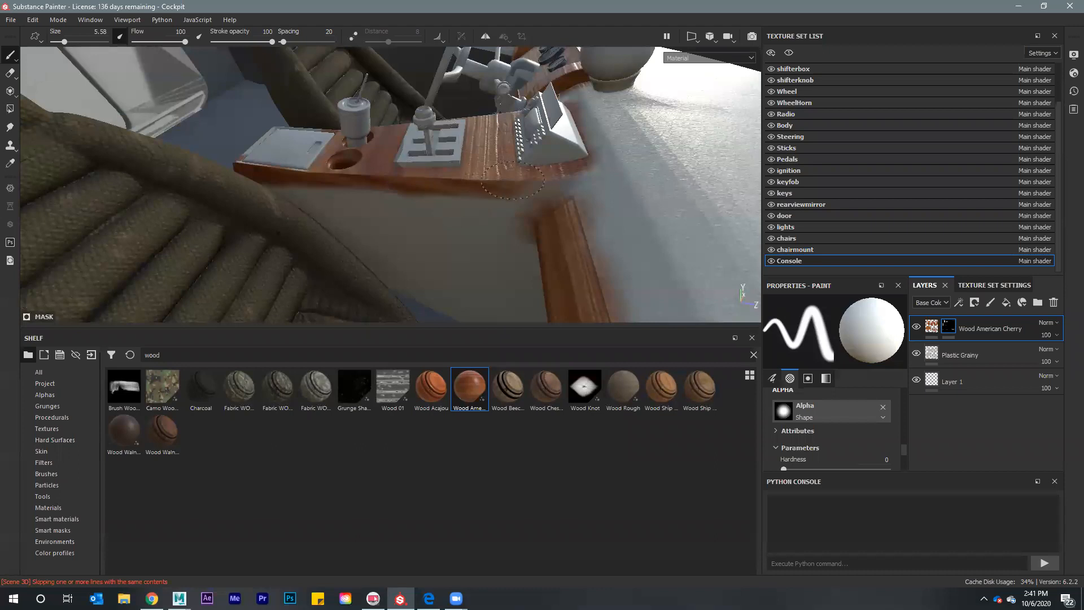
alt+drag(387, 188, 465, 226)
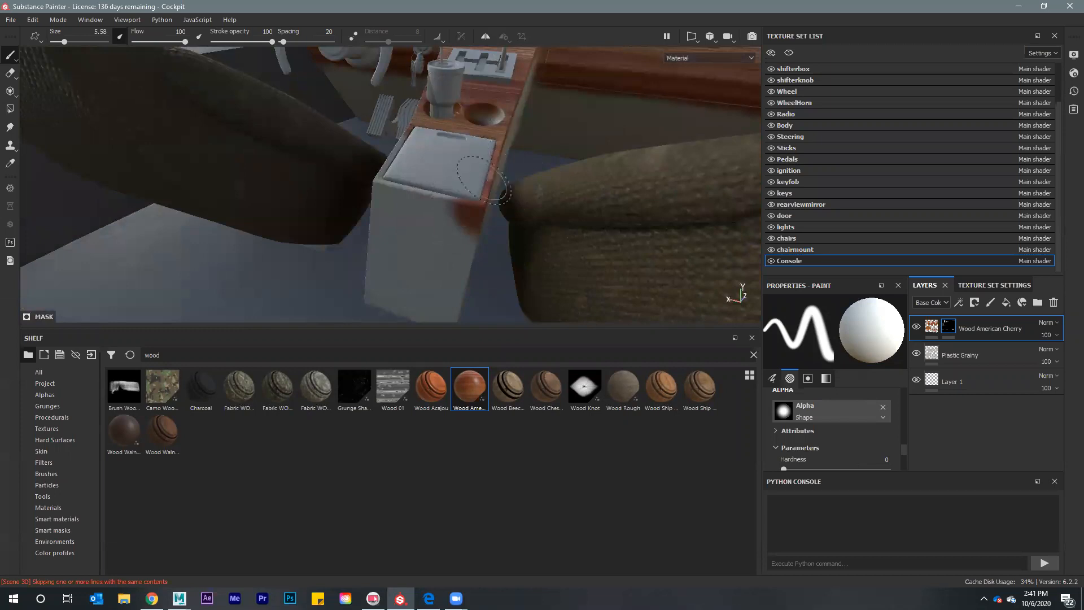
Cover the console's rear end below the armrest lid with wood, wrapping it around the corner onto the driver side
mouse_move(472, 196)
mouse_down()
mouse_move(394, 187)
mouse_move(440, 203)
mouse_move(390, 201)
mouse_up()
mouse_move(389, 200)
alt+mouse_down()
mouse_move(452, 200)
mouse_move(482, 166)
mouse_move(520, 209)
mouse_move(534, 200)
alt+mouse_up()
mouse_move(470, 146)
mouse_down()
mouse_move(423, 120)
mouse_move(474, 179)
mouse_move(387, 162)
mouse_move(402, 194)
mouse_move(431, 174)
mouse_move(569, 222)
mouse_up()
alt+middle_drag(569, 222, 444, 133)
mouse_move(444, 133)
mouse_down()
mouse_move(431, 304)
mouse_move(456, 138)
mouse_move(480, 262)
mouse_move(511, 264)
mouse_up()
mouse_move(409, 215)
alt+mouse_down()
mouse_move(527, 261)
mouse_move(428, 180)
mouse_move(379, 170)
mouse_move(348, 124)
alt+mouse_up()
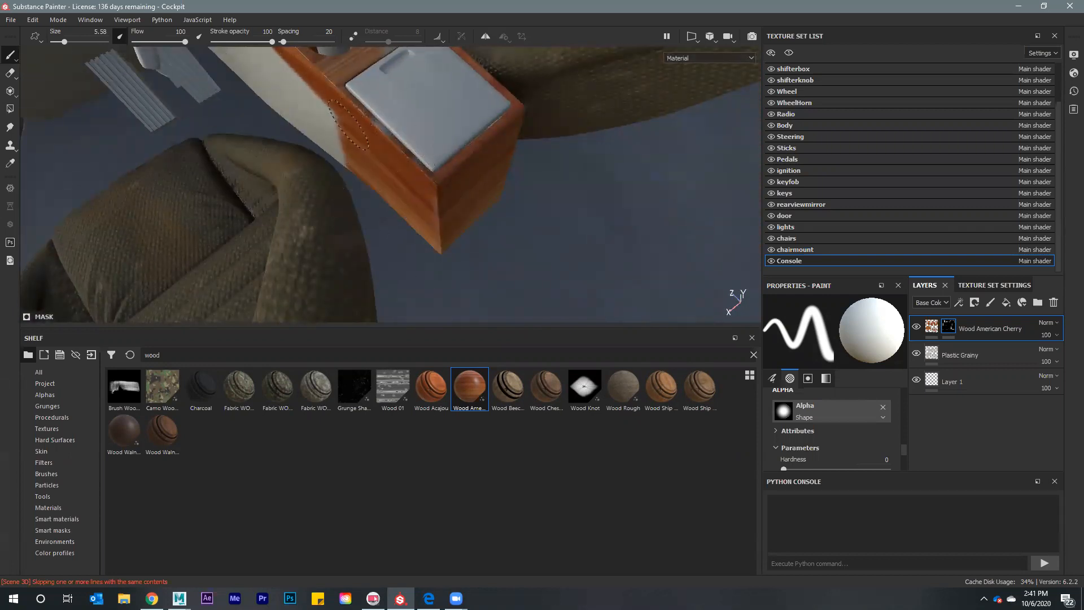
mouse_move(421, 212)
alt+mouse_down()
mouse_move(530, 245)
mouse_move(483, 211)
mouse_move(463, 265)
alt+mouse_up()
mouse_move(488, 191)
mouse_down()
mouse_move(424, 158)
mouse_move(446, 181)
mouse_move(418, 169)
mouse_move(412, 215)
mouse_move(388, 63)
mouse_up()
Extend the wood forward along the console's driver-side face up to the dashboard beside the pedals
mouse_move(377, 175)
mouse_down()
mouse_move(356, 76)
mouse_move(360, 213)
mouse_up()
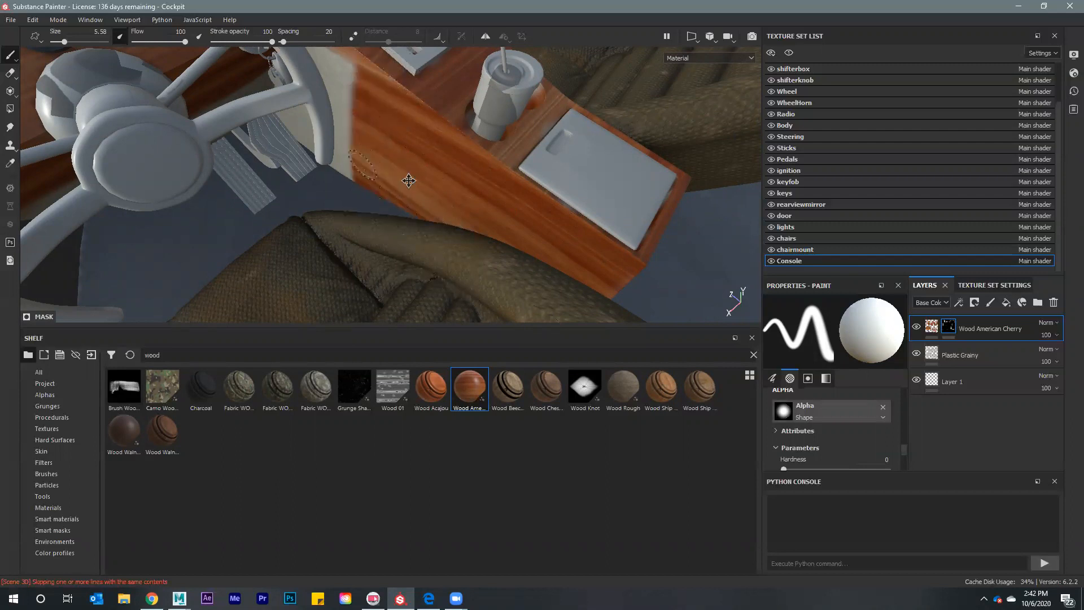
alt+middle_drag(408, 180, 450, 194)
alt+drag(450, 194, 478, 207)
alt+drag(395, 189, 508, 208)
alt+middle_drag(508, 209, 446, 132)
drag(446, 131, 409, 299)
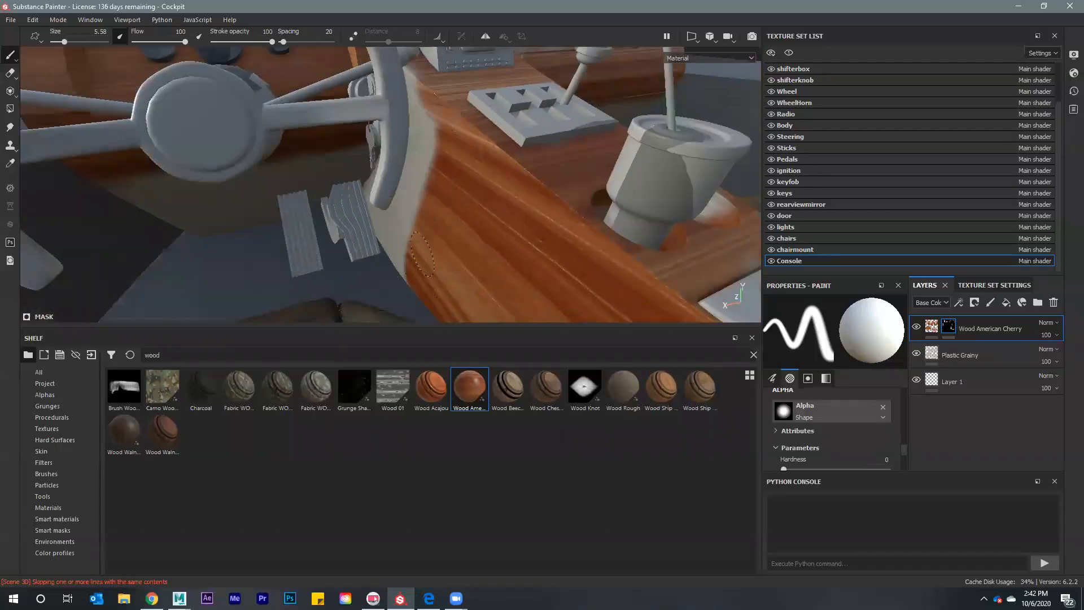
mouse_move(449, 120)
mouse_down()
mouse_move(404, 257)
mouse_move(413, 161)
mouse_move(435, 130)
mouse_move(432, 140)
mouse_up()
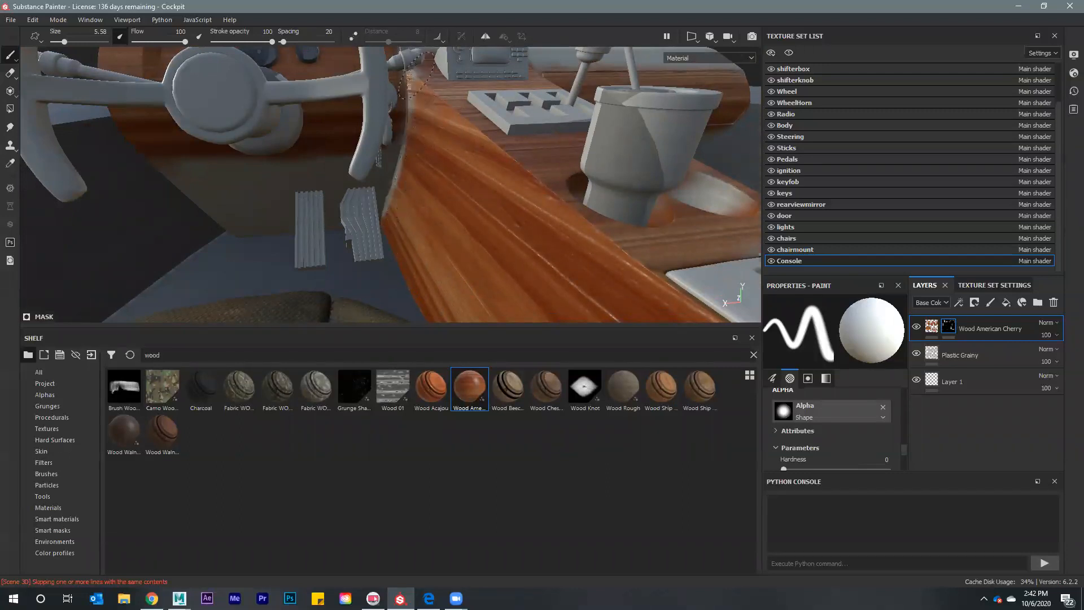
Paint a wood strip down the front edge of the console's passenger-side face, below the dashboard trim
alt+drag(520, 225, 324, 162)
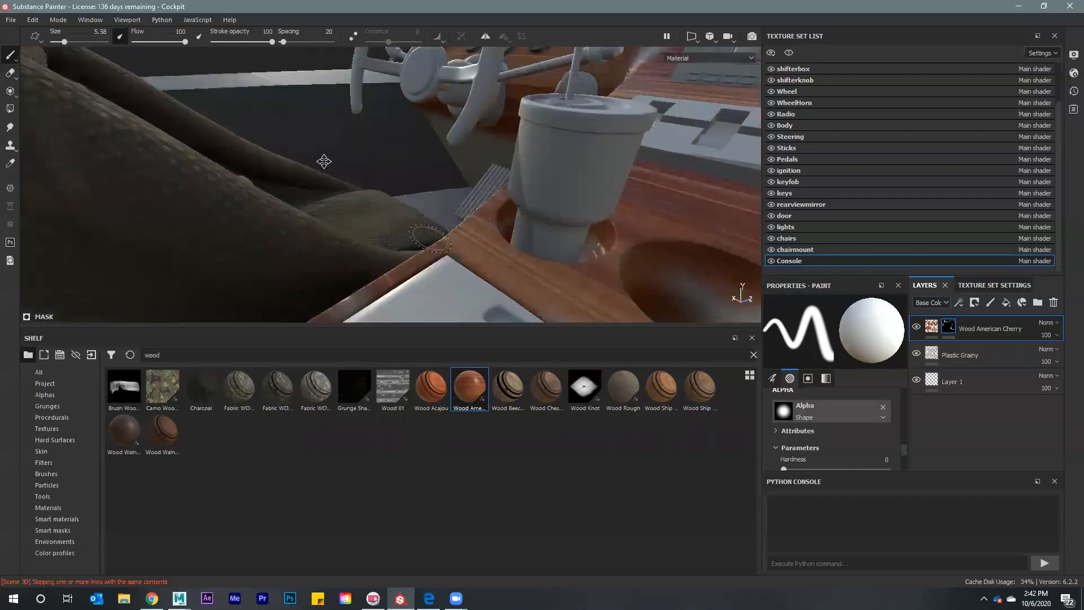
alt+middle_drag(324, 162, 112, 118)
alt+drag(395, 187, 340, 137)
shift+right_drag(483, 138, 508, 141)
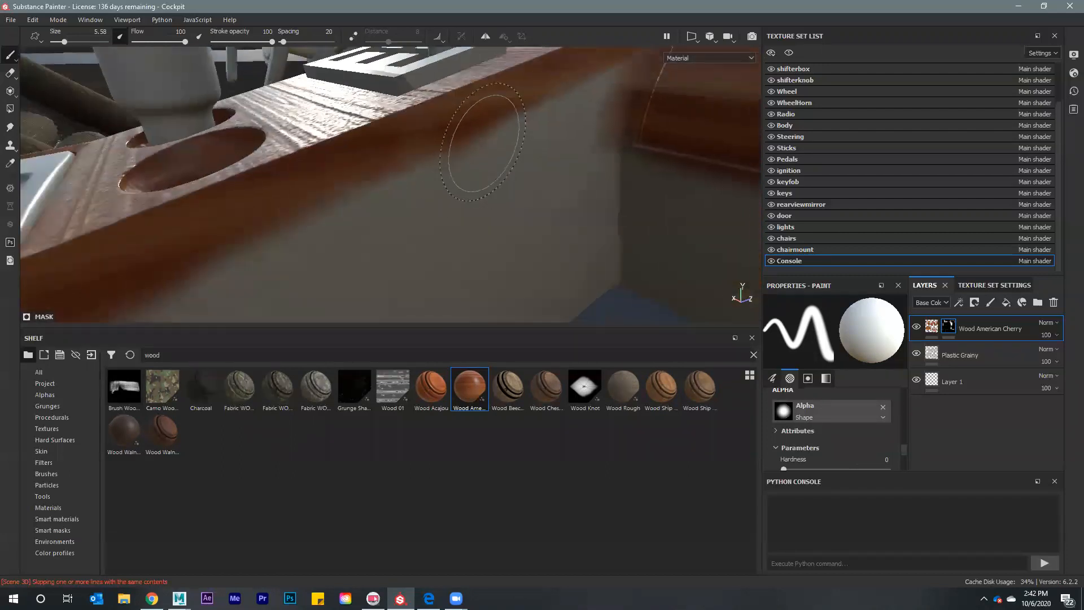
scroll(497, 150, down, 3)
alt+drag(370, 145, 339, 140)
mouse_move(572, 104)
mouse_down()
mouse_move(555, 148)
mouse_move(608, 286)
mouse_up()
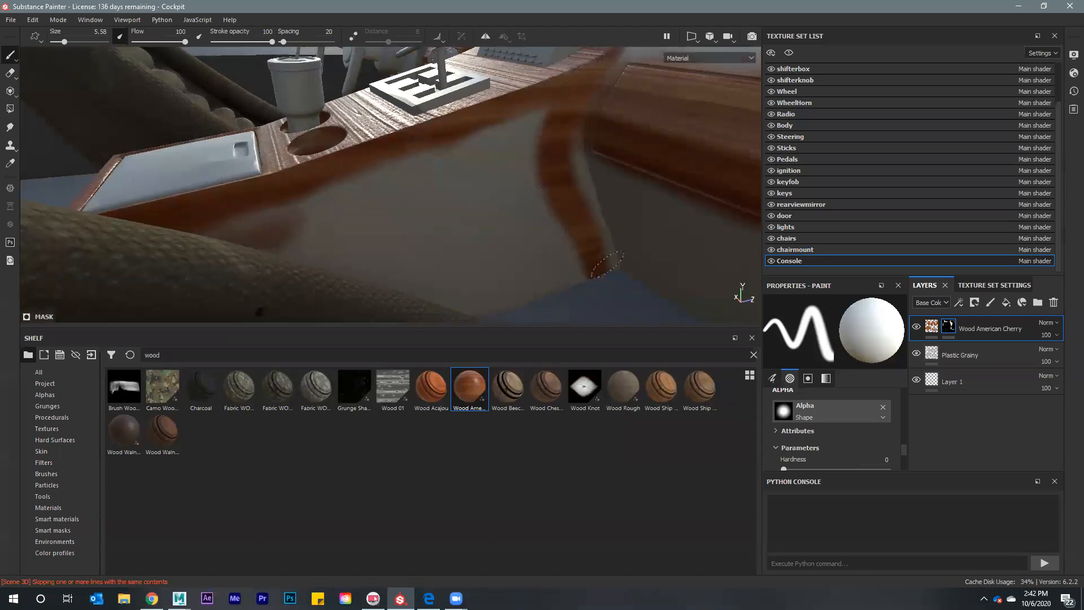
Fill the rest of the console's passenger-side face with wood using a brush size of 18.98, and check the coverage
mouse_move(546, 137)
mouse_down()
mouse_move(217, 231)
mouse_move(491, 161)
mouse_move(323, 229)
mouse_up()
ctrl+right_drag(323, 230, 390, 229)
mouse_move(320, 242)
mouse_down()
mouse_move(547, 272)
mouse_move(449, 240)
mouse_move(502, 195)
mouse_up()
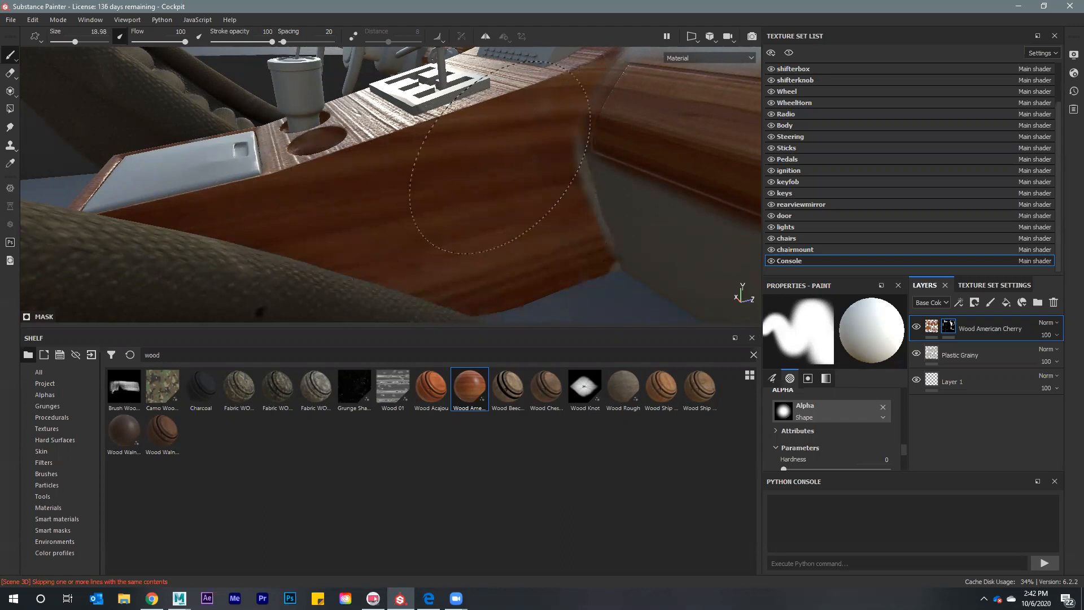
alt+drag(418, 191, 452, 74)
alt+middle_drag(376, 220, 414, 172)
mouse_move(398, 178)
mouse_down()
mouse_move(346, 132)
mouse_move(353, 217)
mouse_move(425, 192)
mouse_up()
mouse_move(357, 189)
alt+mouse_down()
mouse_move(293, 182)
mouse_move(351, 189)
mouse_move(412, 254)
mouse_move(346, 220)
mouse_move(523, 170)
mouse_move(395, 215)
mouse_move(525, 201)
mouse_move(275, 213)
alt+mouse_up()
alt+drag(442, 214, 432, 198)
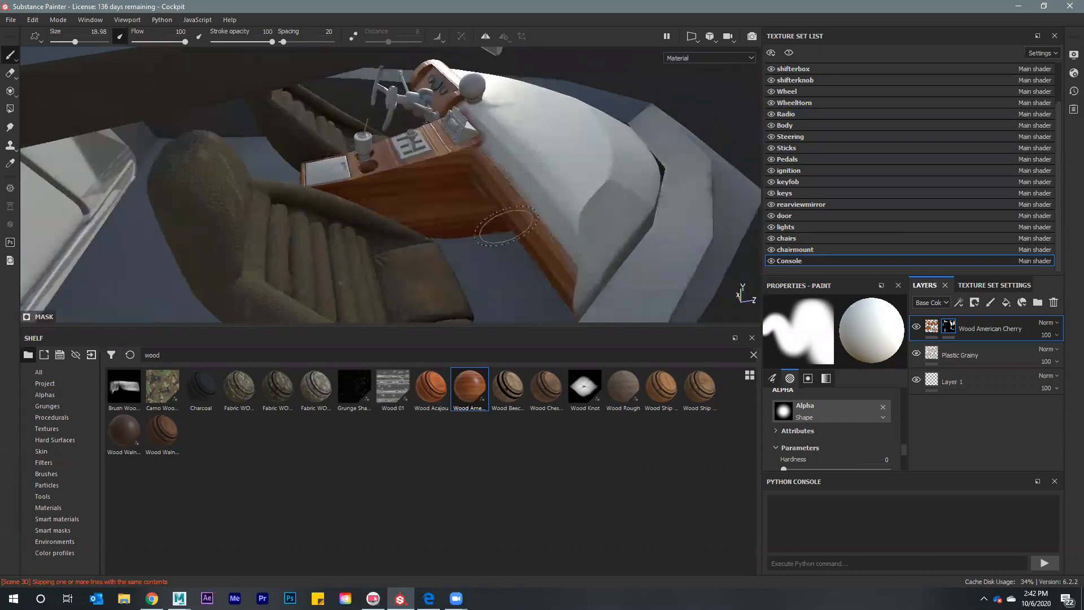
Set the mask paint's grayscale value to 0 and choose the Basic Hard brush for removing excess wood
key(bracketleft)
key(bracketleft)
key(bracketleft)
key(bracketleft)
key(bracketleft)
key(bracketleft)
key(bracketleft)
key(bracketleft)
key(bracketleft)
key(bracketleft)
key(bracketleft)
key(bracketleft)
key(bracketleft)
key(bracketleft)
key(bracketleft)
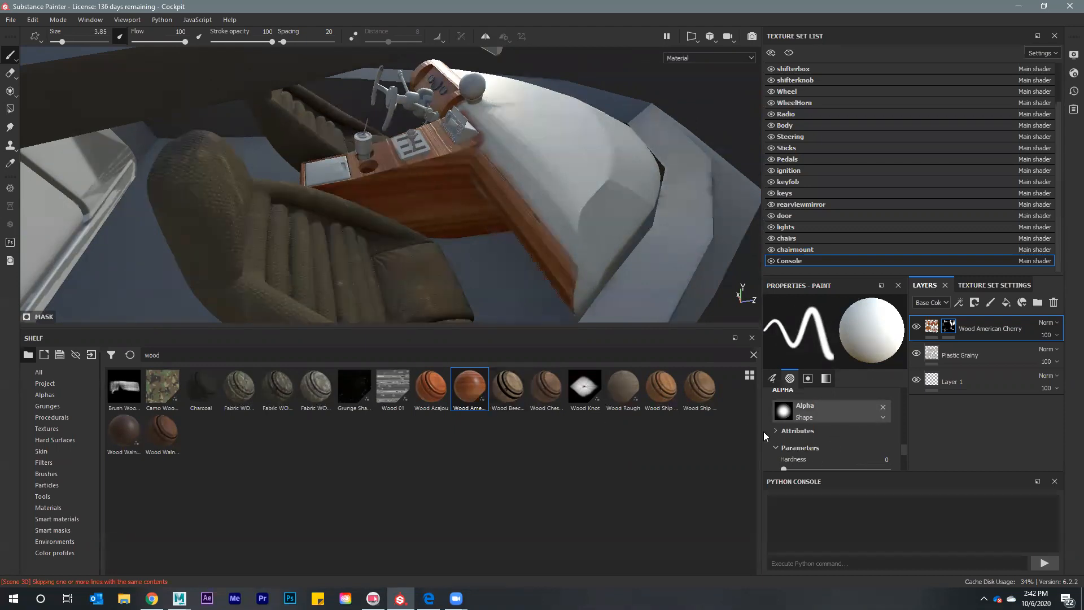
scroll(835, 424, down, 5)
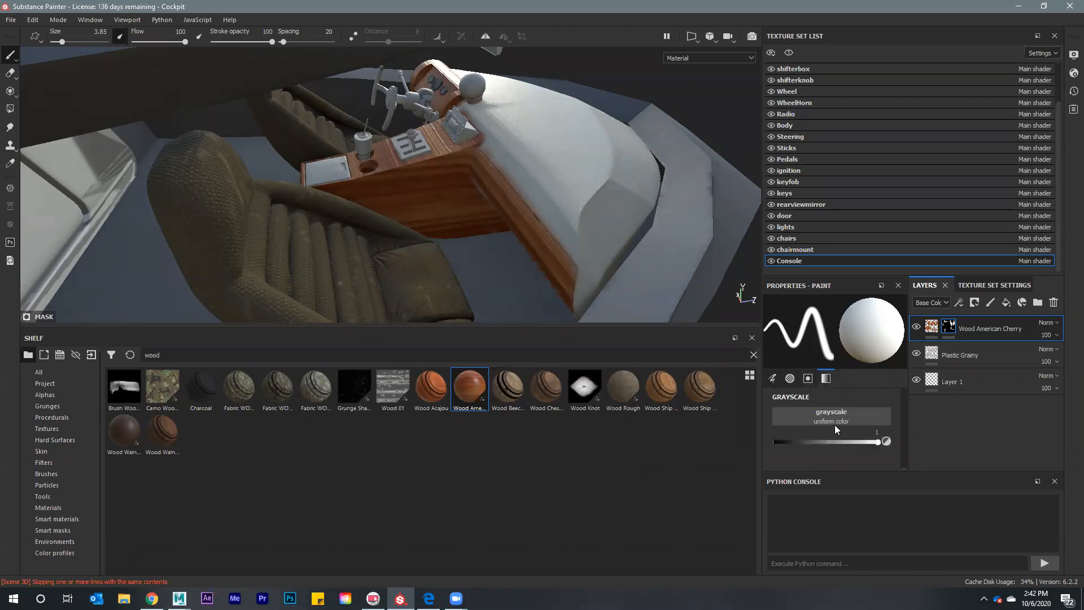
drag(876, 442, 729, 431)
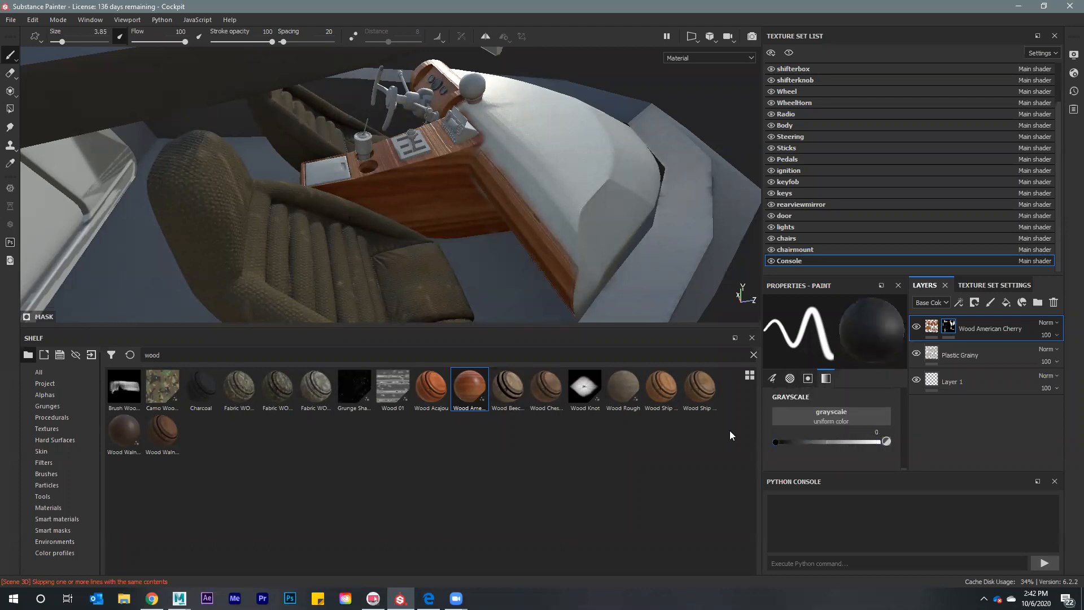
alt+middle_drag(493, 247, 475, 252)
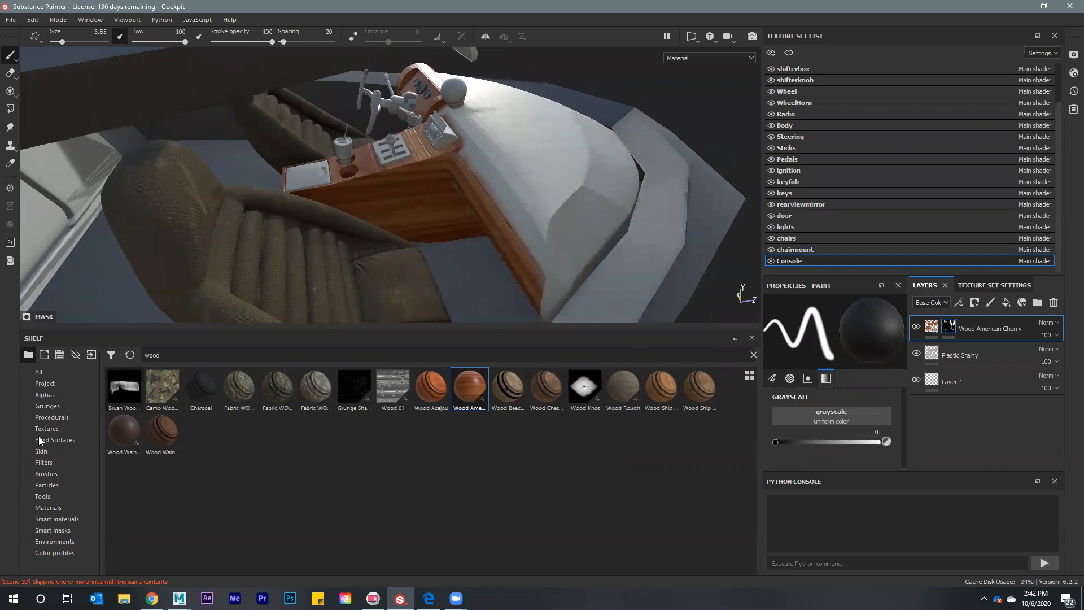
click(57, 472)
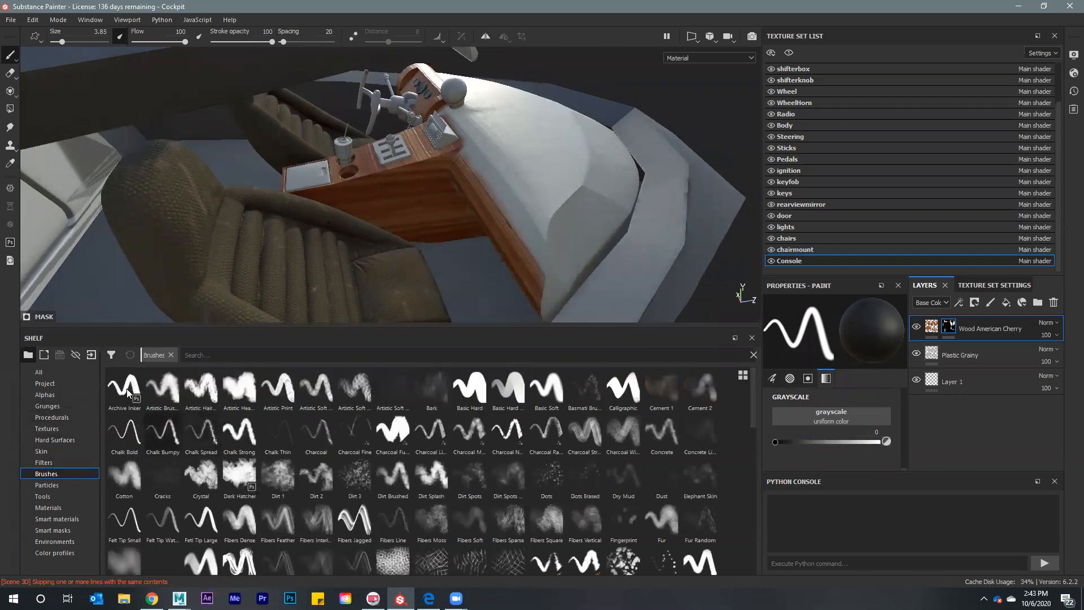
click(484, 386)
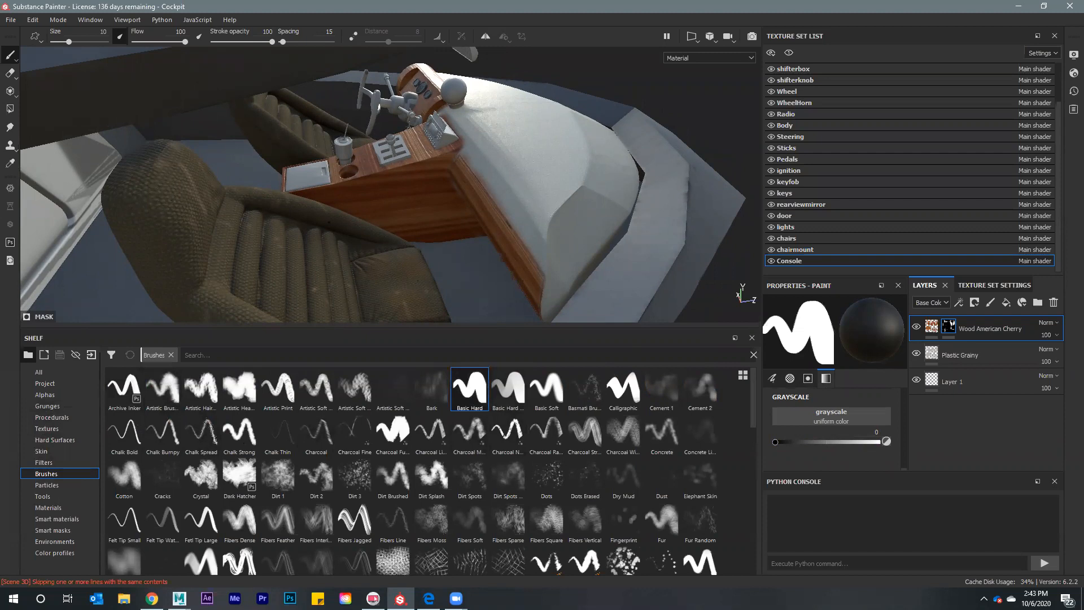
Isolate the Console texture set in an orthographic view, frame it and turn it to face the dashboard straight on
alt+drag(329, 222, 785, 59)
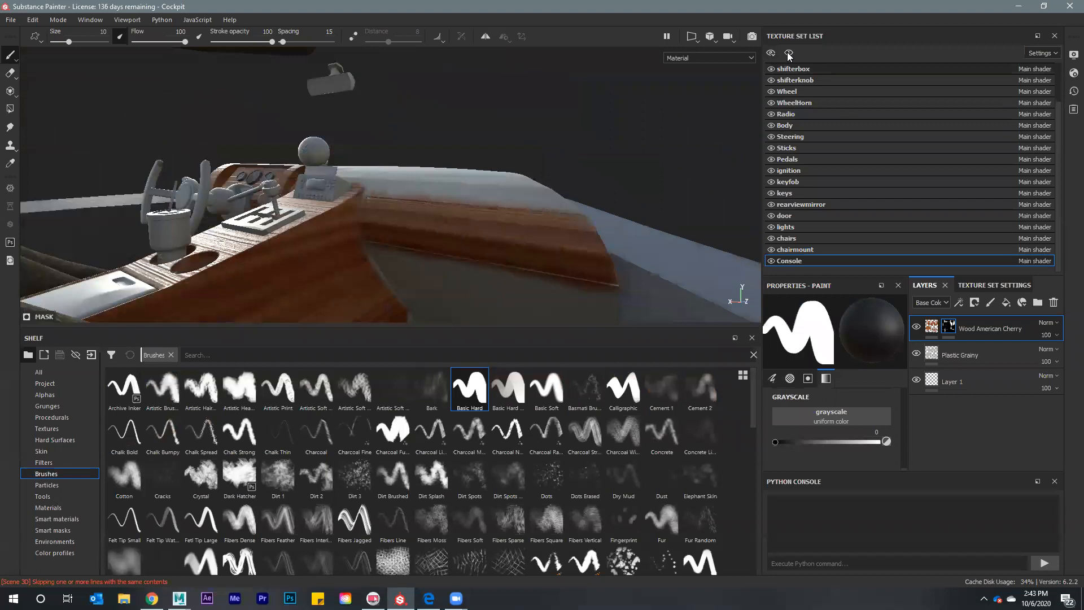
click(788, 52)
alt+drag(450, 130, 536, 85)
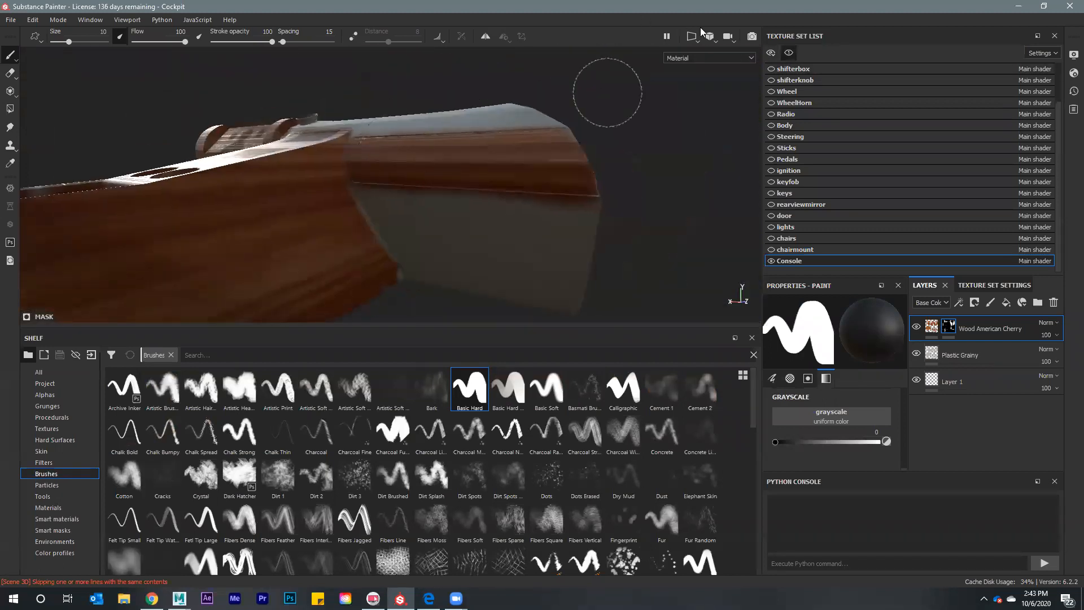
click(709, 38)
click(727, 67)
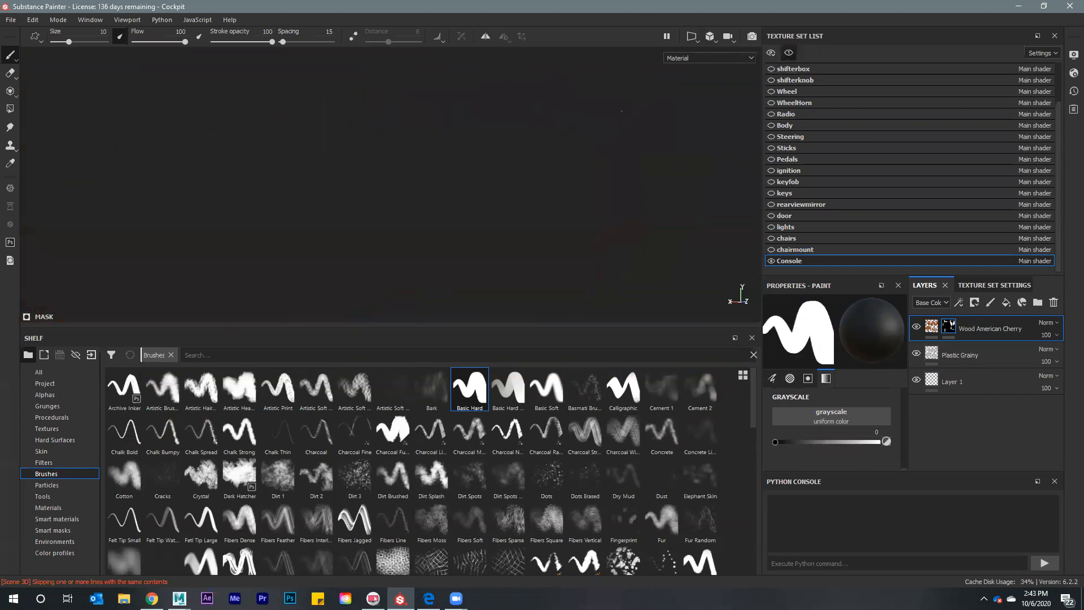
key(f)
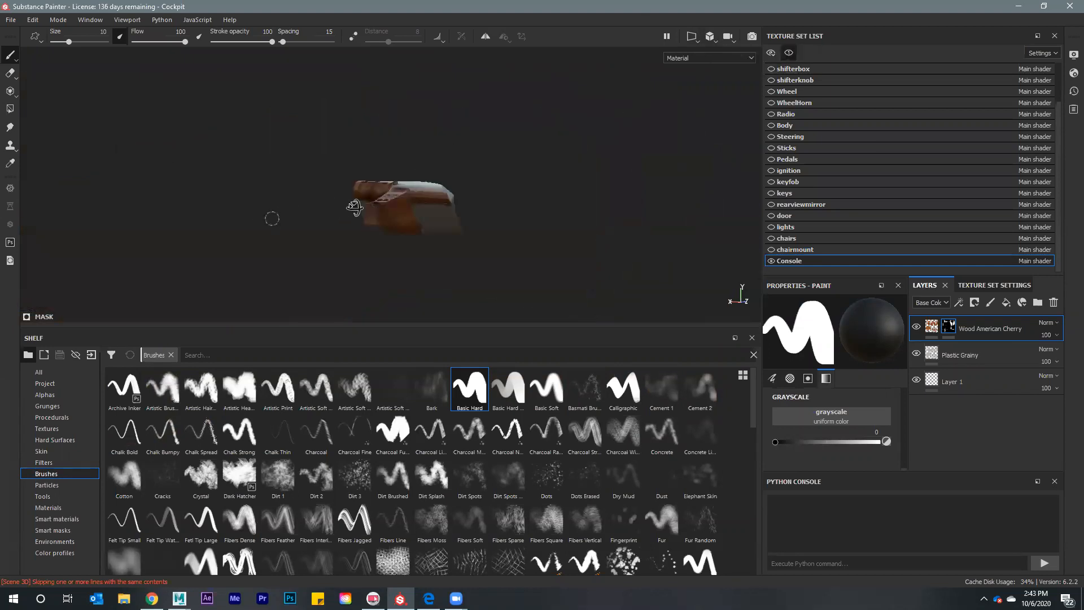
alt+drag(271, 217, 400, 212)
alt+drag(561, 237, 520, 235)
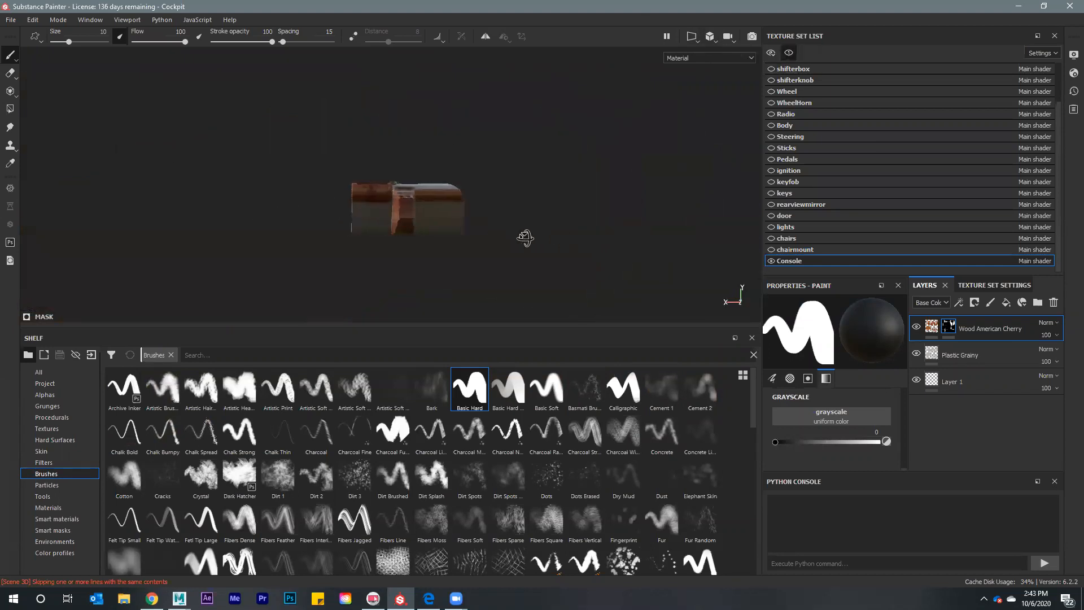
alt+drag(367, 256, 311, 254)
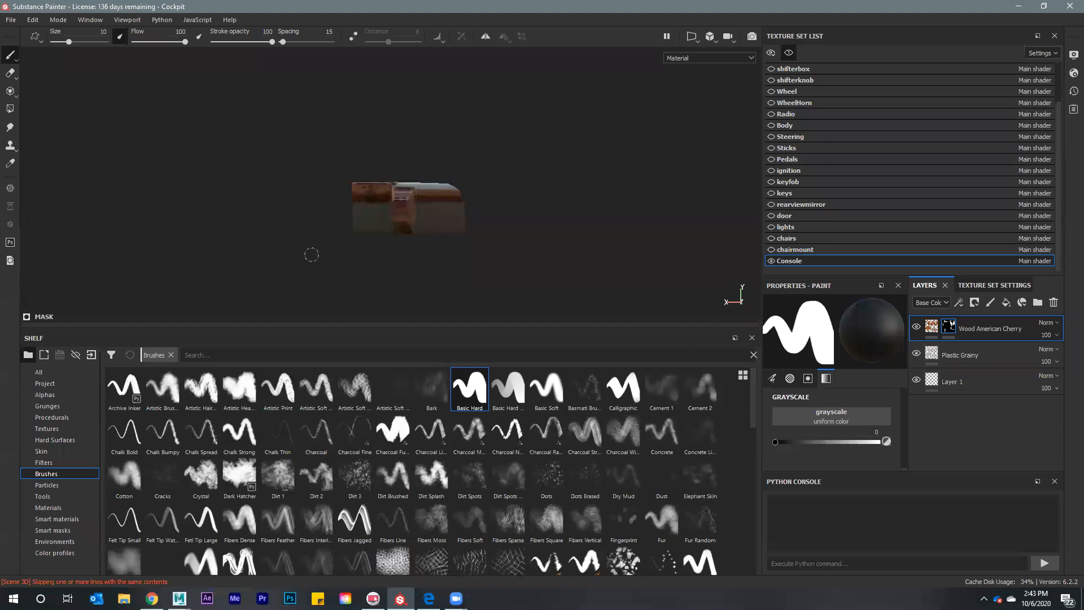
Mask out the wood in a straight line along the lower edge of the driver-side instrument panel
alt+right_drag(312, 255, 472, 162)
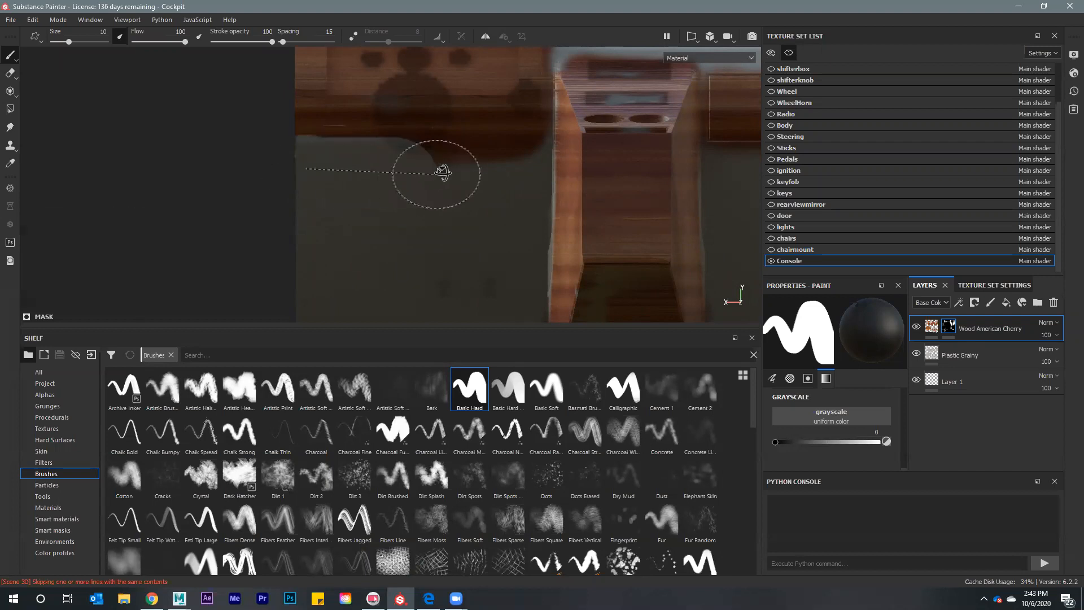
shift+click(506, 170)
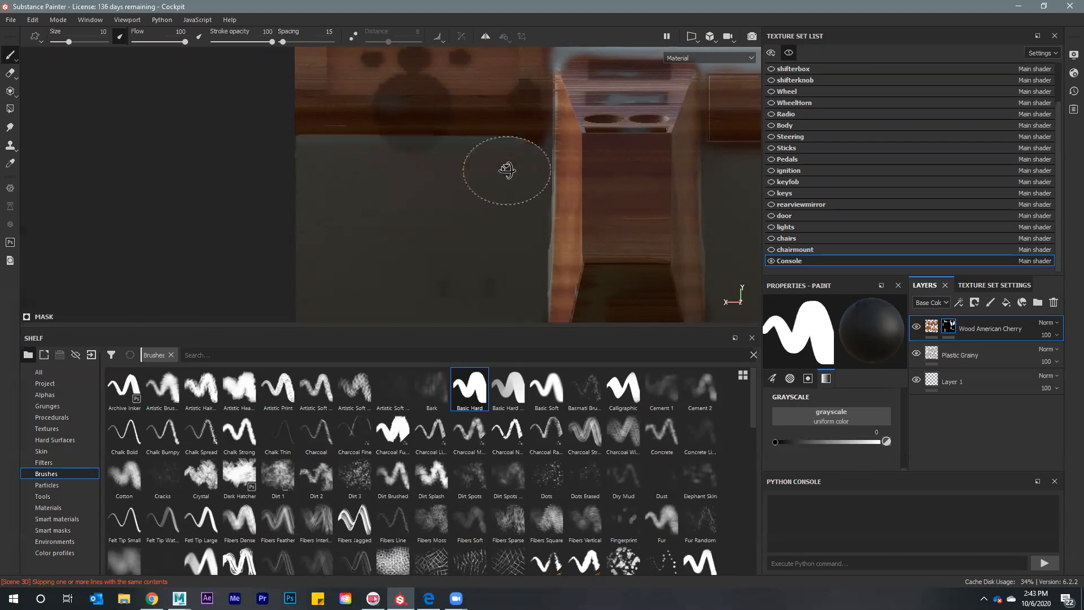
mouse_move(416, 186)
alt+mouse_down()
mouse_move(424, 196)
mouse_move(455, 188)
alt+mouse_up()
Trim the wood at the driver-side panel's lower inner corner and outer end, reducing the brush size to 3.11
key(bracketleft)
key(bracketleft)
key(bracketleft)
key(bracketleft)
key(bracketleft)
key(bracketleft)
key(bracketleft)
key(bracketleft)
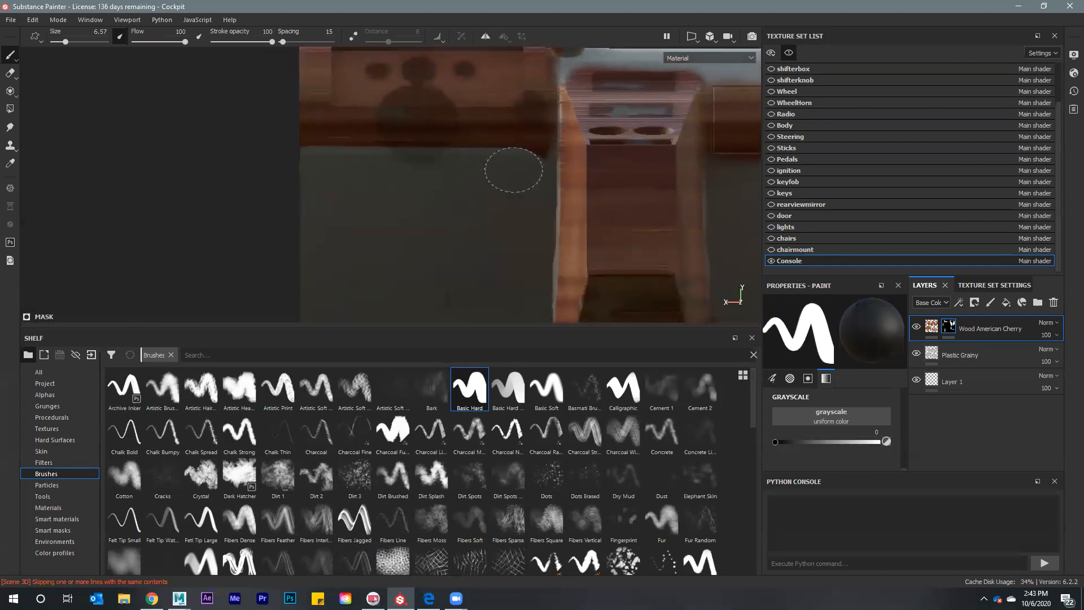
ctrl+right_drag(540, 167, 541, 163)
alt+drag(541, 160, 516, 173)
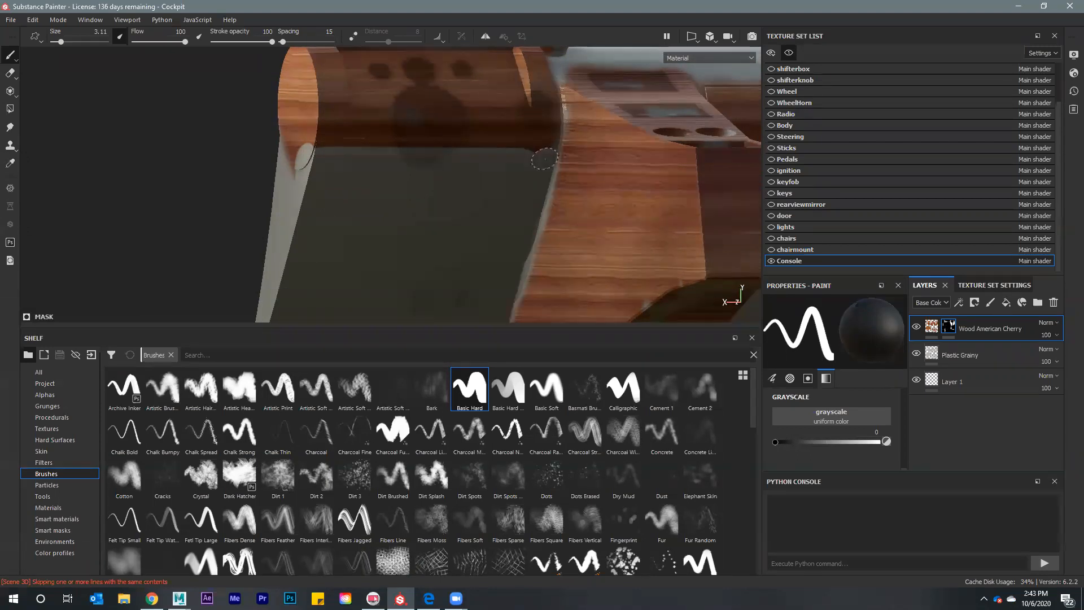
key(shift)
alt+drag(243, 168, 327, 169)
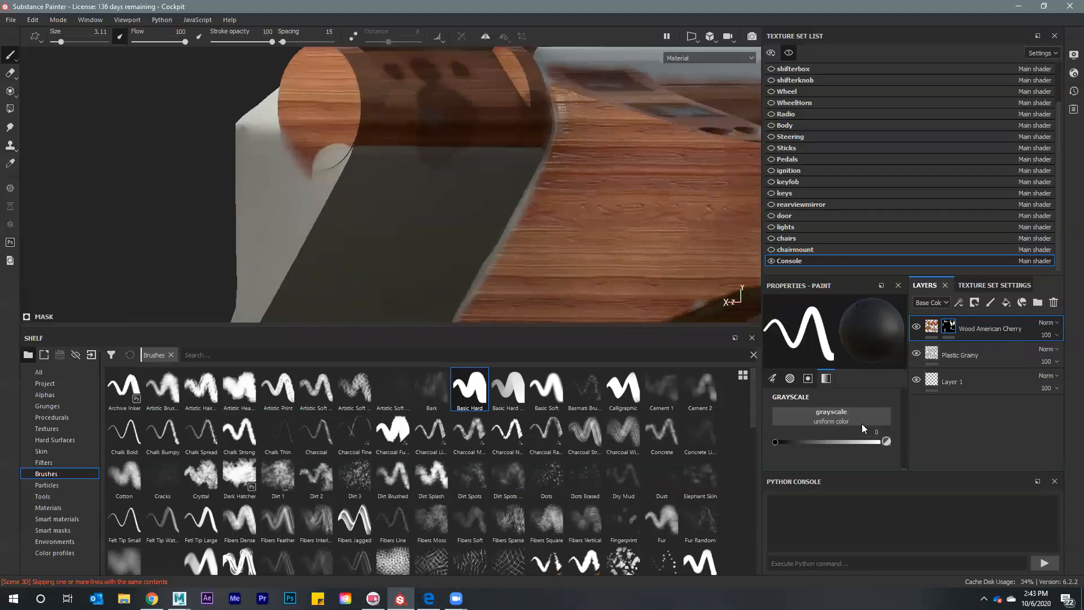
Set the mask paint's grayscale value to 1 and restore the wood on the lower part of the driver-side panel's round end cap
click(877, 442)
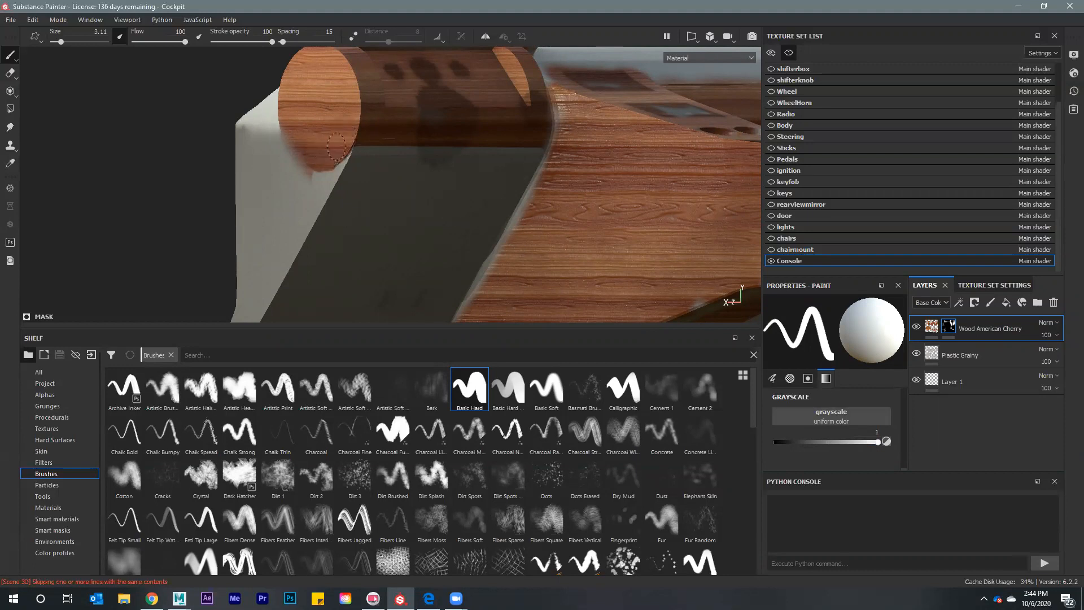
mouse_move(147, 175)
alt+mouse_down()
mouse_move(322, 169)
mouse_move(116, 211)
mouse_move(173, 255)
mouse_move(281, 206)
mouse_move(375, 213)
mouse_move(310, 218)
mouse_move(133, 194)
mouse_move(168, 119)
alt+mouse_up()
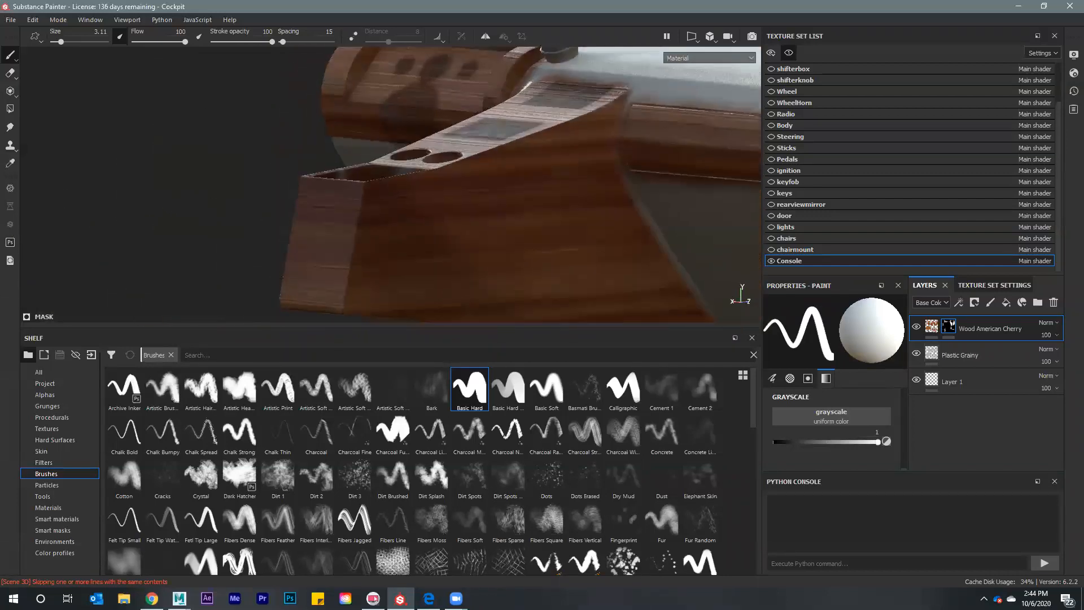
Set the grayscale value to 0 and mask out excess wood in straight lines along the passenger-side dashboard trim's upper and lower edges
alt+drag(246, 145, 326, 280)
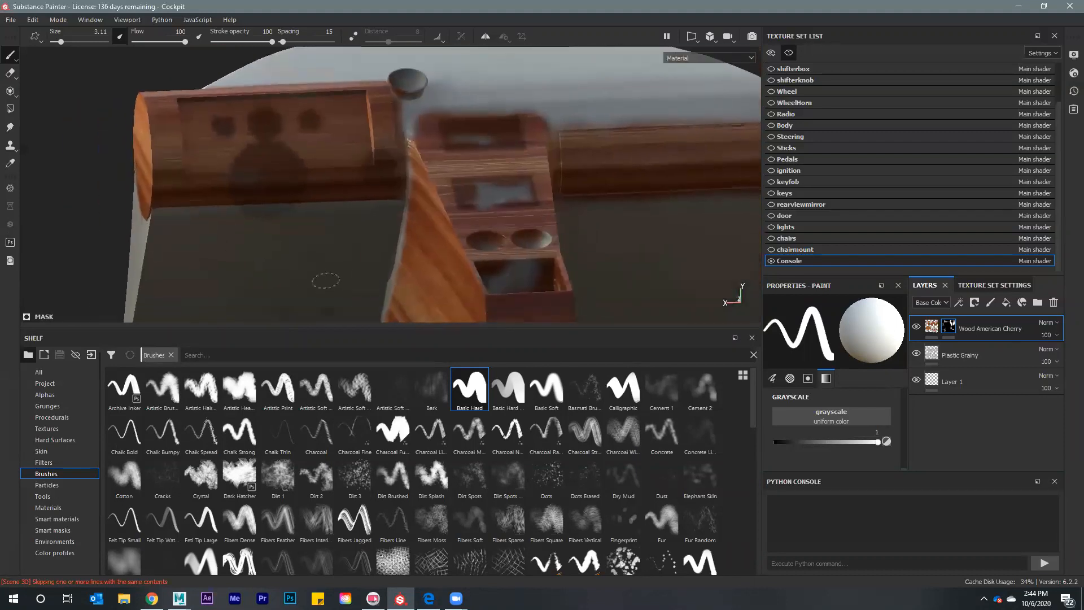
alt+drag(569, 230, 526, 240)
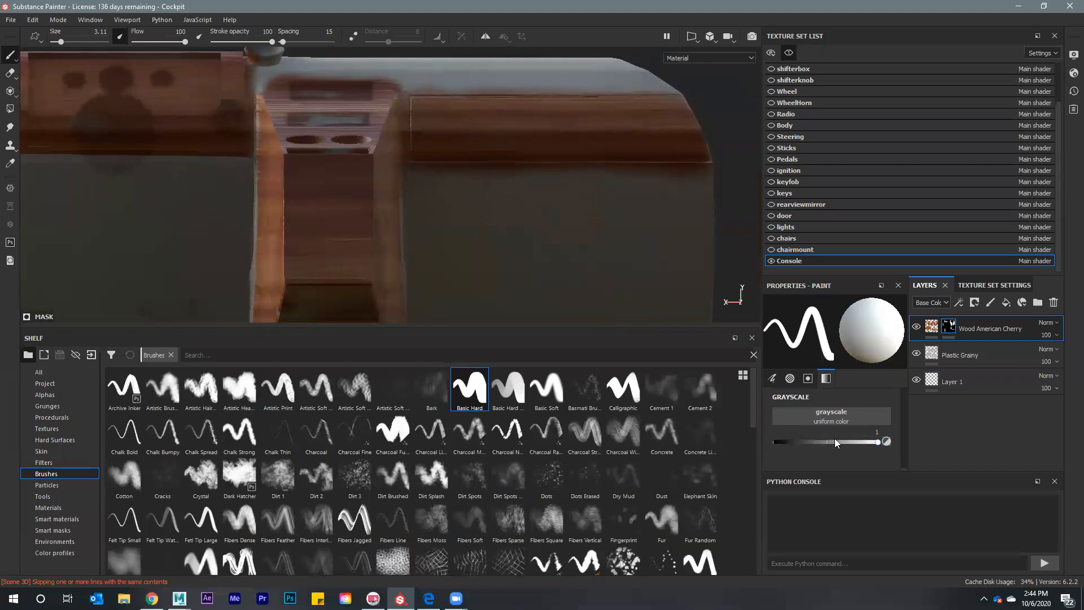
drag(835, 441, 744, 446)
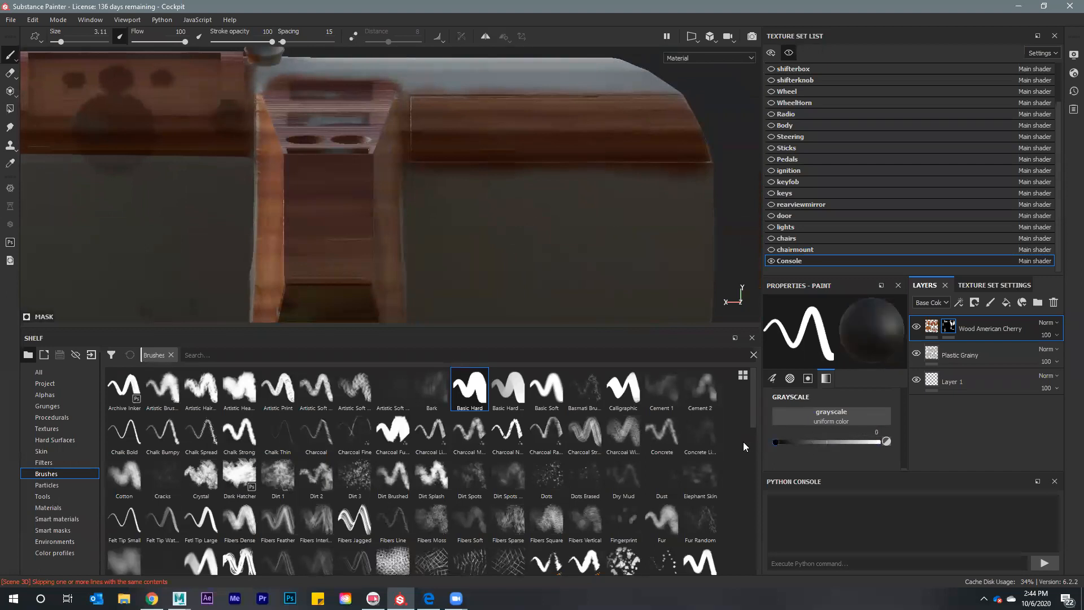
shift+click(412, 85)
shift+click(683, 81)
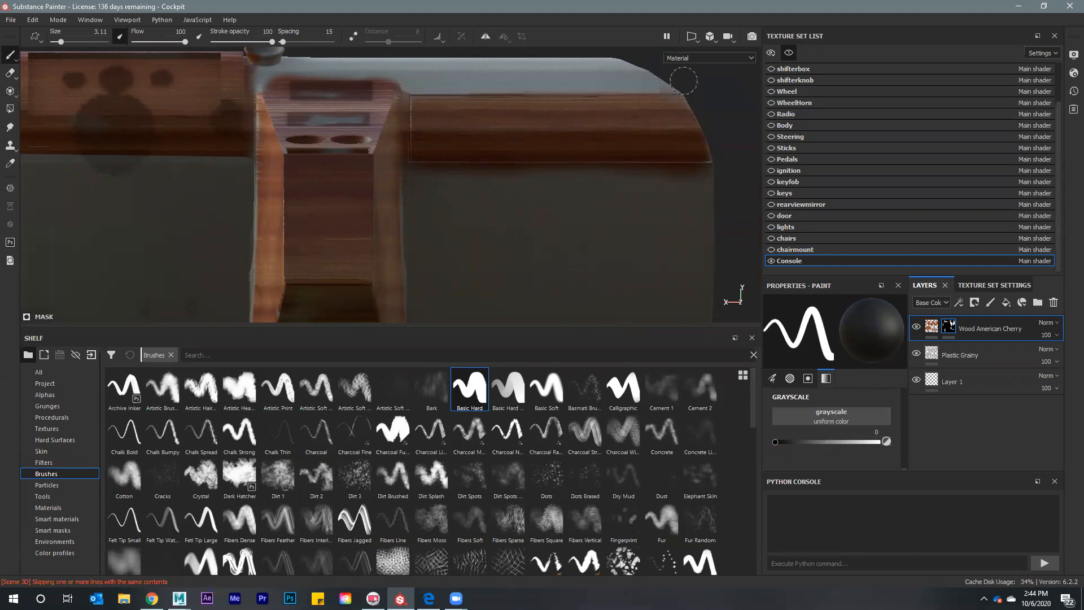
click(707, 173)
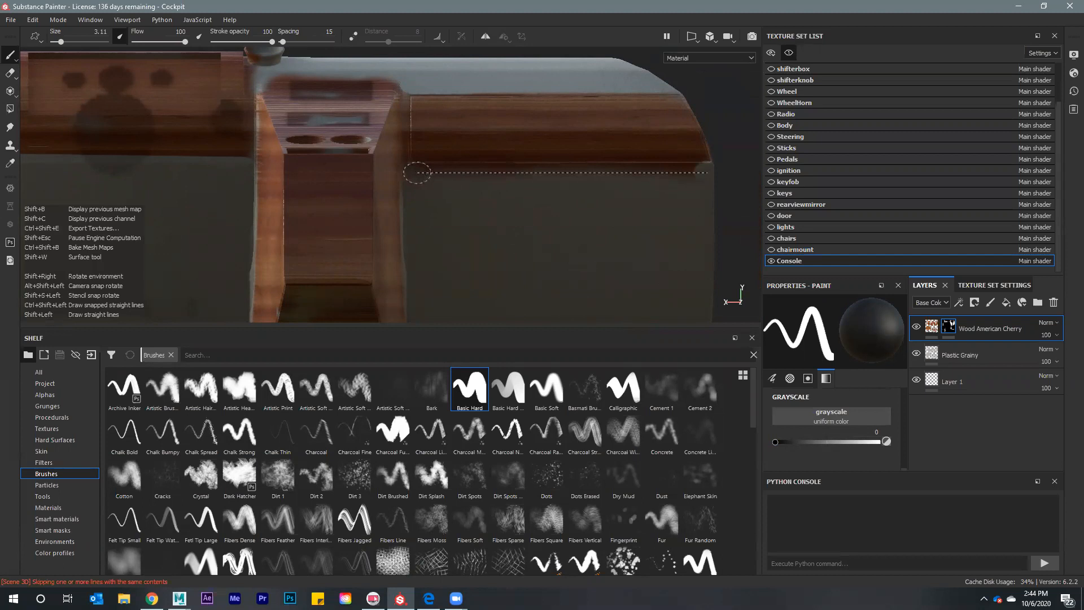
shift+click(417, 173)
Mask out the wood between the passenger-side dashboard trim and the center console, using a 0.93 brush size
middle_drag(406, 208, 474, 221)
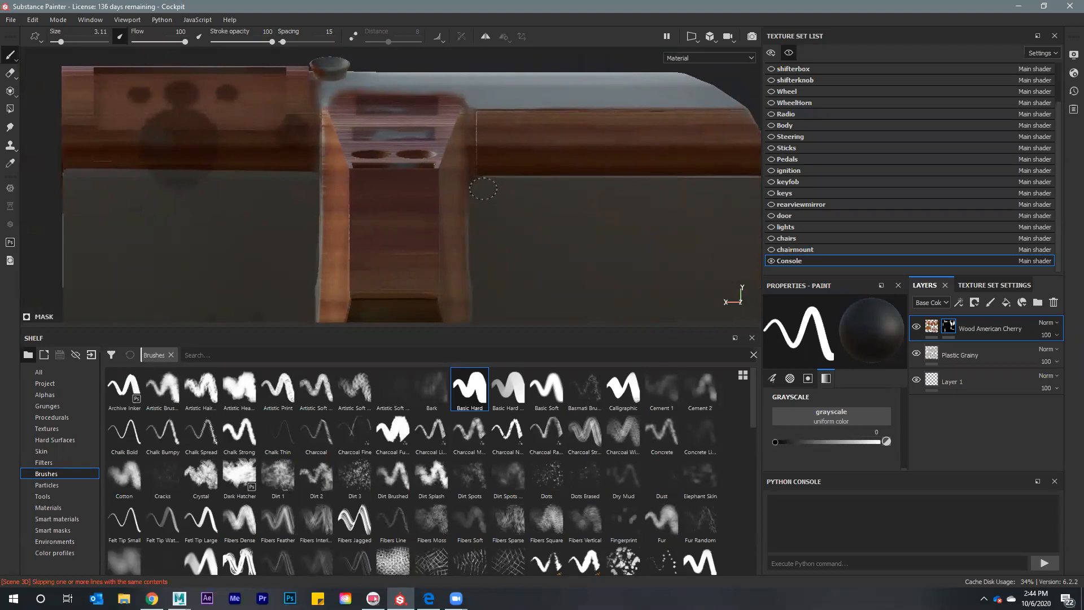
alt+drag(526, 56, 473, 57)
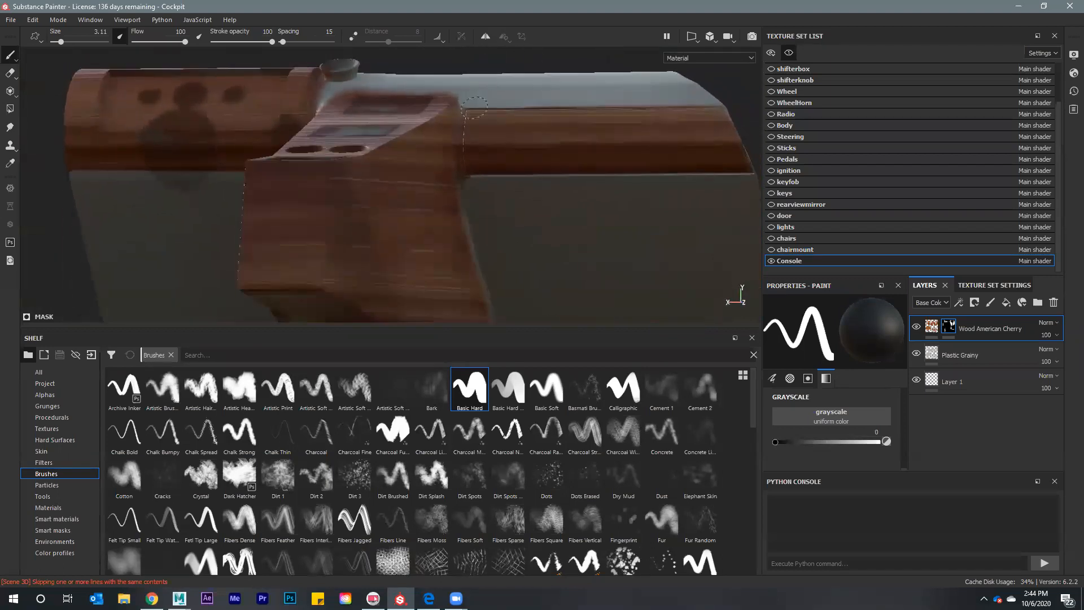
key(bracketleft)
key(bracketleft)
key(bracketleft)
key(bracketleft)
key(bracketleft)
key(bracketleft)
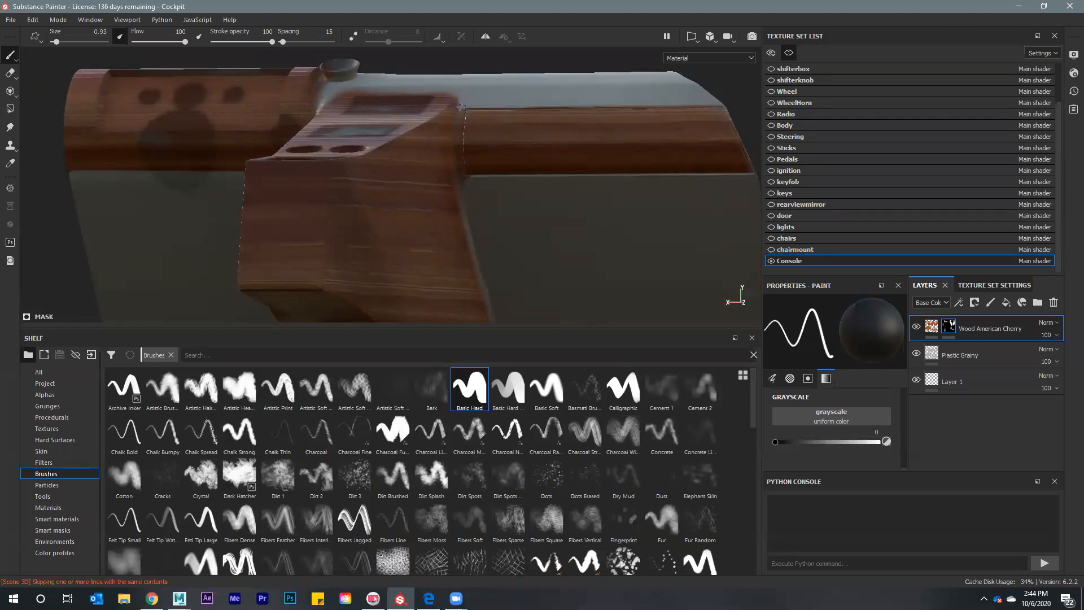
scroll(461, 108, up, 5)
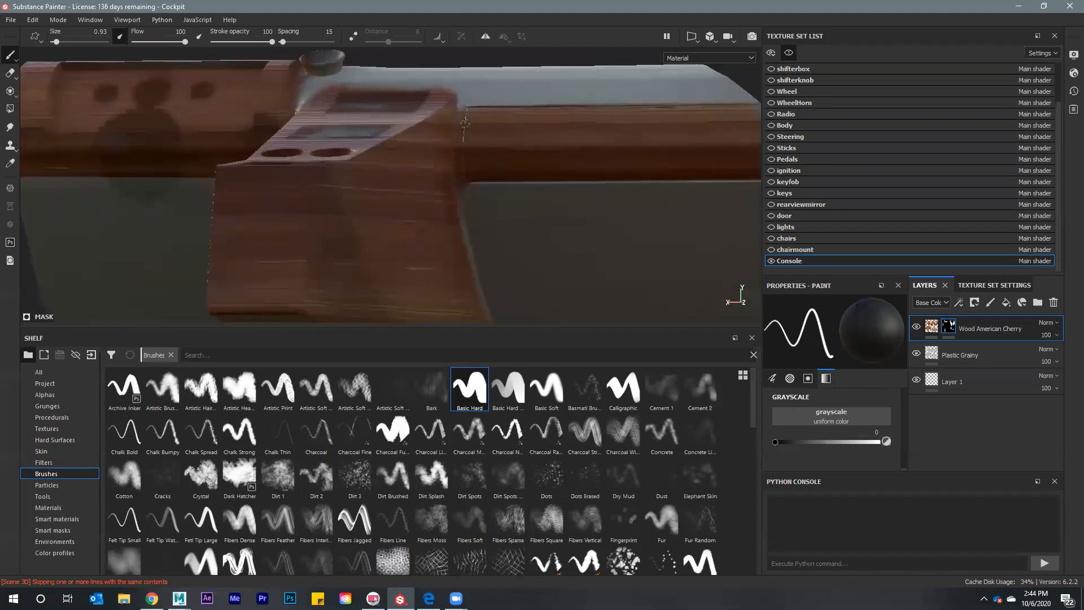
mouse_move(456, 81)
mouse_down()
mouse_move(446, 188)
mouse_move(457, 279)
mouse_up()
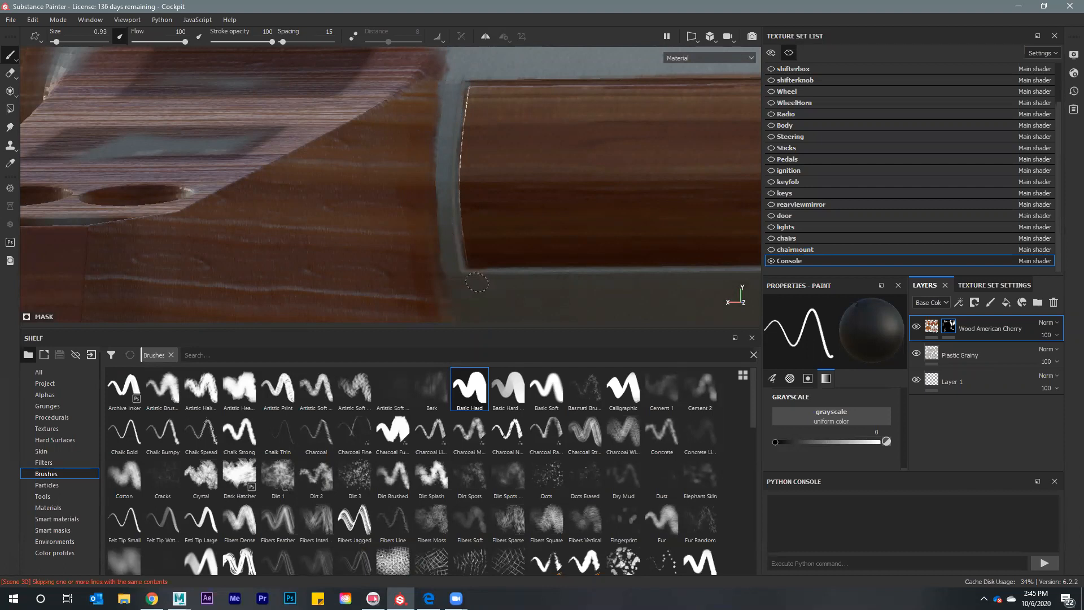
alt+drag(457, 252, 444, 229)
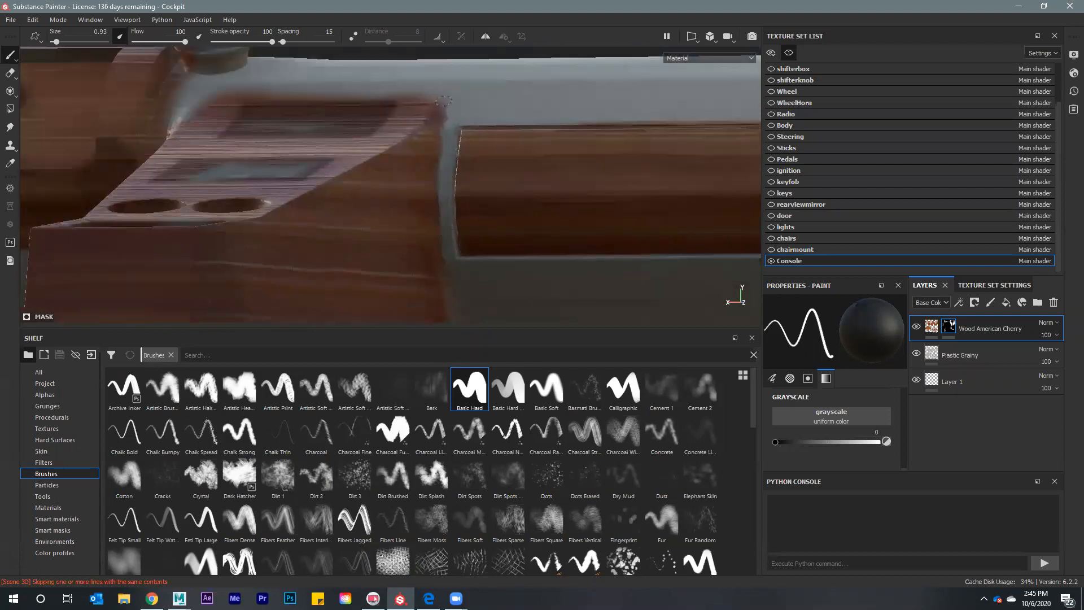
scroll(323, 116, down, 5)
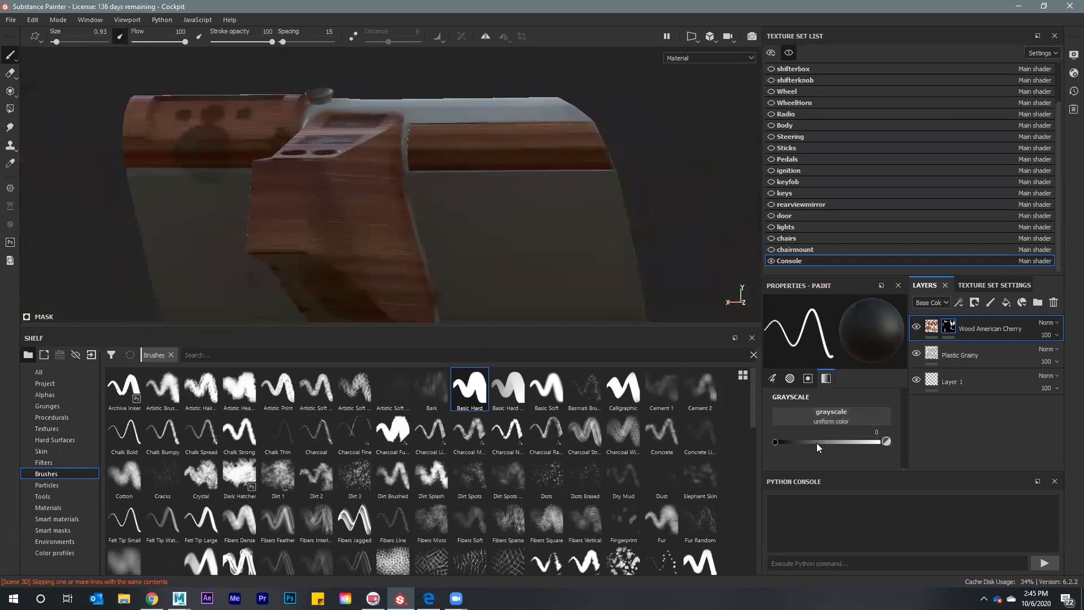
Set the grayscale value to 1 and paint wood in straight lines along the console's passenger-side rear edge down to its lower corner
drag(839, 444, 878, 442)
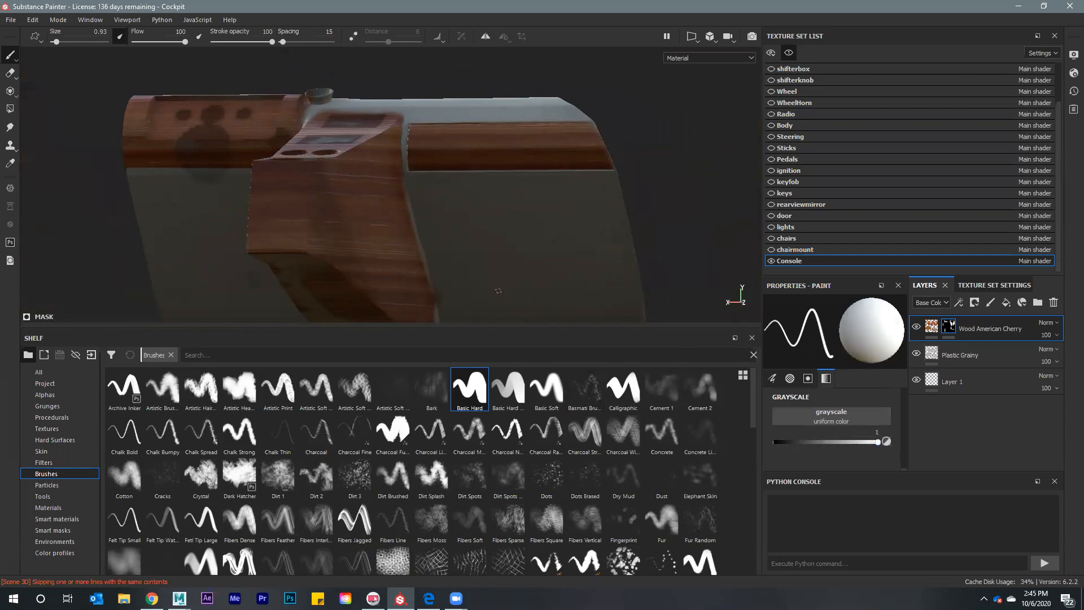
alt+drag(413, 200, 417, 157)
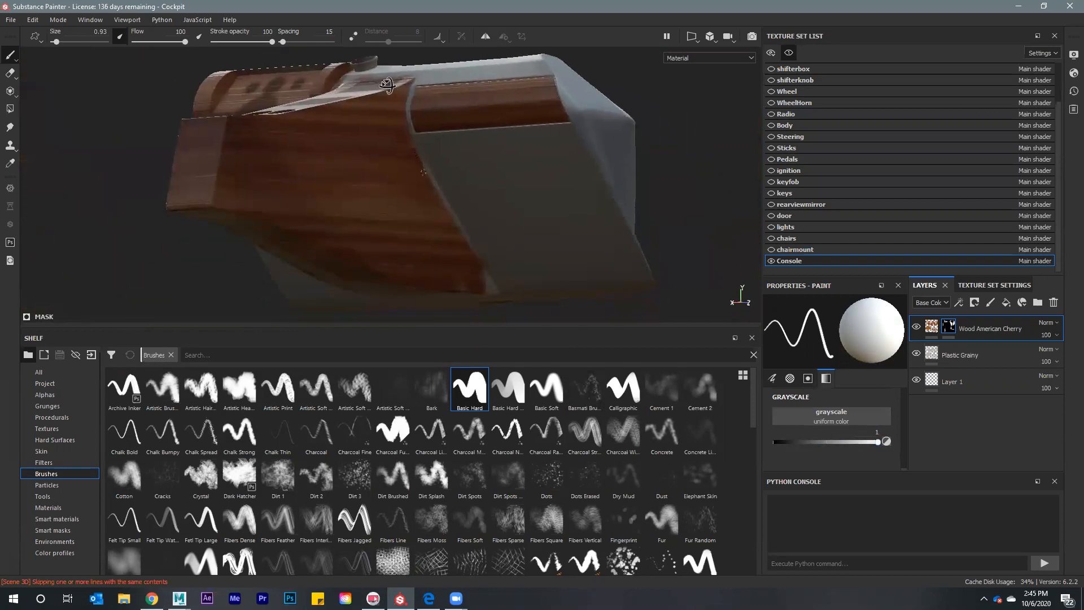
scroll(400, 109, up, 5)
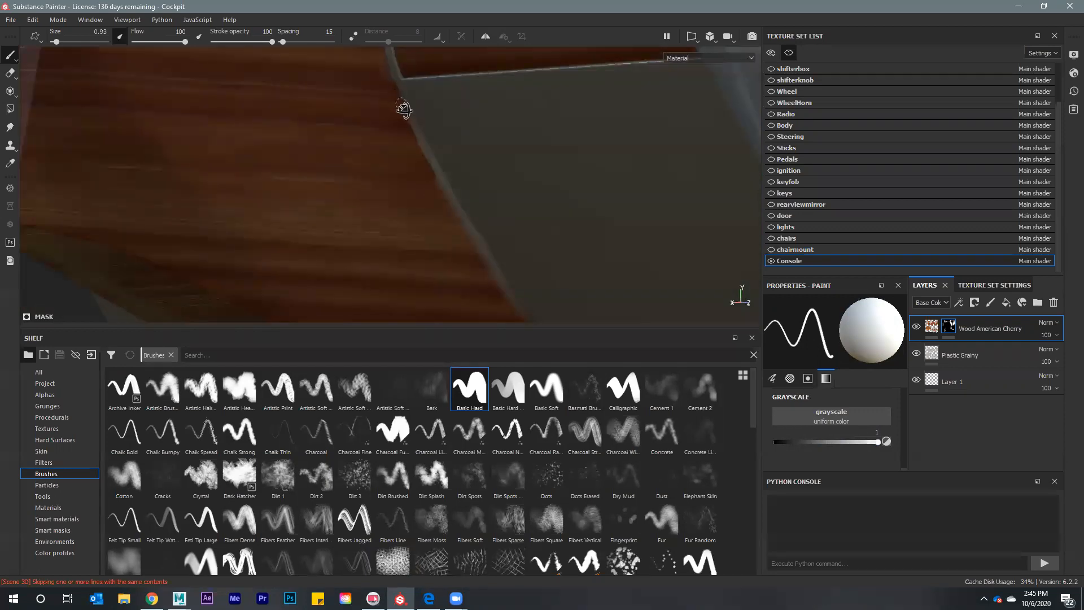
click(404, 110)
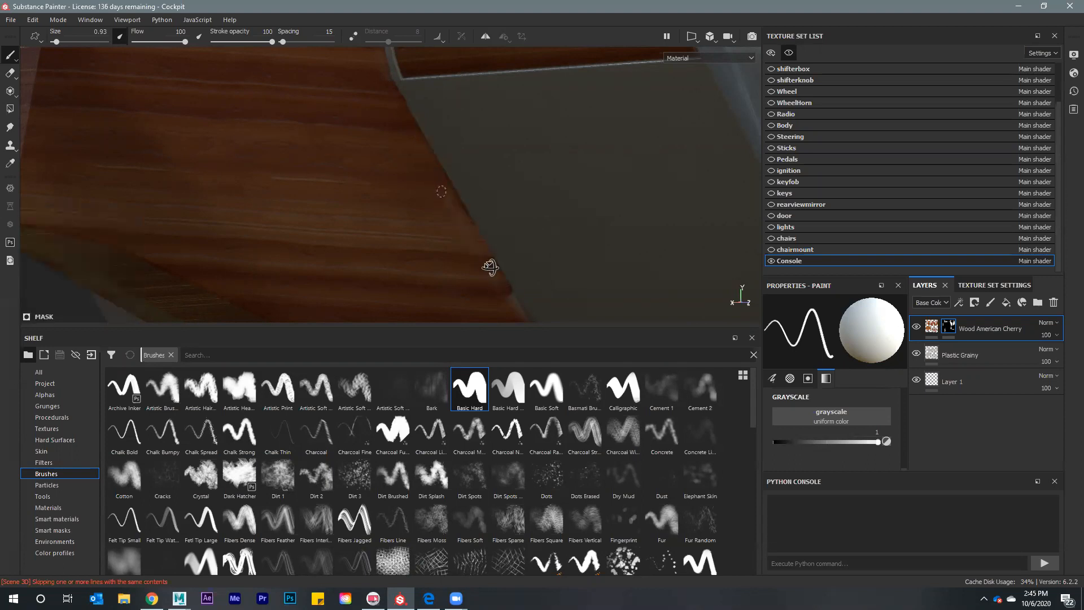
alt+middle_drag(506, 296, 451, 167)
alt+drag(429, 186, 438, 153)
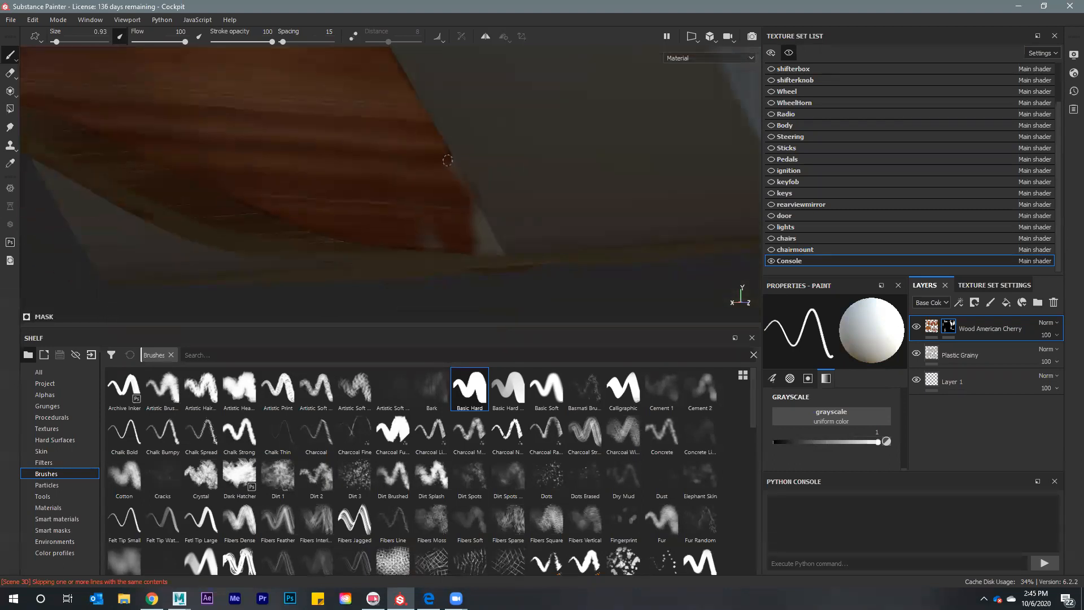
shift+click(500, 252)
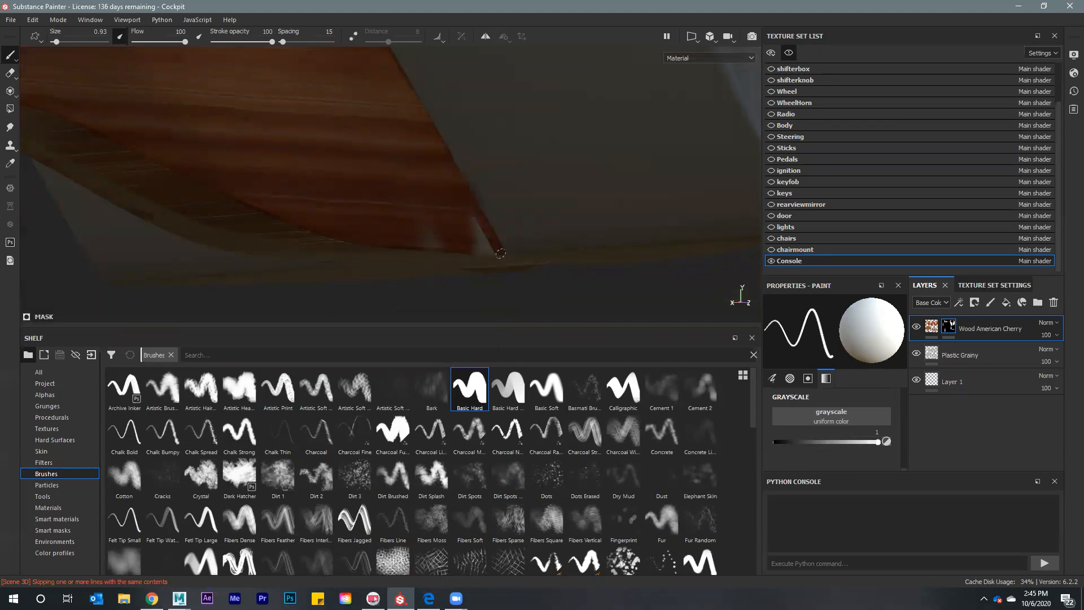
Fill the remaining gap at the console's passenger-side lower corner with wood, using a 3.13 brush size
key(bracketright)
key(bracketright)
key(bracketright)
key(bracketright)
mouse_move(416, 222)
mouse_down()
mouse_move(442, 249)
mouse_move(479, 247)
mouse_up()
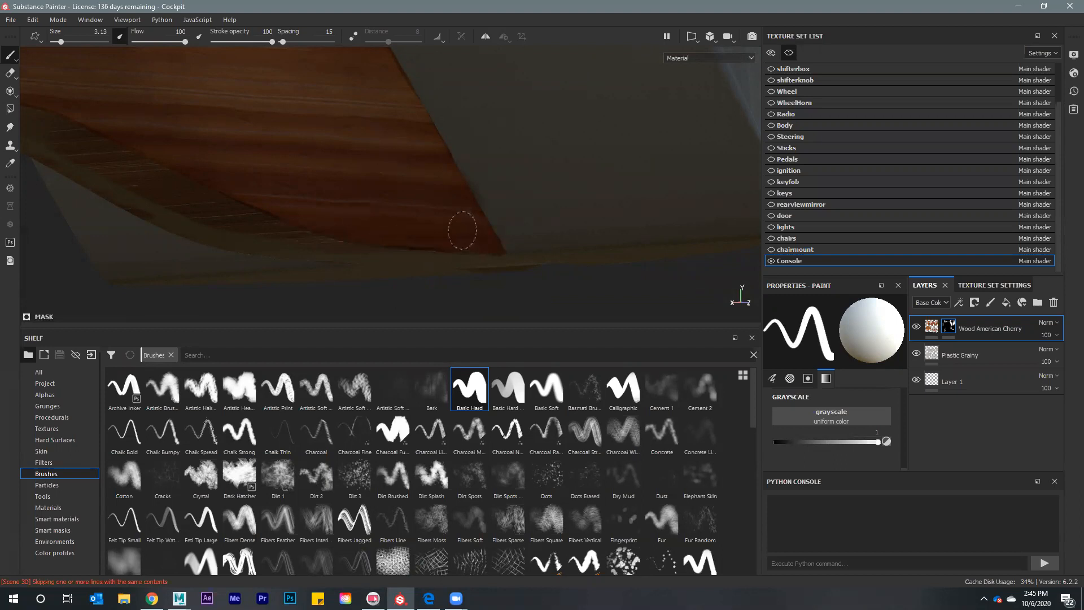
Paint wood over the center console's underside, using a 10.06 brush size
scroll(397, 227, up, 1)
scroll(398, 226, down, 2)
alt+right_drag(398, 226, 581, 204)
alt+drag(581, 203, 819, 210)
alt+middle_drag(401, 231, 508, 222)
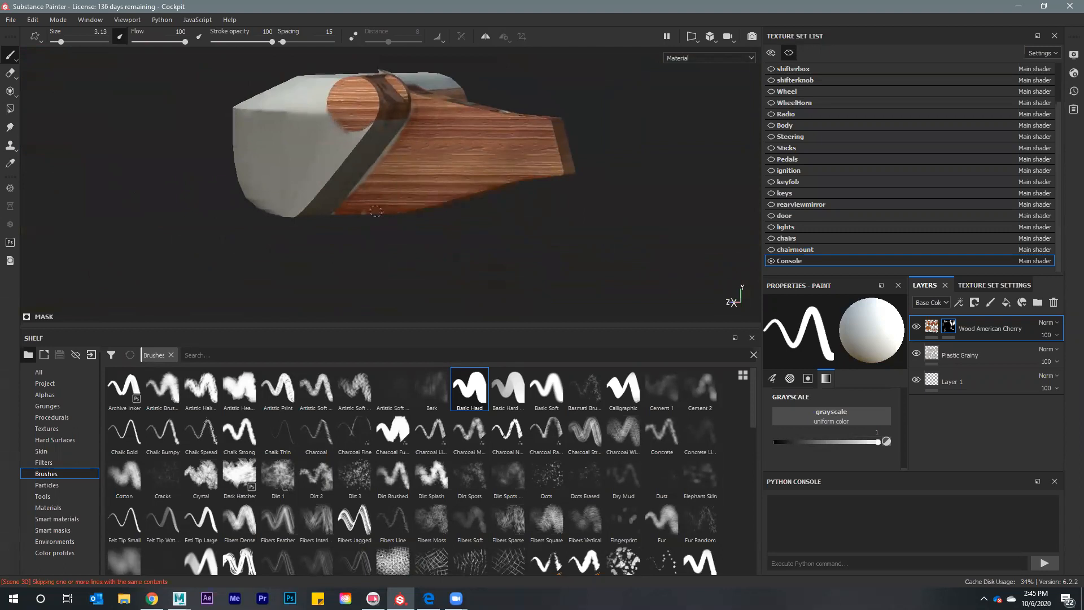
alt+drag(502, 235, 496, 109)
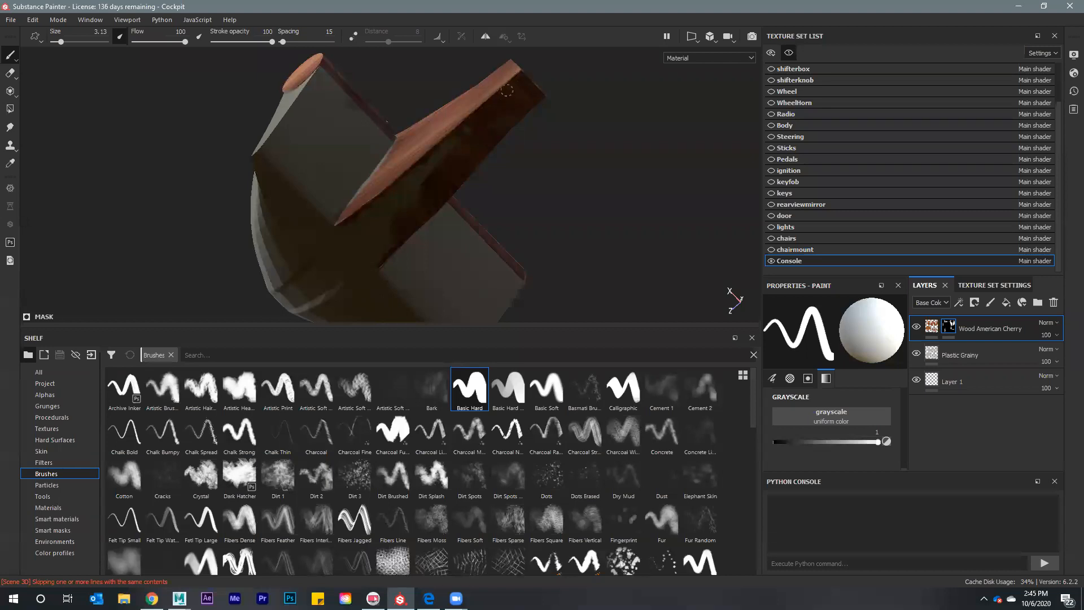
ctrl+right_drag(487, 111, 514, 99)
drag(514, 99, 450, 149)
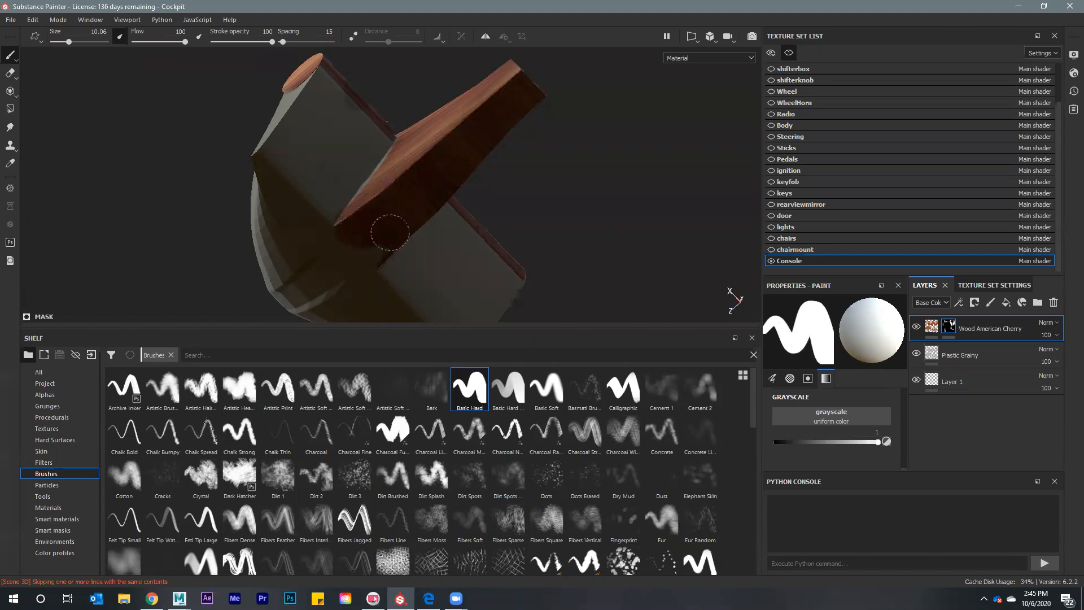
mouse_move(394, 217)
alt+mouse_down()
mouse_move(59, 211)
mouse_move(440, 237)
mouse_move(376, 228)
alt+mouse_up()
Paint wood along the console's driver-side rear edge with a 1.88 brush size, running a straight line down to the lower corner
mouse_move(421, 191)
alt+middle_down()
mouse_move(450, 243)
mouse_move(485, 221)
alt+middle_up()
scroll(450, 210, up, 2)
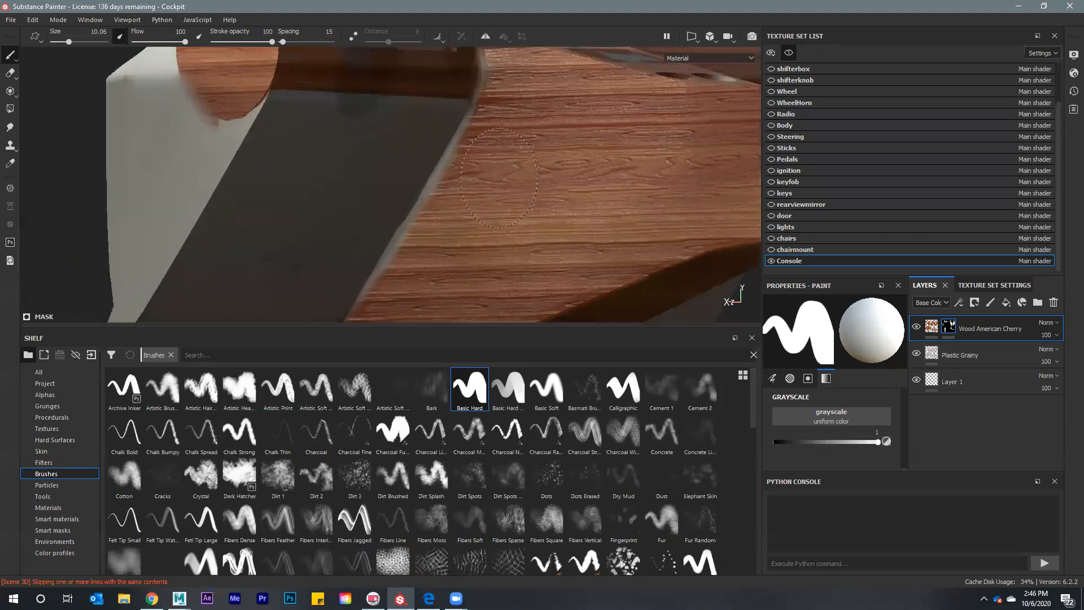
mouse_move(502, 102)
ctrl+right_down()
mouse_move(475, 102)
mouse_move(487, 103)
ctrl+right_up()
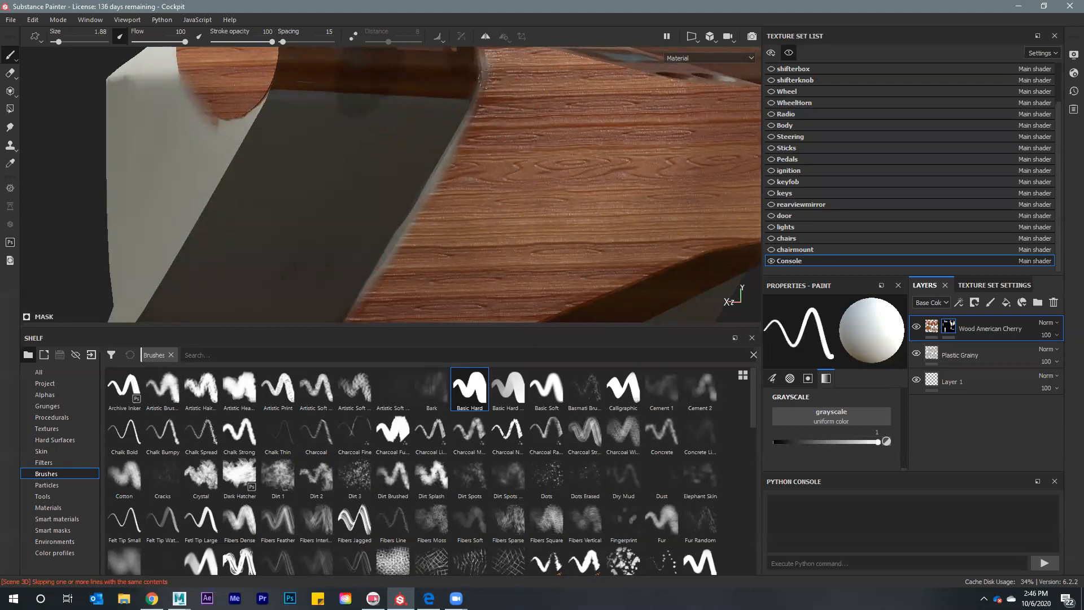
alt+middle_drag(497, 102, 498, 142)
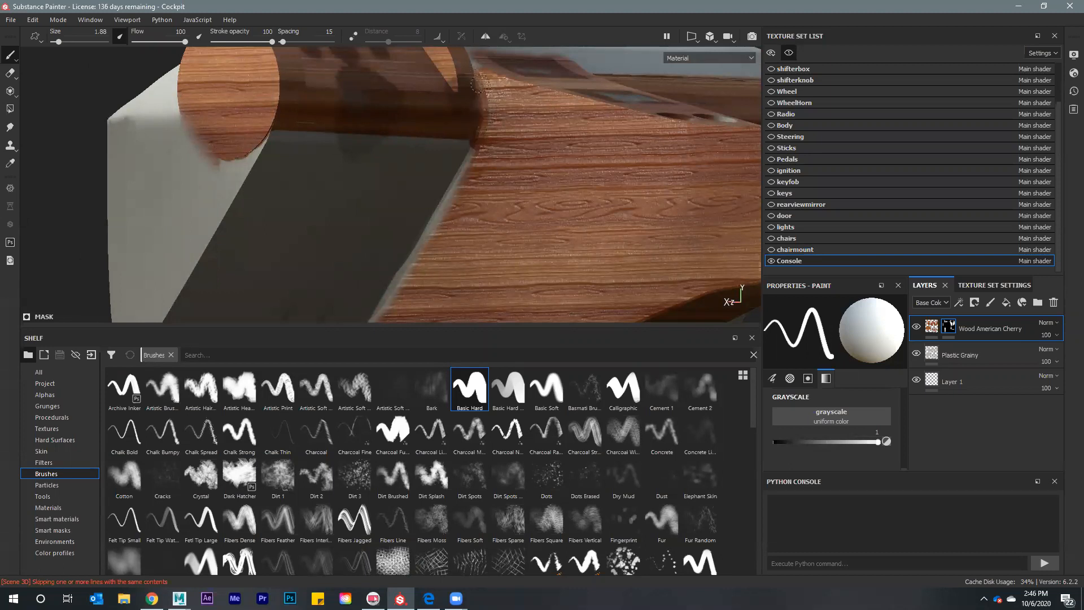
alt+middle_drag(488, 147, 524, 55)
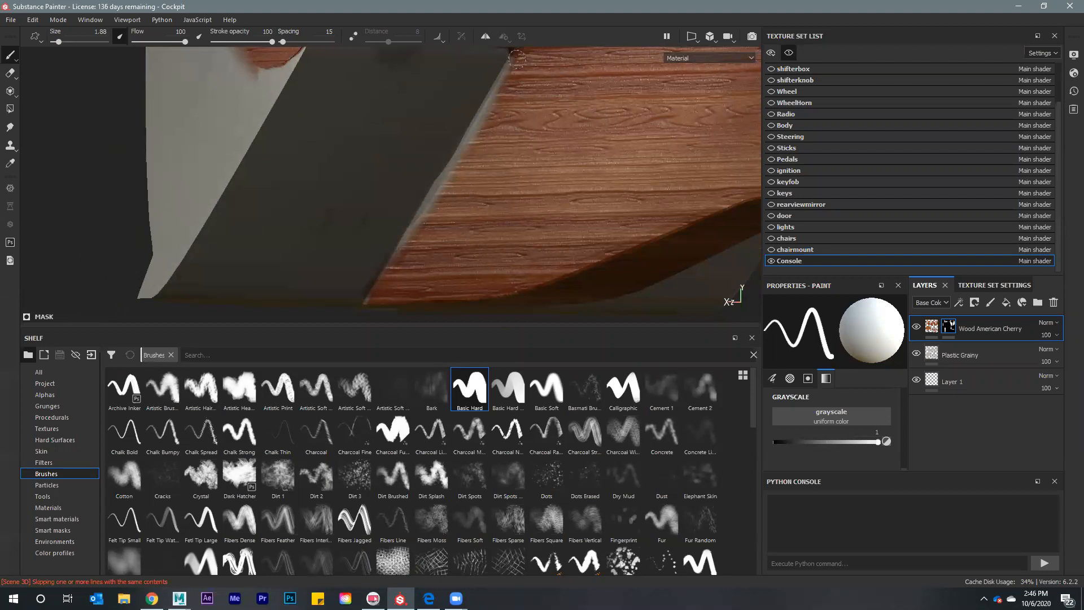
click(506, 70)
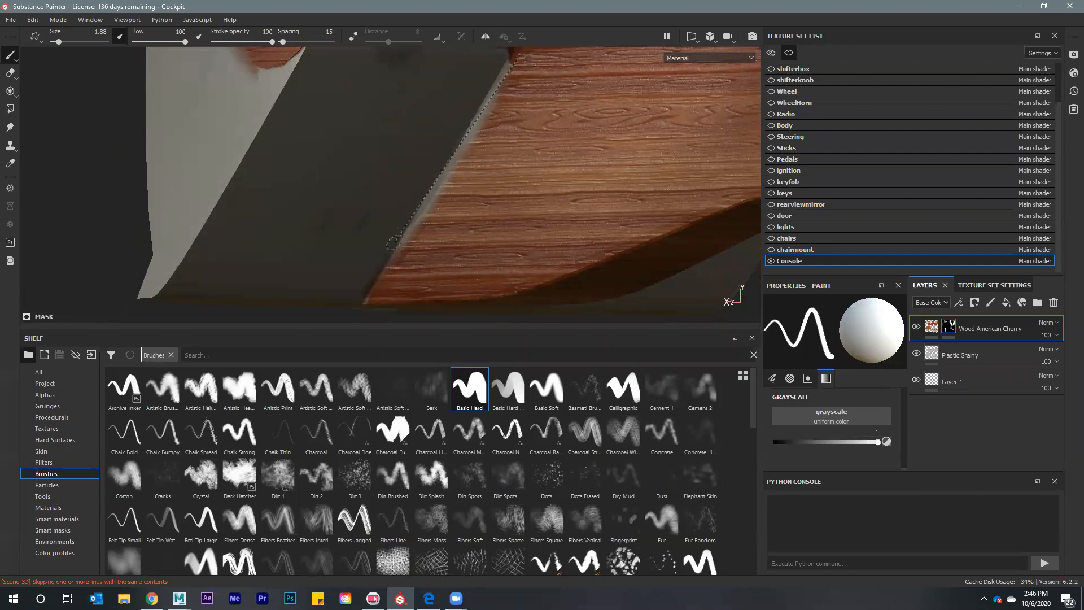
shift+click(374, 299)
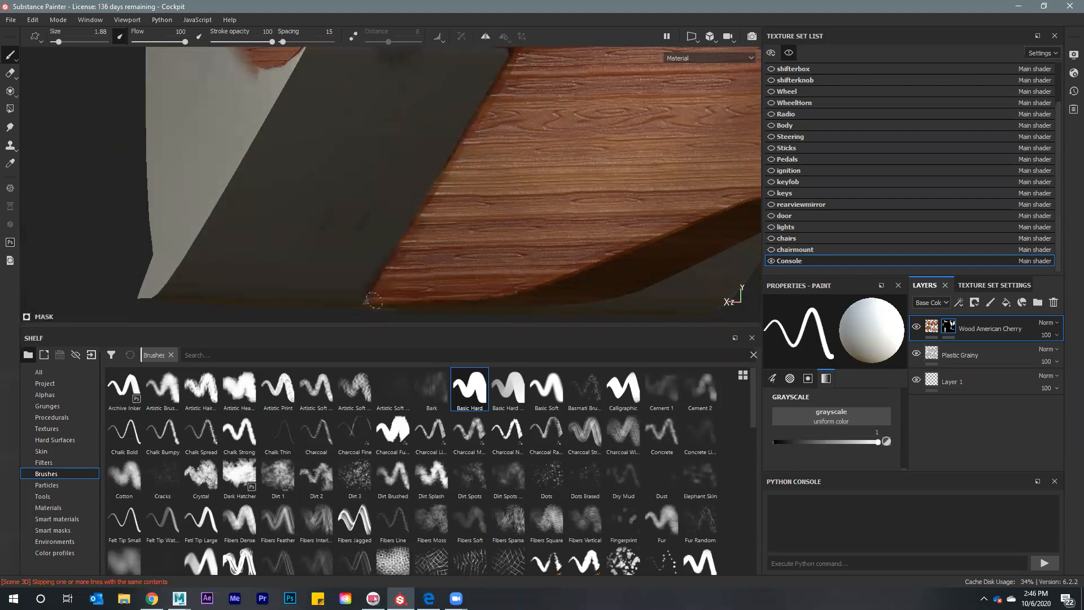
Set the grayscale value to 0 and erase wood overspill around the rounded driver-side end of the dashboard trim
alt+drag(429, 183, 687, 230)
scroll(527, 179, down, 3)
alt+drag(430, 187, 515, 191)
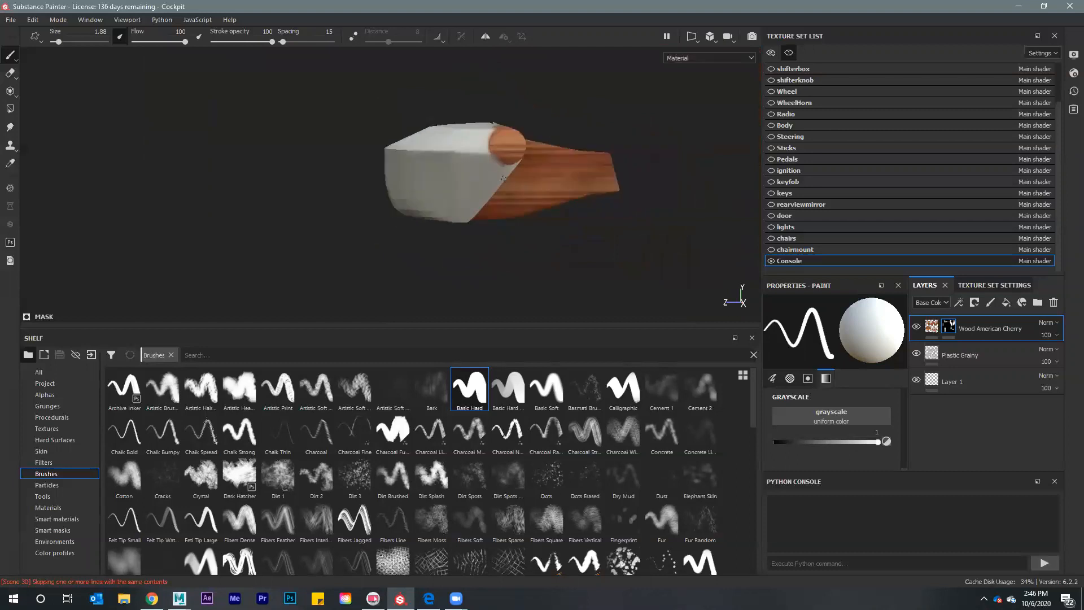
scroll(481, 116, up, 5)
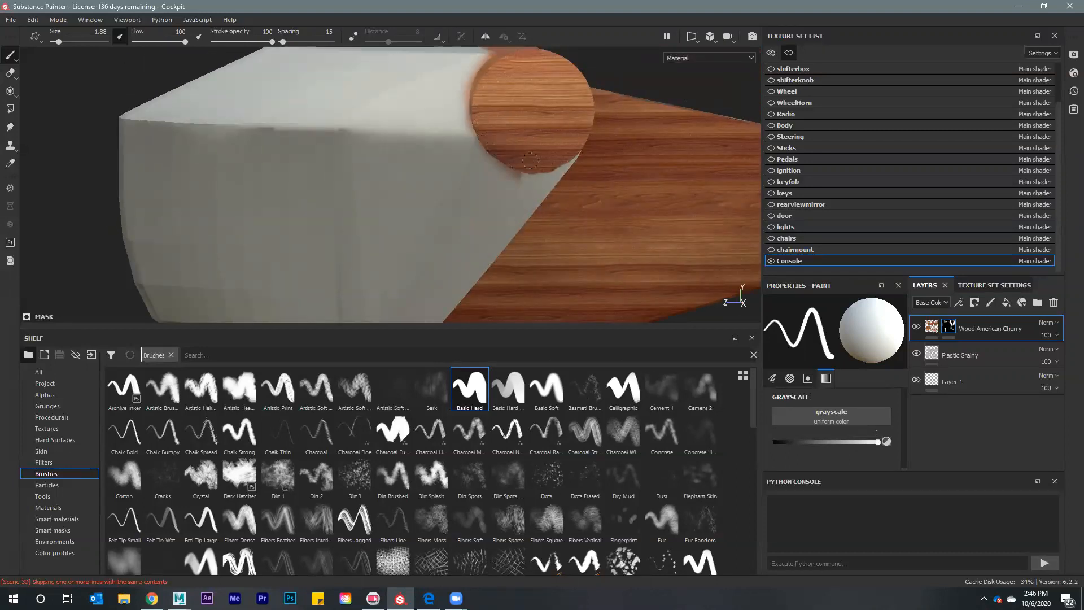
alt+drag(650, 162, 640, 185)
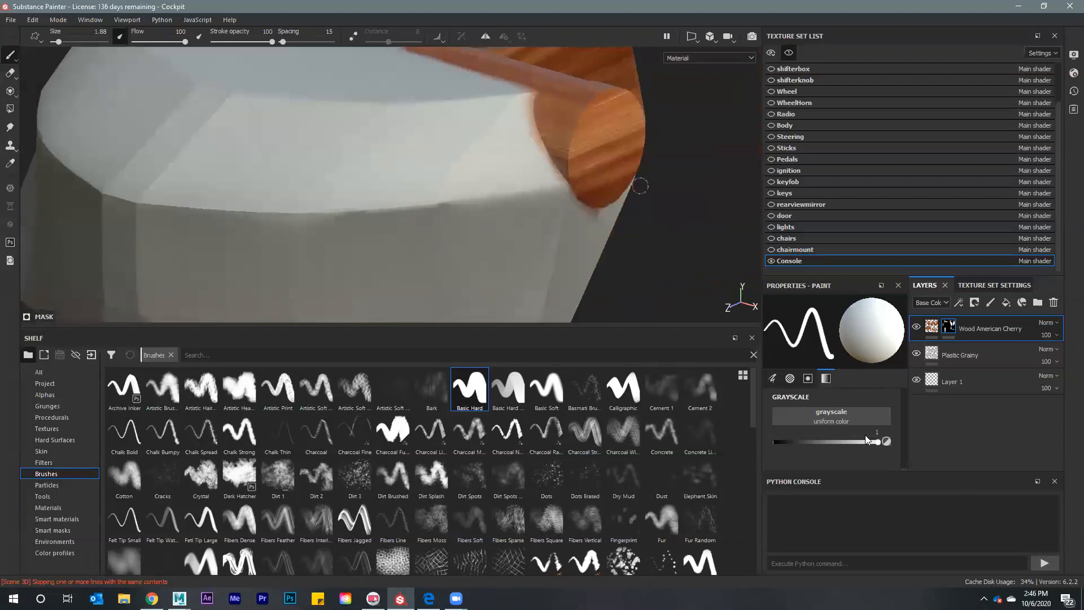
click(774, 442)
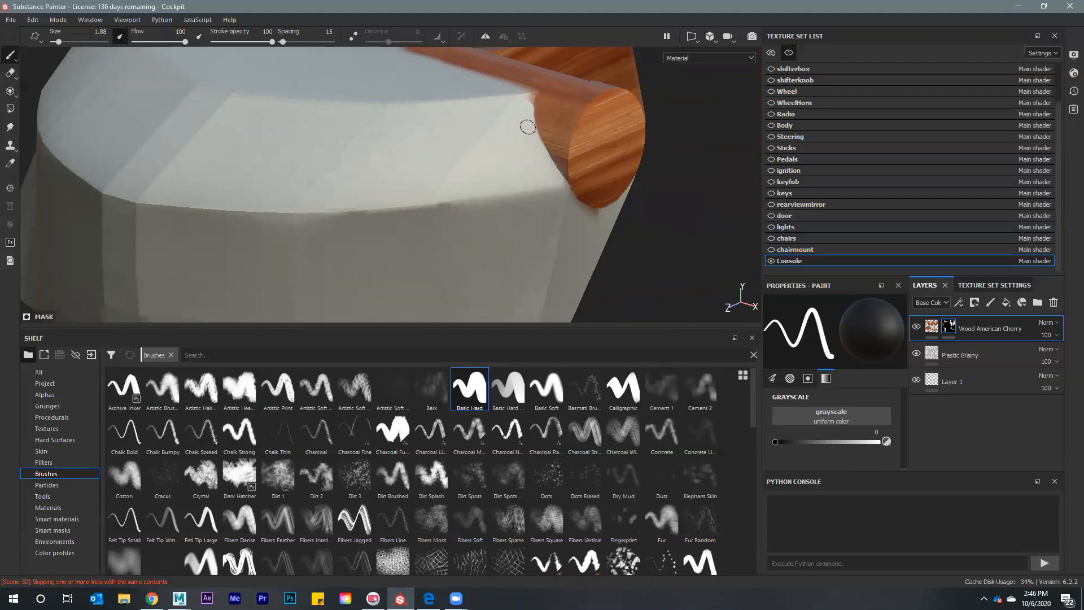
alt+drag(523, 112, 520, 277)
Erase wood overspill in straight lines along the driver-side dashboard trim's upper edge, up to the corner beside the small bowl
alt+drag(631, 250, 615, 294)
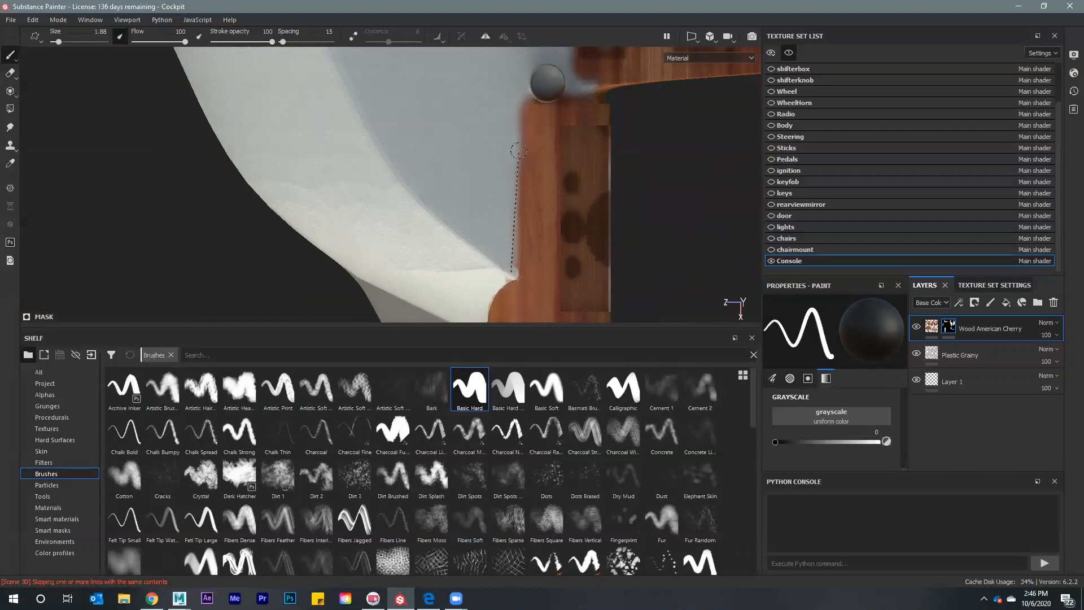
shift+click(516, 96)
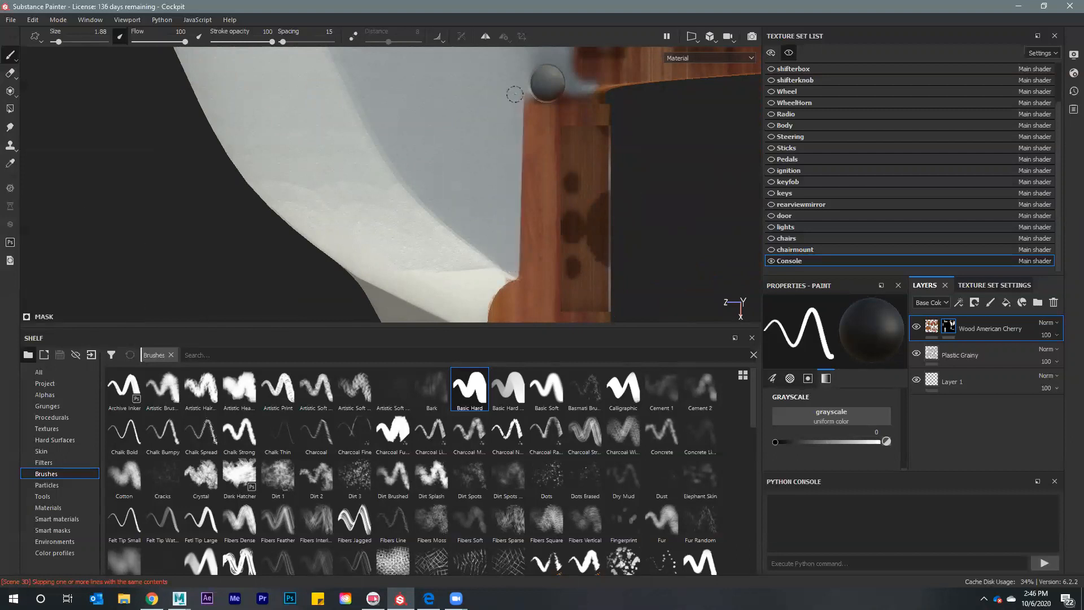
alt+middle_drag(666, 228, 615, 286)
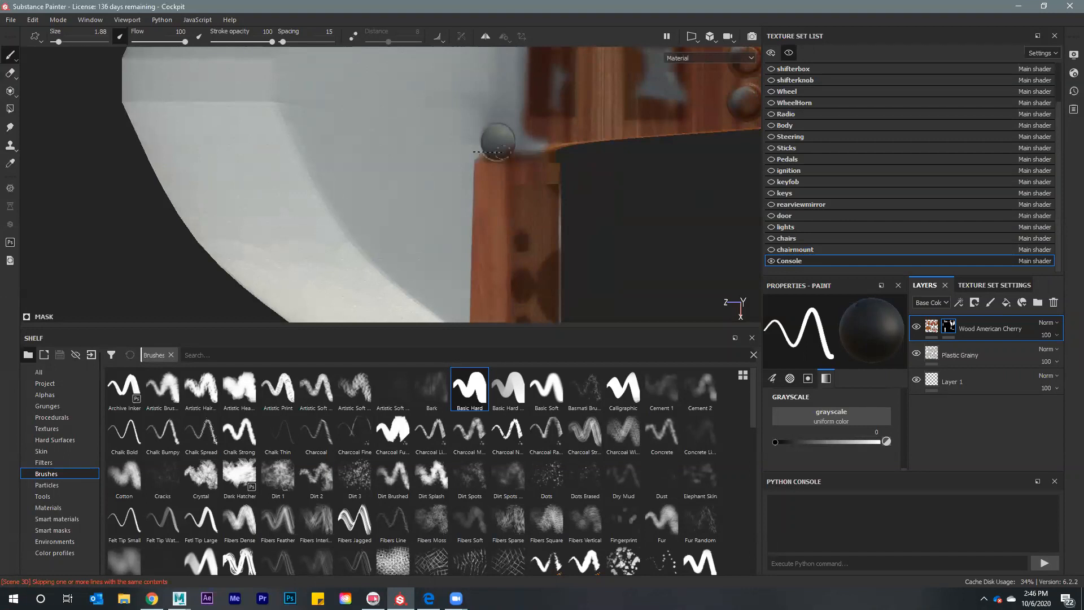
key(shift)
alt+drag(675, 264, 564, 155)
alt+middle_drag(564, 155, 573, 197)
alt+drag(606, 274, 489, 138)
alt+right_drag(489, 138, 547, 158)
alt+middle_drag(647, 166, 483, 175)
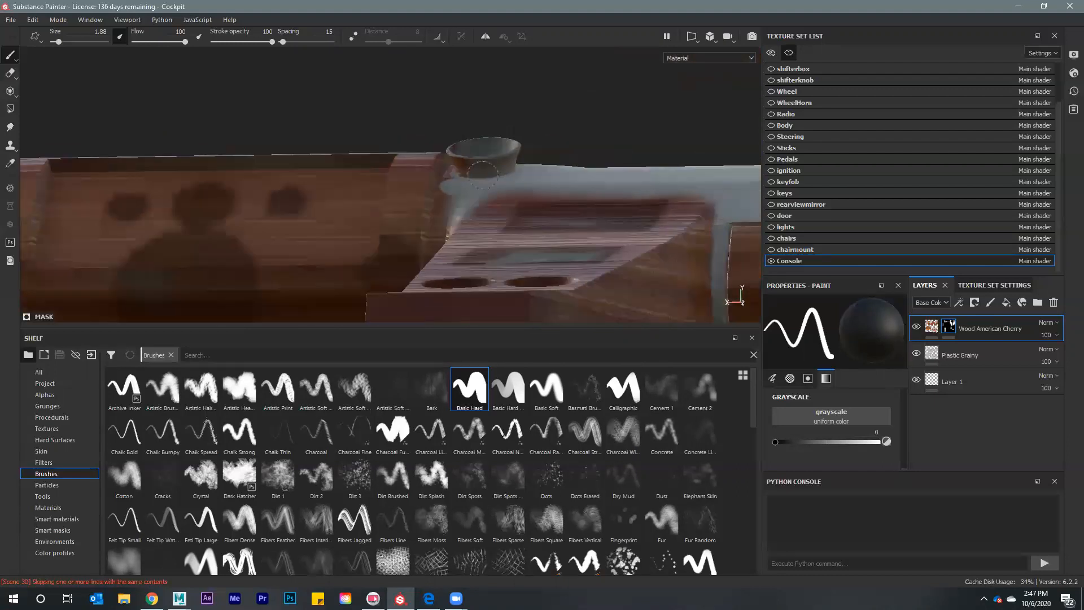
Erase wood from the narrow gap between the driver-side dashboard trim and the center console, using a 0.59 brush size
scroll(483, 175, up, 4)
mouse_move(422, 240)
mouse_down()
mouse_move(419, 258)
mouse_move(424, 220)
mouse_up()
key(bracketleft)
key(bracketleft)
key(bracketleft)
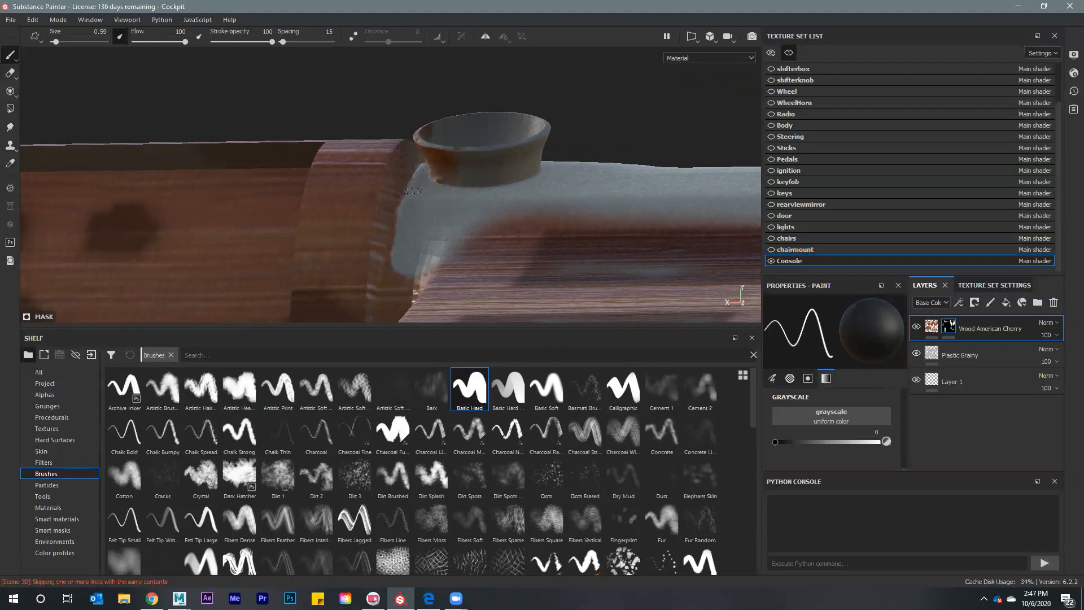
mouse_move(495, 166)
alt+mouse_down()
mouse_move(495, 145)
mouse_move(443, 144)
alt+mouse_up()
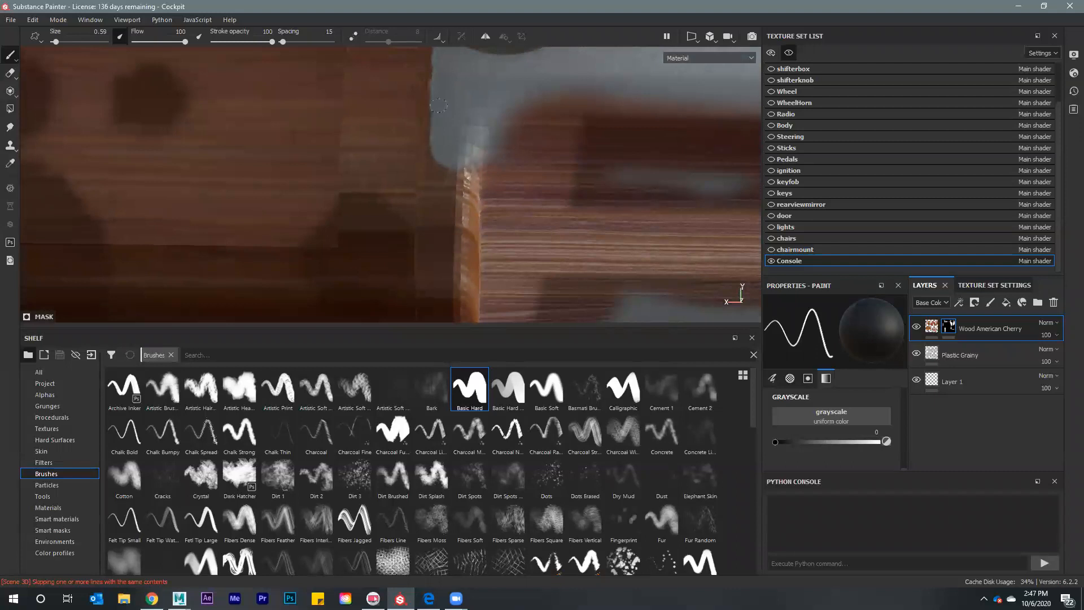
mouse_move(446, 251)
alt+middle_down()
mouse_move(463, 40)
mouse_move(457, 129)
alt+middle_up()
mouse_move(443, 83)
mouse_down()
mouse_move(451, 256)
mouse_move(438, 252)
mouse_move(475, 249)
mouse_move(457, 289)
mouse_up()
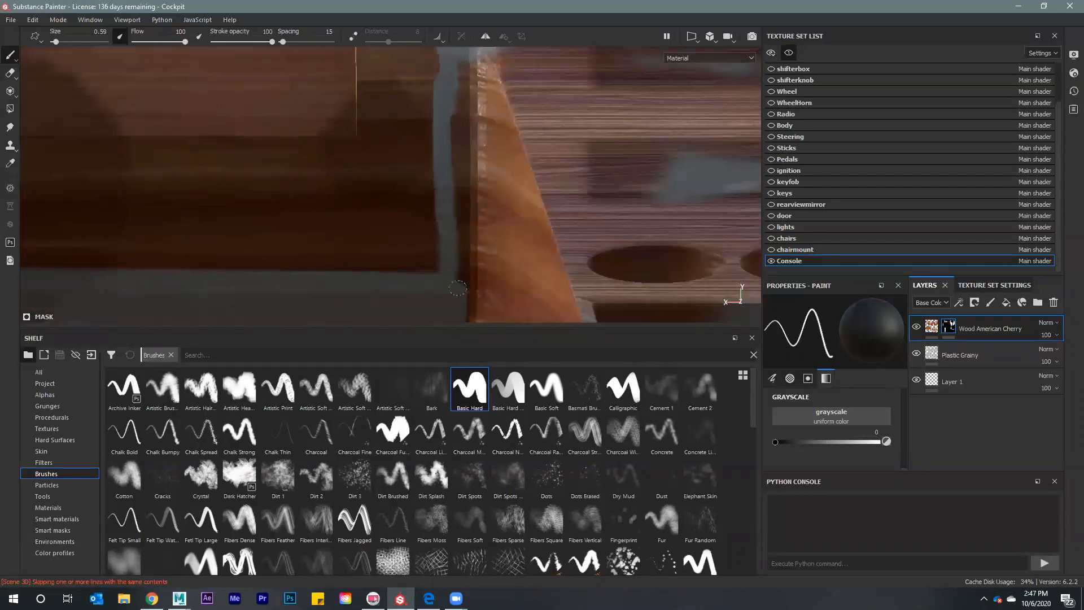
mouse_move(453, 214)
mouse_down()
mouse_move(451, 79)
mouse_move(461, 231)
mouse_up()
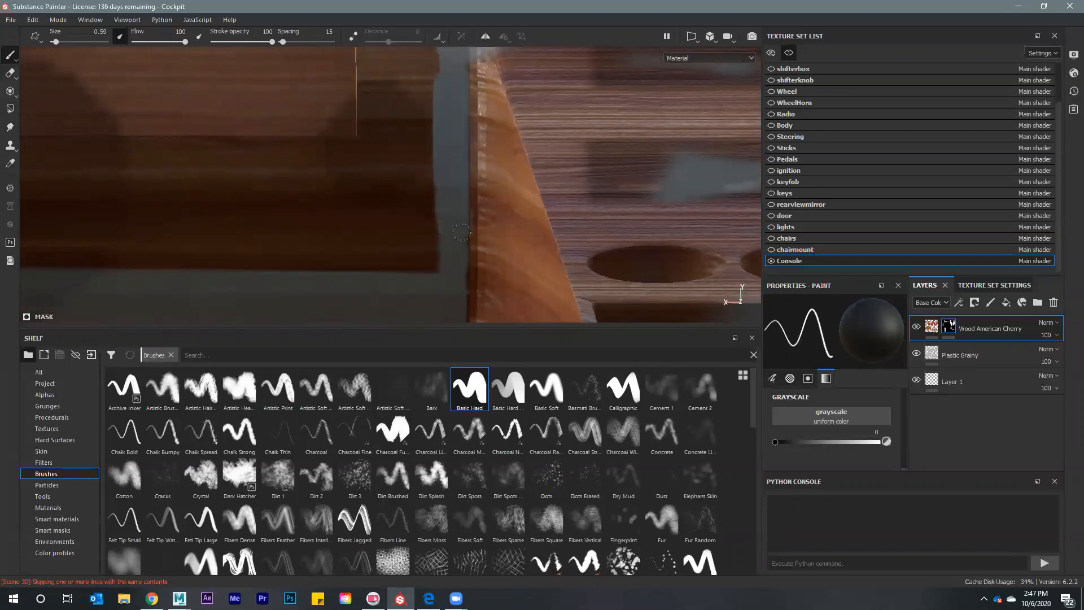
Clean the inner end of the driver-side dashboard trim by erasing leftover wood from the gap's upper part beneath the bowl
alt+drag(464, 146, 416, 166)
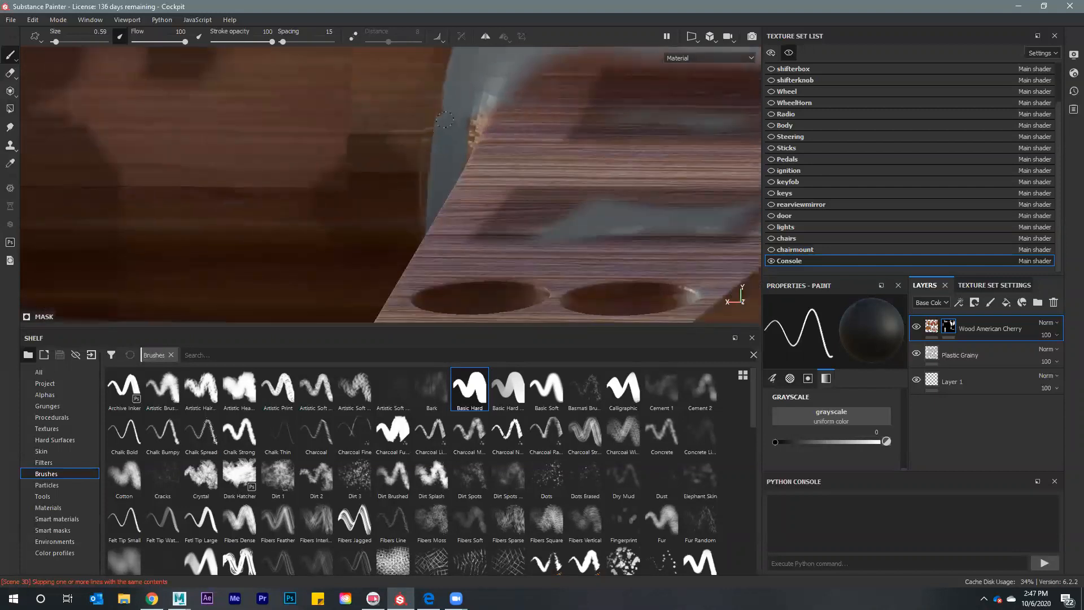
alt+drag(475, 72, 525, 149)
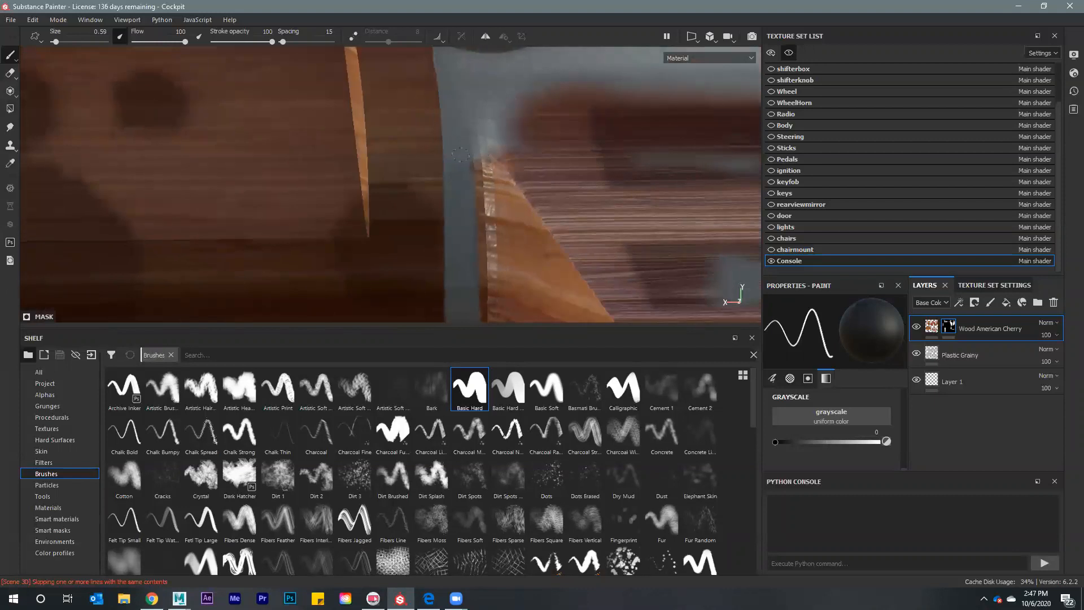
alt+middle_drag(496, 133, 467, 260)
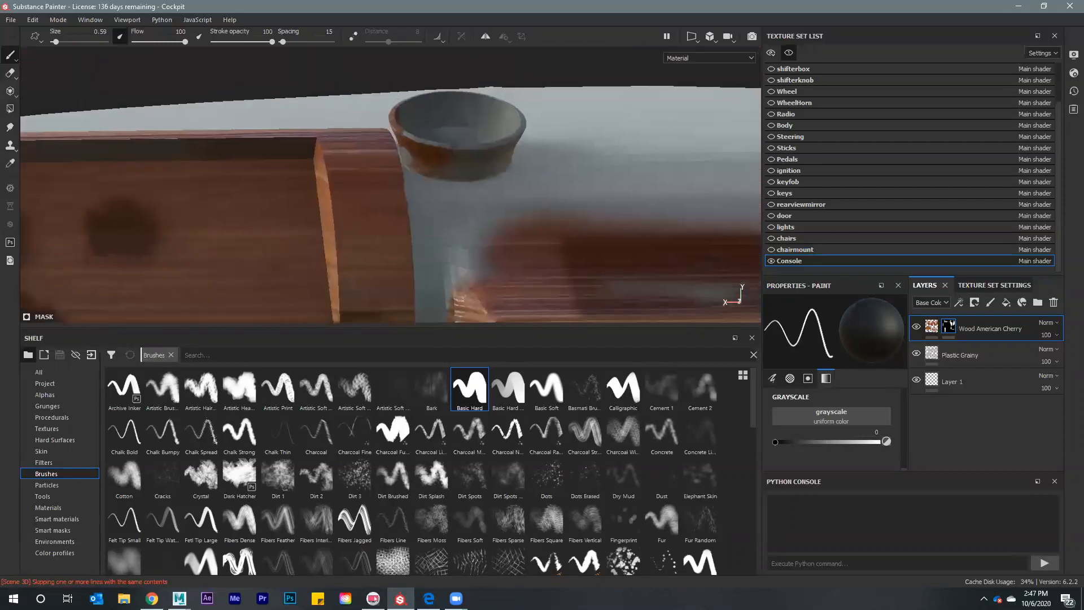
alt+drag(490, 167, 494, 151)
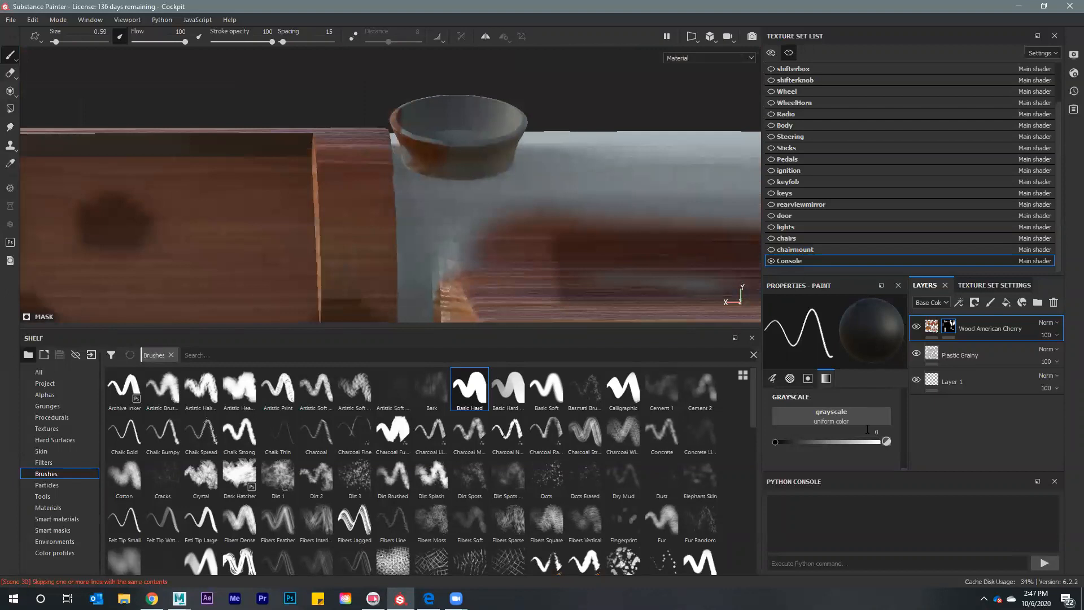
Set the grayscale value to 1 and paint wood over the small bowl on the dashboard, using a 2.47 brush size
drag(775, 442, 880, 442)
drag(457, 121, 413, 108)
ctrl+right_drag(435, 105, 465, 108)
mouse_move(466, 108)
mouse_down()
mouse_move(424, 112)
mouse_move(497, 128)
mouse_move(446, 144)
mouse_move(474, 148)
mouse_move(504, 131)
mouse_move(481, 126)
mouse_move(510, 124)
mouse_up()
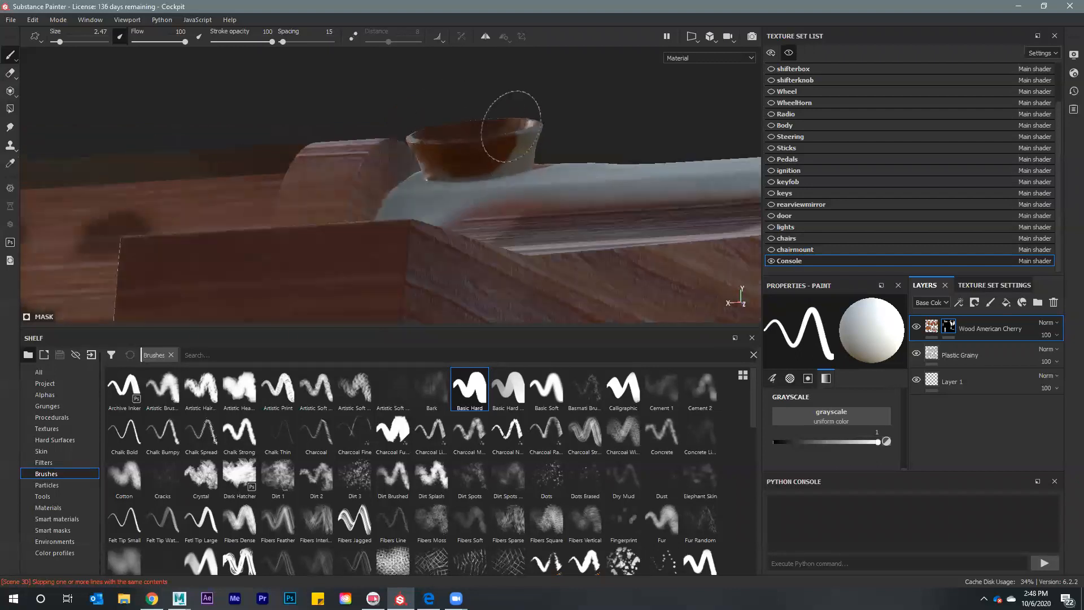
ctrl+right_drag(515, 127, 497, 127)
mouse_move(495, 131)
mouse_down()
mouse_move(532, 128)
mouse_move(516, 157)
mouse_move(534, 150)
mouse_move(408, 154)
mouse_move(500, 148)
mouse_up()
Cover the remaining unpainted patches on the bowl's interior and outer wall with wood, using a 1.37 brush size
mouse_move(341, 151)
alt+mouse_down()
mouse_move(452, 220)
mouse_move(502, 157)
mouse_move(539, 148)
mouse_move(530, 110)
mouse_move(556, 90)
mouse_move(545, 115)
mouse_move(488, 115)
alt+mouse_up()
mouse_move(492, 173)
alt+mouse_down()
mouse_move(433, 191)
mouse_move(466, 175)
alt+mouse_up()
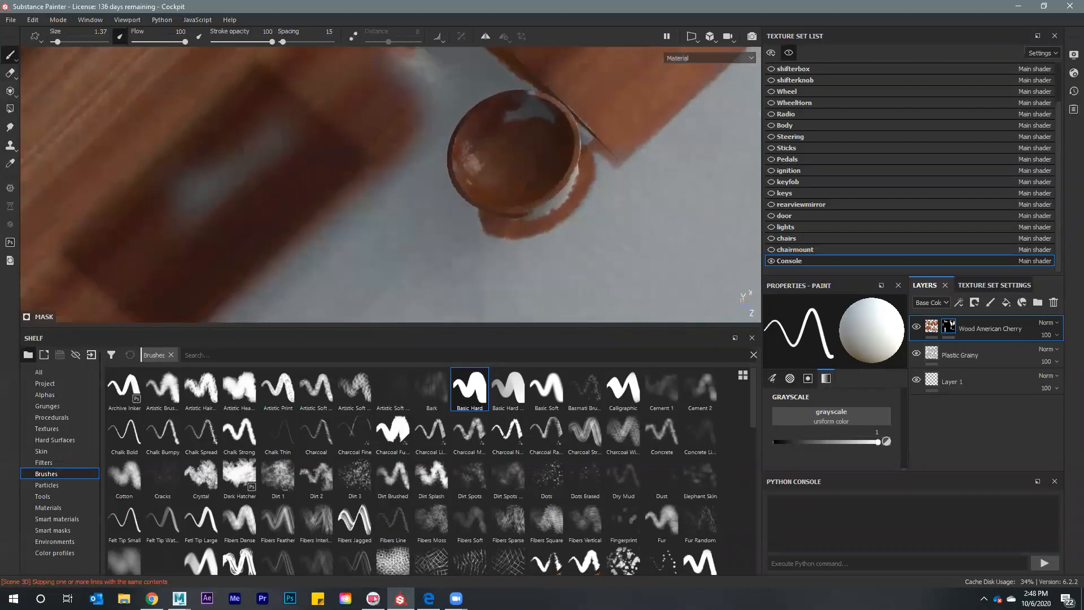
alt+drag(559, 158, 449, 183)
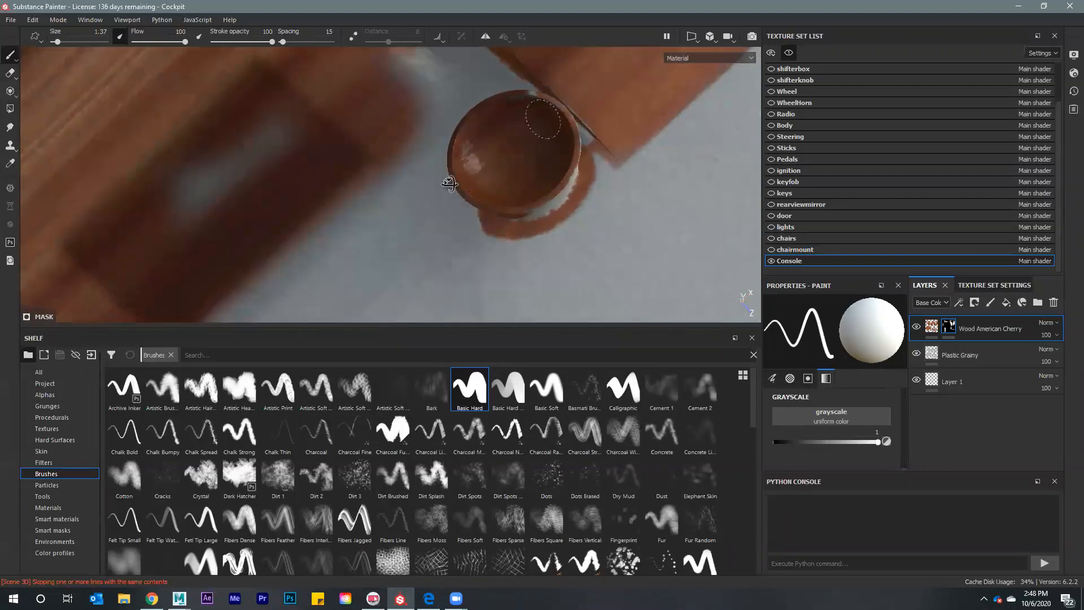
alt+drag(547, 170, 322, 138)
mouse_move(666, 148)
alt+mouse_down()
mouse_move(542, 158)
mouse_move(519, 194)
mouse_move(502, 194)
mouse_move(456, 148)
mouse_move(495, 129)
alt+mouse_up()
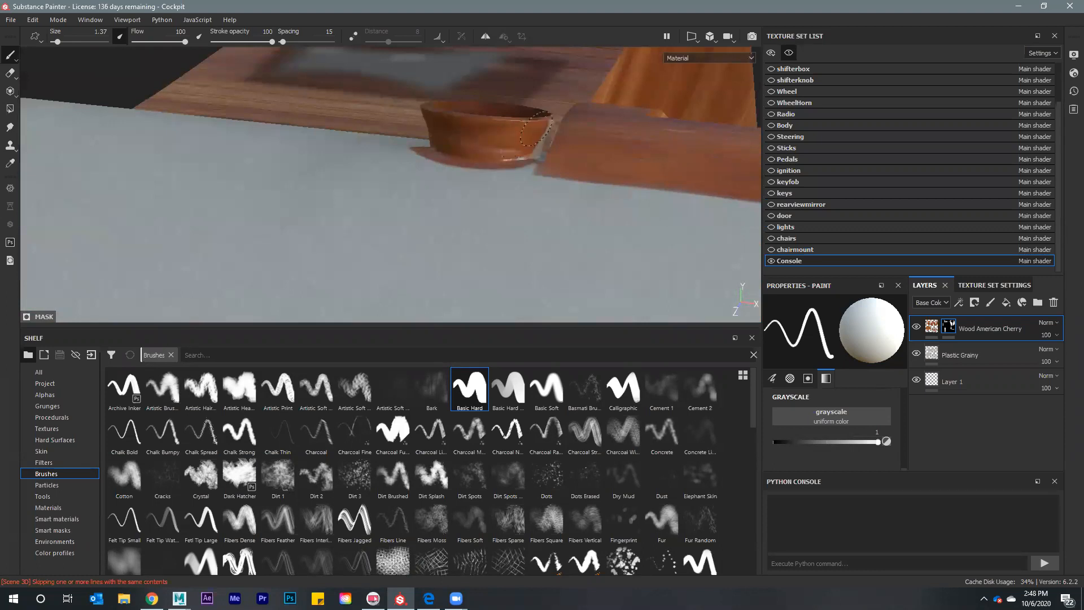
alt+drag(458, 159, 513, 138)
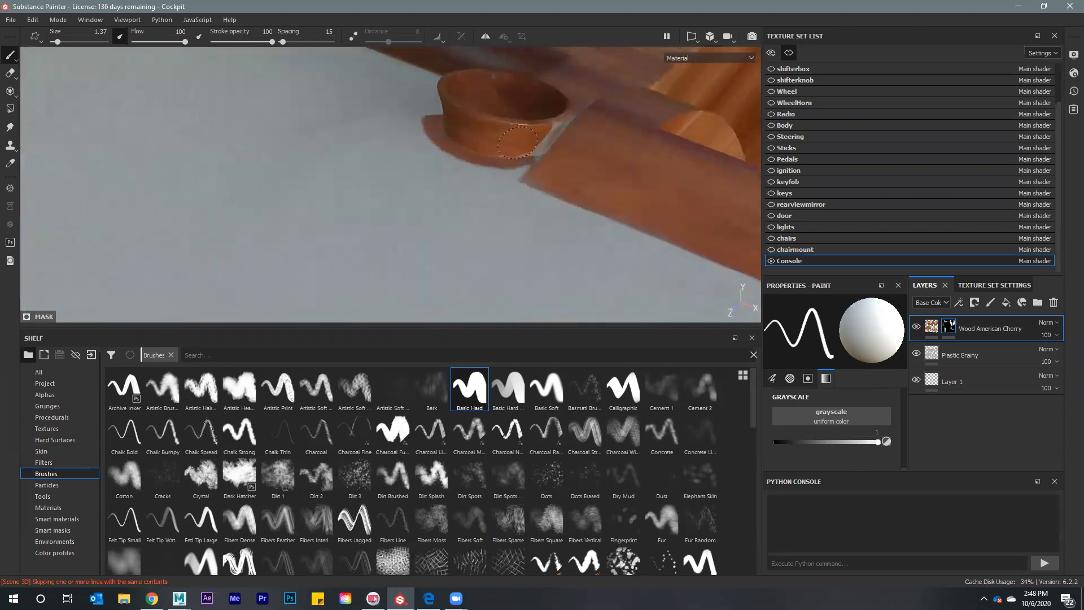
Fill the bare strip of the bowl's outer wall facing the driver-side dashboard trim with wood
alt+drag(310, 133, 610, 176)
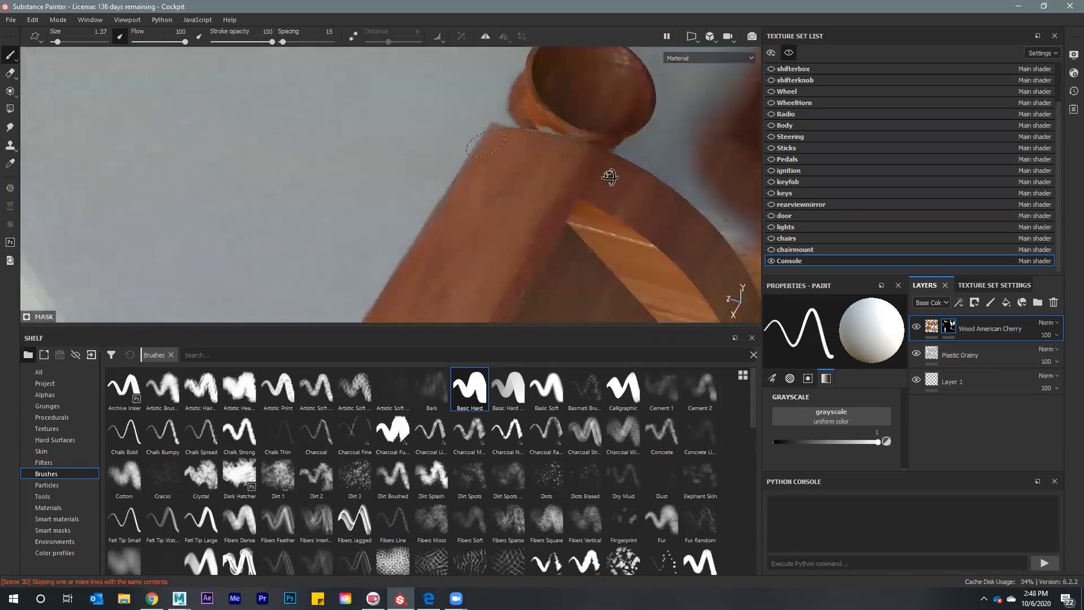
alt+drag(405, 138, 636, 196)
alt+middle_drag(636, 196, 456, 192)
mouse_move(456, 191)
alt+mouse_down()
mouse_move(493, 141)
mouse_move(446, 133)
alt+mouse_up()
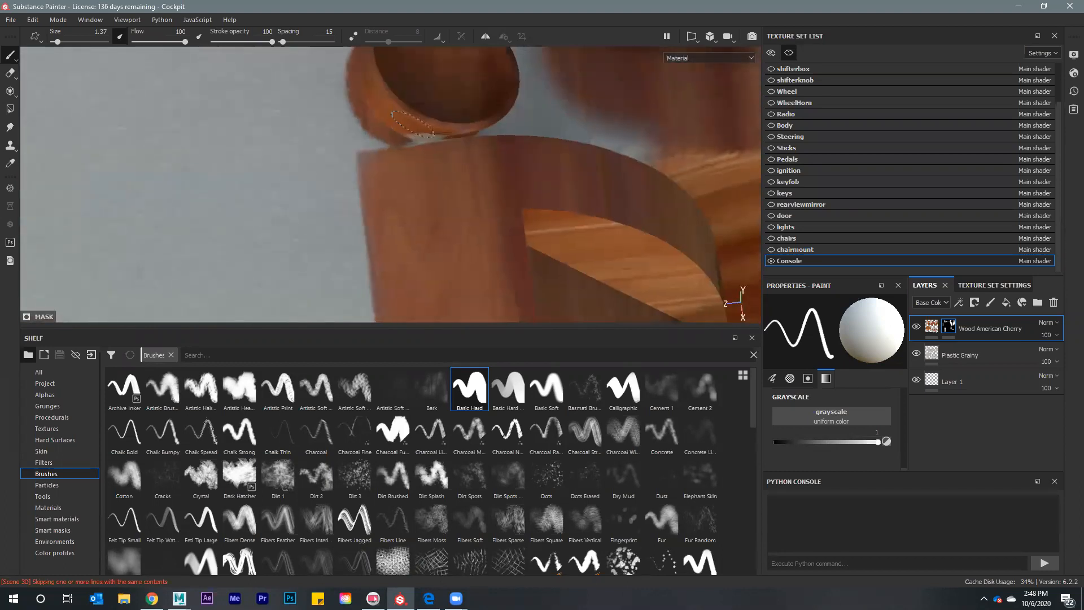
click(424, 138)
alt+drag(525, 134, 310, 75)
alt+middle_drag(429, 130, 343, 217)
alt+drag(344, 218, 475, 190)
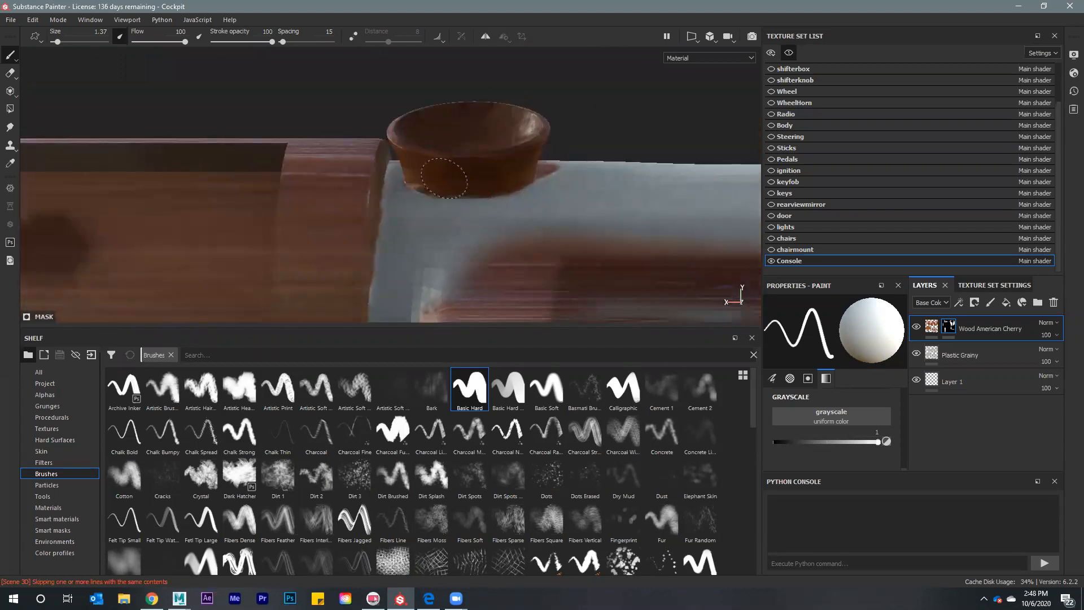
Set the grayscale value to 0 and erase wood overspill from the dashboard surface around the bowl's base
mouse_move(563, 172)
alt+mouse_down()
mouse_move(542, 186)
mouse_move(621, 226)
alt+mouse_up()
drag(847, 441, 766, 443)
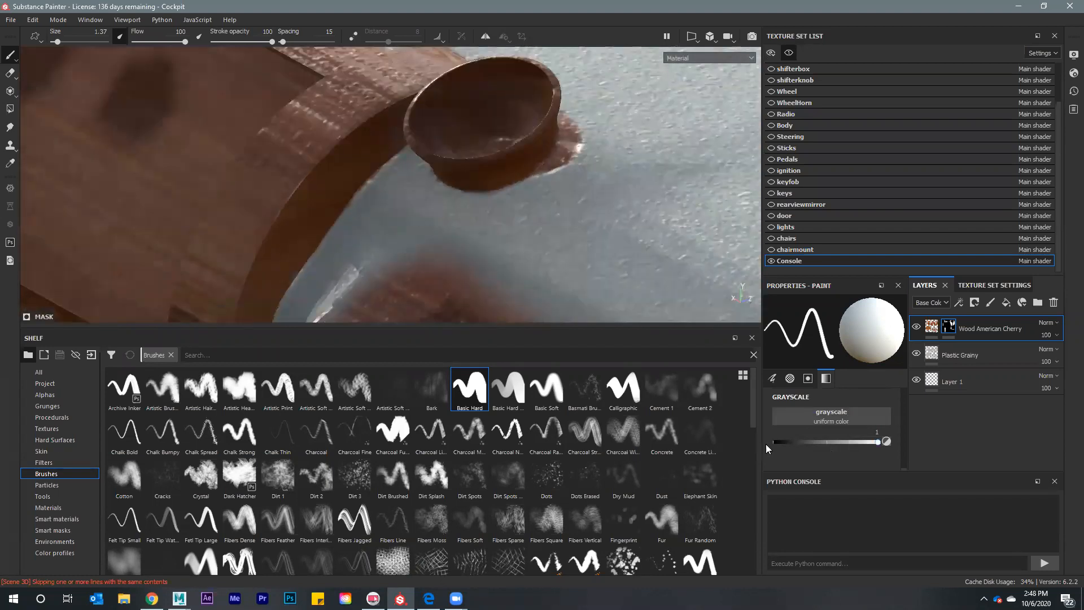
drag(559, 184, 585, 108)
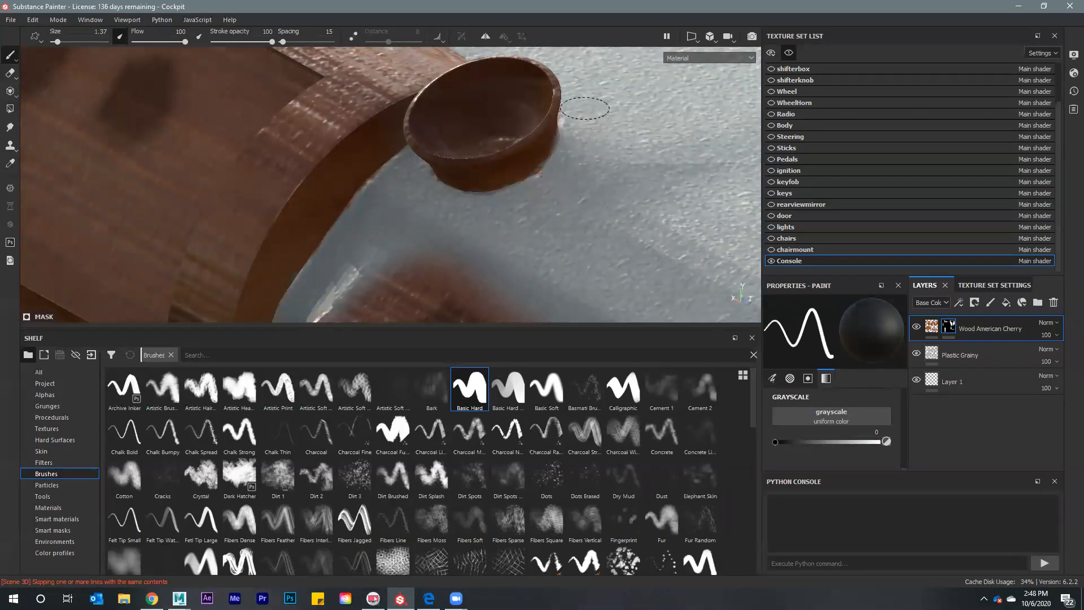
mouse_move(552, 184)
alt+mouse_down()
mouse_move(588, 194)
mouse_move(531, 206)
mouse_move(637, 182)
alt+mouse_up()
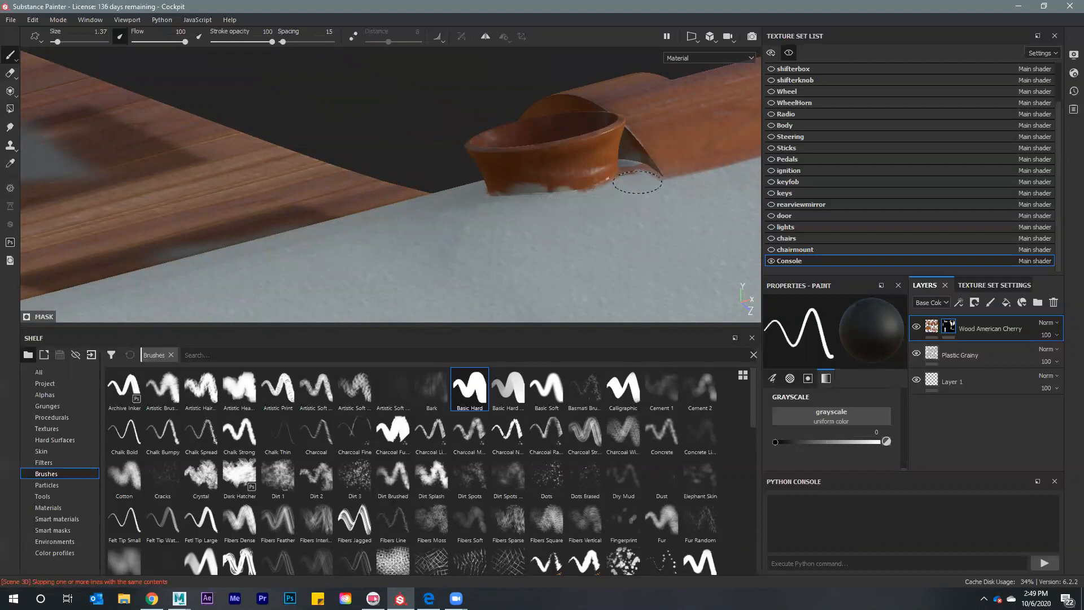
Erase the wood overspill between the bowl and the dashboard trim's corner, using a 0.59 brush size
alt+drag(580, 166, 653, 239)
key(bracketleft)
drag(610, 163, 600, 169)
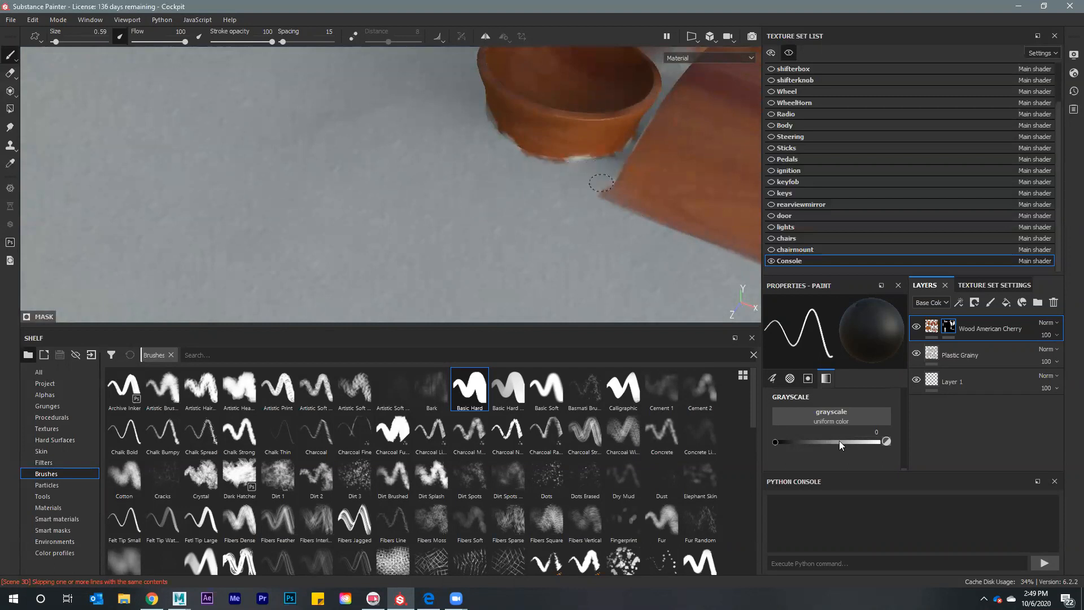
Set the grayscale value to 1 and fill the bare spots along the bowl's lower rim with wood
mouse_move(578, 201)
alt+mouse_down()
mouse_move(457, 203)
mouse_move(497, 220)
alt+mouse_up()
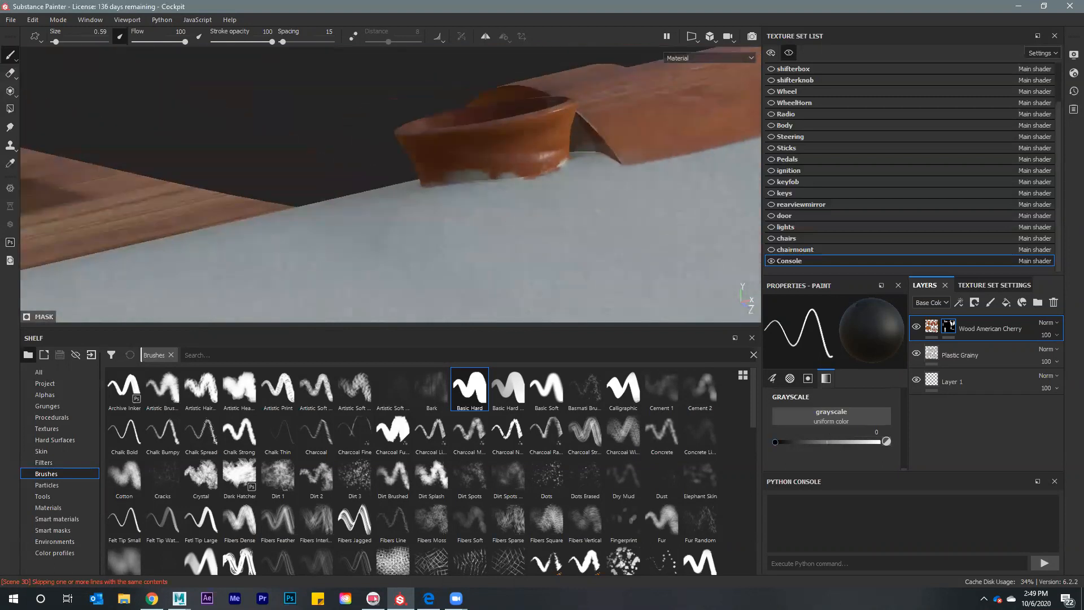
drag(775, 441, 882, 442)
mouse_move(475, 171)
mouse_down()
mouse_move(430, 171)
mouse_move(488, 163)
mouse_up()
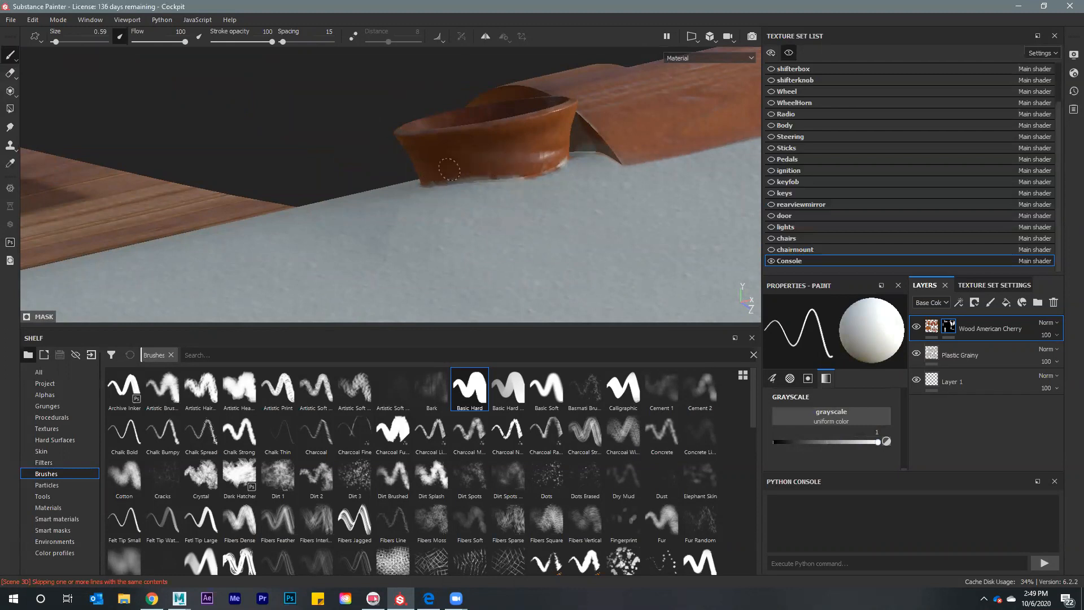
drag(461, 171, 512, 173)
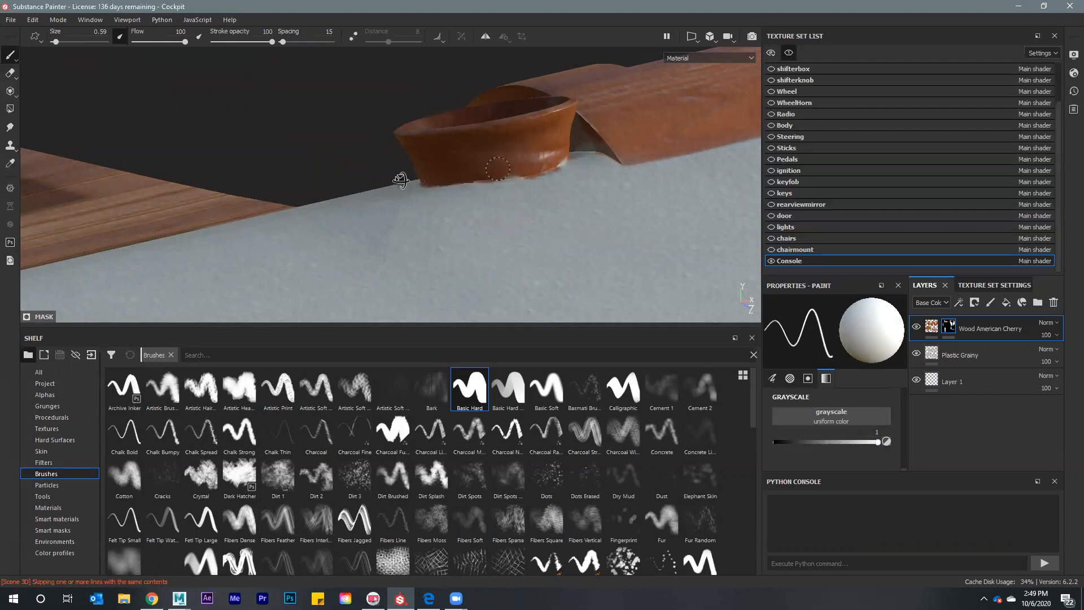
mouse_move(745, 145)
alt+mouse_down()
mouse_move(527, 162)
mouse_move(564, 136)
mouse_move(573, 184)
mouse_move(486, 175)
mouse_move(516, 184)
alt+mouse_up()
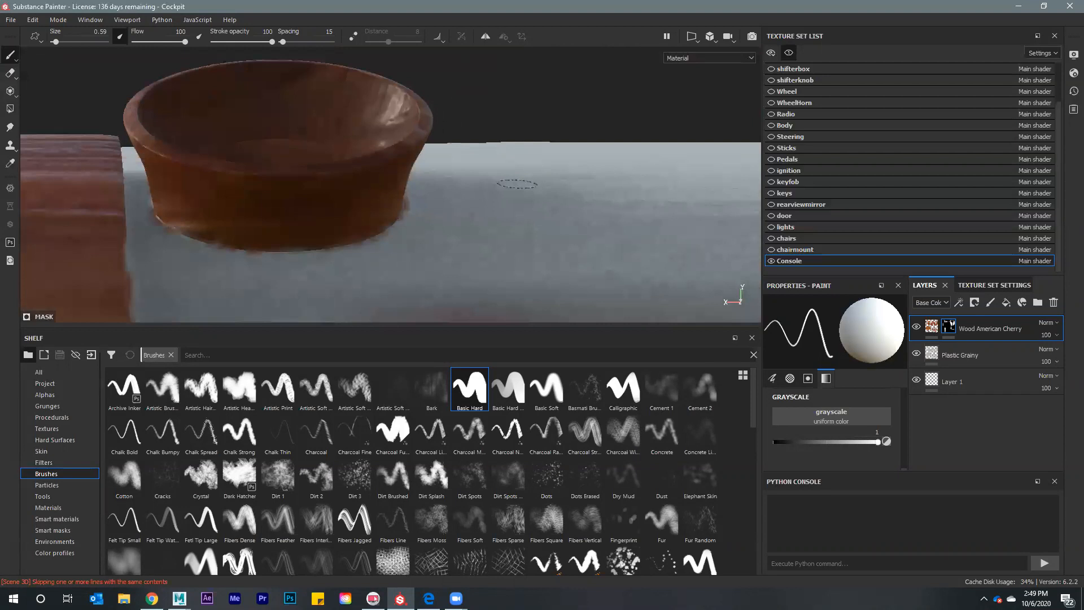
Show all texture sets again to view the wood-trimmed dashboard and console within the full cockpit
scroll(515, 185, down, 3)
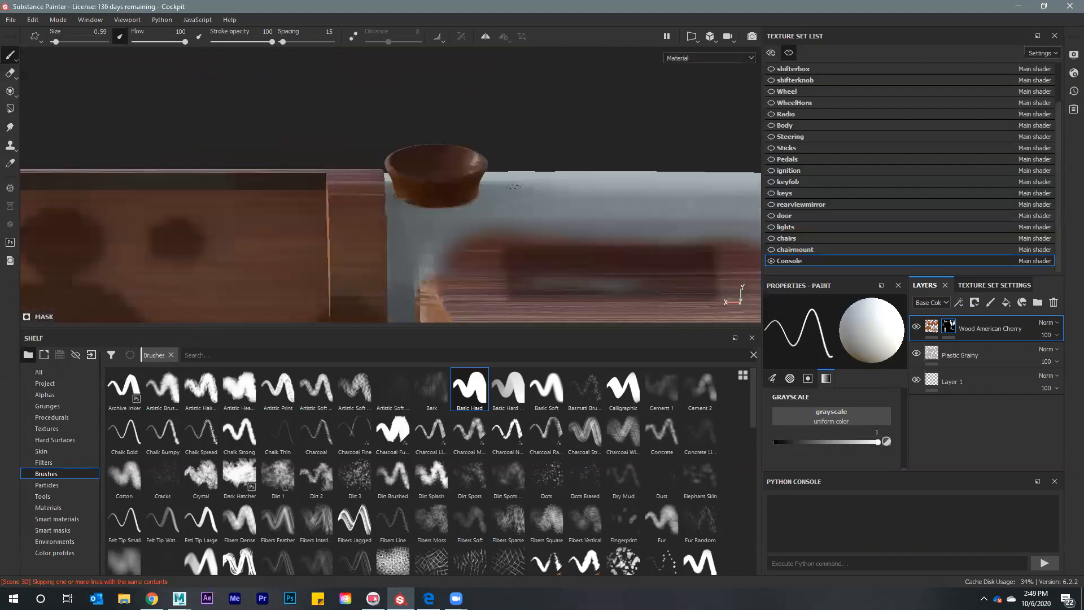
scroll(513, 186, down, 5)
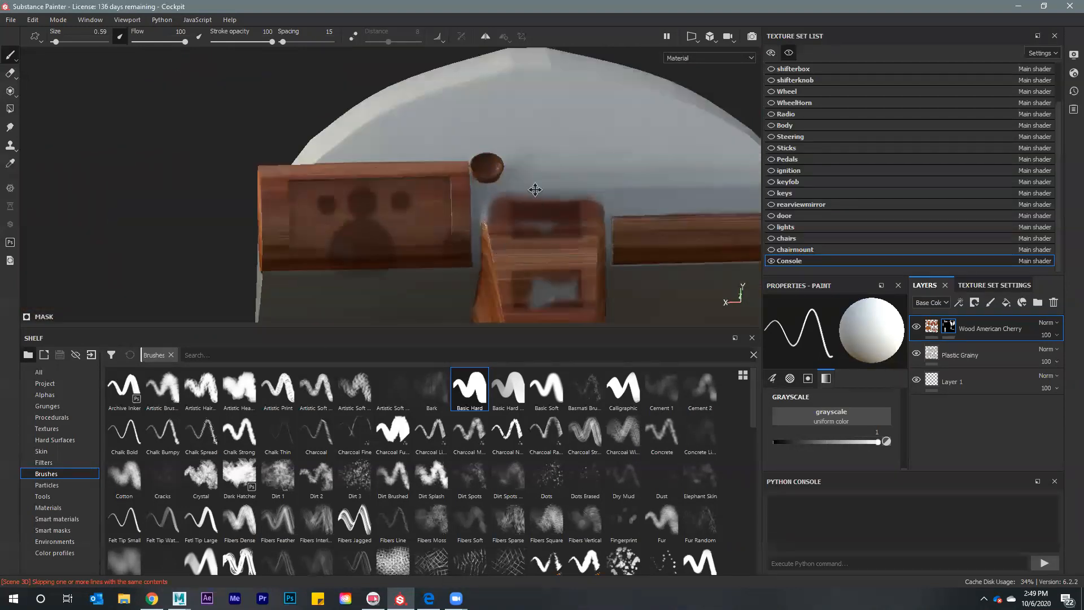
key(alt+q)
alt+middle_drag(535, 190, 512, 102)
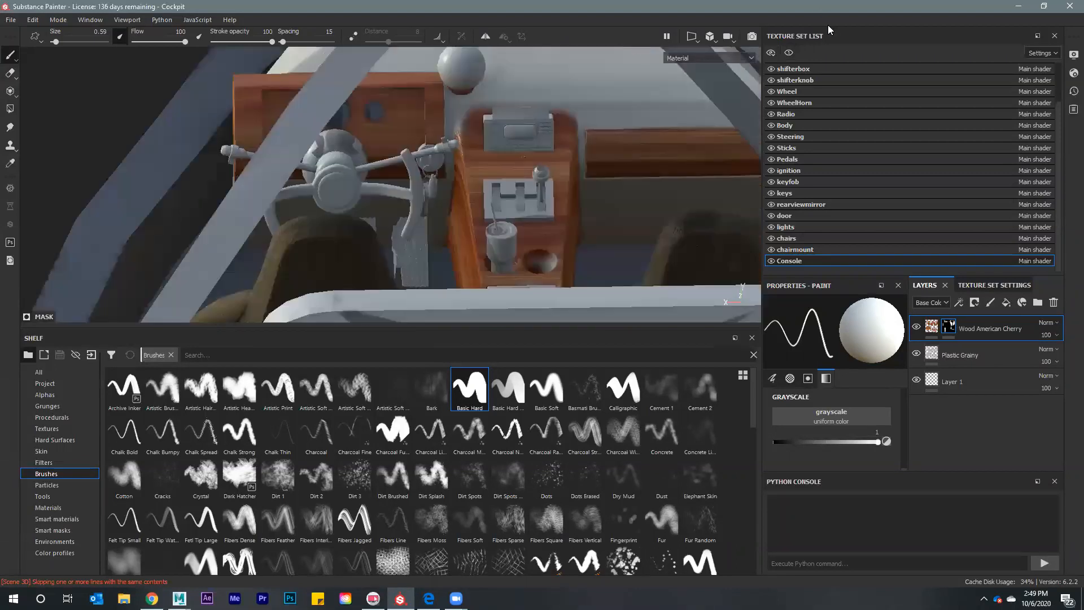
Isolate the Console texture set and fill the console's upper edge and corners with wood, using 2.47 and 1.88 brush sizes
click(771, 53)
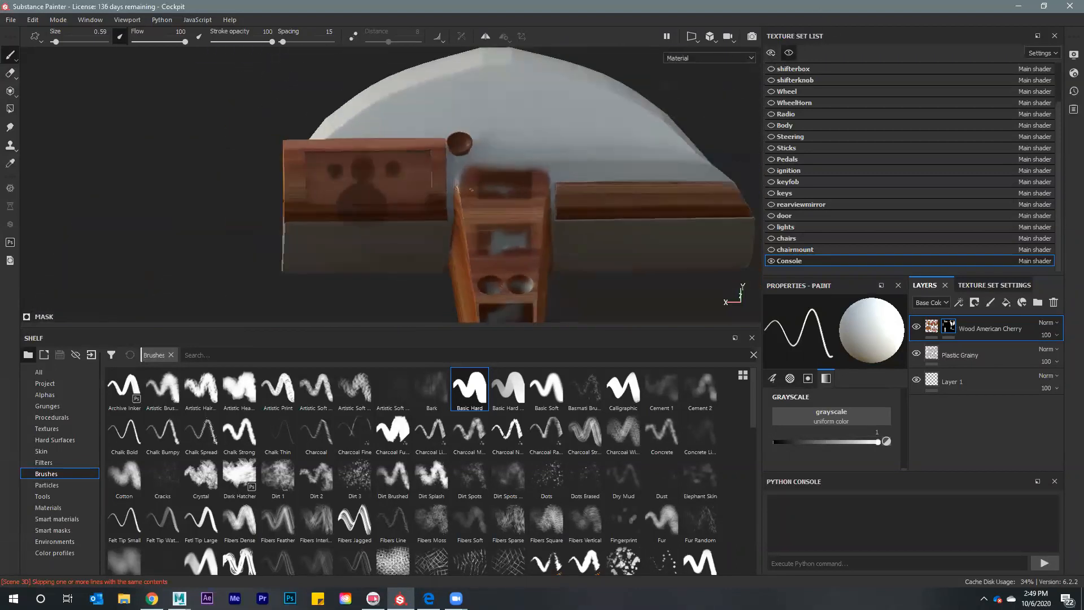
scroll(472, 192, up, 4)
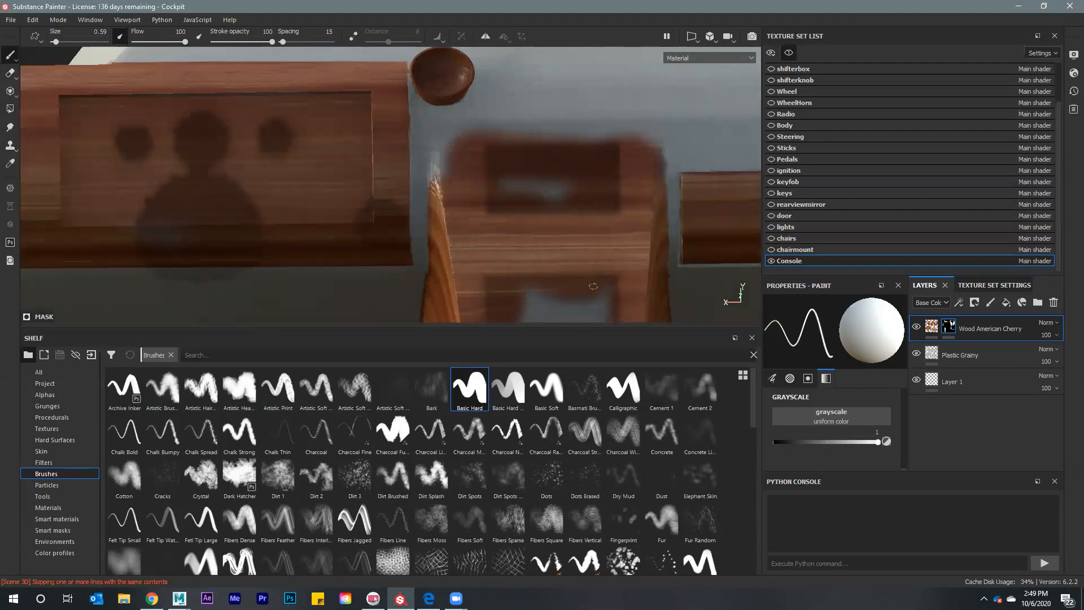
key(bracketright)
key(bracketright)
key(bracketright)
key(bracketright)
key(bracketright)
key(bracketright)
key(bracketright)
key(bracketright)
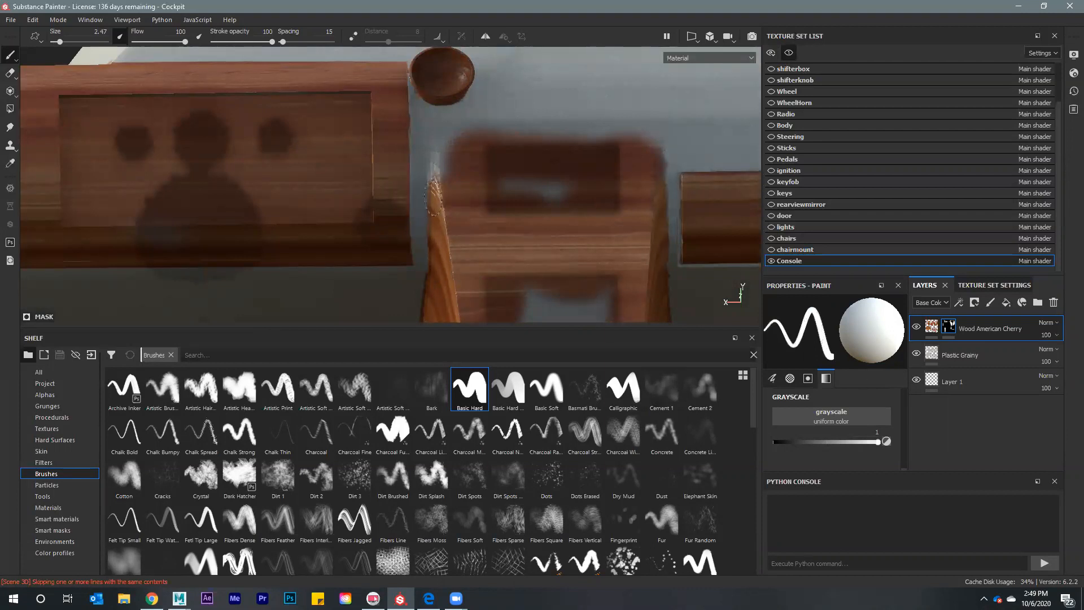
mouse_move(483, 187)
alt+mouse_down()
mouse_move(443, 191)
mouse_move(439, 142)
alt+mouse_up()
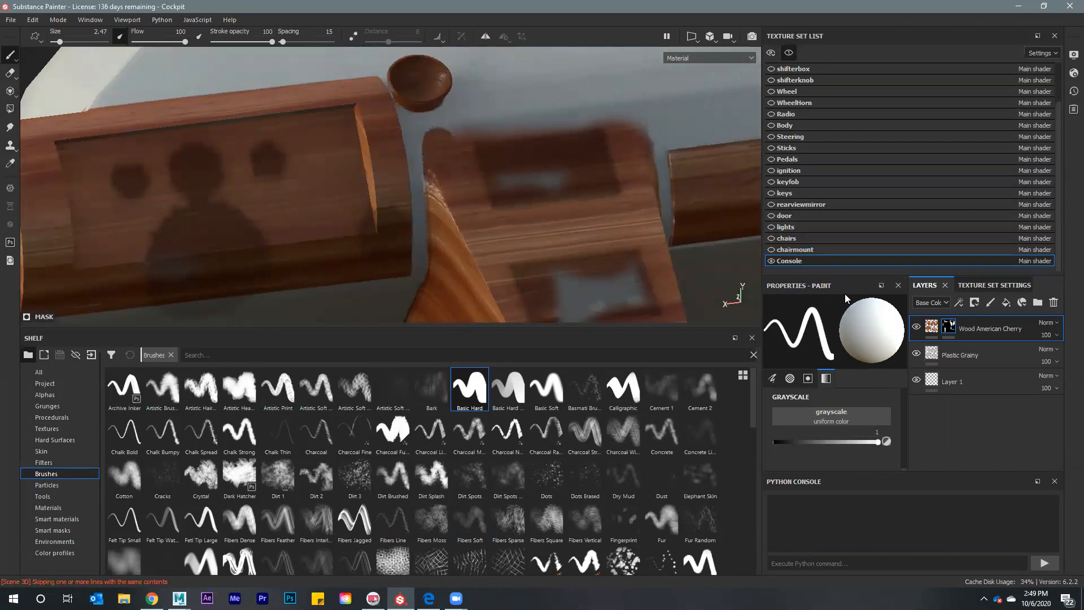
alt+drag(718, 268, 694, 295)
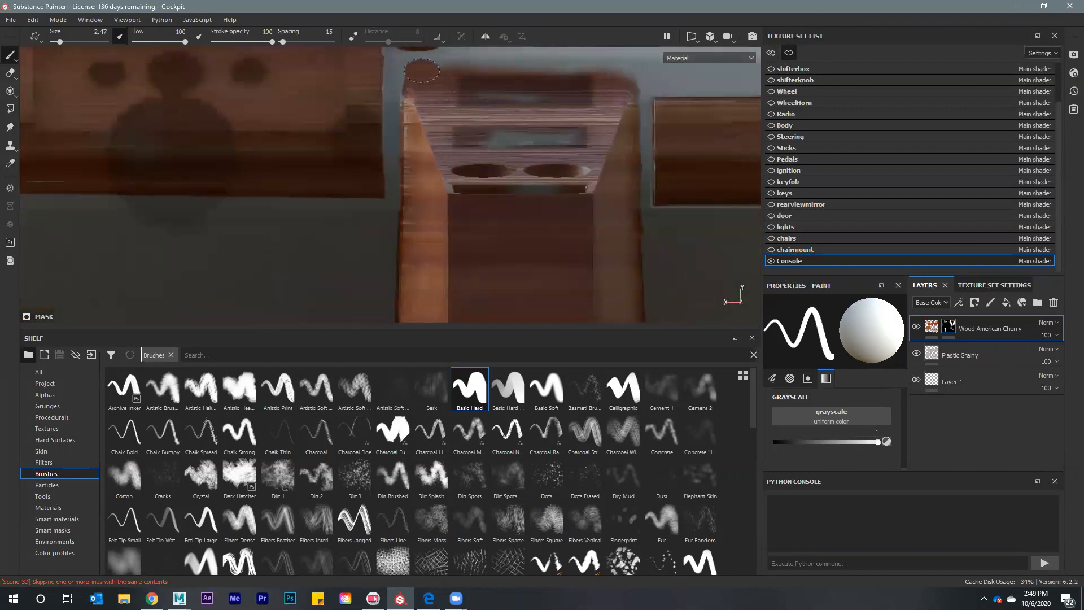
shift+click(616, 71)
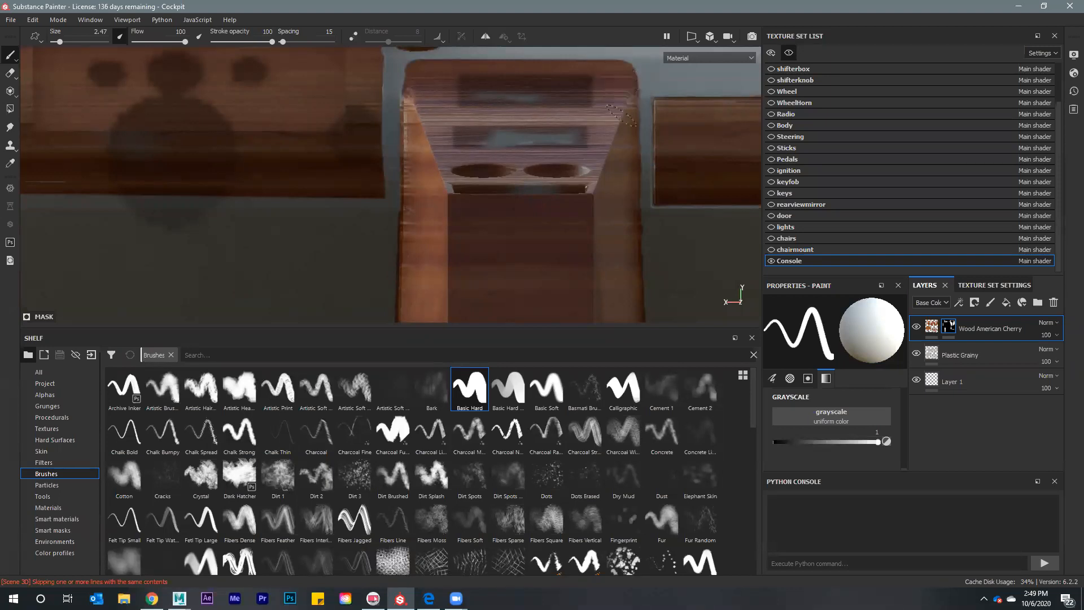
mouse_move(552, 145)
alt+mouse_down()
mouse_move(629, 155)
mouse_move(564, 160)
mouse_move(480, 114)
mouse_move(449, 144)
alt+mouse_up()
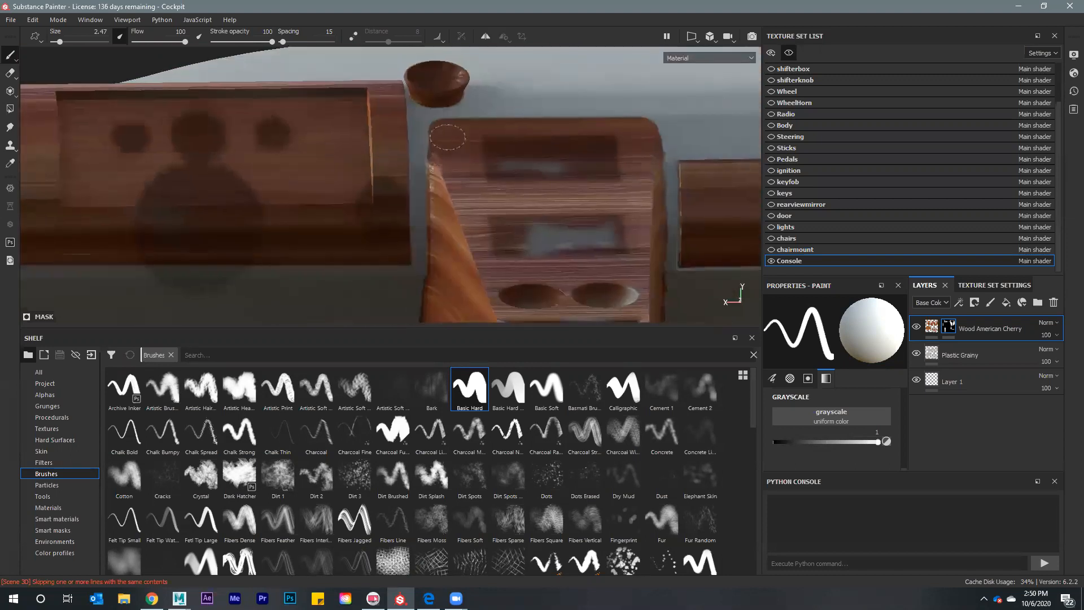
key(bracketleft)
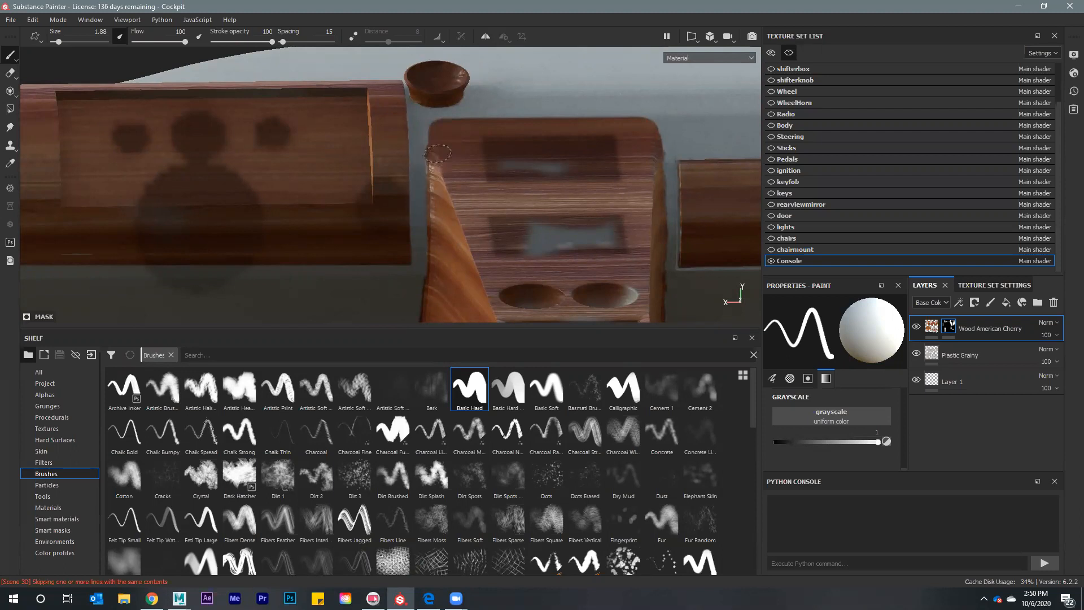
mouse_move(542, 150)
alt+mouse_down()
mouse_move(450, 164)
mouse_move(641, 230)
mouse_move(549, 192)
mouse_move(574, 189)
mouse_move(513, 187)
mouse_move(530, 212)
mouse_move(497, 220)
mouse_move(566, 230)
mouse_move(368, 244)
mouse_move(359, 273)
mouse_move(539, 232)
mouse_move(514, 164)
alt+mouse_up()
Fill the bare patches in the console's radio, shifter and end tray recesses with wood, using a 4.72 brush size
scroll(497, 220, down, 10)
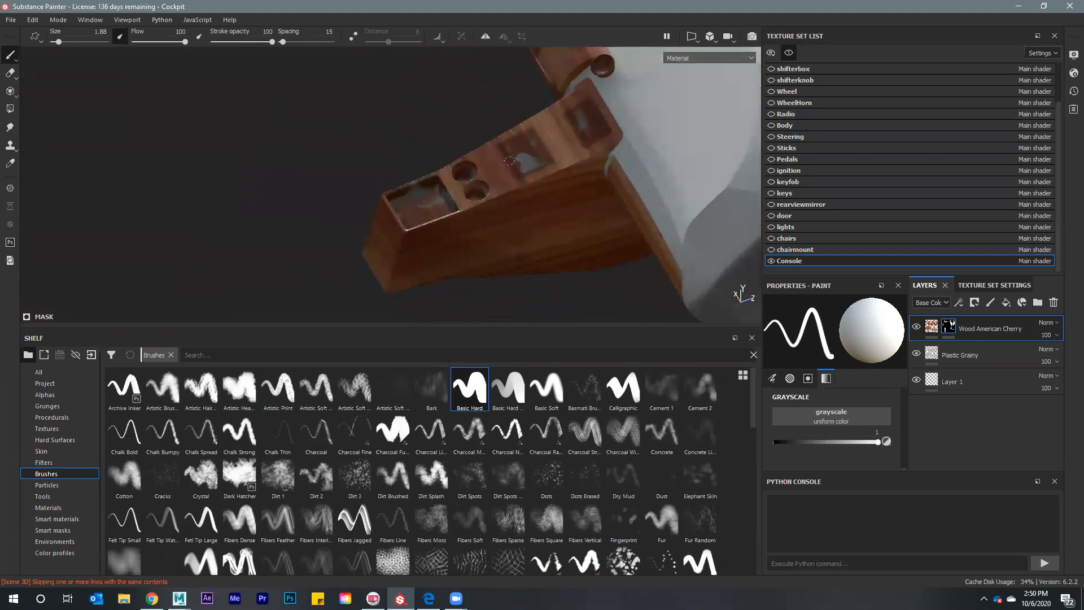
ctrl+right_drag(510, 161, 522, 161)
drag(531, 161, 523, 156)
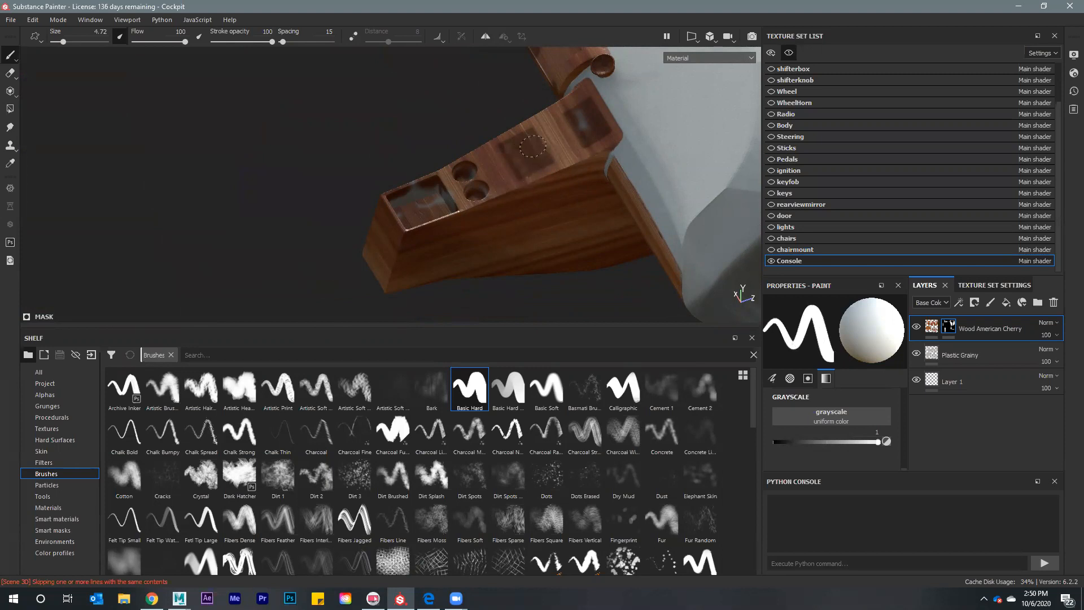
mouse_move(480, 195)
mouse_down()
mouse_move(420, 192)
mouse_move(415, 248)
mouse_move(313, 191)
mouse_up()
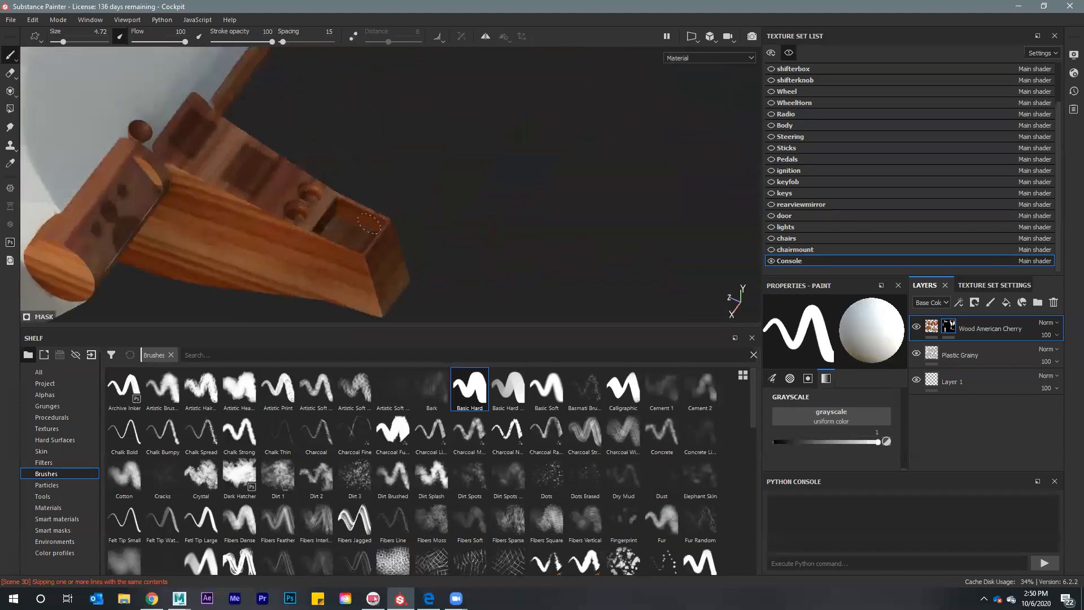
mouse_move(443, 235)
alt+mouse_down()
mouse_move(368, 228)
mouse_move(587, 278)
mouse_move(600, 243)
mouse_move(404, 262)
mouse_move(373, 249)
mouse_move(496, 194)
mouse_move(443, 201)
mouse_move(476, 244)
mouse_move(517, 239)
alt+mouse_up()
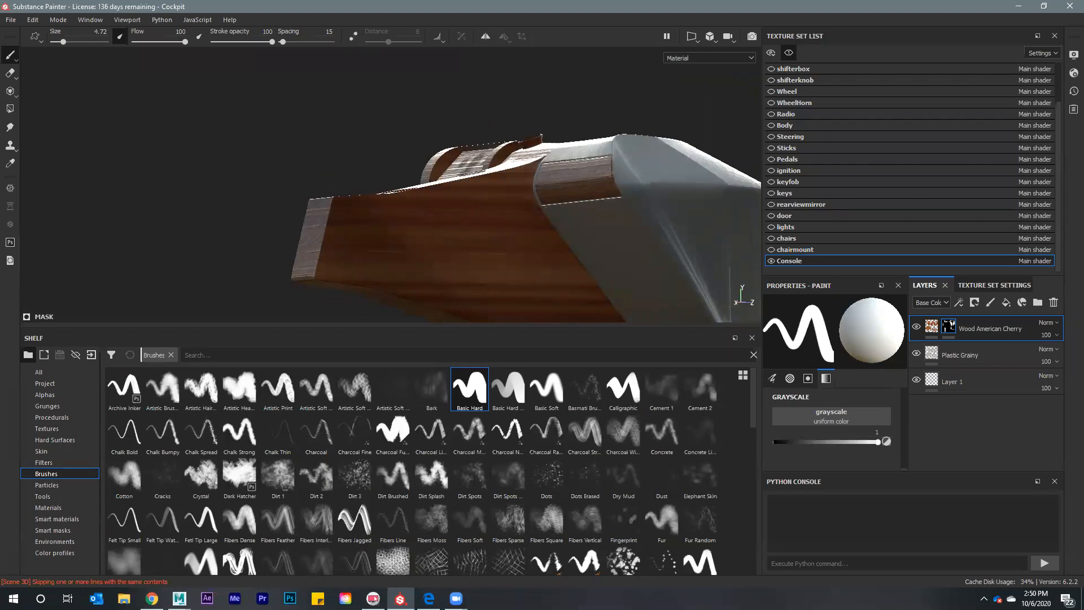
alt+drag(364, 183, 613, 197)
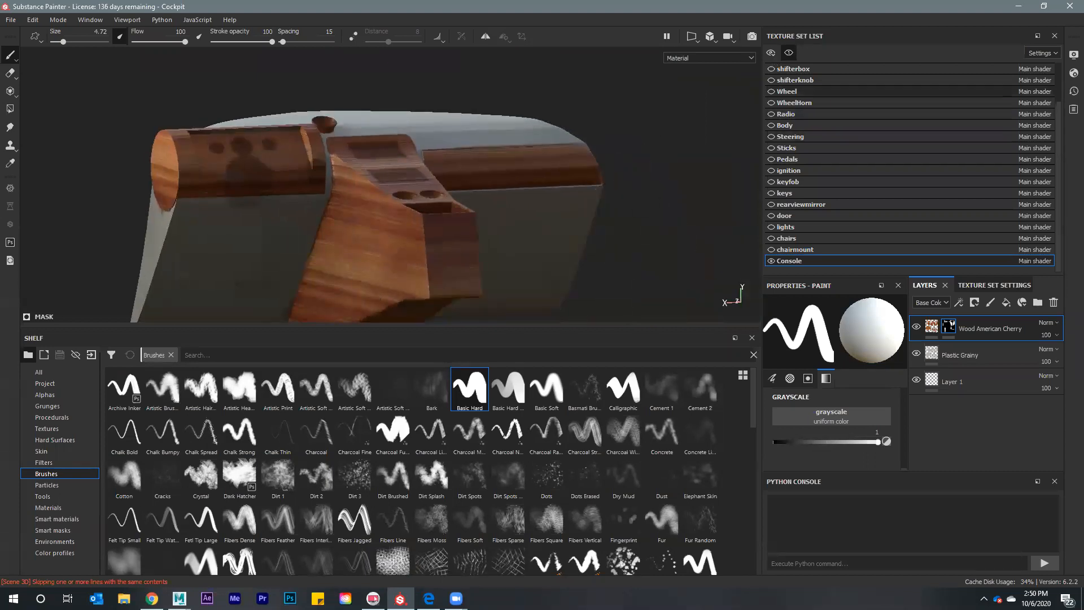
Show all texture sets again and inspect the wood-trimmed dashboard and console within the full cockpit from the driver's side
click(772, 52)
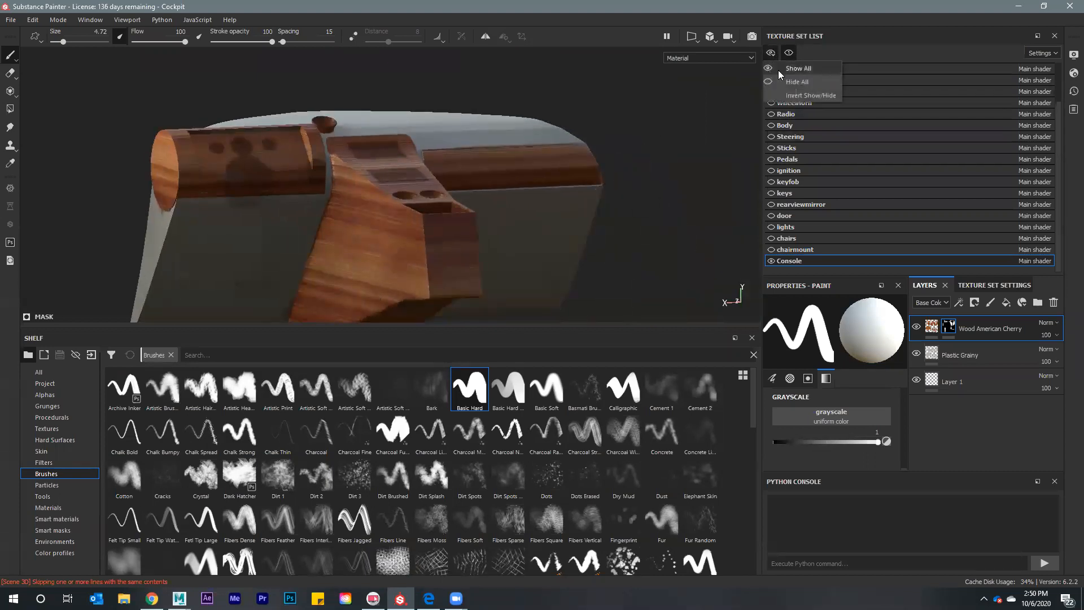
click(795, 70)
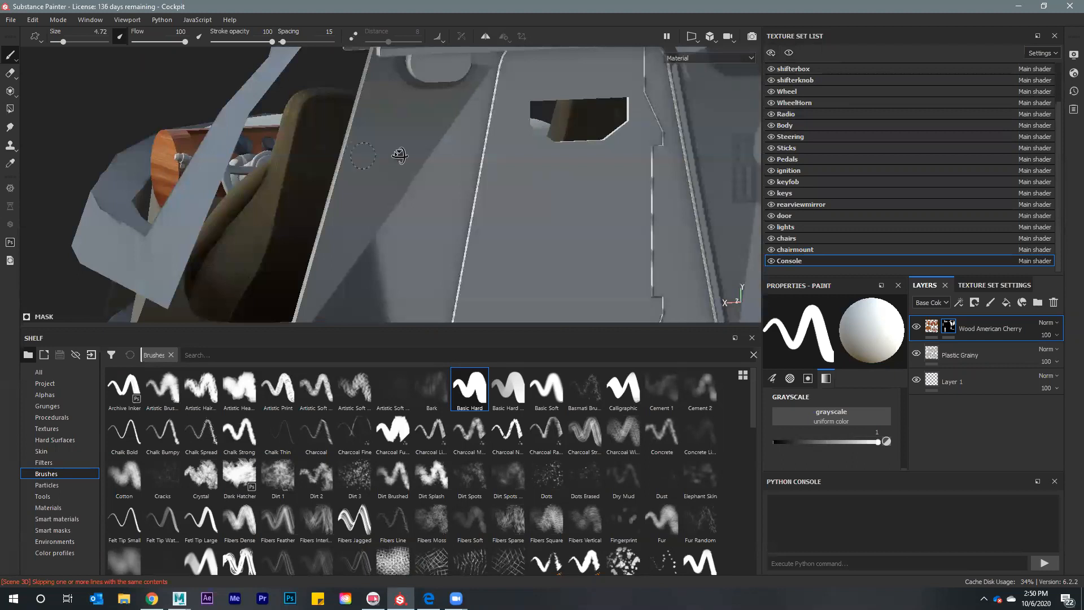
alt+drag(418, 175, 380, 175)
scroll(380, 175, down, 5)
alt+drag(418, 230, 440, 249)
scroll(391, 234, up, 5)
alt+drag(478, 201, 423, 211)
scroll(424, 212, down, 3)
scroll(420, 213, up, 3)
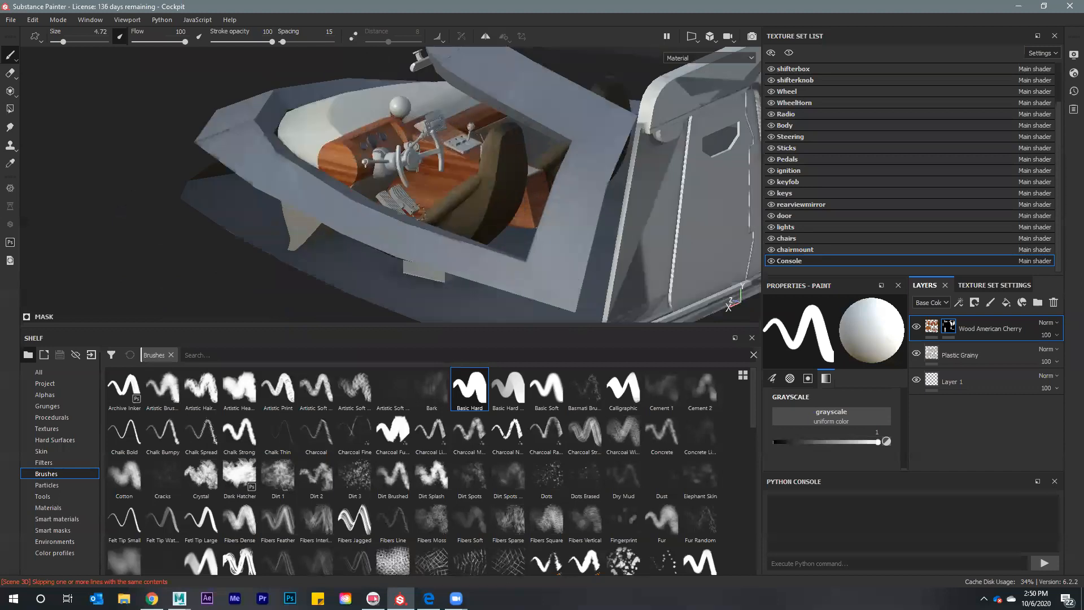
scroll(400, 244, up, 3)
scroll(399, 245, up, 3)
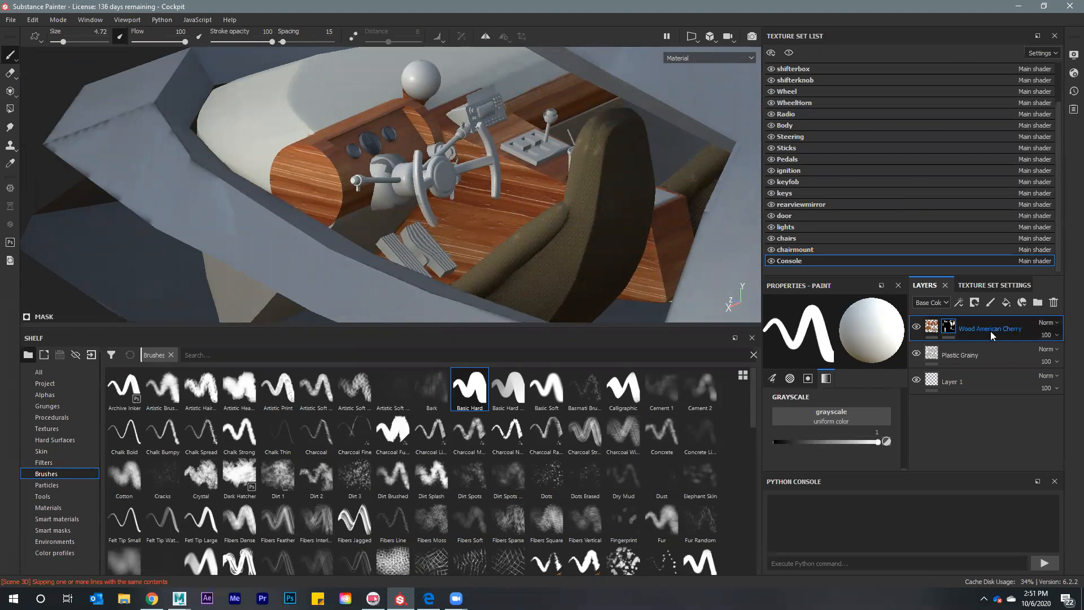
Add a fill layer above the Wood American Cherry layer and set its base color to a dark grey
click(1006, 304)
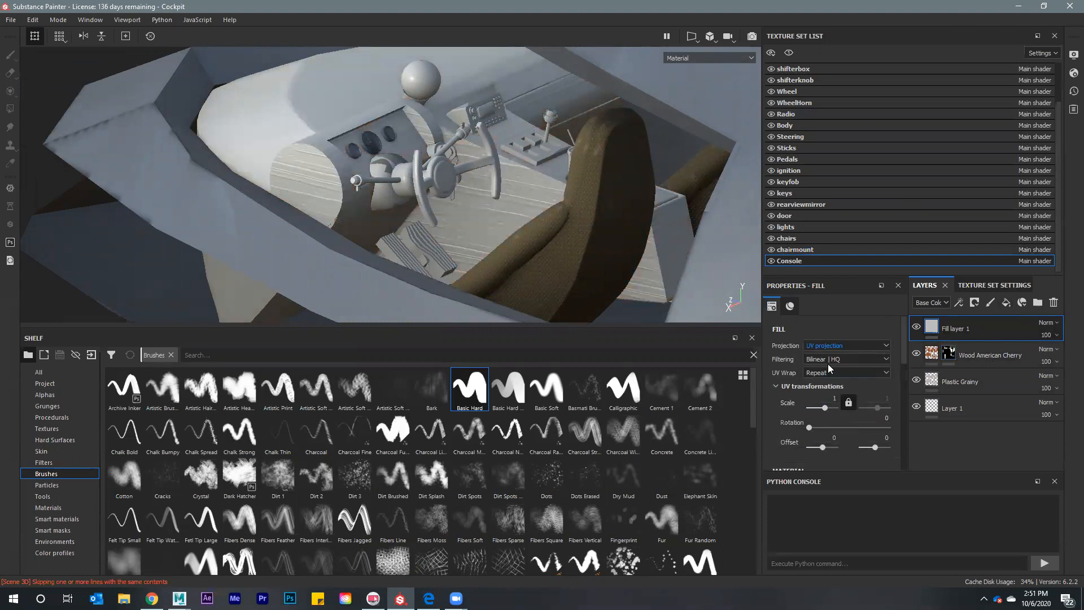
scroll(824, 427, down, 4)
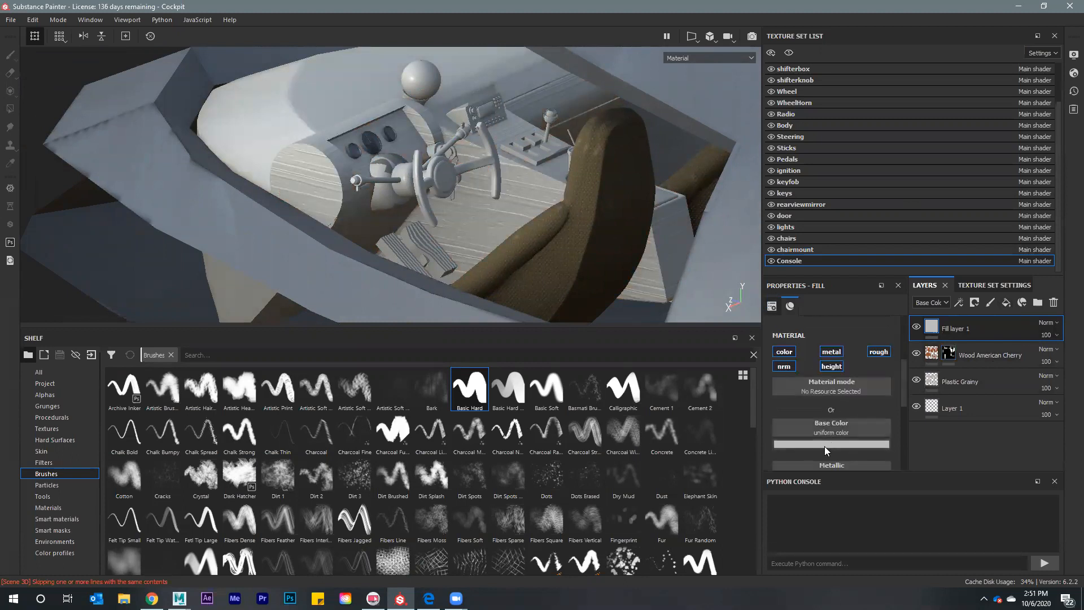
click(824, 444)
drag(831, 499, 825, 539)
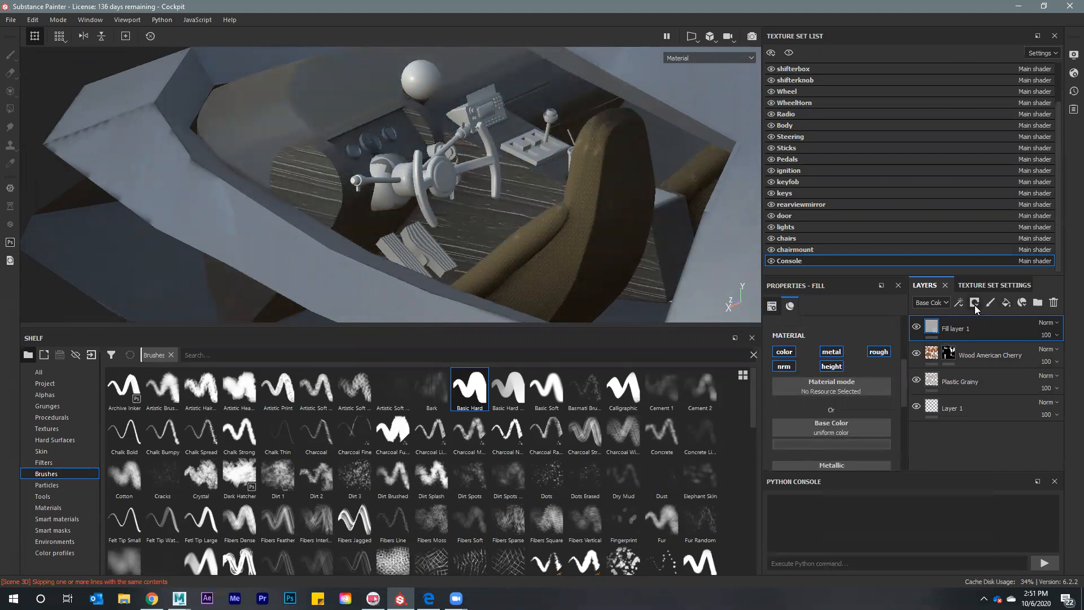
Add a black mask to the dark fill layer and apply the Dirt generator to it
click(974, 305)
click(999, 327)
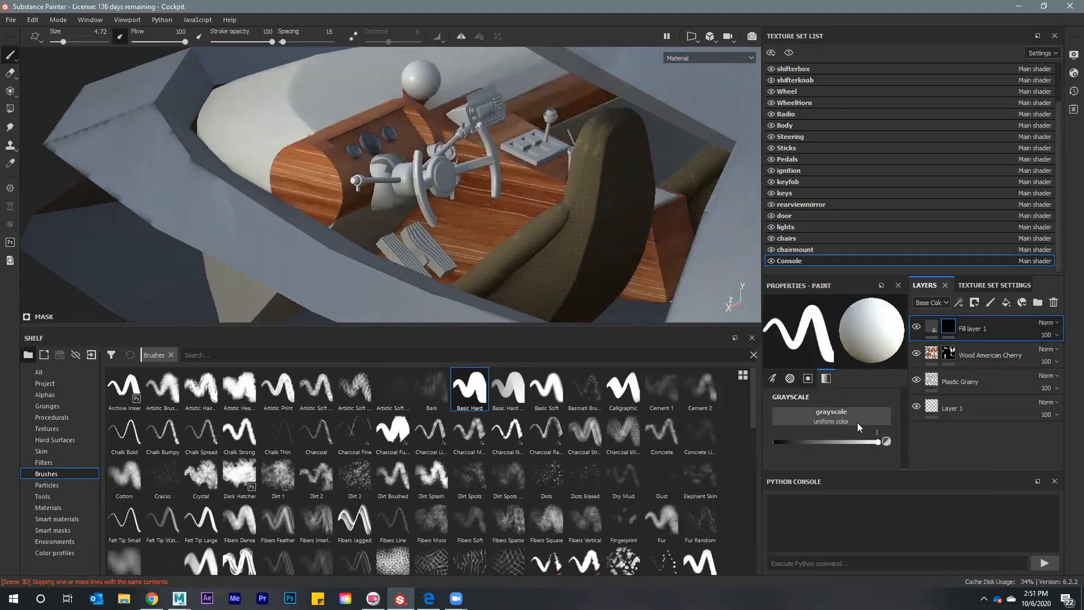
click(853, 421)
right_click(949, 332)
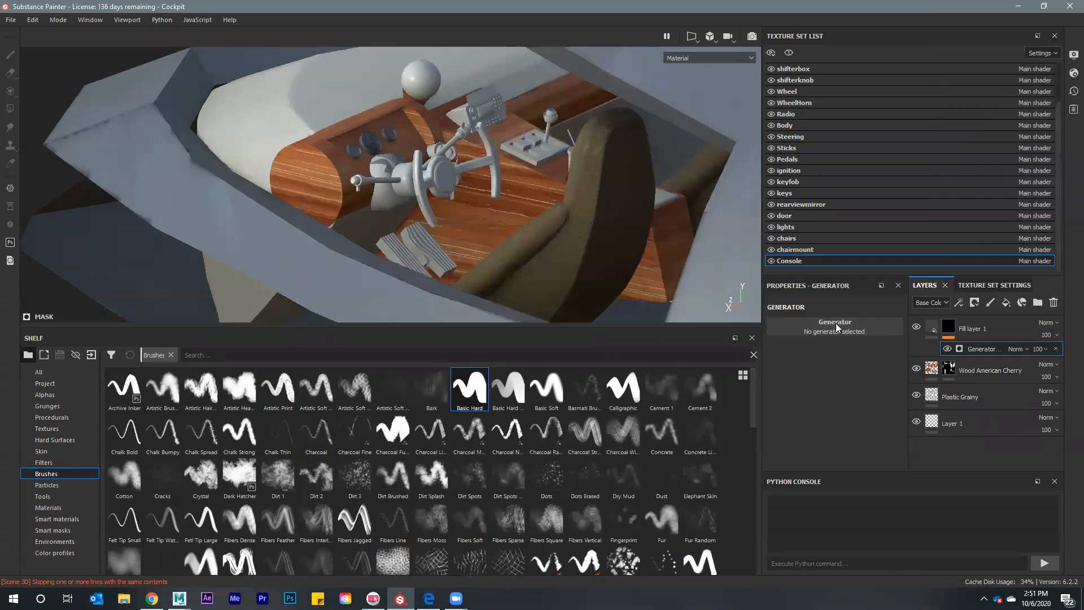
click(836, 323)
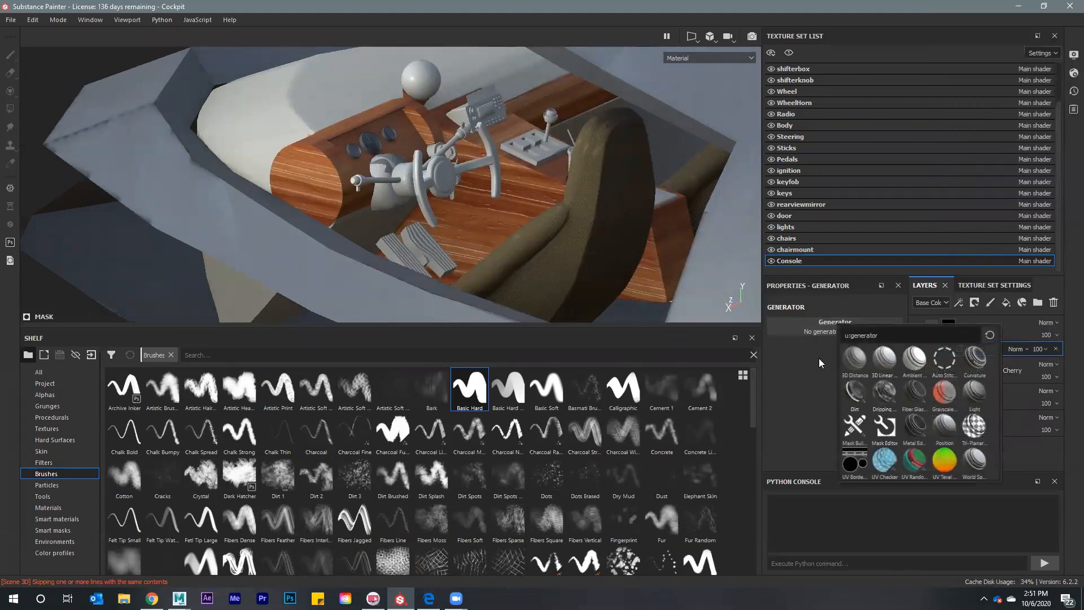
click(855, 391)
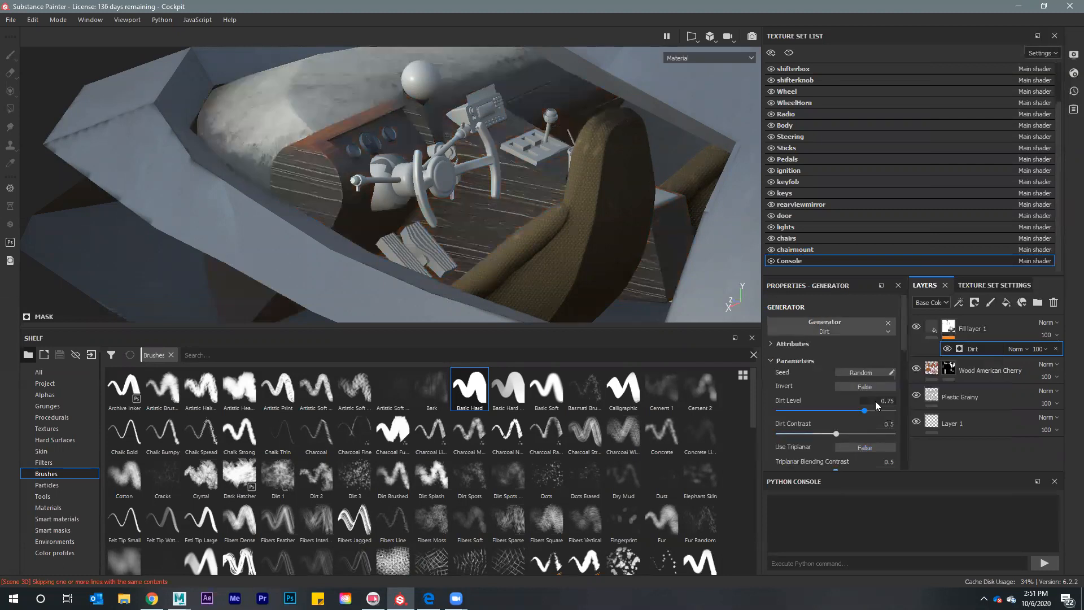
Set the generator's Dirt Level to 0.37, Dirt Contrast to 0.02, Grunge Amount to 0.02 and Grunge Scale to 10
drag(845, 410, 831, 410)
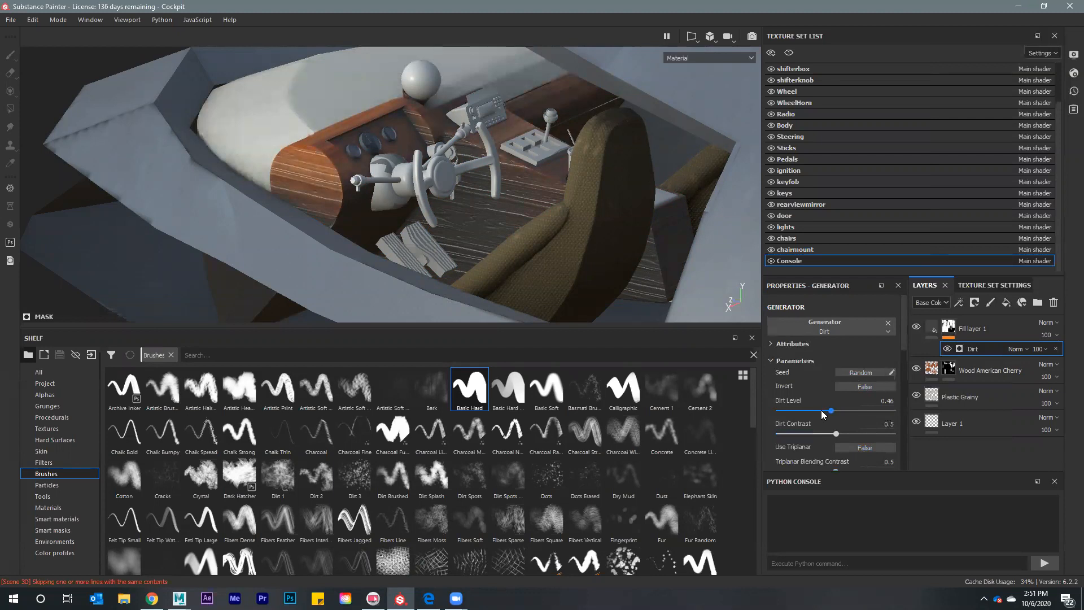
click(821, 411)
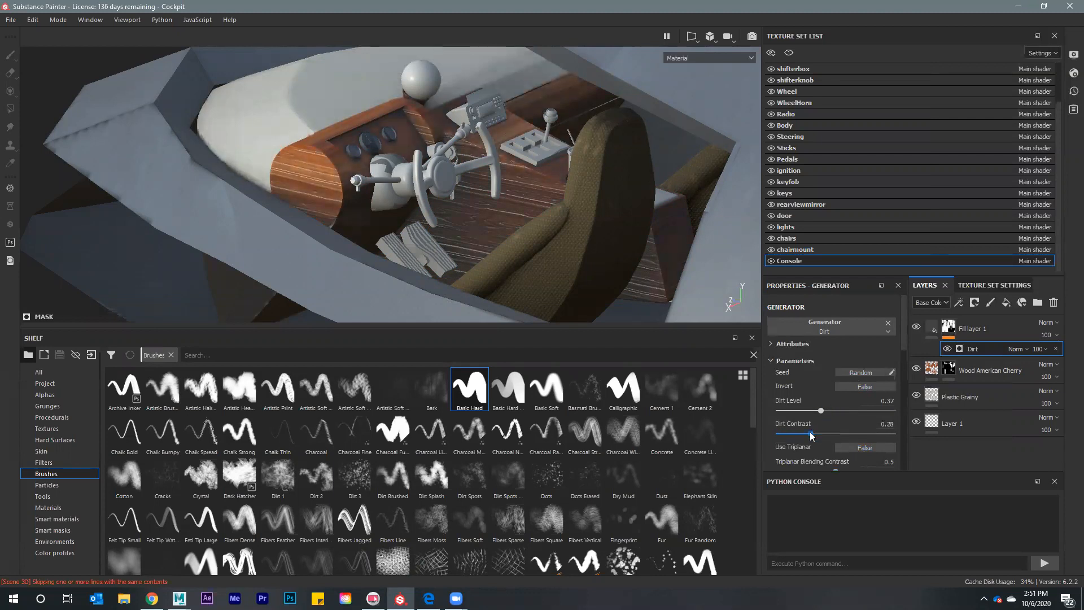
drag(809, 431, 782, 436)
scroll(809, 430, down, 3)
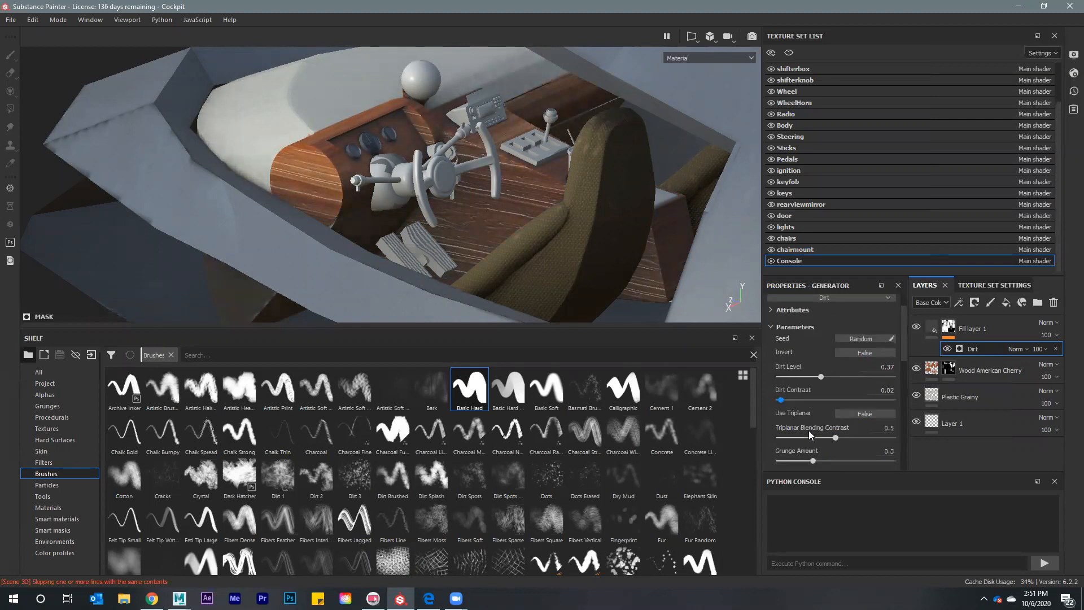
drag(790, 429, 779, 450)
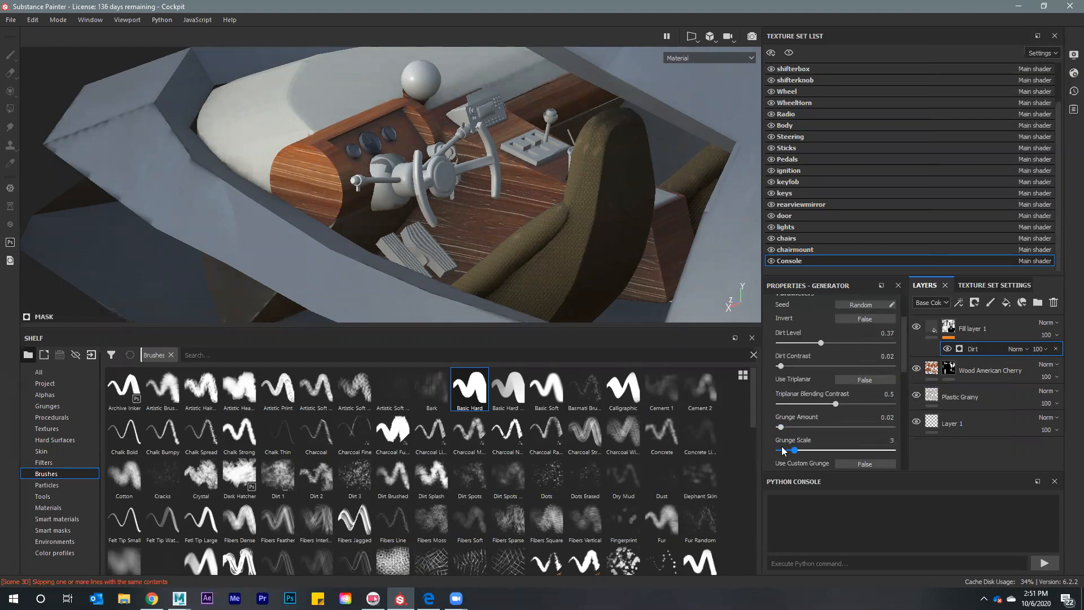
click(855, 452)
Check the dirt on the dashboard up close, and set Dirt Contrast to 0.08 and Dirt Level to 0.13
alt+middle_drag(467, 272, 581, 292)
scroll(551, 222, down, 2)
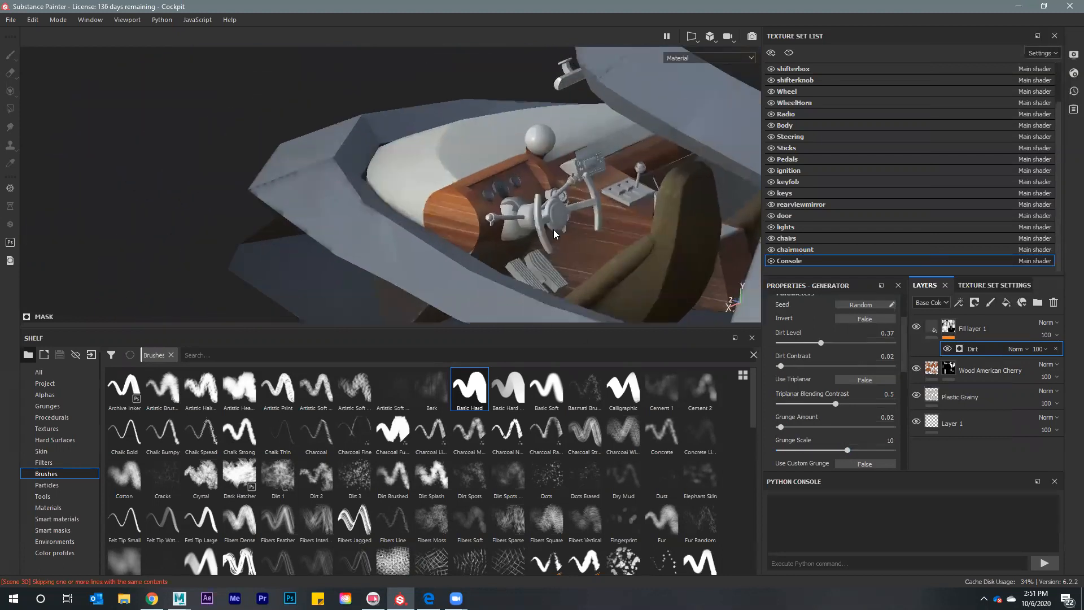
scroll(586, 218, up, 5)
alt+drag(524, 213, 667, 303)
click(788, 366)
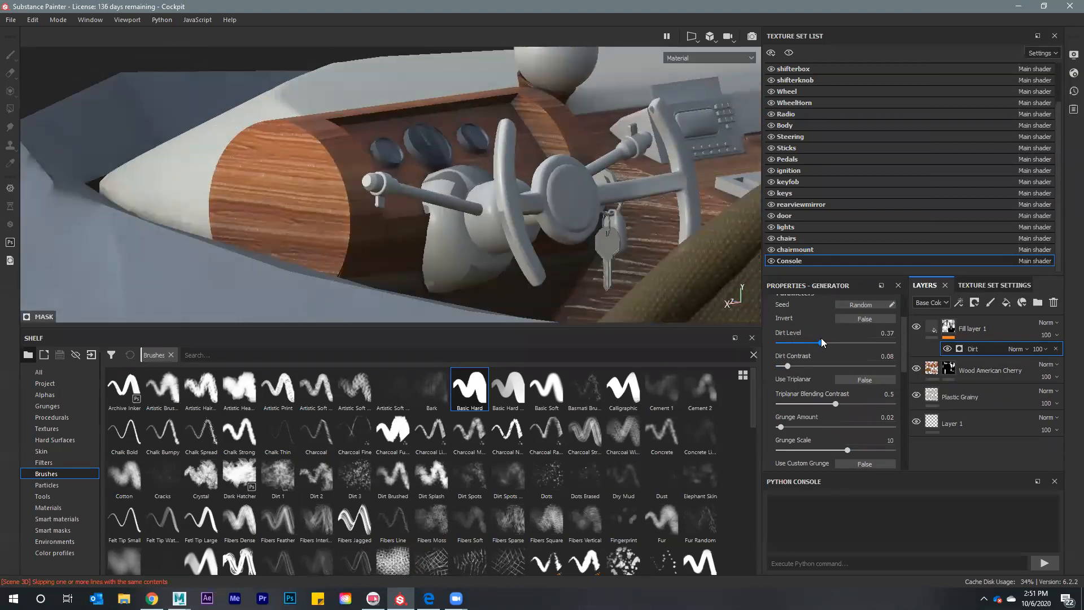
drag(820, 343, 794, 343)
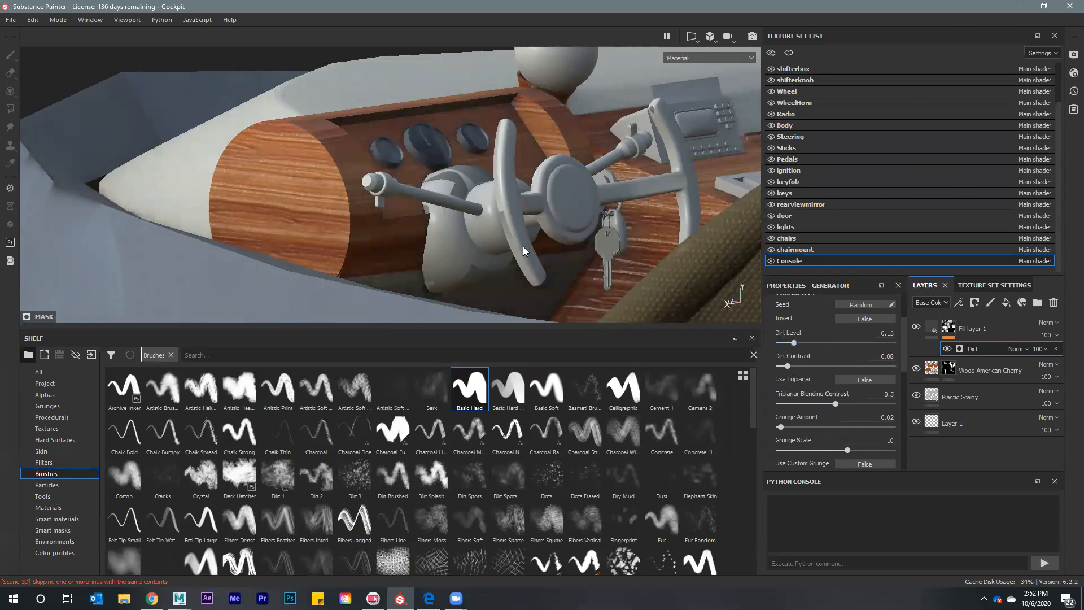
Examine the dirt effect on the console and passenger-side dashboard trim, and select the dirt fill layer's mask
scroll(507, 224, up, 1)
scroll(507, 225, down, 6)
alt+drag(507, 225, 520, 106)
alt+middle_drag(519, 106, 510, 153)
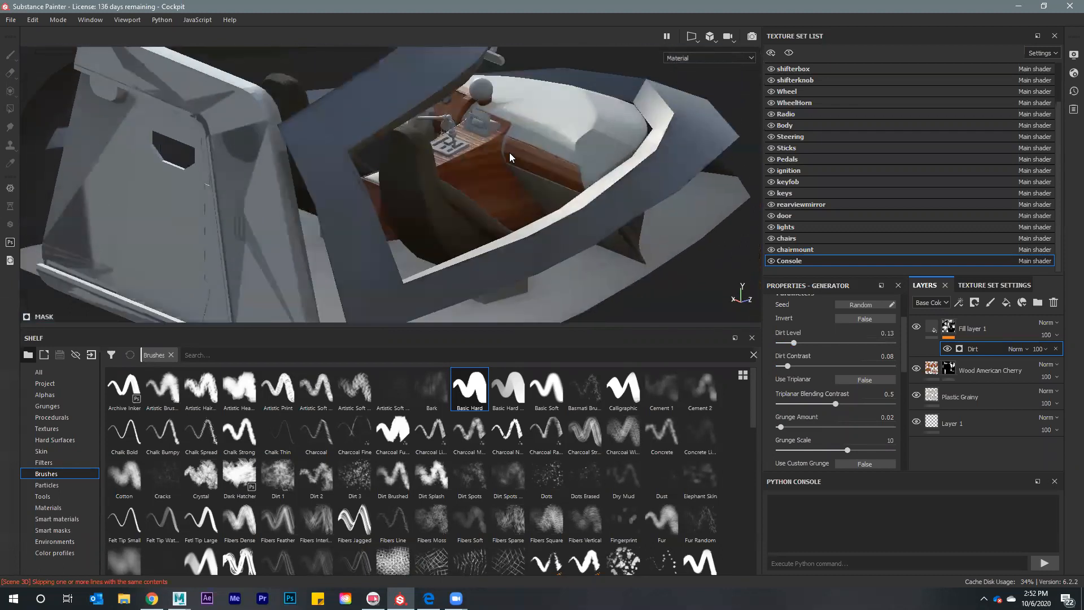
scroll(509, 153, down, 2)
scroll(509, 152, up, 8)
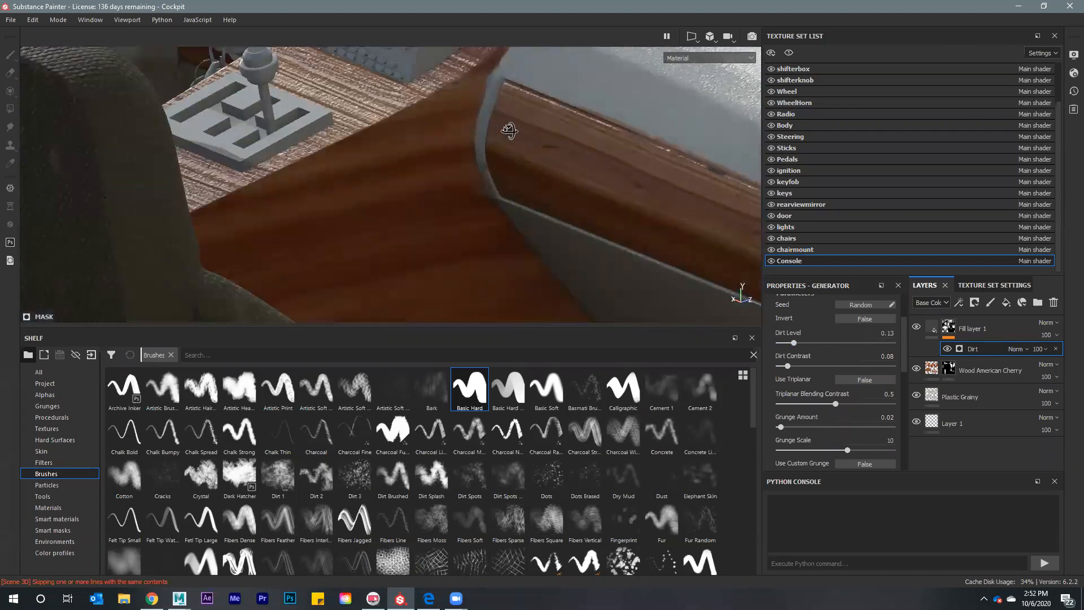
scroll(598, 193, down, 3)
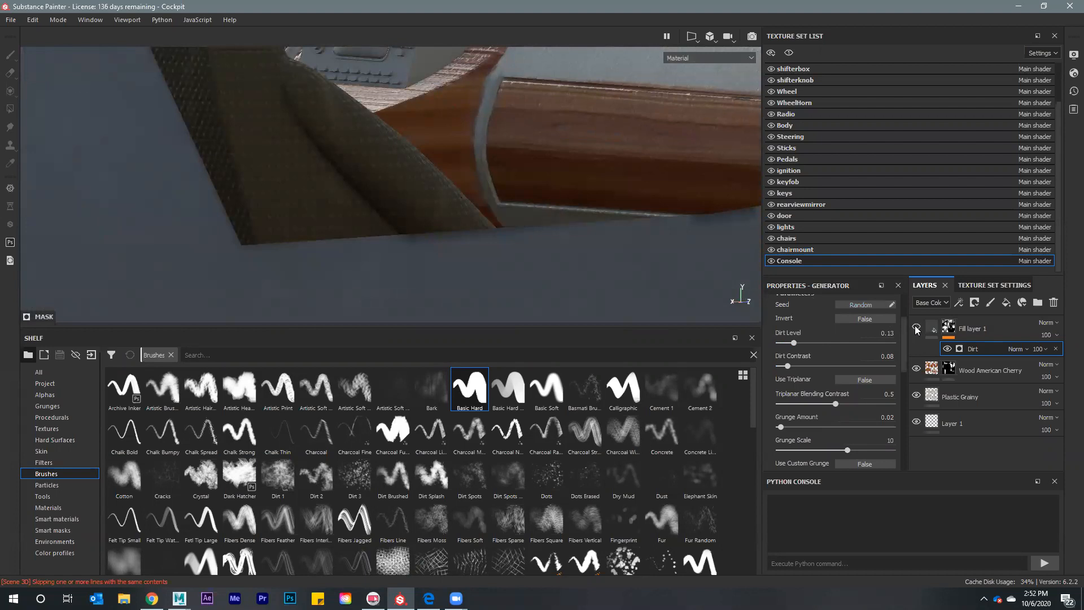
click(996, 323)
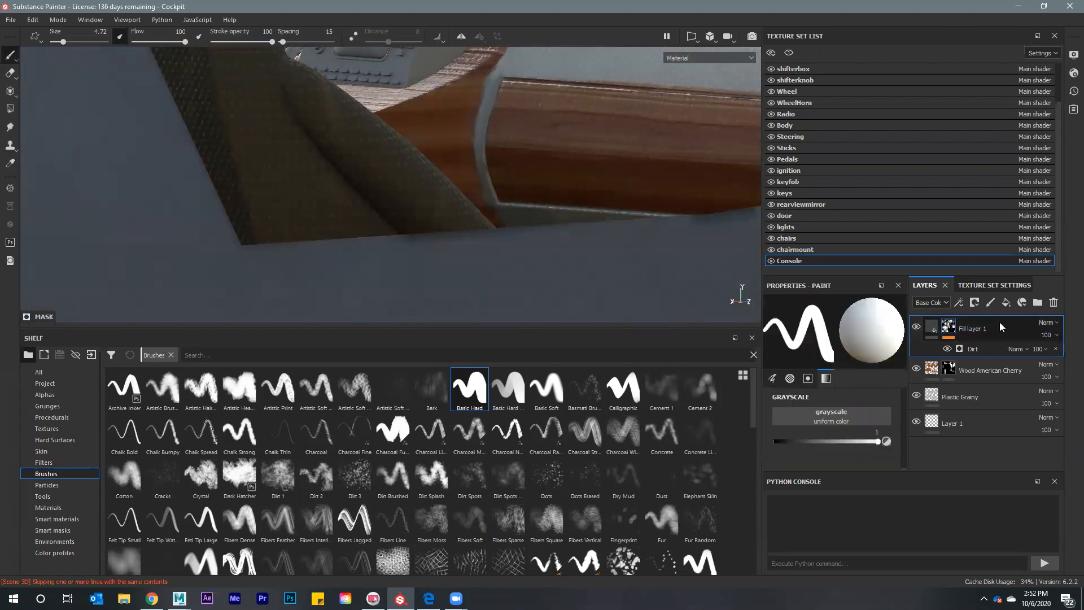
Add a Blur filter above the Dirt generator in the fill layer's mask and set Blur Intensity to 1.2
right_click(999, 322)
click(978, 423)
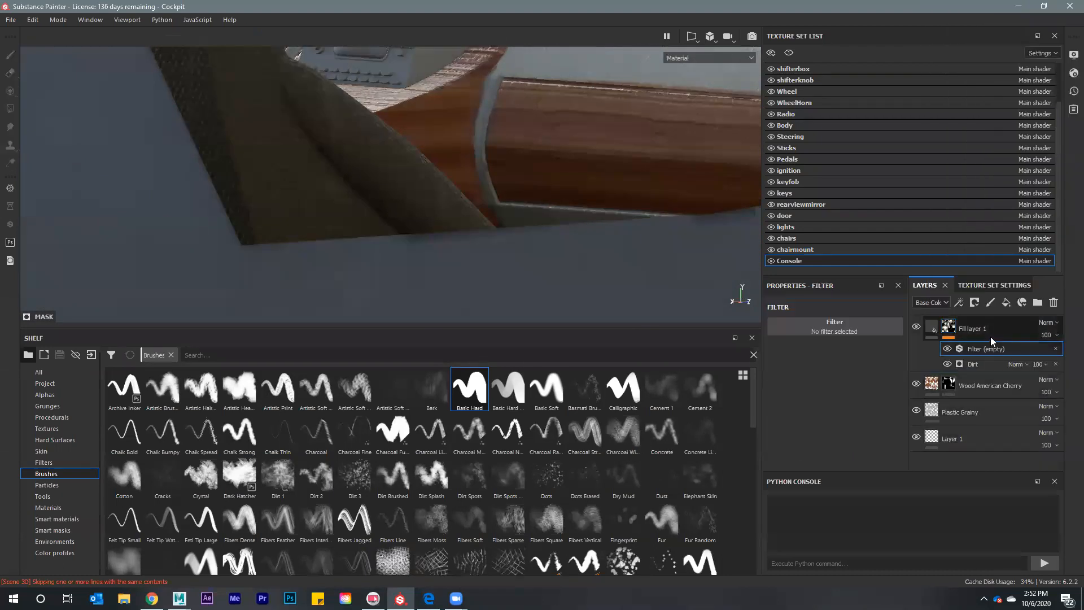
click(839, 327)
click(948, 362)
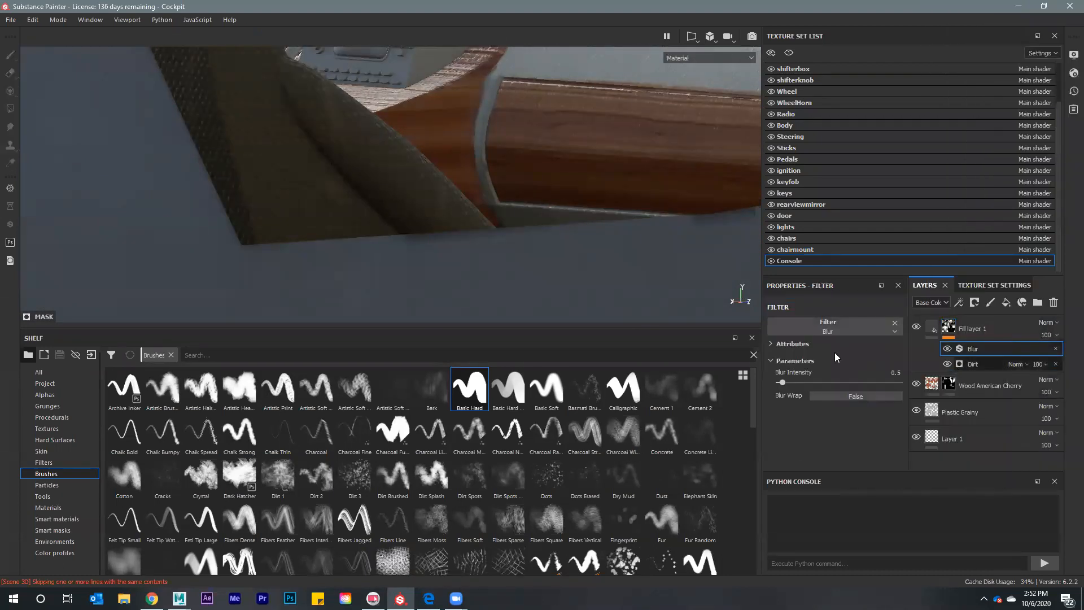
drag(784, 385, 787, 383)
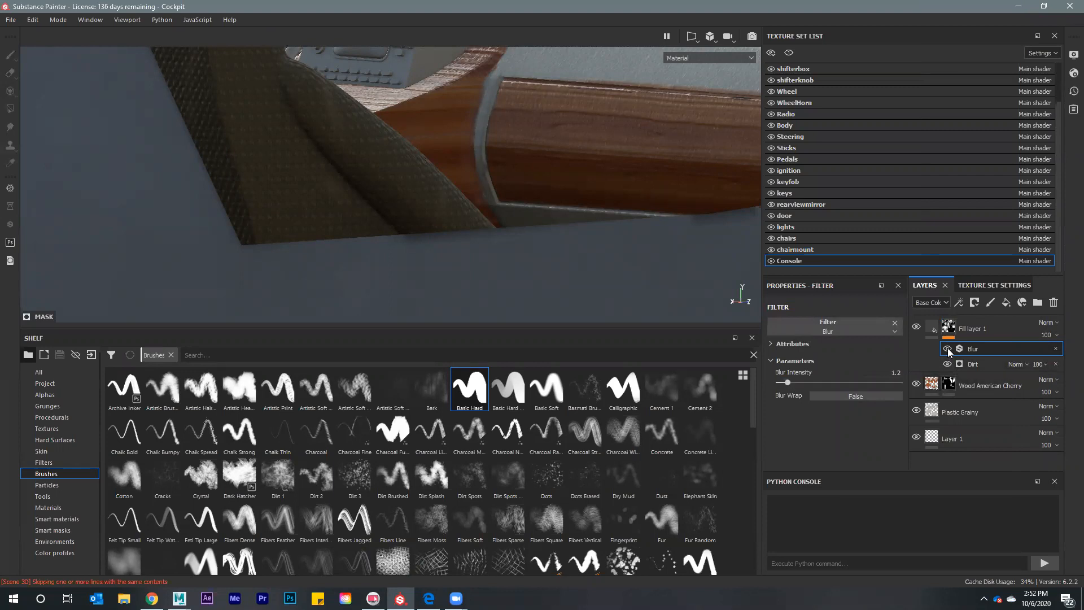
Search the whole shelf for "wear", preview the rust, weathering and wood materials, and clear the search
alt+middle_drag(524, 164, 593, 201)
scroll(593, 201, up, 2)
scroll(592, 201, down, 1)
alt+drag(593, 201, 427, 180)
alt+drag(500, 178, 190, 362)
click(171, 355)
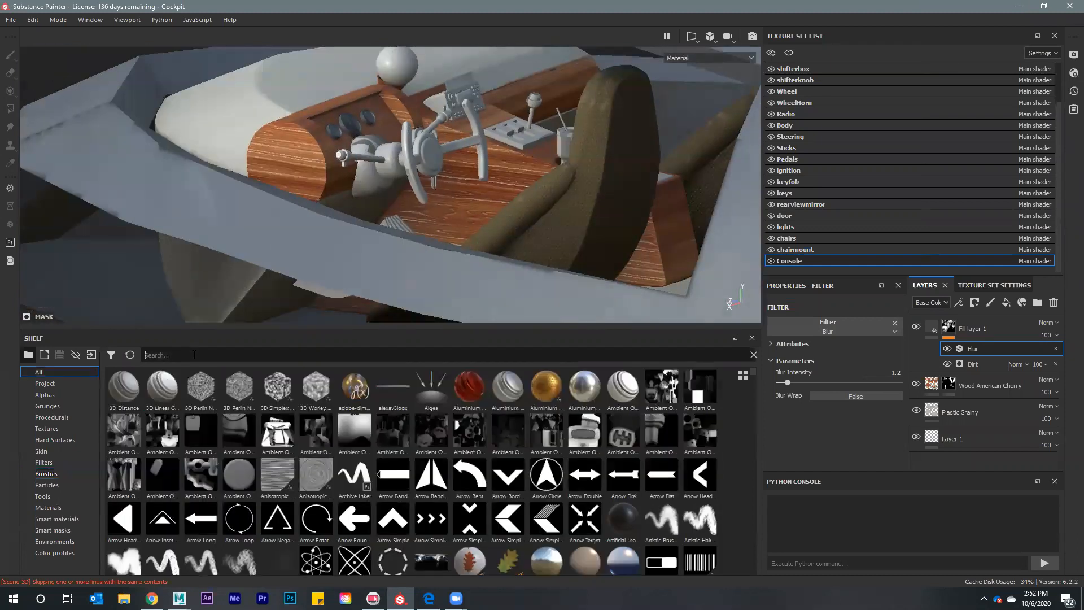
text(wear)
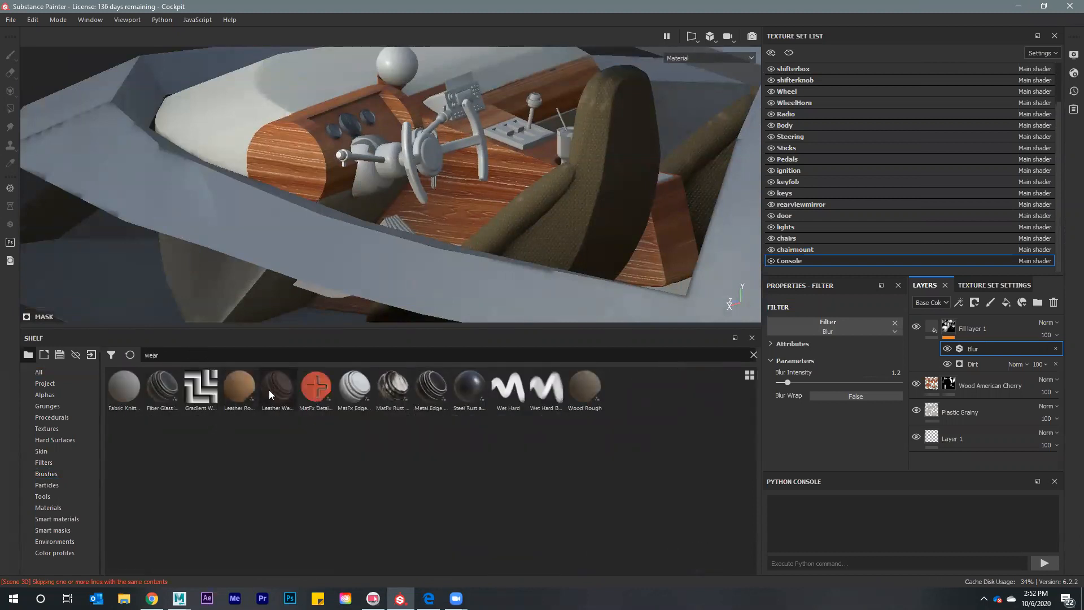
mouse_move(474, 390)
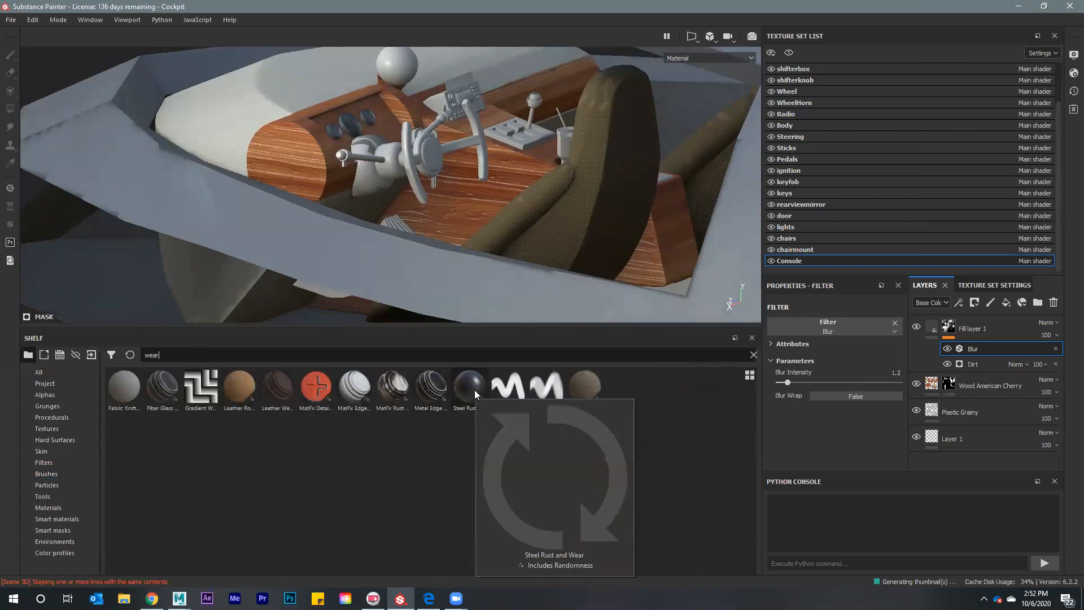
mouse_move(388, 390)
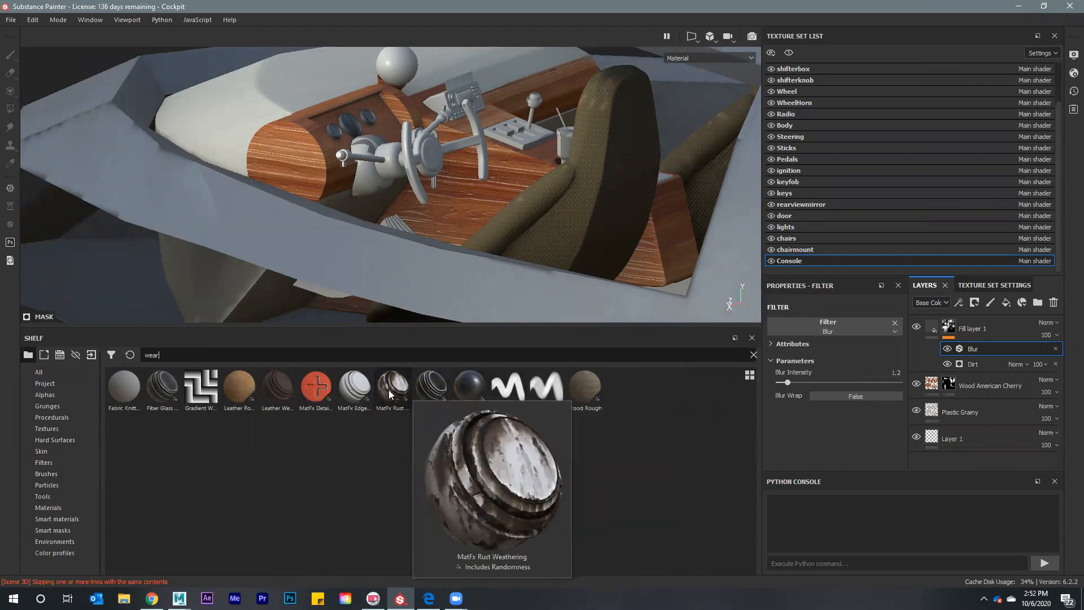
mouse_move(269, 387)
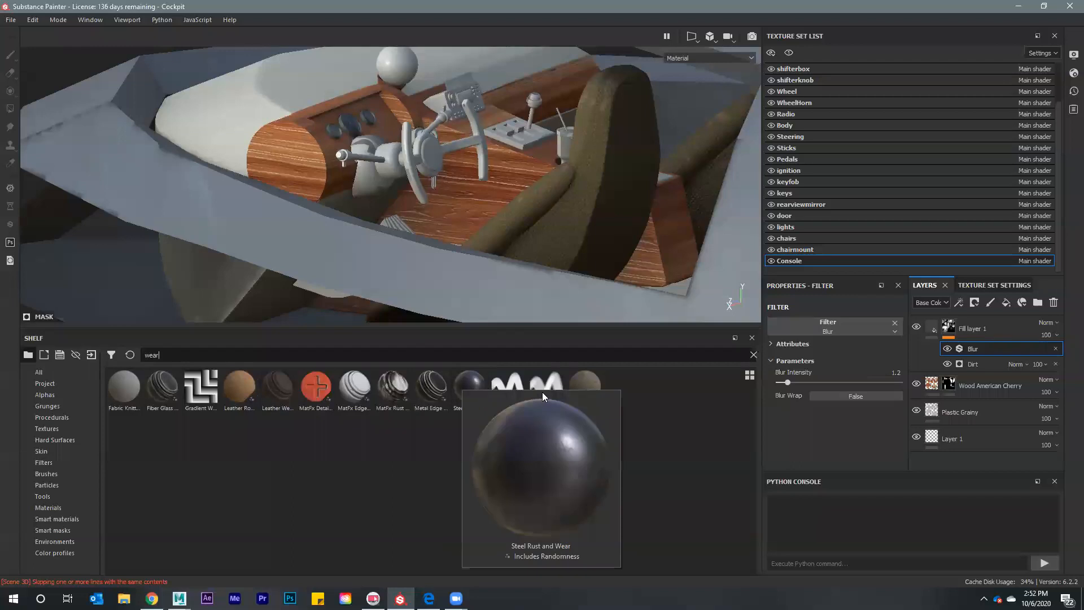
mouse_move(542, 392)
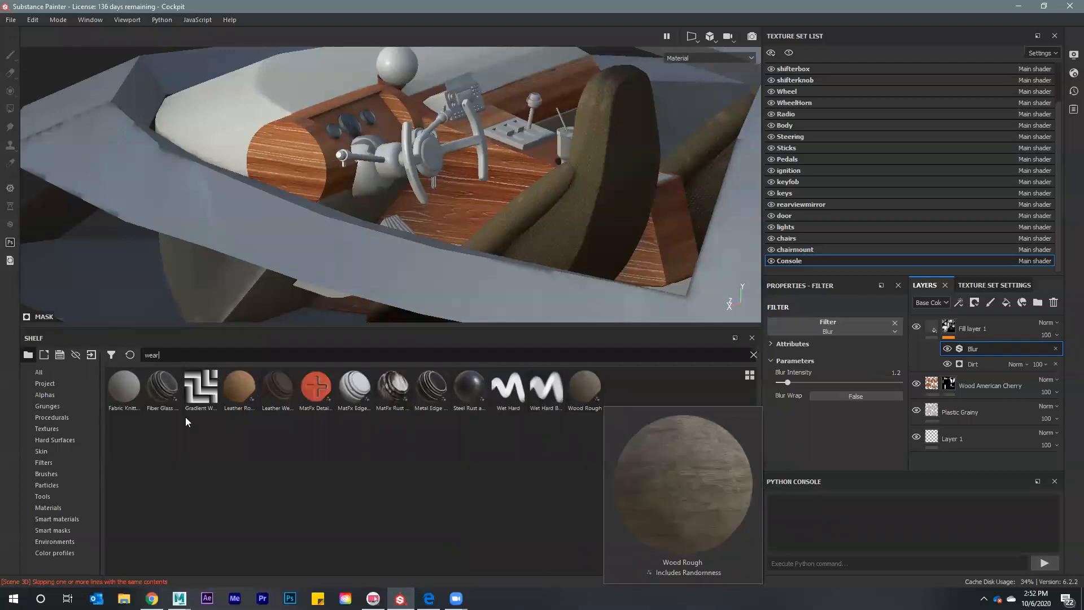
double_click(147, 354)
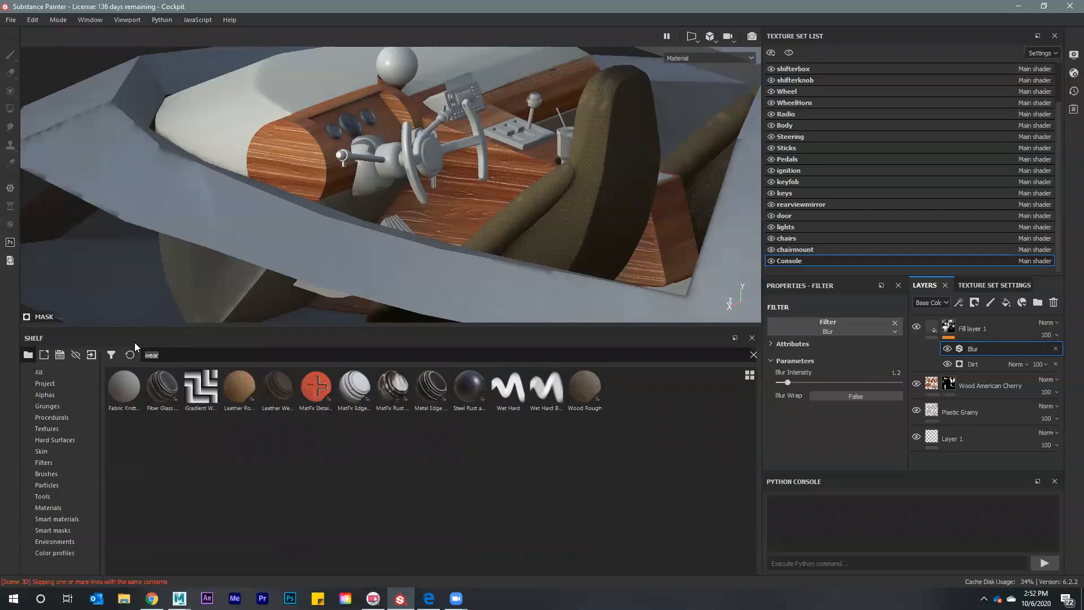
key(BackSpace)
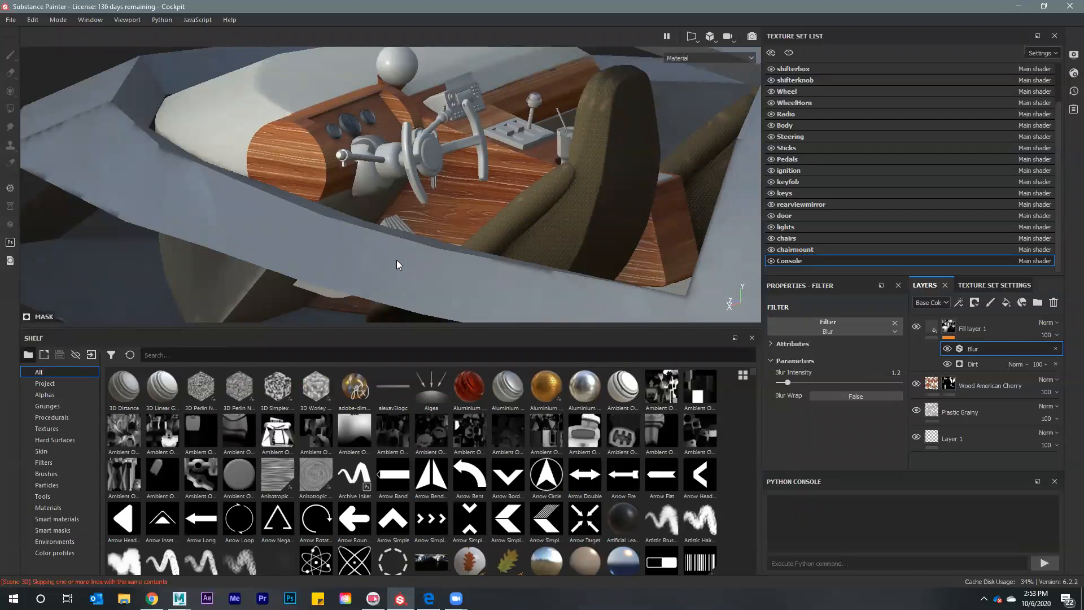
Check the 1990 Lincoln interior reference in Chrome, return to Substance Painter, and examine the dashboard's wood trim and gauges
mouse_move(426, 176)
alt+mouse_down()
mouse_move(422, 160)
mouse_move(510, 203)
mouse_move(491, 189)
mouse_move(342, 210)
mouse_move(517, 184)
mouse_move(253, 194)
mouse_move(429, 198)
mouse_move(441, 215)
alt+mouse_up()
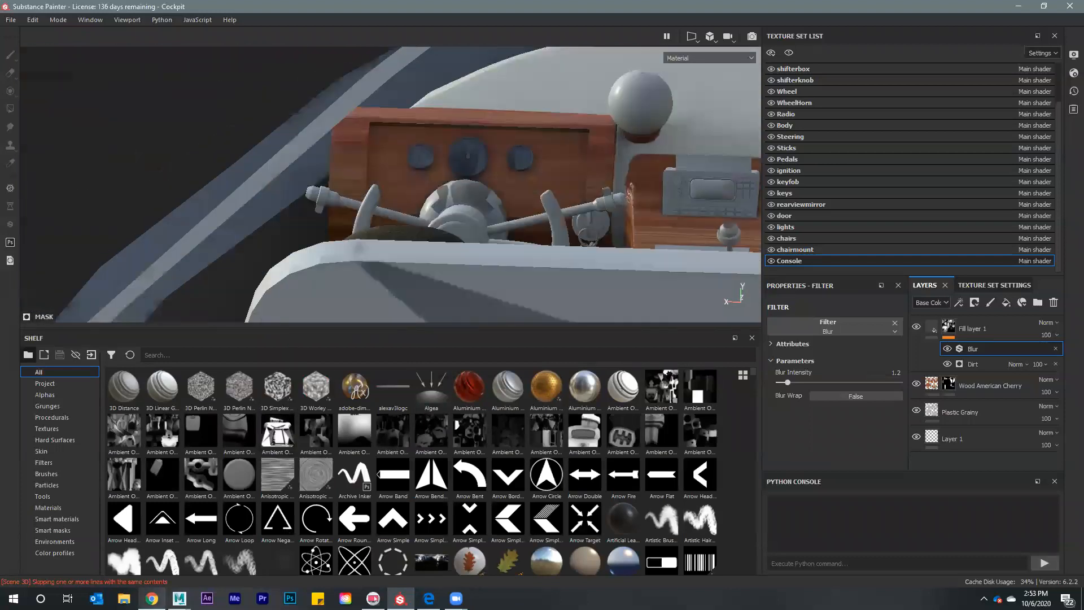
click(151, 598)
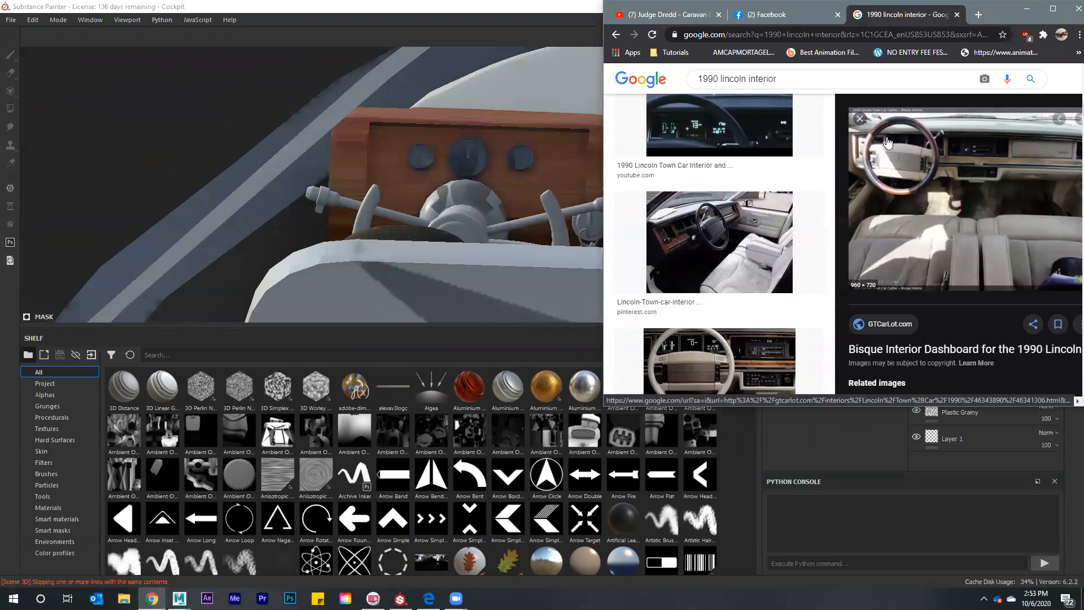
click(516, 136)
mouse_move(516, 135)
alt+mouse_down()
mouse_move(350, 126)
mouse_move(149, 196)
mouse_move(360, 164)
mouse_move(325, 148)
alt+mouse_up()
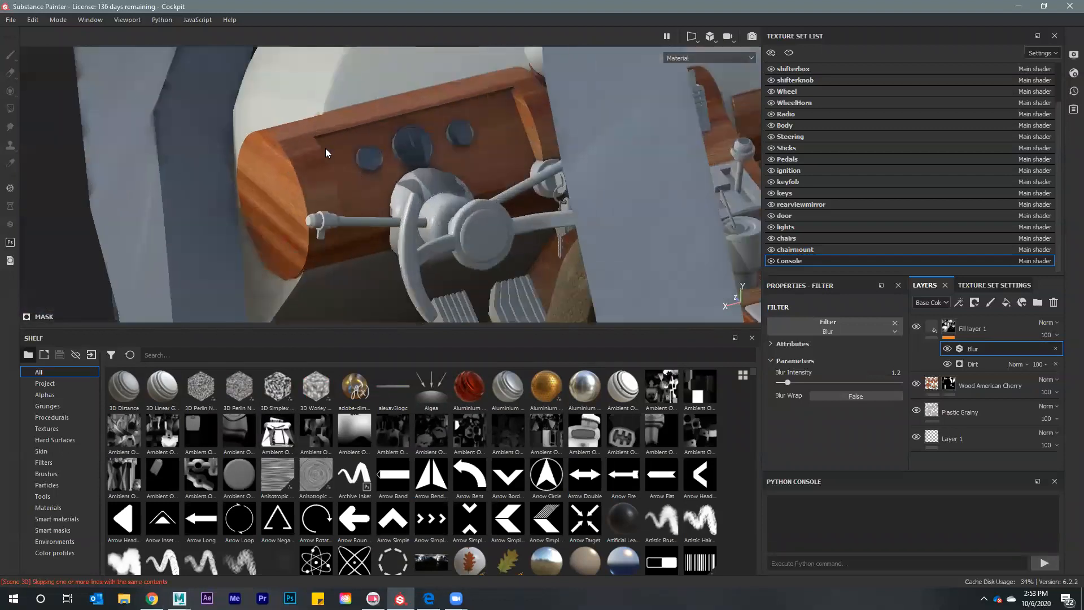
alt+right_drag(325, 148, 338, 166)
alt+drag(488, 185, 431, 141)
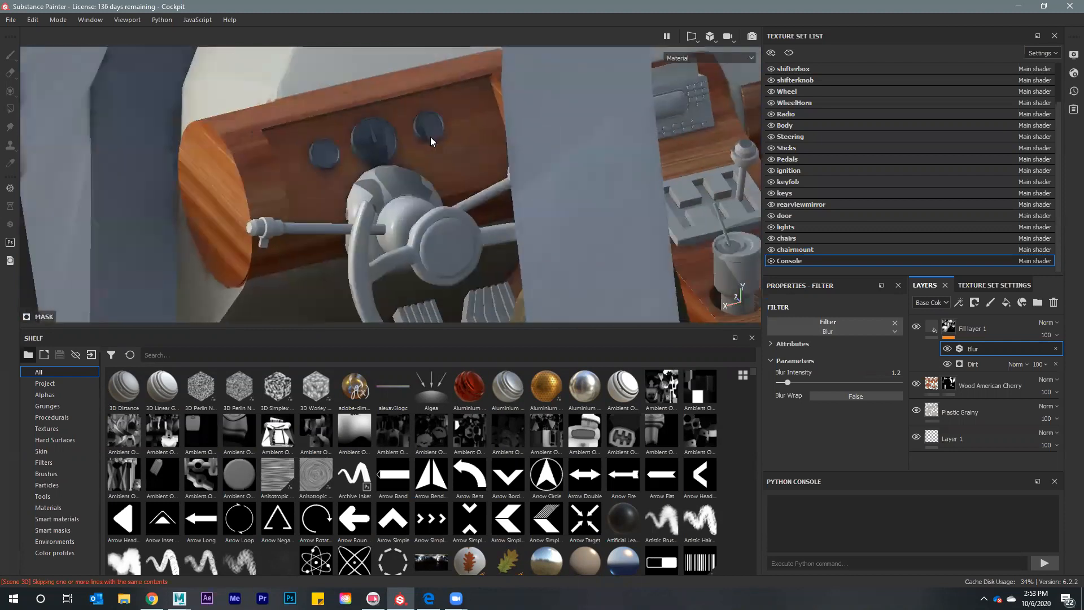
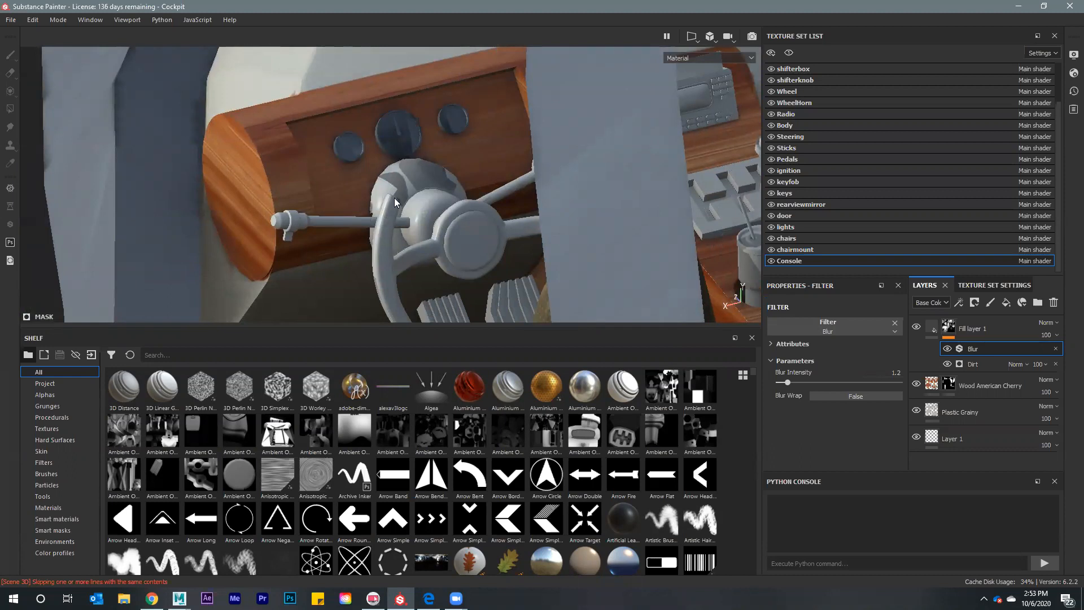
Search the shelf for "plastic" and preview the matching materials
click(159, 355)
text(plastic)
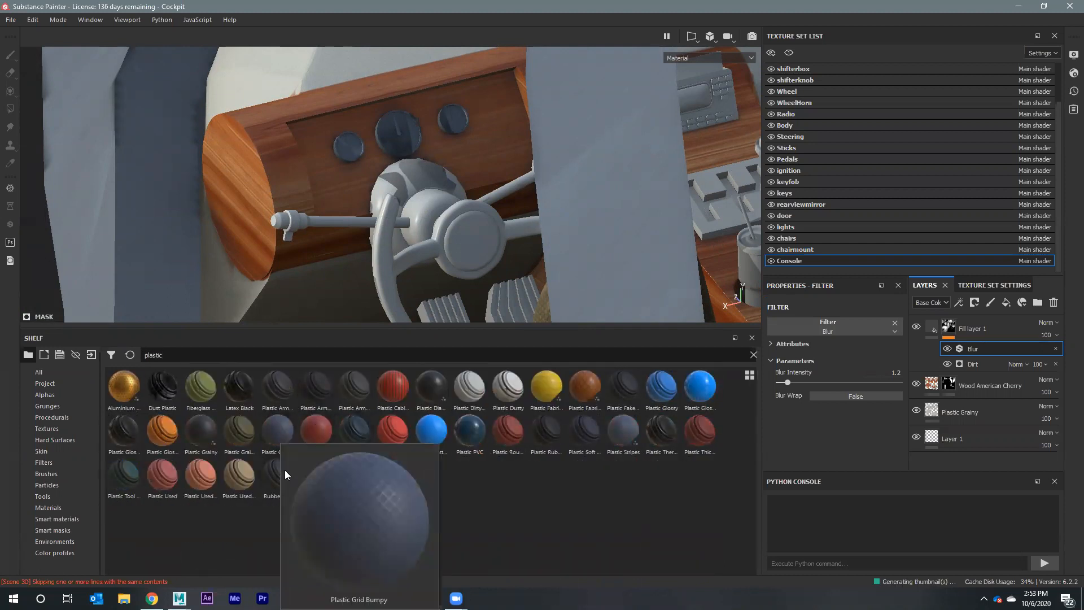
mouse_move(429, 391)
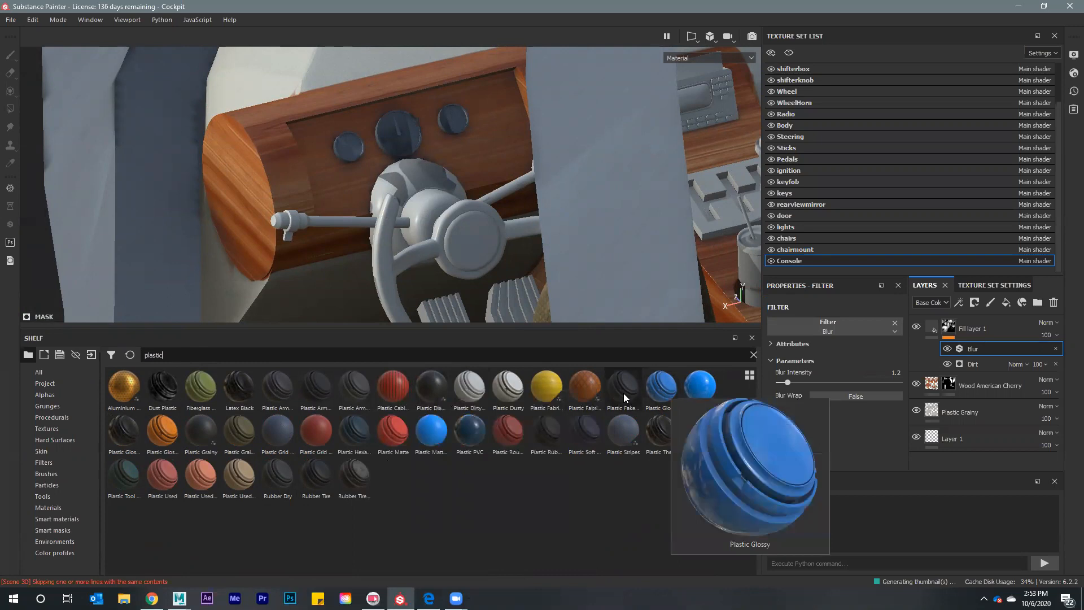
mouse_move(623, 393)
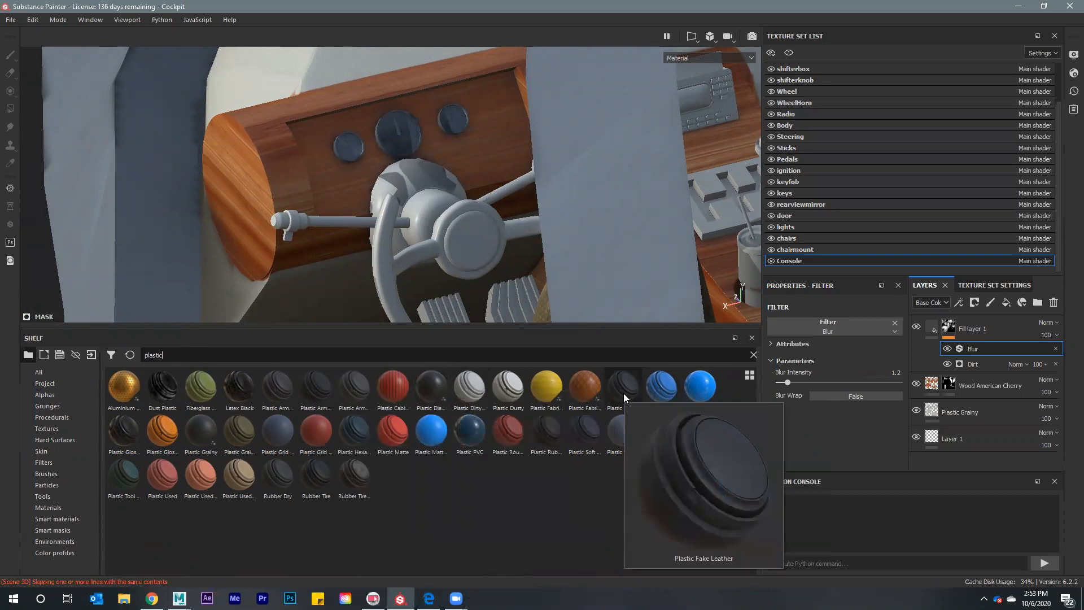
Try the Plastic Fake Leather smart material on the console, toggle its visibility and expand its group to the Surface scratches layer
drag(623, 393, 349, 262)
drag(307, 167, 289, 162)
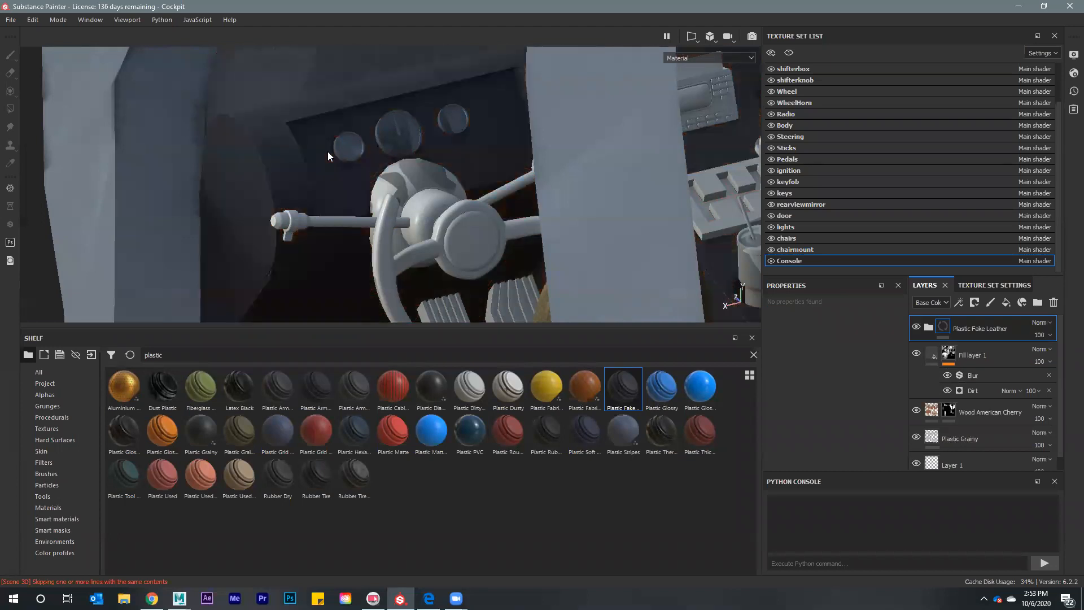
click(916, 327)
click(916, 327)
click(928, 328)
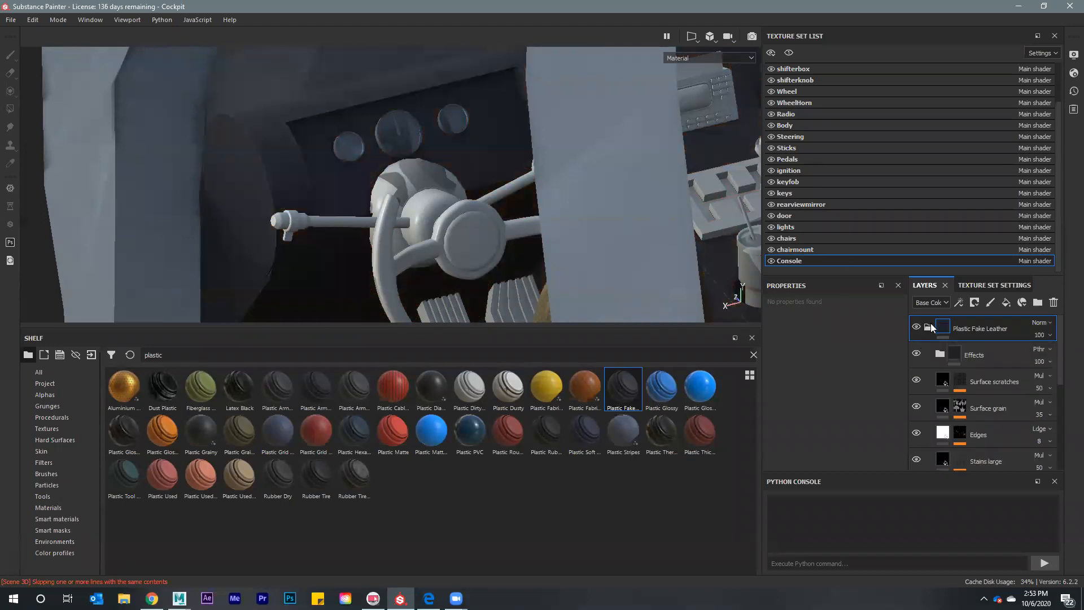
click(982, 383)
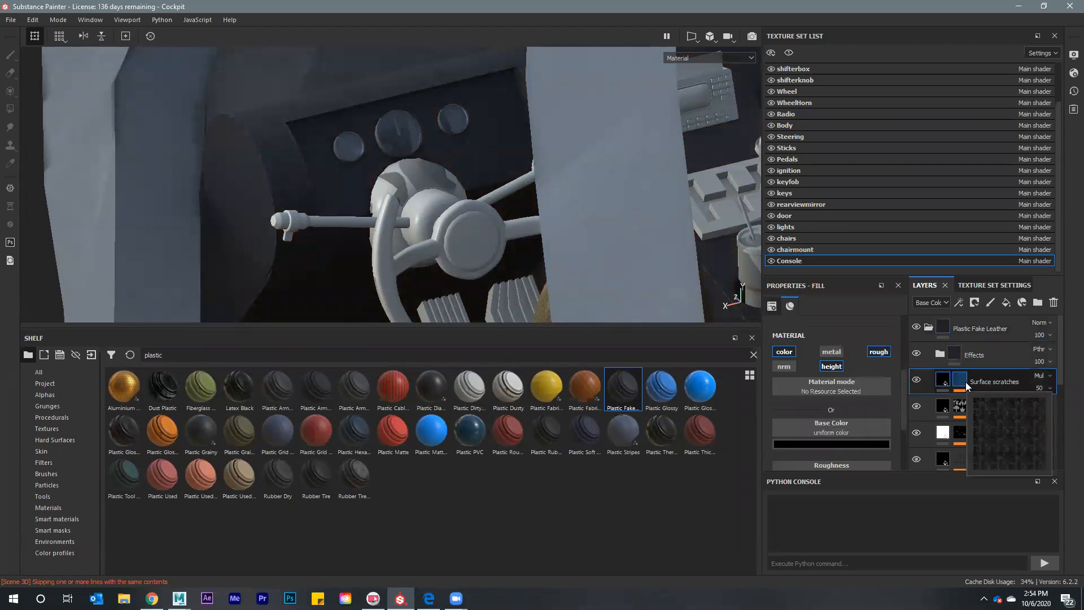
Review the Plastic Fake Leather sublayers and delete the whole group from the Console layer stack
alt+drag(309, 210, 426, 189)
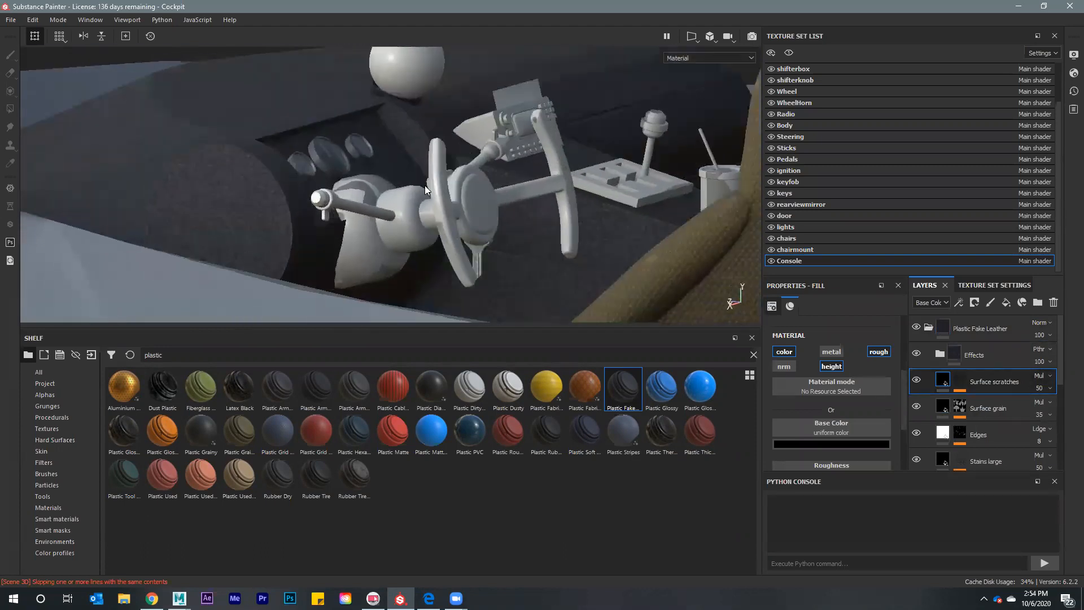
scroll(972, 417, down, 3)
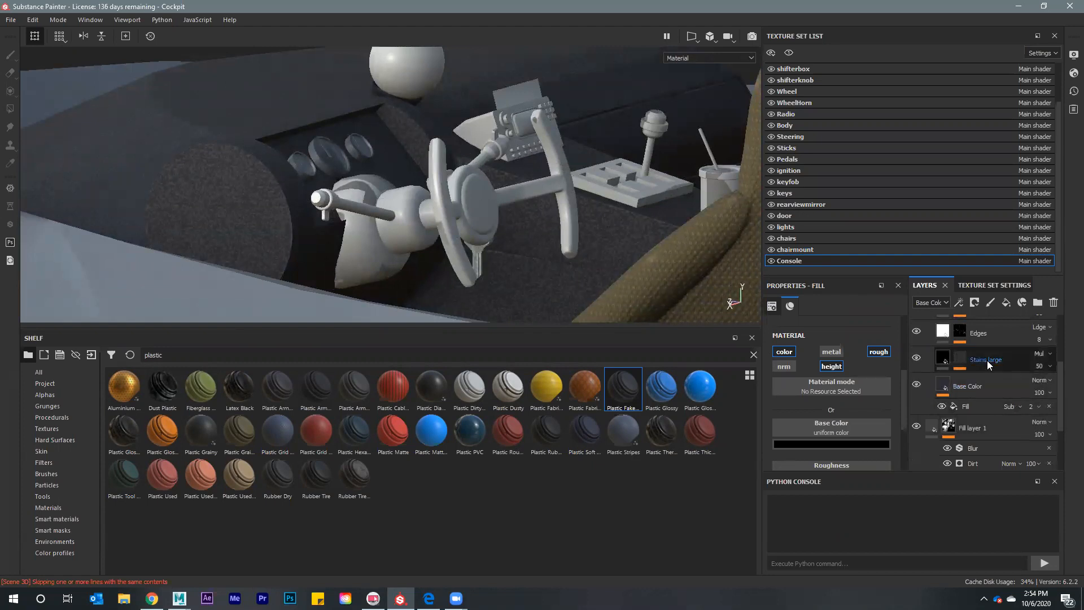
click(942, 386)
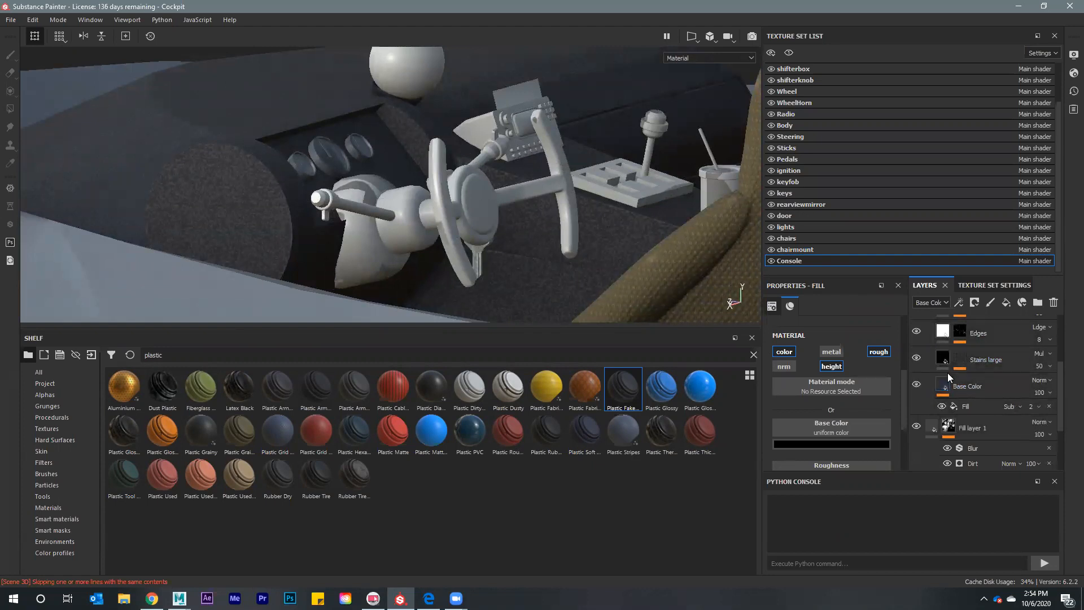
scroll(947, 373, up, 3)
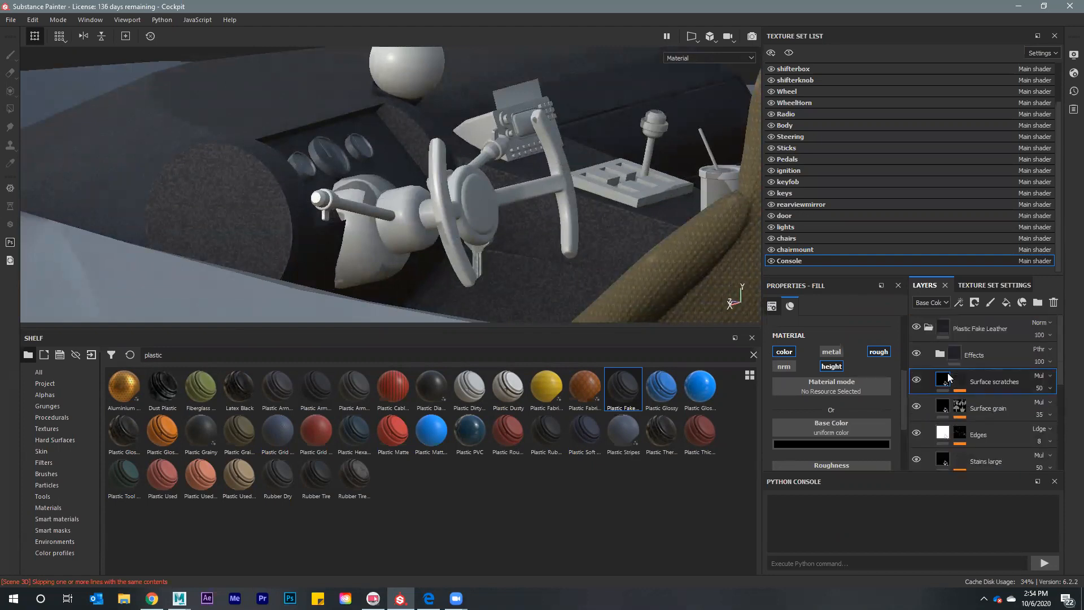
click(977, 320)
key(Delete)
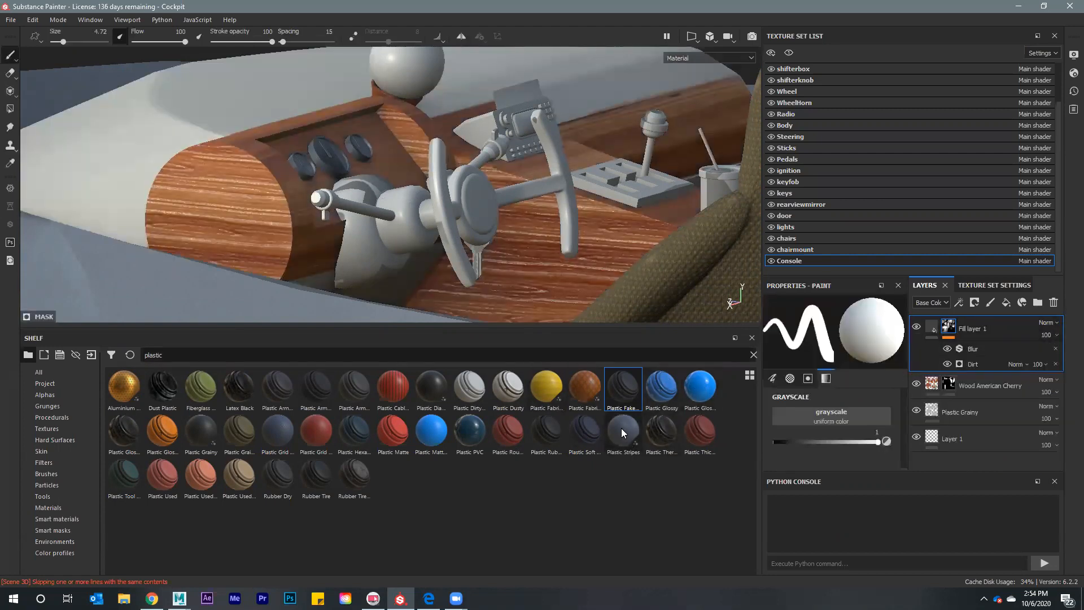
Apply the Plastic Grainy material to the console as a top layer and set its projection to Tri-planar projection
mouse_move(623, 428)
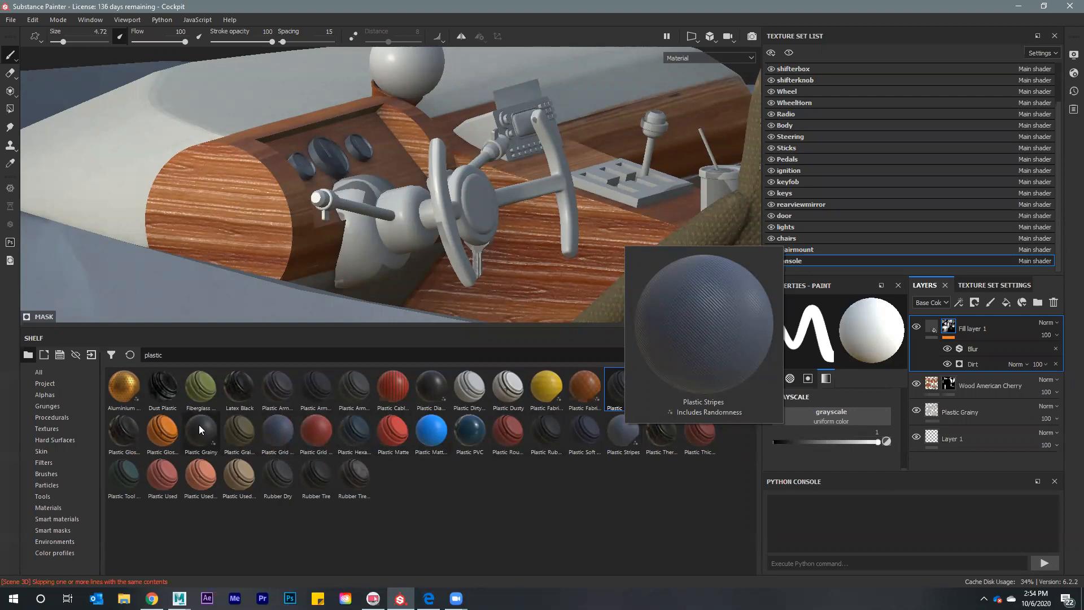
mouse_move(199, 426)
drag(199, 424, 268, 211)
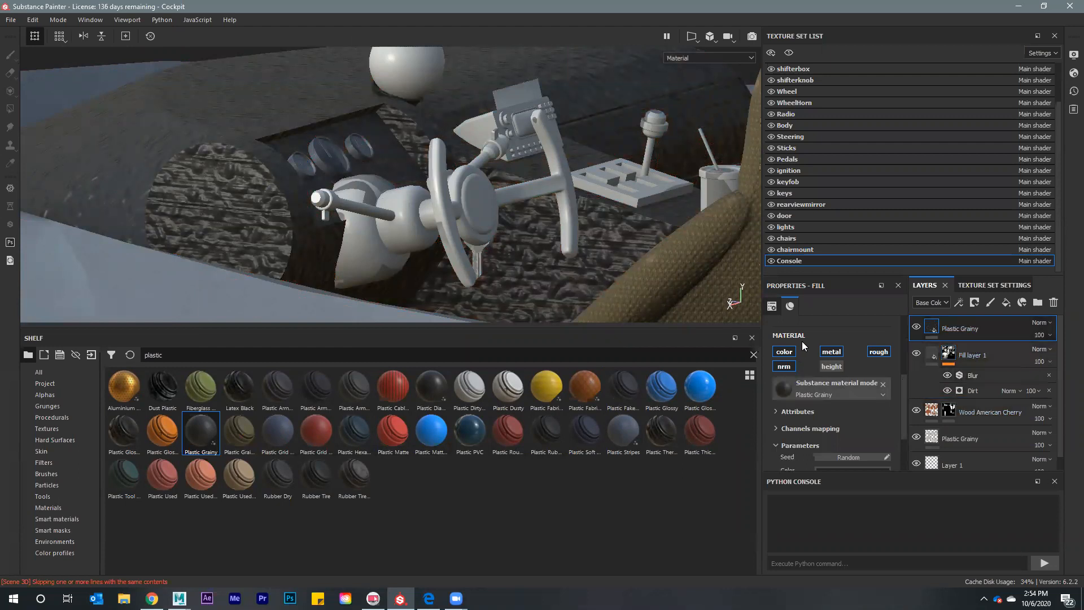
scroll(801, 341, up, 3)
click(820, 345)
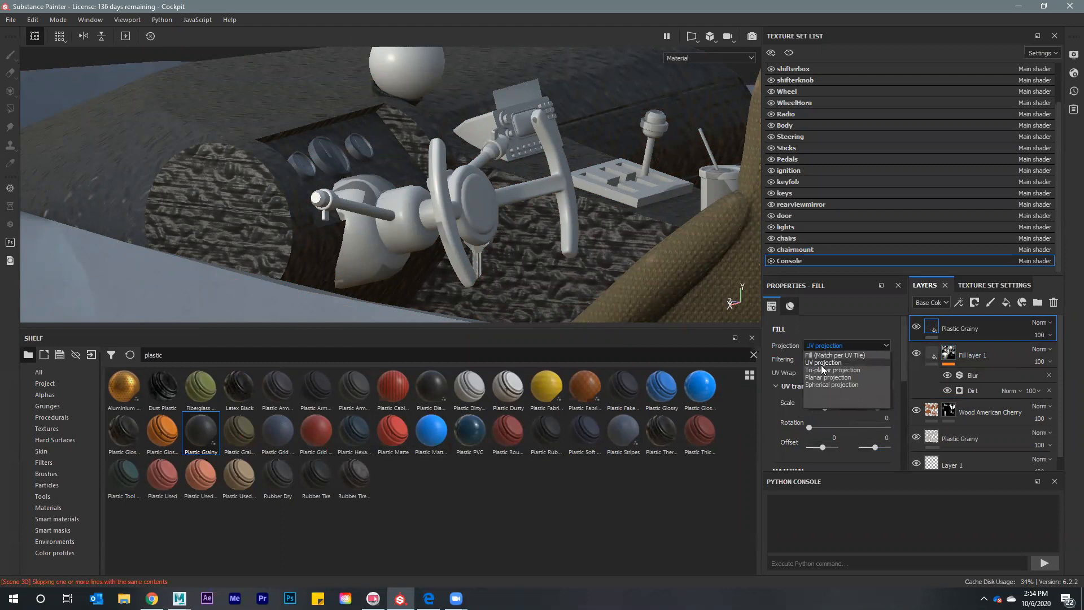
click(820, 369)
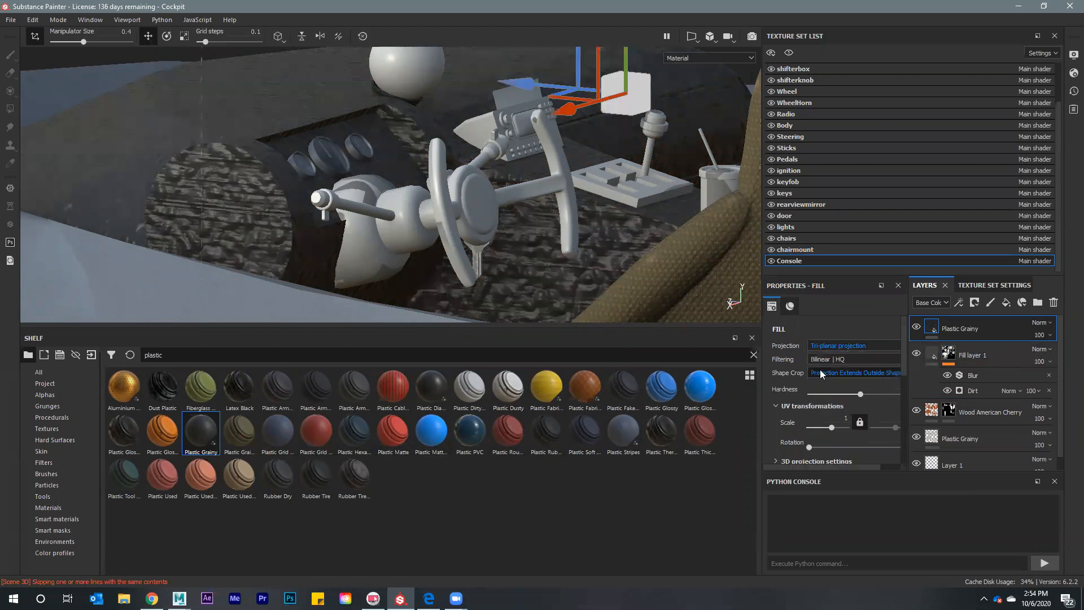
Set the UV scale of the top Plastic Grainy layer to about 61.83 and check the grain on the dashboard
click(837, 429)
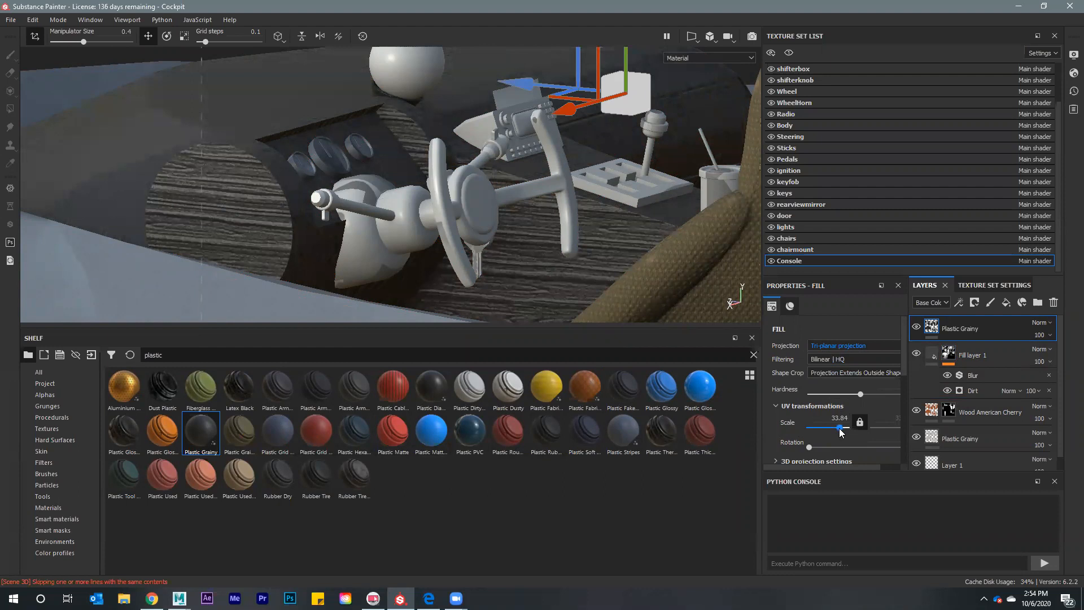
drag(839, 428, 842, 430)
alt+drag(548, 247, 456, 186)
scroll(456, 186, up, 3)
alt+middle_drag(457, 186, 419, 180)
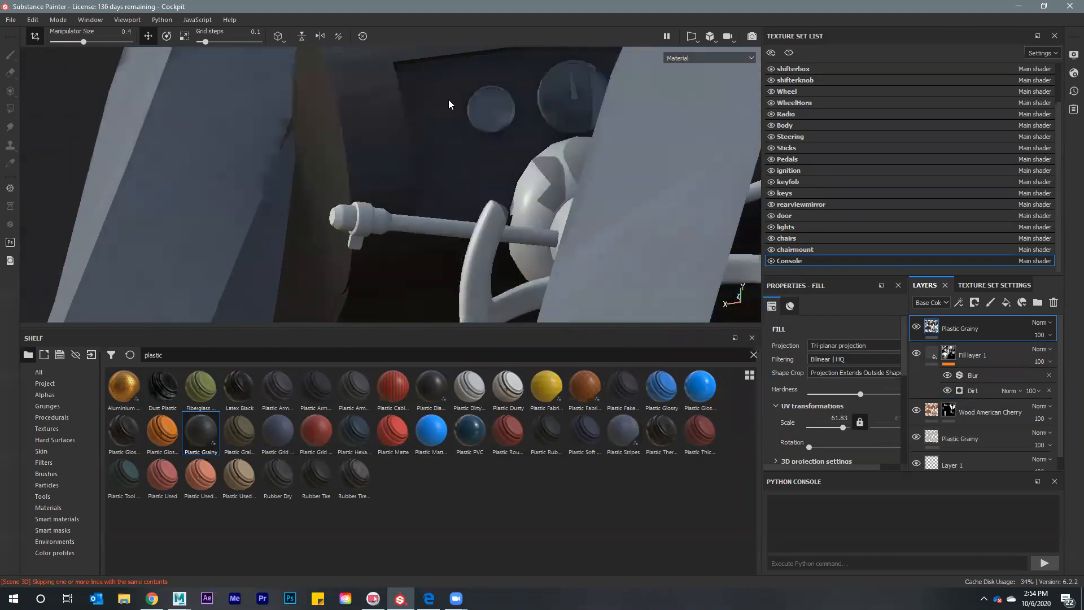
Add a black mask to the top Plastic Grainy layer and paint the plastic in around the dashboard gauges
click(974, 303)
click(997, 328)
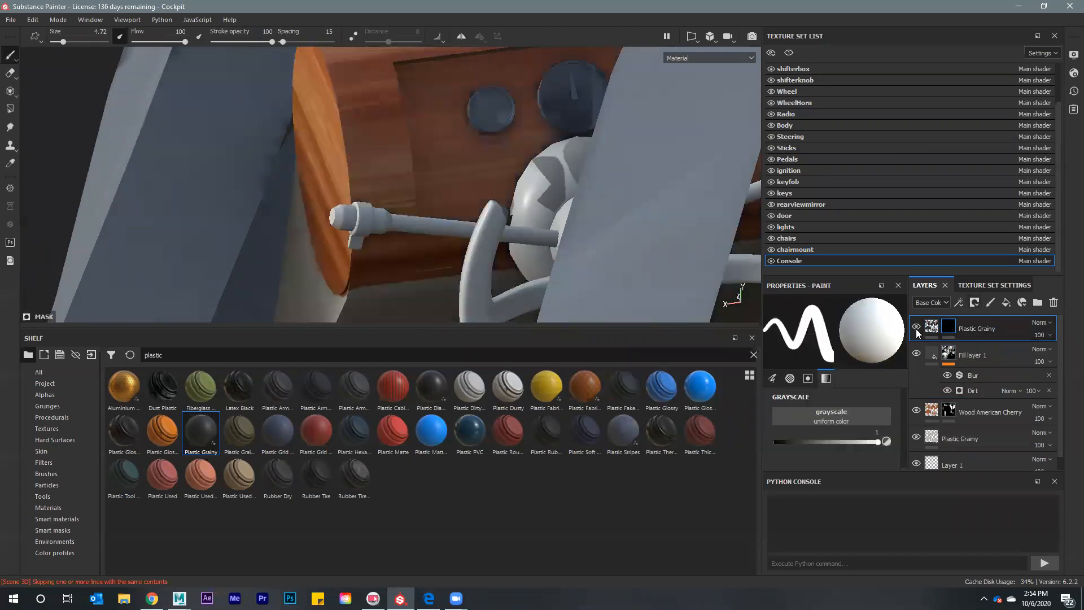
alt+middle_drag(455, 107, 450, 154)
mouse_move(450, 154)
mouse_down()
mouse_move(457, 189)
mouse_move(478, 155)
mouse_move(466, 153)
mouse_move(537, 142)
mouse_up()
mouse_move(470, 180)
mouse_down()
mouse_move(515, 198)
mouse_move(445, 219)
mouse_up()
mouse_move(518, 217)
alt+mouse_down()
mouse_move(433, 196)
mouse_move(612, 191)
mouse_move(538, 134)
alt+mouse_up()
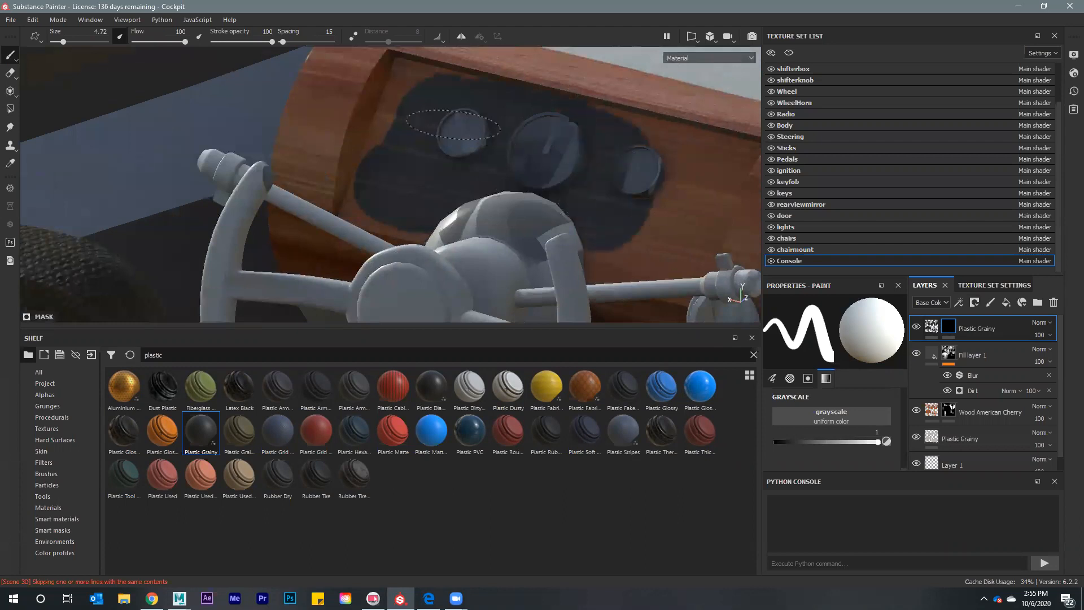
Extend the painted plastic near the leftmost gauge and reduce the brush size to 2.47
drag(451, 108, 413, 101)
mouse_move(463, 137)
alt+mouse_down()
mouse_move(447, 154)
mouse_move(470, 142)
mouse_move(392, 170)
mouse_move(472, 112)
mouse_move(455, 130)
alt+mouse_up()
scroll(455, 130, up, 3)
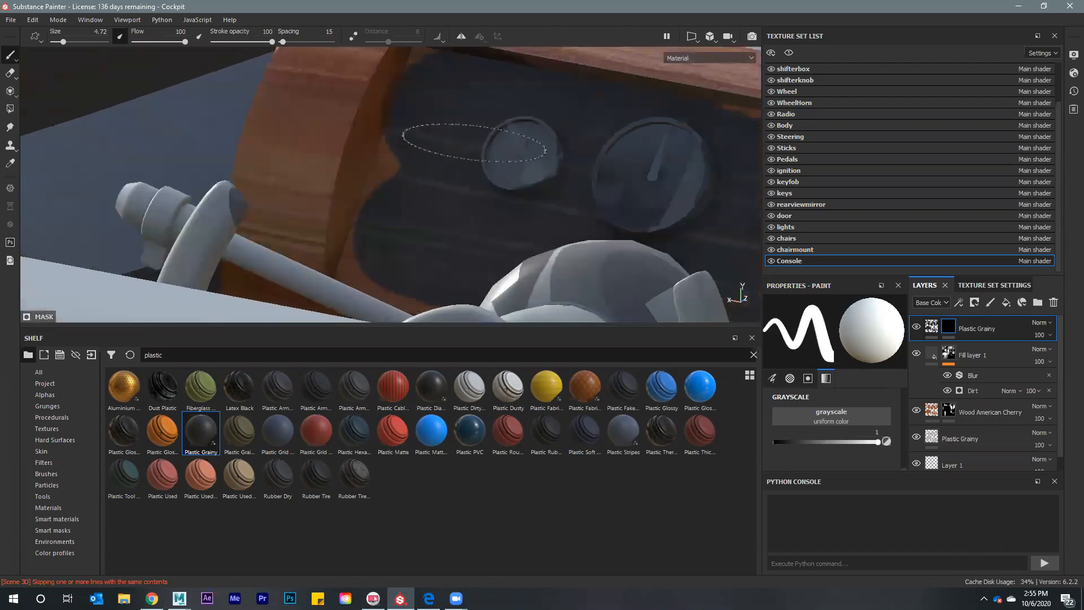
ctrl+right_drag(483, 135, 440, 138)
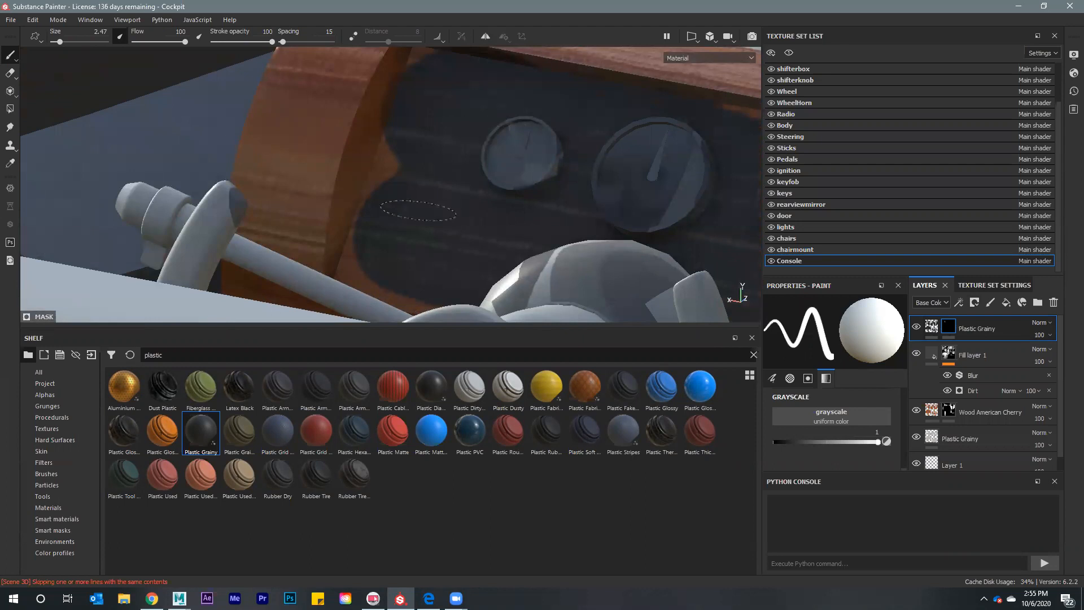
Isolate the Console texture set in the view and paint the plastic mask into the recessed panel's lower-left corner
alt+drag(431, 189, 677, 194)
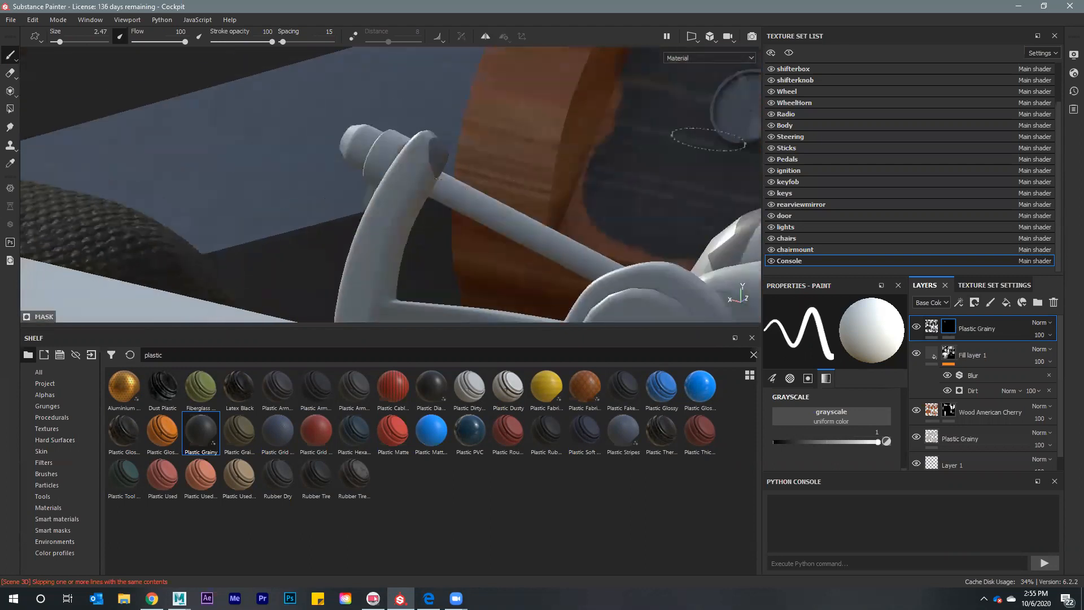
click(789, 51)
alt+middle_drag(587, 144, 435, 169)
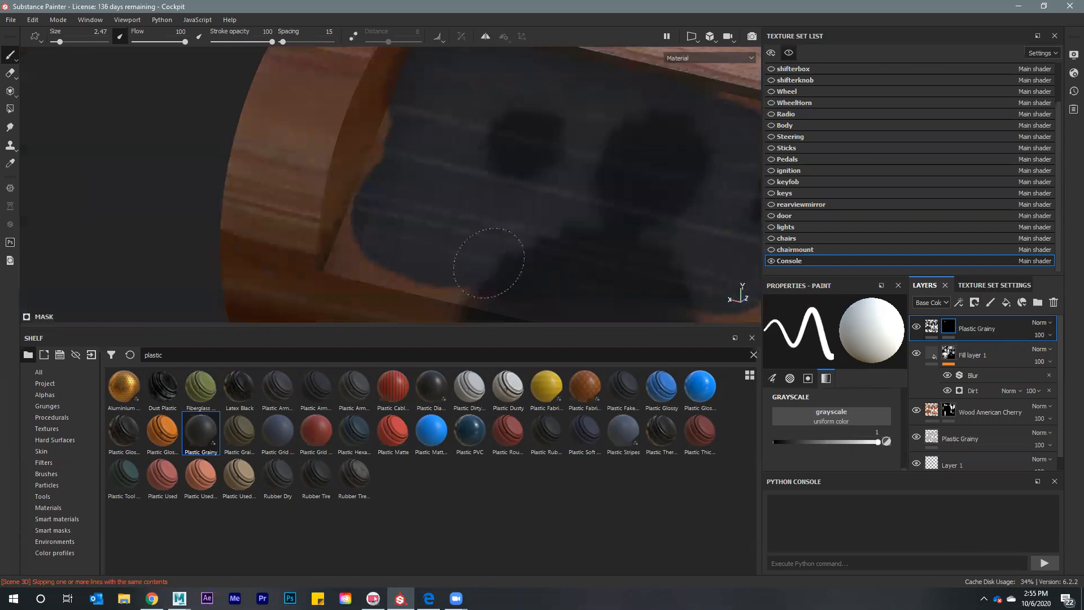
drag(466, 268, 372, 244)
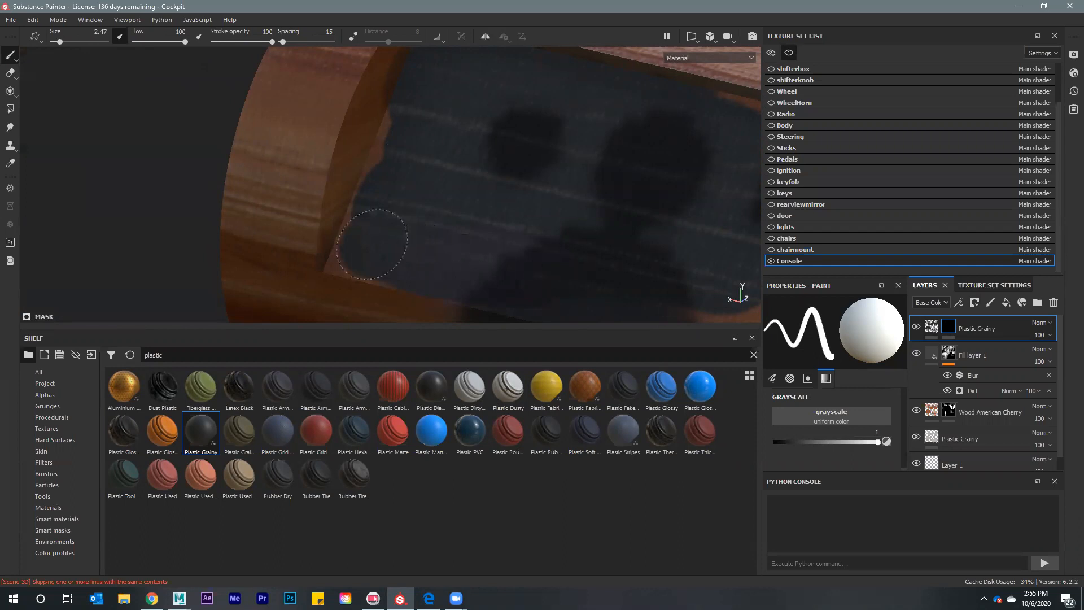
alt+drag(464, 231, 581, 232)
alt+middle_drag(522, 230, 290, 219)
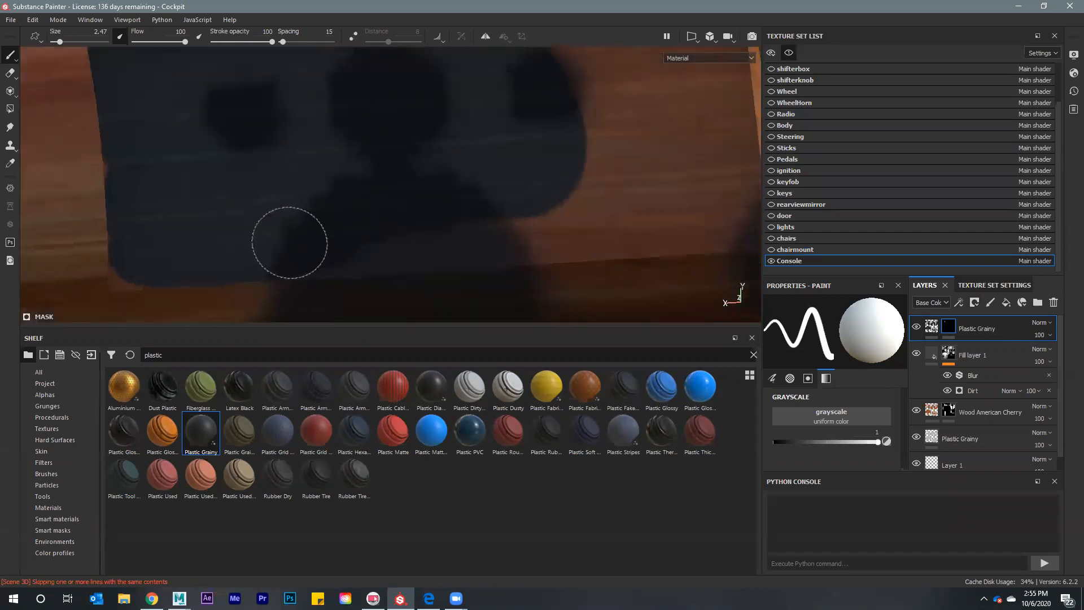
Paint a straight mask stroke along the recessed panel's lower edge to its lower-right corner
key(shift)
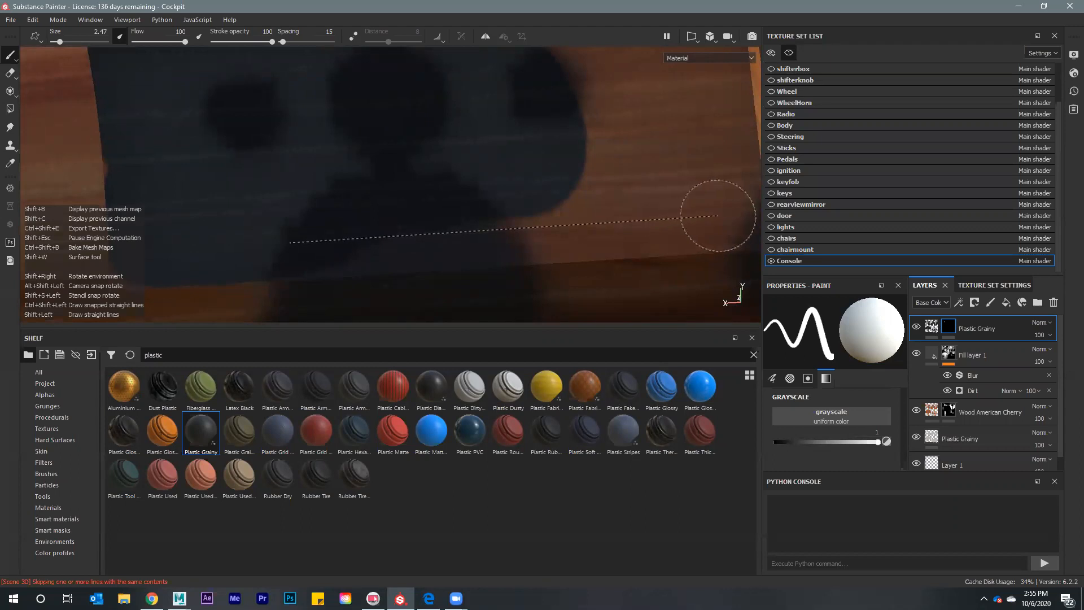
alt+drag(711, 218, 625, 209)
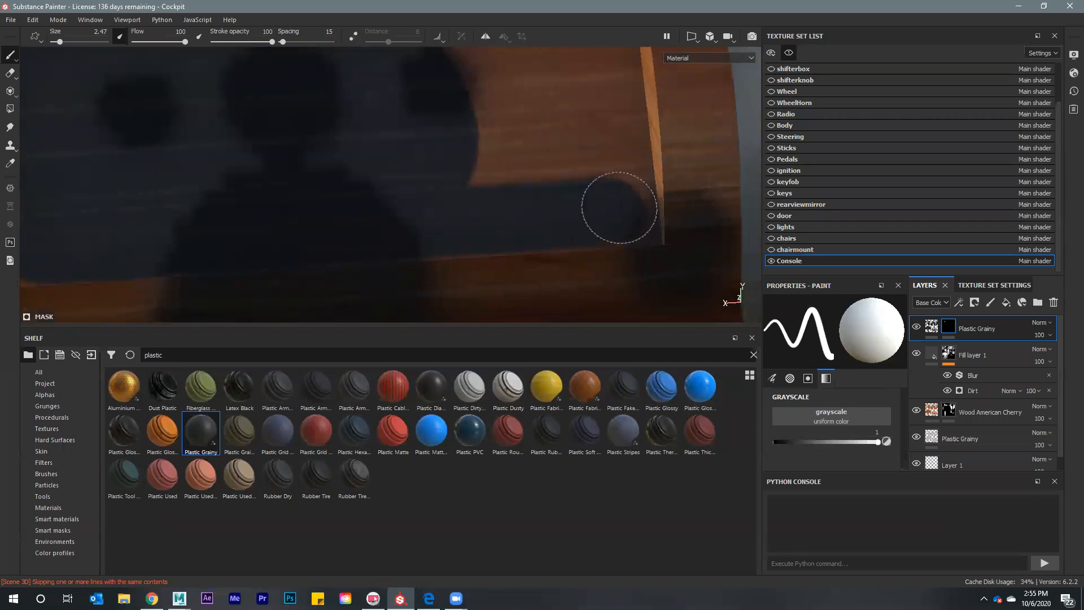
mouse_move(598, 165)
alt+mouse_down()
mouse_move(587, 232)
mouse_move(589, 220)
alt+mouse_up()
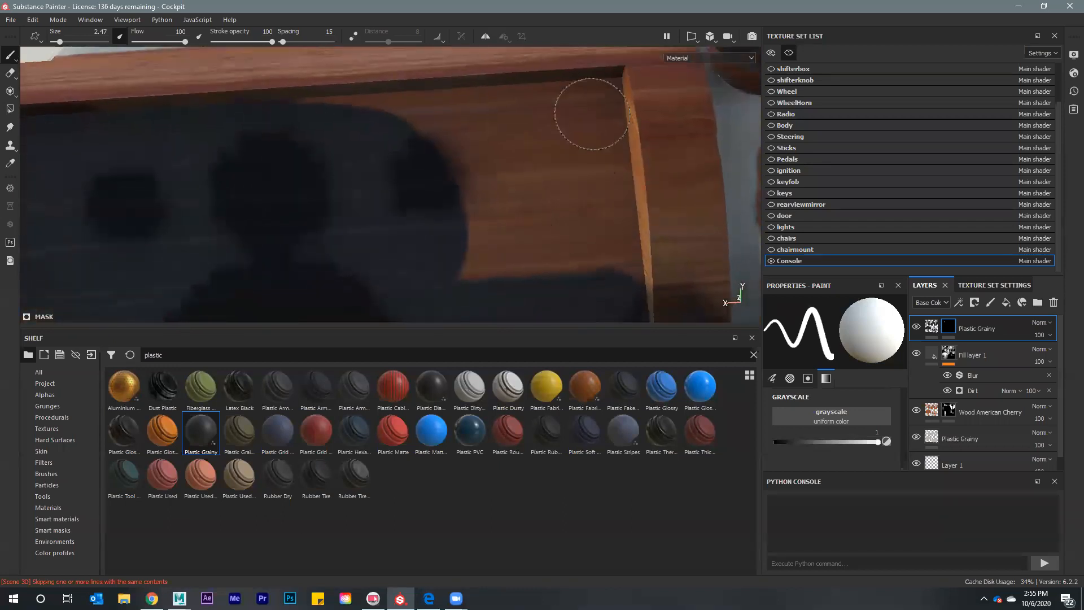
Paint straight mask strokes down the recessed panel's right edge and along its upper edge from the upper-right corner
key(shift)
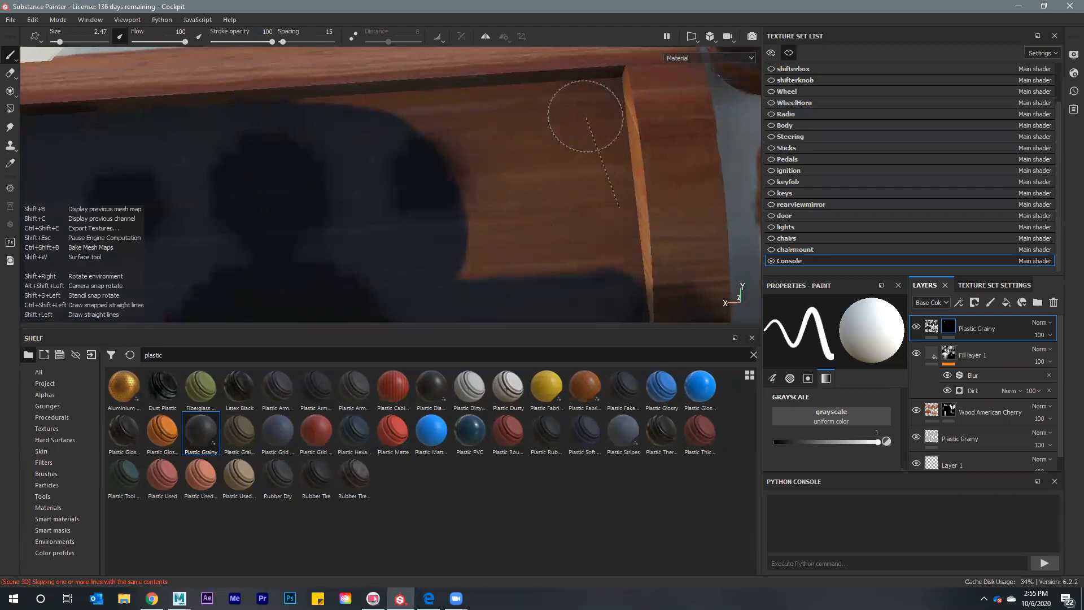
click(585, 115)
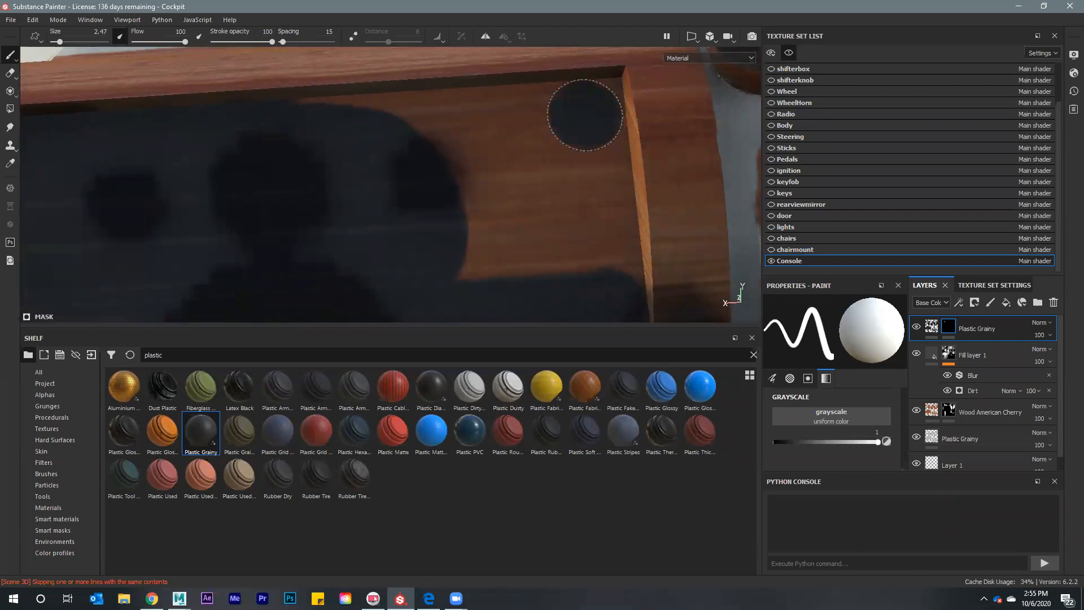
alt+drag(583, 182, 544, 170)
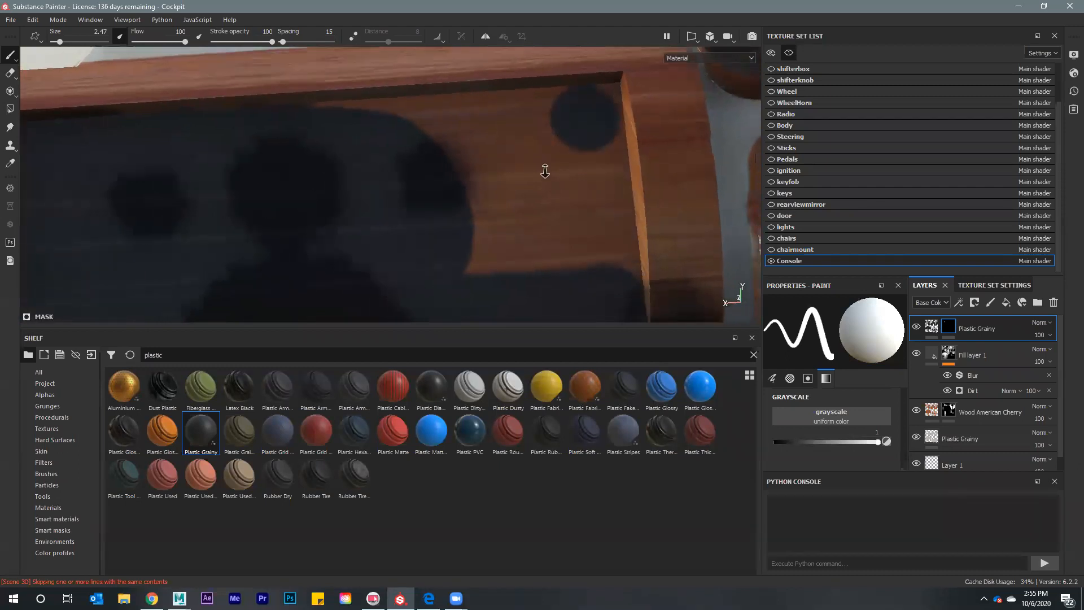
alt+right_drag(545, 170, 533, 190)
alt+middle_drag(532, 190, 525, 165)
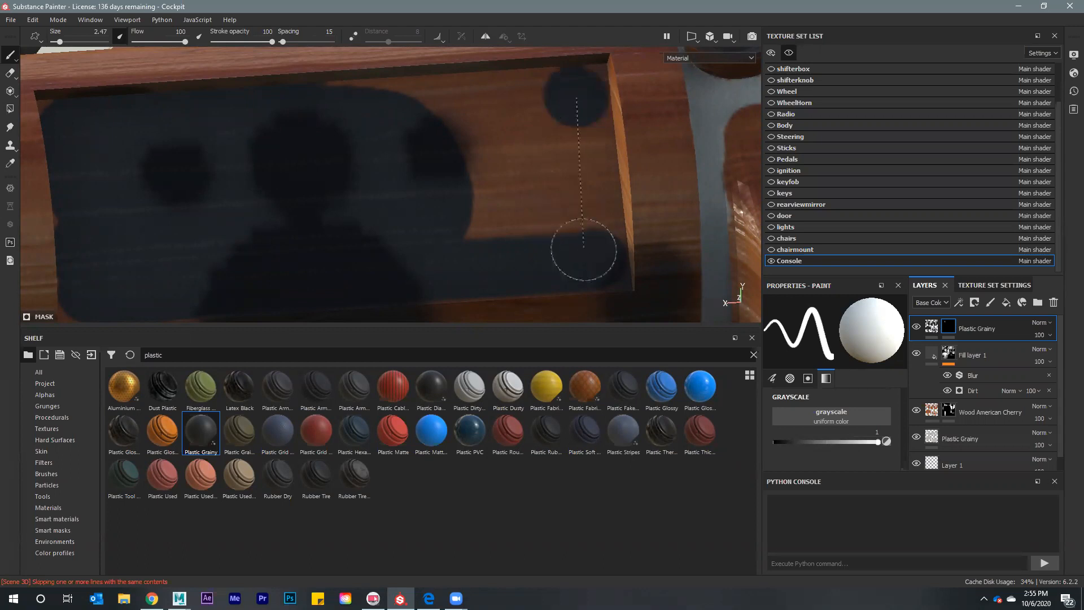
key(shift)
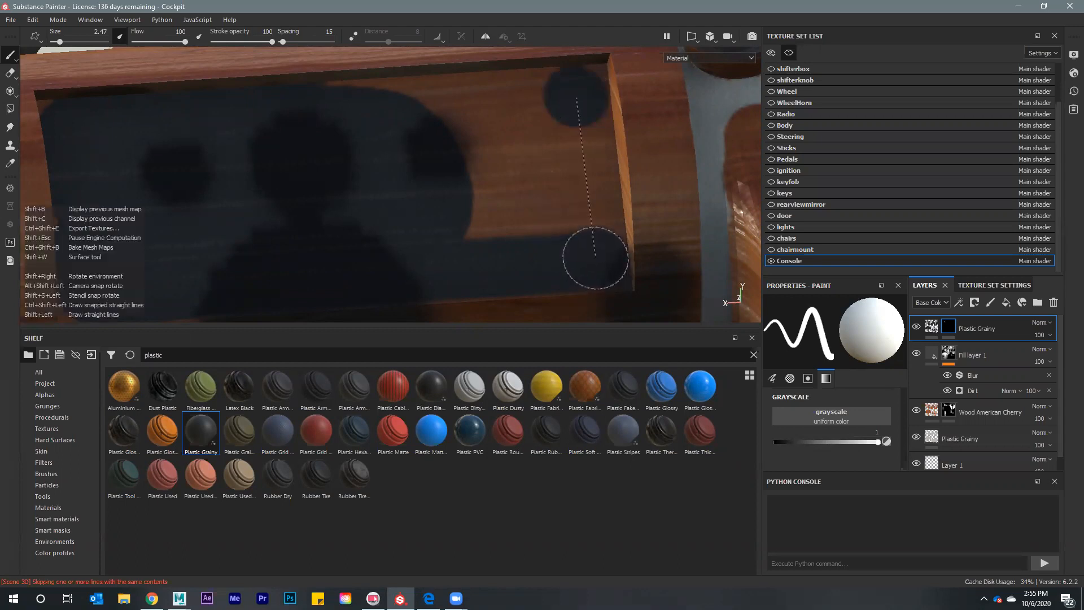
shift+click(594, 262)
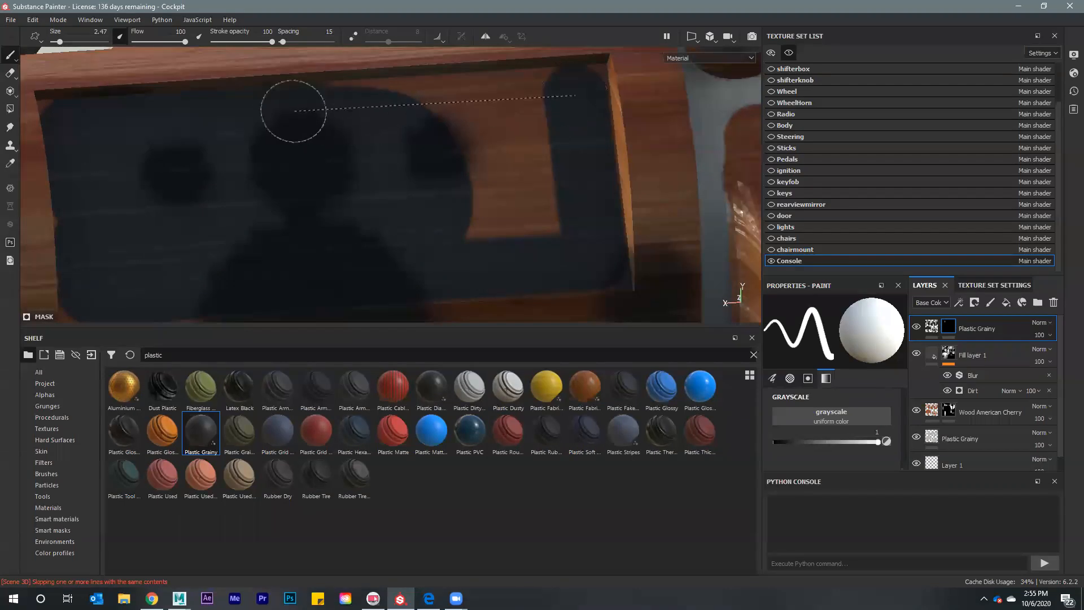
key(shift)
shift+click(276, 116)
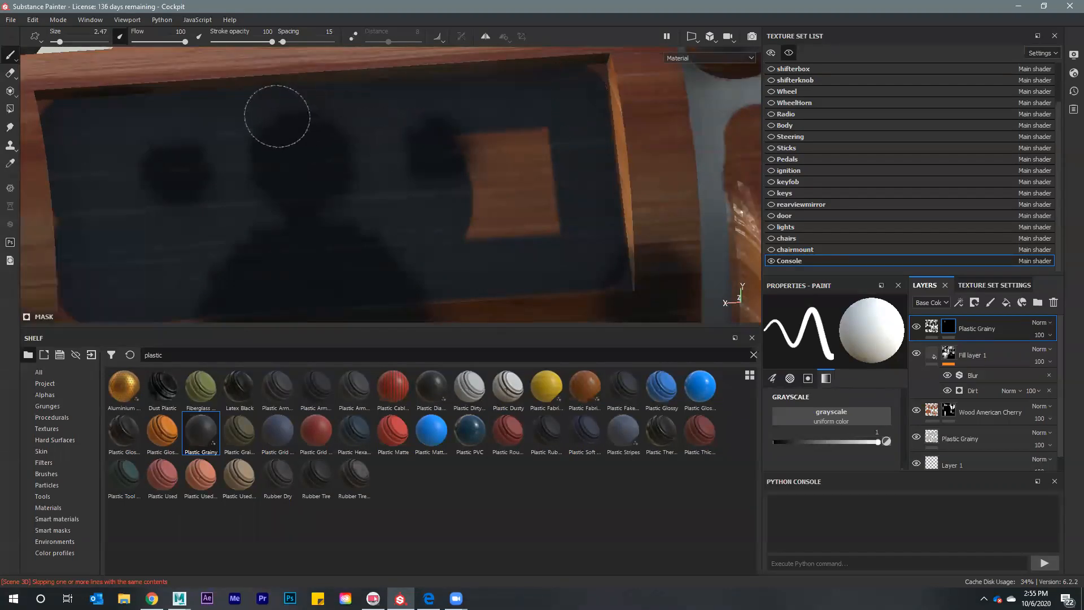
Paint the plastic mask over the remaining wood patch beside the rightmost gauge and reduce the brush size to 0.59
mouse_move(443, 145)
mouse_down()
mouse_move(484, 189)
mouse_move(567, 219)
mouse_move(497, 232)
mouse_up()
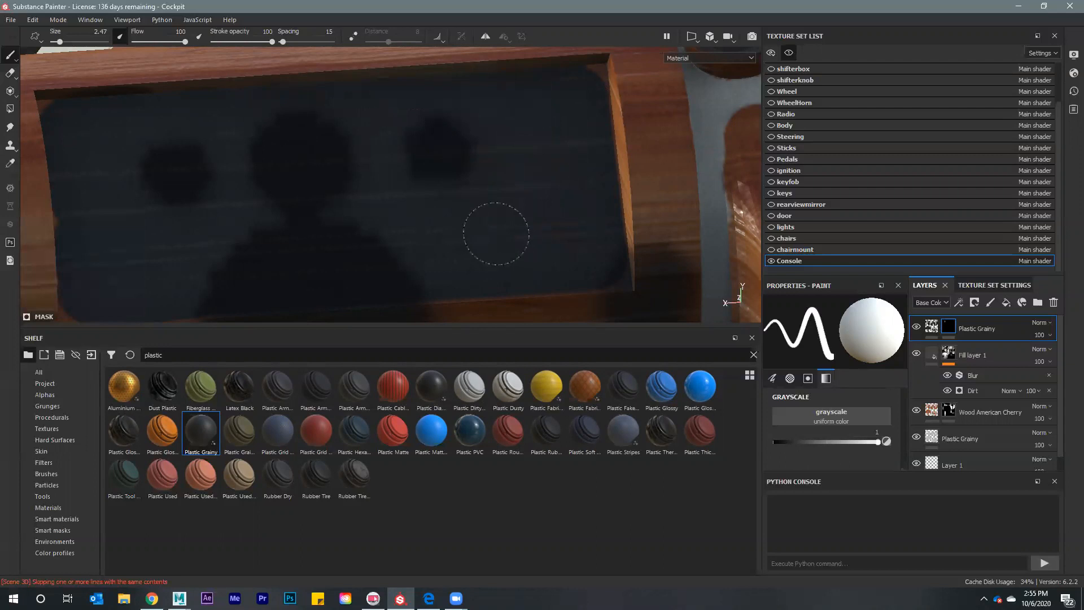
key(bracketleft)
key(bracketleft)
key(bracketleft)
key(bracketleft)
key(bracketleft)
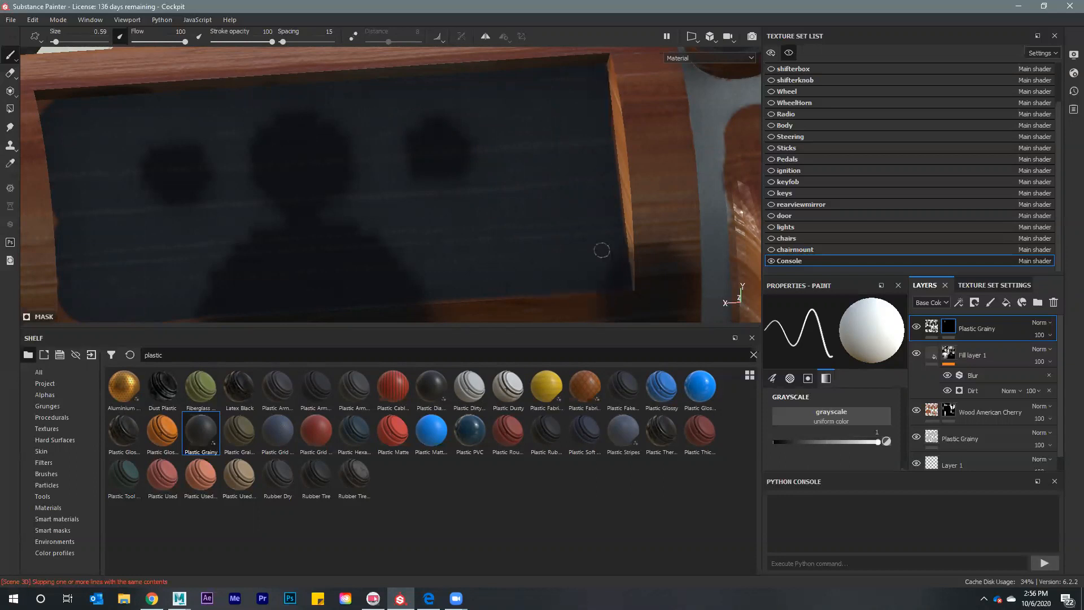
Paint the plastic mask along the recessed panel's ragged left edge up to the upper-left corner
mouse_move(282, 237)
alt+mouse_down()
mouse_move(554, 208)
mouse_move(412, 222)
alt+mouse_up()
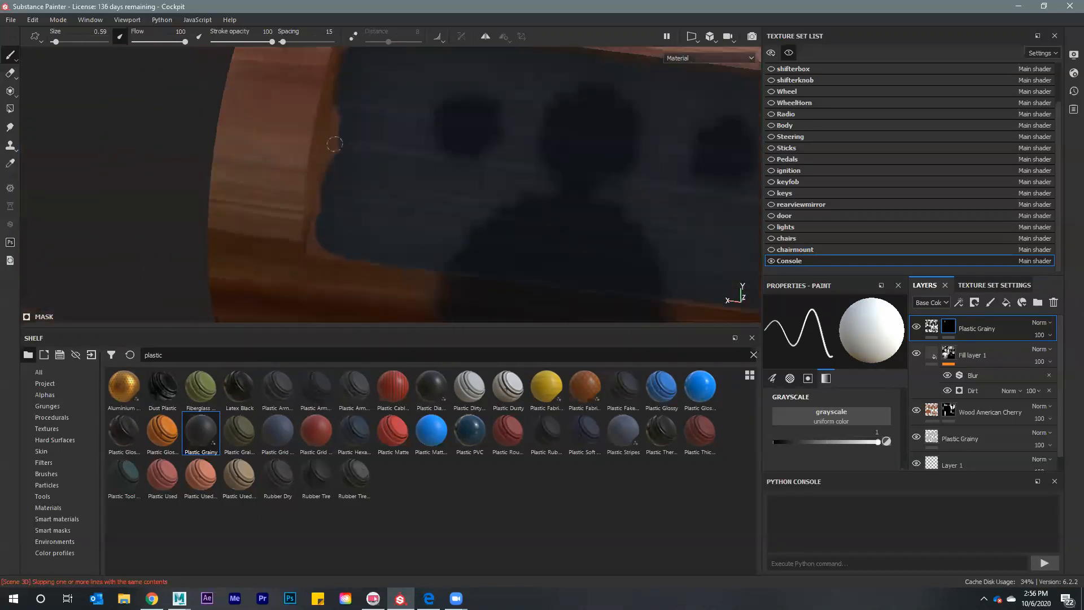
mouse_move(339, 130)
mouse_down()
mouse_move(333, 166)
mouse_move(336, 130)
mouse_up()
alt+drag(406, 147, 395, 148)
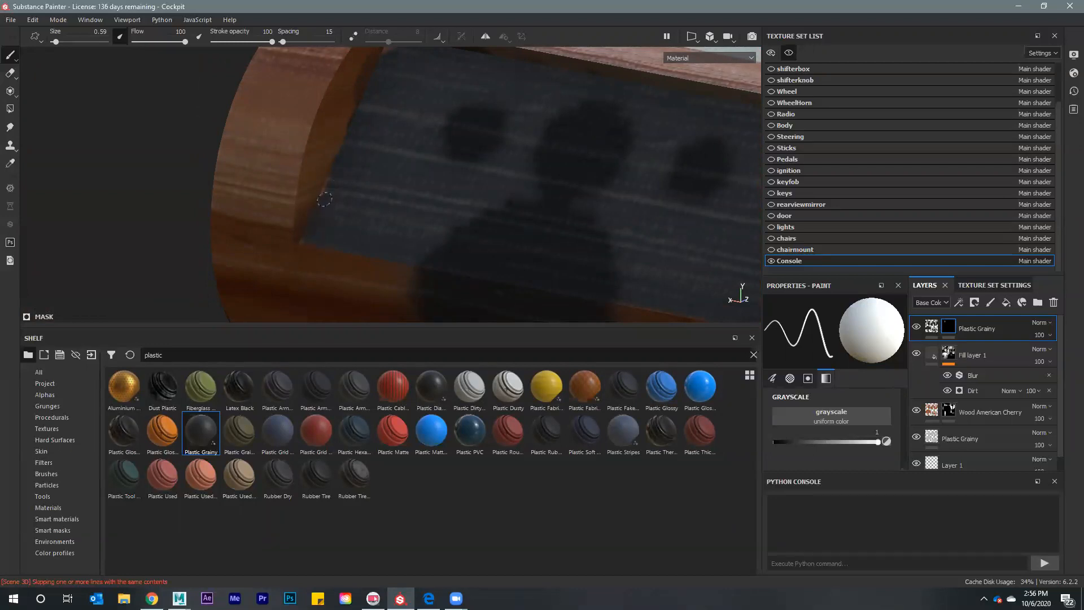
alt+drag(412, 138, 395, 107)
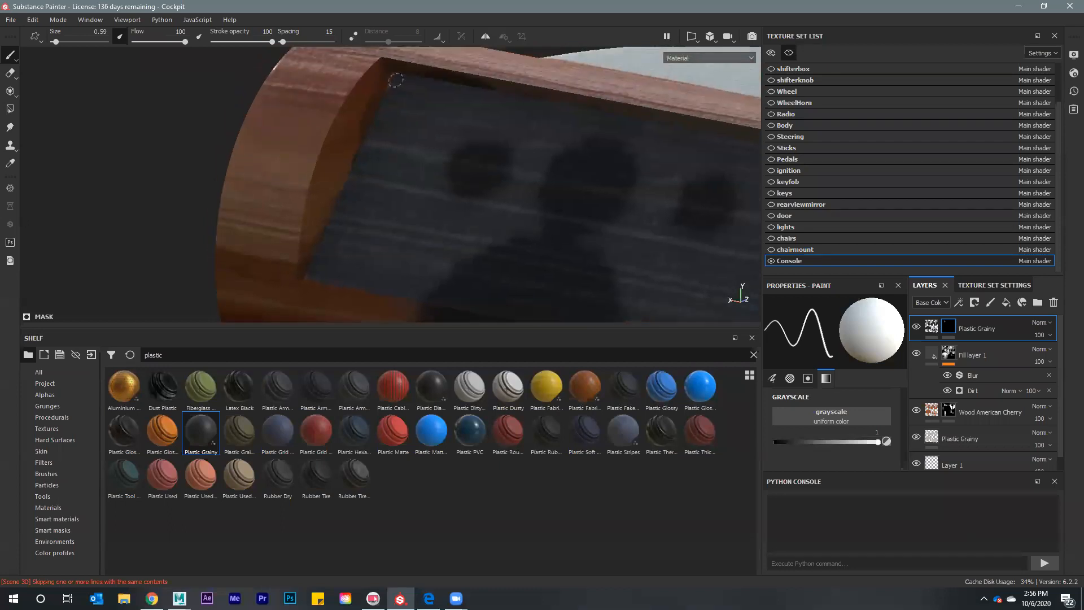
Set the brush grayscale to 0 and paint a straight stroke down the recess's left edge to clear plastic from the side wall
alt+drag(407, 182, 364, 164)
drag(839, 442, 739, 439)
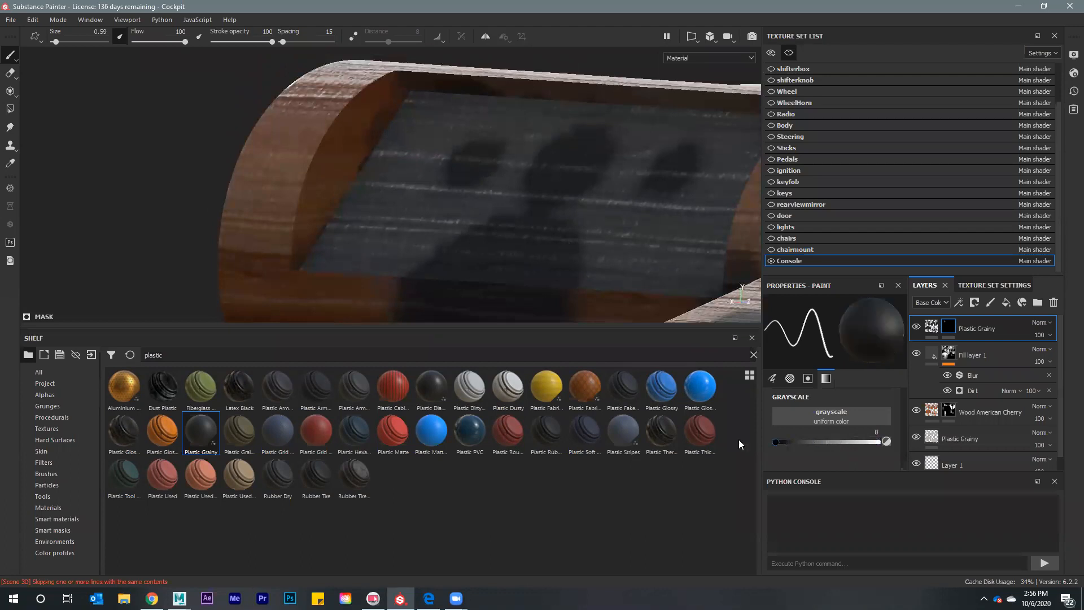
click(403, 91)
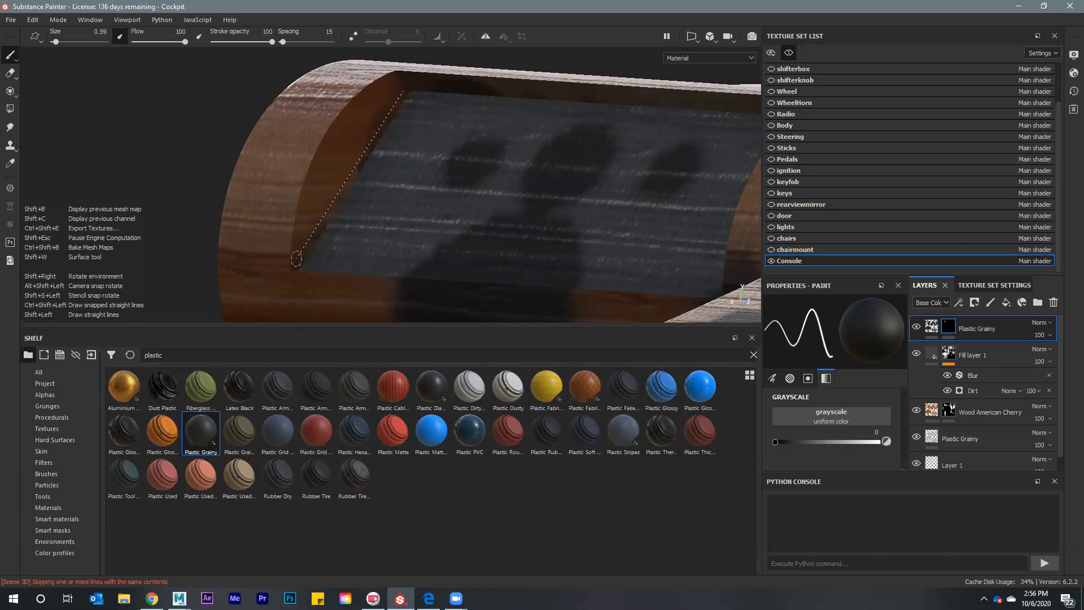
shift+click(298, 260)
Select the Wood American Cherry mask and paint the wood out across the recessed panel with a 3.89 brush
alt+drag(416, 198, 604, 215)
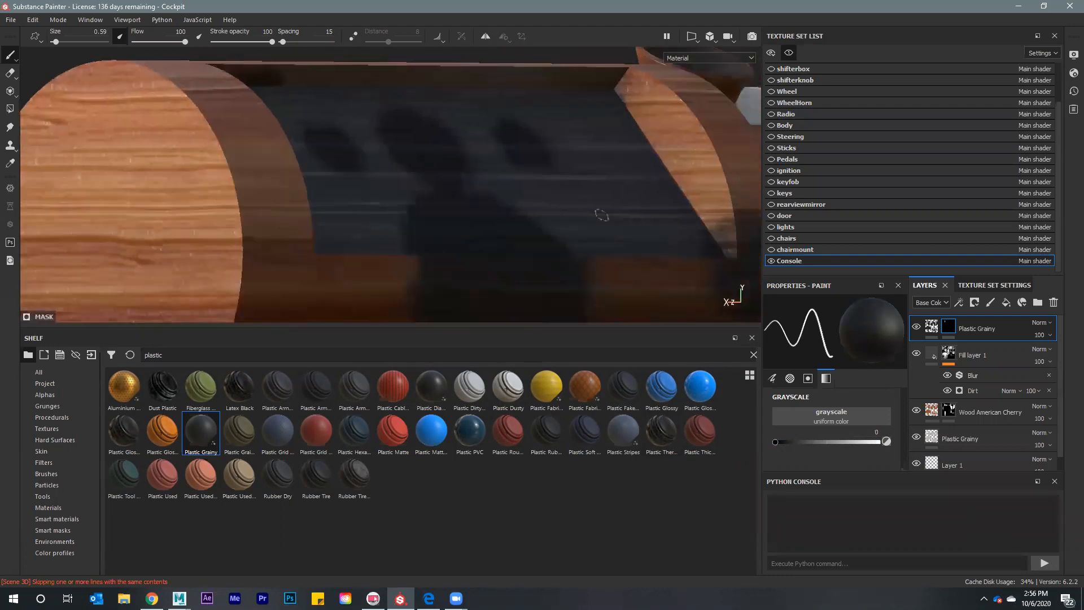
click(985, 407)
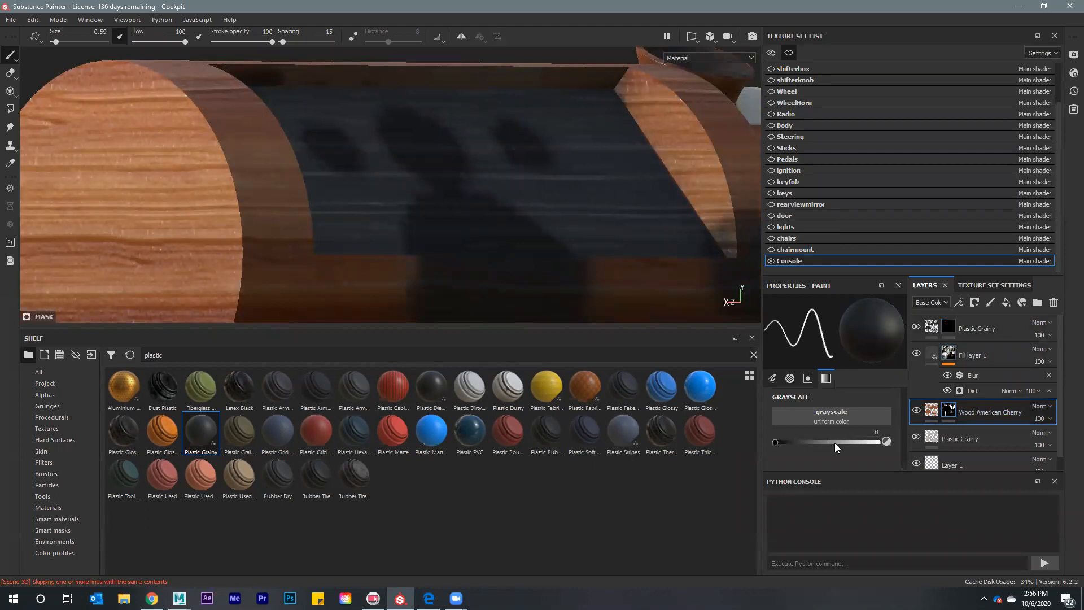
alt+drag(444, 214, 333, 231)
alt+right_drag(445, 243, 296, 209)
alt+drag(402, 215, 432, 227)
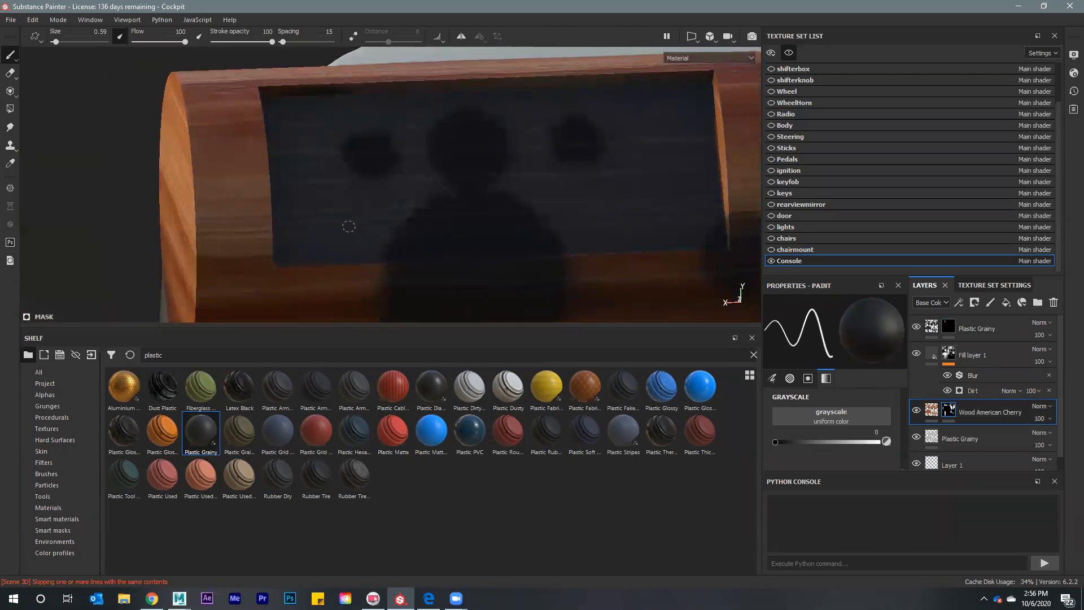
ctrl+right_drag(349, 226, 423, 226)
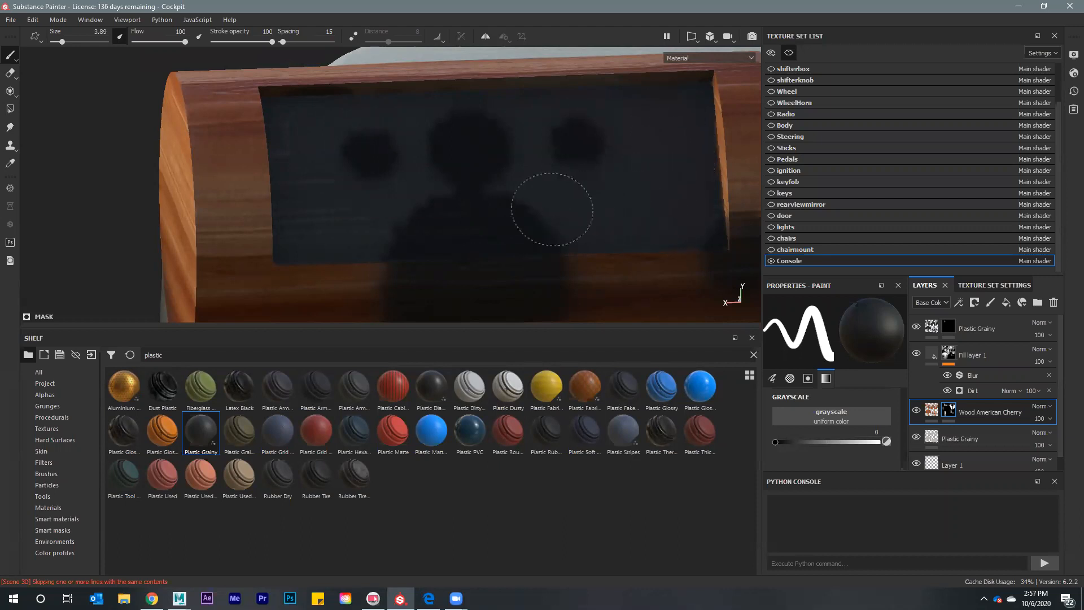
Reduce the brush size to 1.37 and paint the wood out near the panel's upper-left corner and left edge
mouse_move(380, 208)
alt+mouse_down()
mouse_move(407, 213)
mouse_move(390, 212)
alt+mouse_up()
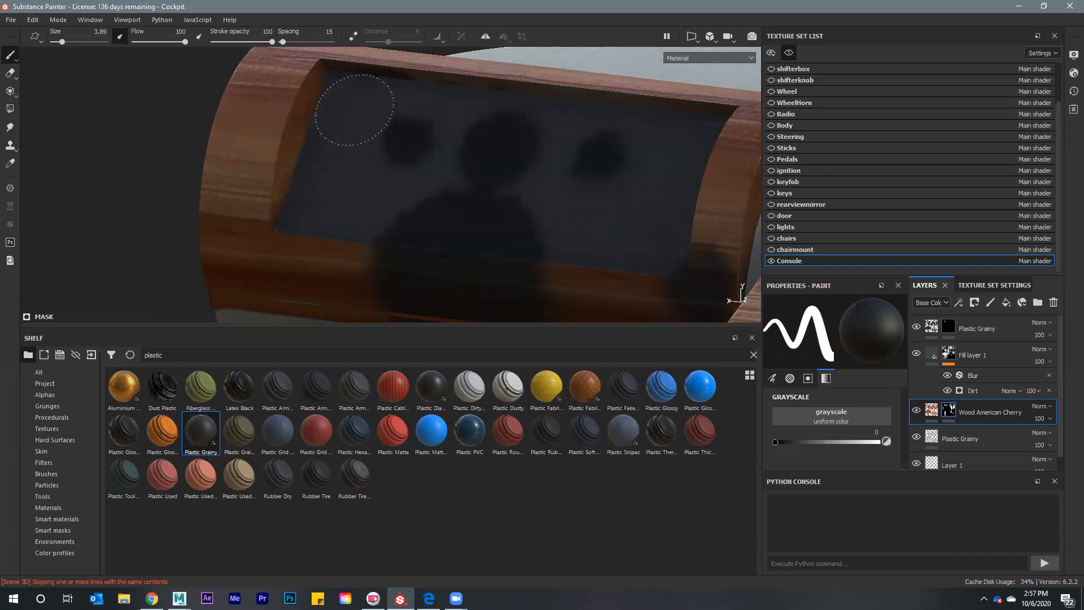
key(bracketleft)
key(bracketleft)
key(bracketleft)
ctrl+right_drag(351, 120, 339, 93)
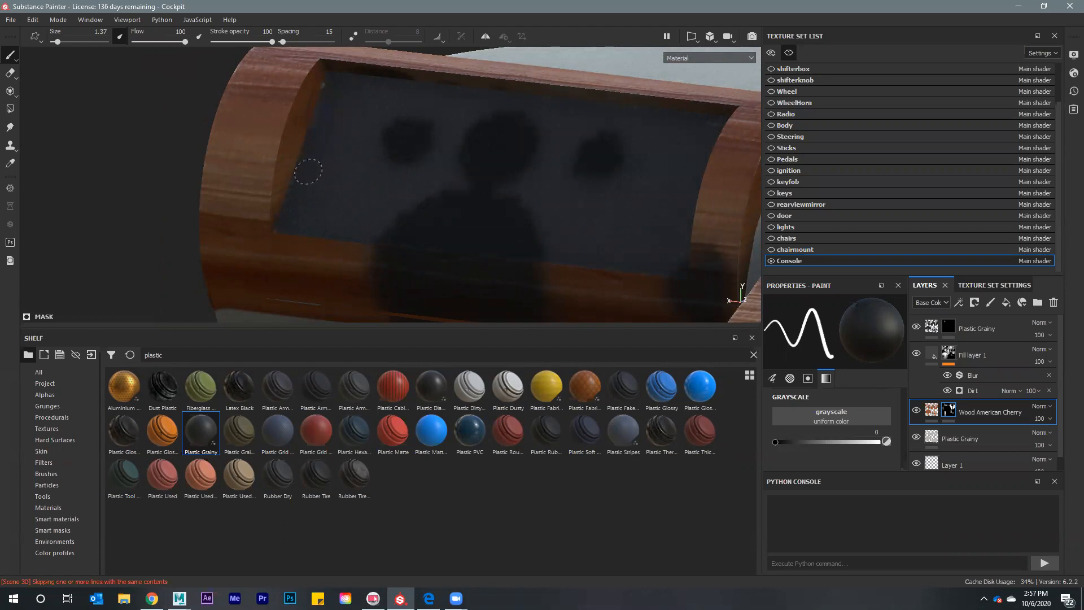
Set the Console texture set's size to 4096
mouse_move(367, 203)
alt+mouse_down()
mouse_move(474, 203)
mouse_move(512, 180)
alt+mouse_up()
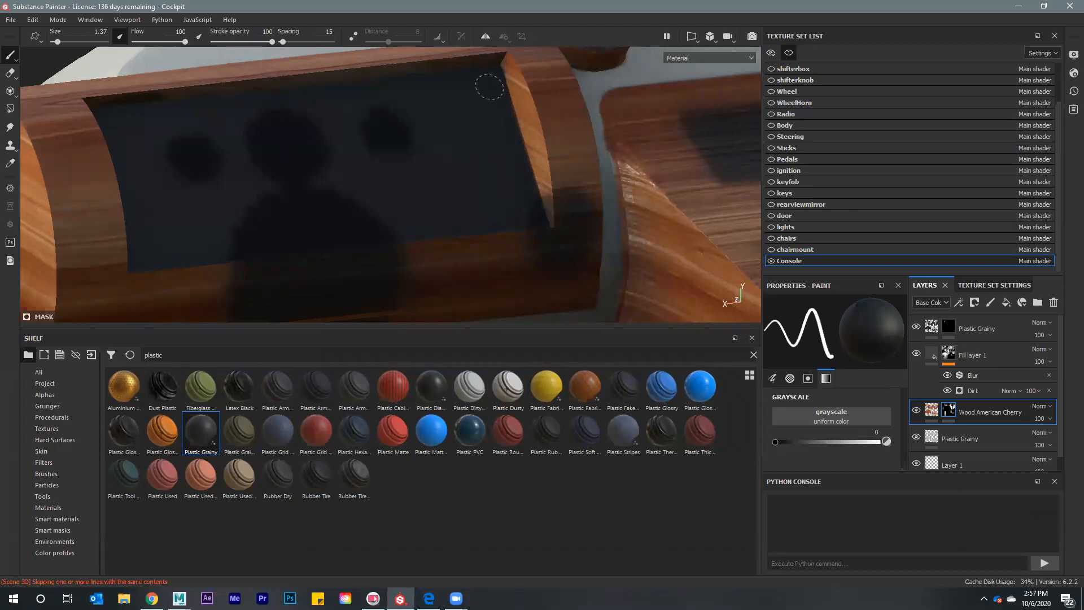
mouse_move(419, 191)
alt+mouse_down()
mouse_move(232, 213)
mouse_move(430, 177)
mouse_move(409, 191)
alt+mouse_up()
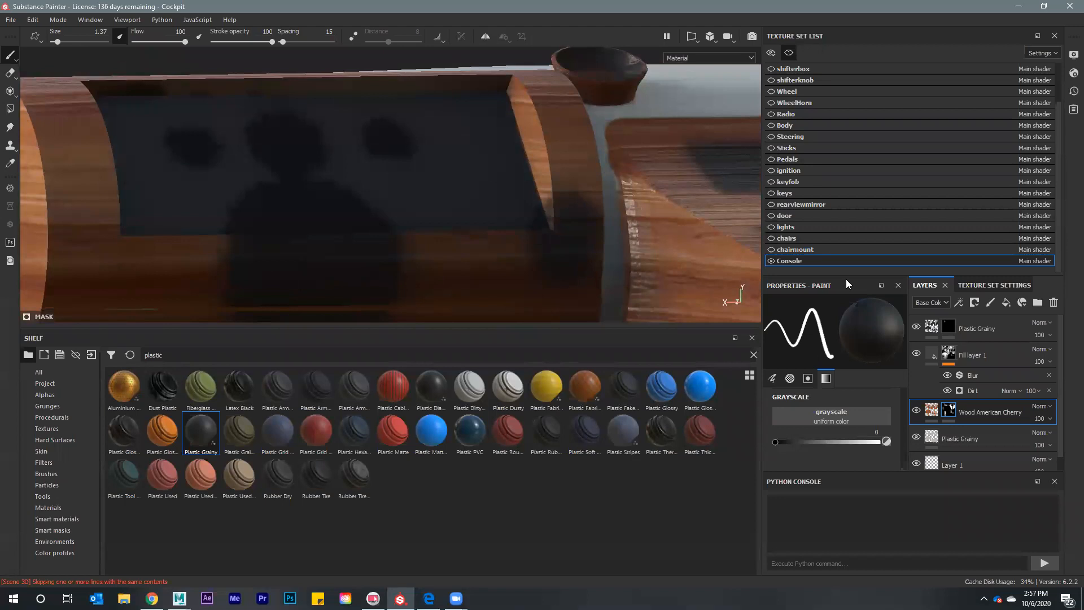
click(971, 286)
click(983, 394)
click(976, 441)
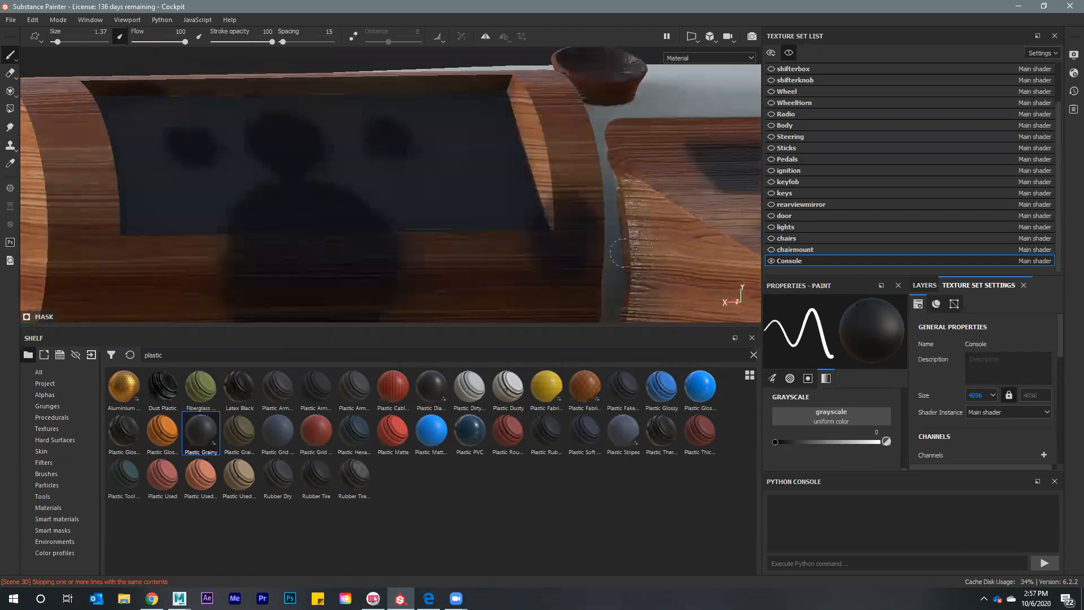
Reduce the brush size to 0.59 and erase the wood with straight strokes along the panel's right and upper edges
mouse_move(494, 228)
alt+mouse_down()
mouse_move(489, 217)
mouse_move(489, 243)
alt+mouse_up()
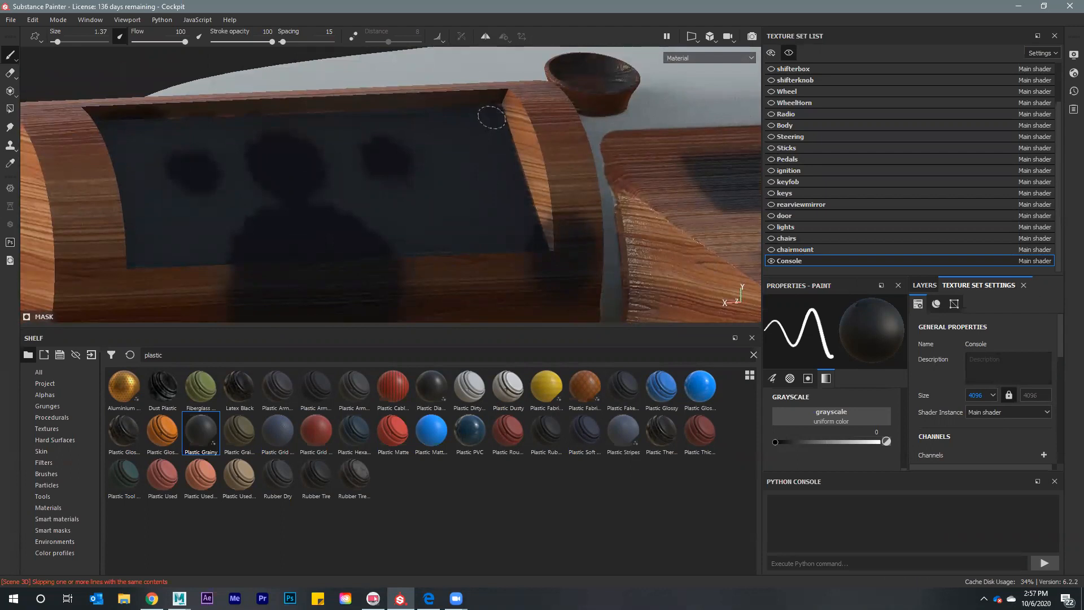
key(bracketleft)
key(bracketleft)
key(bracketleft)
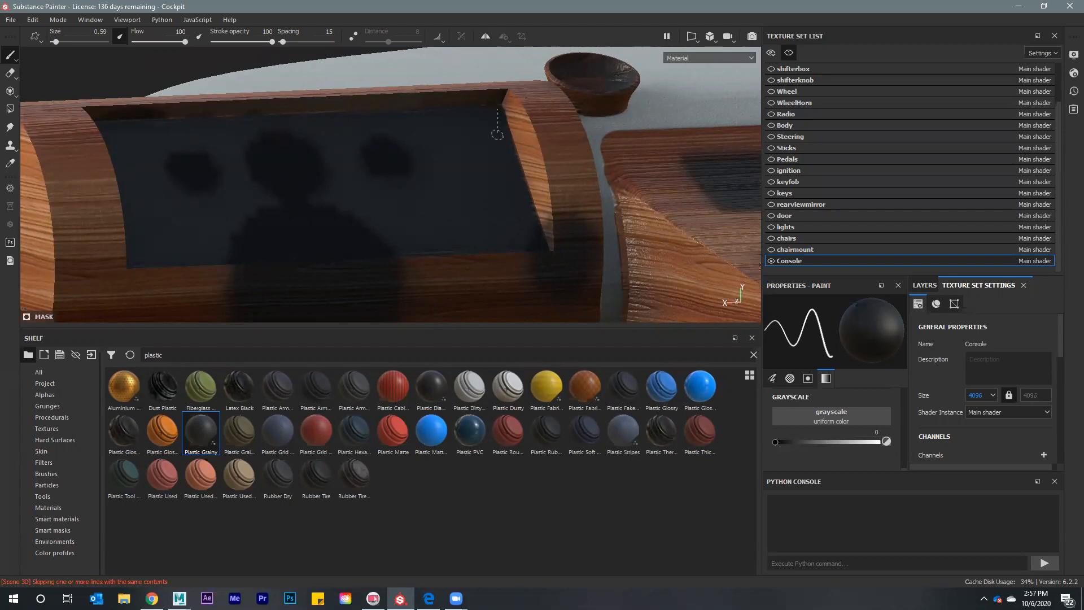
key(shift)
shift+click(543, 245)
key(shift)
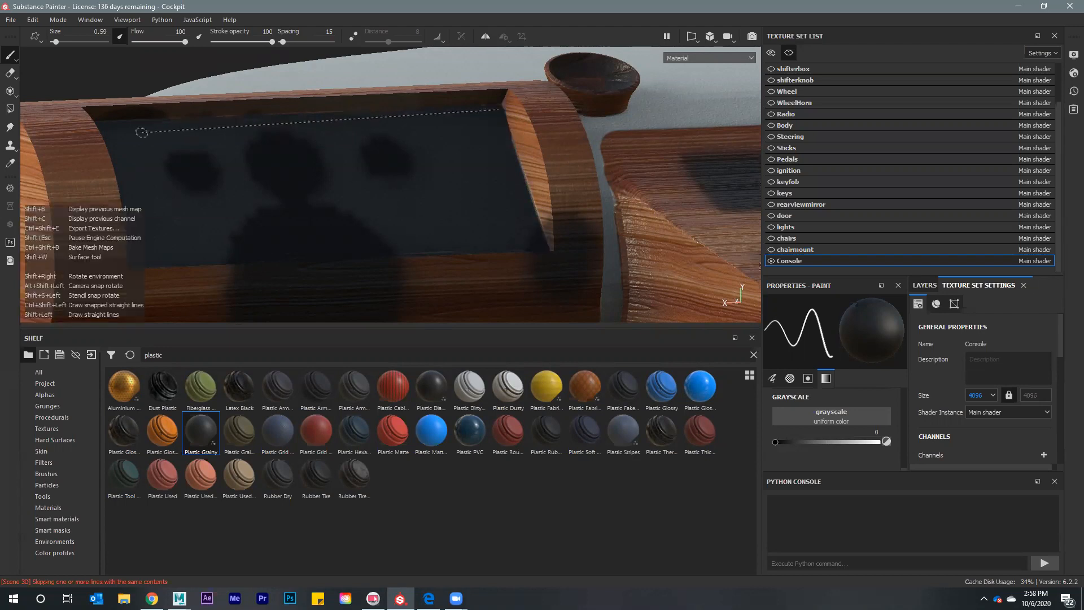
shift+click(112, 125)
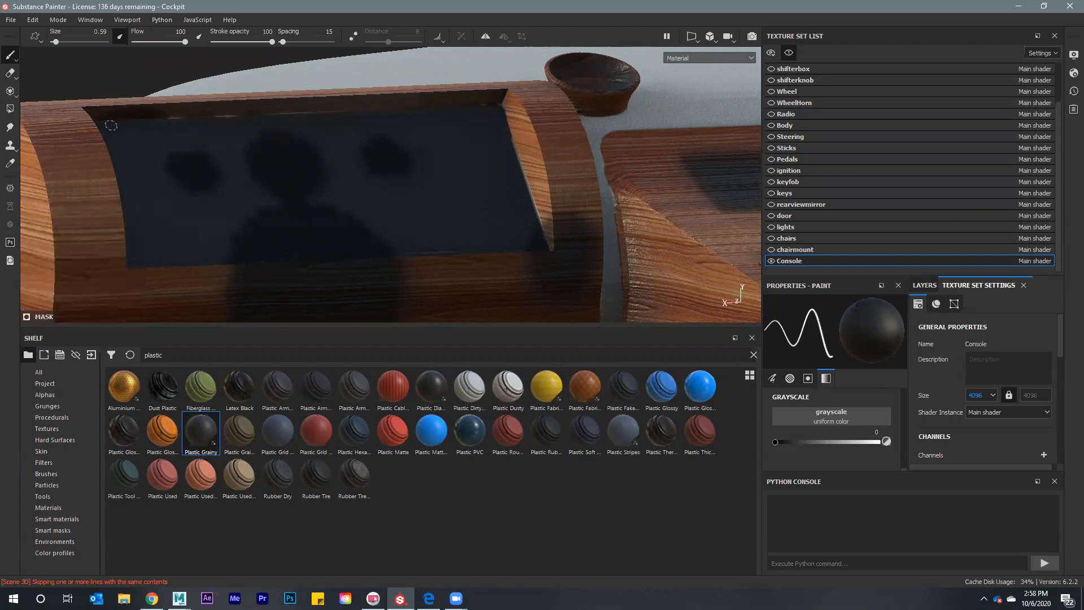
Erase the wood with a straight stroke down the panel's left edge from the upper-left to the lower-left corner
alt+drag(302, 166, 111, 145)
key(shift)
shift+click(79, 234)
alt+middle_drag(173, 219, 353, 206)
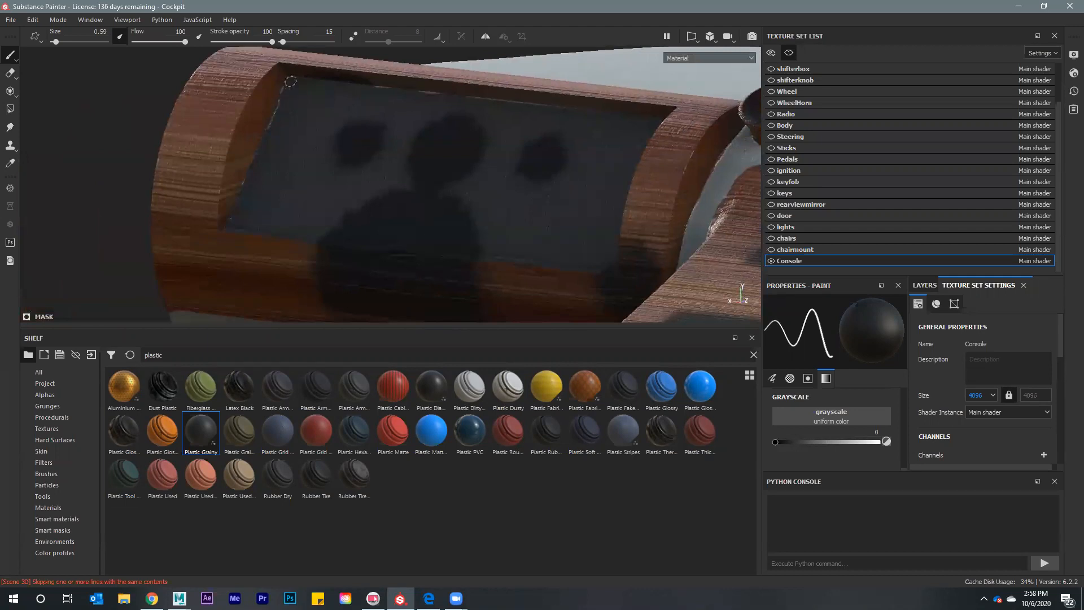
key(shift)
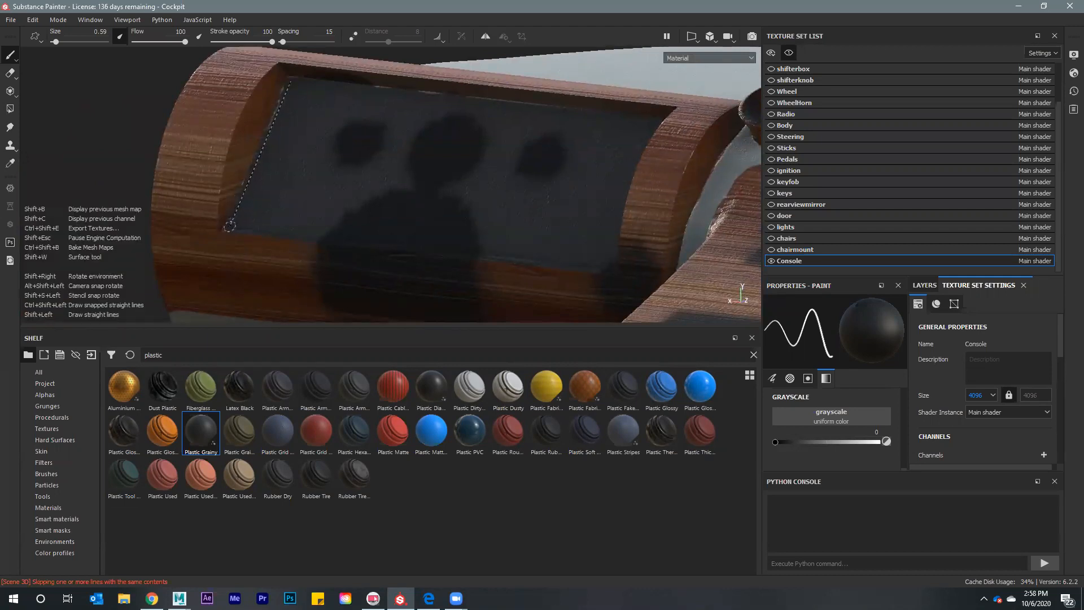
shift+click(229, 226)
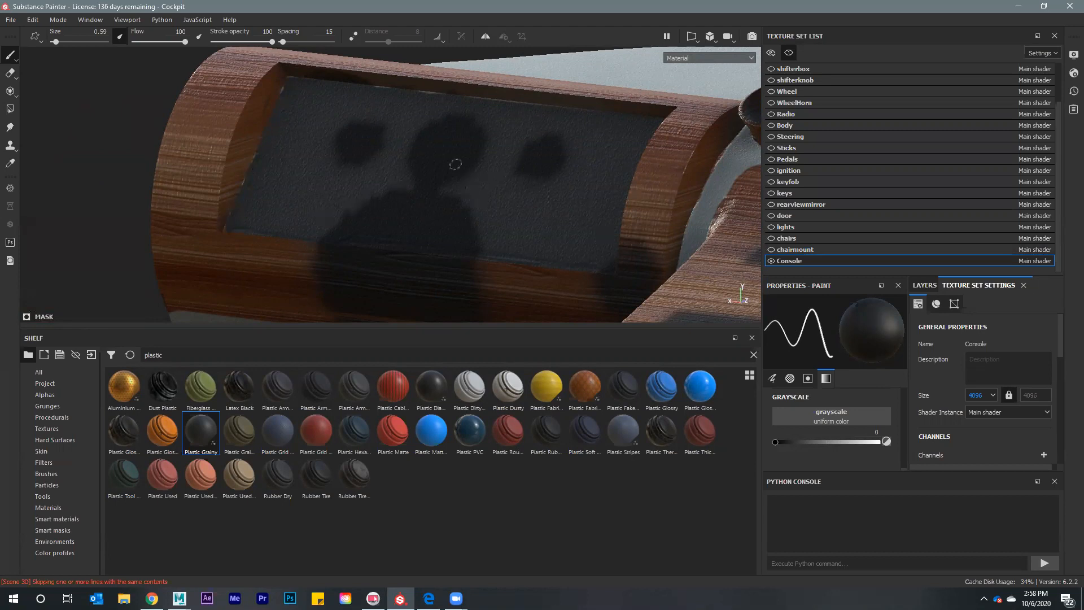
Select the Plastic Grainy mask, set the brush grayscale to 1, and paint straight strokes along the panel's left, upper and right edges
alt+drag(314, 198, 290, 198)
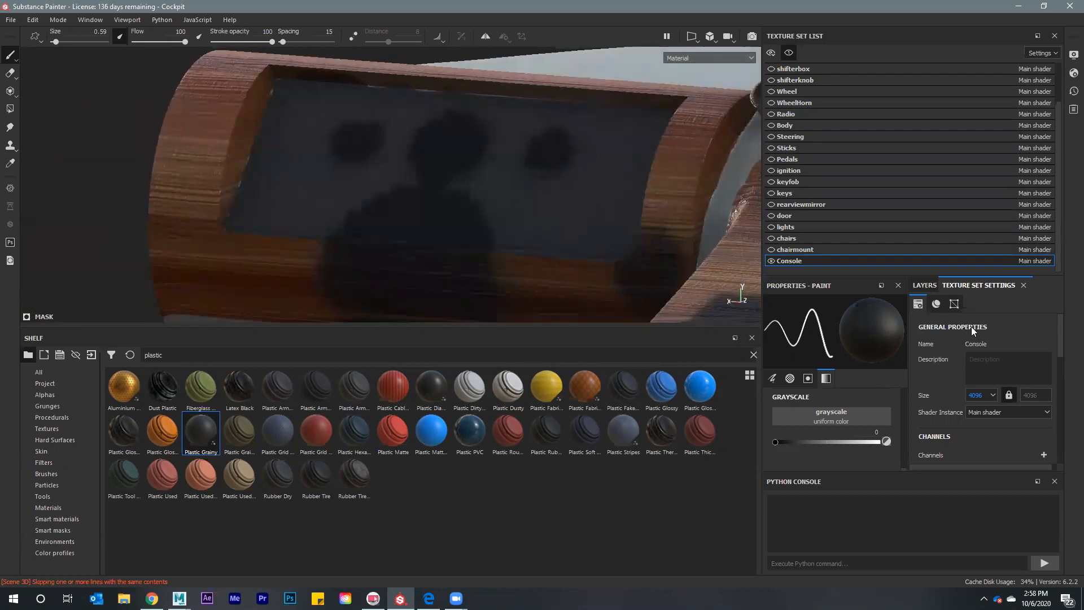
click(924, 285)
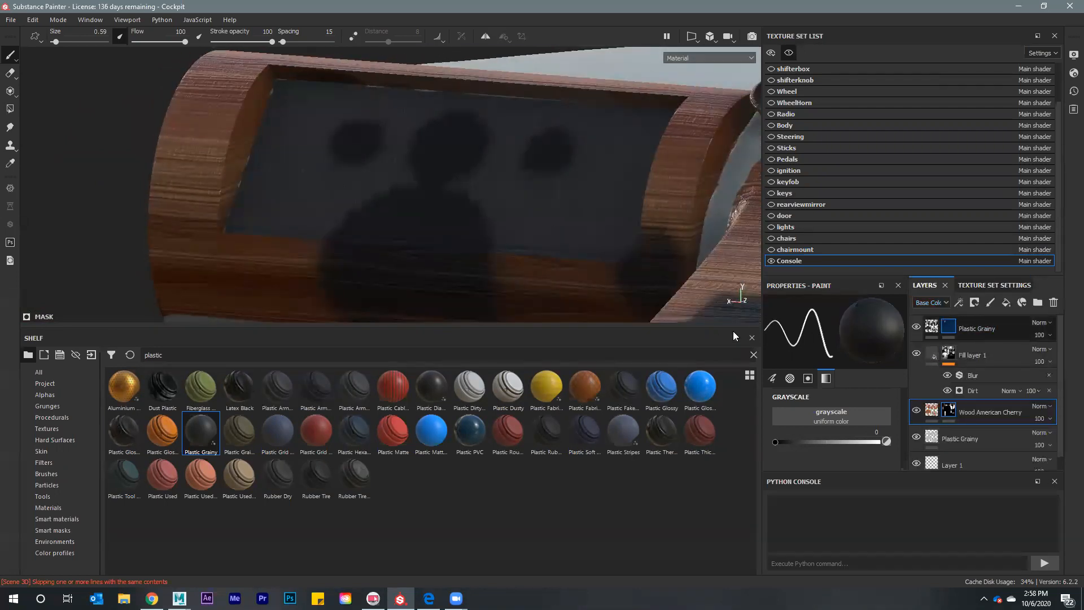
drag(848, 441, 880, 441)
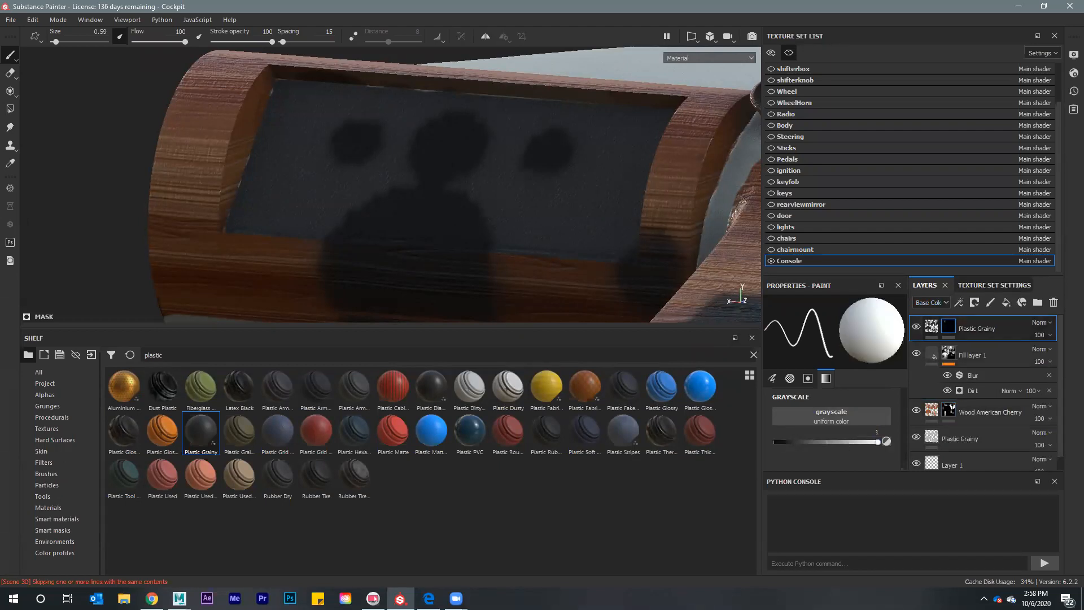
alt+drag(495, 194, 475, 188)
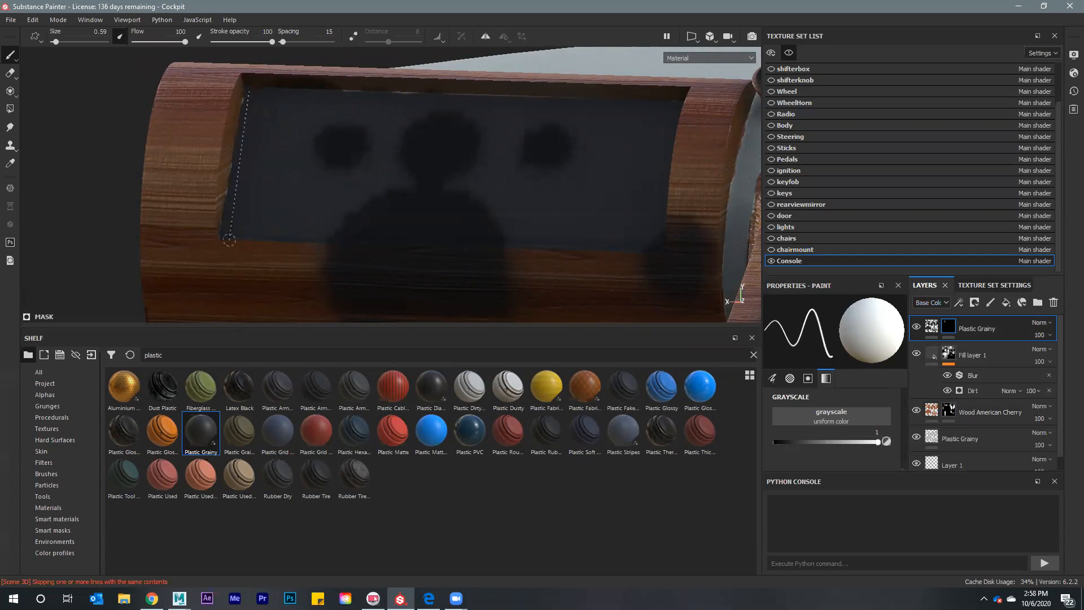
key(shift)
key(shift)
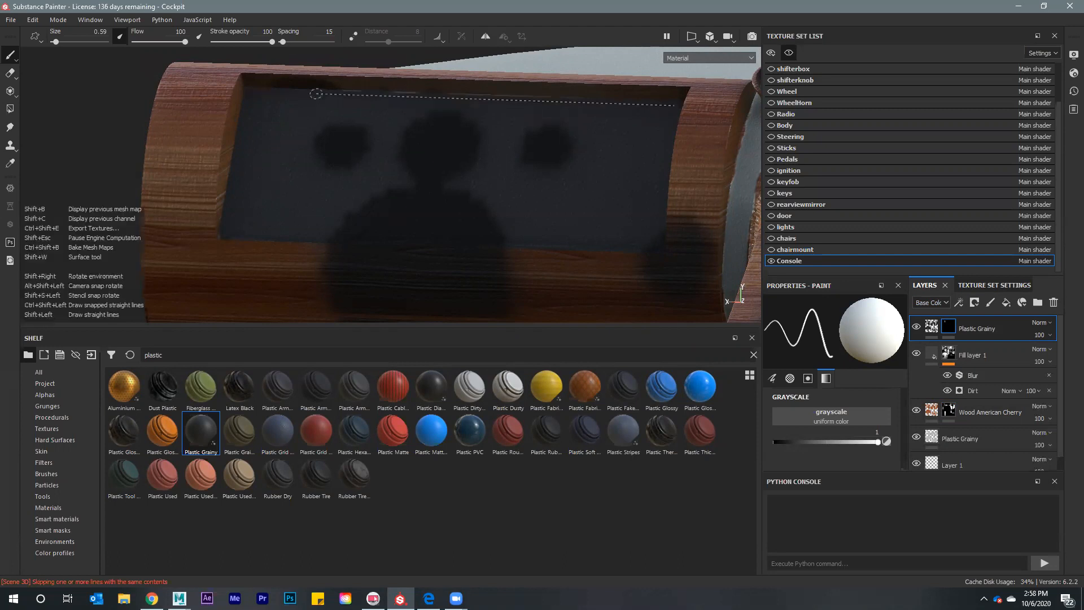
alt+drag(339, 196, 632, 126)
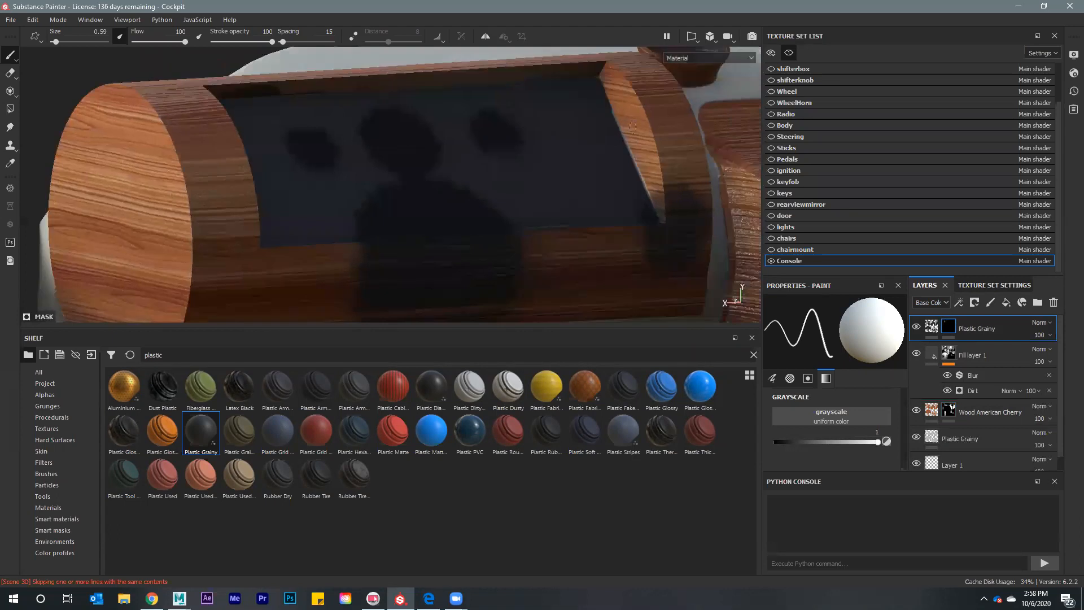
click(594, 81)
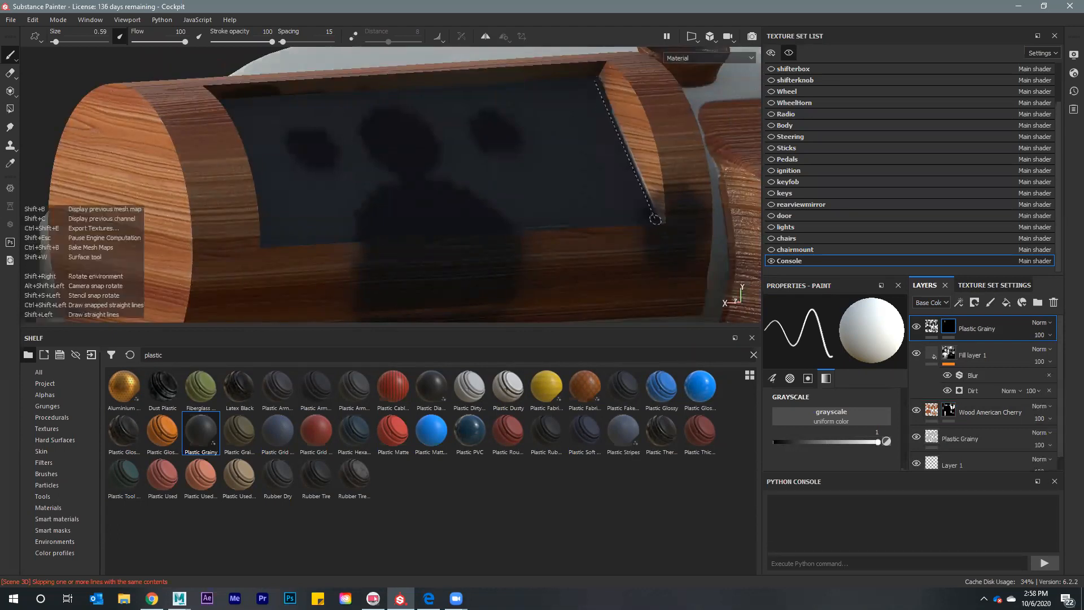
Show all texture sets in the view again and inspect the console together with the rest of the cockpit
mouse_move(435, 211)
alt+mouse_down()
mouse_move(455, 242)
mouse_move(481, 236)
mouse_move(527, 170)
mouse_move(485, 170)
alt+mouse_up()
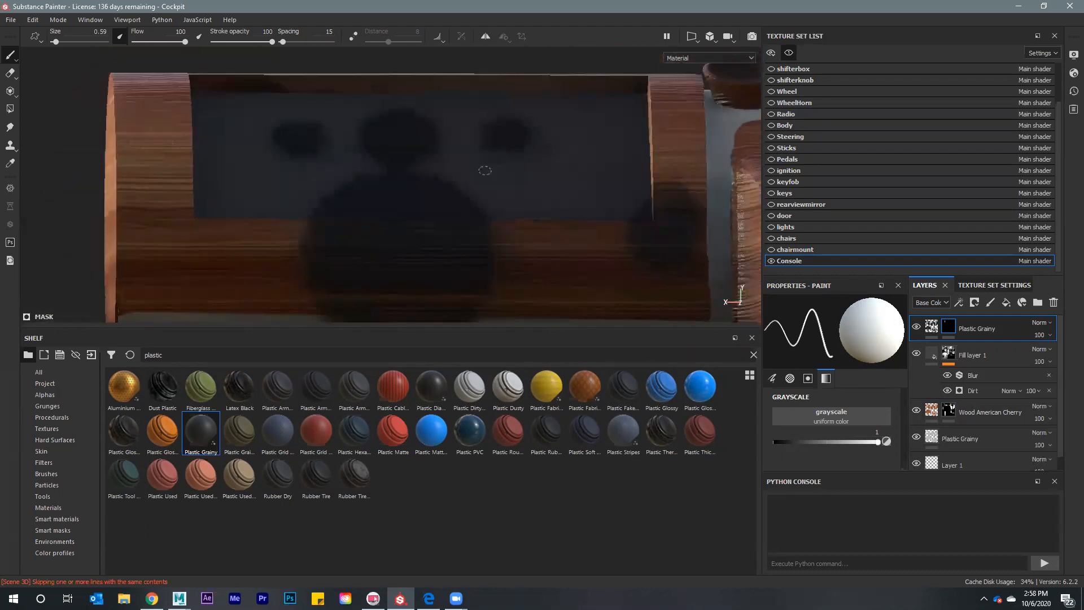
scroll(481, 171, up, 2)
scroll(480, 174, down, 5)
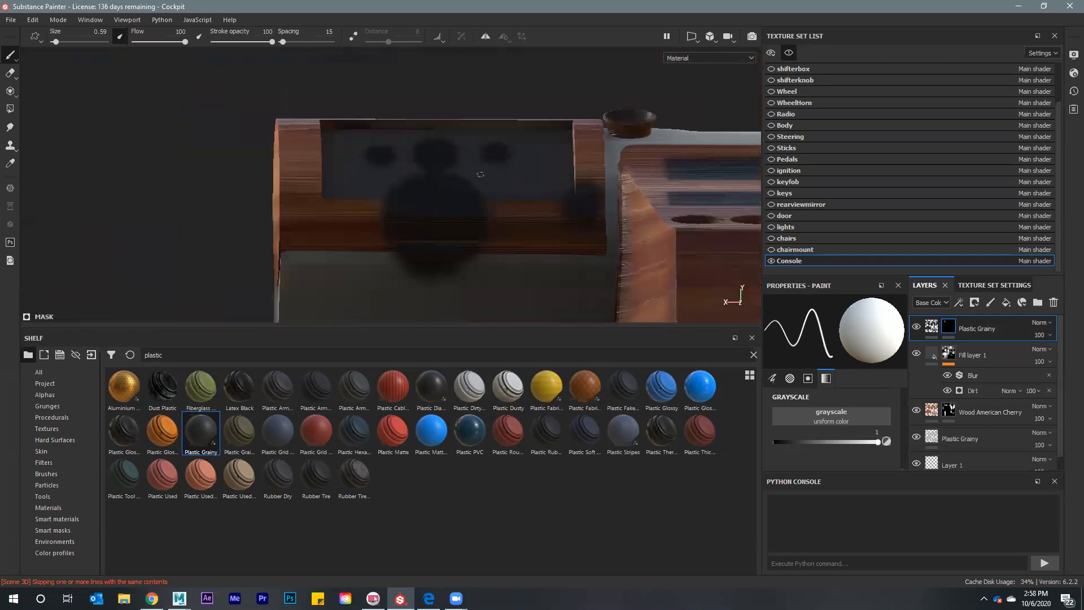
alt+drag(464, 190, 587, 237)
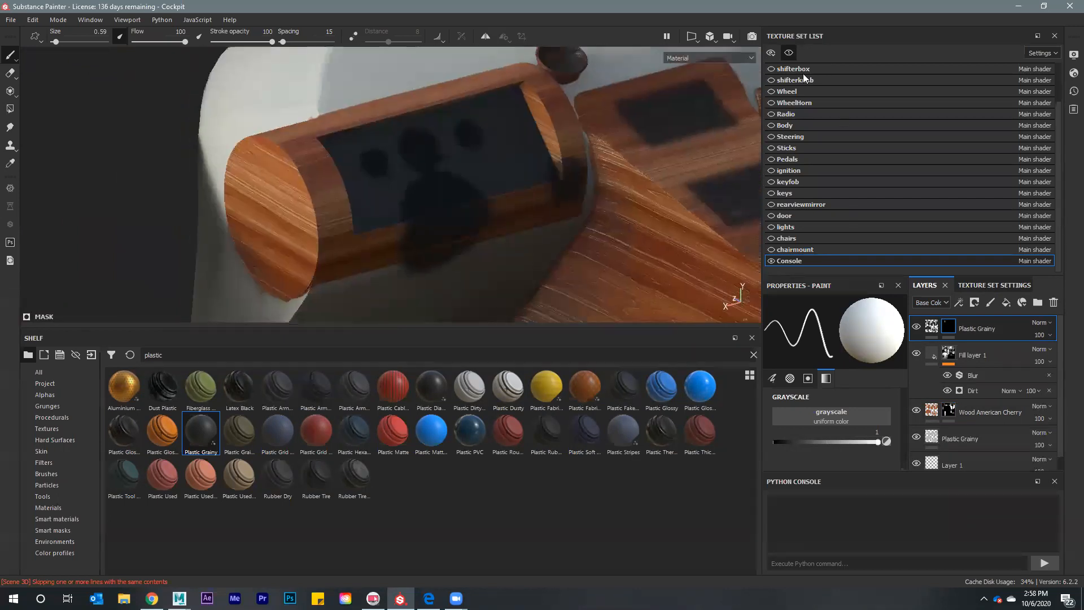
click(788, 53)
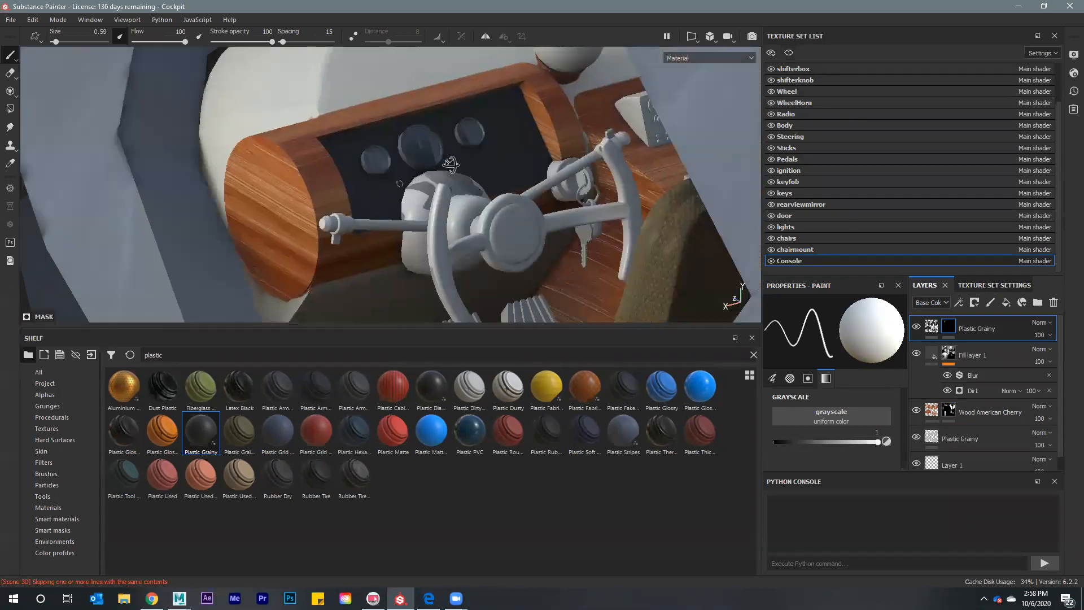
alt+drag(438, 175, 479, 226)
alt+middle_drag(480, 225, 615, 215)
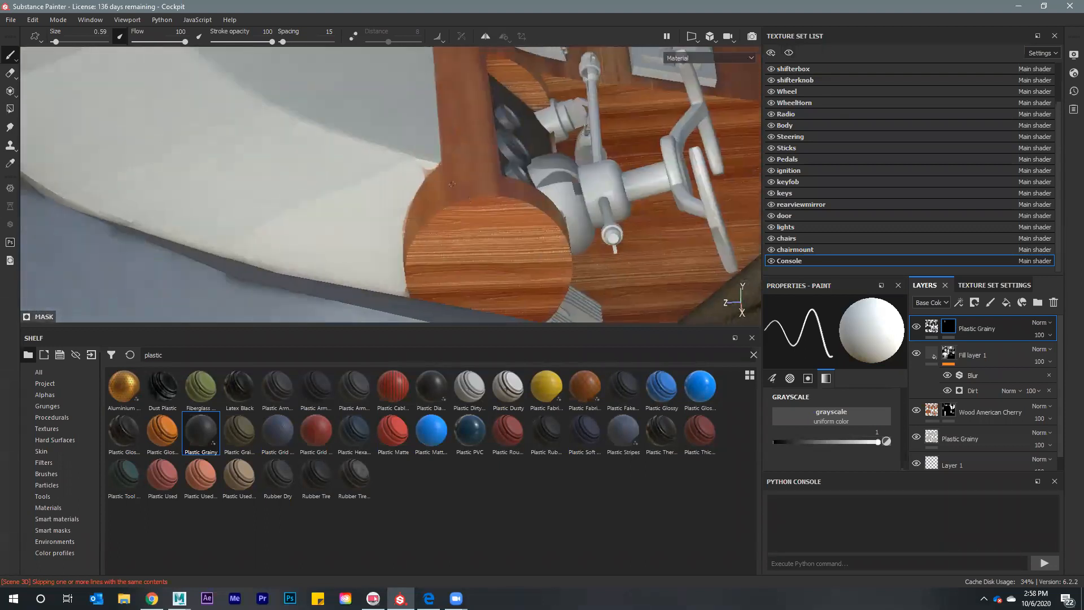
Select the Wood American Cherry mask, set the brush grayscale to 0 and undo the last stroke
click(966, 412)
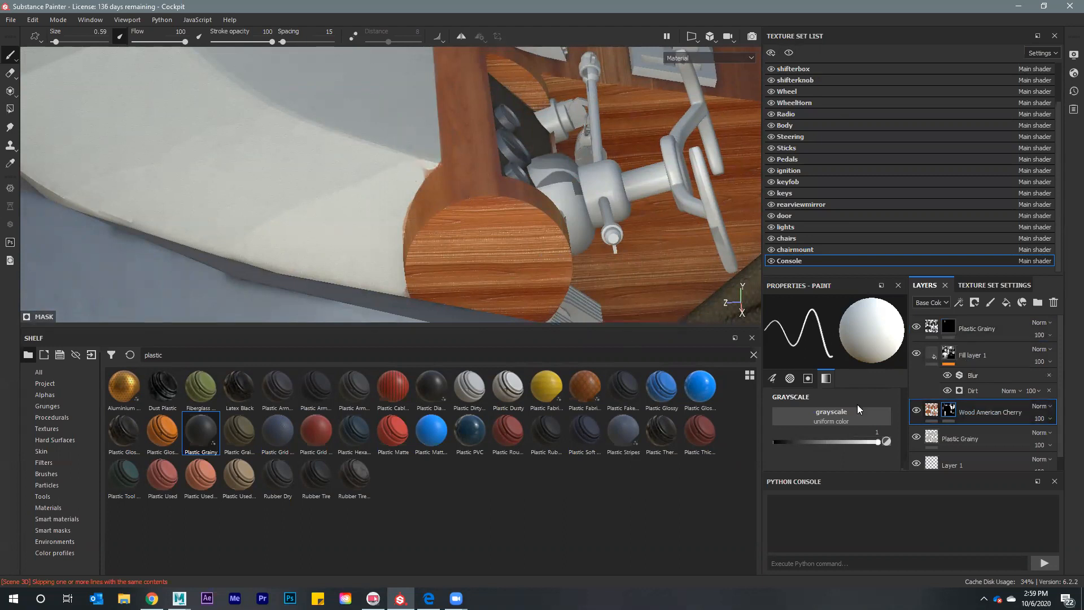
key(x)
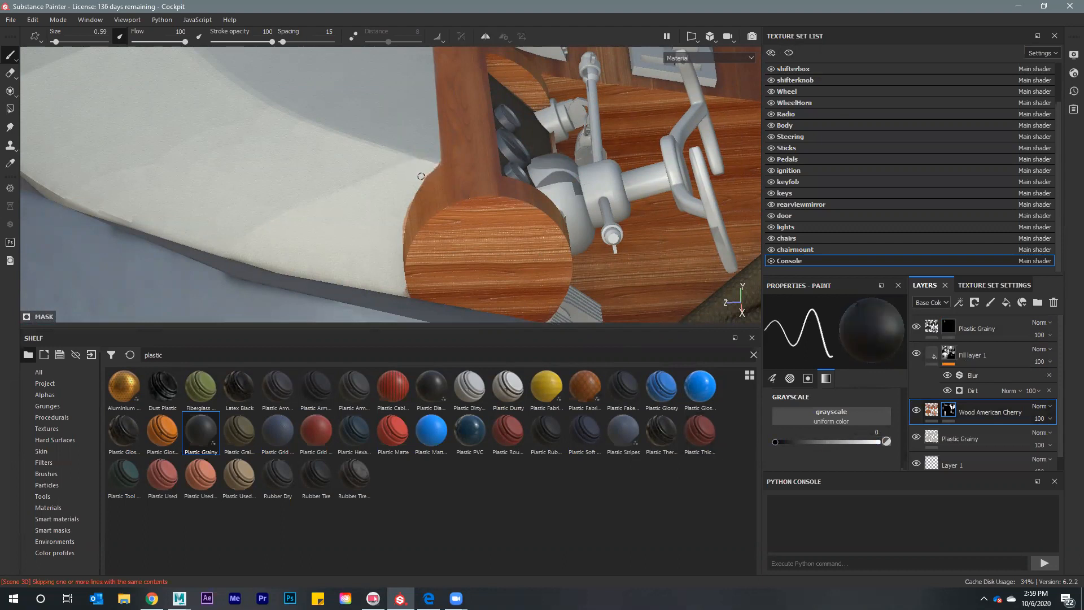
key(ctrl+z)
Inspect the textured dashboard, gauge panel and shifter console from several angles and save the project
alt+drag(374, 267, 496, 274)
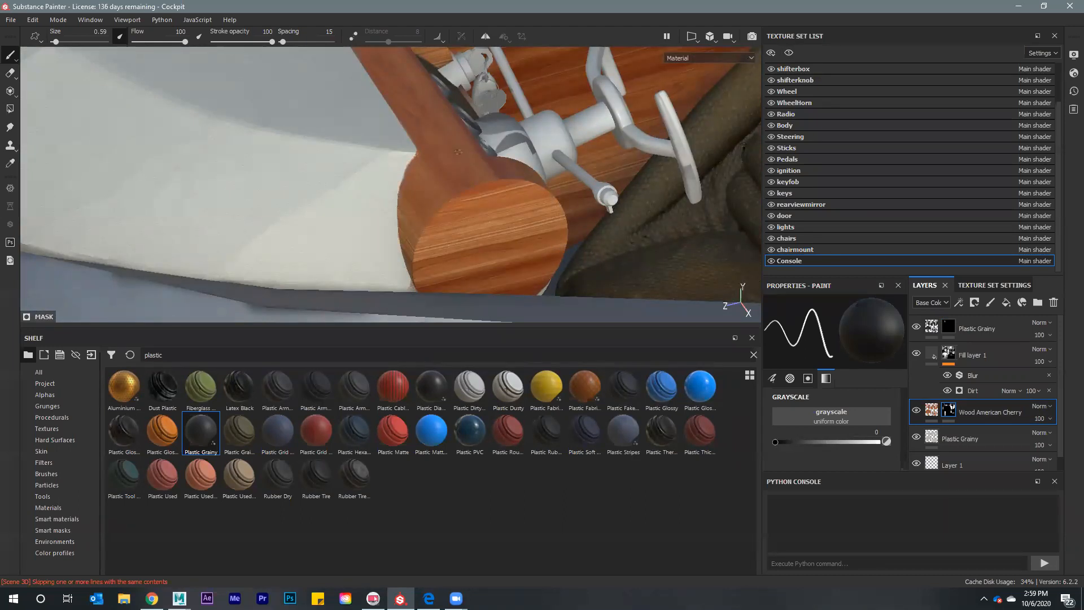
scroll(496, 164, up, 2)
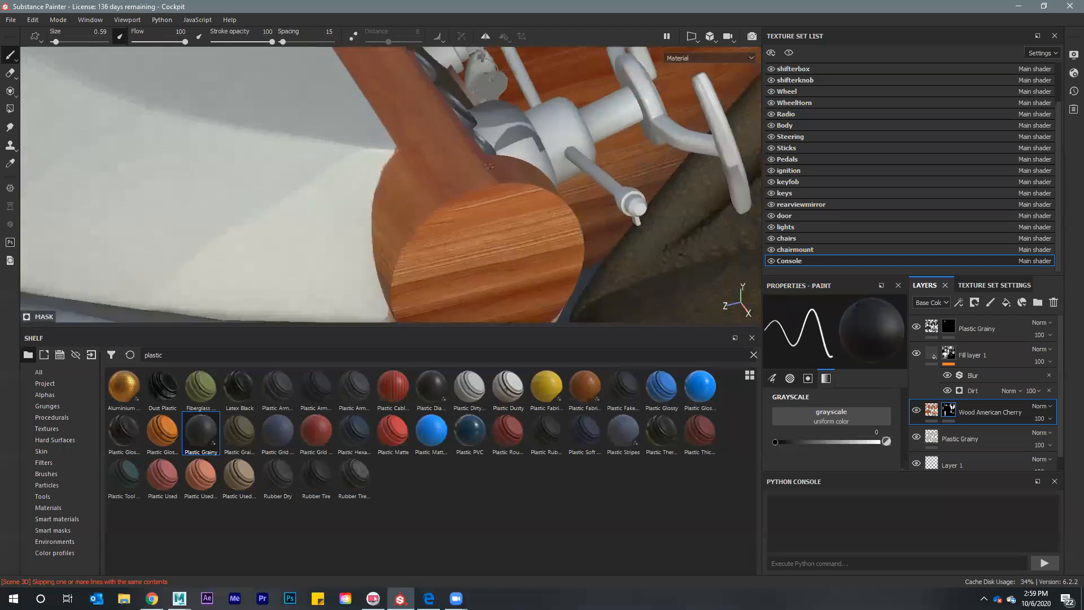
scroll(489, 166, down, 6)
alt+drag(449, 194, 527, 194)
alt+middle_drag(527, 194, 399, 48)
alt+drag(373, 172, 559, 175)
alt+middle_drag(559, 175, 628, 185)
alt+drag(628, 185, 441, 201)
scroll(502, 211, up, 3)
alt+drag(534, 198, 387, 175)
mouse_move(544, 201)
alt+middle_down()
mouse_move(716, 228)
mouse_move(542, 191)
alt+middle_up()
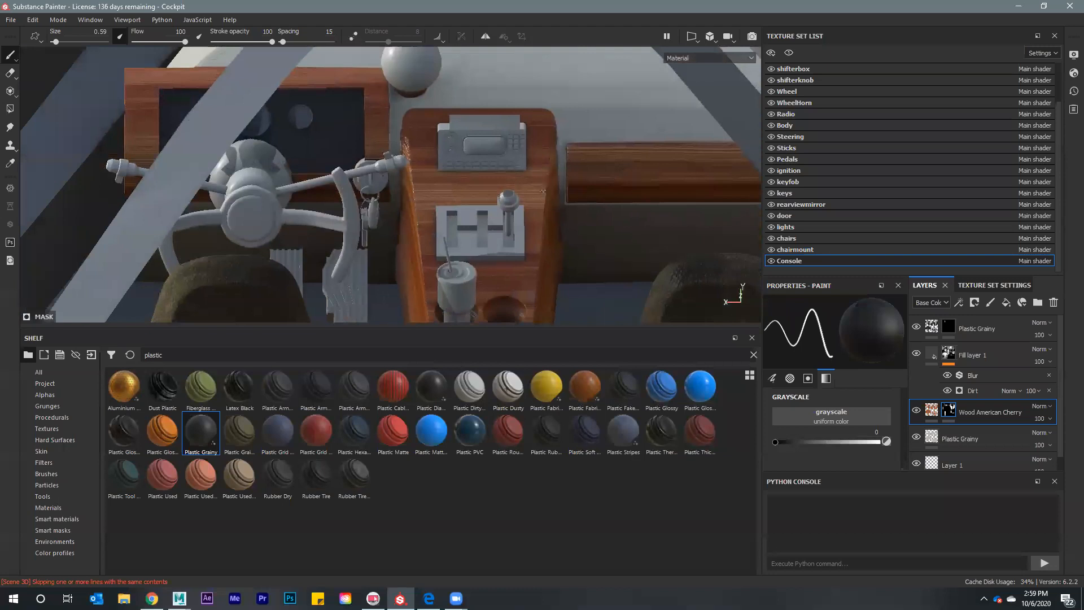
alt+drag(617, 196, 407, 217)
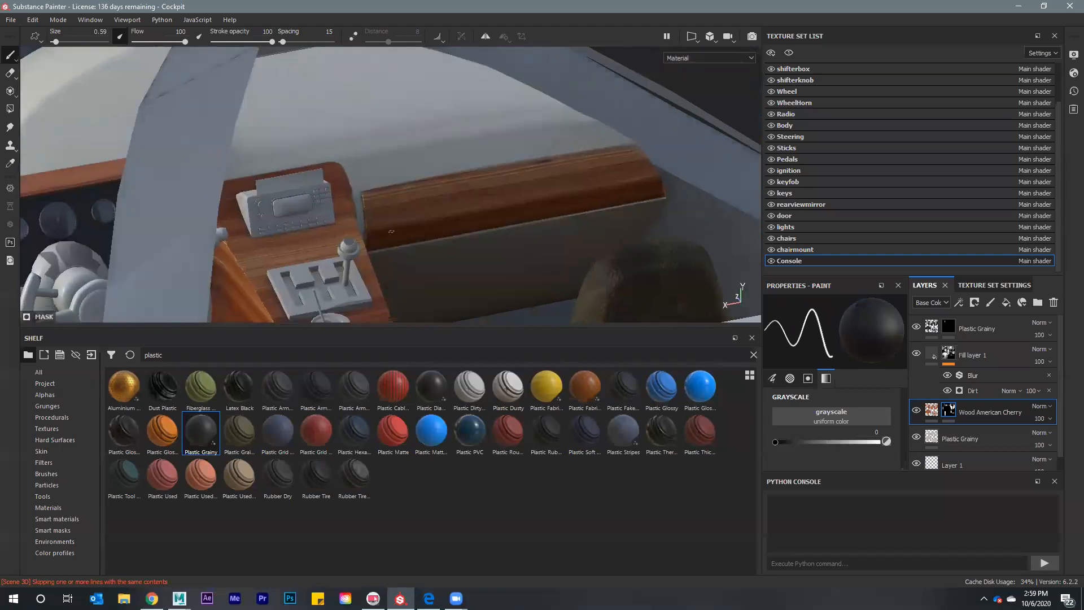
alt+drag(237, 198, 462, 209)
alt+drag(560, 197, 711, 200)
alt+drag(534, 211, 568, 191)
key(ctrl+s)
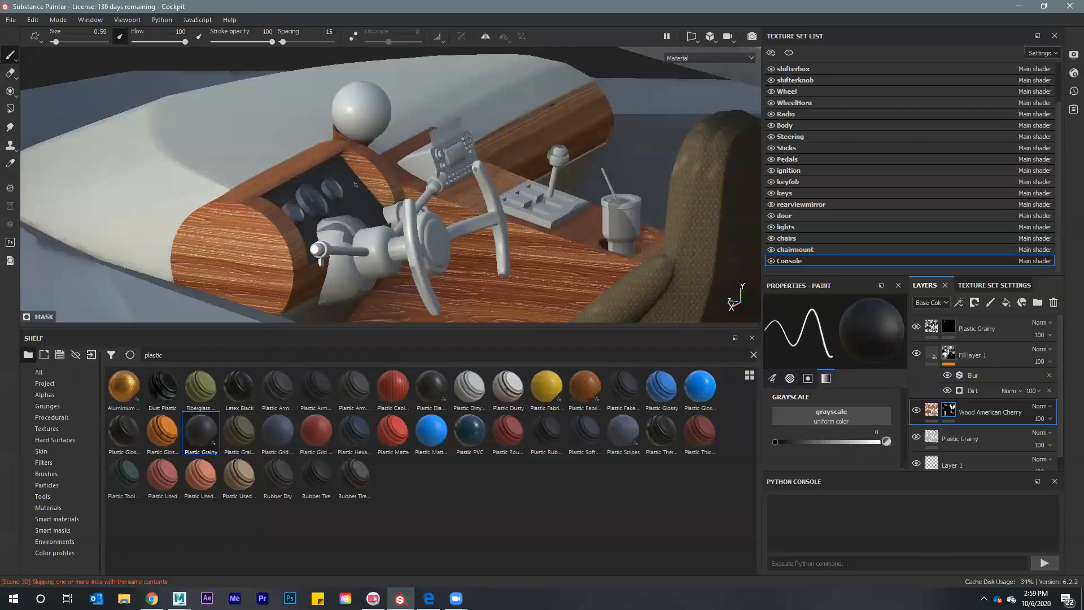
Search the shelf for metal and apply the Bronze Armor material to the pedals
alt+drag(458, 204, 407, 239)
mouse_move(408, 239)
alt+middle_down()
mouse_move(417, 235)
mouse_move(371, 191)
alt+middle_up()
mouse_move(371, 191)
alt+mouse_down()
mouse_move(330, 192)
mouse_move(373, 252)
alt+mouse_up()
alt+middle_drag(372, 252, 496, 137)
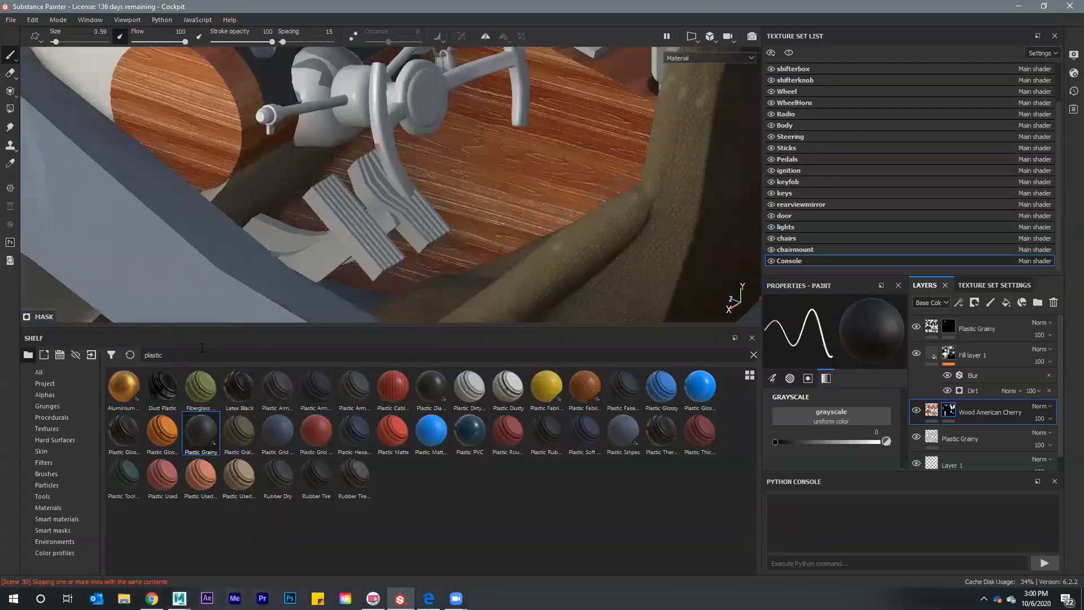
click(180, 352)
key(ctrl+a)
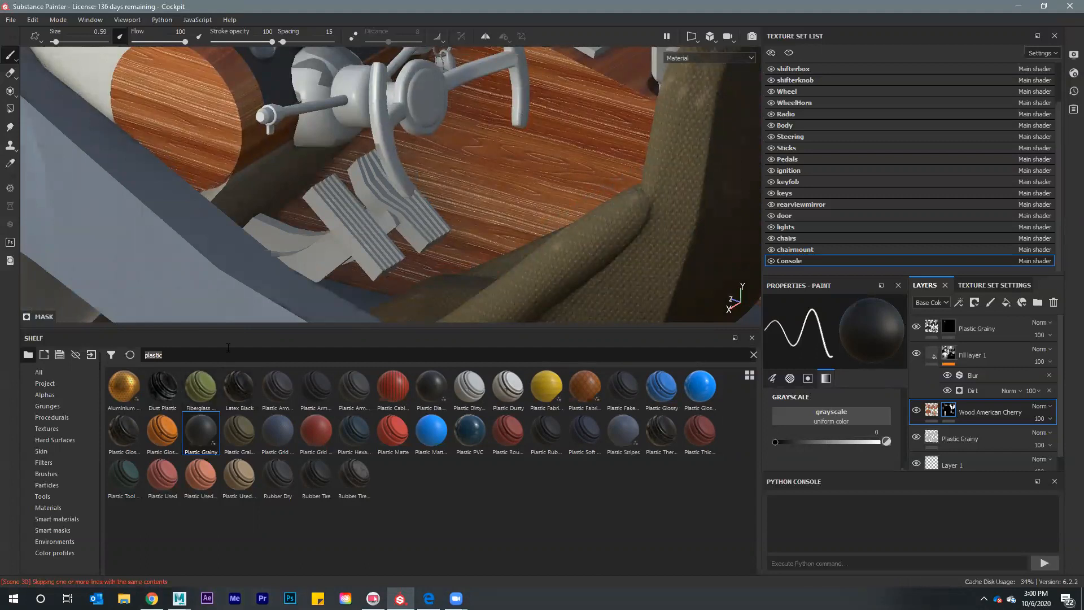
text(metal)
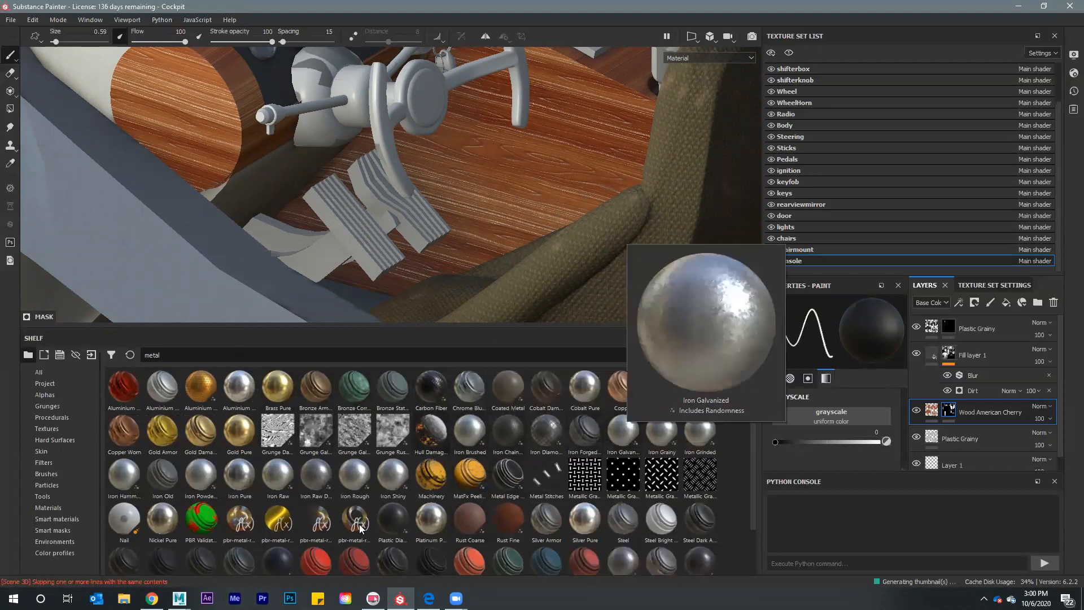
drag(310, 393, 356, 241)
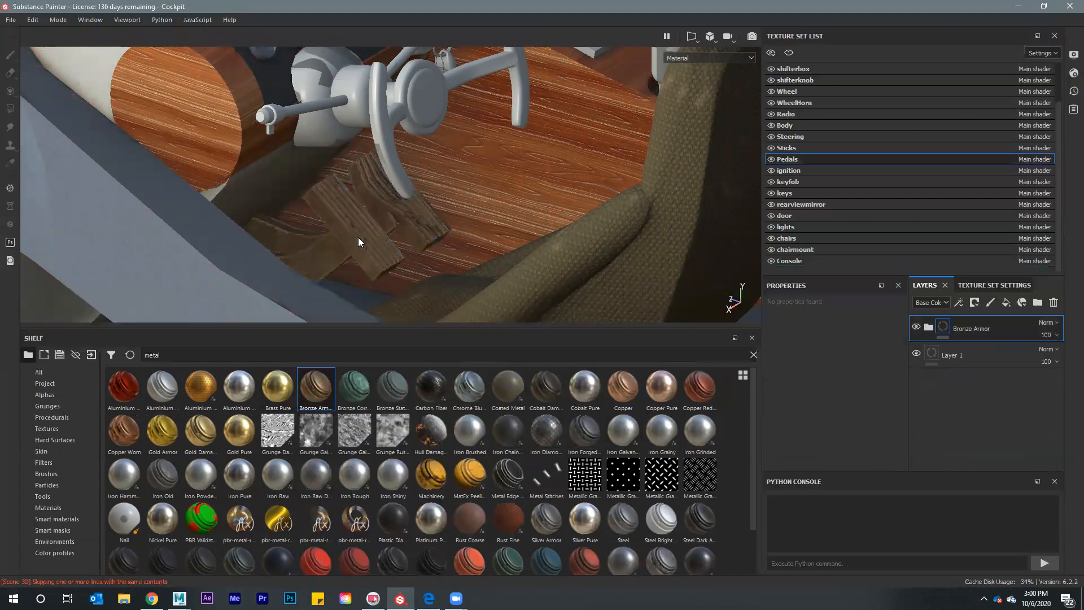
Search the shelf for wood and try the Wood Acajou material on the shifter box
alt+middle_drag(413, 246, 286, 341)
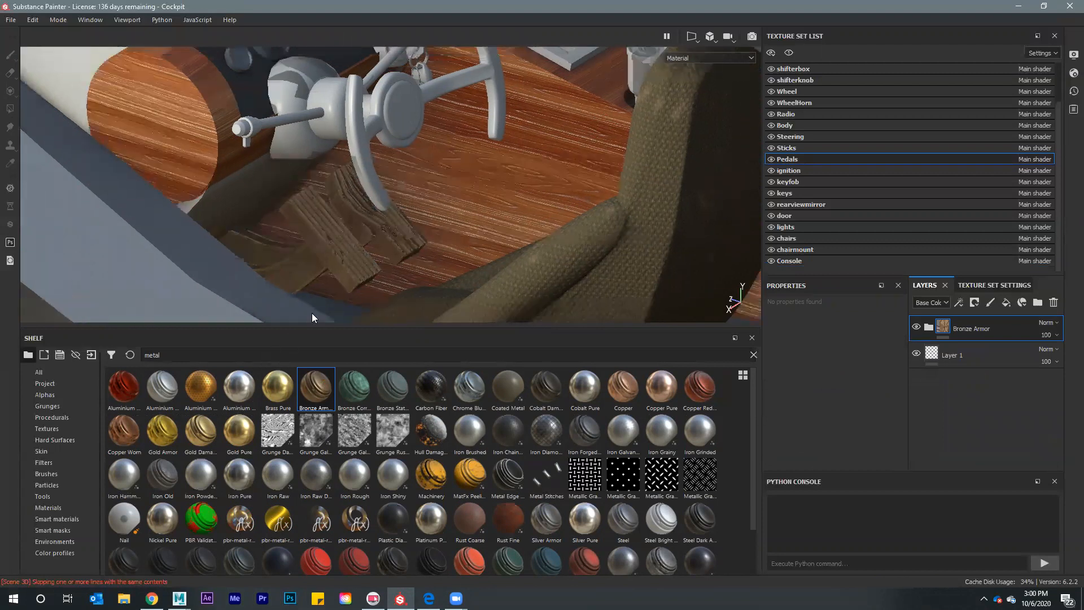
alt+drag(418, 273, 350, 285)
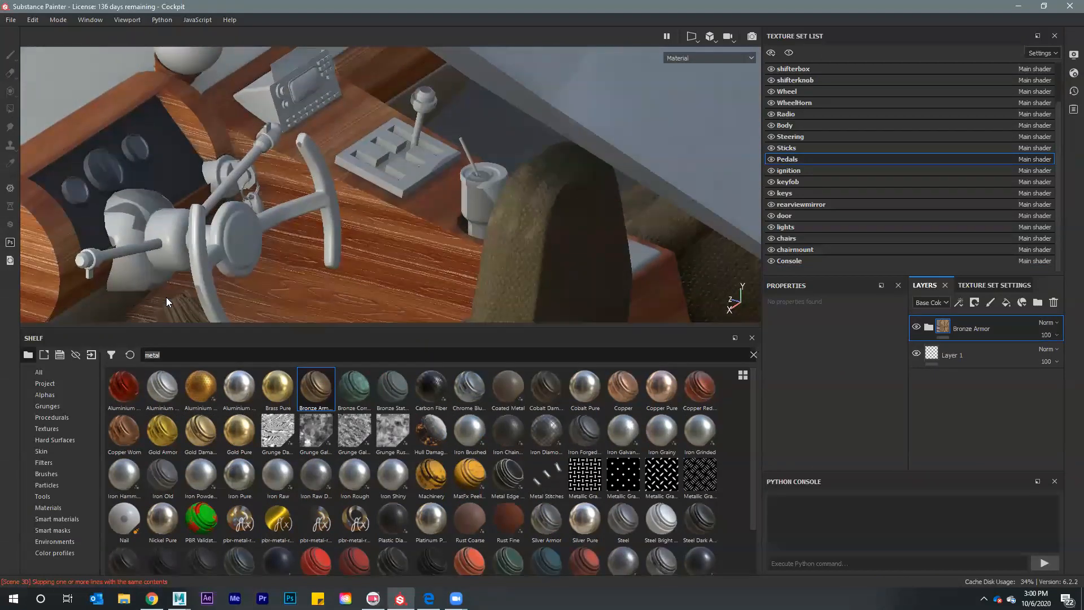
text(woo)
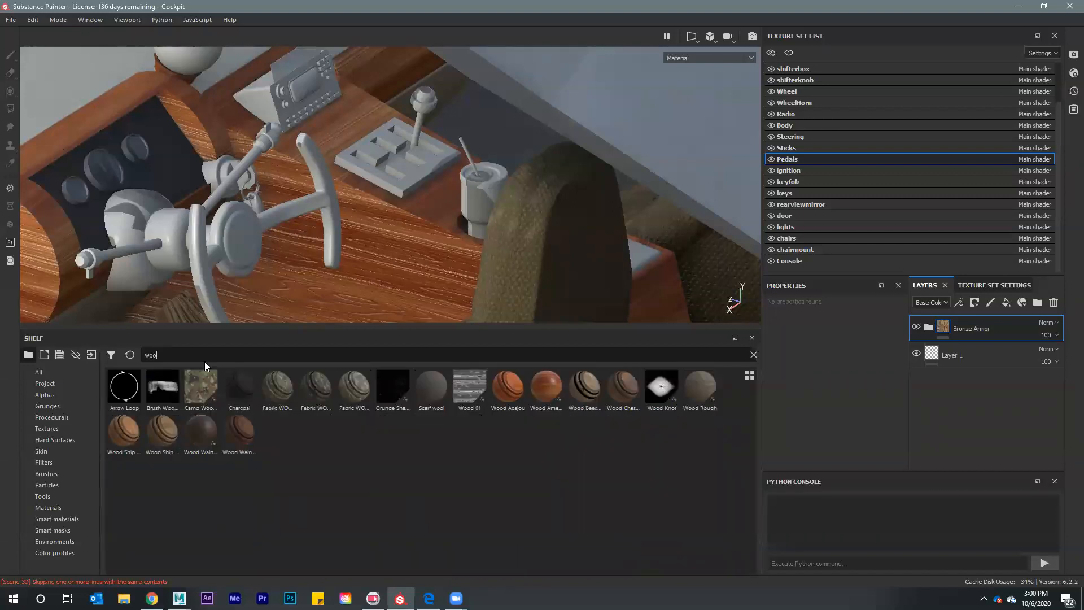
text(d)
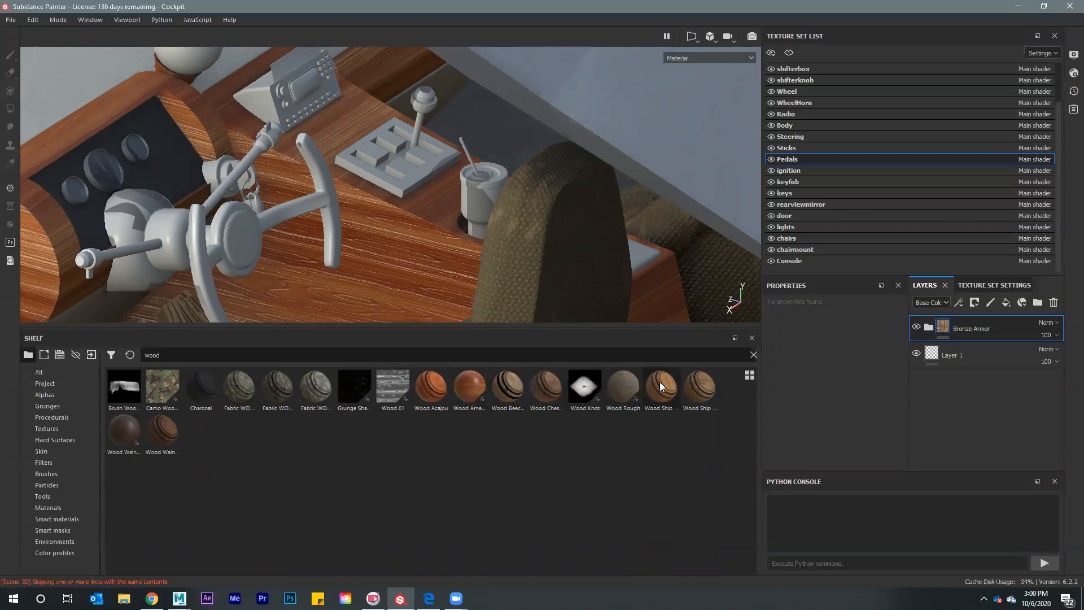
mouse_move(423, 387)
drag(423, 387, 394, 172)
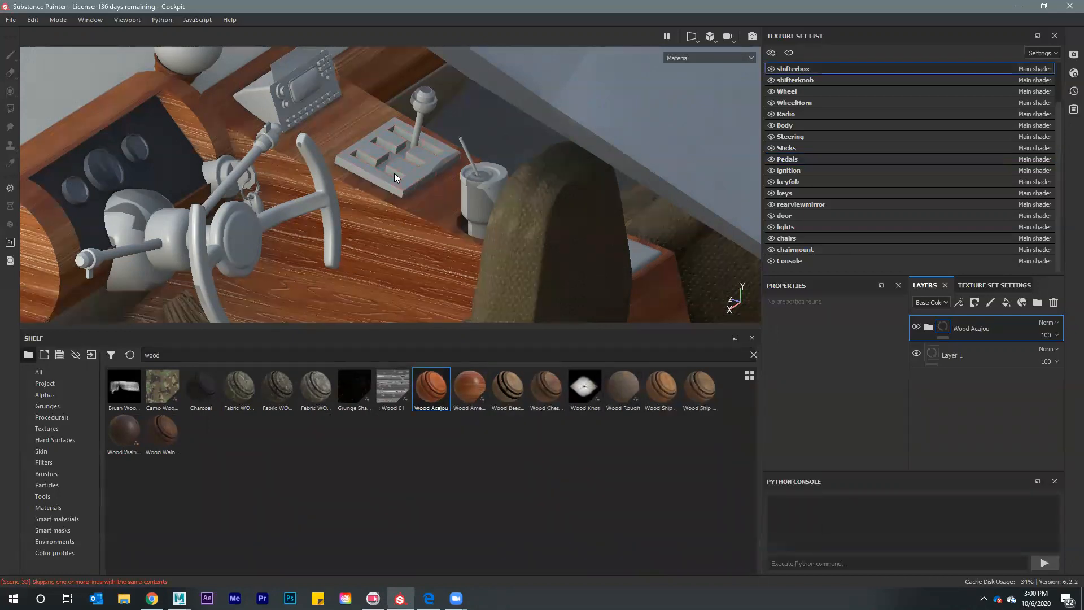
alt+drag(454, 189, 352, 224)
scroll(351, 222, up, 8)
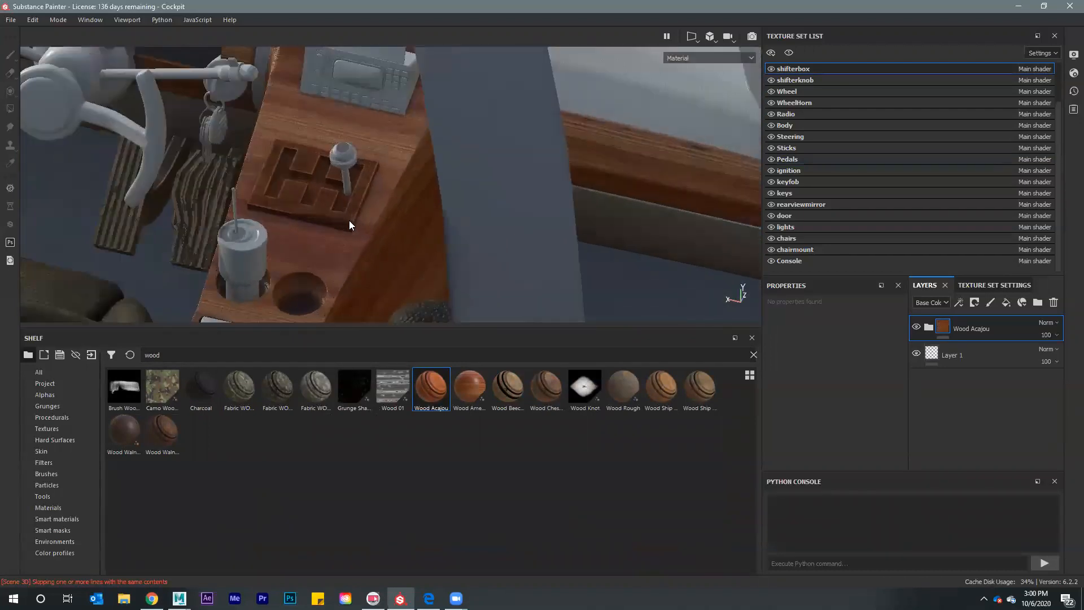
Examine the shifter box against the surrounding console and undo its Wood Acajou material
scroll(354, 219, down, 5)
alt+drag(362, 214, 477, 213)
alt+middle_drag(477, 213, 281, 157)
alt+middle_drag(530, 317, 360, 235)
alt+right_drag(360, 235, 379, 201)
alt+drag(380, 202, 375, 223)
alt+drag(295, 229, 273, 333)
click(165, 355)
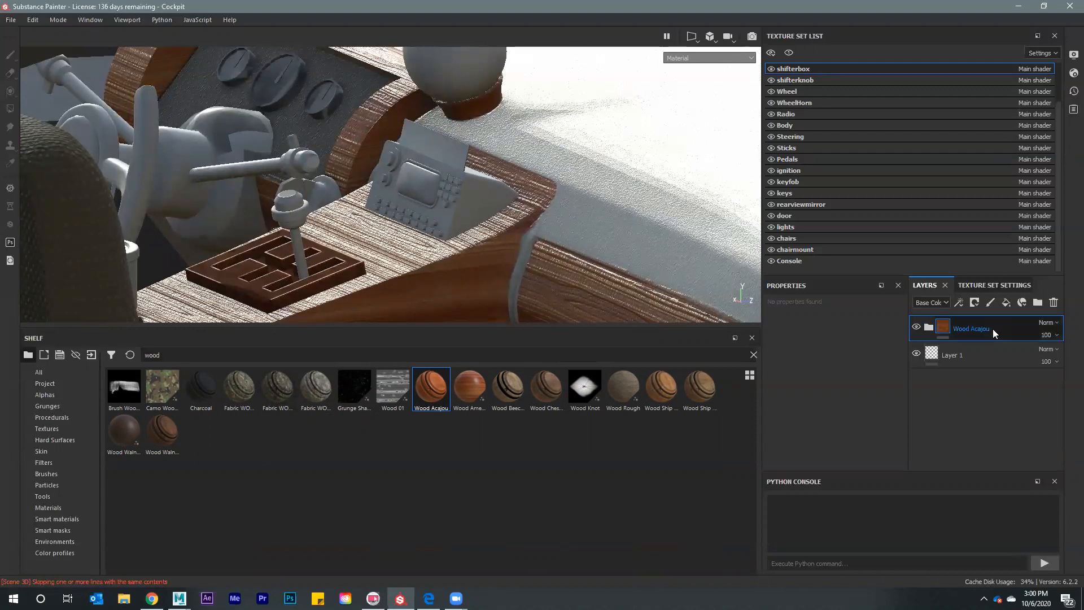
key(ctrl+z)
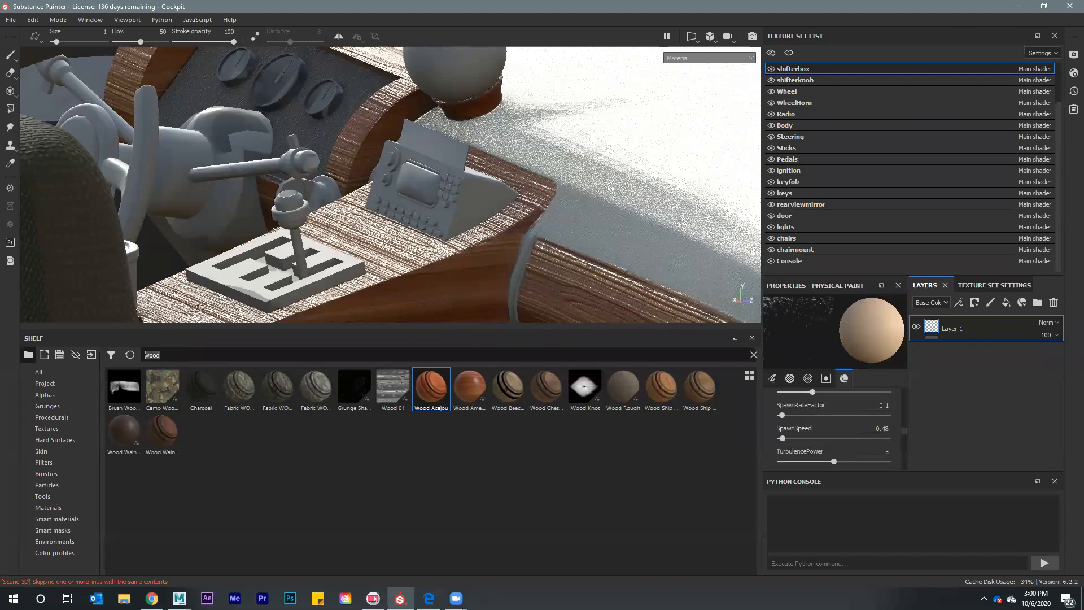
Search the shelf for plastic and apply the Plastic Glossy Scuffed material to the shifter box
text(pla)
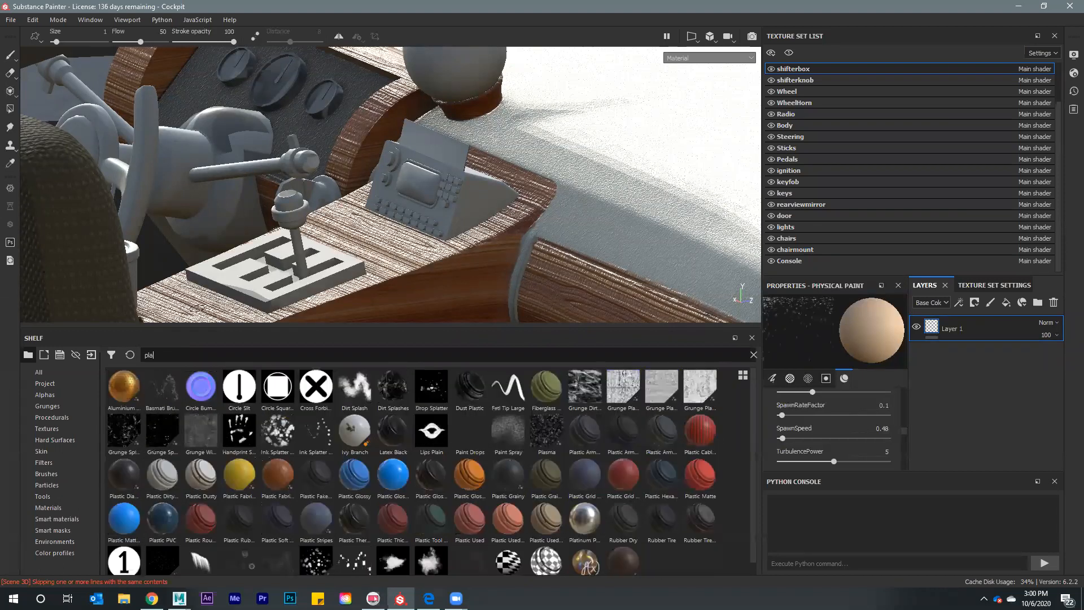
text(stic)
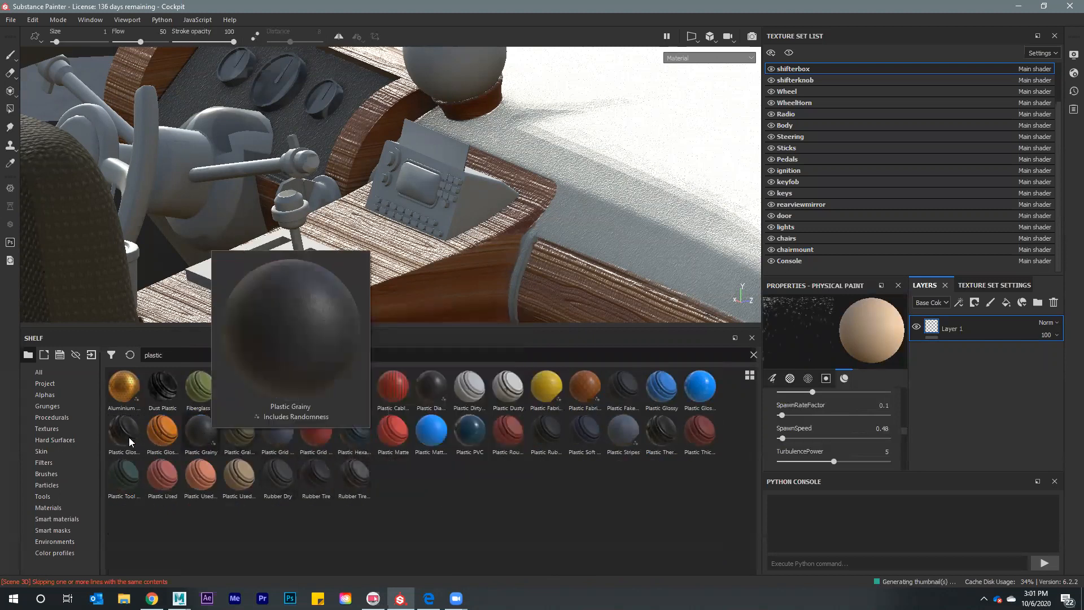
mouse_move(128, 442)
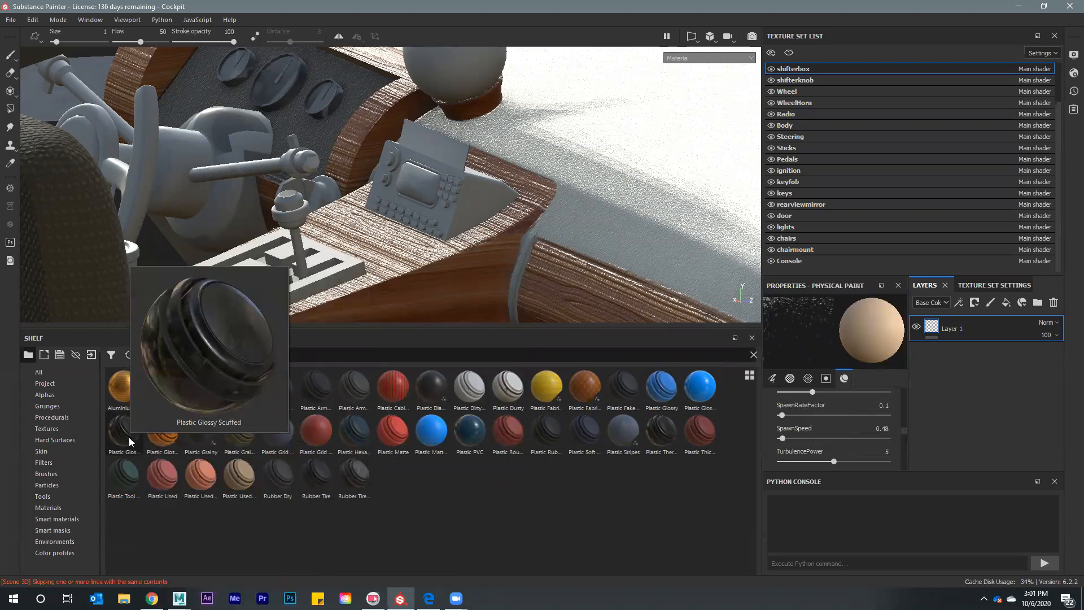
drag(129, 442, 435, 384)
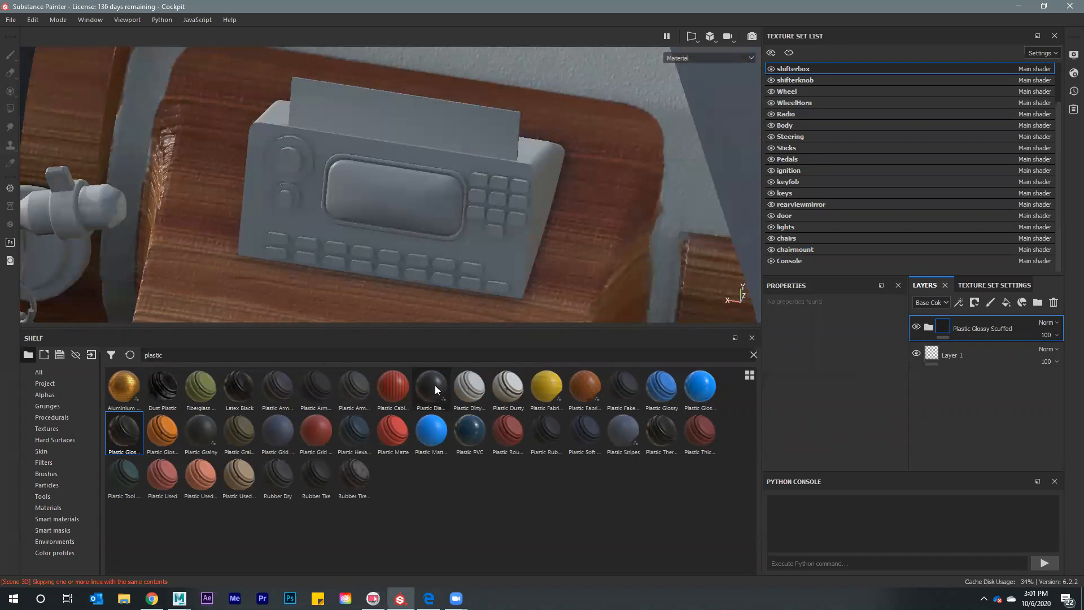
Try to apply the Plastic Diamond material to the radio while the Body texture set is shown
mouse_move(434, 385)
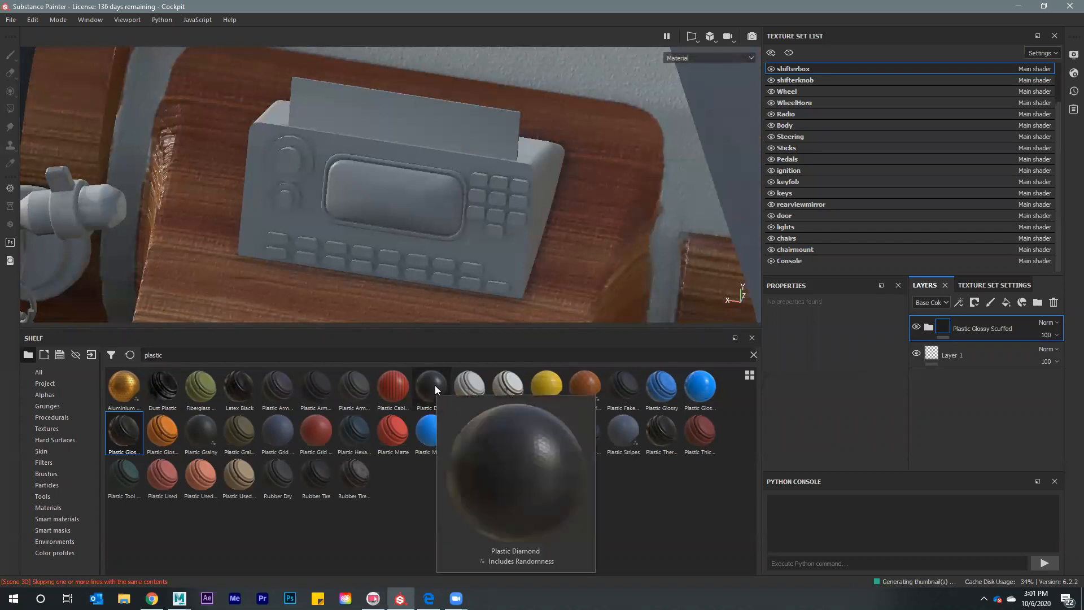
drag(434, 385, 497, 270)
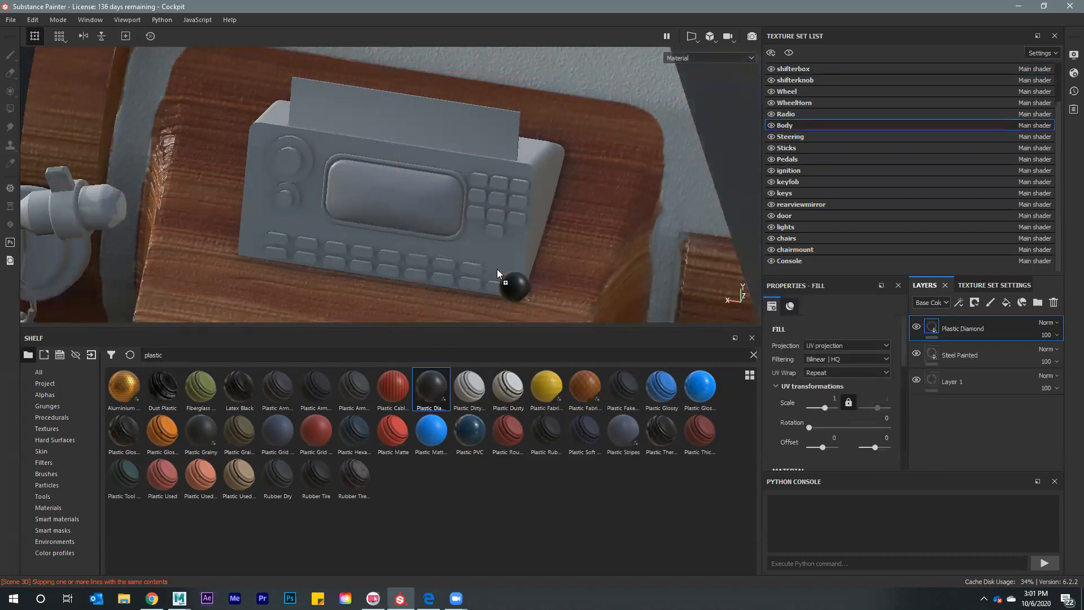
scroll(473, 225, up, 3)
scroll(367, 79, down, 4)
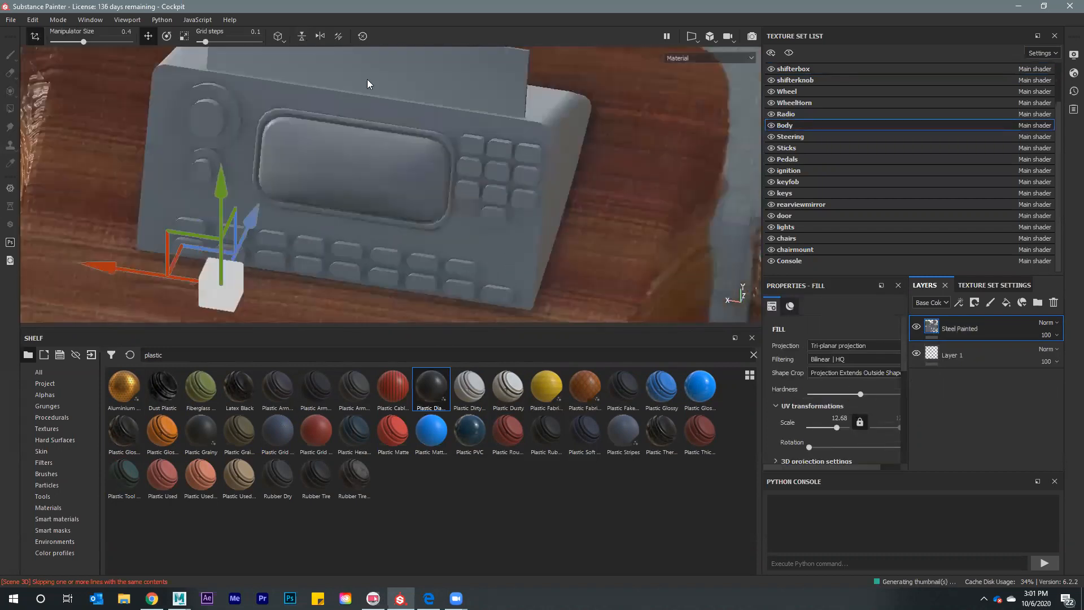
Hide the Body texture set and apply the Plastic Diamond material to the radio
alt+drag(357, 195, 412, 188)
alt+middle_drag(383, 169, 406, 210)
scroll(484, 217, up, 3)
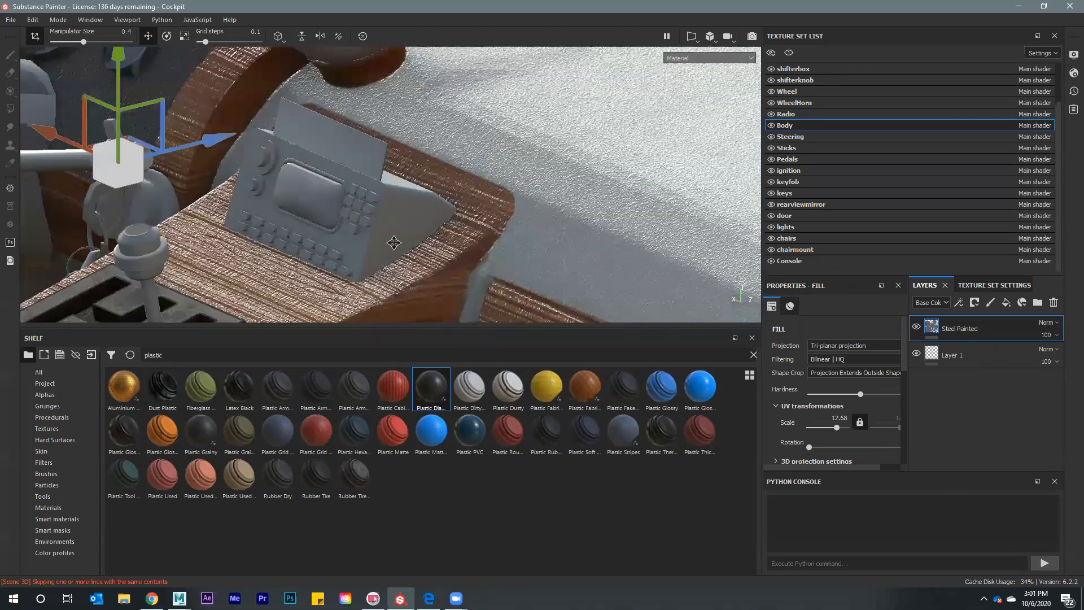
drag(431, 389, 429, 205)
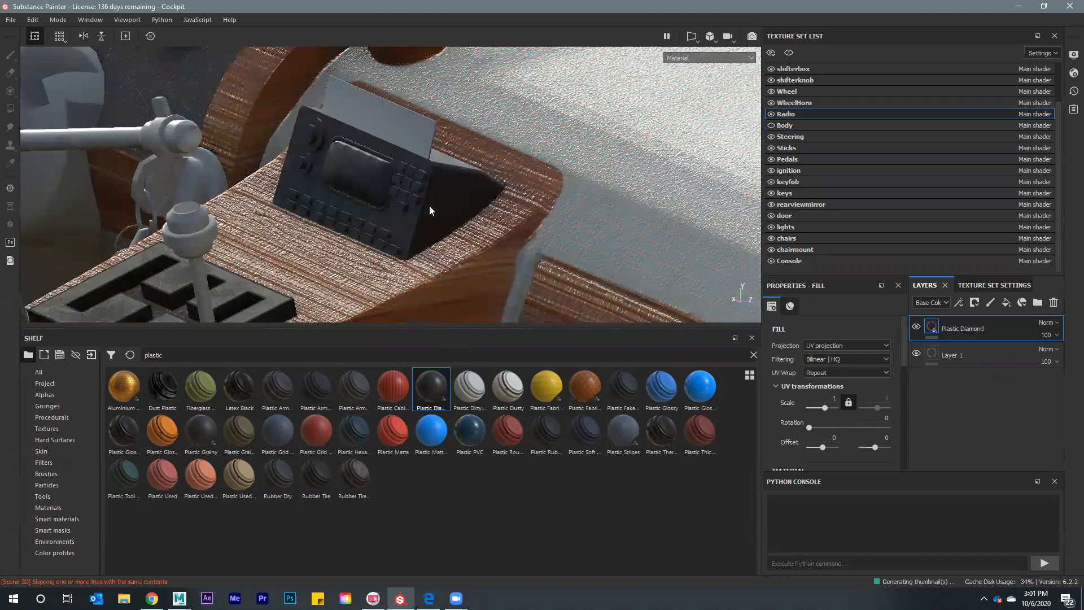
Switch the radio's Plastic Diamond fill to tri-planar projection and set its UV scale to 4
alt+right_drag(371, 222, 525, 262)
alt+middle_drag(525, 261, 603, 252)
alt+drag(499, 204, 699, 389)
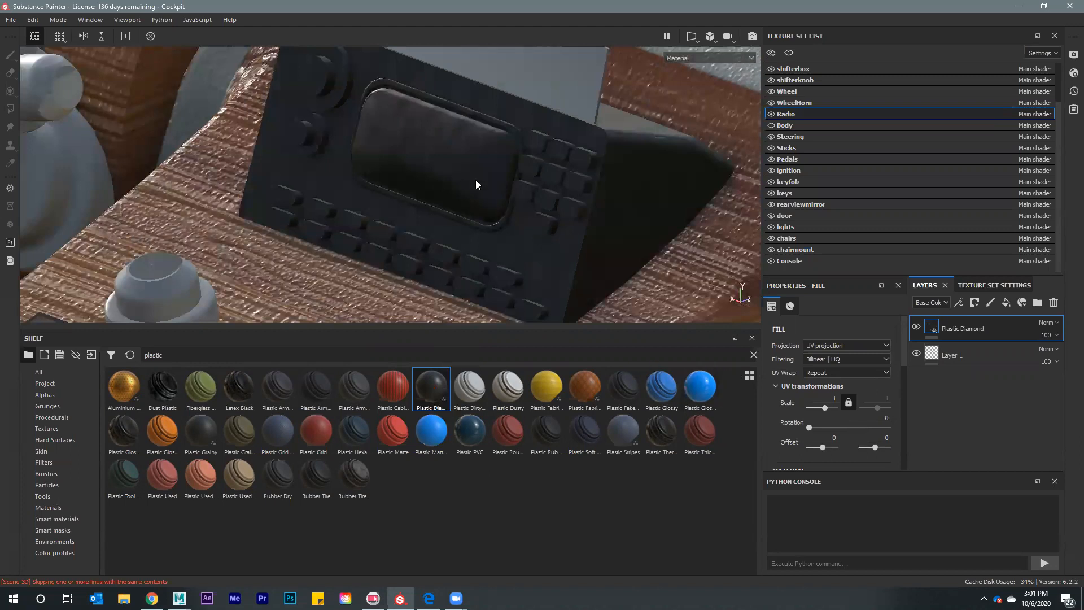
click(826, 344)
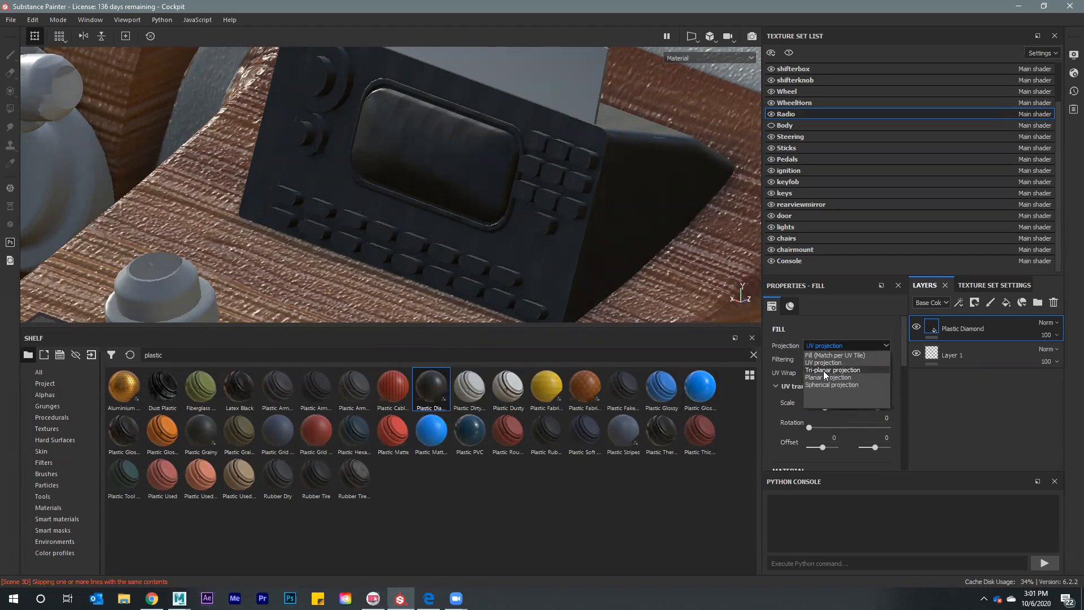
click(824, 369)
alt+middle_drag(496, 234, 522, 265)
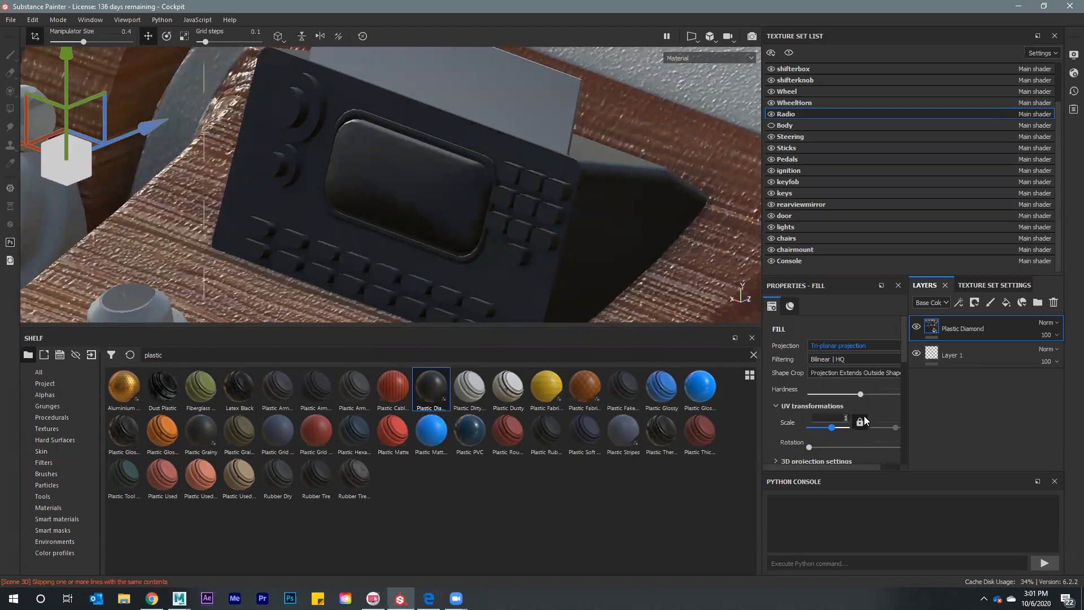
key(Return)
alt+drag(441, 207, 486, 244)
scroll(485, 245, up, 2)
scroll(485, 245, down, 7)
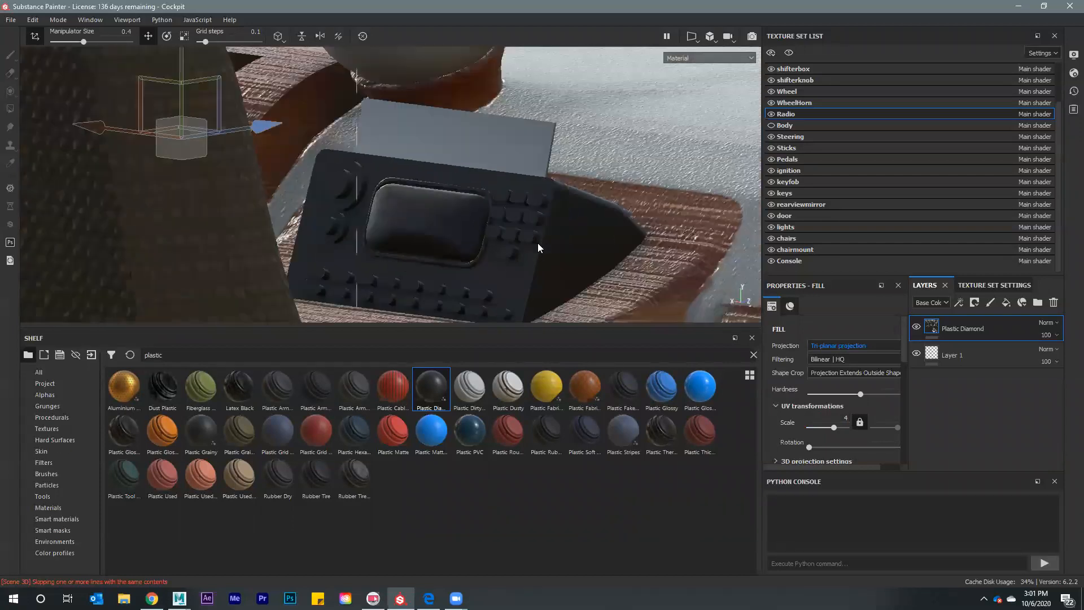
Search the shelf for gold and apply the Gold Damaged material to the shifter knob
alt+drag(502, 178, 372, 308)
double_click(220, 355)
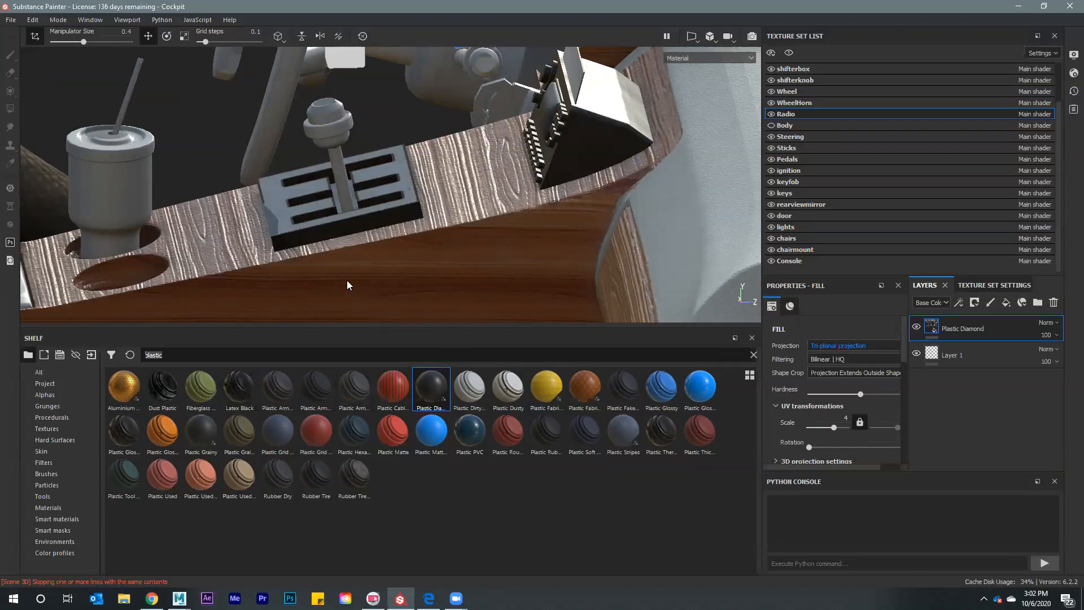
text(gold)
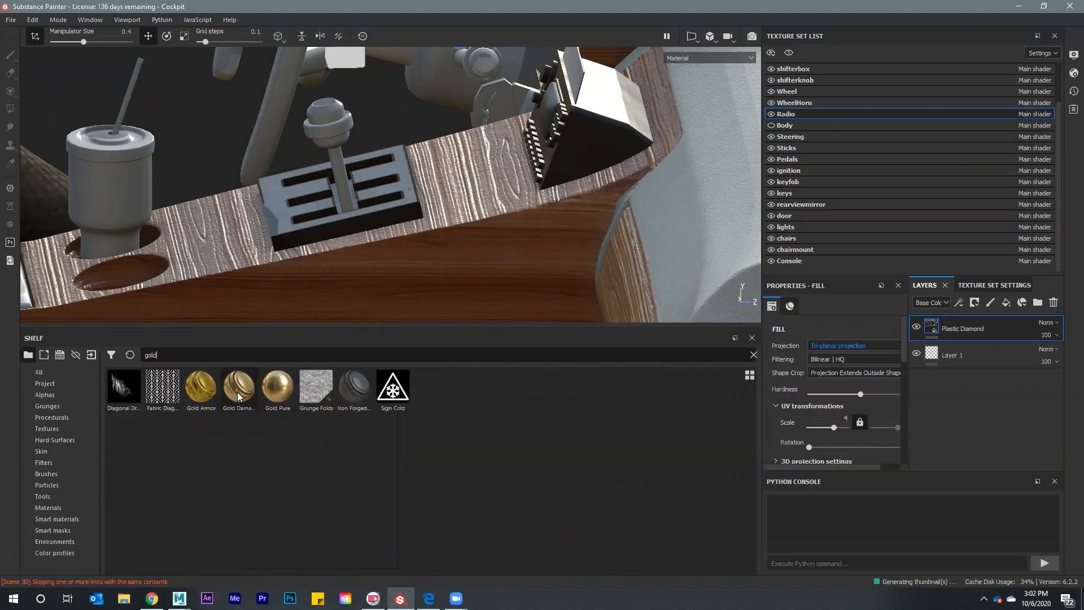
drag(237, 392, 315, 123)
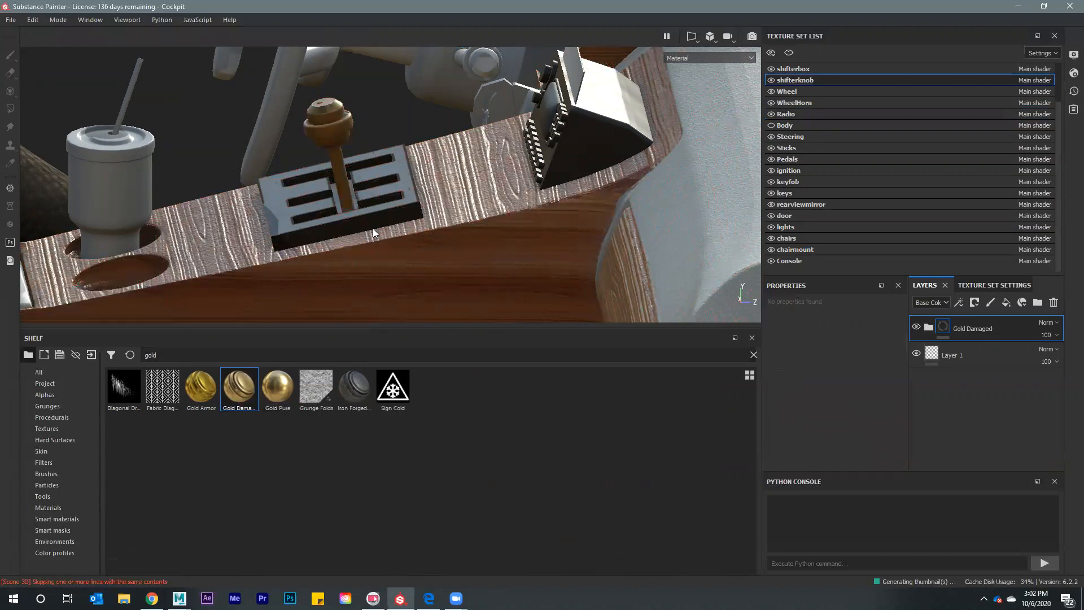
Search the shelf for metal and apply the Steel Dark Stained material to the shifter knob
alt+middle_drag(356, 268, 422, 309)
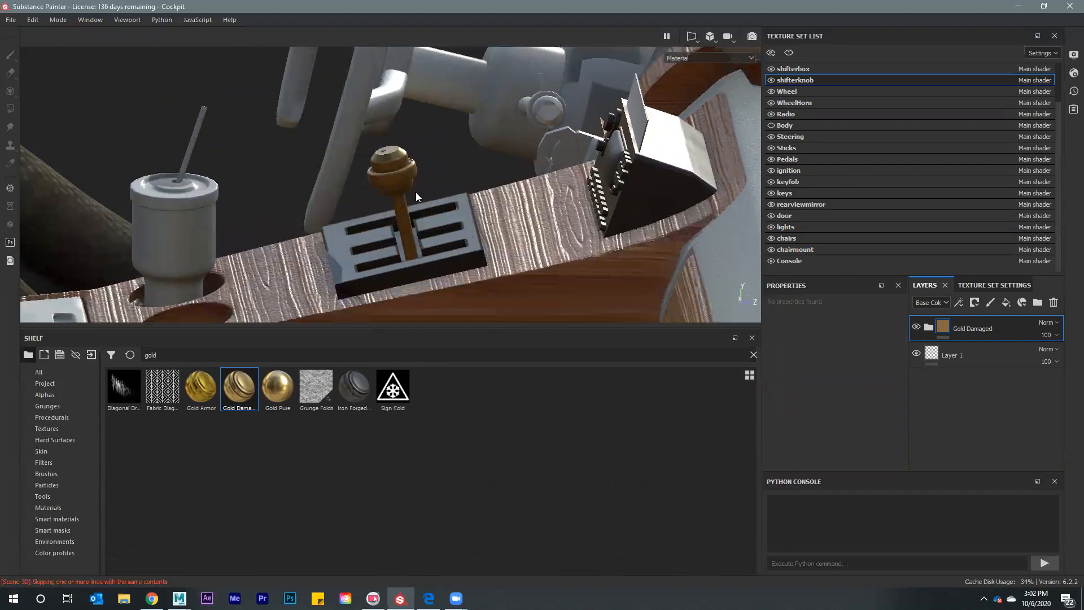
scroll(409, 209, up, 3)
mouse_move(441, 191)
alt+middle_down()
mouse_move(433, 255)
mouse_move(429, 205)
alt+middle_up()
scroll(429, 206, up, 2)
drag(160, 354, 133, 352)
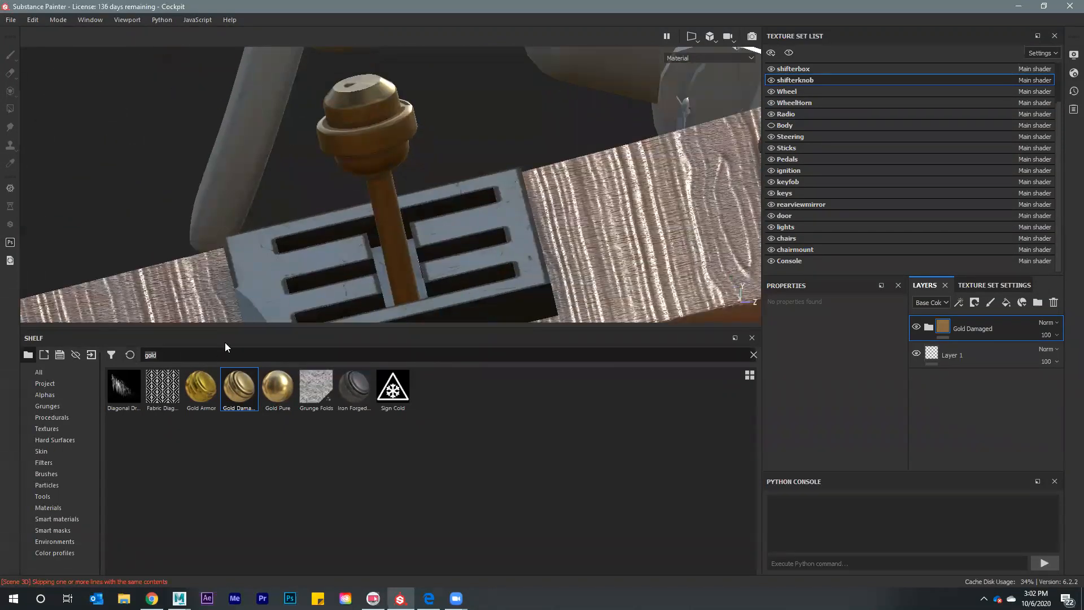
text(metal)
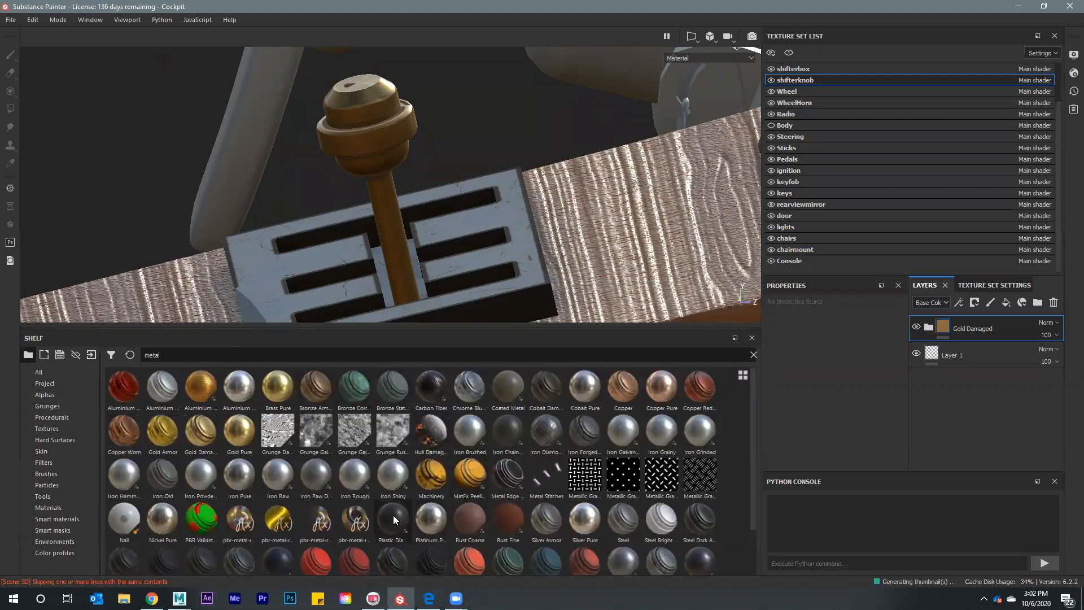
scroll(291, 497, down, 1)
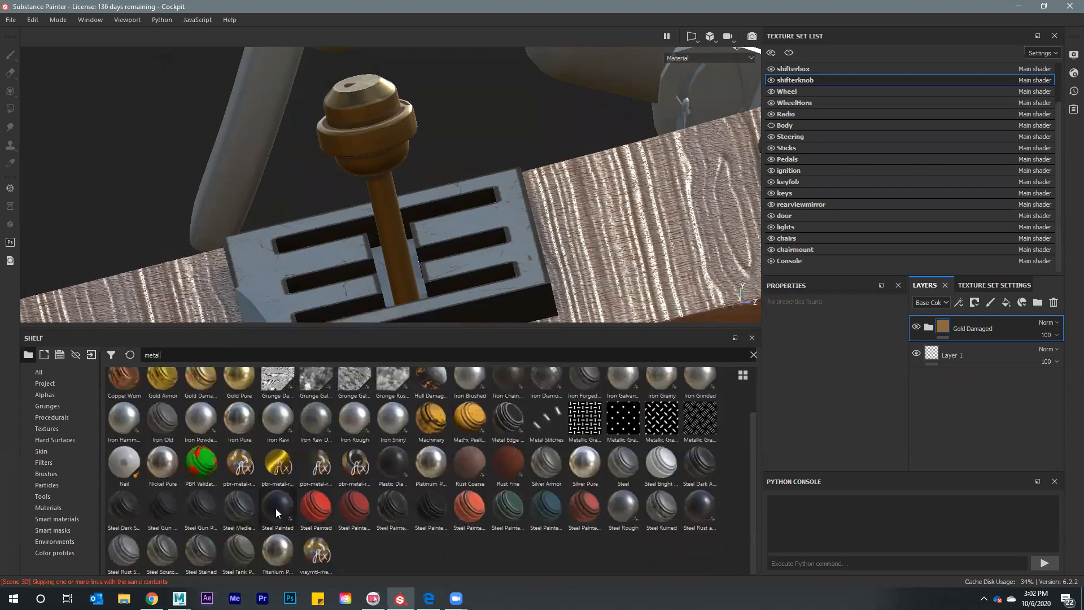
mouse_move(207, 503)
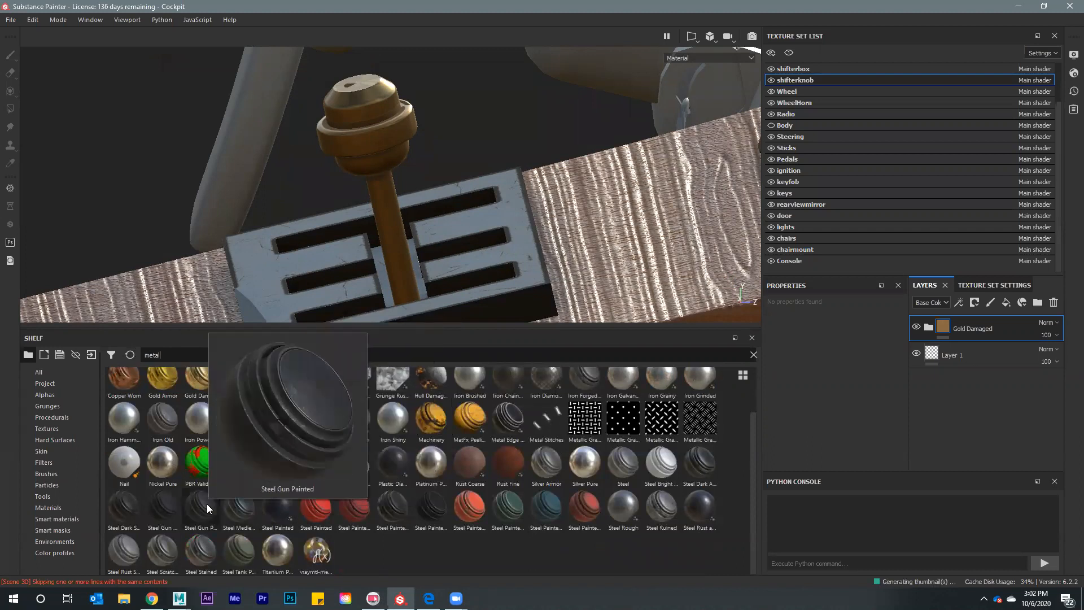
mouse_move(157, 513)
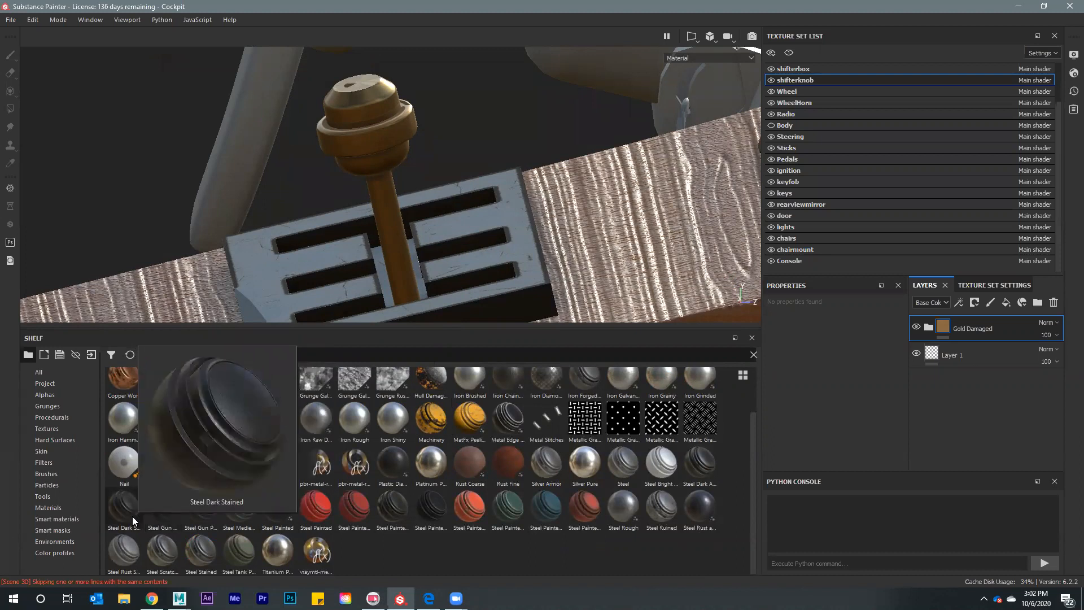
drag(132, 516, 374, 138)
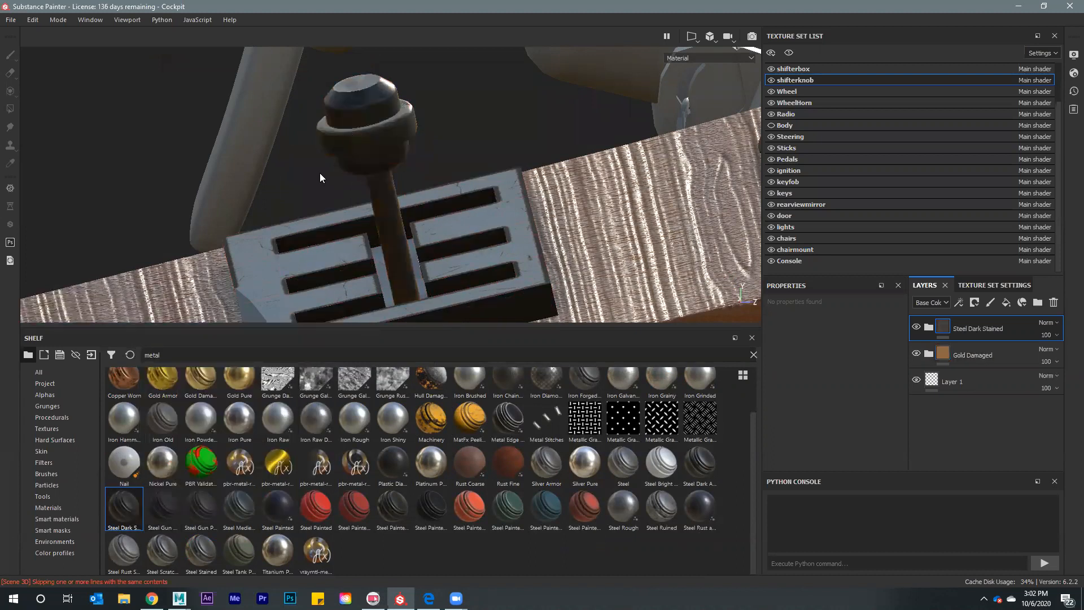
Examine the Steel Dark Stained finish on the shifter knob from above and from several sides
alt+drag(376, 187, 494, 101)
alt+drag(413, 132, 23, 187)
alt+middle_drag(259, 122, 695, 145)
alt+drag(368, 211, 462, 206)
alt+right_drag(463, 206, 394, 188)
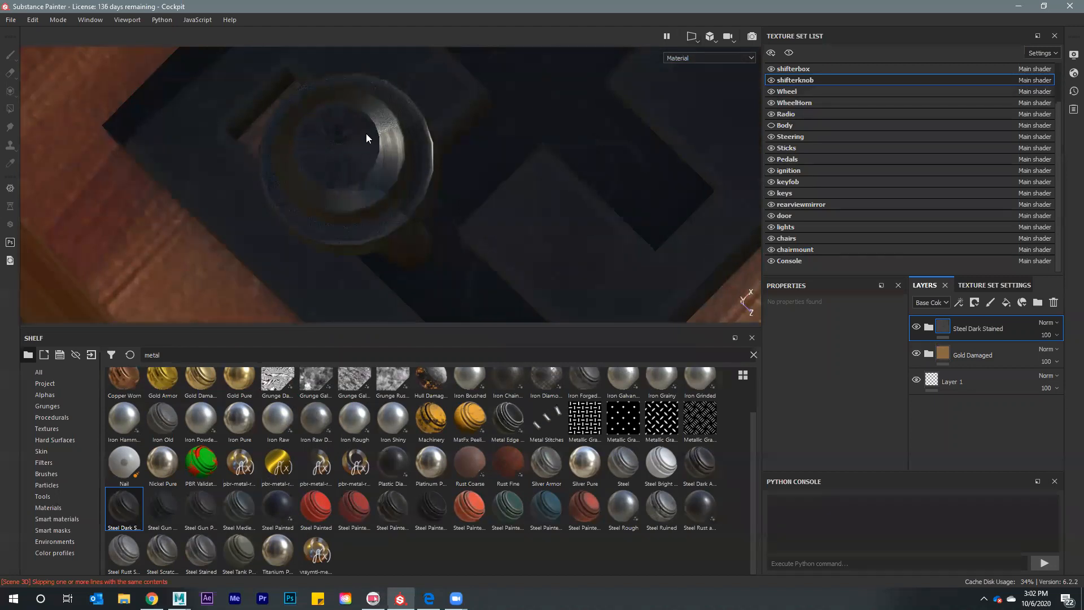
alt+drag(411, 212, 314, 271)
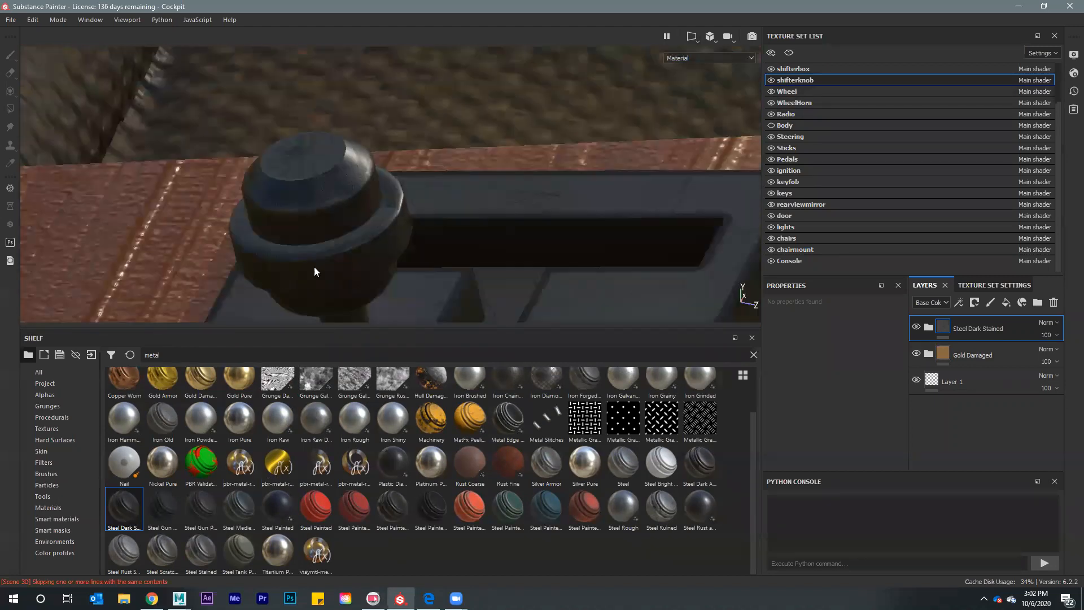
alt+drag(387, 208, 352, 257)
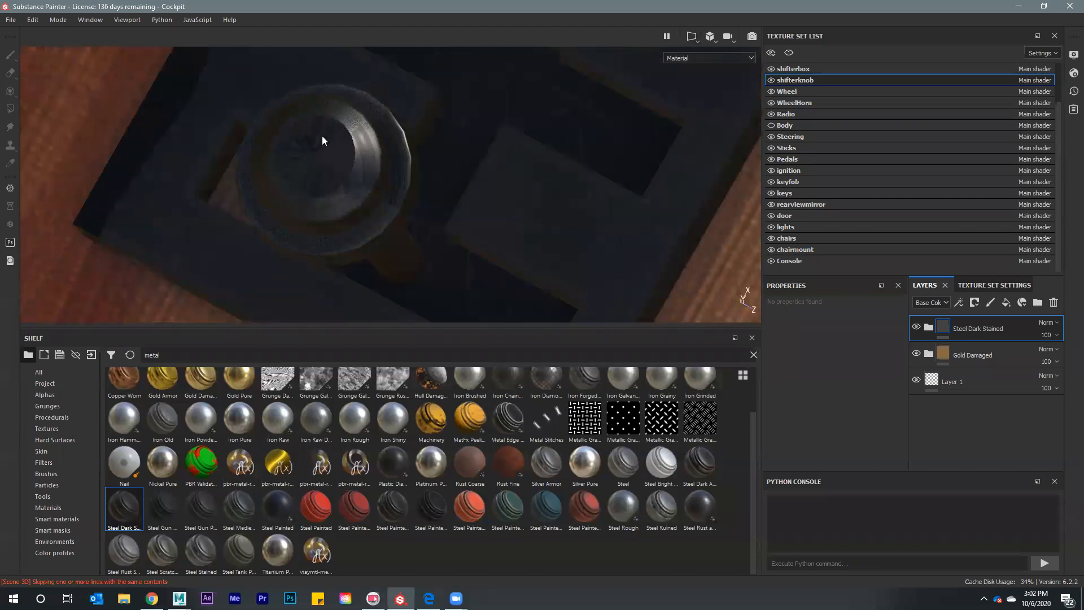
Switch the viewport to 2D only and examine the shifter knob's texture across its UV layout
click(712, 40)
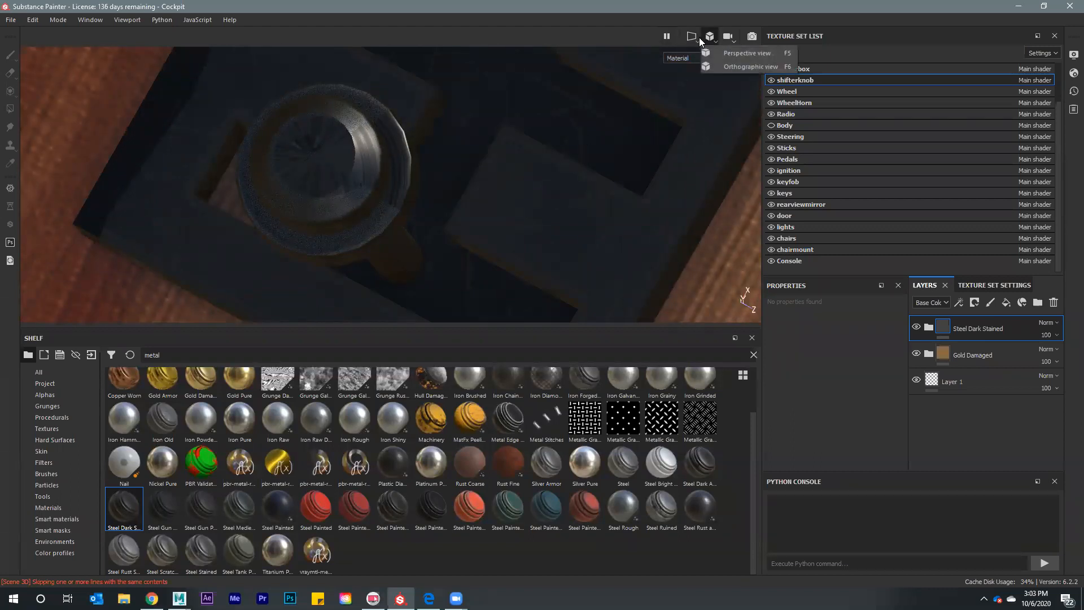
click(695, 38)
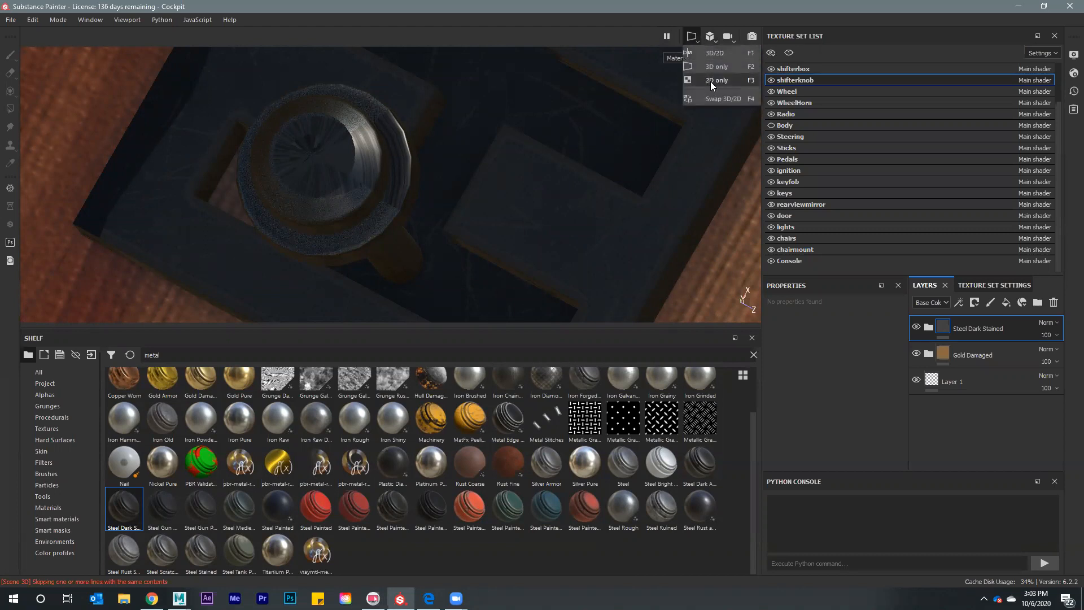
click(710, 80)
middle_drag(354, 143, 373, 162)
scroll(379, 167, down, 2)
scroll(383, 172, up, 5)
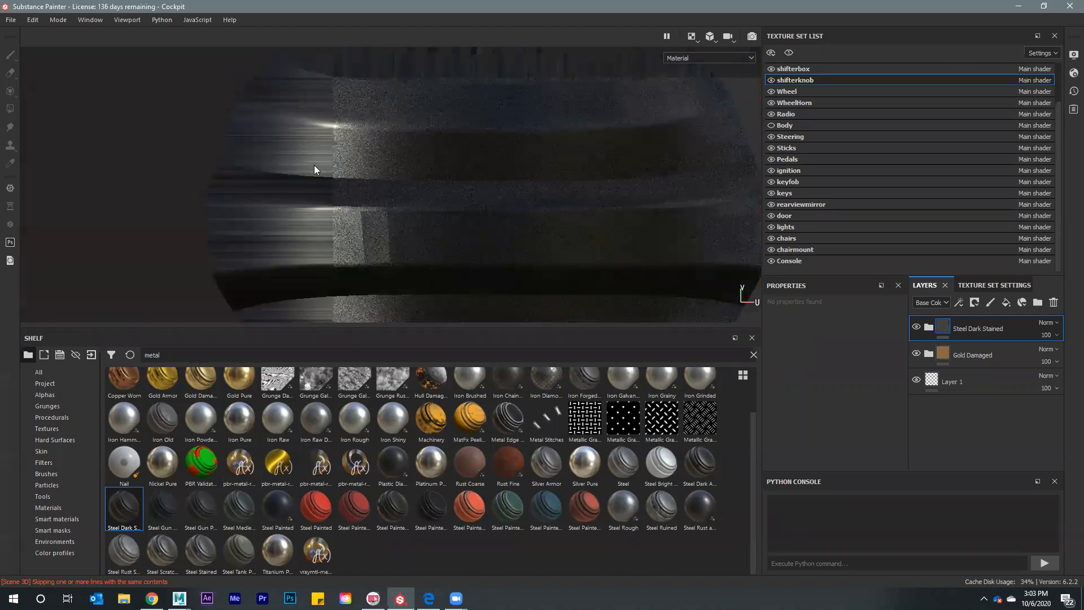
scroll(313, 177, down, 3)
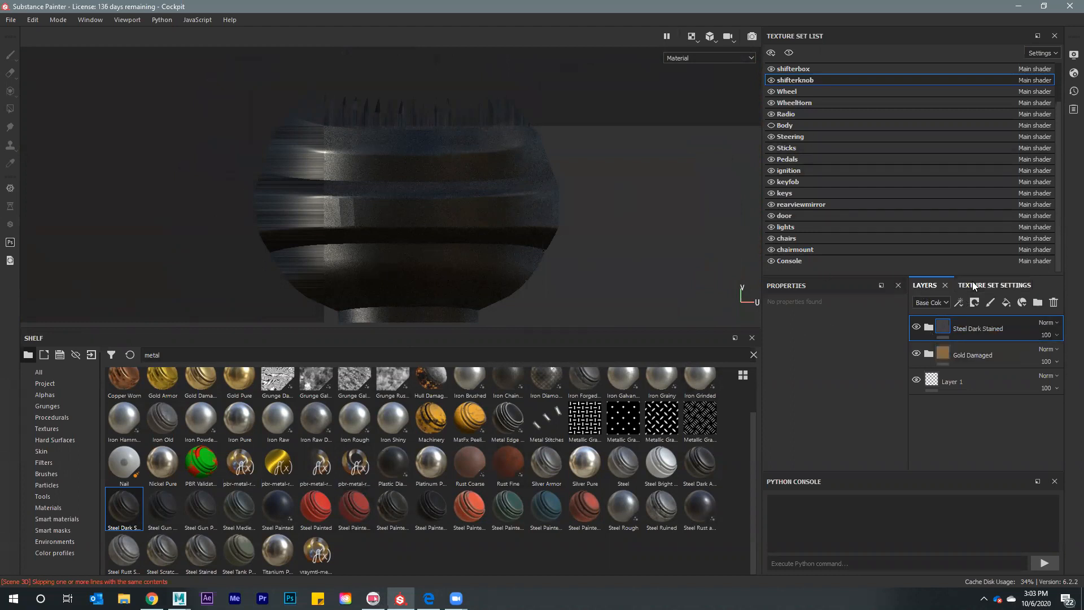
Hide and reshow the Steel Dark Stained layer to compare its effect, and expand its folder
click(916, 327)
click(916, 328)
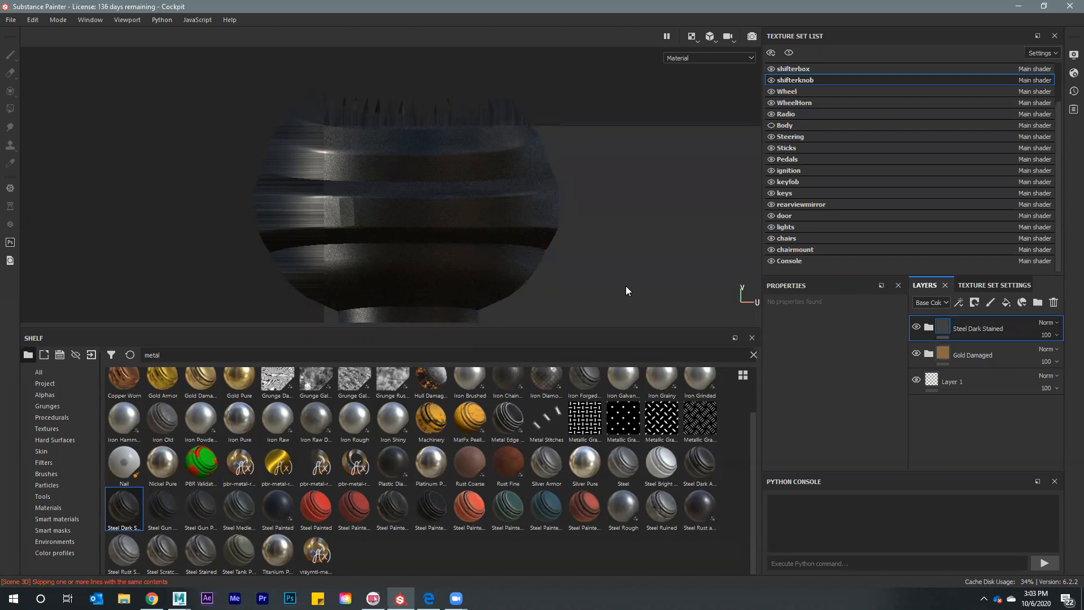
click(928, 327)
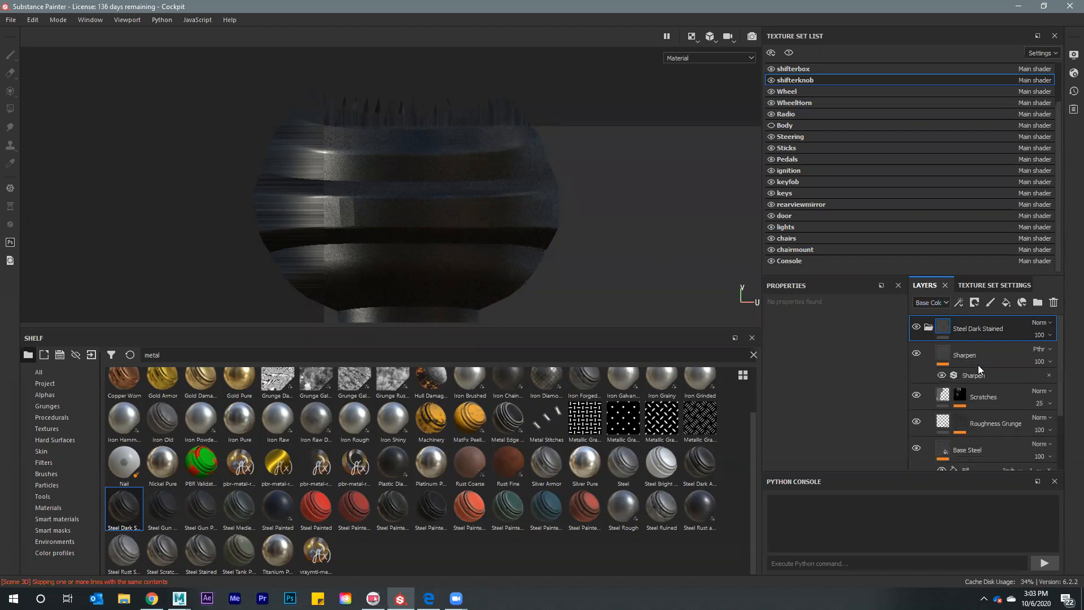
Check the Sharpen layer's brush properties, including its Alignment options
click(979, 359)
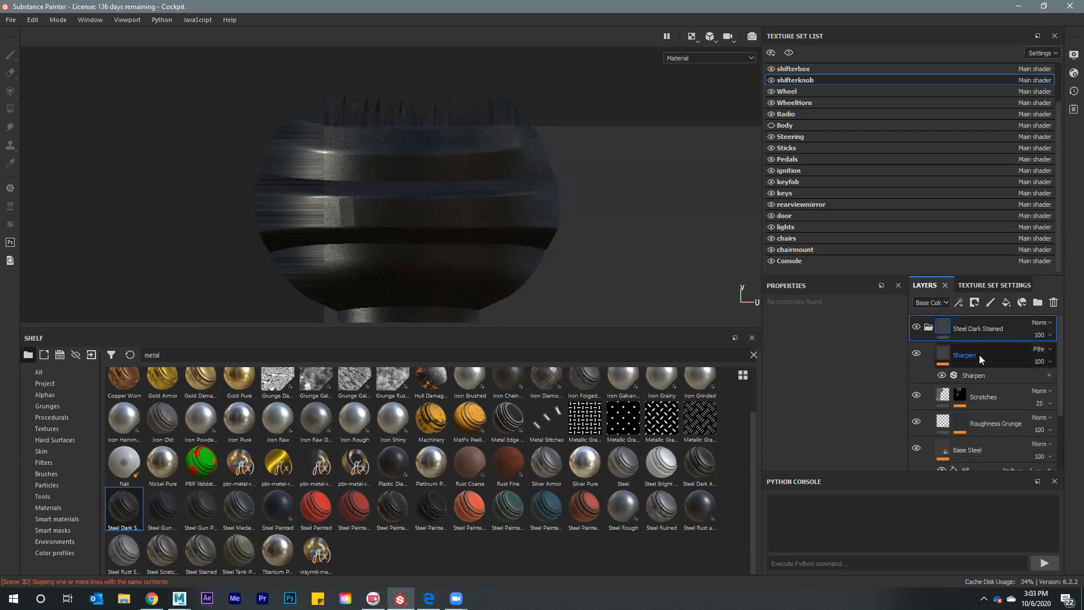
scroll(829, 414, up, 10)
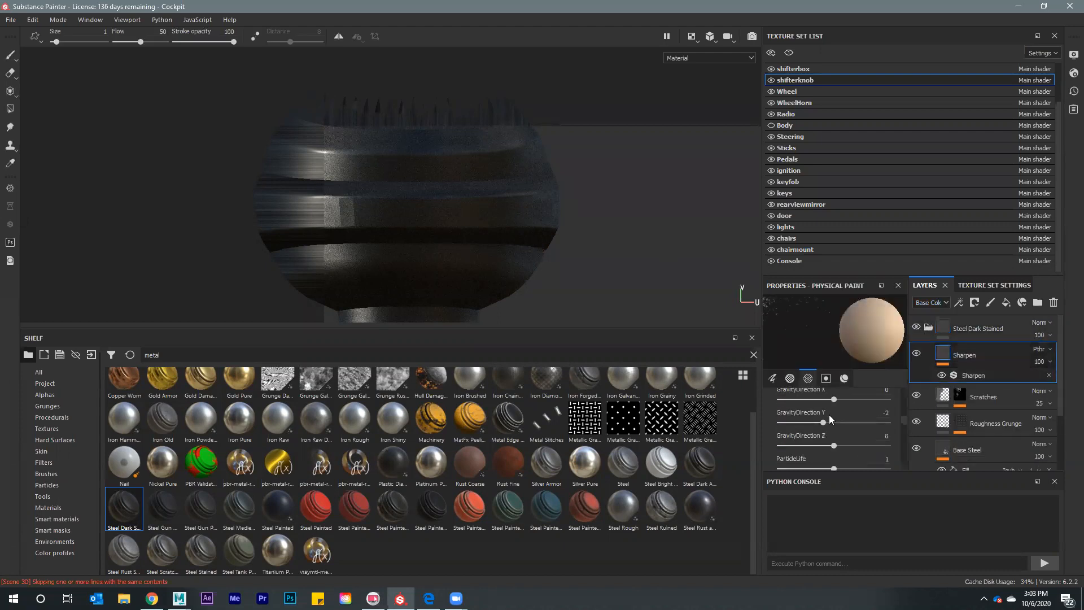
scroll(827, 414, down, 5)
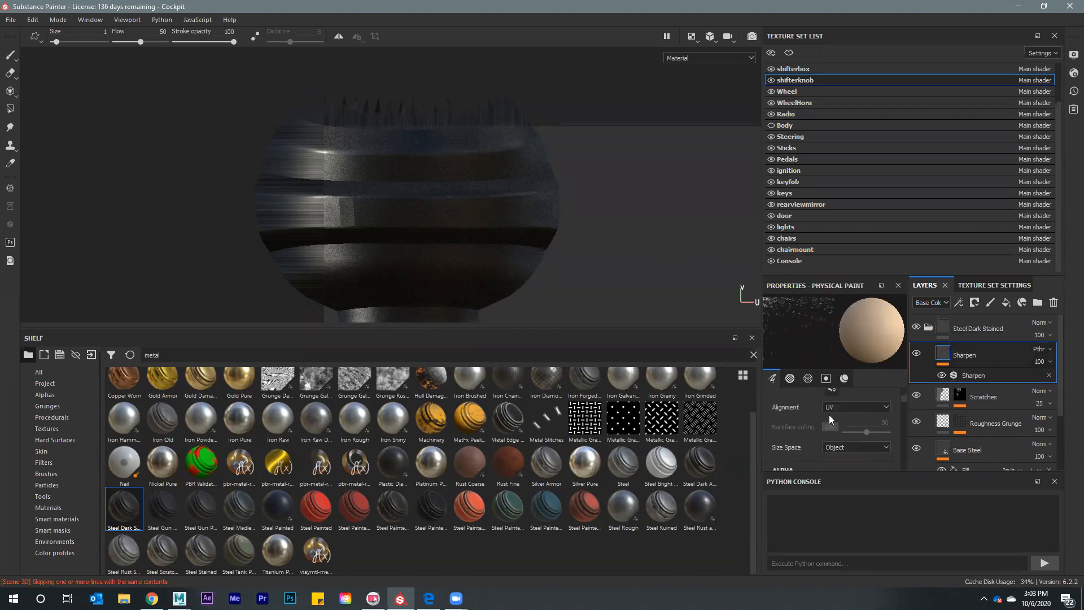
click(841, 406)
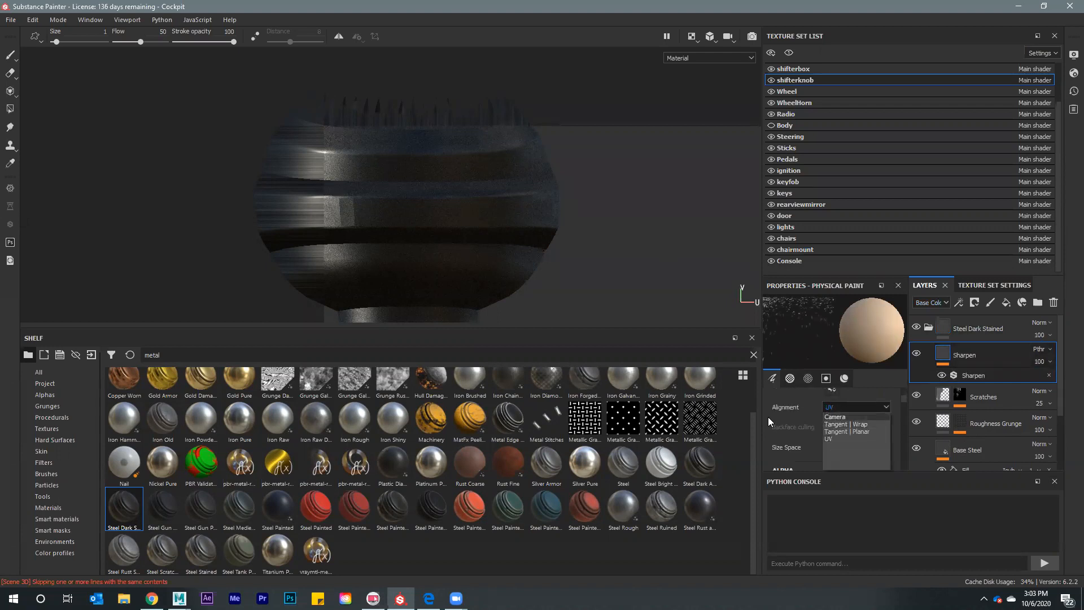
click(835, 417)
scroll(794, 448, up, 3)
scroll(794, 448, up, 2)
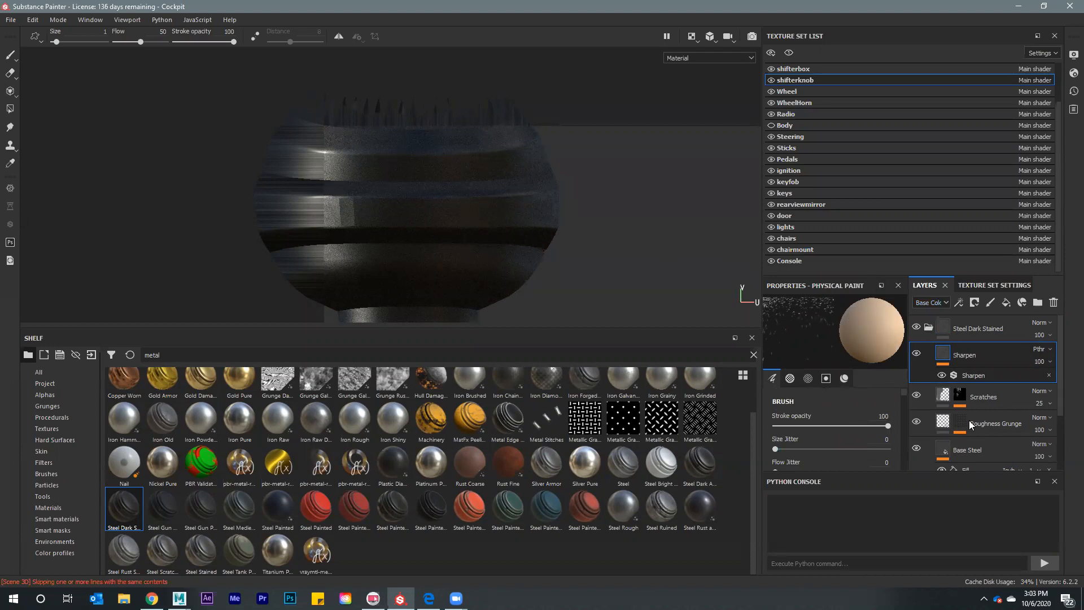
Set the Roughness Grunge layer's fill to tri-planar projection
click(924, 395)
click(903, 428)
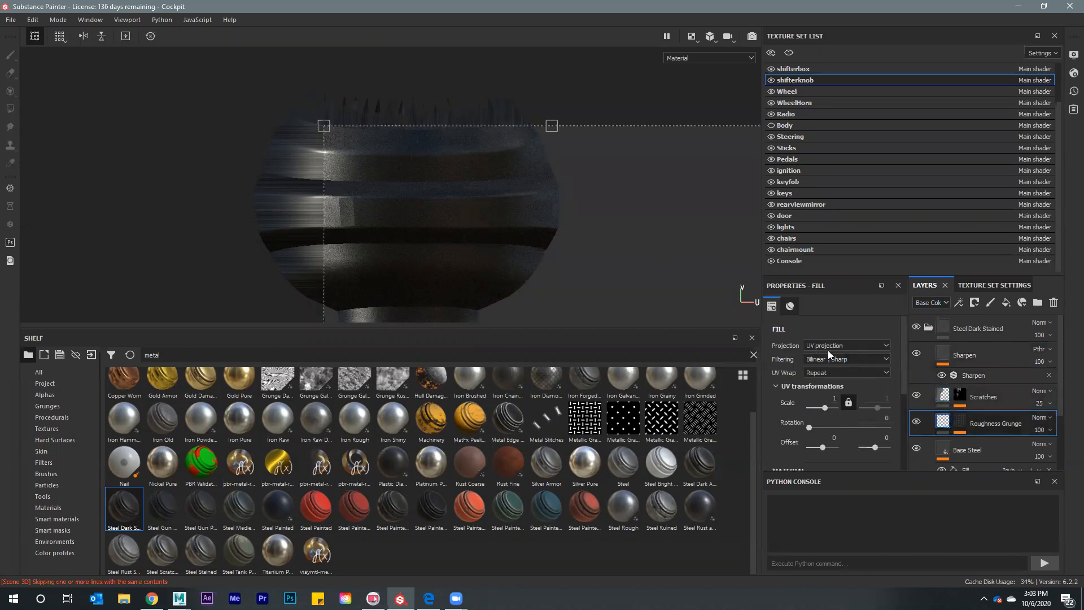
click(825, 349)
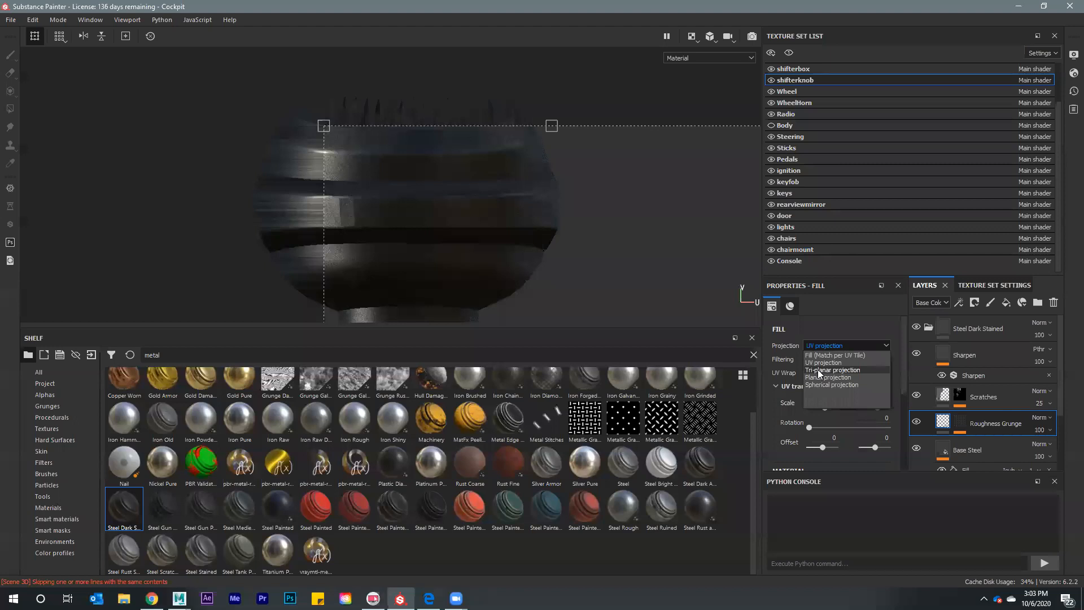
click(818, 369)
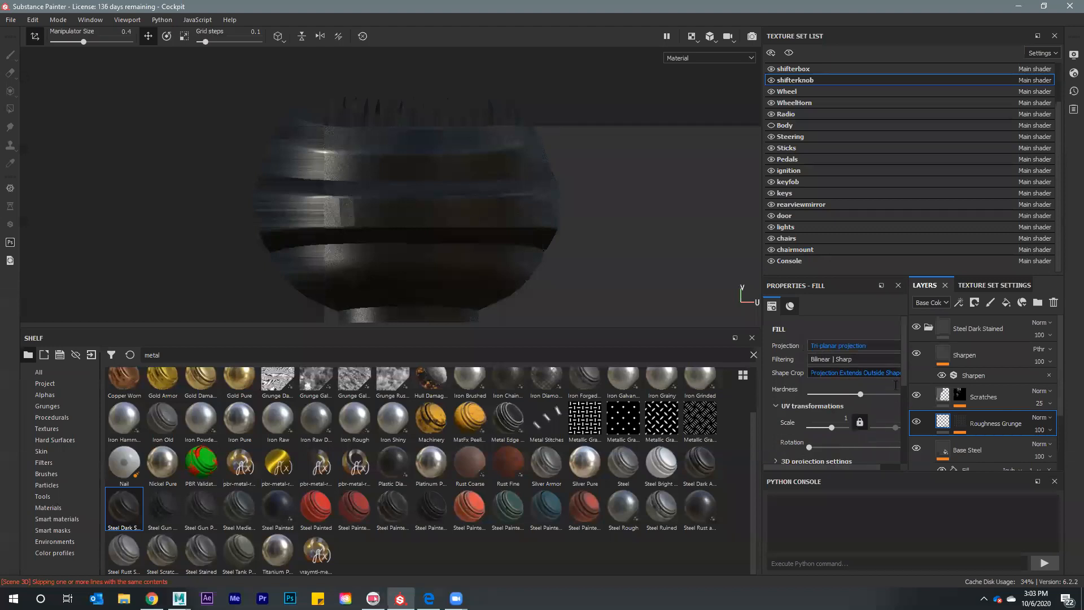
Examine the Base Steel layer's projection, Shape Crop options, material attributes and image inputs
click(944, 453)
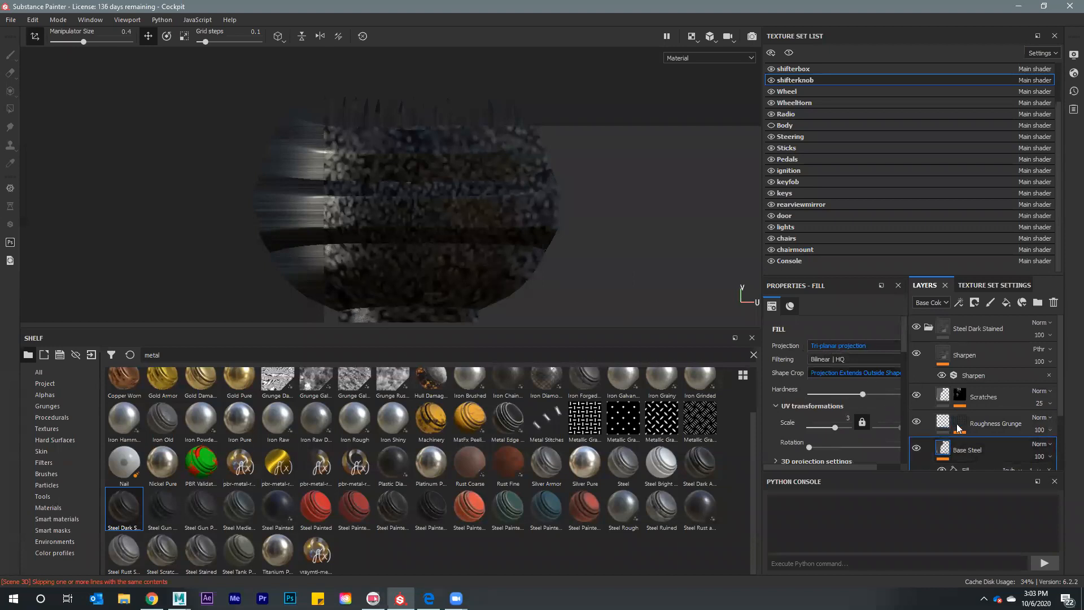
scroll(940, 411, down, 1)
scroll(940, 411, down, 2)
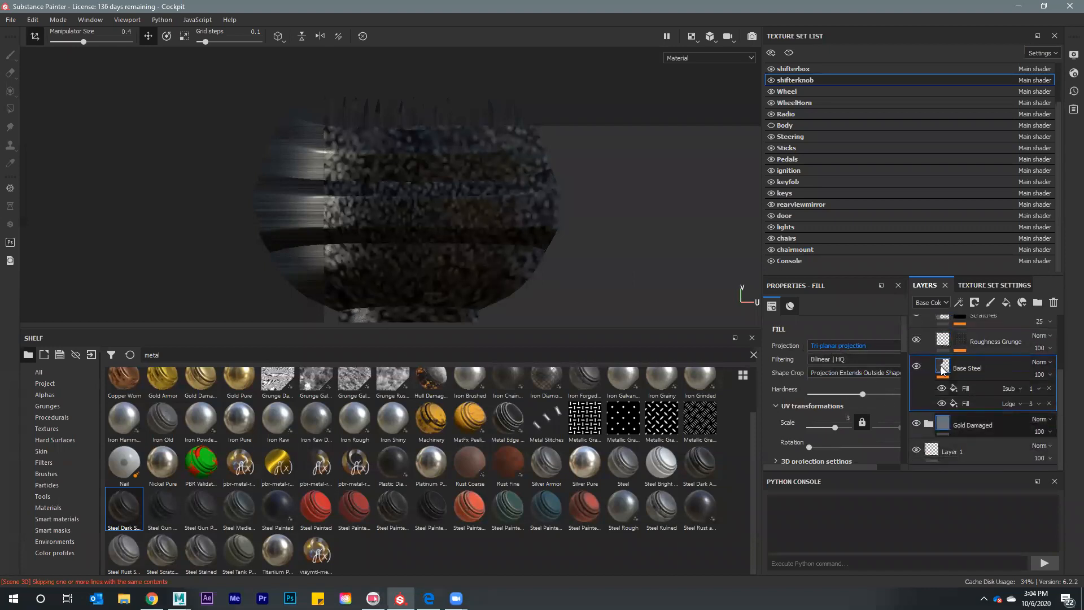
mouse_move(944, 370)
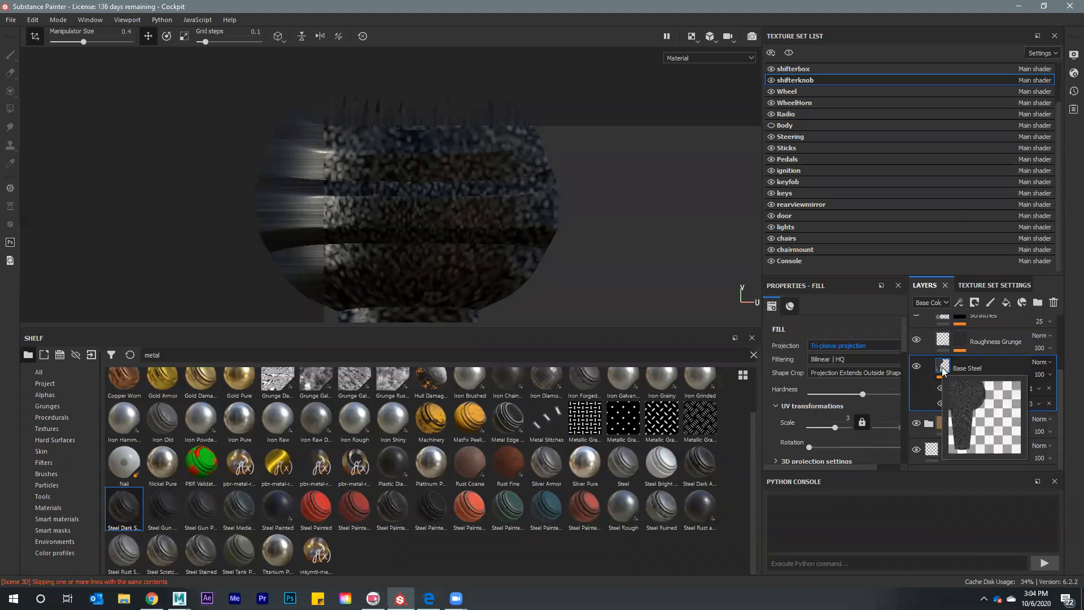
click(831, 372)
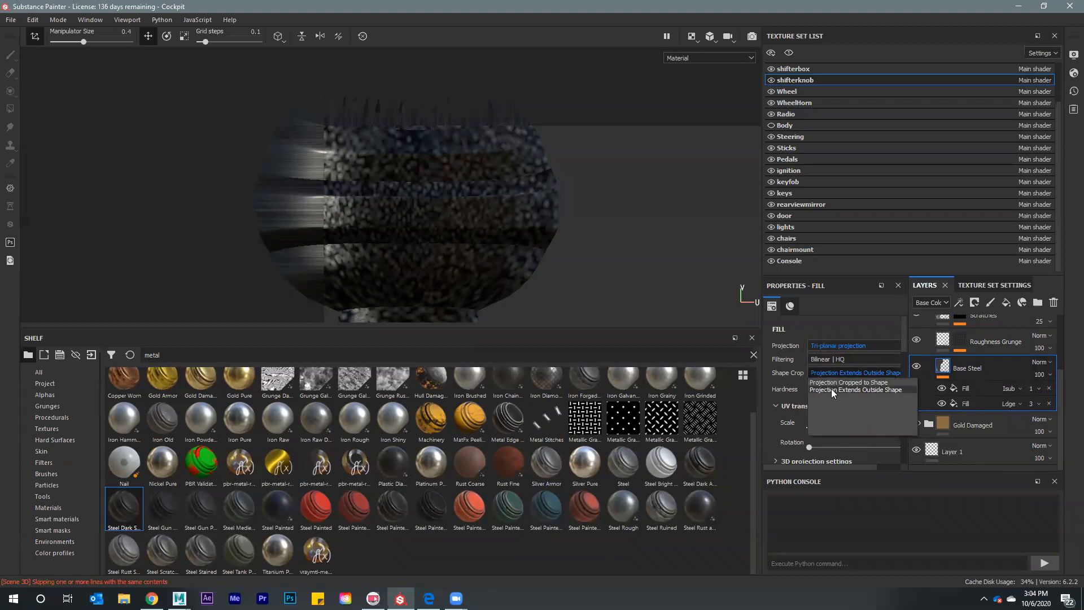
click(803, 368)
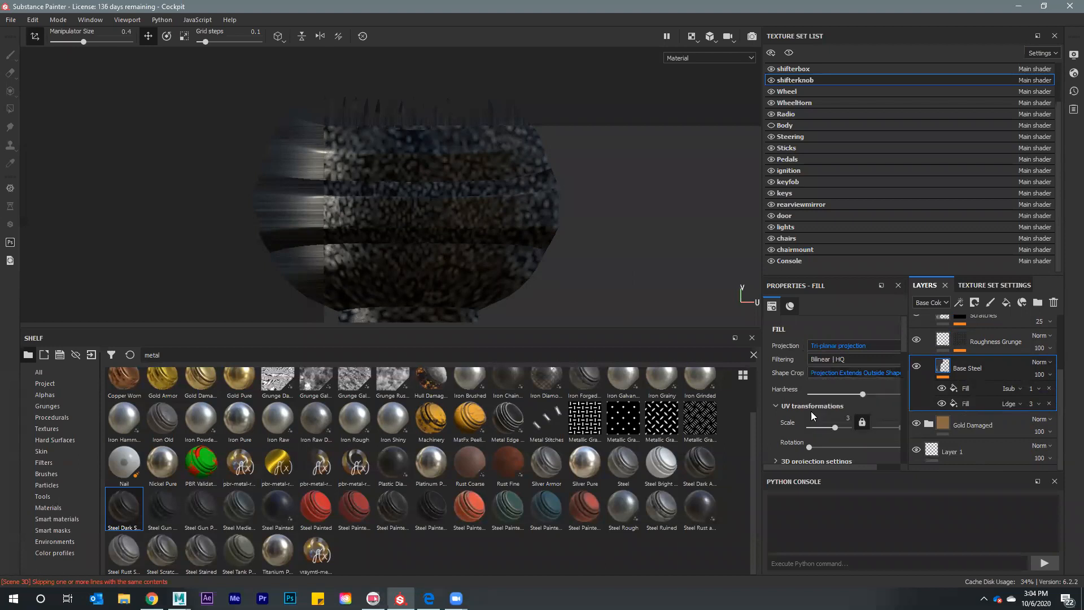
scroll(813, 415, down, 5)
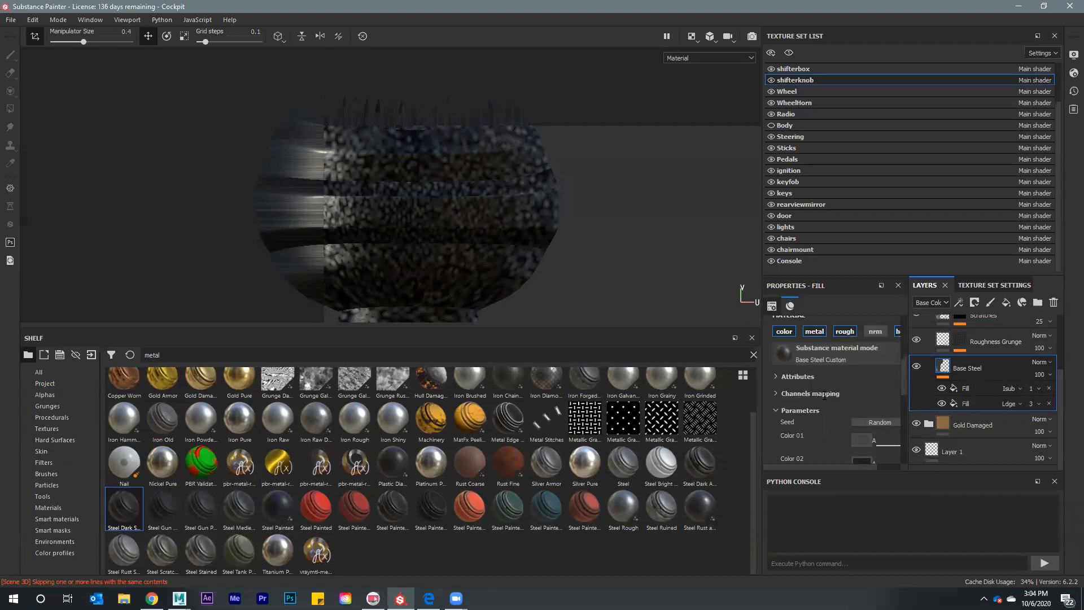
click(824, 406)
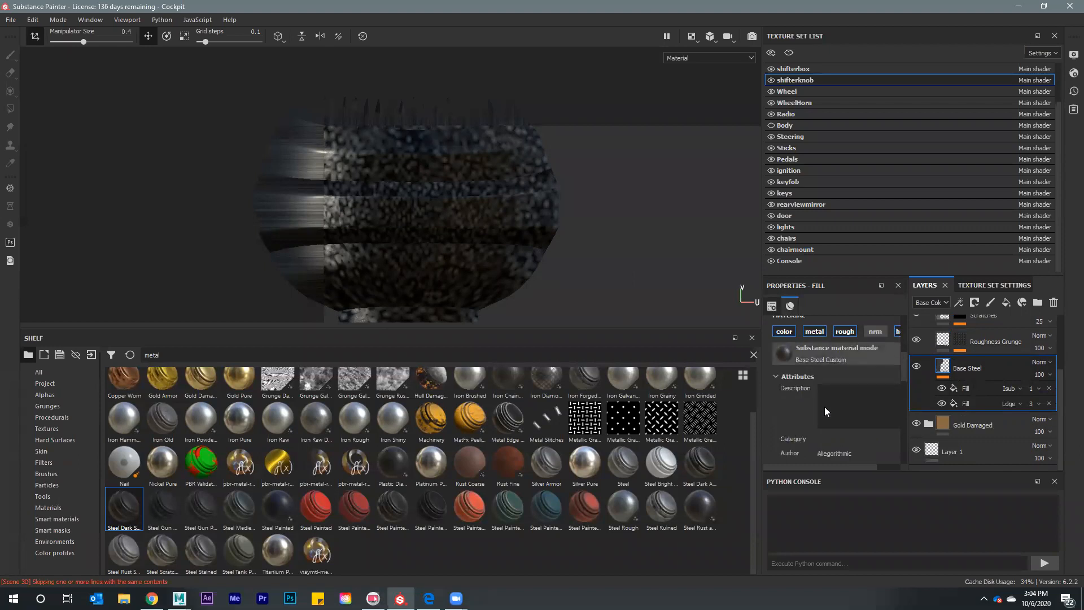
scroll(822, 414, down, 3)
scroll(799, 433, down, 8)
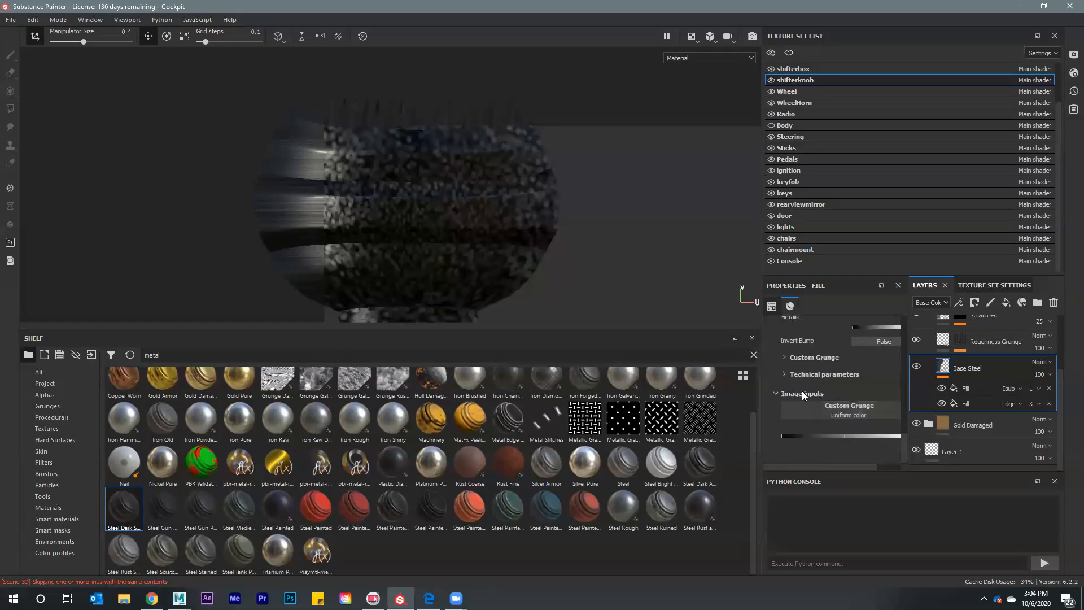
Save the Substance Painter project, and switch to Maya to select the gearshifter in the cockpit scene
key(ctrl)
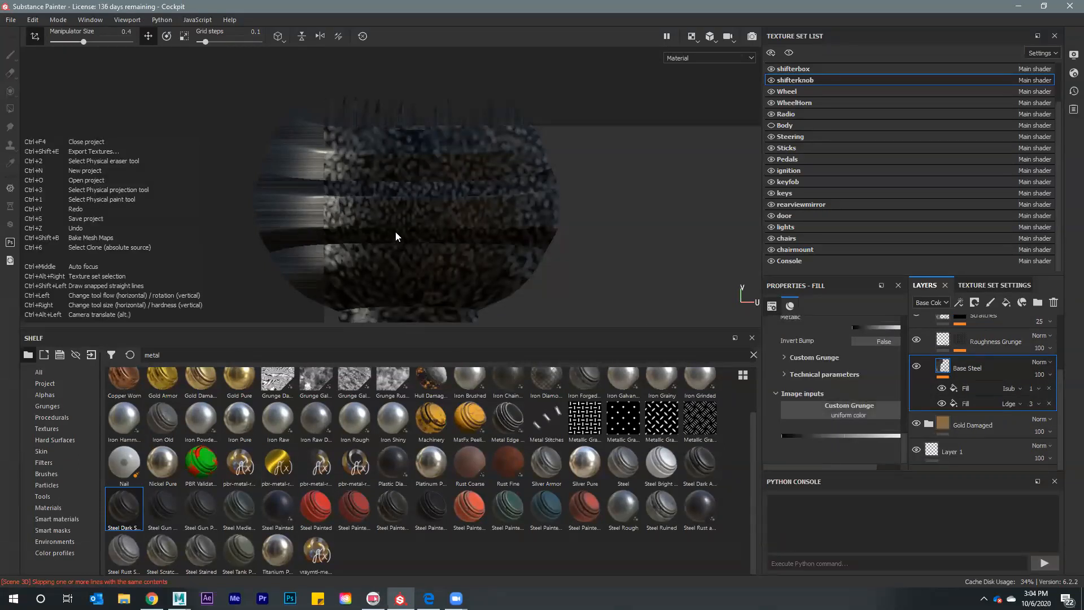
key(ctrl+s)
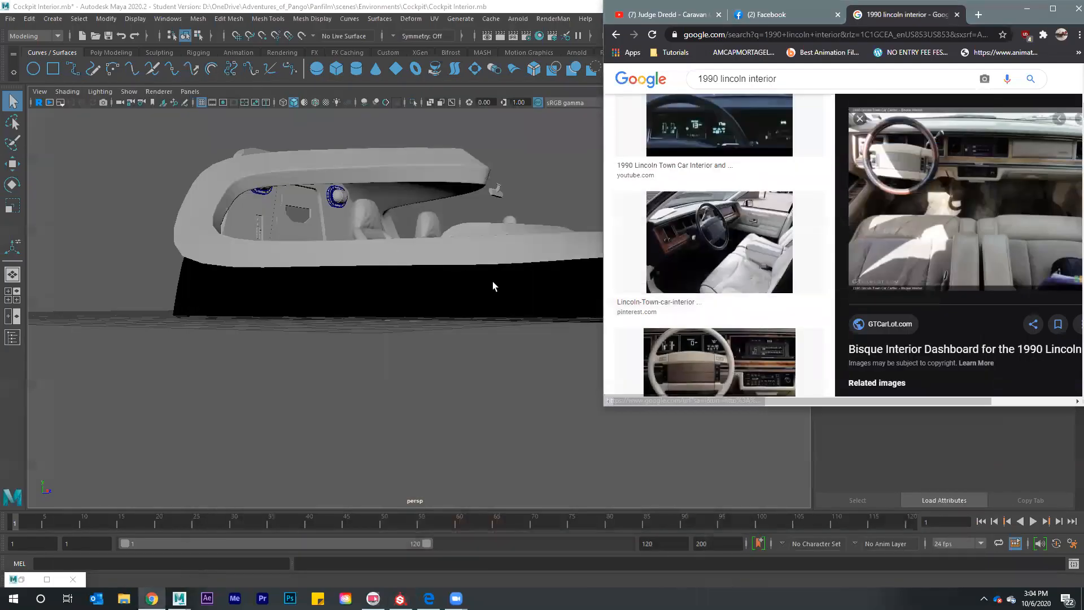
alt+drag(493, 282, 525, 267)
scroll(525, 267, up, 5)
alt+middle_drag(493, 307, 434, 372)
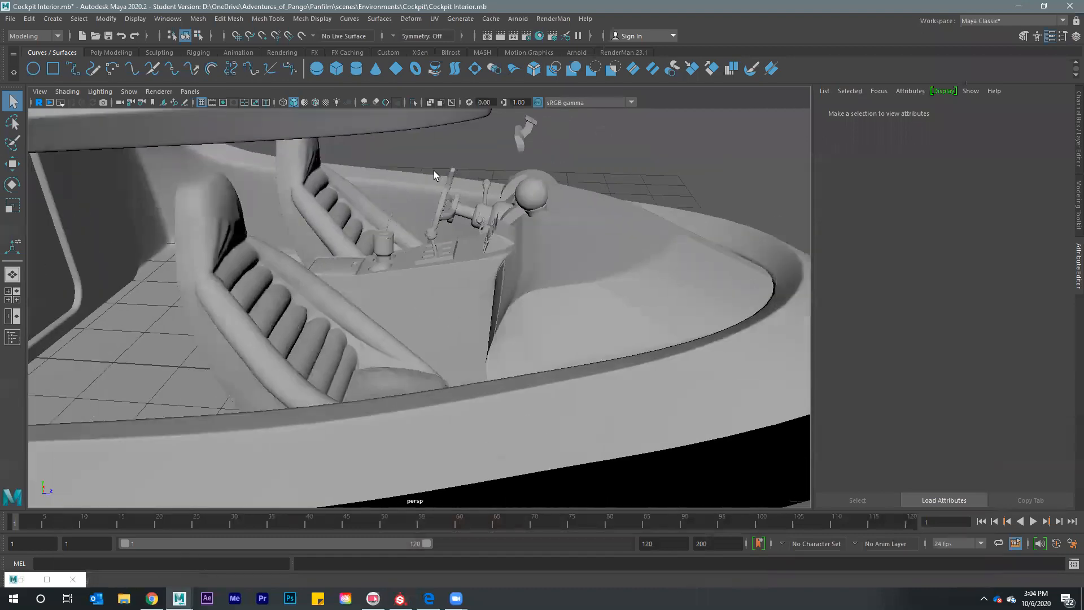
scroll(434, 171, up, 4)
click(444, 175)
alt+drag(450, 255, 508, 255)
scroll(487, 247, up, 5)
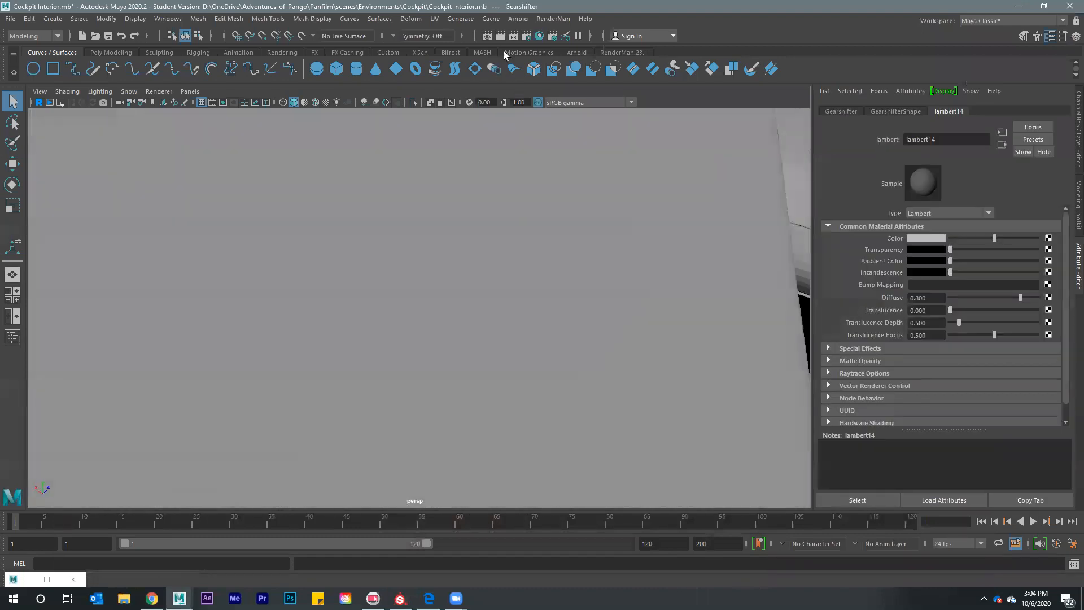
Restore the Maya window from full screen and open the UV Editor for the selected gearshifter
double_click(429, 9)
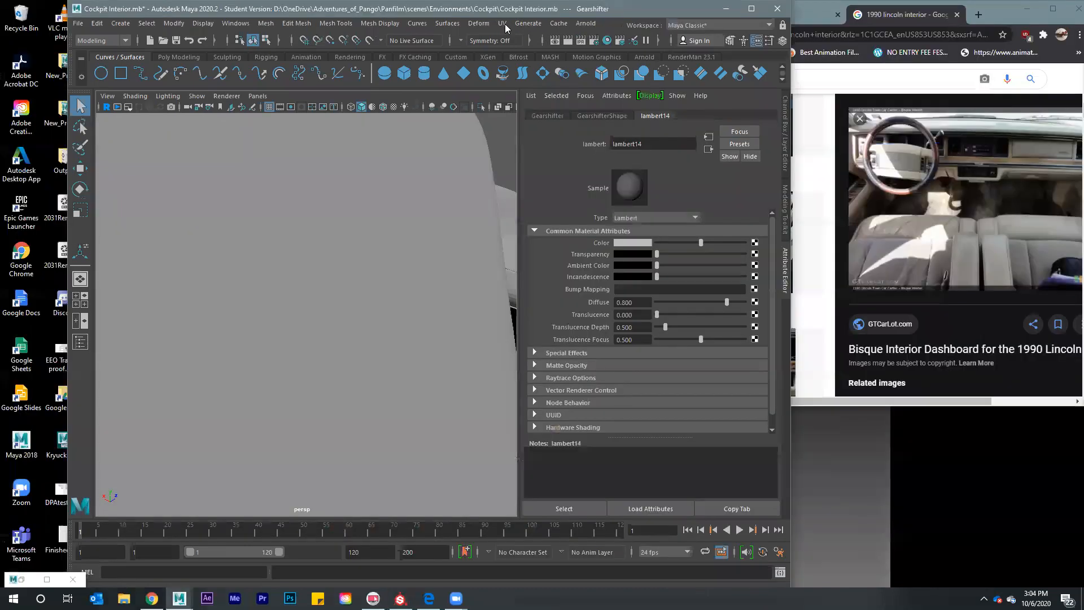
click(504, 25)
click(525, 43)
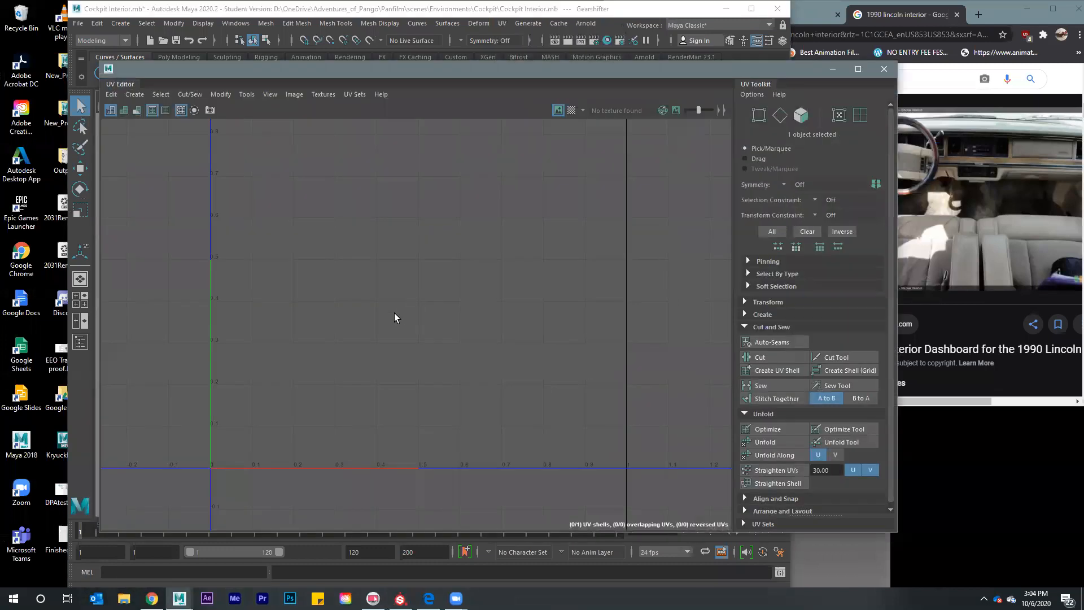
Lay out all of the gearshifter's UVs inside the 0–1 tile and save the Maya scene
key(f)
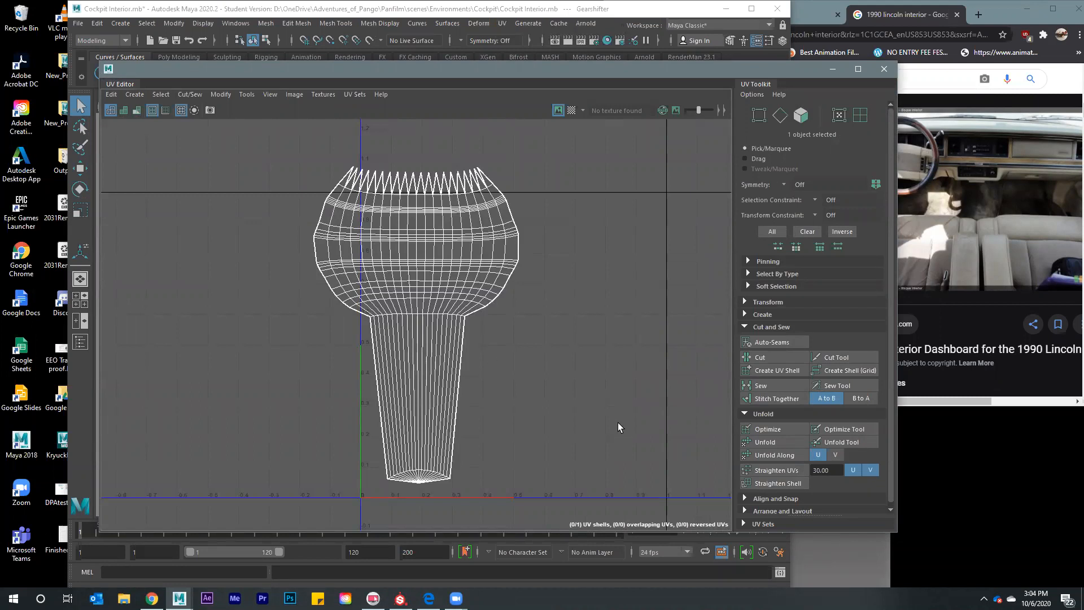
right_drag(460, 272, 476, 244)
key(ctrl+l)
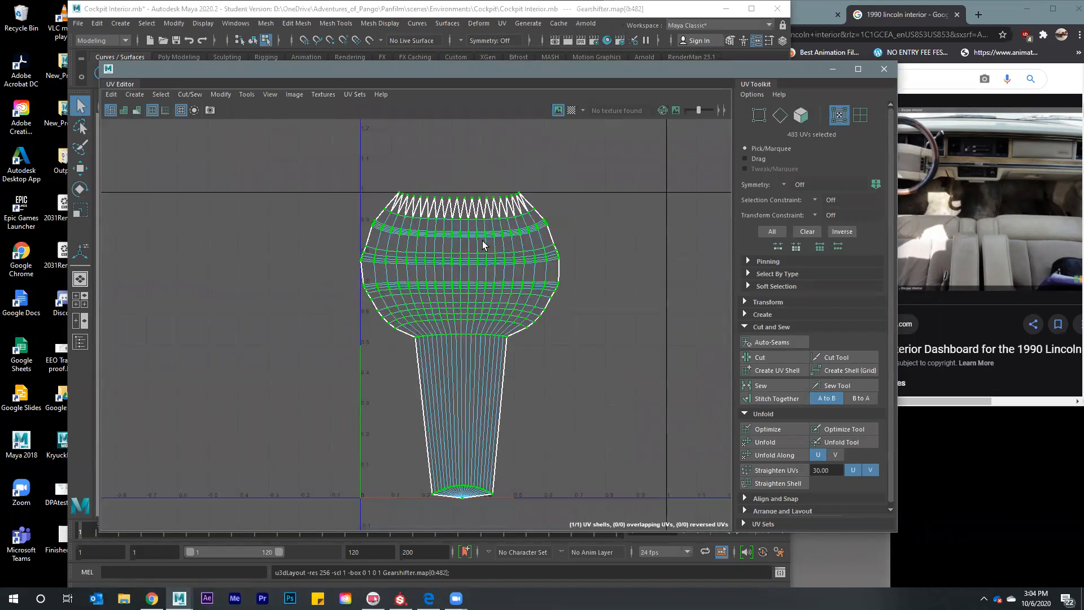
key(ctrl+s)
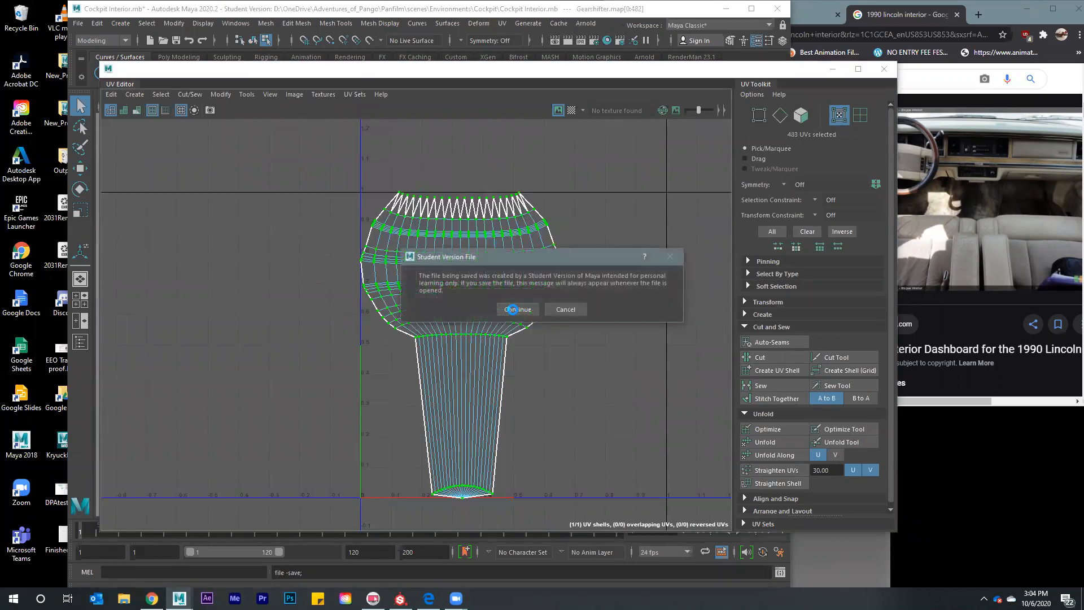
click(514, 312)
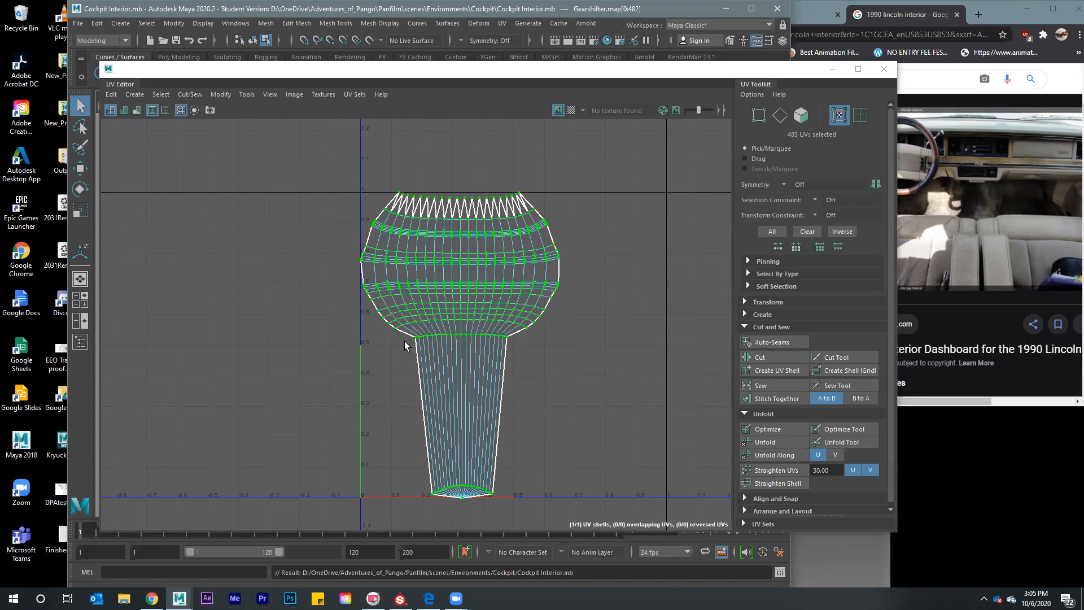
click(832, 70)
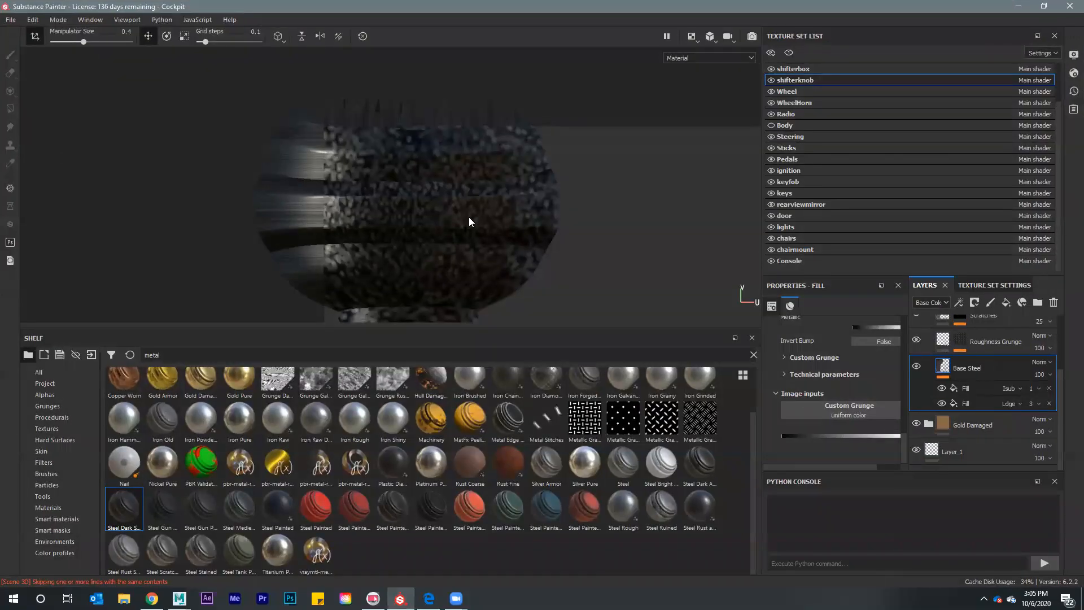
Switch to Substance Painter and examine the Base Steel fill's Shape Crop and Filtering options and its material parameters
right_click(469, 222)
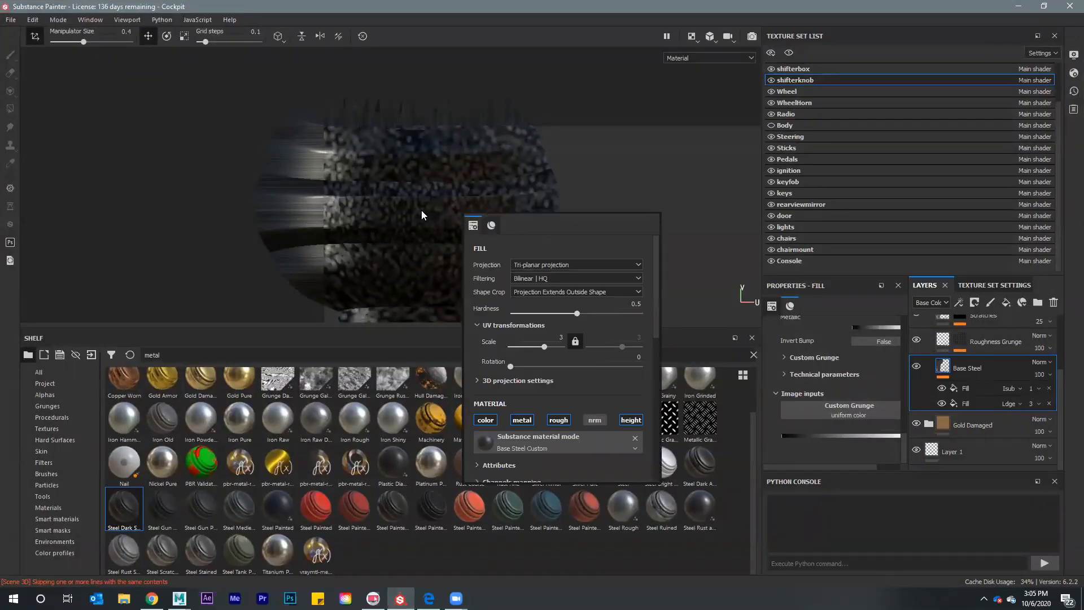
right_click(451, 188)
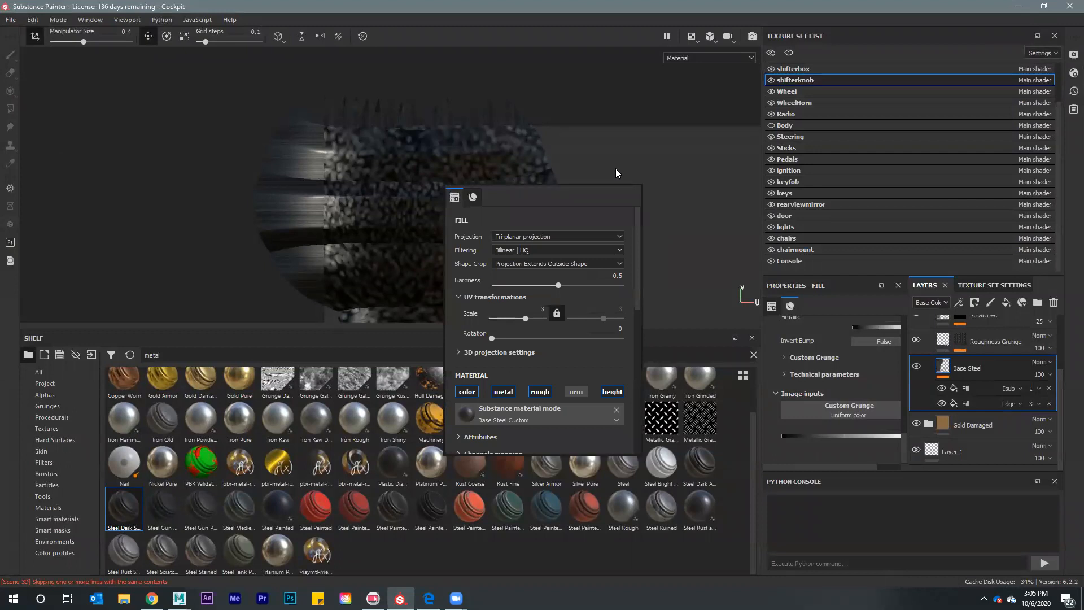
click(543, 263)
click(542, 274)
click(540, 263)
click(539, 279)
click(534, 250)
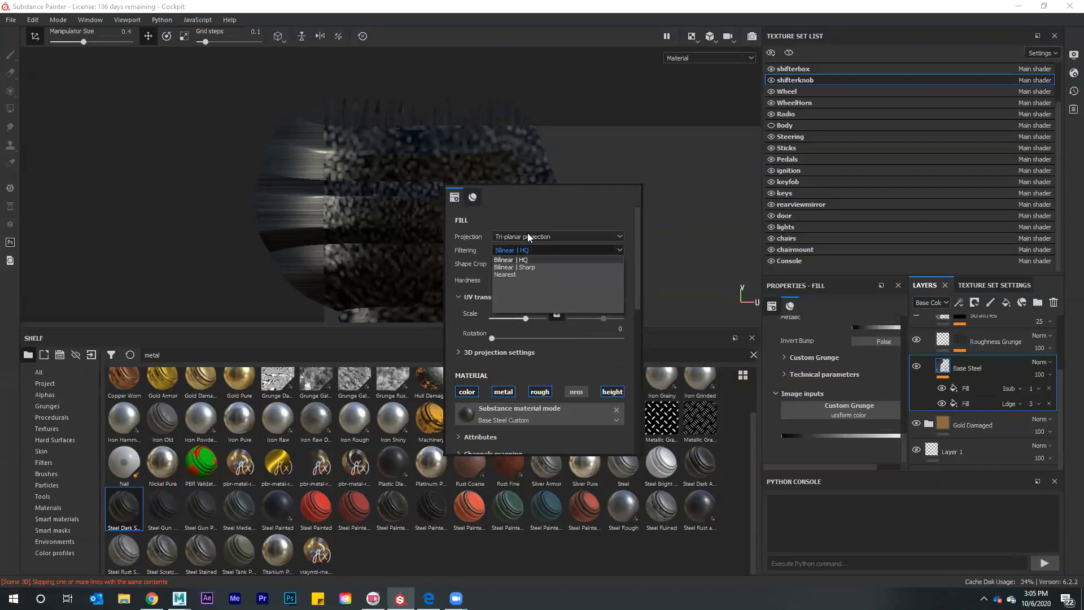
click(472, 199)
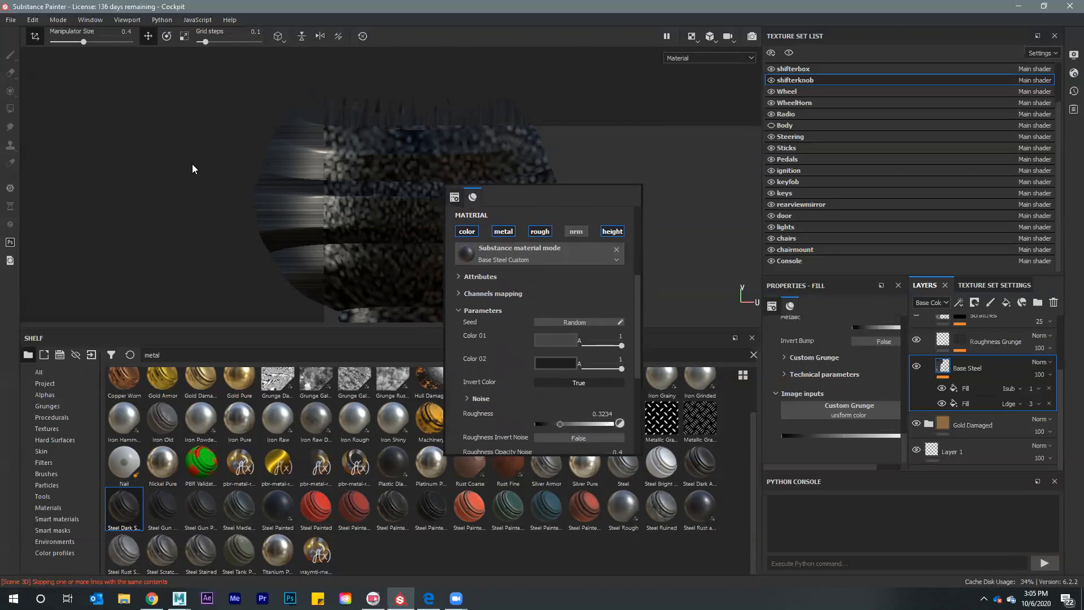
Start importing resources into the project and check the file types available when browsing for files
click(11, 20)
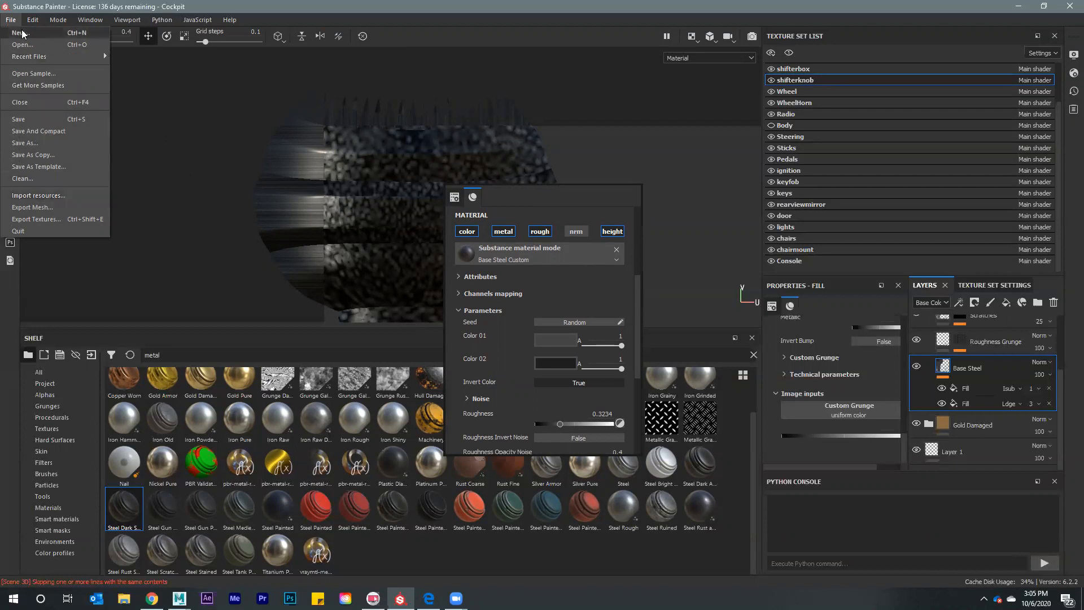
click(45, 194)
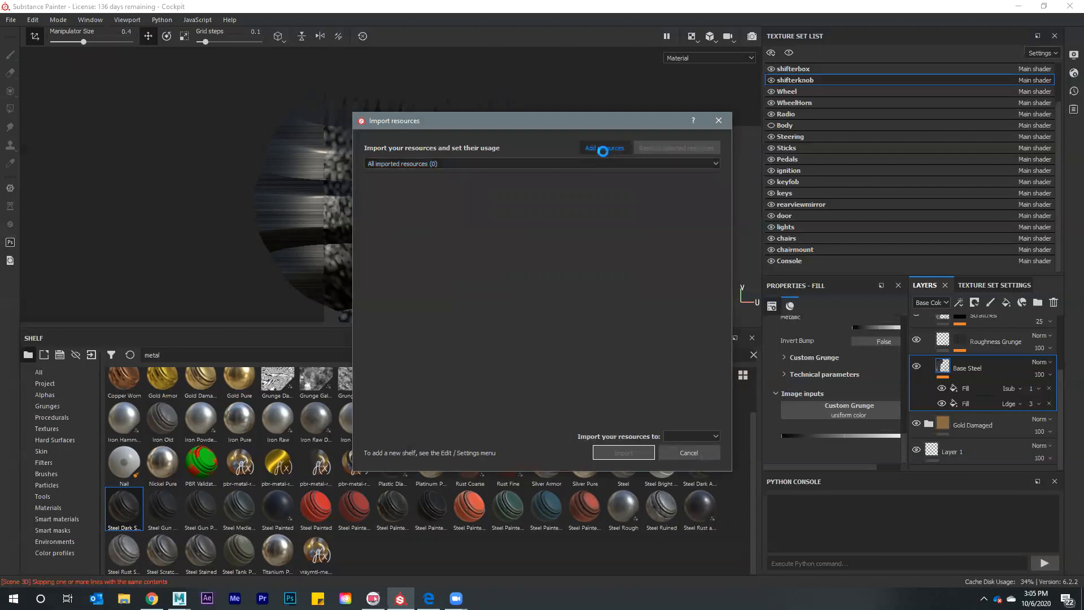
click(604, 148)
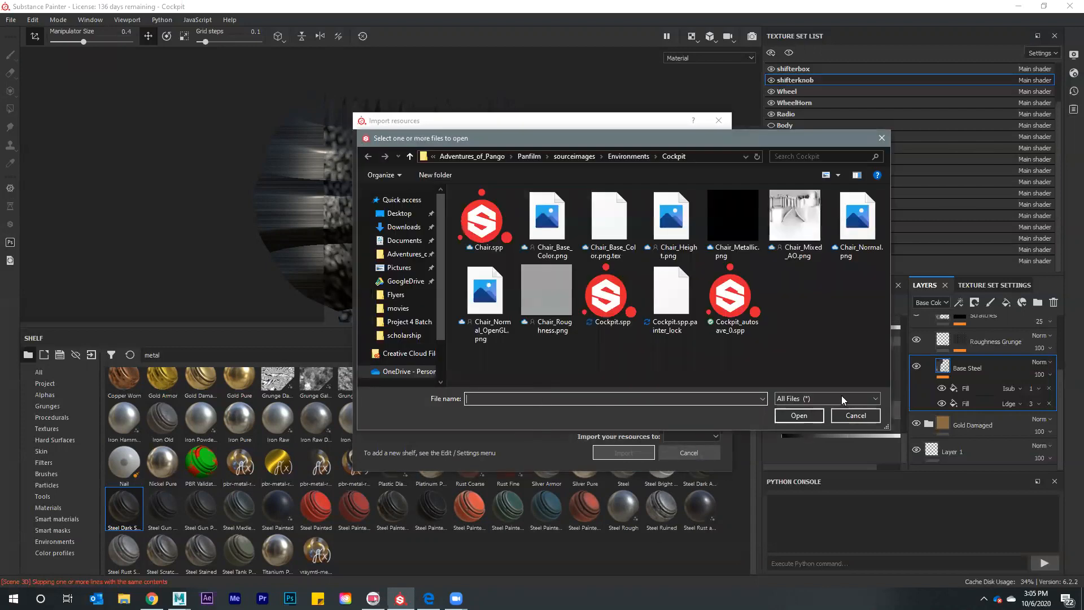
click(838, 397)
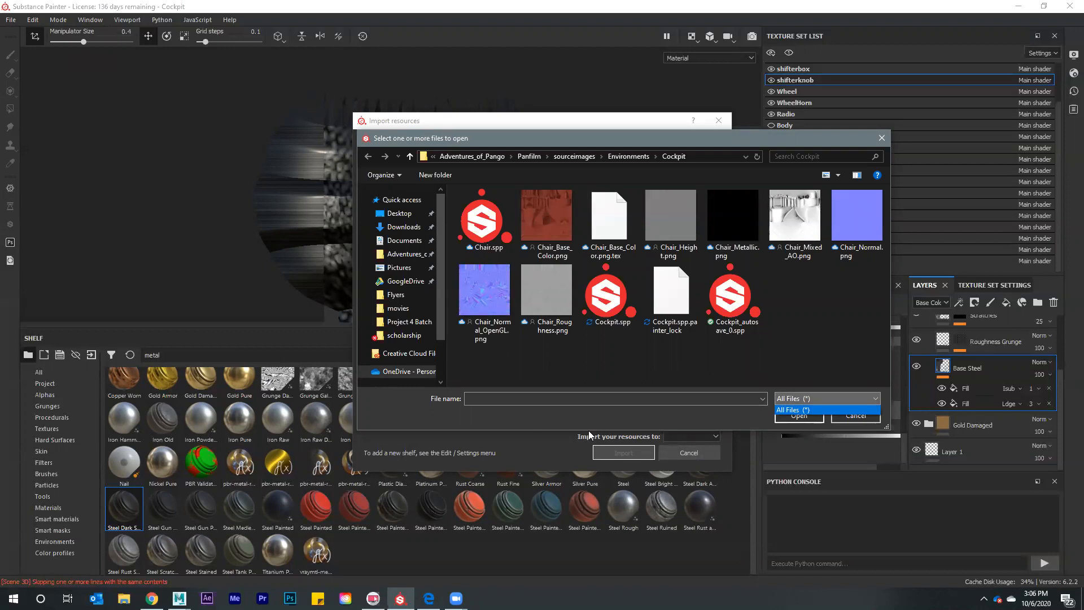
click(511, 415)
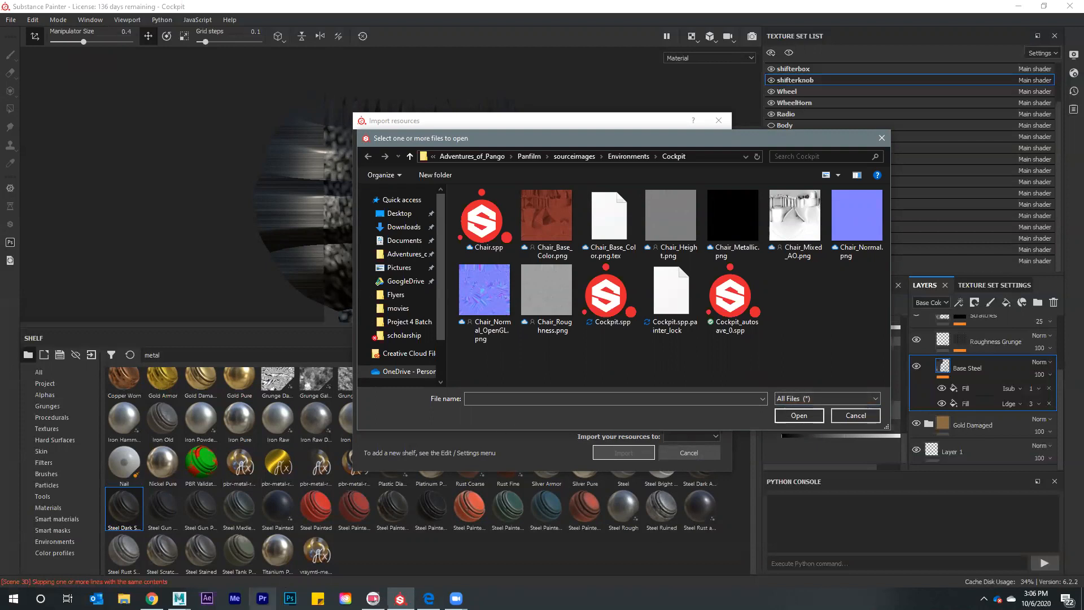
Switch to Maya and export only the gearshifter as an OBJ named gearshift into the scenes Cockpit folder
mouse_move(400, 598)
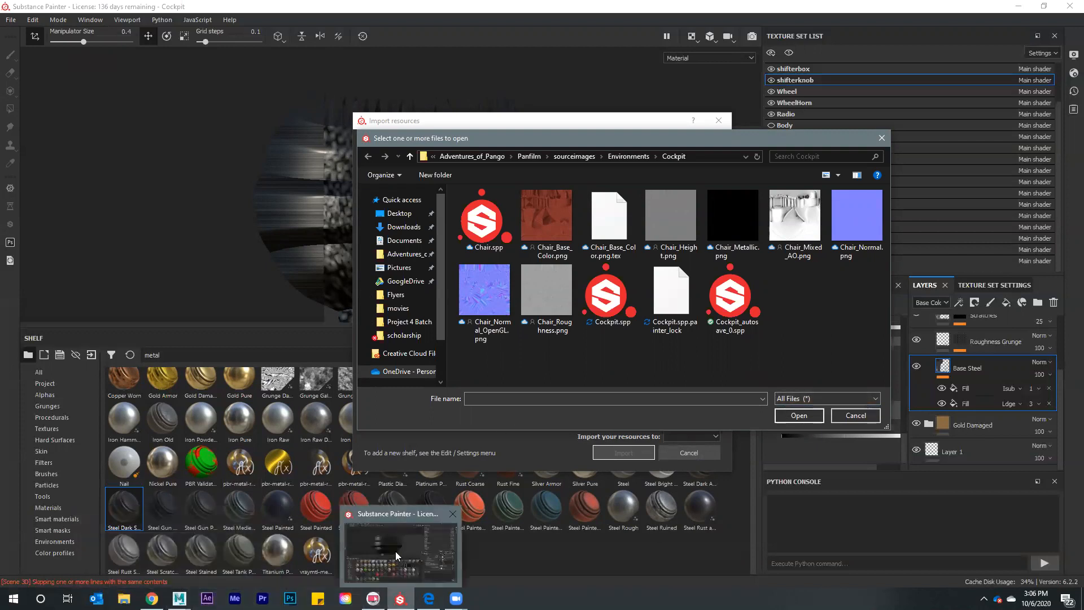
mouse_move(179, 598)
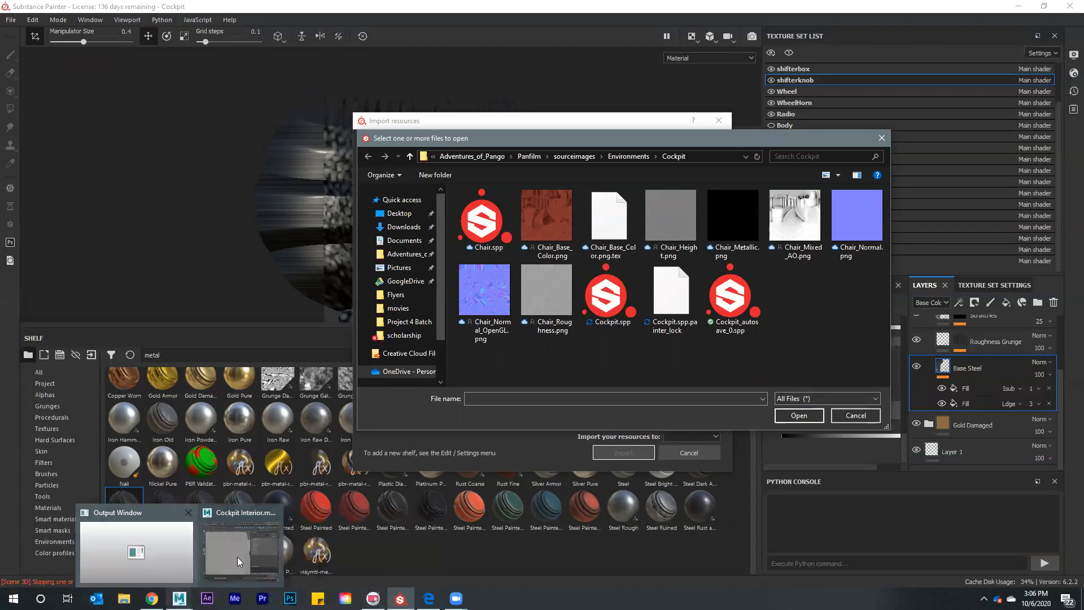
click(237, 561)
alt+right_drag(359, 325, 363, 241)
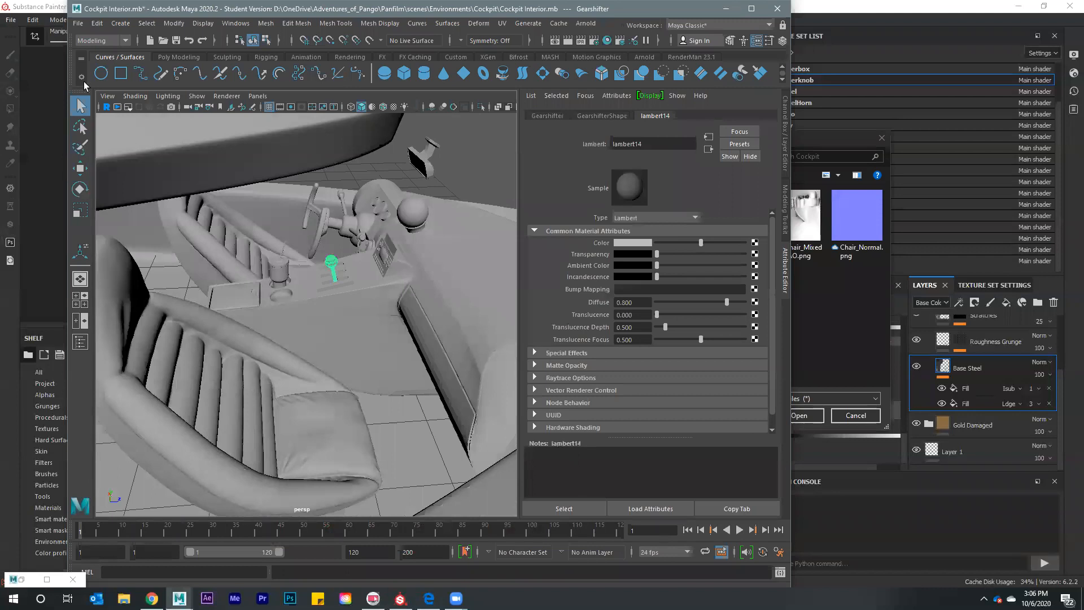
click(78, 23)
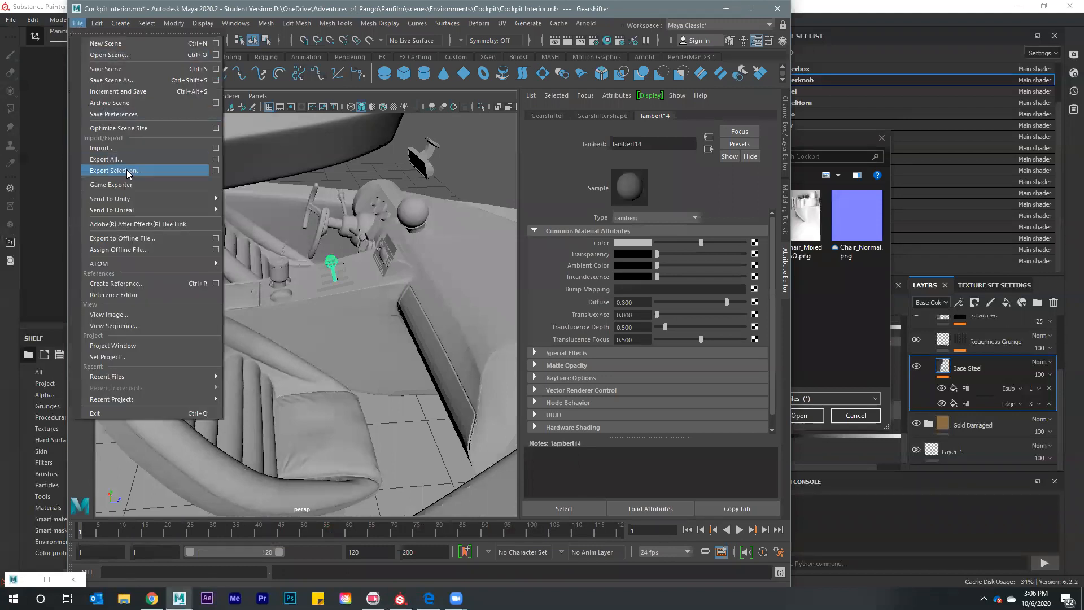
click(115, 170)
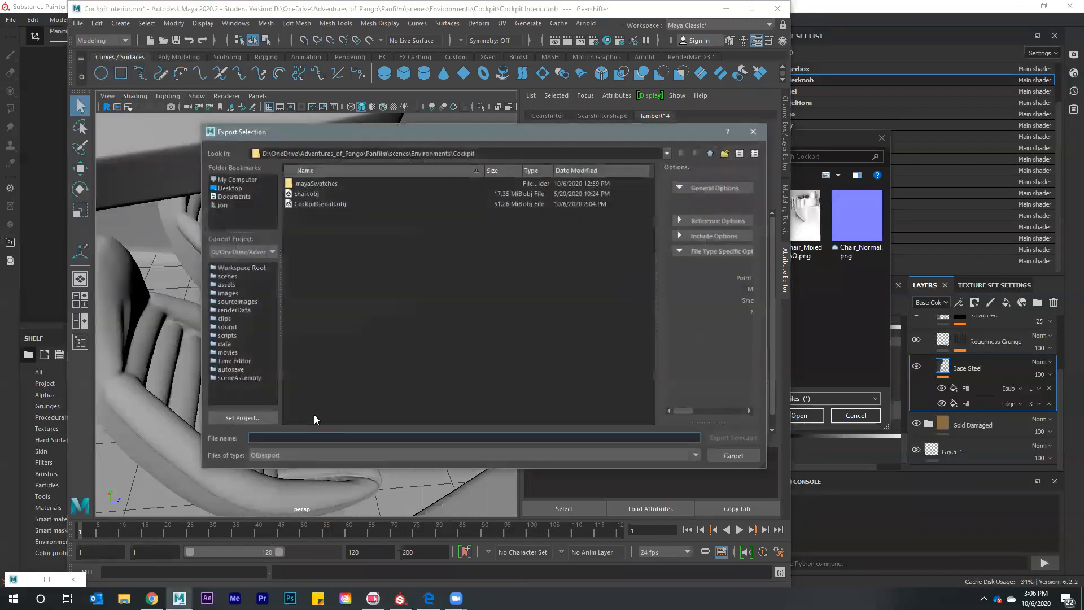
text(gearshift)
key(Return)
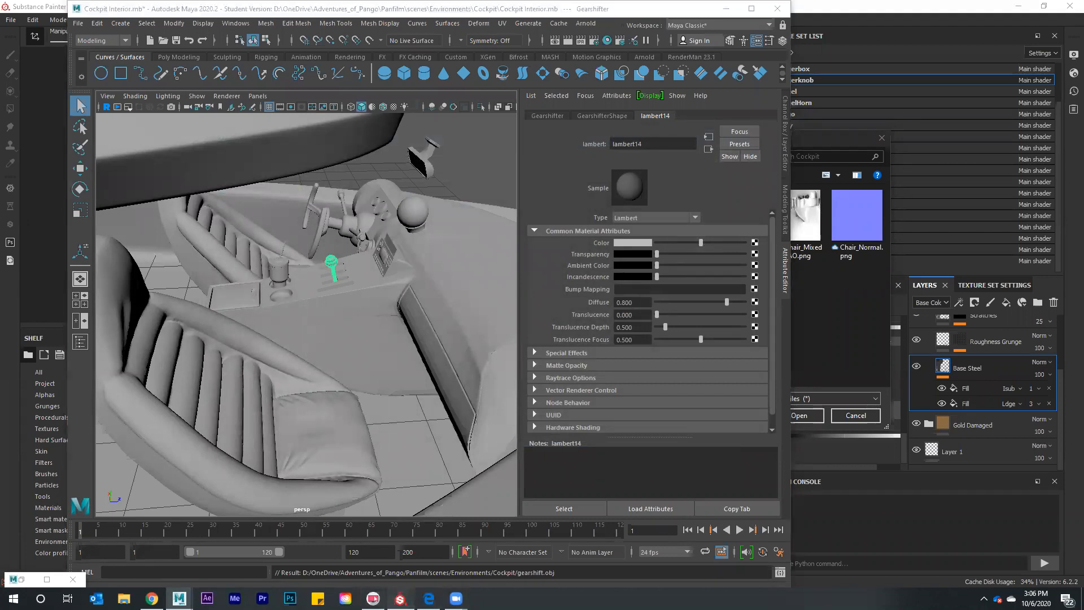
Return to Substance Painter and try to add gearshift.obj from Panfilm/scenes/Environments/Cockpit as an import resource
click(400, 598)
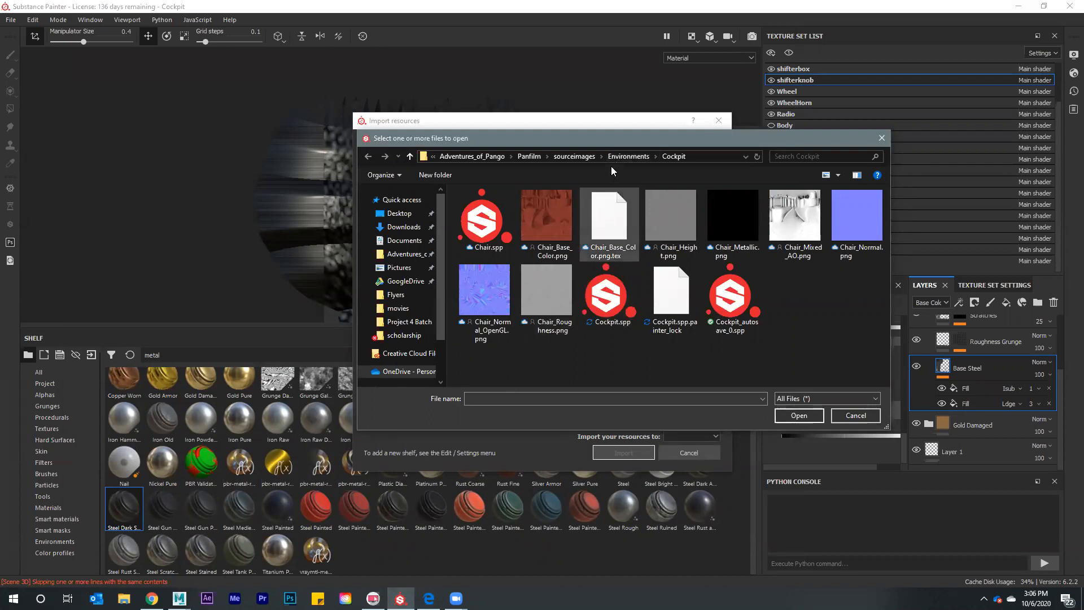
click(519, 154)
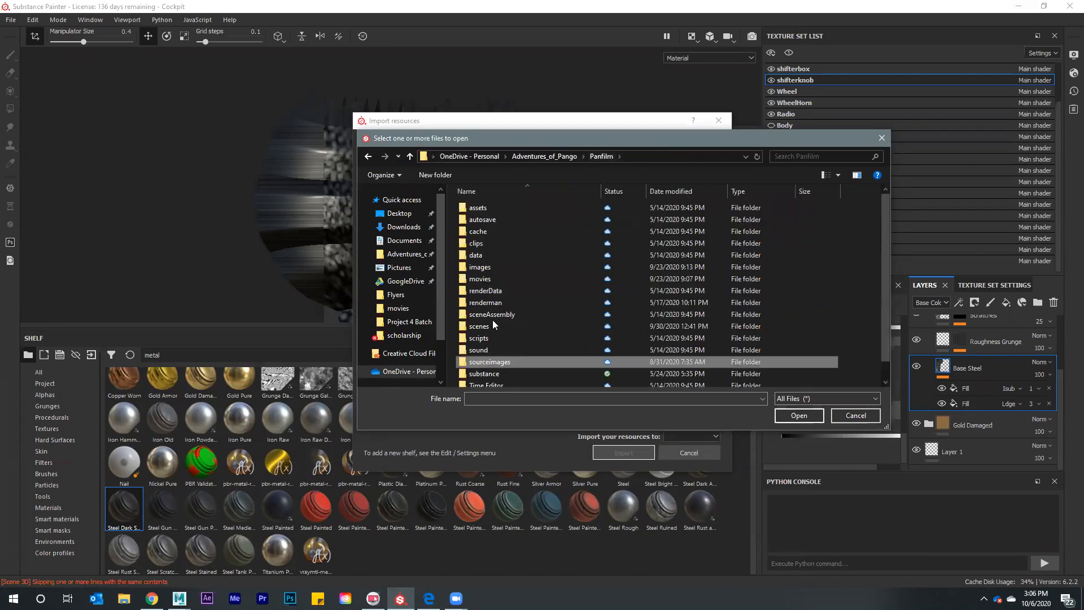
double_click(494, 332)
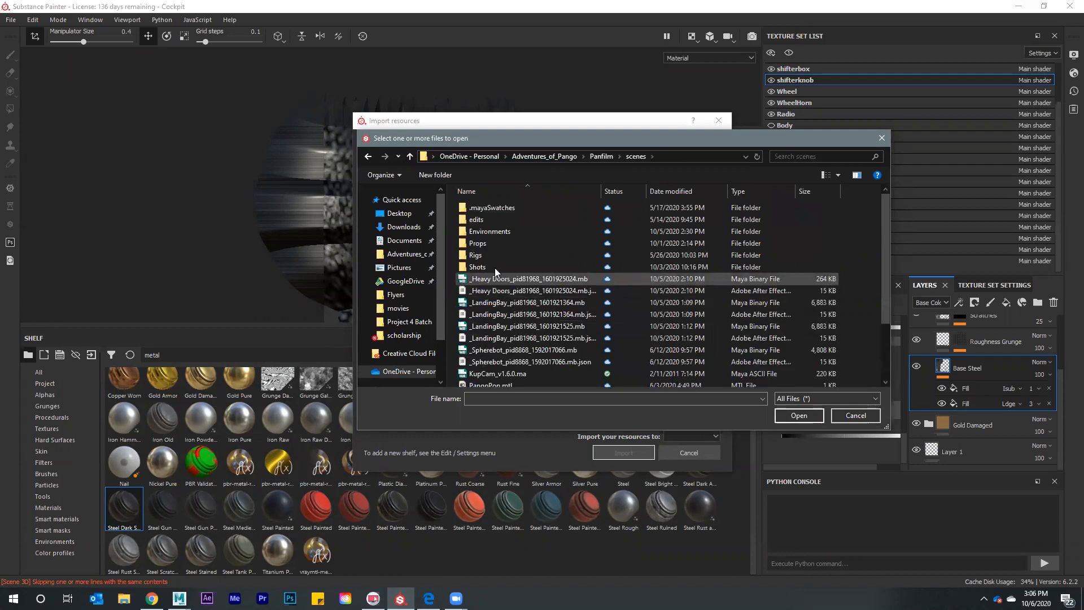
double_click(497, 233)
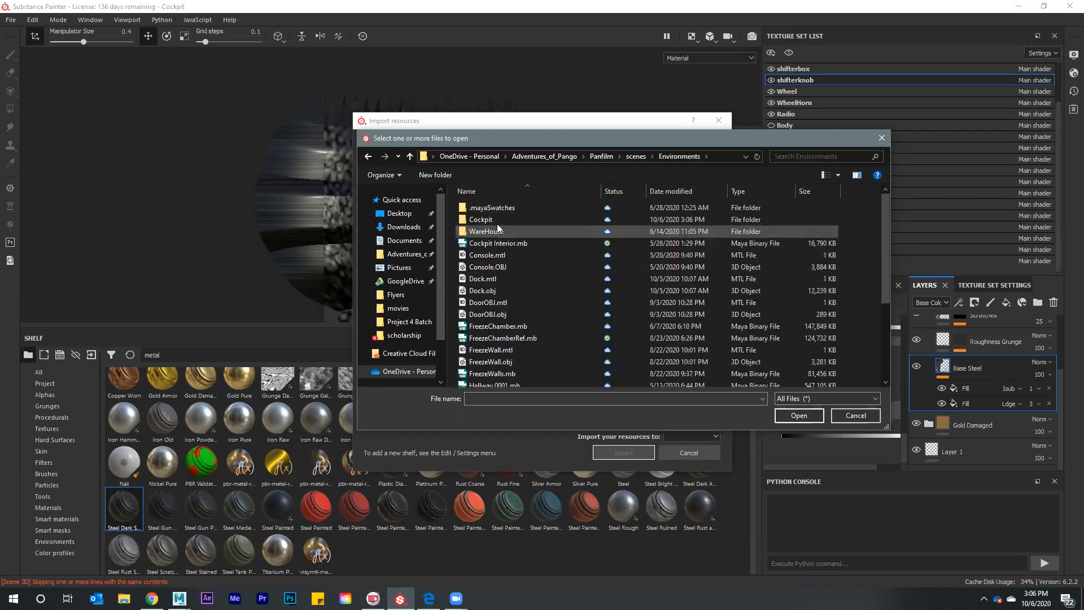
double_click(496, 221)
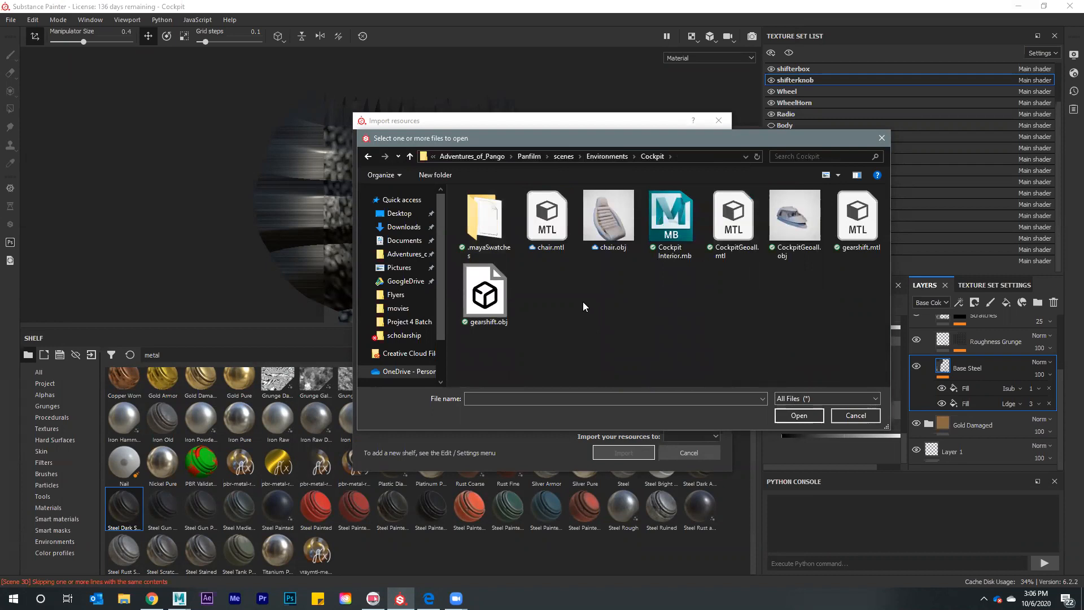
click(491, 295)
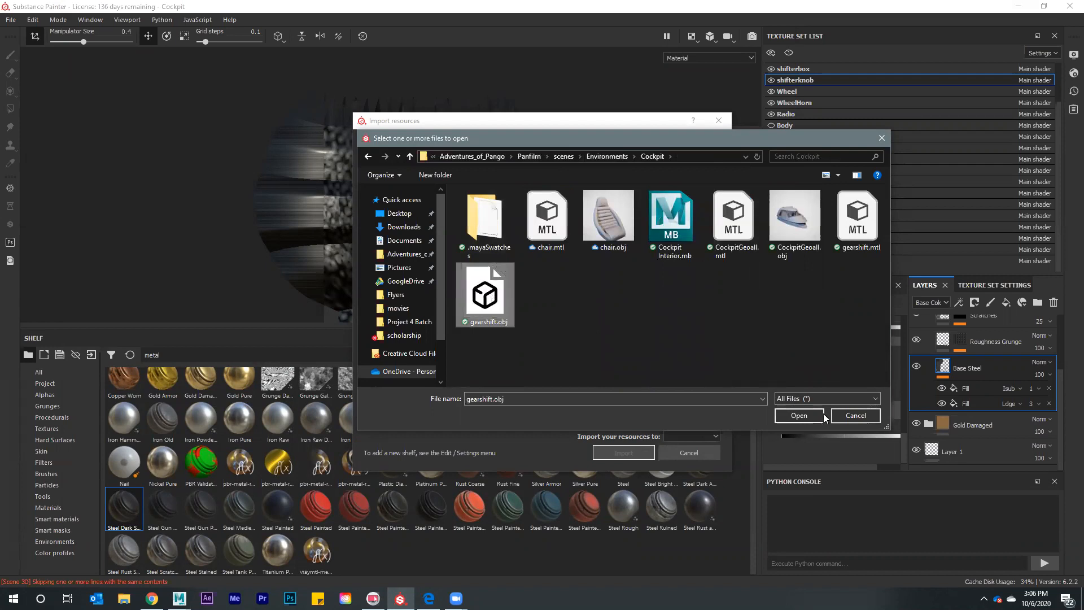
click(797, 416)
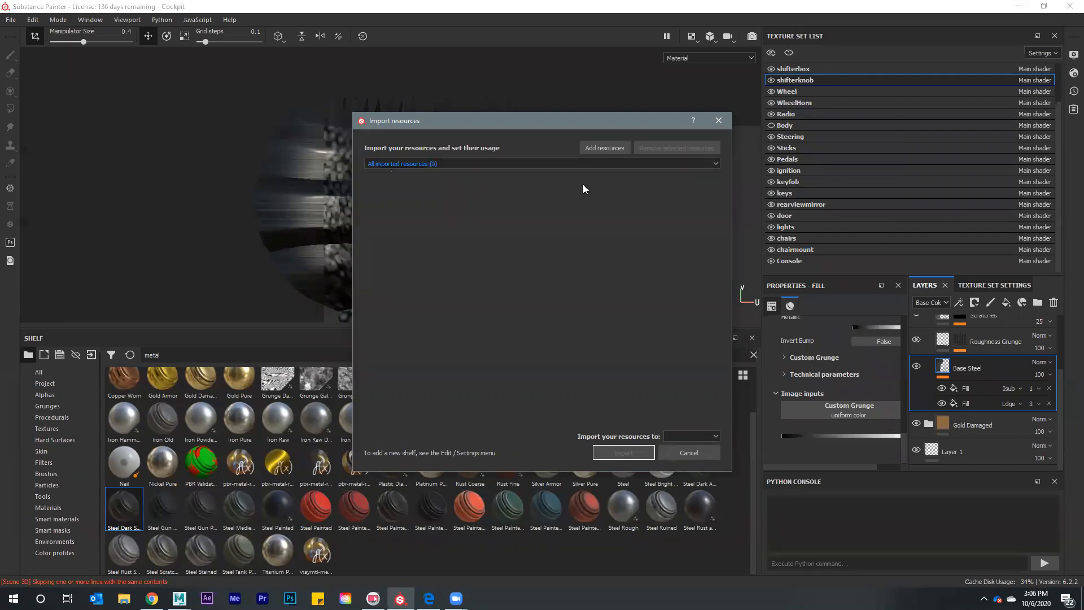
Try once more to add gearshift.obj as a resource, and dismiss the resource import
click(603, 147)
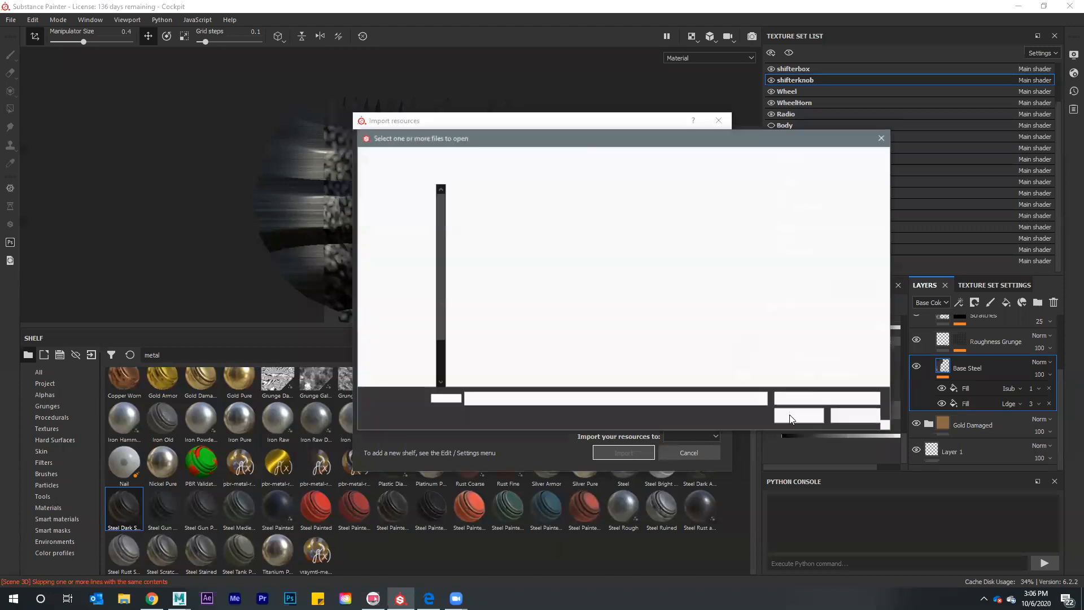
key(End)
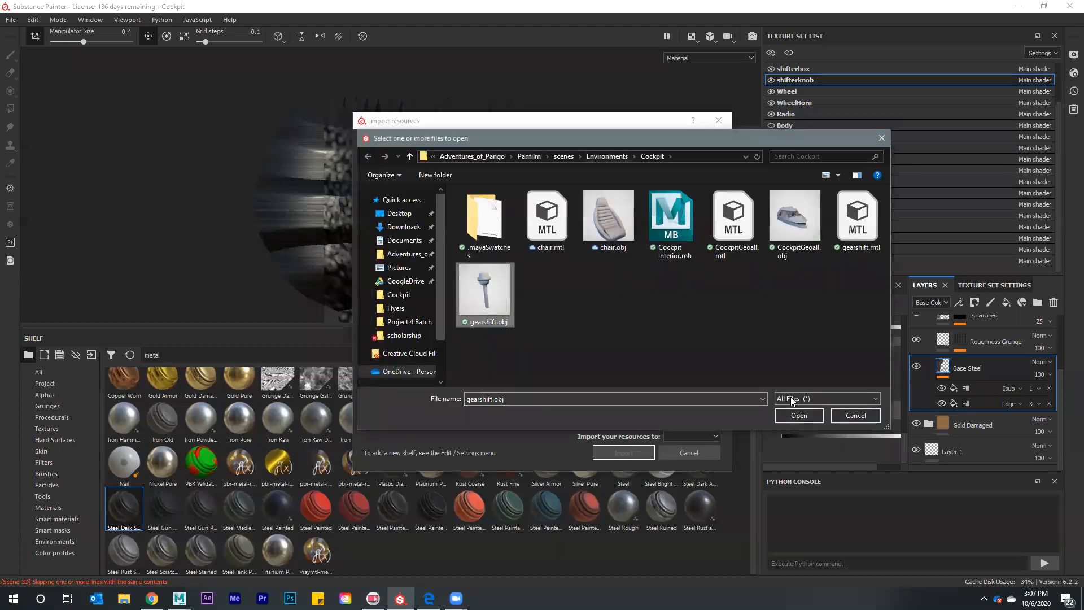
key(Return)
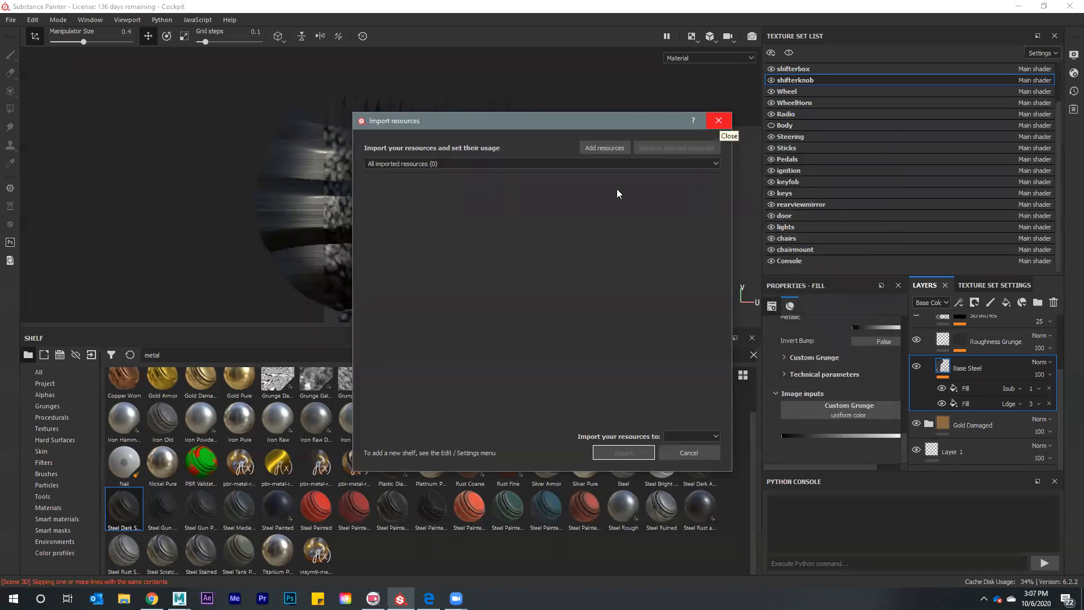
key(Escape)
Show the model in the 3D view and examine the shifter knob, center console and seats from several angles
click(694, 37)
click(713, 67)
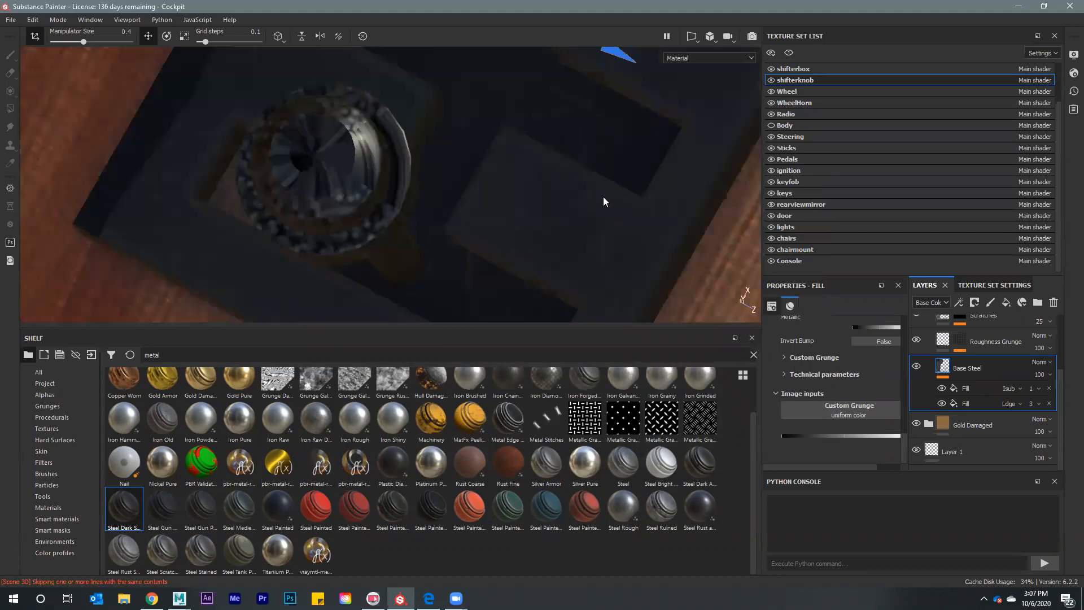
mouse_move(479, 233)
alt+right_down()
mouse_move(442, 237)
mouse_move(500, 234)
alt+right_up()
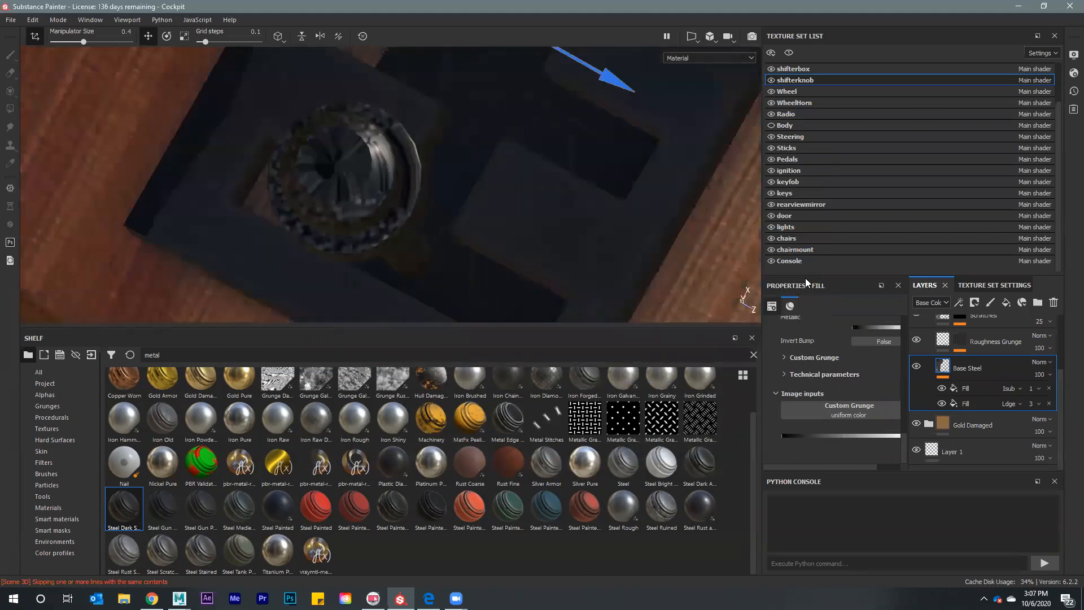
alt+drag(600, 253, 512, 221)
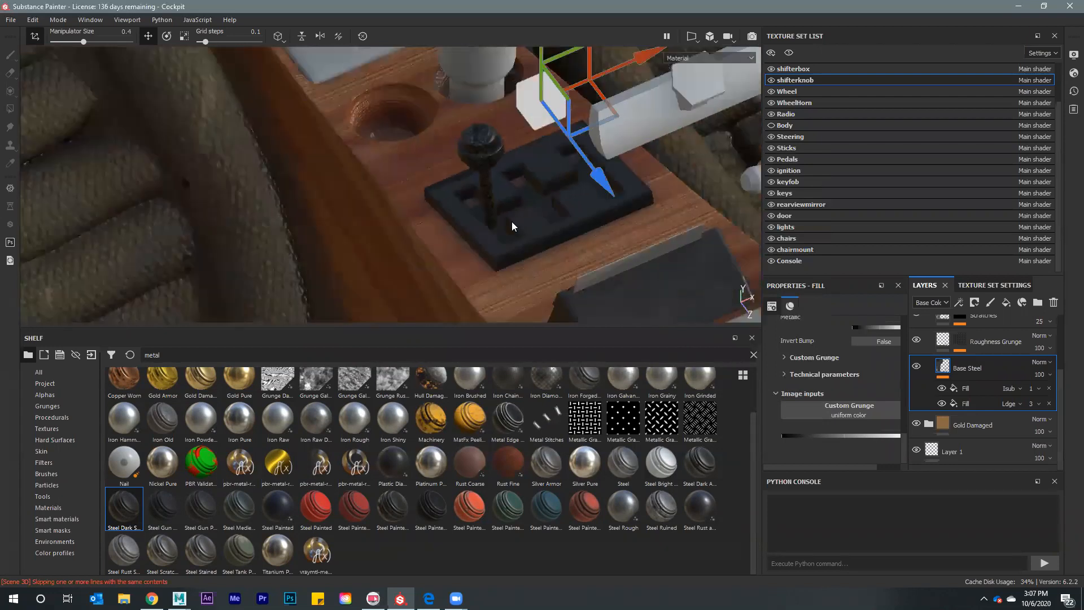
scroll(513, 221, down, 5)
alt+drag(434, 205, 490, 199)
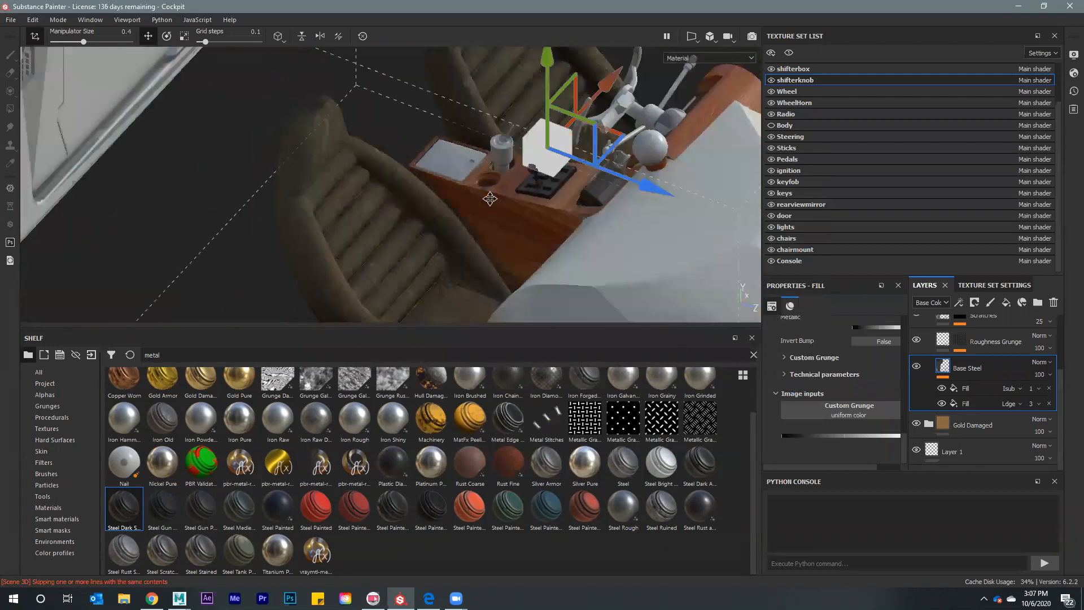
alt+middle_drag(490, 198, 495, 224)
scroll(492, 229, up, 3)
alt+drag(493, 229, 476, 318)
drag(598, 134, 546, 109)
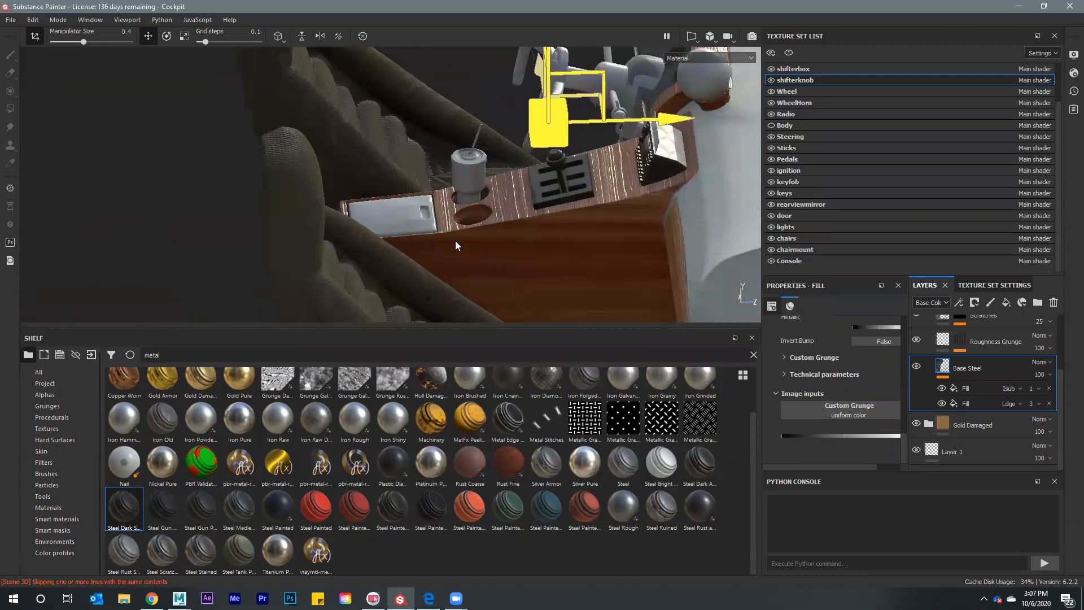
Search the shelf for leather and apply the Artificial Leather material to the console cover
click(390, 209)
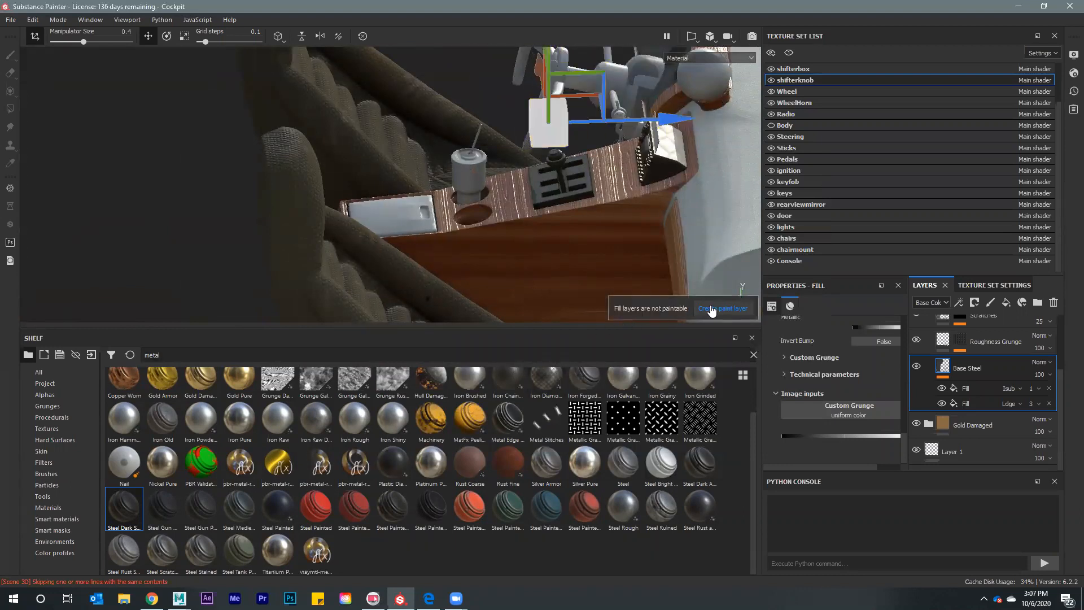
drag(258, 355, 134, 343)
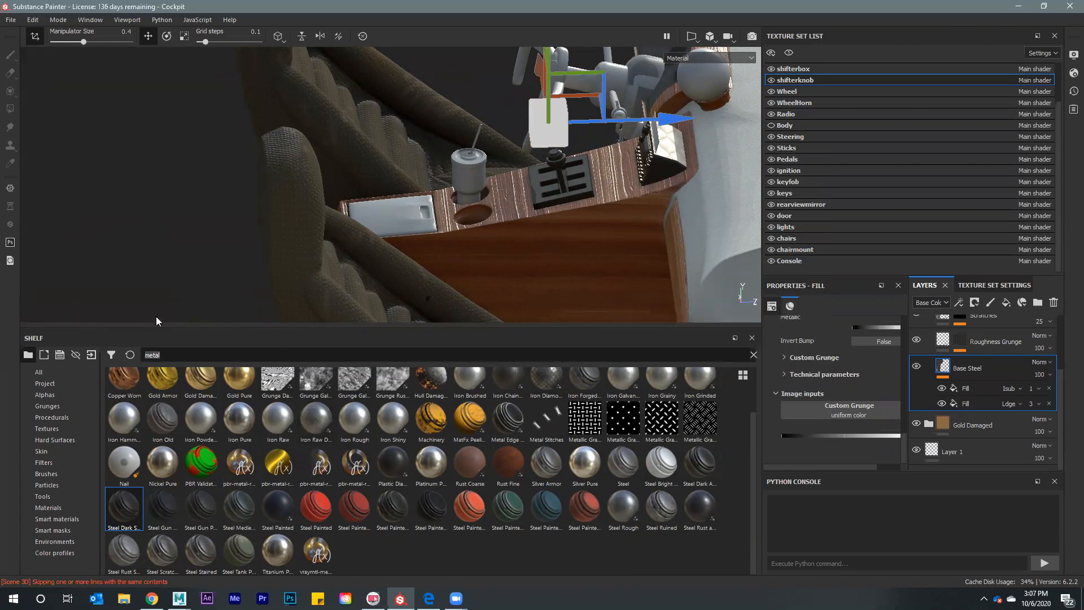
text(leather)
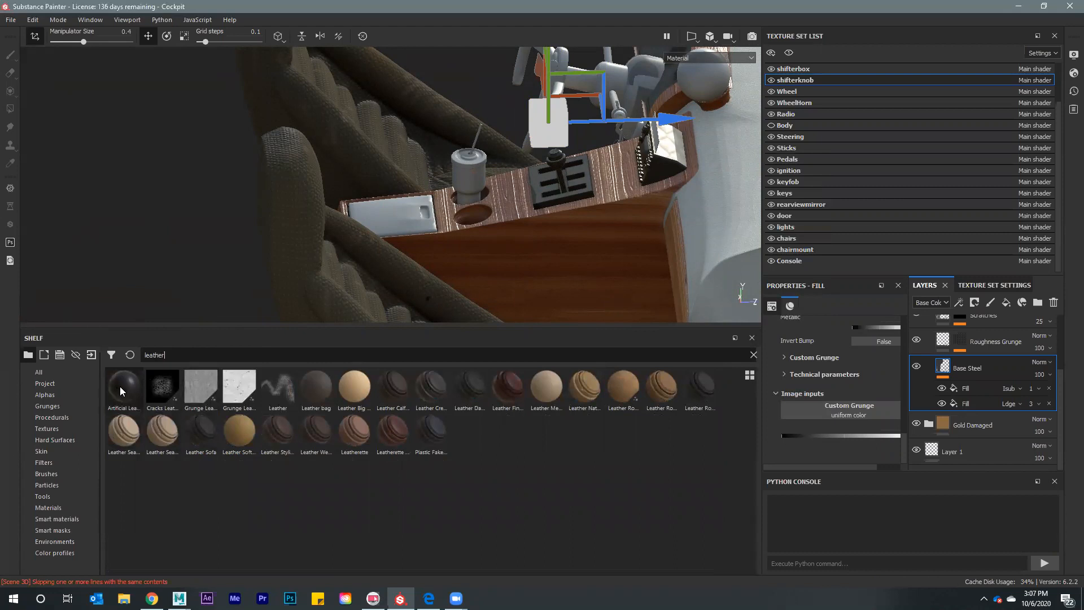
drag(119, 386, 387, 212)
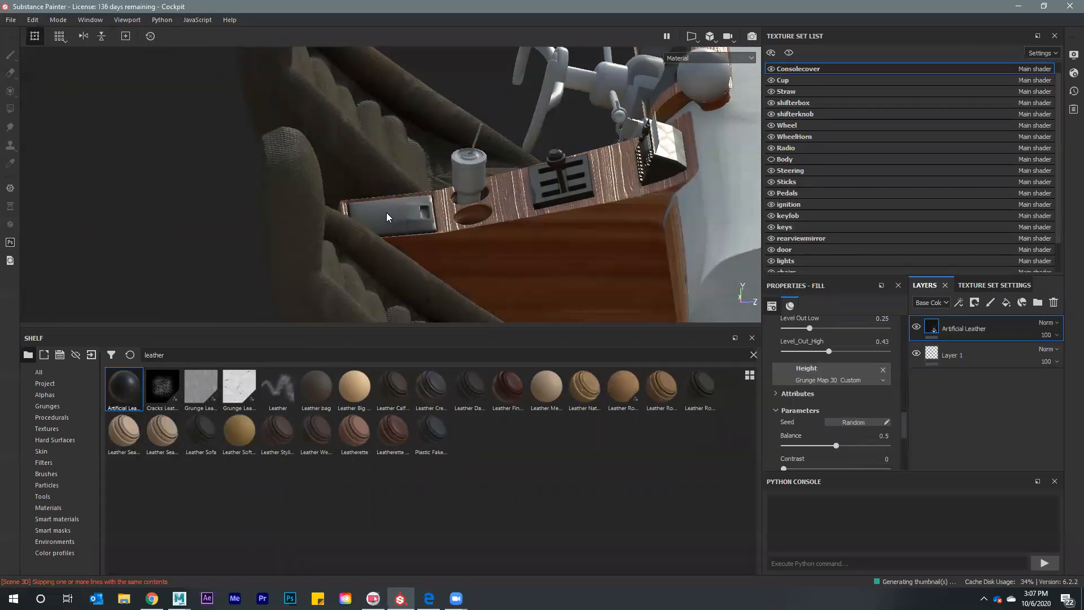
scroll(386, 212, up, 6)
mouse_move(425, 206)
alt+mouse_down()
mouse_move(431, 262)
mouse_move(322, 214)
mouse_move(423, 216)
alt+mouse_up()
scroll(418, 221, up, 2)
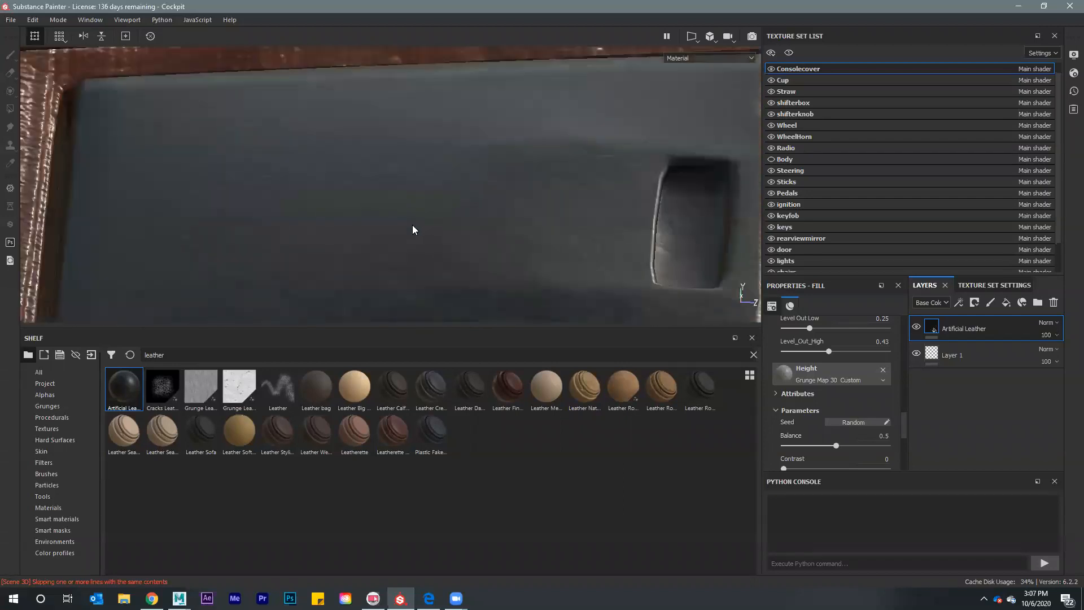
Set the color of the lower Plastic Grainy layer in the Console texture set to a dark grey of about 0.246
scroll(408, 227, down, 8)
alt+drag(521, 254, 641, 211)
alt+drag(414, 175, 339, 241)
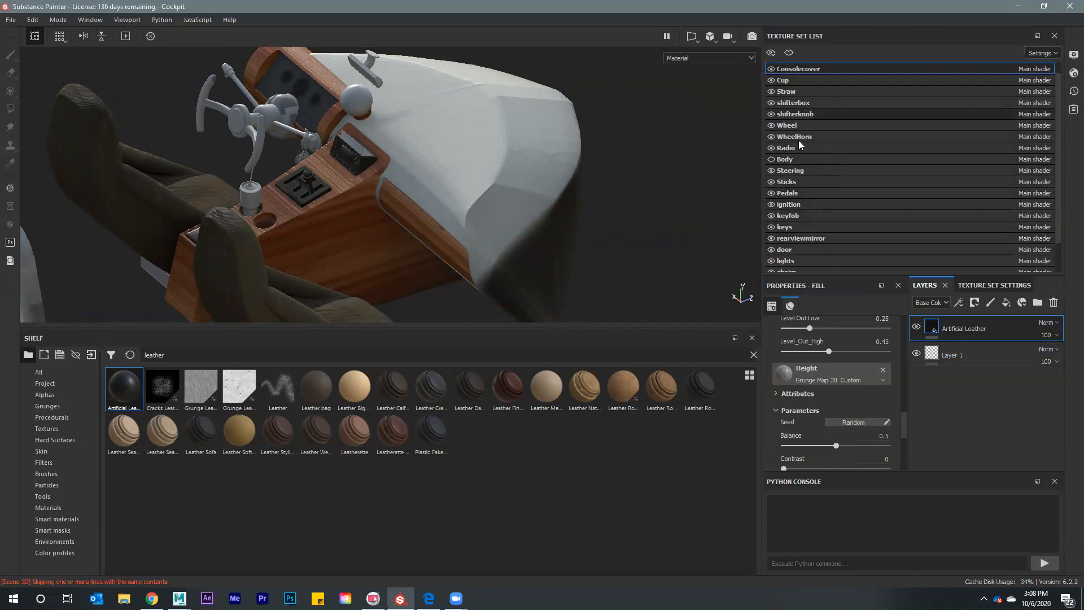
scroll(800, 199, down, 1)
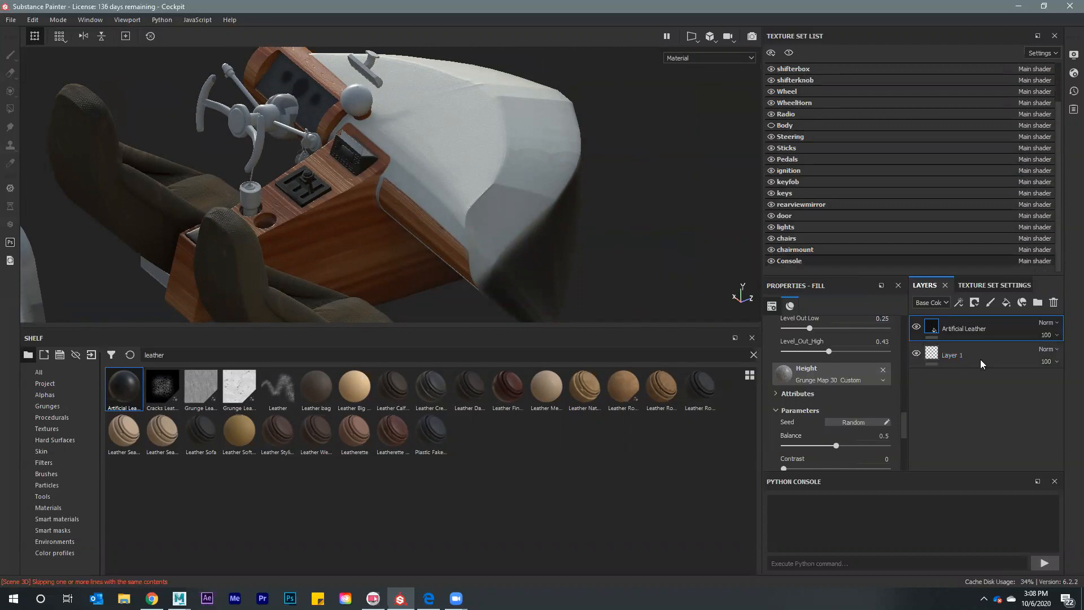
scroll(956, 417, down, 1)
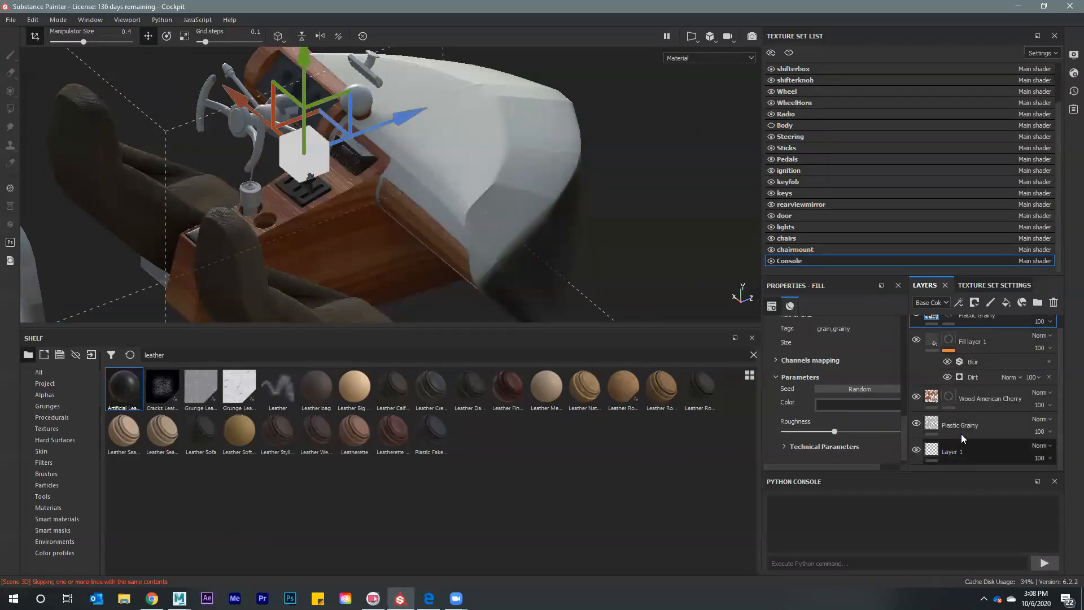
click(954, 418)
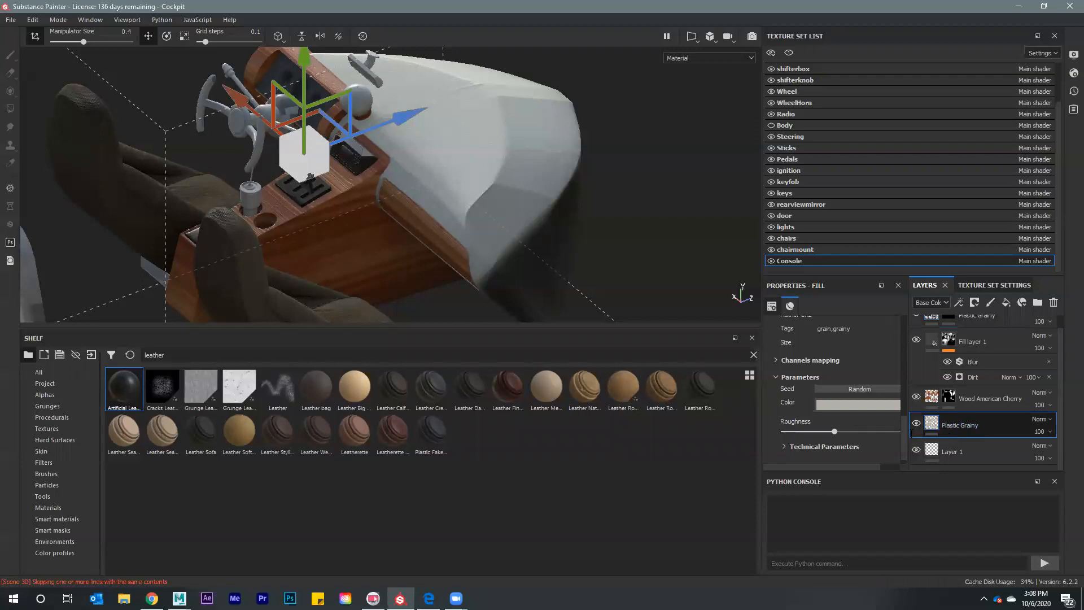
click(841, 405)
click(848, 500)
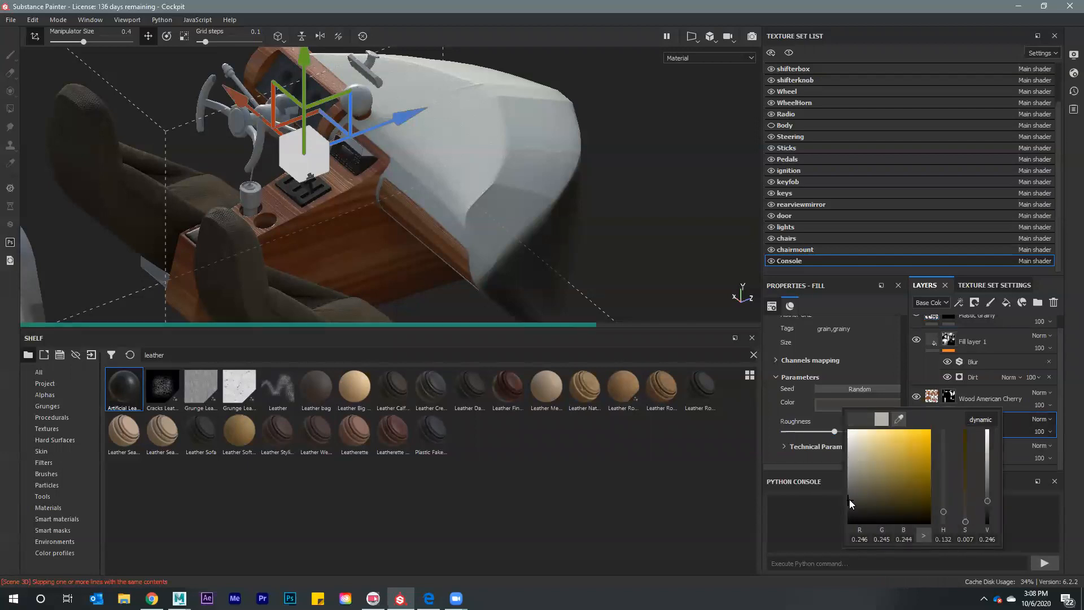
Set the Console texture set's size to 2048, examine the dashboard and steering wheel, and save the project
click(974, 284)
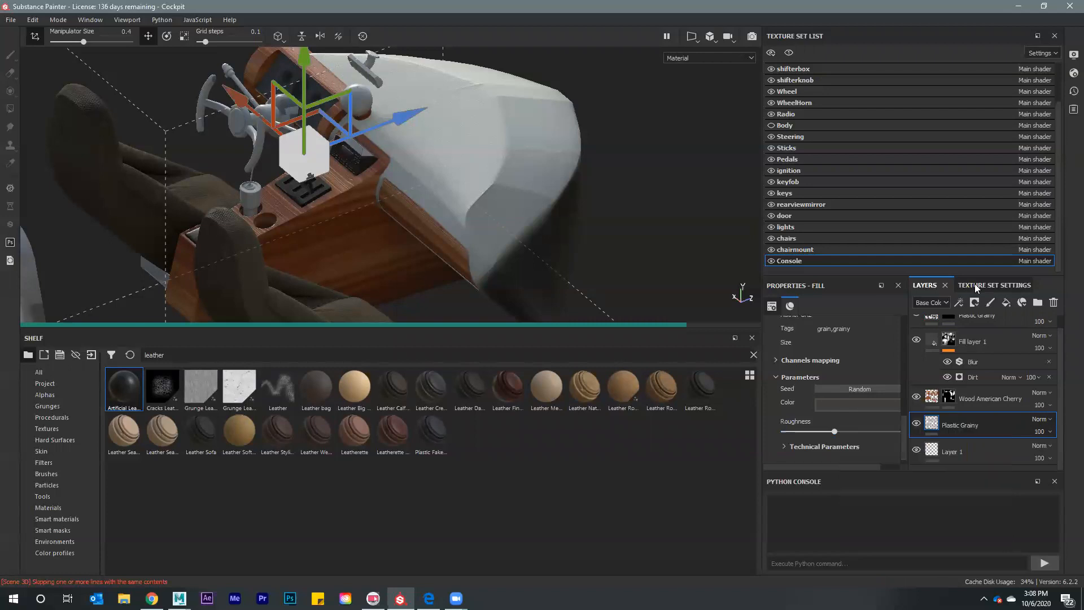
click(985, 395)
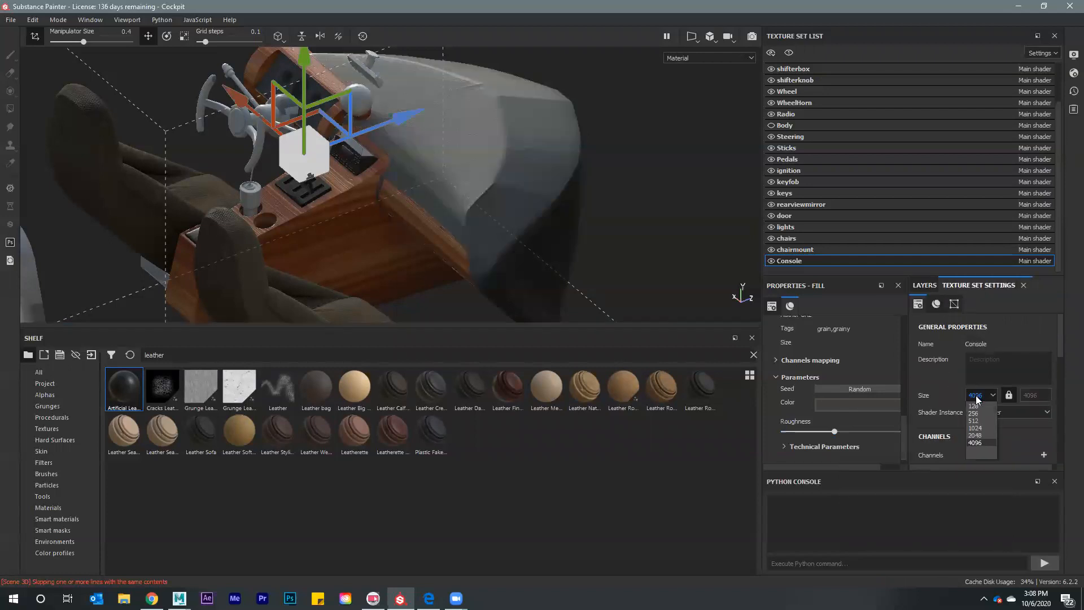
click(974, 436)
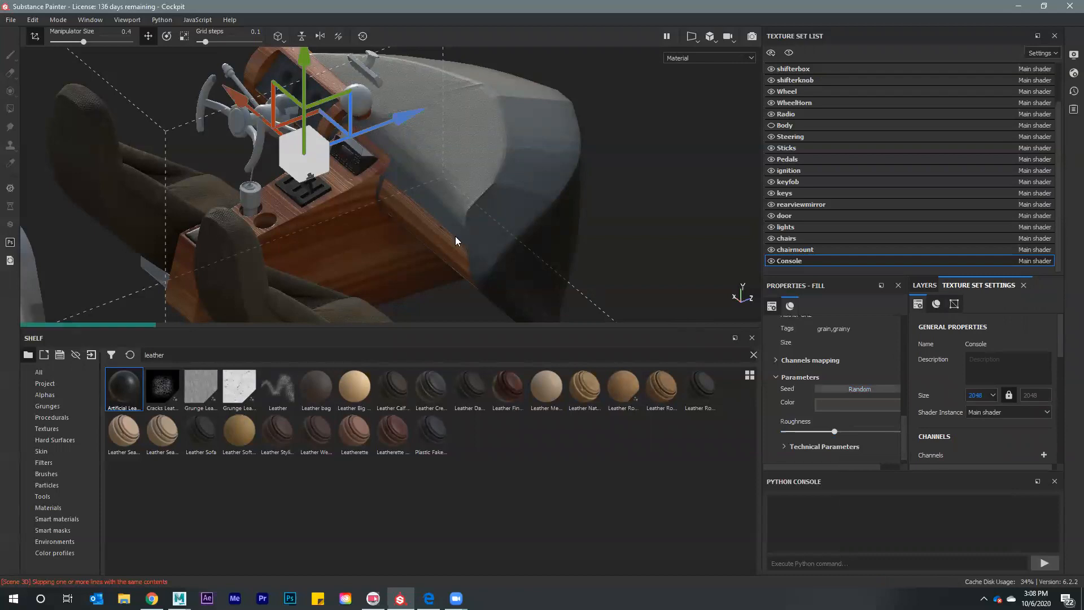
alt+drag(512, 235, 421, 232)
alt+drag(650, 200, 538, 140)
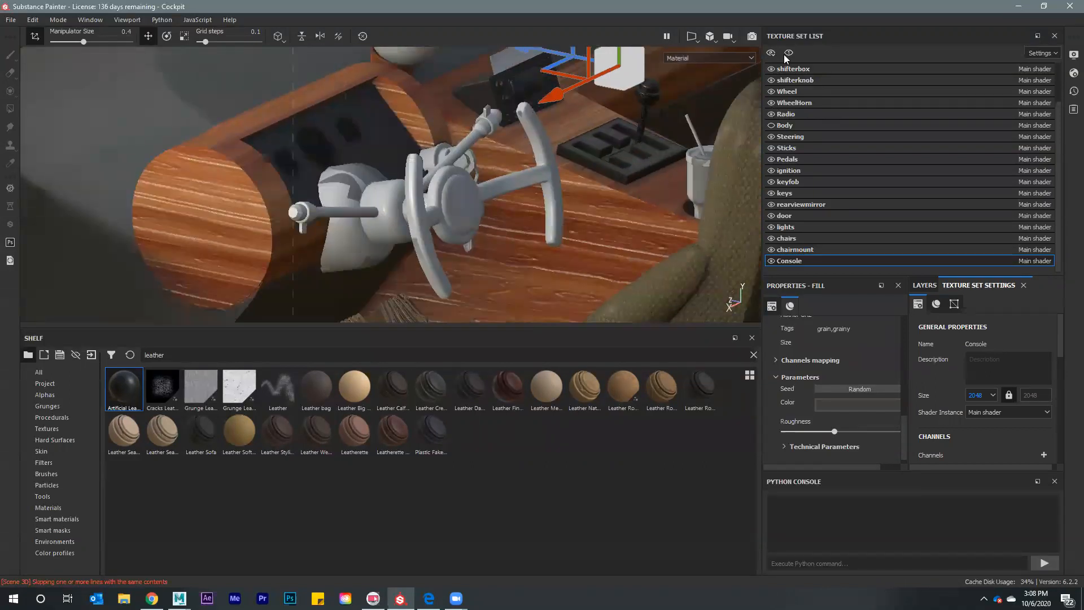
key(ctrl+s)
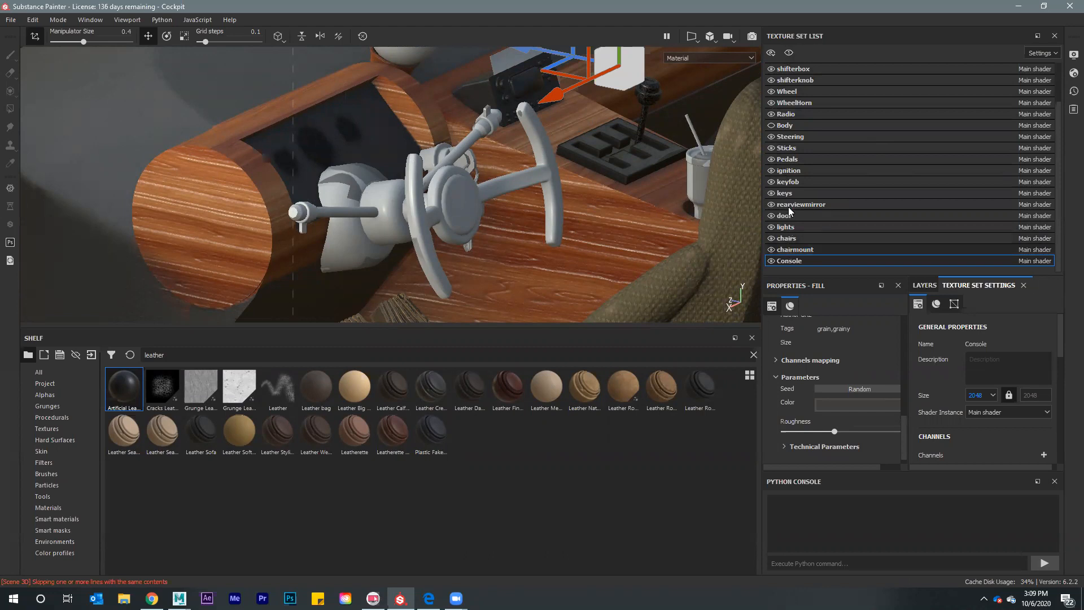
Search the shelf for metal and apply the Iron Galvanized material to the chairmount texture set
click(795, 249)
alt+drag(566, 222, 394, 367)
drag(165, 354, 119, 342)
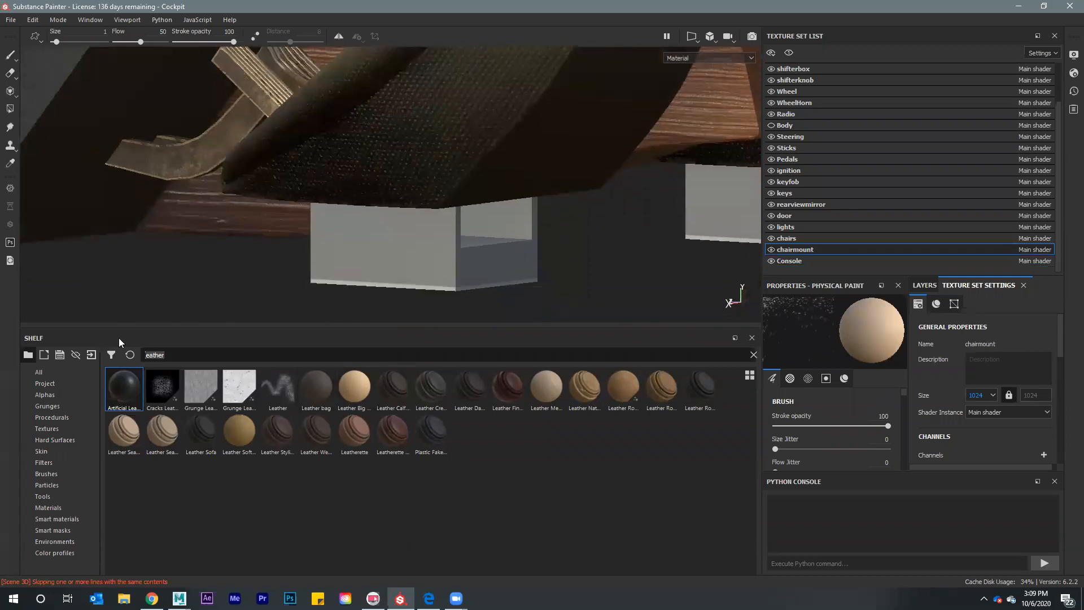
text(metal)
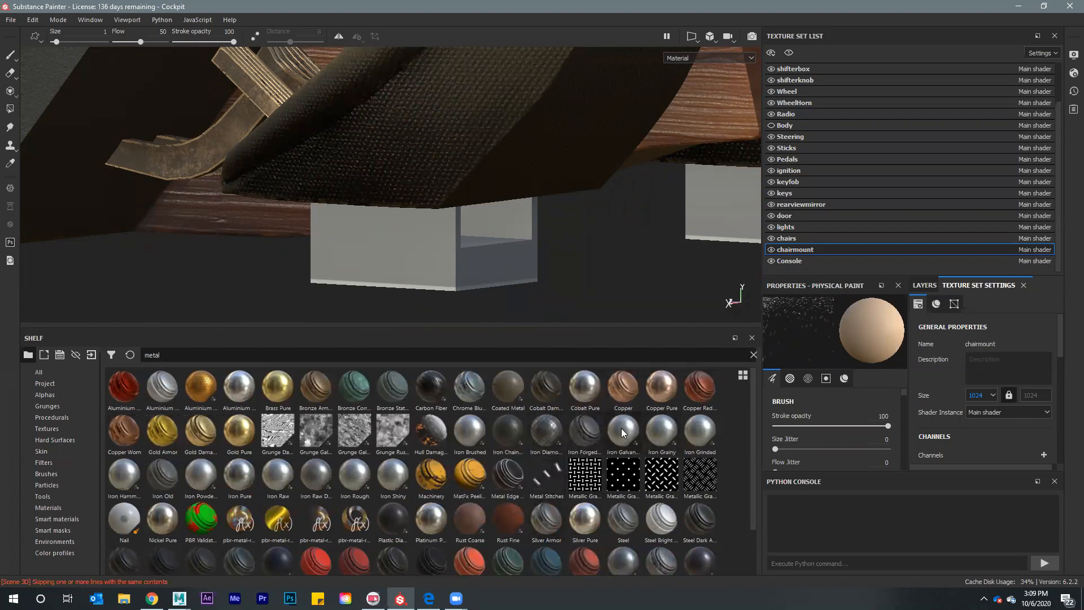
drag(395, 253, 395, 253)
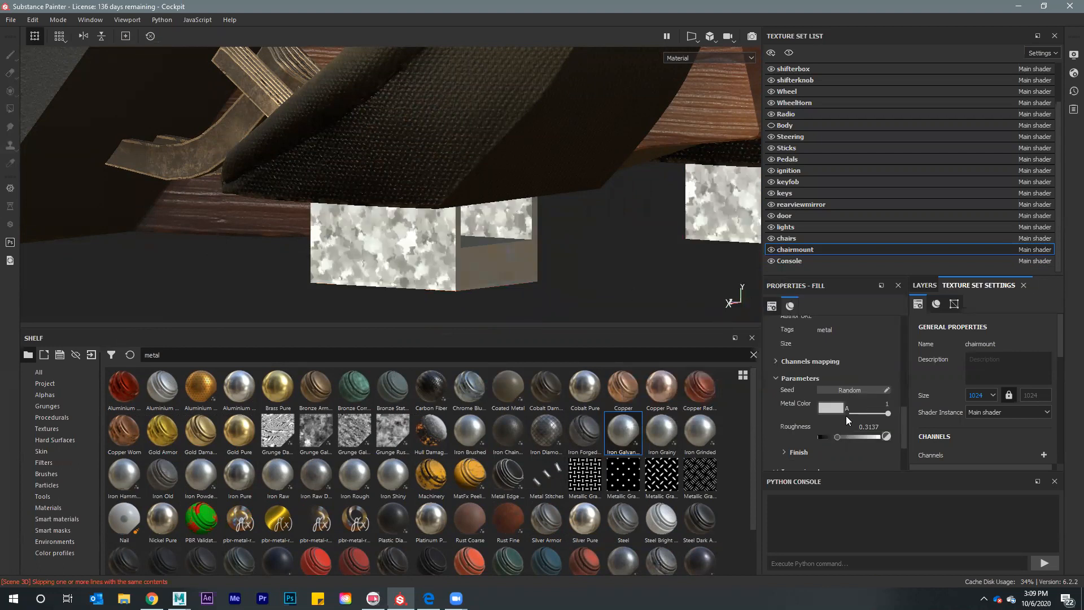
Change the Iron Galvanized fill to tri-planar projection and set its UV scale to 32.12
scroll(844, 369, up, 3)
scroll(847, 370, up, 6)
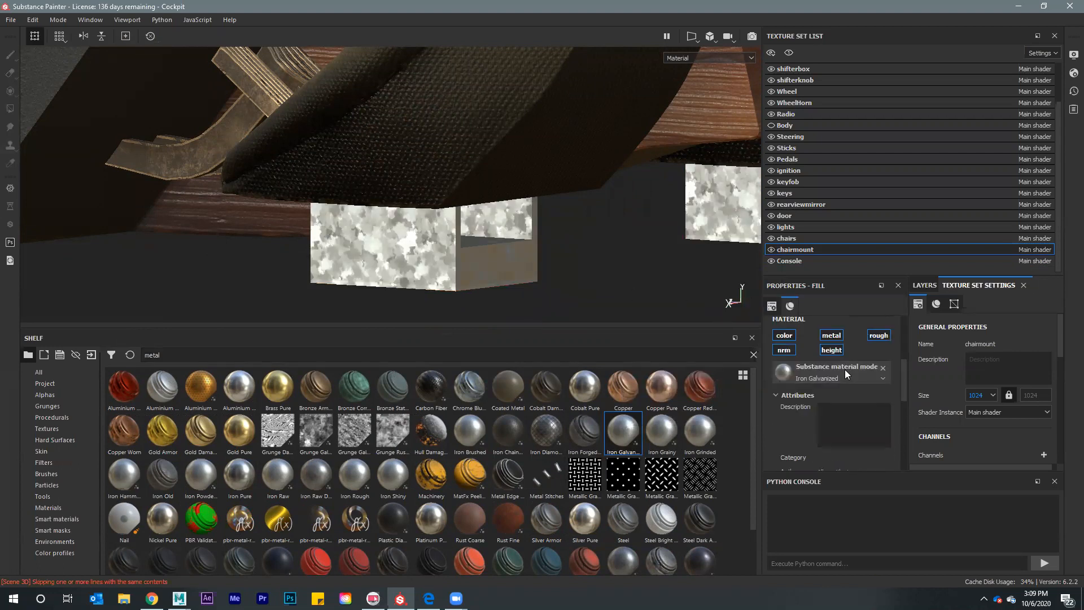
click(824, 347)
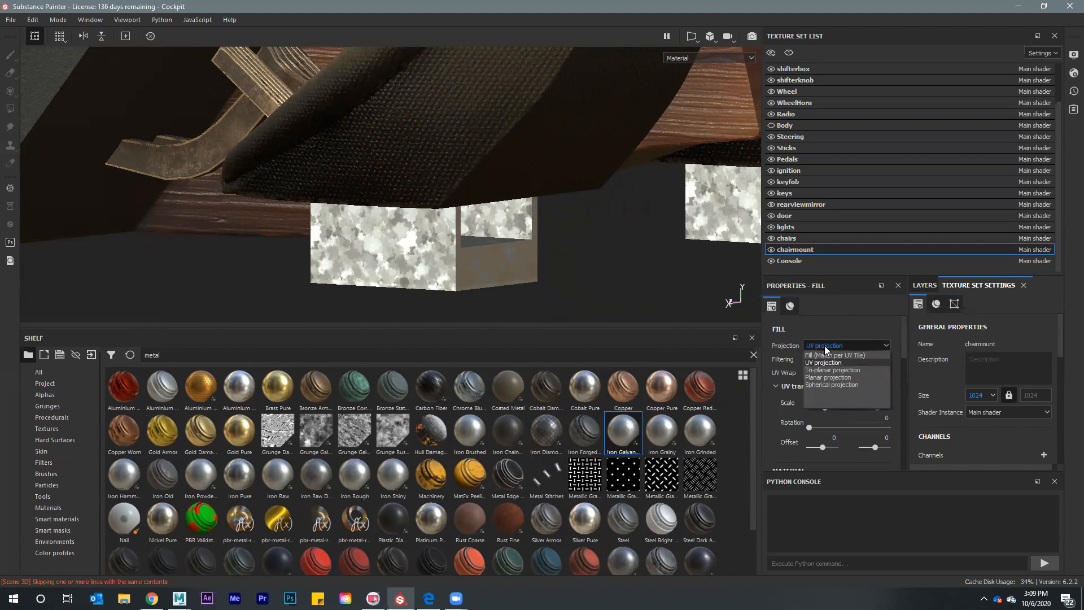
click(821, 368)
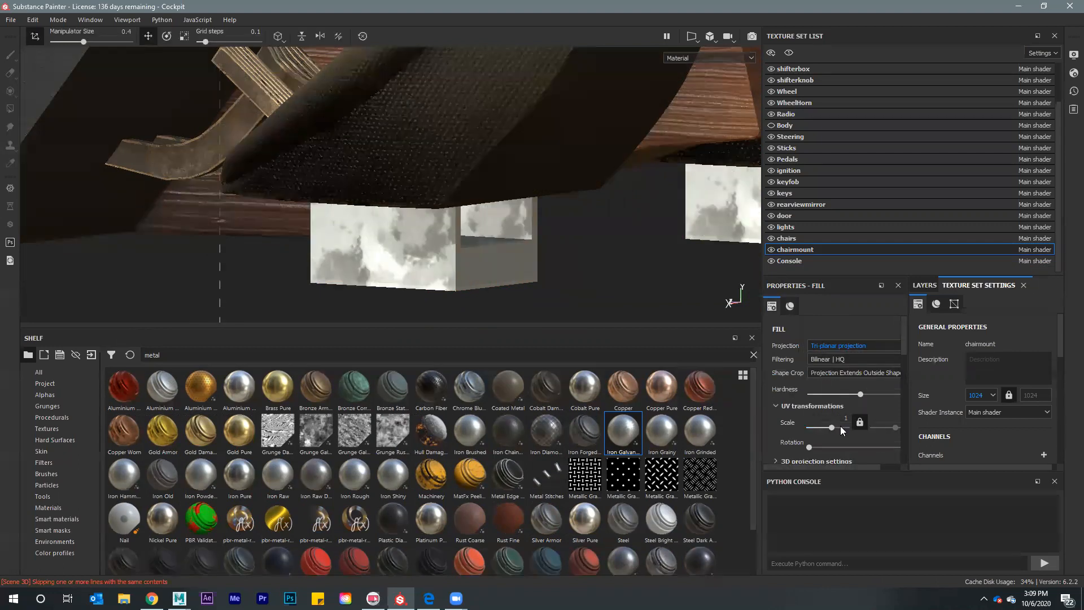
click(841, 427)
drag(841, 431, 838, 426)
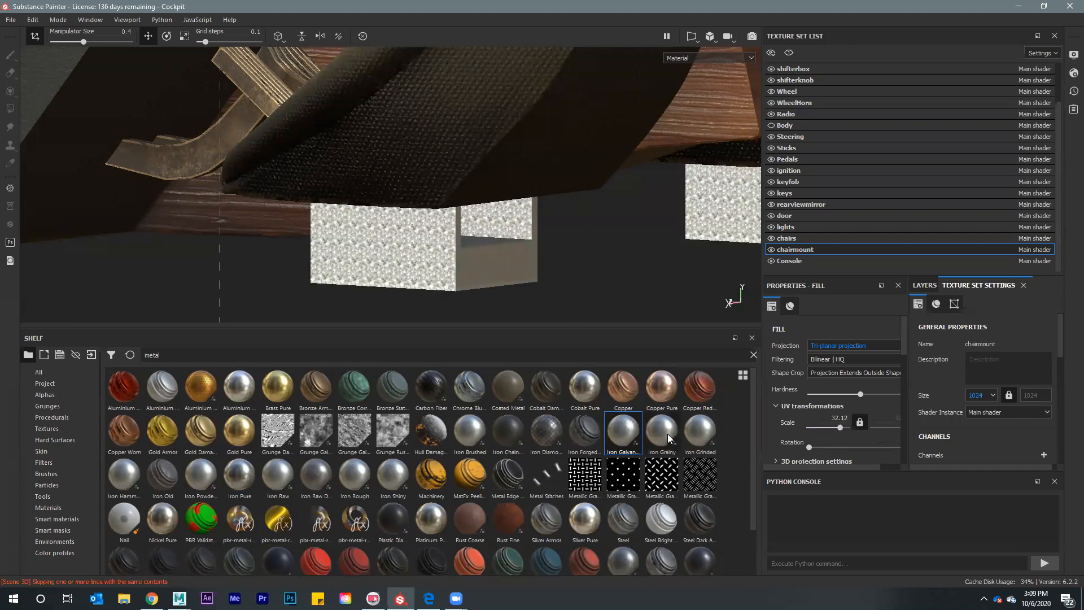
Add the Iron Grainy material to the chair mounts and hide the Iron Galvanized layer beneath it
drag(661, 430, 702, 205)
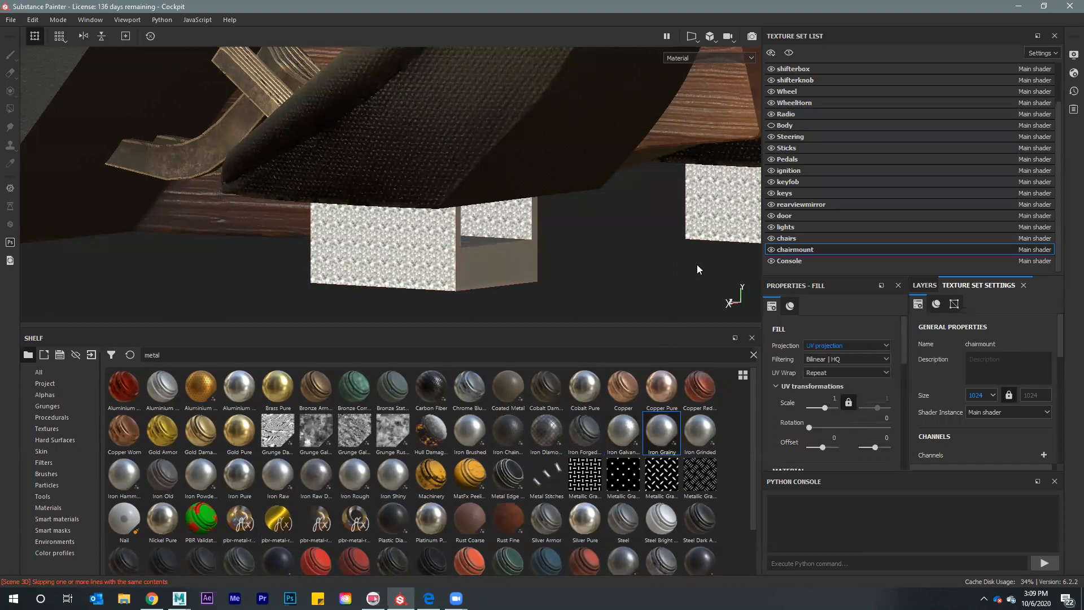
click(922, 285)
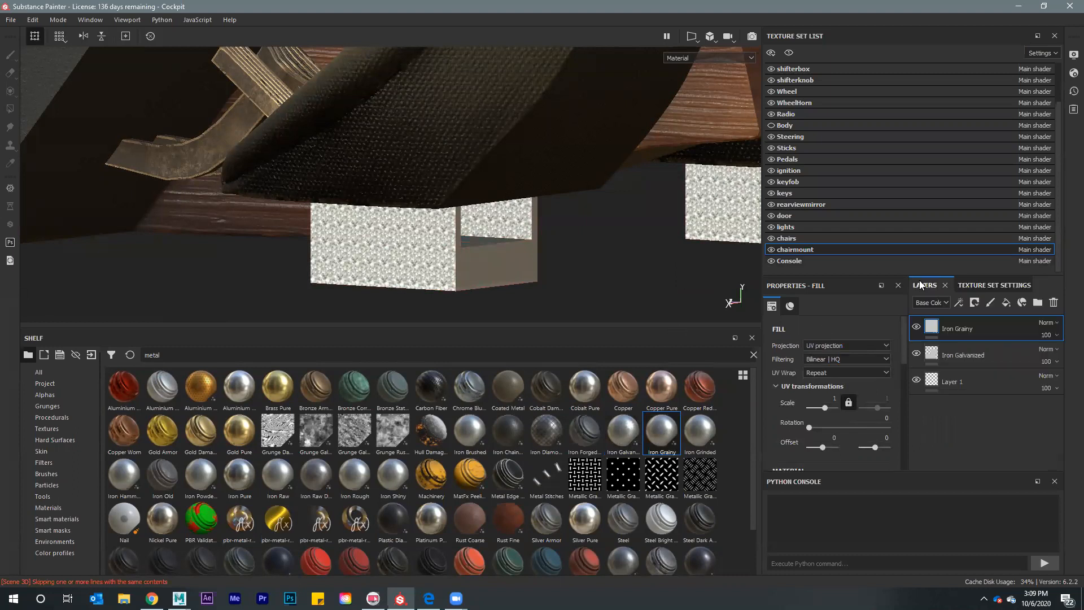
click(916, 353)
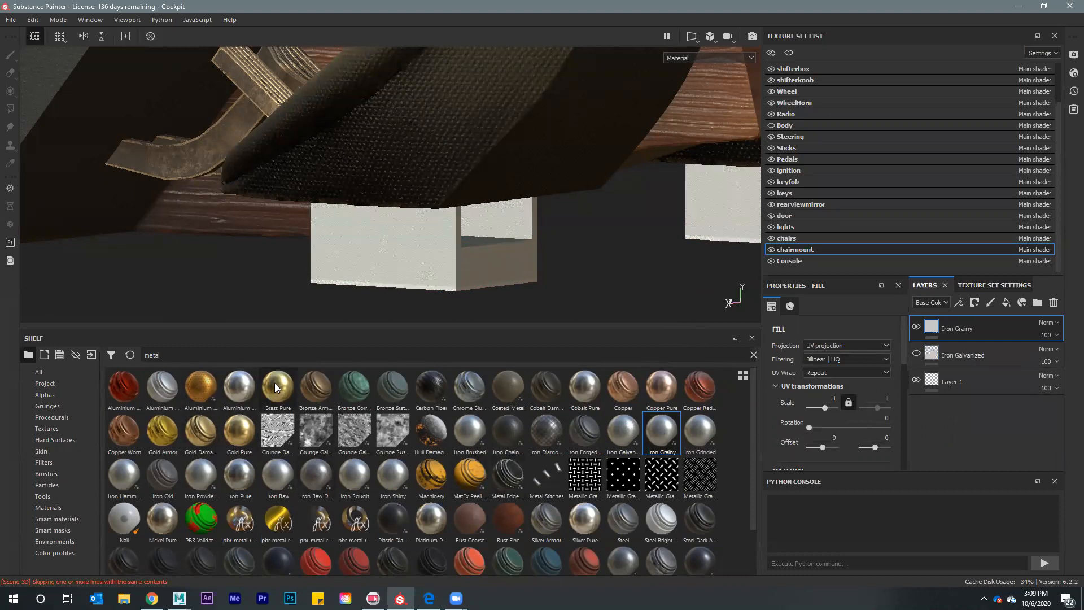
Apply Iron Powder Coated to the chair mounts with tri-planar projection and a UV scale of 37.06
mouse_move(202, 480)
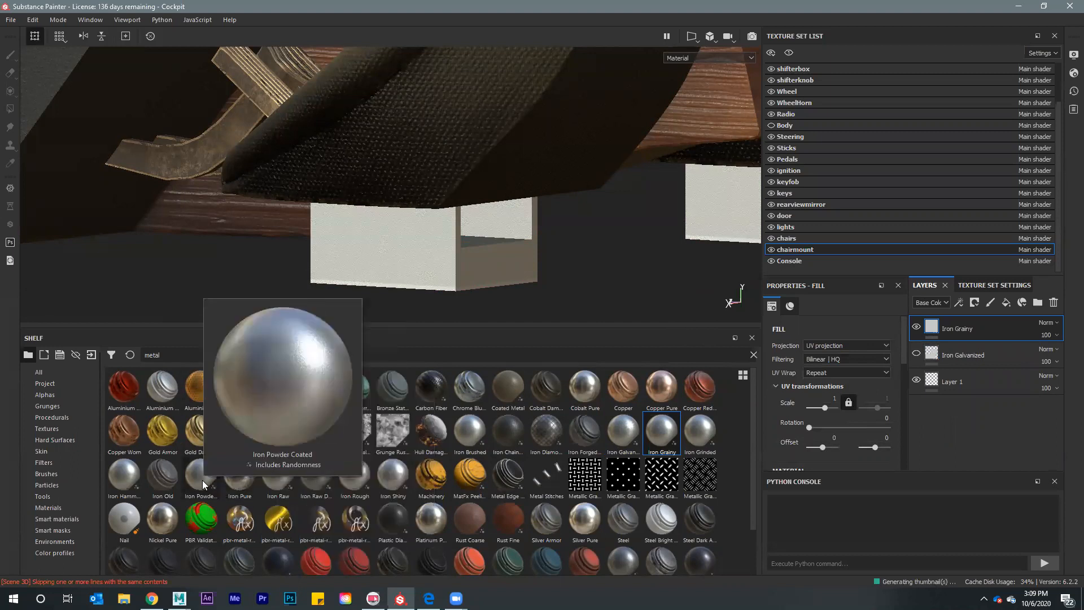
drag(202, 480, 388, 246)
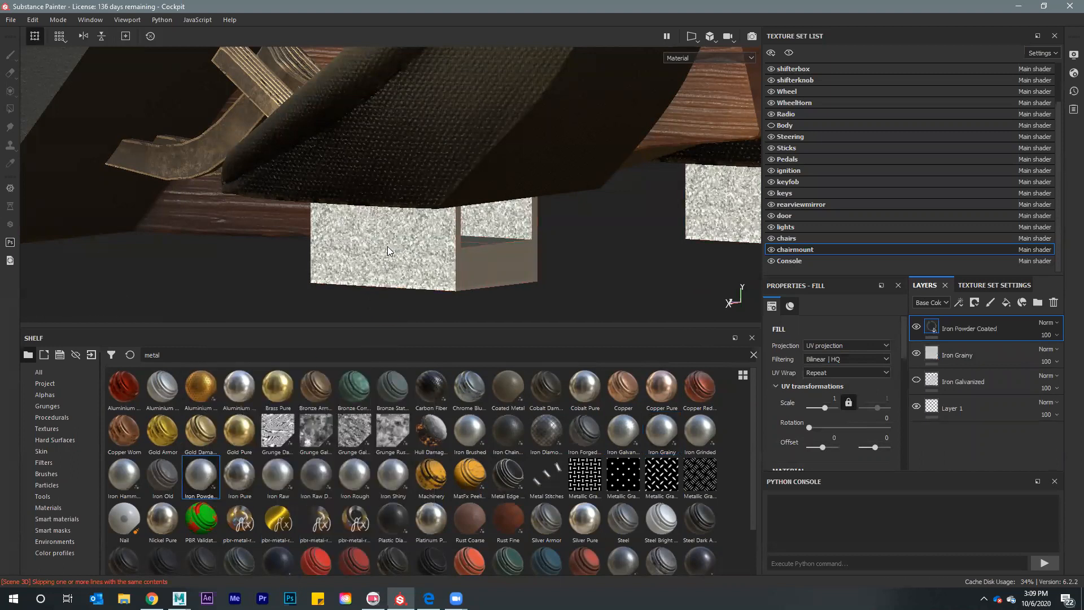
click(830, 350)
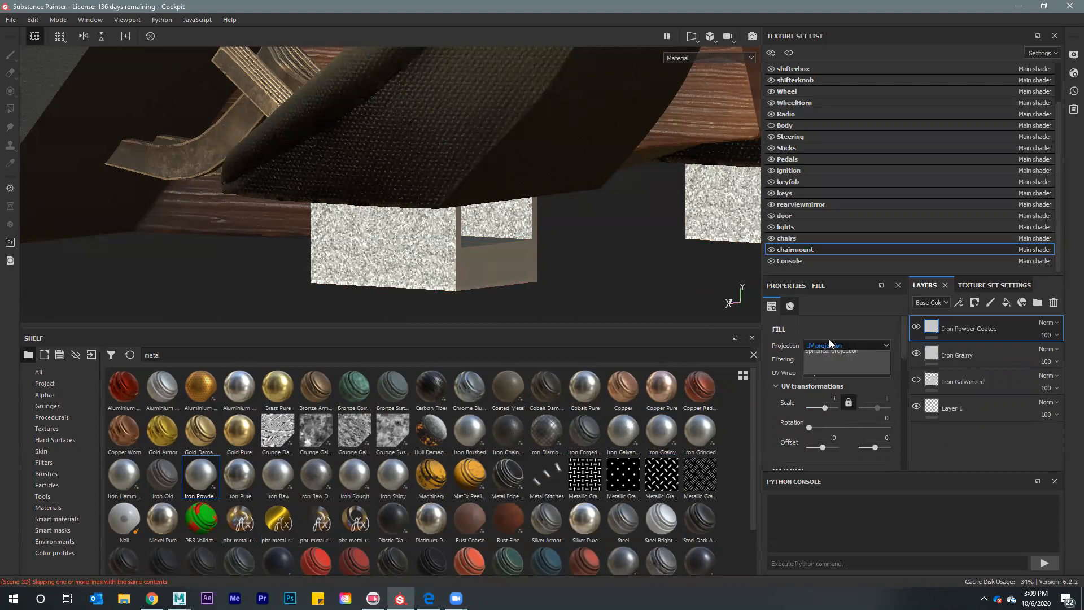
click(823, 372)
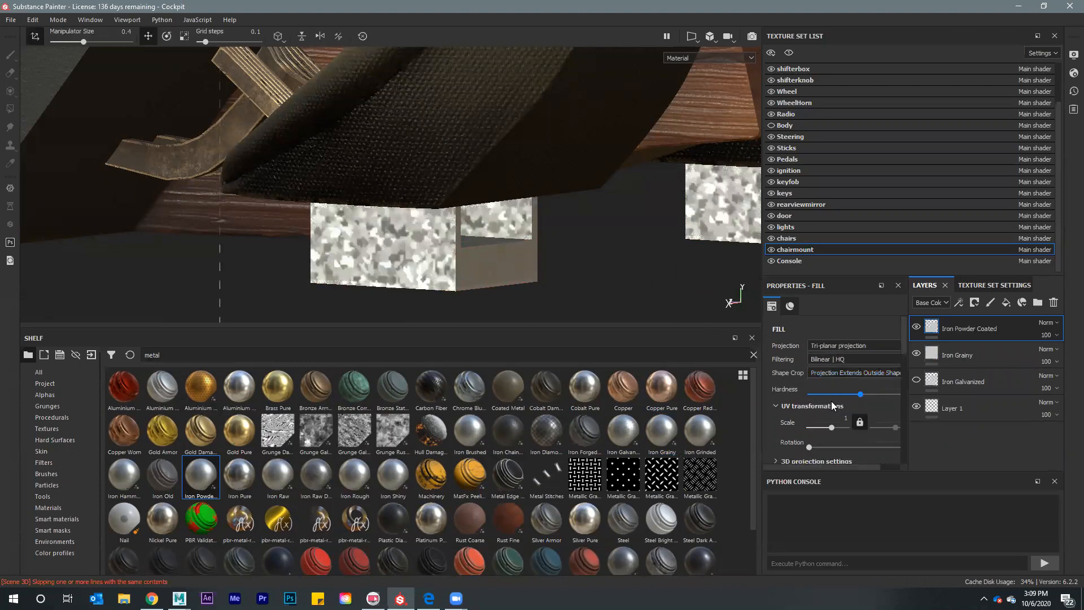
click(838, 428)
drag(837, 428, 839, 428)
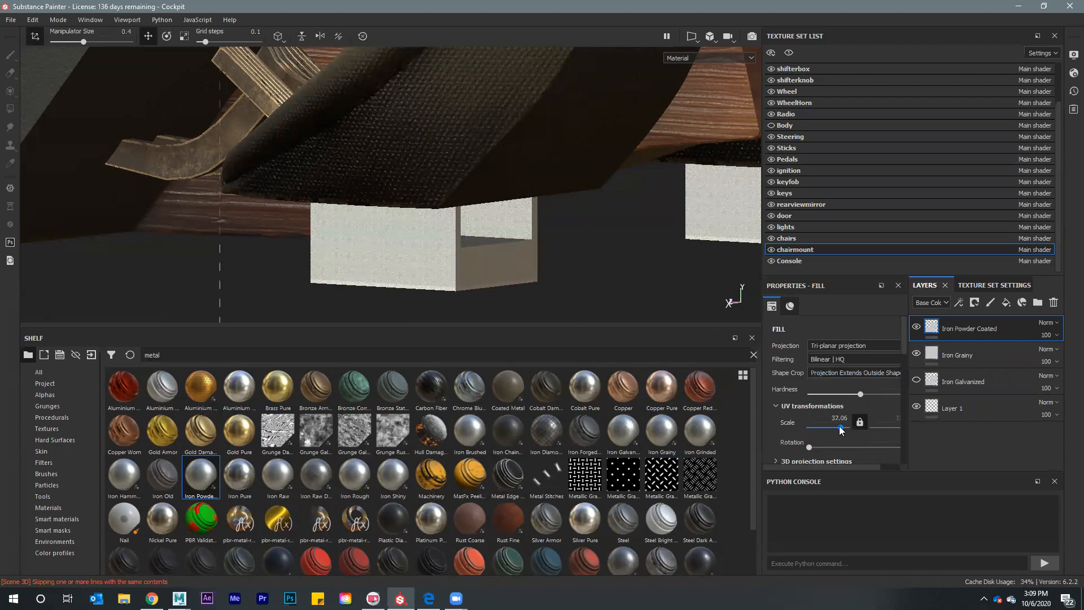
Search the shelf for plastic and apply the Plastic Diamond material to the keyfob texture set
alt+drag(500, 229, 596, 213)
alt+right_drag(532, 238, 400, 237)
alt+drag(462, 218, 469, 259)
alt+middle_drag(331, 217, 360, 208)
alt+right_drag(361, 208, 517, 192)
alt+drag(517, 192, 498, 211)
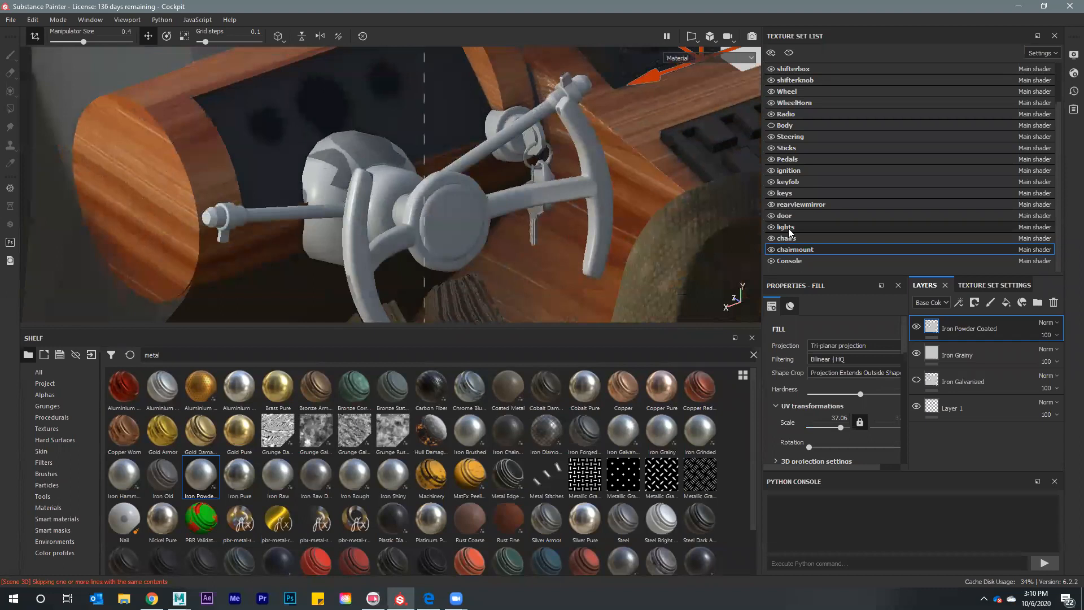
click(799, 182)
mouse_move(316, 214)
alt+mouse_down()
mouse_move(270, 231)
mouse_move(316, 209)
mouse_move(339, 217)
alt+mouse_up()
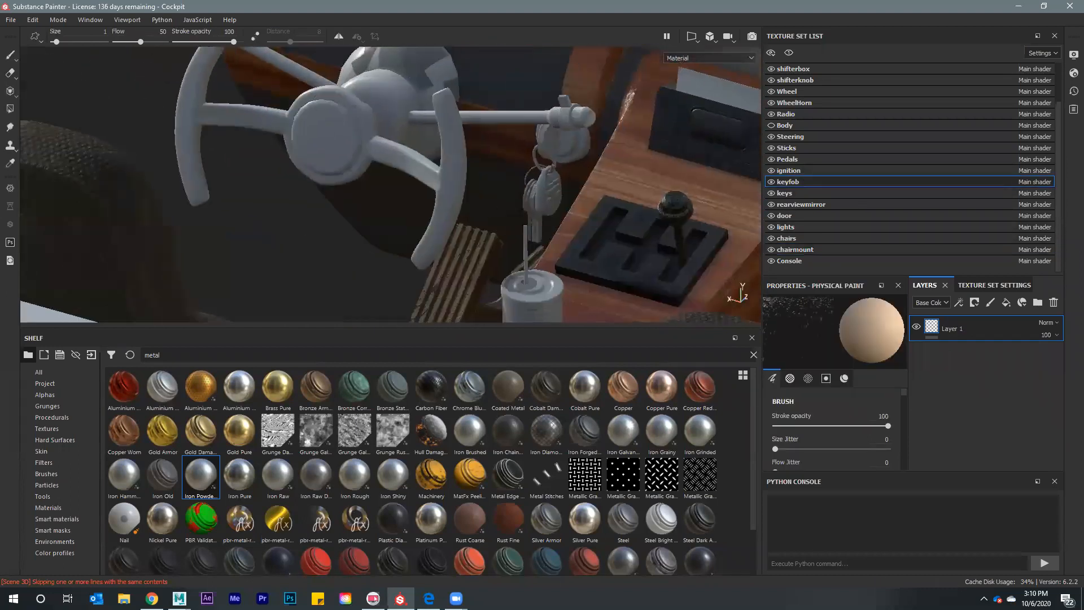
alt+right_drag(395, 212, 487, 206)
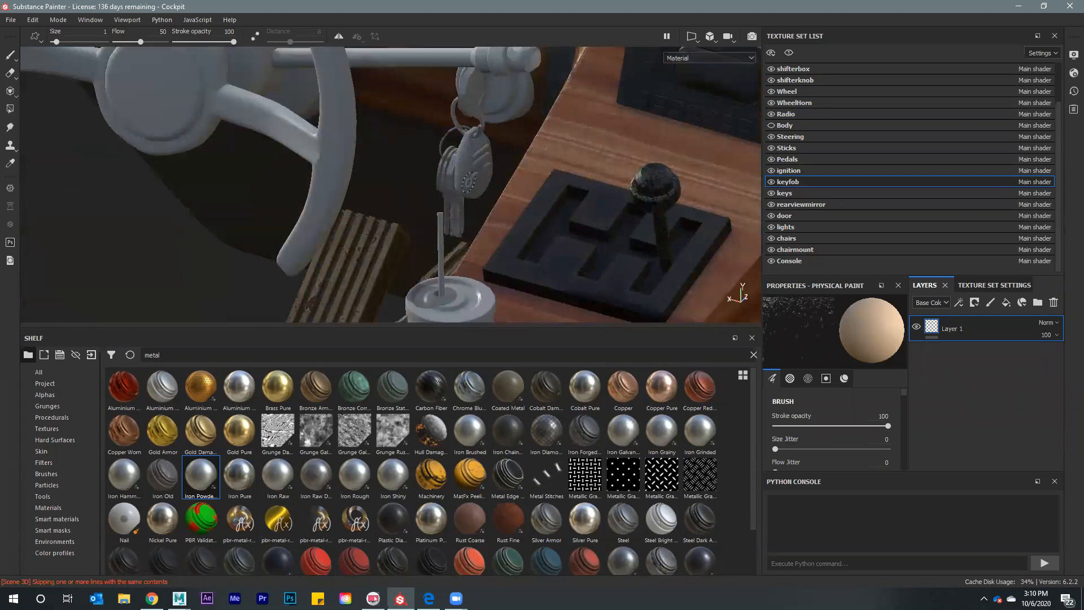
drag(169, 355, 75, 357)
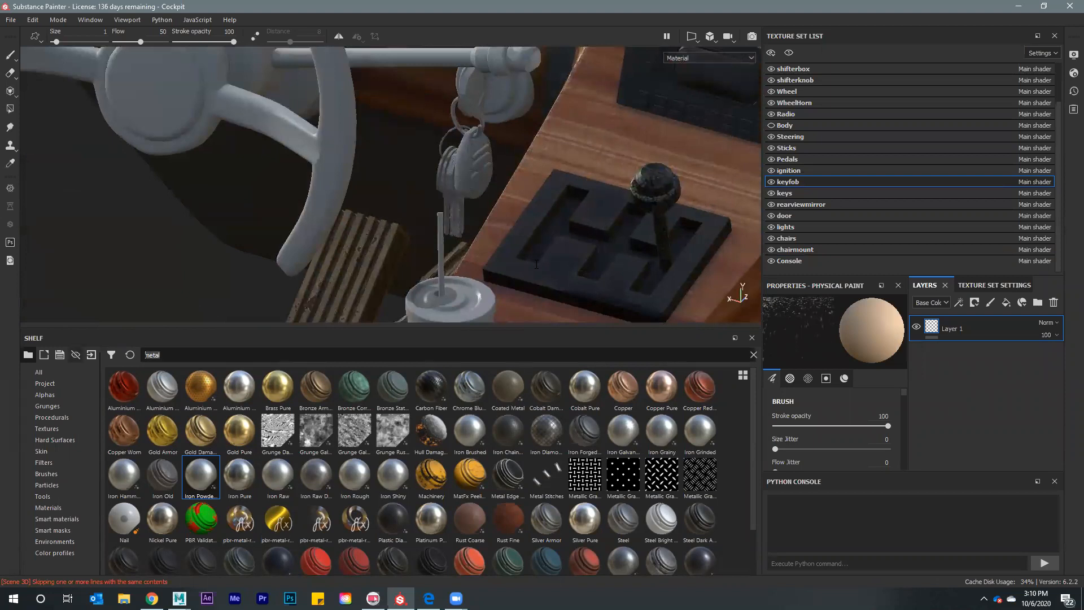
text(plastic)
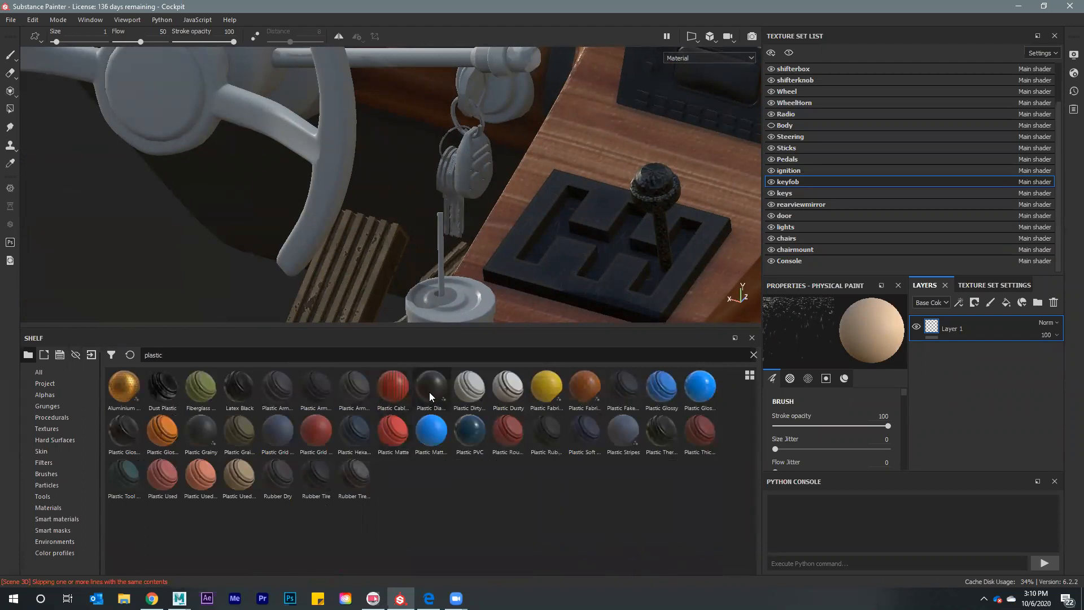
drag(481, 162, 455, 197)
Search the shelf for metal and apply the Iron Raw Damaged material to the keys
click(301, 359)
text(metal)
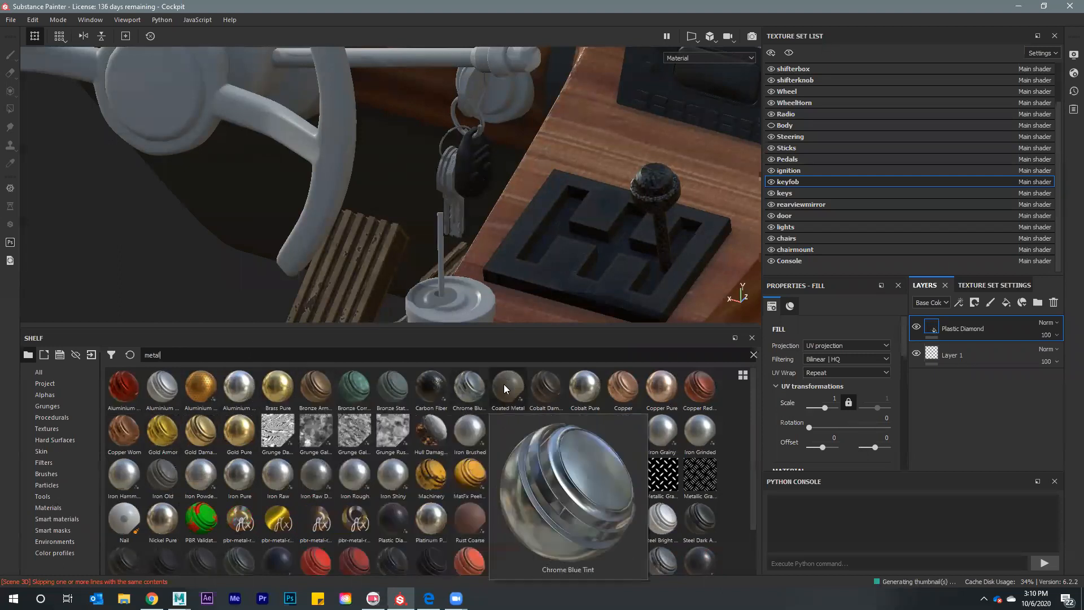
mouse_move(169, 485)
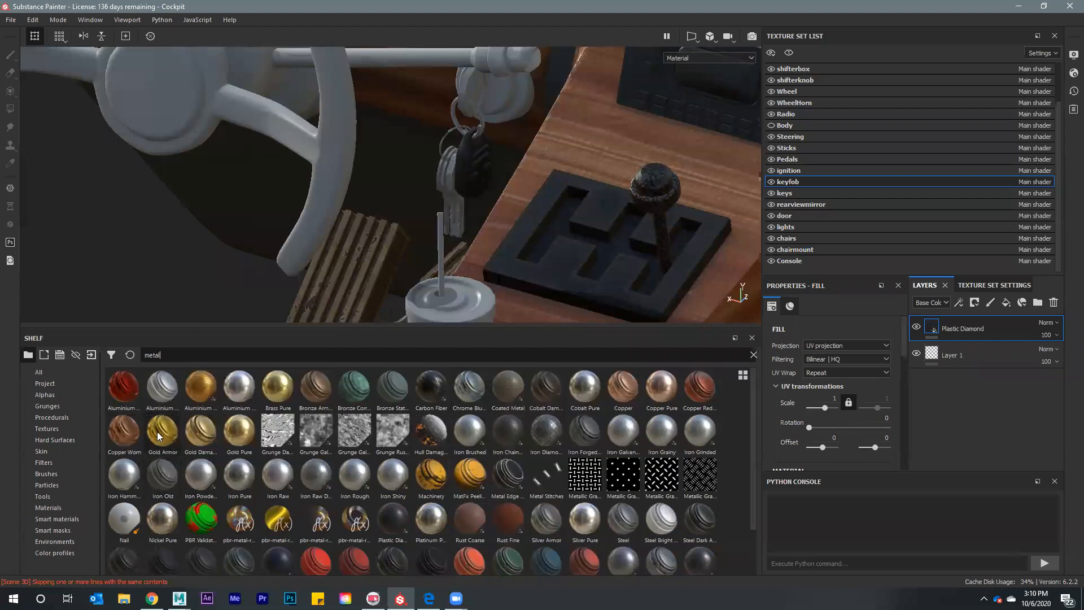
mouse_move(233, 431)
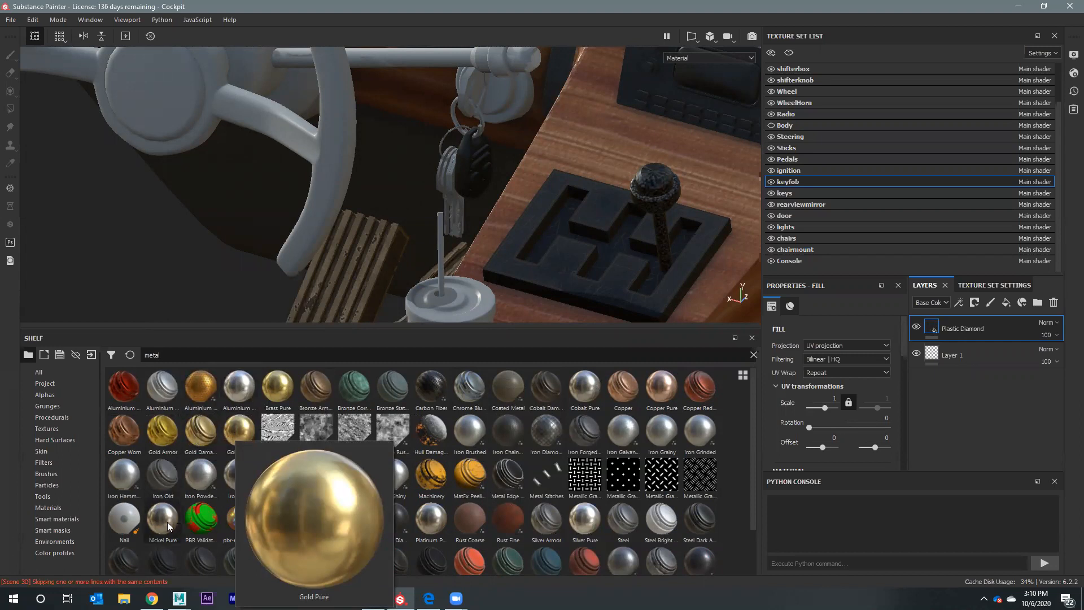
scroll(434, 518, down, 1)
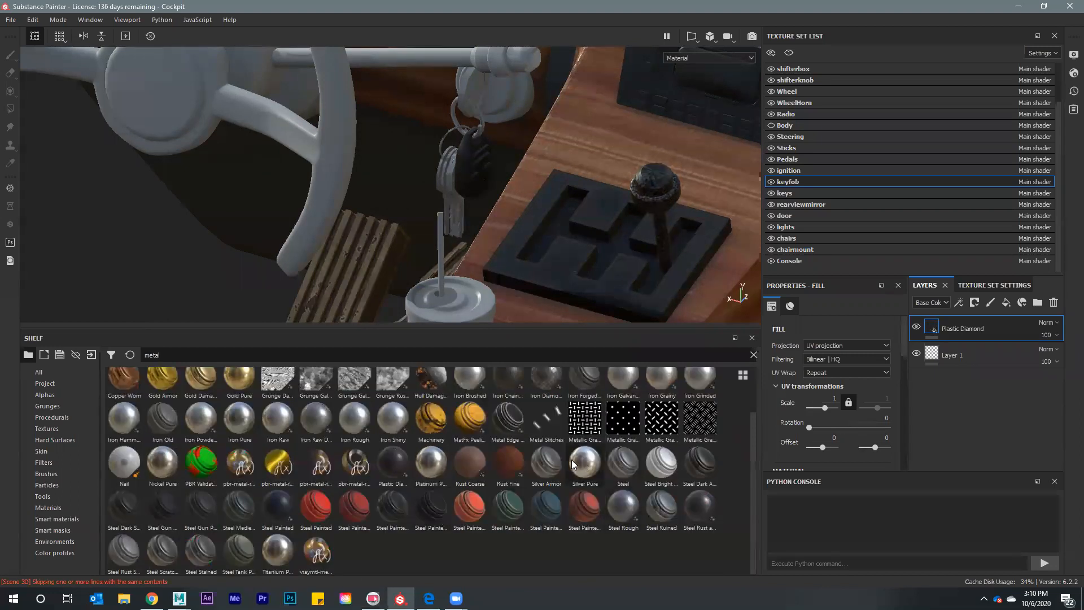
scroll(268, 538, up, 1)
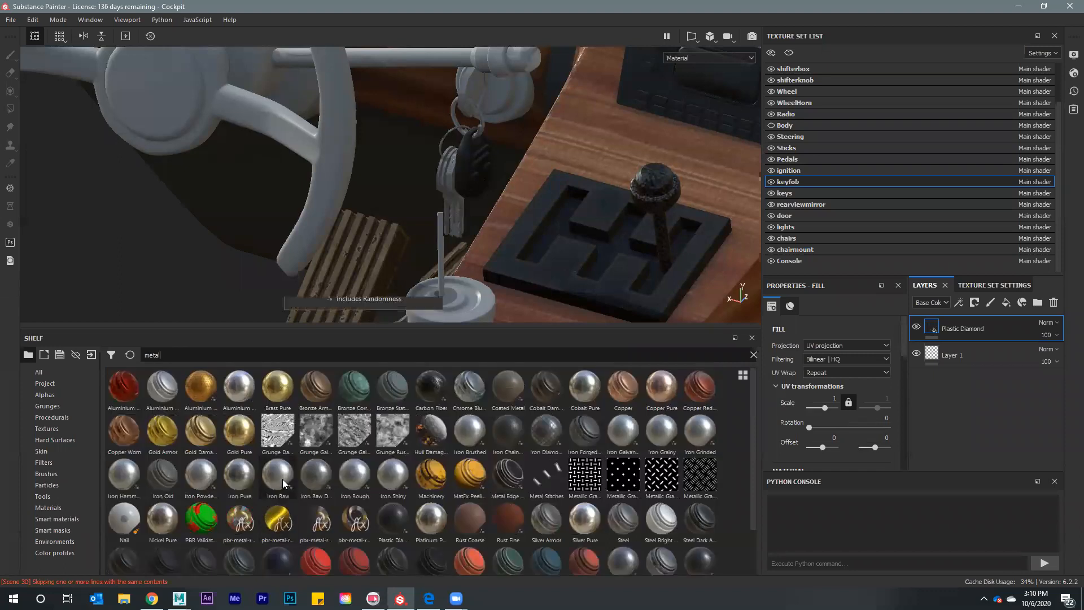
mouse_move(282, 479)
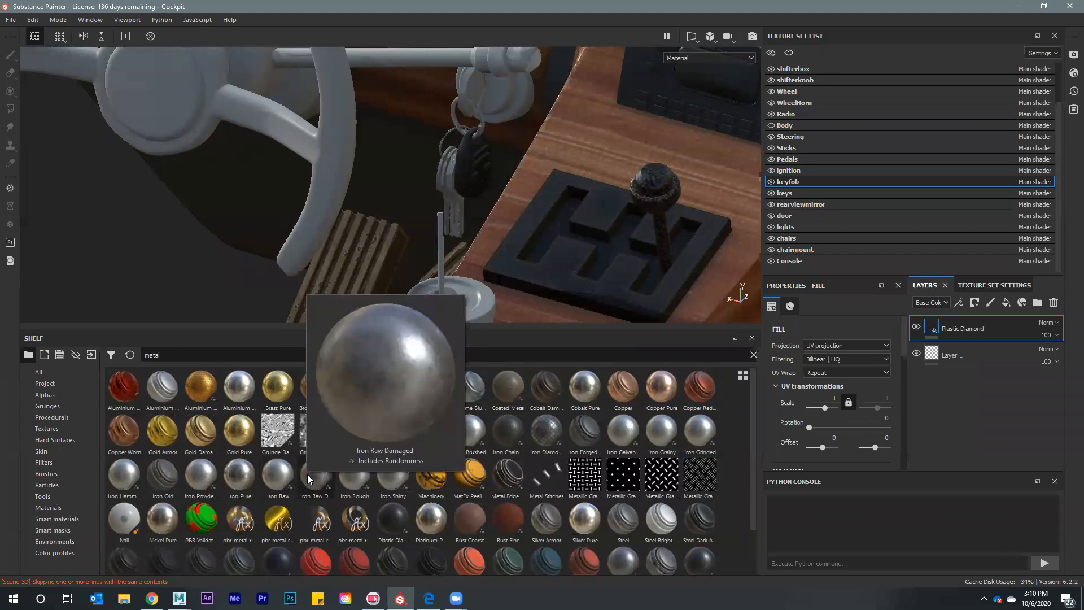
drag(307, 474, 283, 198)
Search the shelf for plastic and apply the Rubber Tire smart material to the ignition
alt+middle_drag(533, 170, 542, 230)
alt+right_drag(542, 230, 439, 204)
alt+drag(433, 217, 706, 219)
alt+middle_drag(466, 186, 417, 257)
drag(197, 355, 109, 348)
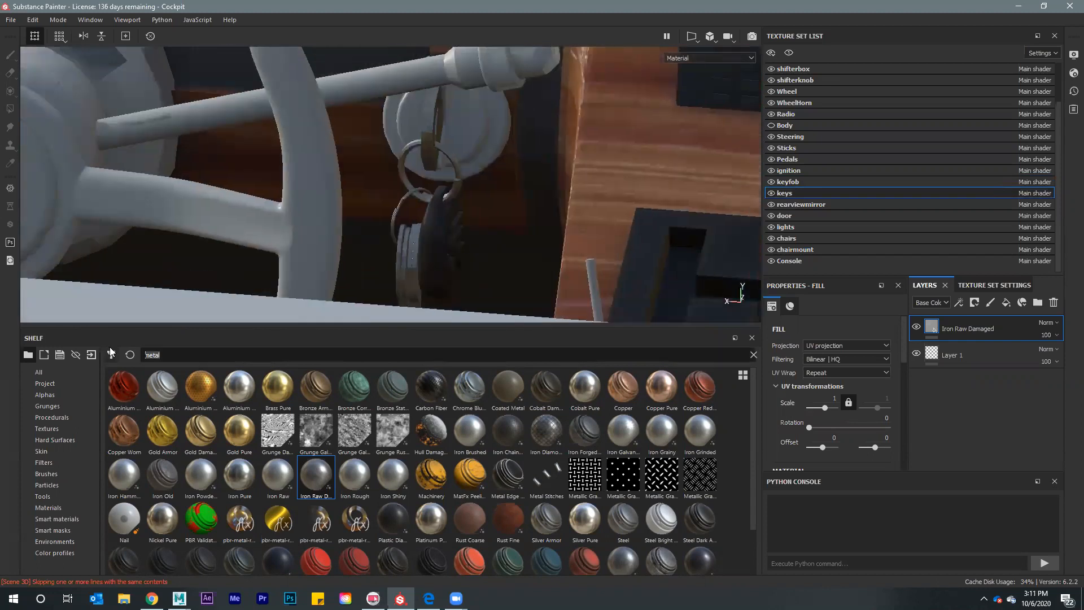
text(pla)
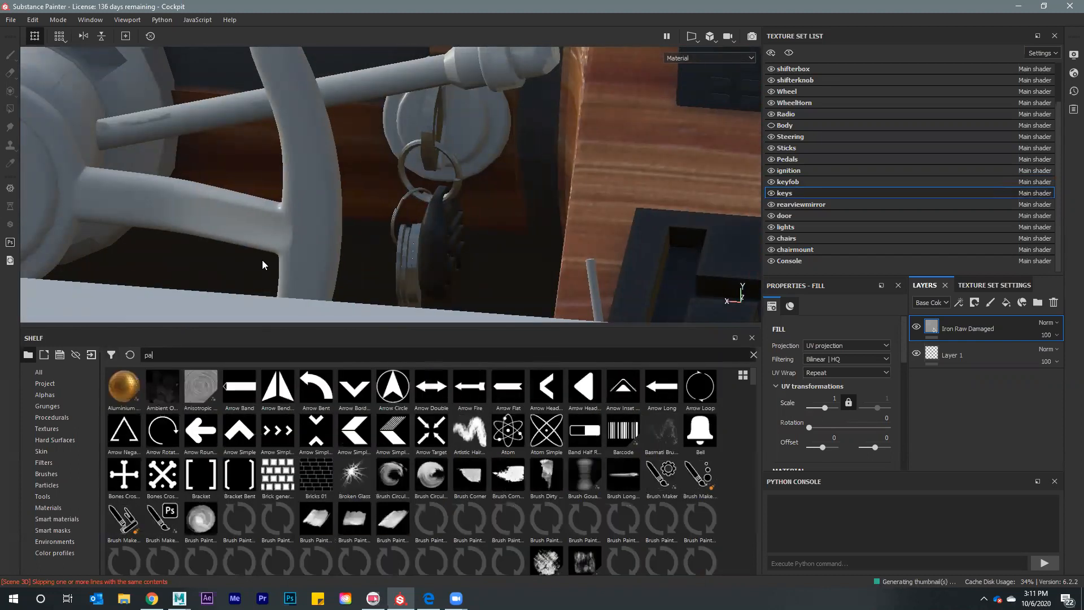
text(stic)
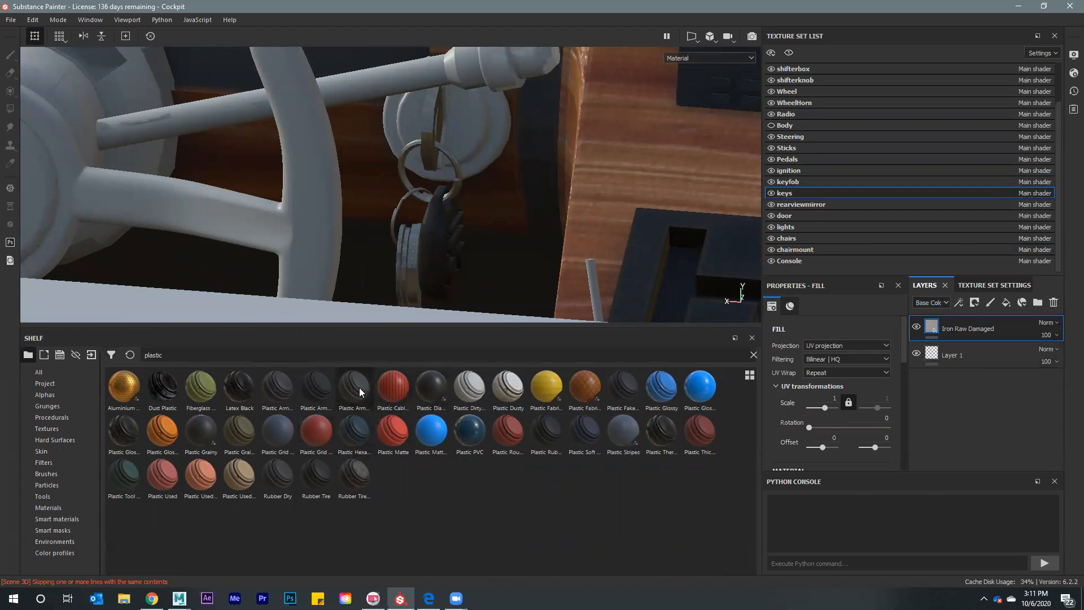
mouse_move(351, 385)
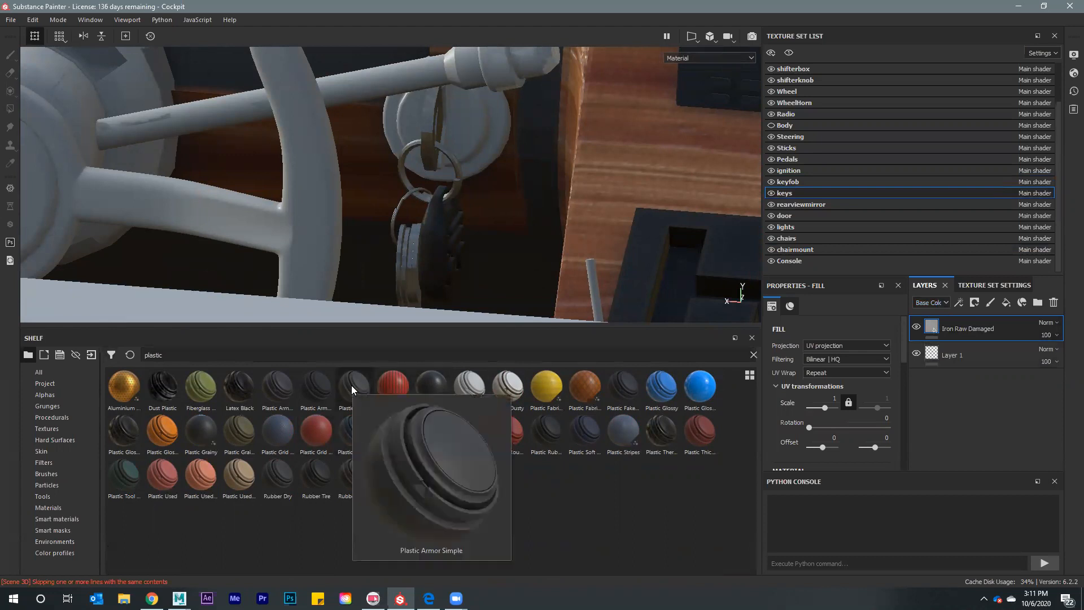
mouse_move(304, 385)
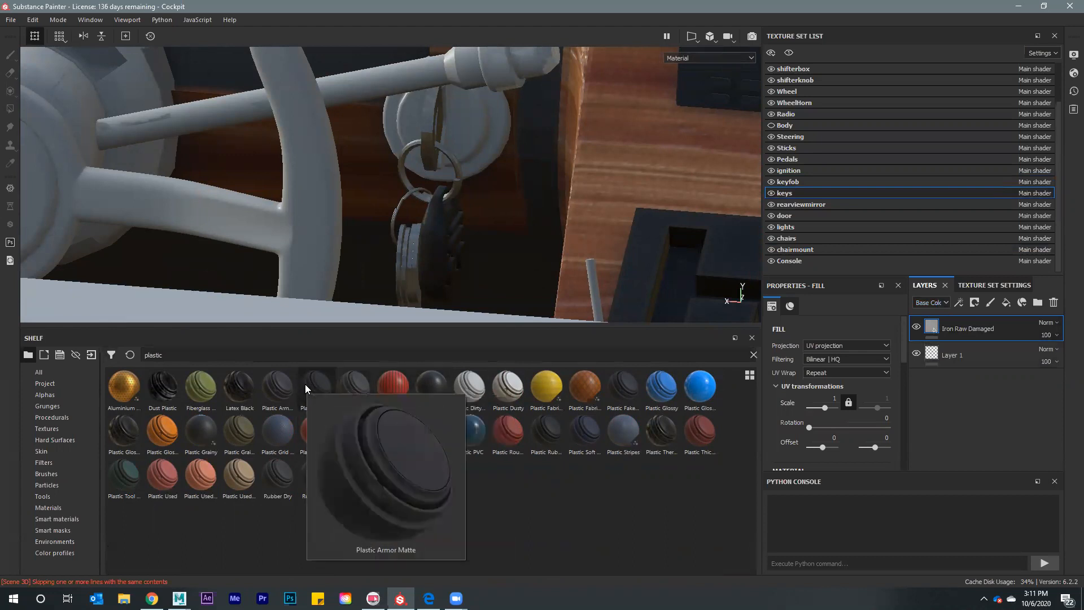
mouse_move(234, 393)
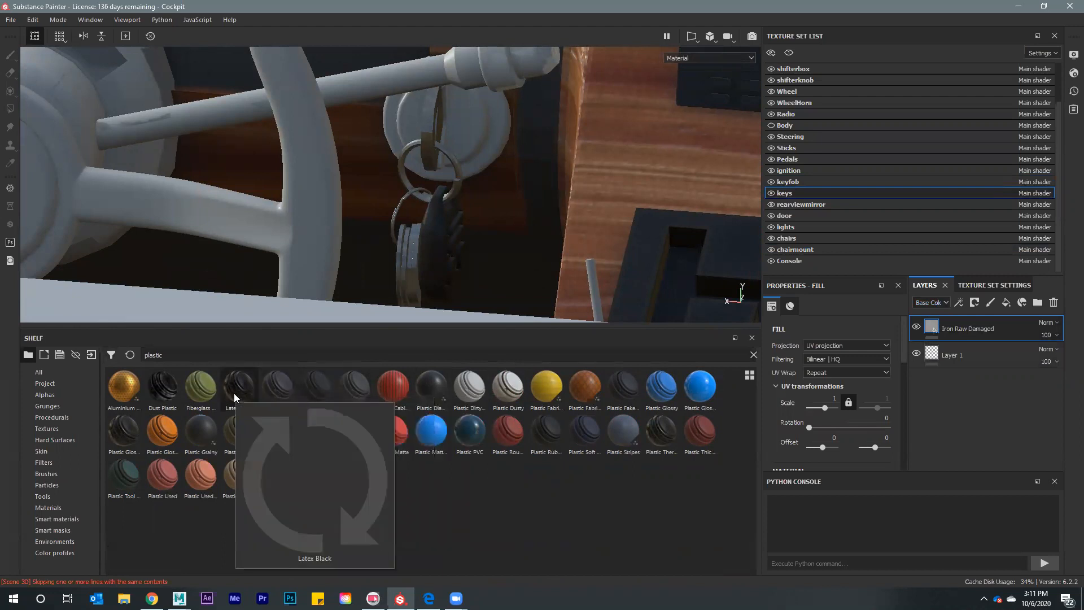
mouse_move(363, 484)
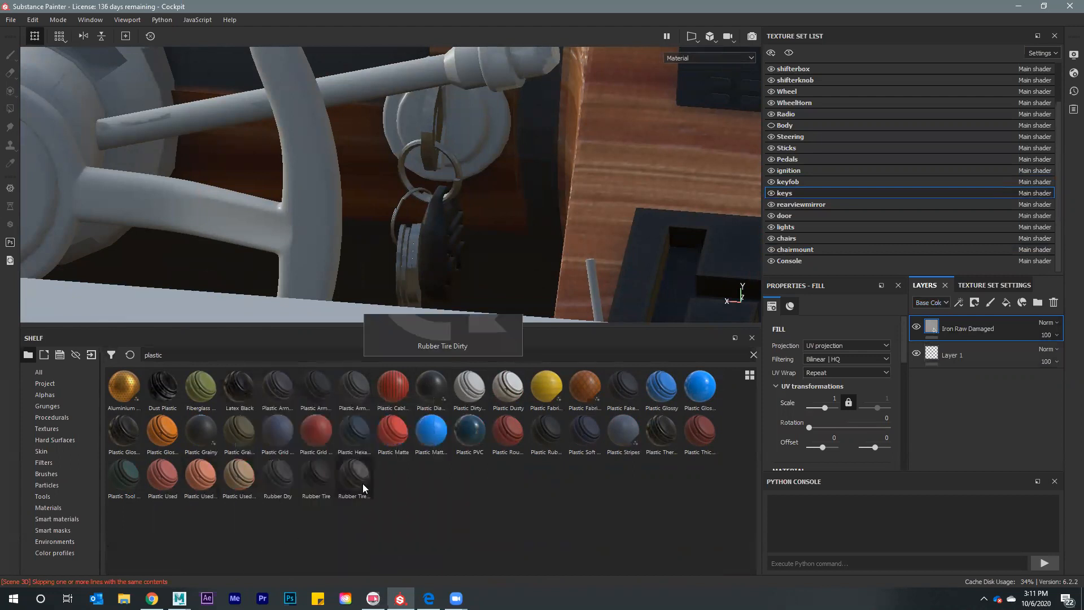
mouse_move(317, 479)
drag(317, 476, 469, 131)
Save the project and review the textured console, chairs and ignition from several angles
alt+drag(397, 173, 327, 164)
scroll(288, 149, down, 3)
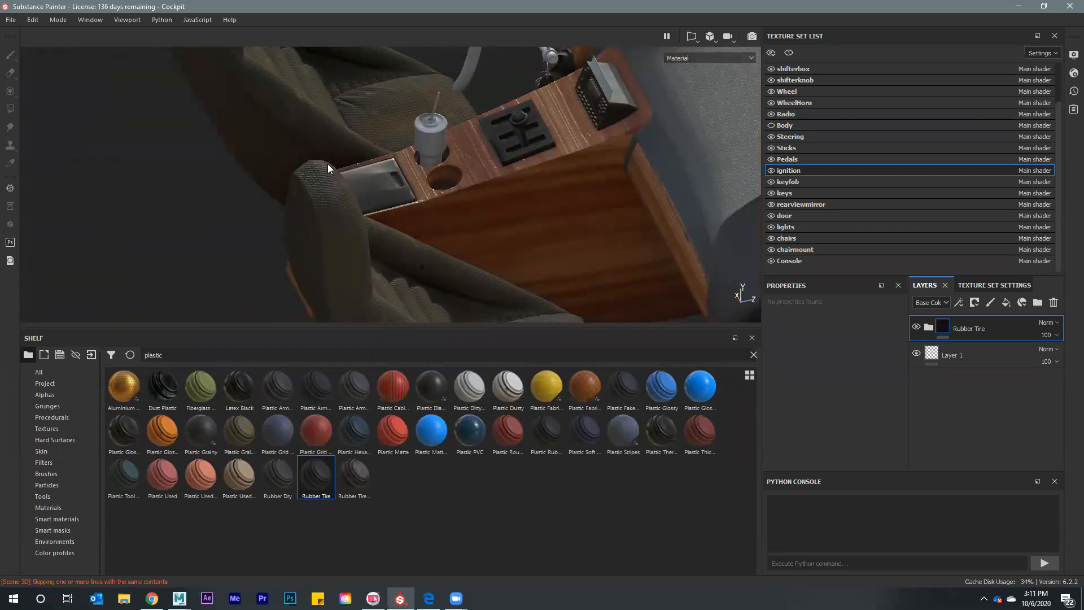
alt+middle_drag(470, 162, 475, 225)
key(ctrl+s)
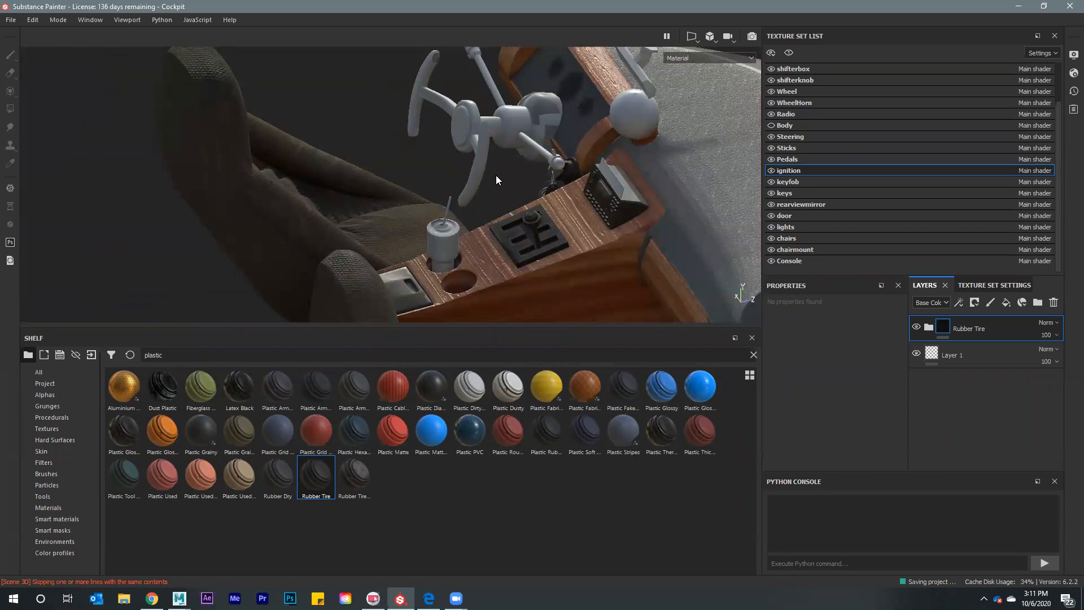
alt+drag(495, 179, 431, 172)
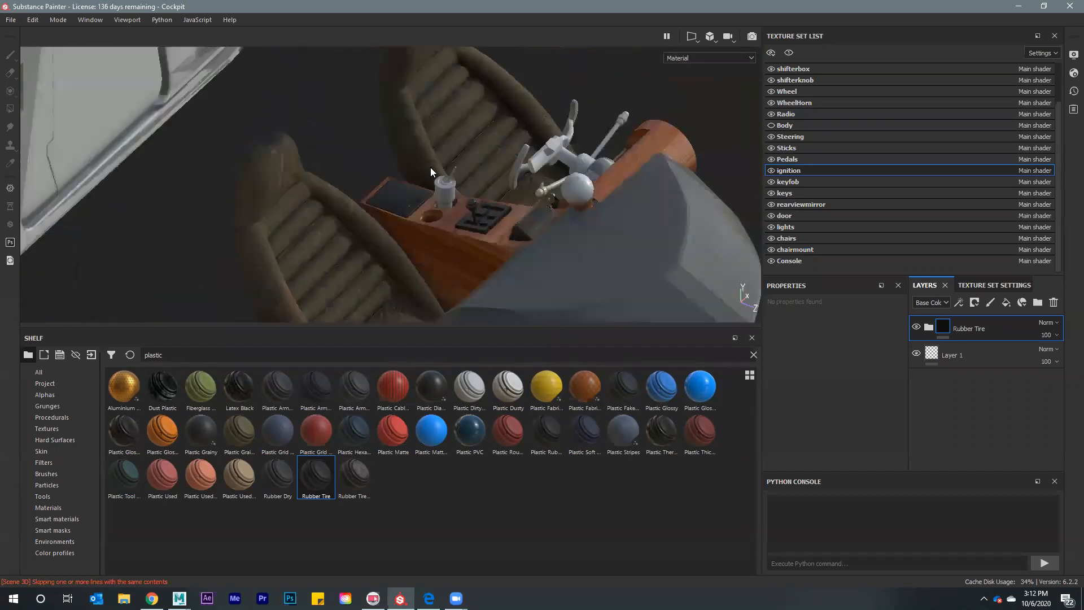